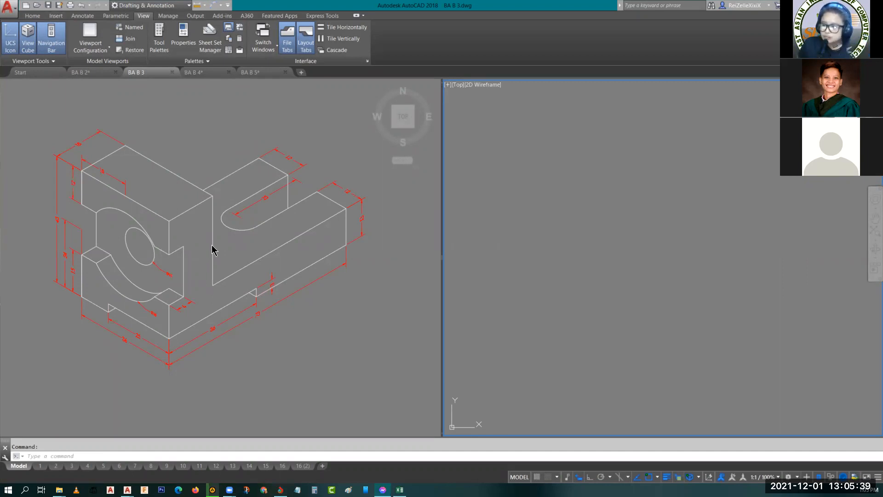
- Read the BA B-3 job sheet instructions and dimensions on layout 15, and return to model space
left_click(558, 269)
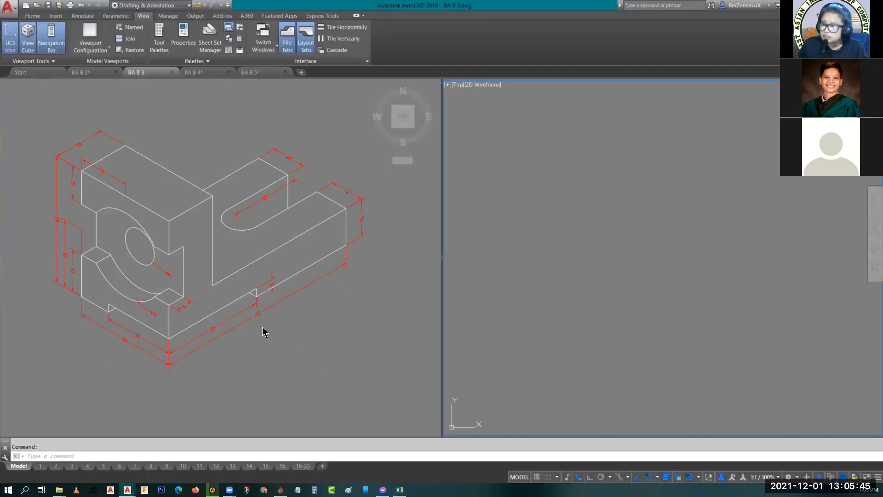
left_click(266, 471)
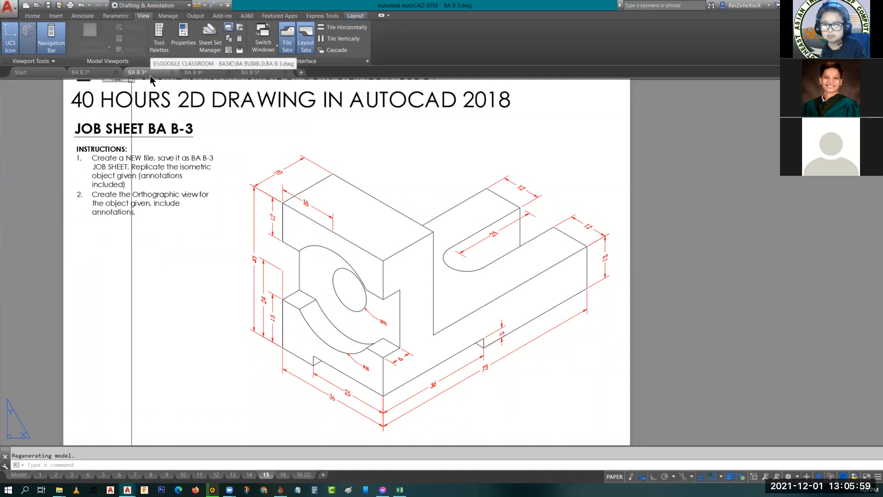
mouse_move(152, 79)
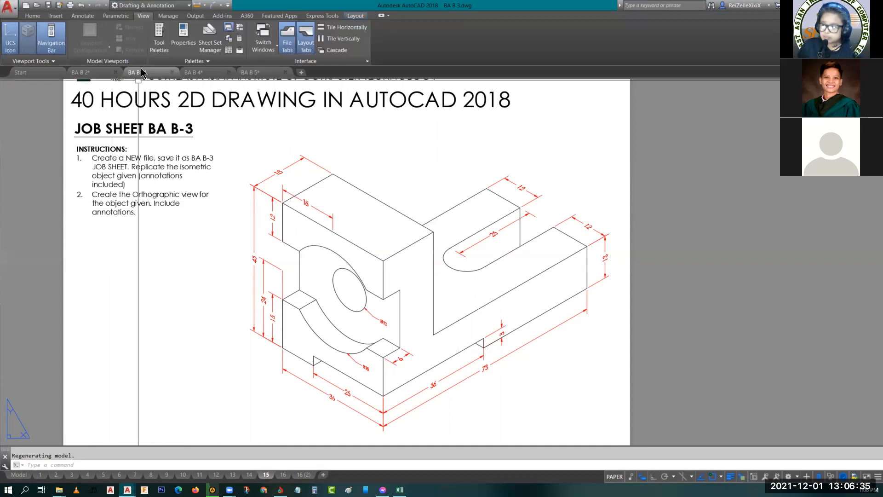
left_click(21, 474)
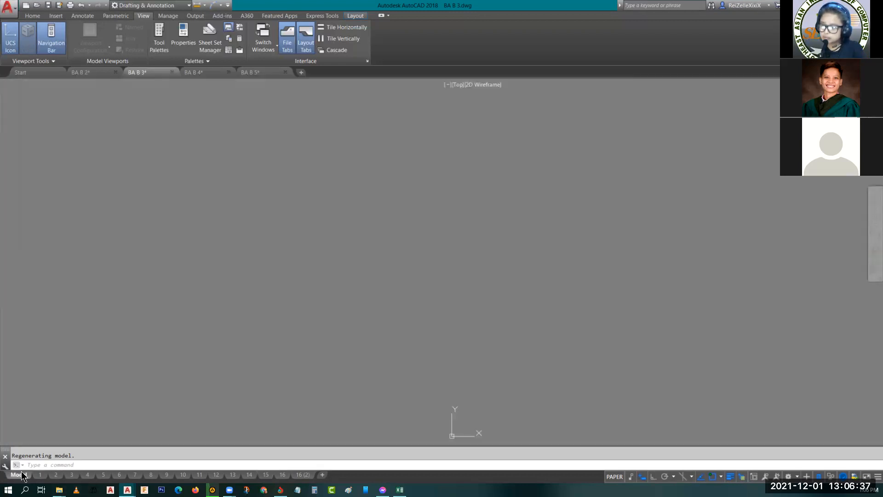
- Turn on isometric drafting in the left isoplane and enable Ortho mode, with the empty viewport active
left_click(167, 248)
scroll(153, 261, "up", 2)
scroll(137, 275, "down", 2)
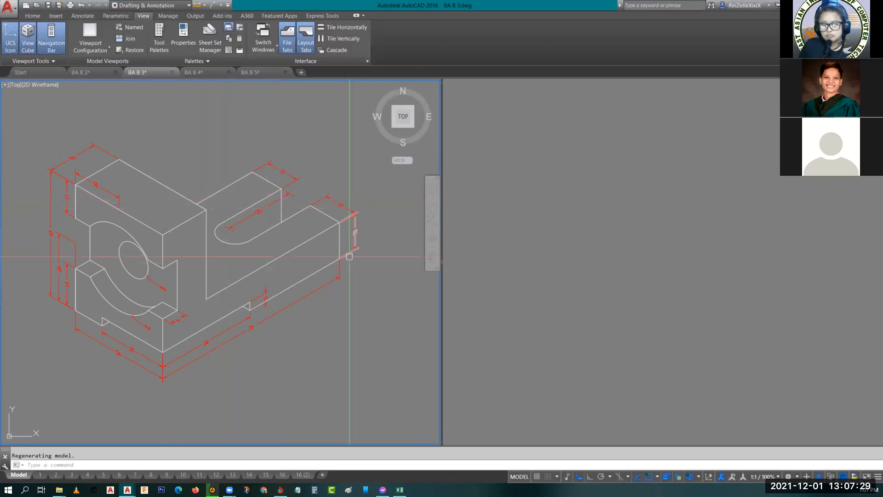
left_click(619, 477)
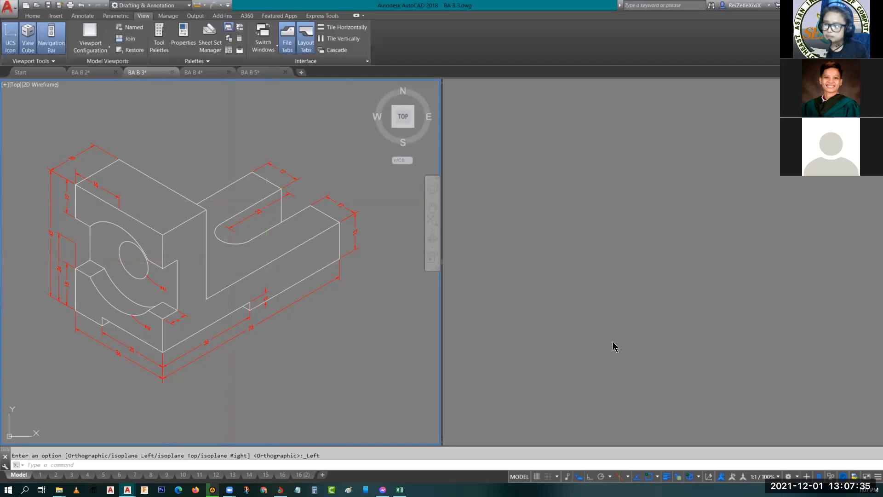
left_click(595, 313)
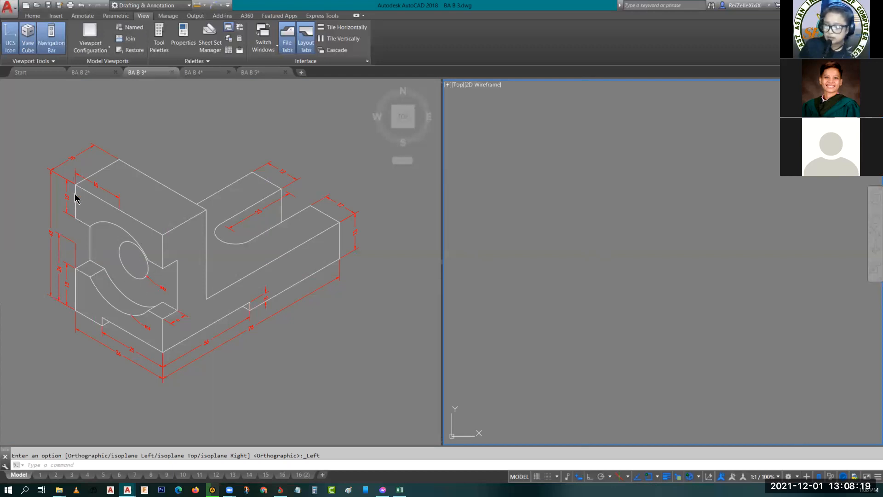
left_click(48, 237)
scroll(60, 236, "up", 4)
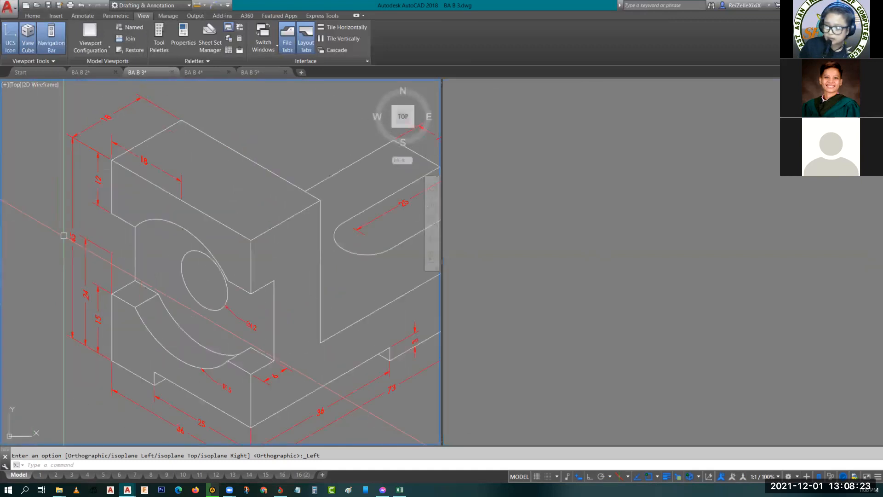
middle_click_drag(154, 352, 128, 312)
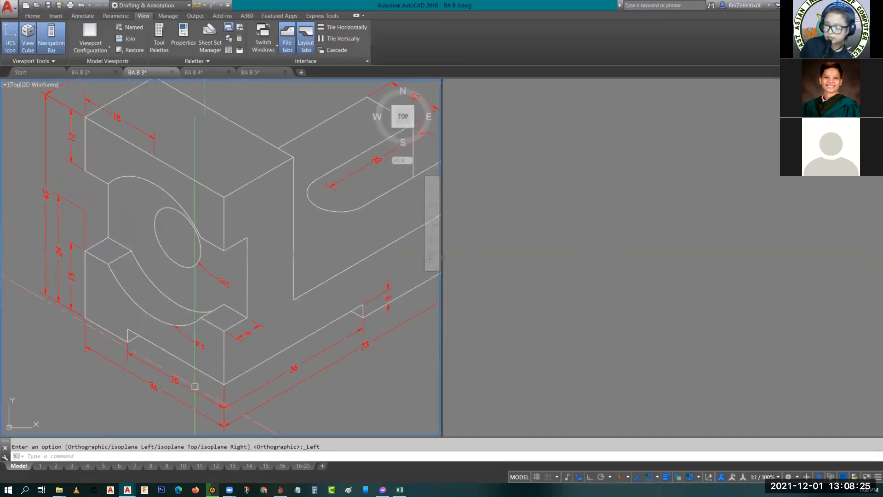
left_click(585, 257)
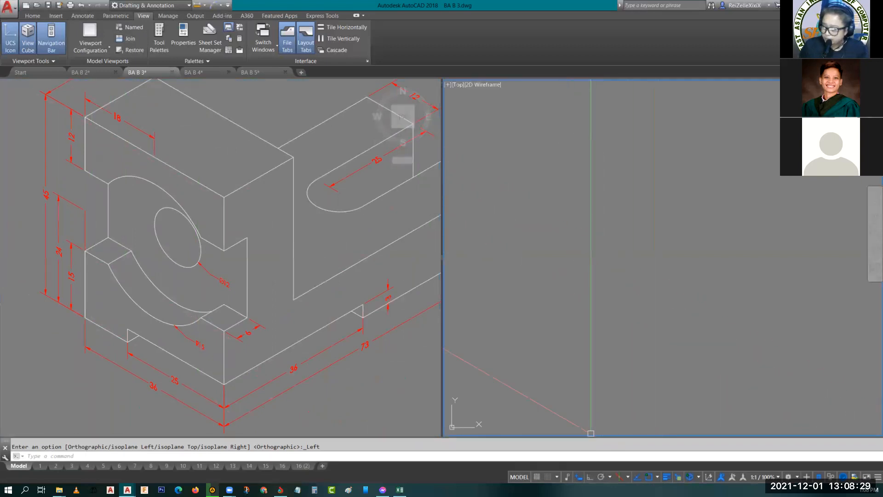
left_click(590, 477)
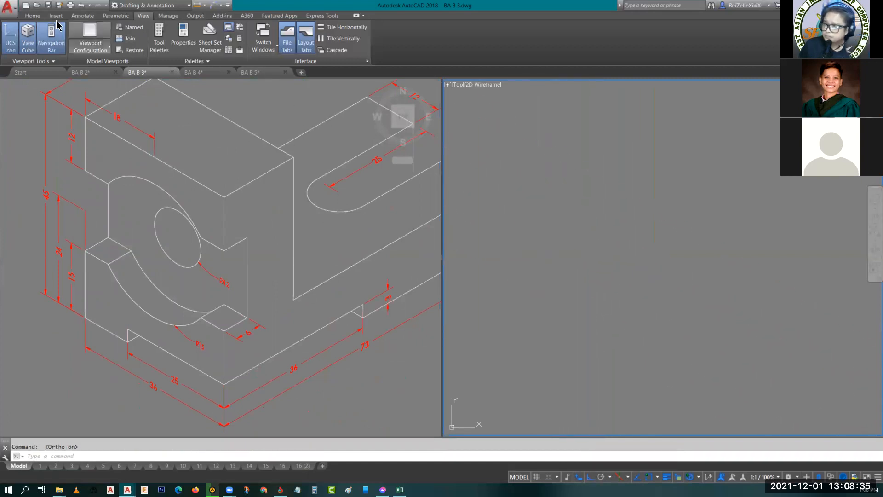
- Change the ISO layer's color to index color 210 and make ISO the current layer
left_click(32, 16)
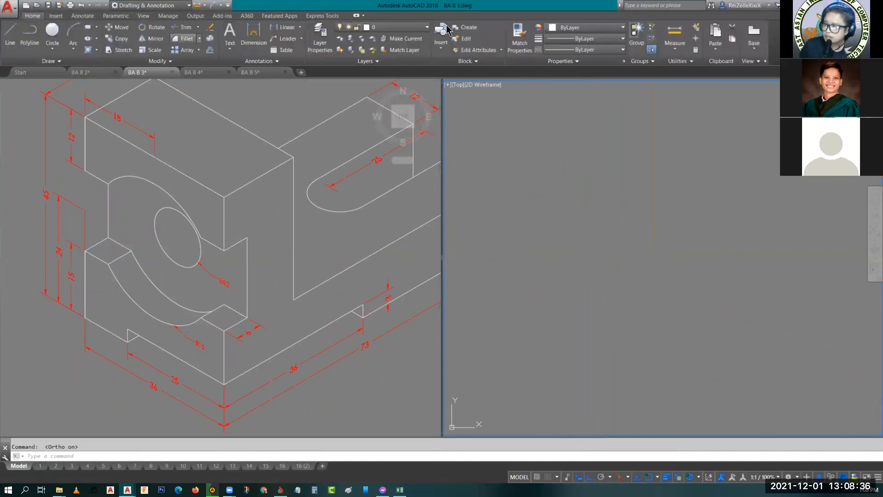
left_click(407, 28)
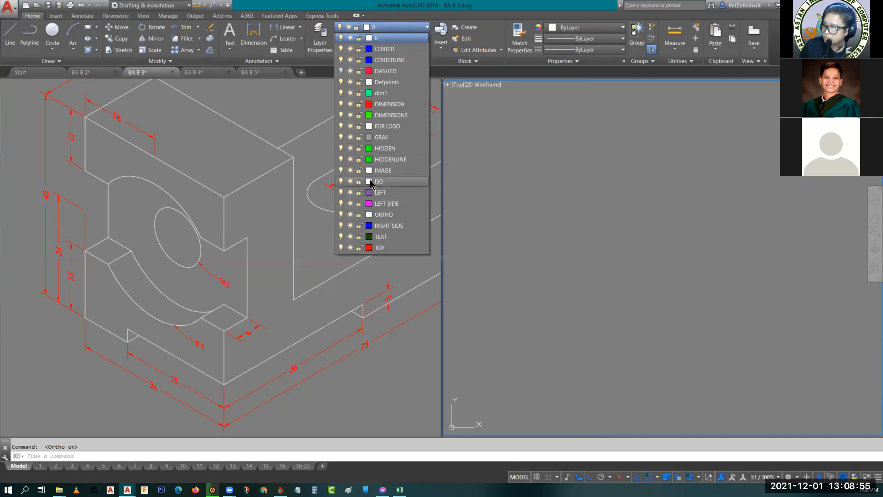
left_click(370, 182)
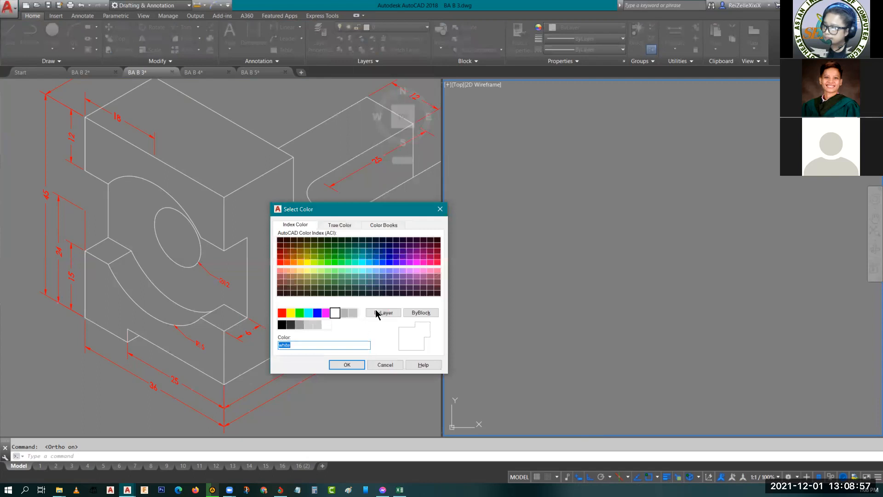
left_click(410, 262)
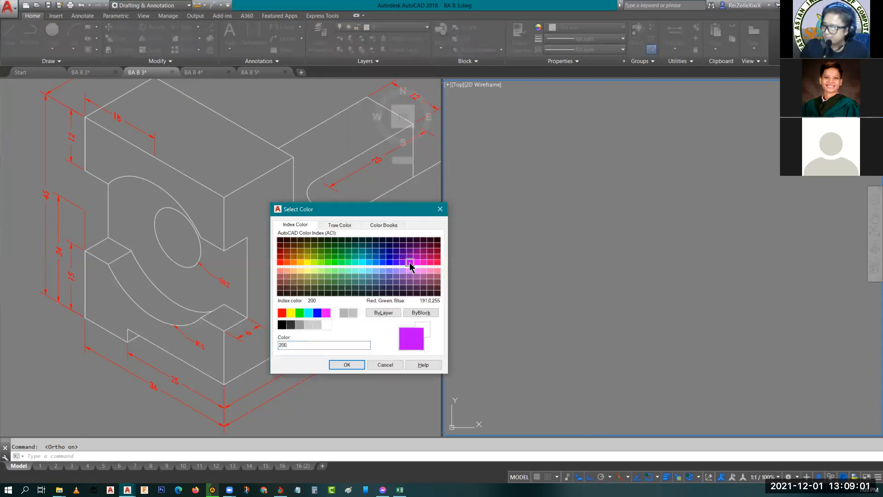
left_click(417, 263)
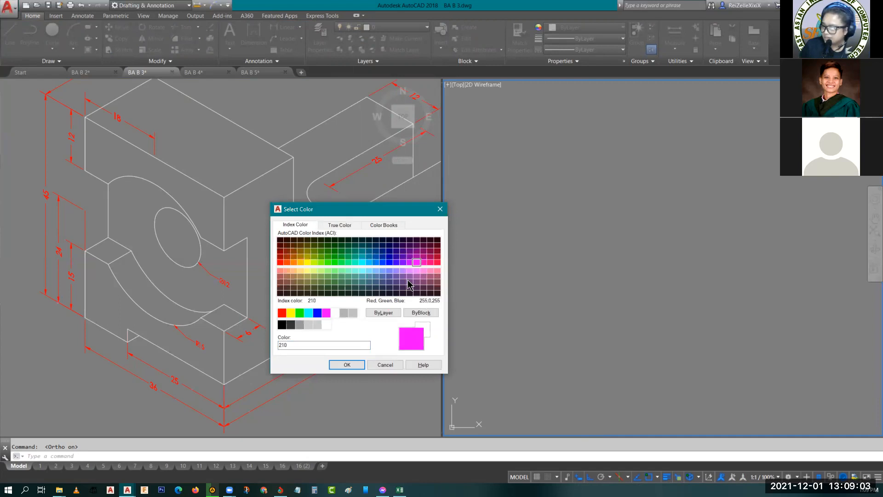
left_click(346, 365)
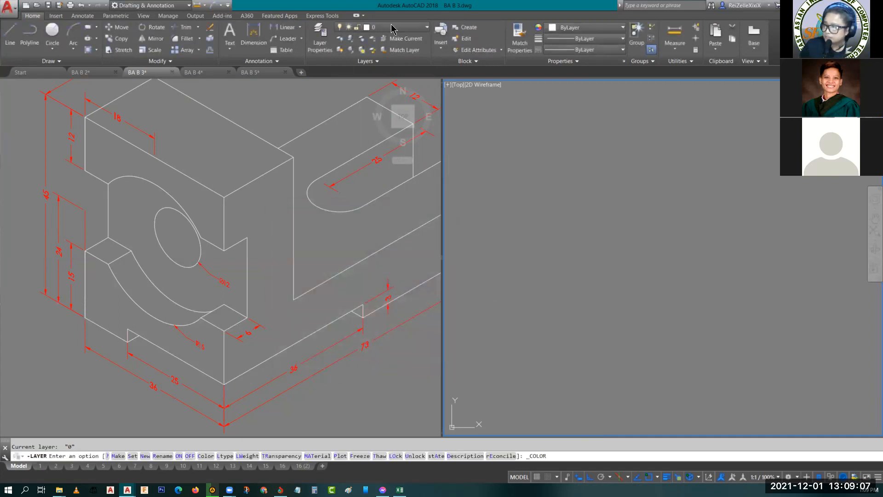
left_click(392, 28)
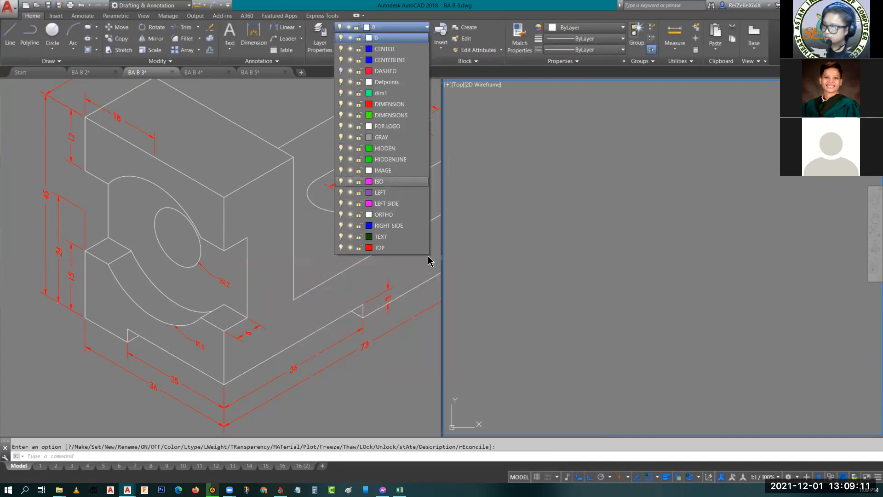
left_click(384, 181)
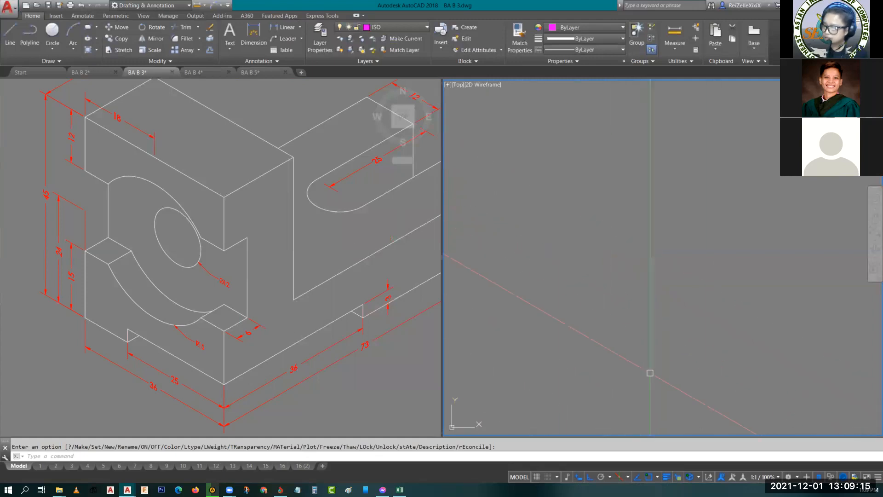
- Draw the closed isometric outline of the front face in the empty viewport, 36 wide and 45 high, with the Line tool
type("l")
key("Return")
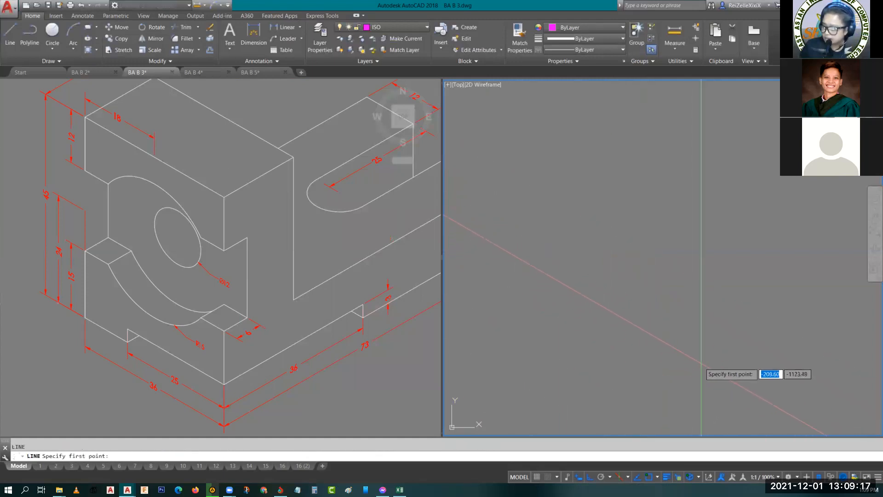
left_click(705, 374)
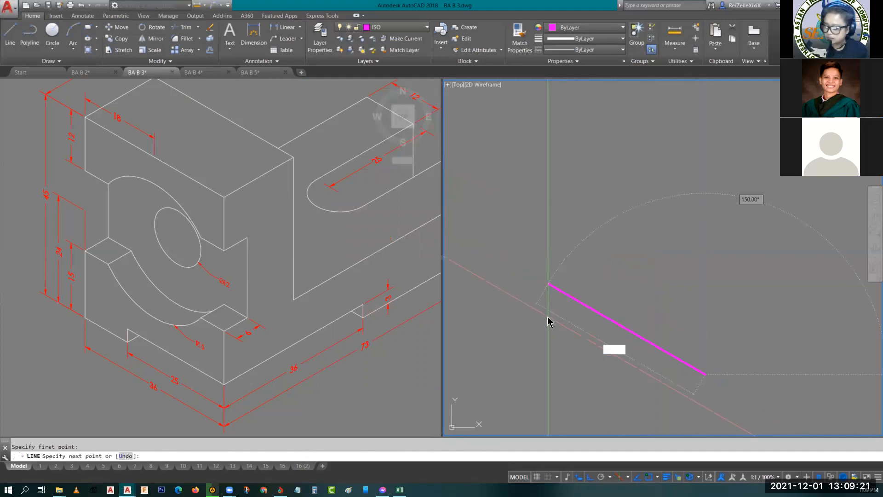
key("Return")
scroll(645, 347, "down", 8)
scroll(657, 328, "up", 6)
middle_click_drag(645, 359, 634, 287)
scroll(585, 280, "up", 2)
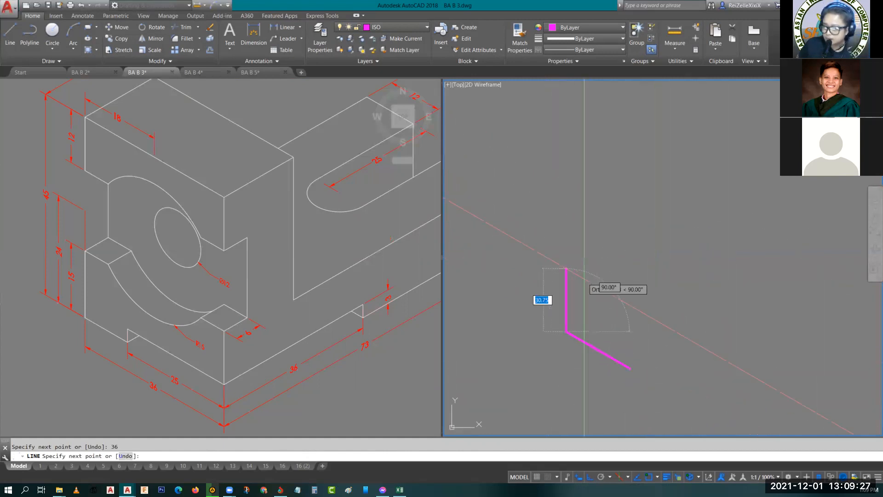
type("45")
key("Return")
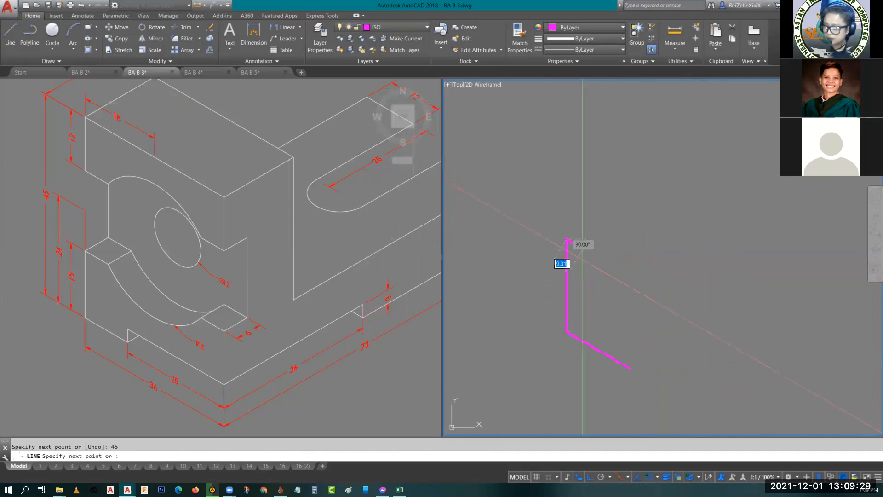
type("36")
key("Return")
type("c")
key("Return")
key("Escape")
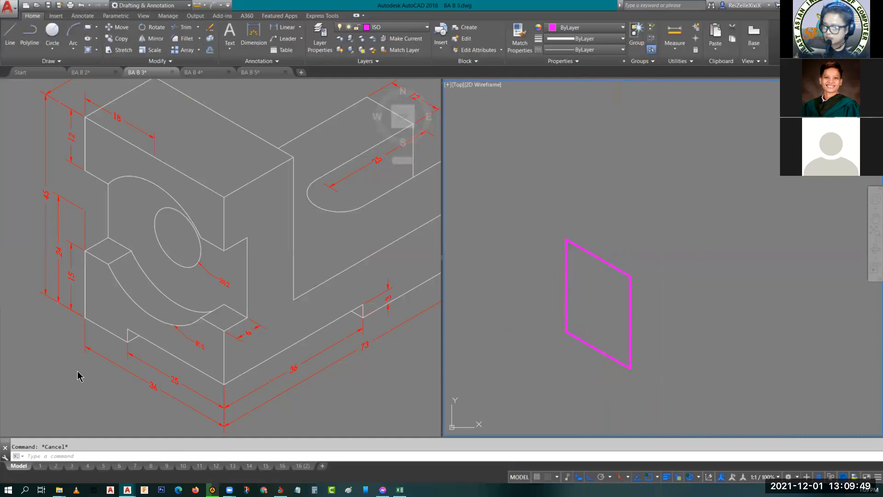
- Draw the bottom notch lines from the face's lower-right corner: 25 along the base, 3 up, and parallel to the base past the right edge
scroll(617, 345, "up", 6)
scroll(640, 223, "down", 3)
scroll(664, 290, "up", 4)
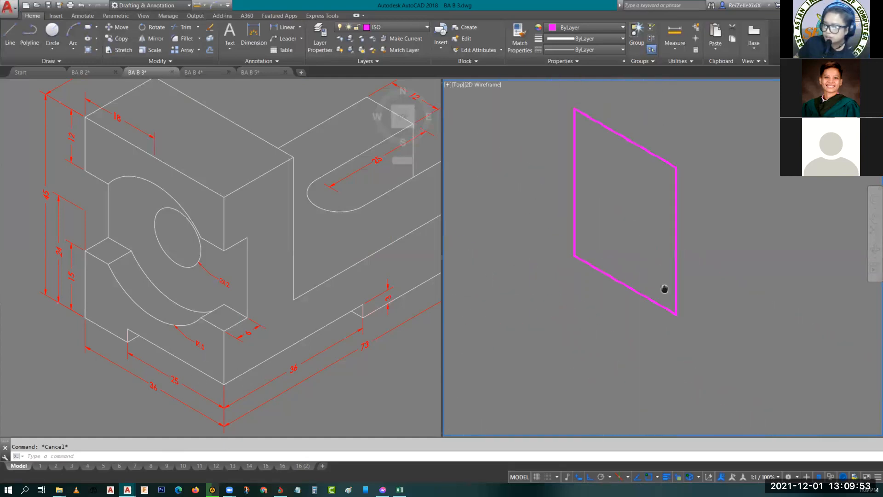
type("l")
key("Return")
left_click(695, 356)
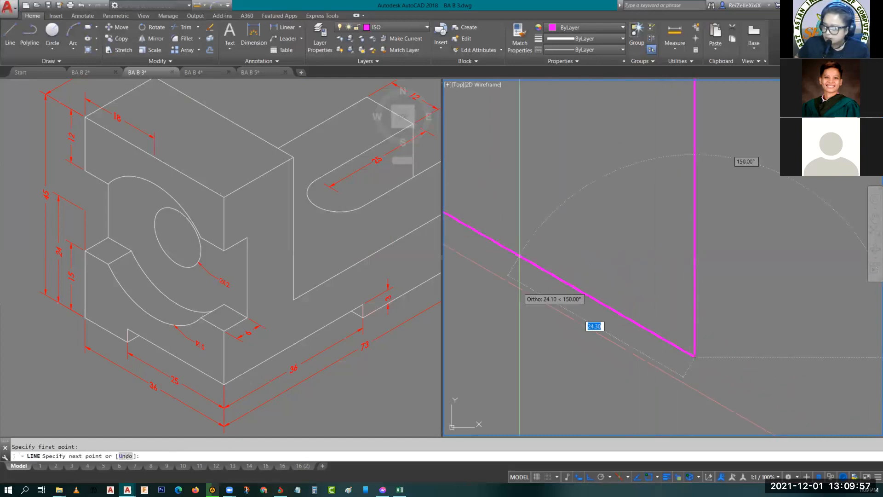
type("25")
key("Return")
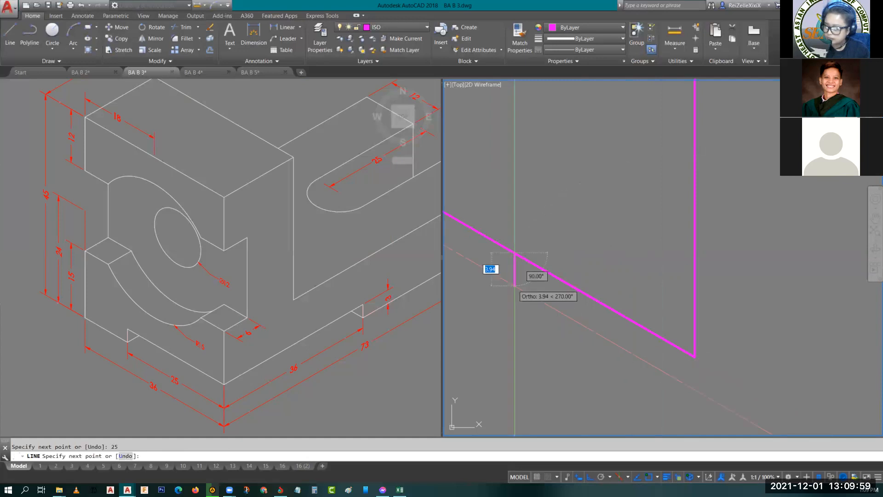
type("3")
key("Return")
middle_click_drag(761, 368, 723, 324)
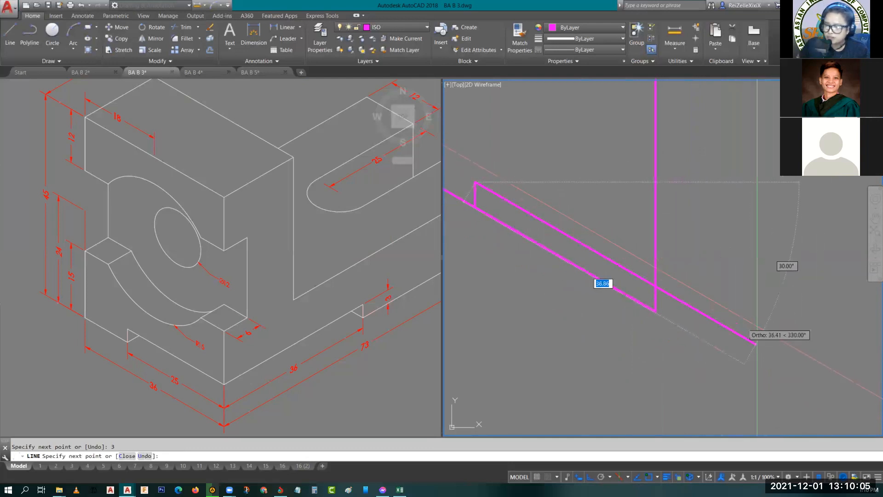
left_click(774, 354)
key("Return")
- Trim the part of the notch line that extends beyond the face's right edge
type("tr")
key("Return")
key("Return")
left_click(690, 307)
key("Escape")
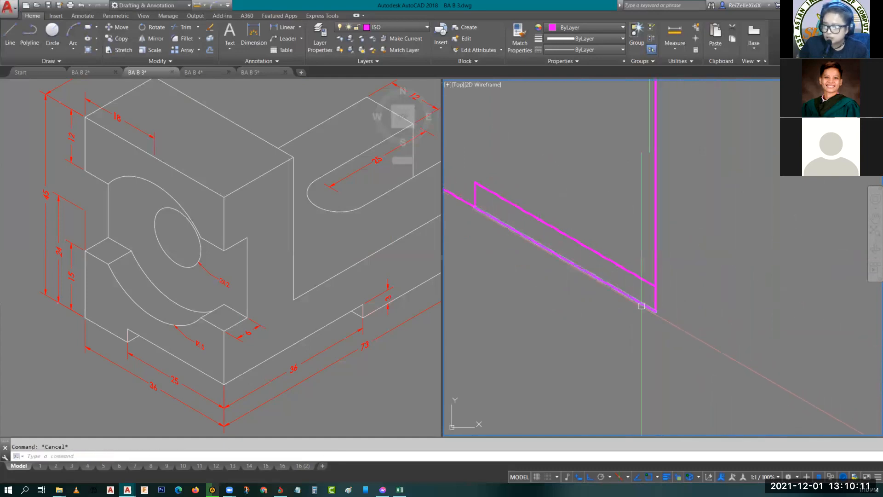
- Examine the height dimensions and cutout of the reference object's front face
scroll(648, 319, "down", 2)
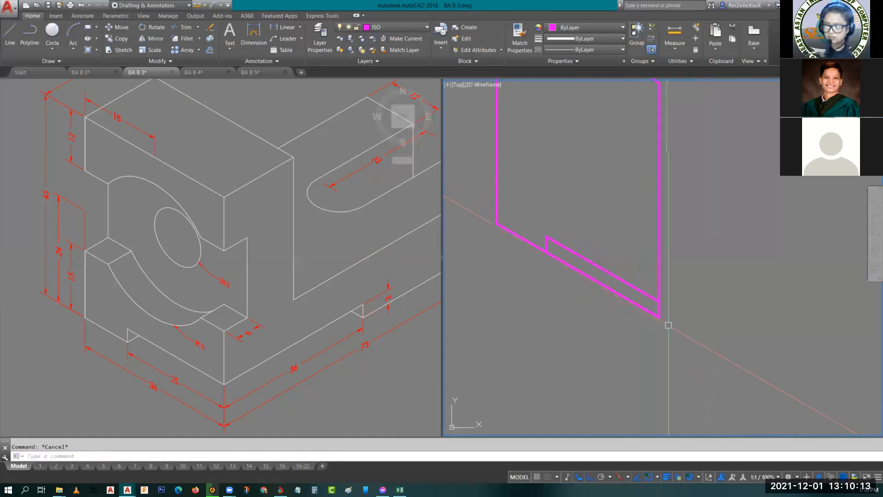
scroll(688, 317, "down", 2)
left_click(304, 375)
scroll(322, 371, "down", 5)
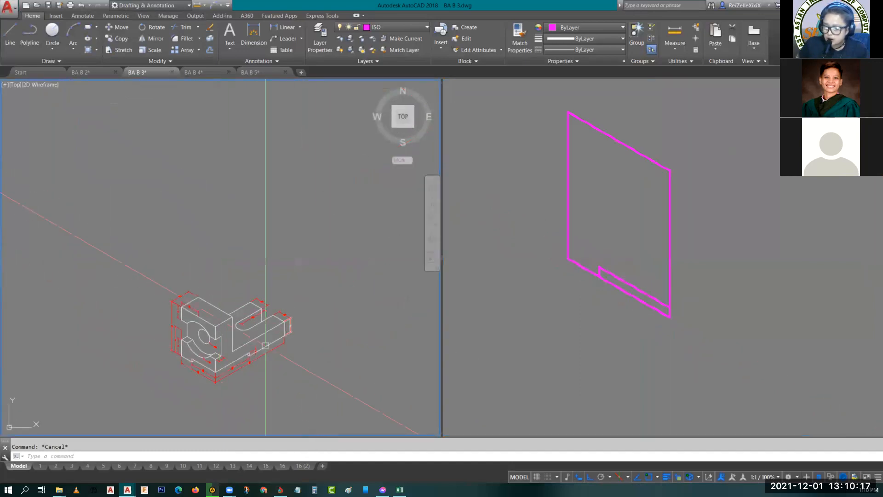
left_click(616, 220)
middle_click_drag(627, 227, 606, 278)
scroll(594, 258, "up", 4)
left_click(294, 278)
scroll(239, 294, "up", 6)
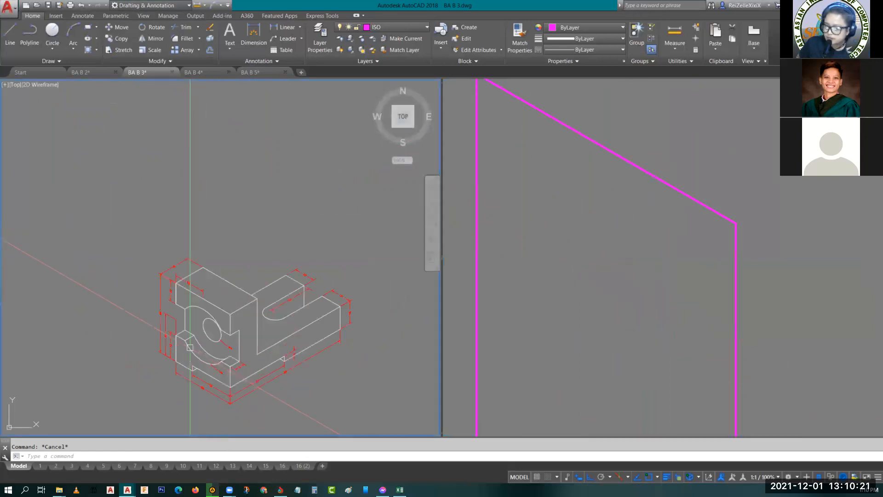
middle_click_drag(282, 330, 282, 287)
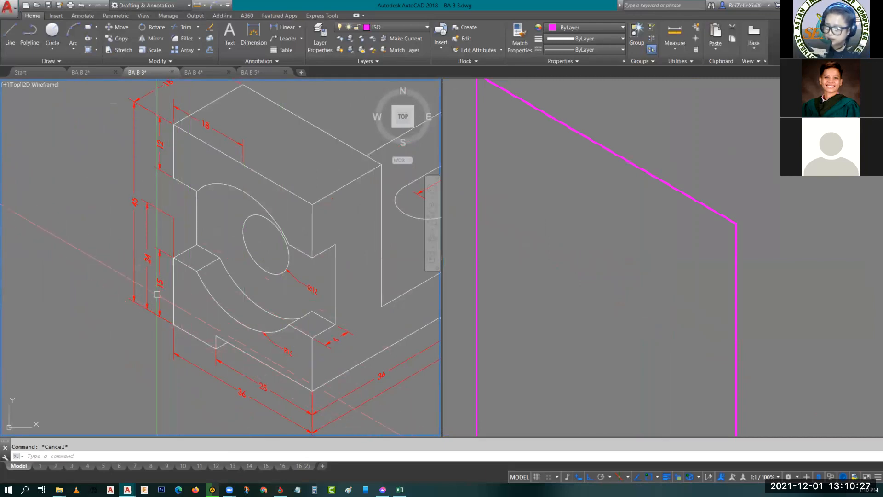
- Draw a line 15 up from the front face's lower-left corner, continuing parallel to the base past the right edge
left_click(557, 279)
middle_click_drag(567, 336, 608, 171)
middle_click_drag(543, 272, 568, 317)
key("l")
key("Return")
left_click(547, 331)
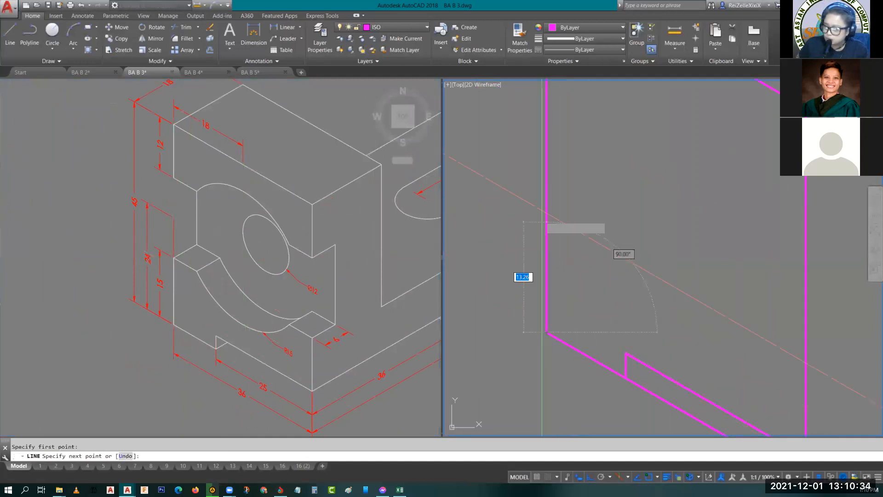
scroll(539, 192, "down", 3)
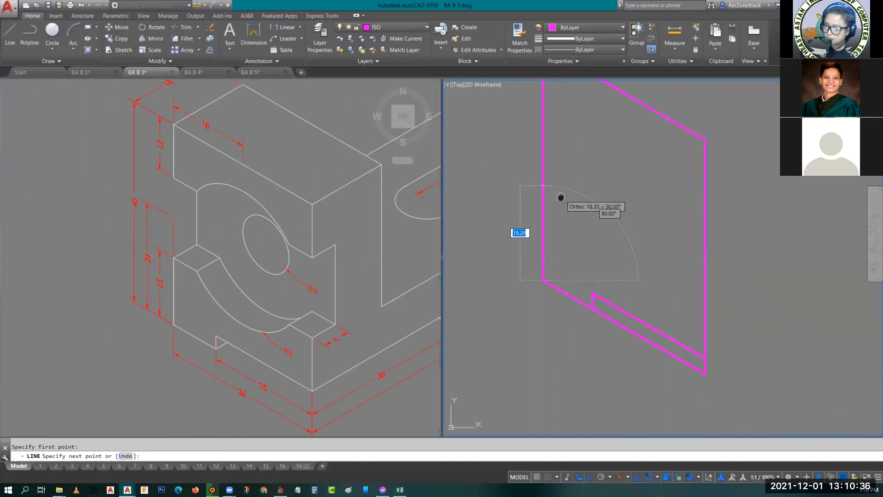
type("1")
key("Return")
middle_click_drag(768, 389, 760, 368)
left_click(783, 375)
key("Escape")
key("Escape")
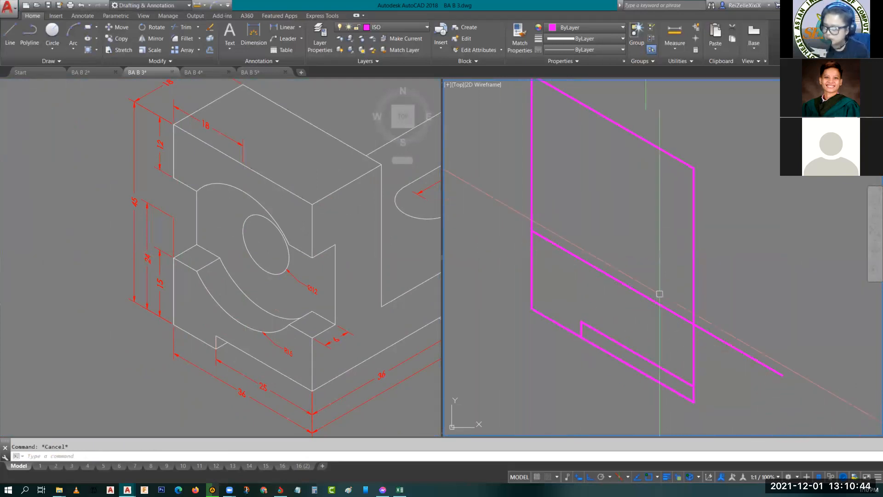
type("TR")
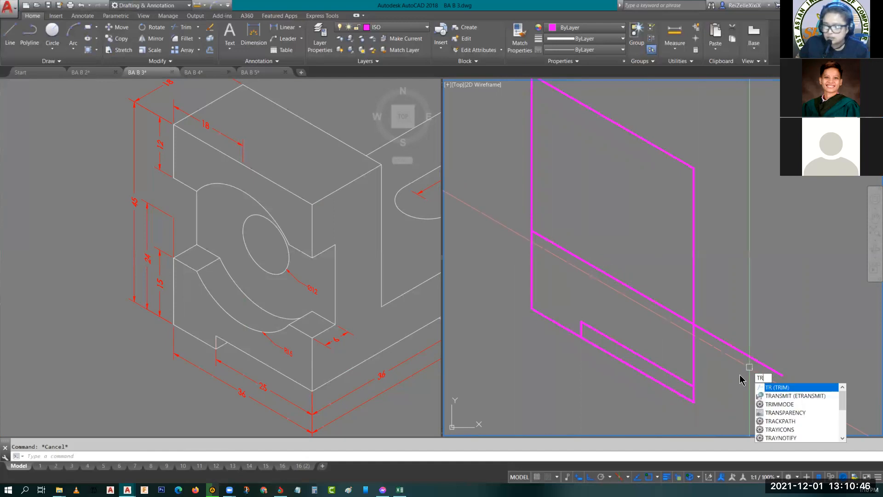
key("Escape")
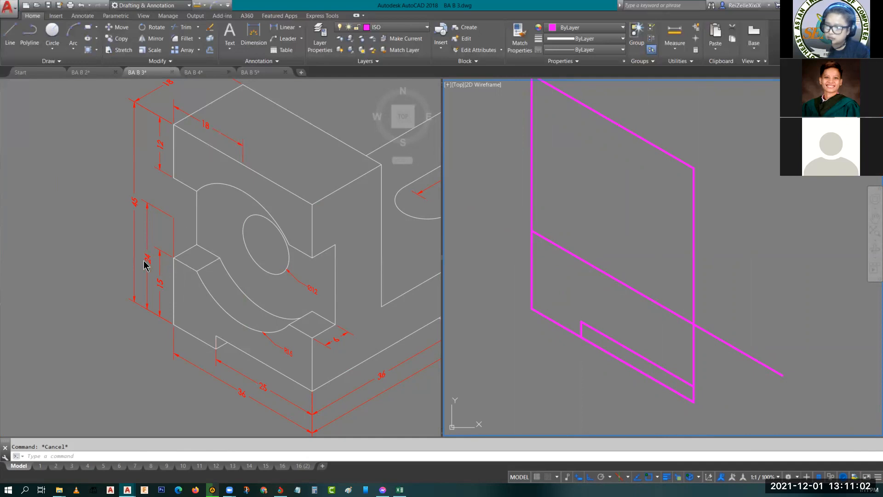
left_click(588, 219)
key("Escape")
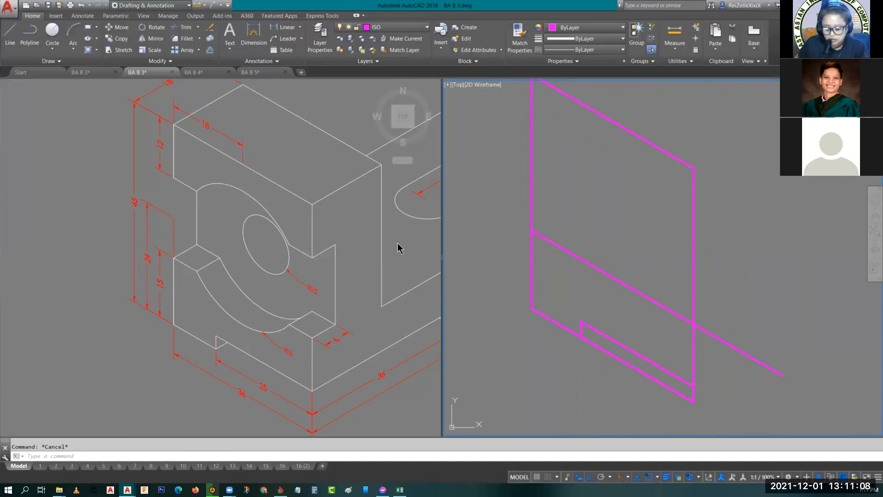
key("Return")
left_click(533, 309)
key("Escape")
- Draw the centre-locating lines from the face's lower-left corner: 24 up the left edge and 18 parallel to the base
key("Return")
left_click(532, 308)
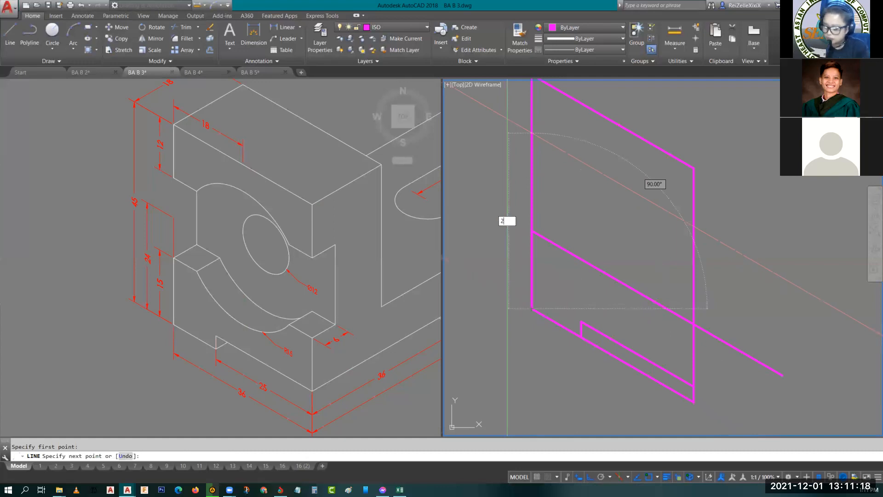
type("24")
key("Return")
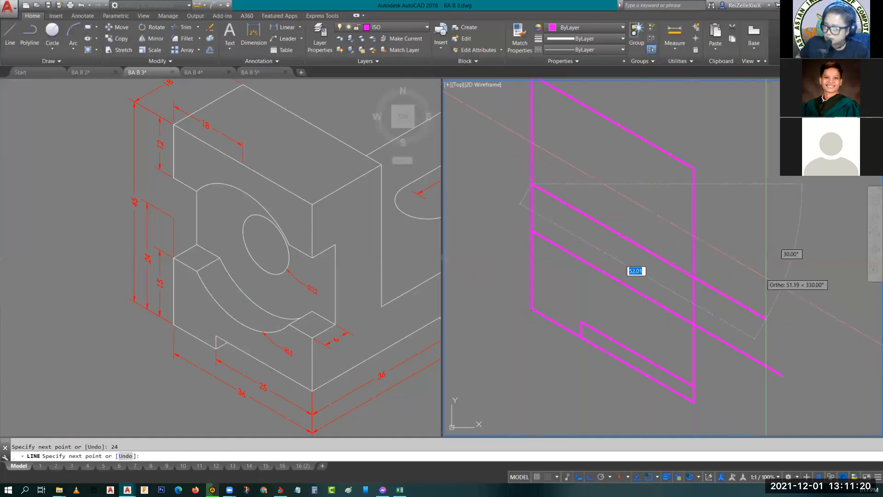
type("18")
key("Return")
key("Escape")
- Draw a line 12 down from the face's upper-left corner, continuing parallel to the sloping top edge past the right edge
mouse_move(613, 277)
middle_mouse_down()
mouse_move(629, 311)
mouse_move(608, 251)
middle_mouse_up()
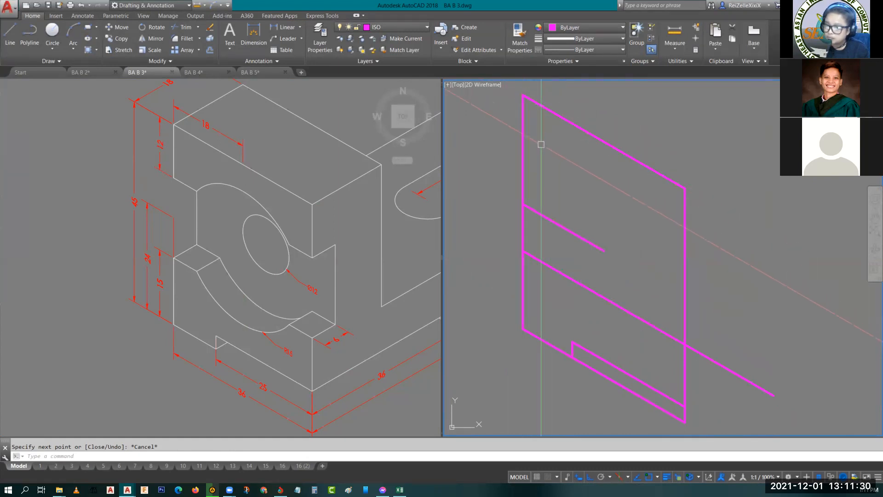
middle_click_drag(548, 154, 543, 182)
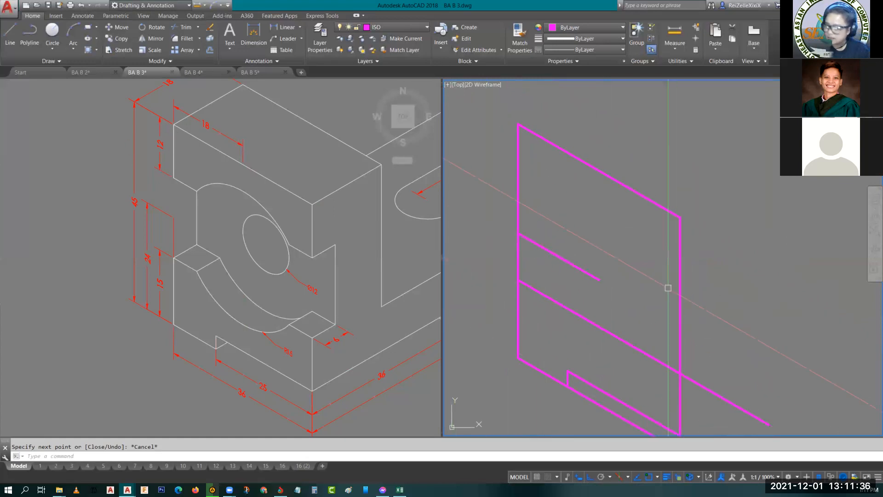
key("Return")
left_click(518, 124)
type("12")
key("Return")
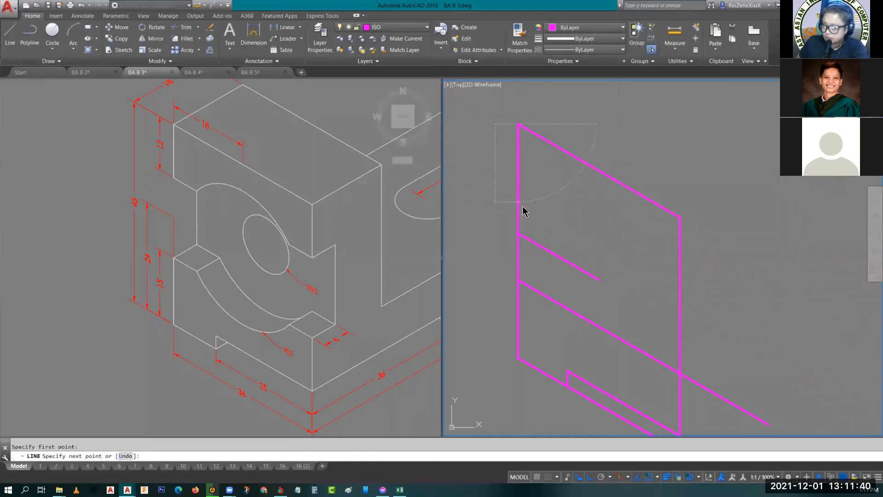
left_click(810, 333)
key("Escape")
- Trim the two parallel lines where they extend beyond the face's right edge
middle_click_drag(776, 316, 705, 222)
type("tr")
key("Return")
key("Return")
left_click(743, 386)
left_click(652, 147)
key("Escape")
key("Escape")
middle_click_drag(668, 181, 741, 267)
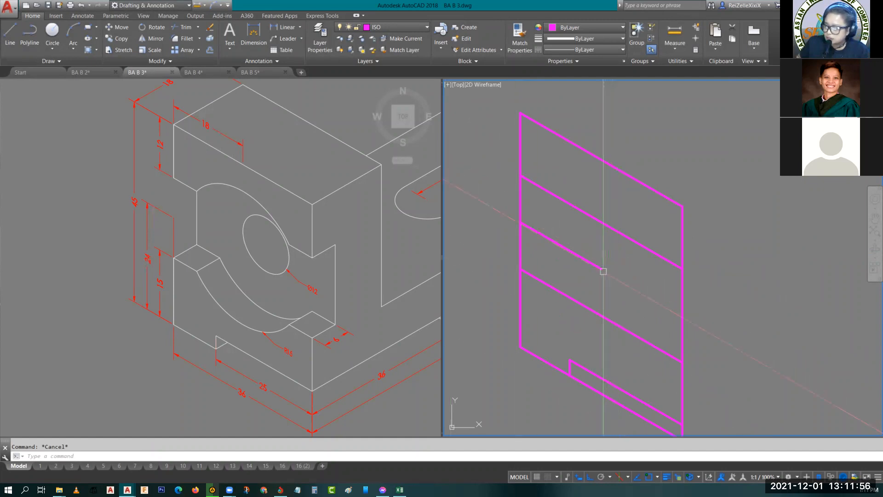
- Draw an isocircle of radius 15 centred on the inner end of the 18-long line, using the Ellipse command
key("Return")
type("i")
key("Return")
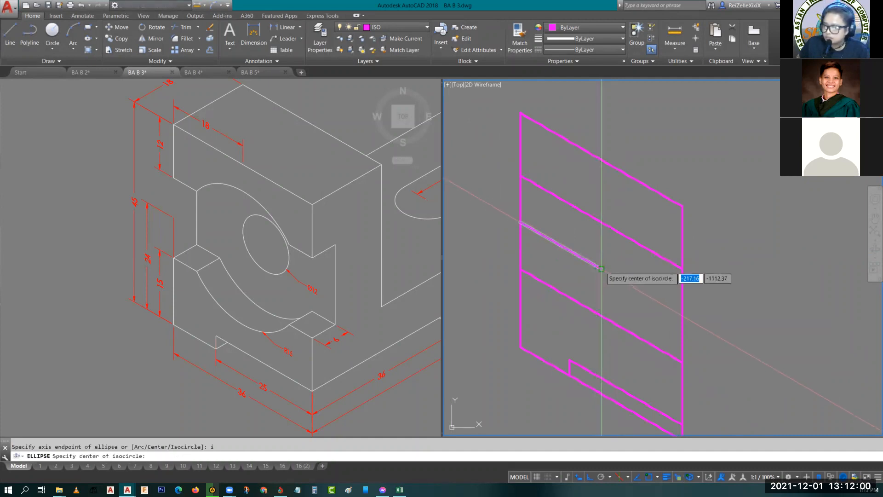
left_click(601, 268)
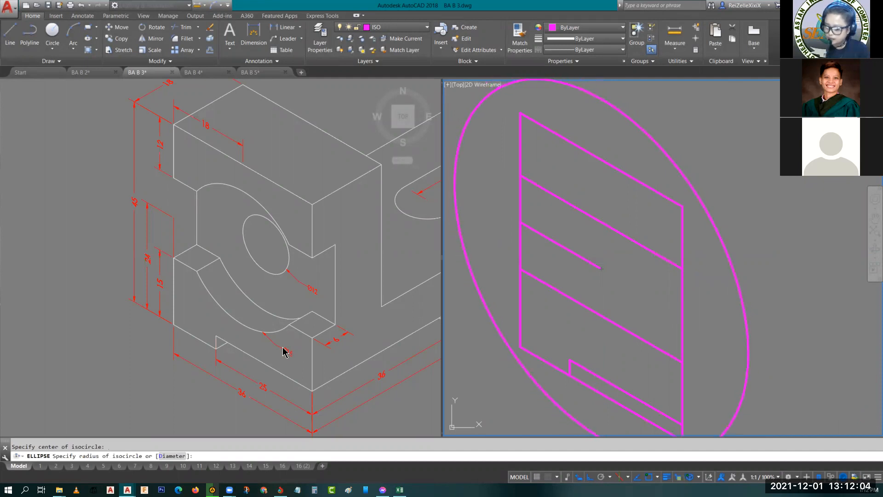
key("Return")
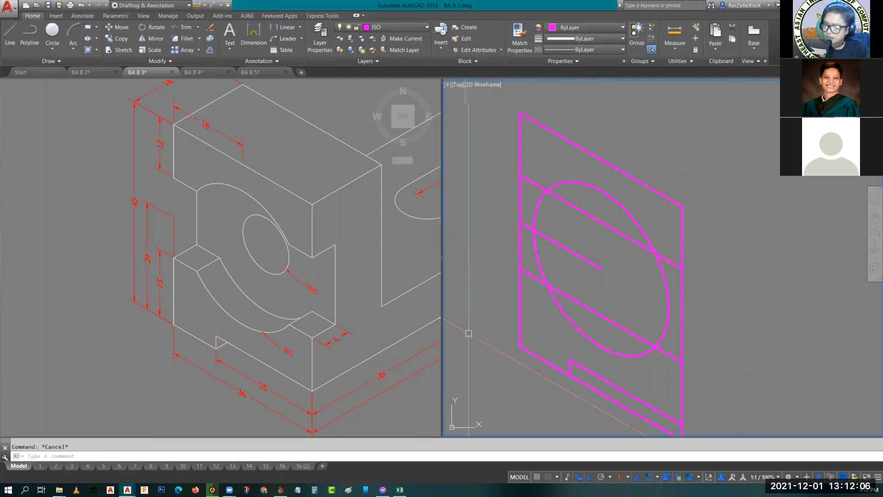
- Check the face's left edge for stacked lines and run Overkill with the default settings on the whole front-face drawing
scroll(545, 210, "up", 2)
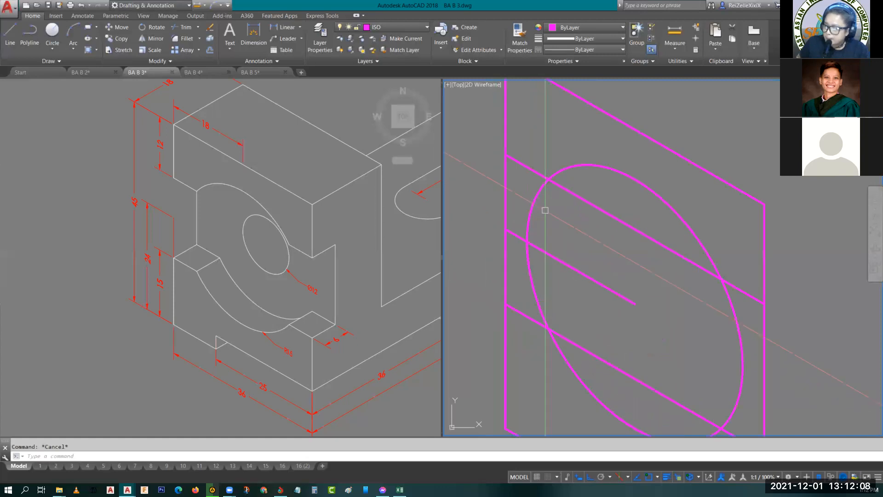
scroll(593, 226, "down", 2)
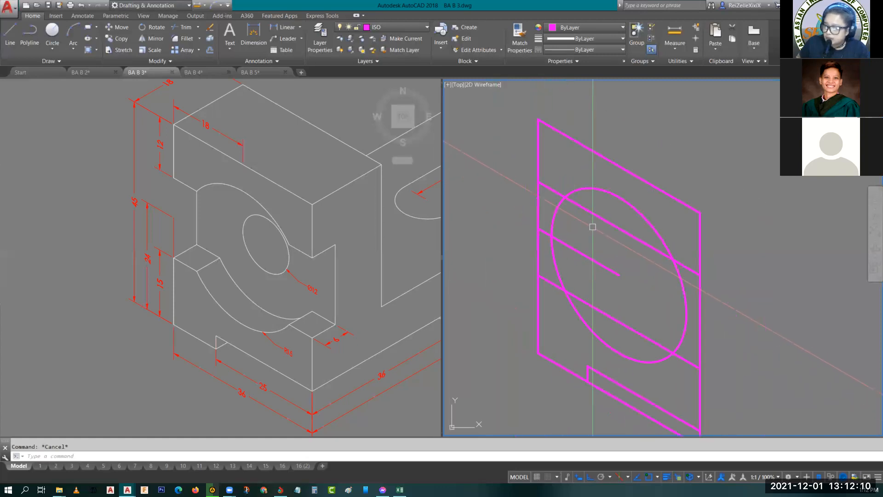
mouse_move(661, 294)
middle_mouse_down()
mouse_move(589, 263)
mouse_move(637, 297)
middle_mouse_up()
scroll(504, 242, "down", 2)
middle_click_drag(504, 242, 538, 256)
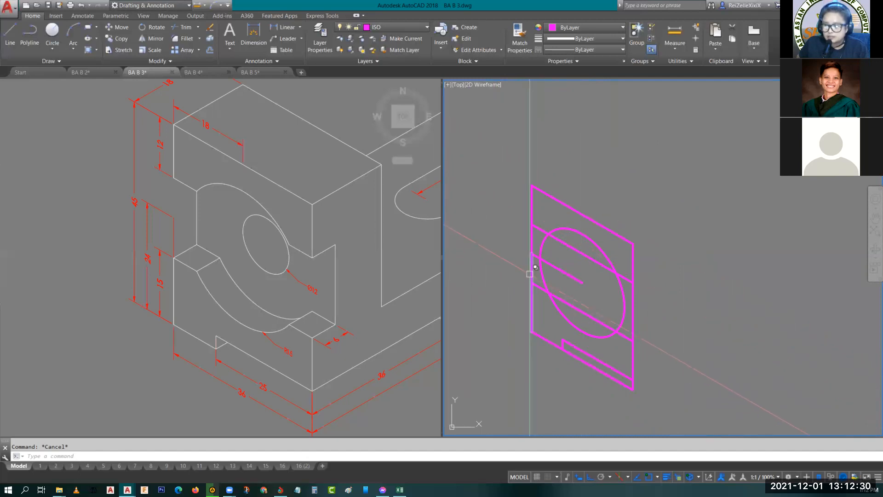
left_click(532, 302)
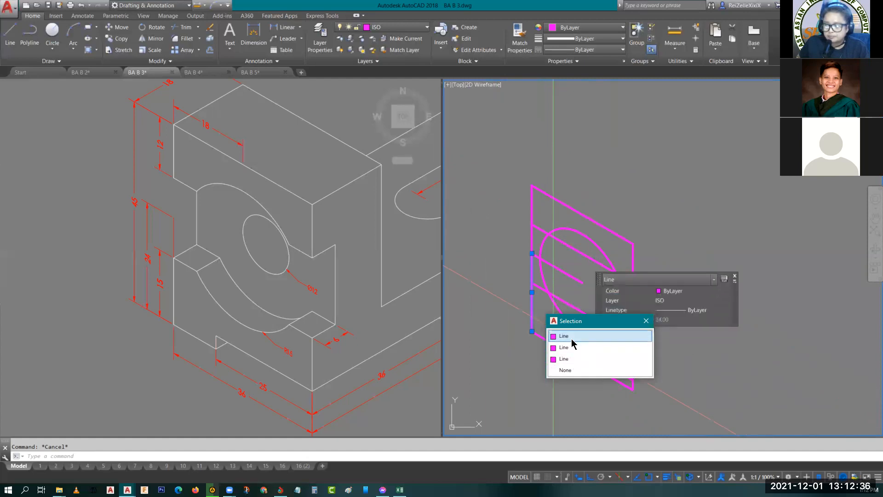
key("Escape")
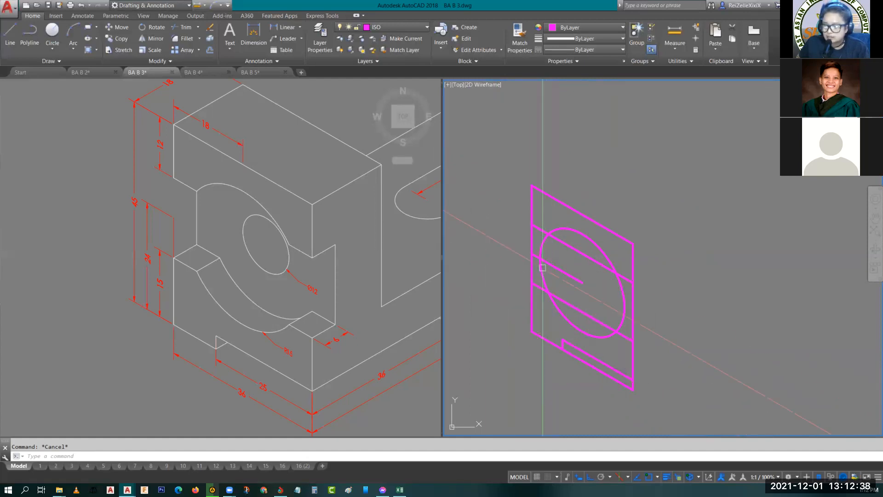
left_click(513, 145)
left_click(701, 416)
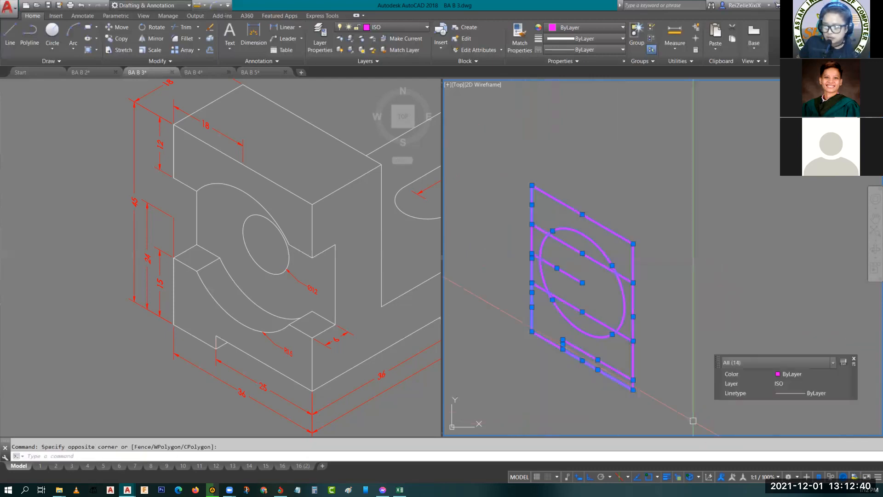
type("overkil")
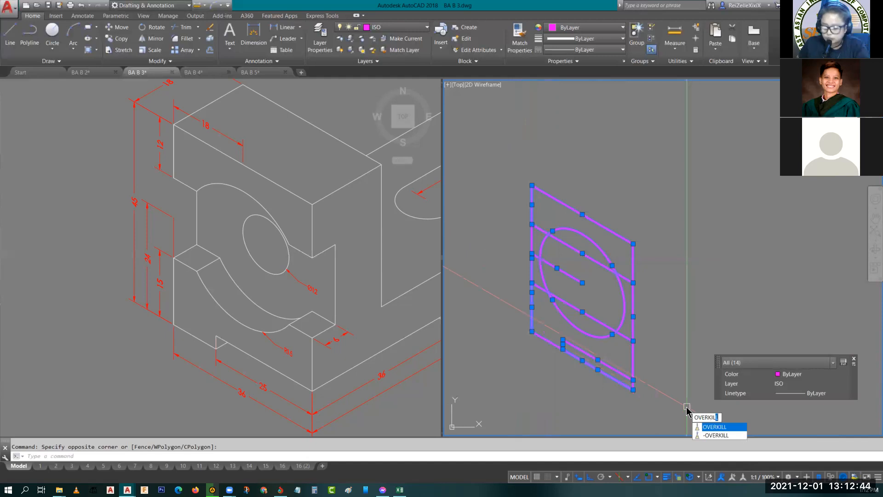
key("Return")
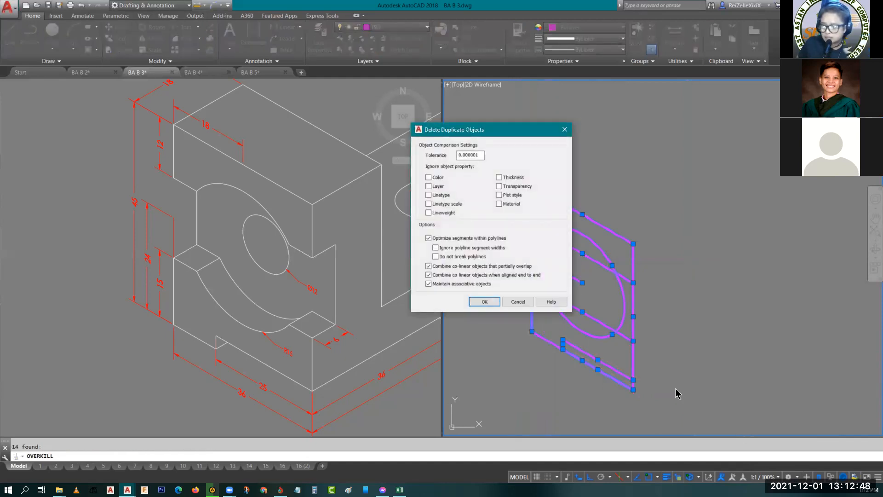
key("Return")
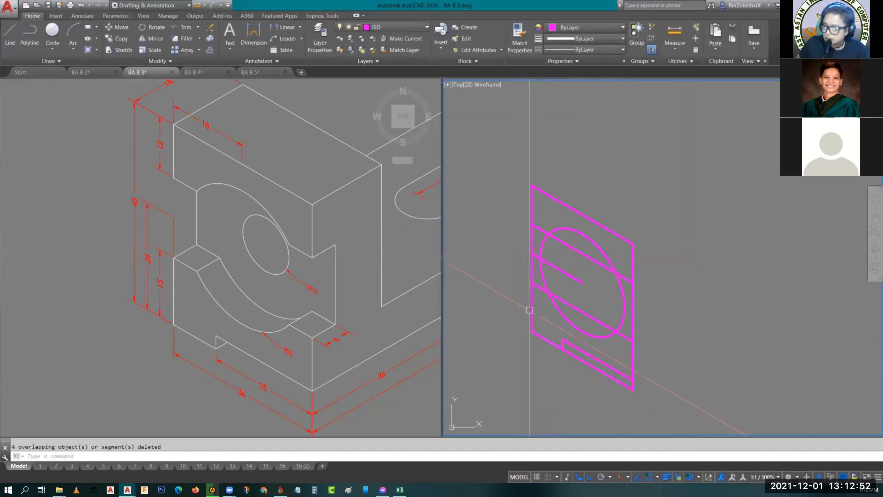
left_click(532, 312)
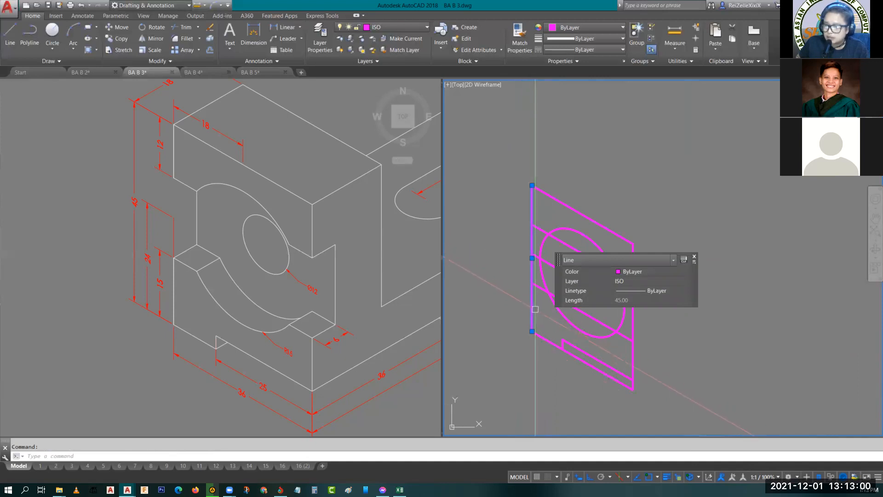
key("Escape")
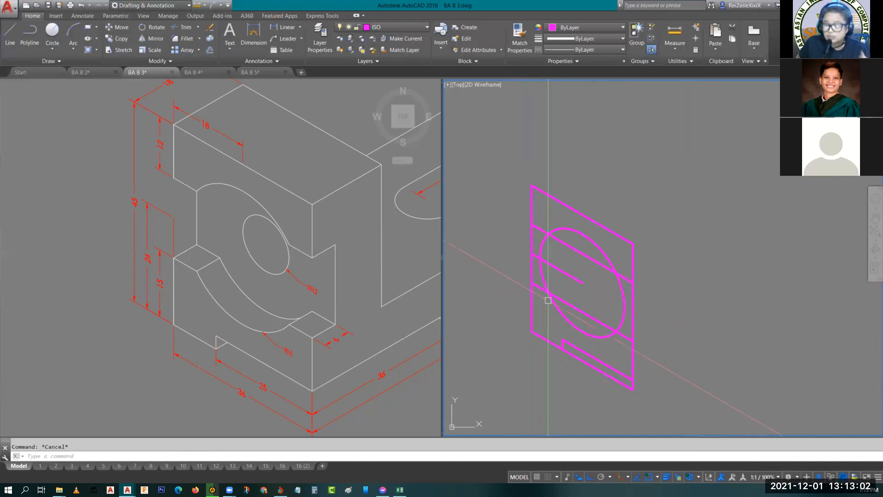
- Trim the face's left and right edges between the upper and lower parallel cutout lines
key("Return")
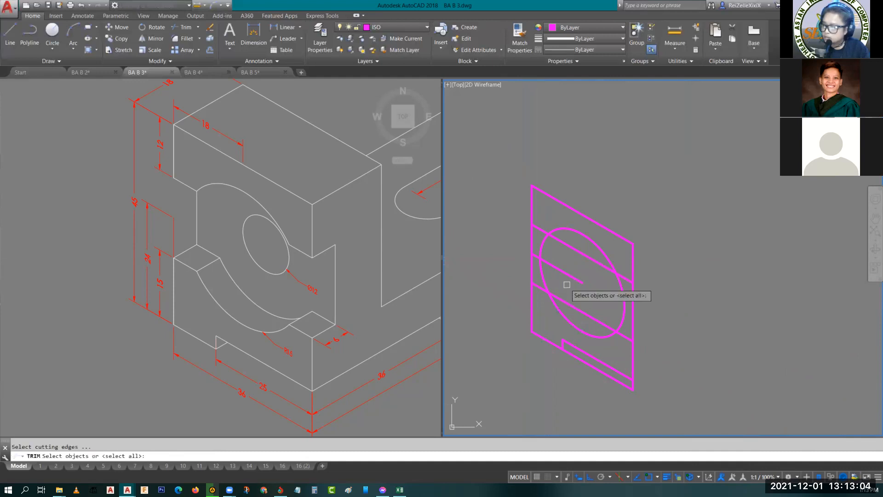
key("Return")
scroll(552, 285, "up", 2)
left_click(512, 271)
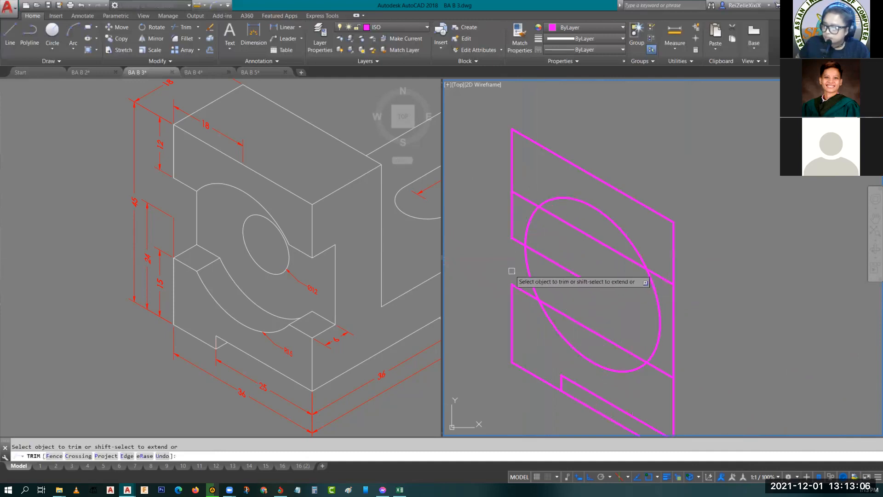
left_click(512, 223)
left_click(675, 303)
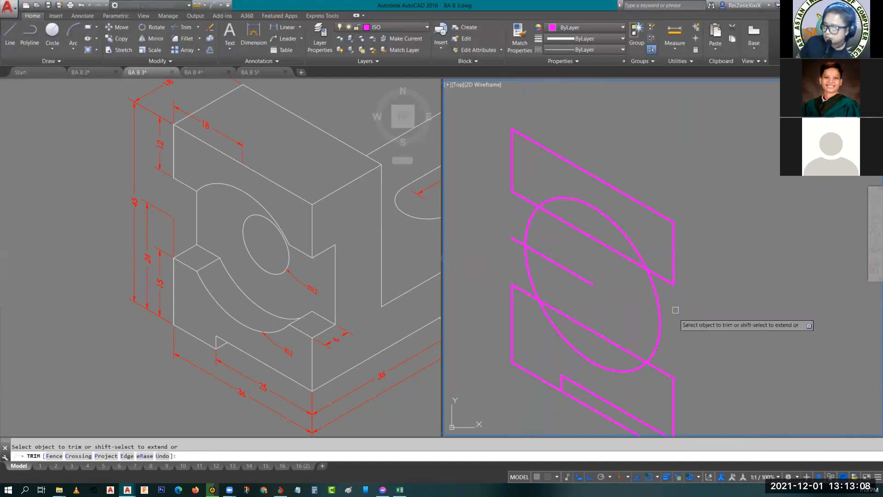
- Trim the isocircle's sides between the cutout lines and the parts of both lines inside the circle
left_click(660, 313)
left_click(530, 226)
left_click(529, 264)
left_click(584, 234)
left_click(583, 325)
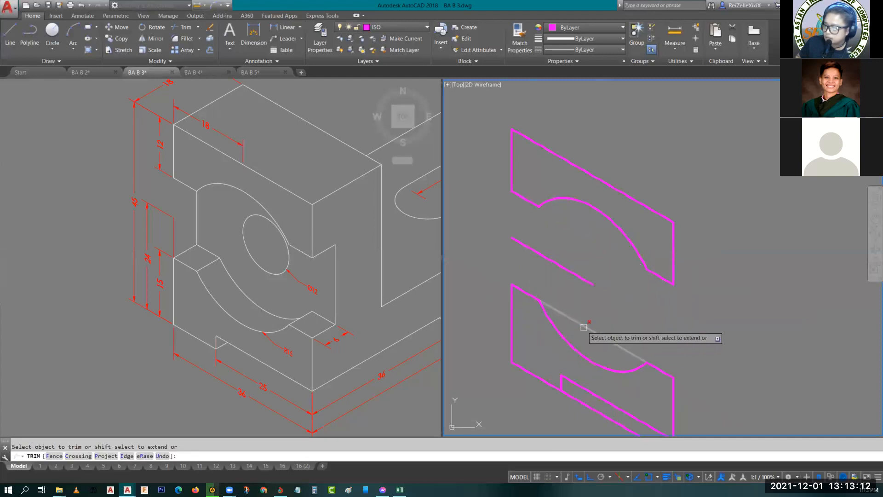
key("Return")
- Erase the 18-long construction line between the upper and lower parts of the face
left_click(581, 277)
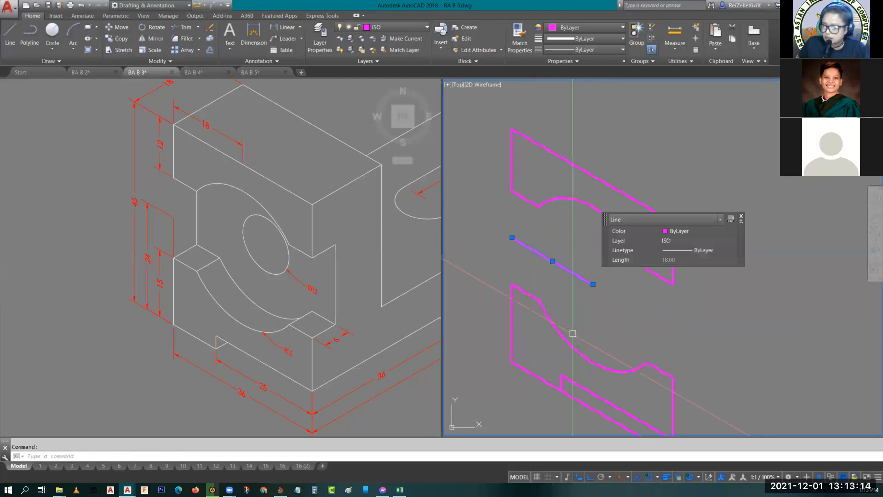
type("e")
key("Return")
scroll(683, 249, "down", 2)
scroll(628, 264, "up", 2)
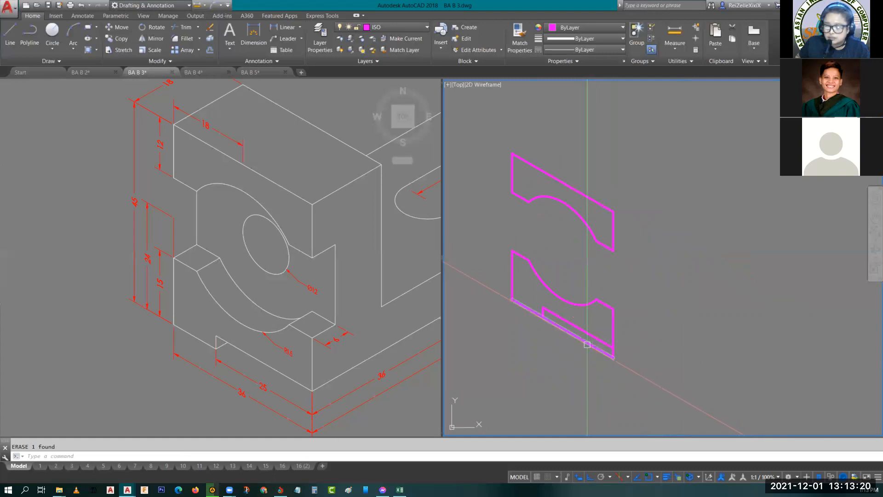
- Examine the depth dimensions along the reference object's long side, its bottom notch and its upper block
left_click(338, 364)
middle_click_drag(329, 372, 237, 350)
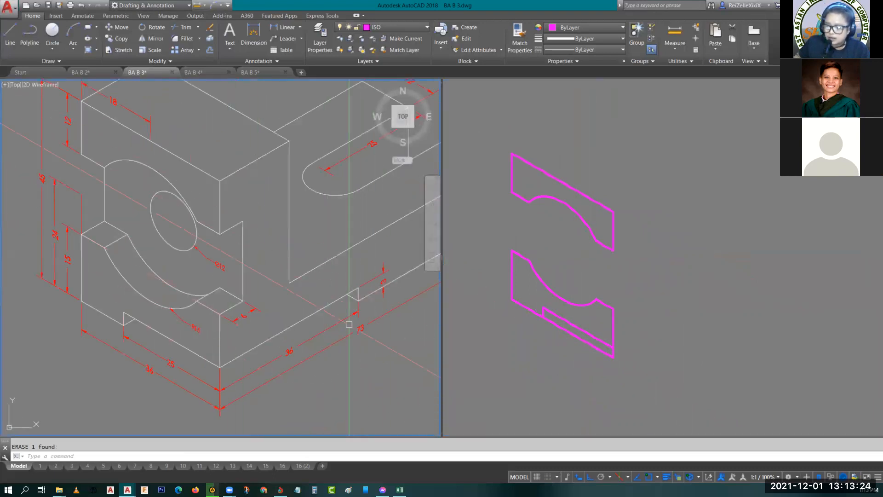
middle_click_drag(379, 306, 313, 312)
mouse_move(234, 295)
middle_mouse_down()
mouse_move(276, 328)
mouse_move(276, 317)
middle_mouse_up()
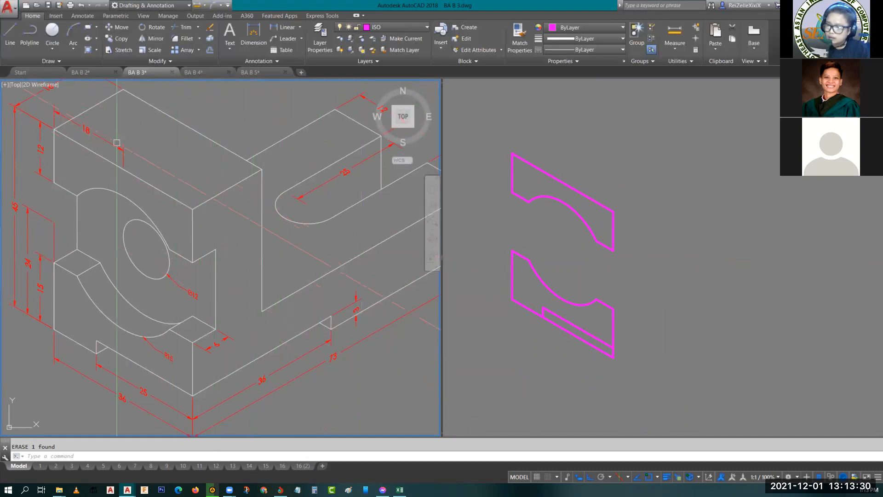
middle_click_drag(110, 136, 164, 171)
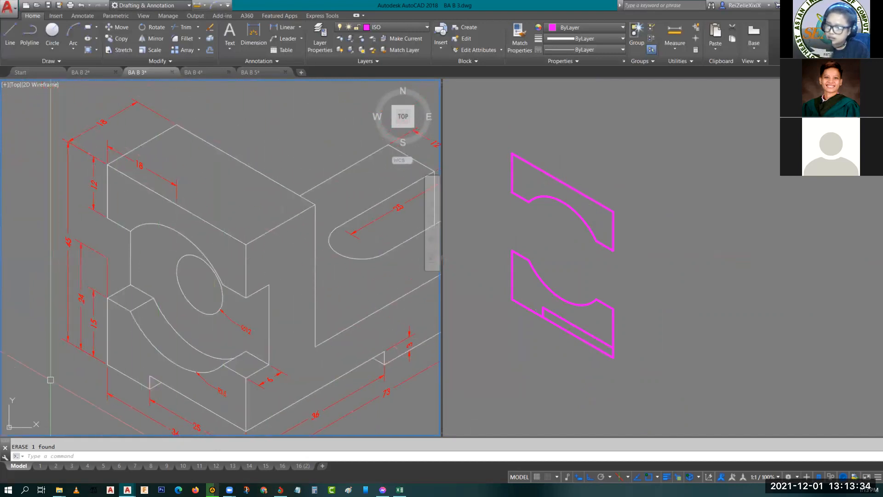
- Copy the lower part's upper profile, the arc with its two short end lines, 6 units back along the depth axis
left_click(562, 278)
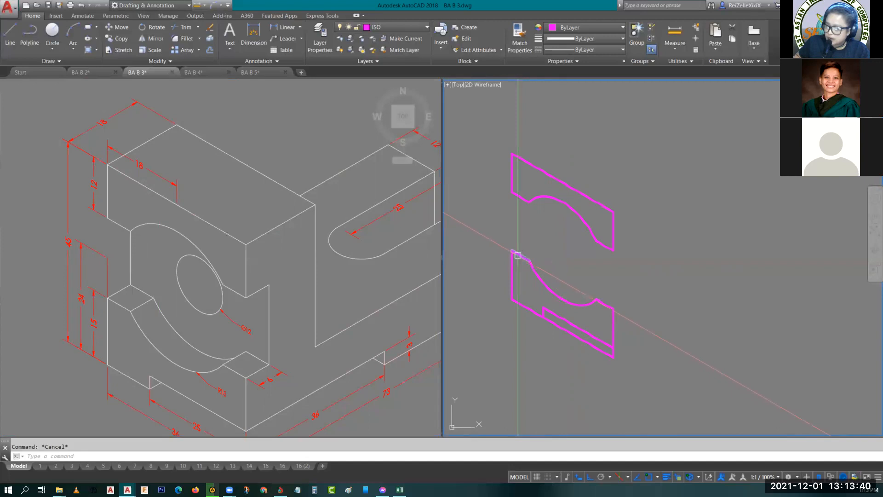
left_click(518, 256)
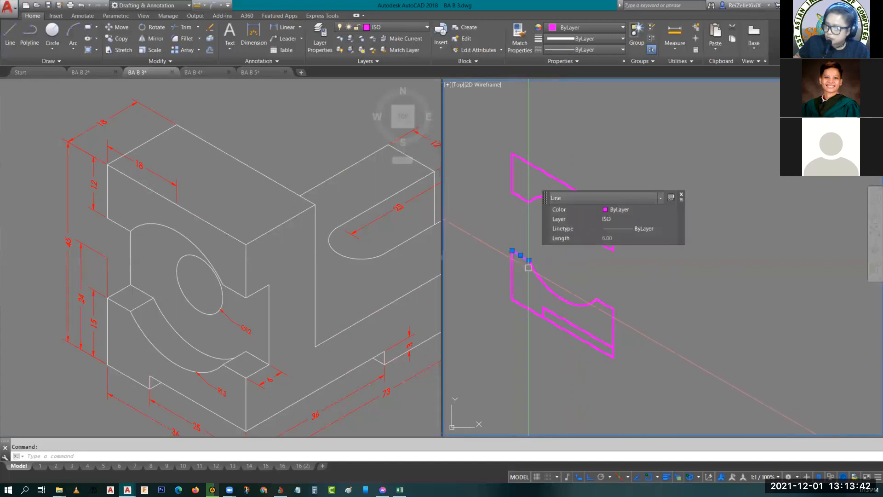
left_click(536, 272)
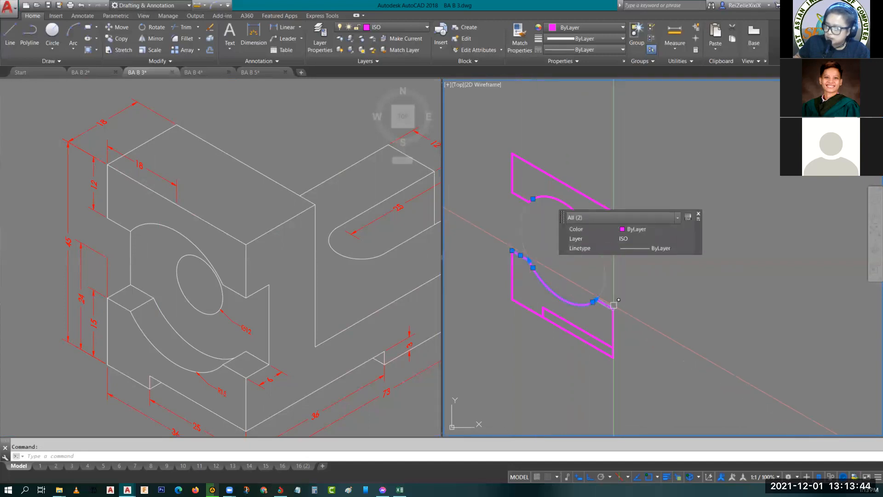
left_click(591, 228)
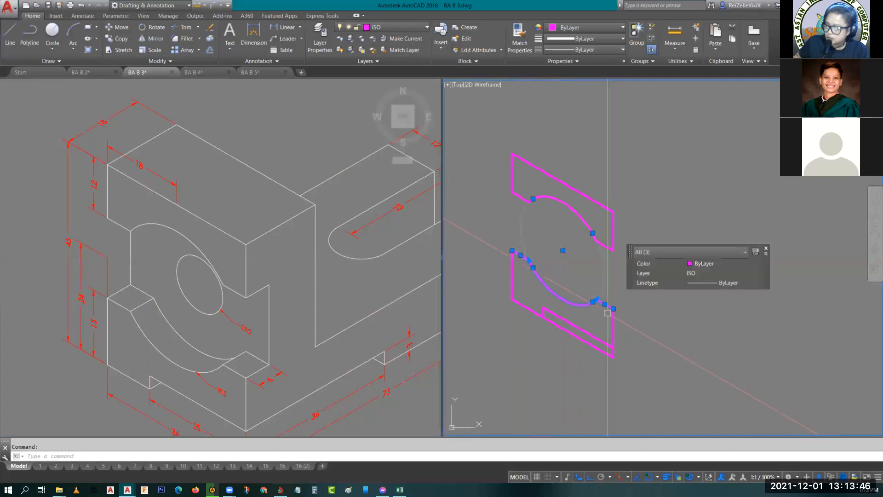
type("copy")
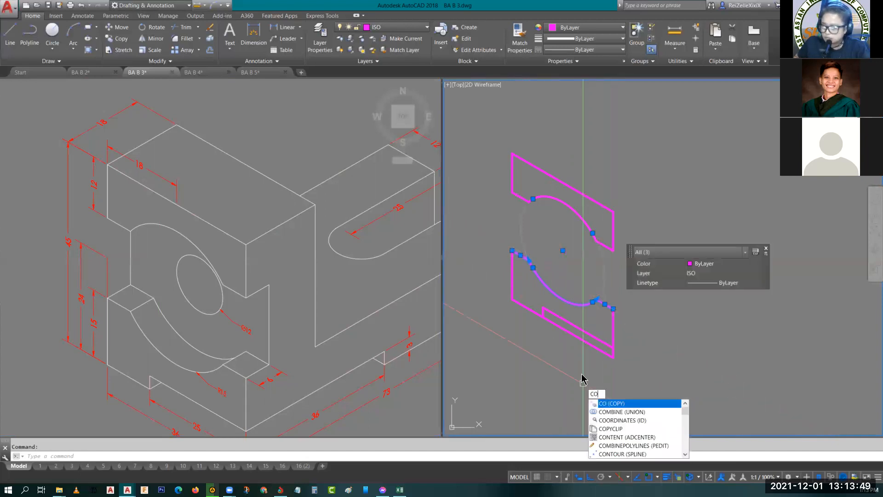
key("Return")
key("F5")
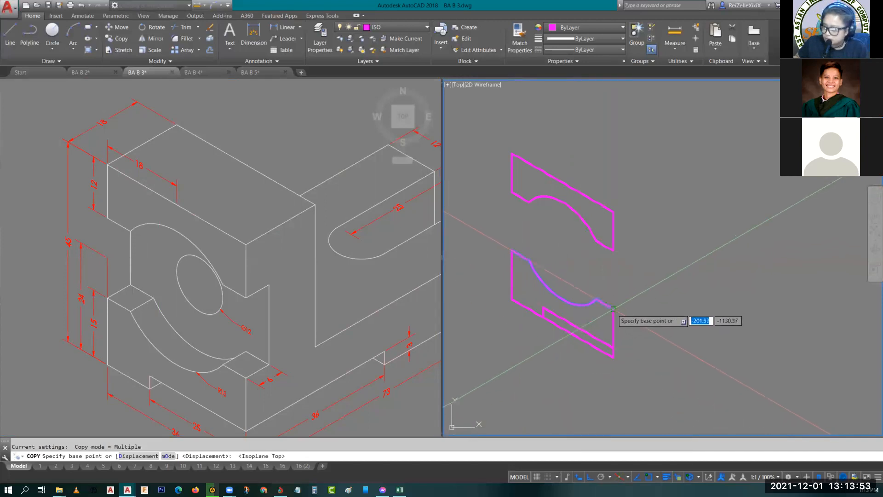
left_click(613, 308)
type("6")
key("Return")
key("Escape")
key("Escape")
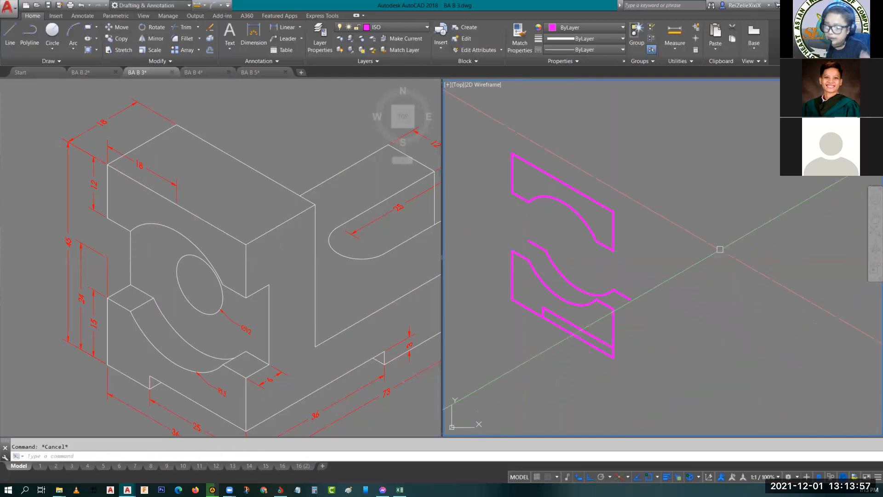
- Copy the upper part's long top edge and right vertical edge 18 units back along the depth axis
middle_click_drag(606, 249, 619, 285)
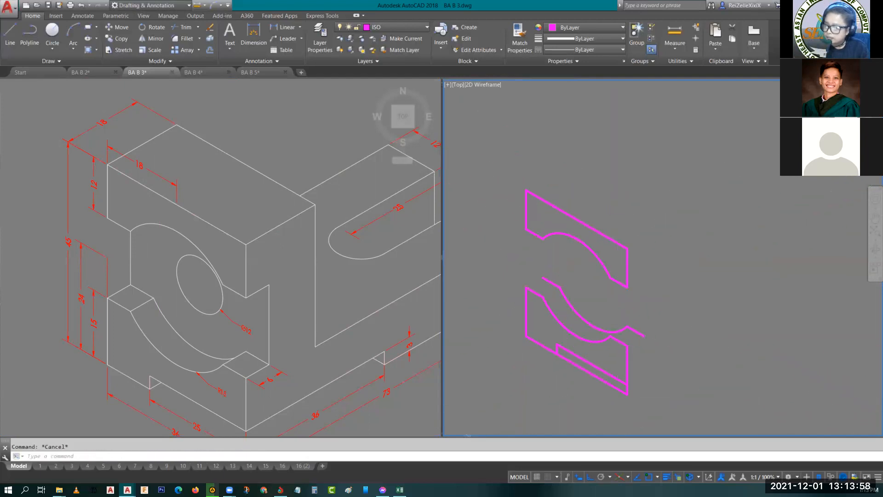
left_click(543, 199)
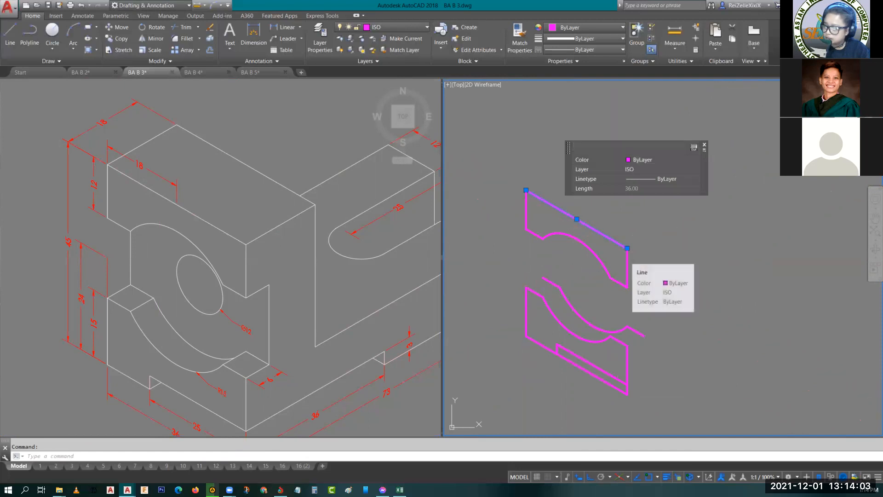
left_click(628, 270)
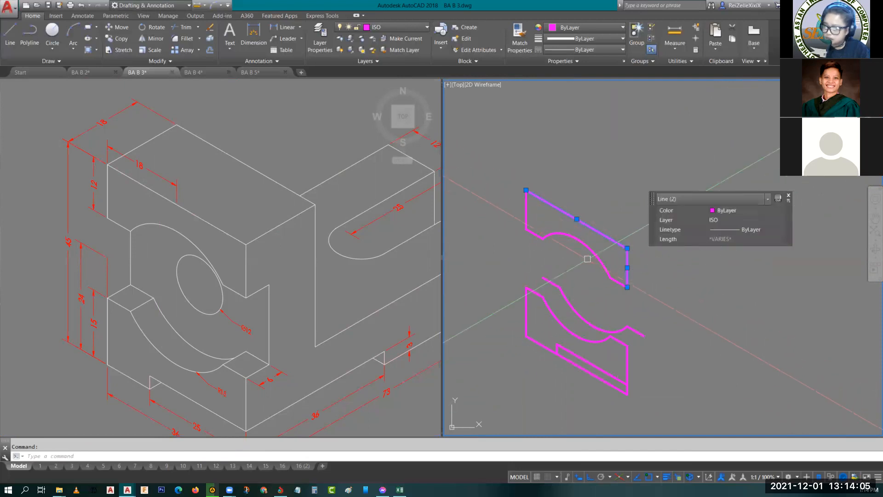
key("Return")
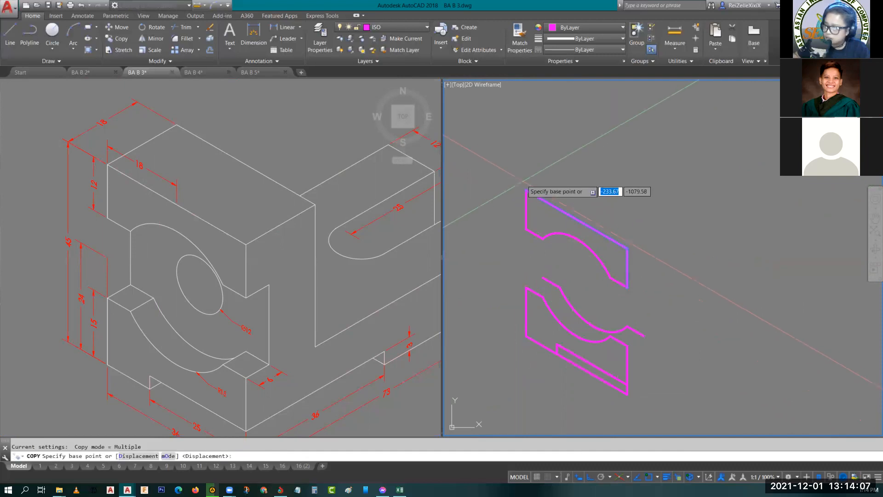
left_click(526, 193)
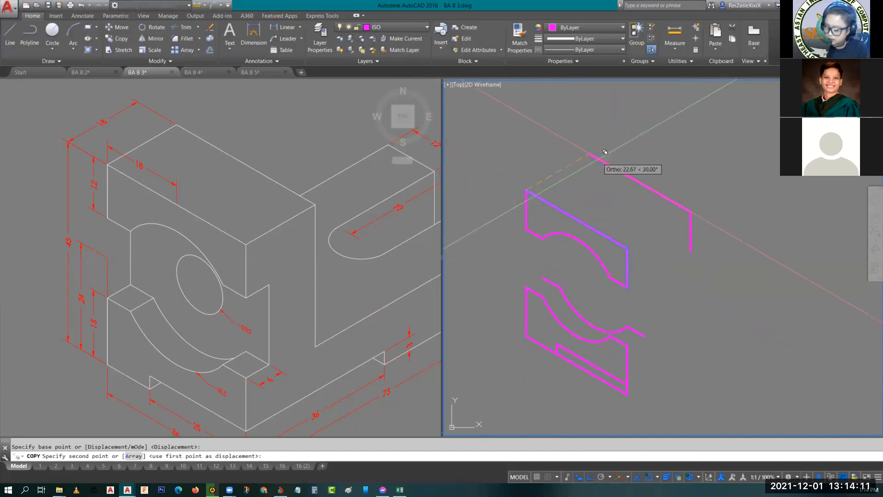
type("18")
key("Return")
key("Escape")
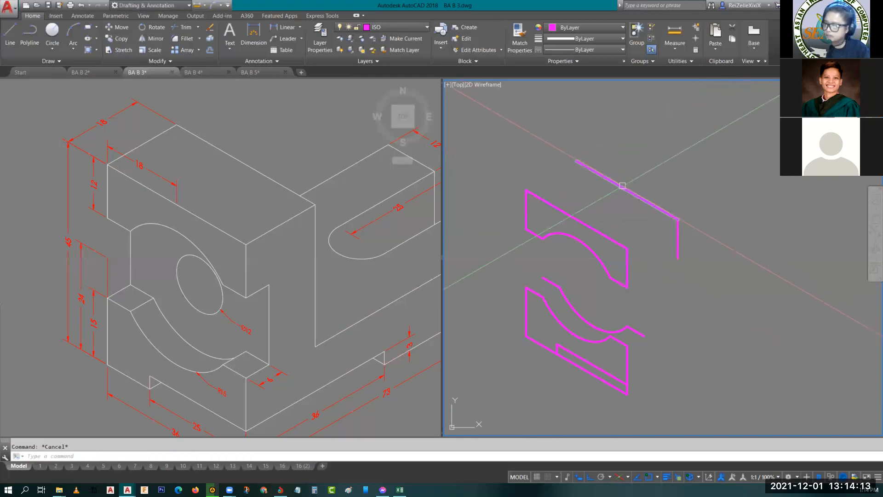
- Draw the depth edge joining the left ends of the upper block's front and rear top edges, and copy it to the front right corner
type("l")
key("space")
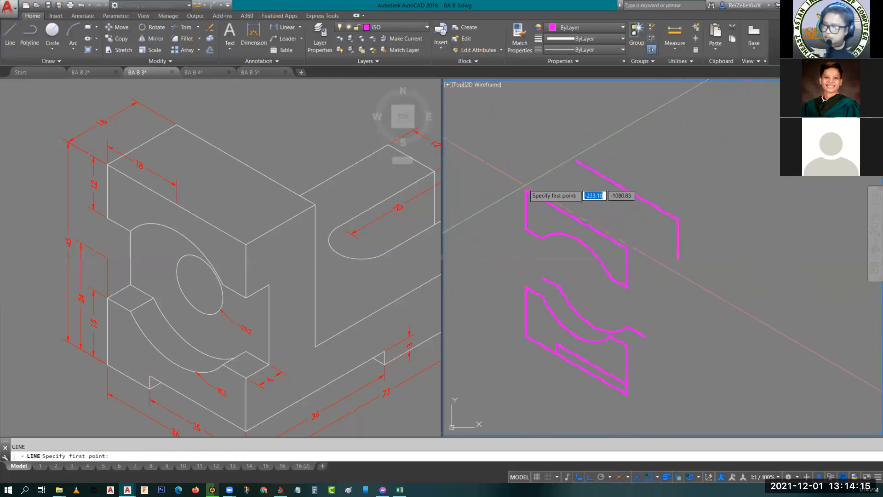
scroll(526, 182, "up", 2)
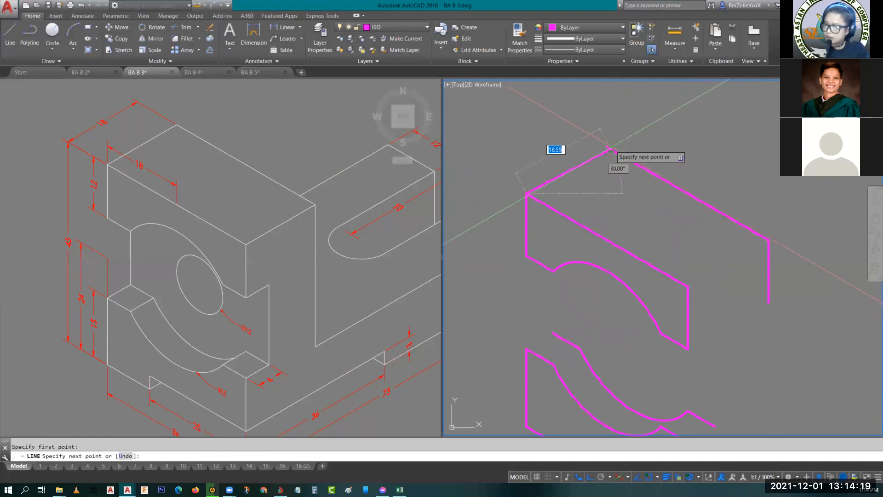
key("Escape")
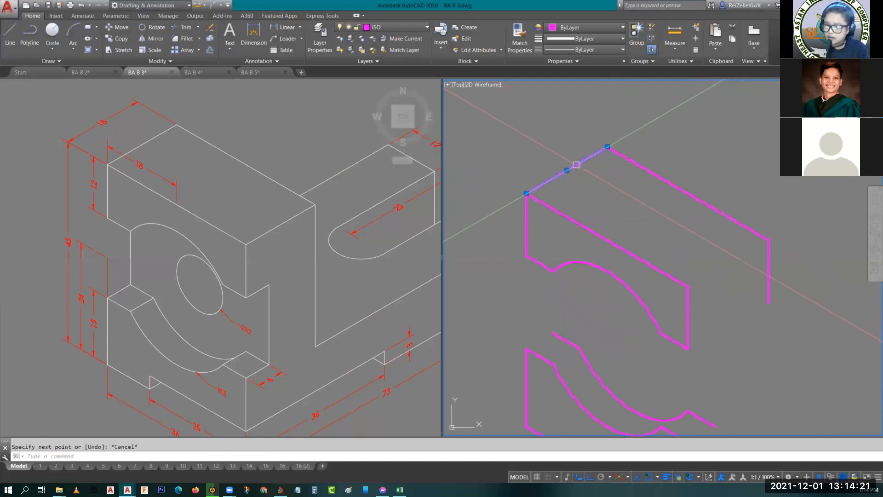
key("Return")
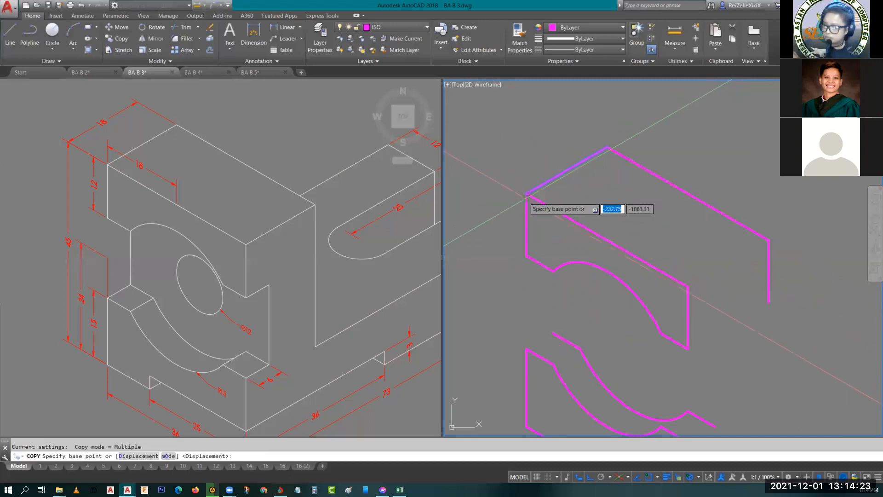
left_click(527, 193)
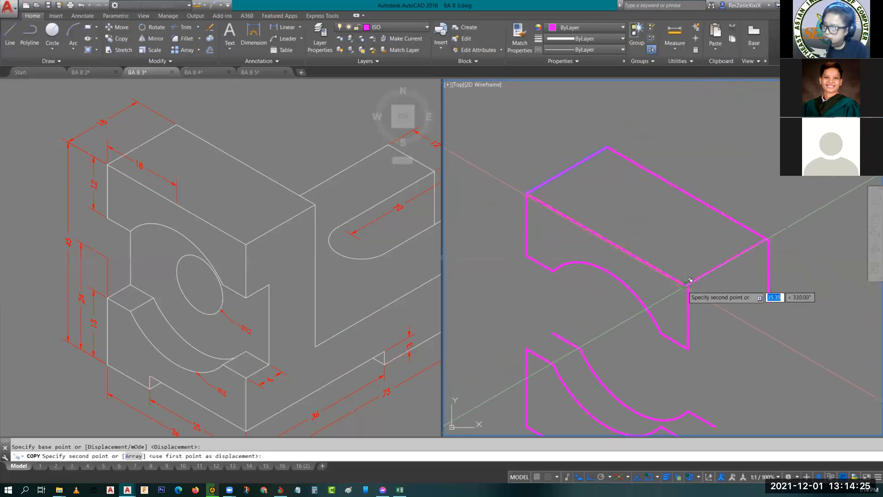
left_click(689, 286)
key("Escape")
- Draw a depth line joining the left ends of the lower part's front and rear upper profiles
middle_click_drag(662, 302, 631, 164)
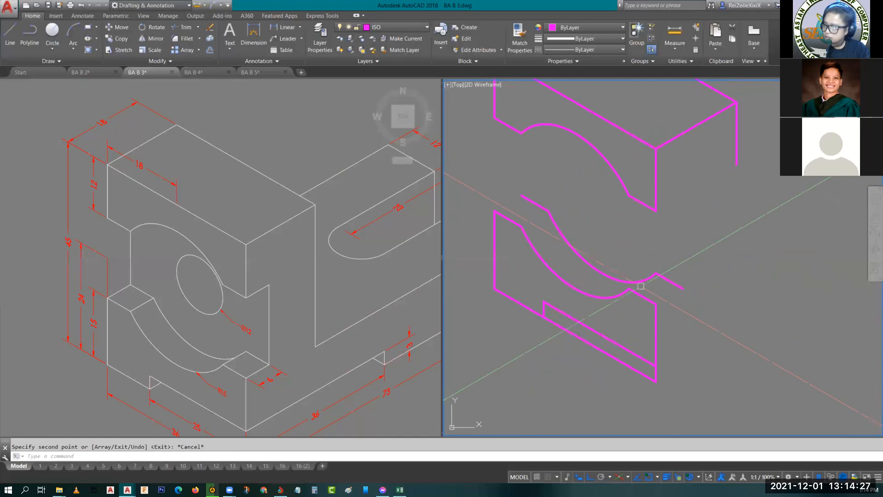
type("l")
key("Return")
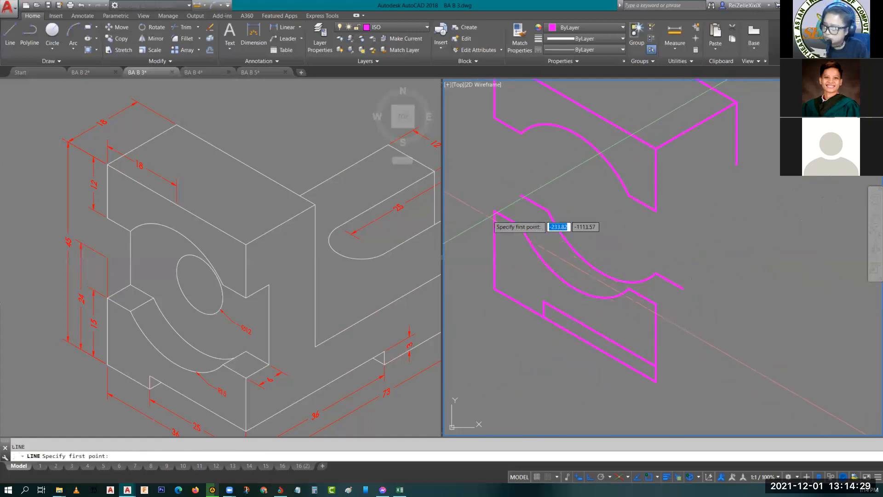
left_click(495, 211)
left_click(522, 195)
key("Return")
- Copy the lower part's short depth line to the remaining corners of its front upper profile, at both arc ends and the right end
left_click(507, 207)
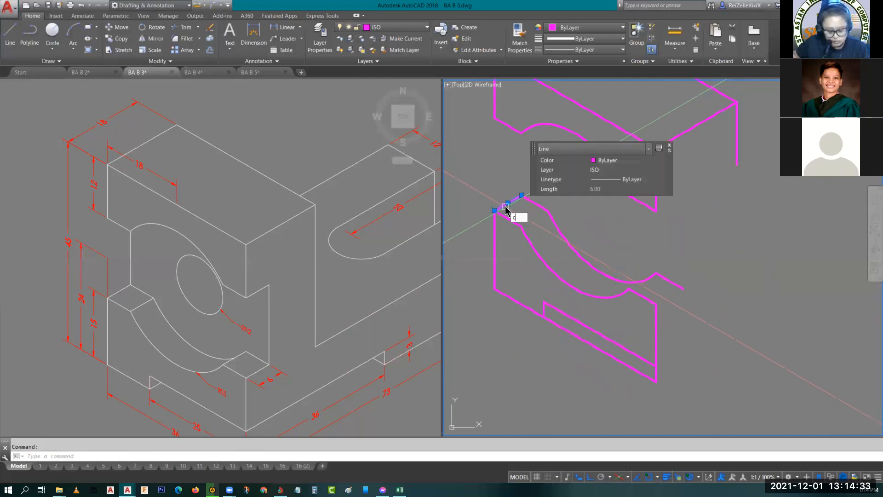
type("co")
key("Return")
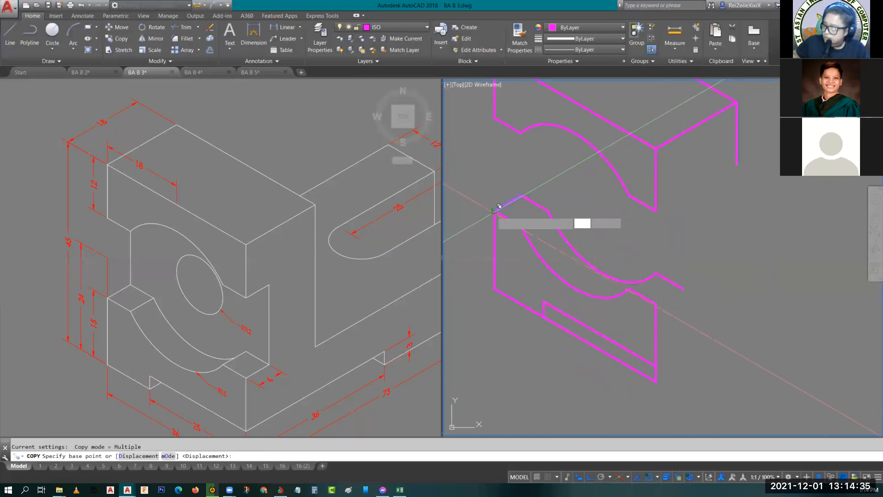
left_click(494, 211)
left_click(523, 225)
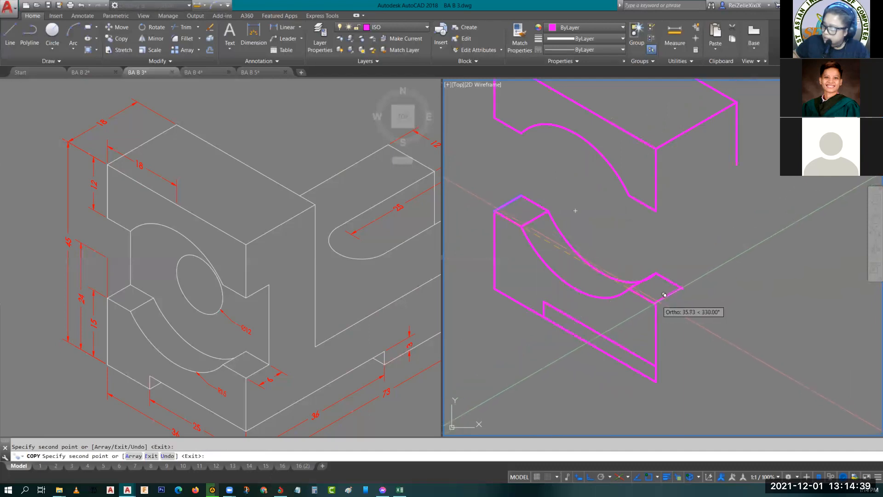
key("Escape")
key("Escape")
- Try trimming the rear arc's end where it passes the right ledge's depth line, and undo the trim
scroll(650, 283, "up", 6)
scroll(650, 283, "up", 5)
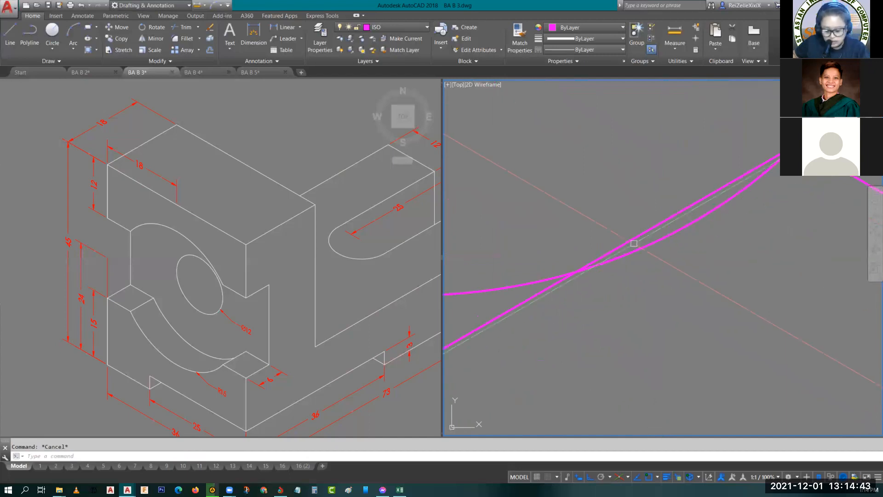
type("tr")
key("space")
key("space")
left_click(715, 203)
left_click(708, 221)
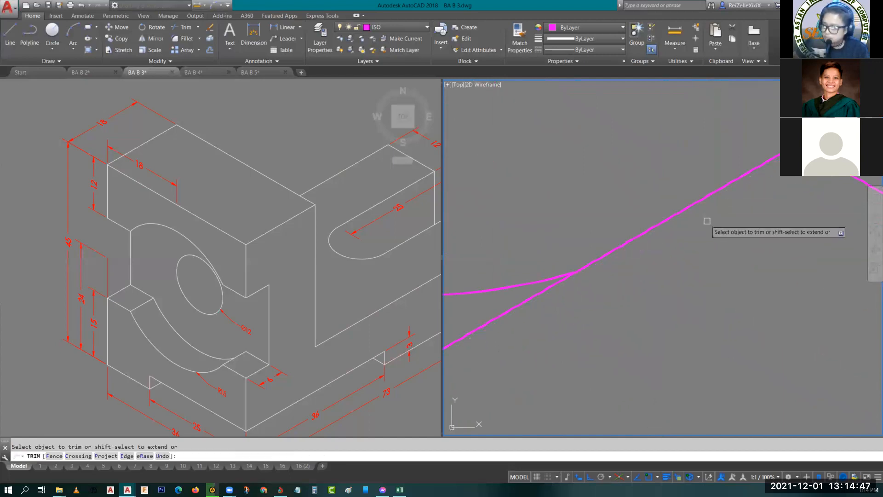
key("ctrl+z")
- Trim the rear arc's end beyond its intersection with the right ledge's inner depth line
scroll(699, 220, "down", 4)
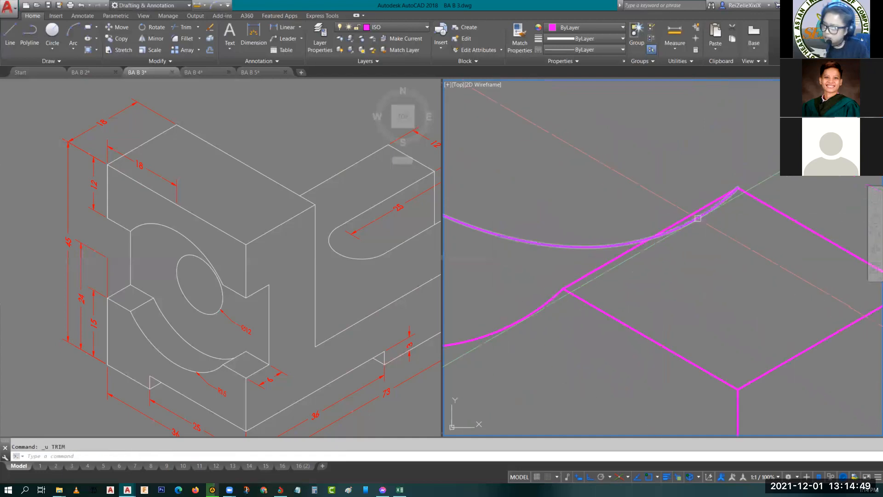
scroll(654, 242, "up", 3)
left_click(592, 264)
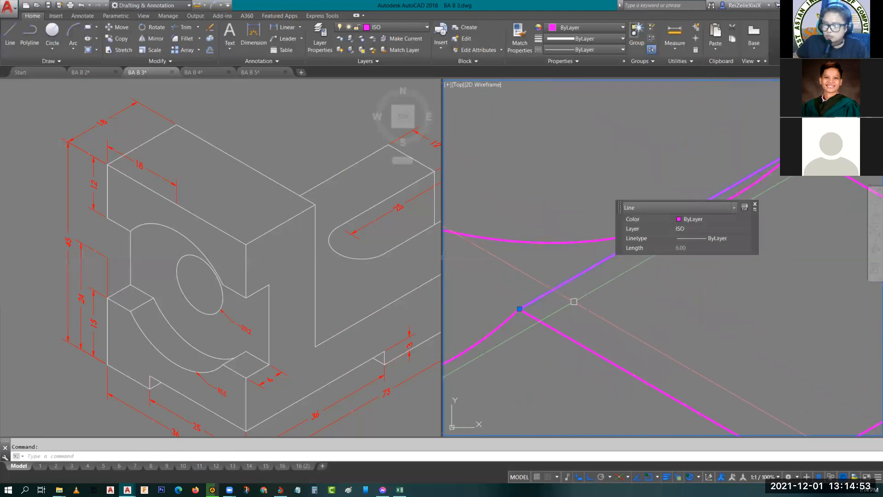
key("Escape")
type("tr")
key("Return")
key("Return")
left_click(726, 201)
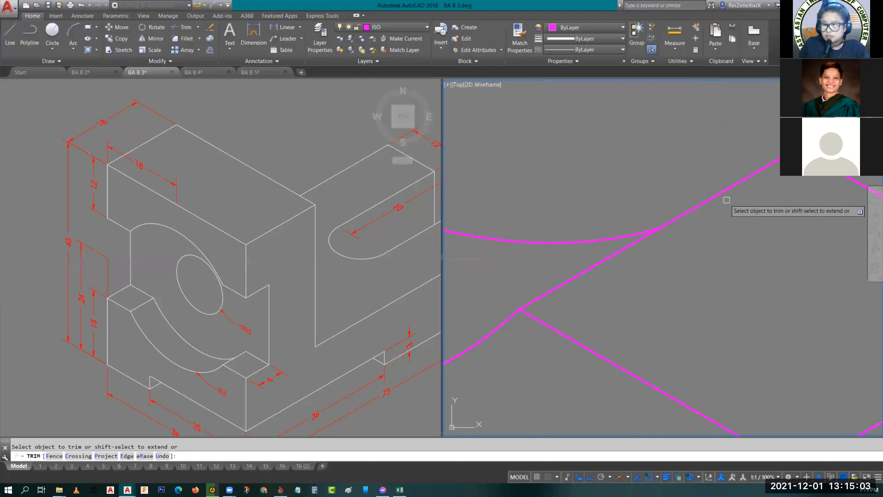
key("Escape")
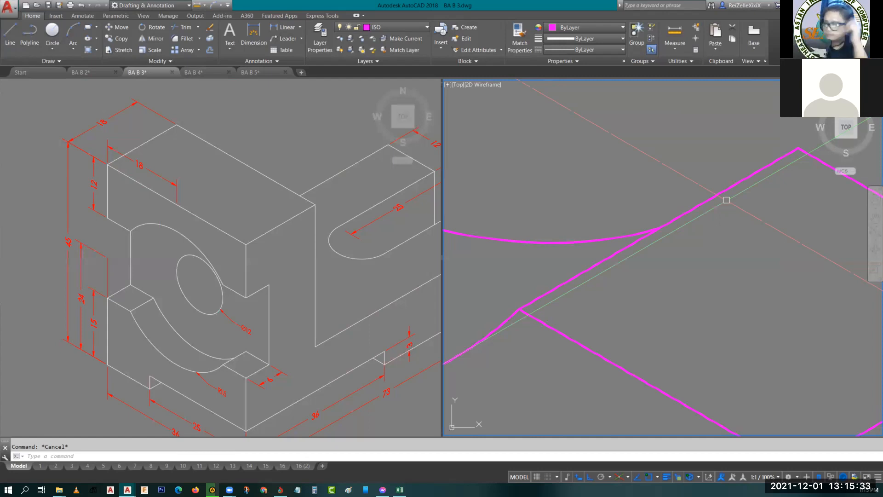
- Copy the right ledge's outer depth line up to the lower right corner of the upper block's front face
scroll(768, 224, "down", 4)
scroll(620, 173, "down", 4)
scroll(717, 170, "down", 4)
middle_click_drag(716, 169, 624, 245)
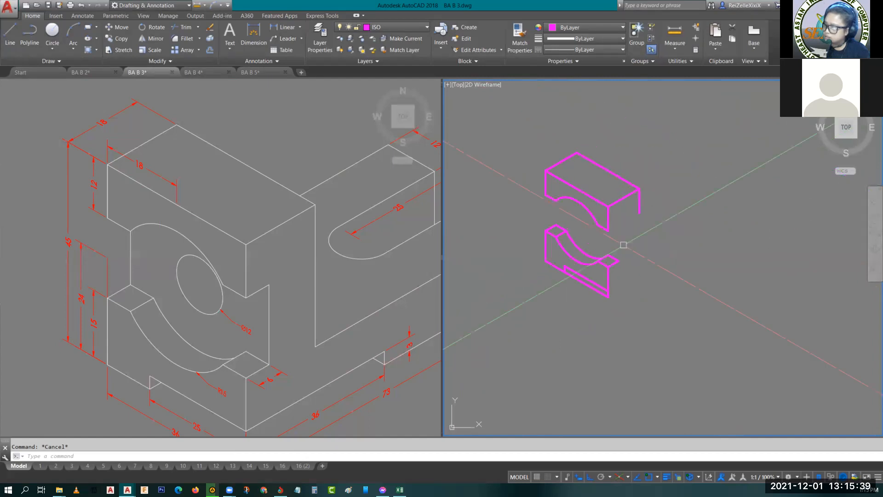
scroll(623, 239, "up", 2)
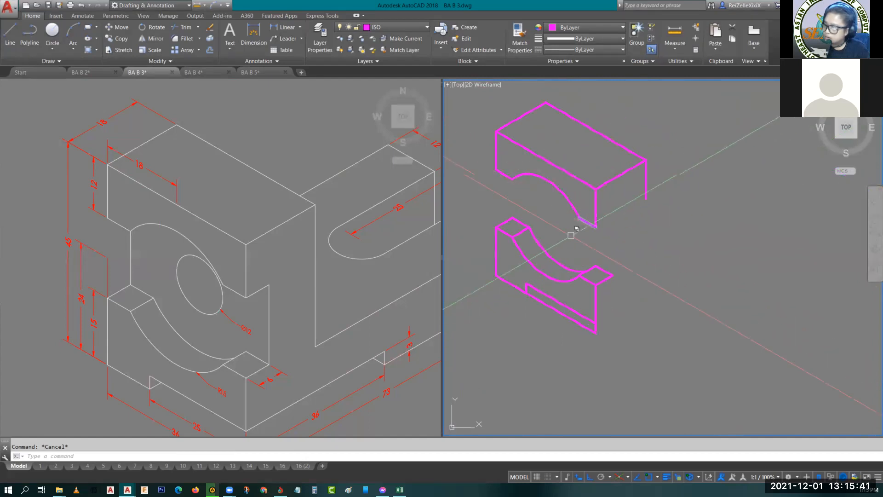
scroll(597, 282, "up", 4)
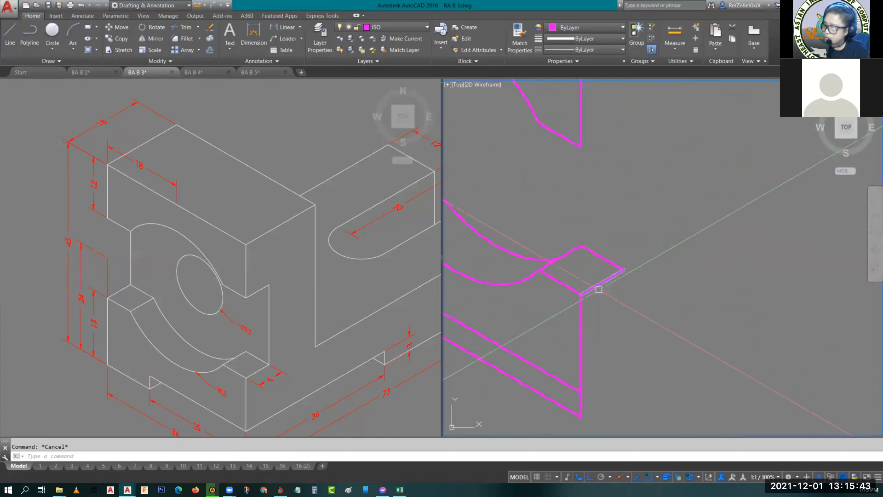
left_click(598, 289)
key("Return")
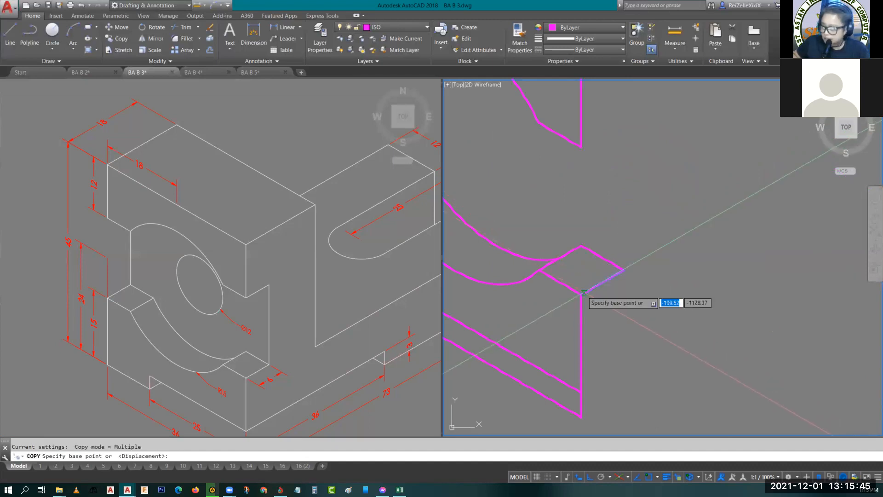
left_click(622, 270)
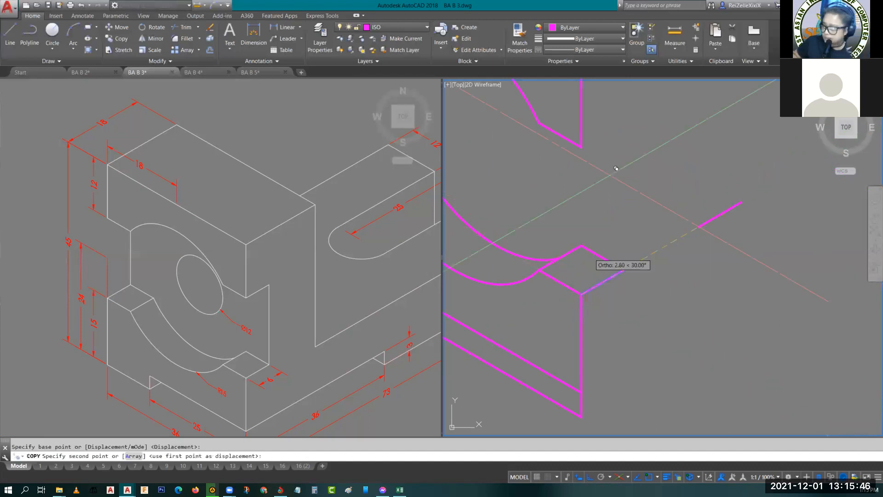
left_click(585, 139)
key("Escape")
key("Escape")
scroll(650, 141, "down", 4)
middle_click_drag(647, 160, 600, 259)
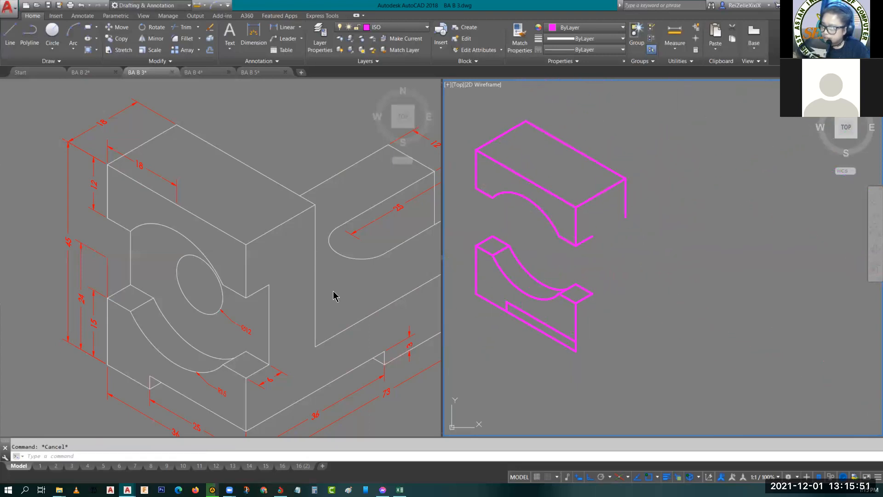
- Draw a vertical line from the upper block's short depth line end down to the right ledge's rear outer corner
type("l")
key("Return")
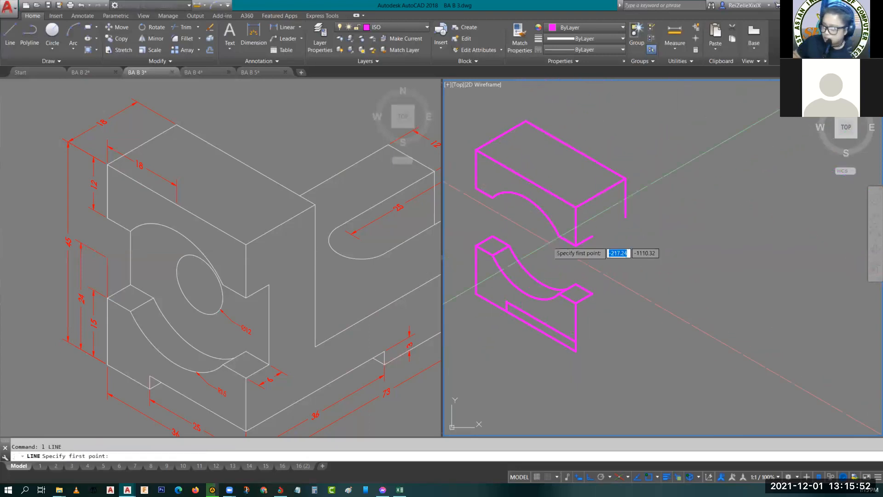
left_click(592, 236)
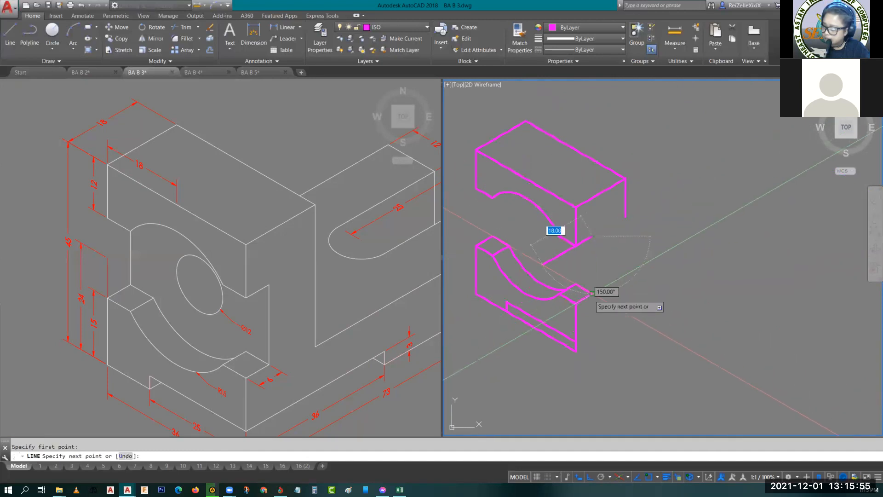
left_click(592, 291)
key("Escape")
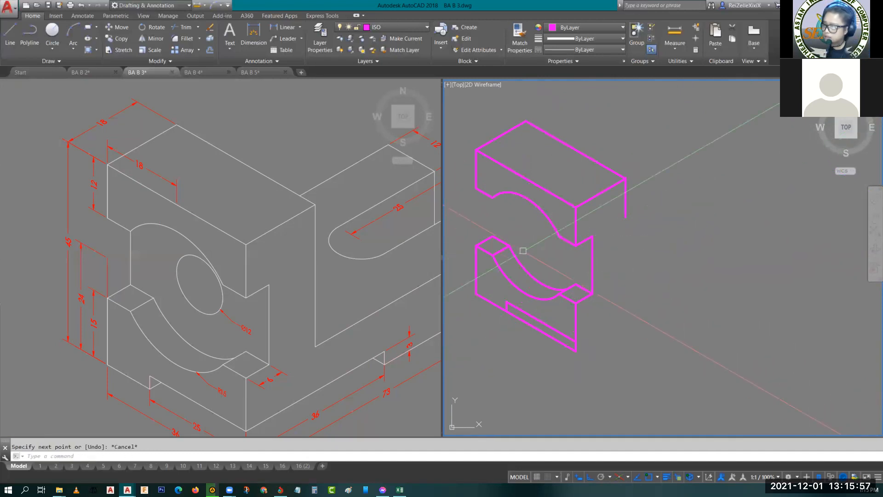
- Copy the recessed face's right vertical edge to the lower part's left ledge, placing its lower end at the ledge's rear corner
left_click(592, 260)
type("co")
key("Return")
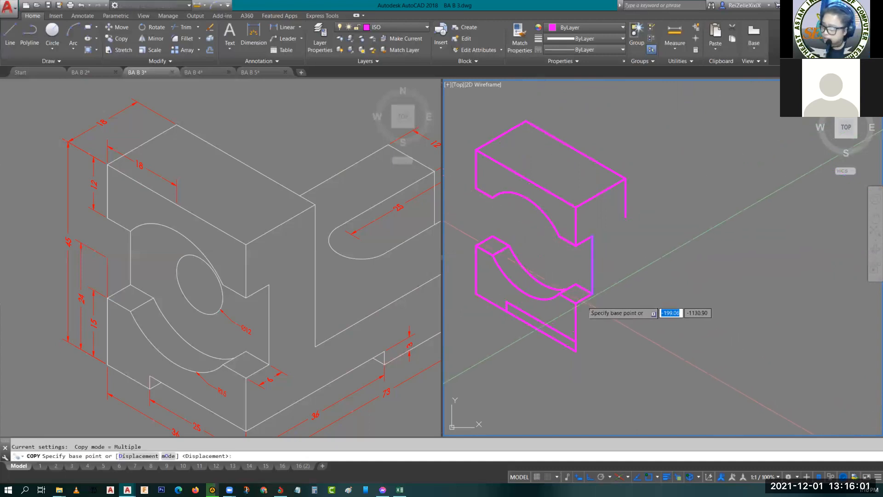
left_click(593, 291)
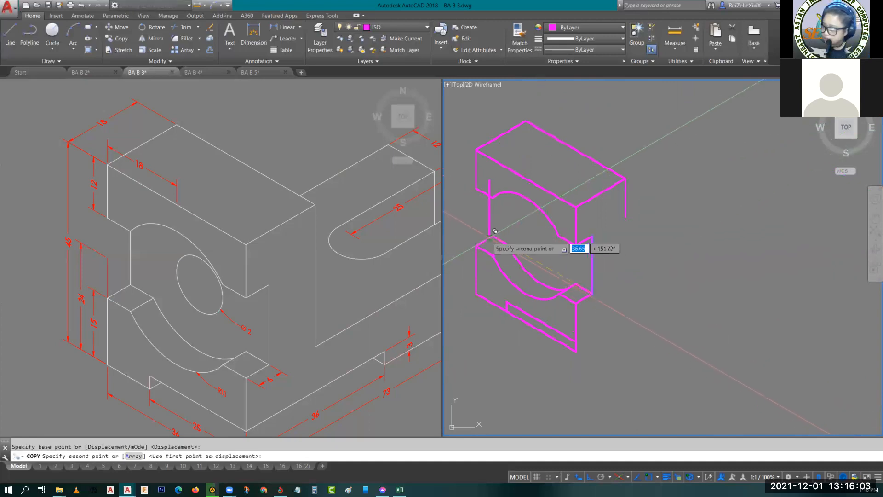
key("Escape")
scroll(501, 228, "up", 6)
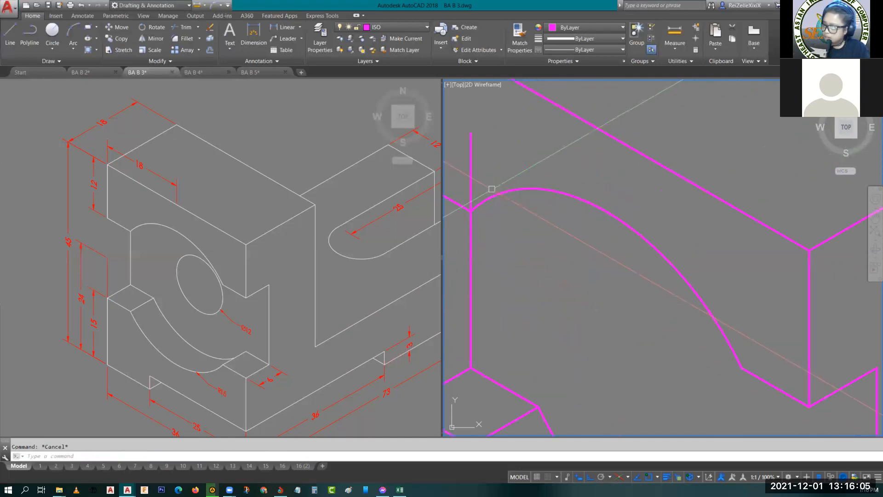
middle_click(536, 228)
middle_click(536, 229)
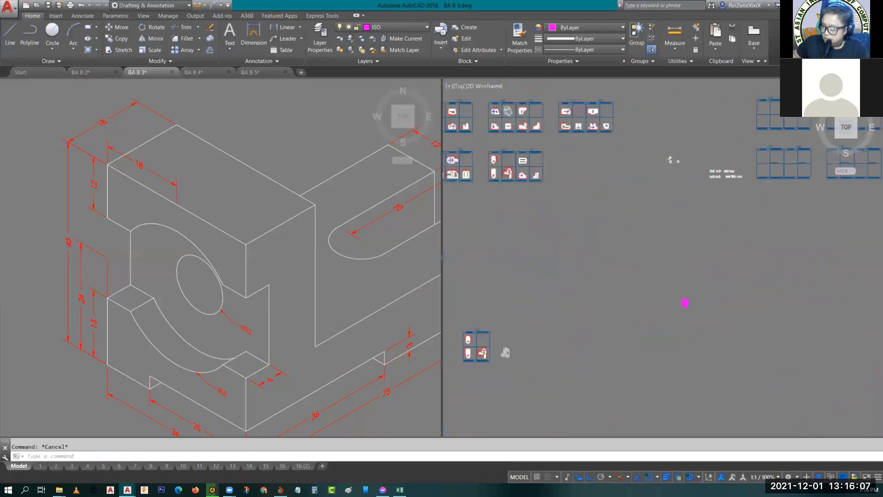
scroll(517, 367, "up", 3)
scroll(789, 290, "up", 4)
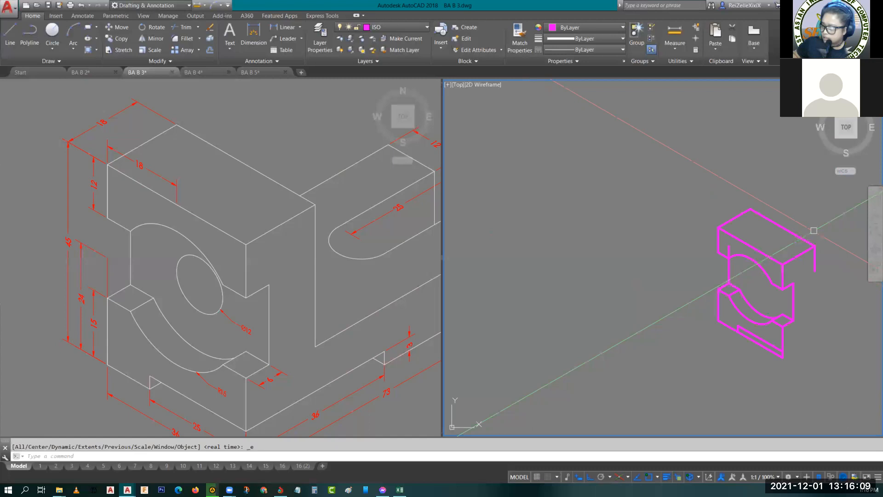
middle_click_drag(704, 270, 683, 258)
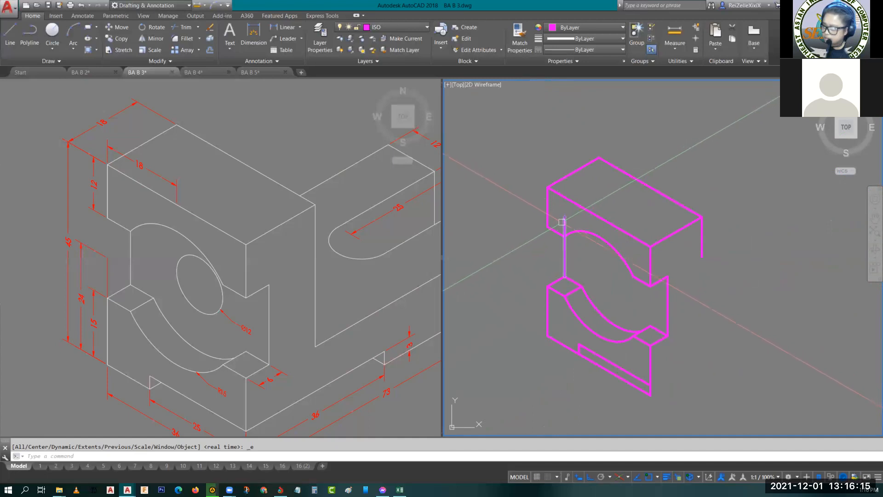
- Try a short depth line from the upper block's lower left corner to the copied vertical's upper end, and erase it
type("l")
key("Return")
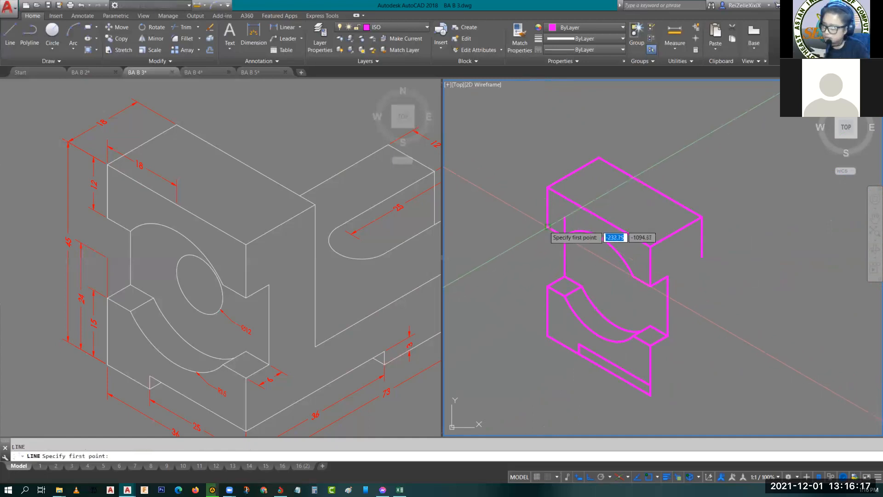
left_click(547, 226)
left_click(564, 217)
key("Escape")
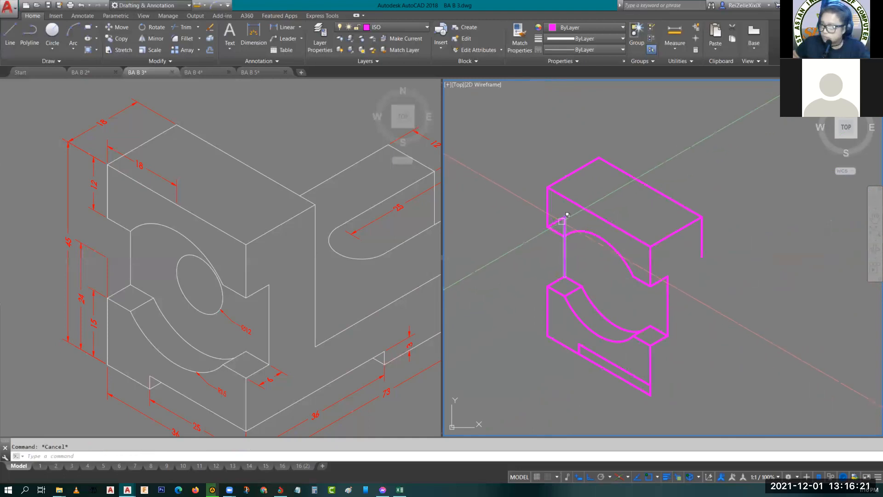
left_click(558, 219)
key("Delete")
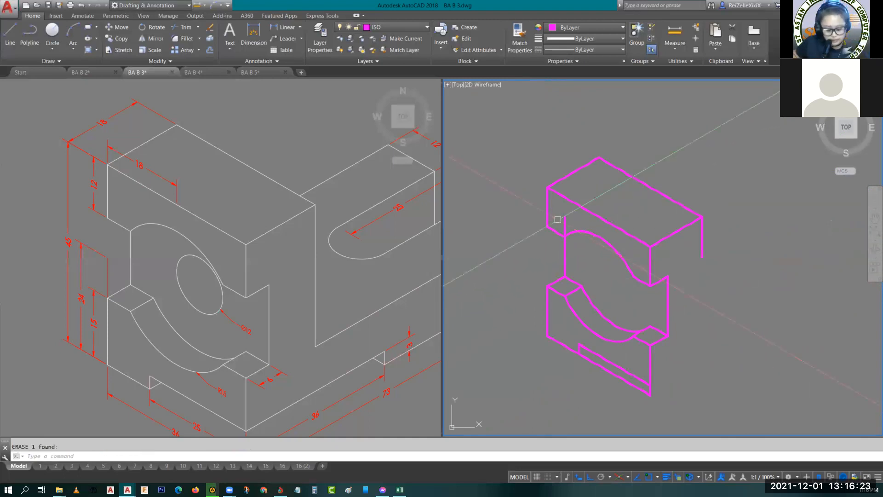
- Trim the left vertical line where it extends above the upper block's lower edge
key("Return")
key("Return")
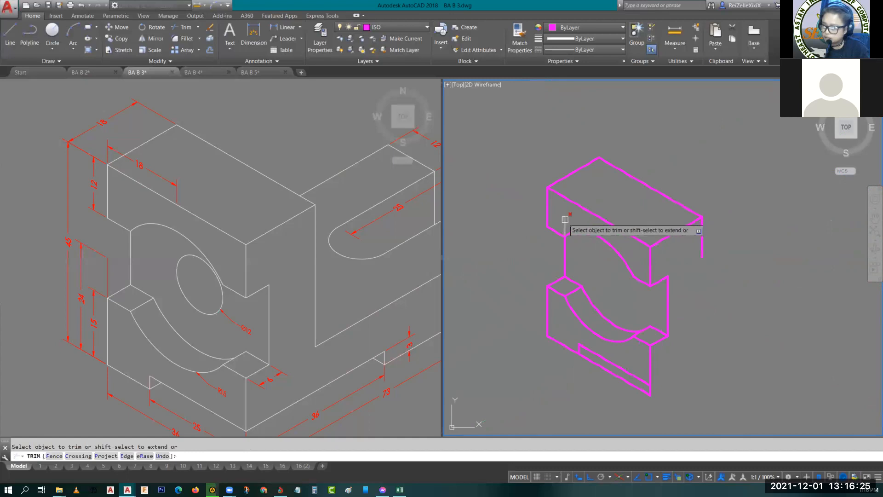
left_click(565, 225)
key("Escape")
key("Escape")
scroll(593, 261, "down", 2)
middle_click_drag(635, 290, 558, 322)
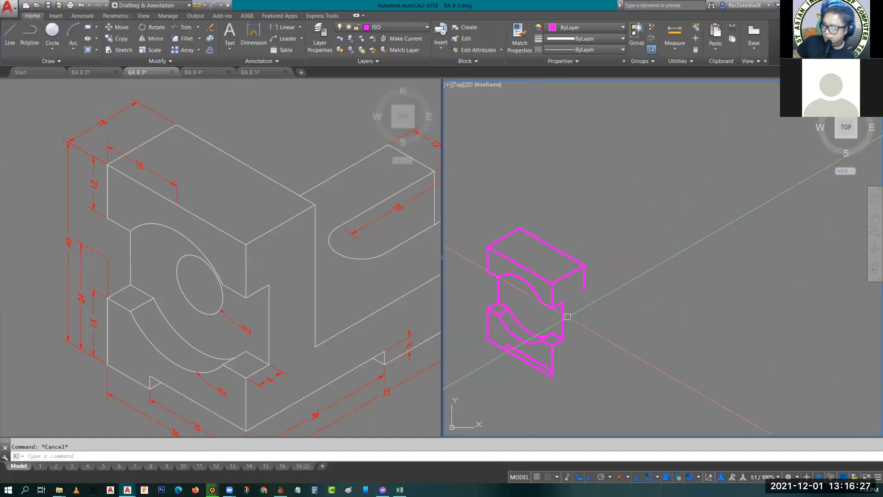
- Hatch the upper and lower front faces of the reference object in magenta
left_click(211, 303)
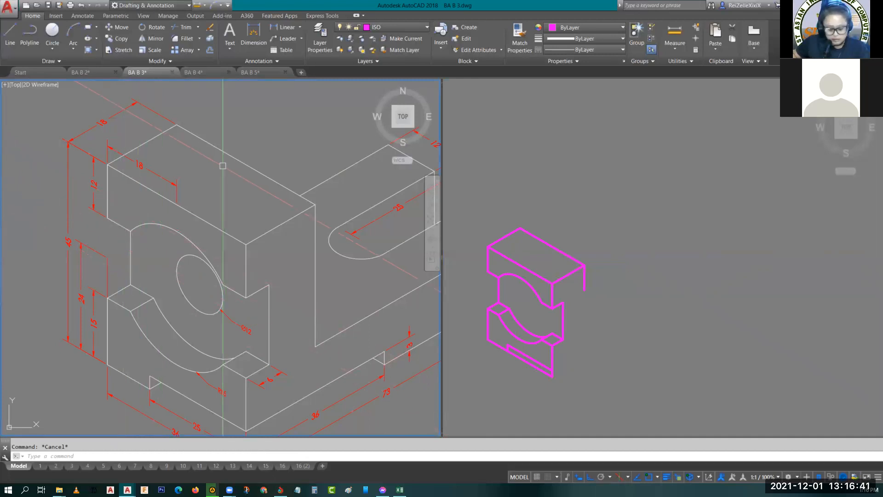
key("Return")
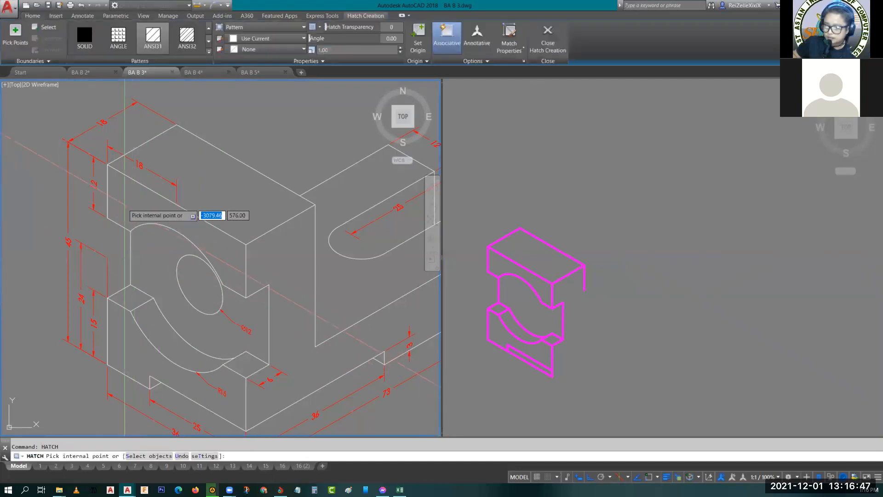
left_click(124, 205)
left_click(123, 350)
key("Return")
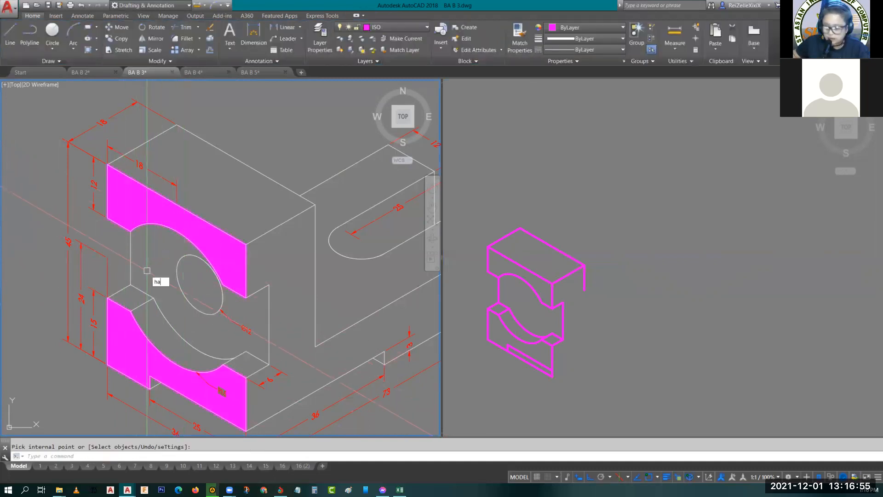
- Hatch the recessed face around the hole in the reference object, using blue as the hatch color
key("Return")
left_click(152, 257)
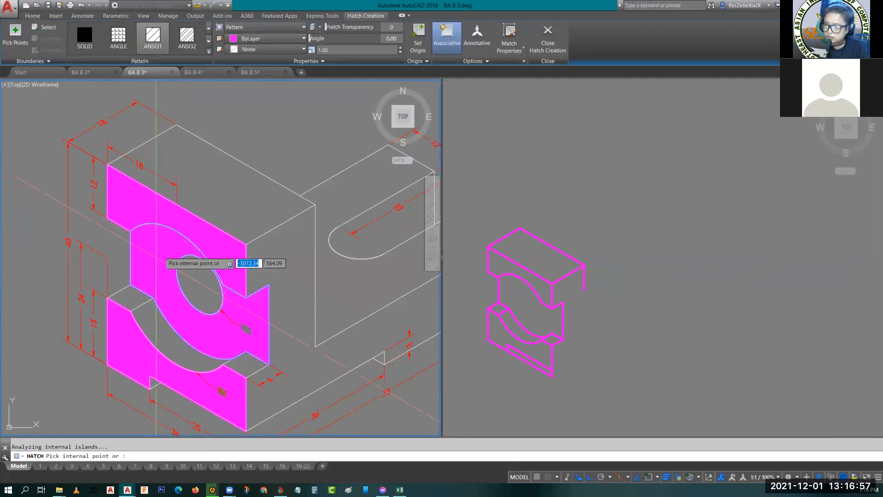
left_click(234, 40)
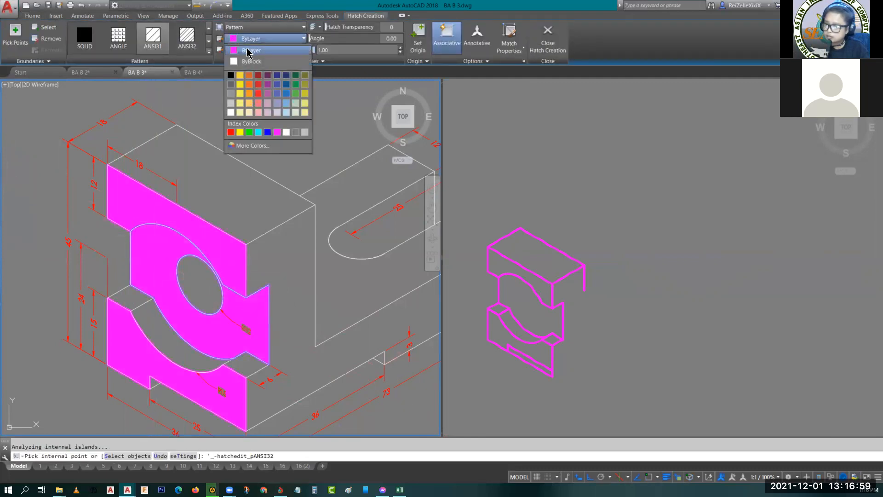
key("Escape")
key("Escape")
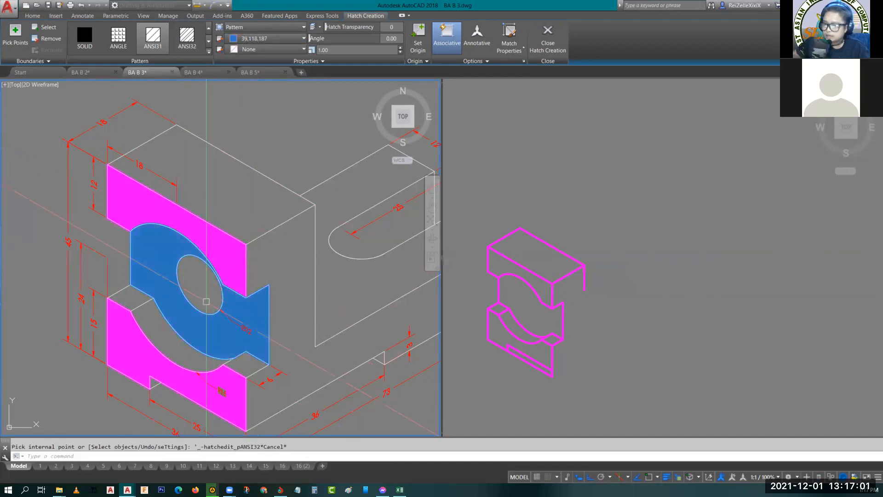
- Draw a 12-diameter isocircle on the left isoplane at the center of the recessed face in the copy
left_click(546, 320)
scroll(546, 320, "up", 5)
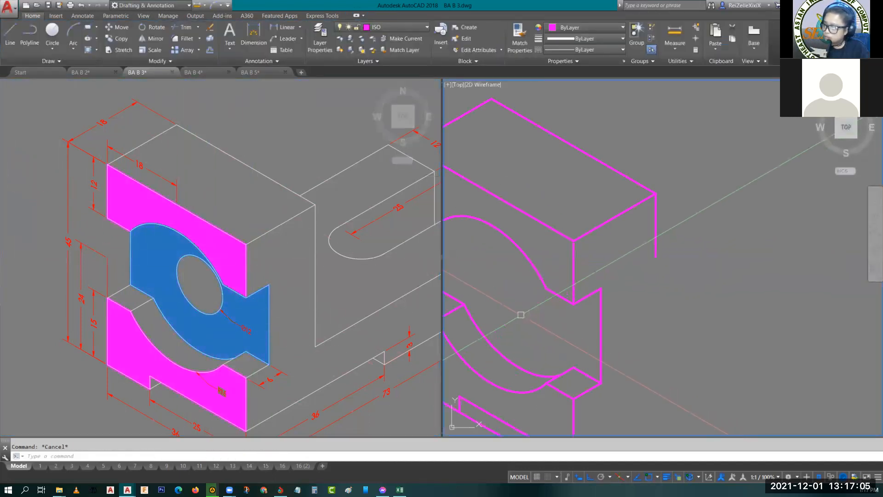
key("F5")
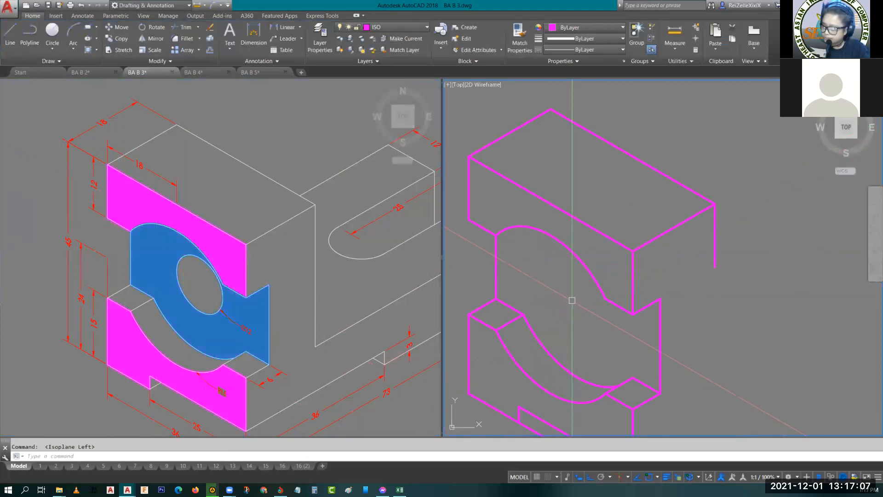
type("el")
key("Return")
type("i")
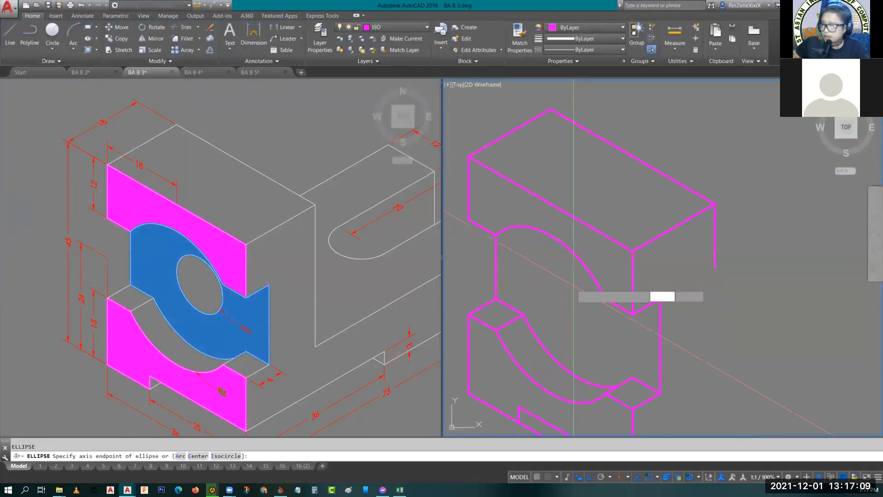
key("Return")
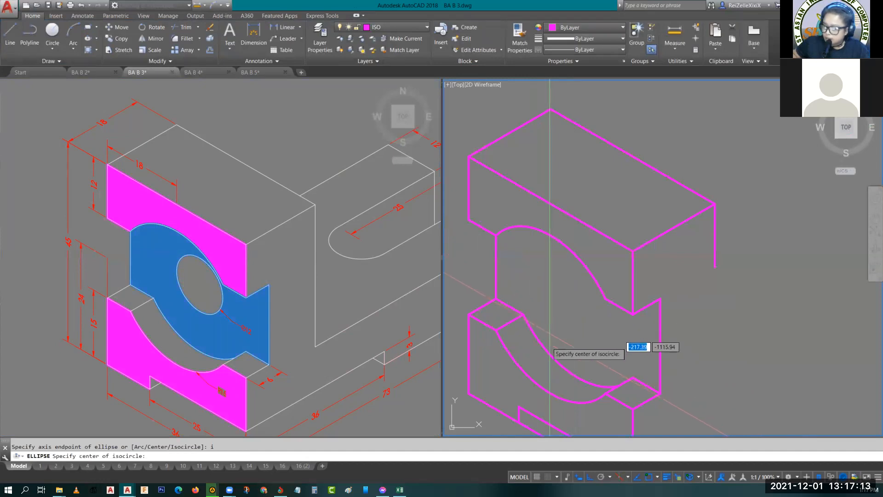
left_click(578, 299)
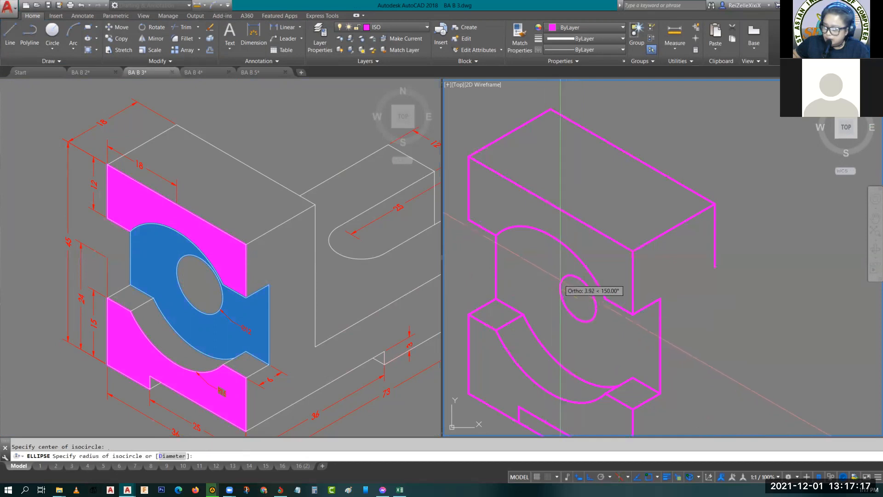
type("d")
key("Return")
type("12")
key("Return")
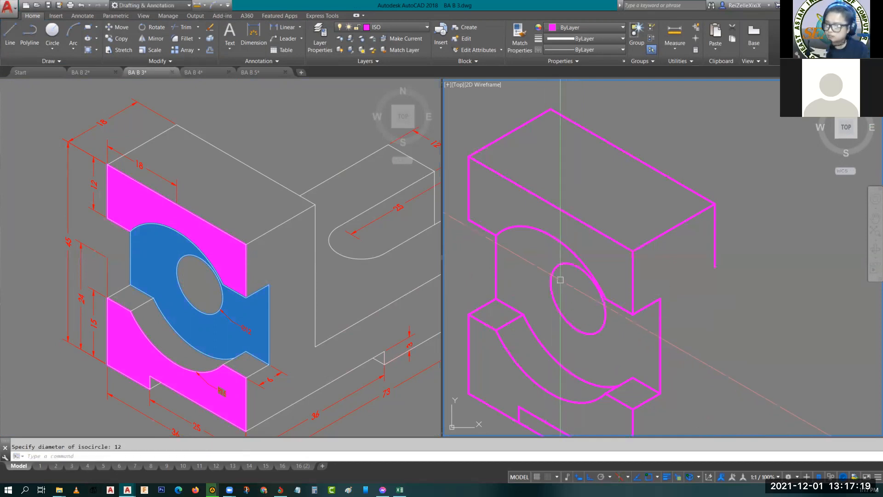
scroll(560, 280, "up", 5)
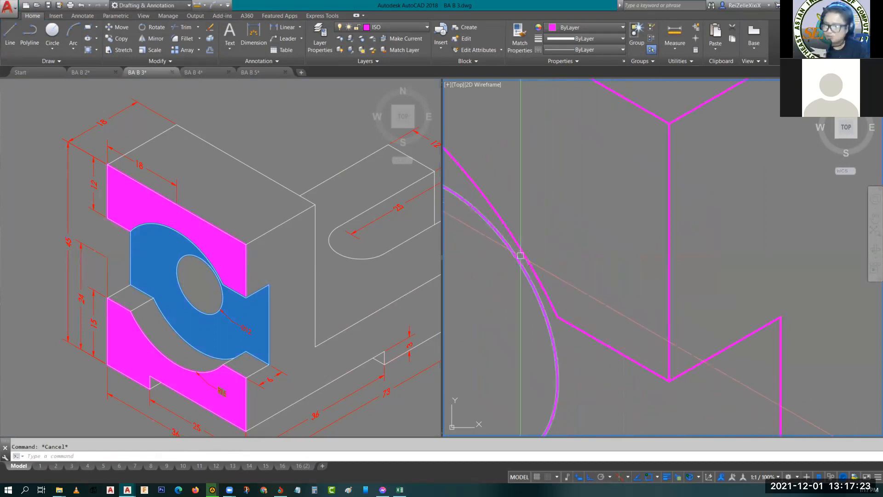
scroll(567, 255, "down", 6)
middle_click_drag(578, 262, 606, 231)
- Draw the base's side outline from the block's lower front corner: 73 along the right isometric axis, 13 up, then about 65 back toward the block
left_click(268, 330)
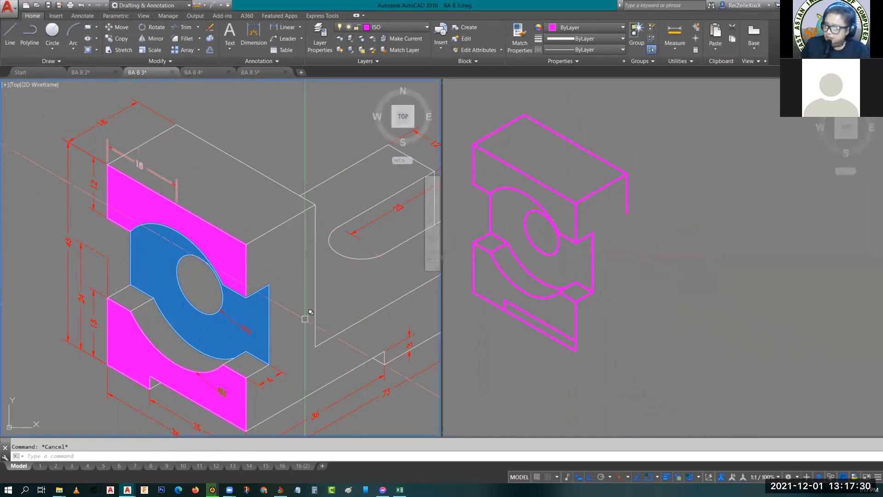
scroll(334, 316, "down", 5)
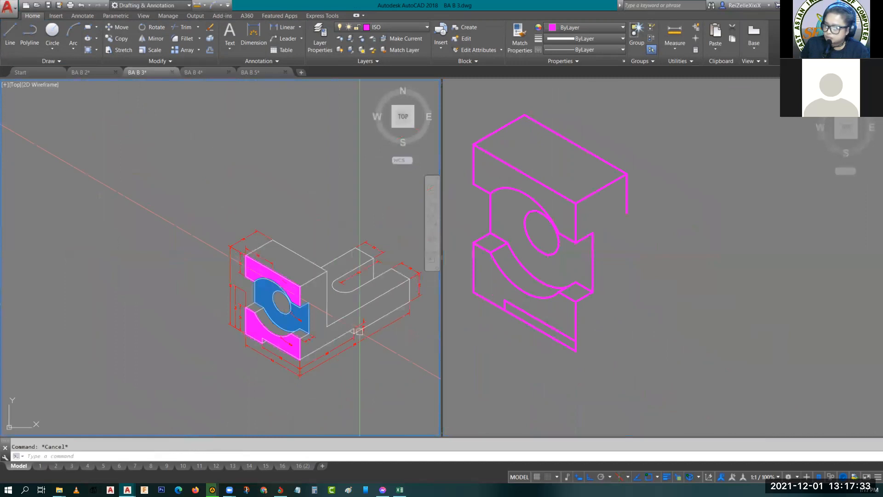
scroll(261, 311, "up", 3)
scroll(257, 314, "down", 2)
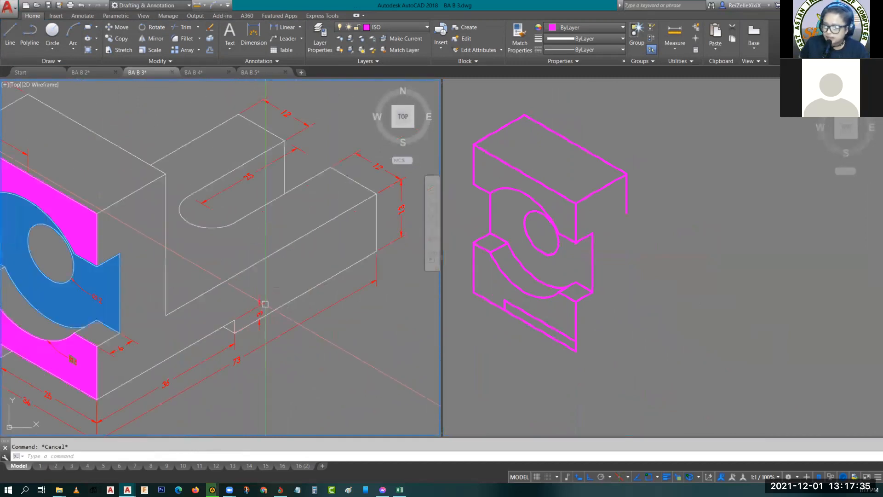
left_click(669, 306)
key("F5")
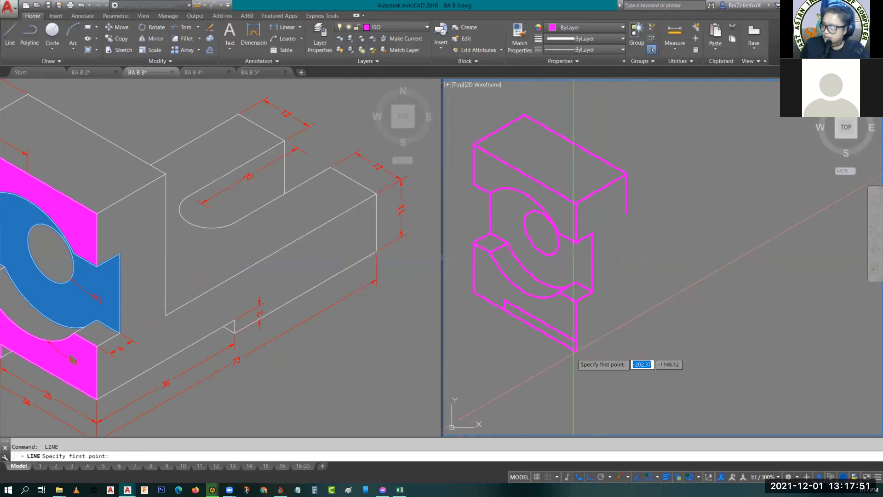
left_click(575, 350)
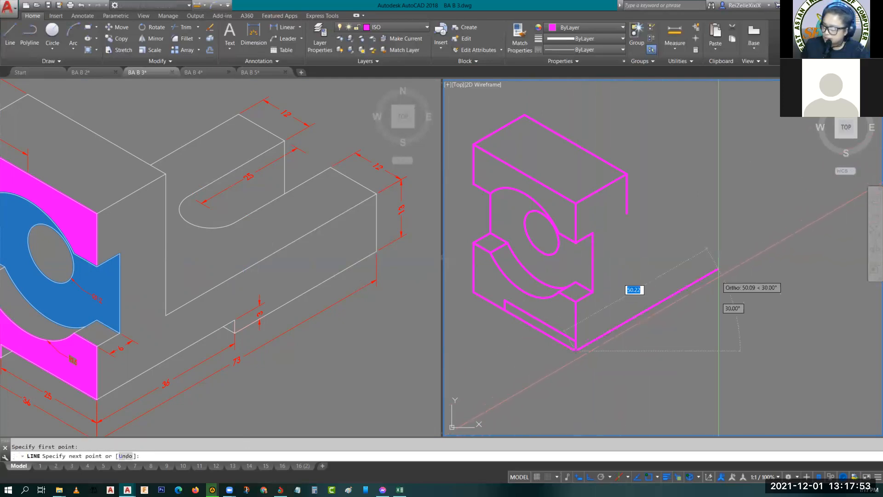
type("73")
key("Return")
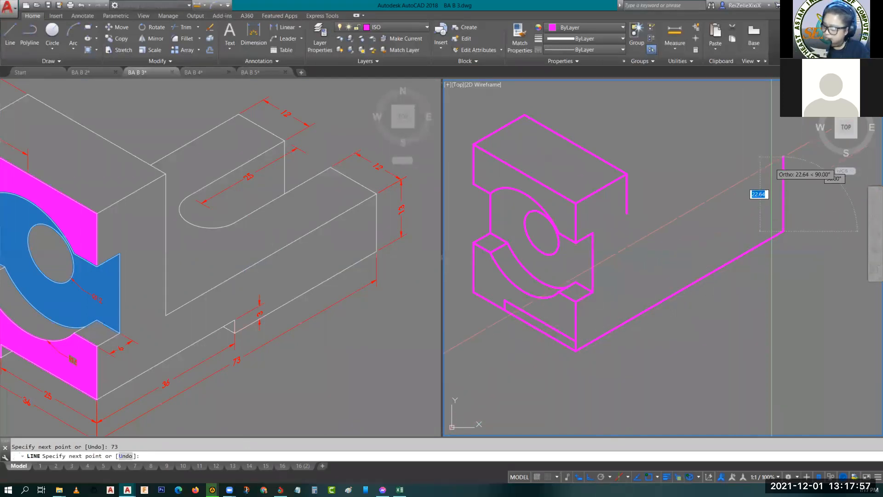
type("13")
key("Return")
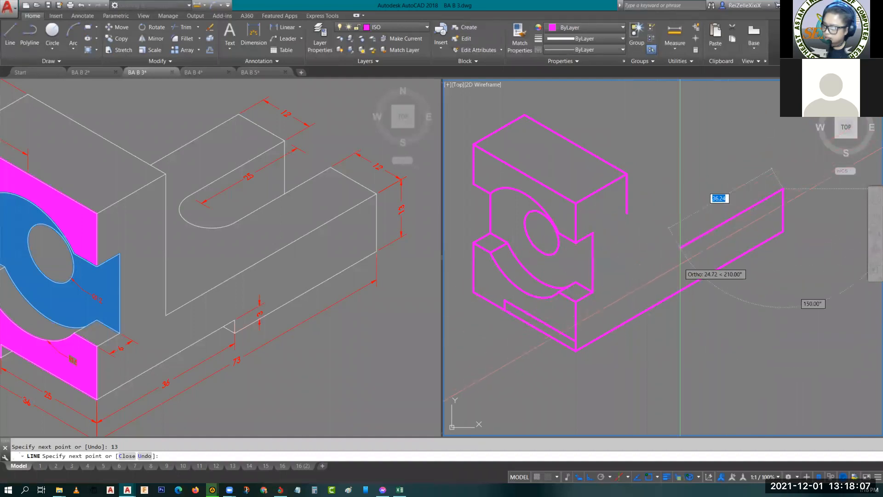
scroll(612, 286, "up", 2)
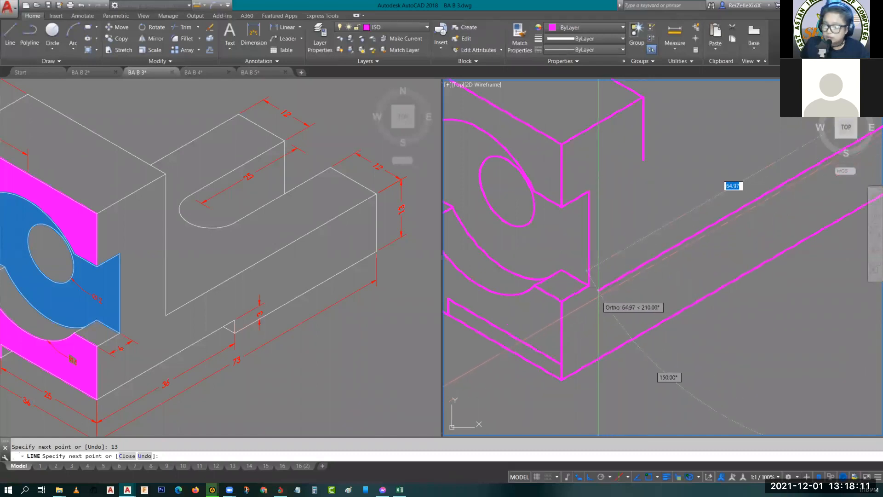
left_click(599, 299)
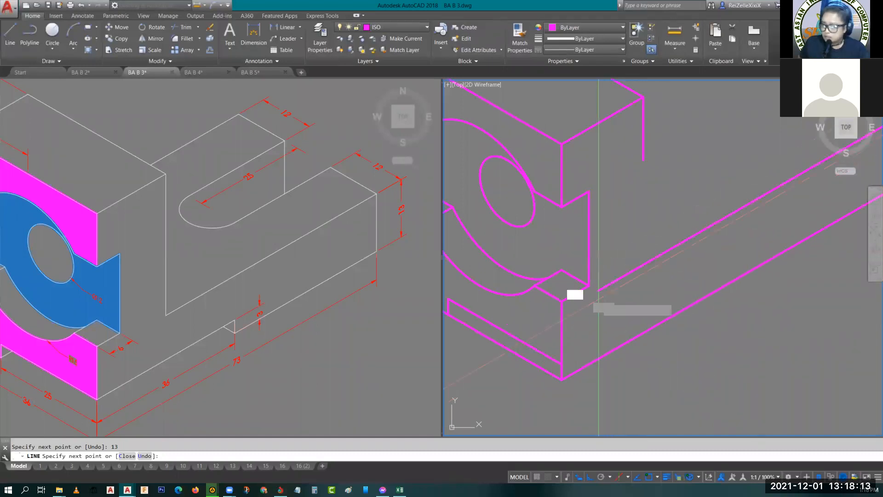
key("Escape")
- Extend the block's rear vertical edge down to the base's upper line and trim that line's excess inside the block
type("ex")
key("Return")
key("Return")
left_click(644, 146)
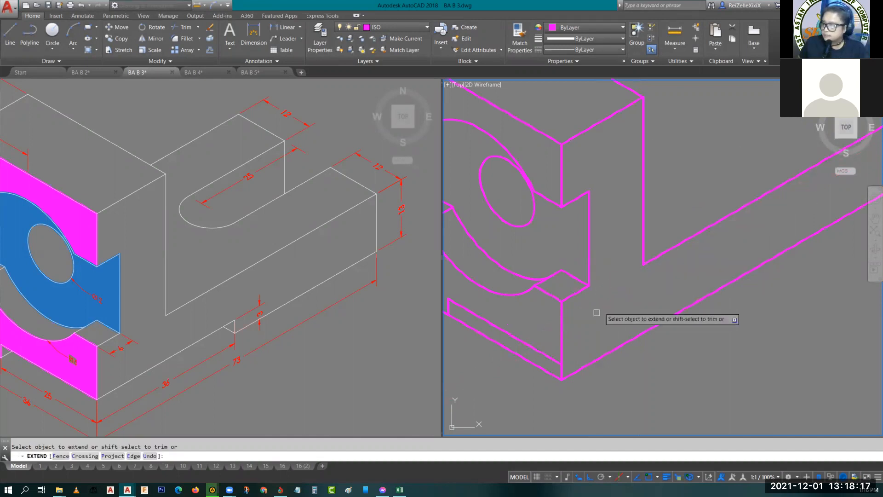
key("Escape")
scroll(670, 223, "down", 2)
middle_click_drag(680, 216, 682, 261)
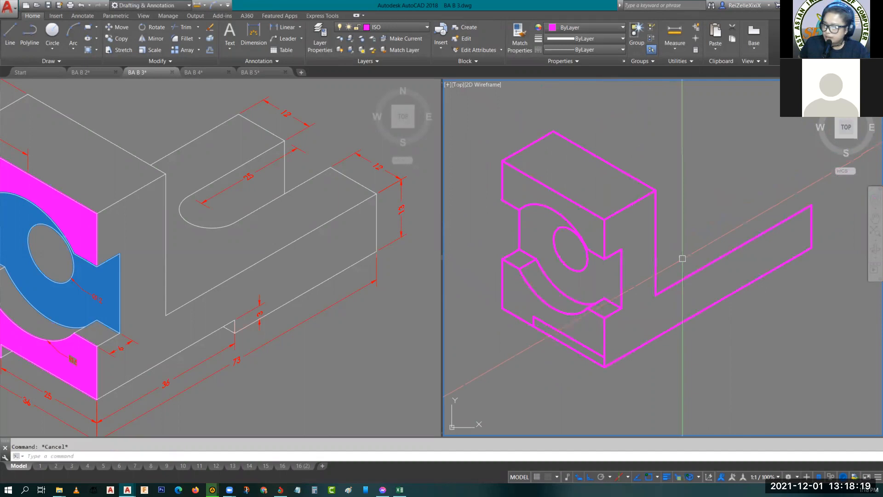
- From the recess corner on the block's lower front edge, draw a line 36 along the base's side and 13 straight down
scroll(612, 354, "up", 4)
scroll(612, 354, "down", 2)
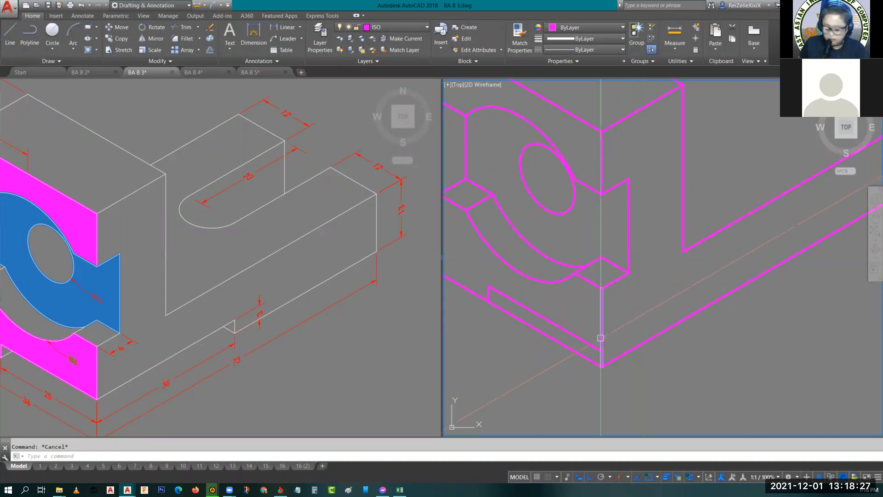
type("l")
key("Return")
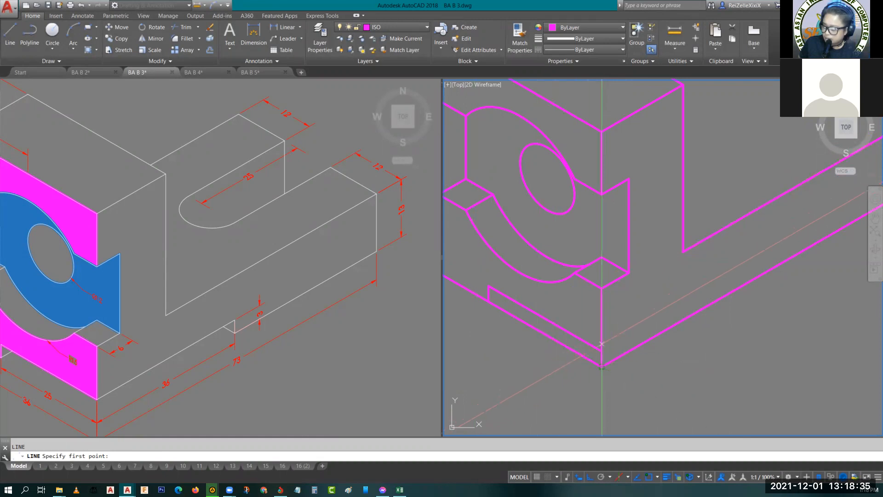
left_click(602, 352)
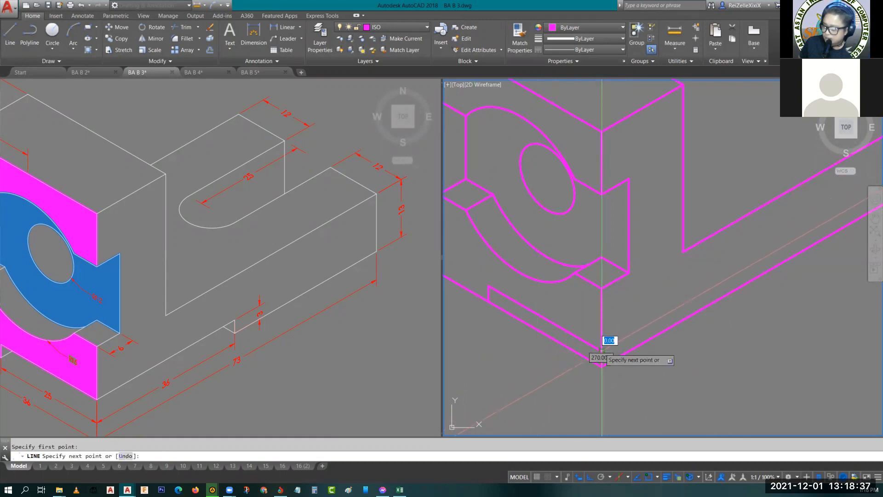
type("36")
key("Return")
type("13")
key("Return")
key("Escape")
key("Escape")
- Trim the underside recess: remove the vertical line's overhang and the bottom edge segments beneath the recess on both faces
type("tr")
key("Return")
key("Return")
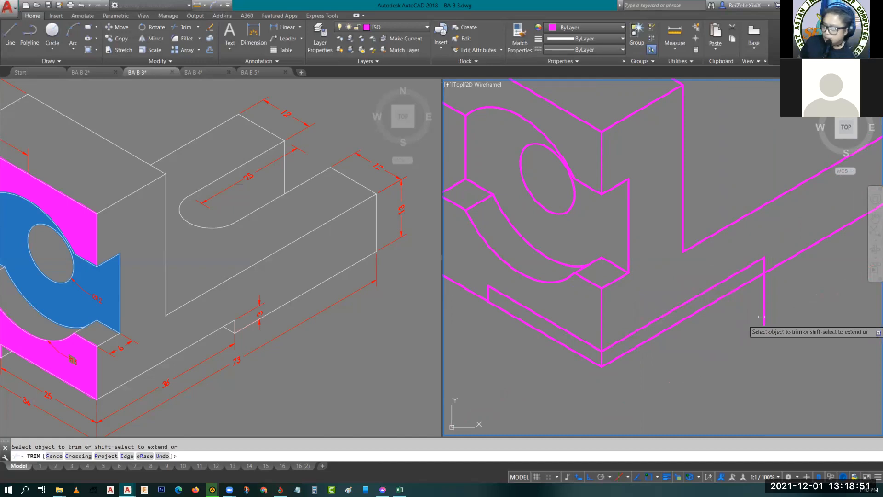
left_click(764, 316)
left_click(681, 321)
left_click(580, 354)
key("Escape")
key("Escape")
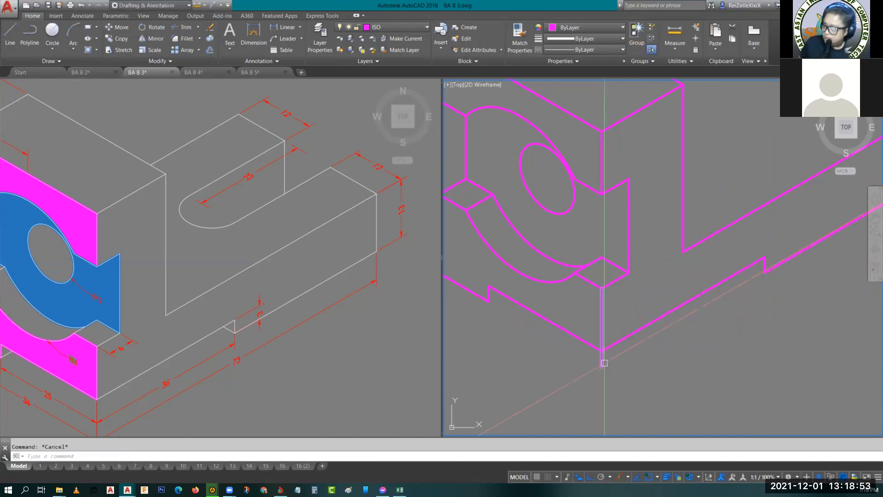
- Add the short depth lines inside the two underside notches, trimmed at the bottom edges as in the reference object
left_click(219, 391)
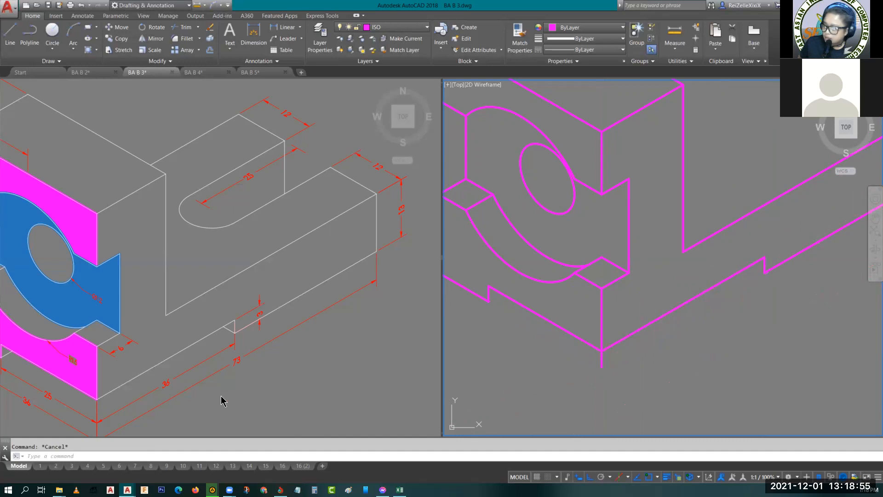
middle_click_drag(221, 395, 279, 313)
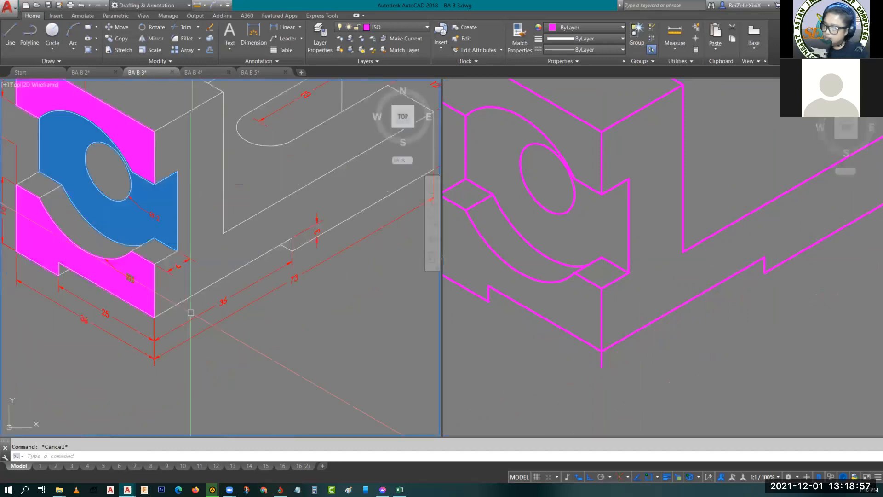
left_click(518, 319)
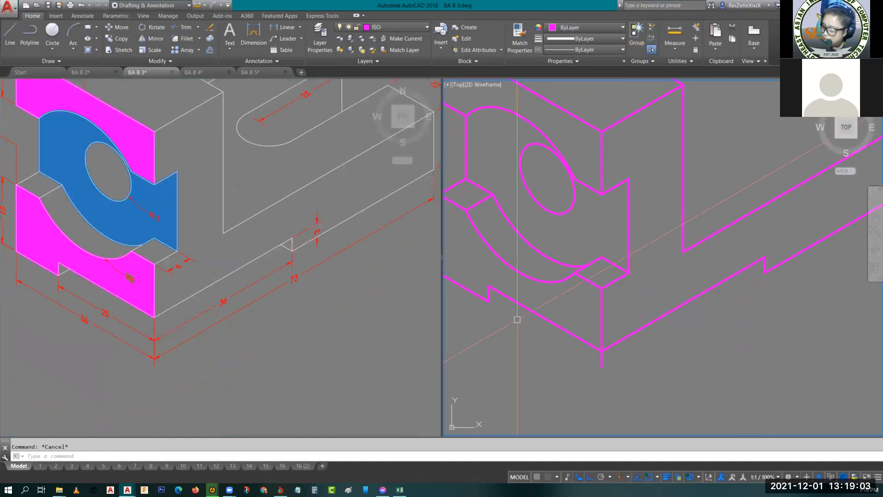
type("l")
key("Return")
left_click(764, 259)
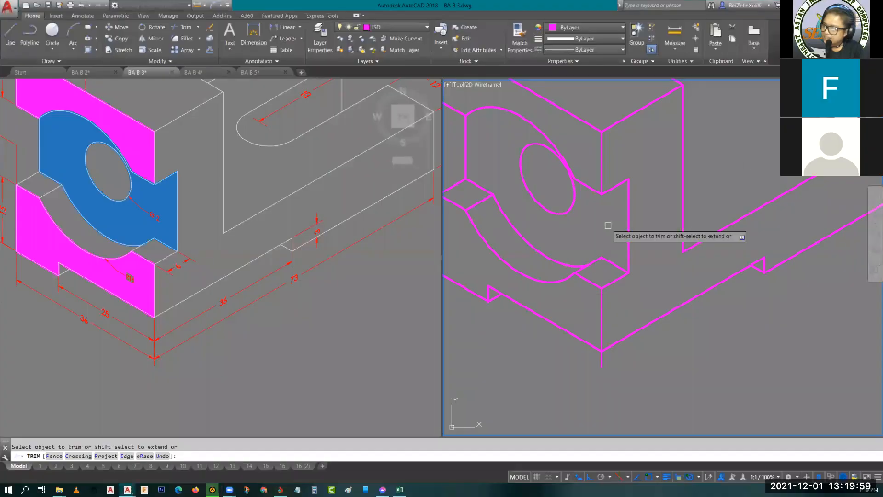
key("Escape")
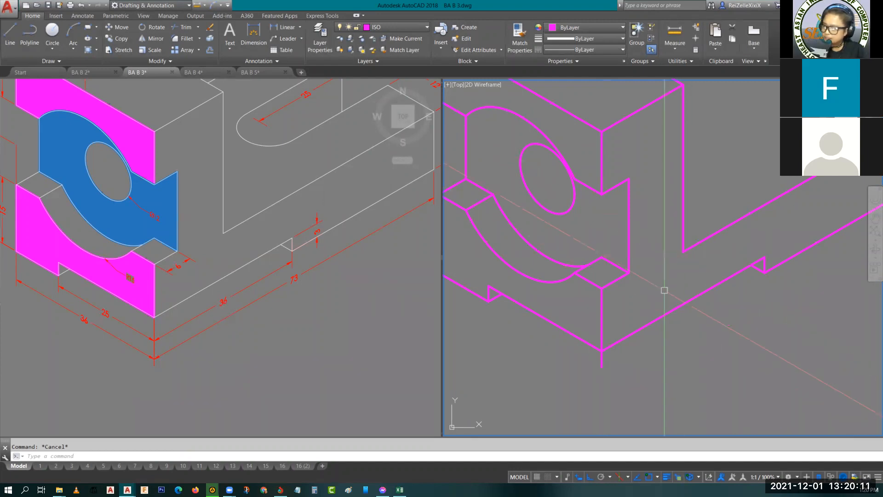
- Draw the base's end edge from its upper far corner as consecutive 12-long segments toward the rear
scroll(691, 299, "down", 2)
middle_click_drag(690, 299, 619, 365)
left_click(276, 213)
mouse_move(292, 191)
middle_mouse_down()
mouse_move(263, 248)
mouse_move(253, 305)
middle_mouse_up()
left_click(702, 283)
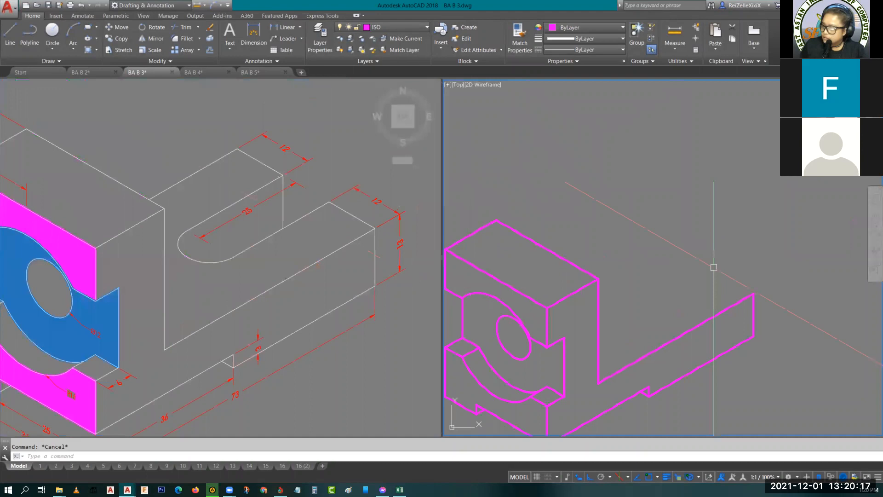
scroll(302, 205, "down", 2)
scroll(301, 206, "up", 1)
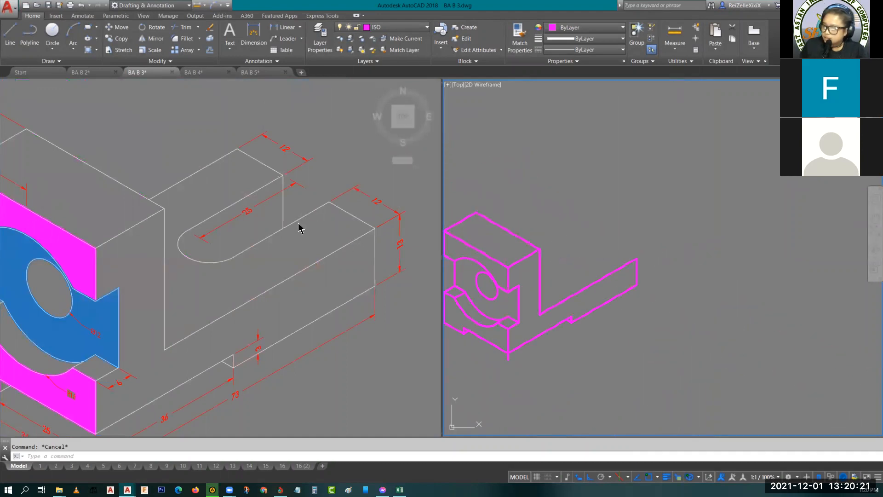
left_click(290, 211)
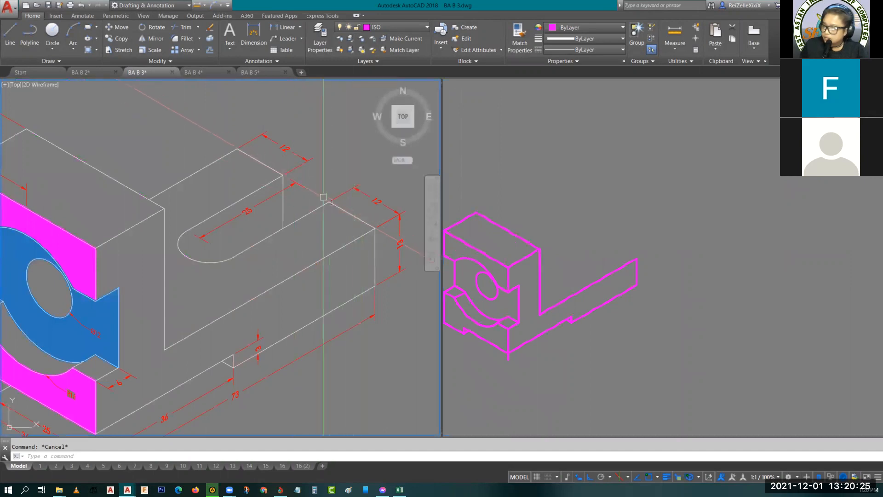
mouse_move(321, 189)
middle_mouse_down()
mouse_move(396, 120)
mouse_move(293, 195)
middle_mouse_up()
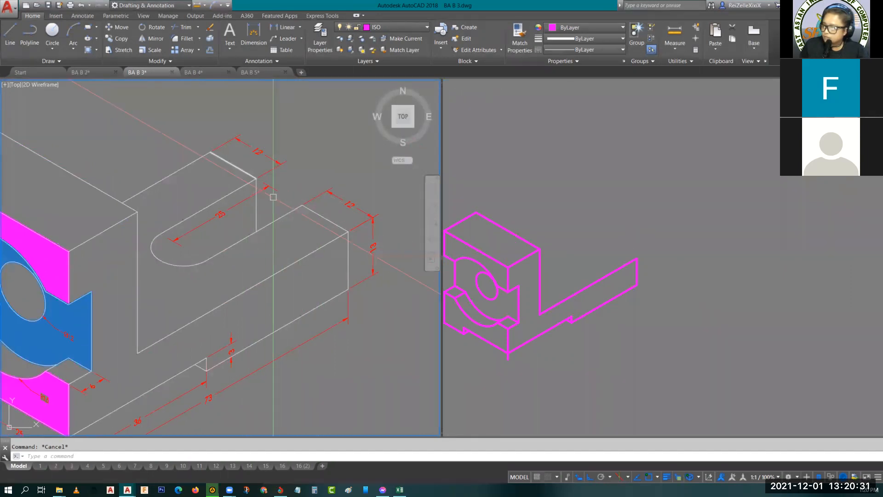
left_click(617, 243)
scroll(616, 242, "up", 2)
type("l")
key("Return")
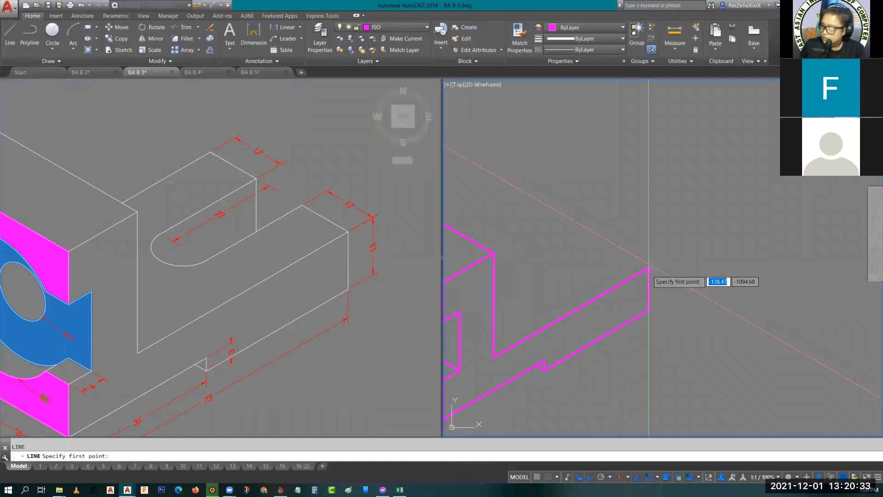
left_click(649, 267)
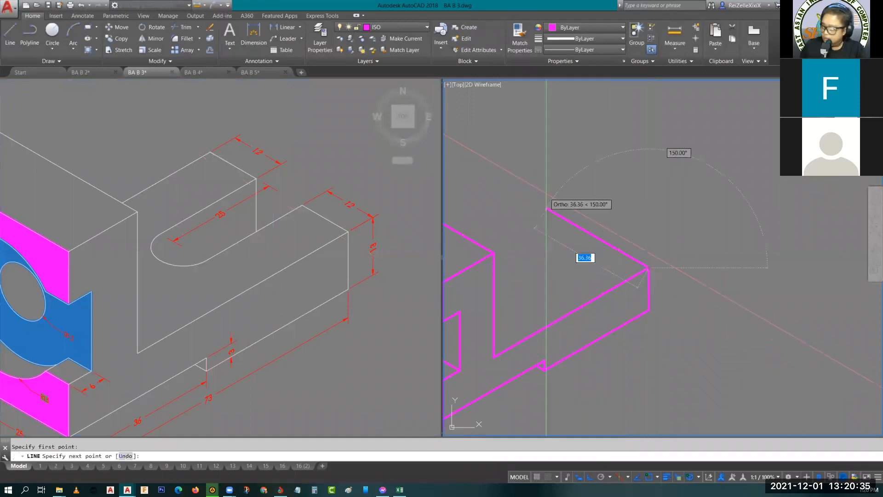
type("12")
key("Return")
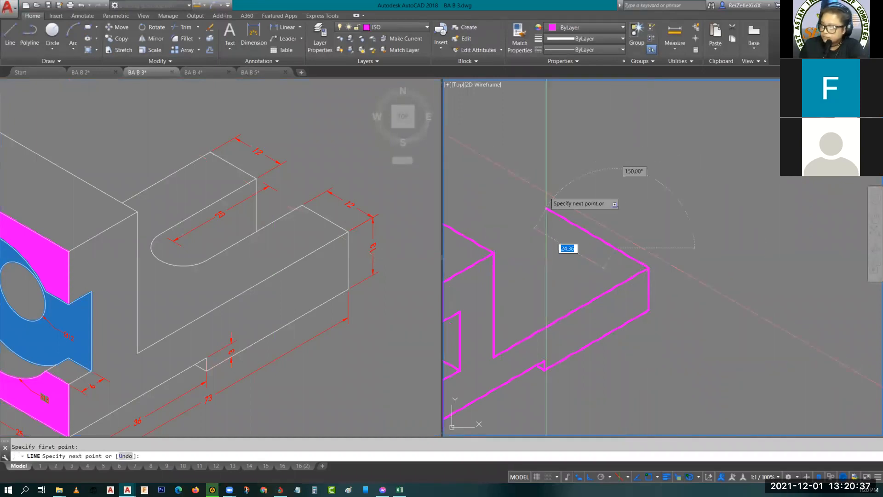
type("12")
key("Return")
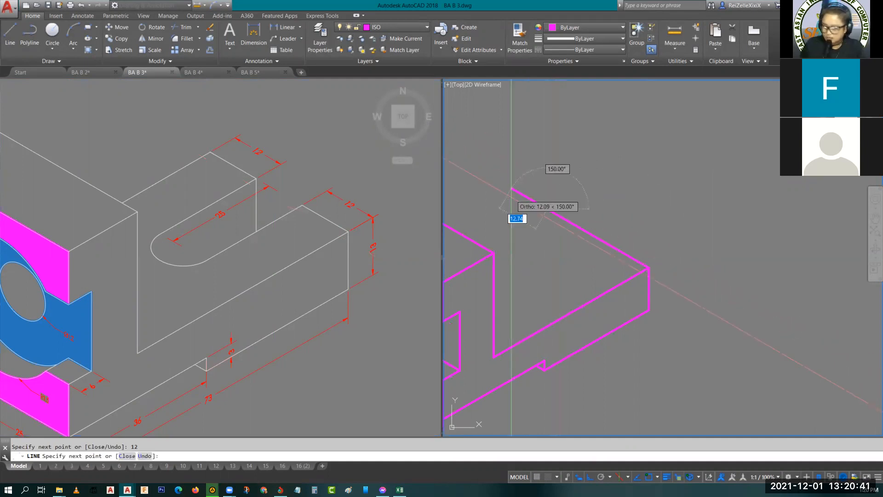
- Draw the base's rear top edge on the top isoplane from the back corner to the upright block
key("F5")
scroll(477, 220, "down", 3)
scroll(474, 219, "up", 6)
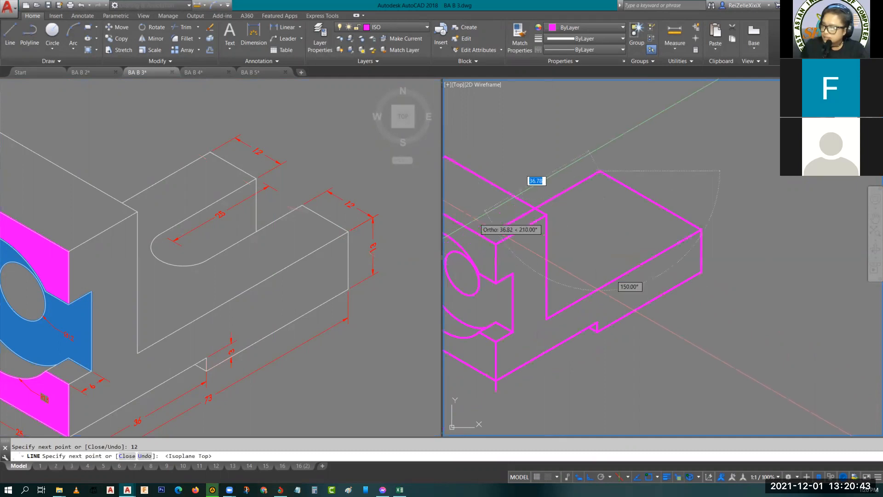
key("Escape")
key("Return")
key("Return")
key("Escape")
- Move the middle 12-long segment of the end edge 25 inward along the base to mark the slot's center line
scroll(670, 193, "down", 3)
scroll(669, 192, "up", 3)
left_click(694, 191)
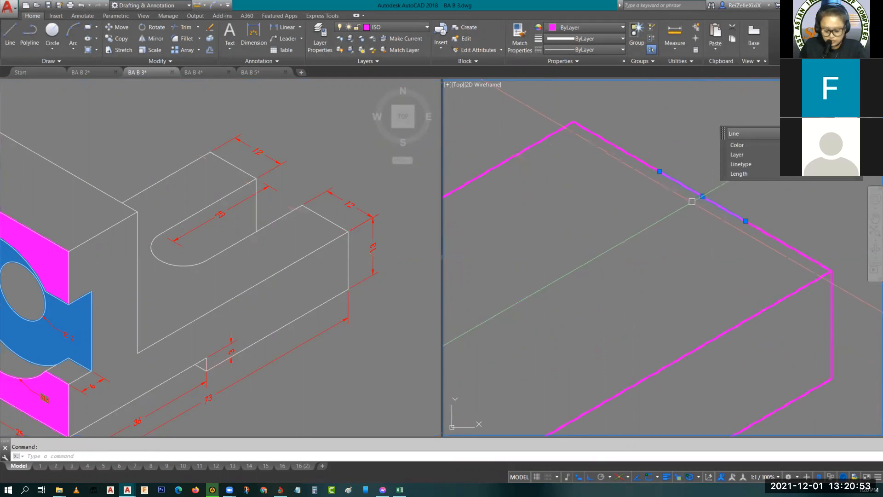
type("m")
key("Return")
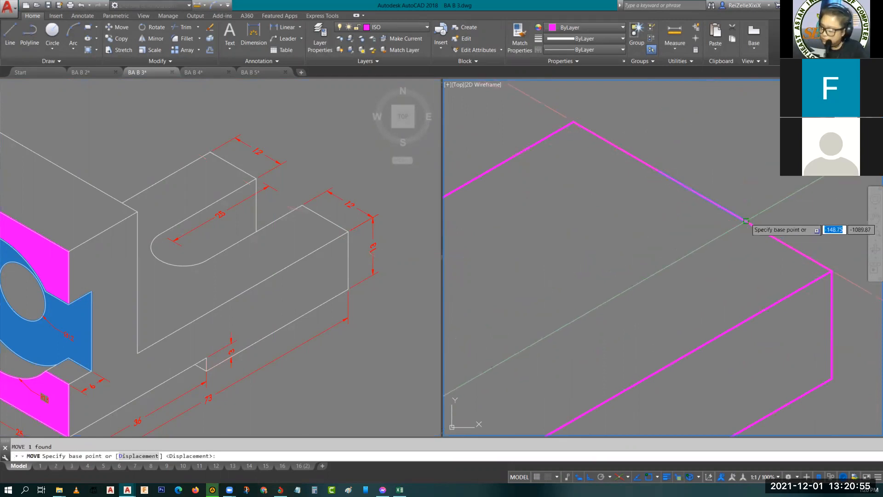
left_click(746, 221)
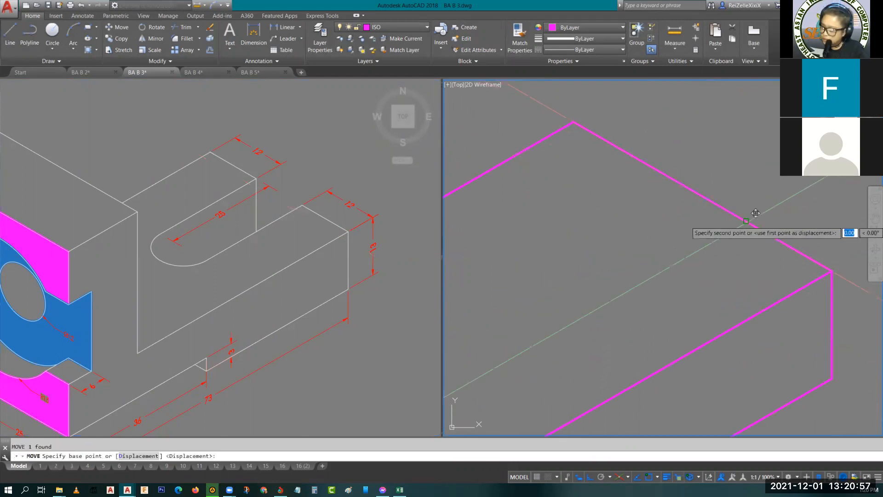
type("25")
key("Return")
key("Escape")
- Draw an isocircle centered on the midpoint of the slot's center line, with its radius reaching the line's end
middle_click_drag(580, 269, 641, 283)
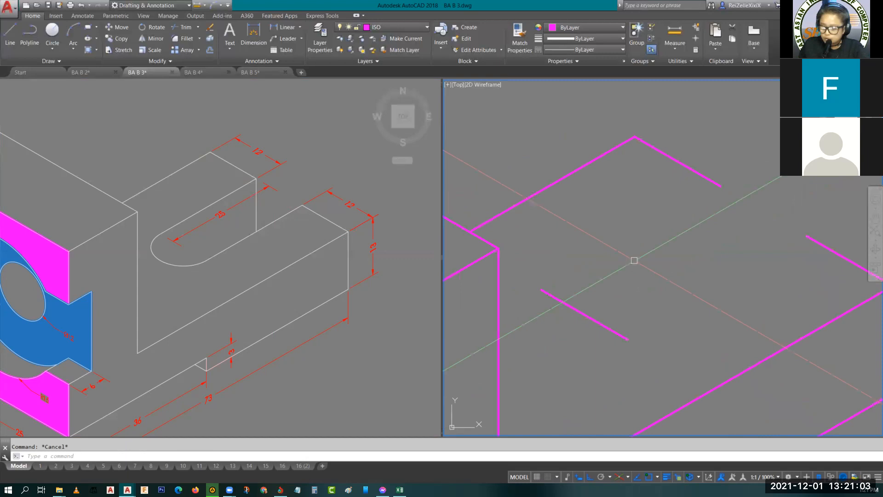
type("el")
key("Return")
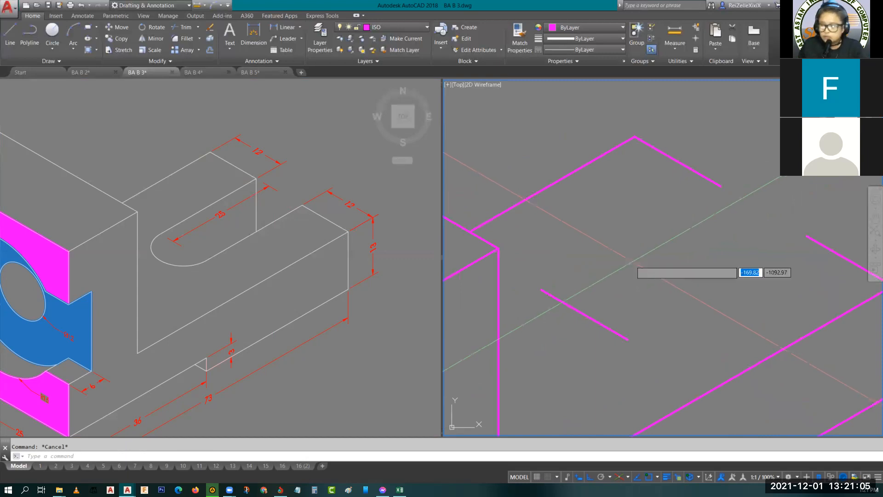
type("i")
key("Return")
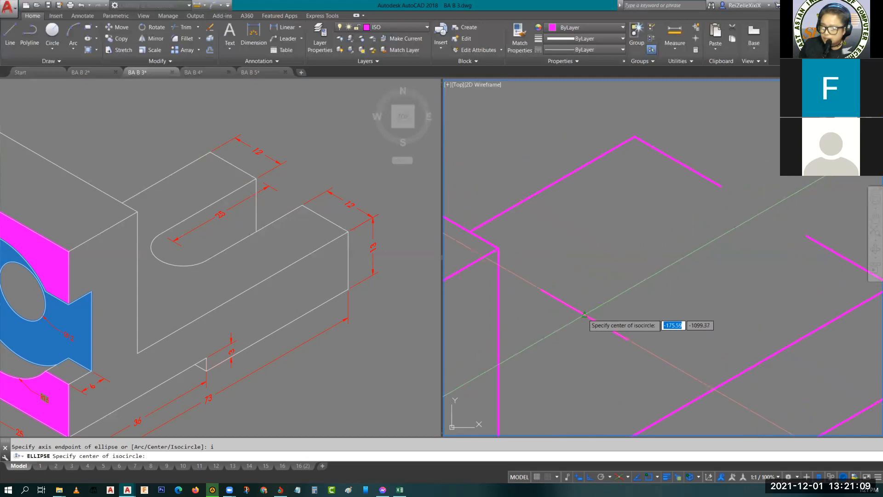
left_click(584, 315)
left_click(542, 290)
key("Escape")
- Draw the slot's rear side line from the center line's rear end to the inner corner of the base's end edge
type("l")
key("Return")
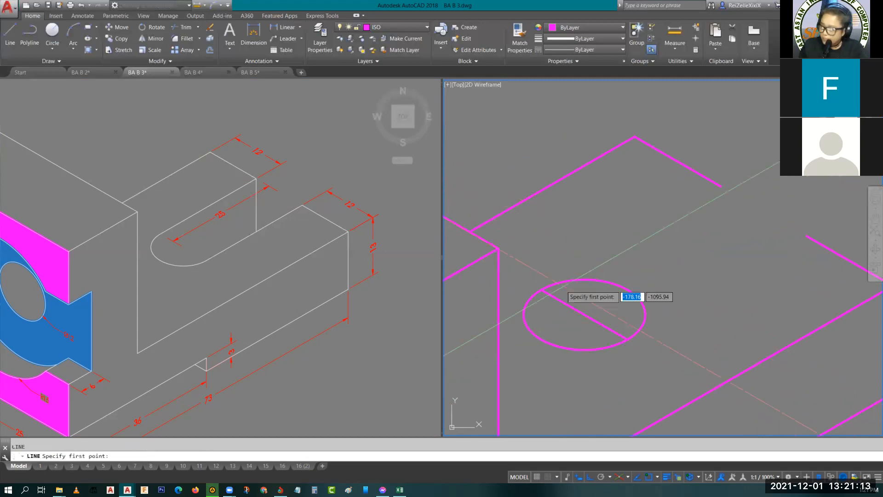
left_click(542, 290)
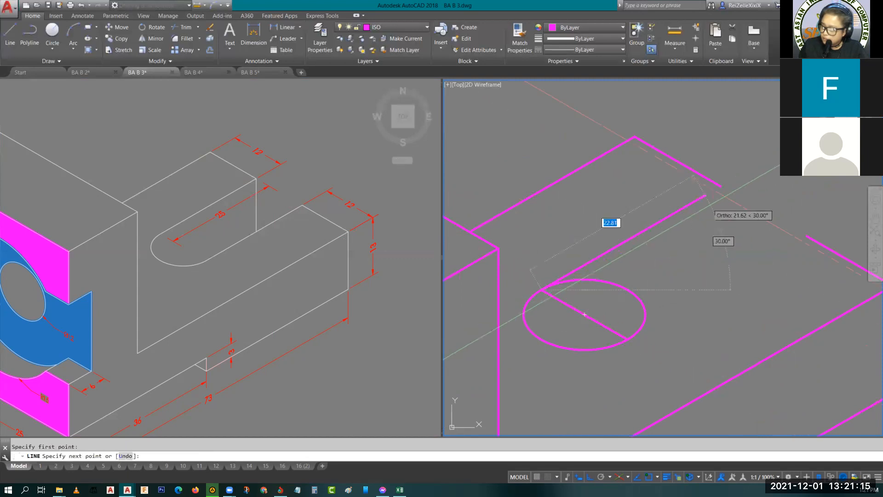
left_click(721, 186)
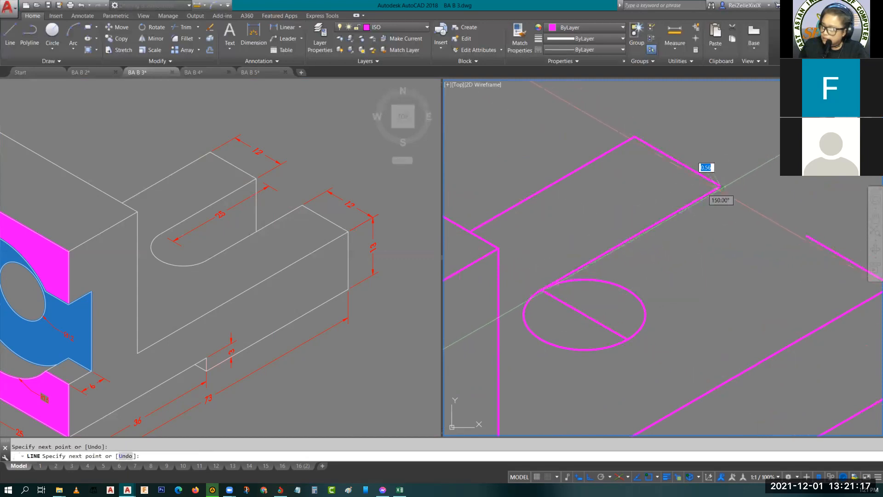
key("Escape")
- Copy the slot's rear side line to the opposite inner corner of the end edge to form the front side
left_click(697, 202)
left_click(668, 236)
type("c")
key("Return")
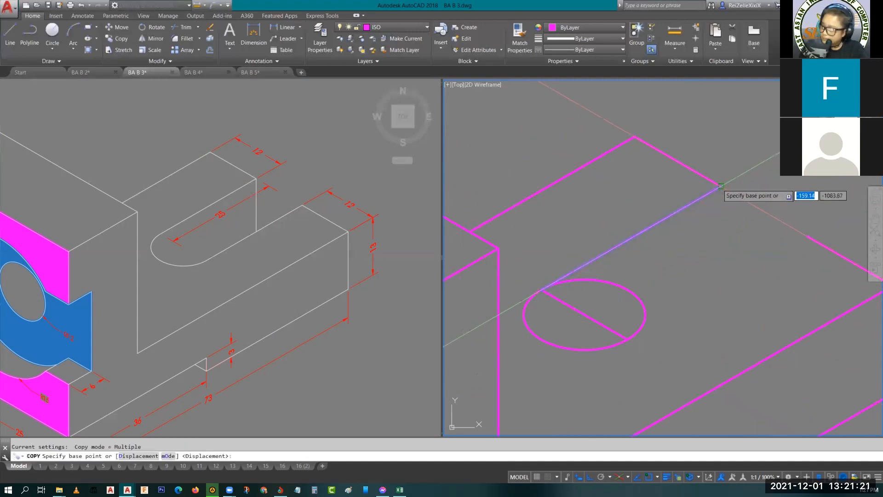
left_click(722, 186)
left_click(808, 236)
key("Escape")
- Erase the slot's center line and trim off the isocircle's arc between the two side lines, leaving the rounded slot end
left_click(588, 319)
type("e")
key("Return")
type("tr")
key("Return")
key("Return")
left_click(626, 289)
key("Escape")
scroll(691, 240, "down", 2)
scroll(691, 240, "down", 2)
scroll(735, 211, "up", 4)
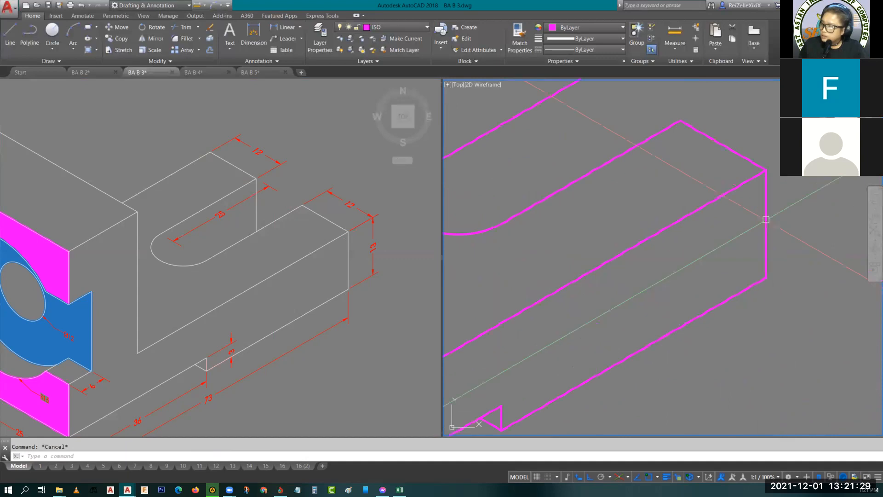
left_click(766, 230)
scroll(741, 237, "down", 2)
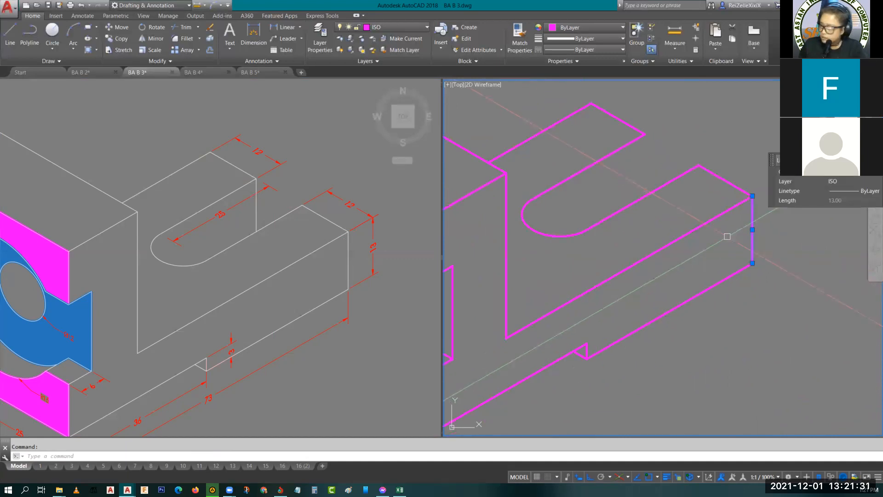
type("co")
key("Return")
left_click(753, 196)
key("Escape")
- Copy the base's vertical end edge from its top corner to the rear prong's inner corner at the slot opening
left_click(752, 214)
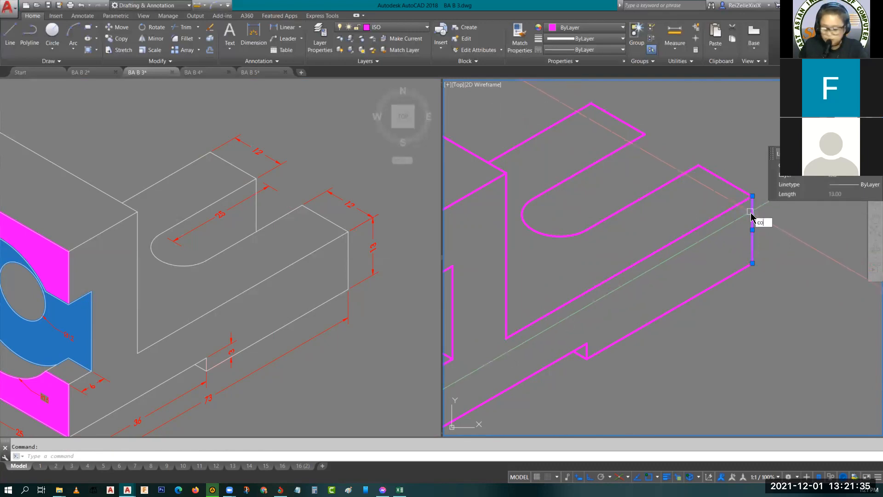
type("co")
key("Return")
left_click(753, 196)
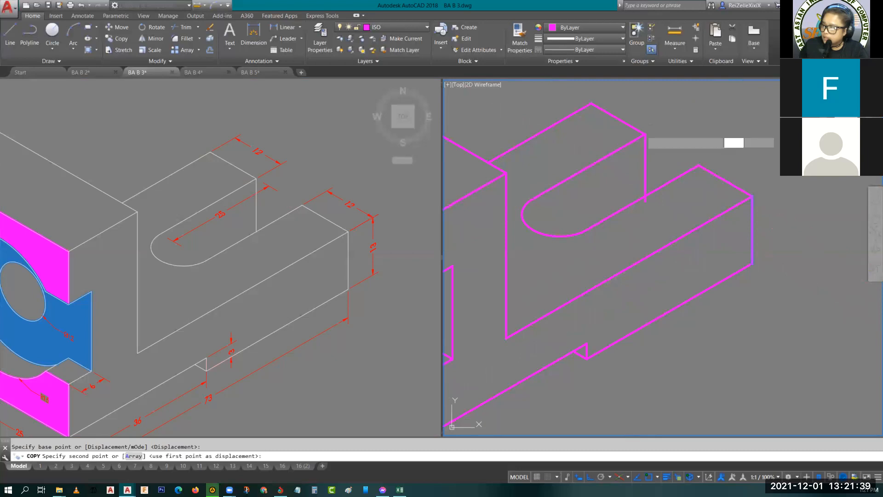
key("Escape")
- Trim the copied vertical edge where it passes below the front prong's slot side line
type("tr")
key("Return")
key("Return")
key("Escape")
scroll(646, 202, "down", 5)
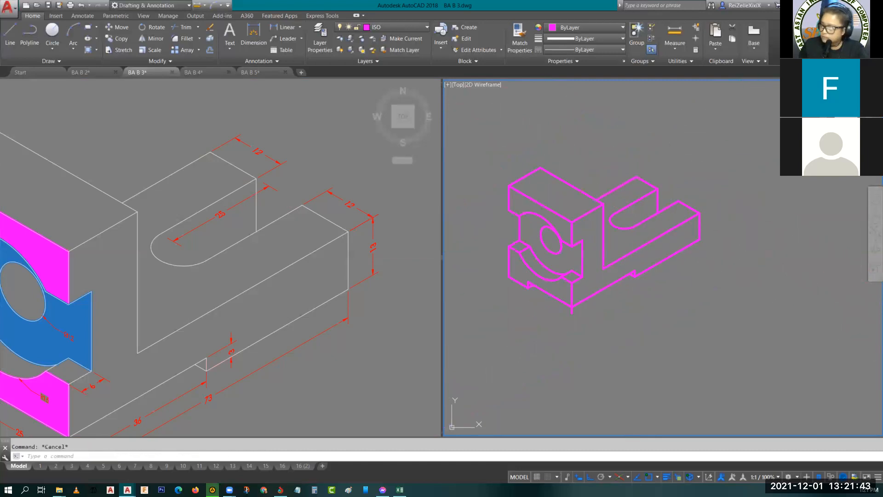
scroll(630, 269, "up", 7)
scroll(629, 270, "down", 4)
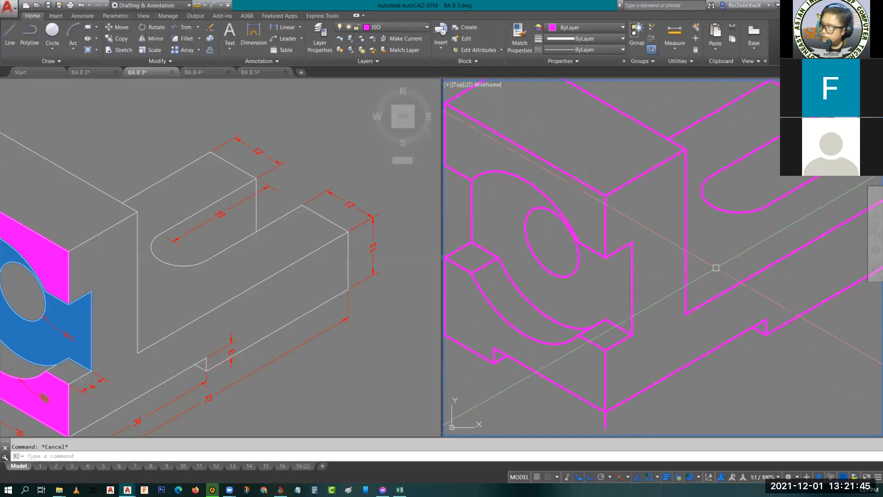
- Make DIMENSION the current layer, check the style of a reference dimension, and set the dimension style to ISOMETRIC
left_click(388, 27)
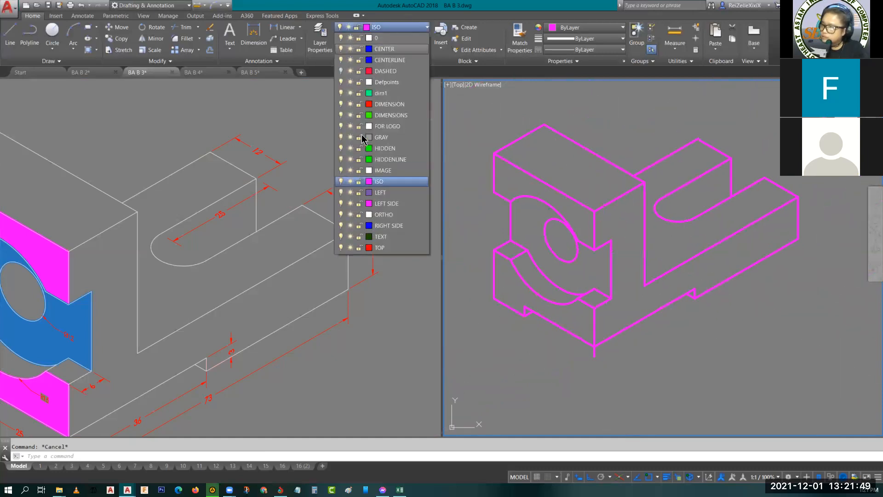
left_click(387, 103)
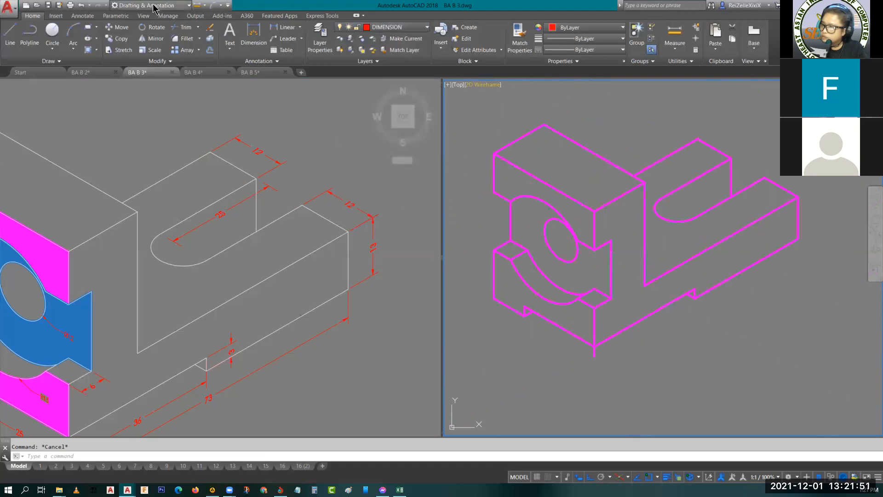
left_click(83, 16)
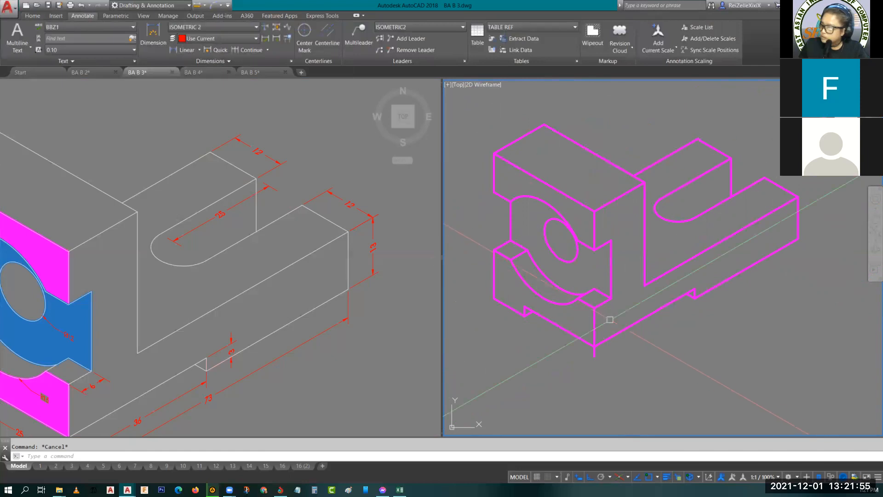
left_click(230, 347)
left_click(230, 347)
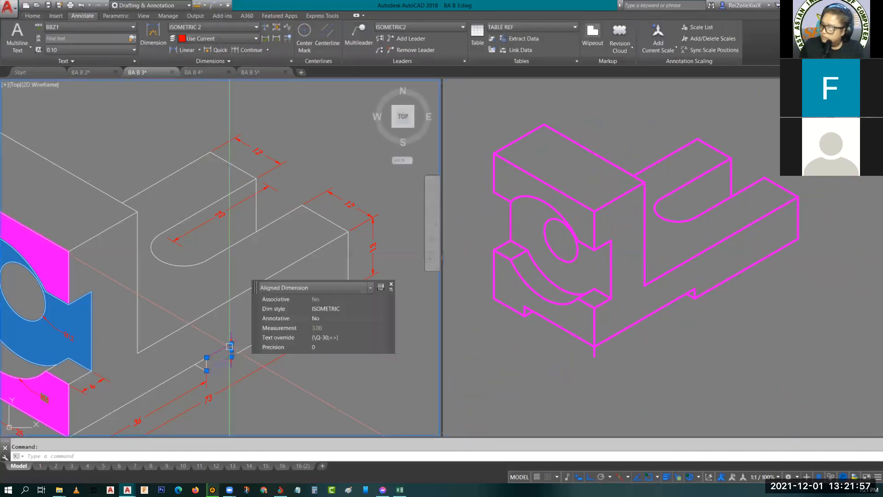
key("Escape")
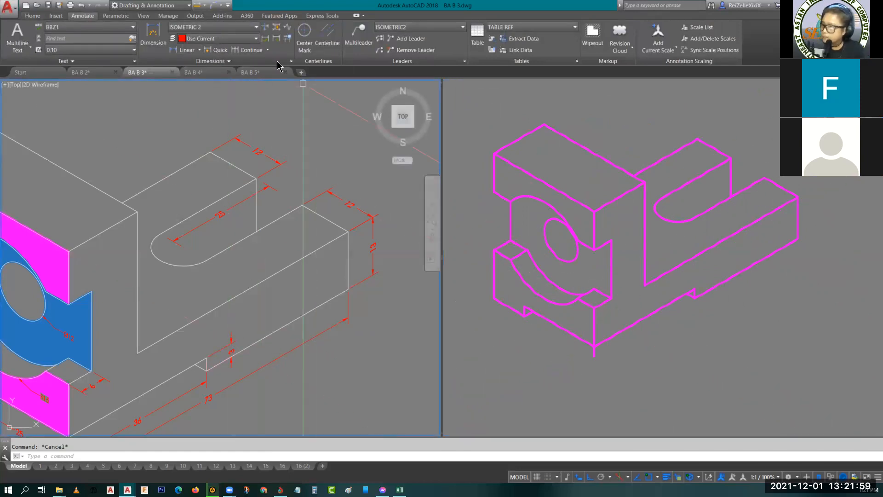
left_click(217, 28)
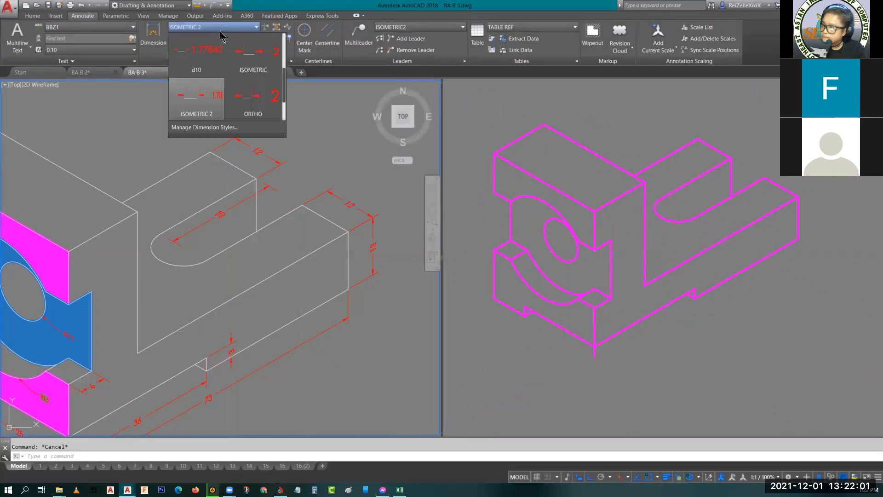
scroll(241, 83, "up", 2)
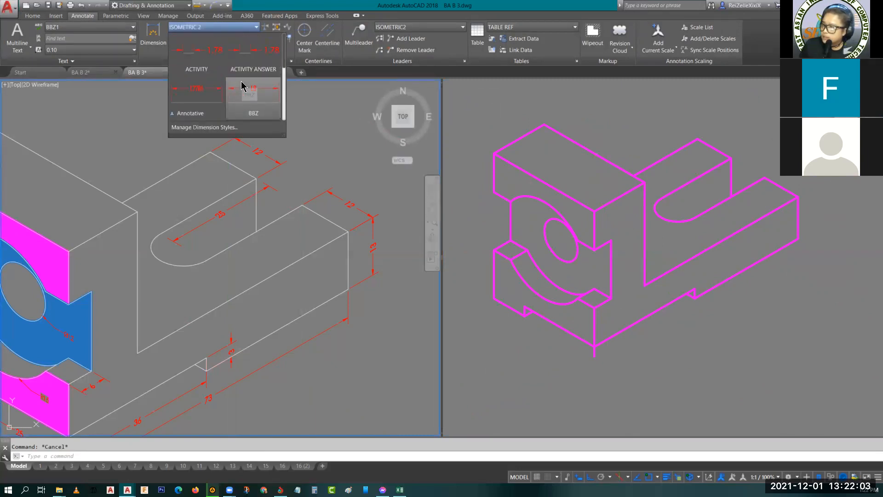
scroll(241, 85, "down", 2)
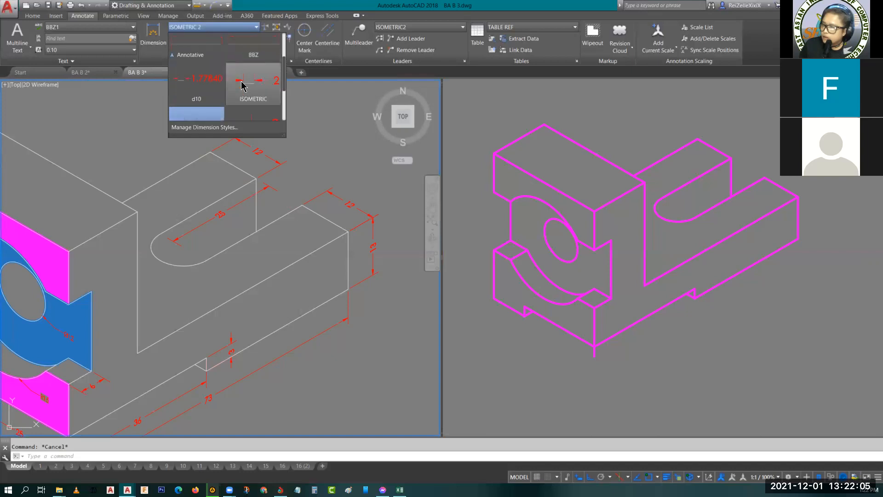
left_click(244, 85)
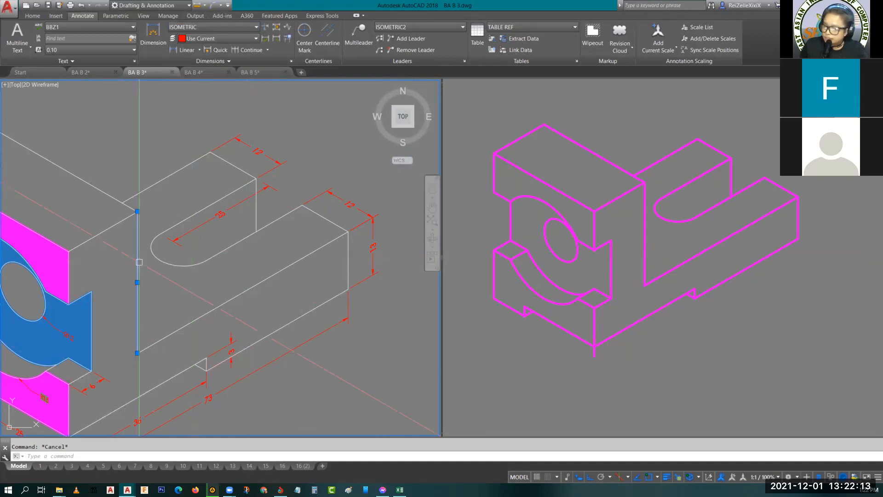
- On the left isoplane, add an aligned dimension below the front face from the underside notch to the base's lowest front corner
middle_click_drag(183, 302, 316, 207)
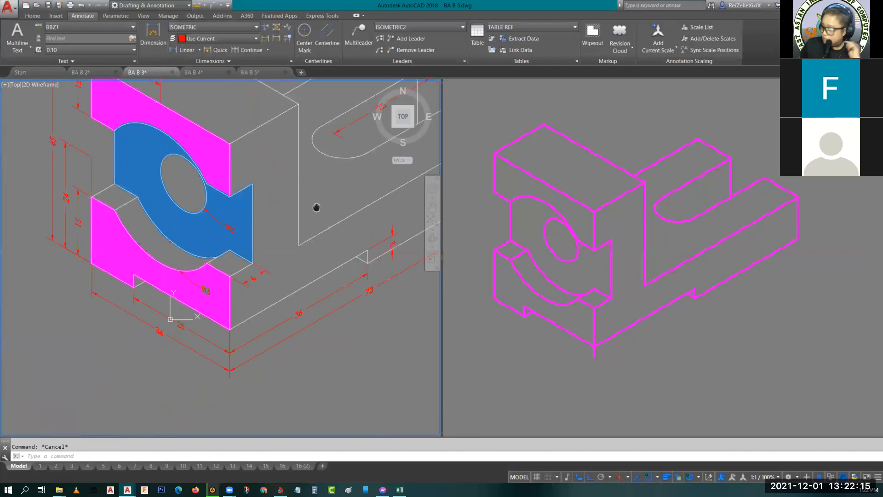
left_click(199, 50)
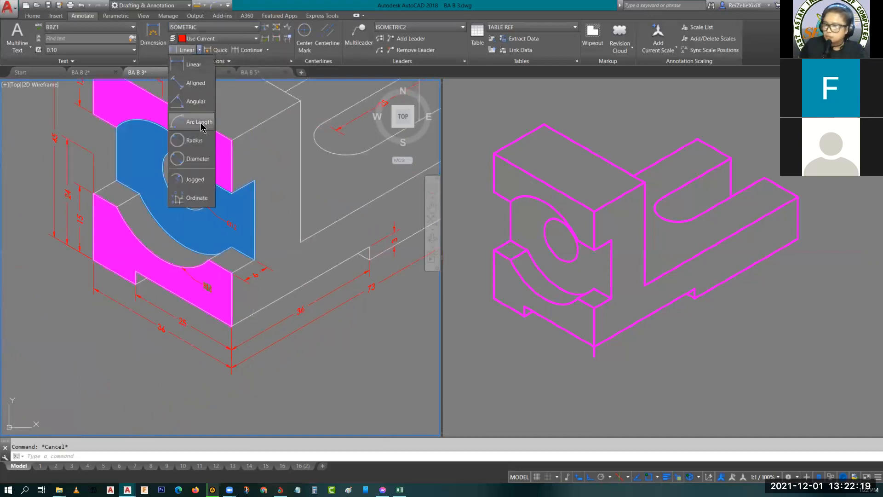
left_click(190, 87)
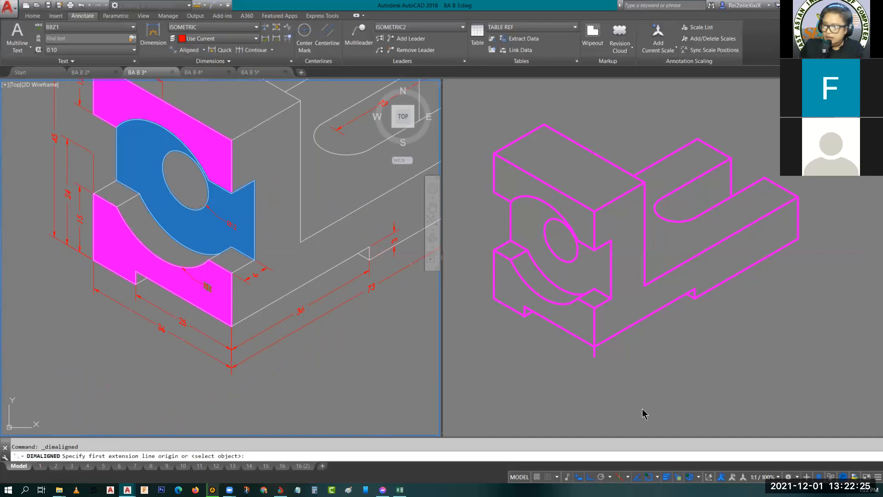
left_click(558, 346)
scroll(558, 346, "up", 5)
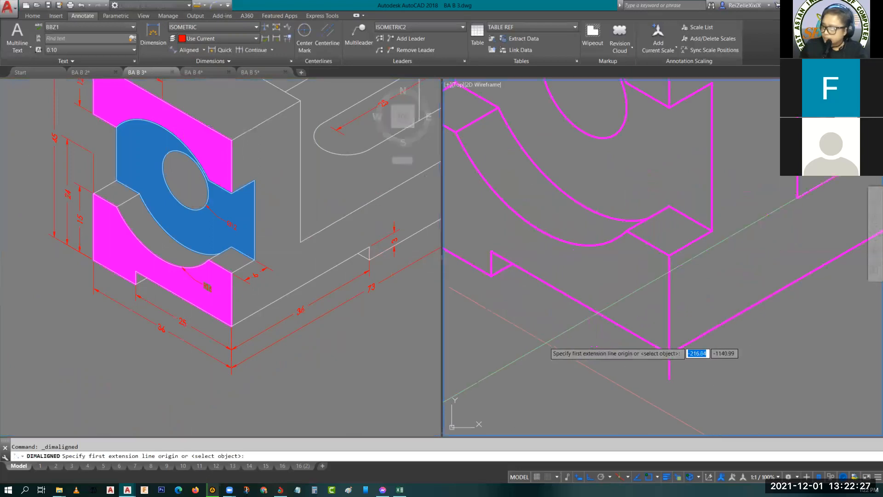
key("F5")
key("F5")
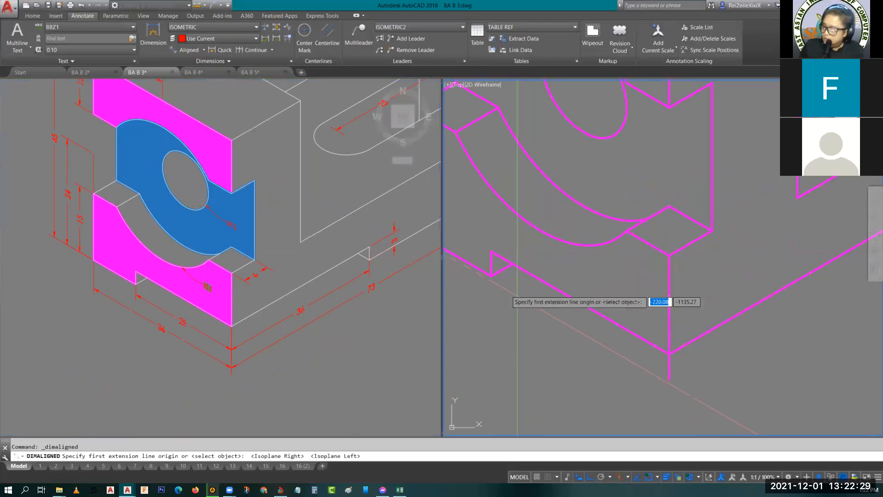
left_click(491, 275)
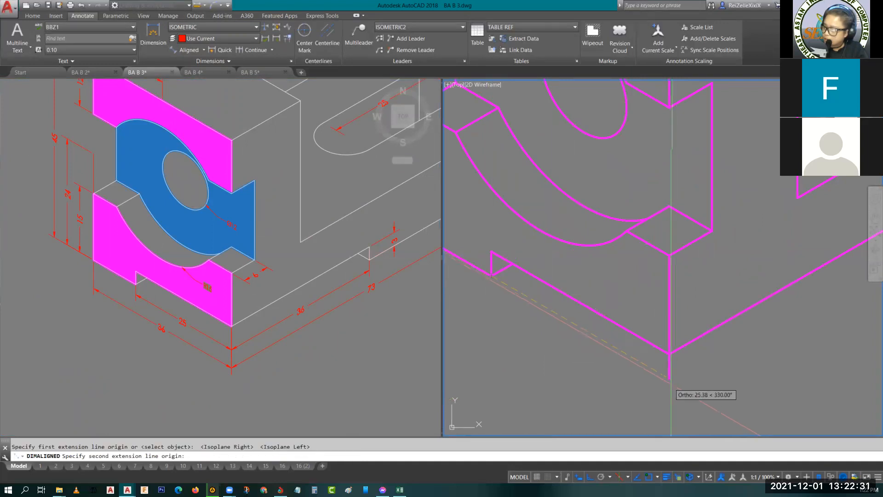
left_click(668, 377)
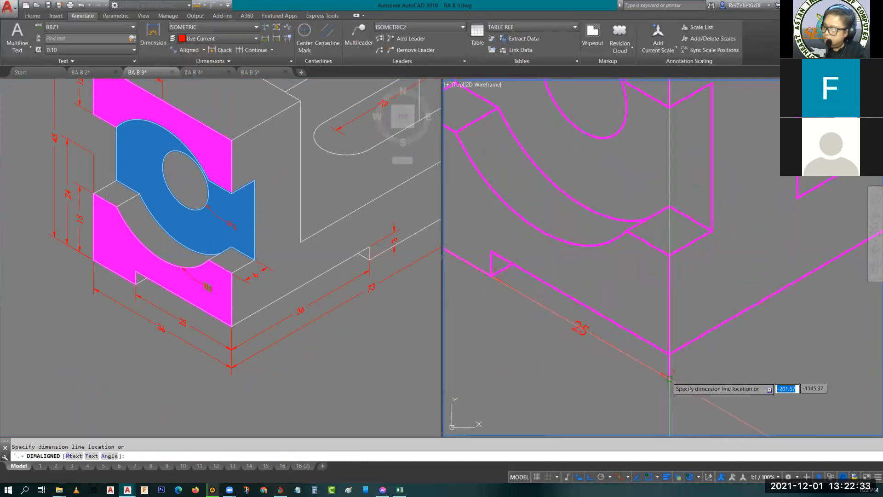
left_click(662, 404)
key("Escape")
- Add an aligned dimension along the base's long side from the lowest front corner to the underside recess corner
scroll(706, 371, "down", 4)
middle_click_drag(739, 381, 654, 354)
key("Return")
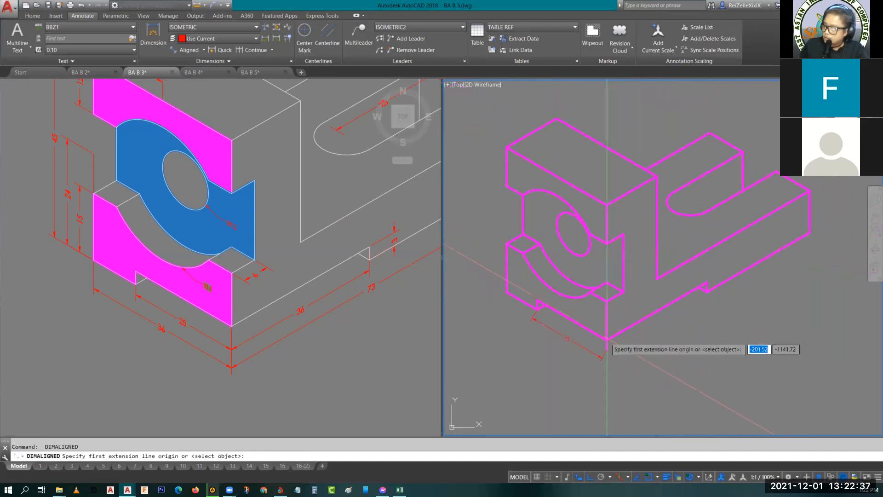
left_click(607, 351)
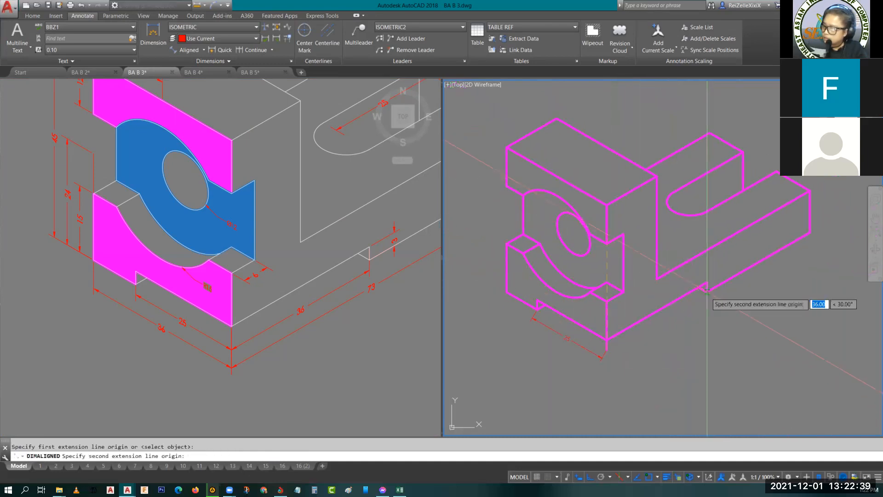
left_click(706, 289)
scroll(696, 323, "up", 3)
left_click(685, 317)
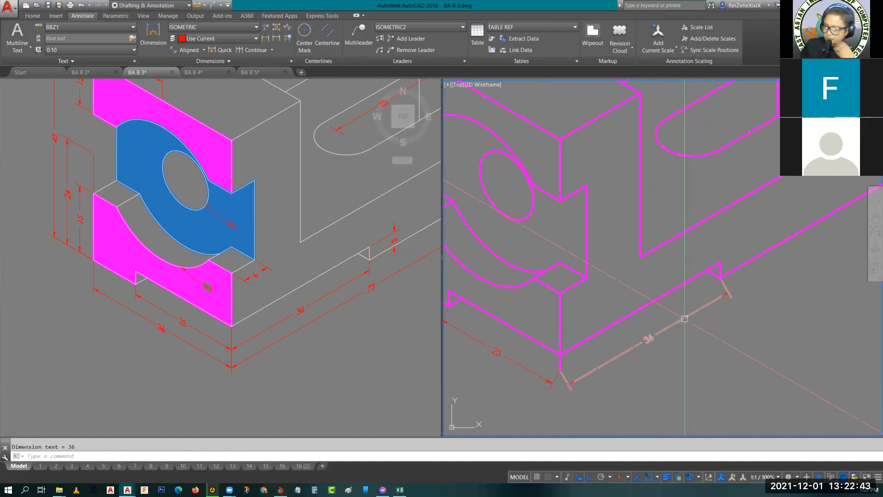
- Add an aligned dimension for the height of the underside recess on the base's long side
scroll(654, 318, "down", 5)
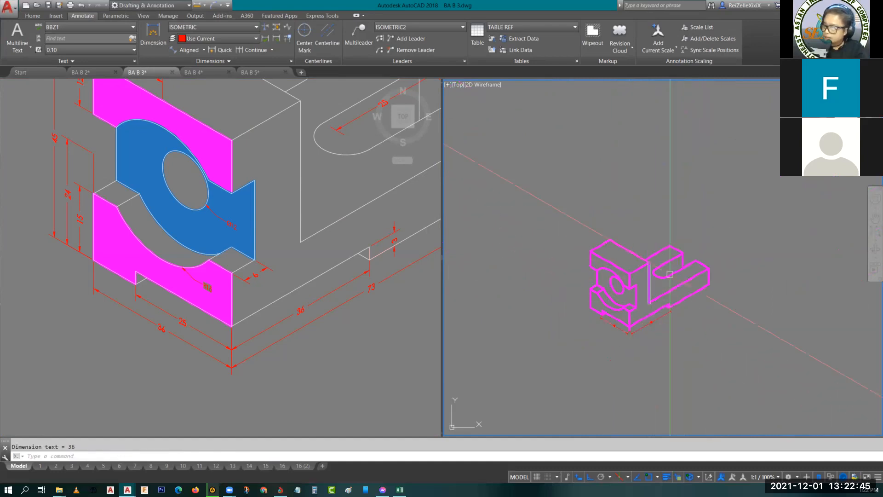
scroll(671, 299, "up", 6)
middle_click_drag(684, 310, 619, 258)
key("Return")
left_click(618, 317)
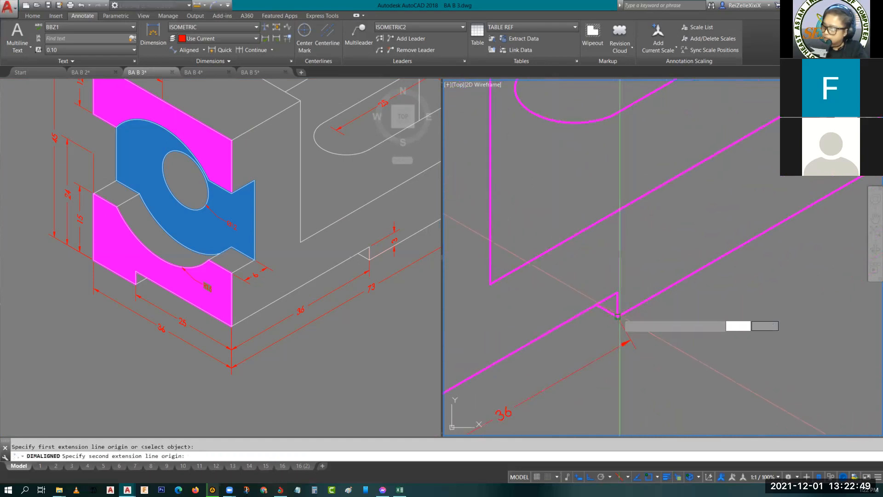
left_click(618, 292)
left_click(642, 297)
scroll(666, 284, "down", 6)
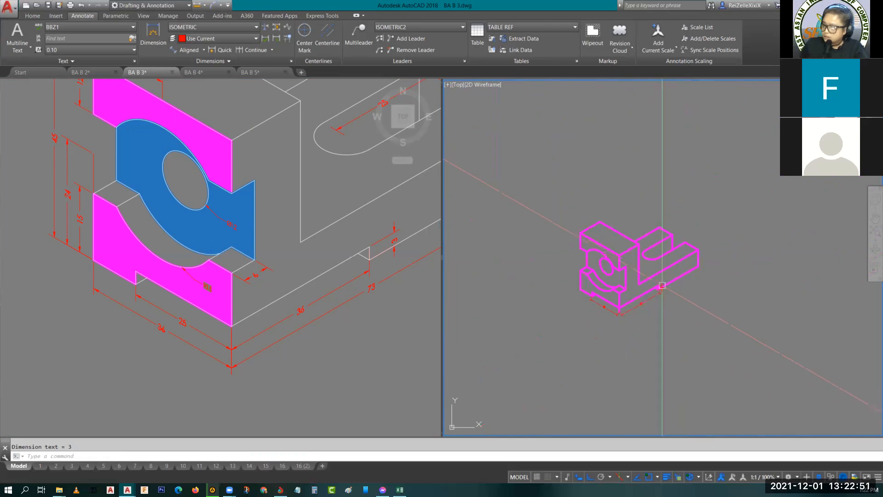
- Add an aligned dimension for the depth of the small ledge above the lowest front corner, along its outer edge
left_click(359, 285)
scroll(371, 297, "down", 5)
scroll(338, 305, "up", 2)
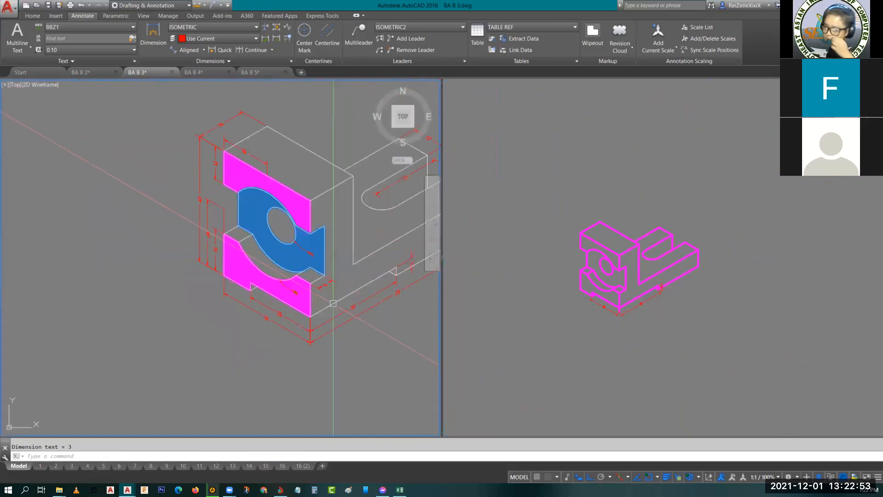
left_click(630, 289)
scroll(632, 284, "up", 4)
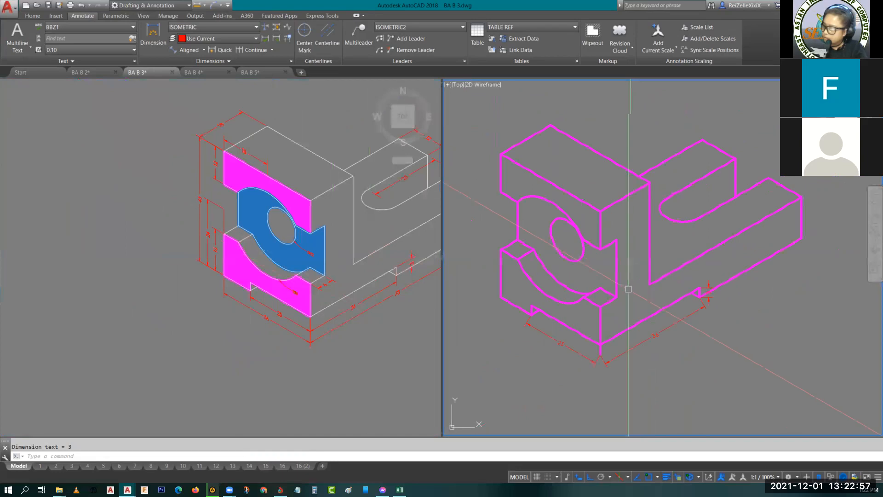
scroll(628, 289, "up", 5)
left_click(188, 50)
left_click(583, 319)
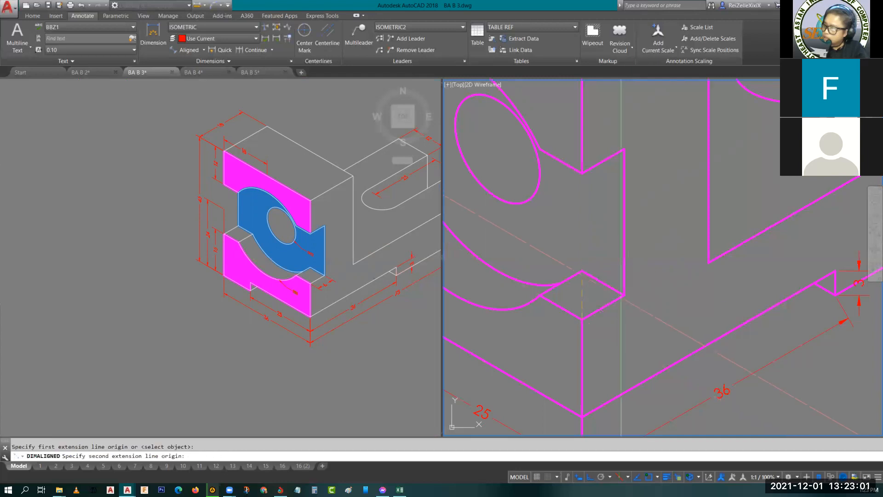
left_click(624, 295)
left_click(640, 318)
- Add an aligned dimension for the outer vertical edge of the front face's lower part, offset outside the object
scroll(643, 319, "down", 4)
scroll(591, 330, "up", 3)
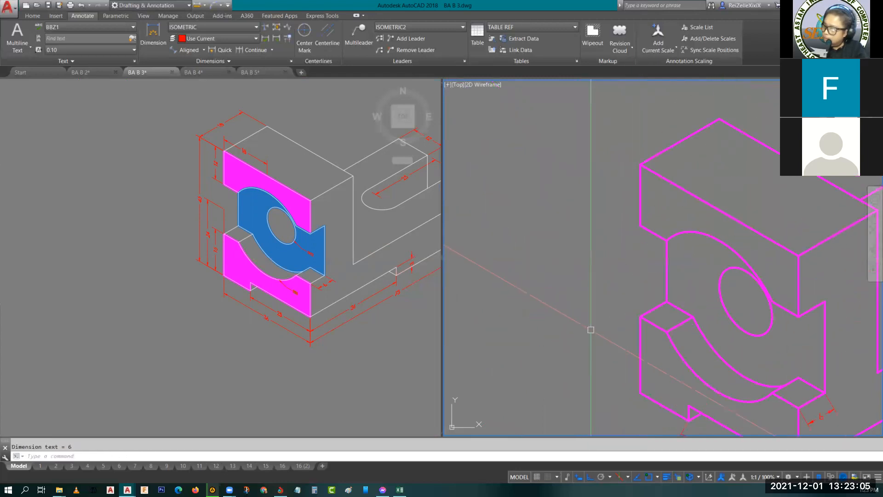
key("Return")
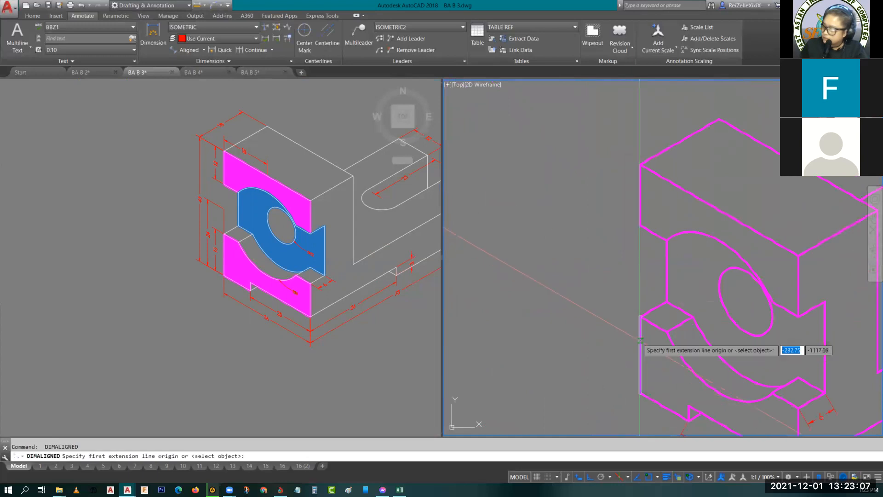
key("Return")
left_click(640, 333)
left_click(617, 324)
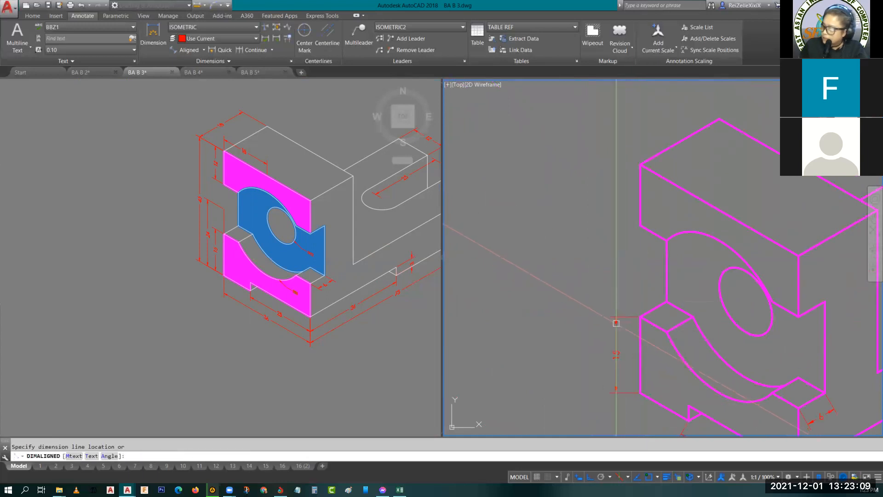
key("Escape")
- Widen the second viewport by shifting the viewport divider towards the reference, and reposition the reference object within its narrower viewport
scroll(639, 332, "down", 4)
middle_click_drag(668, 343, 521, 275)
scroll(533, 299, "up", 2)
left_click_drag(442, 274, 275, 304)
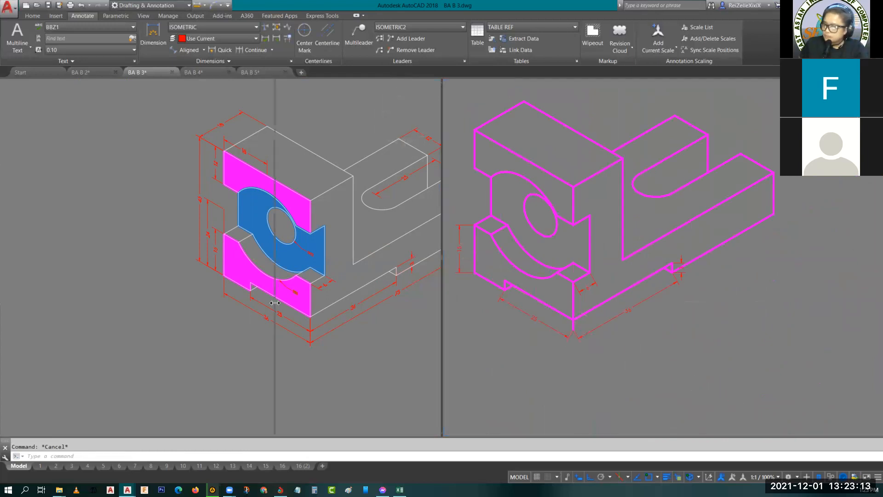
left_click(191, 328)
mouse_move(181, 387)
middle_mouse_down()
mouse_move(70, 346)
mouse_move(70, 374)
middle_mouse_up()
- Oblique the extension lines of the 25 dimension below the front face with DIMEDIT, picking the underside notch's vertical edge as the angle
left_click(462, 315)
scroll(462, 314, "up", 4)
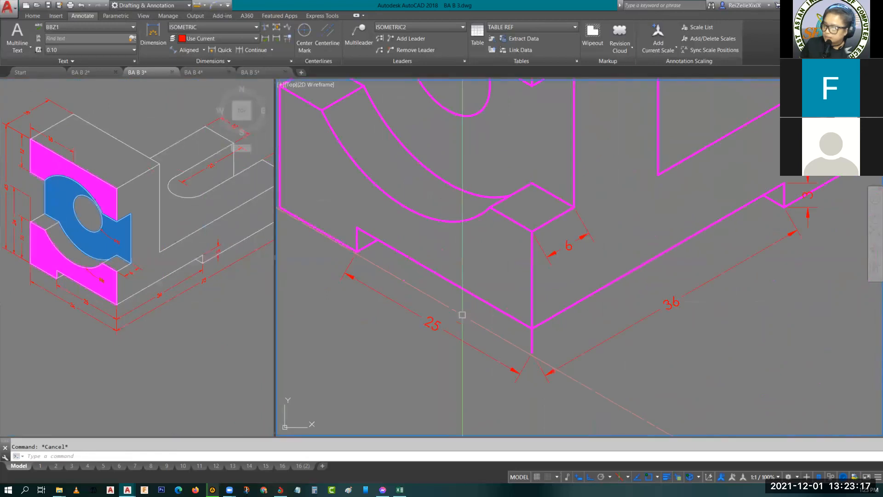
left_click(459, 338)
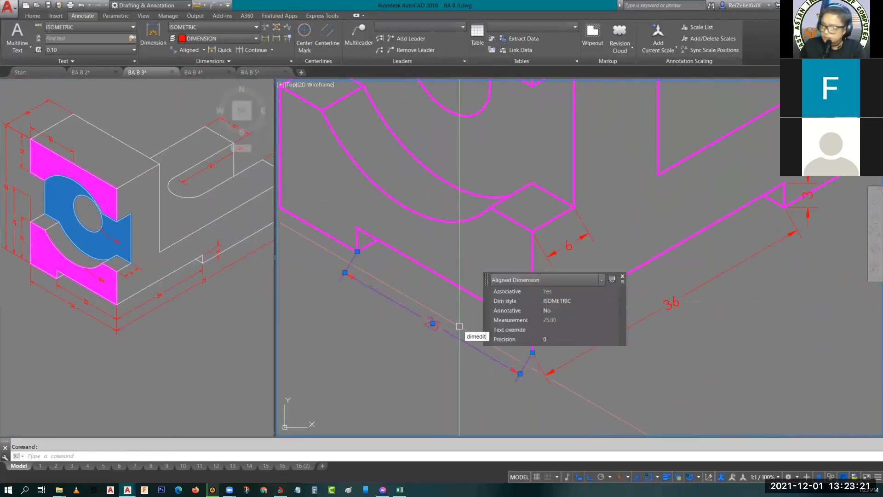
type("dimedit")
key("Return")
left_click(509, 373)
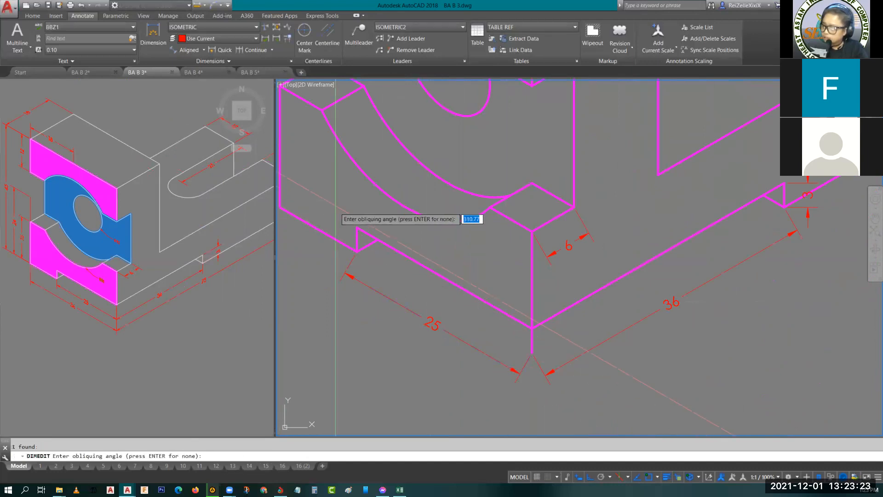
left_click(357, 228)
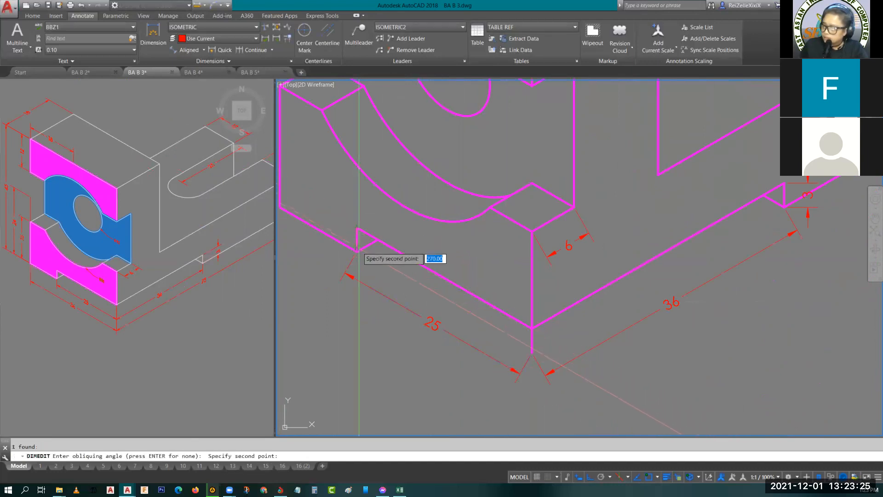
left_click(358, 253)
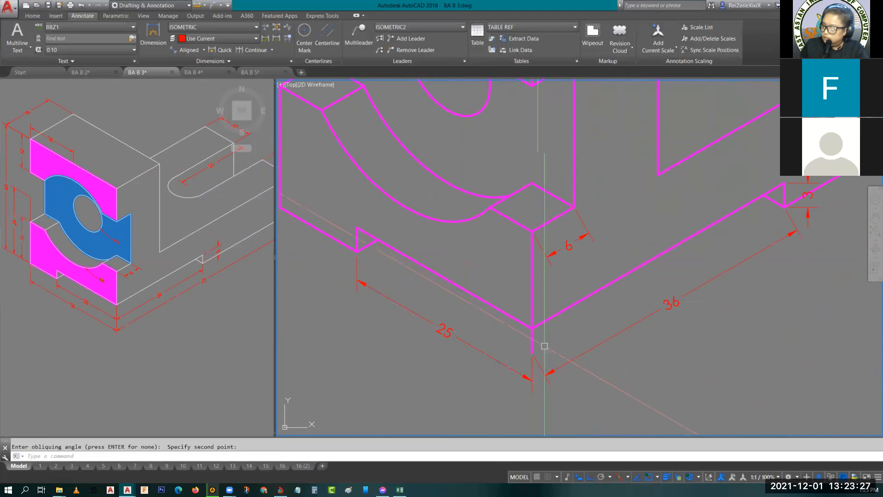
- Set the text oblique angle of the 25 dimension below the front face to -30
left_click(450, 334)
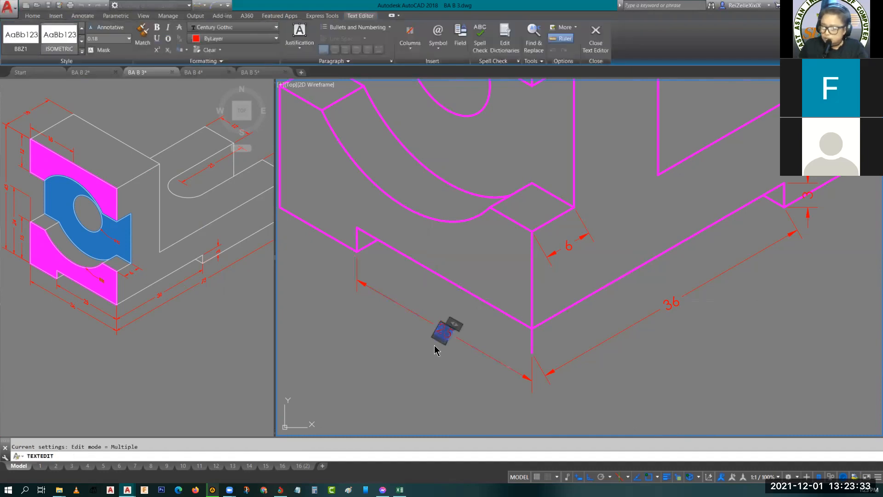
left_click(204, 61)
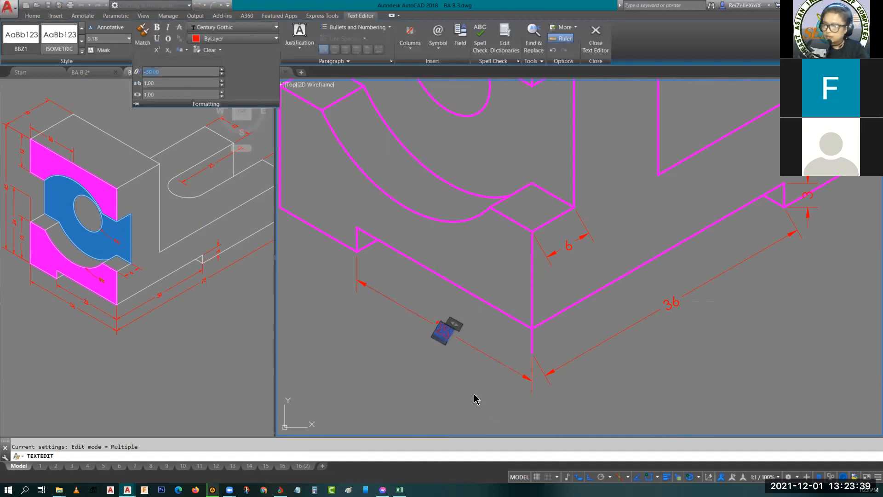
left_click(464, 381)
key("Escape")
- Oblique the extension lines of the 36 dimension along the base's long side with DIMEDIT, using the vertical direction at the lowest front corner
left_click(600, 342)
left_click(597, 355)
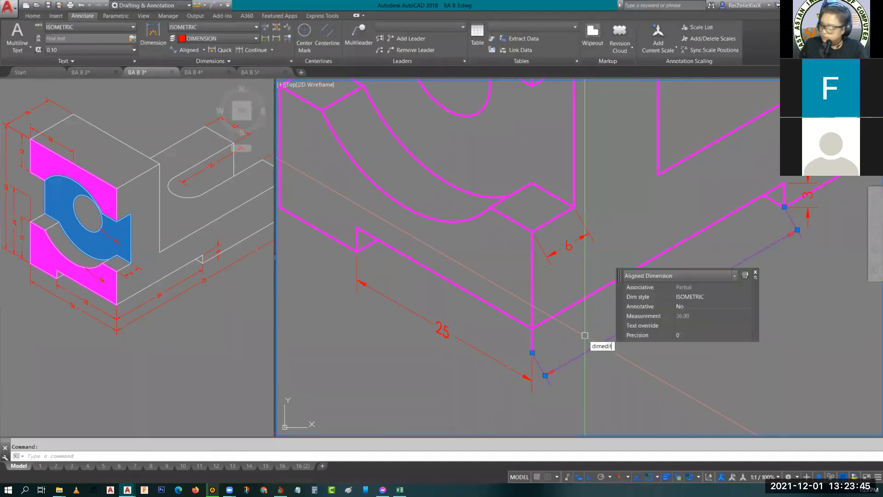
key("Return")
left_click(634, 385)
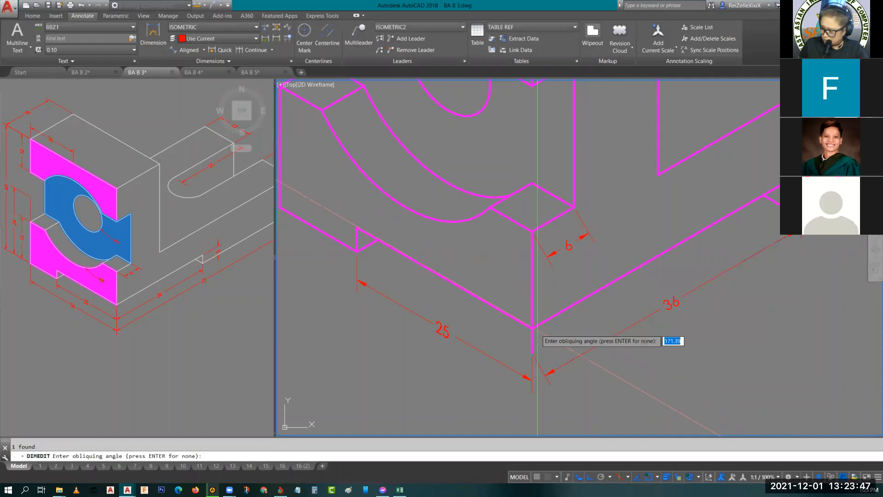
left_click(532, 328)
left_click(533, 353)
- Set the text oblique angle of the 36 dimension along the base's long side to 30
double_click(657, 309)
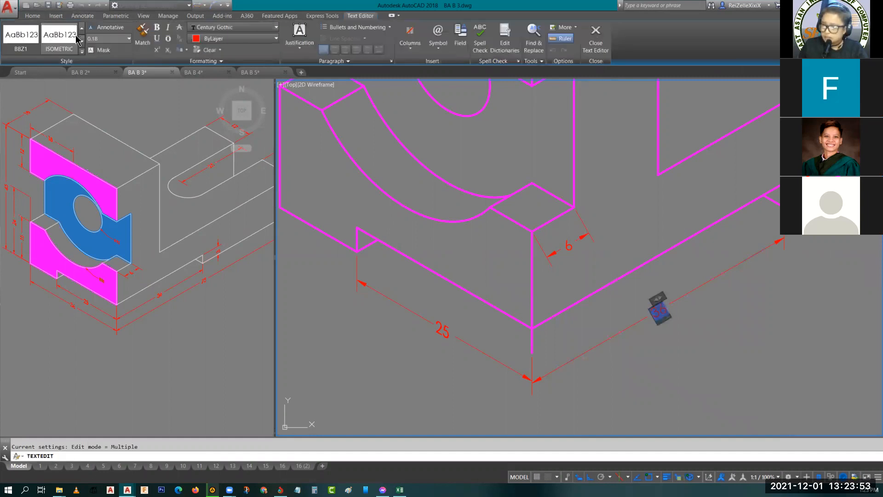
left_click(202, 61)
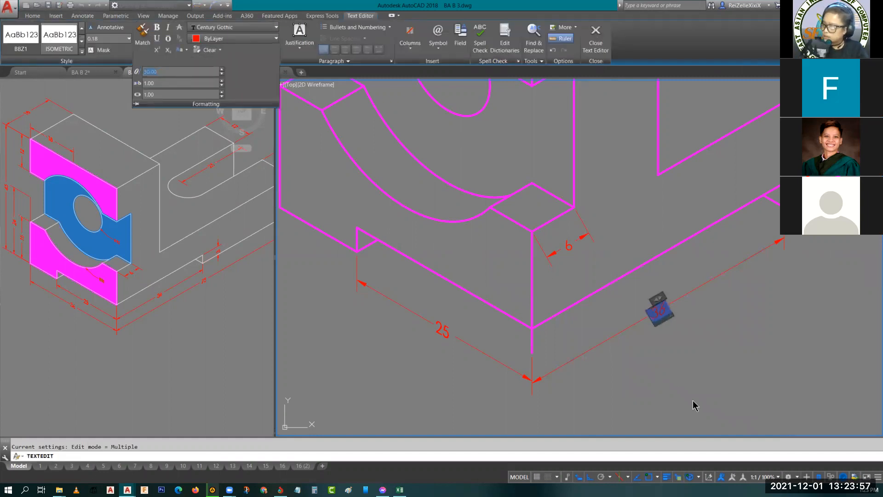
left_click(708, 377)
key("Escape")
- Review the text settings of the ISOMETRIC dimension style, including its text alignment, and leave them as they are
middle_click_drag(767, 309, 683, 330)
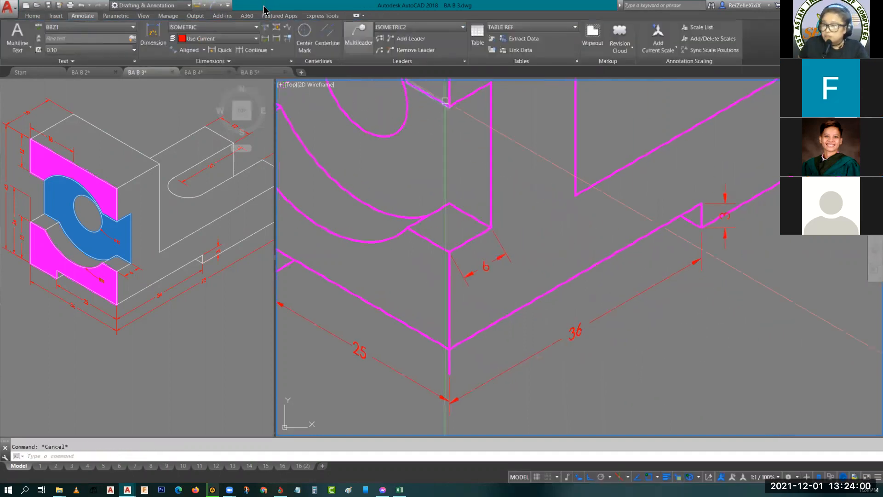
left_click(291, 61)
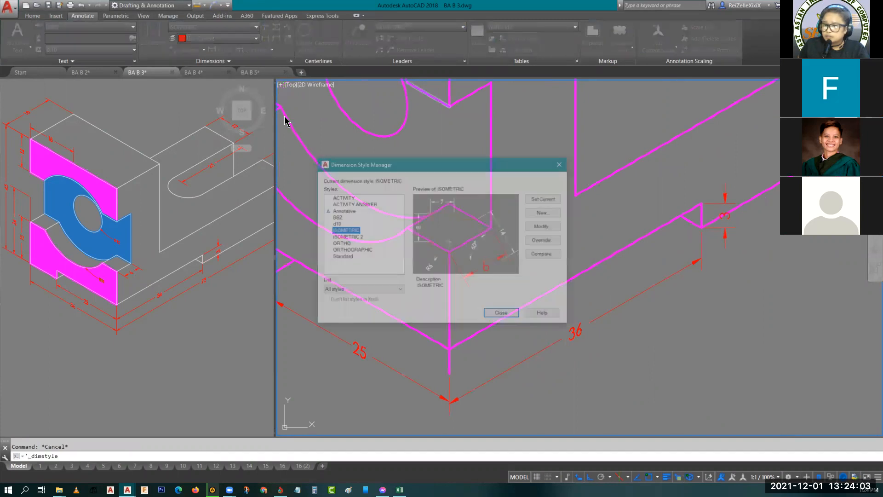
left_click(545, 226)
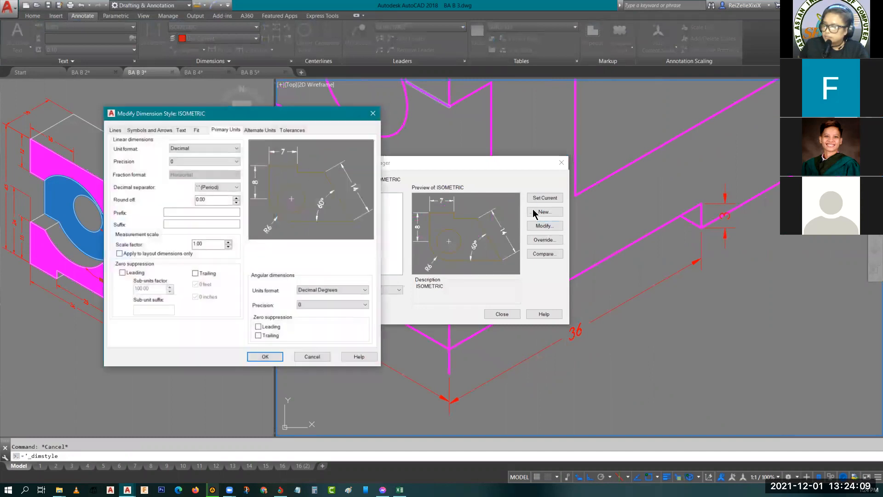
left_click(181, 131)
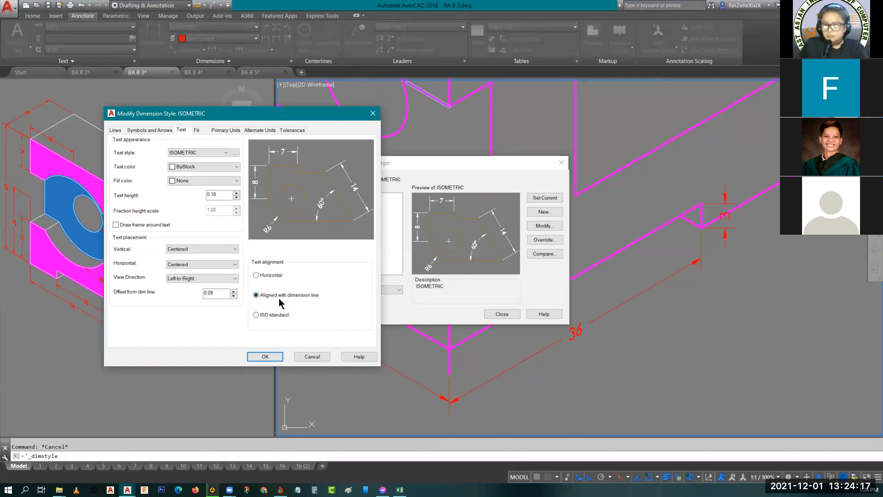
left_click(372, 114)
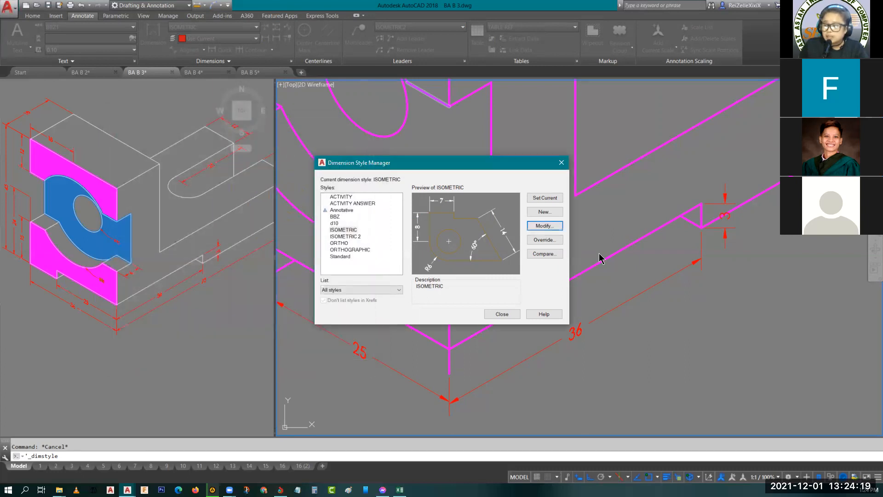
left_click(502, 314)
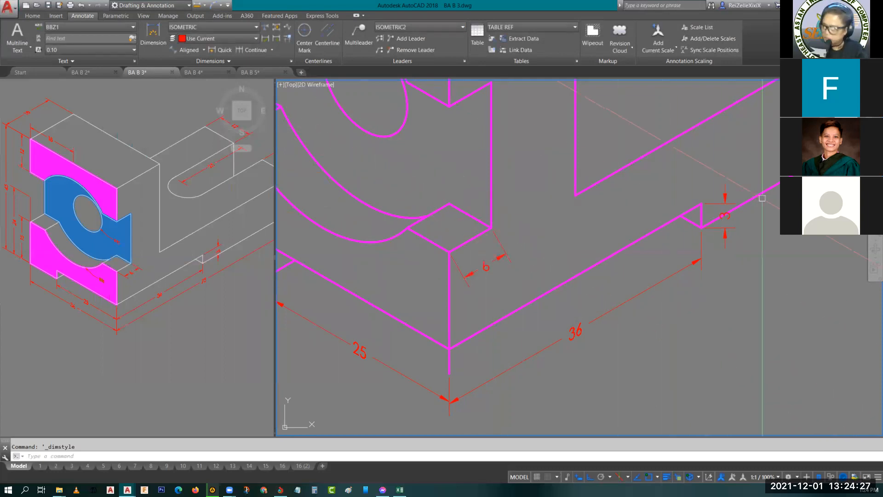
- Oblique the extension lines of the underside recess's 3 height dimension with DIMEDIT, taking the angle from the front ledge's outer edge
scroll(713, 203, "up", 2)
left_click(717, 201)
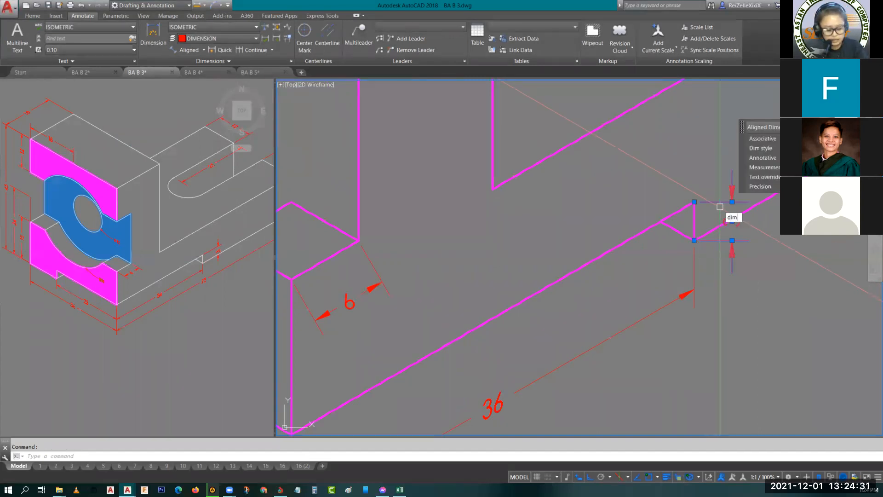
type("dimedit")
key("Return")
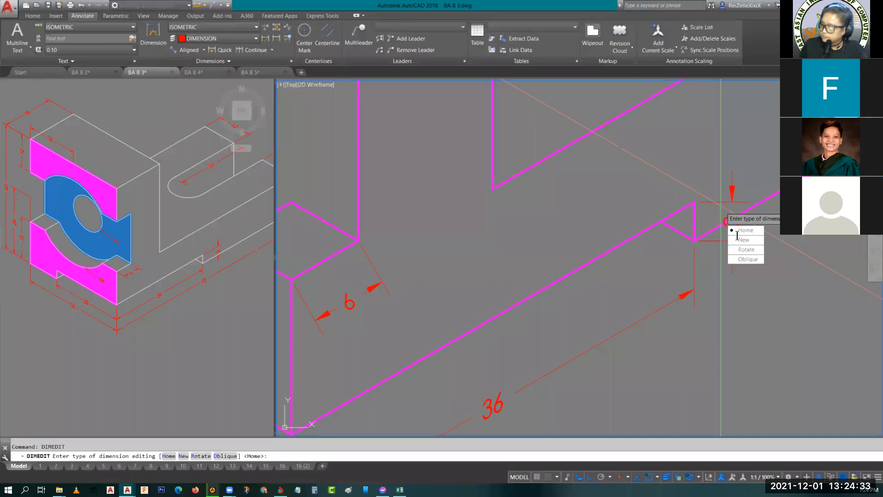
left_click(746, 261)
scroll(651, 247, "down", 3)
scroll(516, 276, "up", 2)
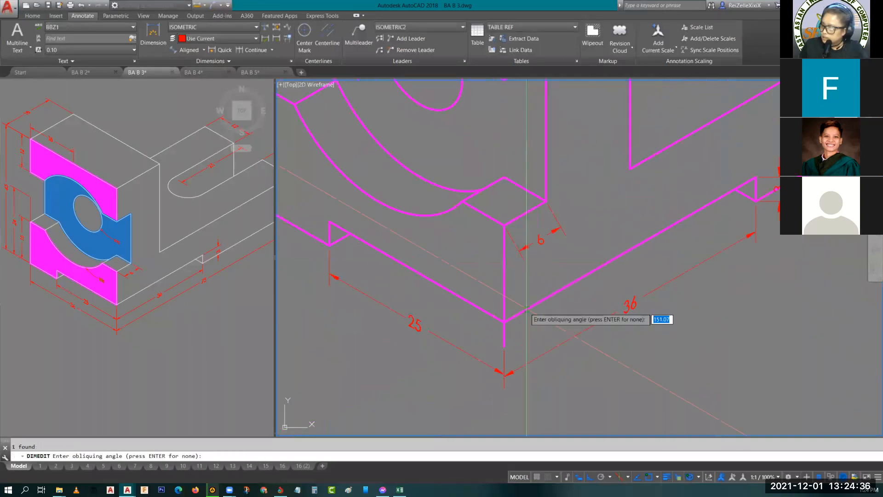
left_click(504, 225)
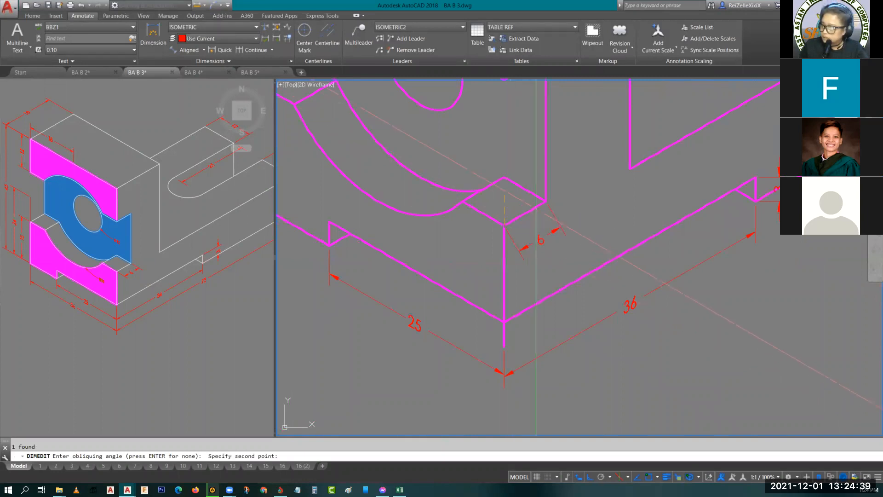
left_click(546, 201)
- Set the text oblique angle of the underside recess's 3 height dimension to -30
middle_click_drag(790, 175, 724, 177)
left_click(714, 180)
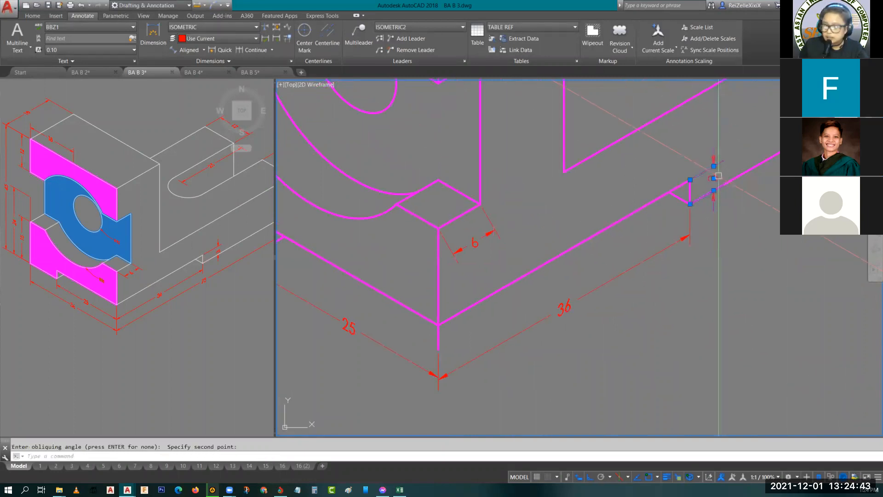
double_click(702, 187)
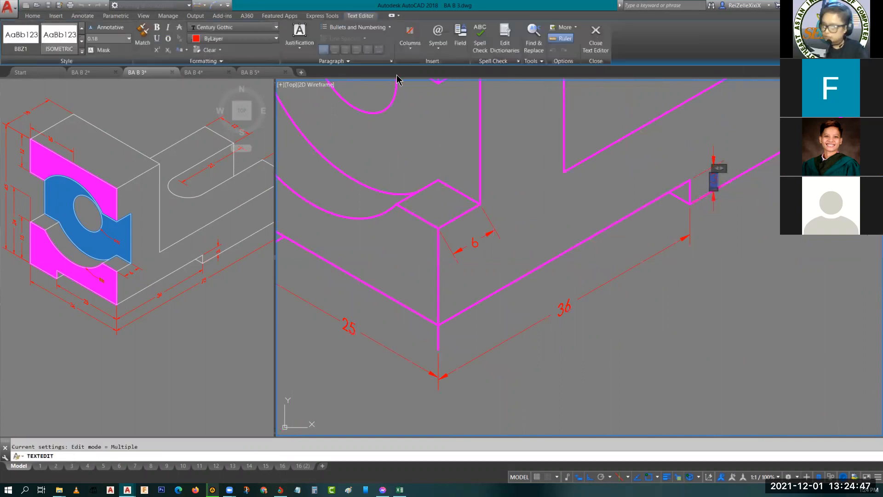
left_click(180, 61)
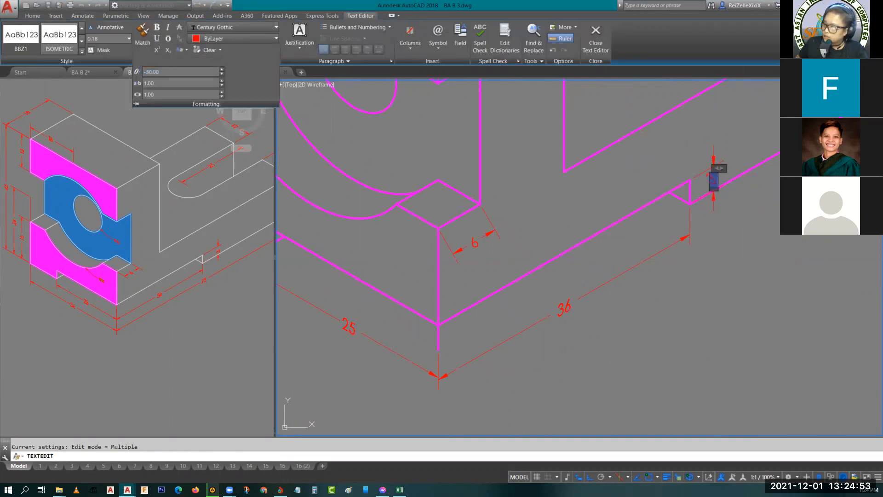
left_click(737, 213)
key("Escape")
key("Escape")
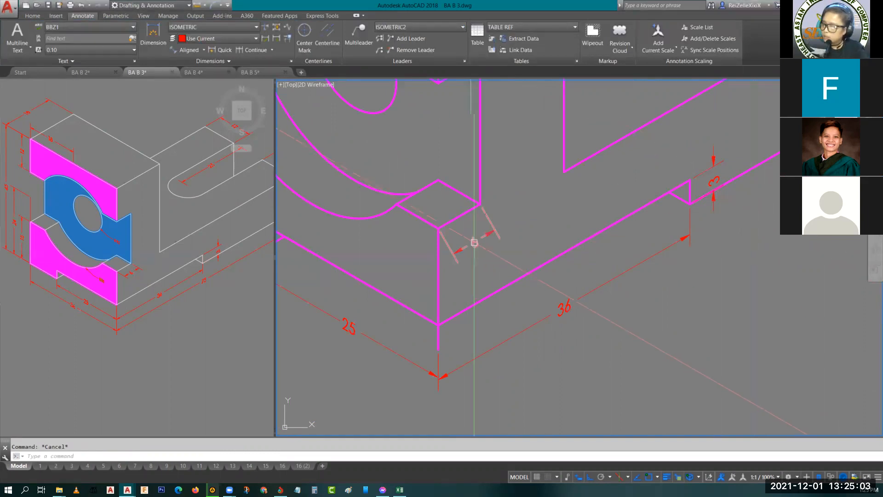
- Oblique the extension lines of the front ledge's 6 depth dimension with DIMEDIT, taking the angle from two points along the ledge's outer edge
left_click(490, 218)
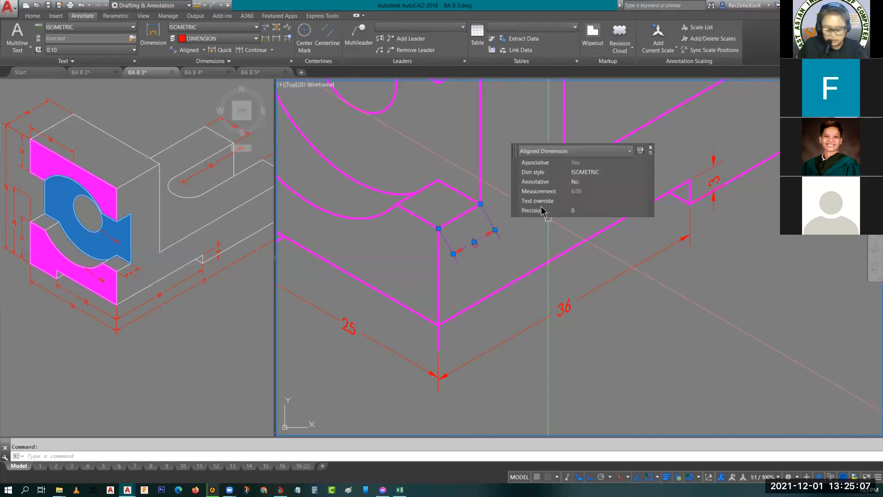
type("dimedit")
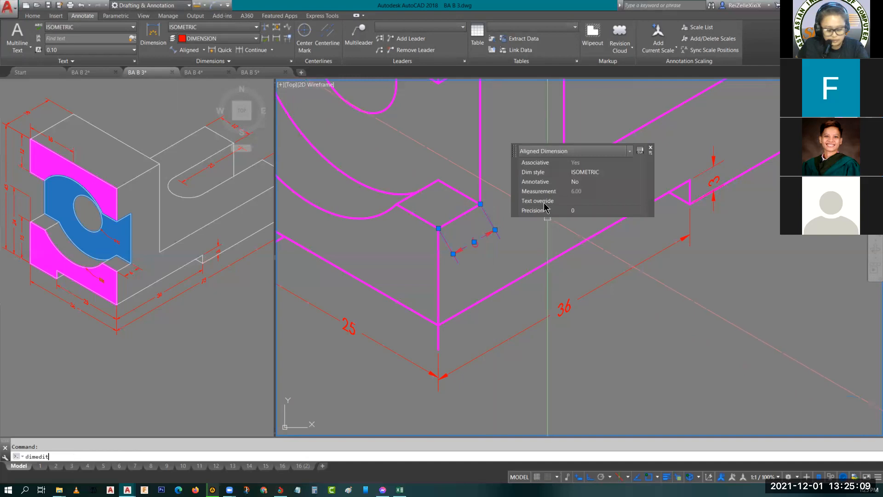
key("Return")
left_click(570, 244)
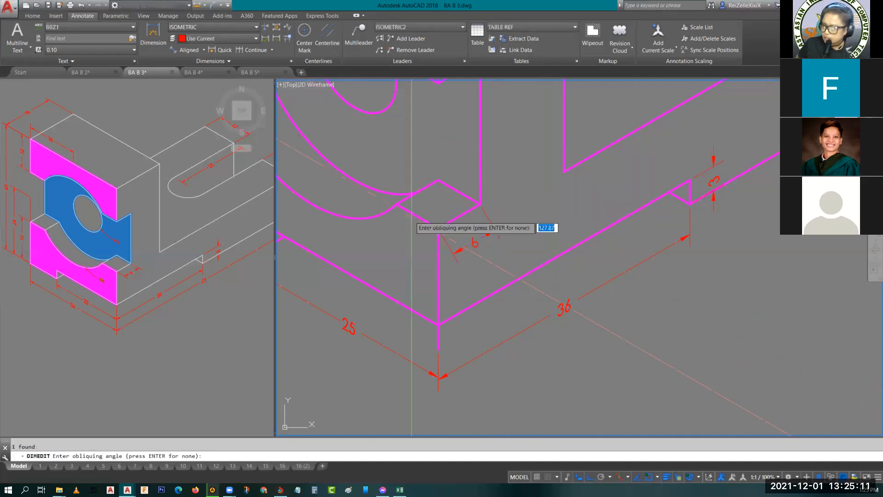
left_click(397, 205)
left_click(439, 228)
- Set the text oblique angle of the front ledge's 6 depth dimension to -30
left_click(492, 233)
double_click(489, 237)
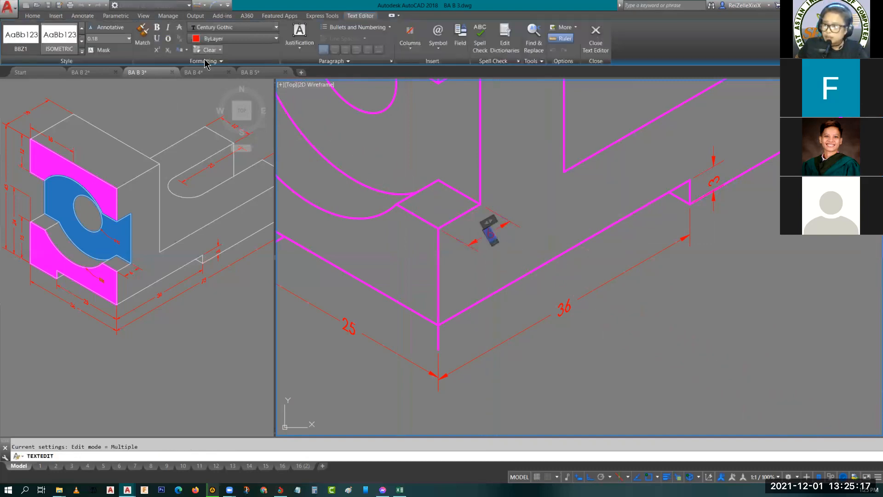
left_click(205, 62)
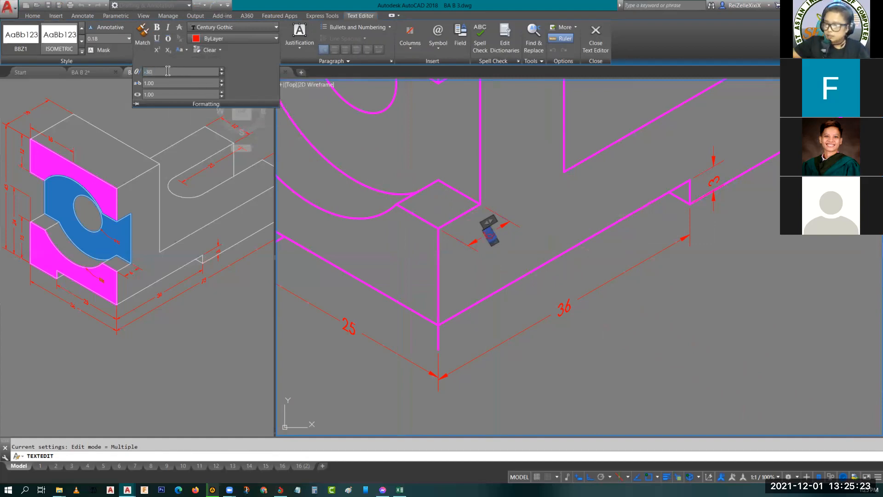
left_click(537, 189)
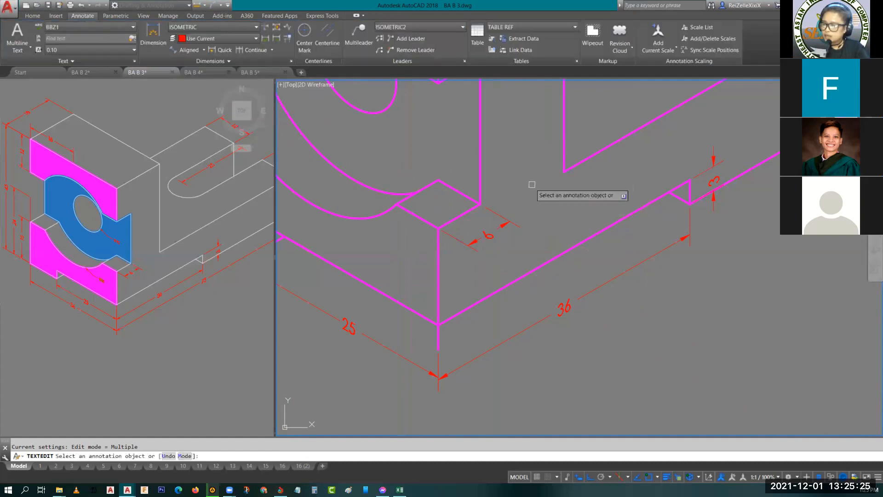
key("Escape")
- Oblique the extension lines of the 15 height dimension beside the base's front face with DIMEDIT, taking the angle from the adjacent ledge's front edge
middle_click_drag(461, 268, 502, 311)
middle_click_drag(418, 250, 561, 285)
middle_click_drag(348, 206, 412, 247)
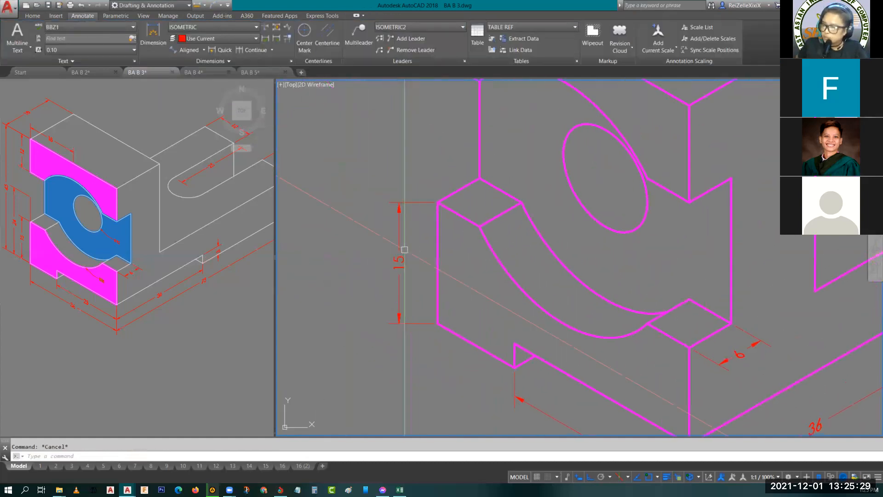
left_click(398, 256)
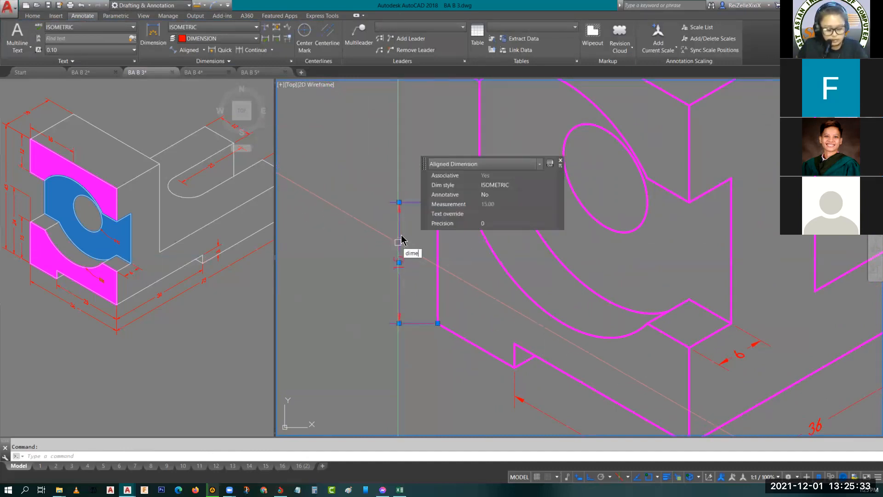
key("Return")
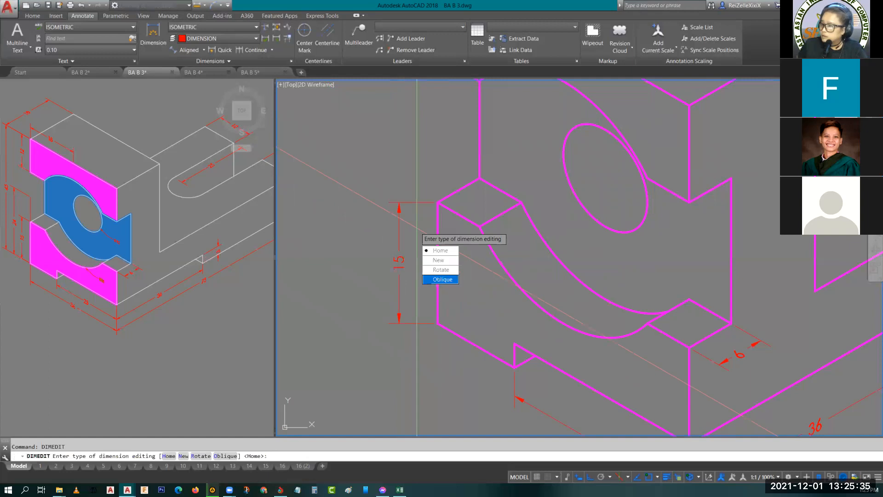
key("Return")
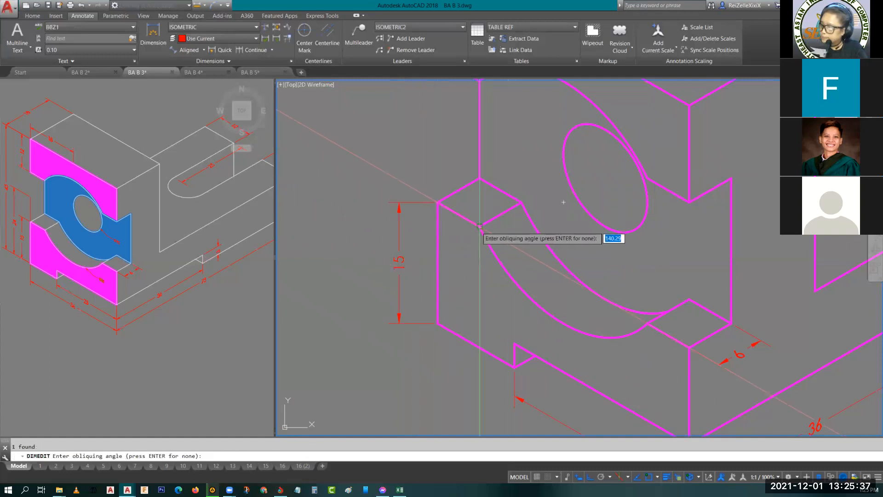
left_click(480, 226)
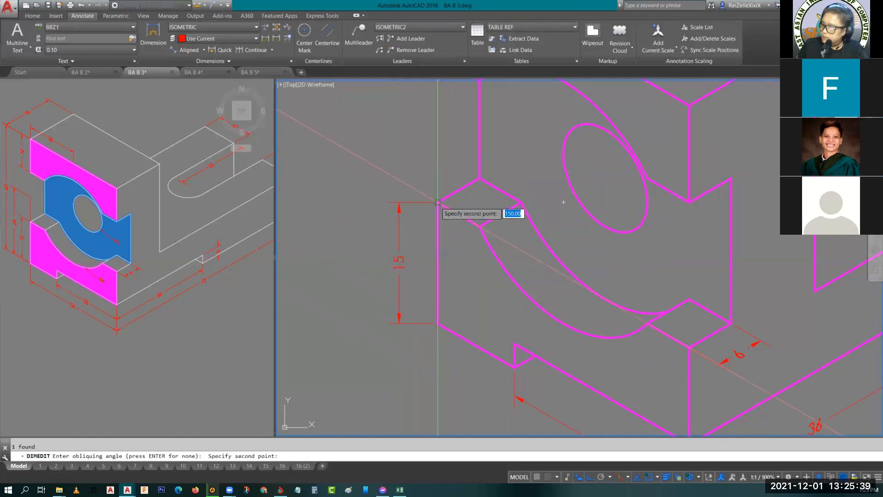
left_click(426, 196)
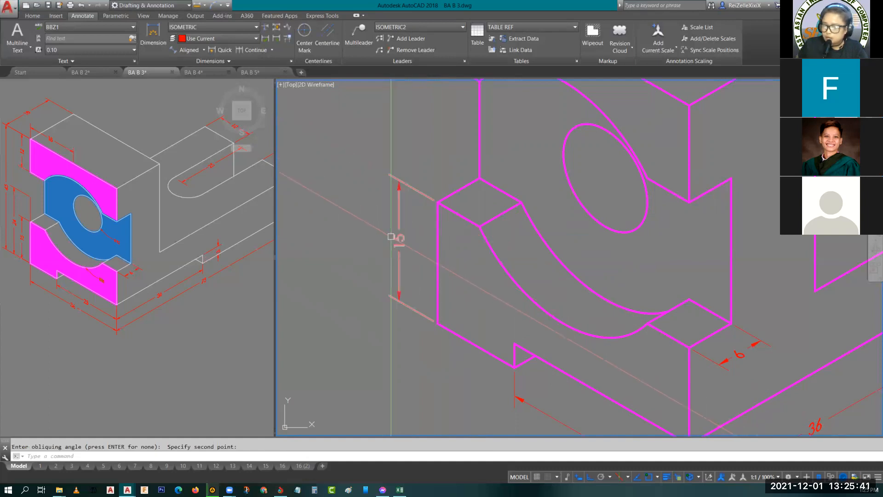
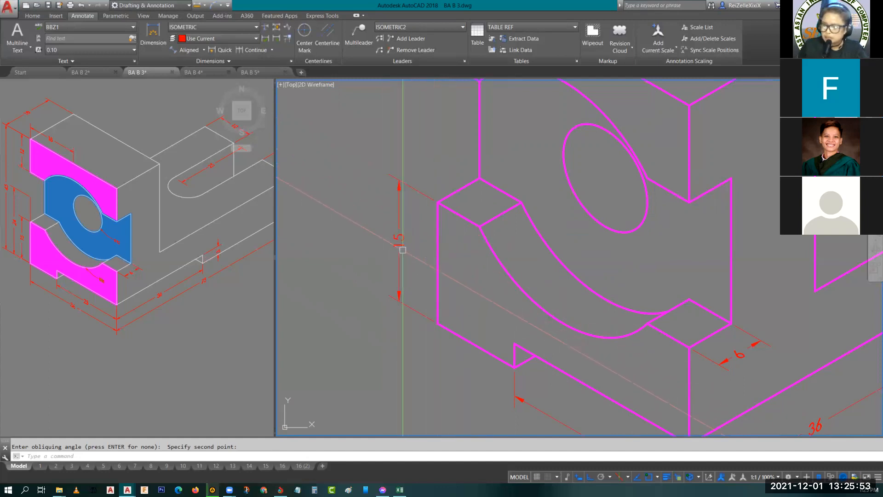
- Set the text oblique angle of the 15 height dimension beside the front face to -30
double_click(401, 232)
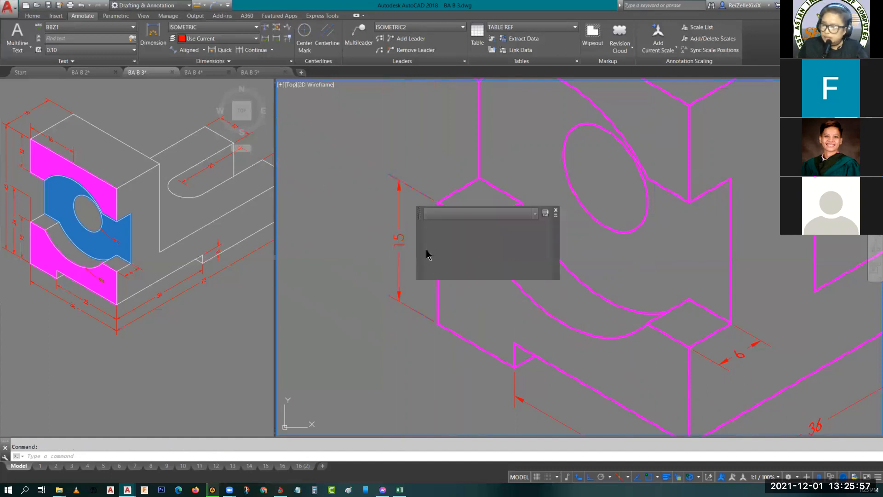
double_click(400, 241)
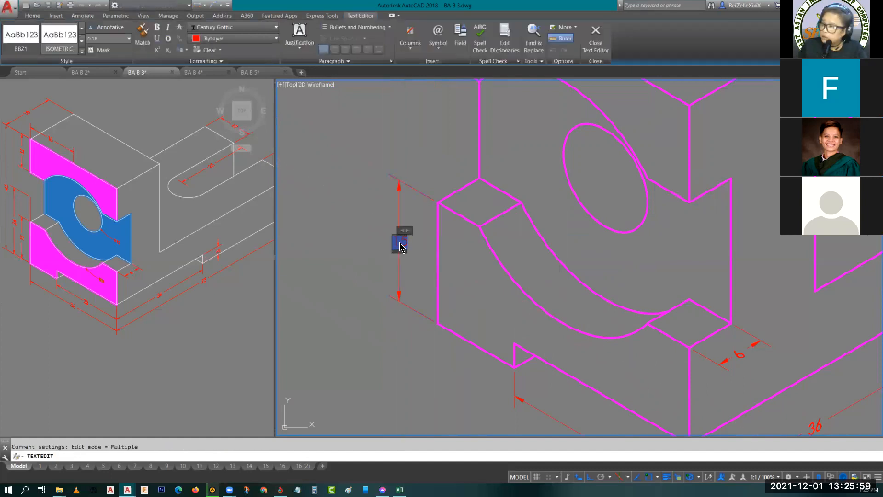
left_click(438, 39)
left_click(174, 64)
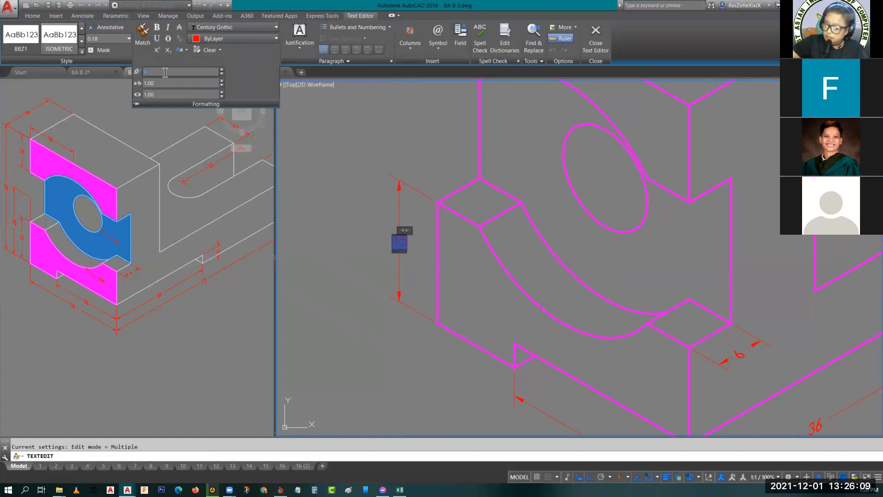
left_click(412, 152)
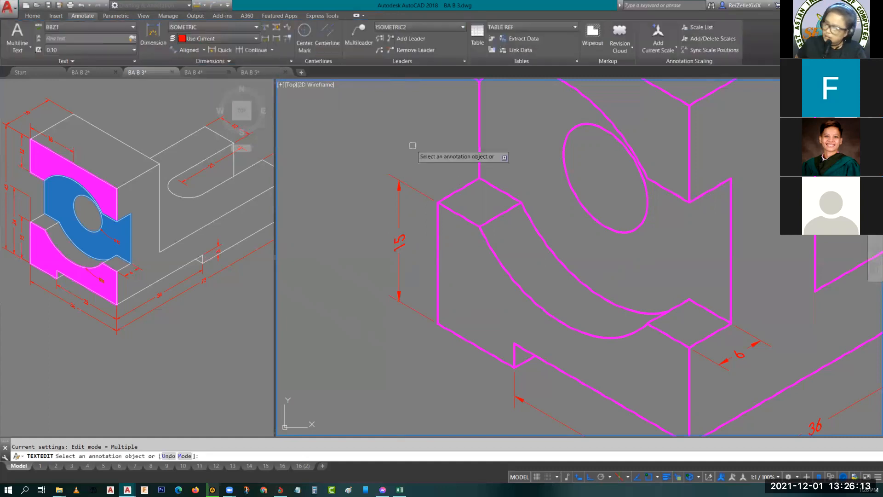
- Set the text oblique angle of the front face's 15 height dimension to 30
left_click(399, 242)
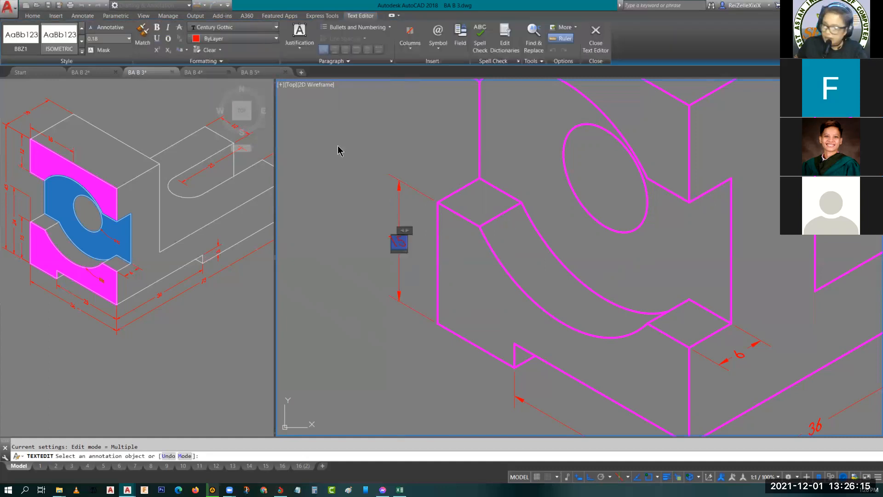
left_click(200, 62)
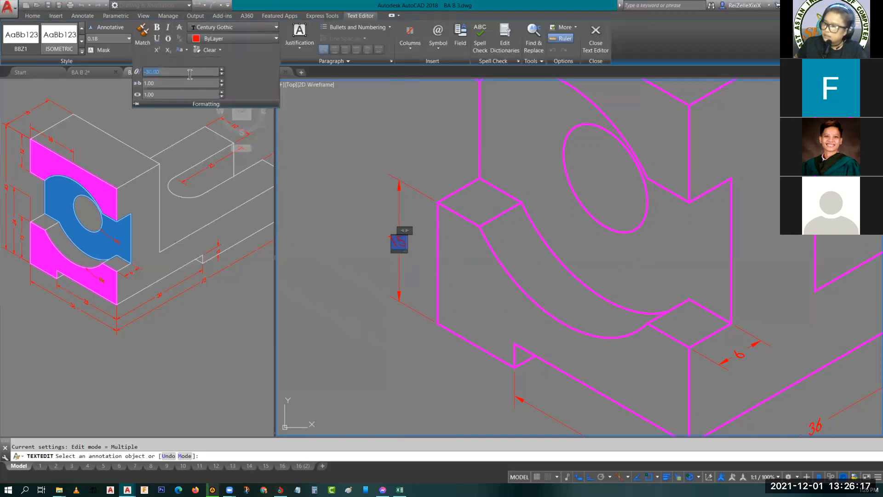
left_click(396, 151)
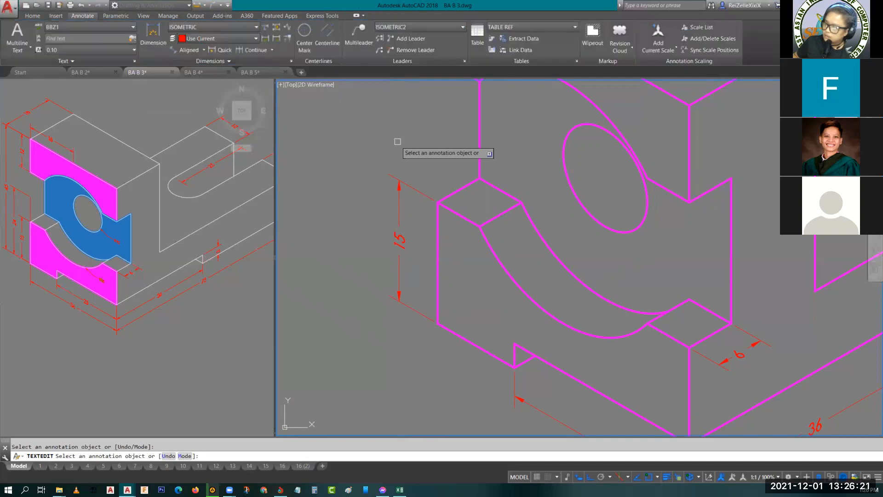
key("Escape")
key("Escape")
- Copy the 15 height dimension from the ledge's outer corner to the top outer corner of the front face
scroll(468, 217, "down", 4)
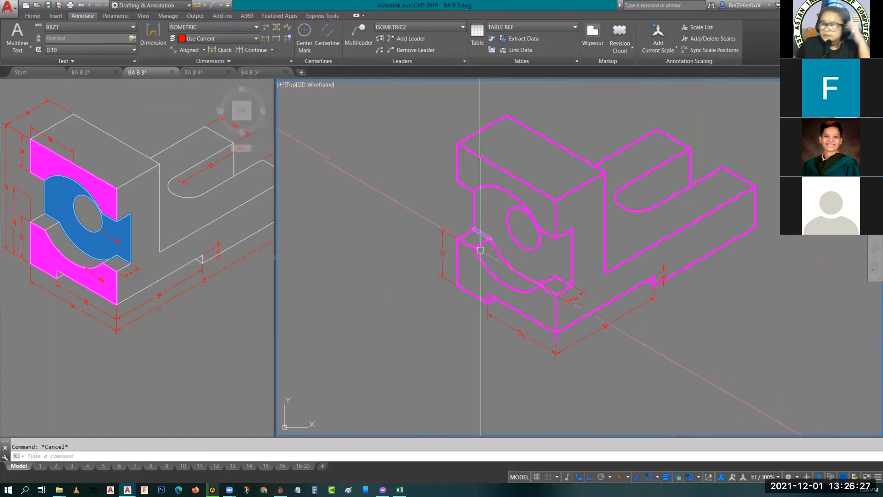
scroll(455, 277, "up", 4)
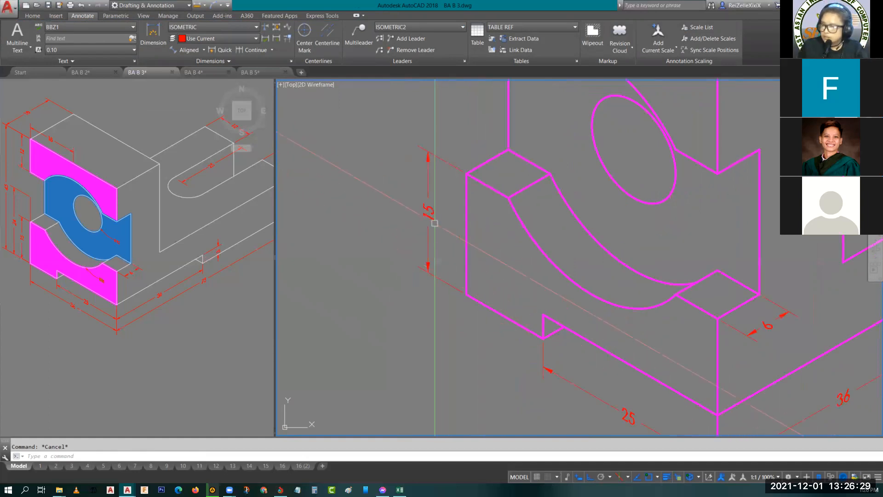
left_click(430, 228)
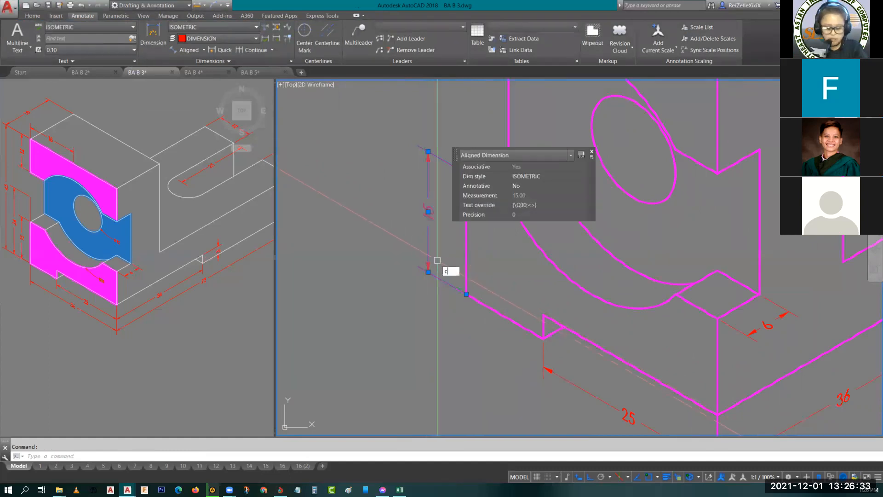
type("co")
key("Return")
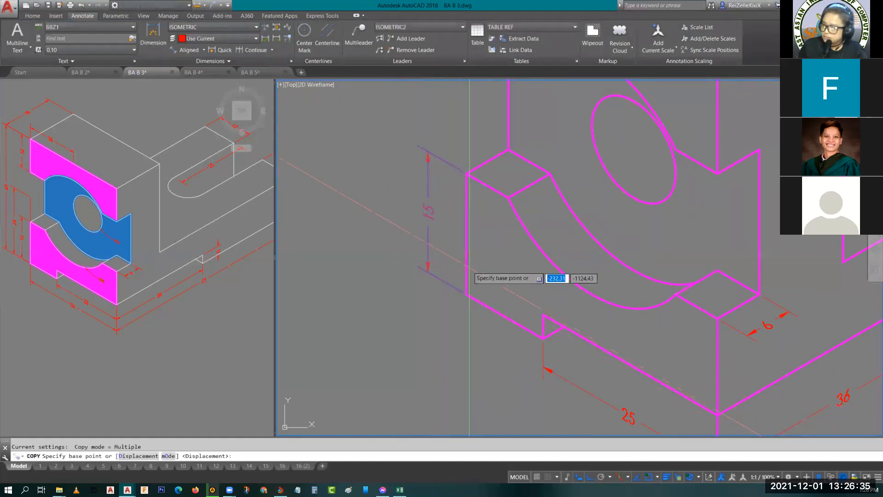
left_click(467, 173)
scroll(471, 171, "down", 5)
scroll(475, 131, "up", 3)
left_click(466, 136)
key("Return")
- Stretch the copied dimension's lower origin to the lower corner of the upper front face to measure its 12 height
scroll(454, 193, "up", 4)
left_click(476, 197)
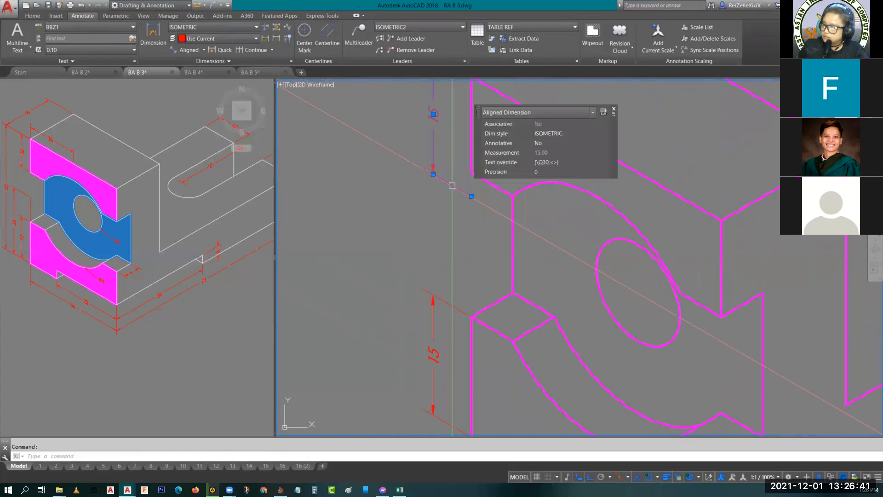
left_click(472, 197)
left_click(471, 173)
key("Escape")
- Copy the upper face's 12 height dimension outward from the top outer corner along the isometric direction
middle_click_drag(454, 185, 492, 259)
left_click(478, 208)
left_click(414, 219)
type("co")
key("Return")
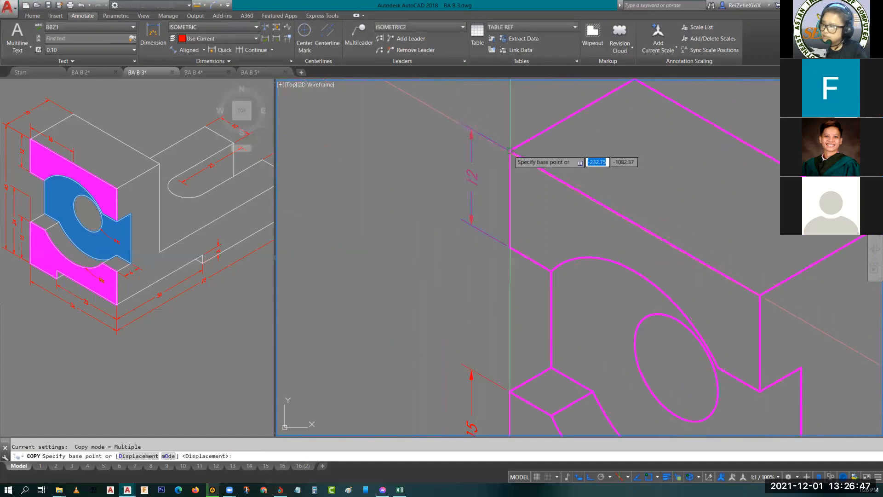
left_click(510, 152)
left_click(439, 120)
key("Escape")
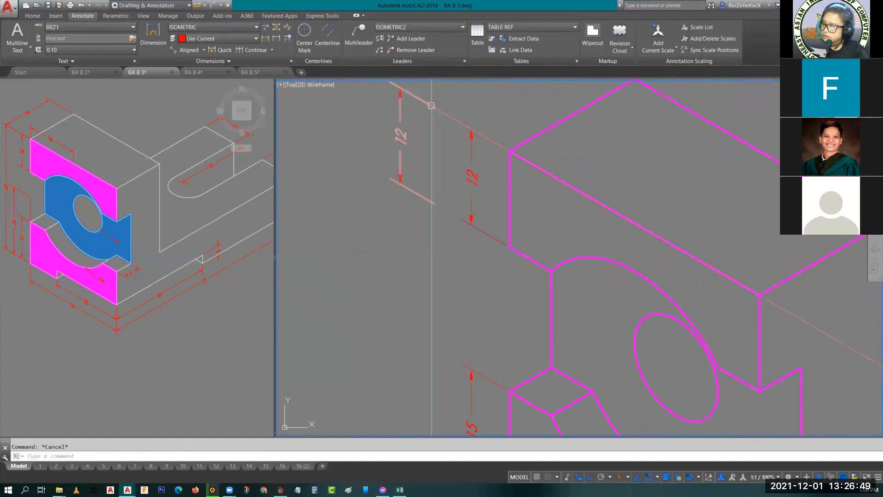
- Try to stretch the outer 12 dimension's upper origin to the object's top corner, and undo the grip edit
left_click(433, 108)
left_click(439, 110)
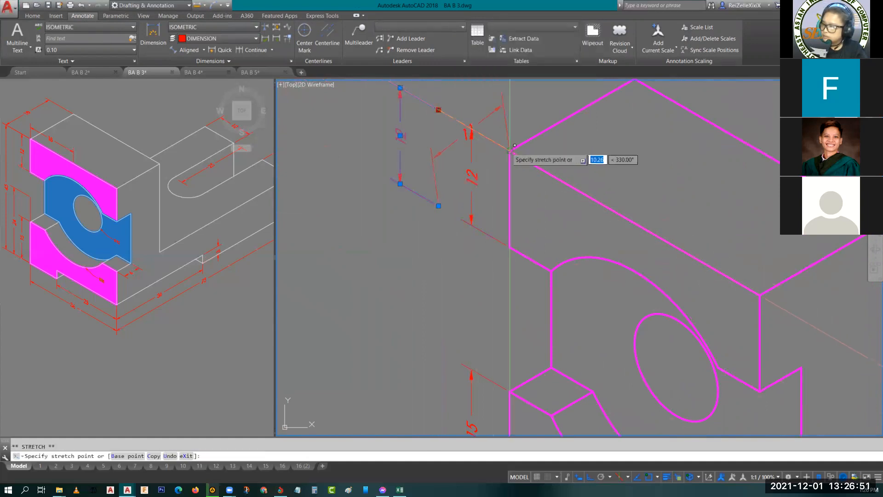
left_click(511, 151)
left_click(439, 206)
scroll(460, 228, "down", 2)
key("ctrl+z")
- Move the dimension line of the outer 12 dimension farther away from the object
scroll(466, 156, "up", 2)
left_click(400, 136)
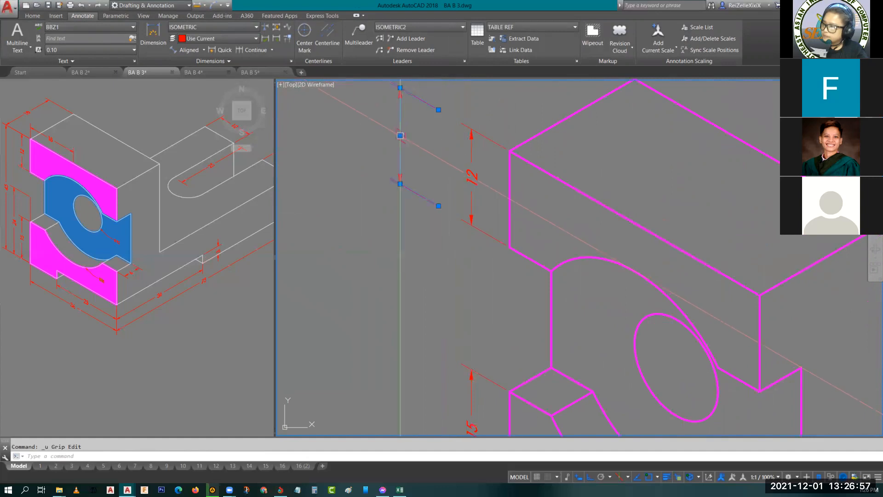
left_click(401, 136)
left_click(347, 105)
key("Escape")
- Stretch the outer dimension's origins to the front face's top and bottom outer corners to measure the overall 45 height
left_click(425, 100)
left_click(439, 110)
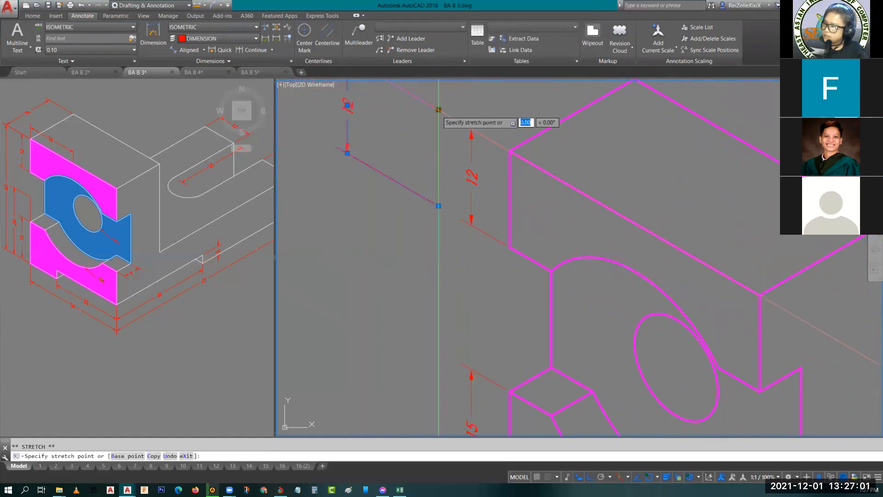
left_click(511, 150)
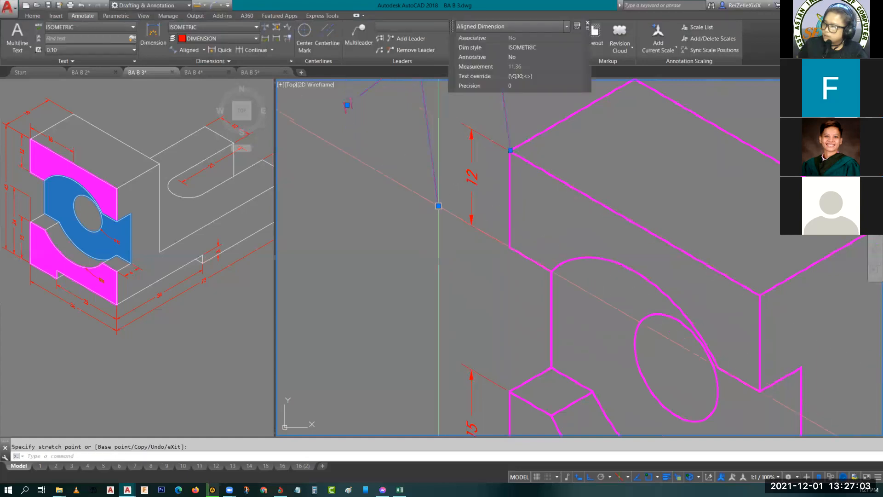
left_click(438, 206)
scroll(465, 239, "down", 5)
scroll(506, 322, "up", 5)
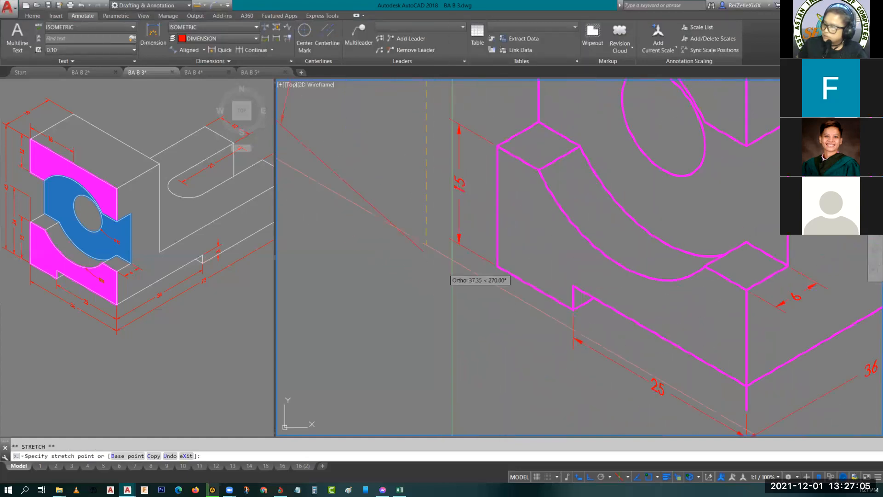
left_click(498, 265)
key("Escape")
- Move the overall height dimension's text to the middle of its dimension line
scroll(479, 242, "down", 5)
scroll(437, 197, "up", 5)
left_click(438, 144)
left_click(437, 150)
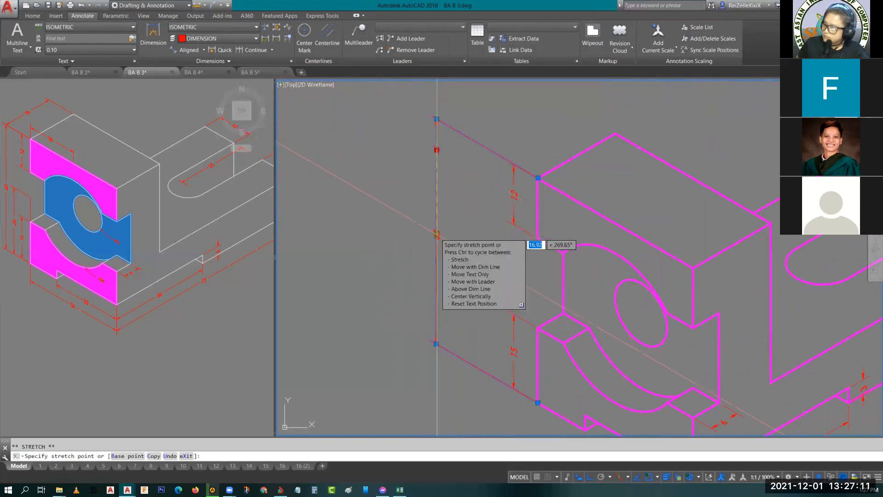
left_click(437, 234)
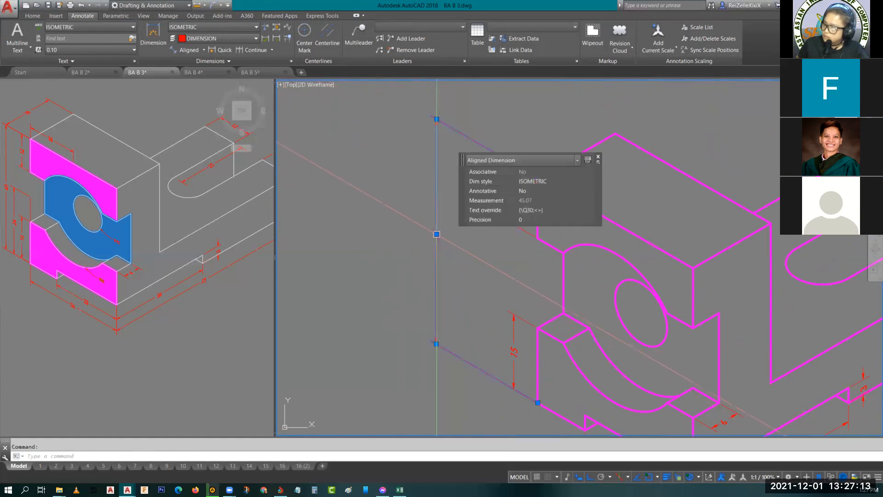
left_click(437, 234)
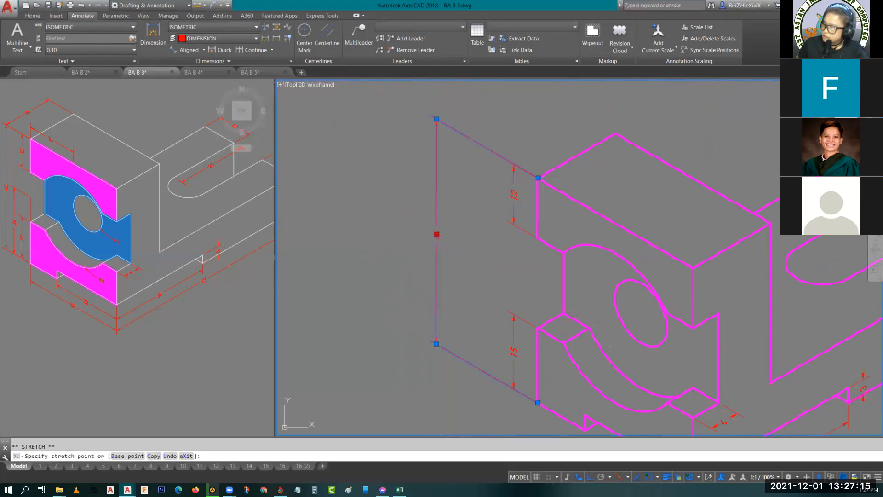
key("Escape")
- Move the lower front face's 15 height dimension line closer to the object's edge
scroll(469, 265, "up", 3)
middle_click_drag(474, 262, 496, 223)
left_click(481, 282)
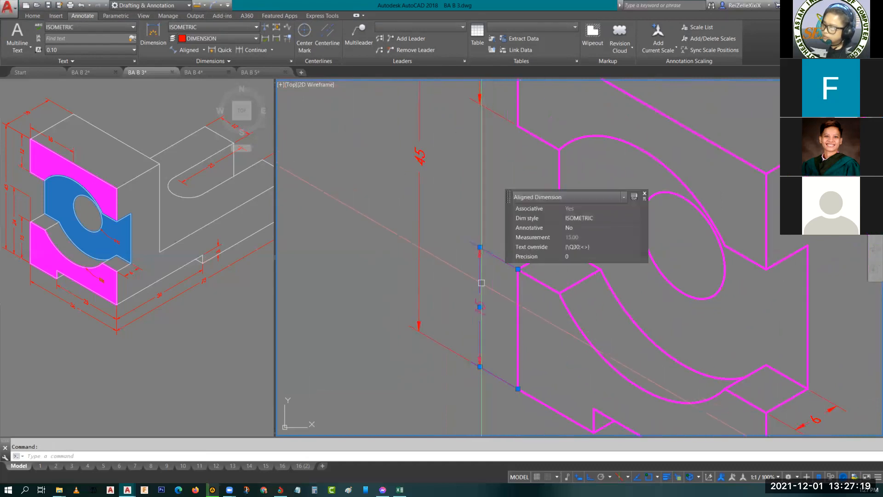
left_click(480, 307)
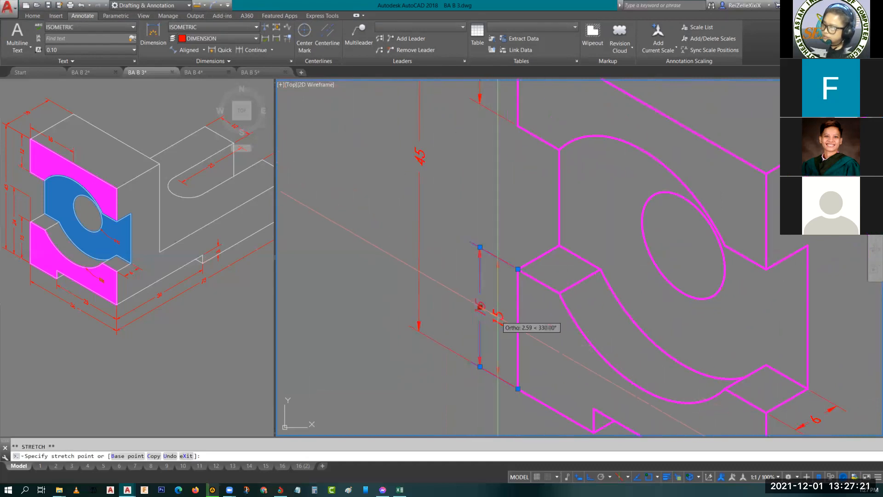
left_click(499, 276)
key("Escape")
- Move the upper front face's 12 height dimension line about 2 units closer to the object's edge
middle_click_drag(505, 209, 501, 286)
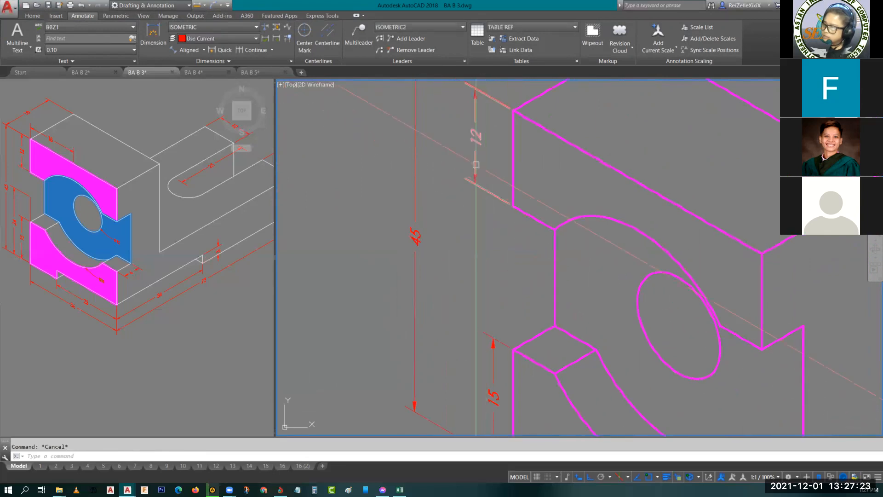
left_click(477, 142)
left_click(475, 136)
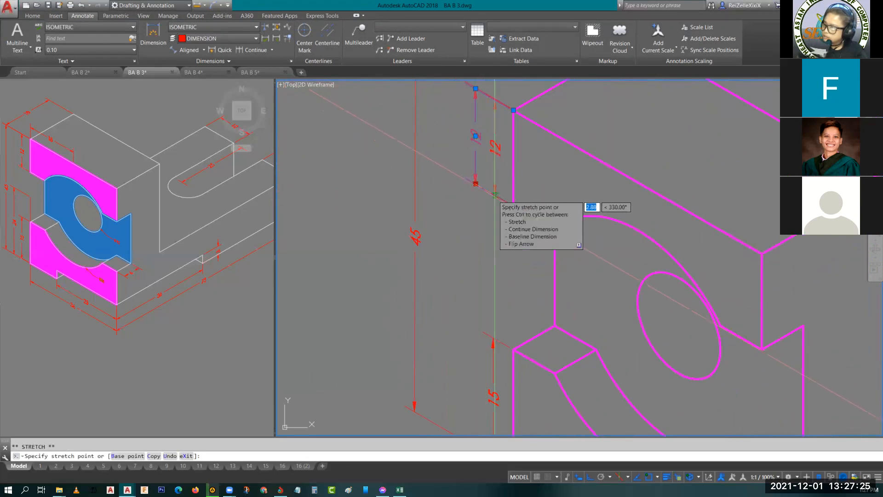
left_click(495, 147)
key("Escape")
- Copy the 15 height dimension outward from the face's bottom corner, placing it beyond the original dimension line
middle_click_drag(492, 276, 472, 213)
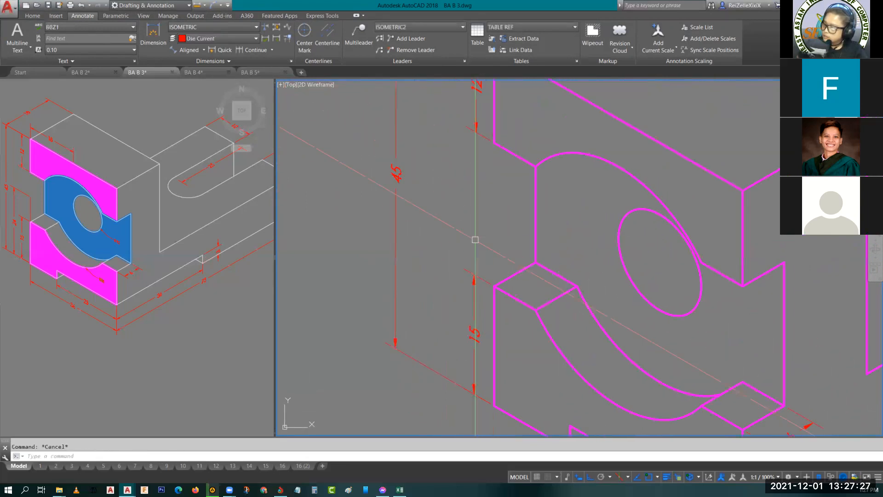
left_click(477, 278)
type("co")
key("Return")
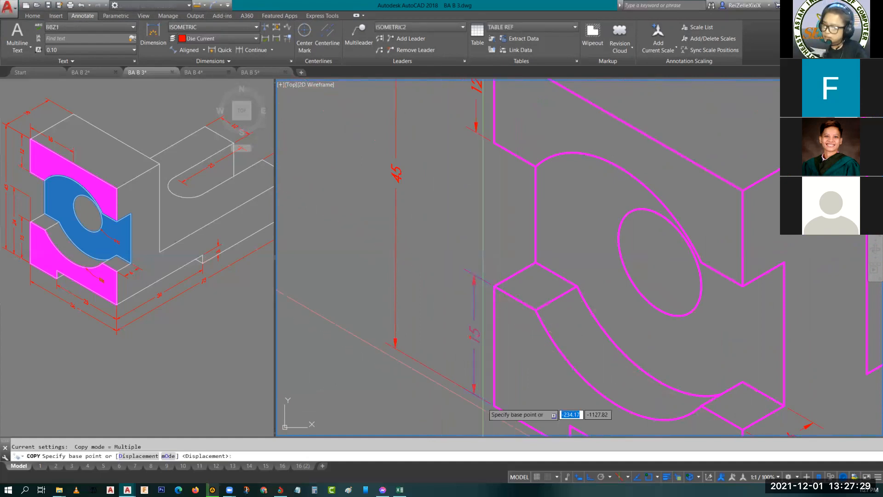
left_click(495, 406)
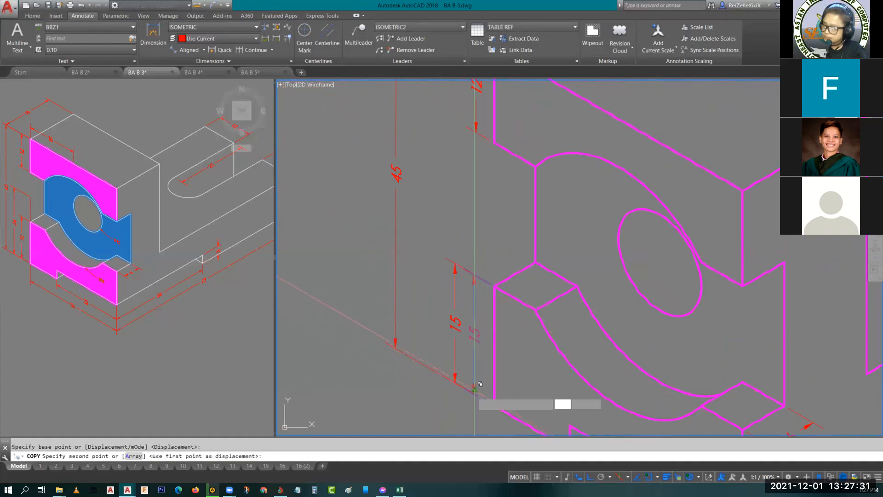
left_click(474, 394)
key("Escape")
key("Escape")
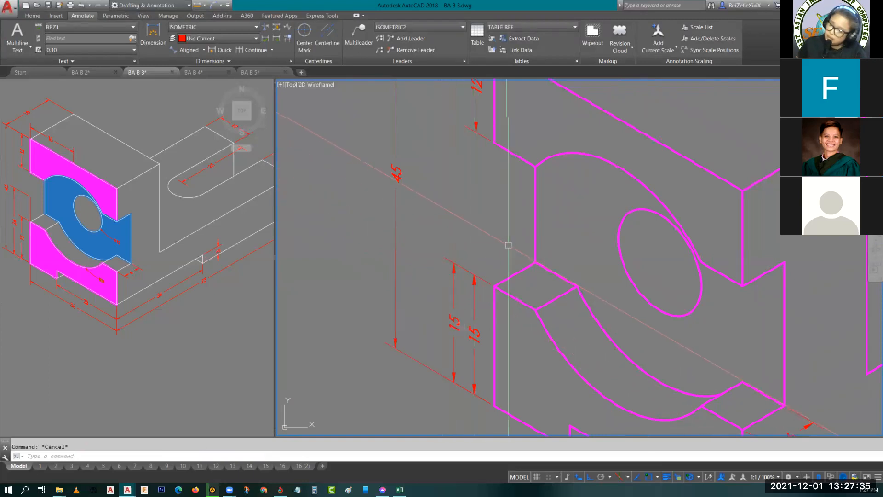
- Draw a guide line from the large front arc's centre outward along the isometric direction, past the front face's outer edge
left_click(564, 151)
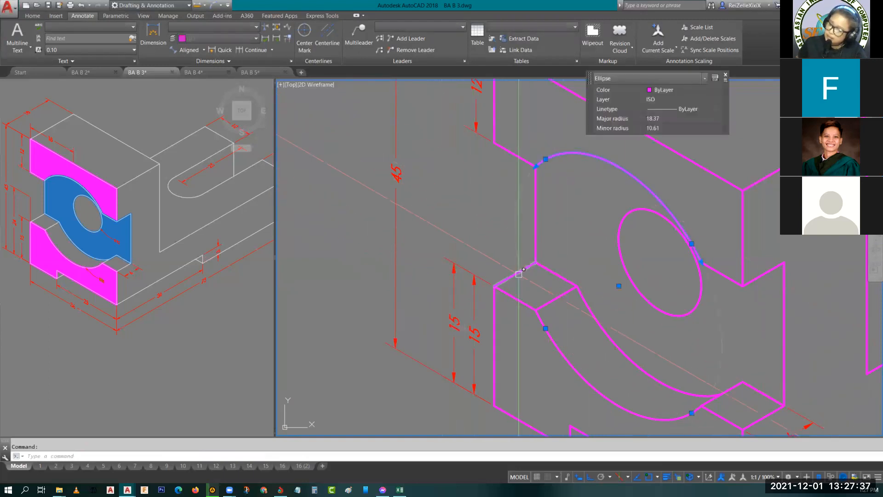
key("Escape")
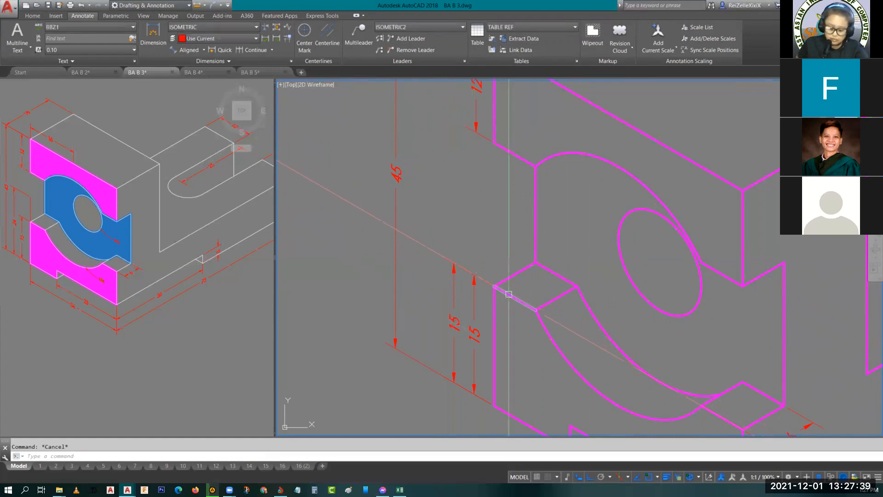
type("l")
key("Return")
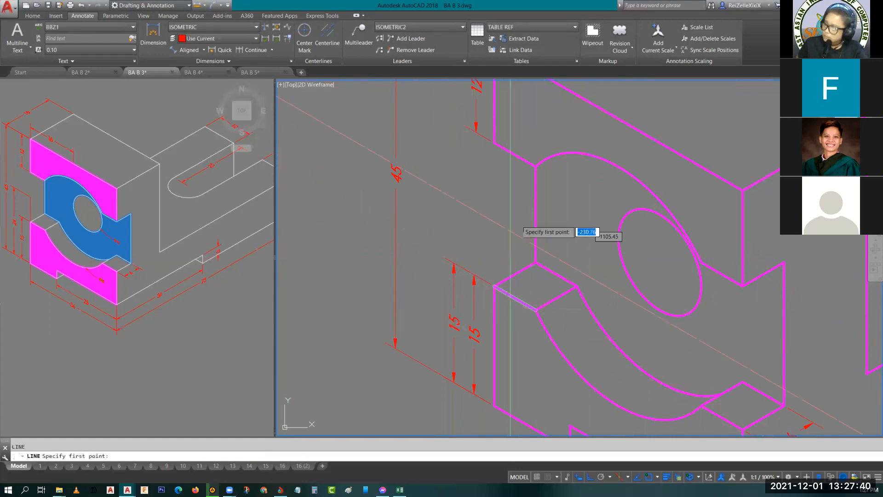
left_click(619, 286)
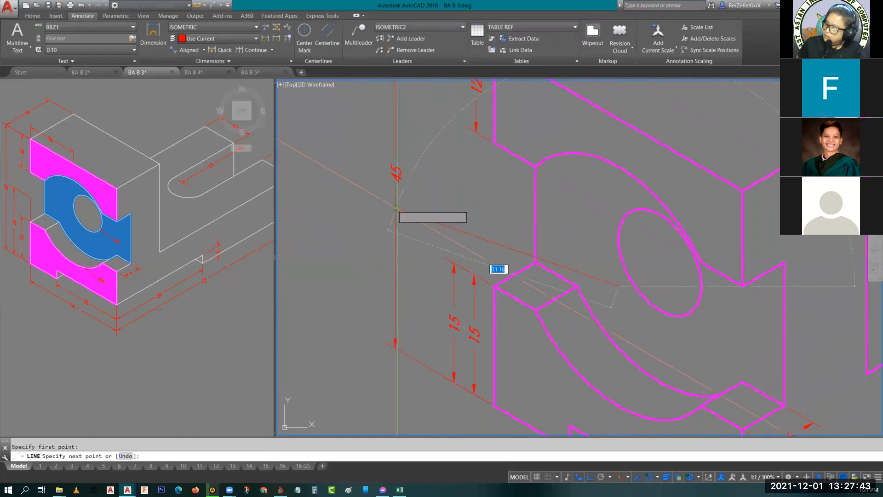
key("Escape")
- Draw a vertical guide line from the lower front face's outer top corner up across the isometric guide line
type("l")
key("Return")
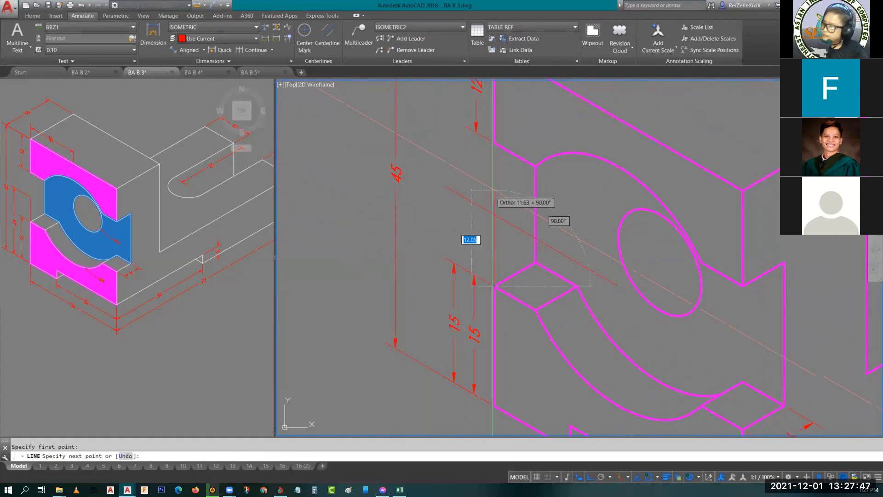
key("Escape")
- Stretch the copied 15 height dimension's upper origin to the intersection of the two guide lines
left_click(458, 259)
left_click(449, 260)
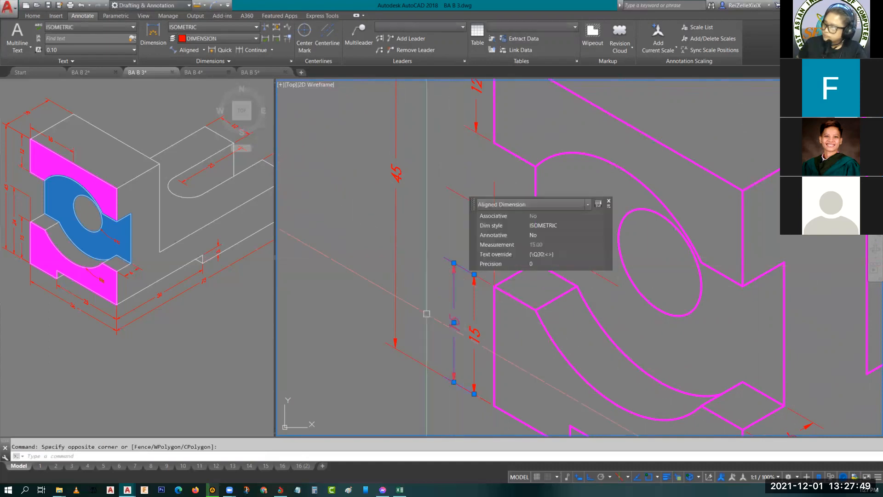
middle_click_drag(428, 247, 329, 244)
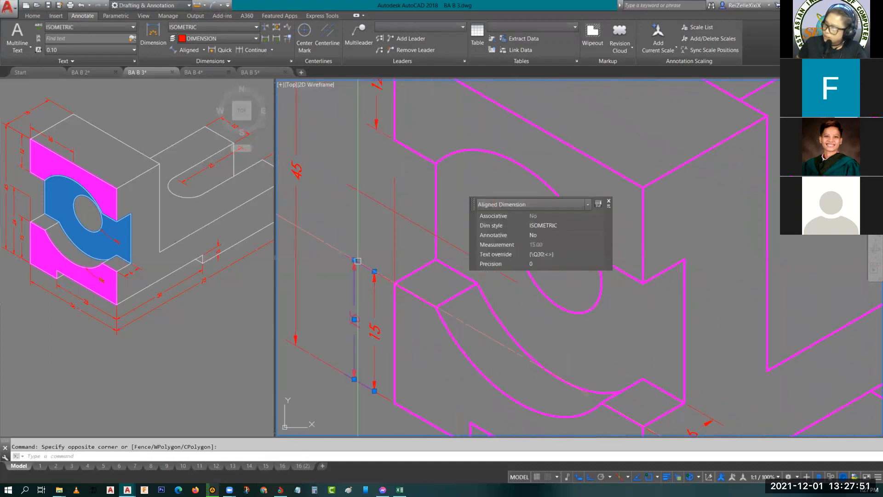
left_click(375, 272)
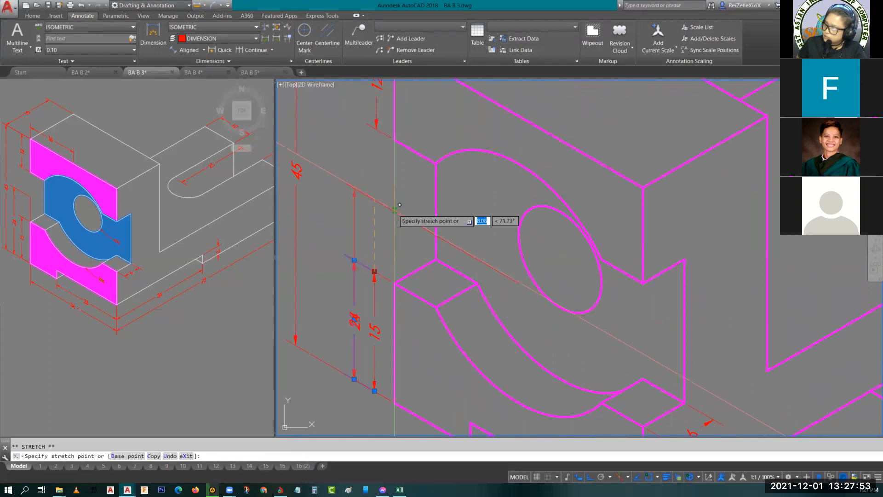
type("int")
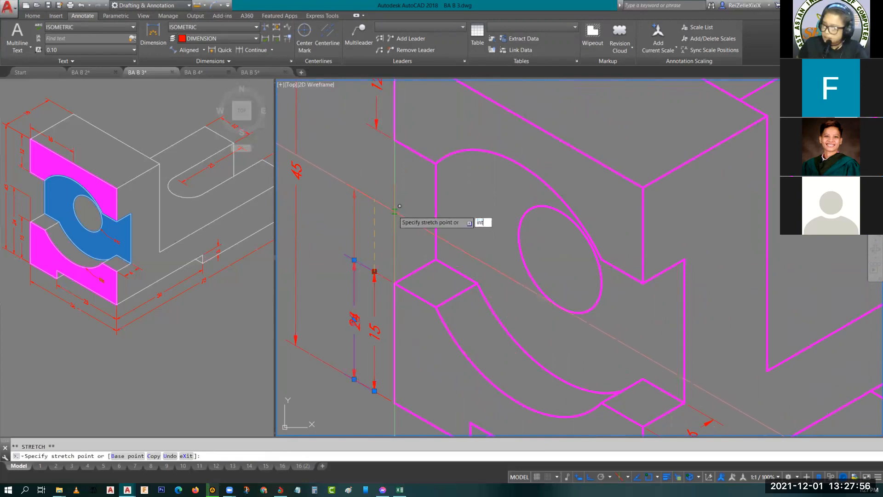
key("Return")
left_click(394, 212)
key("Escape")
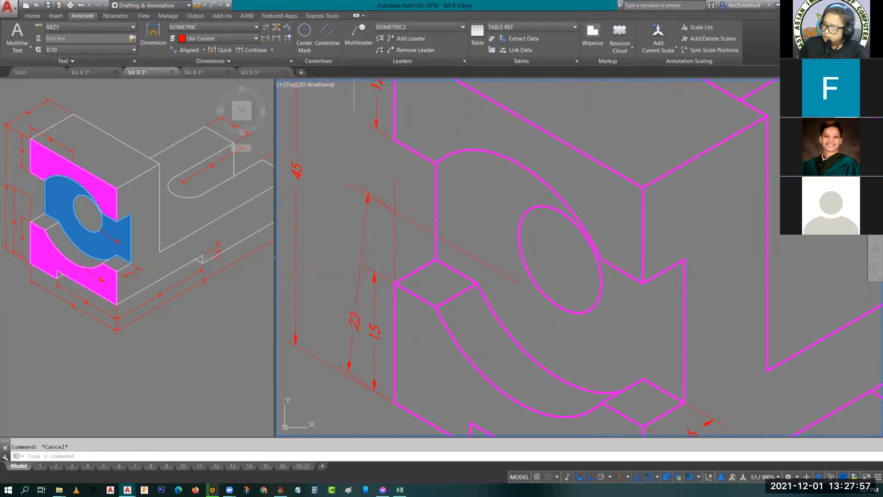
- Snap that dimension's lower origin to the face's bottom outer corner and move its text higher along the dimension line
left_click(349, 355)
left_click(374, 391)
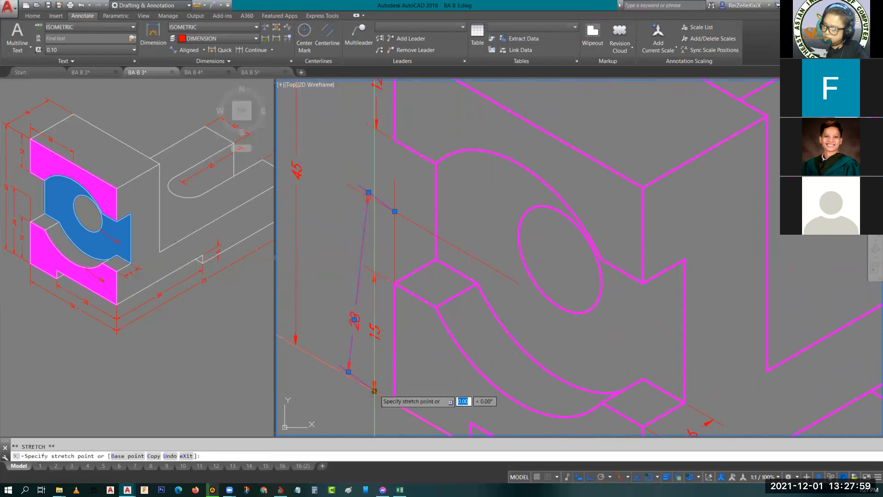
left_click(395, 403)
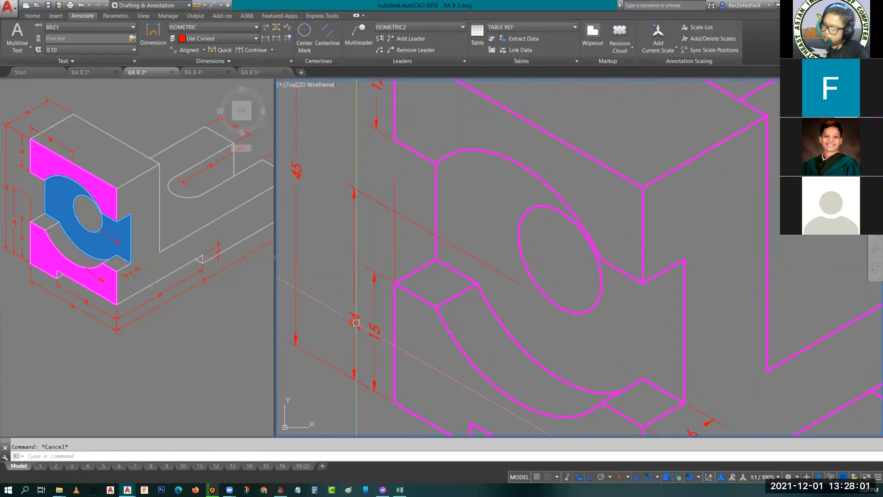
left_click(354, 319)
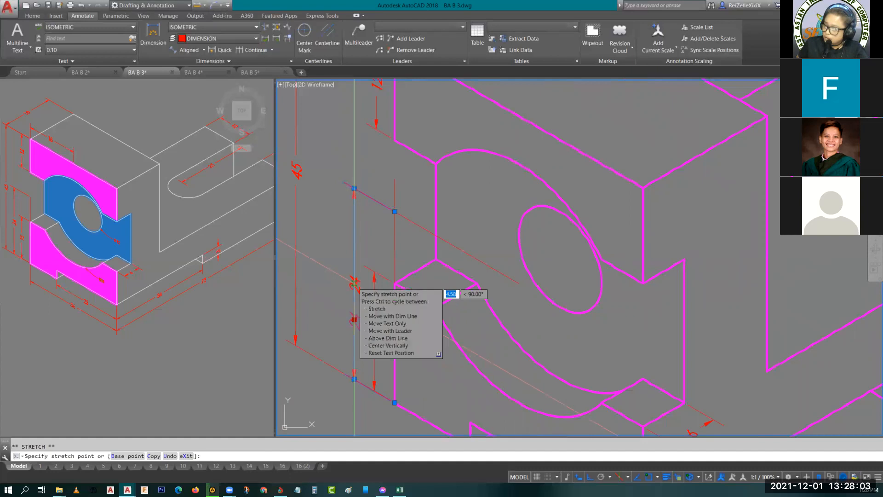
left_click(355, 283)
key("Escape")
- Erase the isometric and vertical guide lines used for the 24 height dimension
middle_click_drag(382, 281, 344, 264)
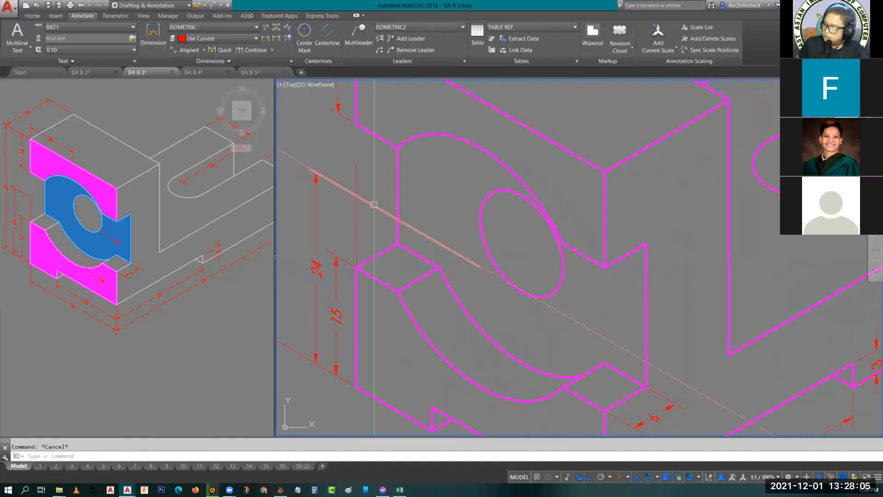
left_click(375, 204)
left_click(358, 179)
key("Delete")
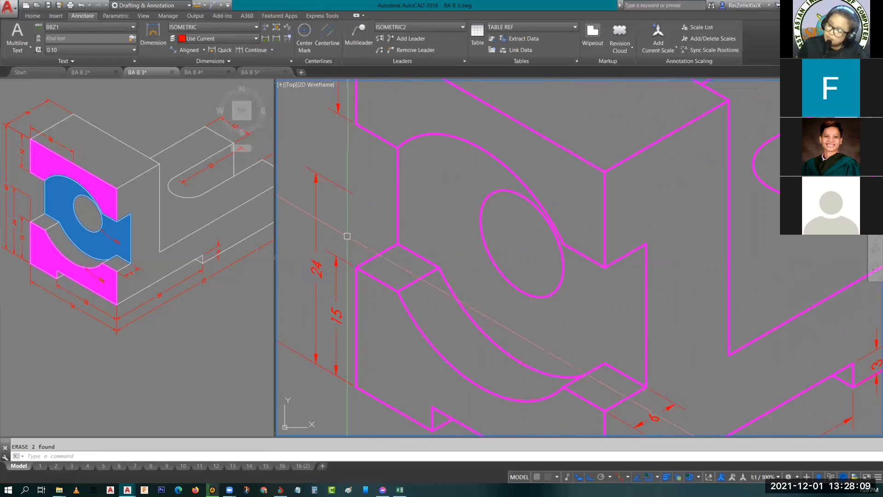
- Draw a vertical line from the lower front face's outer top corner up to the 24 dimension's upper extension line
type("l")
key("Return")
left_click(357, 265)
key("Escape")
- Draw a vertical guide line about 33 units long from the large front arc's centre up past the upper front edge
scroll(373, 226, "down", 4)
middle_click_drag(373, 225, 417, 243)
scroll(425, 202, "up", 4)
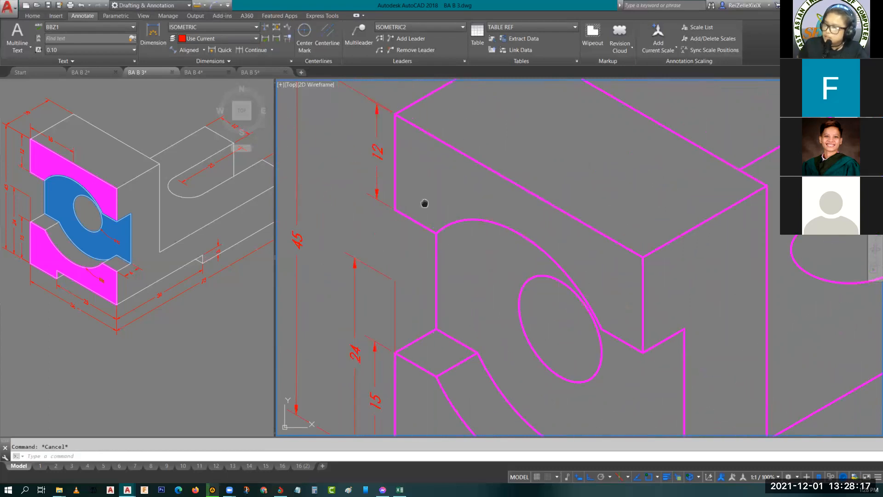
scroll(525, 231, "down", 4)
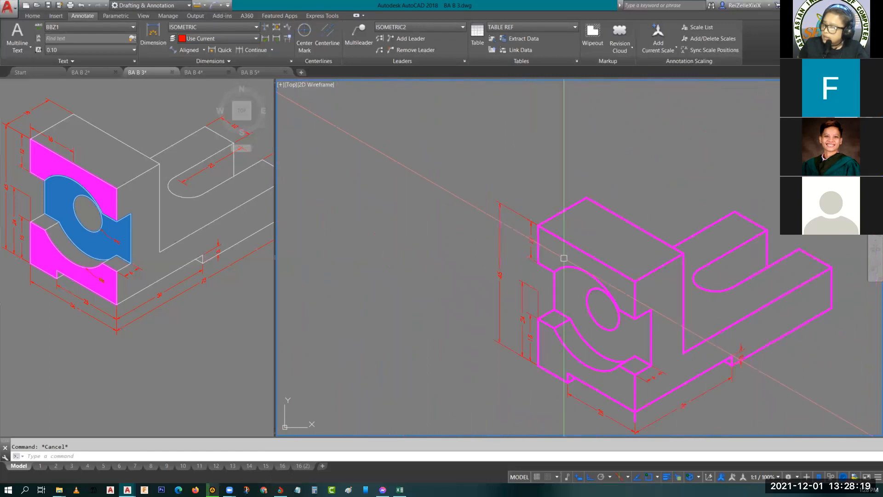
type("l")
key("Return")
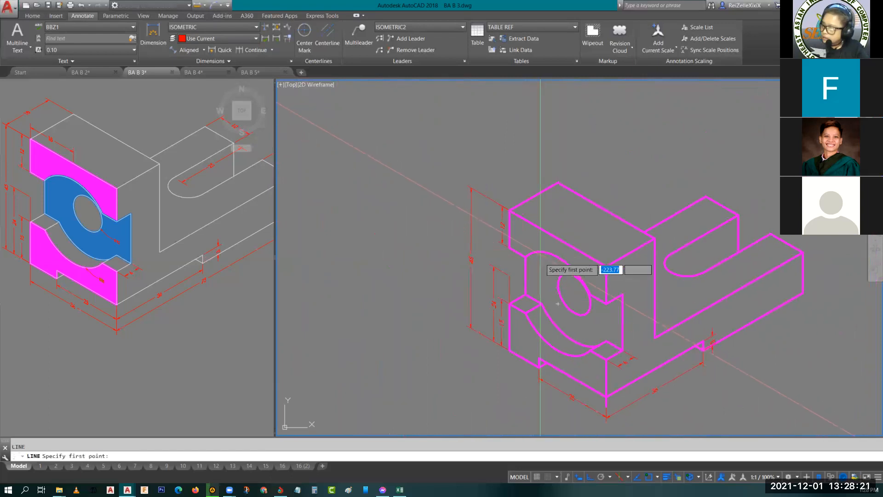
left_click(558, 304)
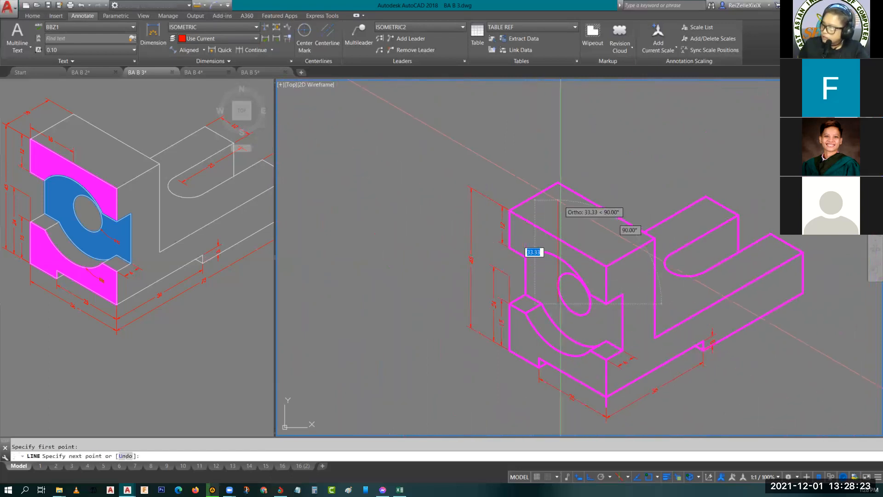
key("Escape")
- Copy the 25 dimension below the front base from its notch-side origin to the upper front face's outer top corner
middle_click_drag(579, 233, 599, 209)
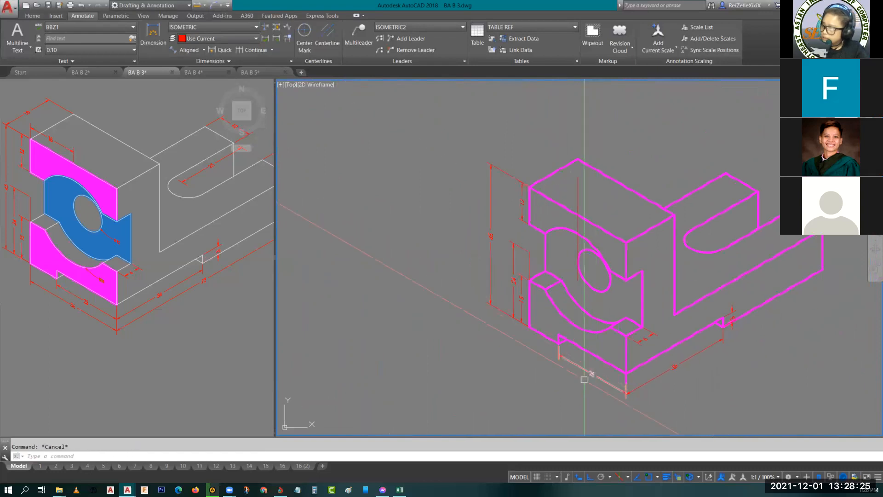
left_click(572, 365)
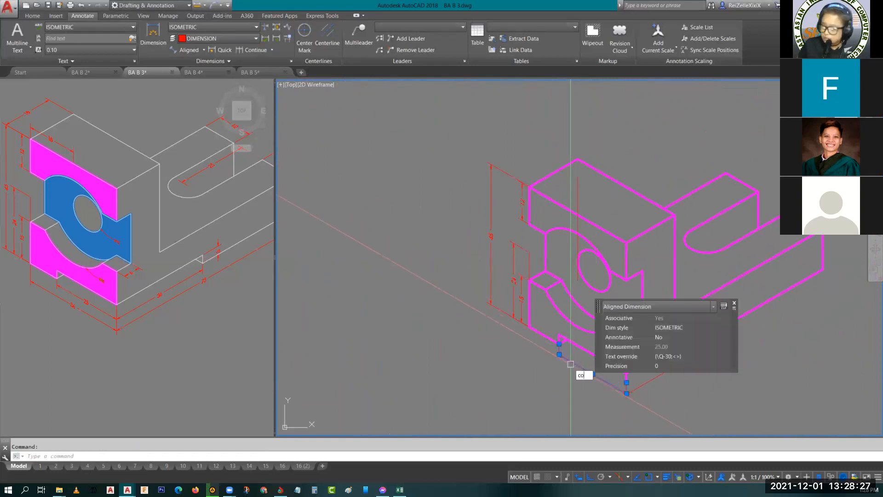
key("Return")
left_click(560, 344)
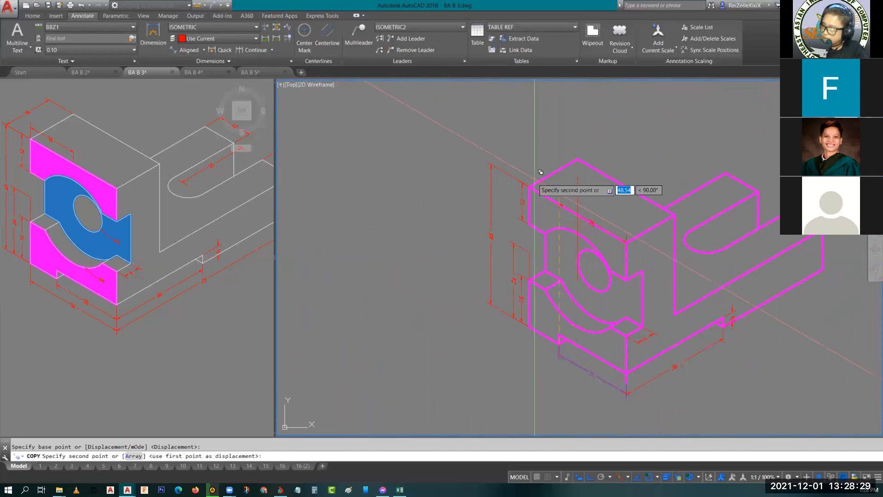
key("Escape")
- Stretch the copied 25 dimension's far origin to the intersection of the vertical guide line and the upper front edge
scroll(559, 241, "up", 6)
scroll(673, 203, "down", 2)
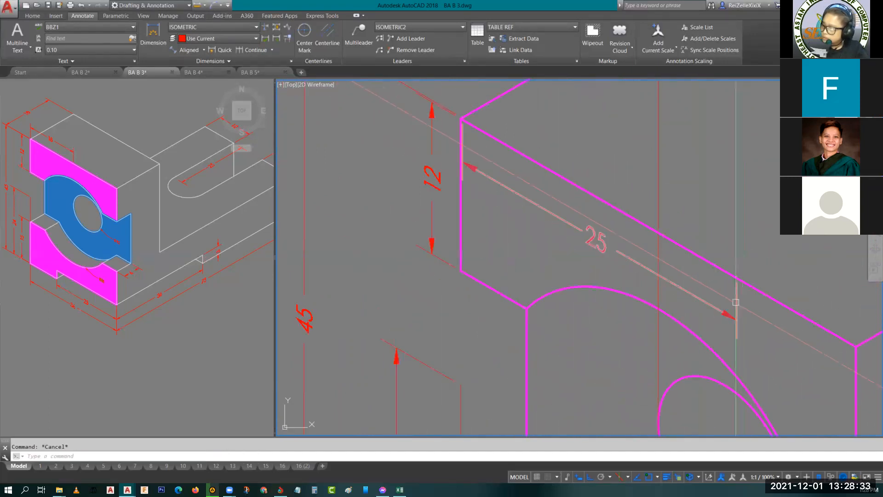
left_click(737, 299)
left_click(737, 276)
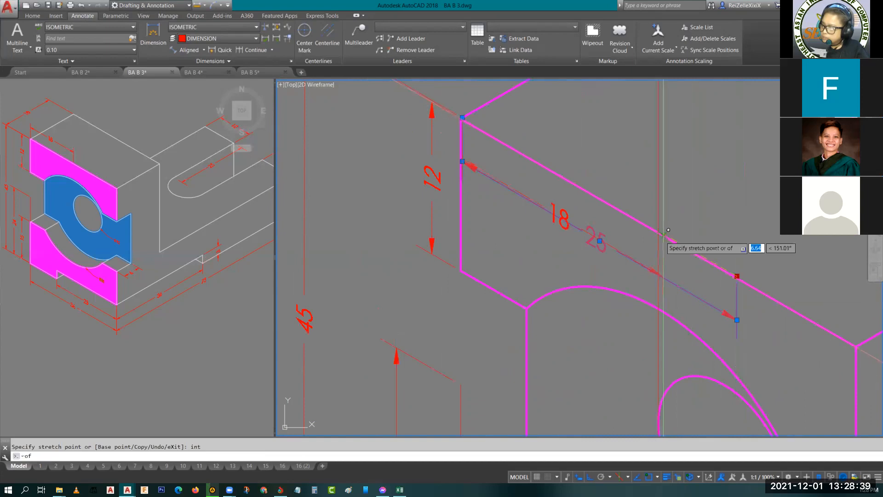
key("Return")
left_click(658, 232)
key("Escape")
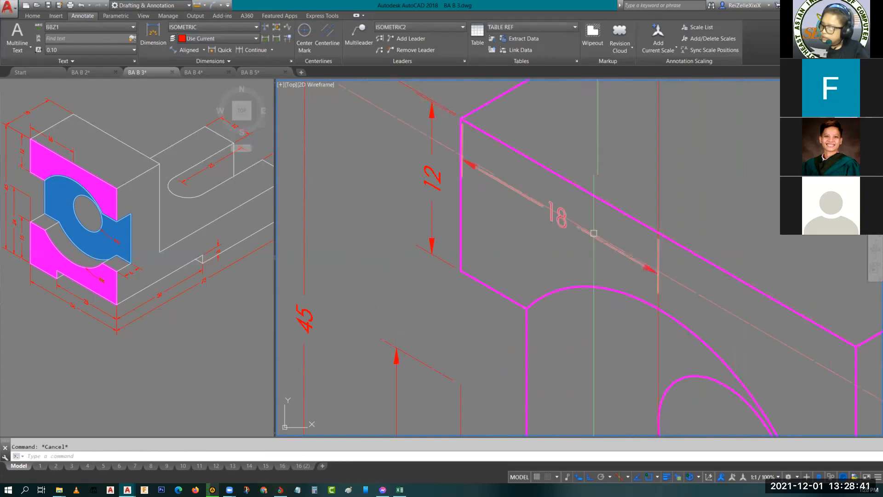
- Snap the 18 dimension's first origin exactly onto the upper front face's outer top corner
left_click(589, 230)
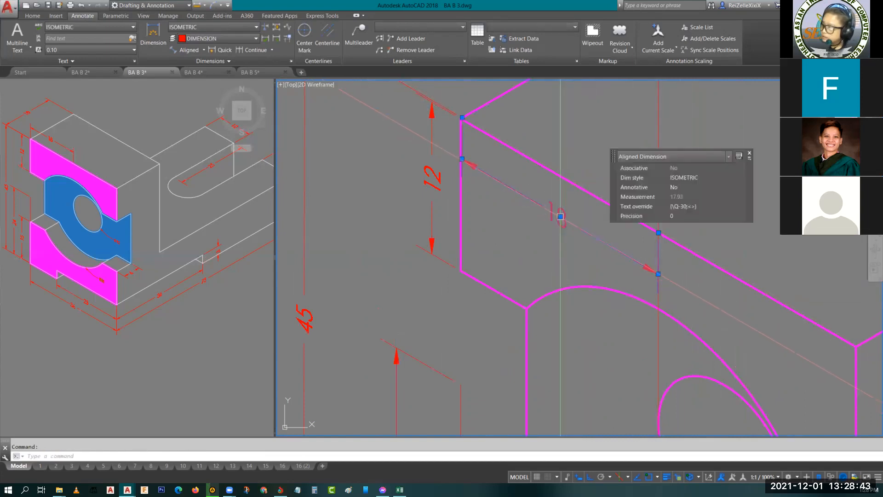
key("Escape")
scroll(635, 222, "up", 2)
middle_click_drag(511, 156, 558, 255)
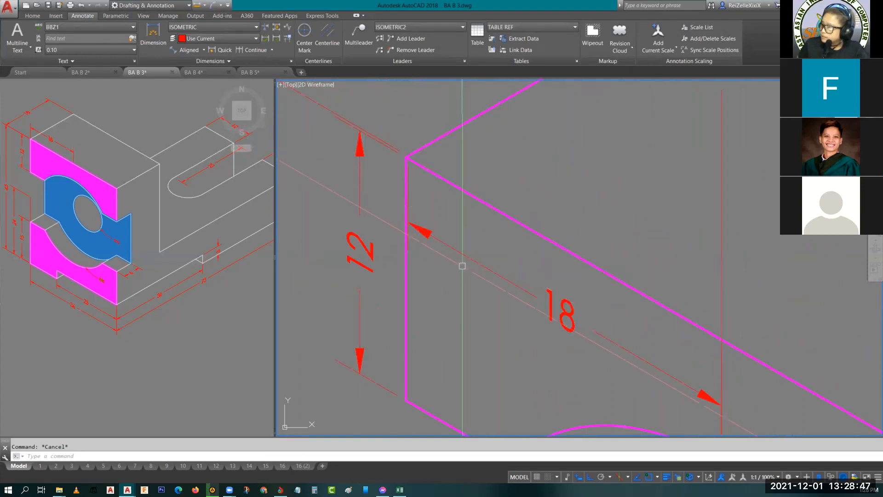
left_click(462, 266)
scroll(415, 153, "up", 8)
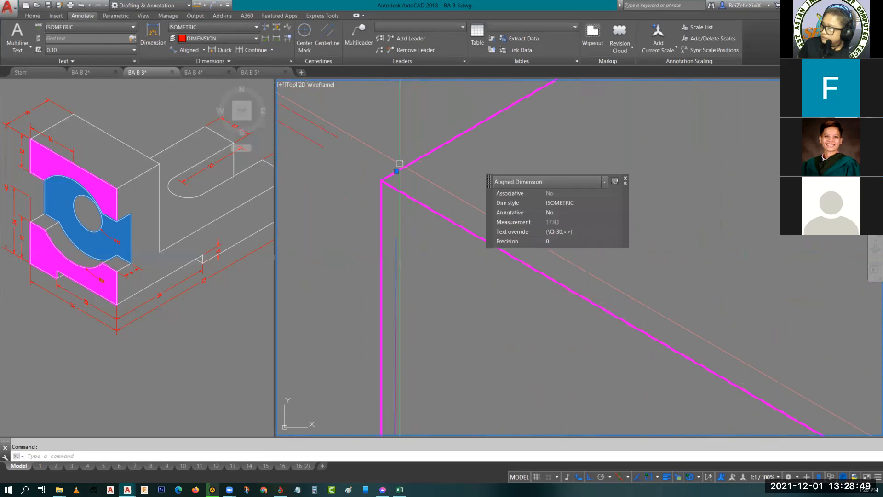
left_click(397, 171)
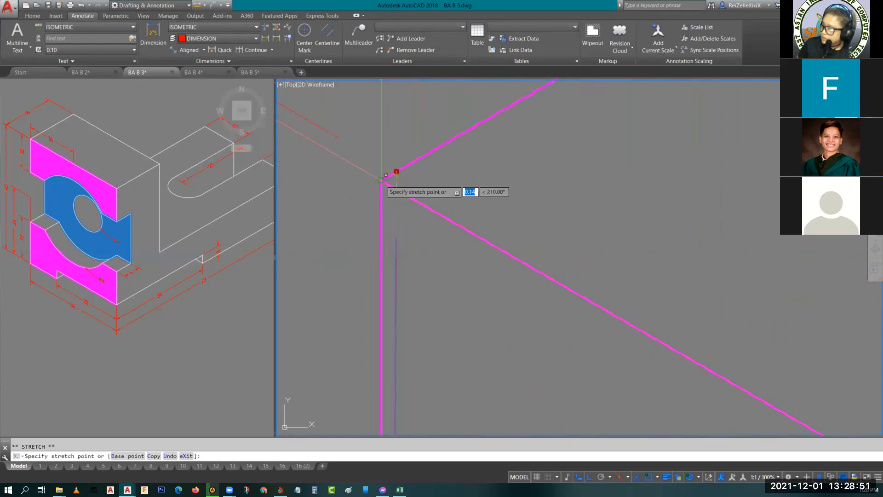
left_click(382, 181)
key("Escape")
scroll(495, 248, "down", 8)
scroll(539, 265, "up", 6)
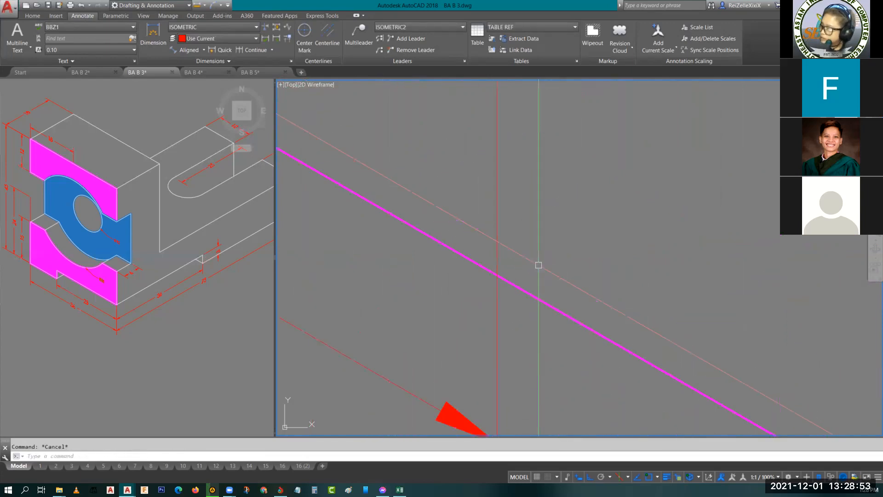
left_click(435, 381)
key("Escape")
- Snap the 45 height dimension's upper origin exactly onto the object's upper front corner
scroll(408, 343, "down", 5)
scroll(422, 288, "up", 4)
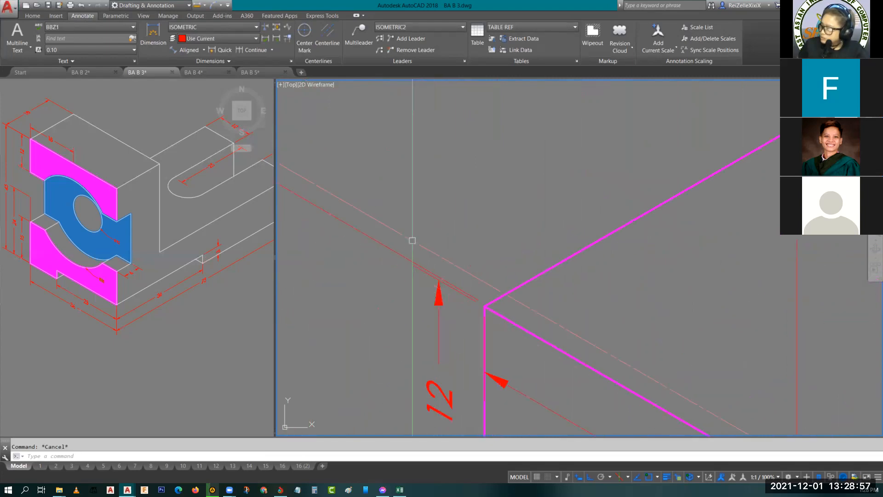
left_click(391, 243)
scroll(506, 319, "up", 4)
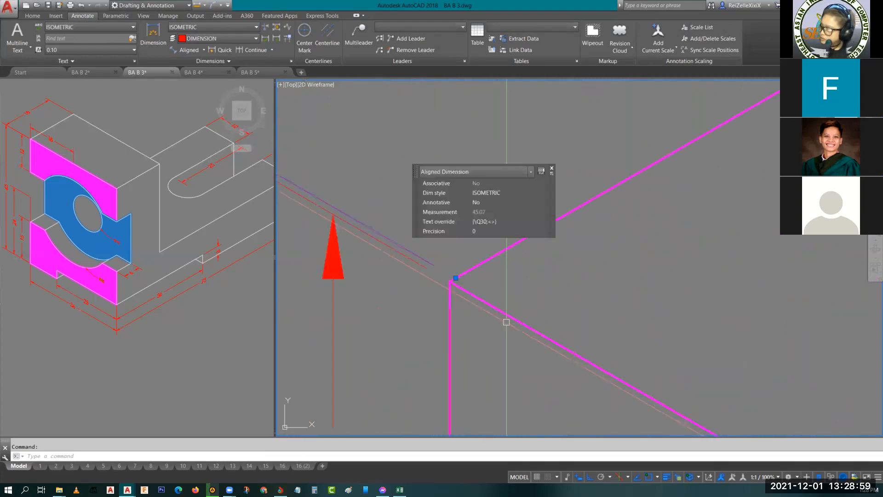
left_click(456, 278)
key("Escape")
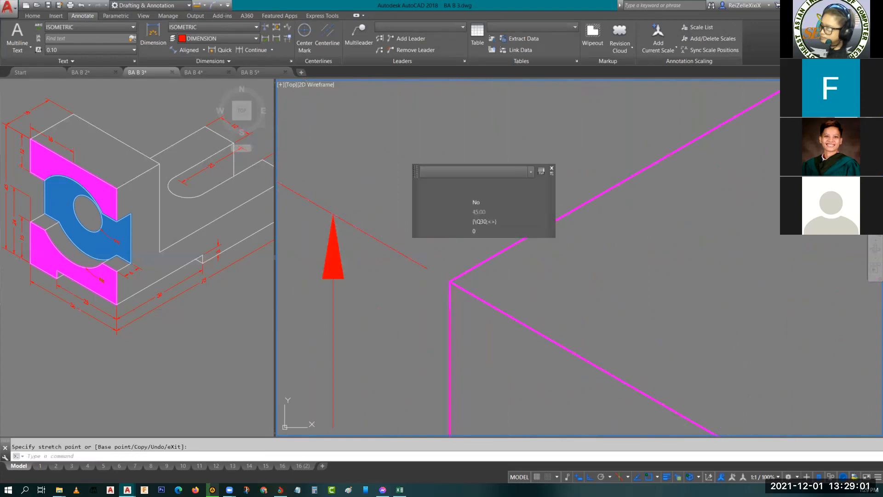
key("Escape")
- Check the origin points of the 45, 24 and 15 height dimensions against the object's corners
scroll(501, 281, "down", 3)
middle_click_drag(501, 280, 534, 134)
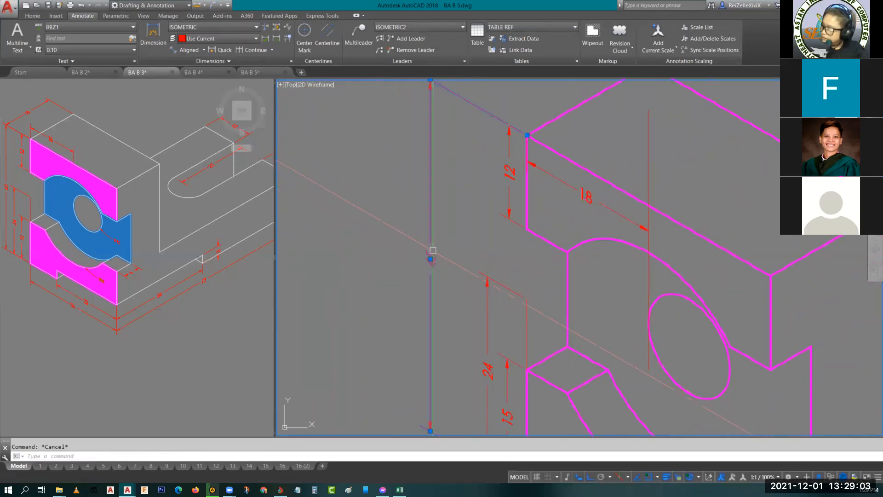
left_click(433, 252)
key("Escape")
left_click(485, 301)
left_click(487, 306)
key("Escape")
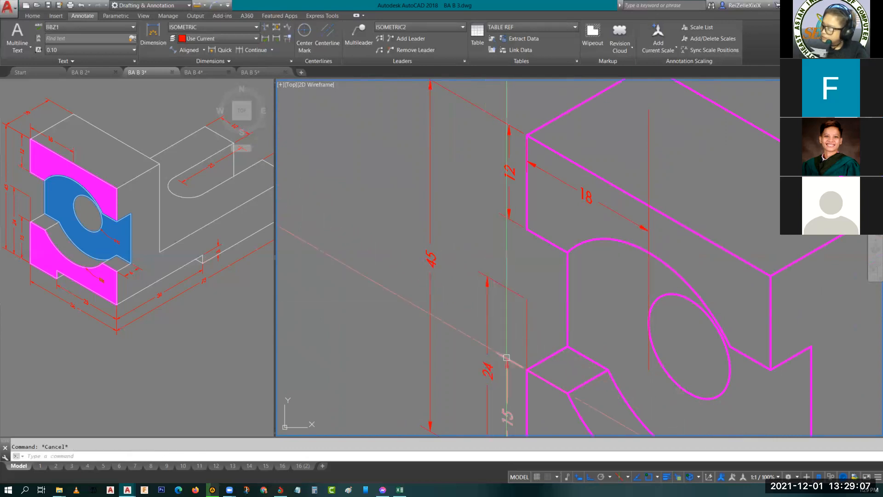
left_click(508, 360)
key("Escape")
- Move the 18 dimension line above the upper front edge, over the object's top face
scroll(508, 358, "down", 3)
scroll(444, 294, "up", 1)
left_click(444, 293)
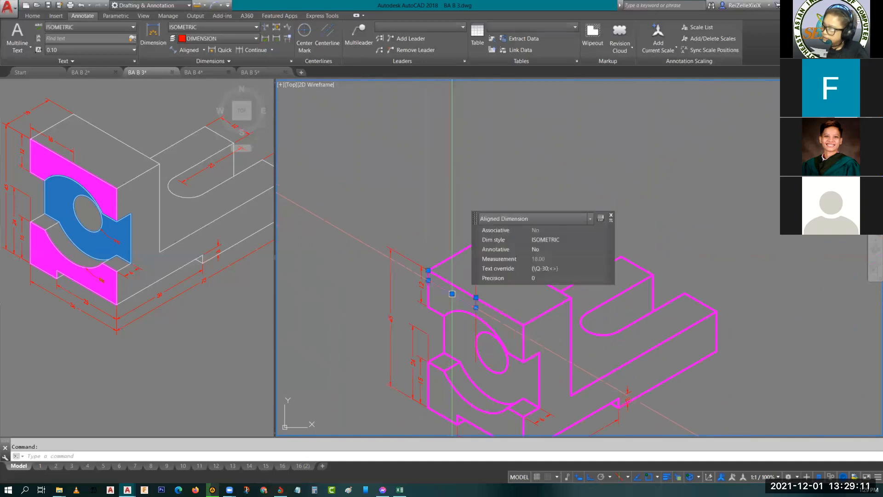
left_click(452, 294)
key("Escape")
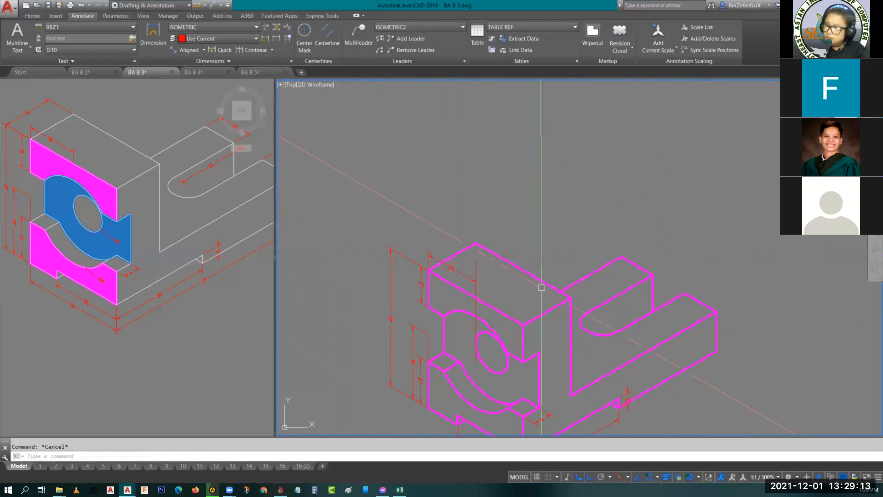
- Copy the lower ledge's 6 dimension to the outer front corner of the object's top face
middle_click_drag(500, 288, 513, 229)
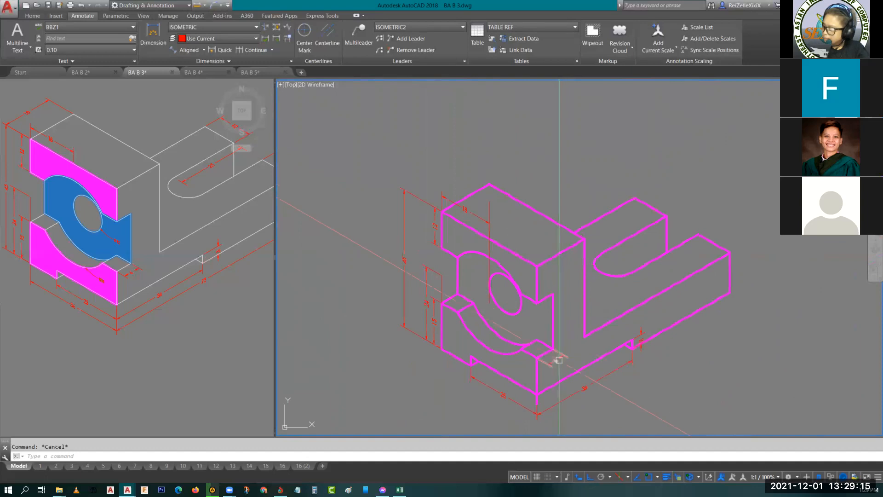
left_click(560, 360)
type("co")
key("space")
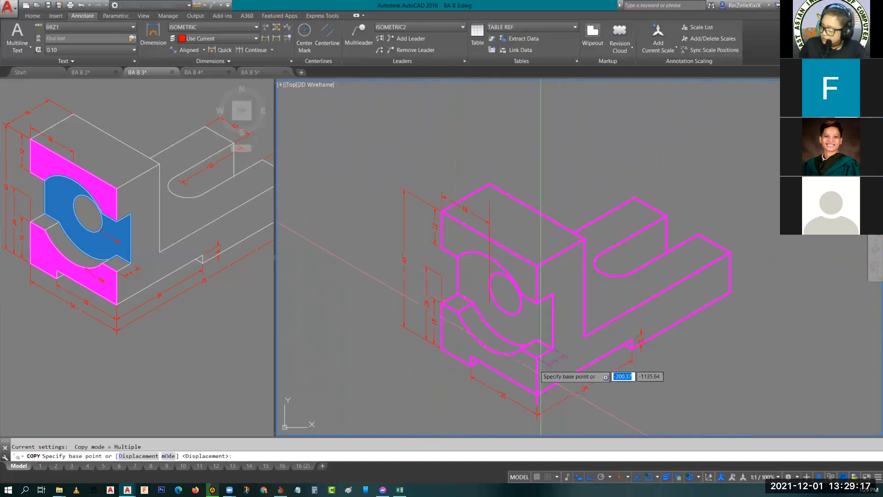
left_click(537, 357)
scroll(438, 204, "up", 6)
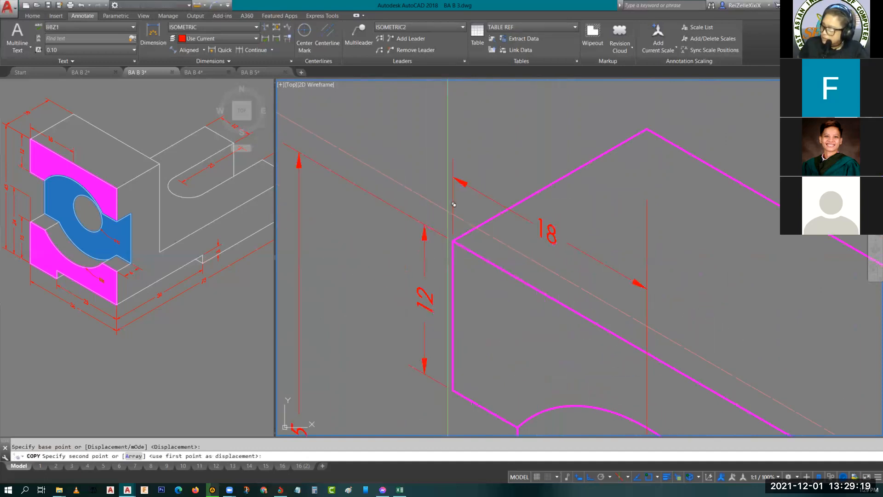
left_click(453, 240)
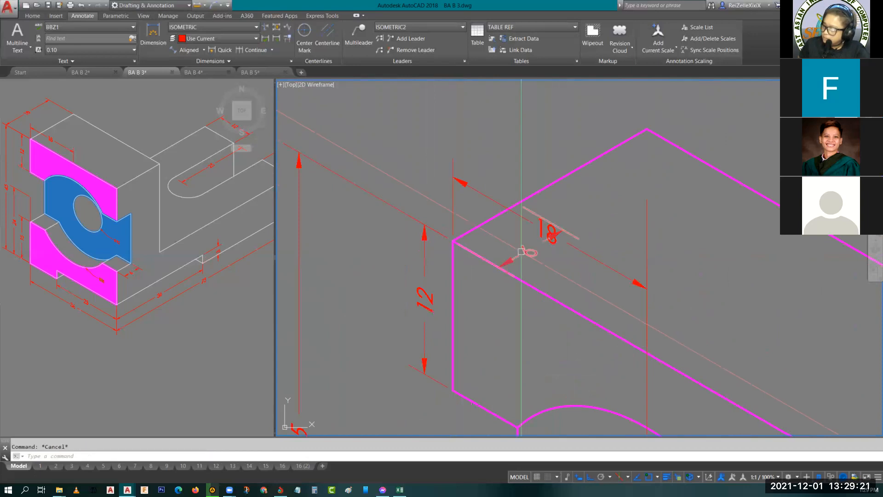
- Stretch the copied 6 dimension to the top face's rear corner and move its dimension line outside the top edge
left_click(541, 232)
middle_click_drag(508, 202, 440, 208)
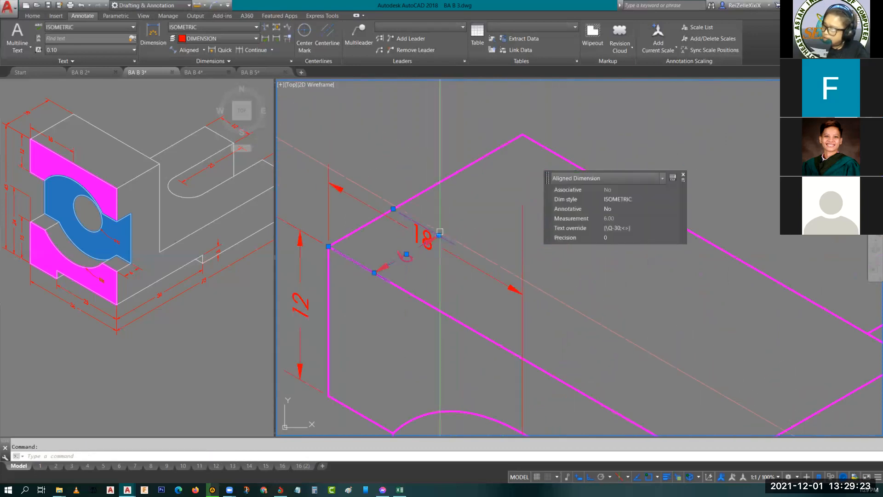
left_click(394, 208)
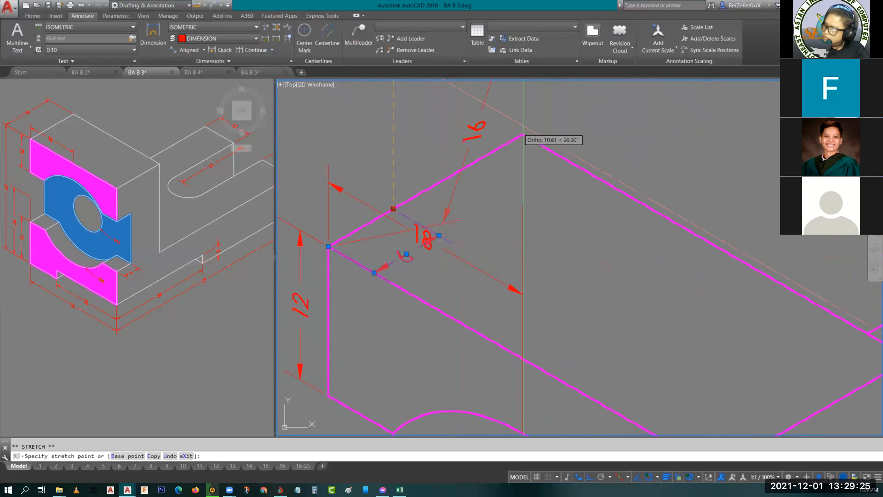
left_click(524, 133)
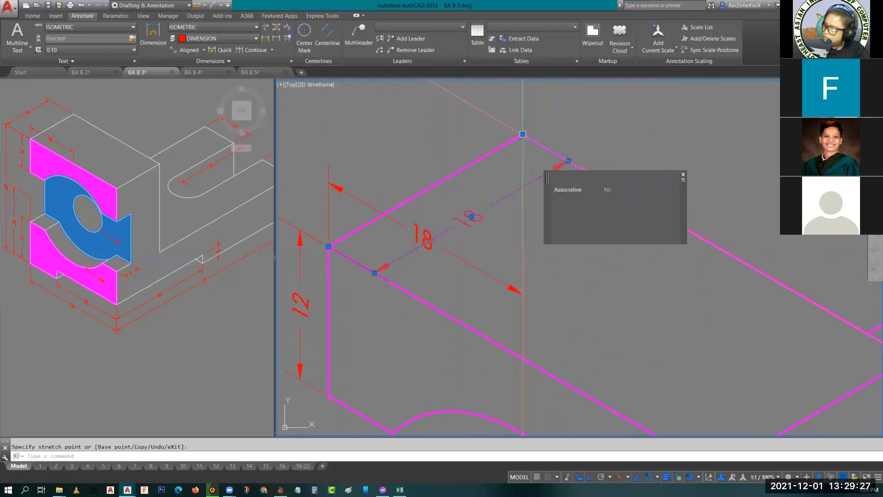
left_click(471, 217)
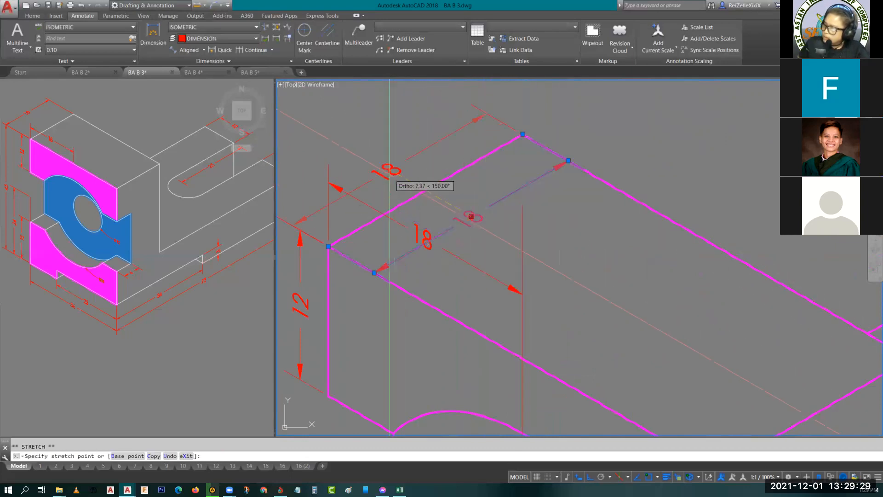
key("Escape")
scroll(337, 132, "down", 5)
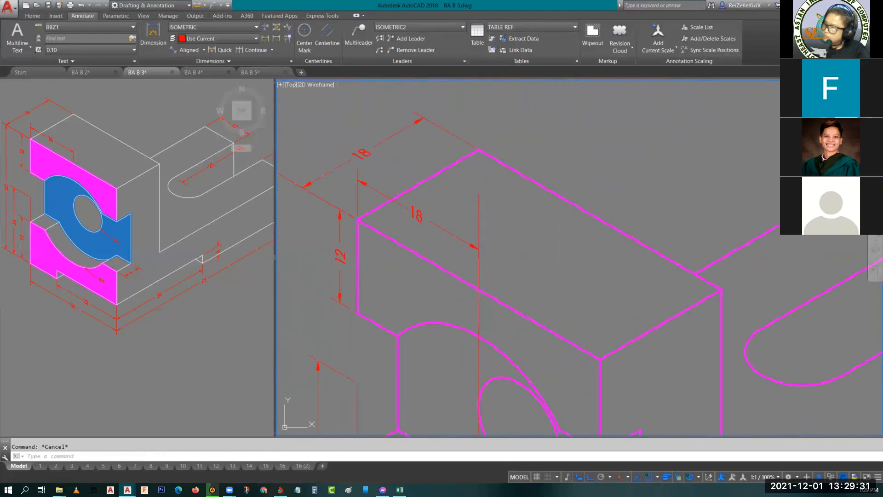
- Move the 45 height dimension line inward to align with the outer arrow tip of the top face's depth dimension
left_click(402, 184)
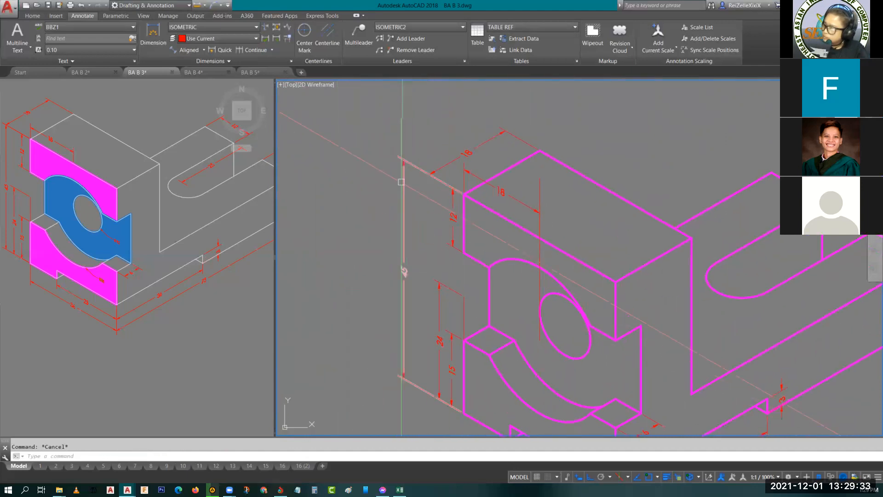
left_click(404, 160)
scroll(442, 187, "up", 5)
right_click(405, 144)
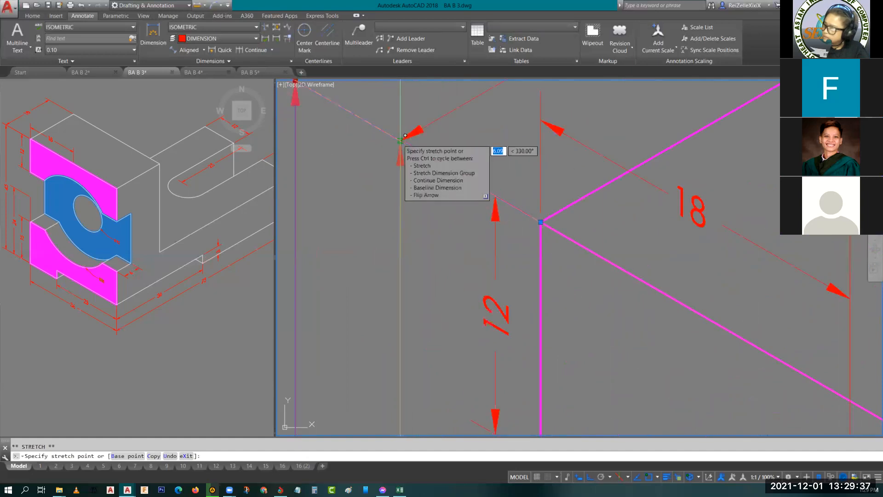
key("Escape")
scroll(573, 269, "down", 3)
scroll(572, 268, "down", 3)
scroll(545, 222, "up", 5)
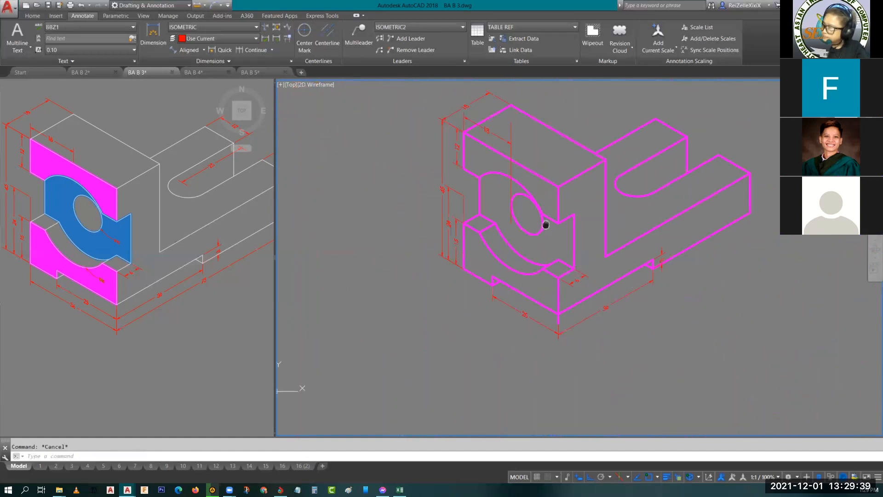
- Copy the 25 dimension to the front face's outer bottom corner and lower the copy's dimension line below the original
left_click(537, 300)
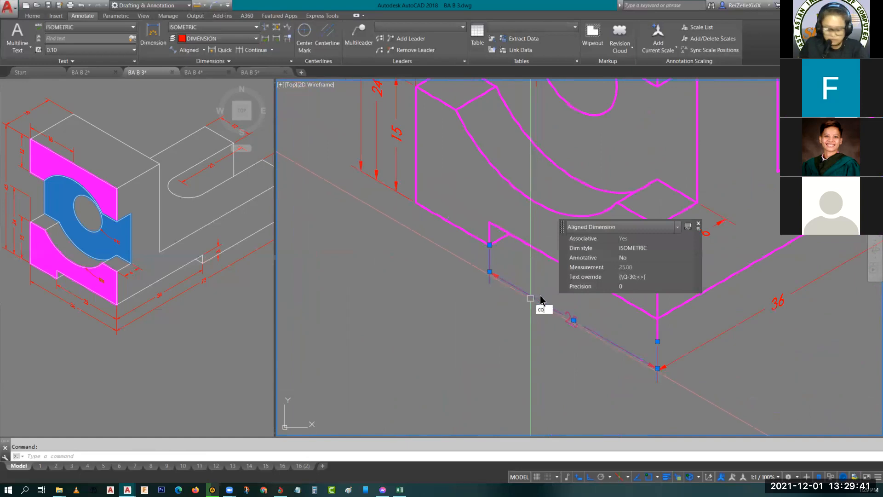
key("Return")
left_click(489, 245)
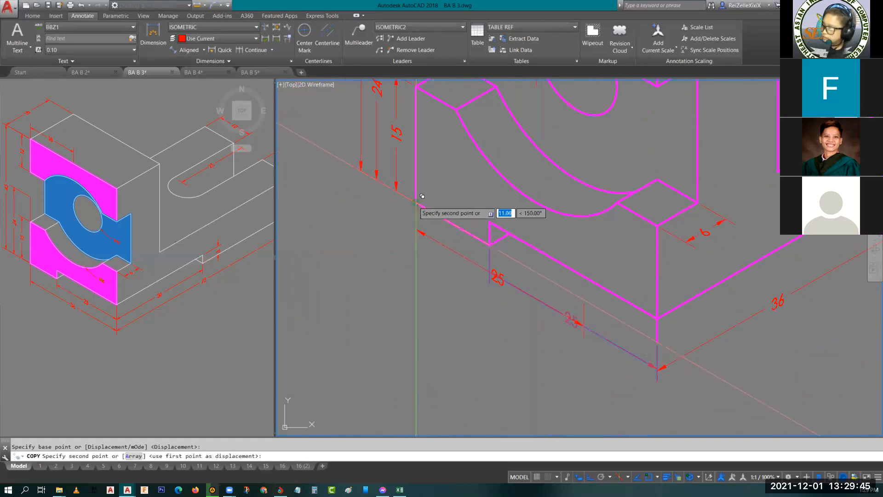
key("Escape")
left_click(491, 275)
left_click(500, 278)
left_click(500, 305)
key("Escape")
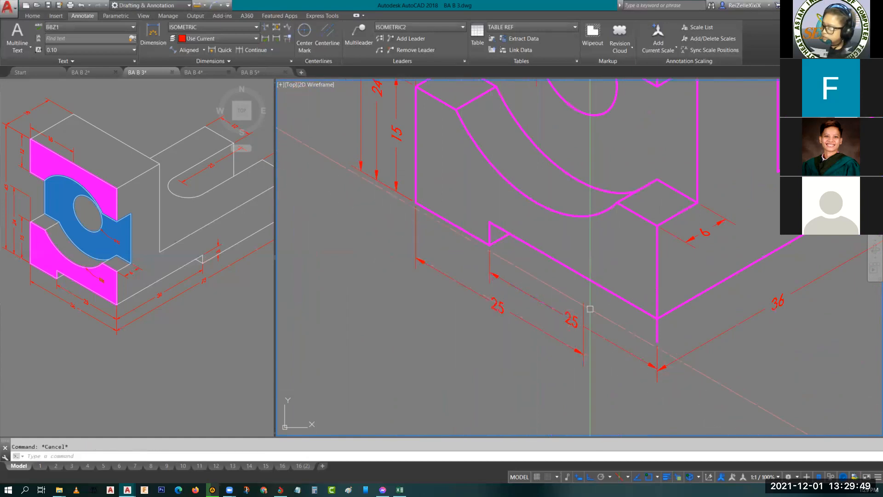
- Stretch the copied 25 dimension's free origin to the original's endpoint below the front bottom corner, spanning the full front width
left_click(586, 300)
left_click(584, 299)
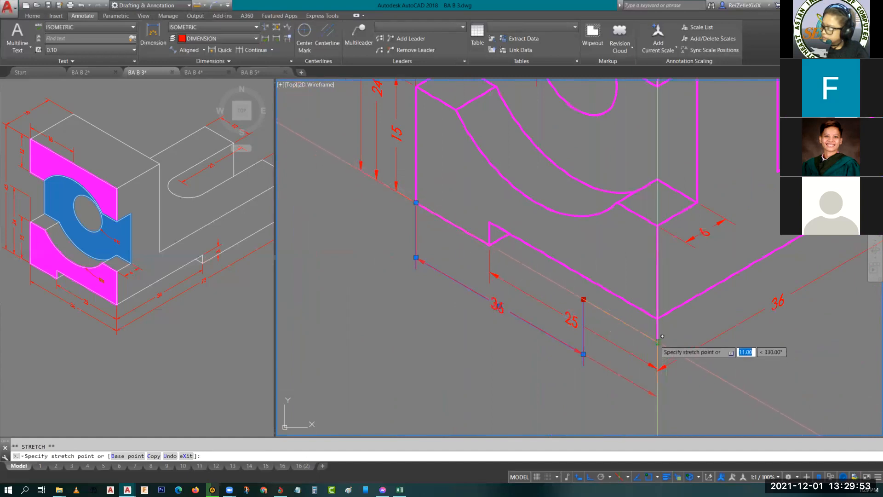
left_click(659, 341)
key("Escape")
left_click(530, 321)
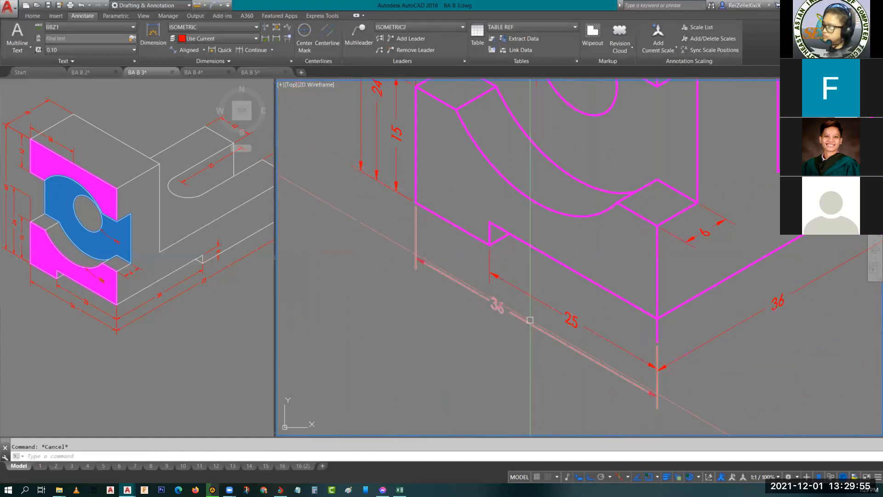
key("Escape")
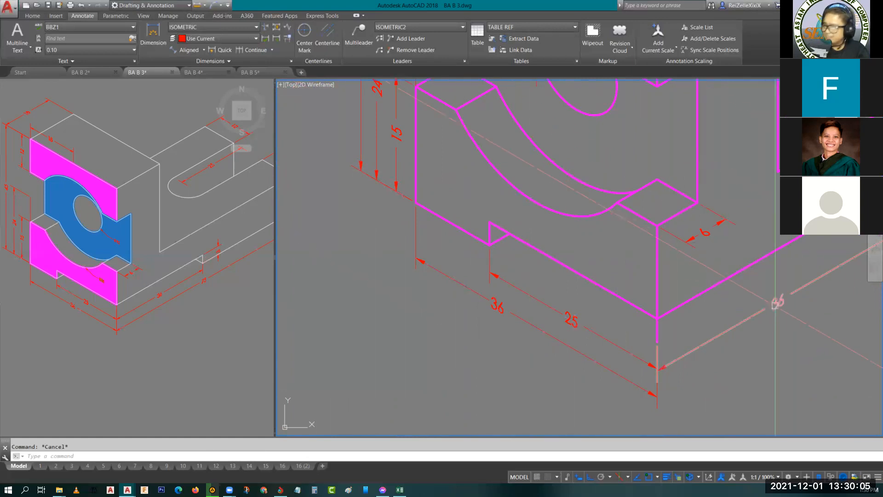
- Copy the side's 36 dimension from the bottom notch to the far bottom corner of the slotted arm
left_click(746, 298)
scroll(746, 298, "down", 2)
middle_click_drag(783, 314, 538, 324)
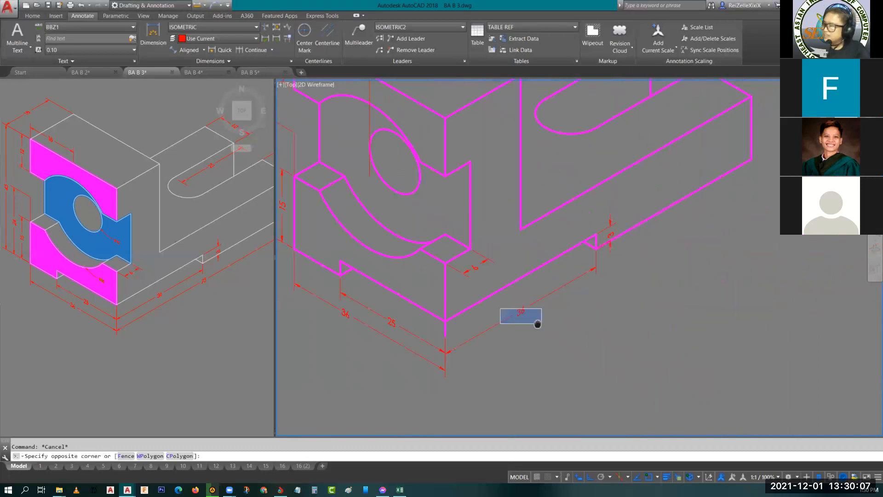
key("Escape")
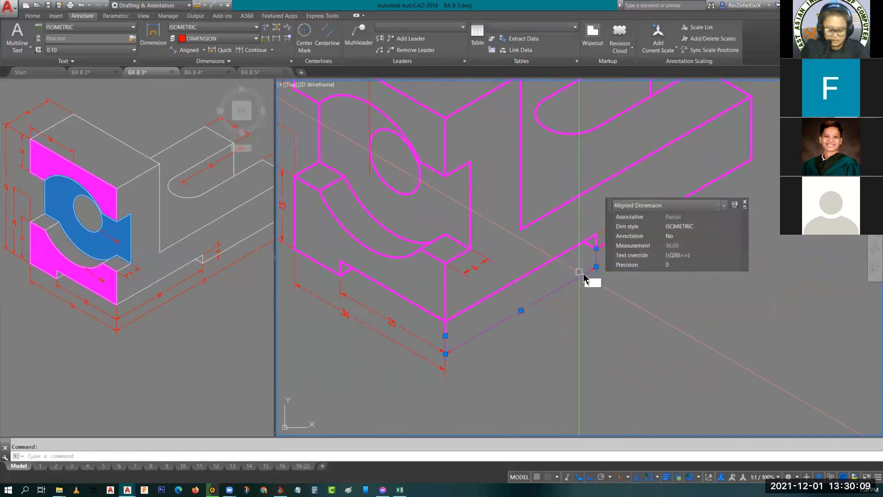
type("co")
key("space")
left_click(596, 249)
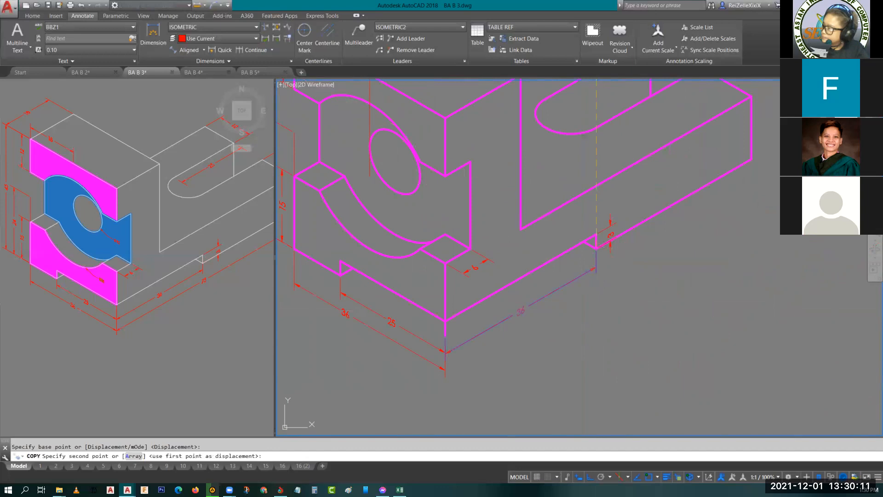
left_click(752, 160)
key("Escape")
key("Escape")
- Lower the copied side dimension line to the level of the outer overall dimension
left_click(656, 230)
middle_click_drag(664, 231, 624, 255)
left_click(626, 249)
left_click(626, 267)
key("Escape")
- Stretch the copied side dimension's near origin to the point below the front bottom corner and move its text to mid-line
left_click(551, 282)
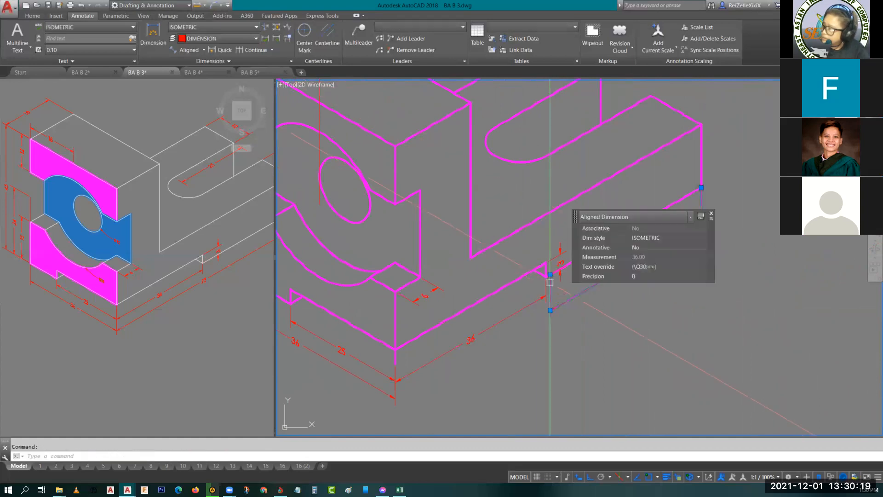
left_click(550, 275)
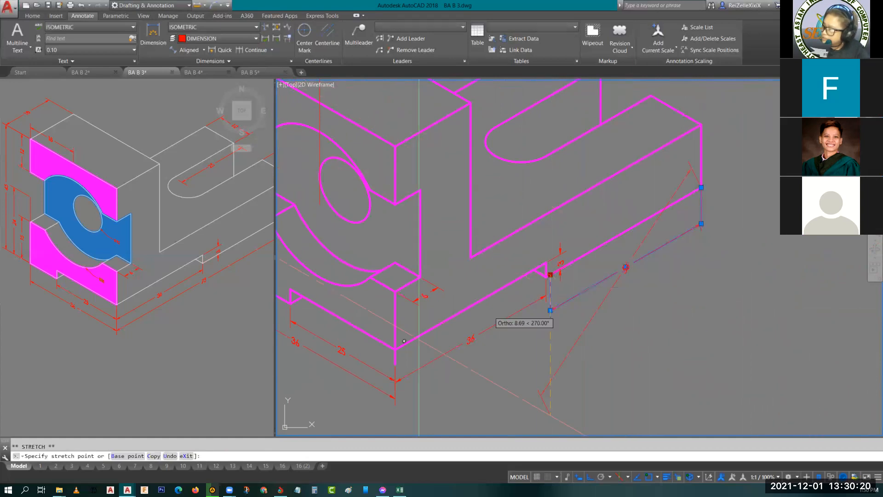
left_click(396, 363)
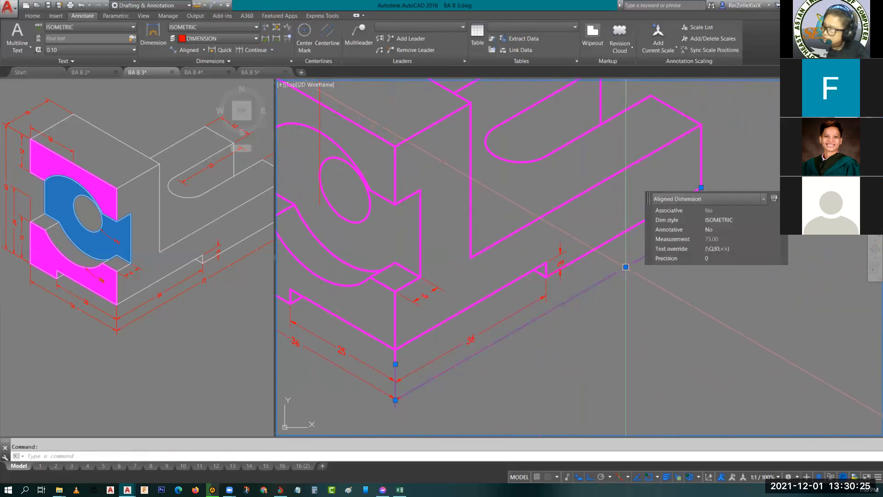
left_click(626, 267)
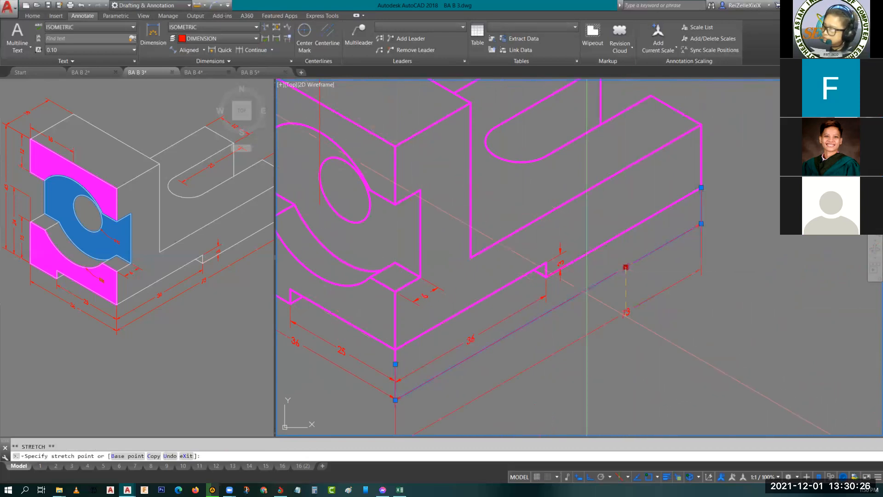
left_click(556, 306)
key("Escape")
- Copy the lower ledge's 6 dimension onto the slot, starting where the rounded end meets the rear straight edge
middle_click_drag(667, 240, 629, 283)
left_click(213, 247)
middle_click_drag(213, 247, 132, 309)
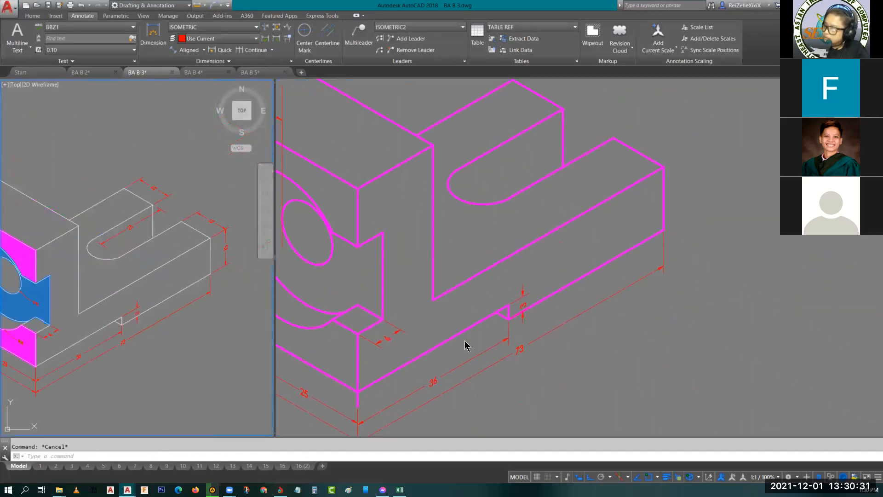
left_click(395, 331)
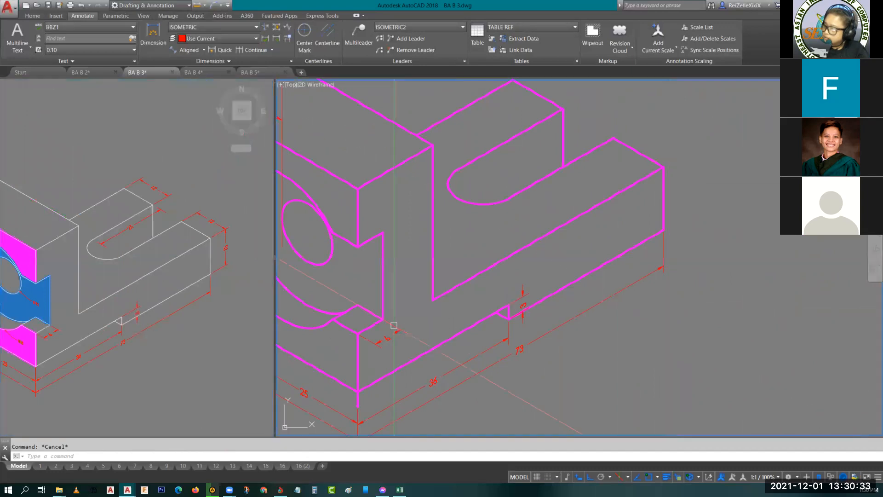
left_click(395, 325)
type("co")
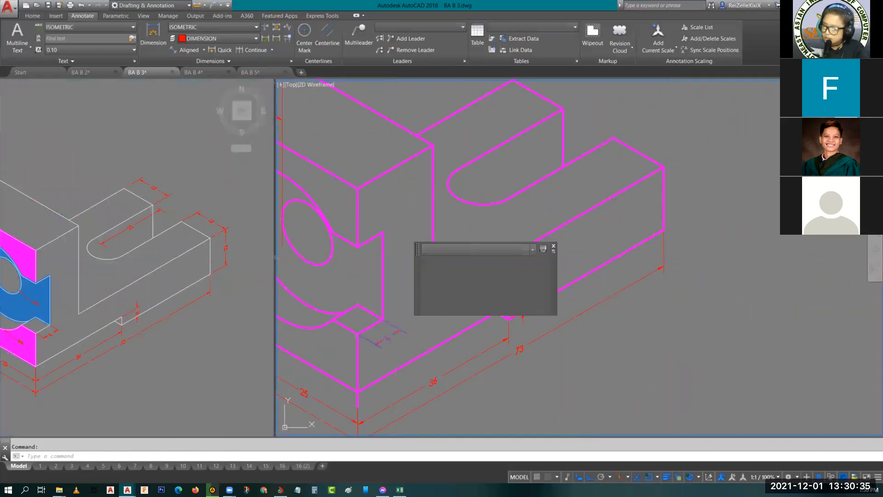
key("Return")
left_click(358, 332)
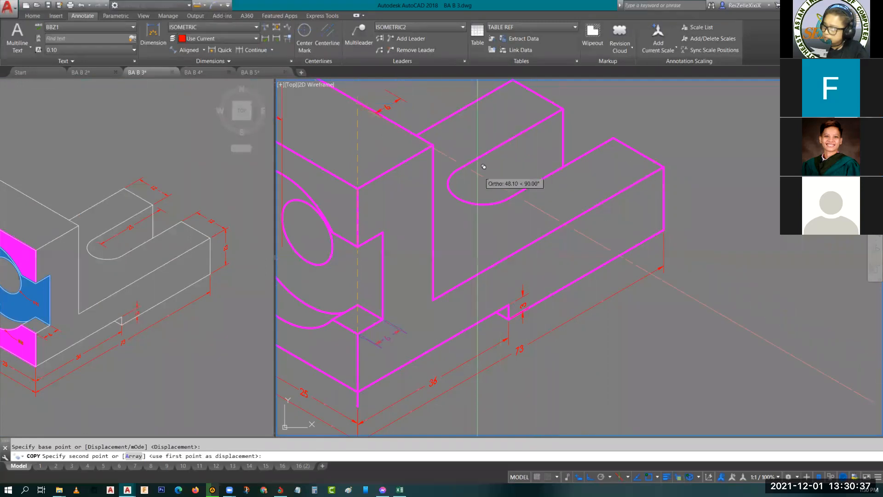
left_click(464, 164)
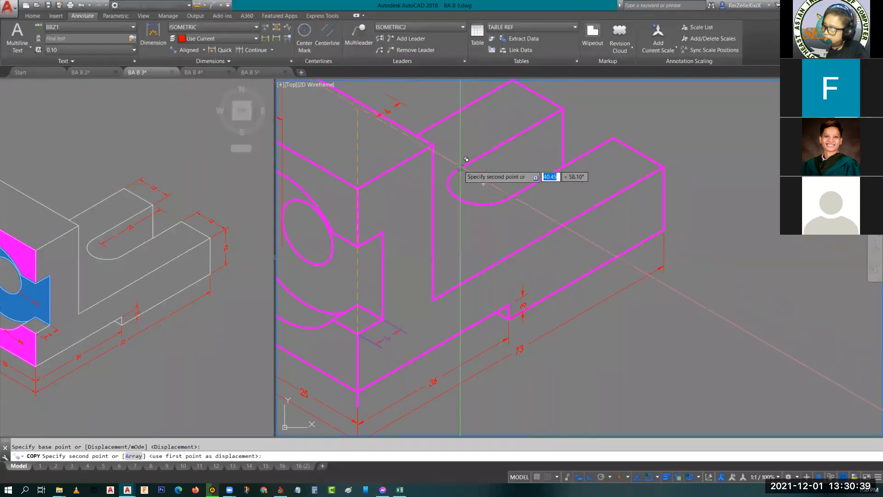
key("Escape")
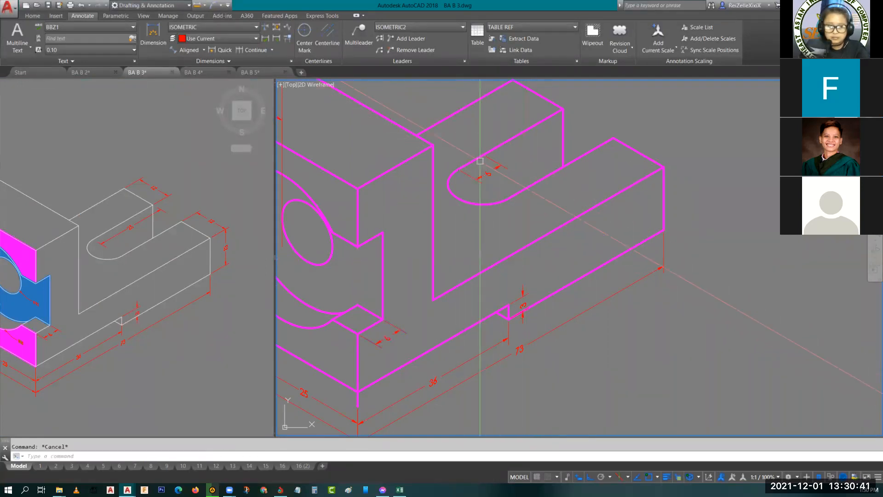
- Stretch the copied slot dimension's far origin to the open end corner of the slot's rear edge
left_click(481, 154)
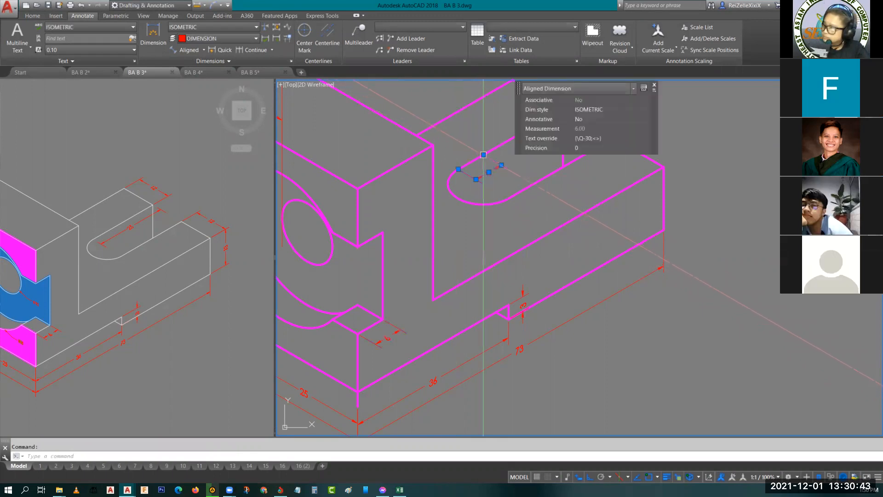
left_click(483, 154)
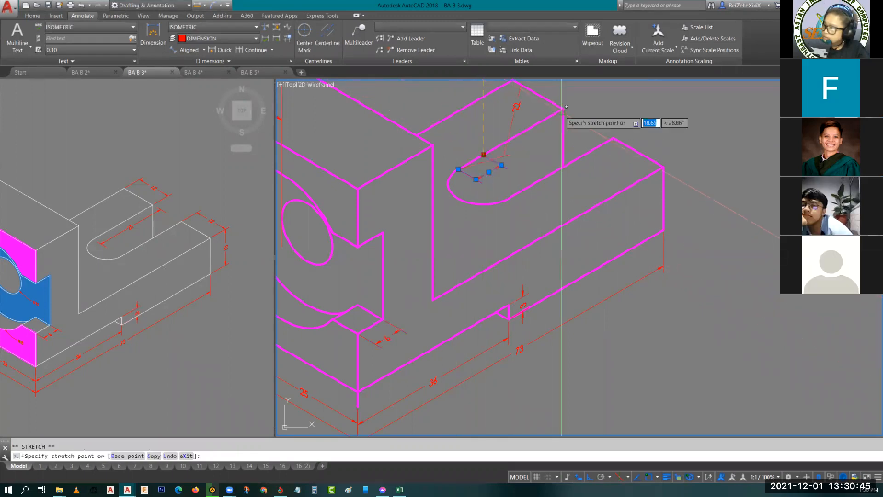
key("Escape")
mouse_move(558, 148)
middle_mouse_down()
mouse_move(537, 167)
mouse_move(547, 190)
mouse_move(533, 240)
middle_mouse_up()
scroll(489, 259, "down", 5)
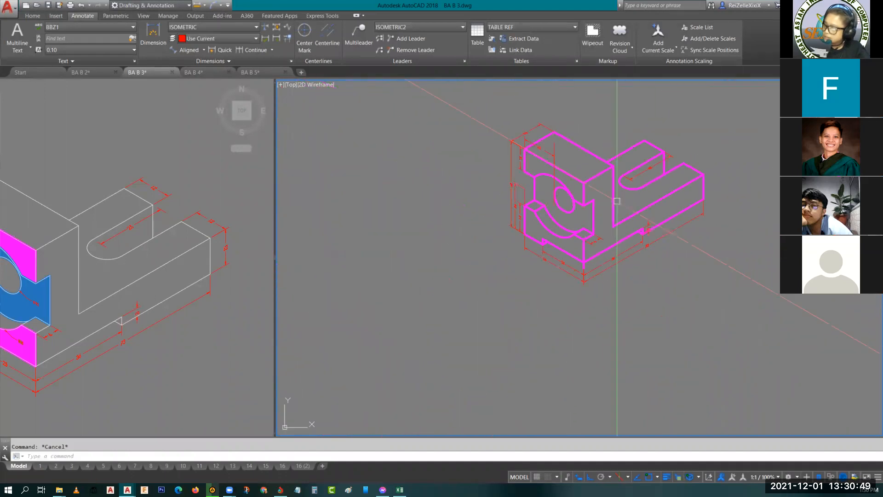
middle_click_drag(619, 199, 531, 247)
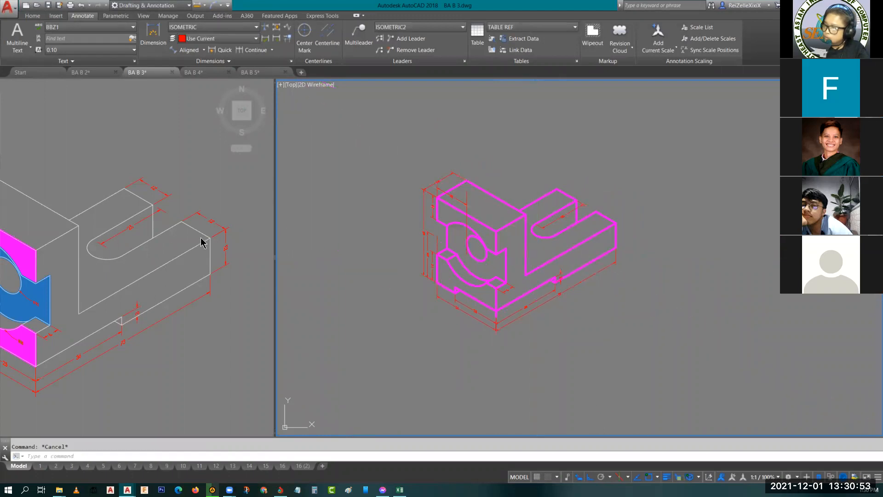
- Copy the bottom notch's 3 dimension from the notch corner to the lower corner at the front arm's far end
scroll(554, 279, "up", 6)
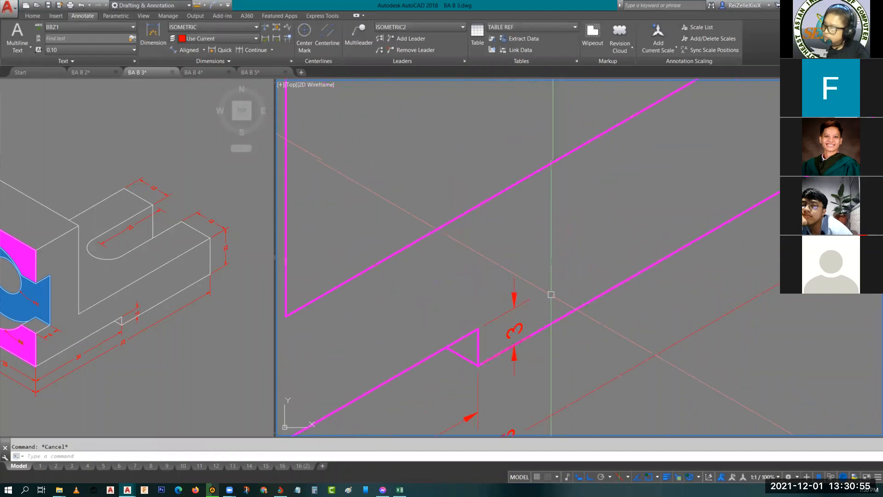
left_click(509, 311)
key("space")
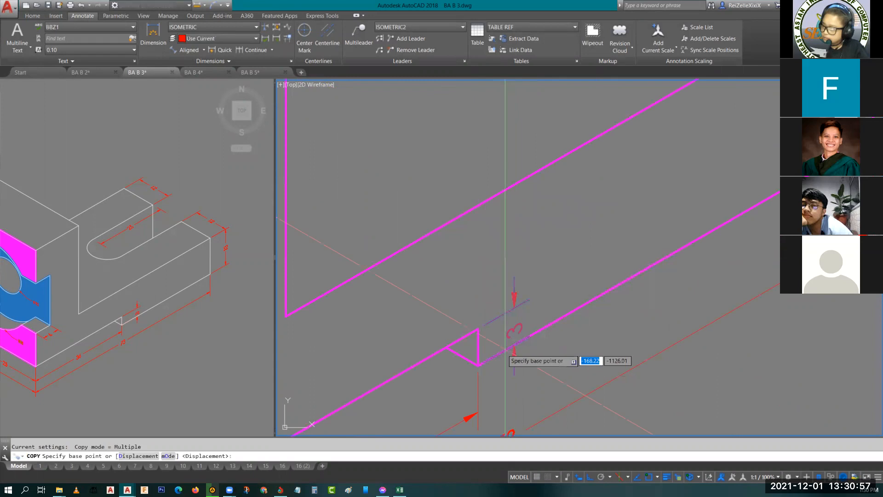
left_click(478, 365)
scroll(525, 305, "down", 2)
scroll(667, 232, "down", 3)
scroll(672, 235, "up", 3)
left_click(674, 235)
key("space")
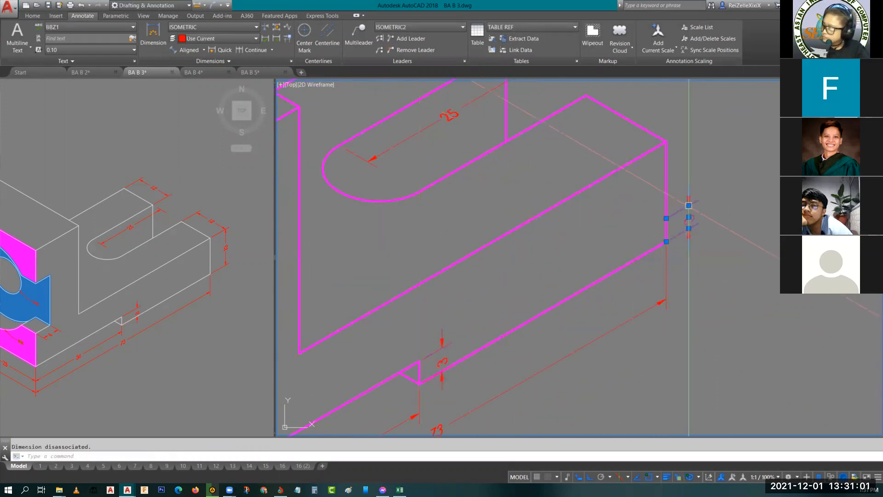
- Stretch the copied dimension's upper origin to the top corner of the front arm's end edge
left_click(666, 218)
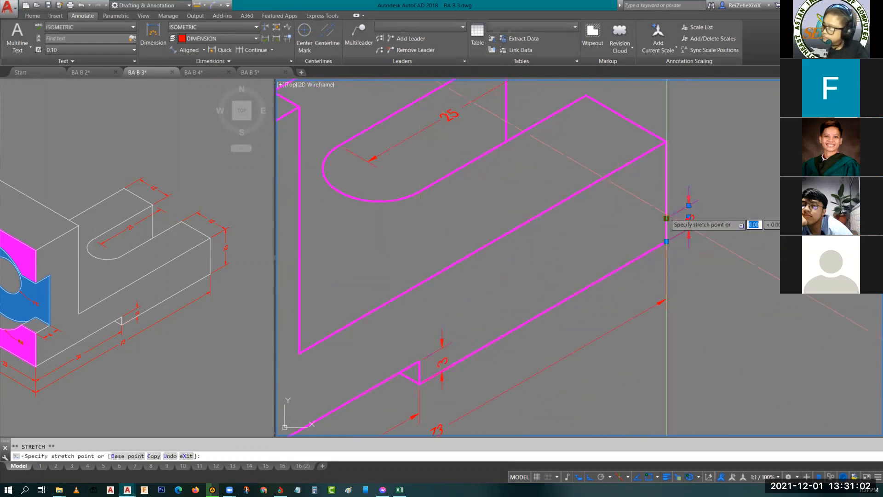
left_click(666, 141)
key("Escape")
scroll(599, 172, "down", 2)
middle_click_drag(598, 172, 632, 235)
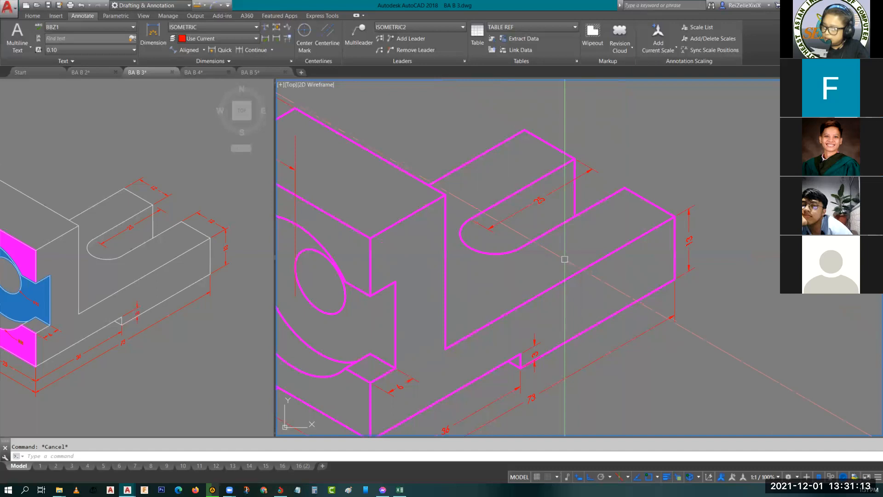
- Add an aligned dimension across the end edge of the rear slot arm
middle_click_drag(511, 175, 560, 208)
left_click(183, 50)
key("Return")
left_click(590, 172)
left_click(615, 169)
scroll(613, 171, "up", 4)
- Oblique the rear arm's width dimension with DIMEDIT, taking the angle from the arm's long edge beside the slot
left_click(643, 149)
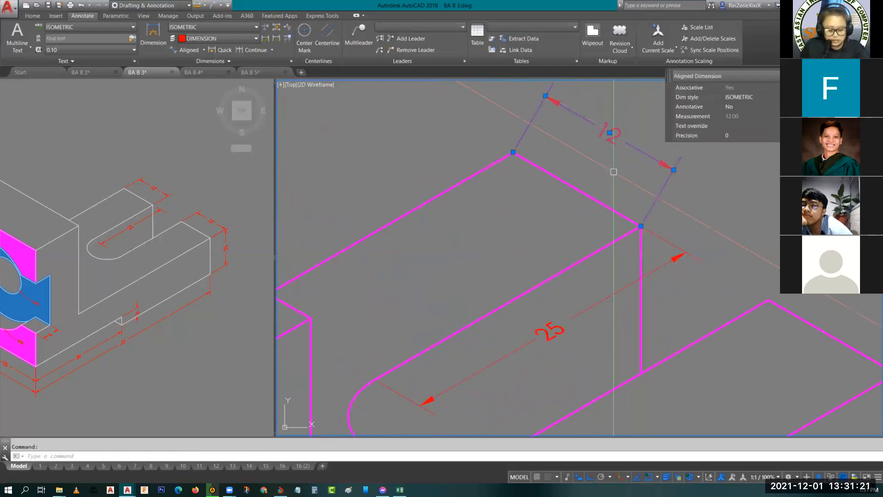
type("dimed")
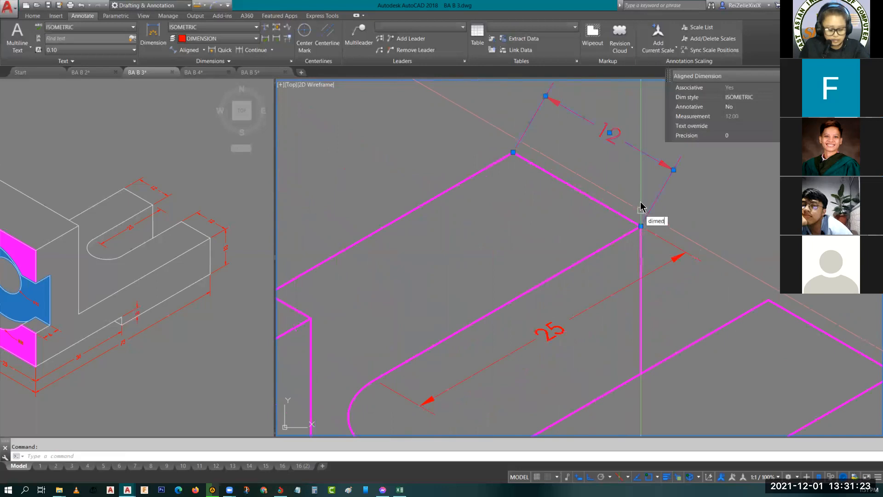
key("Return")
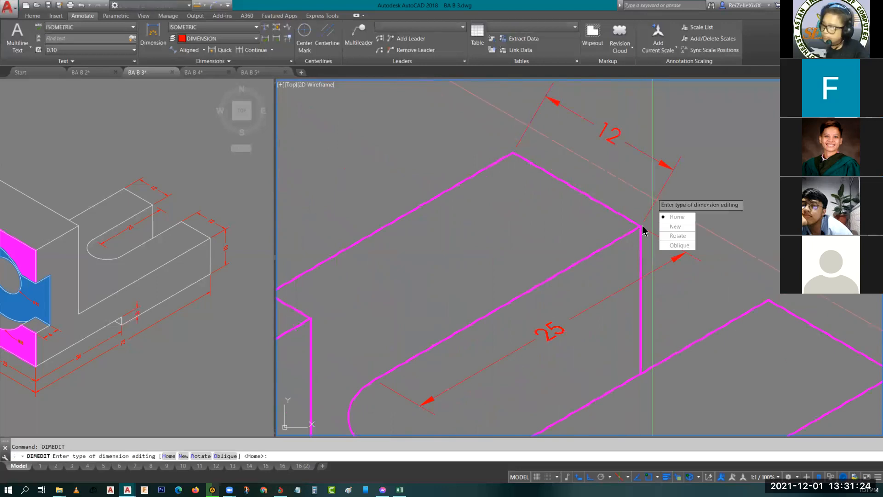
left_click(670, 245)
left_click(375, 381)
key("Return")
left_click(375, 381)
left_click(640, 226)
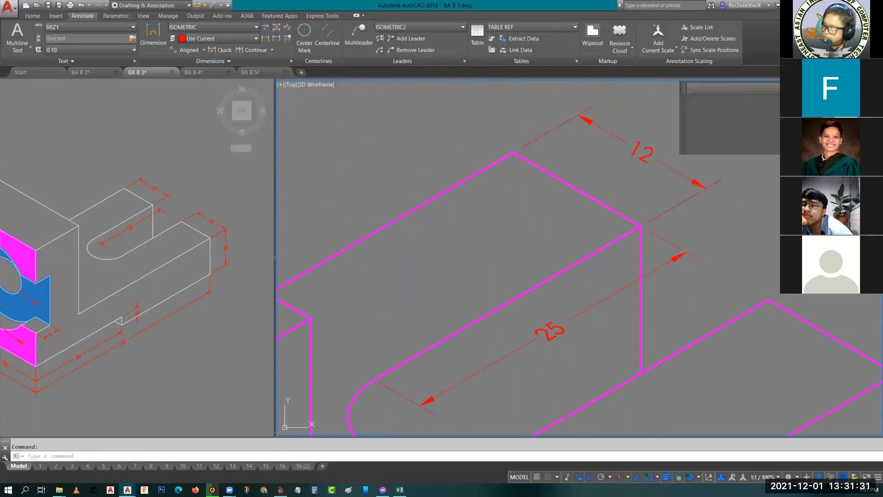
- Set the oblique angle of the rear arm width dimension's text to 30
double_click(649, 156)
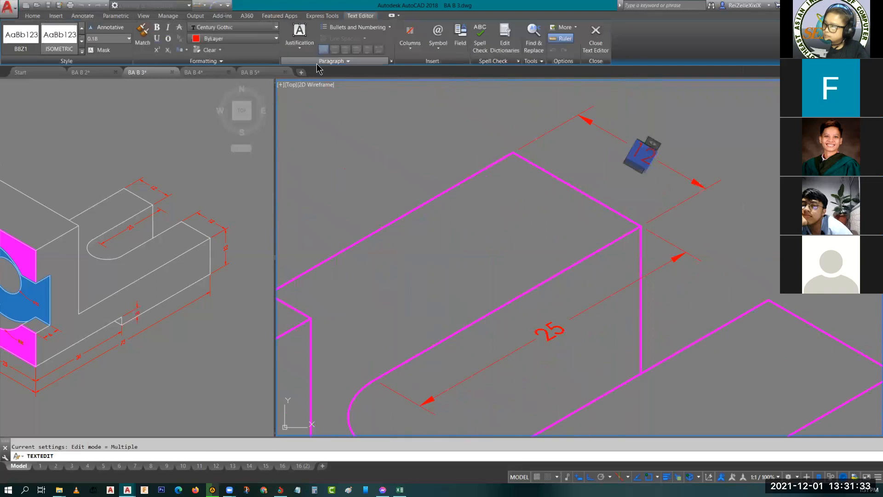
left_click(187, 61)
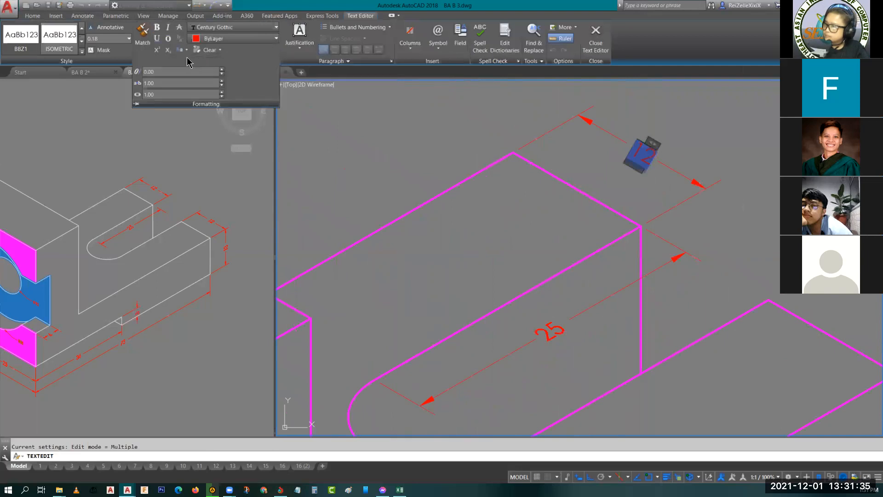
left_click(161, 72)
type("30")
key("Return")
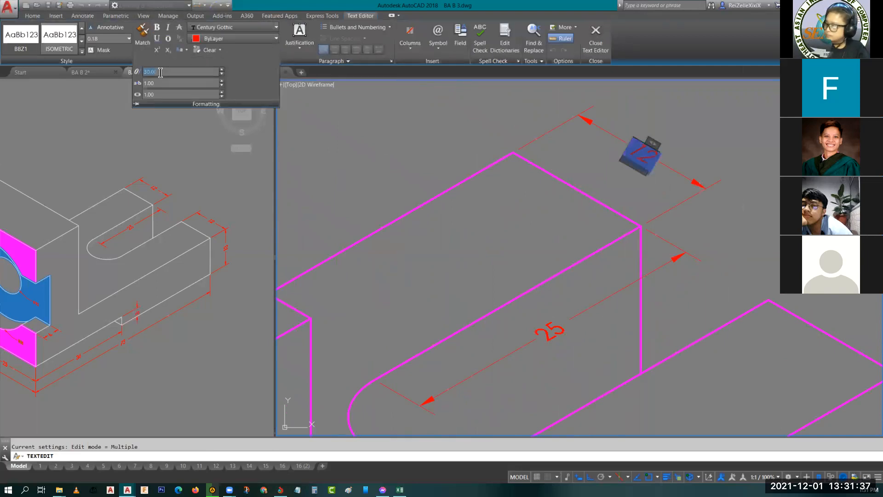
left_click(756, 225)
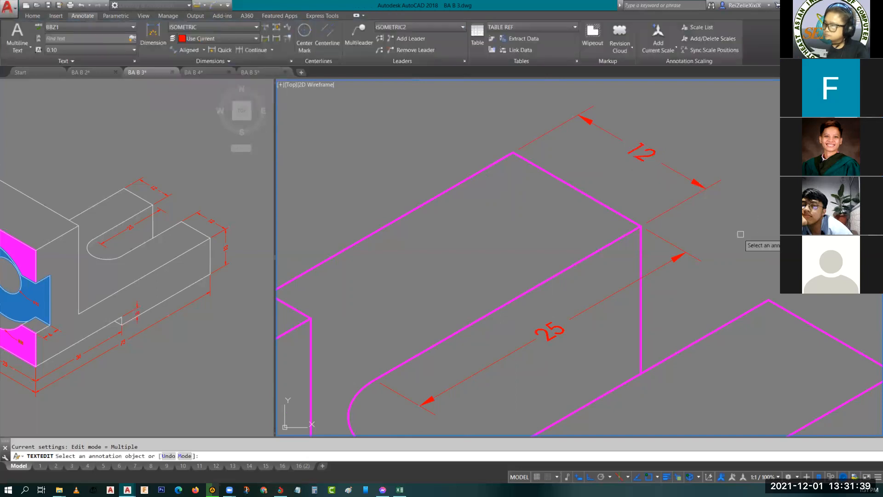
key("Escape")
- Copy the rear arm's 12 dimension onto the front arm's end edge, from back corner to back corner
left_click(691, 197)
type("c")
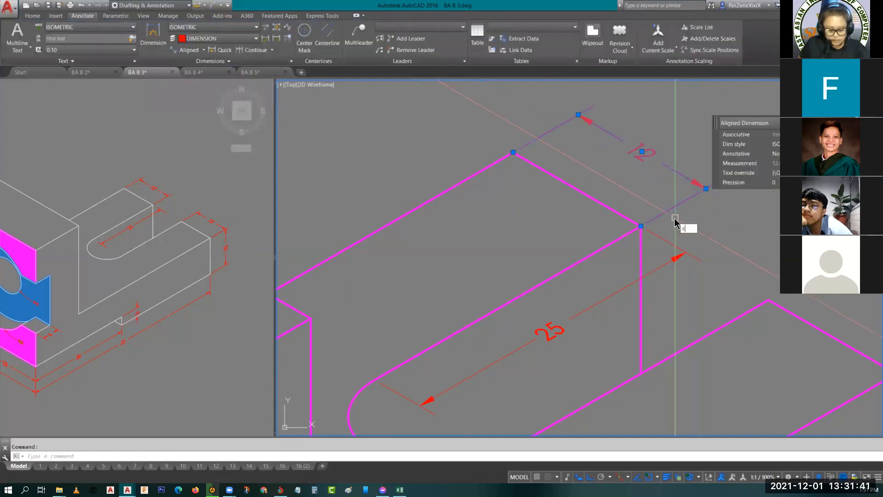
type("o")
key("Return")
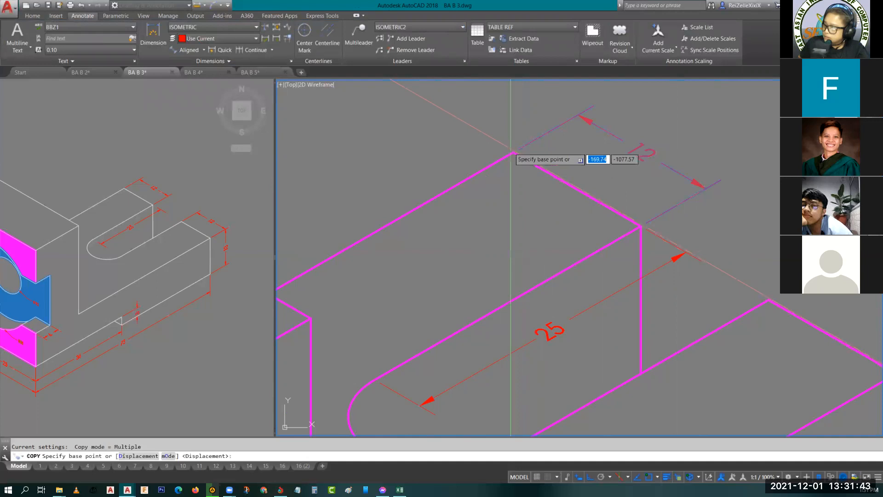
left_click(513, 153)
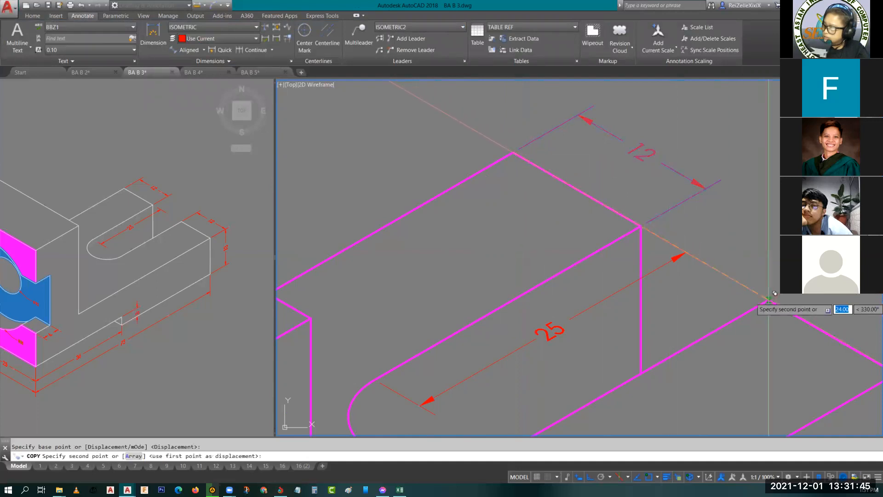
key("Escape")
scroll(654, 221, "down", 5)
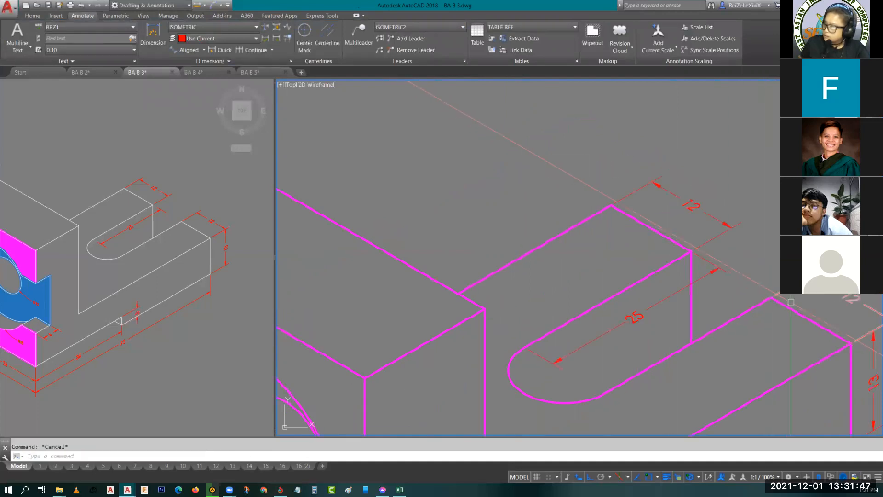
- Move the front arm's height dimension line outward to align with the end of the copied width dimension
scroll(683, 229, "up", 6)
left_click(698, 239)
left_click(698, 168)
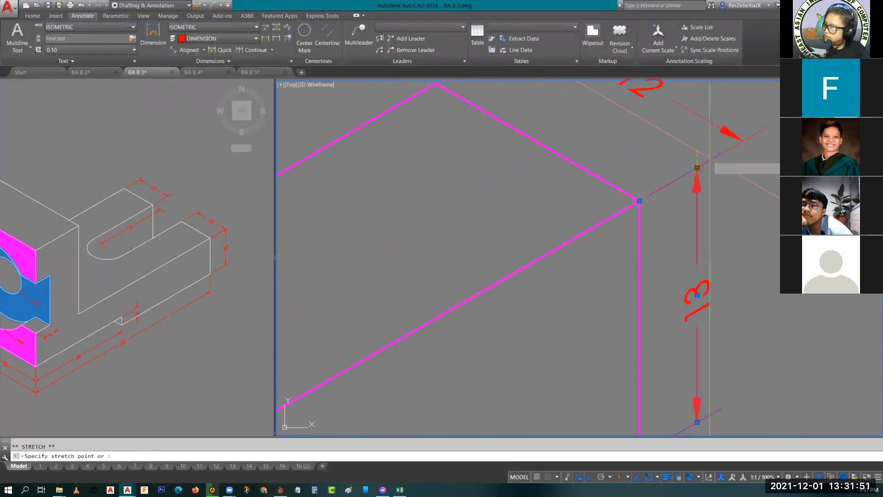
left_click(740, 139)
key("Escape")
- Erase the leftover vertical red line beside the hole on the front face
scroll(705, 250, "down", 5)
middle_click_drag(705, 250, 666, 274)
left_click(148, 339)
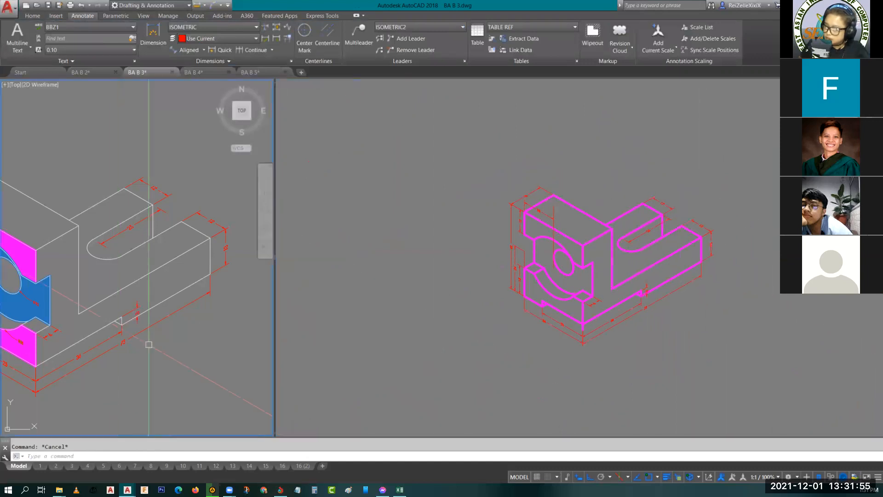
scroll(148, 345, "down", 2)
middle_click_drag(148, 345, 195, 349)
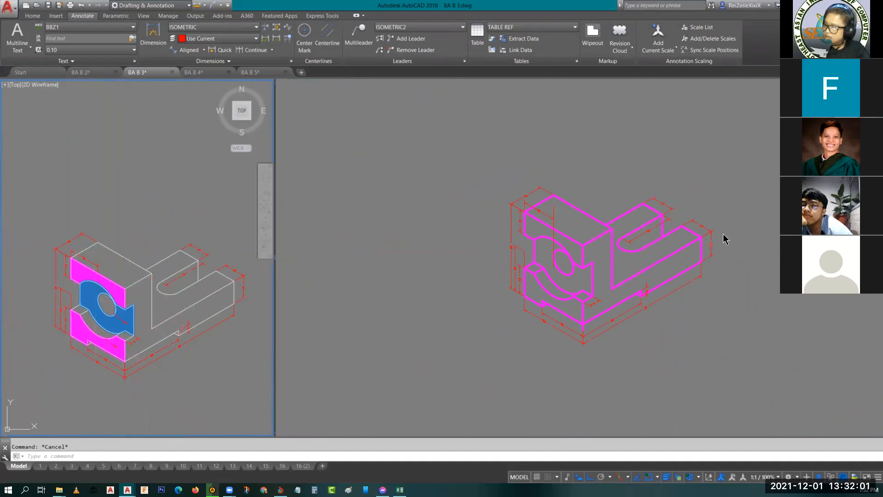
left_click(593, 283)
scroll(560, 270, "up", 8)
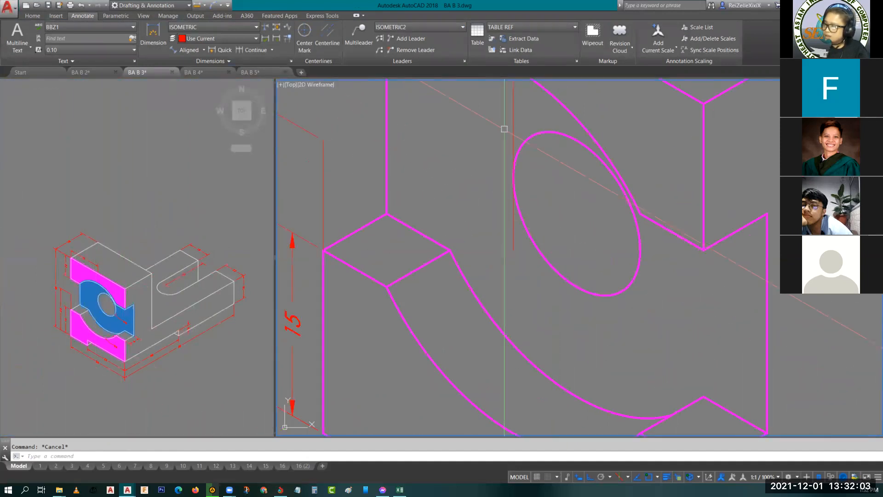
left_click(515, 121)
scroll(547, 249, "down", 5)
scroll(546, 250, "up", 4)
key("Delete")
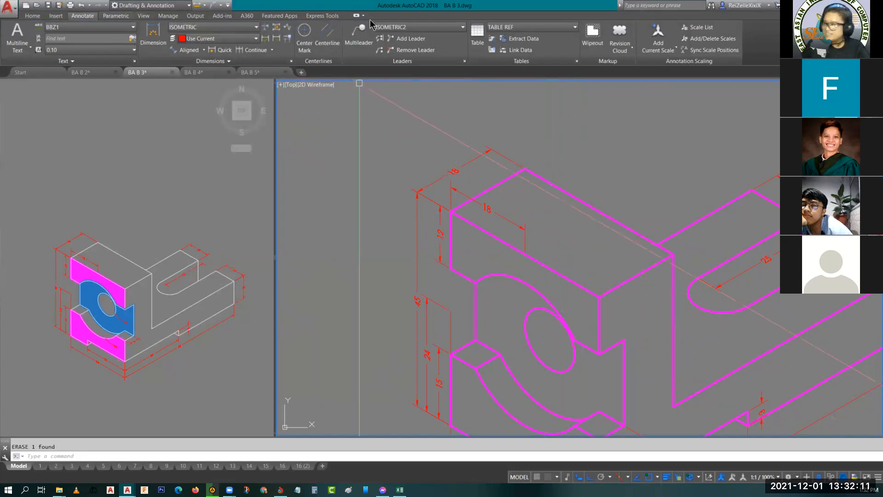
- Place a multileader pointing at the hole's lower edge, with its landing running along the isometric axis on the face
left_click(359, 32)
scroll(514, 343, "down", 4)
scroll(514, 341, "up", 5)
scroll(508, 356, "down", 2)
scroll(463, 311, "up", 2)
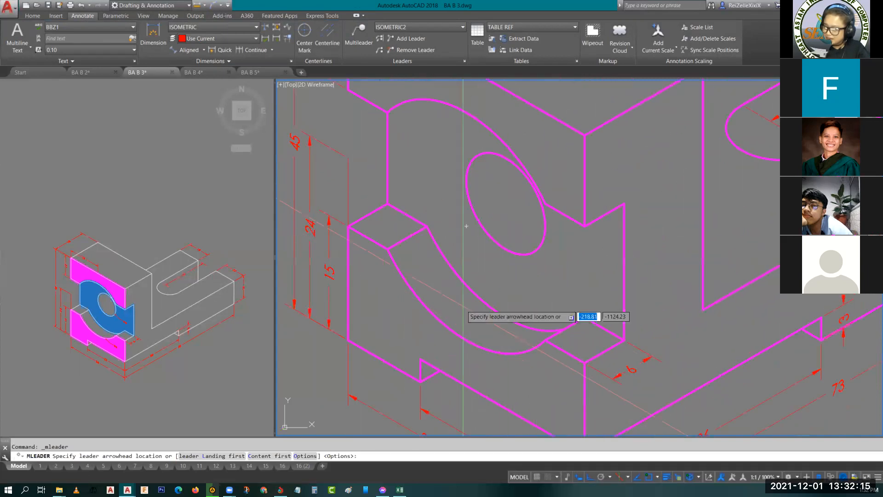
left_click(118, 315)
scroll(114, 326, "up", 5)
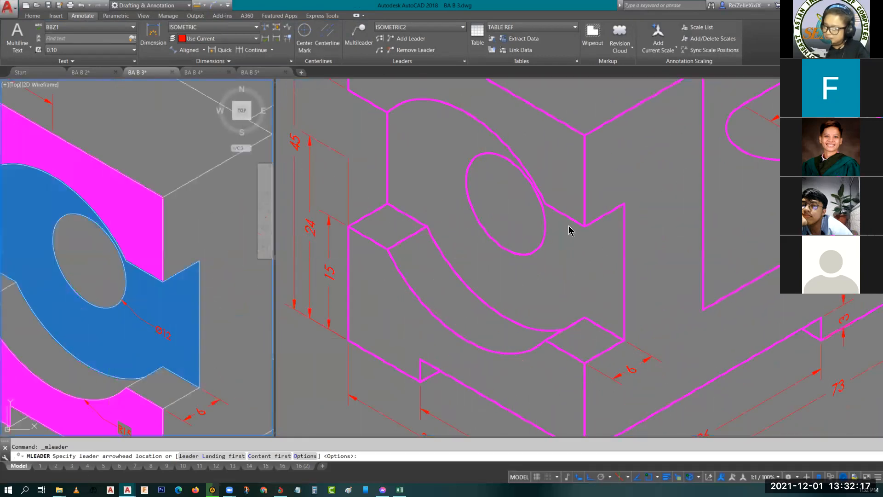
left_click(539, 247)
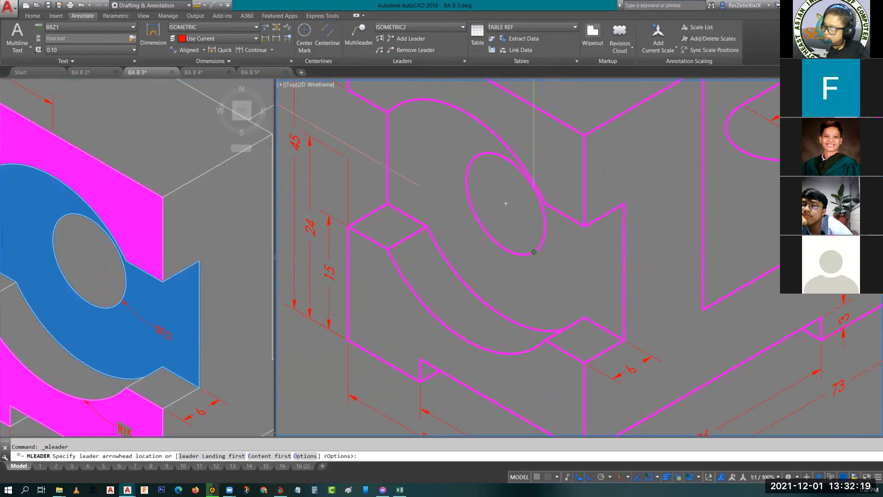
left_click(539, 255)
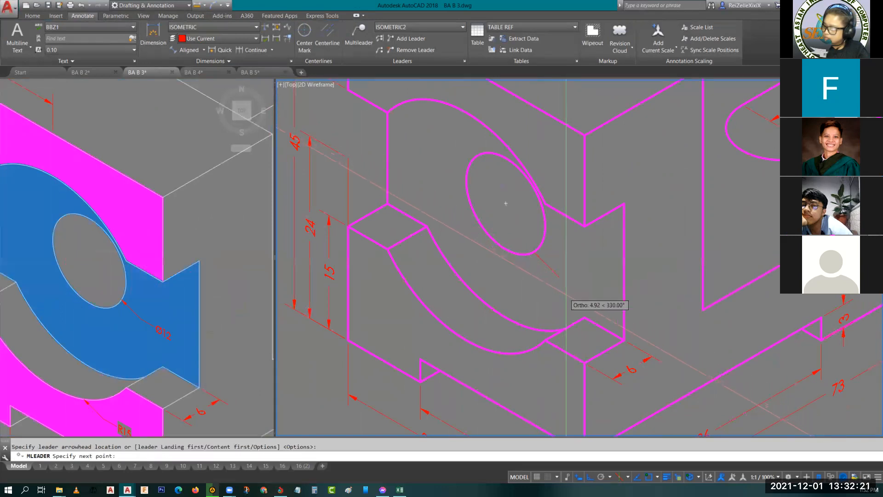
left_click(576, 301)
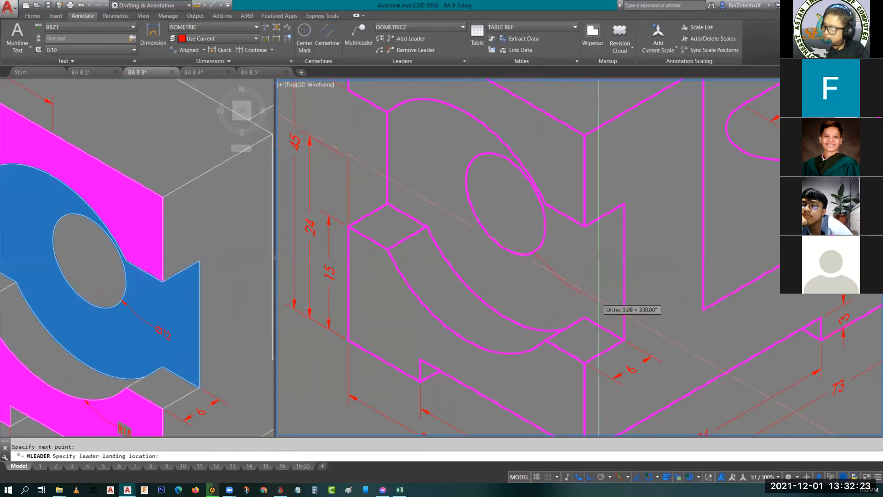
left_click(580, 288)
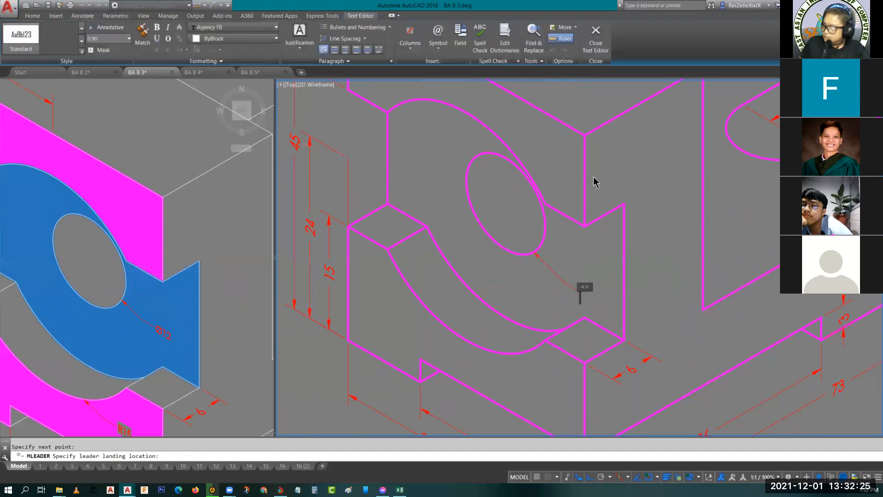
- Enter the hole leader's text as a diameter symbol followed by 12
left_click(443, 54)
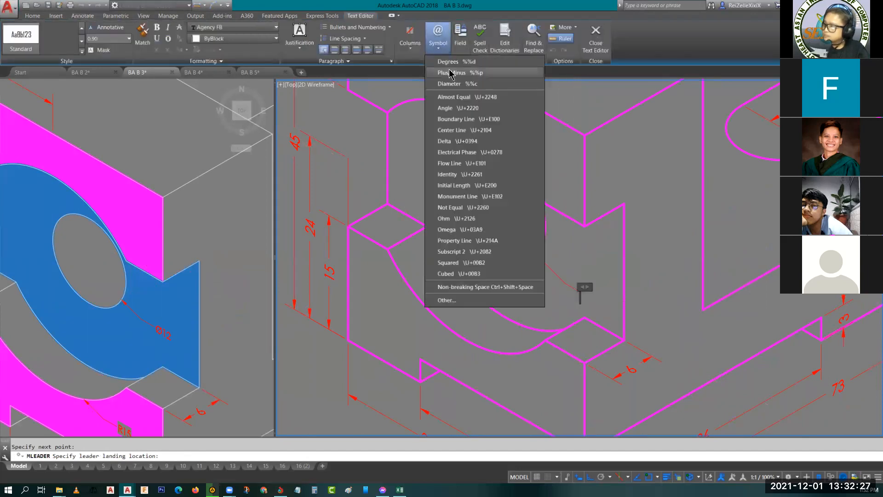
left_click(452, 83)
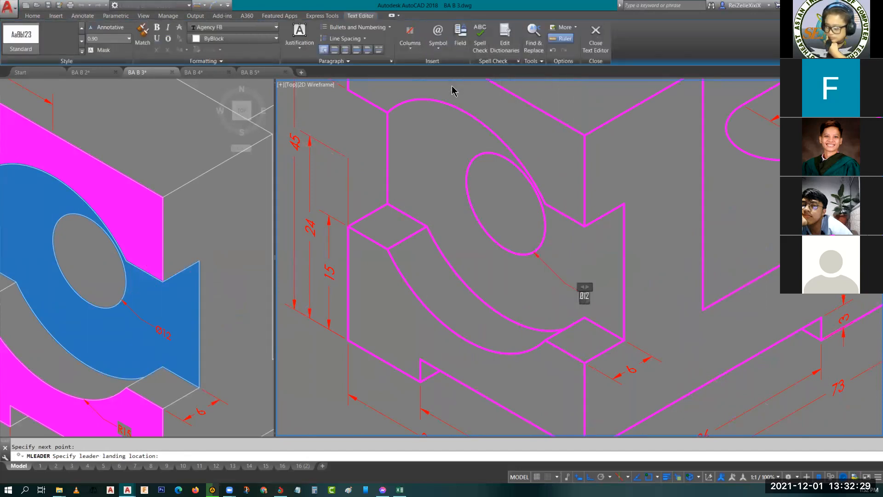
left_click(599, 271)
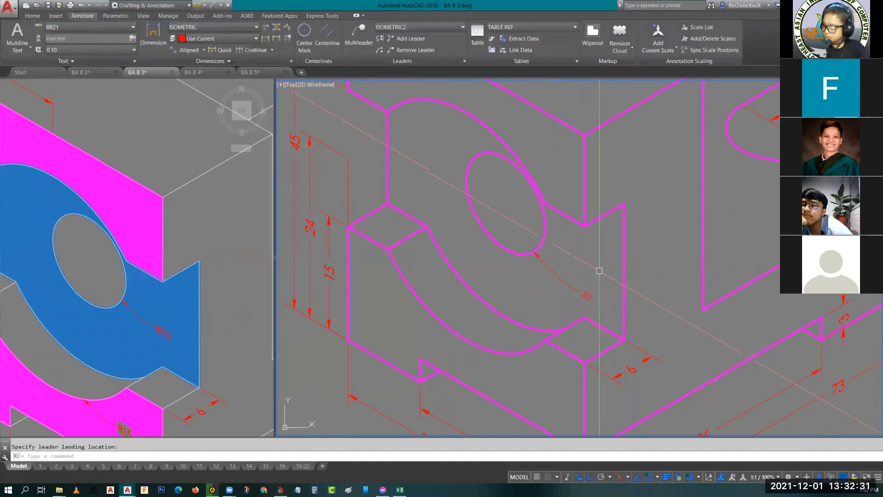
- Set the oblique angle of the hole leader's text to -30
scroll(583, 295, "up", 3)
left_click(585, 296)
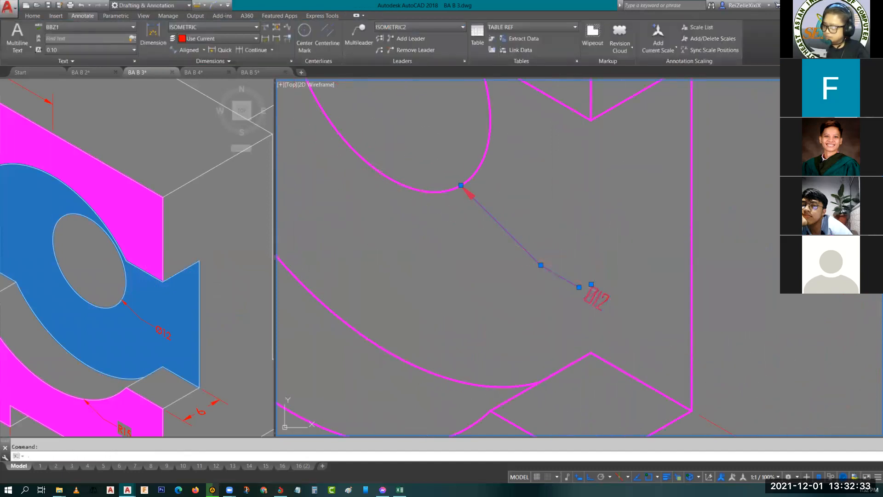
double_click(597, 296)
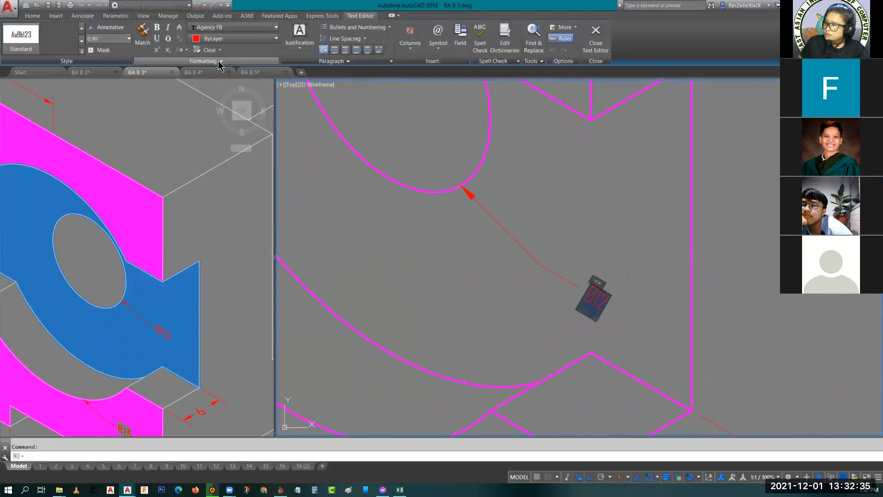
left_click(220, 63)
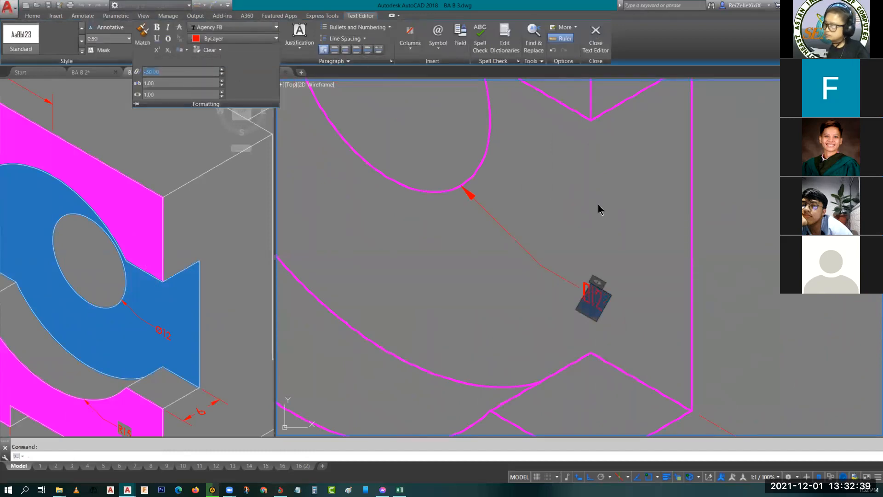
key("Escape")
scroll(571, 216, "down", 5)
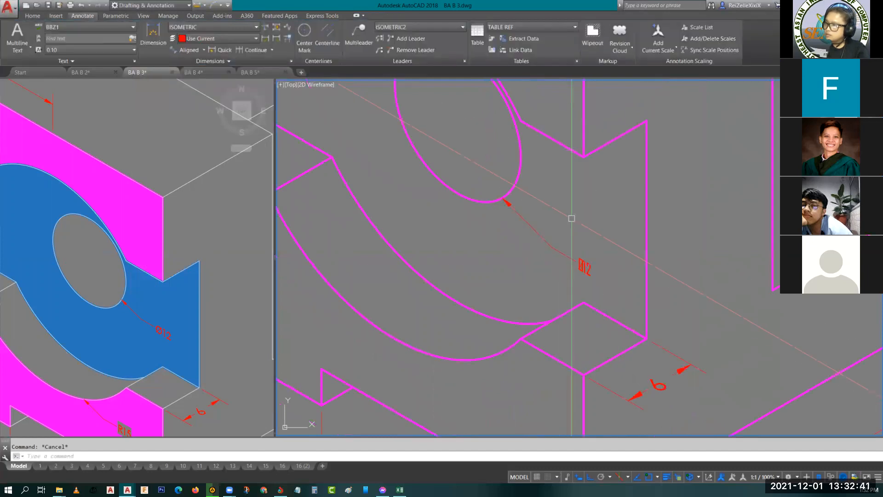
- Examine the hole leader's text formatting and compare the ISOMETRIC and ISOMETRIC2 multileader styles
scroll(586, 310, "down", 3)
scroll(560, 316, "up", 8)
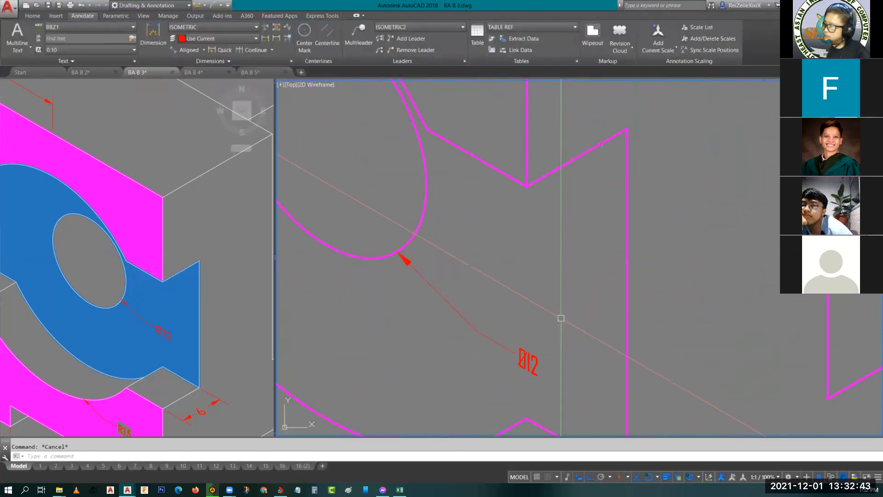
left_click(534, 366)
double_click(535, 366)
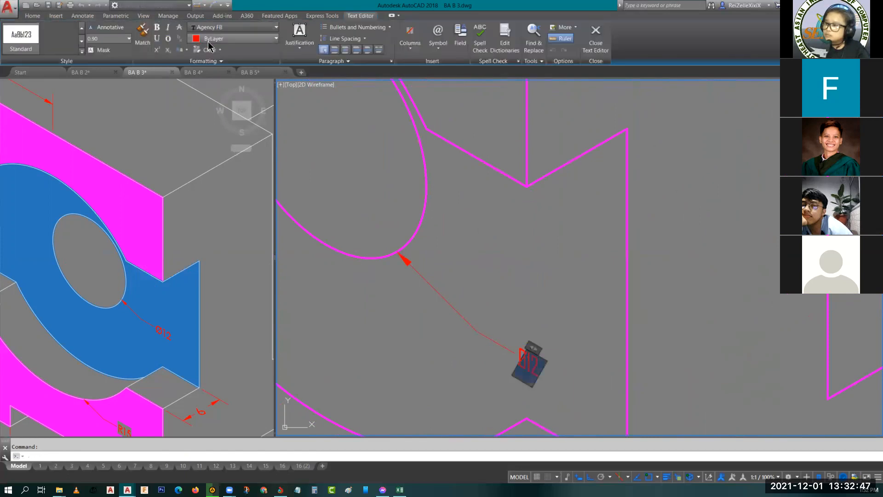
key("Escape")
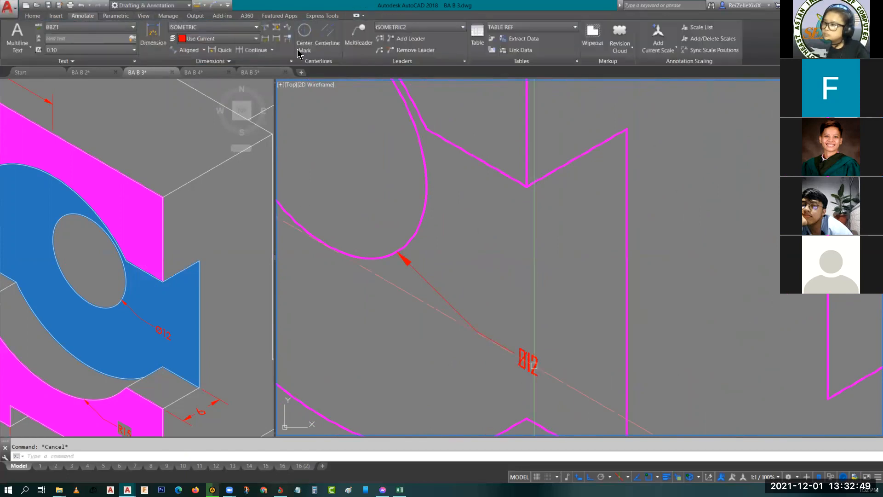
left_click(464, 61)
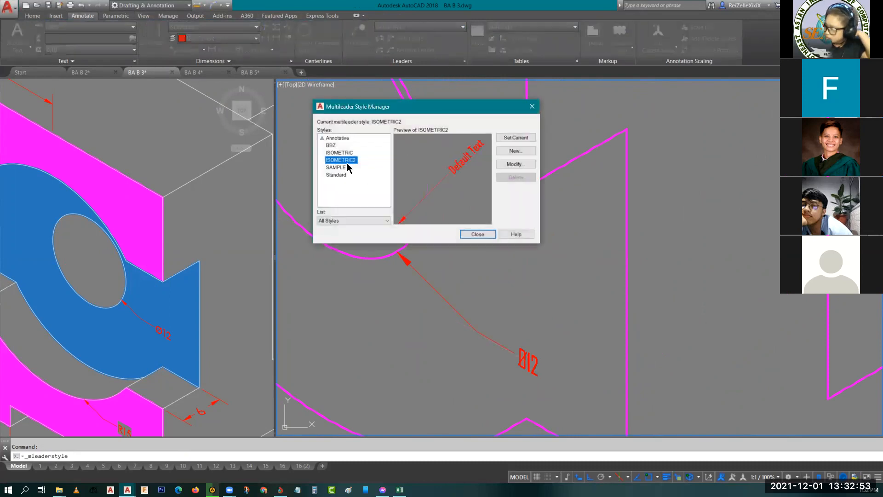
left_click(340, 152)
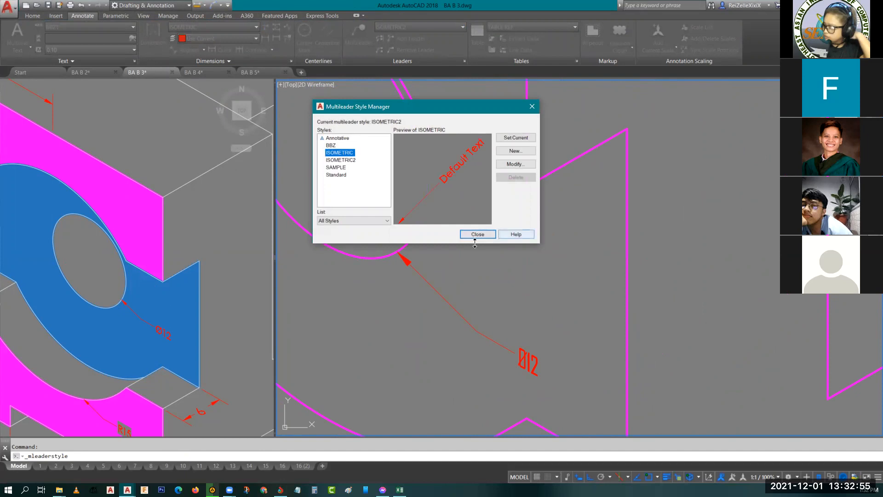
key("Escape")
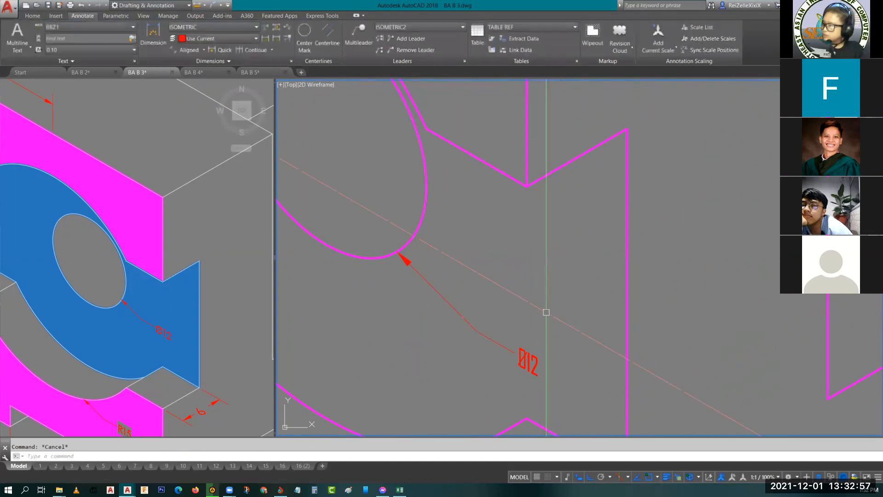
- Apply the ISOMETRIC multileader style to the hole's leader and make ISOMETRIC the current multileader style
left_click(527, 360)
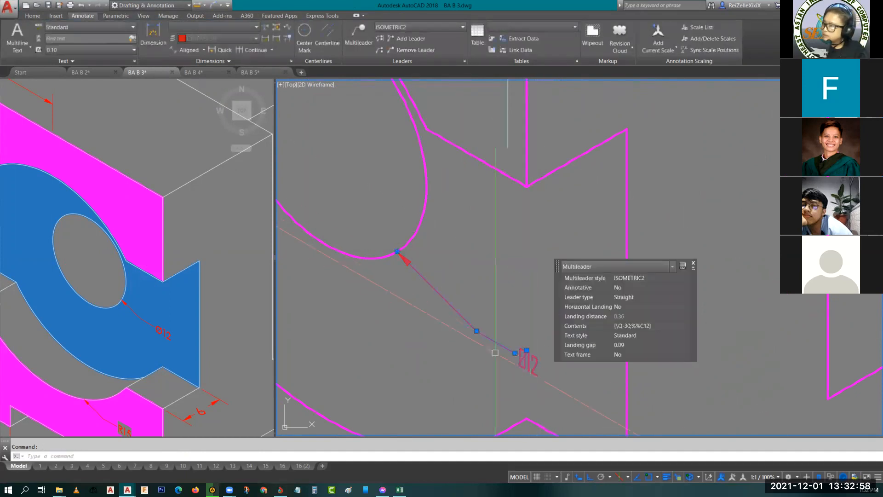
left_click(417, 27)
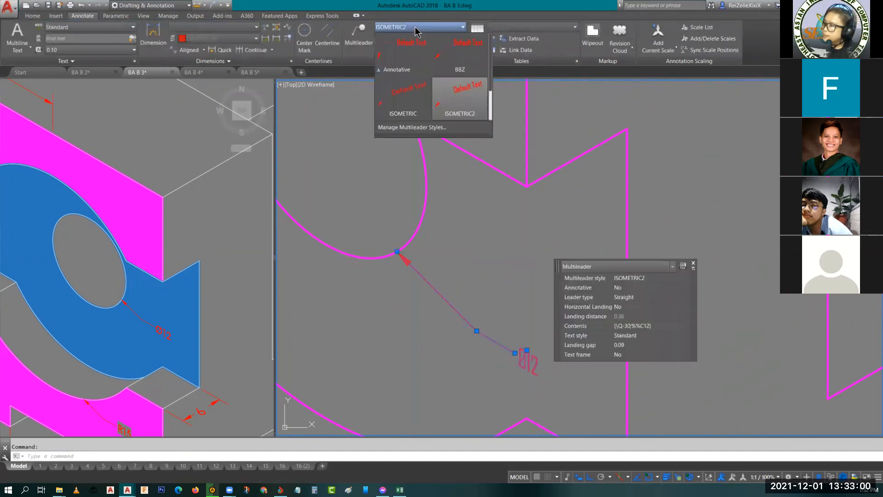
left_click(404, 99)
key("Escape")
scroll(455, 222, "down", 5)
scroll(513, 237, "up", 3)
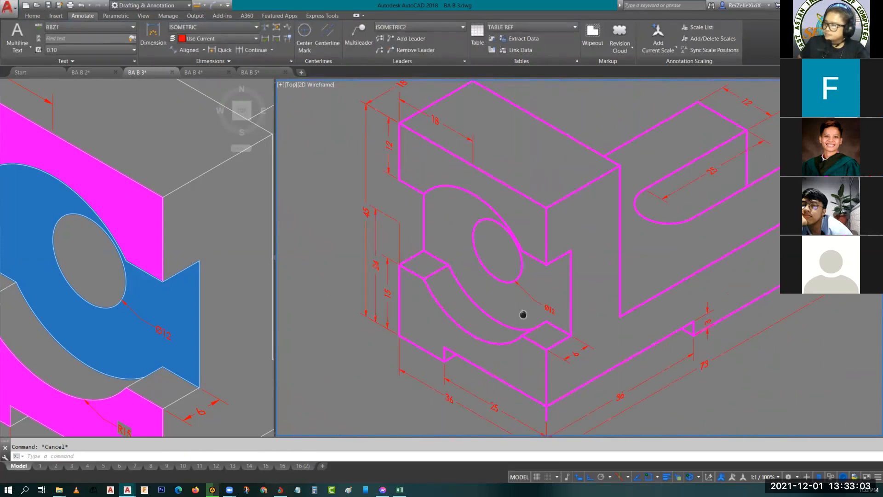
left_click(413, 28)
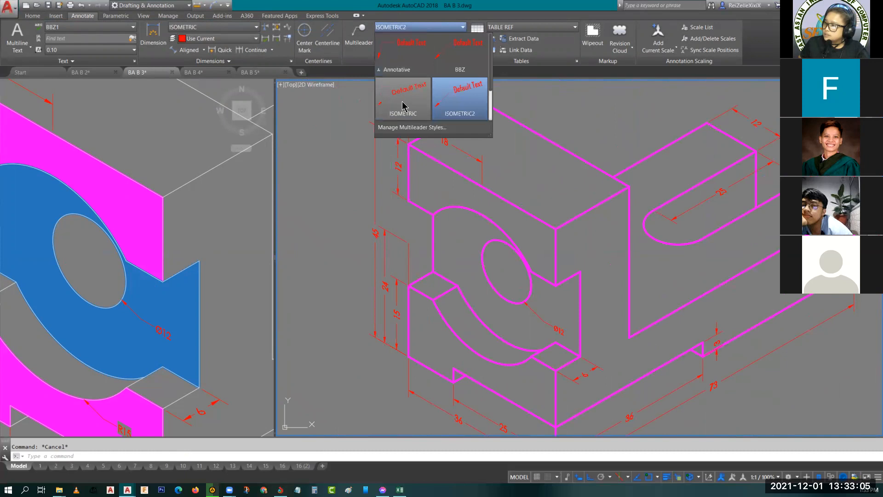
left_click(403, 104)
scroll(526, 325, "up", 5)
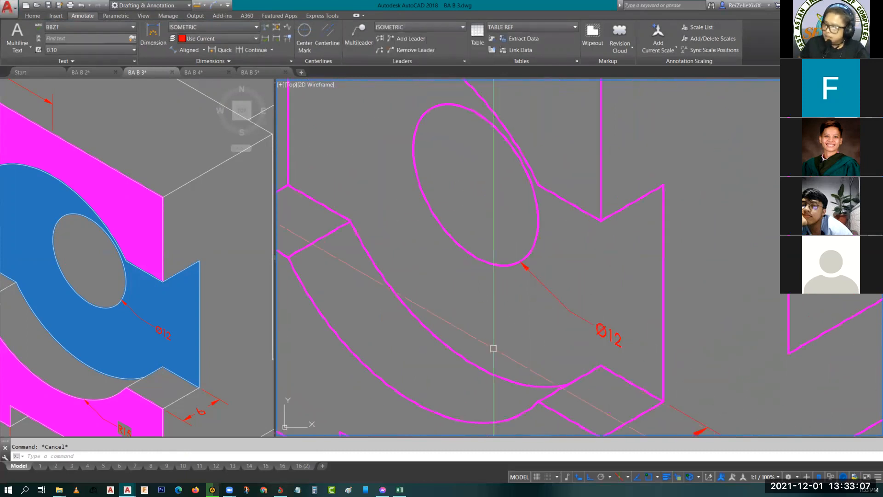
- Place a multileader on the front face's lower arc, its landing along the isometric axis, with the text R15
left_click(118, 337)
middle_click_drag(74, 326, 116, 258)
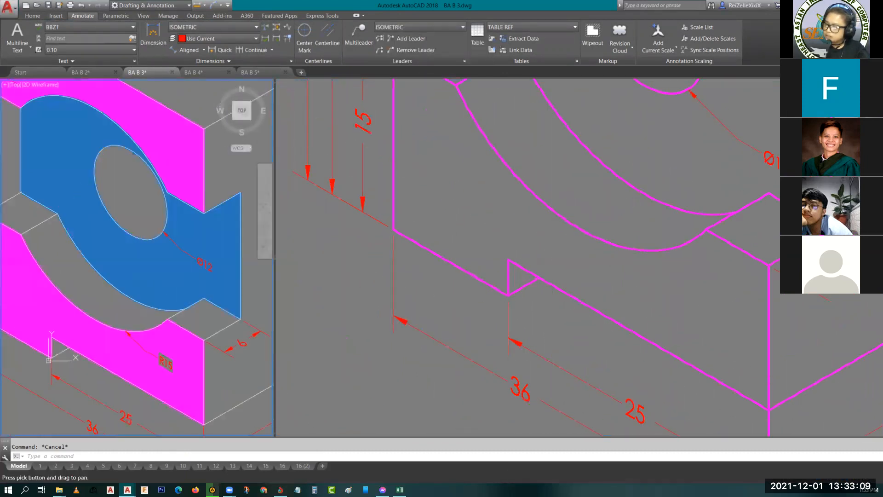
left_click(358, 33)
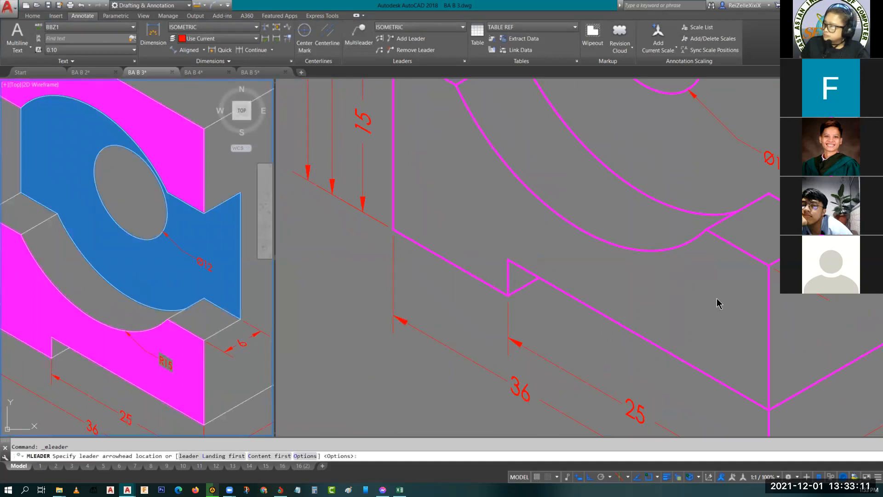
left_click(616, 238)
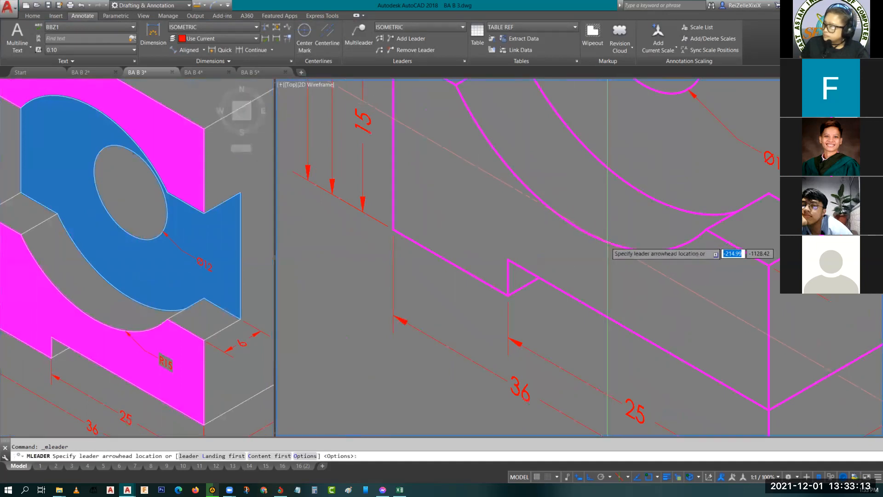
left_click(618, 247)
left_click(643, 273)
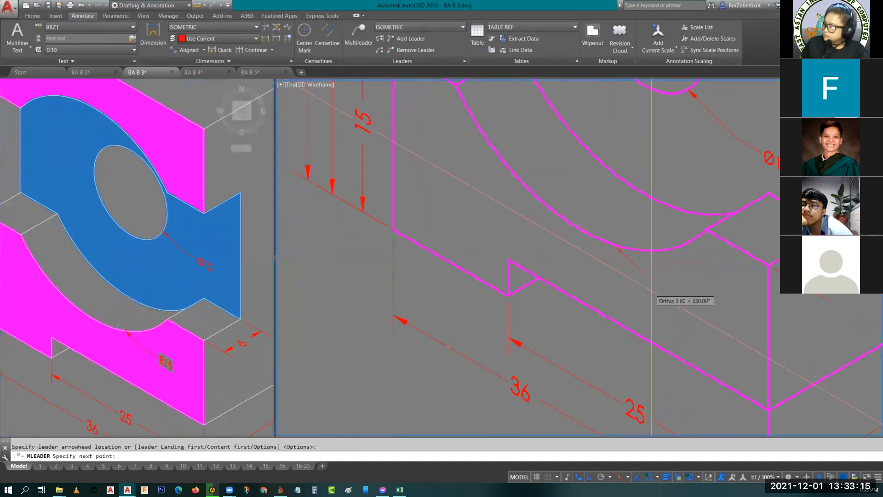
left_click(672, 287)
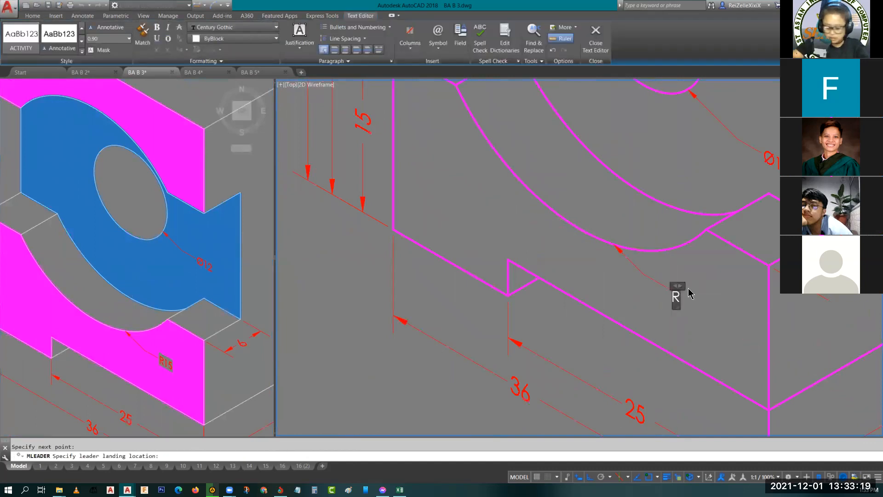
left_click(702, 322)
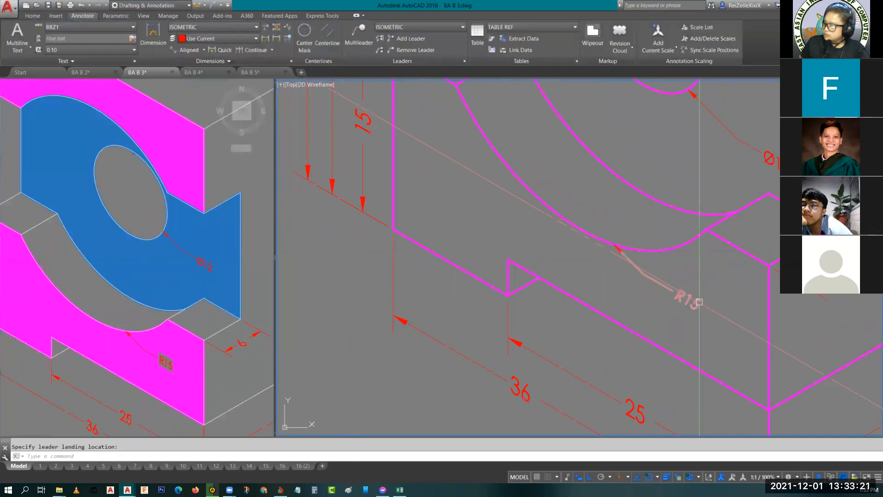
- Set the oblique angle of the R15 leader's text to -30
left_click(688, 299)
double_click(684, 300)
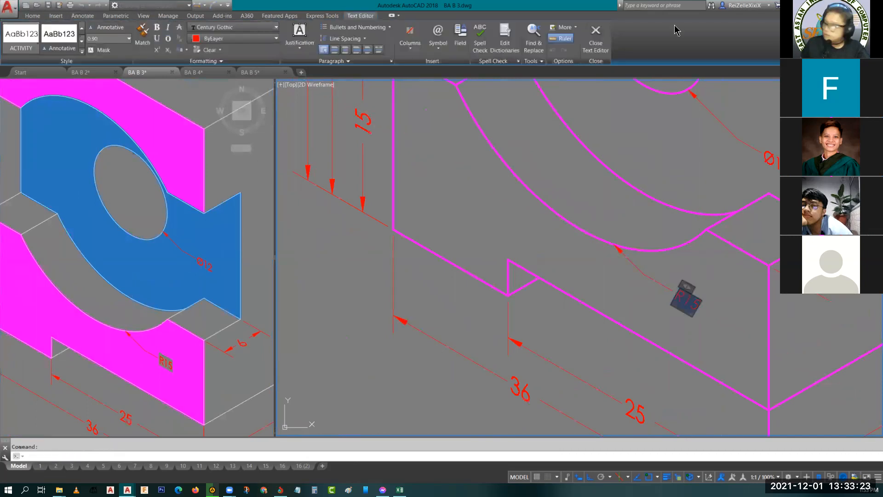
left_click(206, 60)
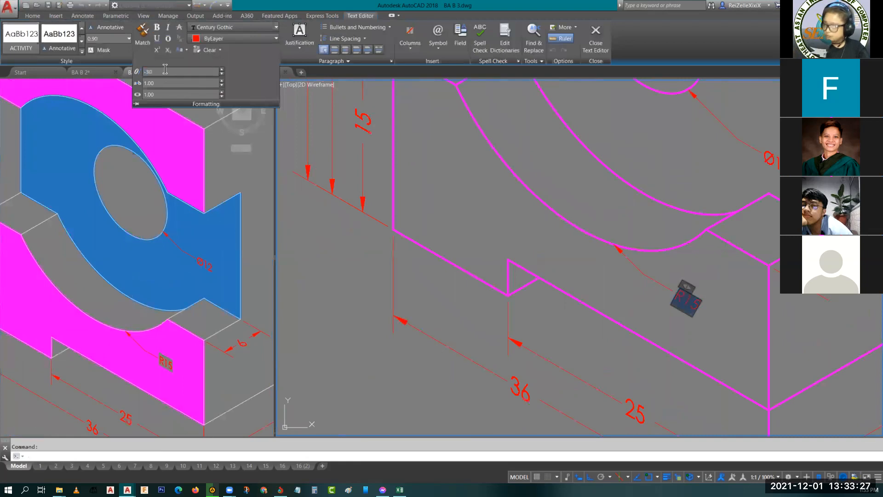
left_click(731, 323)
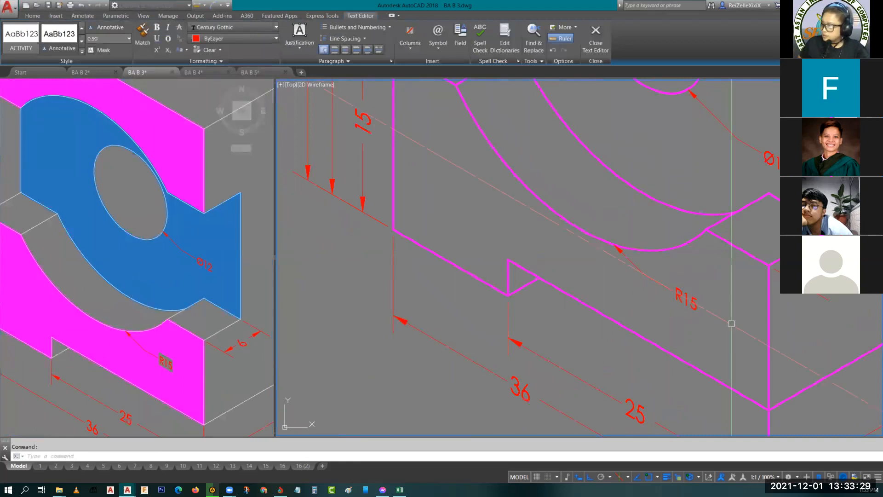
key("Escape")
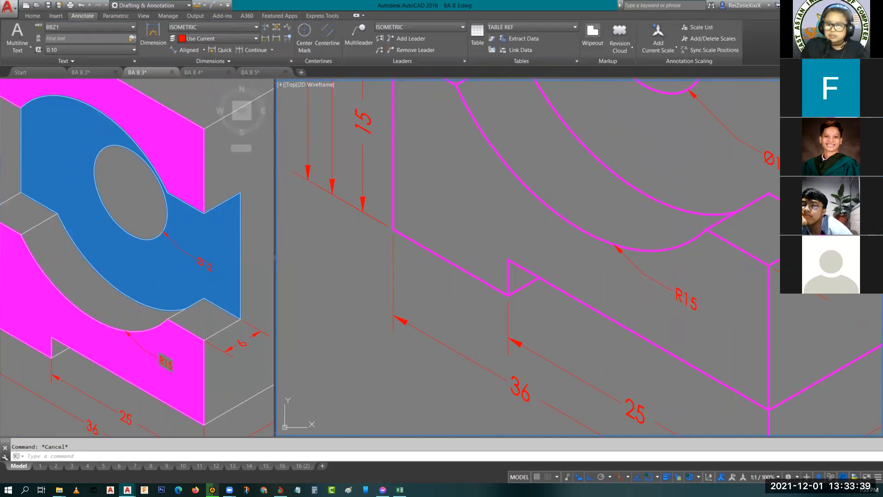
- Widen the reference viewport so that its whole dimensioned object fits beside the finished isometric copy
scroll(499, 167, "down", 8)
middle_click_drag(512, 192, 467, 317)
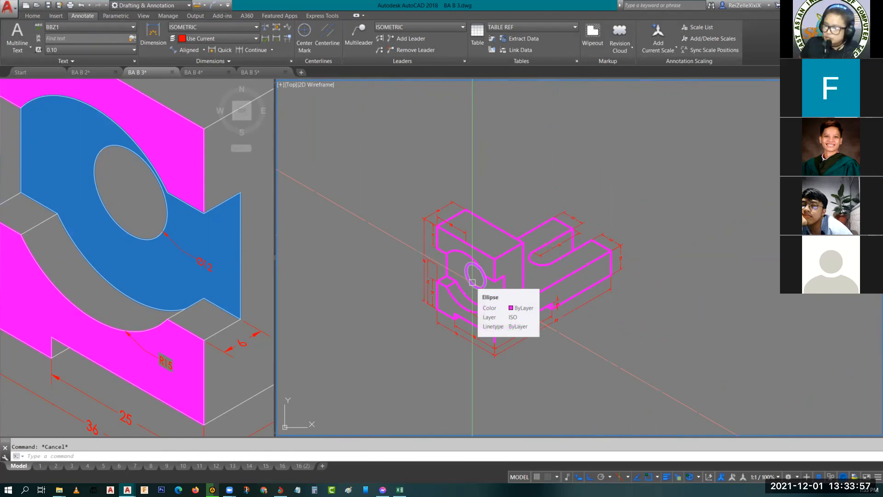
left_click(144, 277)
scroll(183, 312, "down", 5)
mouse_move(184, 313)
middle_mouse_down()
mouse_move(75, 330)
mouse_move(138, 329)
mouse_move(112, 341)
mouse_move(119, 348)
middle_mouse_up()
scroll(96, 322, "down", 2)
scroll(85, 326, "up", 2)
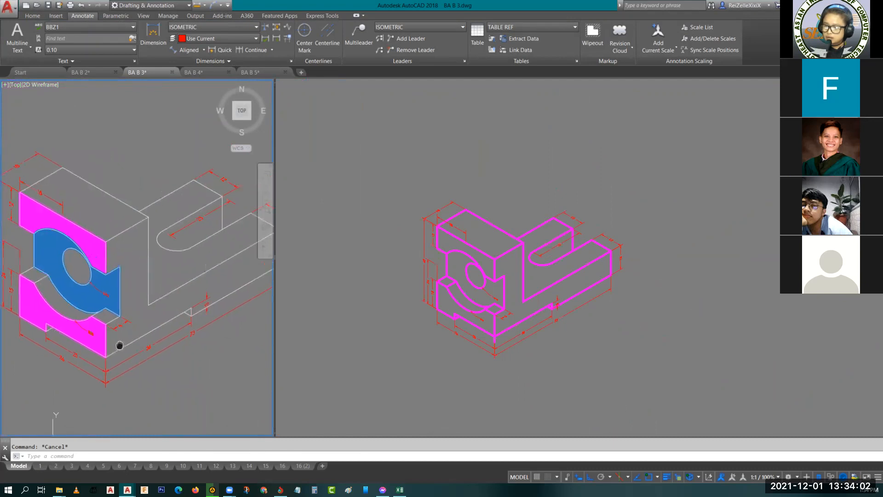
left_click(280, 306)
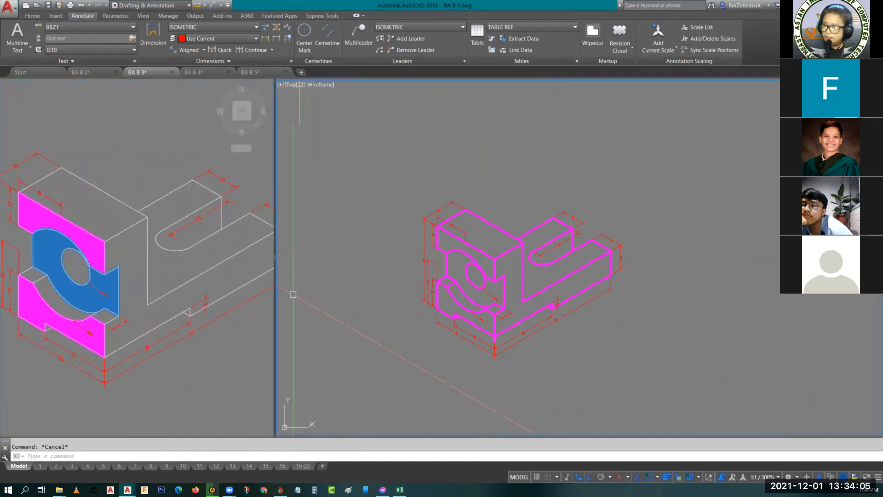
left_click_drag(276, 296, 365, 295)
left_click(184, 193)
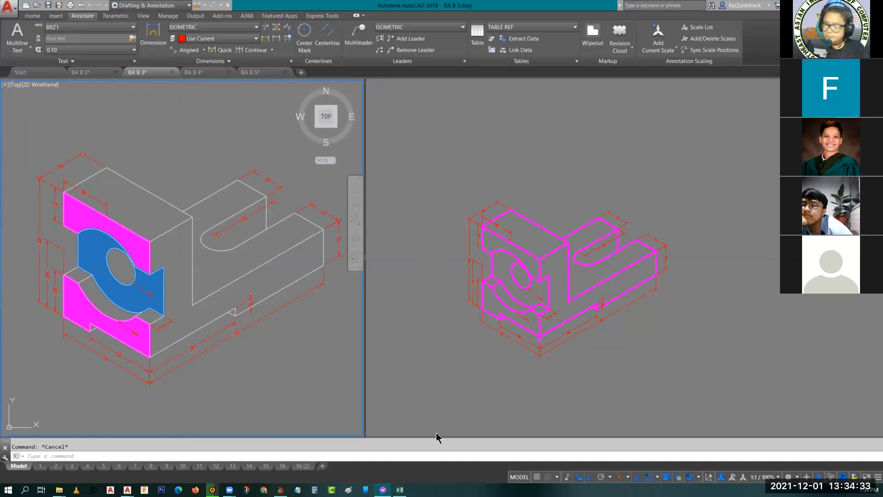
- Switch off isometric drafting and return to orthographic drawing mode in the second viewport
left_click(580, 375)
middle_click_drag(569, 359, 655, 191)
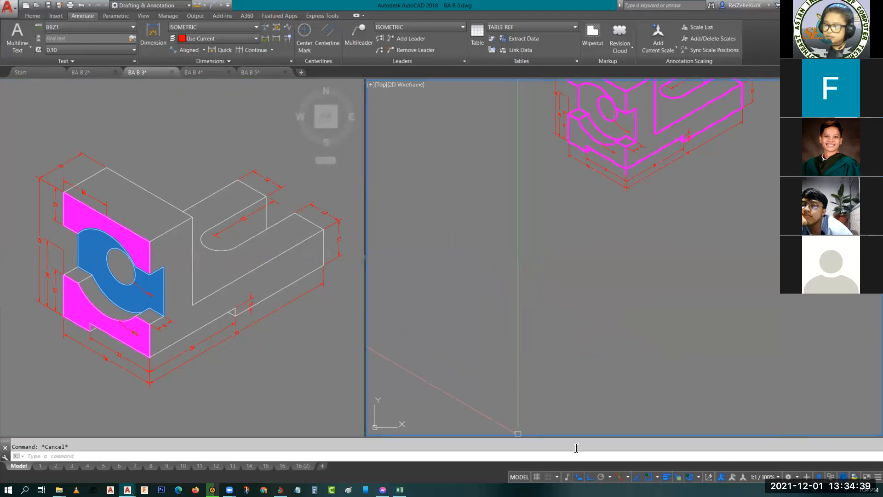
left_click(620, 477)
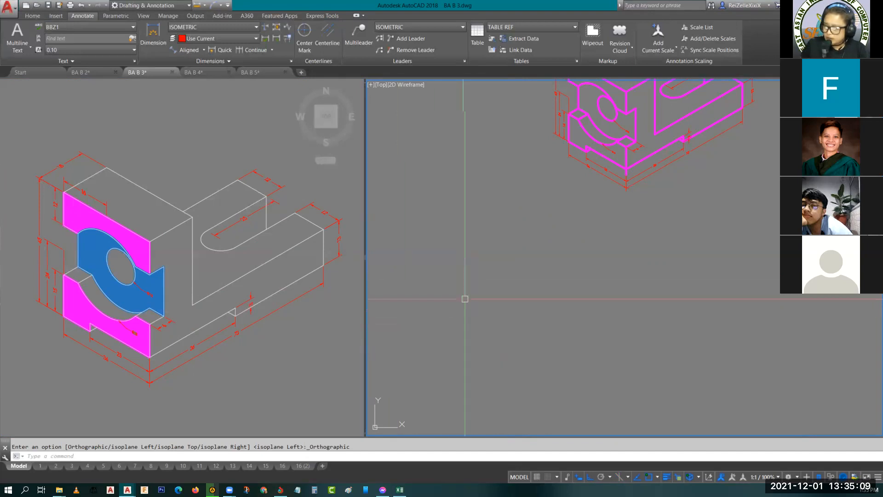
left_click(462, 297)
key("Escape")
key("Escape")
type("rec")
key("Return")
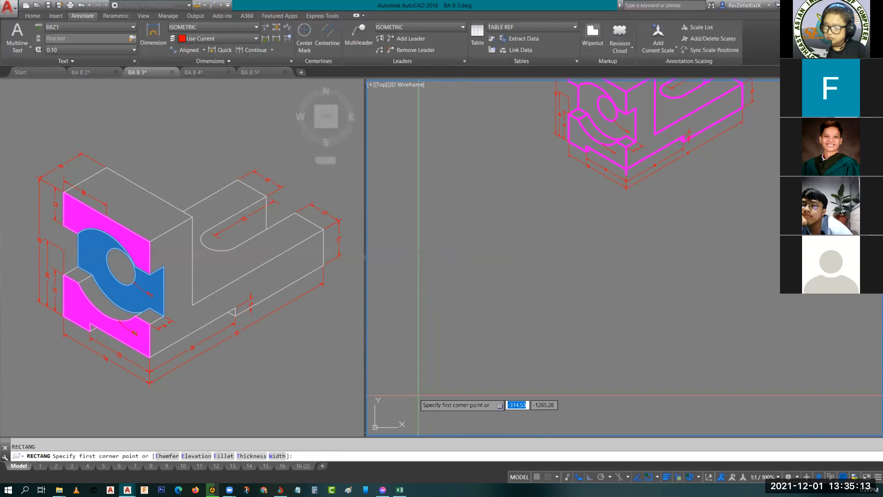
left_click(411, 385)
key("Escape")
key("Escape")
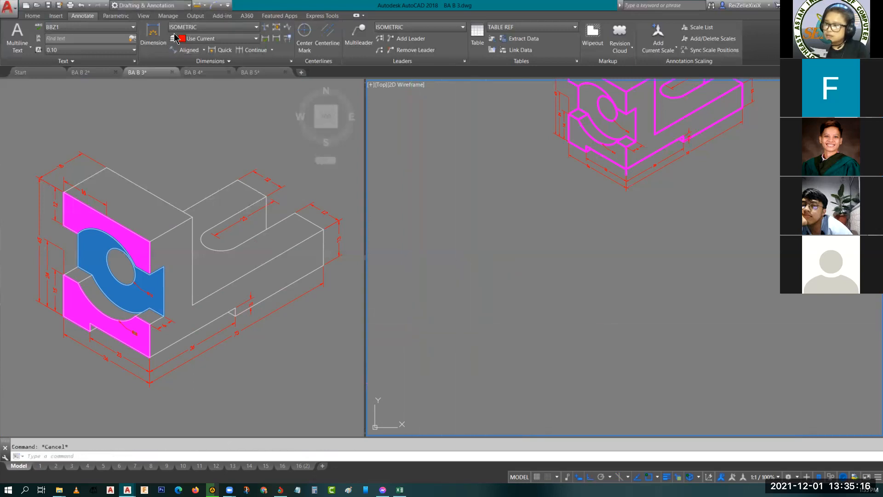
- Set the TOP layer's colour to green, index 102, and make TOP the current layer
left_click(33, 17)
left_click(389, 27)
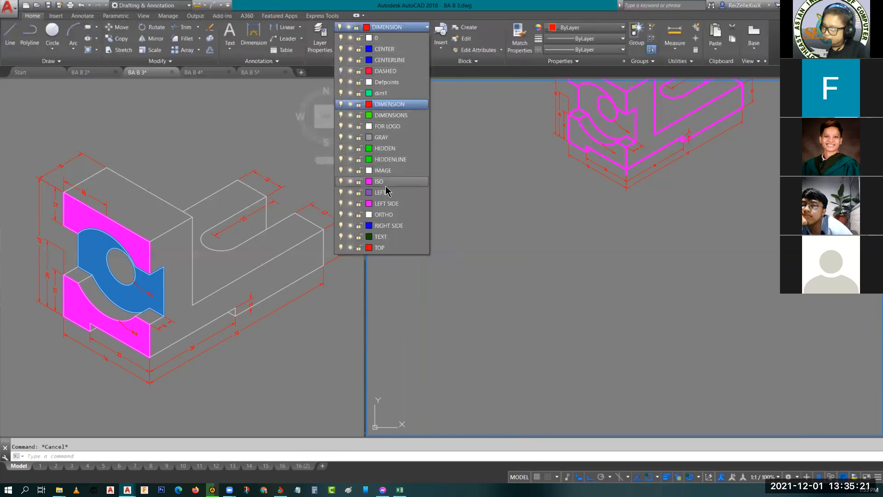
left_click(369, 248)
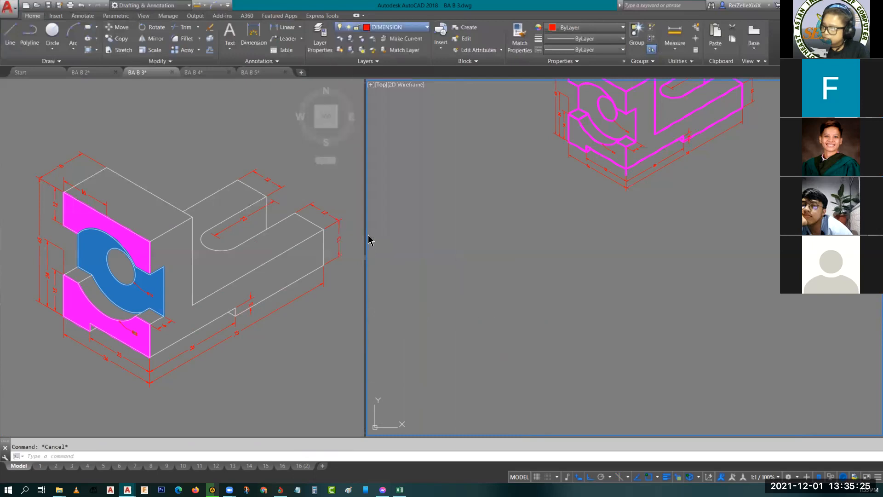
left_click(342, 257)
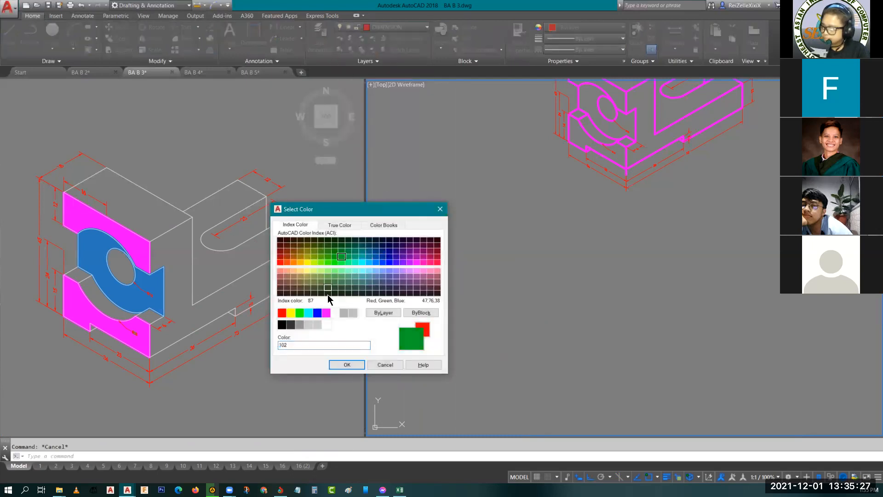
left_click(346, 365)
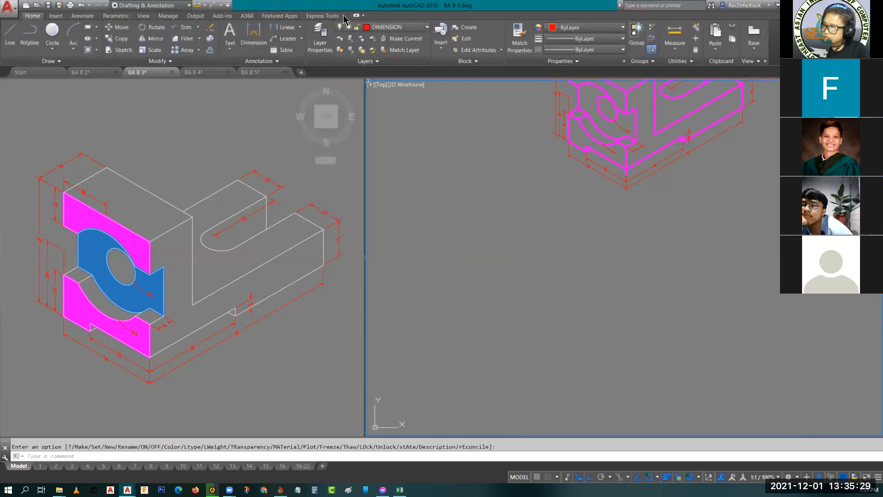
left_click(396, 27)
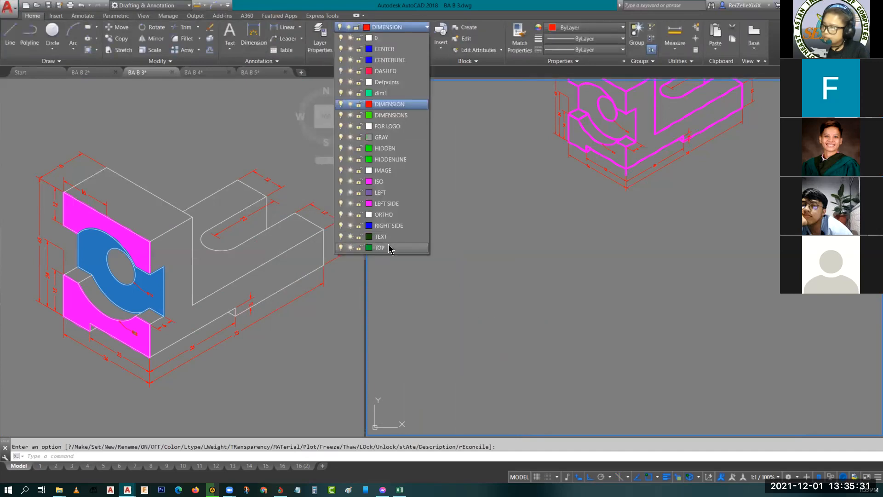
left_click(389, 248)
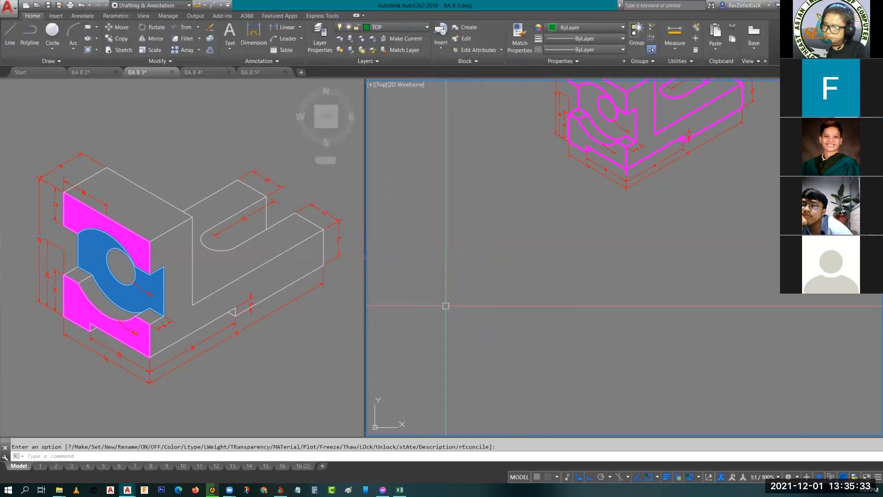
type("rec")
key("Return")
left_click(435, 336)
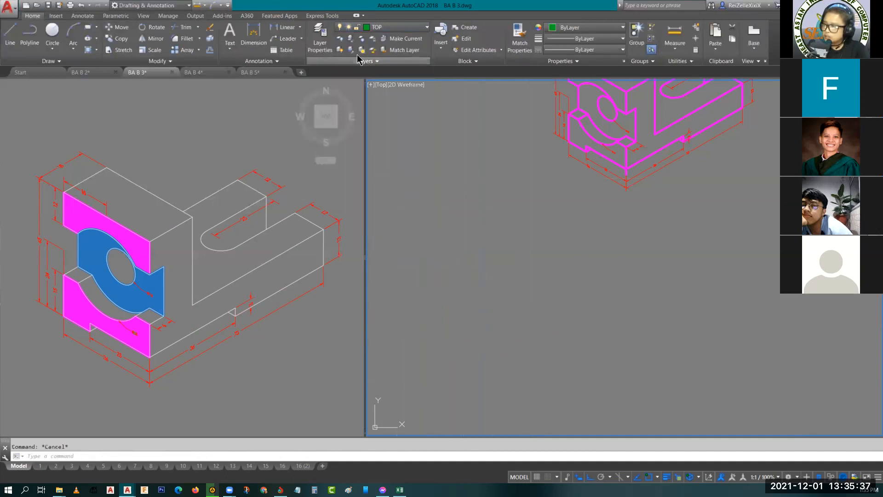
- Change the TOP layer's colour to dark green, index 98
left_click(405, 27)
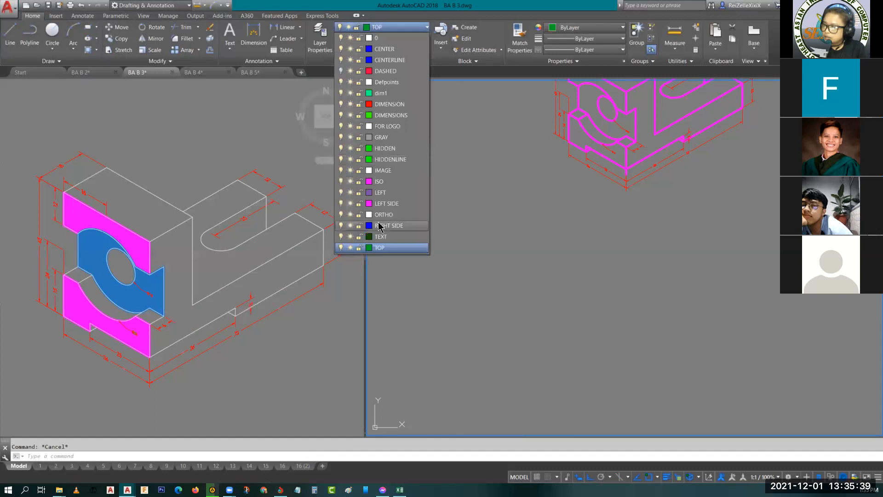
left_click(369, 248)
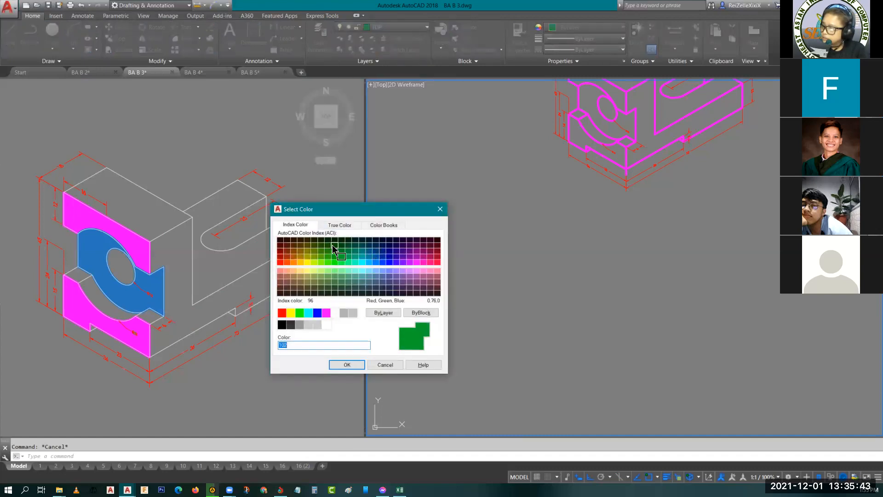
left_click(334, 240)
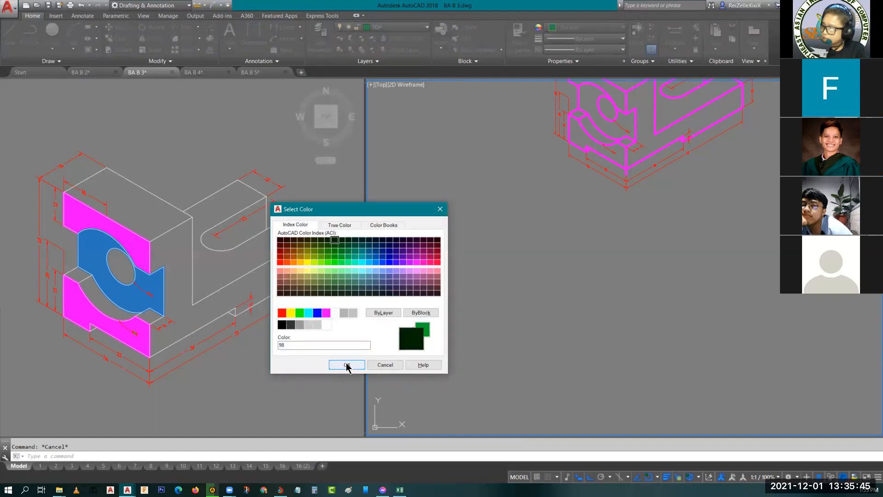
left_click(346, 365)
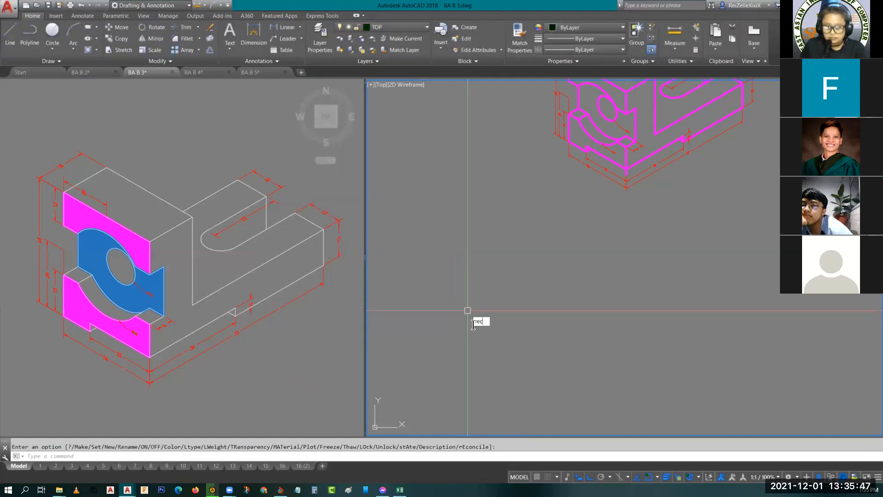
- Draw a rectangle 73 long and 36 wide below the isometric copy as the top view's outline
type("rec")
key("Return")
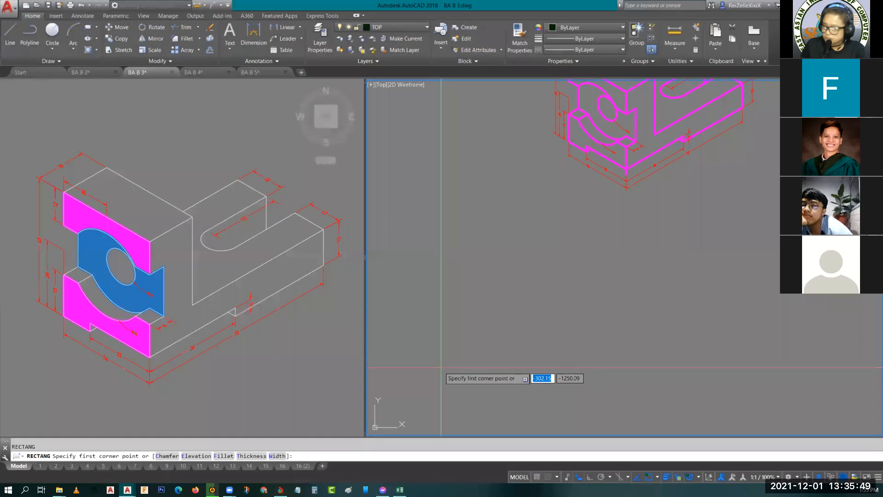
left_click(436, 383)
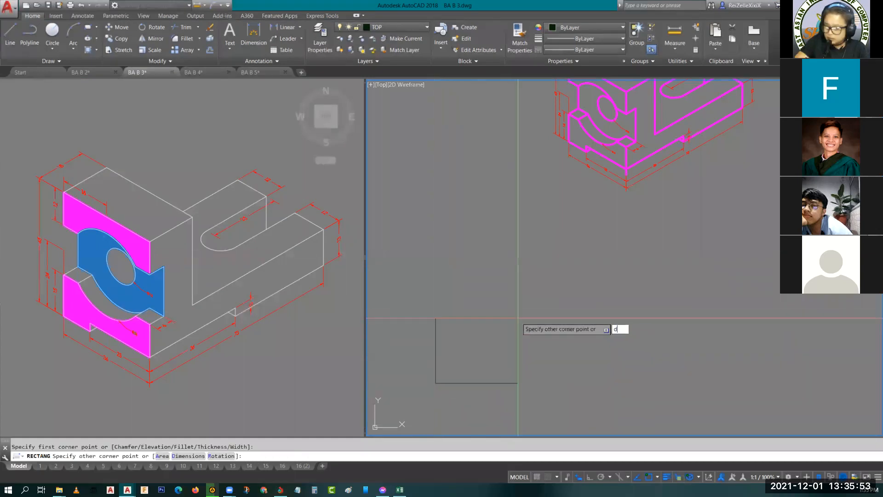
type("d")
key("Return")
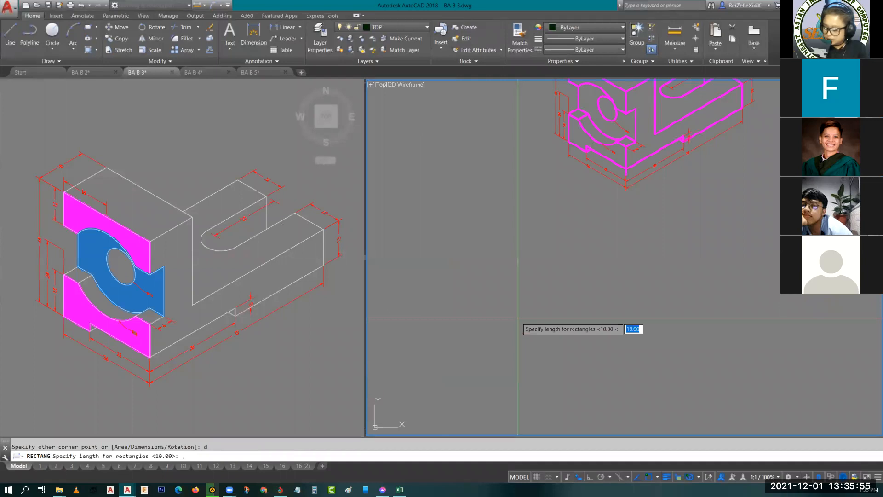
type("73")
key("Return")
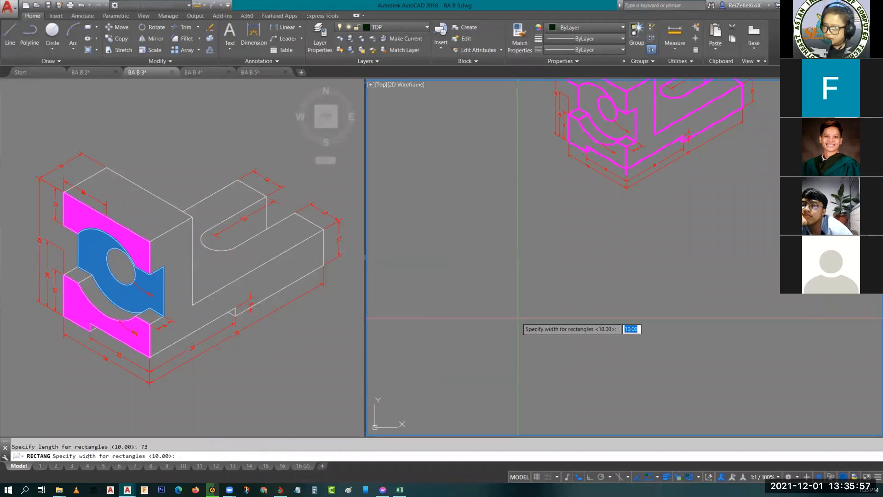
type("36")
key("Return")
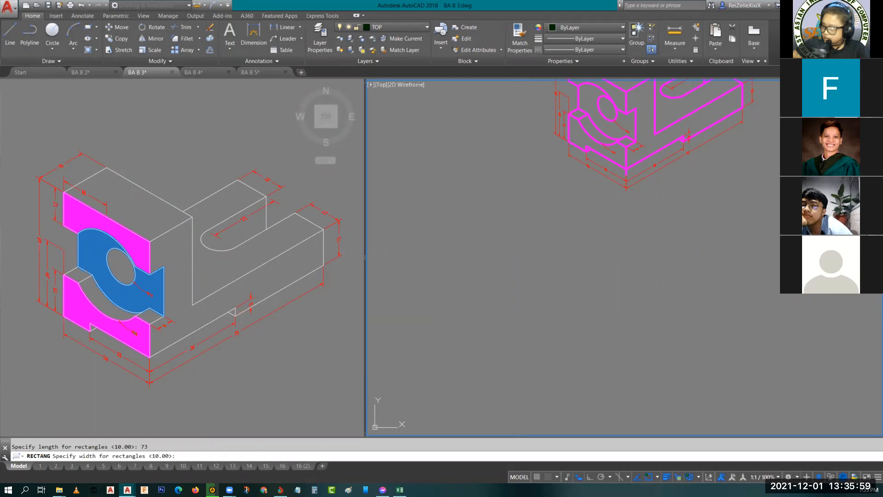
left_click(522, 323)
- Explode the top view's rectangle into separate lines
scroll(492, 366, "up", 2)
middle_click_drag(489, 339, 517, 272)
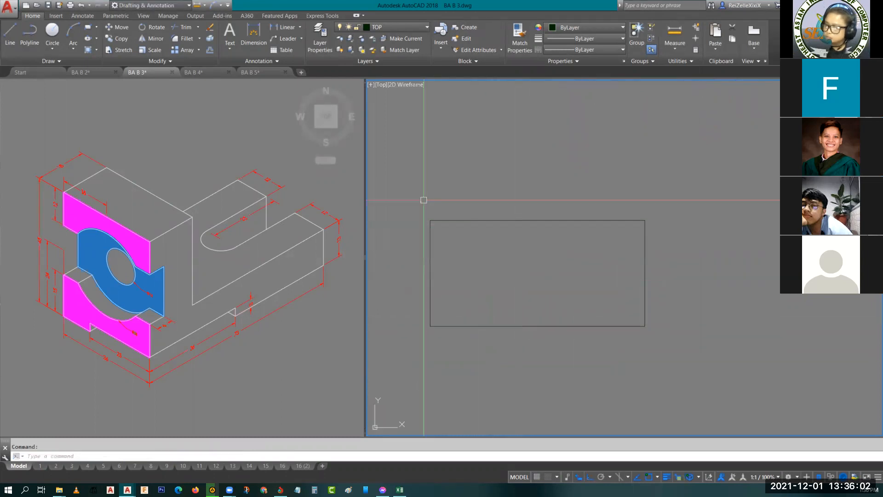
left_click(431, 246)
type("x")
key("Return")
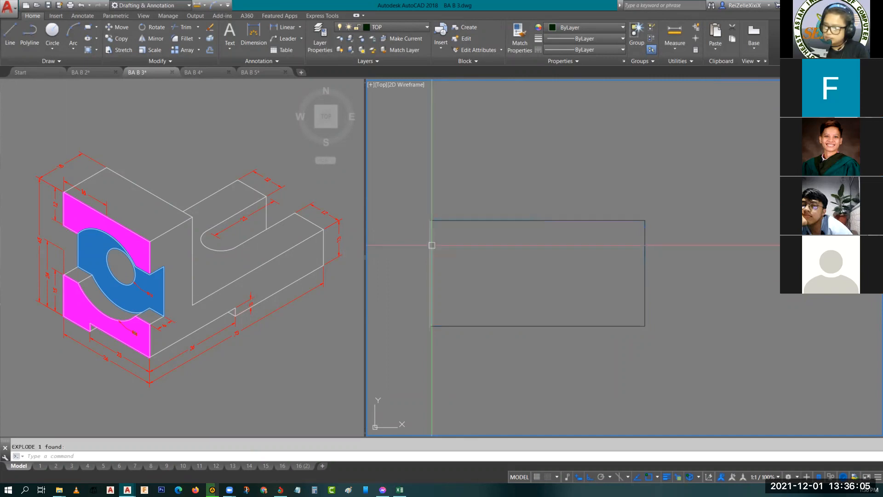
- Offset the top view's left edge 18 inward using the Through option
type("o")
key("Return")
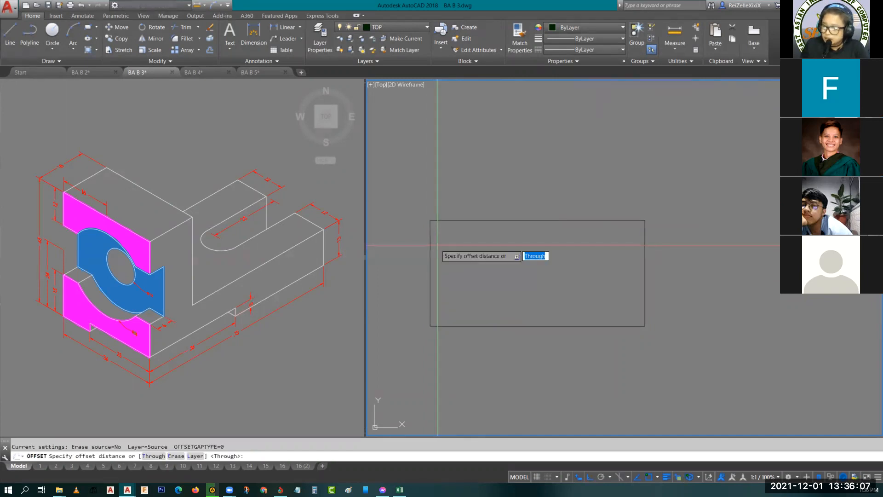
type("1")
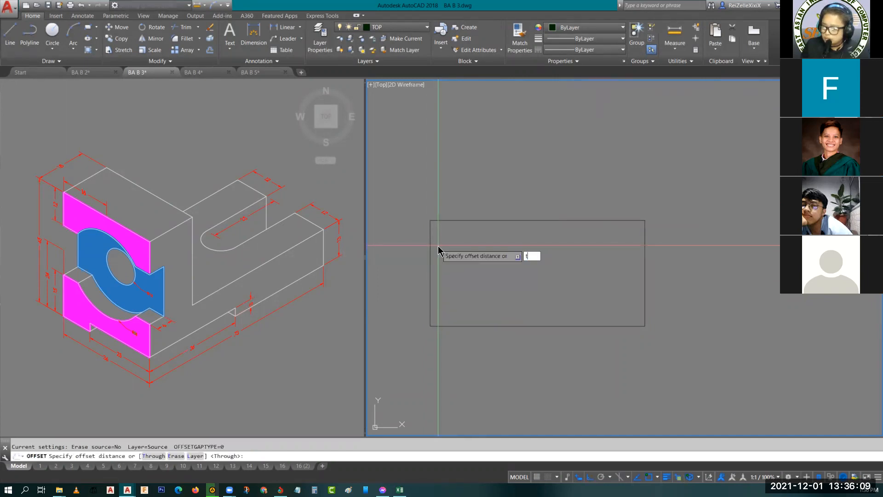
key("Return")
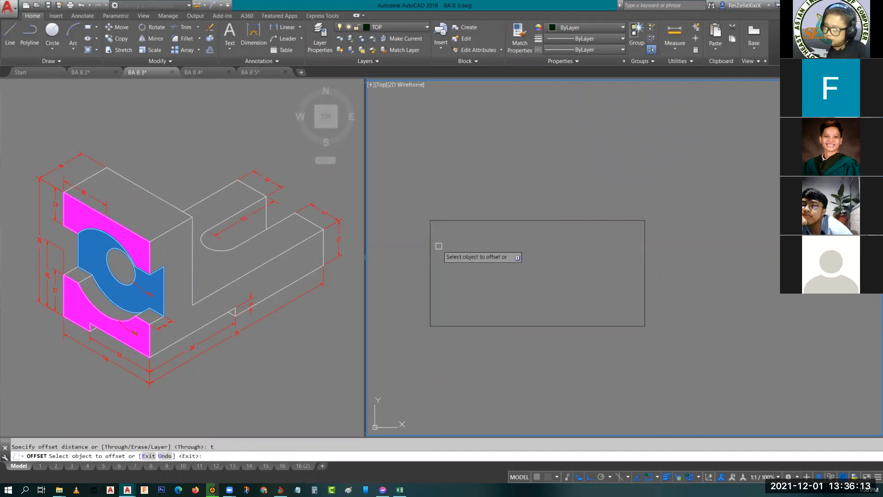
left_click(431, 246)
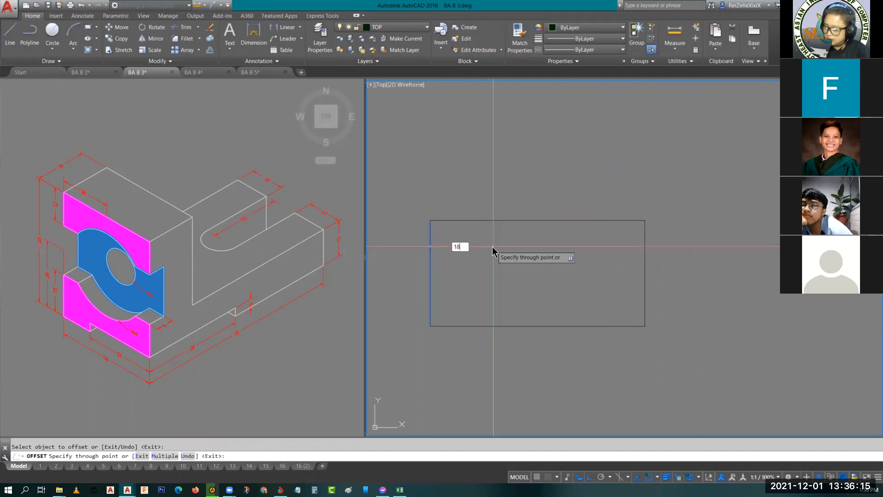
key("Return")
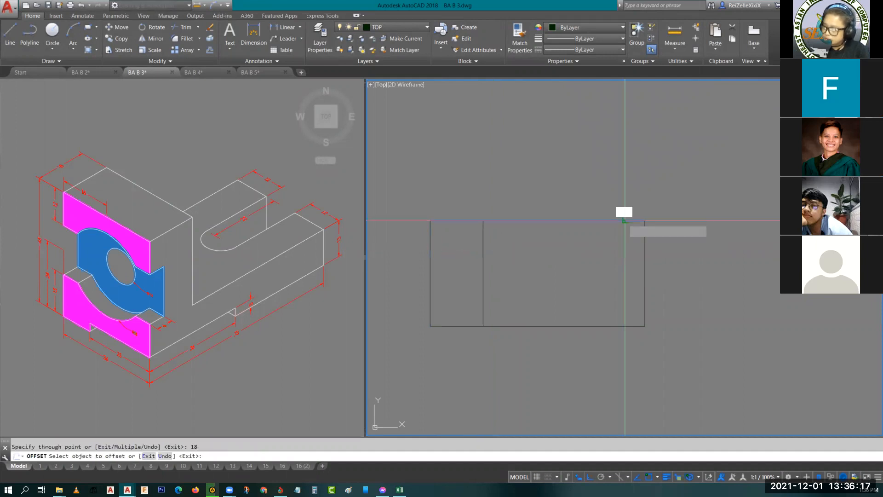
- Offset the top view's upper and lower edges 12 inward each to locate the slot's sides
left_click(624, 220)
type("12")
key("Return")
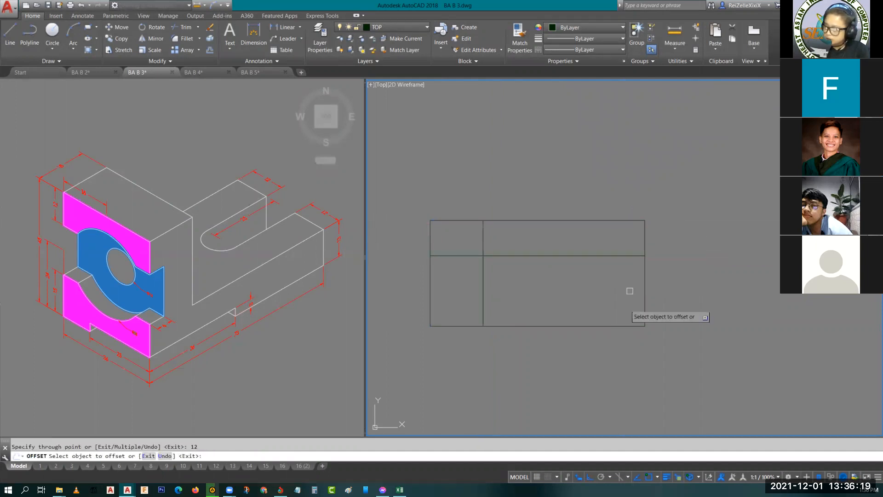
left_click(618, 324)
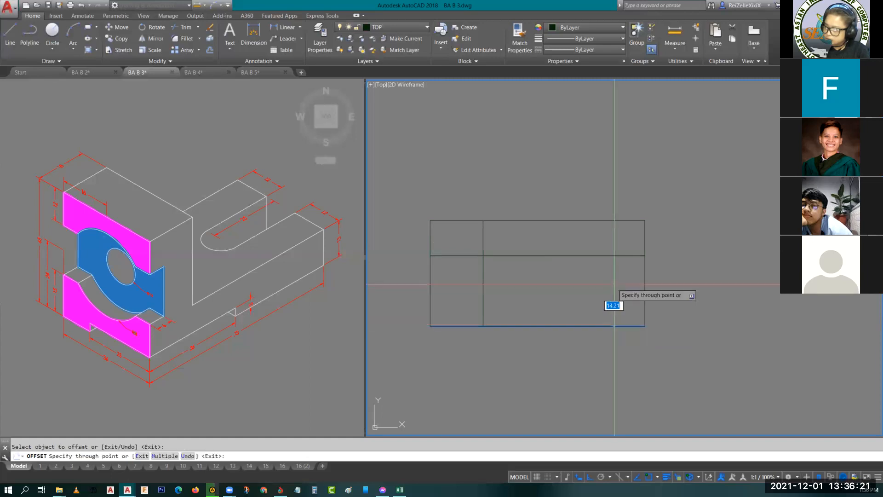
type("12")
key("Return")
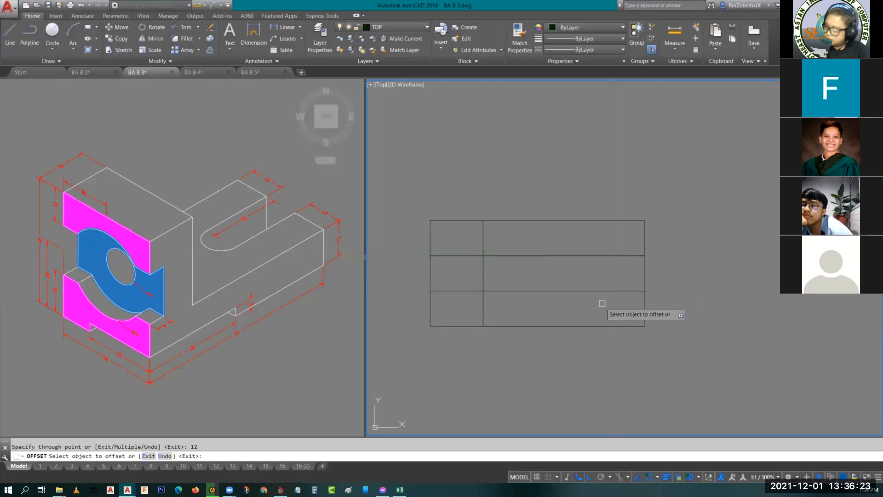
- Offset the top view's right edge 25 inward to locate the slot's depth
left_click(646, 268)
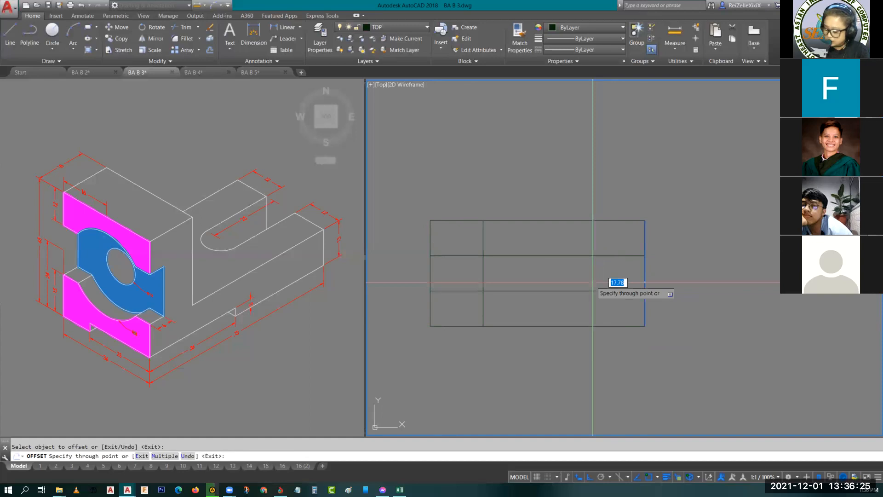
type("25")
key("Return")
key("Escape")
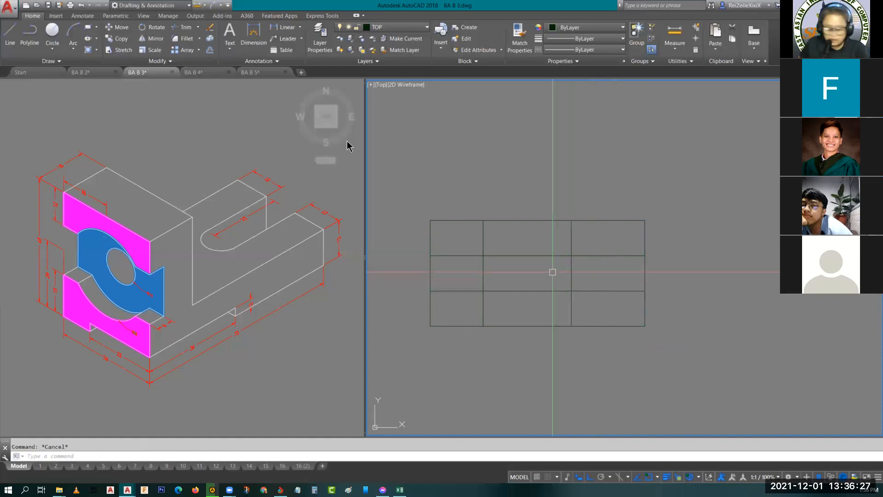
- Trim the construction lines to leave a rectangular slot open at the right edge and the full-height line near the left edge
key("Return")
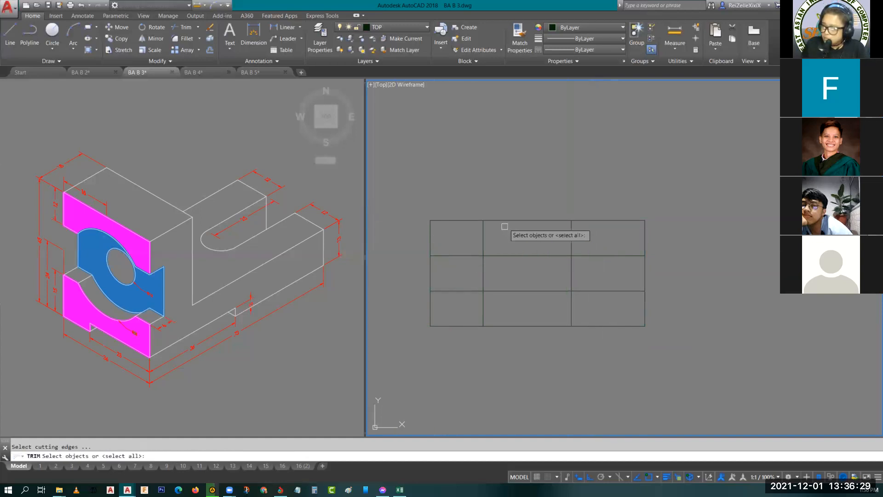
key("Return")
left_click(458, 255)
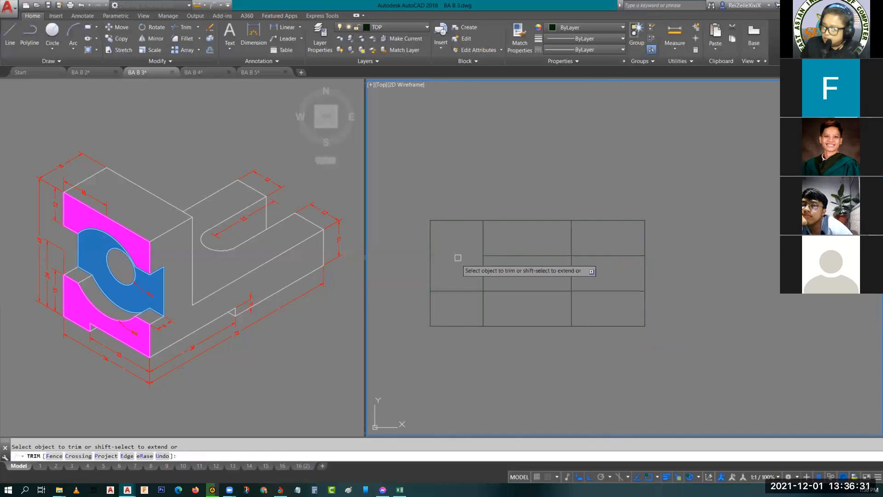
left_click(455, 290)
left_click(503, 291)
left_click(510, 256)
left_click(572, 239)
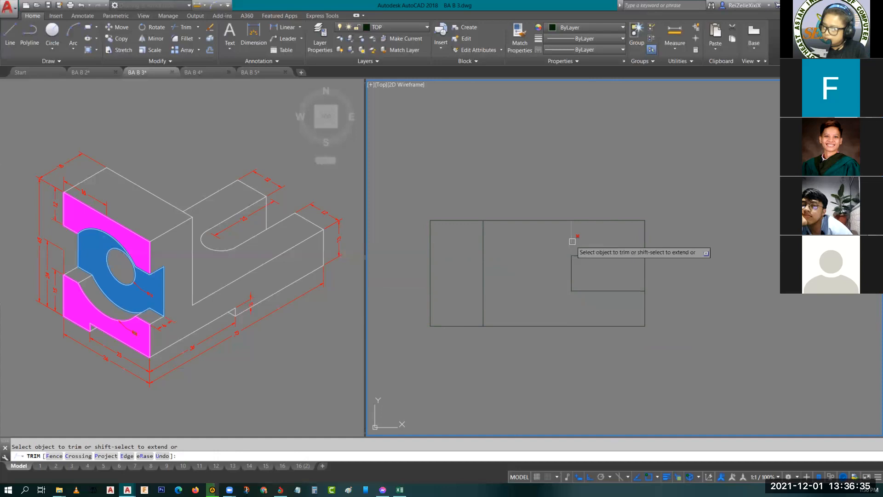
left_click(645, 274)
key("Escape")
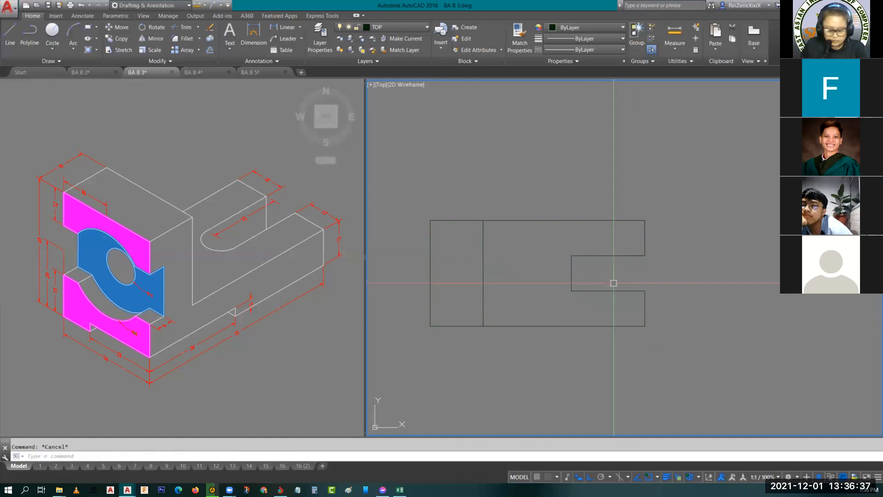
- Draw a circle centred on the midpoint of the slot's inner end line, tangent to both slot sides
type("c")
key("Return")
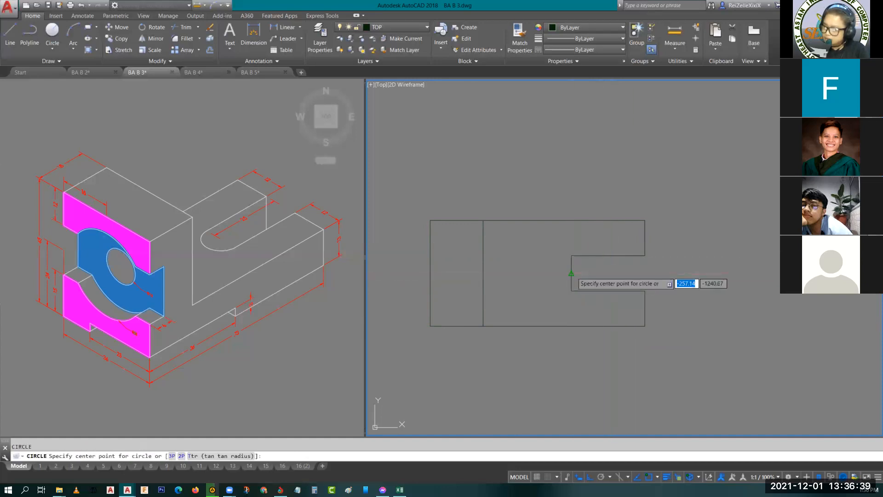
left_click(571, 273)
left_click(586, 266)
key("Escape")
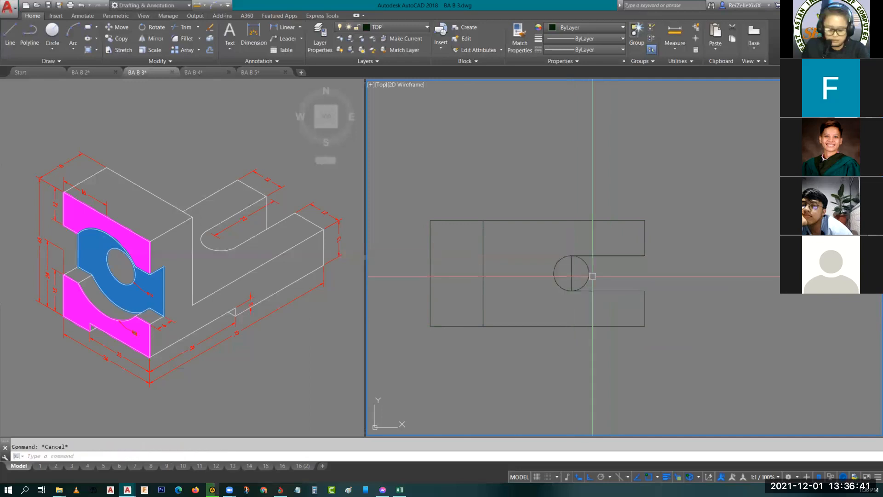
- Trim the circle's right half and delete the slot's straight inner end line to leave a rounded end
type("tr")
key("Return")
key("Return")
left_click(589, 271)
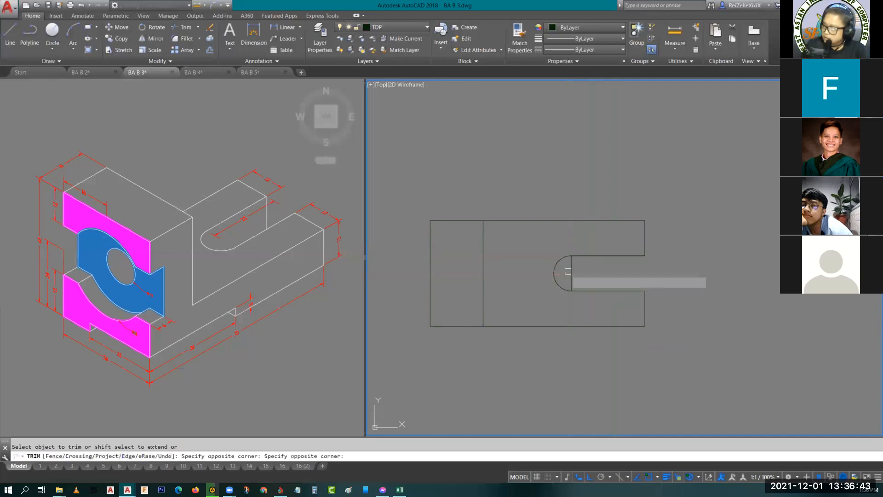
key("Escape")
left_click(572, 276)
key("Delete")
- Examine the width dimensions below the front face and its bottom notch on the reference object, and return to the top view's viewport
scroll(575, 246, "down", 2)
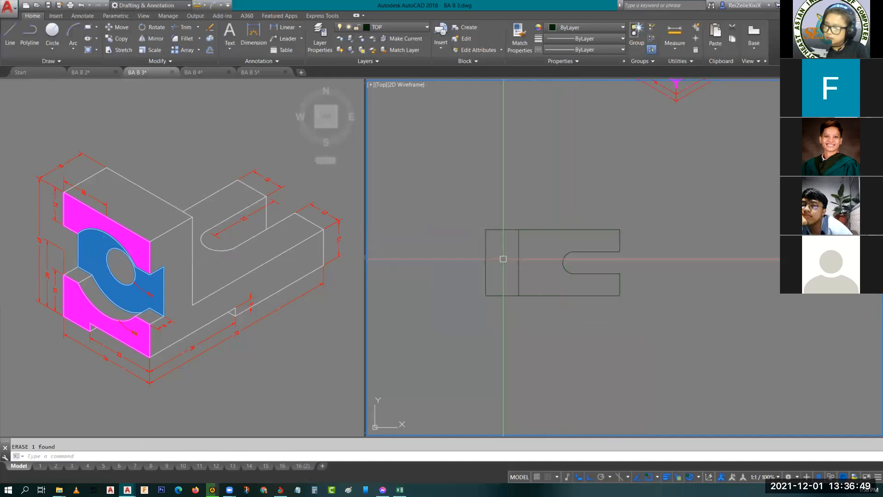
scroll(551, 271, "up", 2)
middle_click_drag(515, 270, 556, 291)
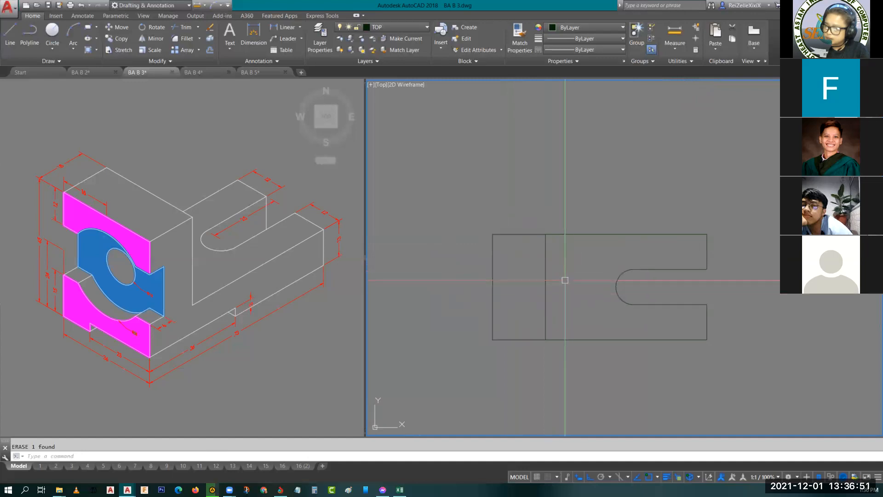
scroll(517, 321, "up", 2)
middle_click_drag(517, 322, 498, 282)
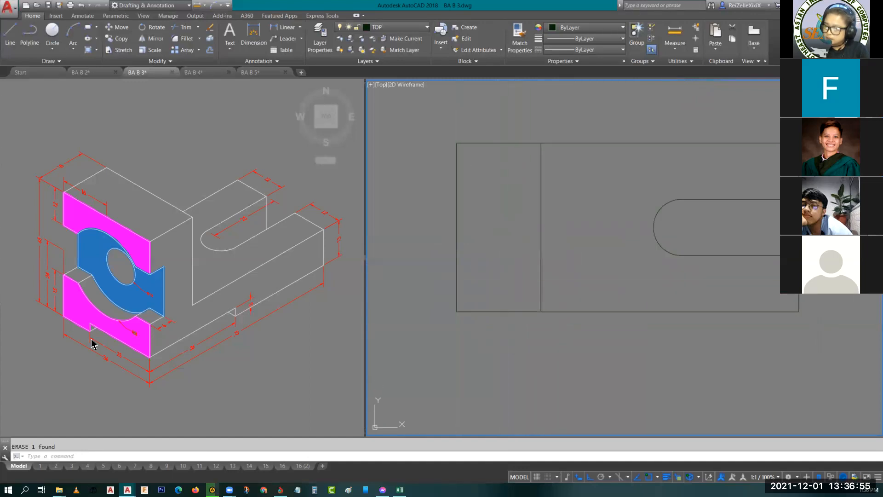
left_click(127, 373)
key("Escape")
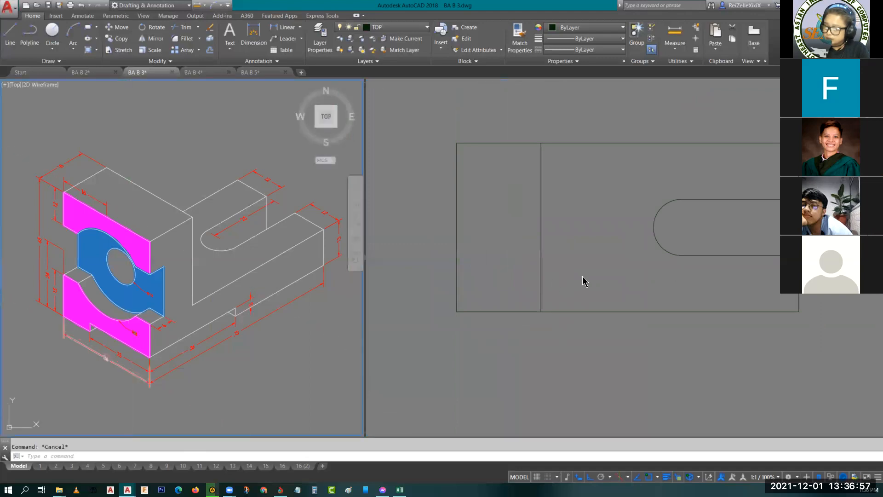
scroll(104, 392, "up", 6)
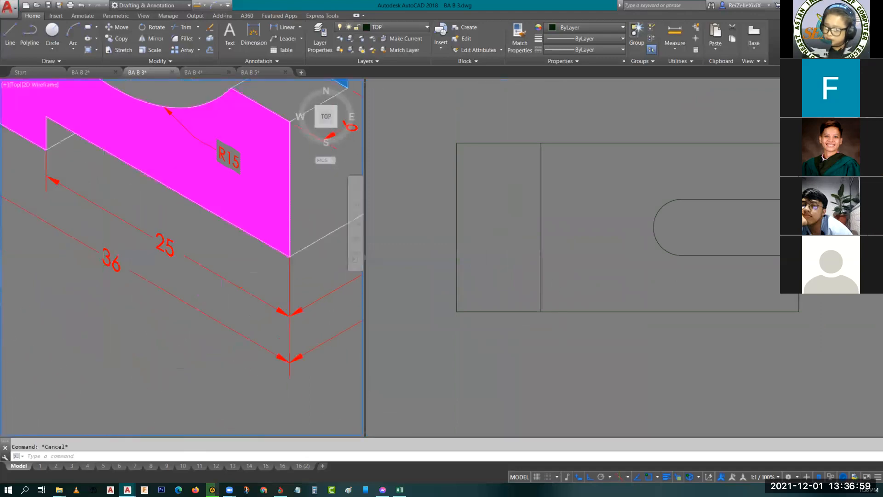
scroll(104, 392, "down", 6)
left_click(519, 271)
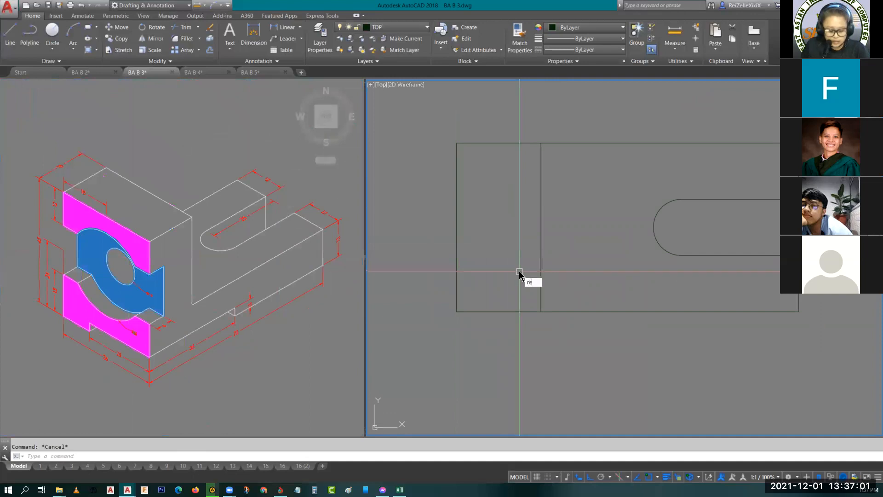
- Draw a 36 by 25 rectangle inside the top view, starting from the outline's lower-left corner
type("rec")
key("Return")
left_click(541, 311)
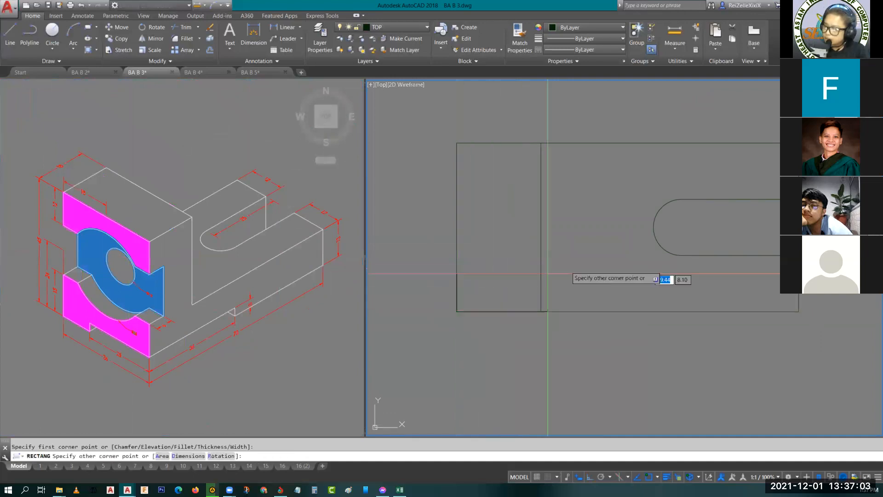
key("Return")
type("36")
key("Return")
type("25")
key("Return")
left_click(582, 269)
key("Escape")
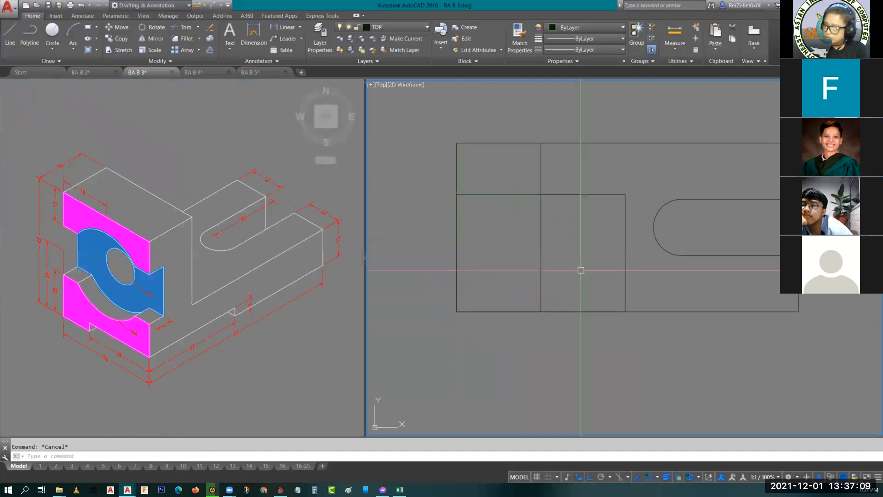
- Try to trim the left edge of the top view where the new rectangle overlaps the outline
middle_click_drag(581, 274, 593, 304)
type("tr")
key("Return")
key("Return")
left_click(469, 247)
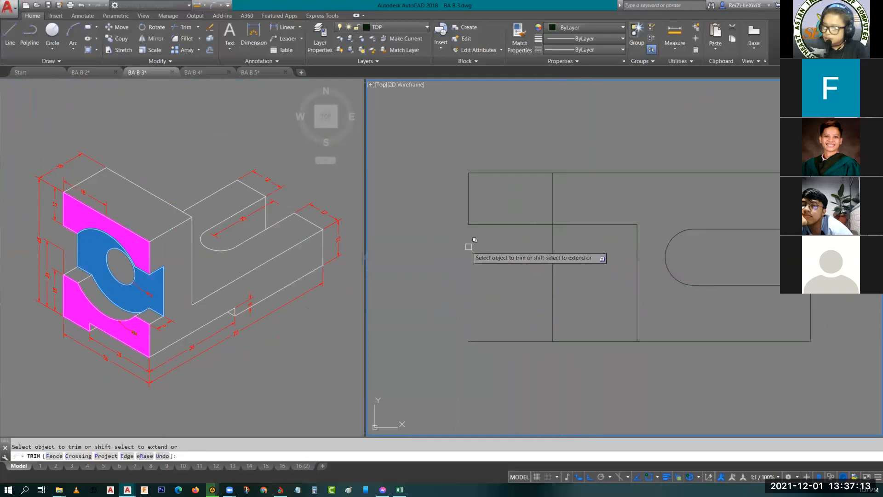
key("Escape")
left_click(483, 224)
key("Escape")
left_click(468, 236)
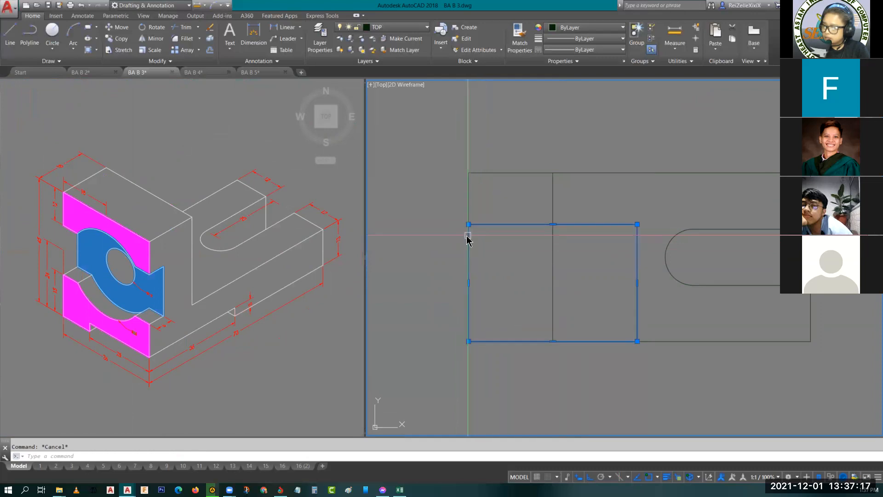
key("Escape")
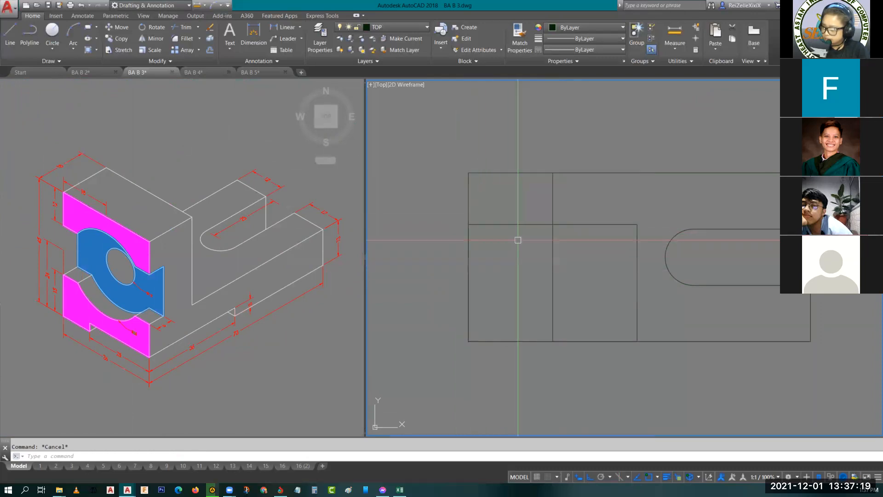
- Explode the 36 by 25 rectangle into separate lines
left_click(518, 225)
type("x")
key("Return")
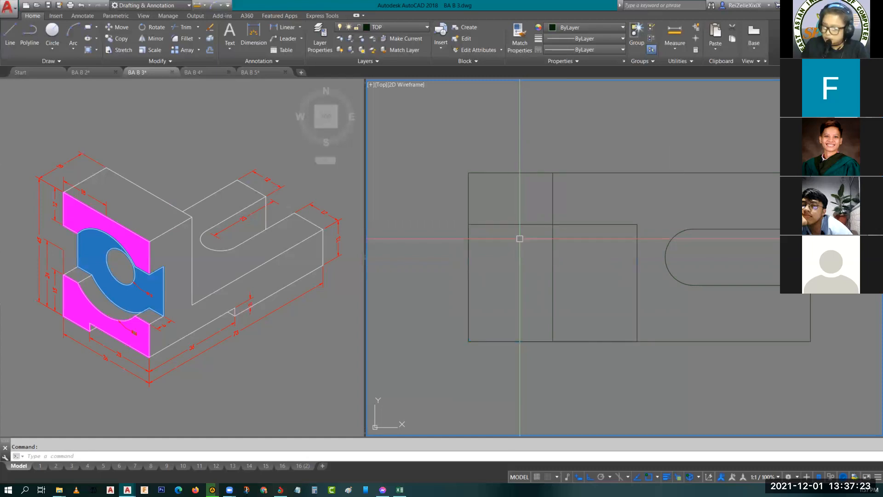
- Move the exploded rectangle's upper and right lines to the HIDDEN layer
left_click(535, 225)
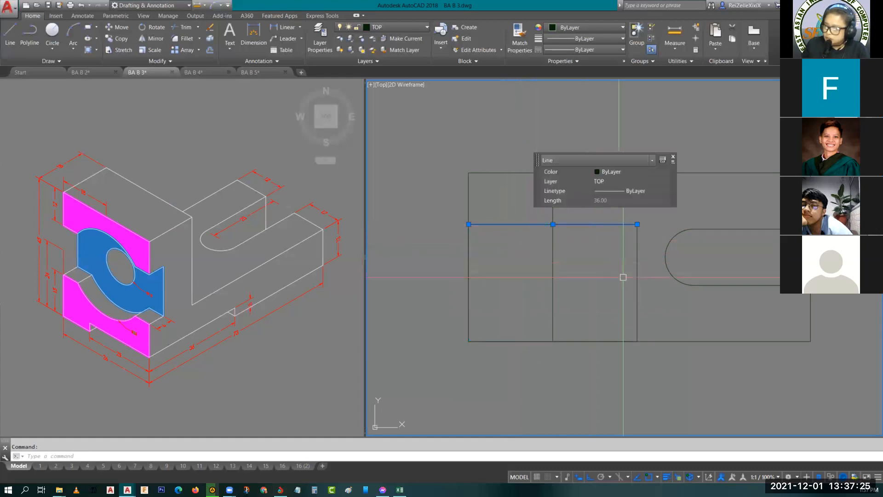
left_click(636, 285)
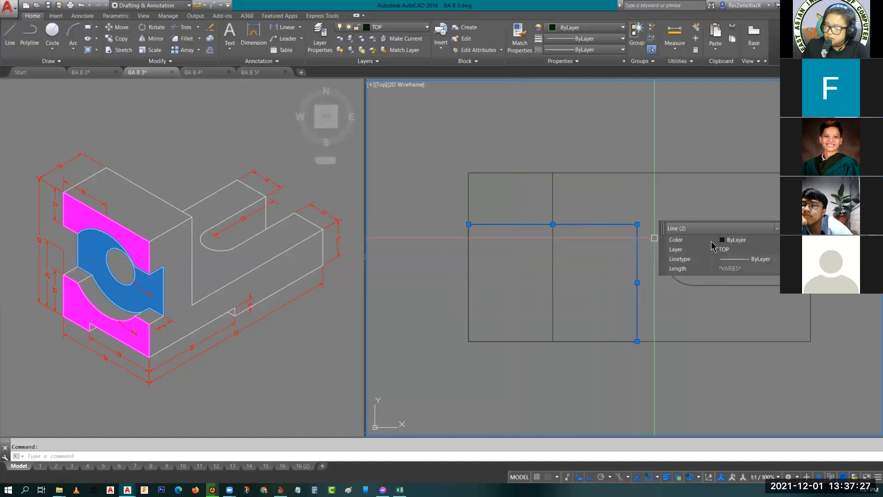
left_click(728, 249)
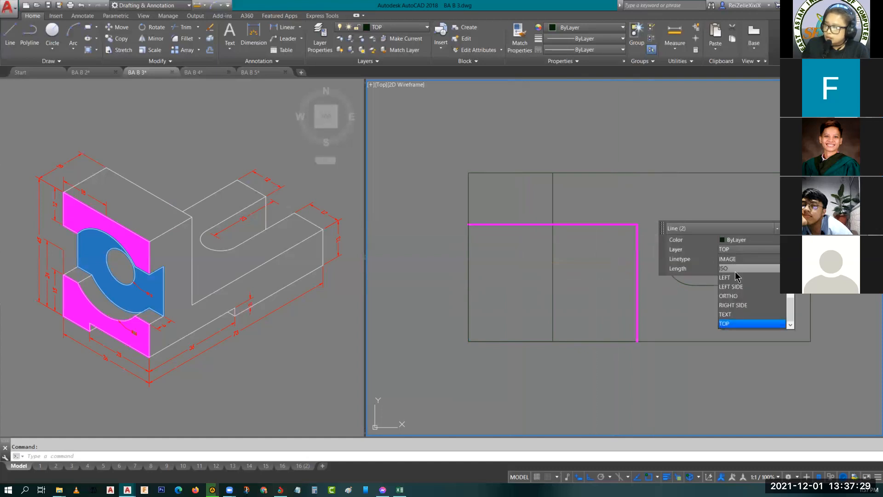
scroll(736, 278, "up", 2)
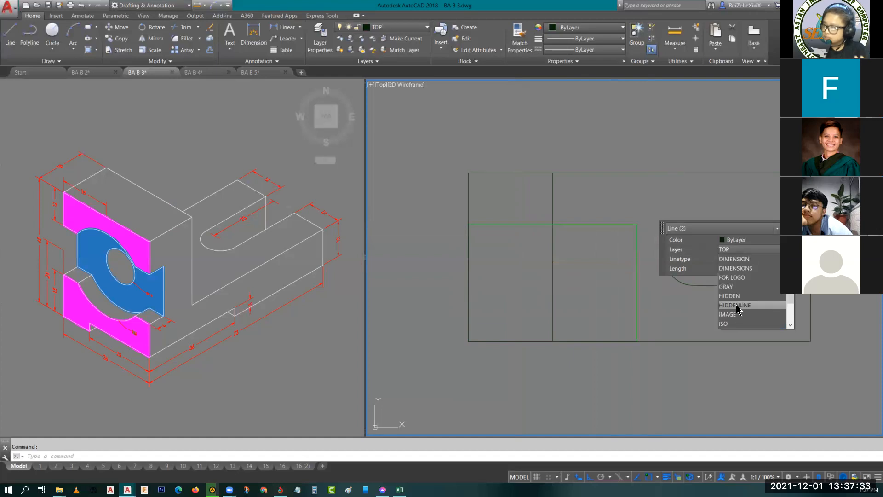
left_click(731, 296)
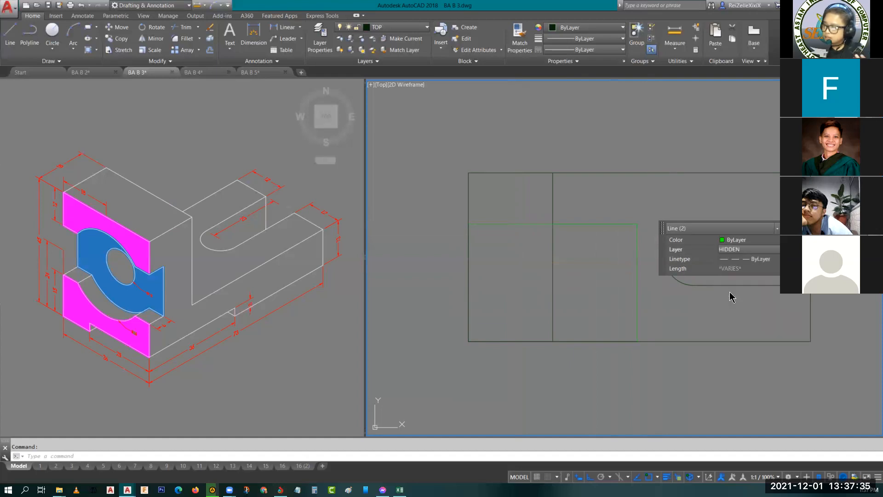
key("Escape")
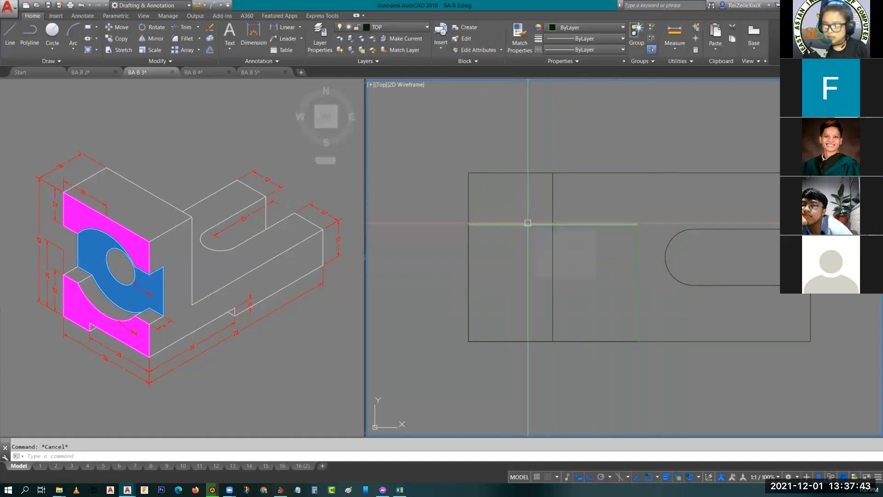
- Draw a horizontal line 6 long, running inward from the midpoint of the top view's left edge
mouse_move(528, 223)
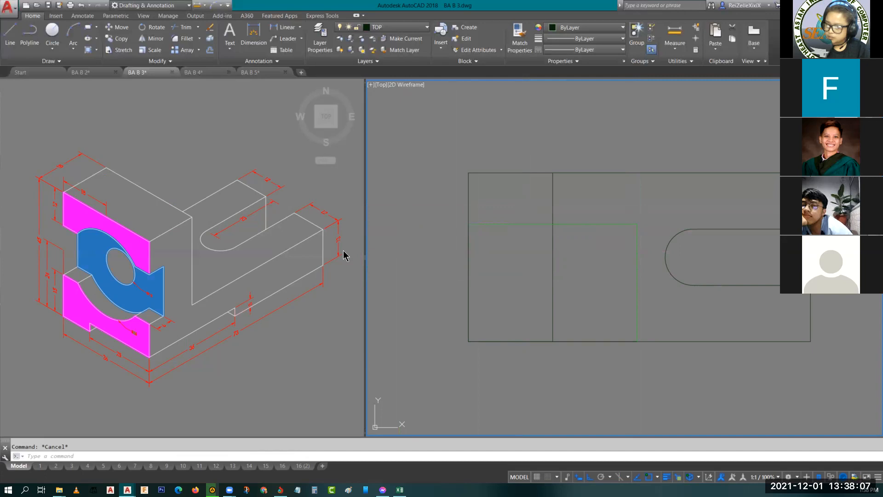
key("Return")
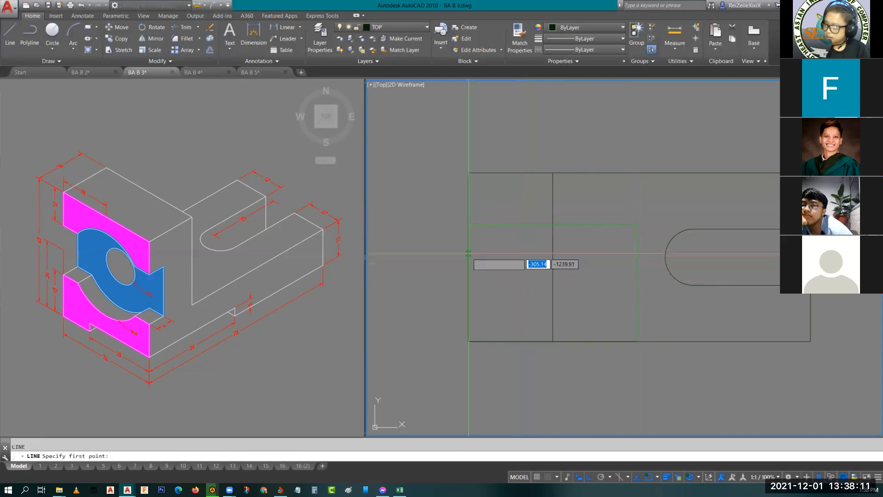
type("mid")
key("Return")
left_click(469, 257)
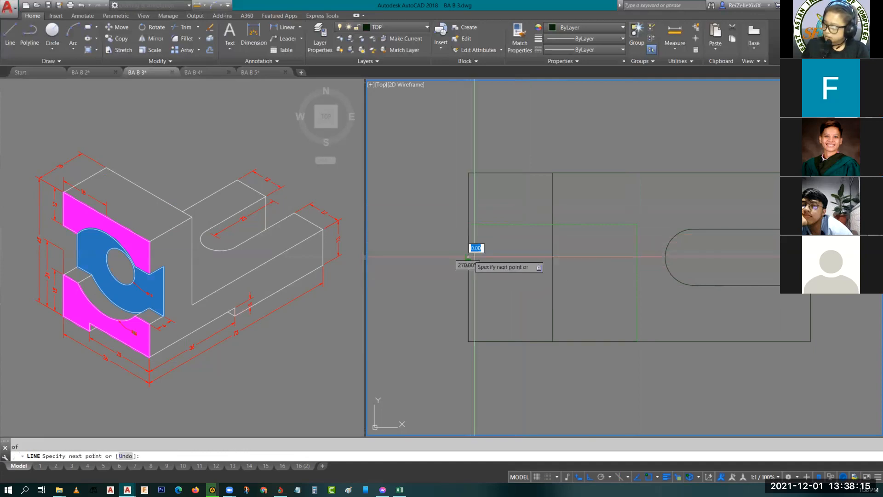
type("63")
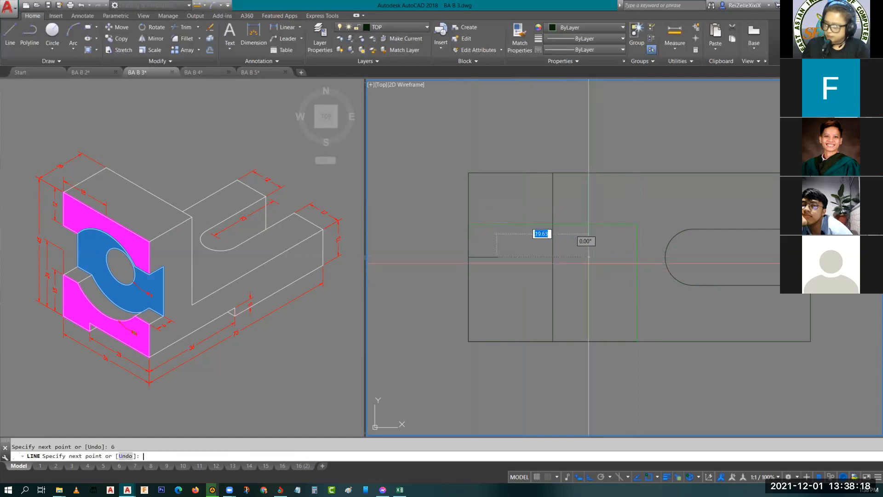
key("Escape")
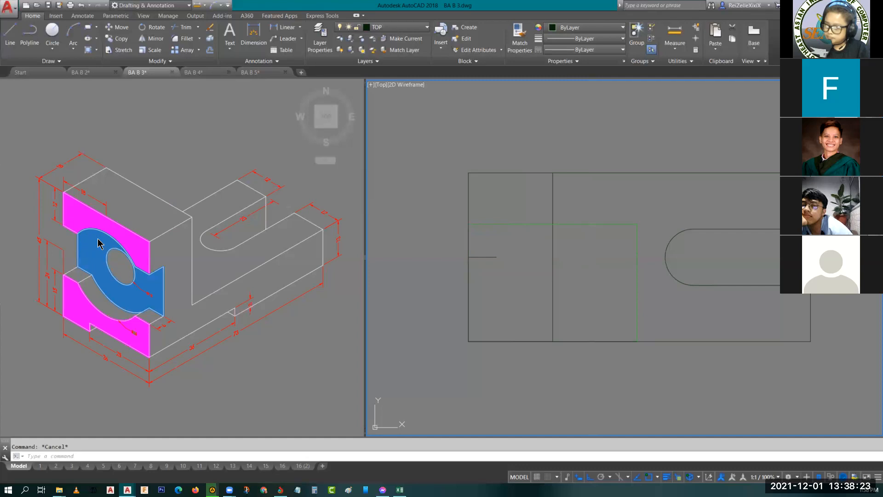
- Offset the short horizontal line by 15 both upward and downward
scroll(120, 331, "up", 4)
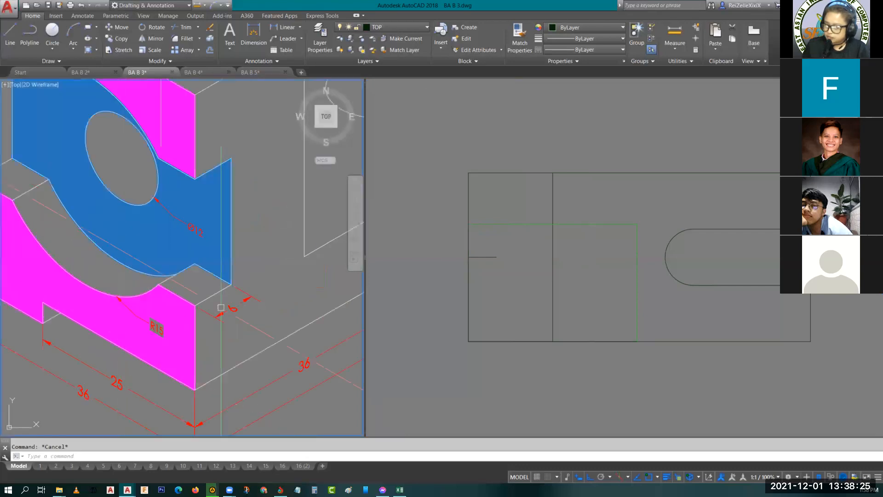
left_click(498, 261)
left_click(485, 246)
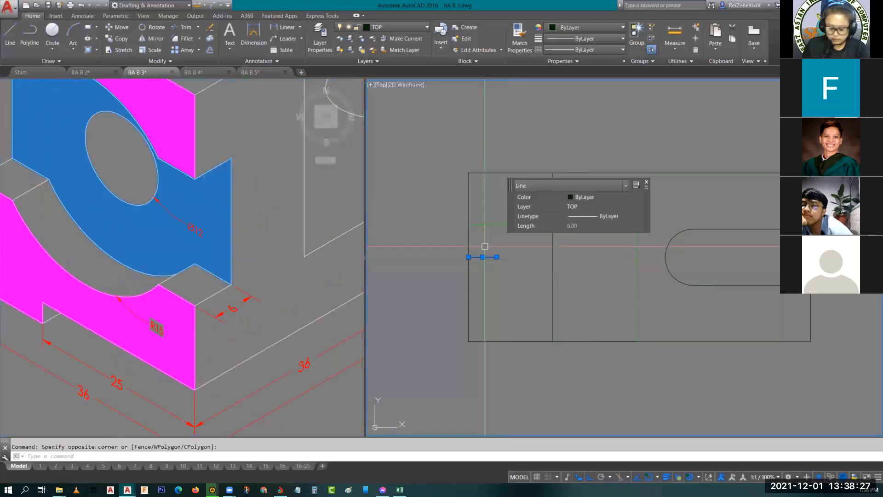
type("o")
key("Return")
type("15")
key("Return")
left_click(486, 236)
left_click(483, 257)
left_click(487, 301)
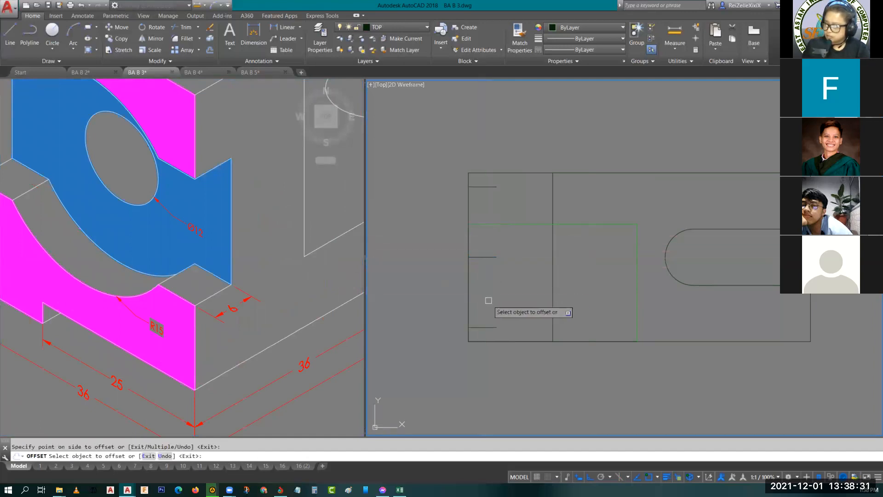
key("Escape")
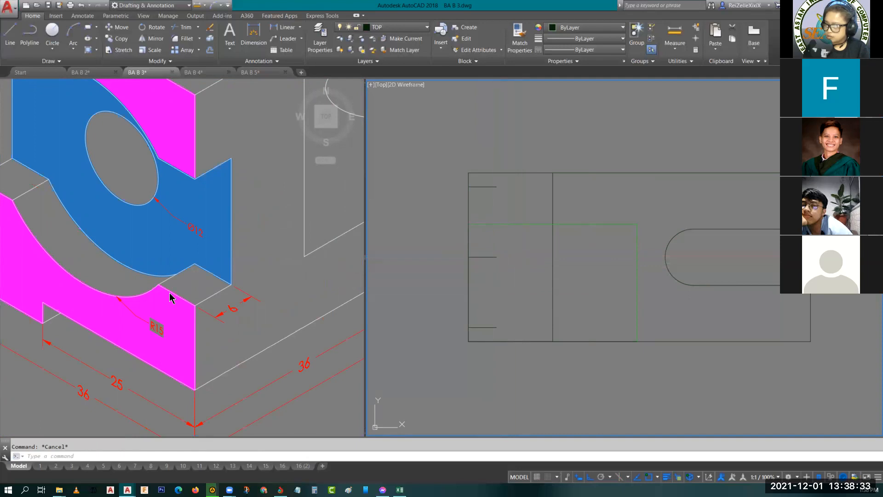
- Examine the R15 arc, the recess edges and their dimensions on the reference object's front face
left_click(124, 300)
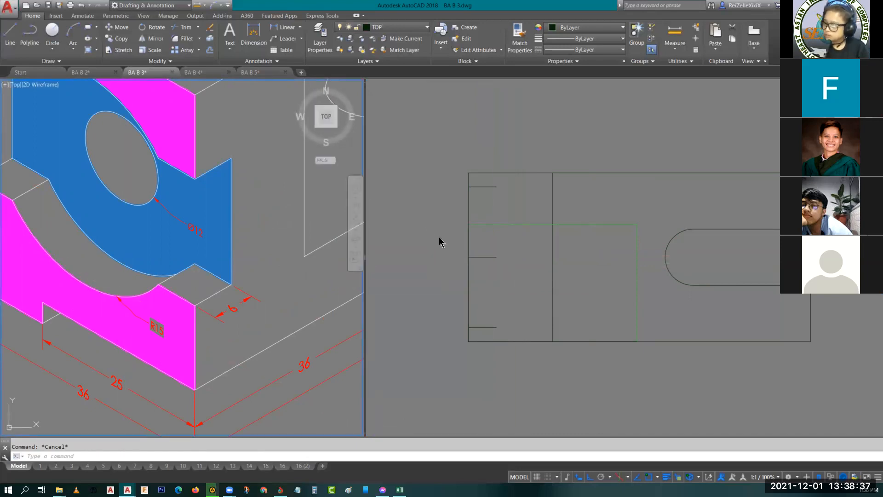
left_click(810, 263)
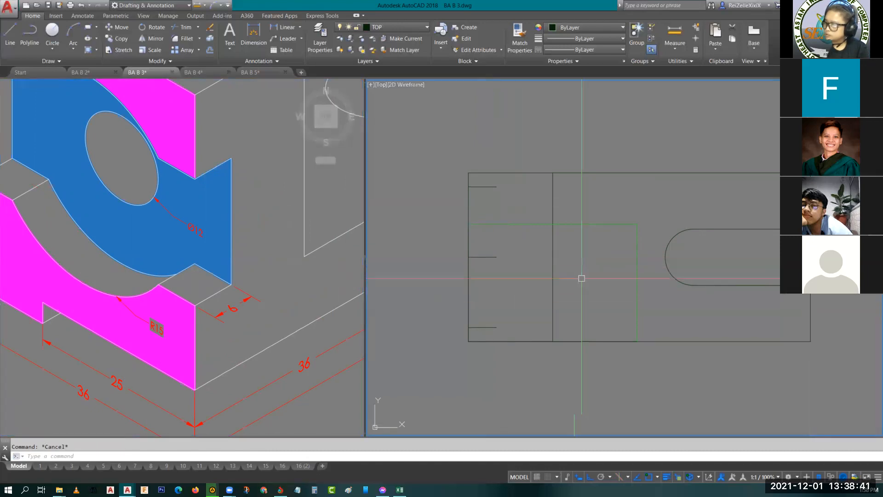
key("Escape")
left_click(140, 244)
scroll(139, 245, "down", 2)
middle_click_drag(103, 257, 212, 280)
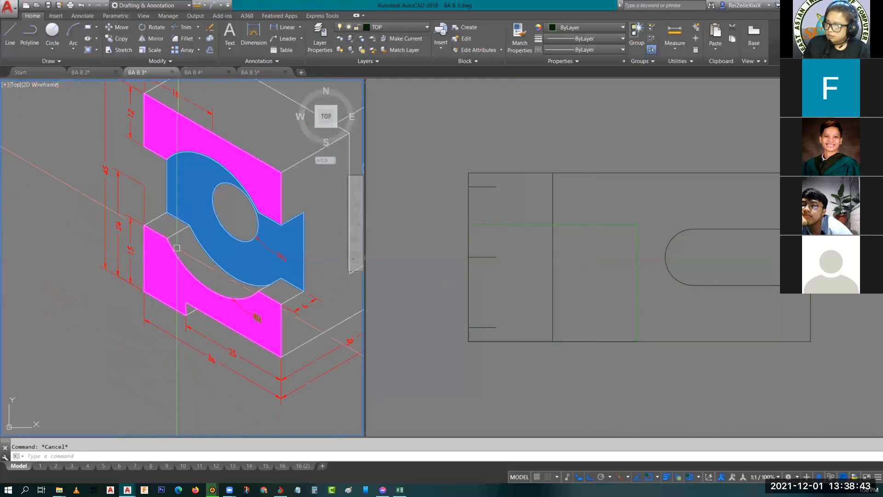
scroll(163, 215, "up", 2)
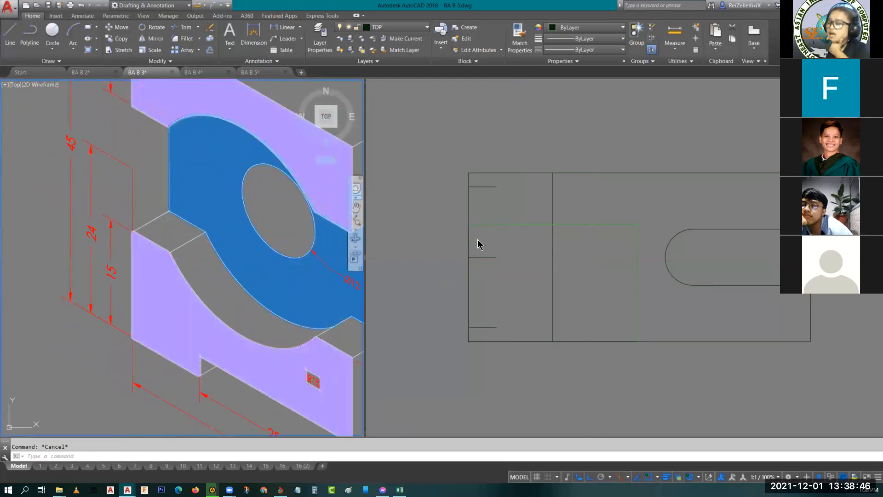
left_click(217, 316)
key("Escape")
key("Escape")
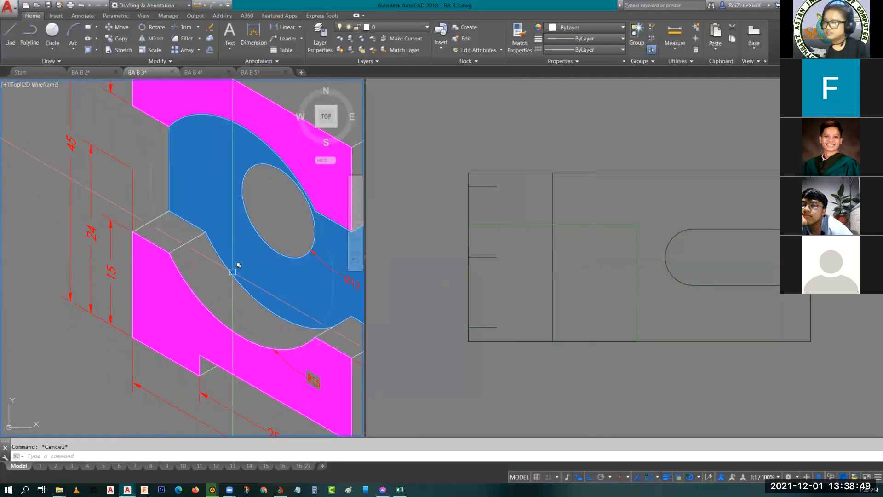
scroll(234, 248, "down", 3)
scroll(233, 249, "up", 2)
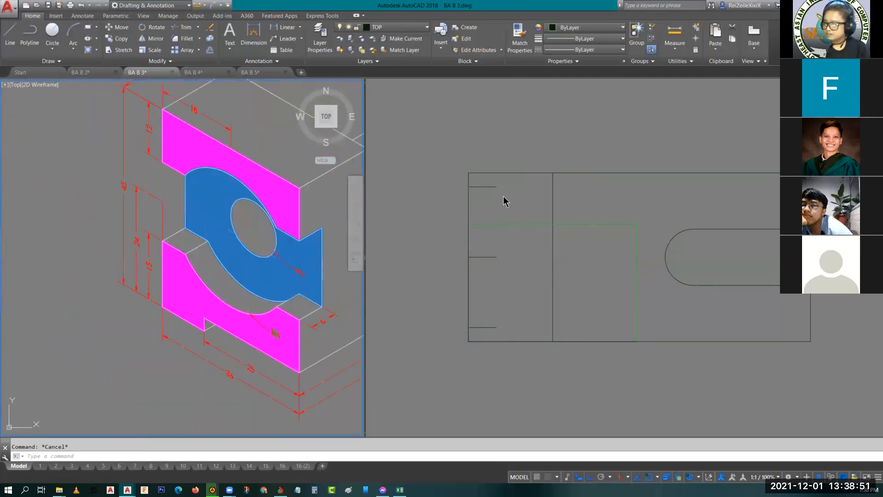
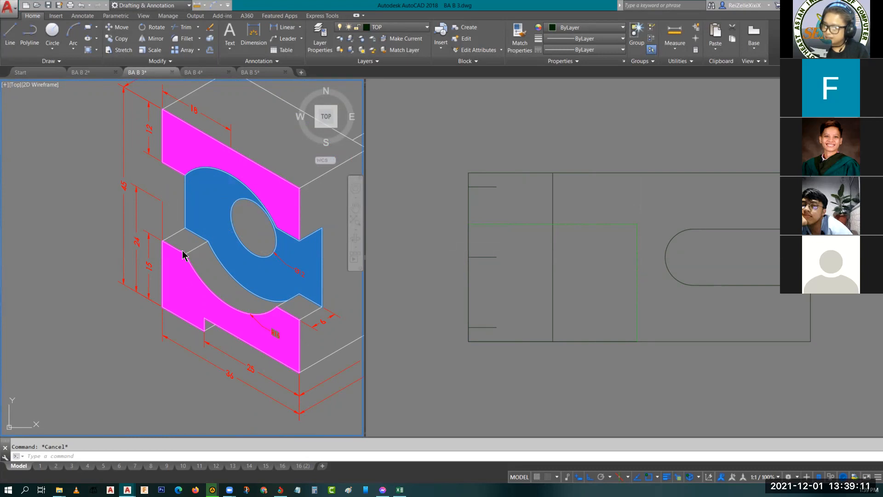
- Examine the recess edges on the isometric object and check the length of the short edge beside the 15 dimension
scroll(183, 256, "up", 5)
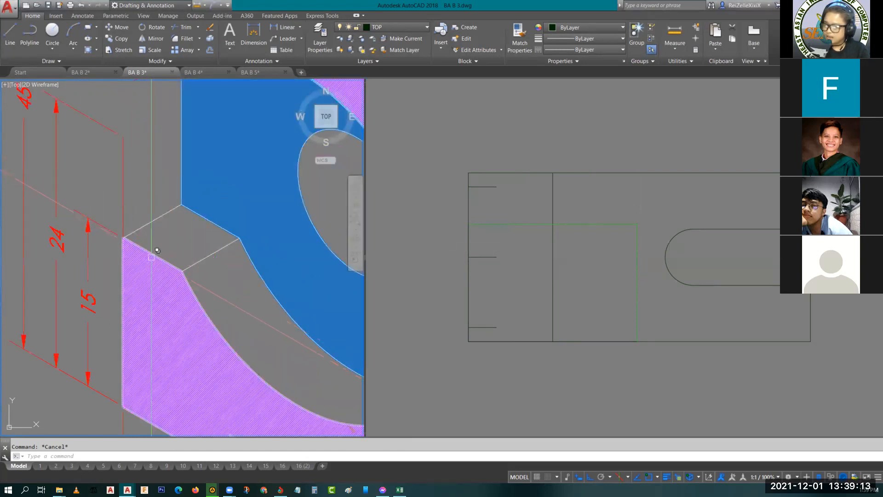
left_click(152, 255)
key("Escape")
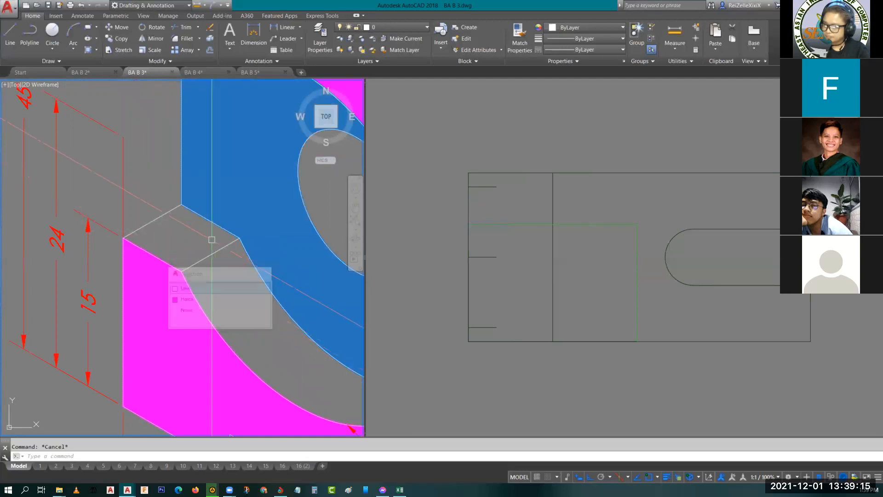
scroll(205, 237, "down", 6)
scroll(287, 293, "up", 4)
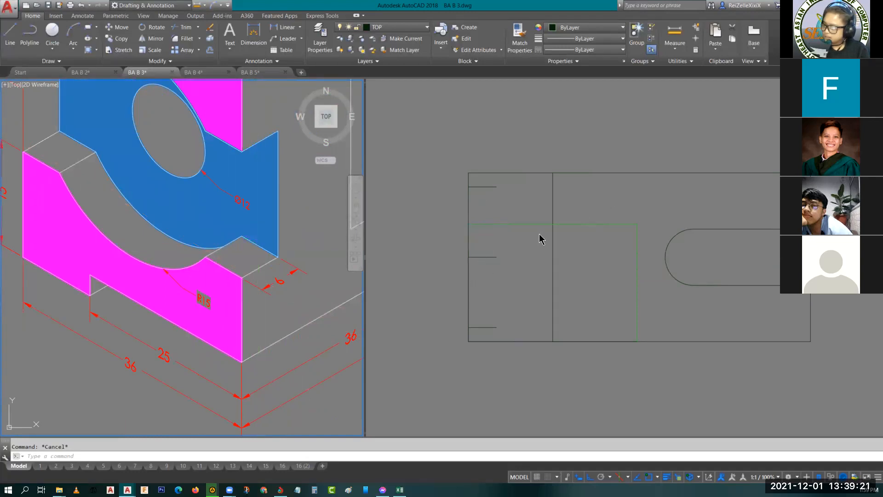
left_click(584, 198)
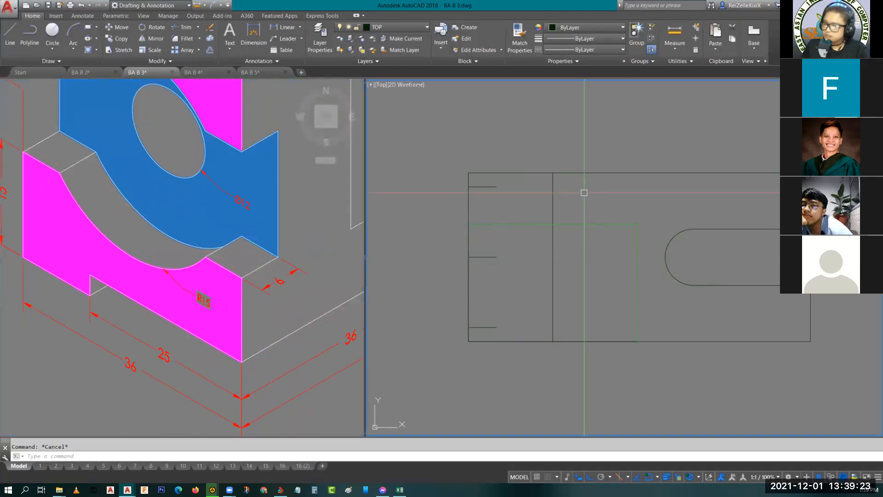
scroll(585, 192, "down", 5)
scroll(632, 115, "up", 6)
scroll(591, 330, "down", 2)
scroll(519, 305, "up", 6)
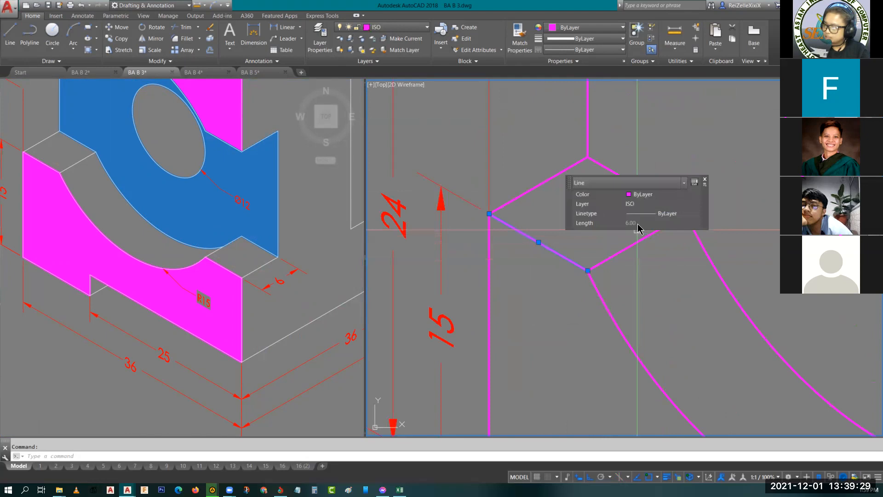
key("Escape")
scroll(589, 230, "down", 8)
scroll(488, 312, "up", 6)
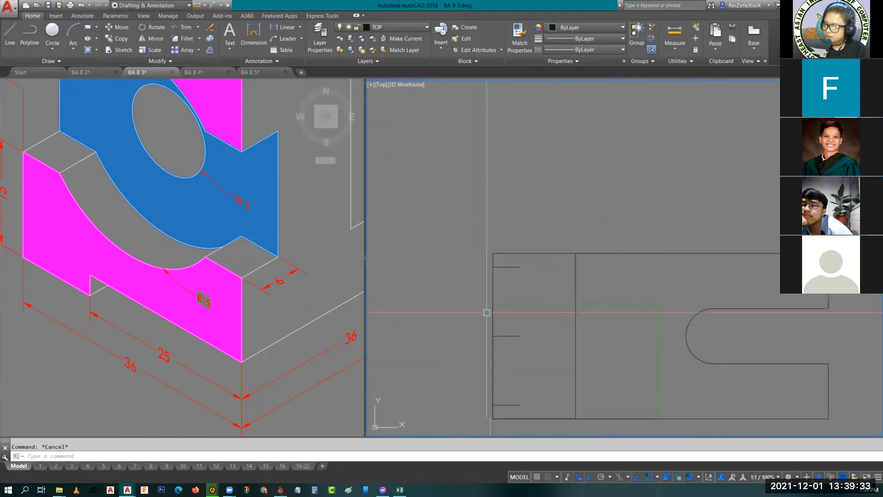
- Draw a vertical construction line 6 long down from the top view's upper-left corner, continuing with a horizontal segment about 8 long outward
scroll(439, 251, "up", 3)
key("Return")
left_click(475, 238)
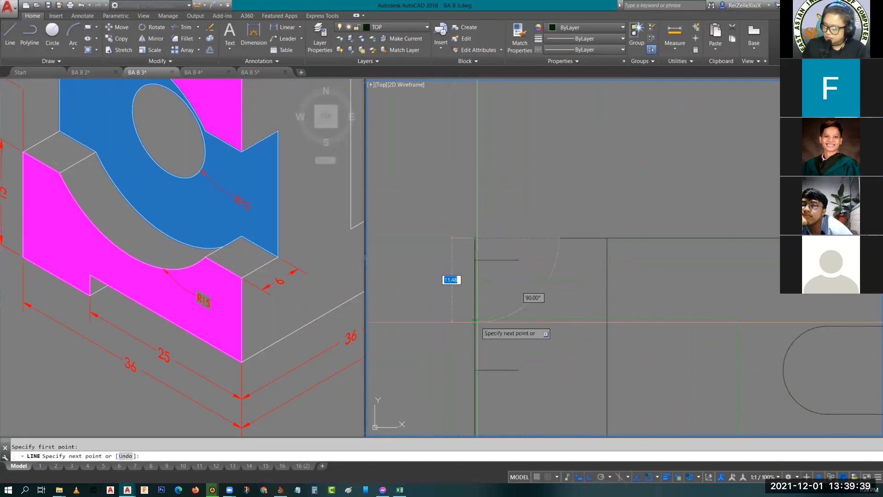
type("6")
key("Return")
left_click(418, 308)
key("Escape")
- Move the upper short horizontal line down so its outer end meets the end of the 6-long construction line
left_click(505, 260)
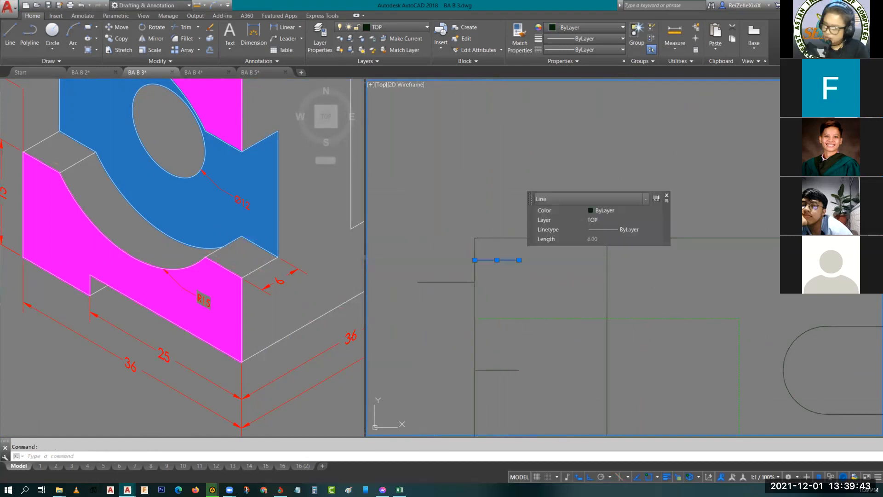
type("m")
key("Return")
left_click(476, 281)
left_click(474, 282)
key("Escape")
- Erase the outward horizontal construction line and the 6-long vertical one on the top view's left edge
left_click(452, 251)
left_click(400, 296)
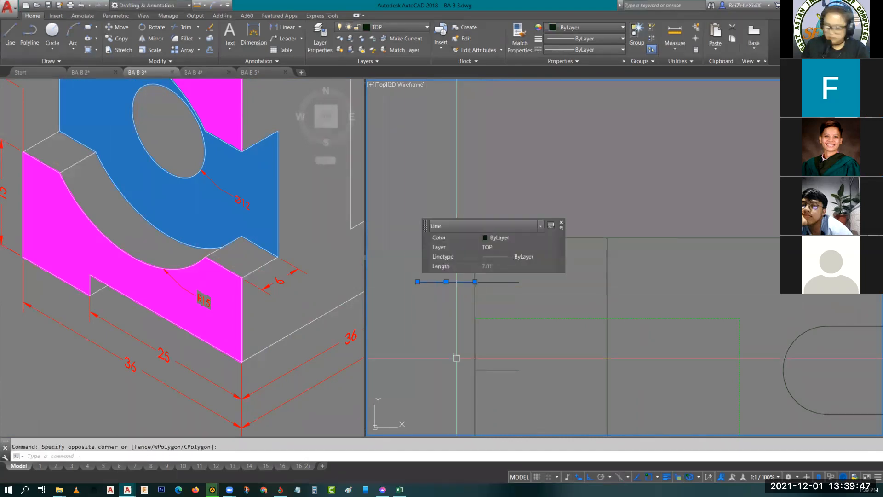
key("Delete")
left_click(477, 256)
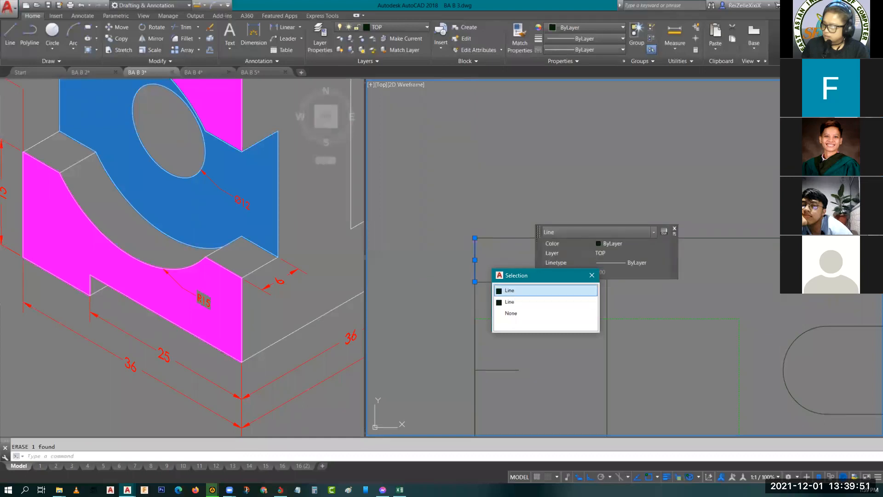
left_click(516, 290)
type("e")
key("space")
- Delete the lower short horizontal line near the top view's bottom-left corner
scroll(500, 280, "down", 3)
middle_click_drag(499, 282, 480, 224)
scroll(466, 288, "up", 4)
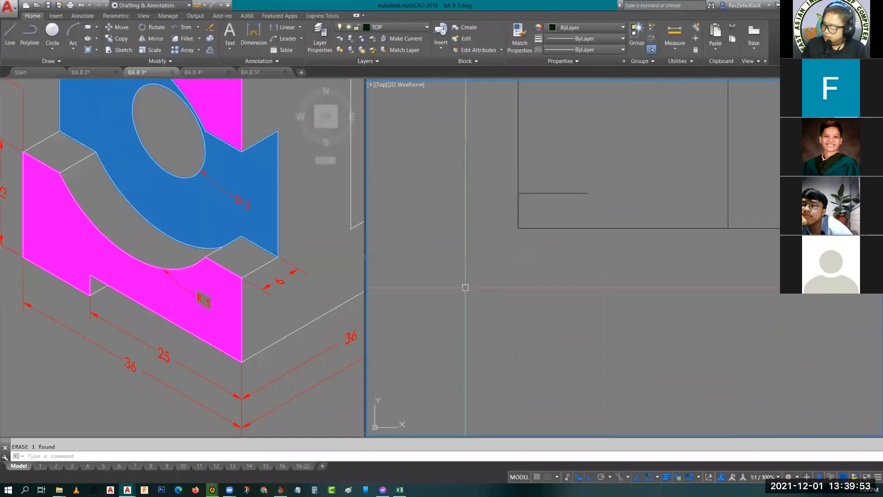
left_click(561, 211)
left_click(533, 183)
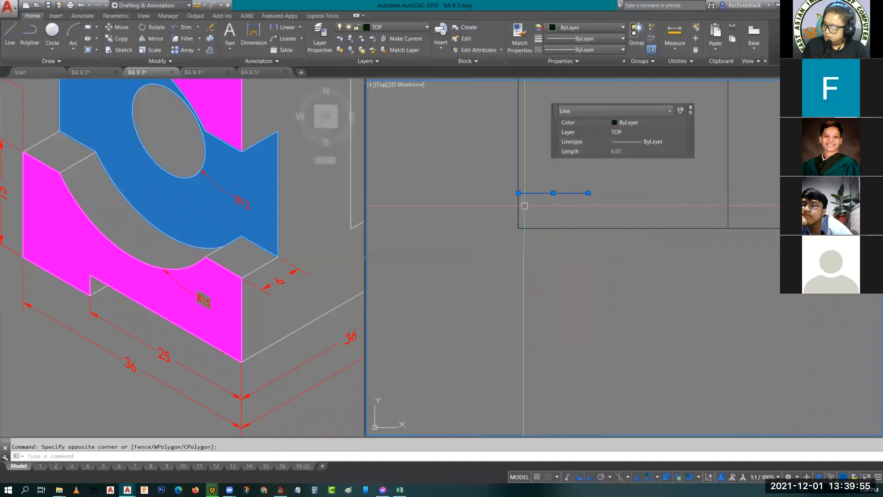
key("Delete")
- Mirror the upper short line about the middle short line, keeping the source line
middle_click_drag(544, 219, 597, 171)
scroll(487, 282, "down", 3)
scroll(479, 268, "up", 3)
left_click(481, 272)
scroll(474, 298, "down", 2)
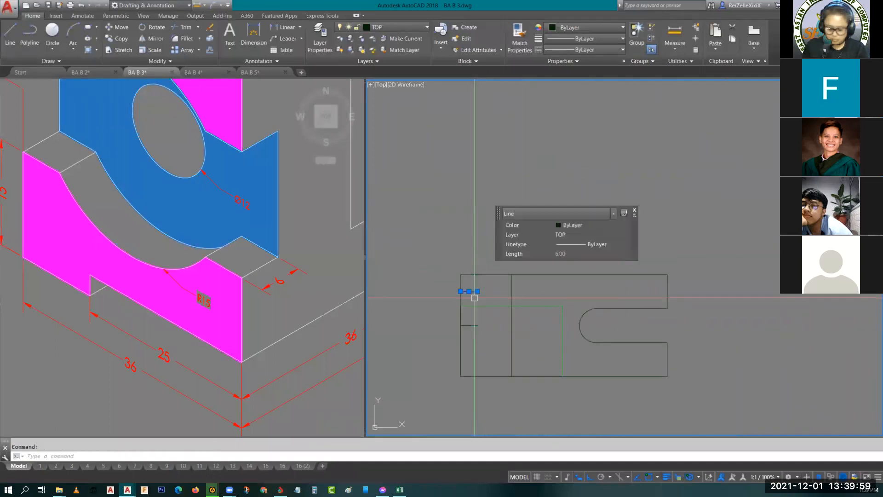
type("mi")
key("Return")
left_click(461, 325)
left_click(477, 325)
left_click(498, 360)
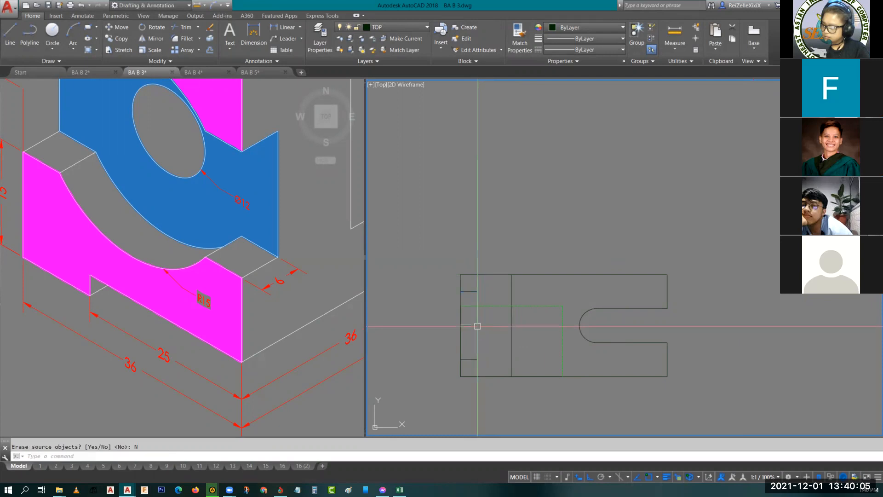
key("Escape")
- Draw a vertical line 24 long joining the inner ends of the lower and upper short lines
scroll(484, 335, "up", 2)
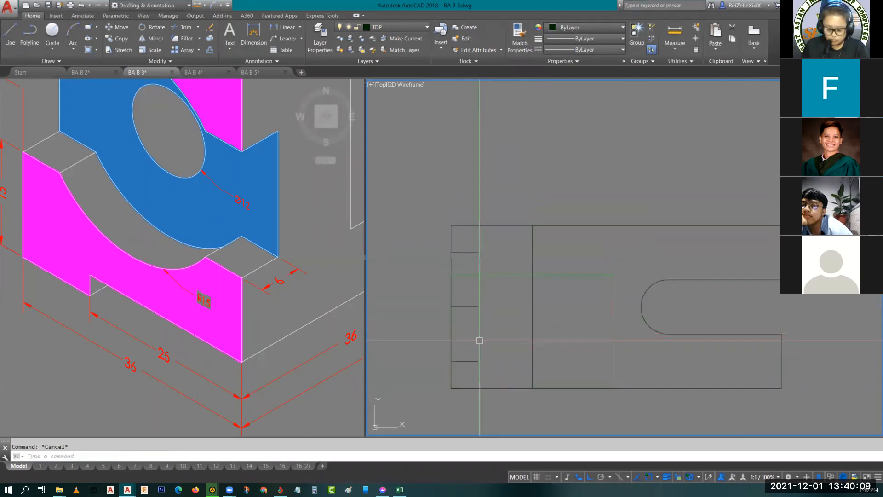
type("l")
key("Return")
left_click(478, 361)
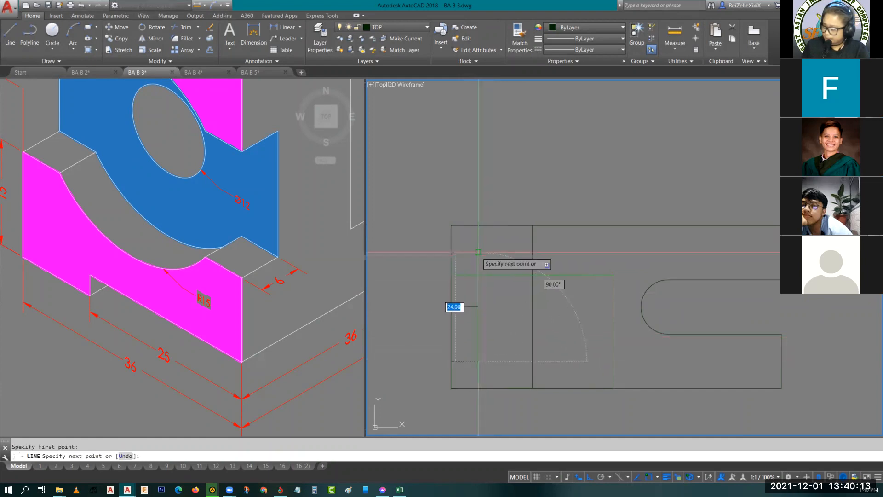
left_click(478, 252)
key("Return")
- Move the two outer short lines and the vertical line joining them to the HIDDEN layer
left_click(465, 361)
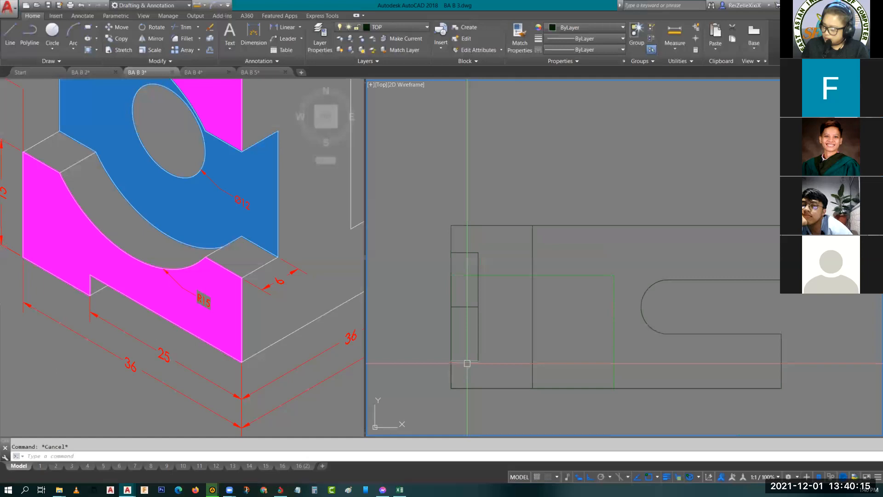
left_click(480, 305)
left_click(472, 252)
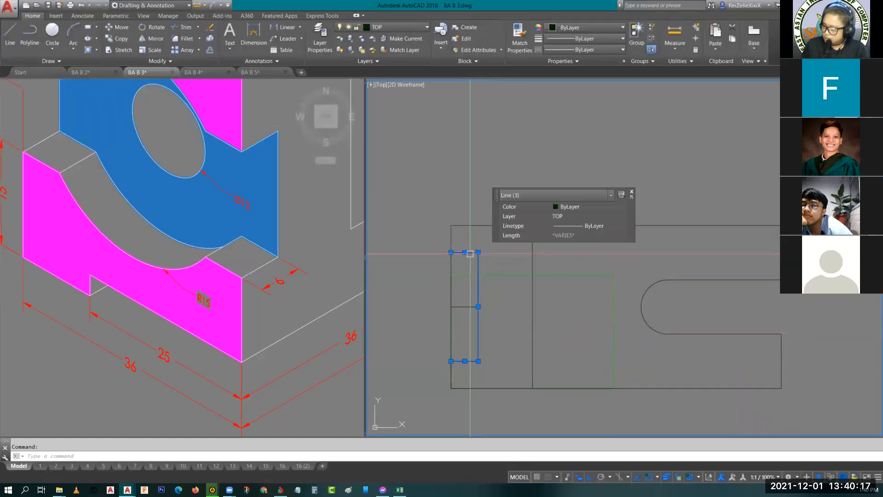
left_click(571, 217)
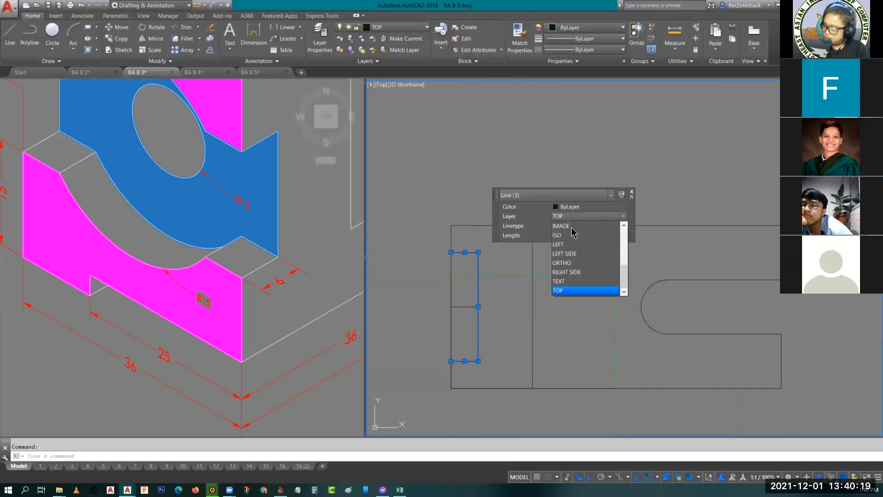
scroll(575, 262, "up", 2)
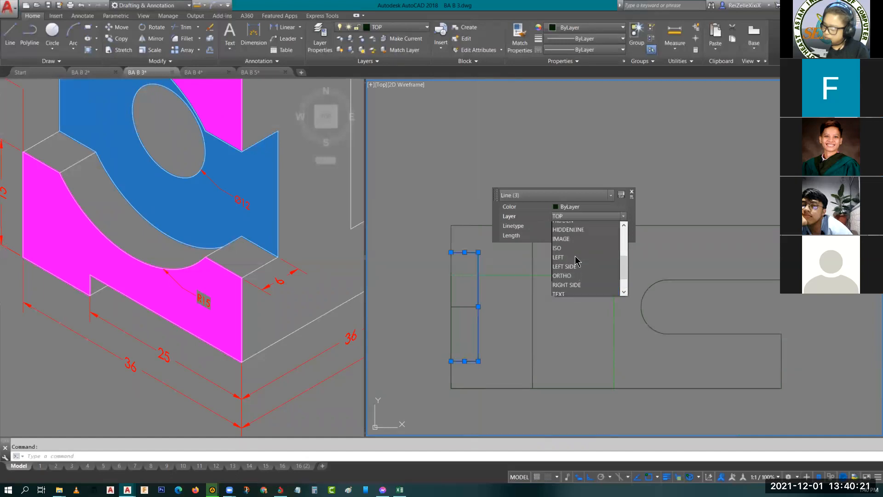
left_click(568, 263)
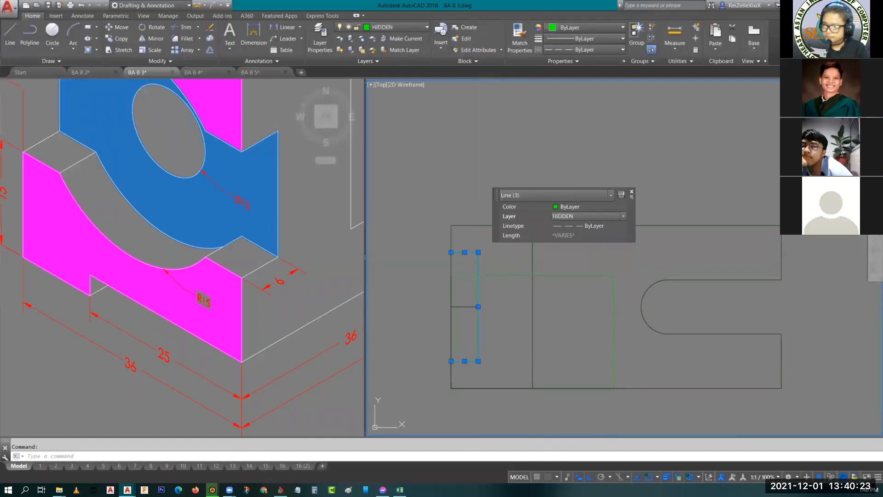
key("Escape")
- Delete the middle short horizontal line inside the recess outline
scroll(481, 312, "up", 4)
left_click(470, 319)
left_click(427, 304)
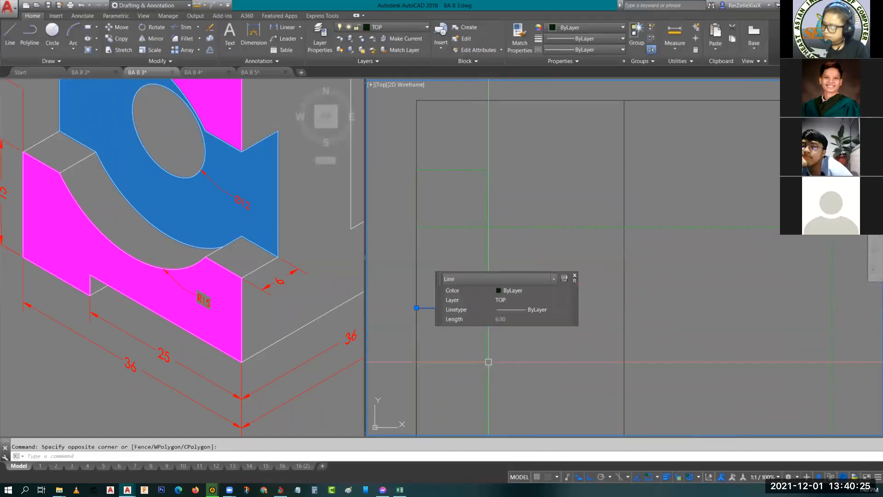
key("Delete")
scroll(517, 330, "down", 3)
middle_click_drag(517, 330, 489, 296)
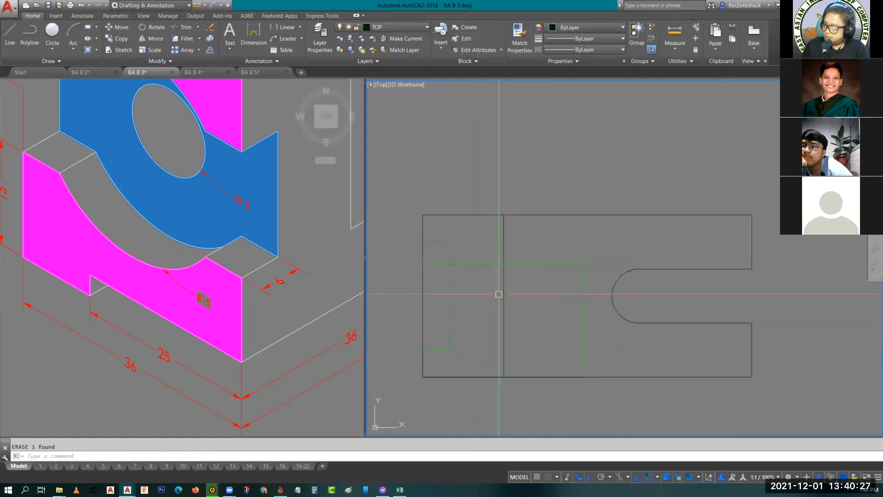
- Draw a horizontal line 12 long from the midpoint of the recess's vertical hidden line to the solid vertical edge
left_click(203, 210)
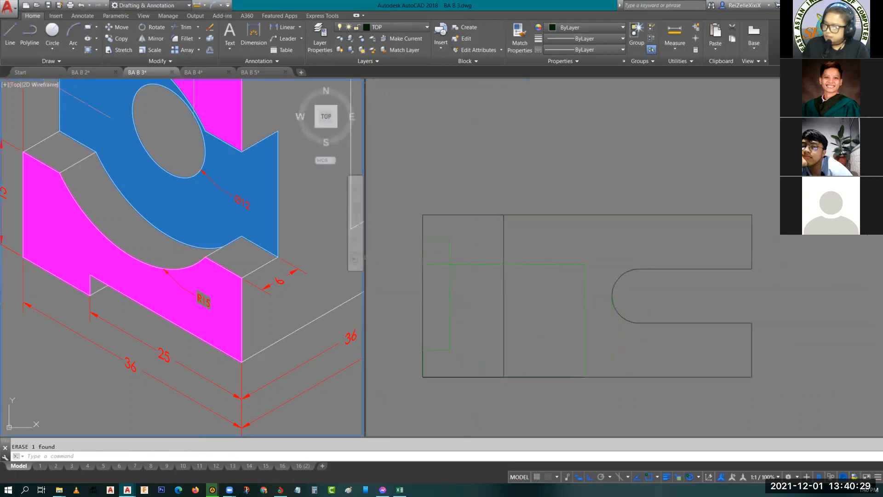
scroll(209, 322, "down", 2)
scroll(211, 334, "up", 4)
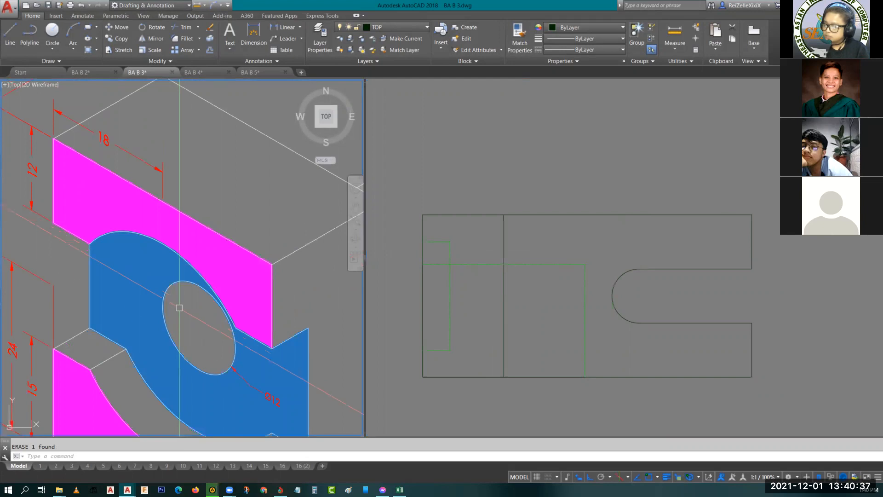
middle_click_drag(230, 315, 161, 304)
scroll(158, 323, "down", 2)
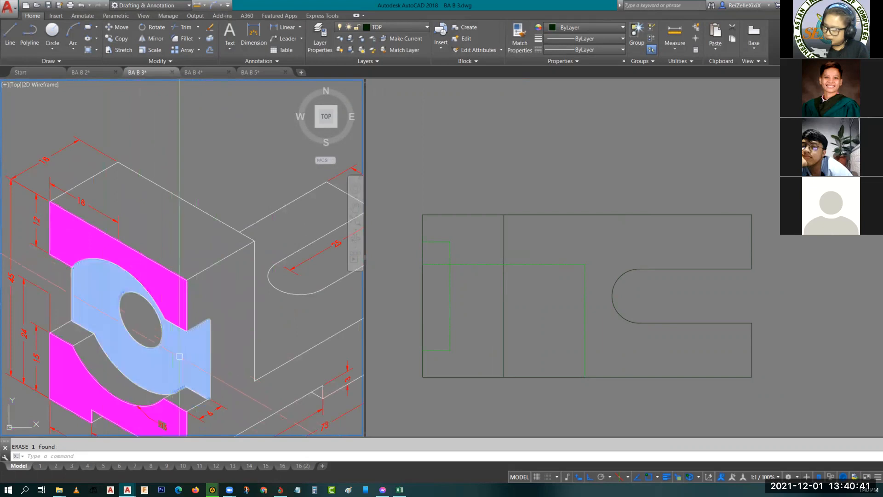
left_click(456, 307)
left_click(450, 296)
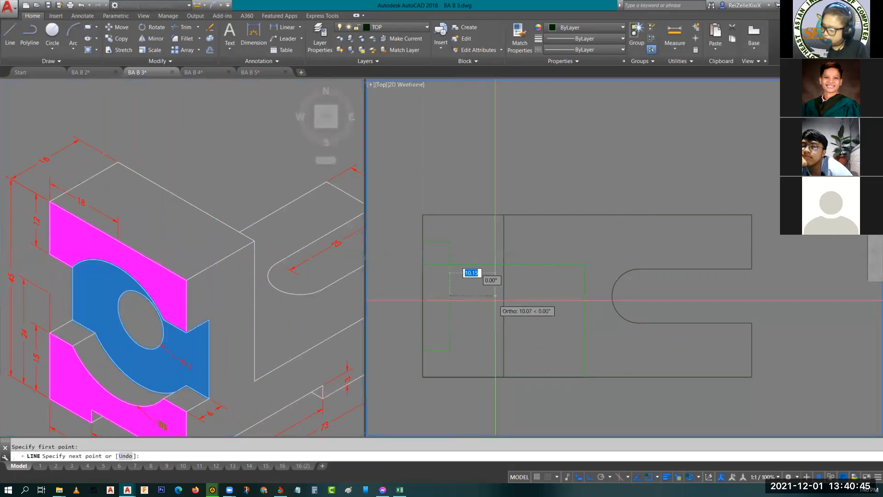
left_click(503, 296)
key("Return")
- Offset the hole's middle line both upward and downward to form the hole's edges in the top view
type("o")
key("Return")
key("Return")
left_click(472, 297)
left_click(474, 280)
left_click(475, 296)
left_click(474, 308)
key("Escape")
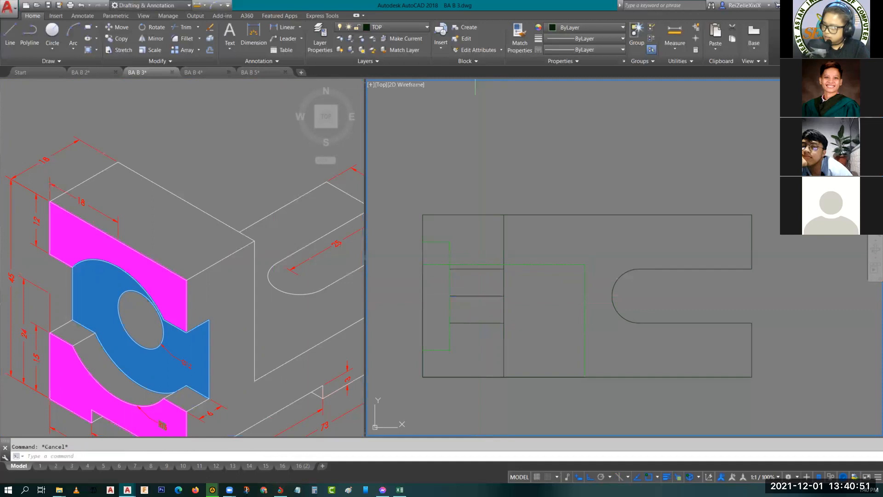
- Move the hole's middle line to the CENTER layer
left_click(475, 297)
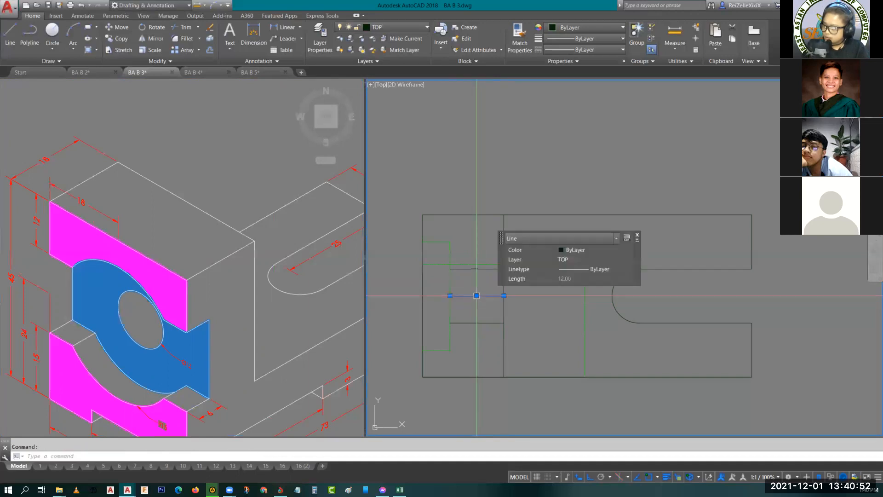
left_click(572, 260)
scroll(597, 316, "up", 3)
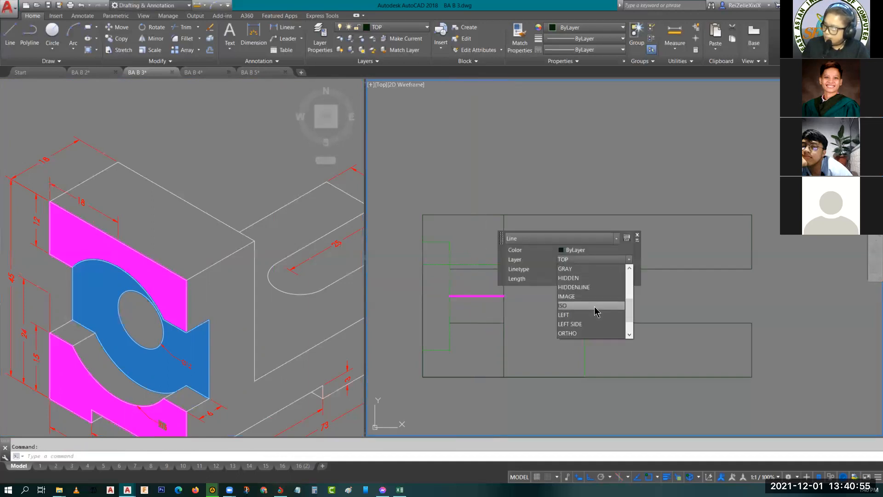
scroll(595, 310, "up", 5)
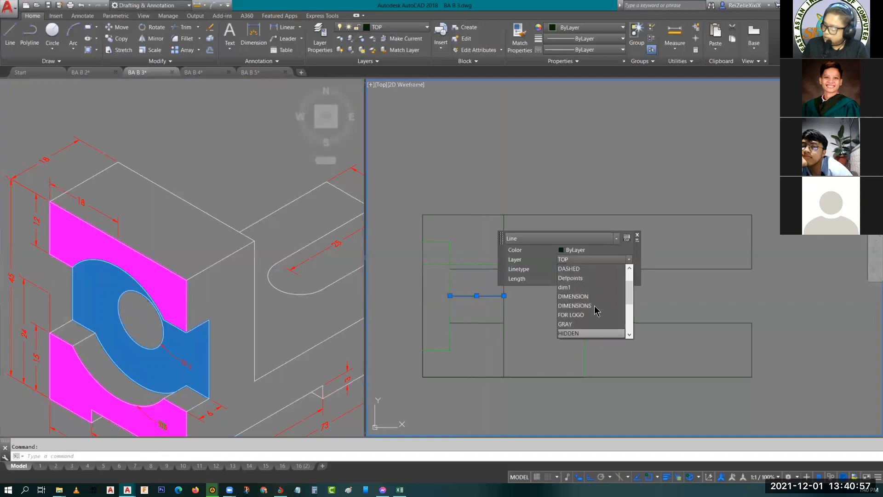
left_click(587, 279)
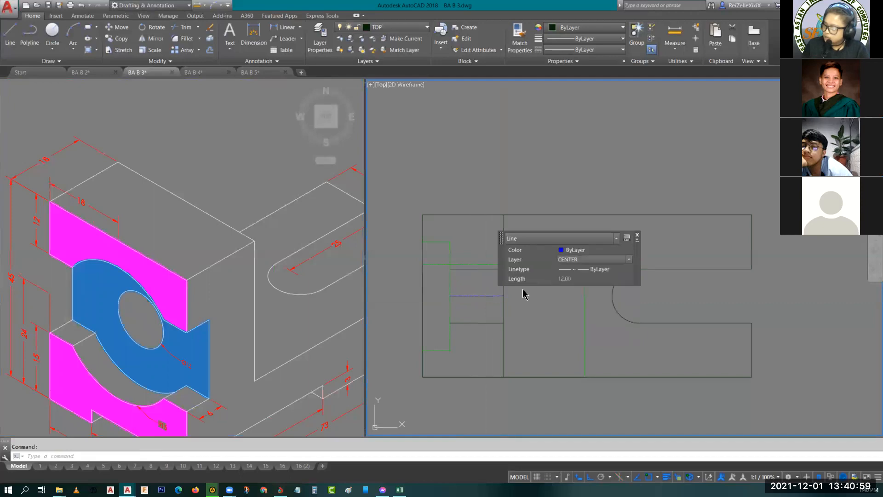
key("Escape")
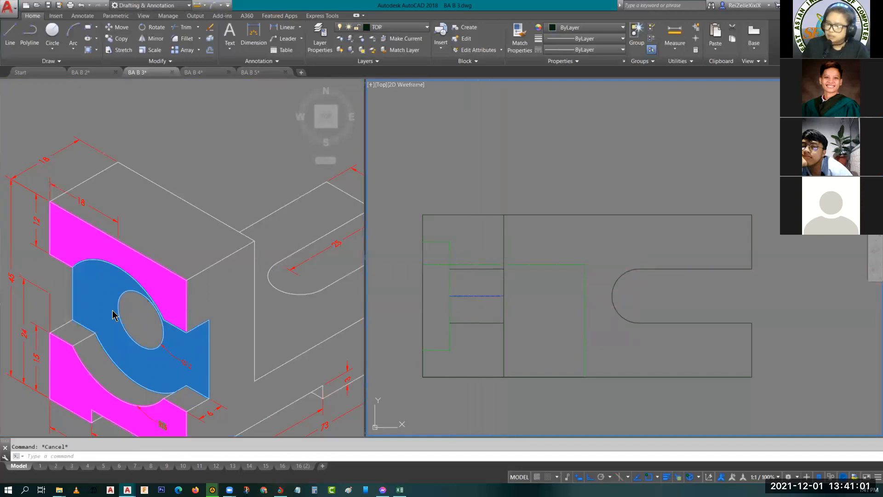
- Stretch the hole's center line about 7.5 to the left so it projects past the top view's left edge
left_click(459, 295)
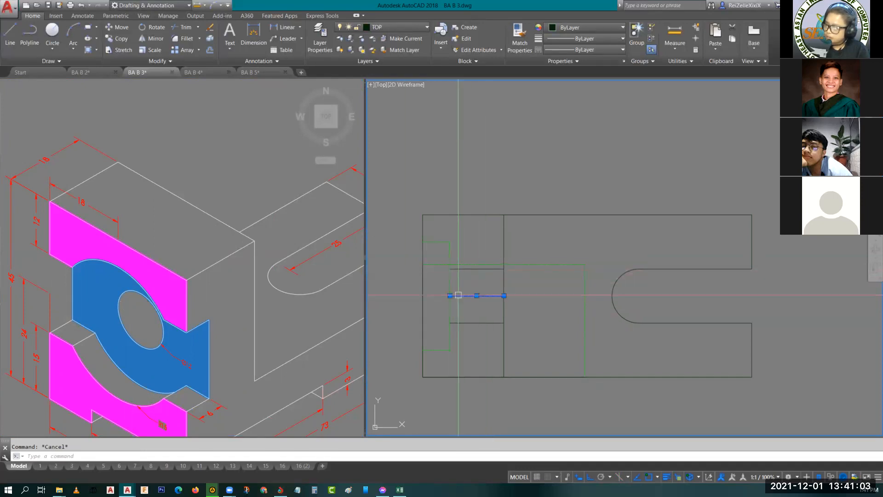
left_click(450, 295)
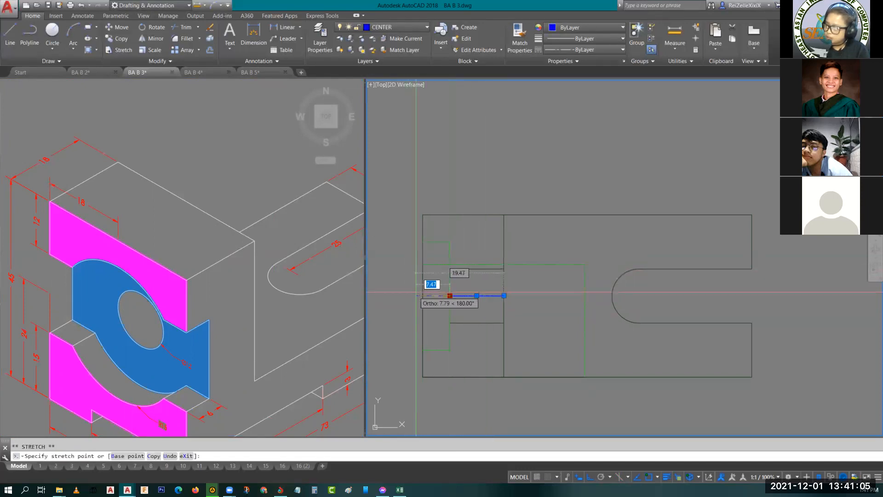
left_click(416, 295)
key("Escape")
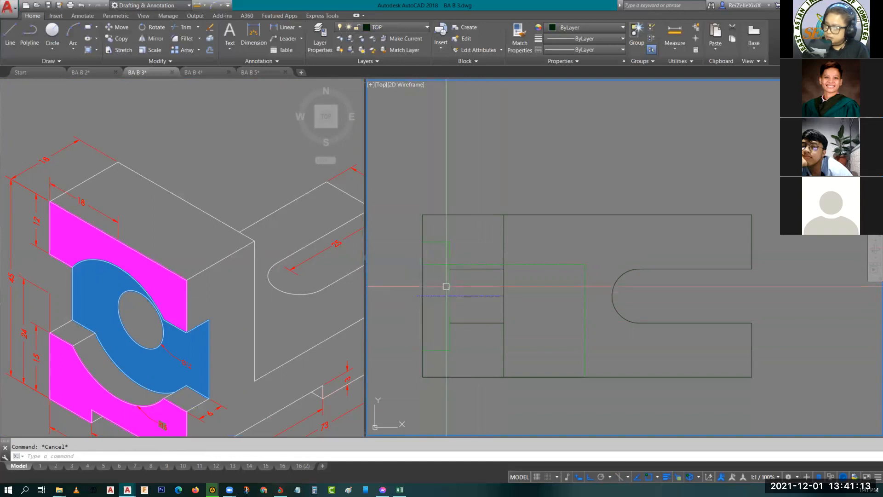
- Match the hole's two edge lines in the top view to the properties of the recess's short hidden line
left_click(475, 269)
left_click(470, 323)
key("Escape")
left_click(440, 350)
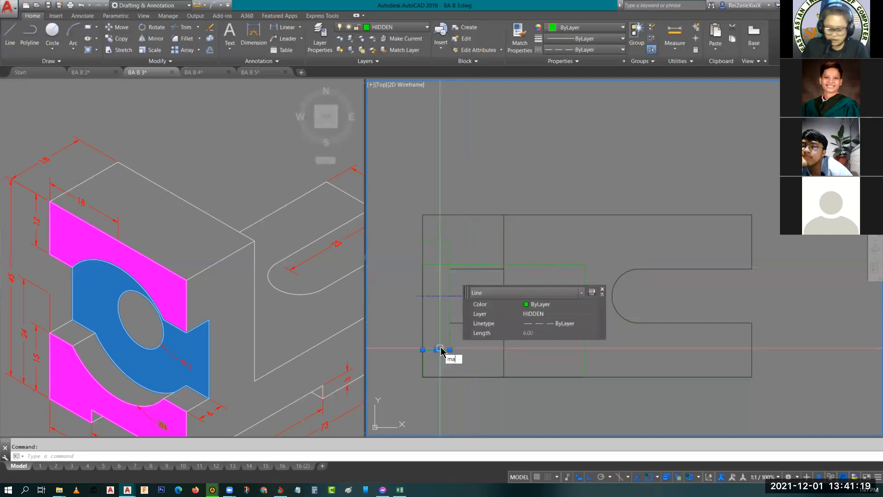
type("ma")
key("Return")
left_click(477, 323)
left_click(476, 268)
key("Escape")
- Set new dimensions to the DIMENSION layer and make ORTHOGRAPHIC the current dimension style
scroll(482, 278, "down", 4)
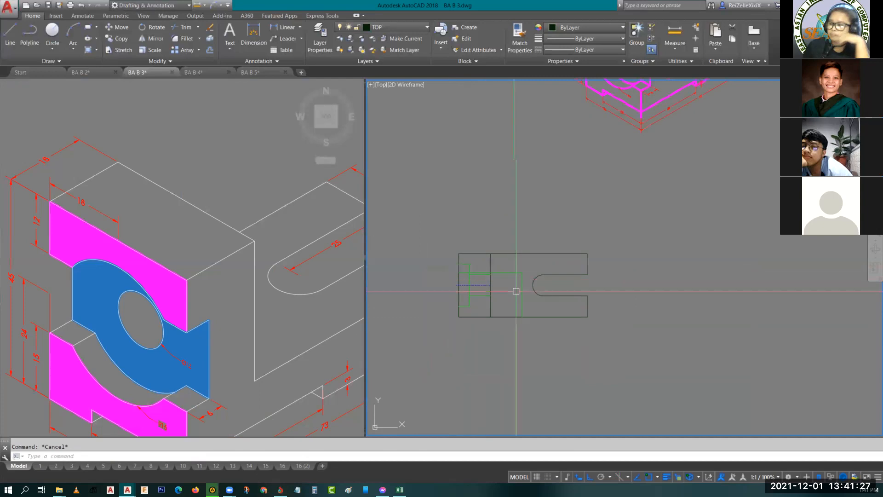
scroll(506, 297, "up", 2)
mouse_move(584, 310)
middle_mouse_down()
mouse_move(513, 339)
mouse_move(595, 339)
middle_mouse_up()
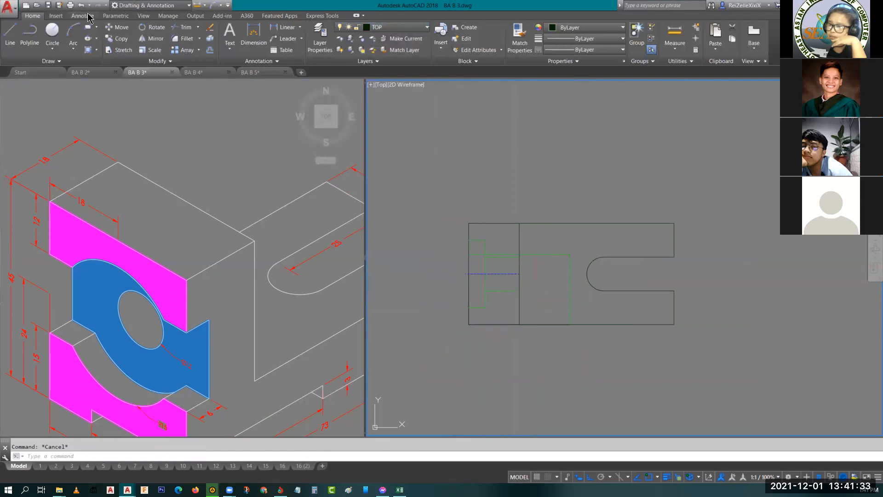
left_click(82, 16)
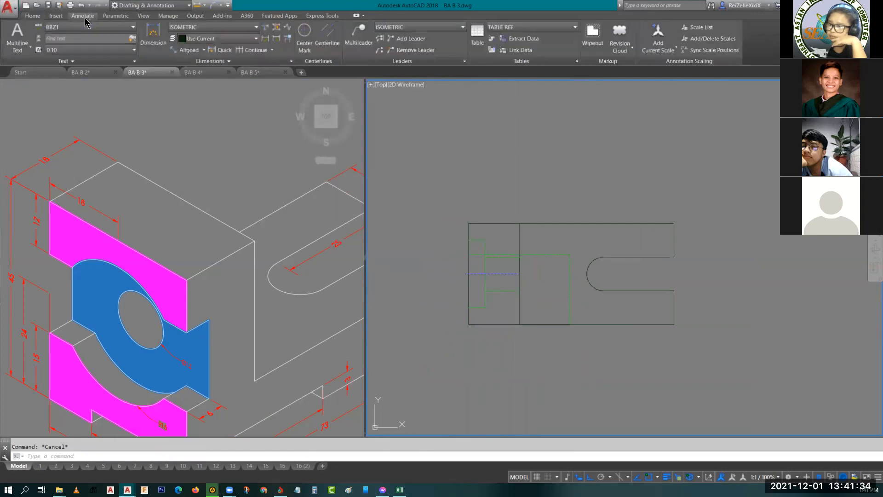
left_click(204, 38)
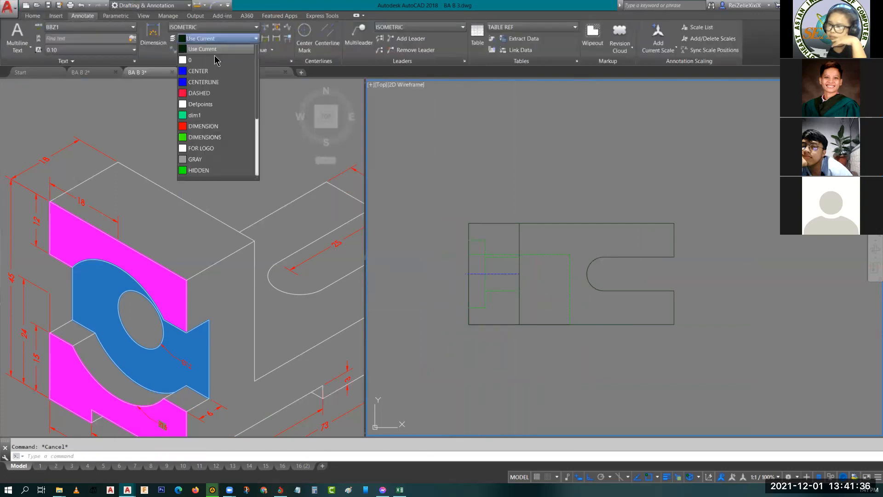
left_click(209, 126)
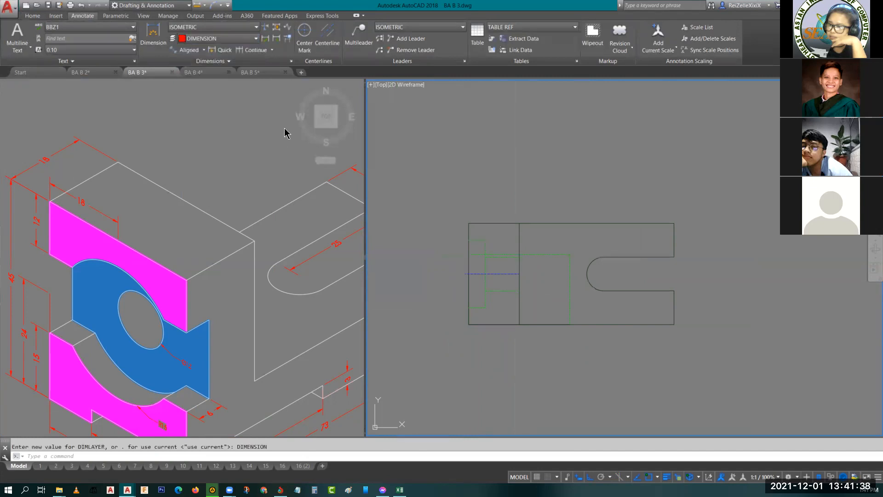
left_click(210, 27)
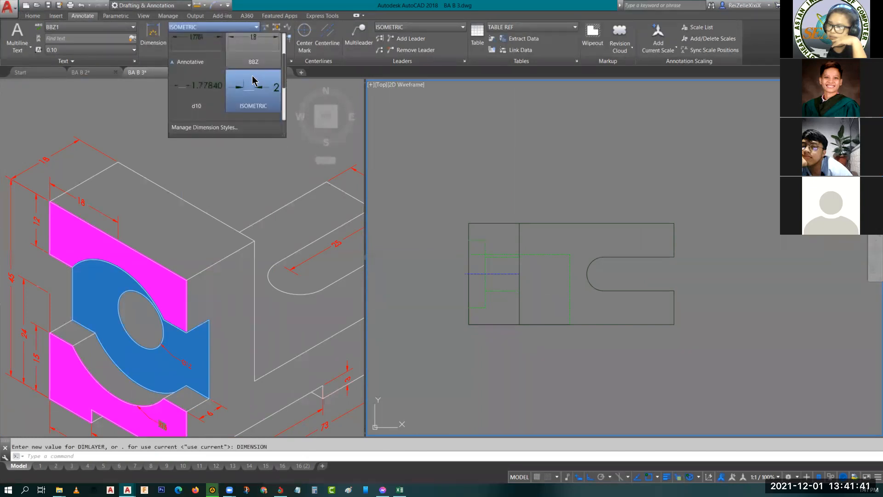
scroll(252, 82, "down", 1)
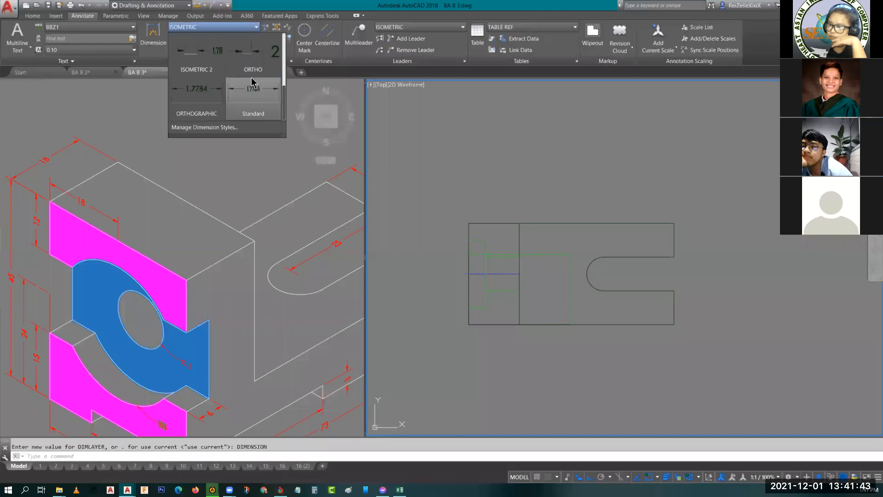
left_click(196, 96)
- Extend the recess's vertical hidden line to the upper and lower outline edges of the top view
mouse_move(557, 350)
middle_mouse_down()
mouse_move(565, 316)
mouse_move(558, 251)
middle_mouse_up()
left_click(204, 378)
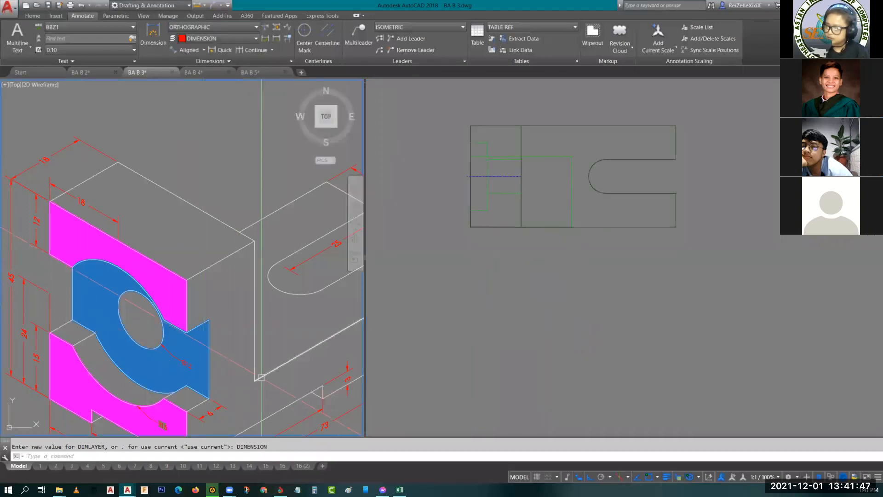
middle_click_drag(262, 377, 225, 277)
left_click(487, 220)
scroll(489, 224, "up", 2)
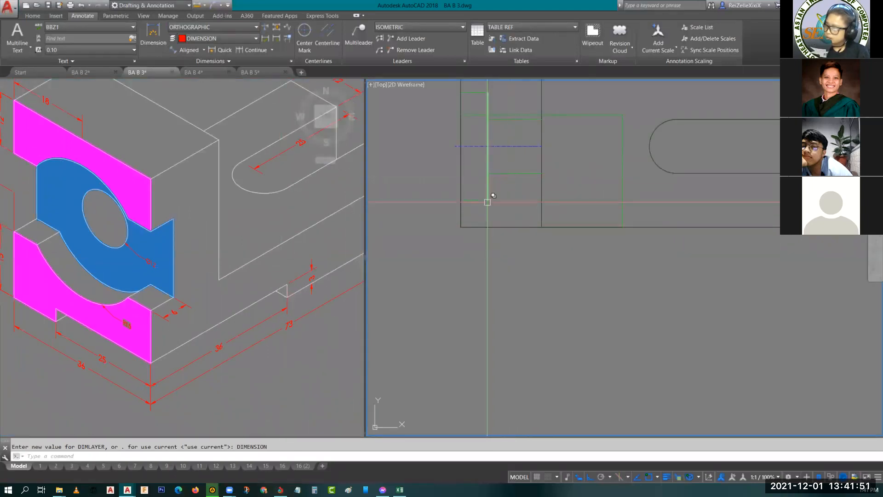
scroll(490, 201, "up", 2)
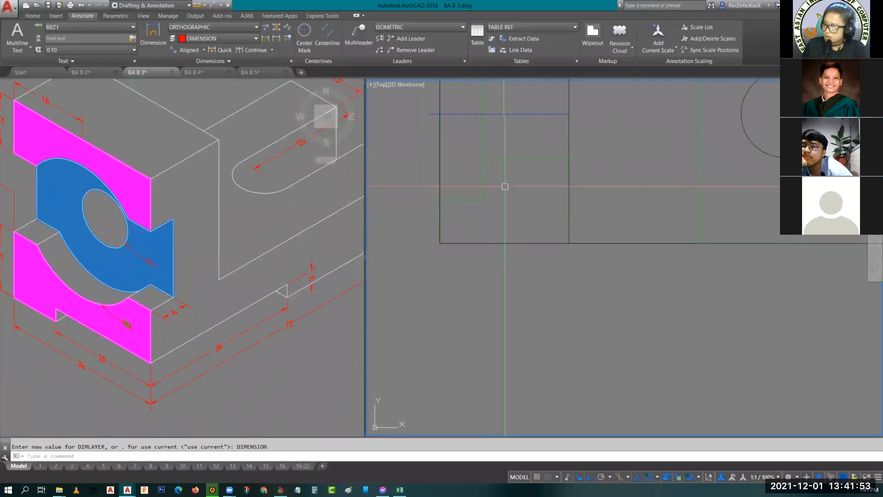
middle_click_drag(513, 211, 529, 278)
type("ex")
key("Return")
key("Return")
middle_click_drag(507, 250, 511, 386)
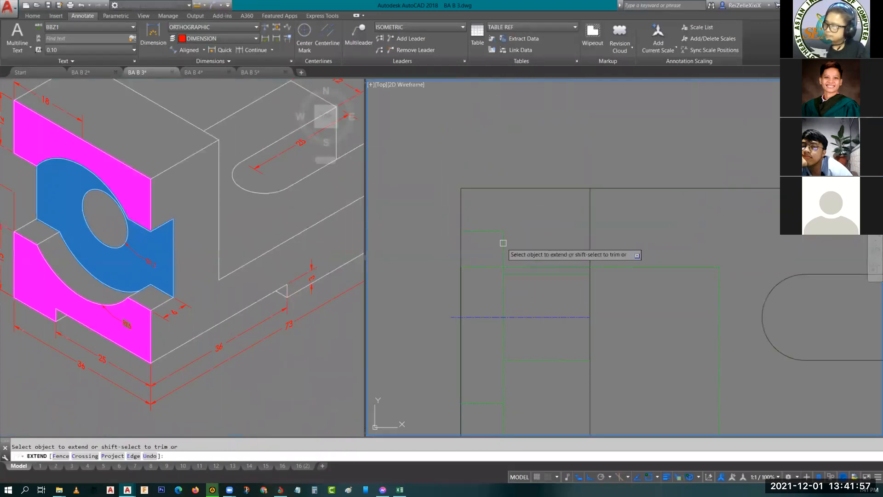
key("Escape")
key("Escape")
- Add a horizontal linear dimension below the top view from its left edge to the recess's vertical hidden line
scroll(548, 242, "down", 2)
middle_click_drag(556, 298, 511, 224)
scroll(497, 278, "up", 2)
mouse_move(501, 268)
middle_mouse_down()
mouse_move(525, 233)
mouse_move(529, 264)
mouse_move(518, 278)
middle_mouse_up()
scroll(523, 253, "down", 2)
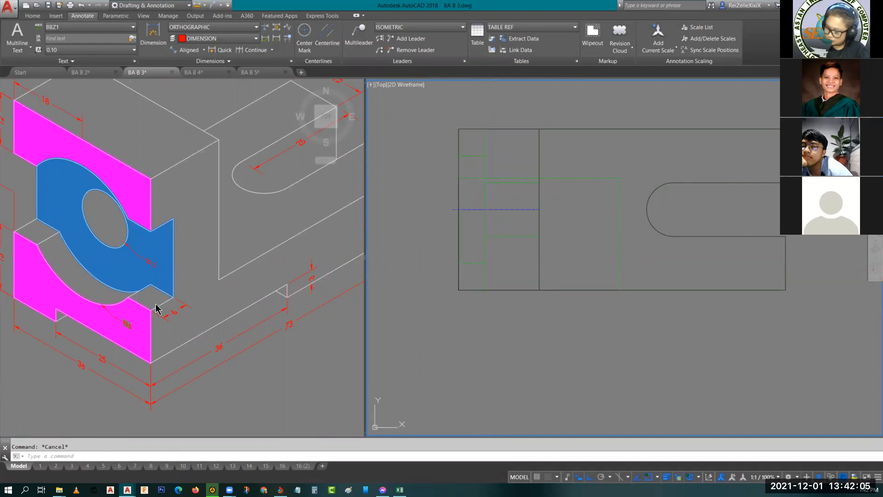
middle_click_drag(515, 269, 526, 276)
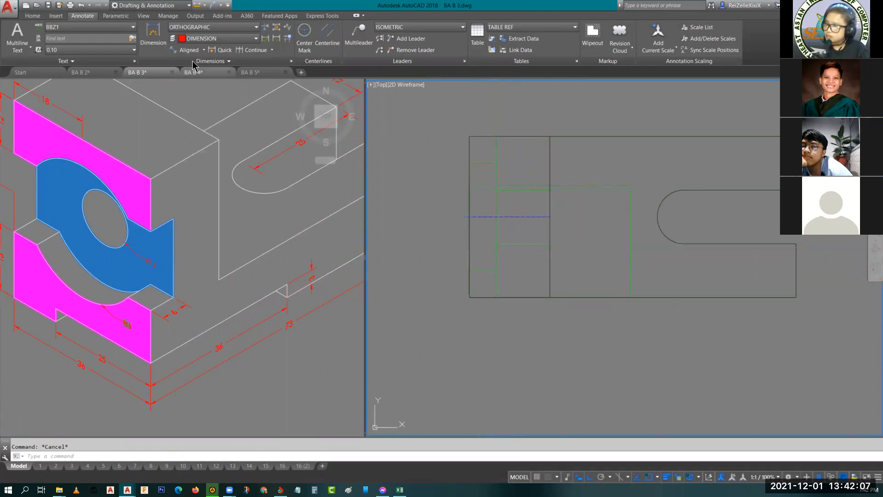
left_click(204, 50)
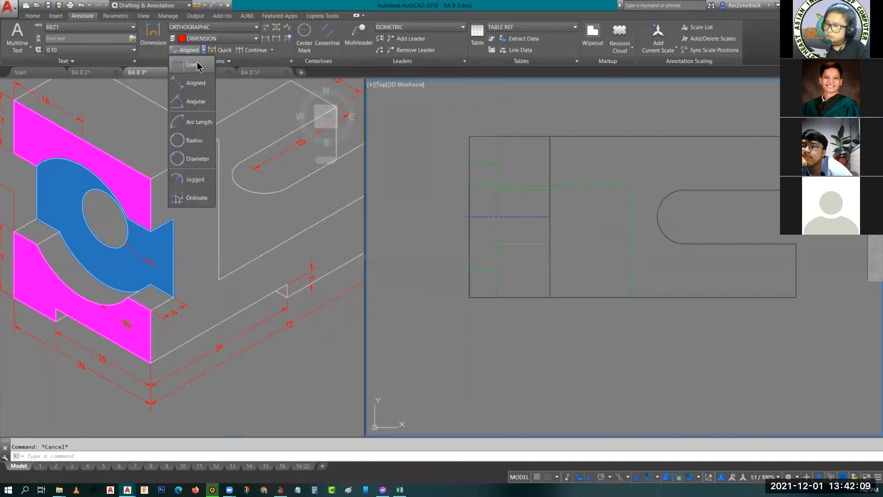
left_click(196, 65)
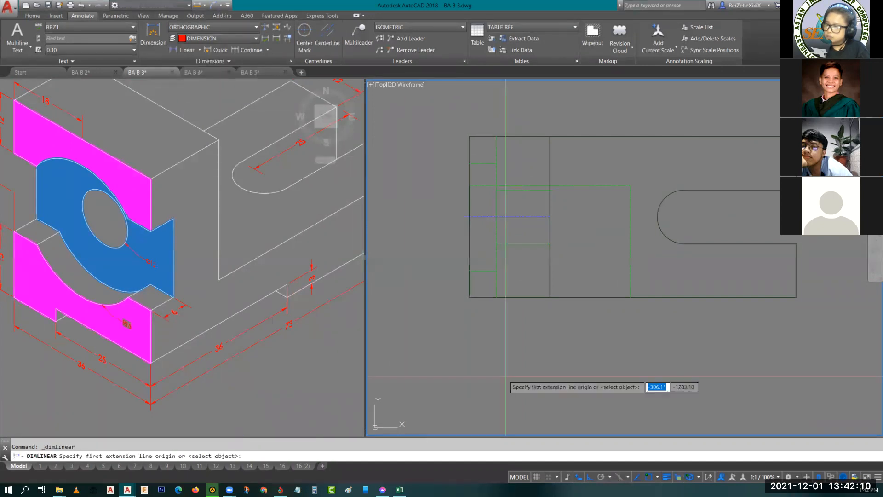
left_click(469, 298)
left_click(495, 298)
left_click(495, 311)
- Change the dimension style of the recess depth dimension to ORTHO
scroll(492, 307, "up", 6)
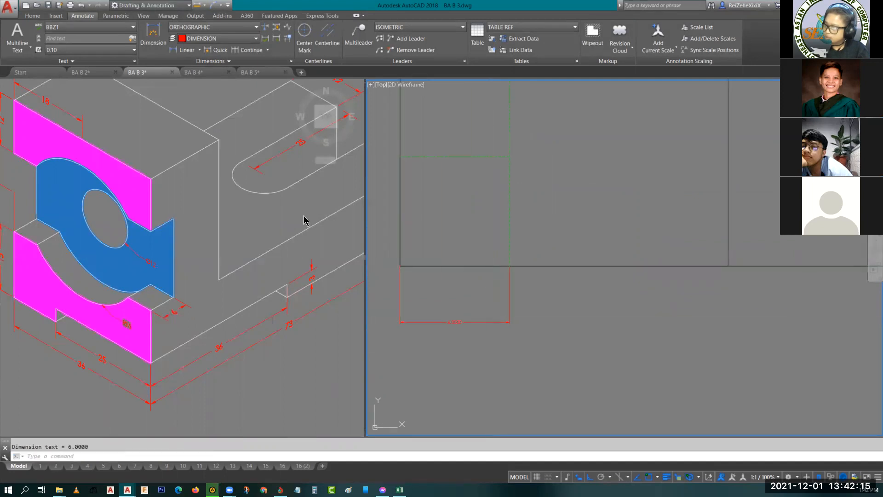
left_click(562, 341)
left_click(418, 304)
left_click(522, 302)
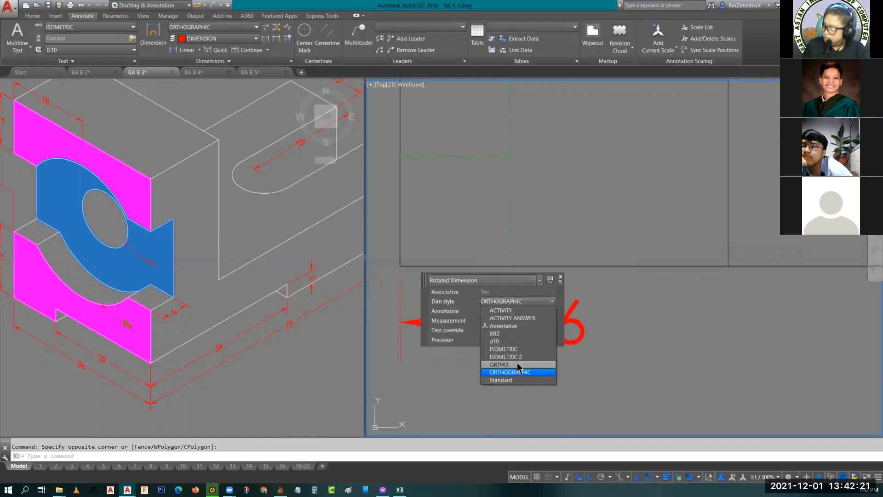
key("Escape")
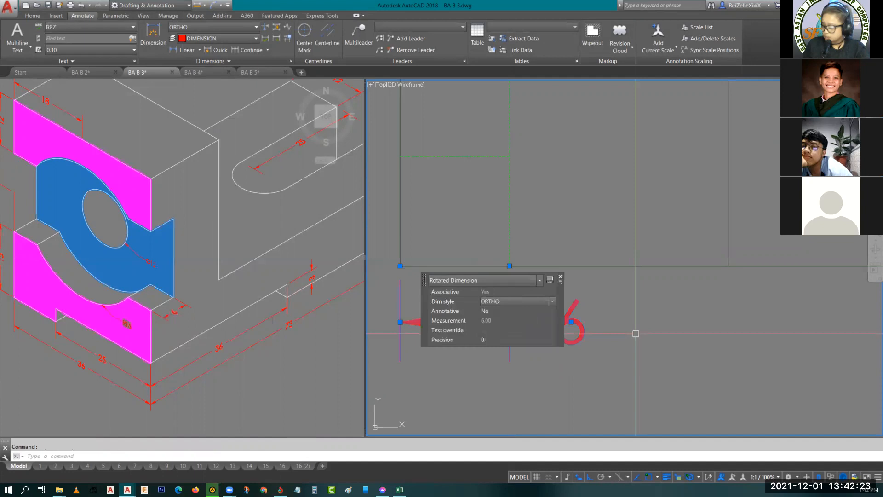
key("Escape")
- Modify the ORTHO dimension style with a slightly smaller overall scale, keeping the linear precision at 0
left_click(578, 322)
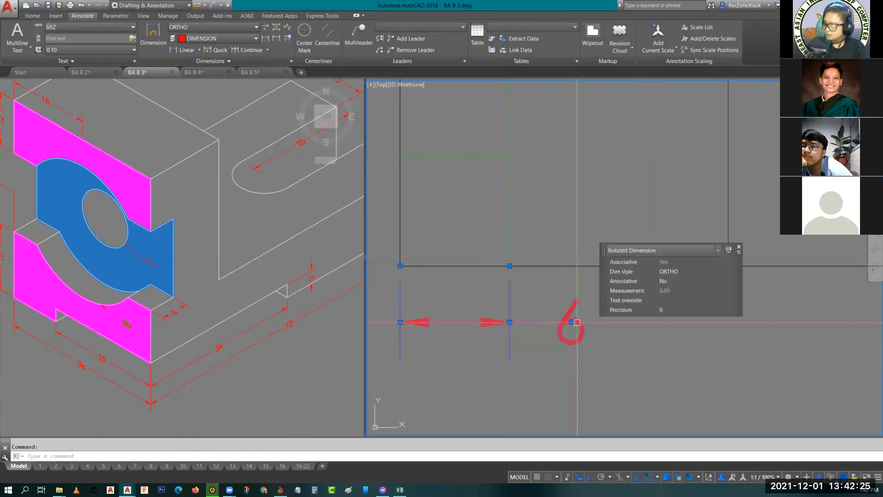
left_click(291, 60)
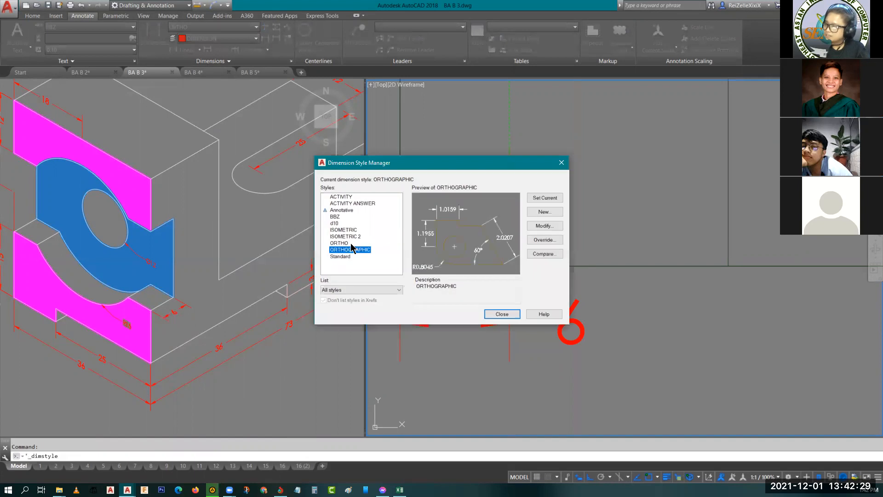
left_click(335, 243)
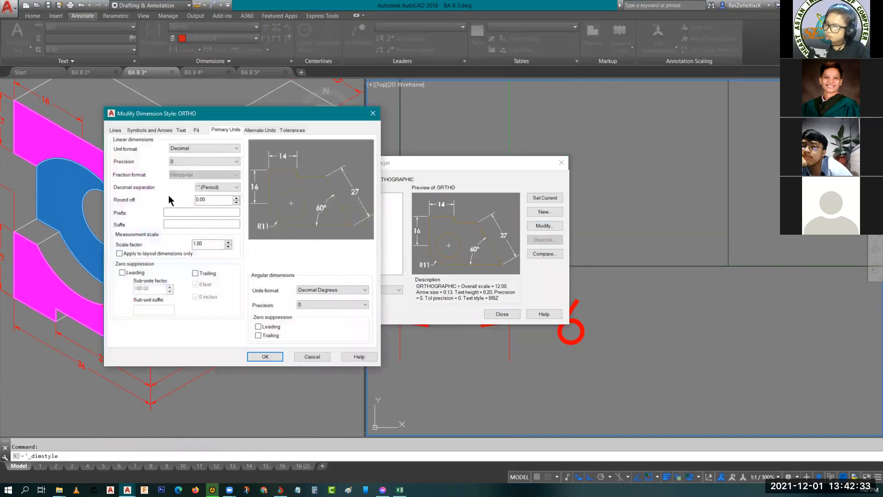
left_click(199, 131)
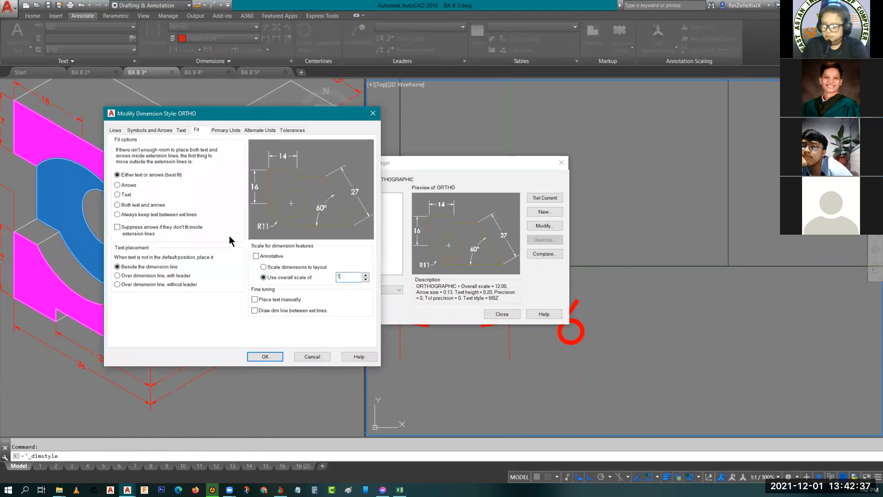
left_click(182, 131)
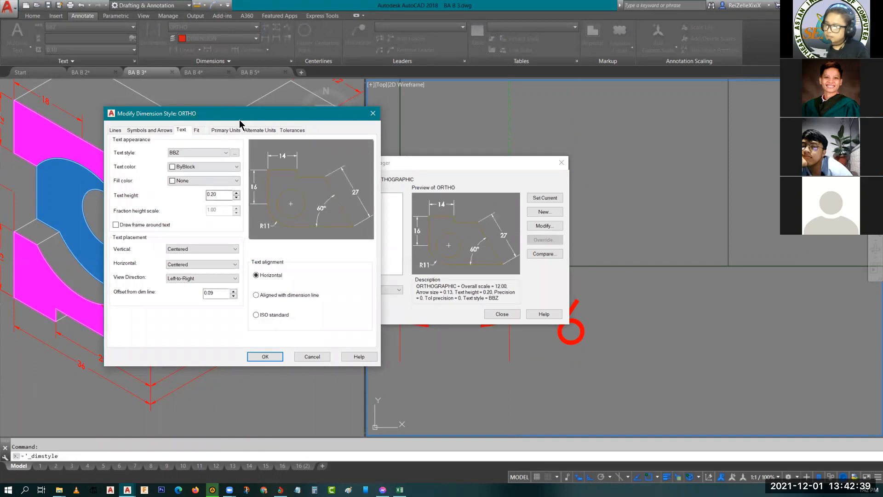
left_click(225, 131)
left_click(203, 161)
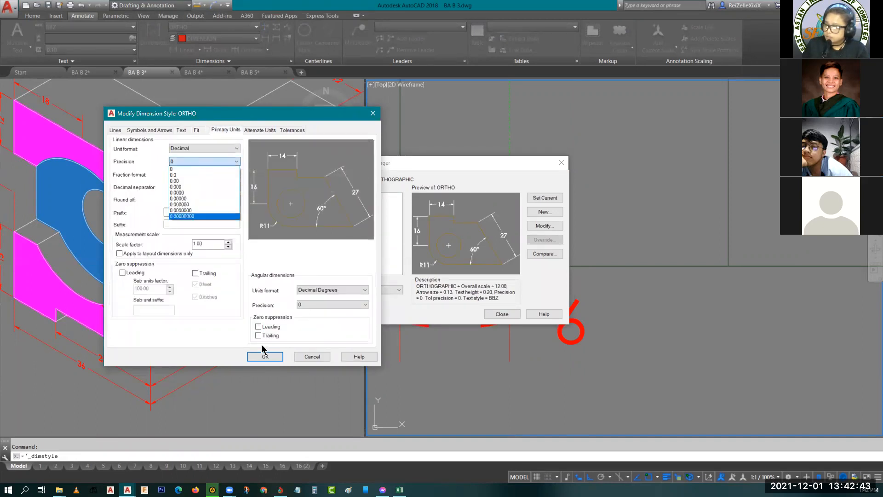
left_click(278, 359)
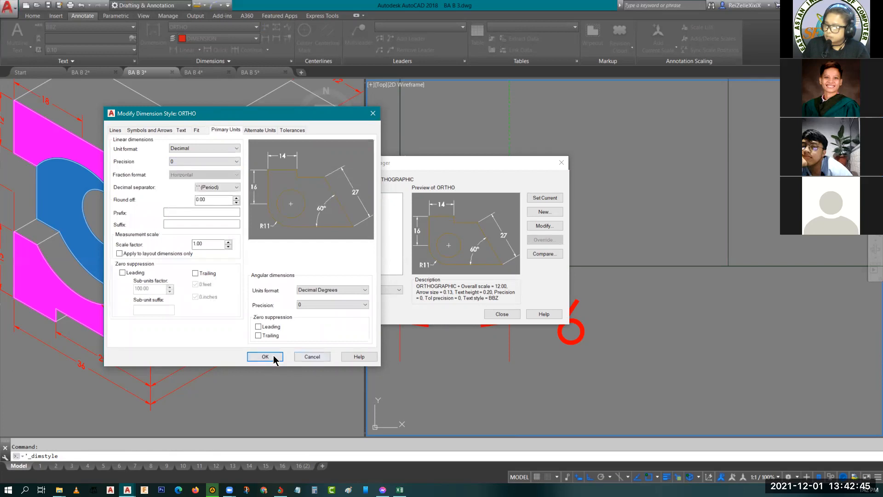
left_click(265, 357)
left_click(501, 315)
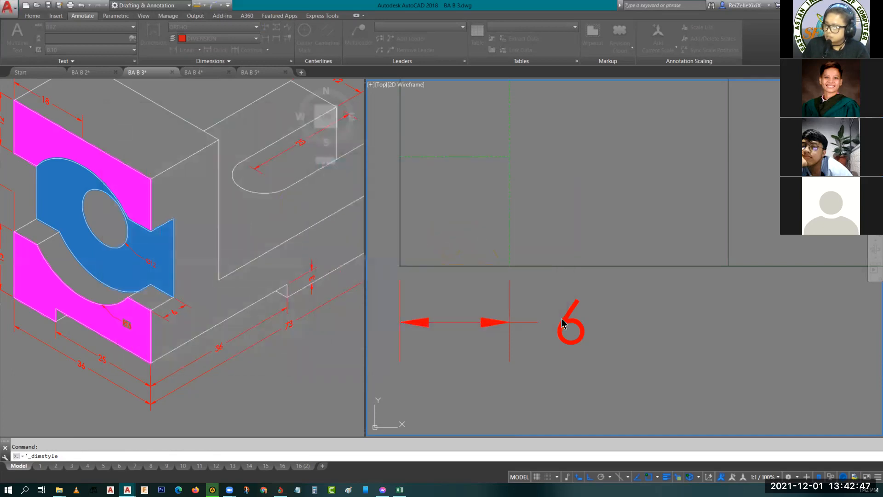
left_click(565, 325)
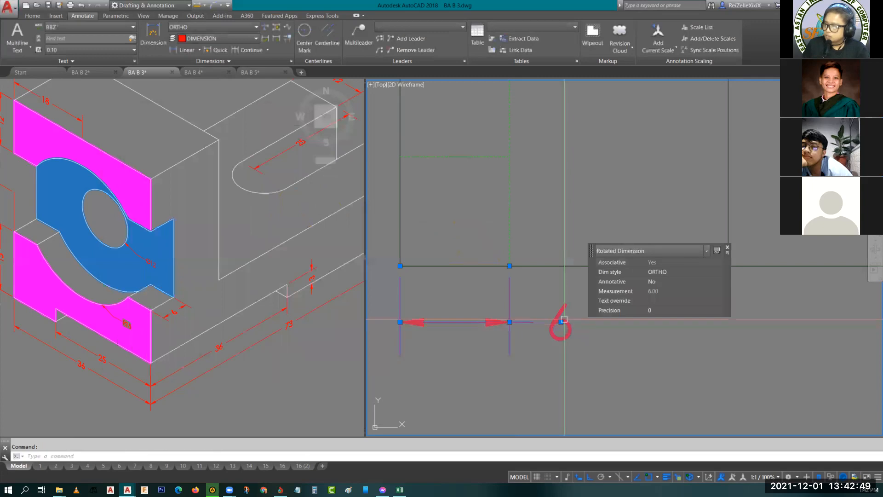
key("Escape")
type("d")
key("Return")
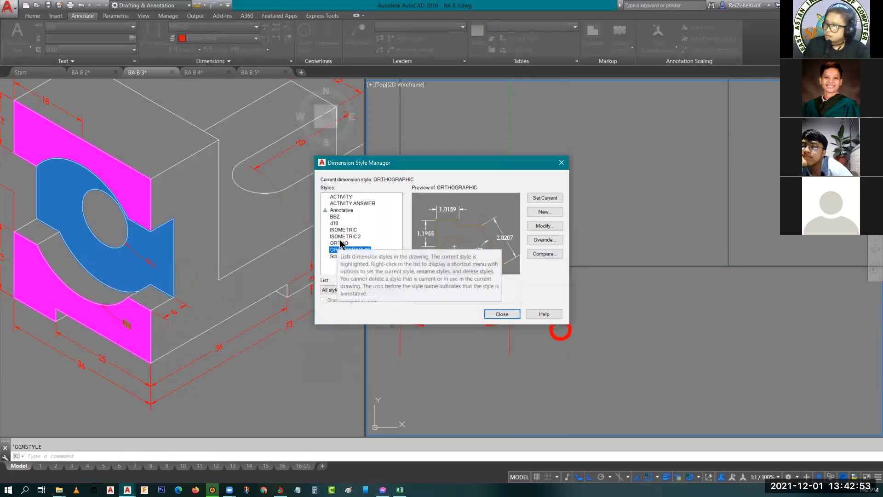
left_click(502, 314)
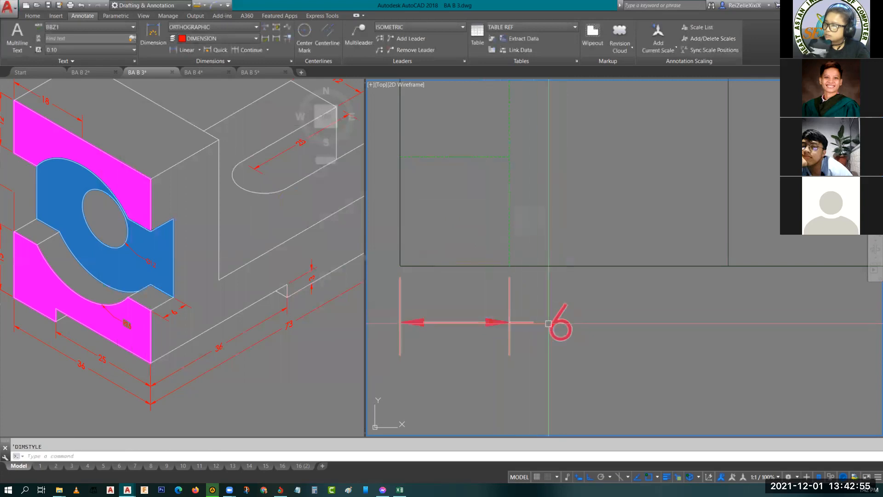
- Modify the ORTHO dimension style to use an overall scale of 7.00
left_click(550, 323)
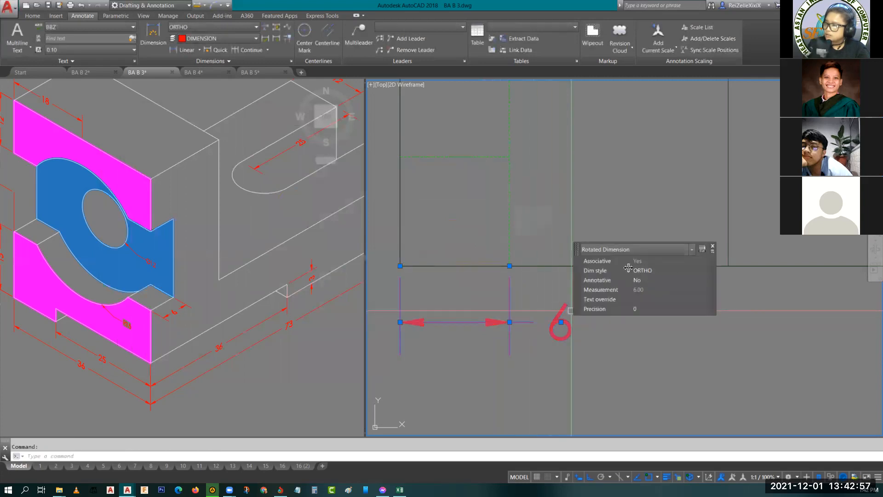
left_click(291, 61)
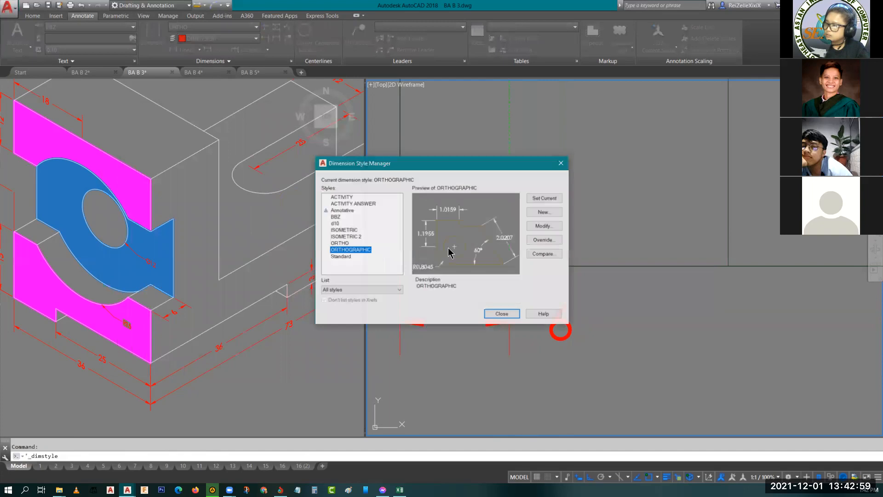
left_click(336, 244)
left_click(534, 226)
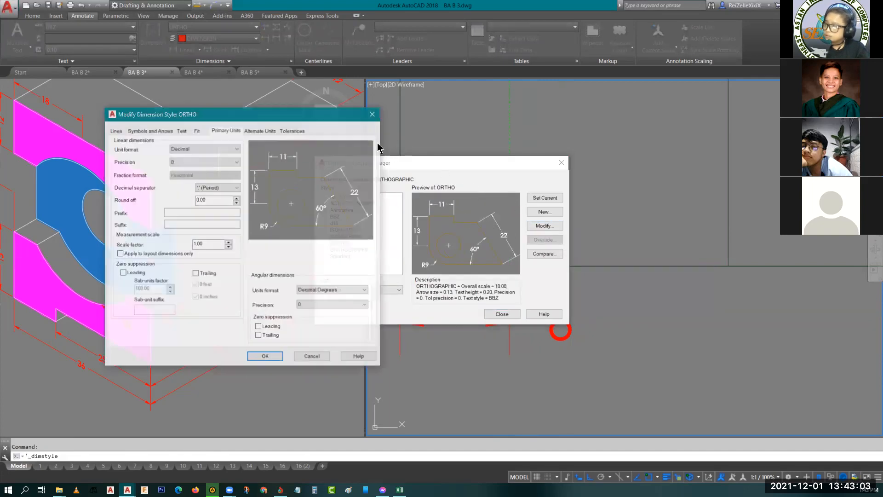
left_click(222, 131)
left_click(197, 131)
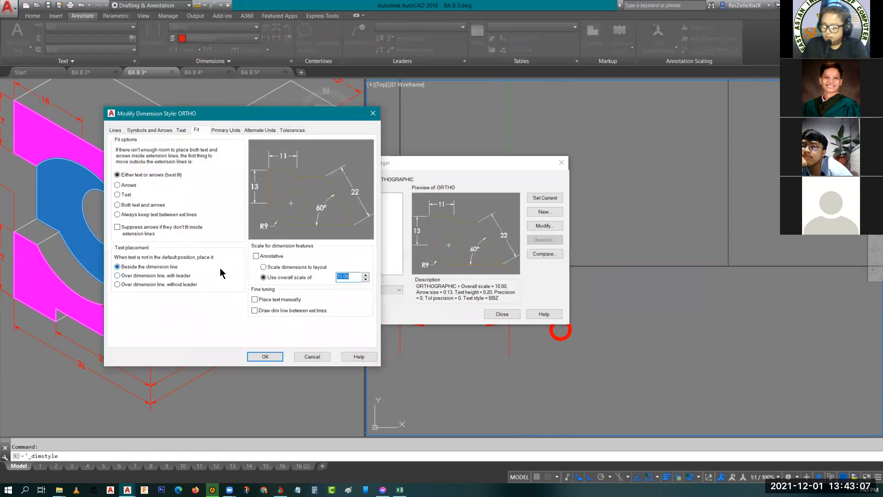
left_click(266, 357)
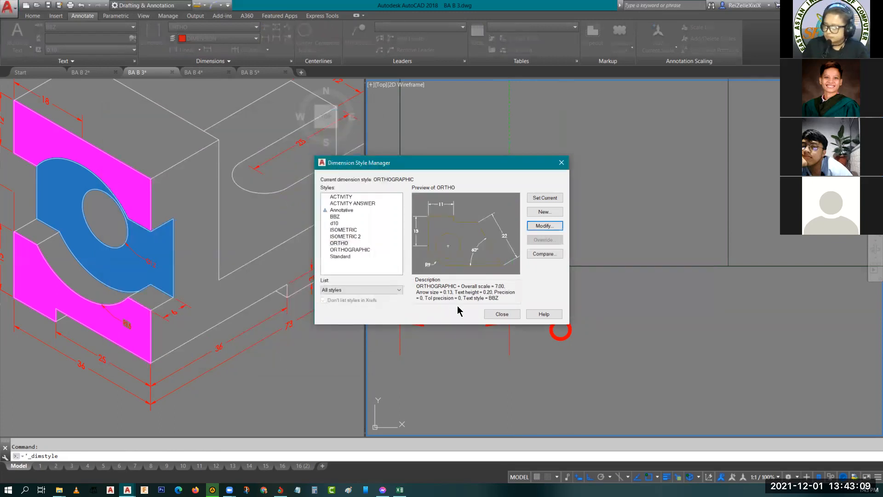
left_click(501, 314)
scroll(513, 331, "up", 2)
middle_click_drag(514, 331, 494, 385)
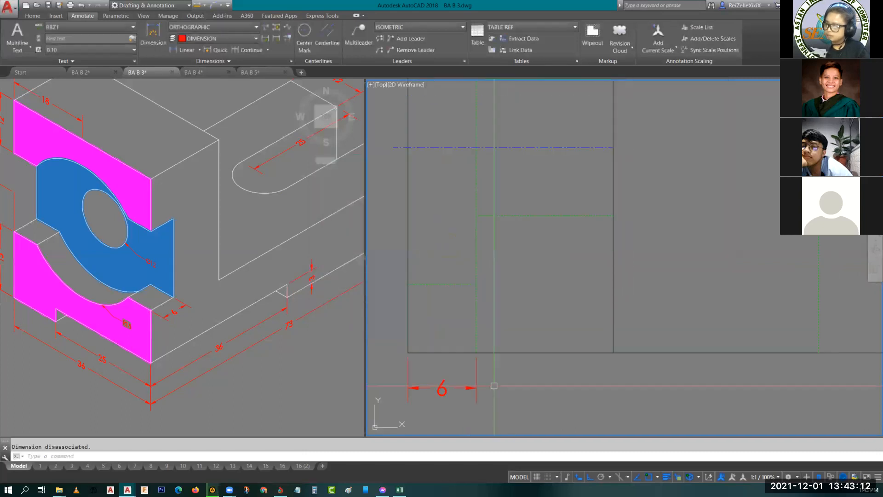
- Make ORTHO the current dimension style
left_click(217, 33)
left_click(254, 73)
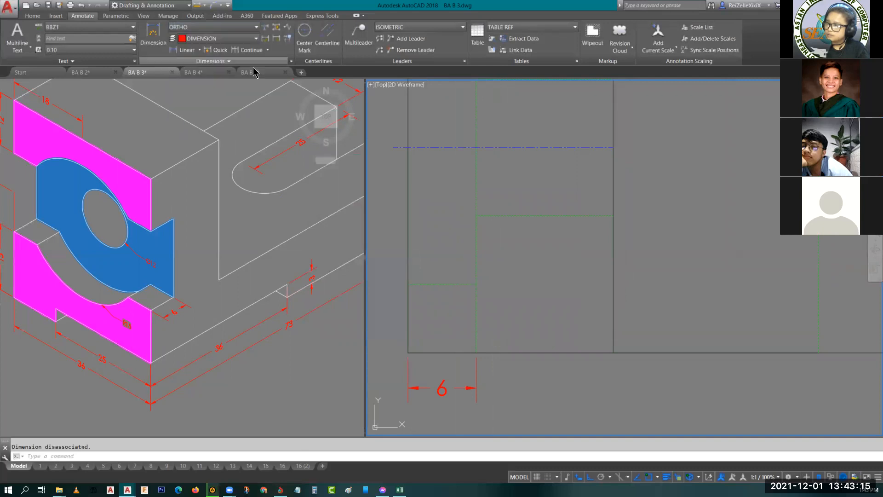
scroll(525, 330, "down", 6)
key("Escape")
- Add a horizontal linear dimension below the top view from its lower-left corner to the full-height solid vertical line
mouse_move(537, 365)
middle_mouse_down()
mouse_move(472, 365)
mouse_move(510, 368)
middle_mouse_up()
scroll(478, 357, "up", 2)
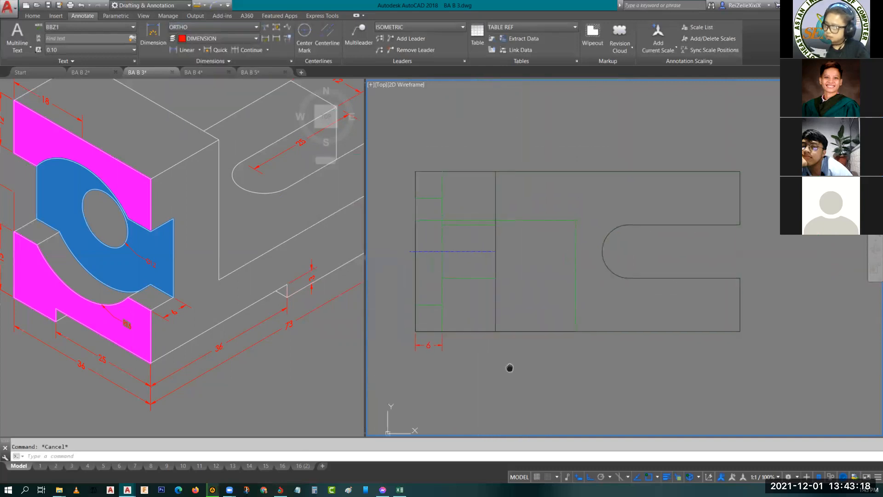
left_click(177, 51)
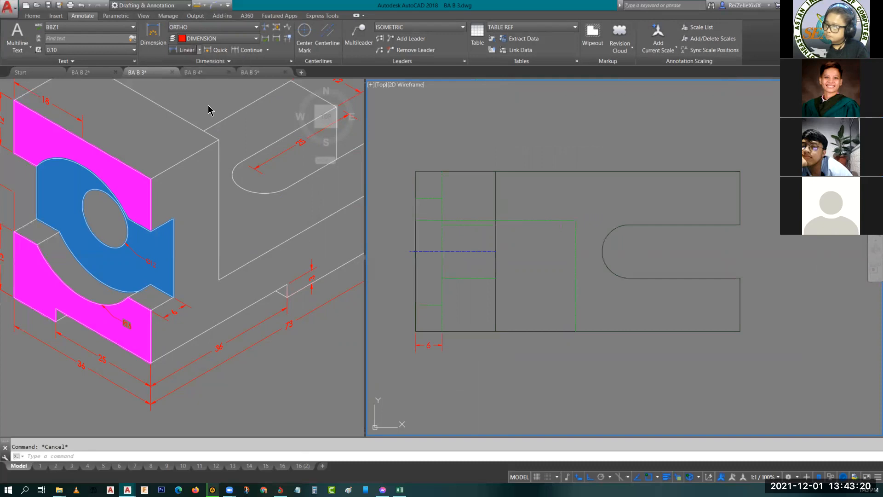
left_click(415, 331)
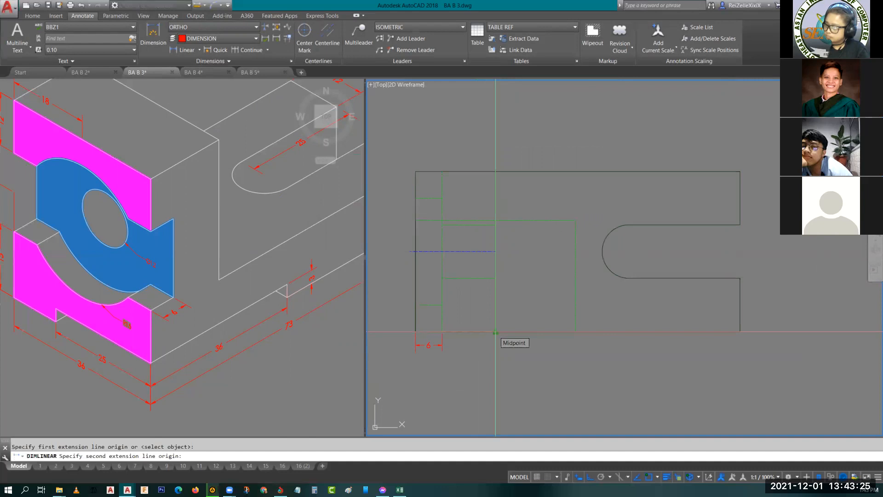
left_click(495, 332)
left_click(493, 360)
- Dimension from the top view's lower-left corner to the far end of the large hidden rectangle, placed below the previous dimension
key("Return")
left_click(415, 331)
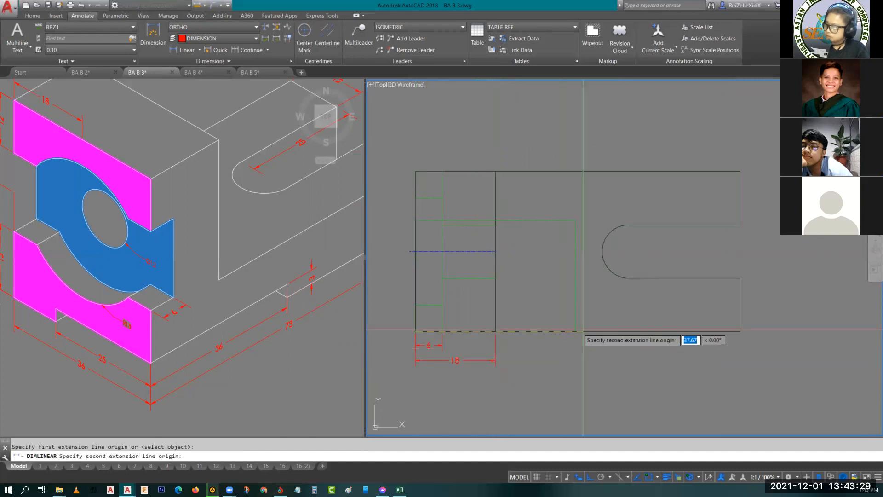
left_click(576, 332)
left_click(568, 380)
- Dimension the top view's overall length with a linear dimension placed below the other horizontal ones
key("Return")
left_click(416, 331)
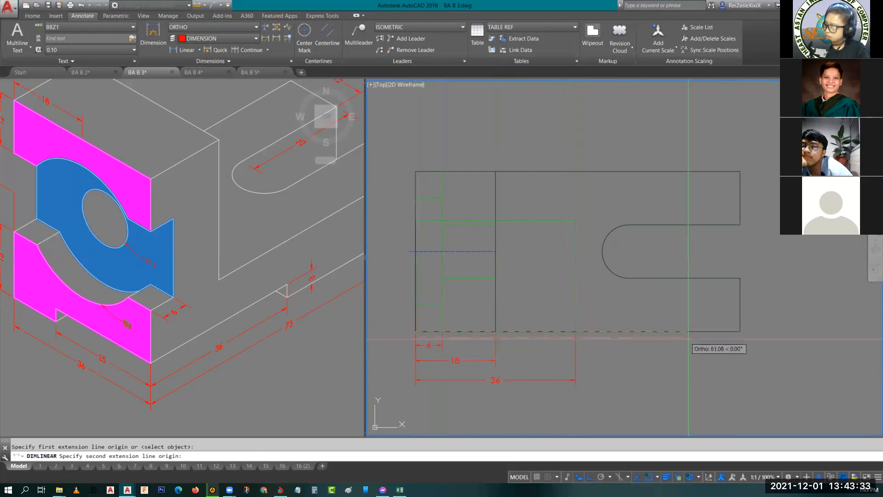
left_click(740, 331)
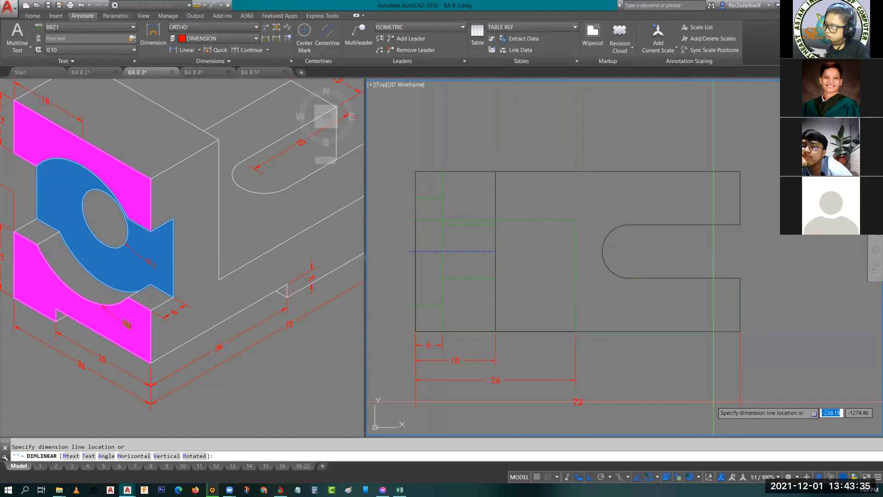
left_click(714, 402)
left_click(577, 403)
key("Escape")
- Add a vertical linear dimension left of the top view from its lower-left corner up to the hidden rectangle's upper line
middle_click_drag(454, 275, 547, 331)
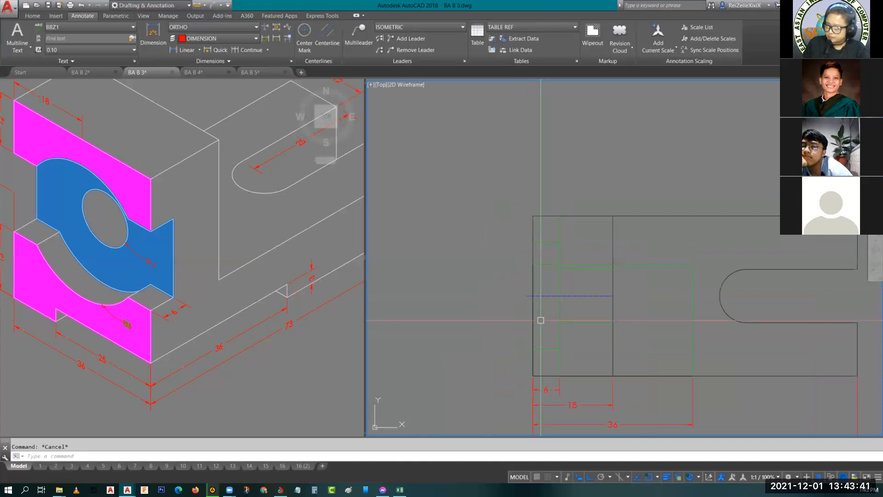
key("Return")
left_click(533, 372)
left_click(533, 265)
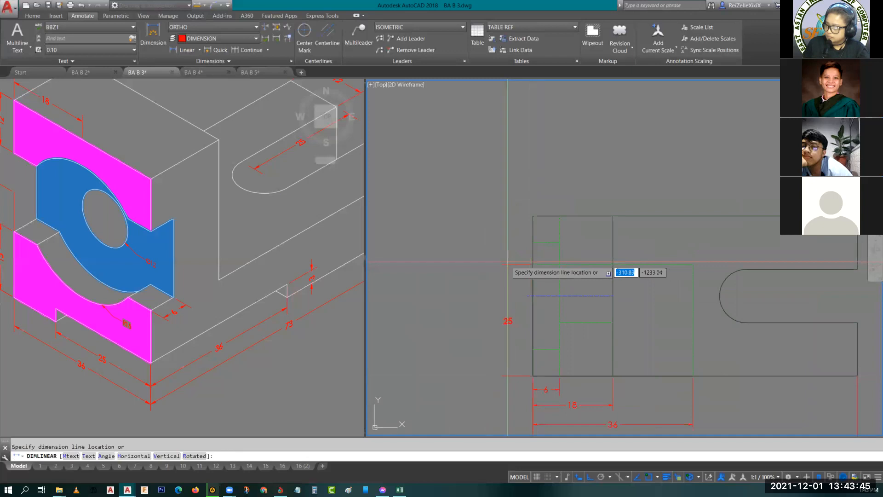
left_click(510, 264)
- Dimension the top view's overall height with a vertical linear dimension outside the previous one
key("Return")
left_click(533, 376)
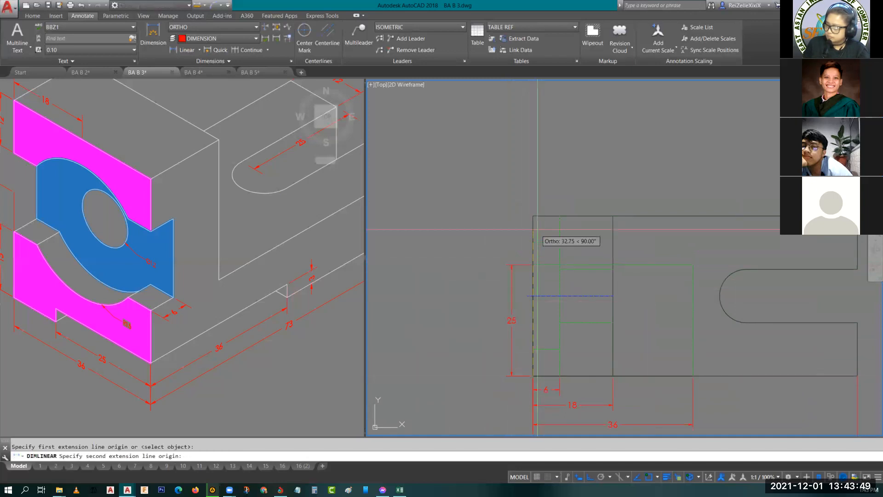
left_click(533, 217)
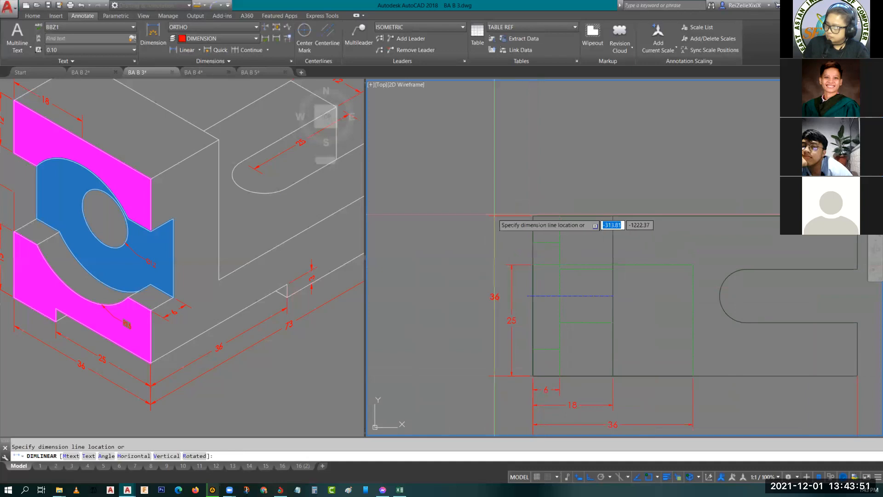
left_click(496, 215)
- Move the overall height dimension and the hidden rectangle's height dimension farther left from the top view
scroll(544, 304, "up", 2)
scroll(560, 304, "down", 1)
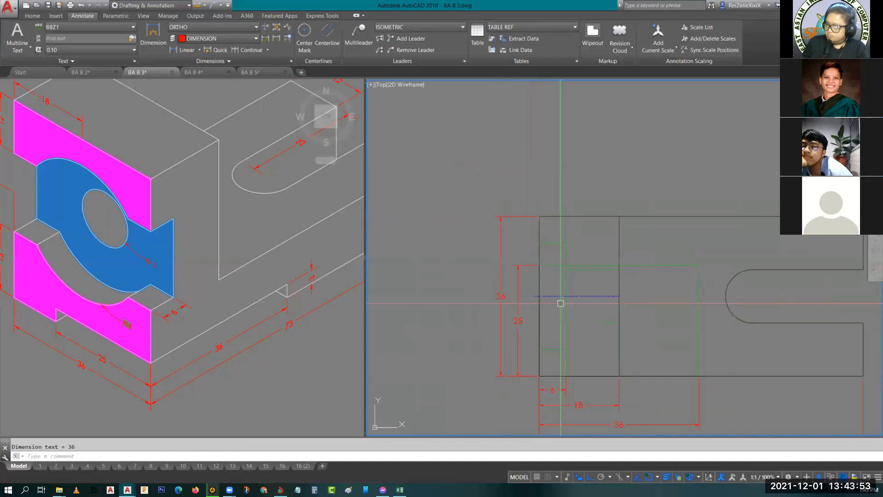
scroll(566, 301, "down", 1)
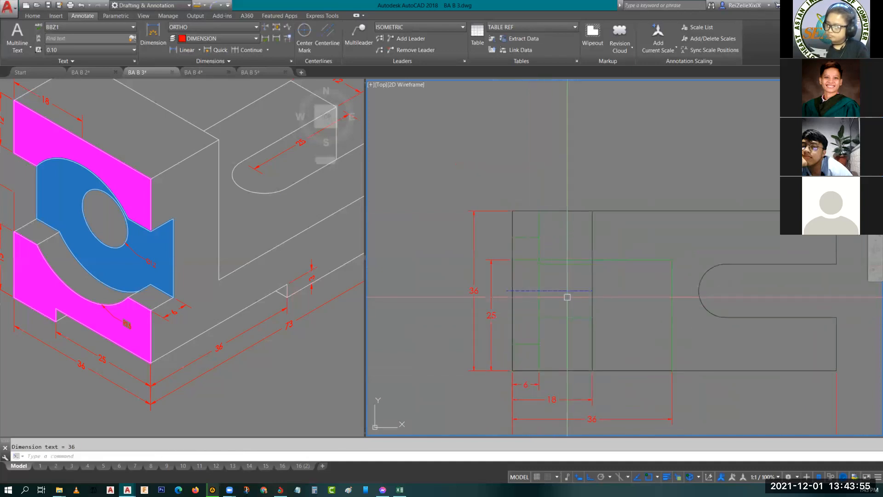
left_click(474, 291)
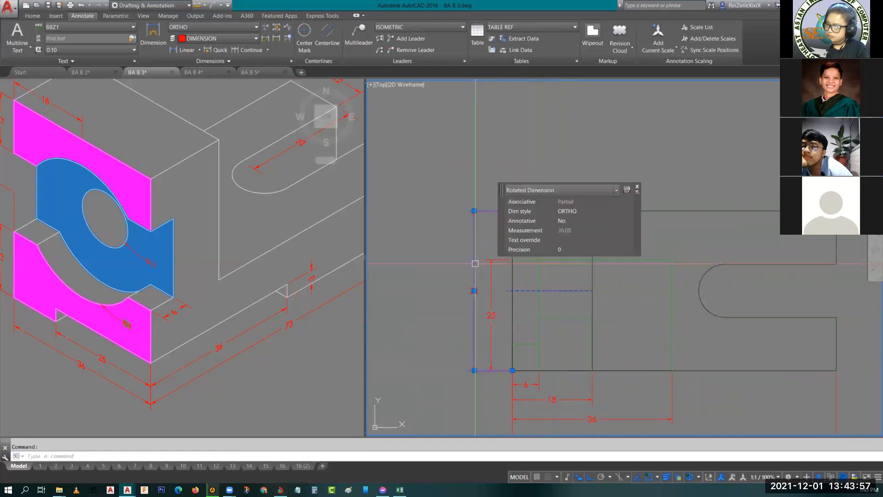
left_click(474, 290)
left_click(442, 291)
key("Escape")
left_click(489, 280)
left_click(492, 315)
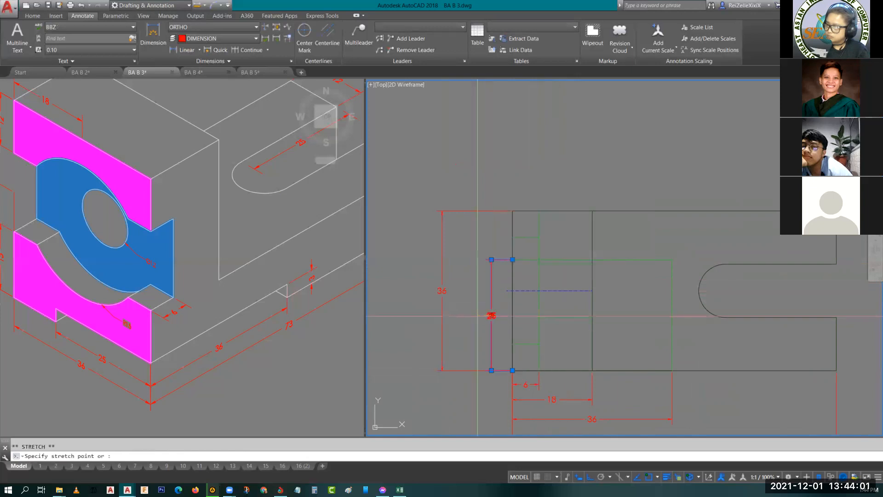
left_click(461, 316)
key("Escape")
middle_click_drag(506, 322, 494, 312)
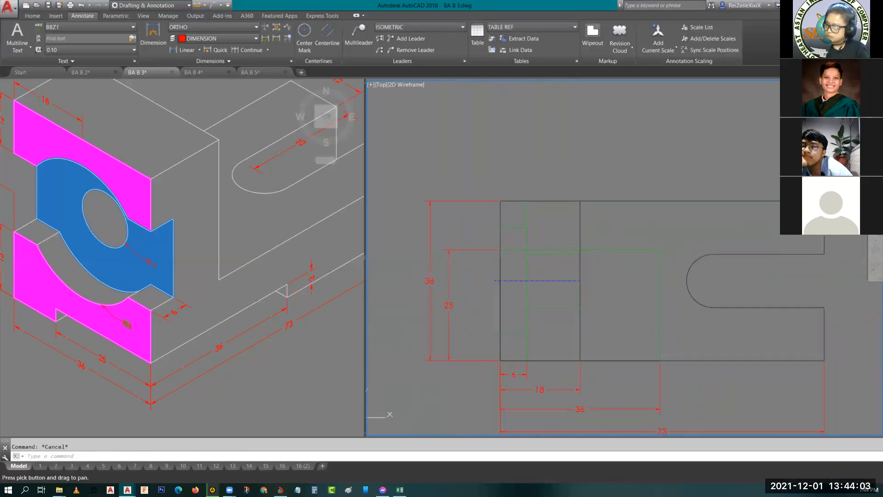
key("space")
left_click(495, 280)
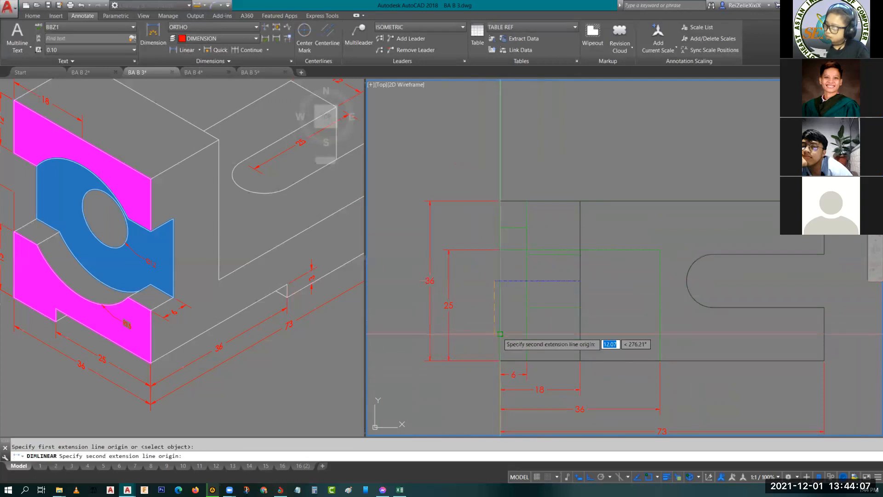
key("Escape")
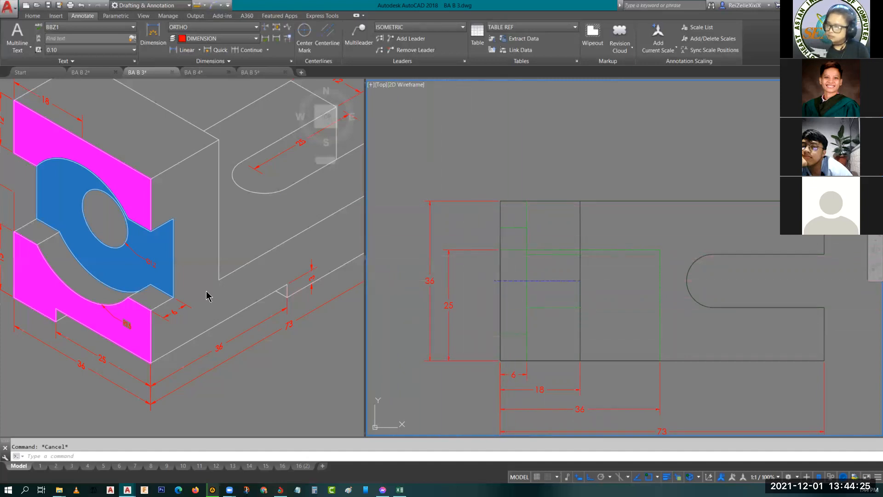
- Add a vertical linear dimension right of the top view for the height of the upper prong beside the slot
left_click(190, 237)
scroll(195, 229, "down", 5)
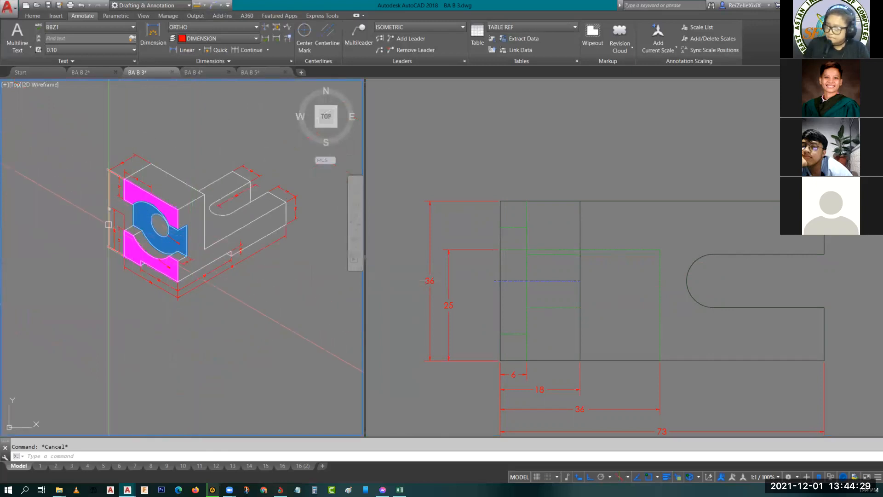
scroll(111, 226, "up", 2)
left_click(755, 326)
mouse_move(755, 325)
middle_mouse_down()
mouse_move(704, 329)
mouse_move(565, 270)
middle_mouse_up()
left_click(185, 49)
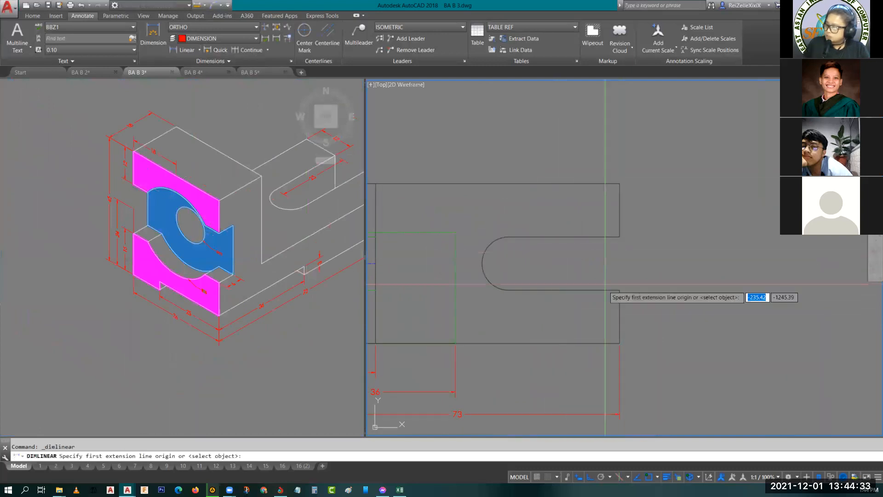
left_click(620, 237)
left_click(620, 184)
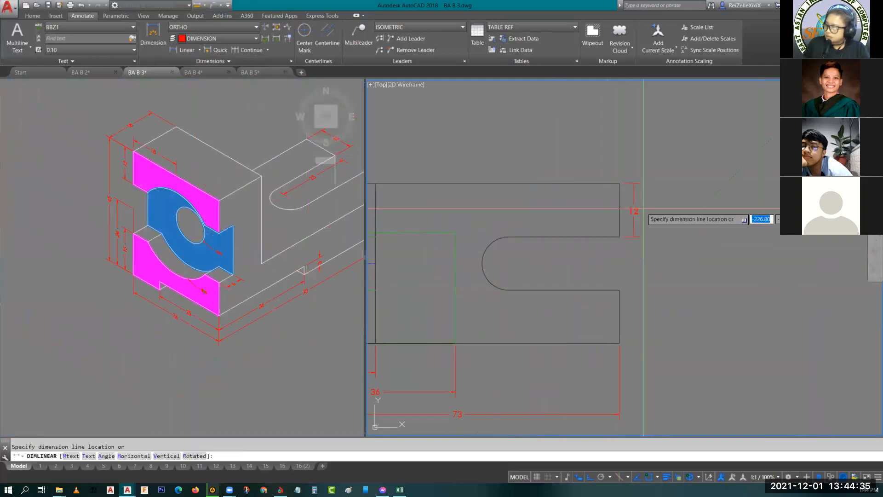
left_click(651, 221)
- Dimension the lower prong's height at the top view's right end, aligned with the upper prong's dimension
key("Return")
left_click(619, 290)
left_click(620, 343)
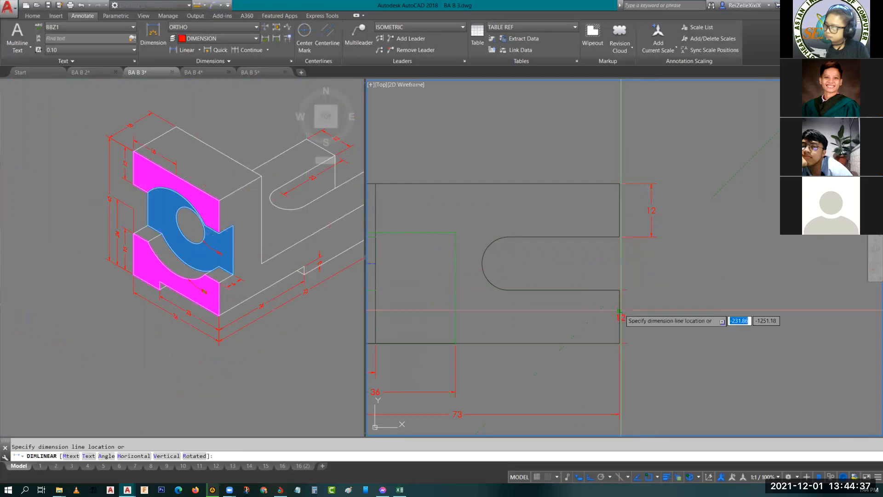
left_click(652, 236)
- Add a horizontal linear dimension above the top view from the slot arc's upper tangent point to the right edge
middle_click_drag(577, 261, 628, 279)
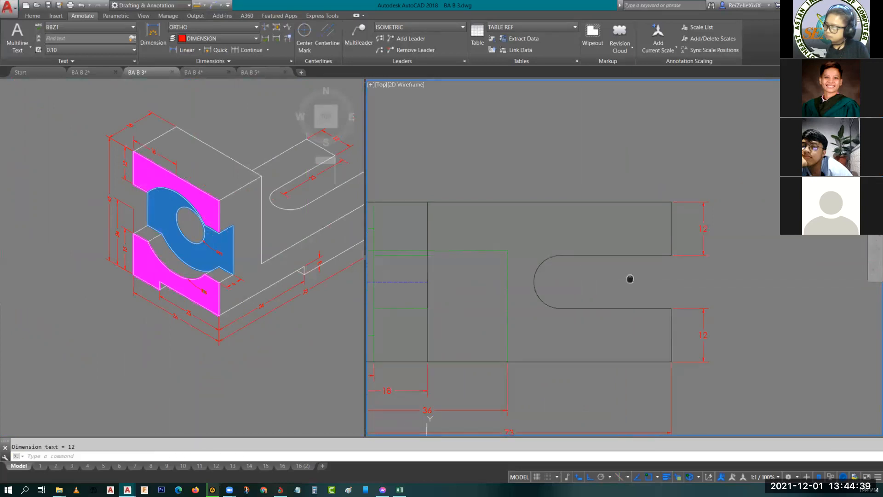
key("Return")
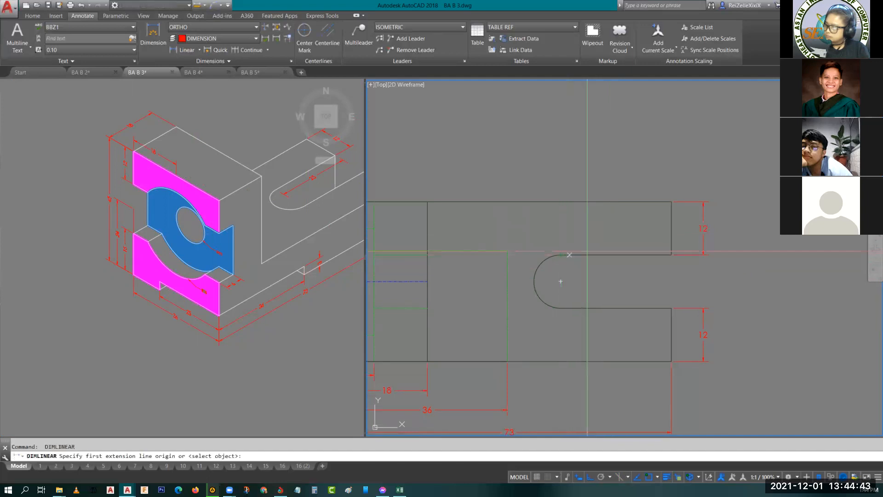
left_click(560, 254)
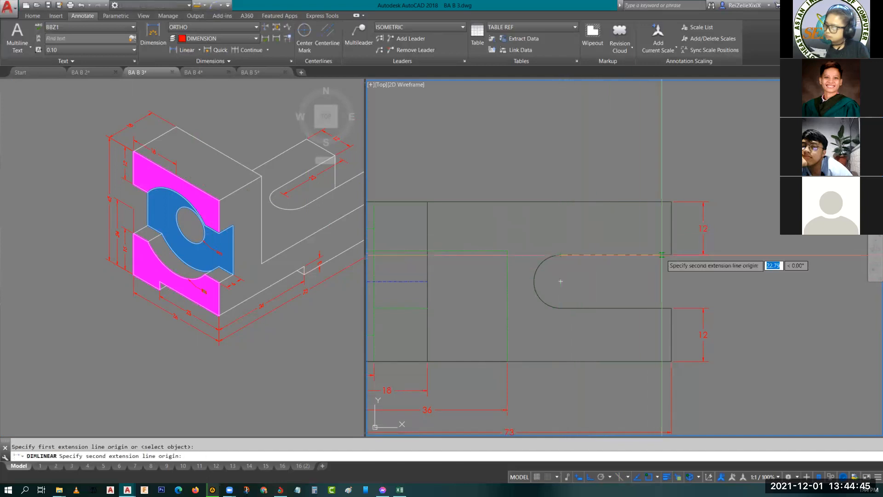
left_click(672, 202)
left_click(666, 173)
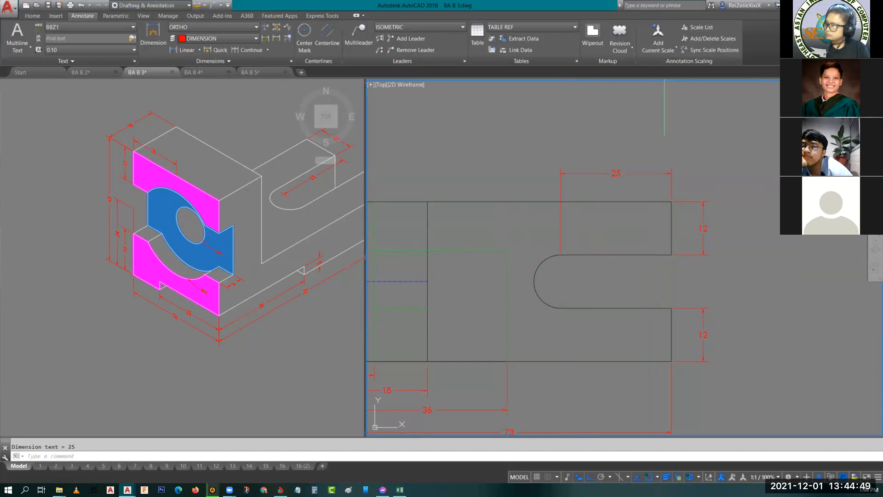
- Save the drawing and bring the whole dimensioned top view into sight with free space below it
middle_click_drag(635, 330, 648, 311)
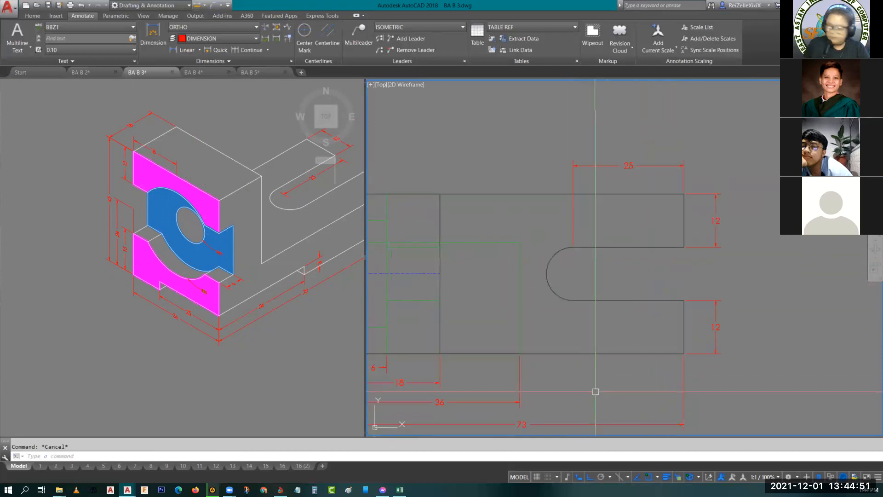
key("ctrl+s")
scroll(603, 299, "down", 4)
scroll(657, 283, "down", 2)
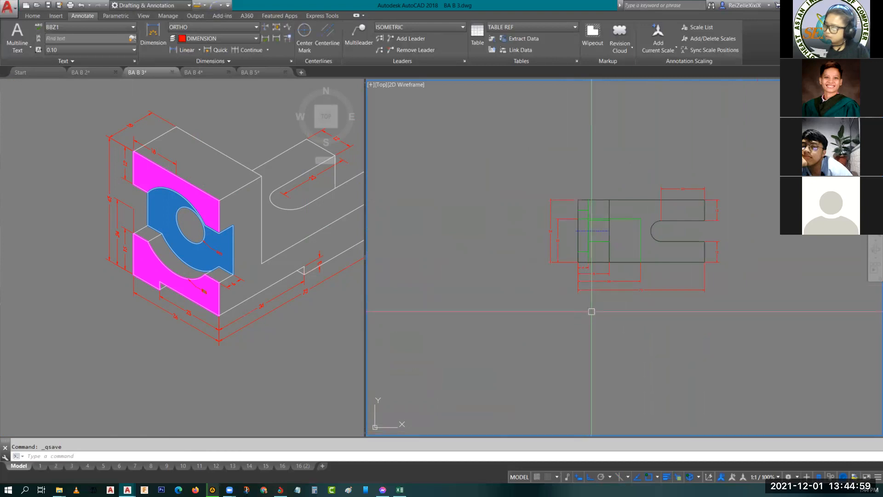
middle_click_drag(602, 351, 535, 296)
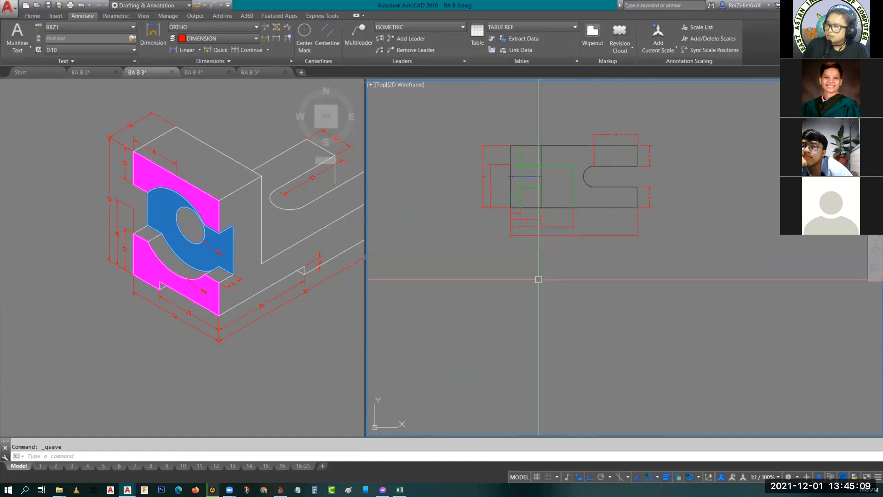
- Draw a vertical construction line about 118 mm long straight down from the top view's lower-left corner
middle_click_drag(558, 310, 515, 279)
type("l")
key("Return")
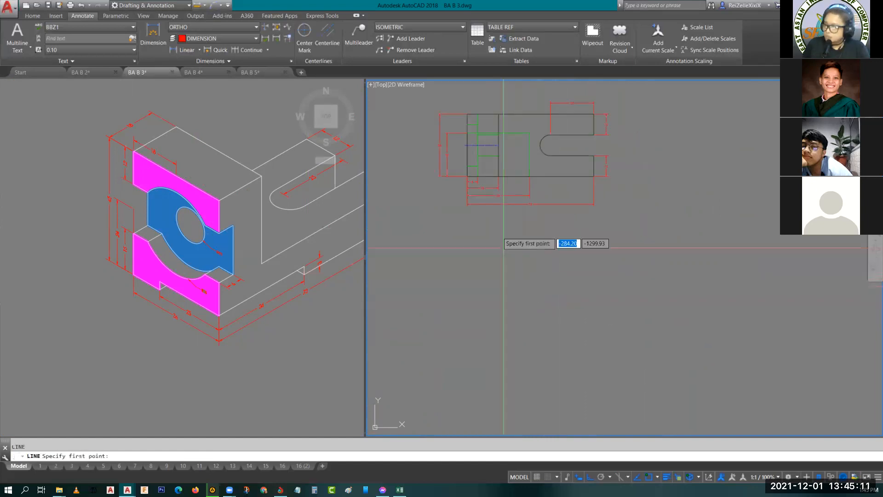
scroll(488, 194, "up", 4)
left_click(429, 129)
scroll(429, 138, "down", 4)
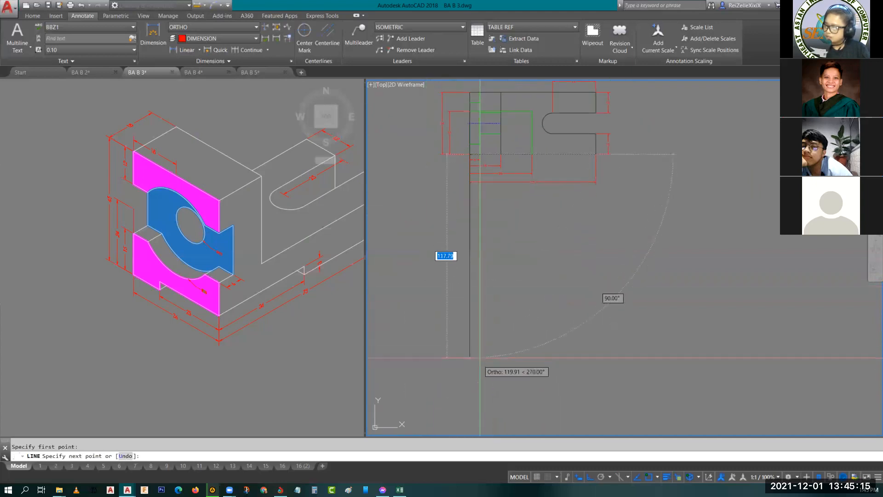
key("Escape")
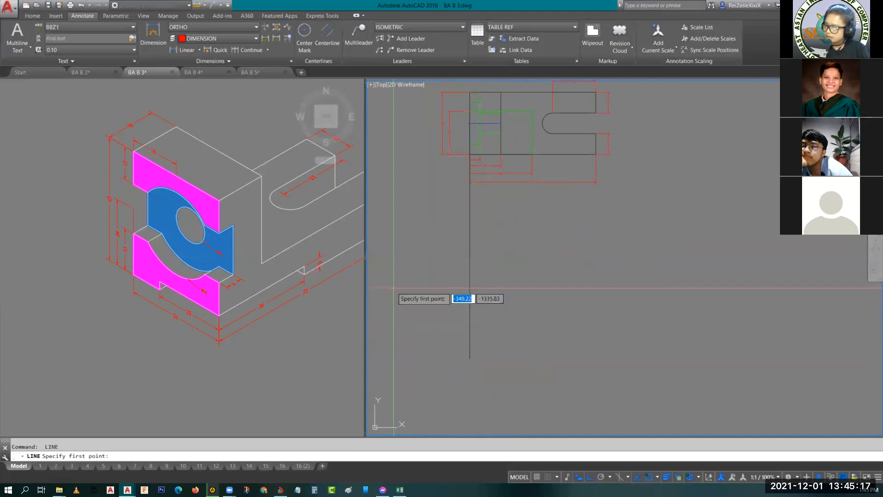
- Draw a long horizontal construction line across the lower part of the vertical construction line
key("space")
left_click(397, 329)
left_click(703, 330)
key("Escape")
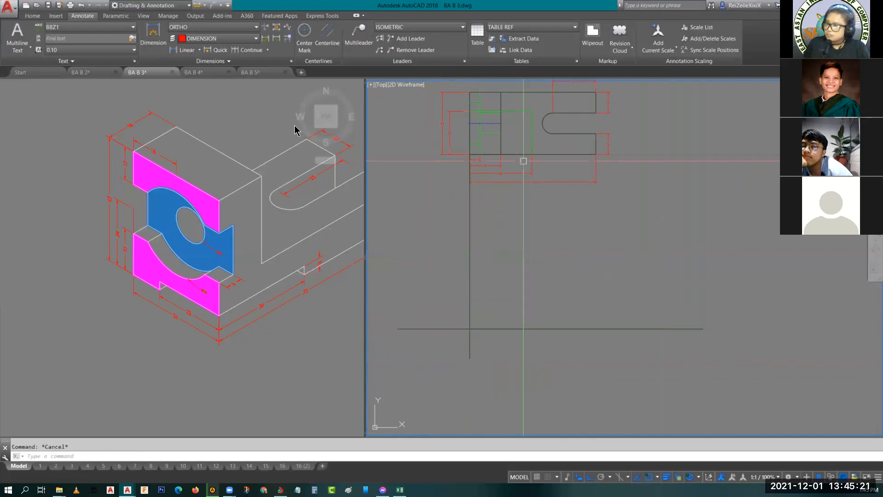
- Make RIGHT SIDE the current layer
left_click(33, 16)
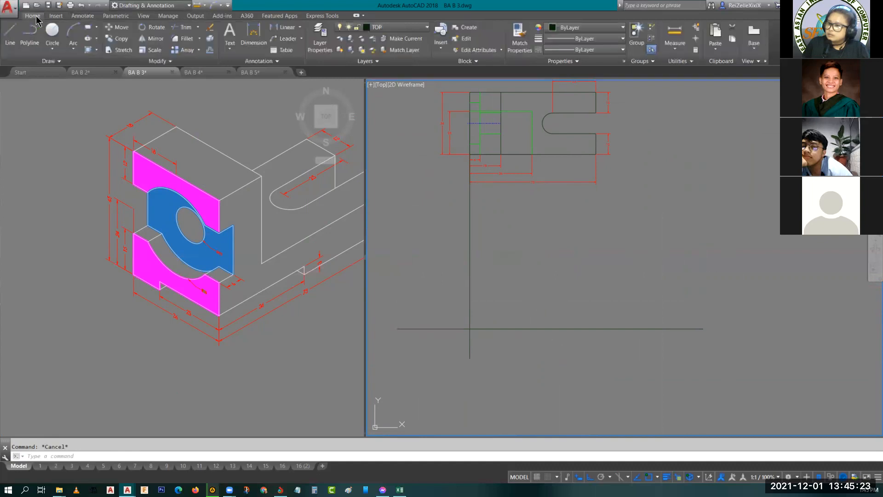
left_click(392, 32)
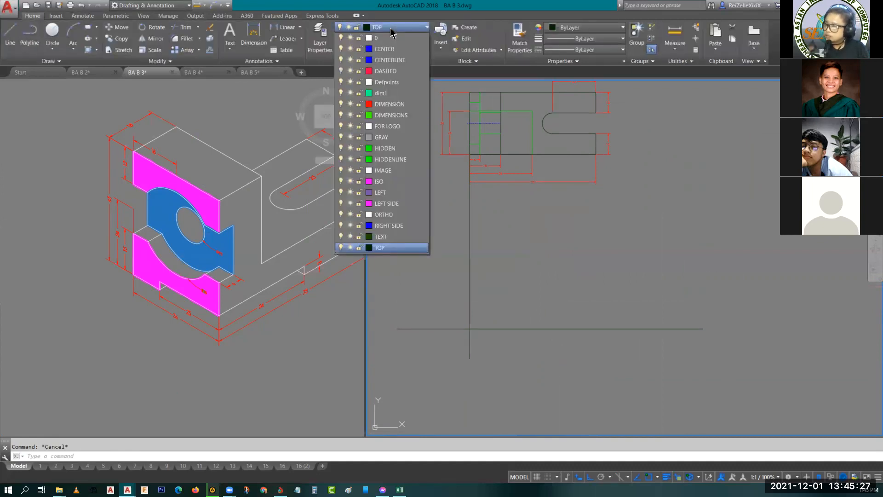
left_click(389, 225)
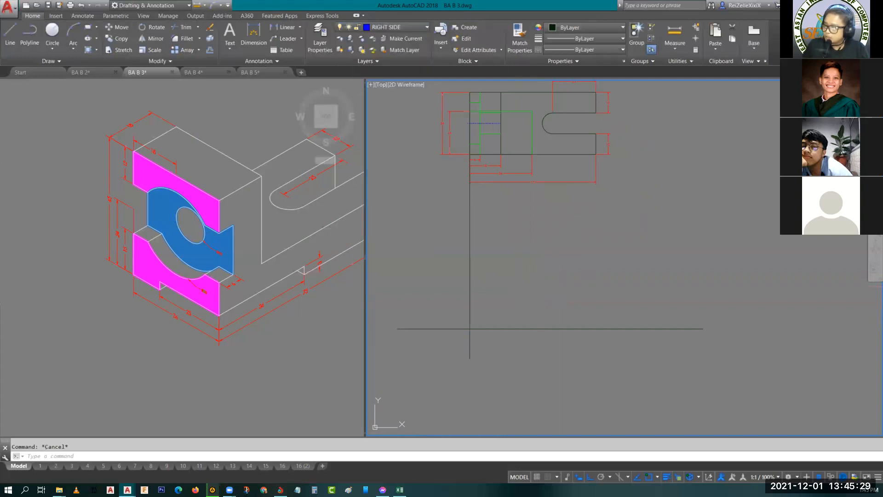
- From the construction lines' intersection, draw the upright's outline with lines 45 mm up, 18 mm right and freely down past the base's height
scroll(515, 301, "up", 2)
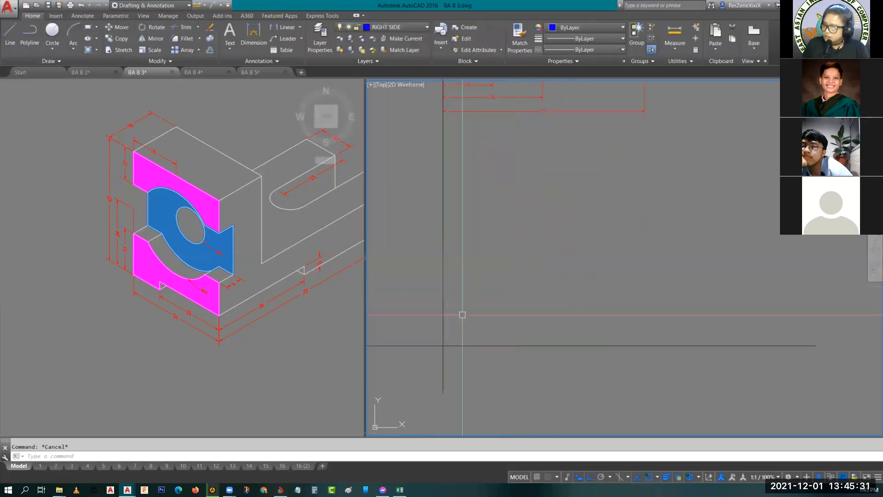
type("l")
key("Return")
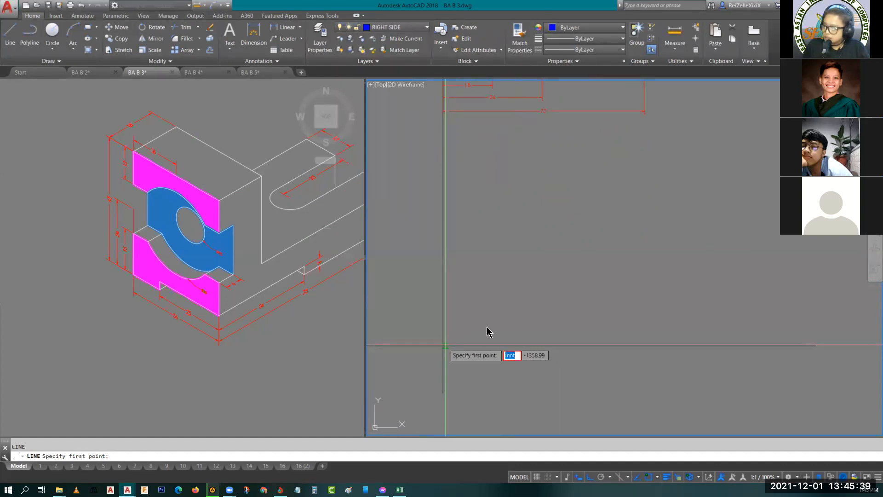
left_click(444, 345)
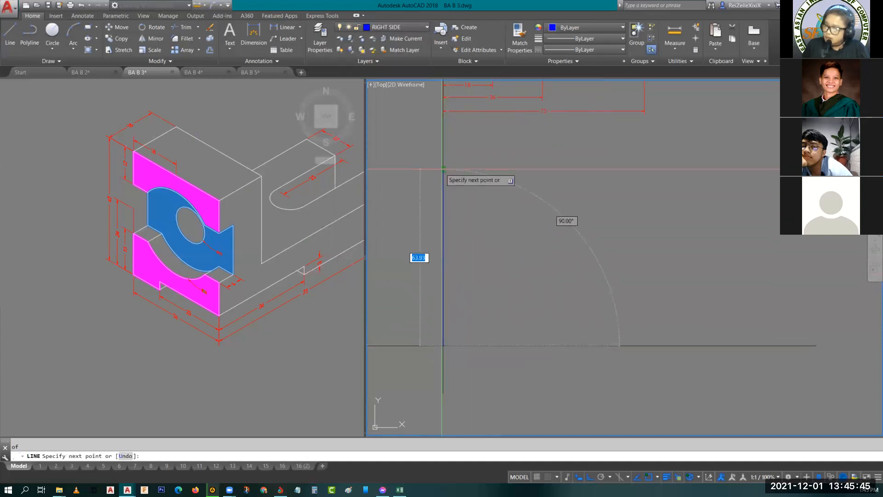
type("45")
key("Return")
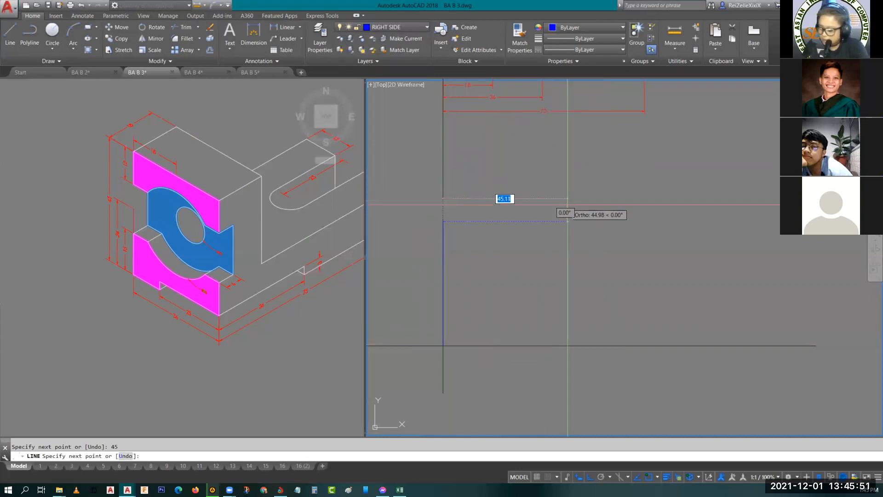
type("18")
key("Return")
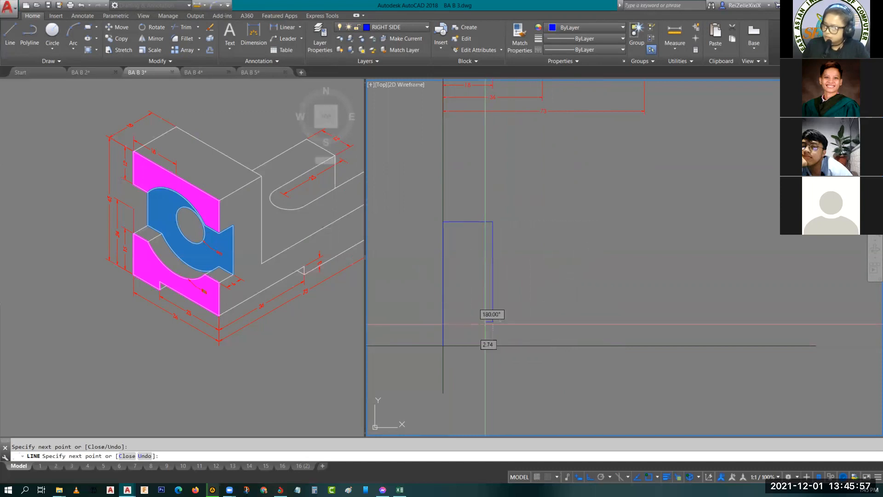
key("Escape")
- From the same intersection, outline the base with lines 73 mm right, 13 mm up and back left past the upright's inner edge
left_click(312, 303)
middle_click_drag(313, 302, 200, 261)
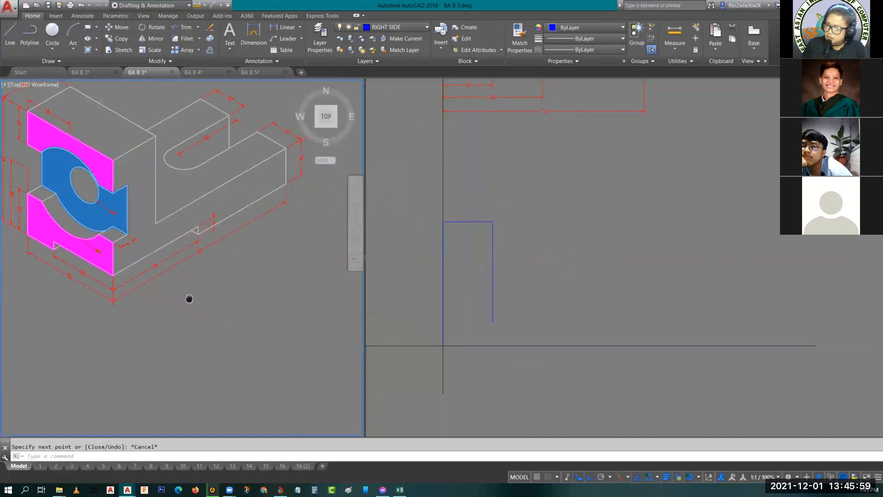
left_click(447, 352)
left_click(444, 345)
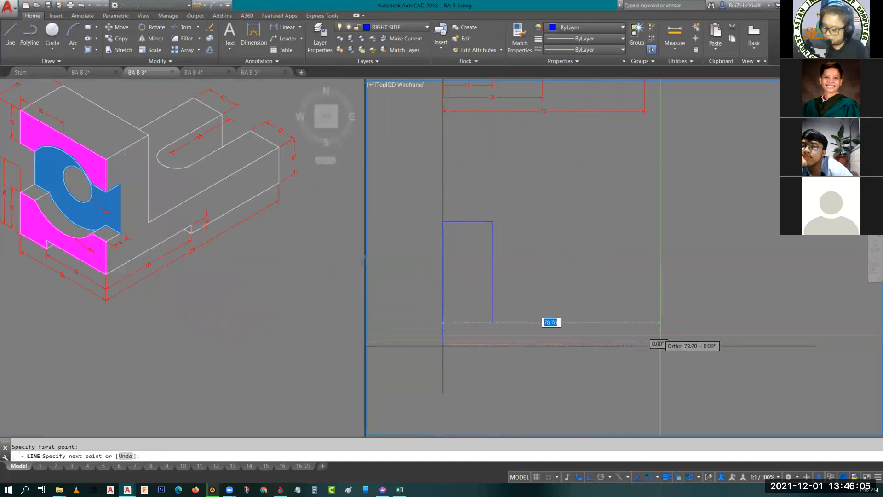
key("Return")
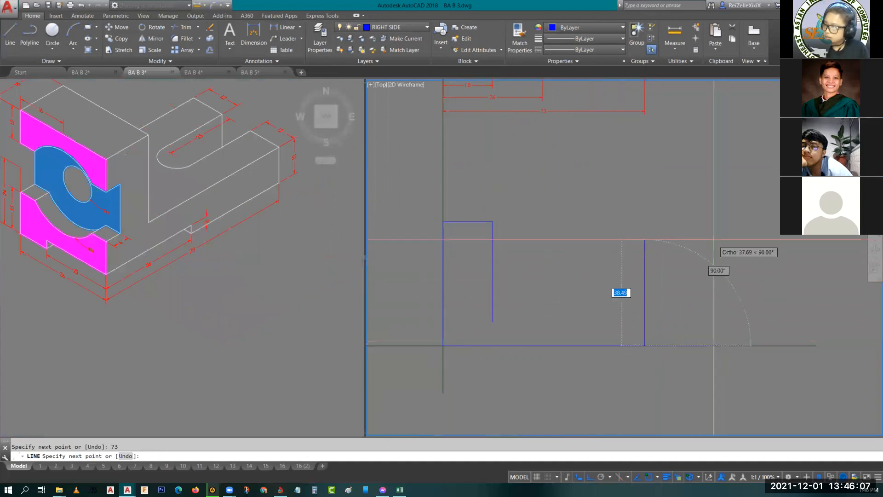
key("Return")
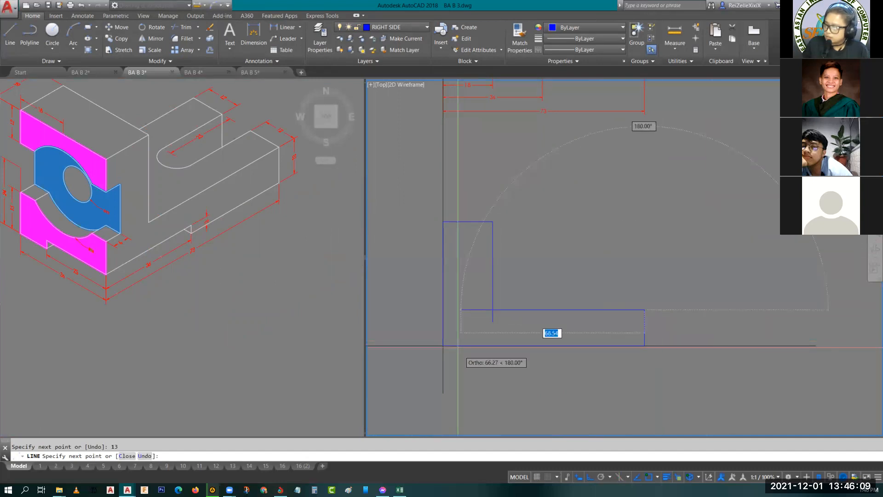
key("Escape")
- Trim the overlapping line ends at the inner corner where the upright meets the base
type("tr")
key("Return")
key("Return")
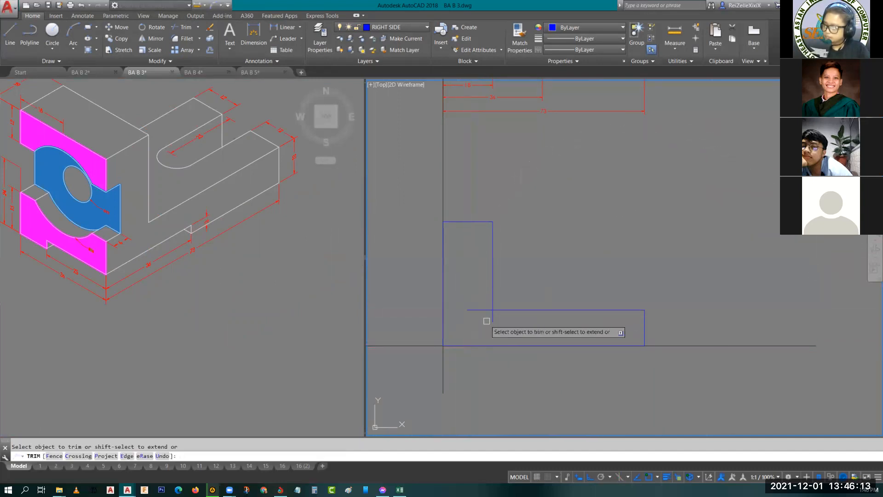
left_click(481, 310)
key("Escape")
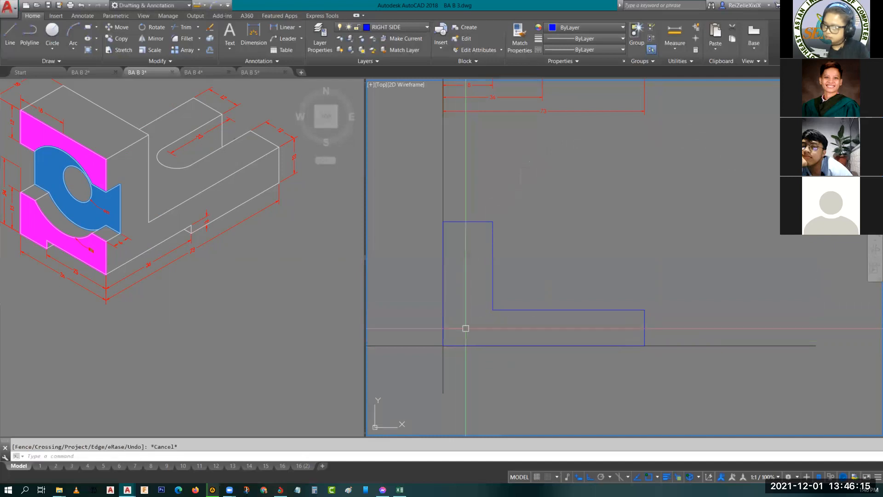
- Try to draw a 36 mm wide rectangle from the outline's lower-left corner, and delete the result
type("rec")
key("Return")
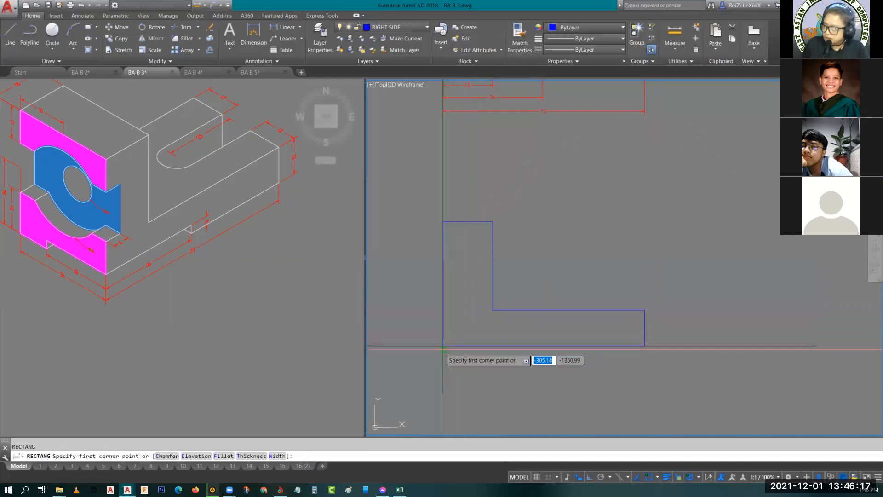
left_click(443, 346)
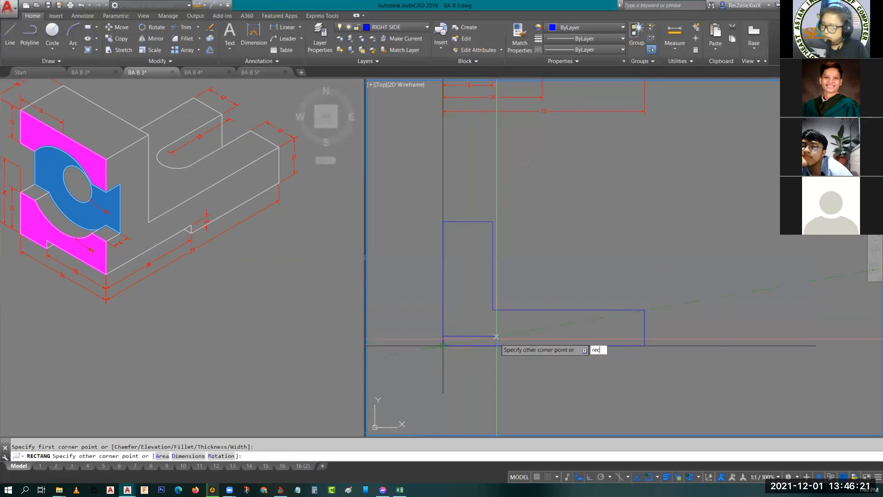
type("rec")
key("Return")
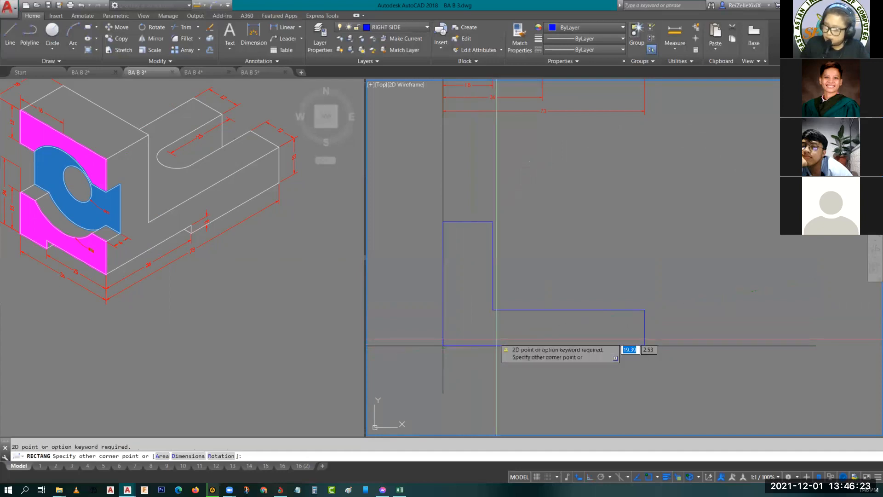
type("36")
key("Return")
type("3")
key("Return")
key("Escape")
left_click(525, 333)
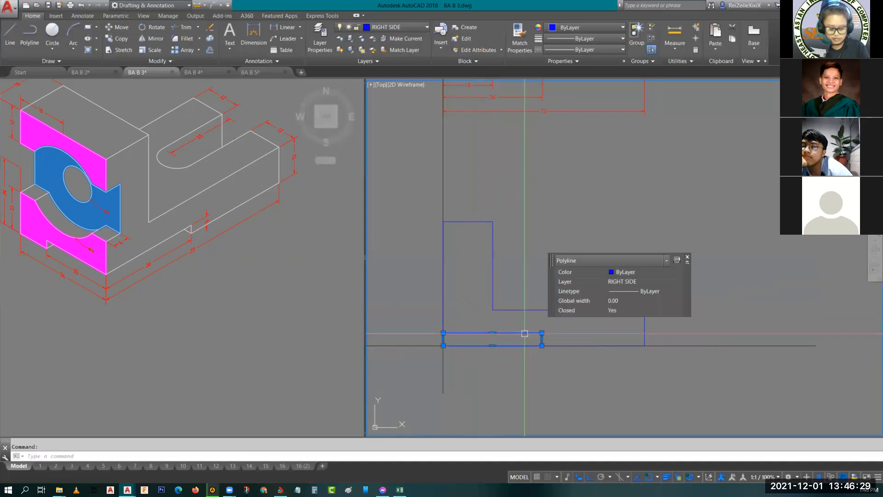
key("Delete")
- Draw a 36 by 3 mm rectangle inside the outline from its lower-left corner for the bottom groove
type("rec")
key("Return")
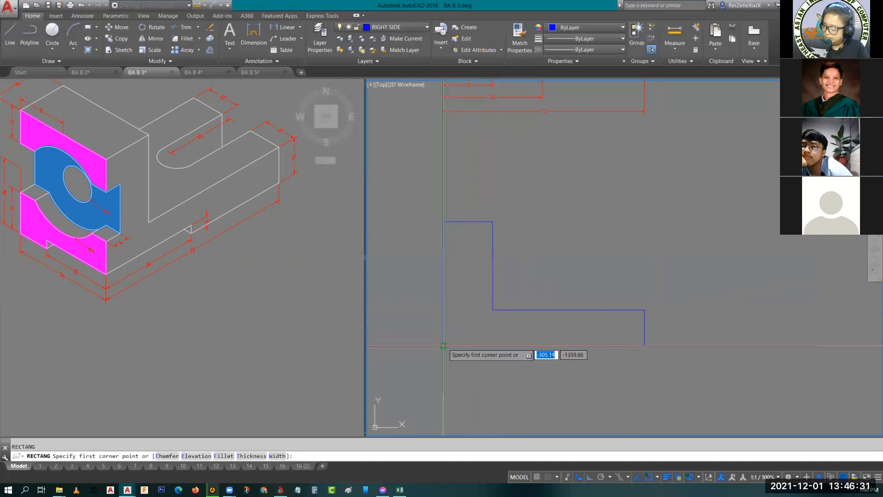
left_click(445, 347)
type("d")
key("Return")
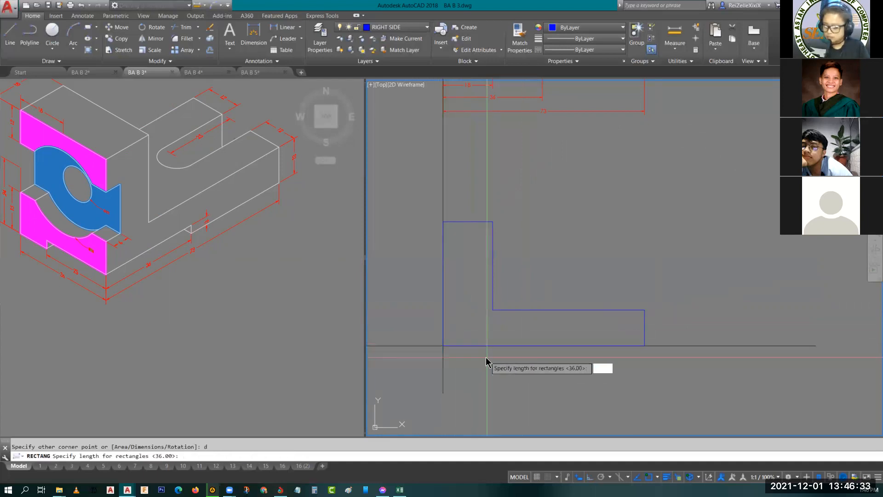
key("Return")
key("Return")
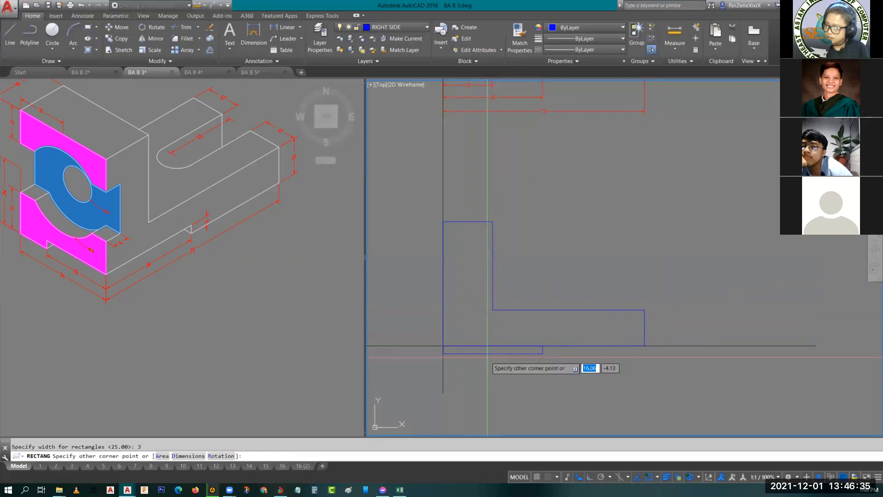
left_click(517, 326)
key("Escape")
- Project a vertical line from the slot arc's leftmost point in the top view down past the base of the lower view
scroll(517, 326, "down", 2)
scroll(556, 341, "up", 2)
middle_click_drag(623, 383, 556, 350)
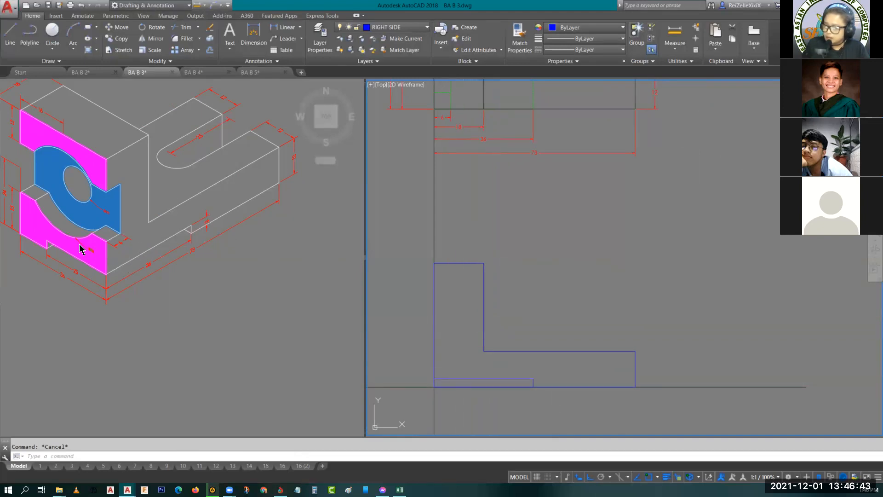
scroll(602, 262, "down", 2)
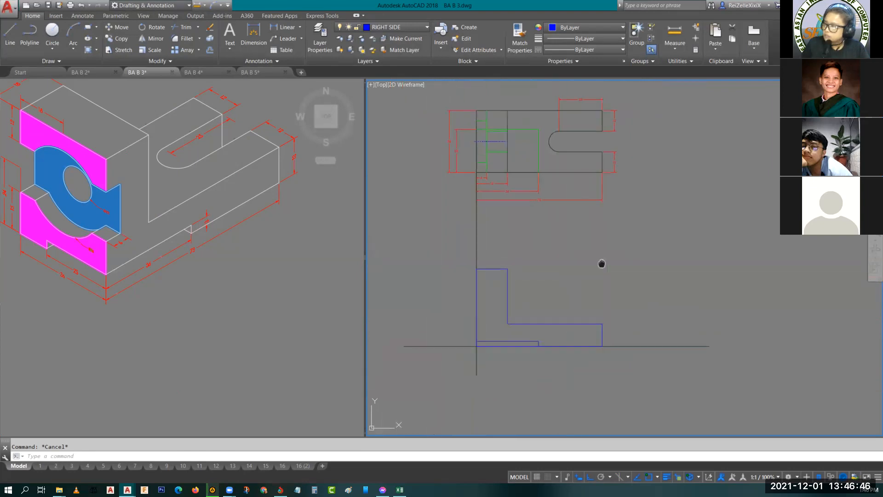
key("Return")
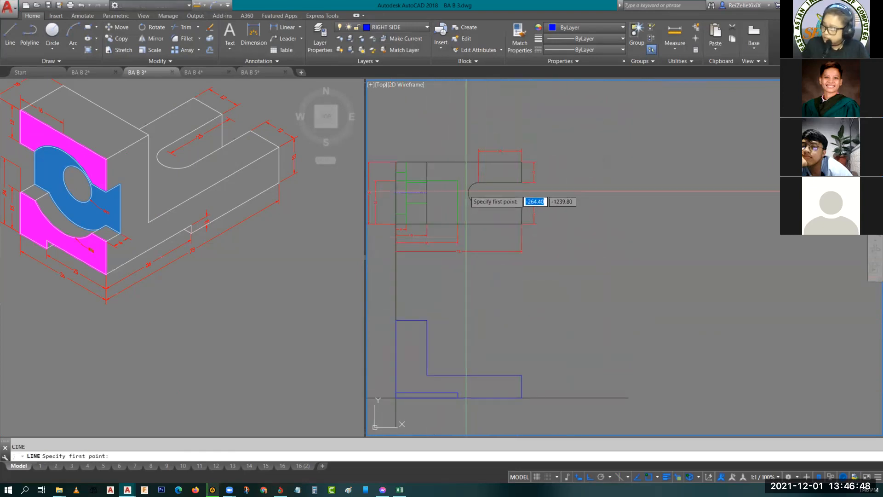
left_click(468, 193)
left_click(469, 423)
key("Return")
key("Return")
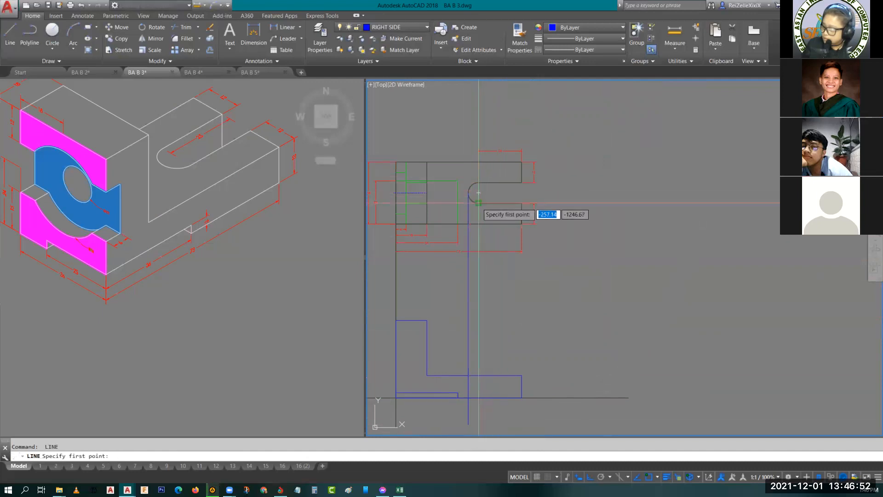
- Project a second vertical line down past the base from the slot arc's lower tangent point
left_click(479, 202)
left_click(478, 419)
key("Return")
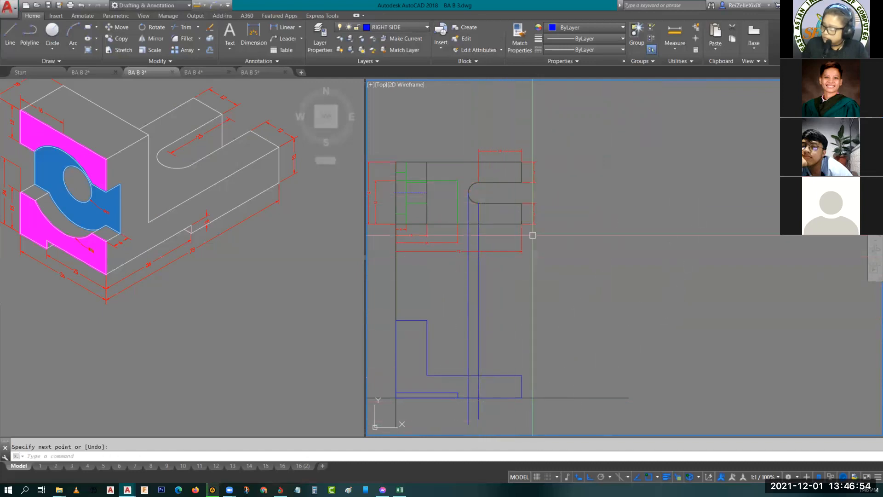
key("Escape")
scroll(488, 392, "up", 4)
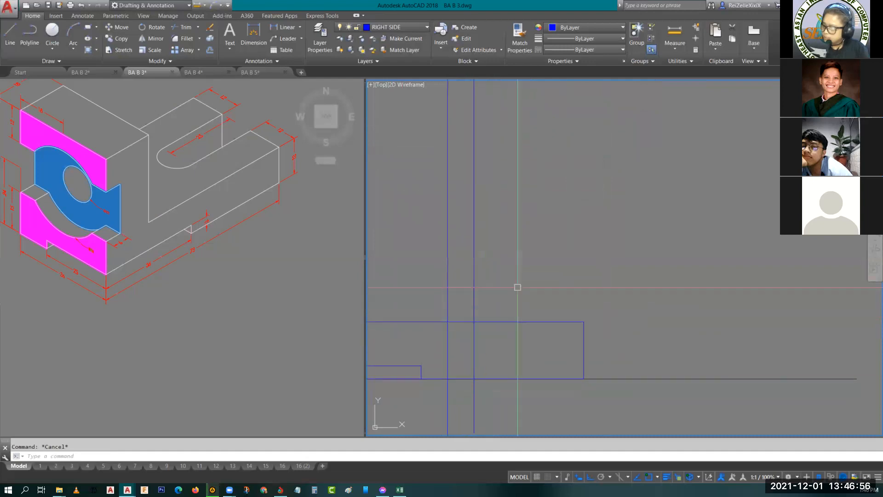
middle_click_drag(510, 283, 573, 219)
type("tr")
key("Return")
left_click(536, 348)
key("Escape")
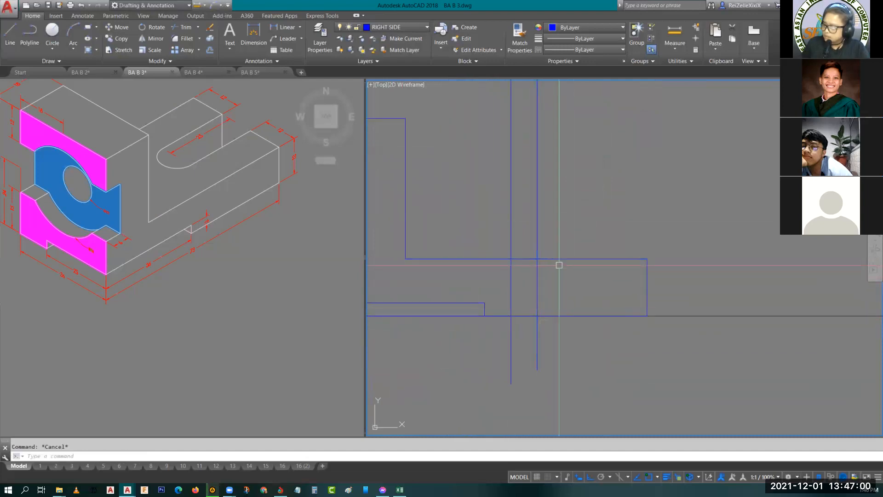
- Trim both slot projection lines above and below the base, using its upper and lower edges as cutting edges
key("Return")
left_click(560, 260)
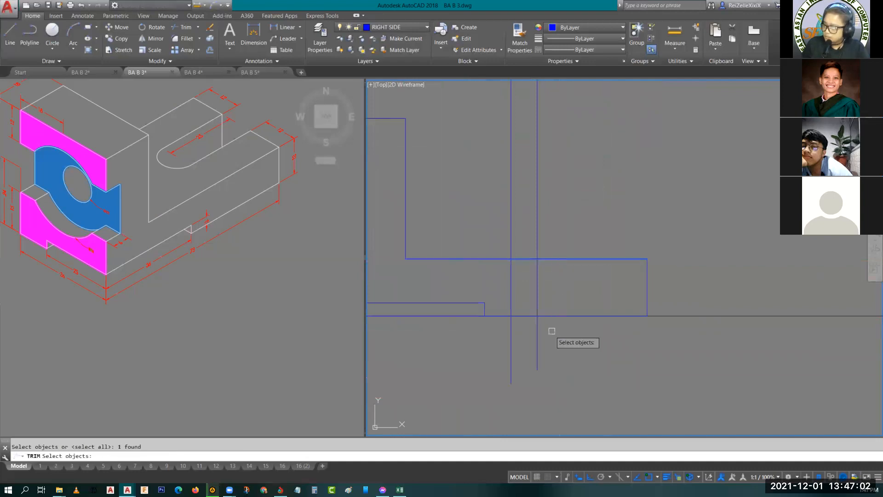
left_click(568, 316)
left_click(604, 352)
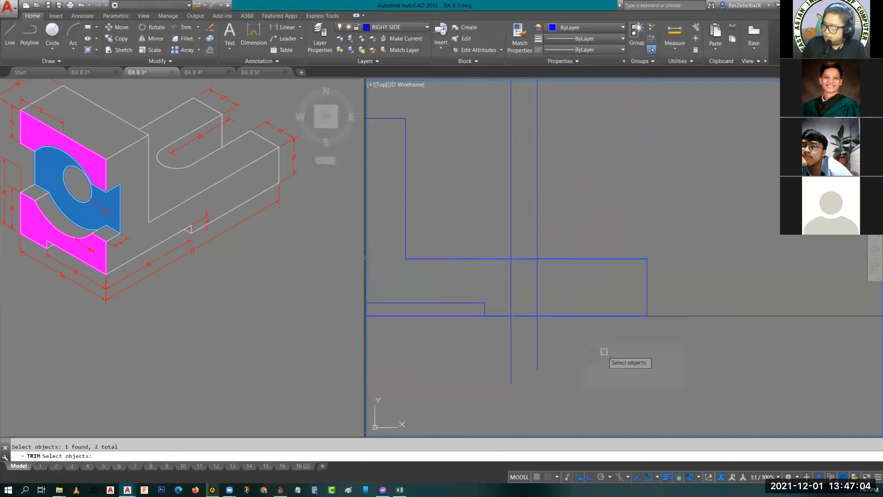
key("Return")
left_click(585, 374)
left_click(494, 354)
left_click(622, 184)
left_click(485, 154)
key("Escape")
- Move the trimmed projection line from the slot arc's leftmost point in the lower view to a green hidden-line layer
left_click(511, 285)
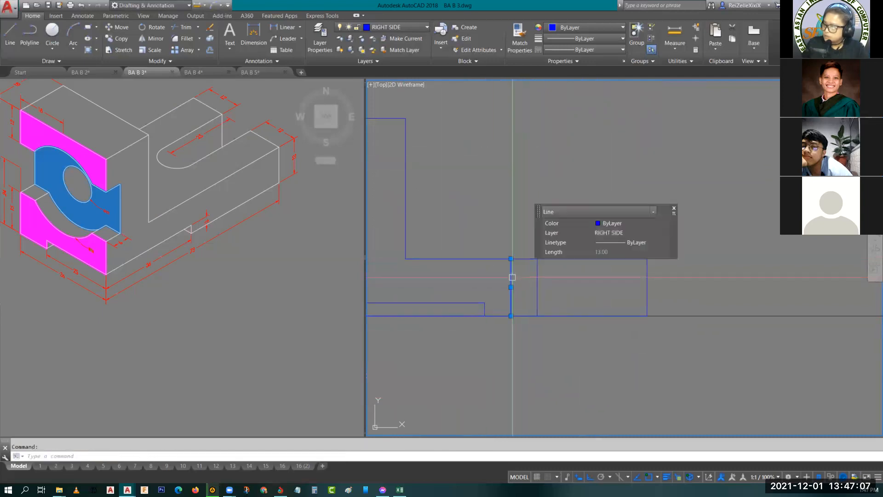
left_click(617, 234)
scroll(622, 263, "up", 4)
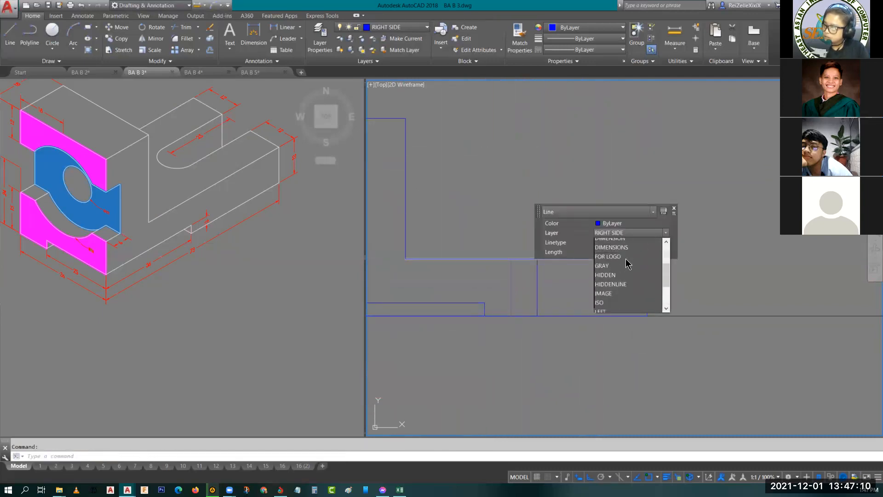
left_click(617, 302)
key("Escape")
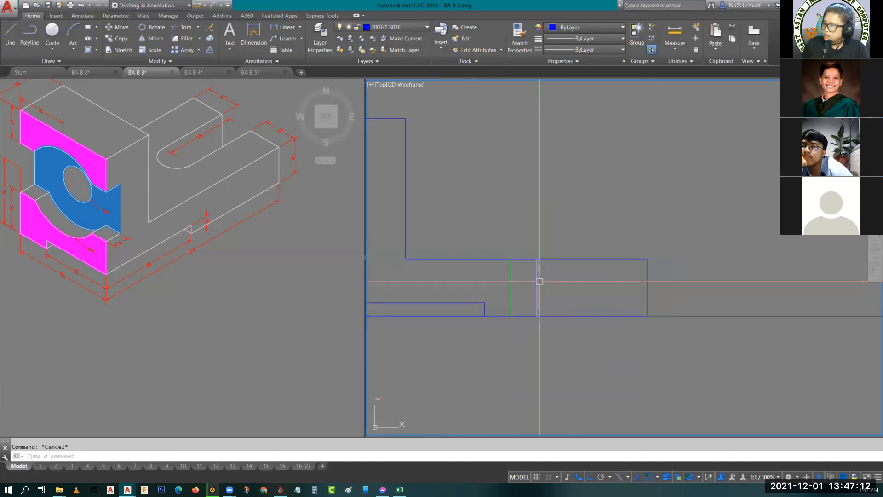
- Move the second trimmed slot projection line, from the arc's tangent point, to the CENTER layer
left_click(538, 279)
left_click(654, 242)
scroll(653, 280, "up", 5)
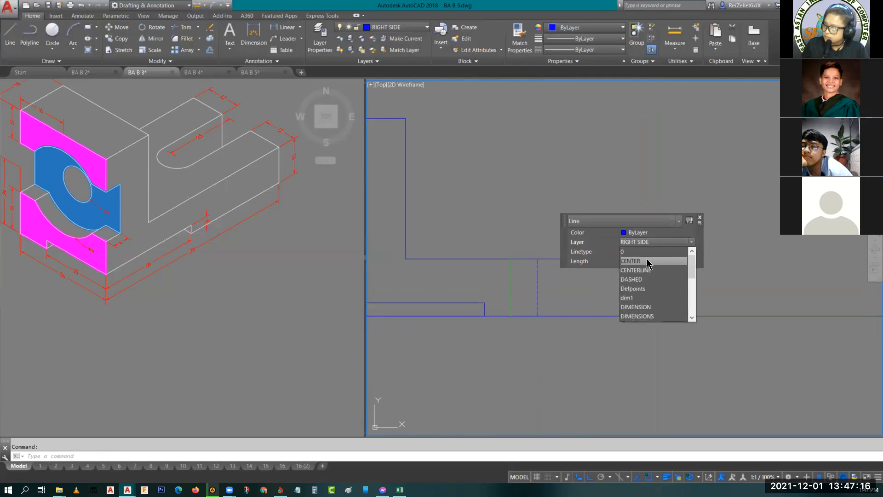
left_click(648, 262)
key("Escape")
scroll(568, 278, "down", 4)
middle_click_drag(576, 289, 532, 357)
middle_click_drag(545, 327, 539, 302)
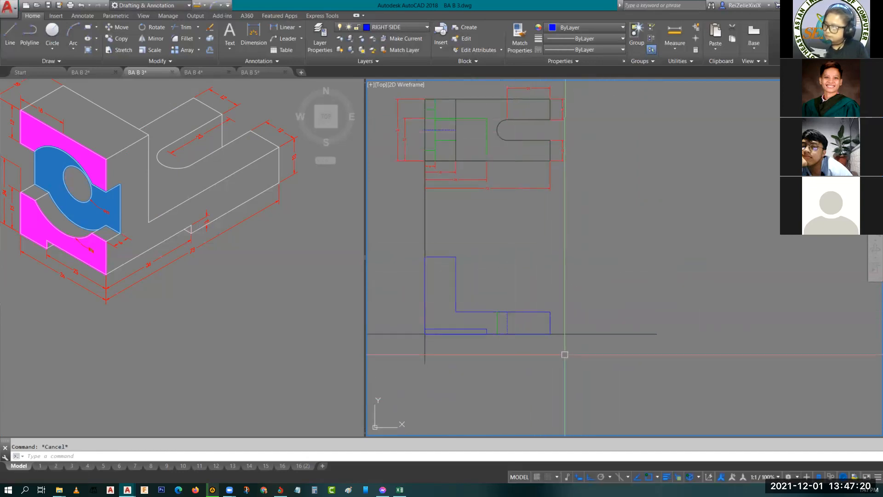
- Erase the vertical projection line joining the top view's left edge to the lower view
scroll(564, 331, "up", 2)
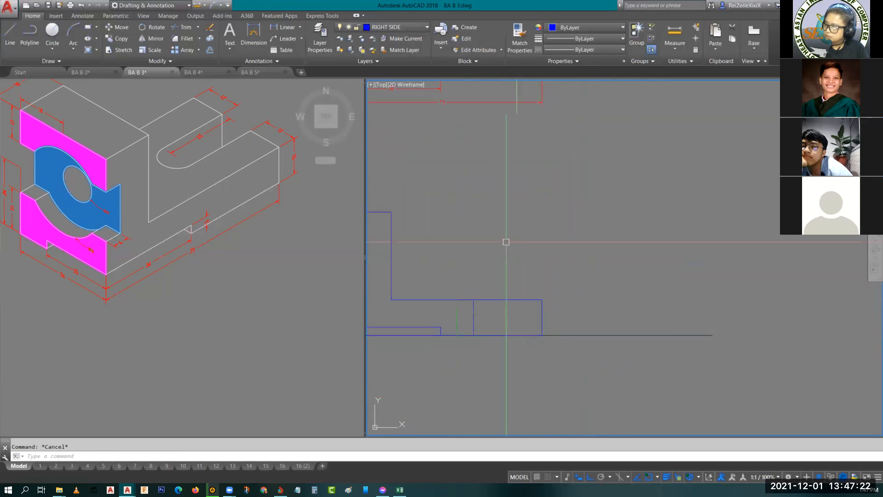
scroll(498, 254, "down", 2)
middle_click_drag(499, 254, 591, 289)
scroll(532, 292, "up", 2)
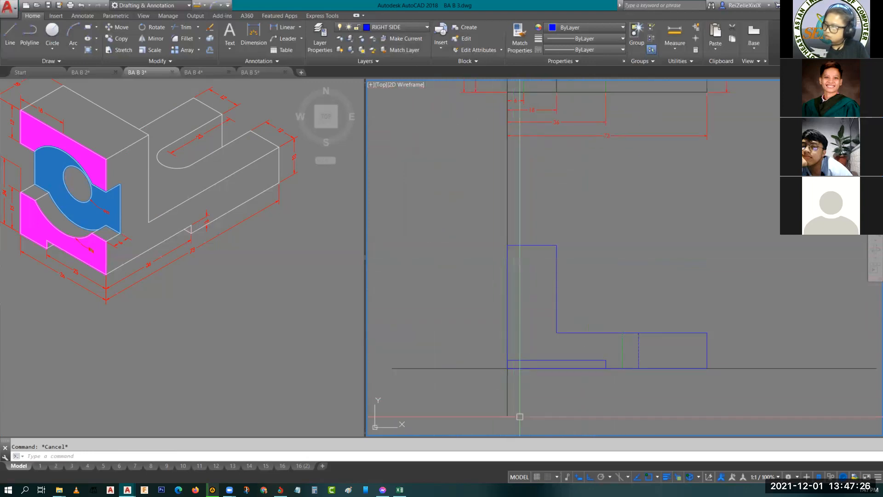
left_click(519, 406)
left_click(494, 402)
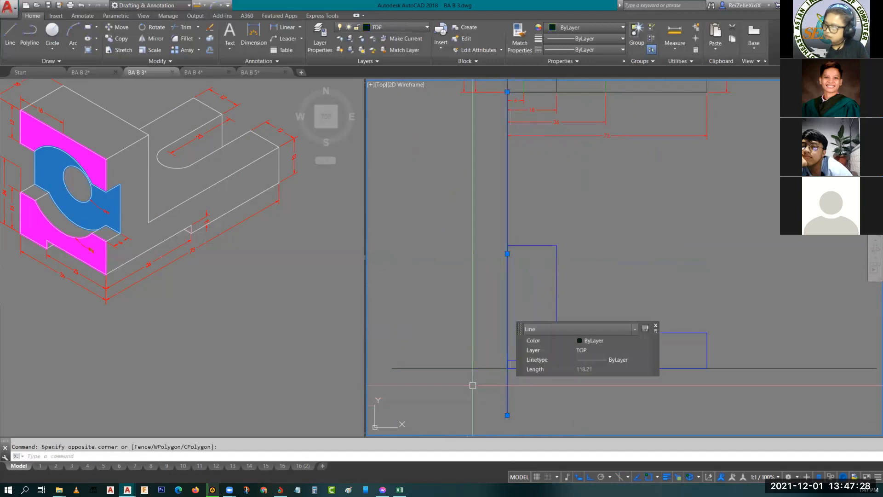
key("Delete")
scroll(490, 376, "down", 2)
scroll(493, 305, "up", 3)
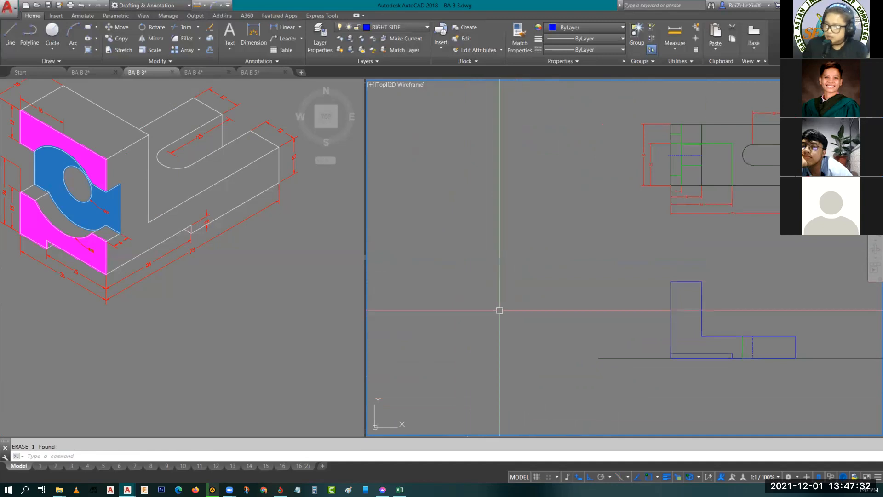
- Stretch the left end of the base reference line horizontally more than 100 mm away from the L-shaped view
middle_click_drag(502, 328, 572, 312)
left_click(669, 343)
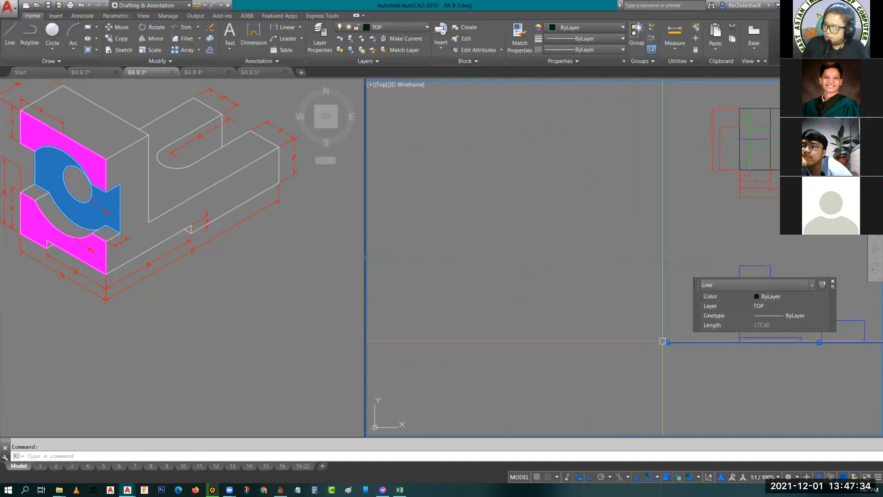
left_click(668, 342)
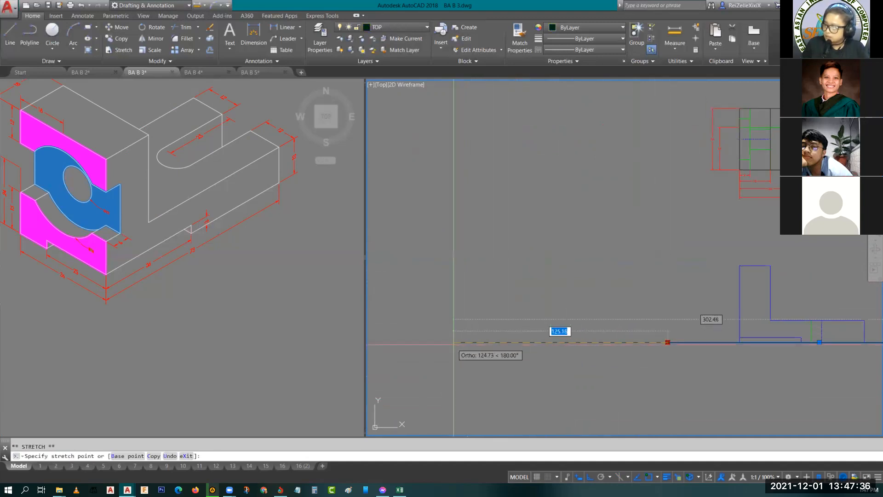
left_click(476, 342)
- Draw a vertical construction line crossing the extended base line to the left of the L-shaped view
key("l")
key("space")
left_click(634, 189)
left_click(635, 394)
key("Escape")
- Make LEFT SIDE the current layer and draw a 36 by 45 mm rectangle up and left from the construction lines' intersection
left_click(381, 27)
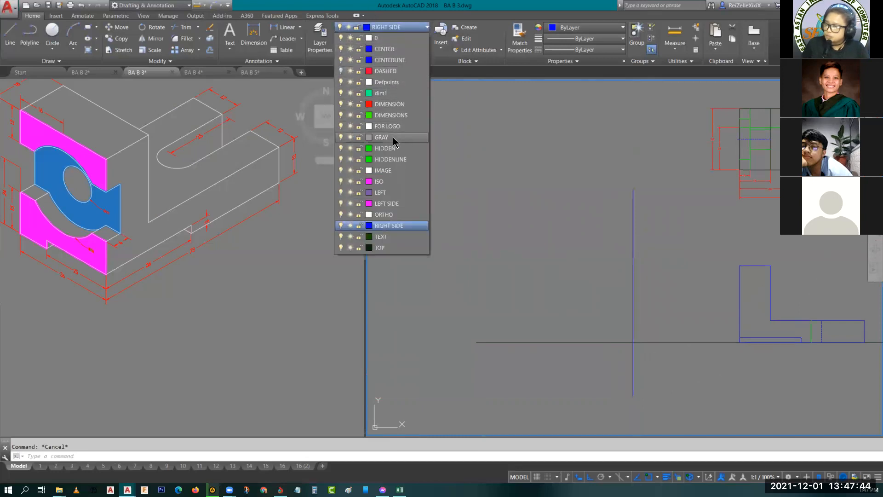
left_click(387, 204)
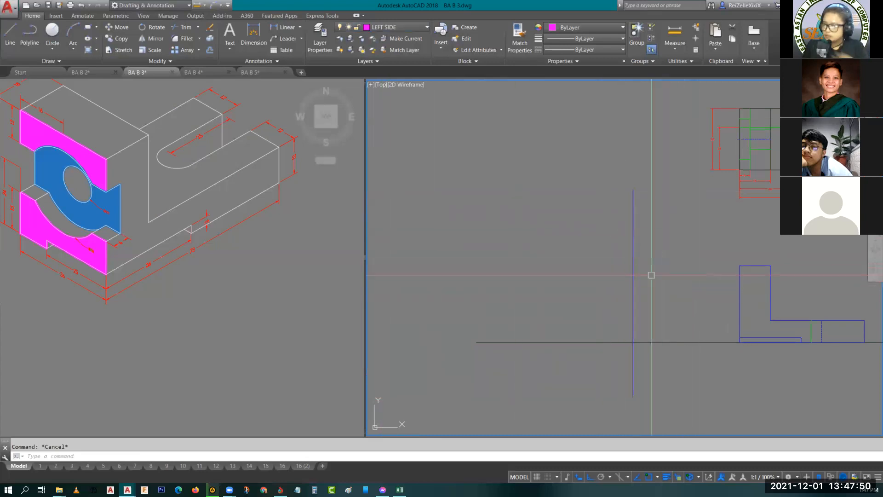
type("rec")
key("Return")
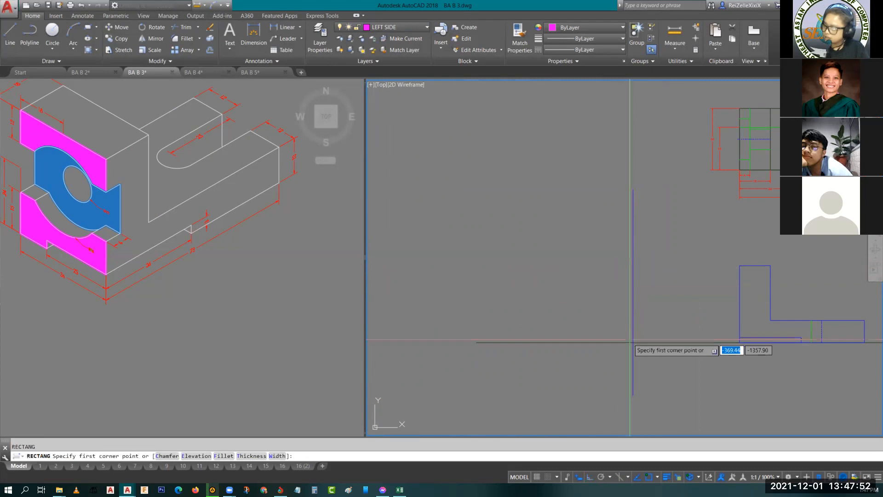
type("in")
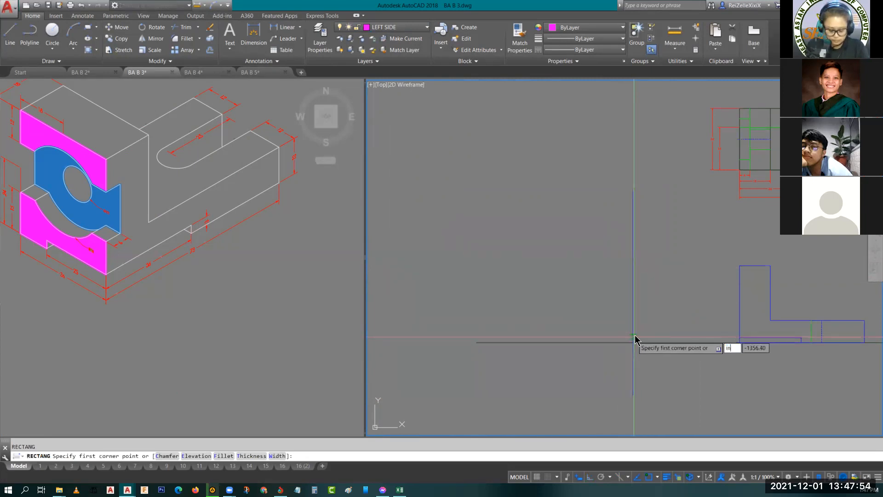
type("t")
key("Return")
left_click(634, 340)
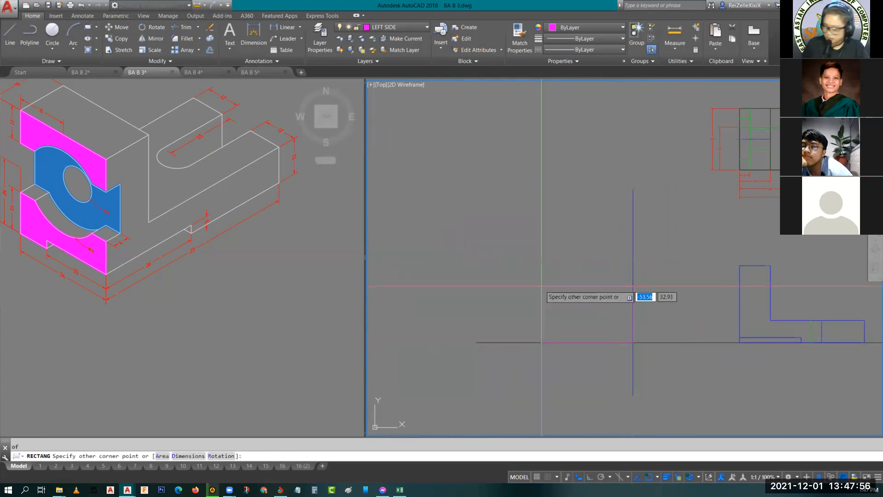
key("Return")
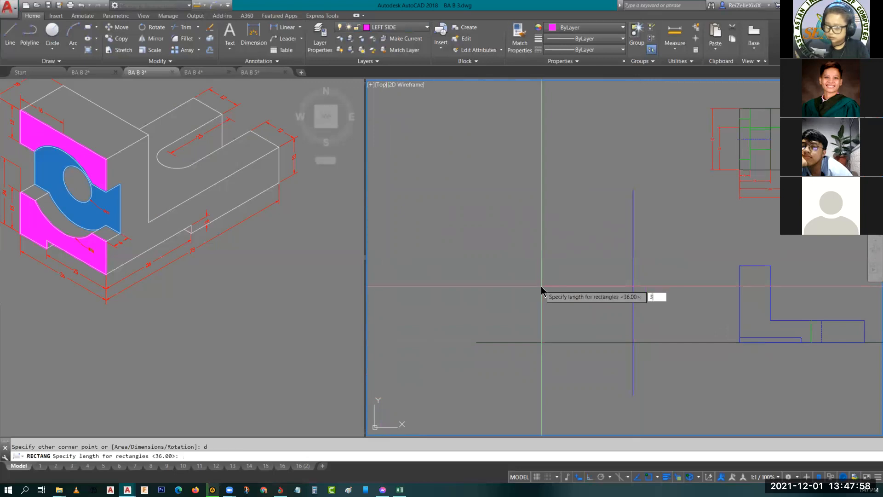
type("36")
key("Return")
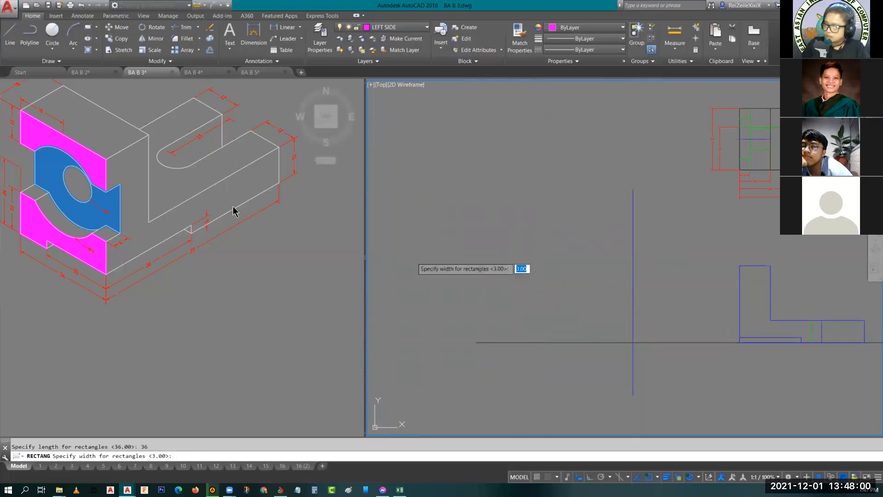
left_click(80, 238)
middle_click_drag(84, 235, 174, 288)
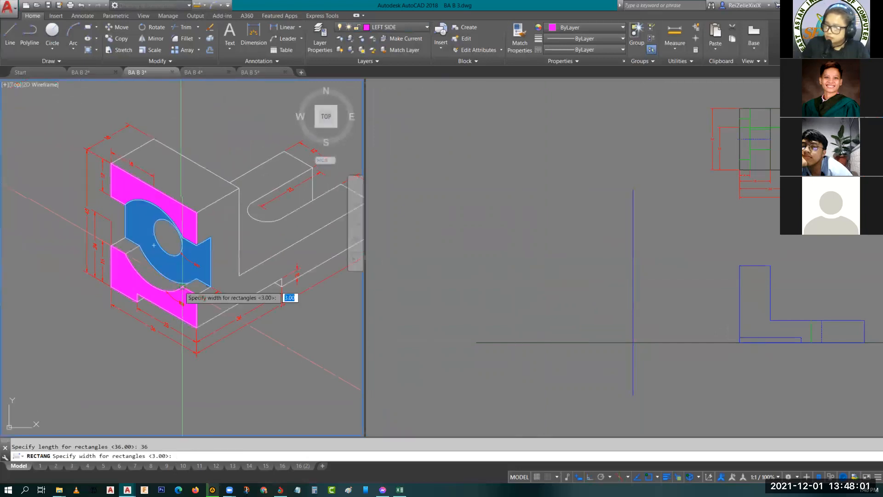
left_click(498, 237)
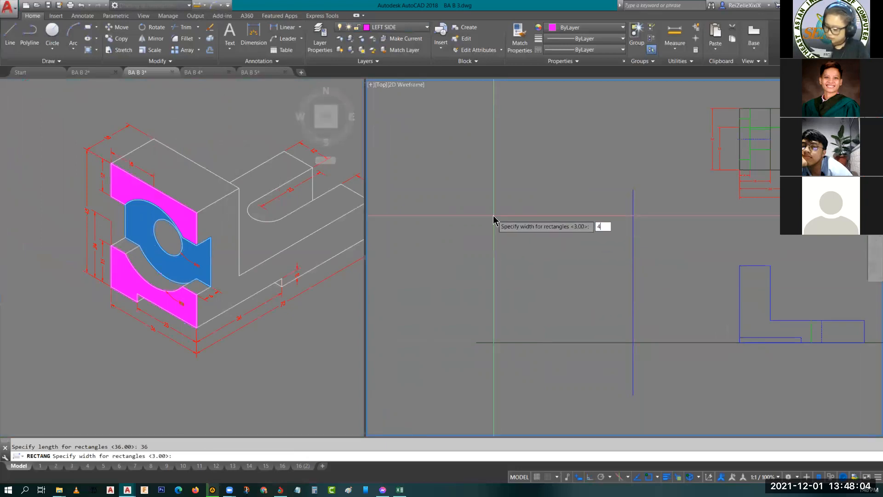
left_click(494, 215)
key("Escape")
scroll(605, 292, "up", 4)
middle_click_drag(635, 327, 560, 259)
scroll(589, 257, "down", 4)
scroll(556, 253, "up", 4)
key("l")
key("Return")
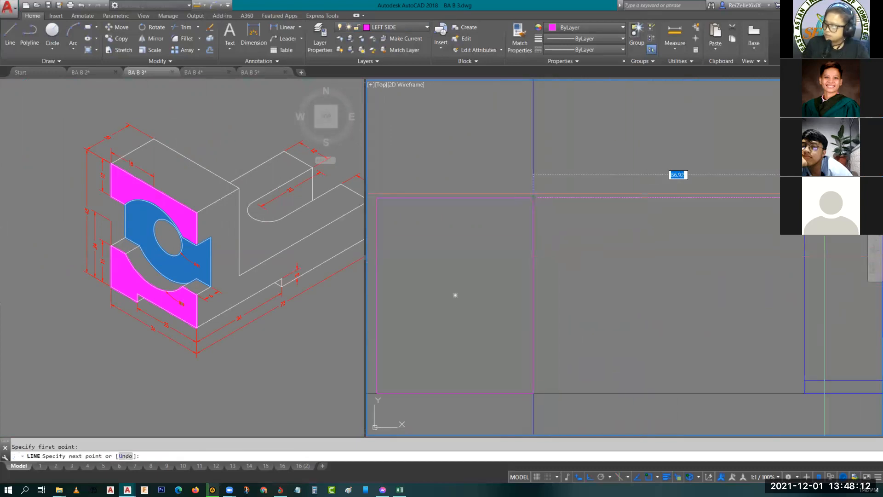
key("Escape")
key("Escape")
- Draw a 12 mm vertical line down from the midpoint of the new rectangle's top edge
middle_click_drag(623, 279, 691, 234)
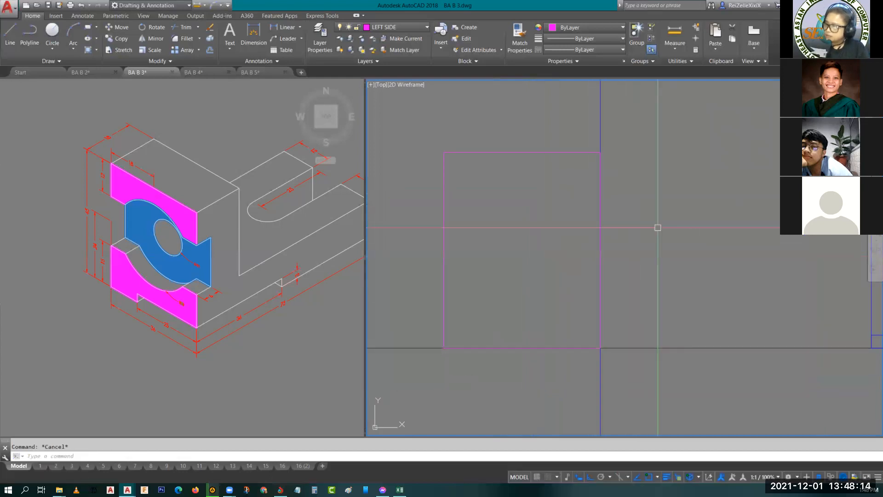
key("space")
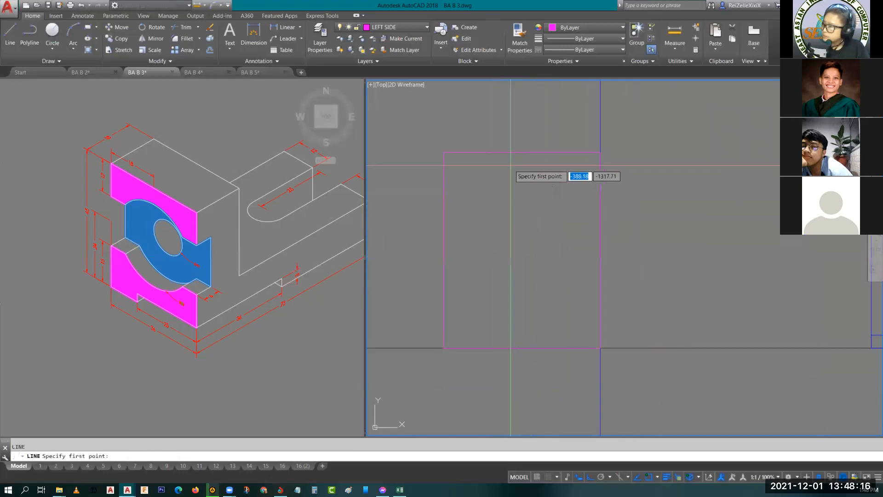
left_click(522, 152)
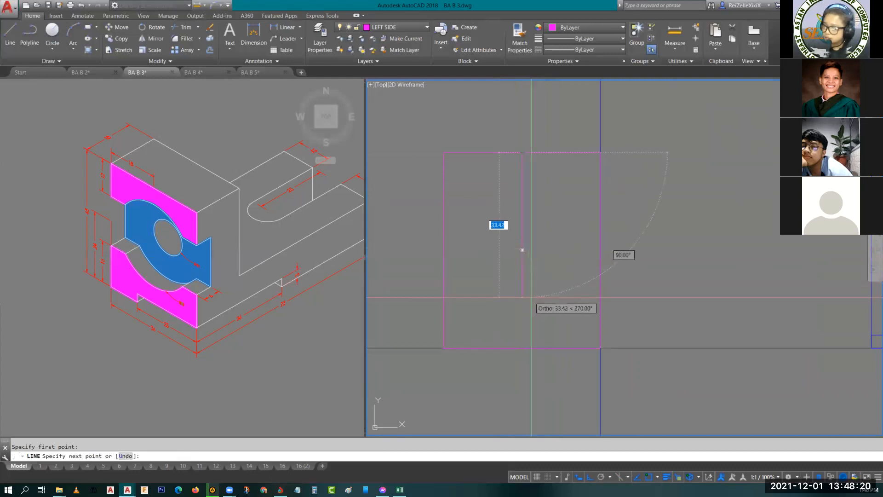
type("12")
key("Return")
key("Escape")
- Explode the 36 by 45 mm rectangle into separate lines
left_click(444, 178)
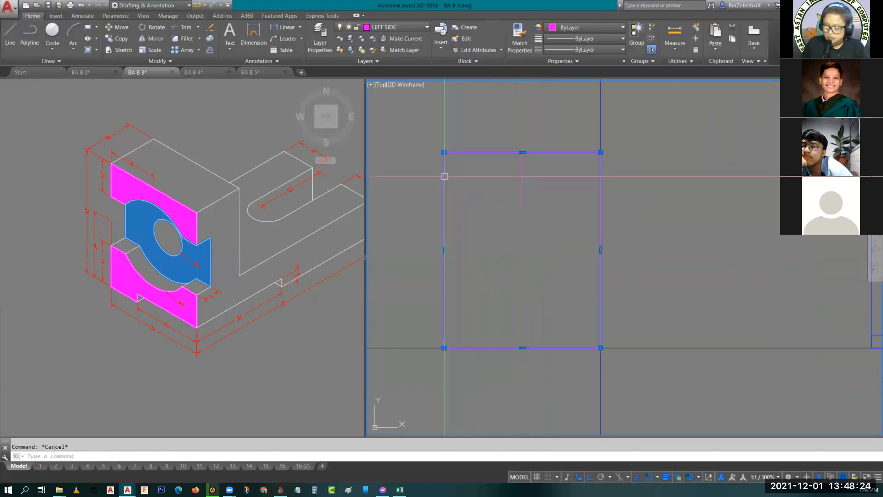
key("Return")
scroll(468, 276, "down", 4)
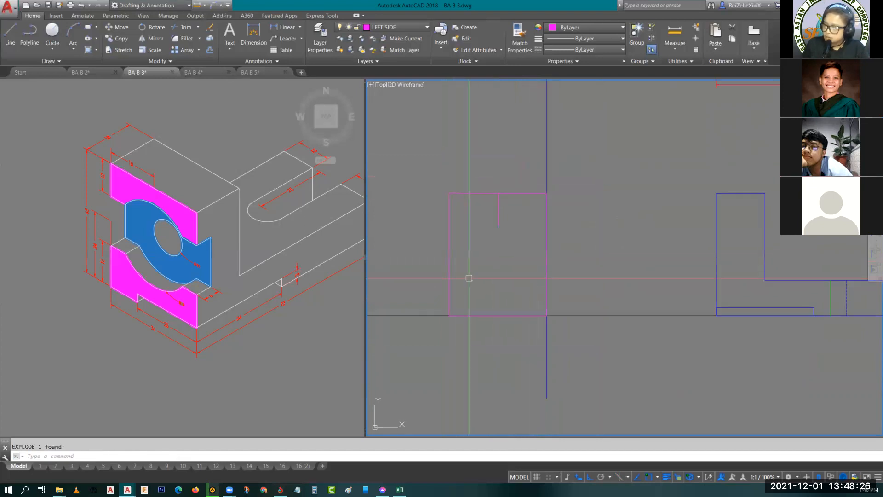
- Erase the long horizontal base line and the vertical construction line that cross at the rectangle's corner
scroll(520, 278, "up", 2)
middle_click_drag(528, 265, 541, 307)
left_click(576, 372)
left_click(505, 367)
left_click(424, 341)
left_click(397, 270)
type("e")
key("Return")
middle_click_drag(445, 321, 498, 342)
middle_click_drag(607, 338, 562, 319)
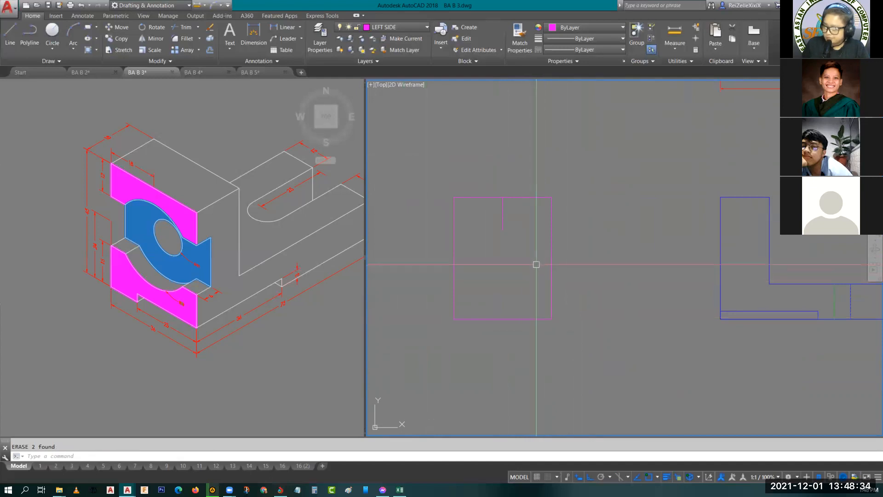
- Offset the left side view's bottom edge 24 mm upward to locate the hole's centre height
scroll(104, 229, "up", 4)
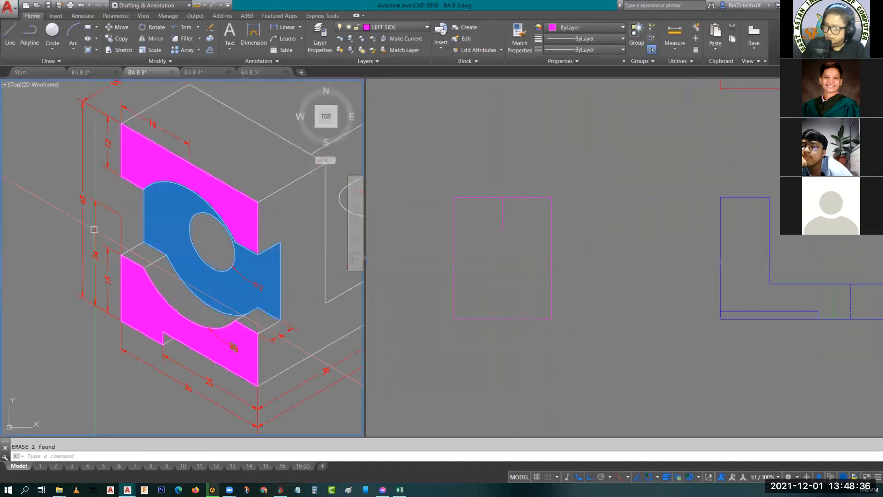
key("Escape")
left_click(505, 306)
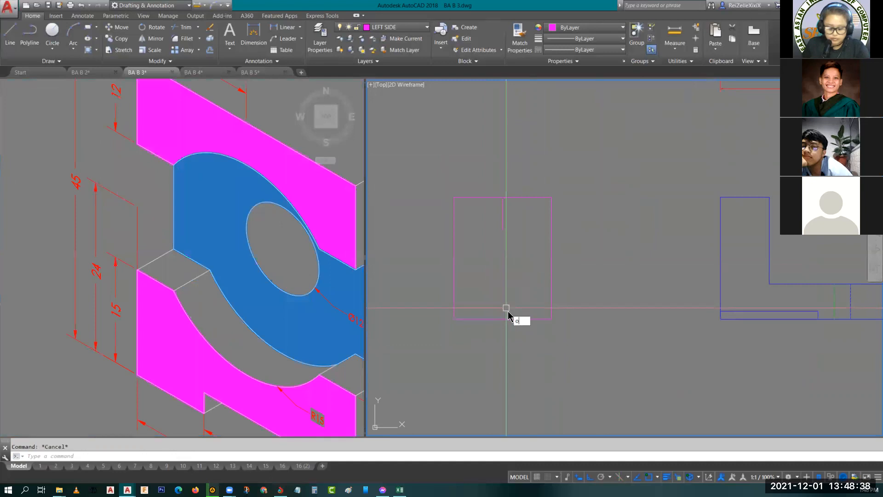
type("o")
key("Return")
type("24")
key("Return")
left_click(508, 320)
left_click(515, 251)
key("Escape")
key("Escape")
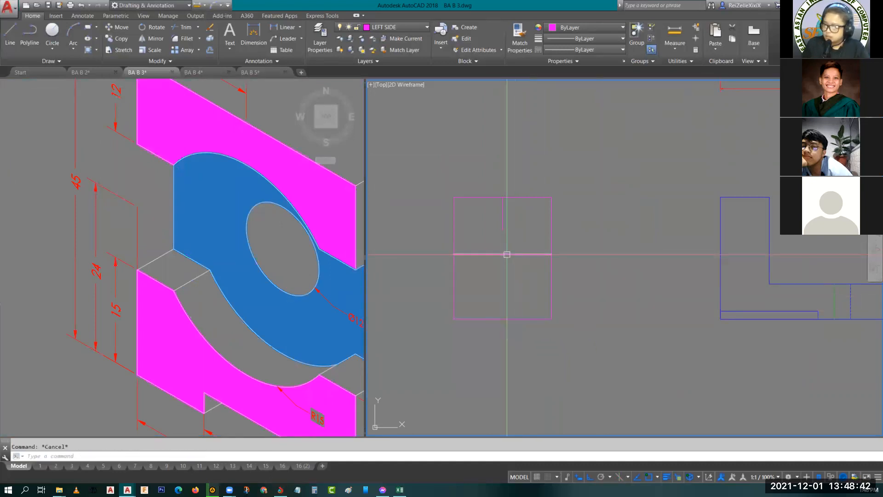
- Draw a circle of radius 15 mm centred on the midpoint of the offset line in the left side view
middle_click_drag(505, 266, 509, 311)
left_click(276, 201)
mouse_move(271, 199)
middle_mouse_down()
mouse_move(256, 270)
mouse_move(254, 185)
middle_mouse_up()
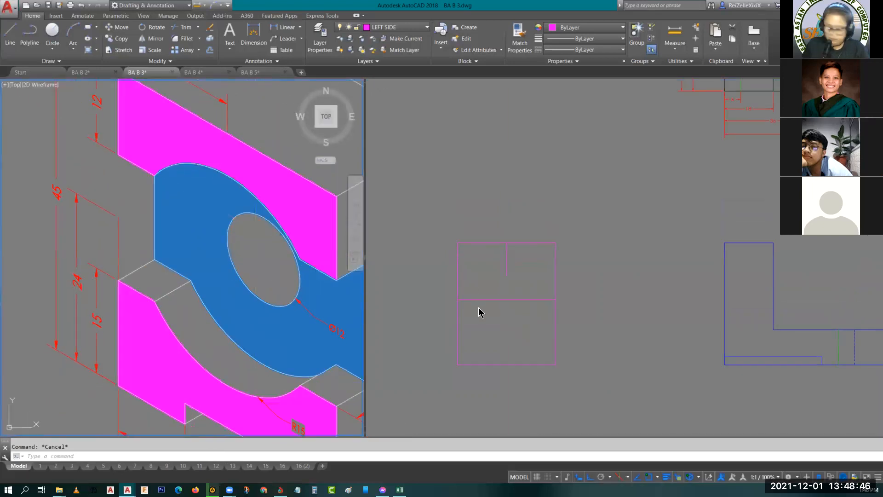
left_click(516, 322)
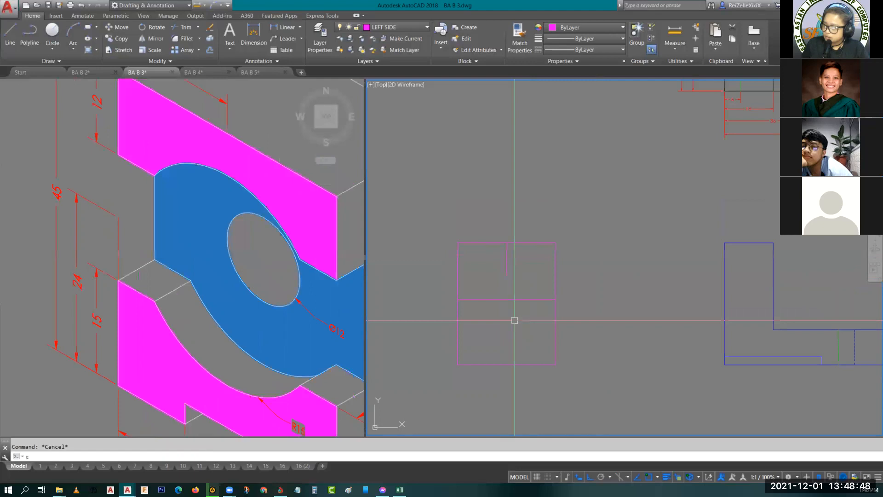
key("Return")
key("Escape")
type("c")
key("Return")
left_click(507, 299)
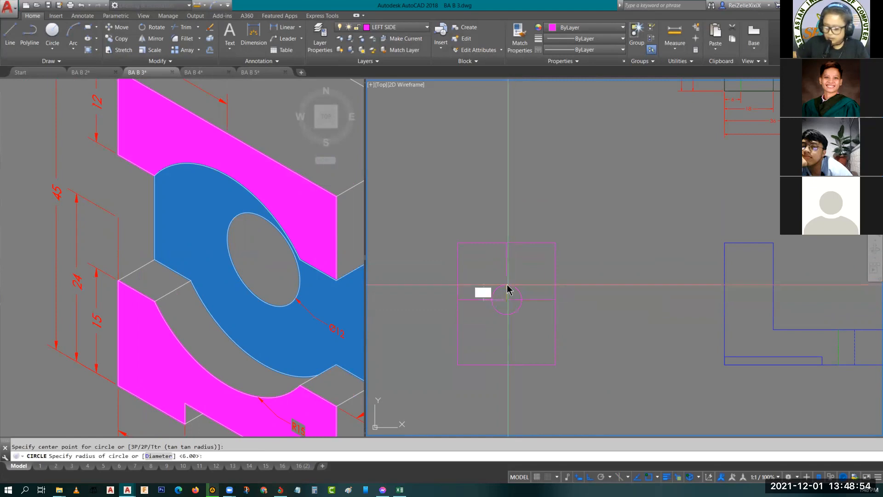
type("15")
key("Return")
key("Return")
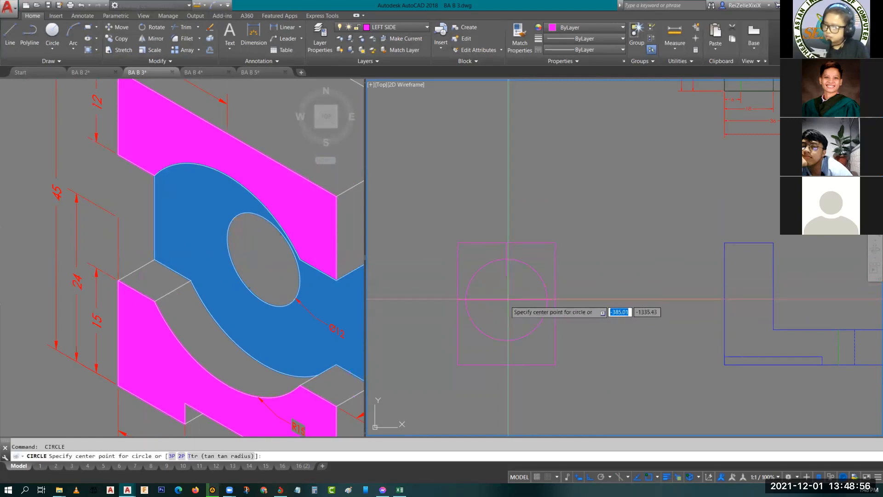
- Draw a 12 mm diameter circle concentric with the R15 circle and erase the short vertical line above it
left_click(506, 300)
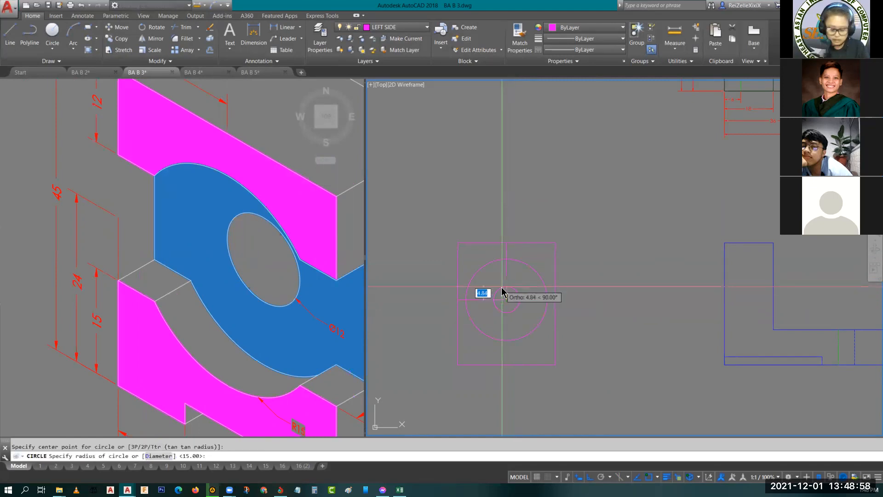
type("d")
key("Return")
type("12")
key("Return")
key("Escape")
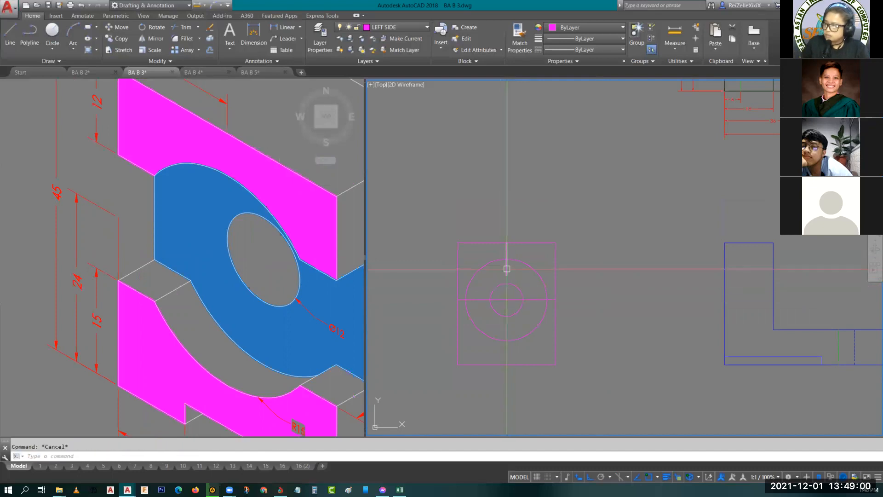
left_click(507, 269)
key("Delete")
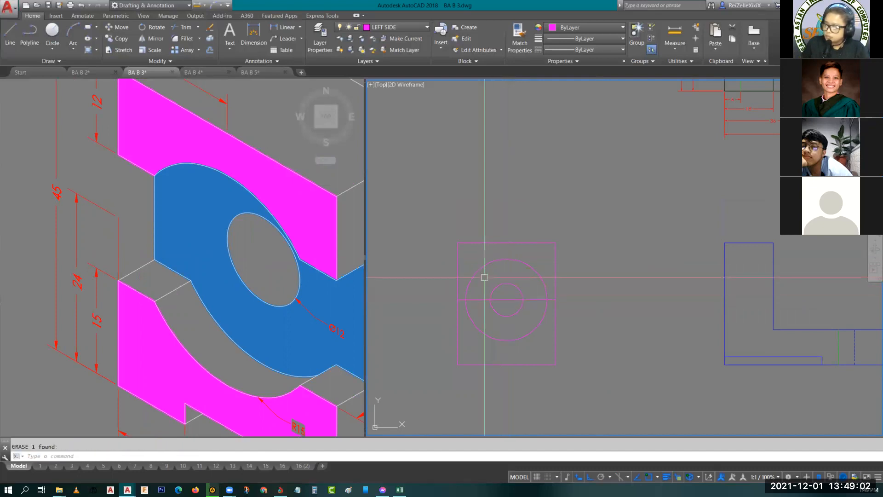
- Offset the horizontal centre line through a point 12 mm below the left side view's top edge
middle_click_drag(487, 258, 490, 271)
type("o")
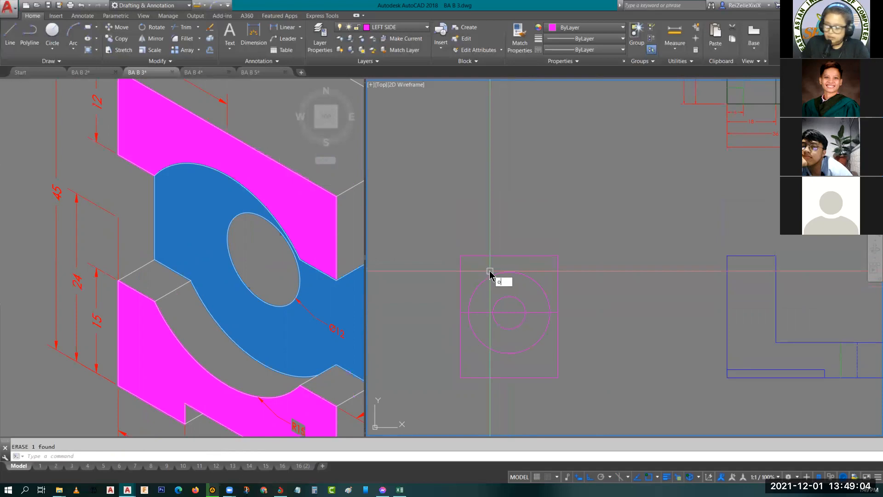
key("Return")
type("t")
key("Return")
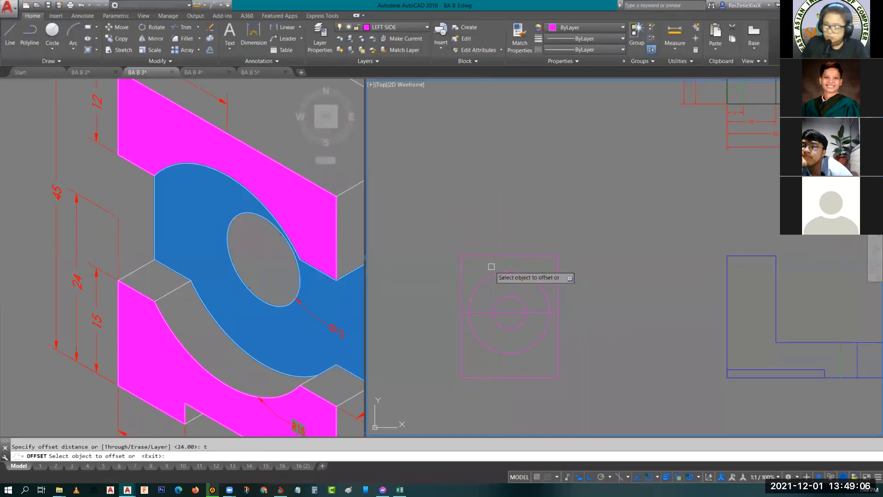
left_click(474, 313)
type("12")
key("Return")
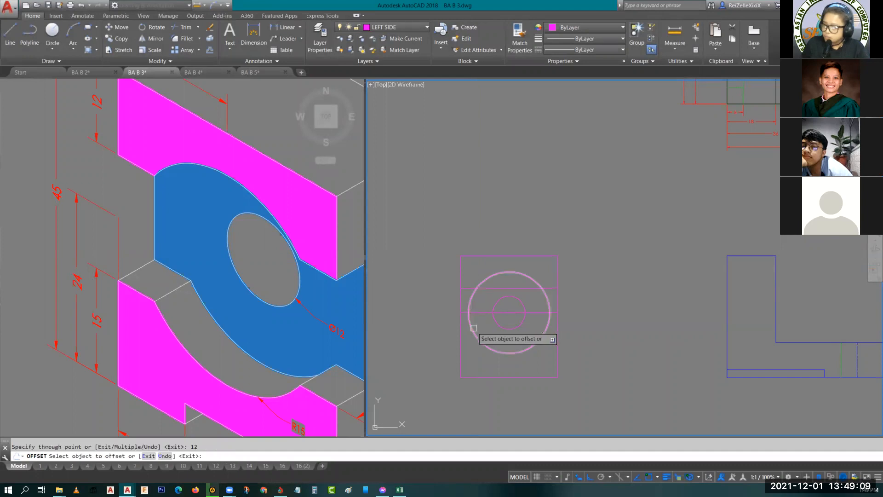
- Offset the left side view's bottom edge 15 mm upward
left_click(480, 377)
type("15")
key("Return")
key("Escape")
key("Escape")
- Trim away the two side arcs of the R15 circle between the upper and lower offset lines
middle_click_drag(492, 329, 498, 344)
type("r")
key("Return")
key("Return")
left_click(478, 342)
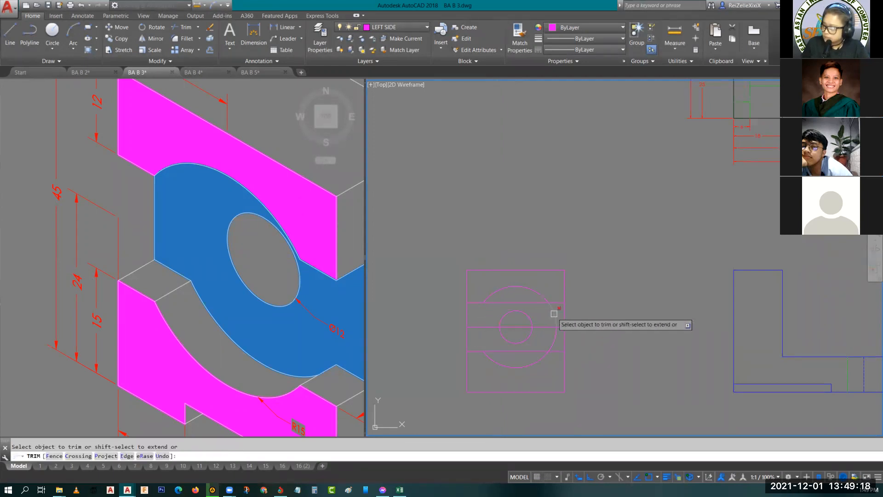
left_click(555, 335)
key("Escape")
- Erase the horizontal centre line running through the small circle
left_click(546, 328)
type("e")
key("Return")
- Trim the upper and lower offset lines where they cross between the ends of the remaining R15 arcs
type("tr")
key("Return")
key("Return")
left_click(522, 348)
left_click(526, 300)
key("Escape")
key("Escape")
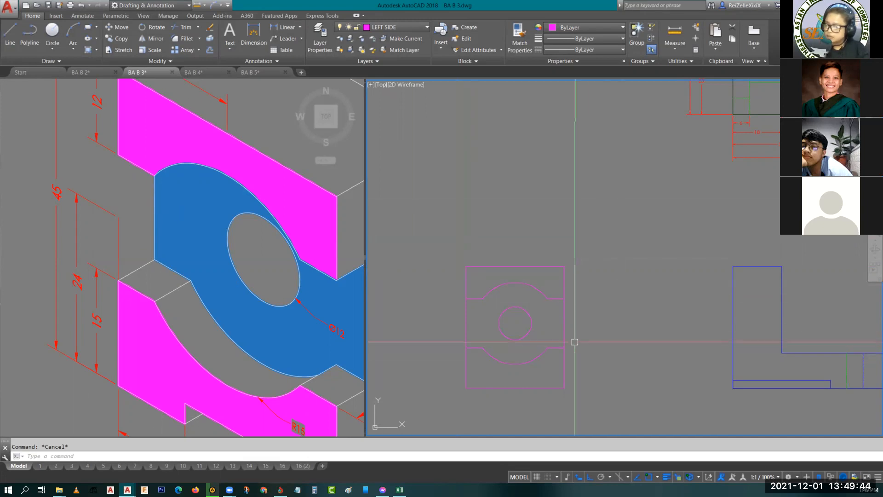
middle_click_drag(589, 322, 548, 319)
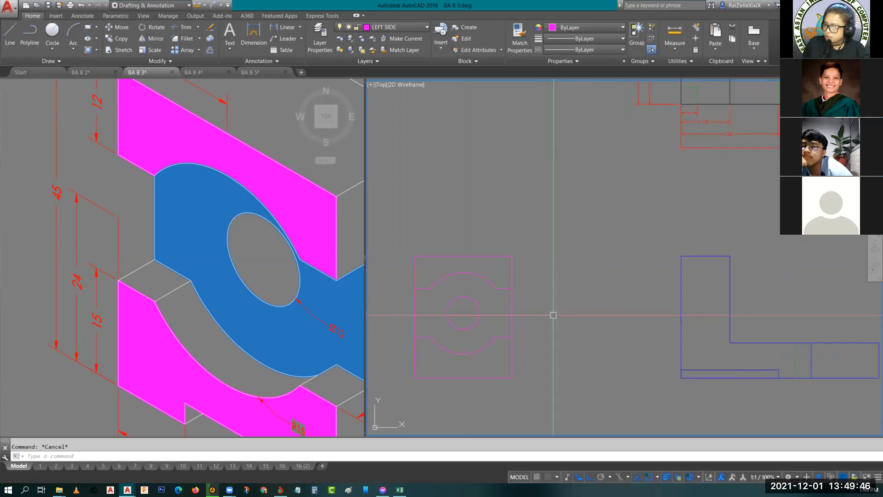
type("l")
key("Return")
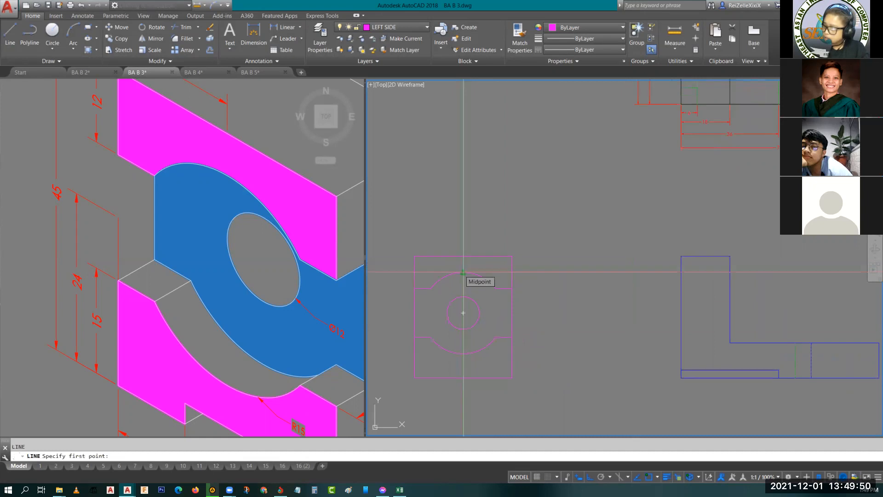
key("Escape")
- Offset the left edge of the L-shaped view 6 mm inward to mark the recess depth
scroll(227, 280, "down", 5)
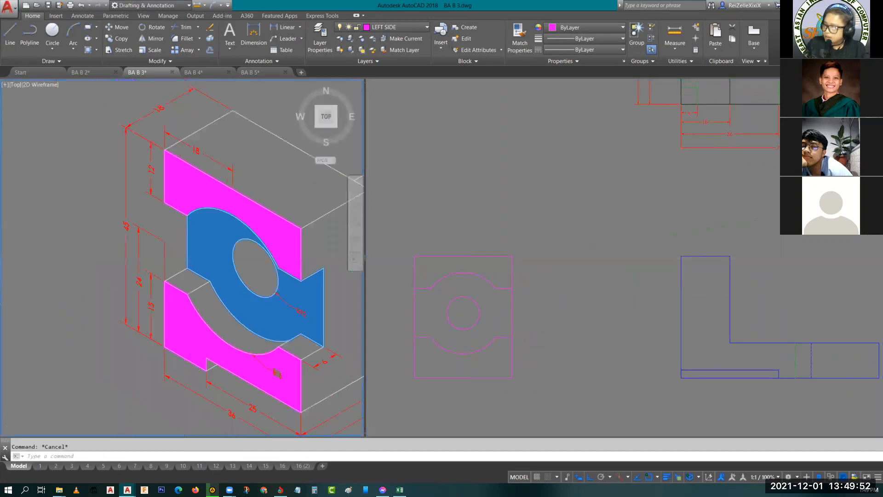
middle_click_drag(233, 297, 225, 295)
scroll(275, 327, "up", 5)
left_click(615, 299)
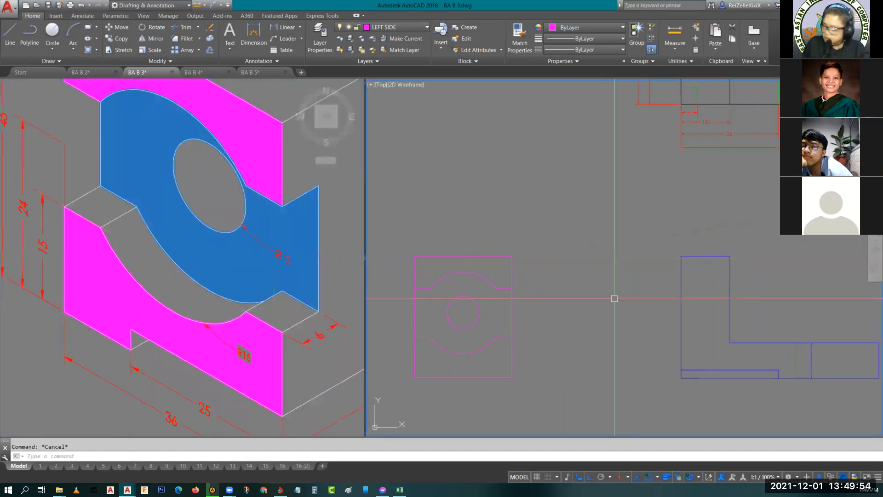
type("o")
key("Return")
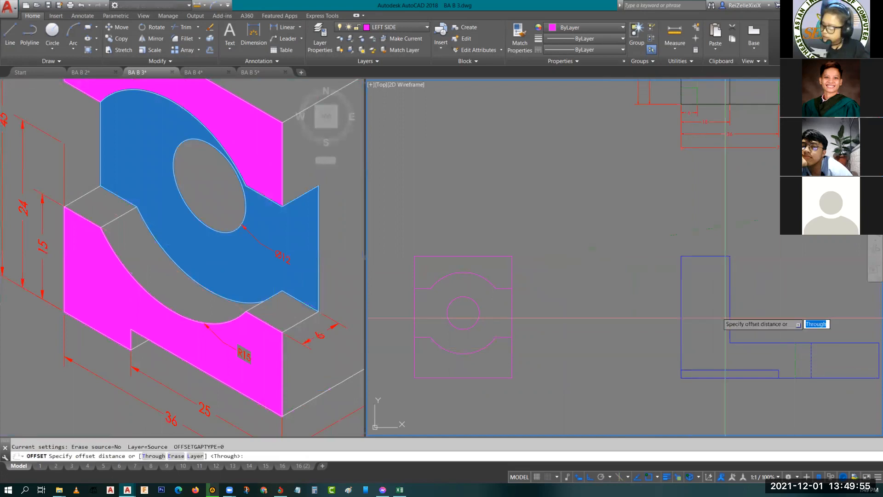
type("6")
key("Return")
left_click(684, 298)
left_click(688, 300)
key("Escape")
- Project horizontal lines from the left side view's upper recess edge and upper arc's top into the L-shaped view
type("l")
key("Return")
left_click(512, 289)
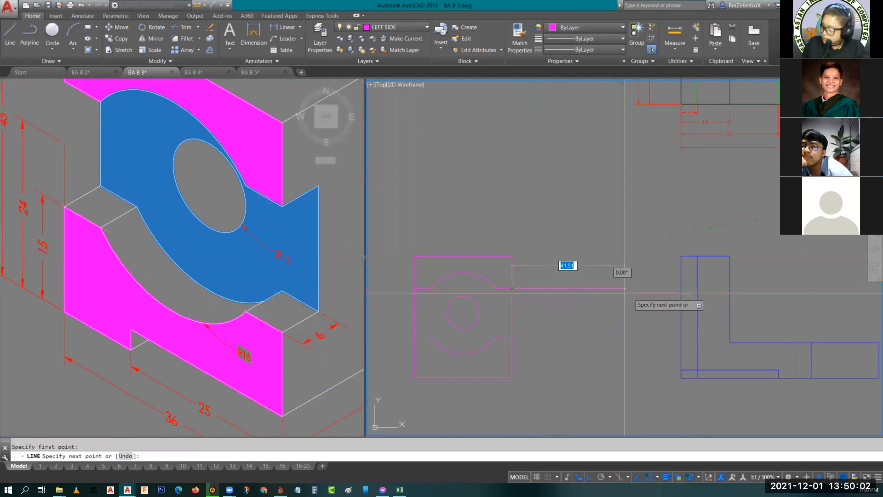
left_click(710, 289)
key("Return")
key("Return")
left_click(463, 273)
left_click(707, 273)
key("Escape")
- Project horizontal lines from the lower arc's bottom and the lower recess edge into the L-shaped view
middle_click_drag(496, 334, 481, 286)
key("Return")
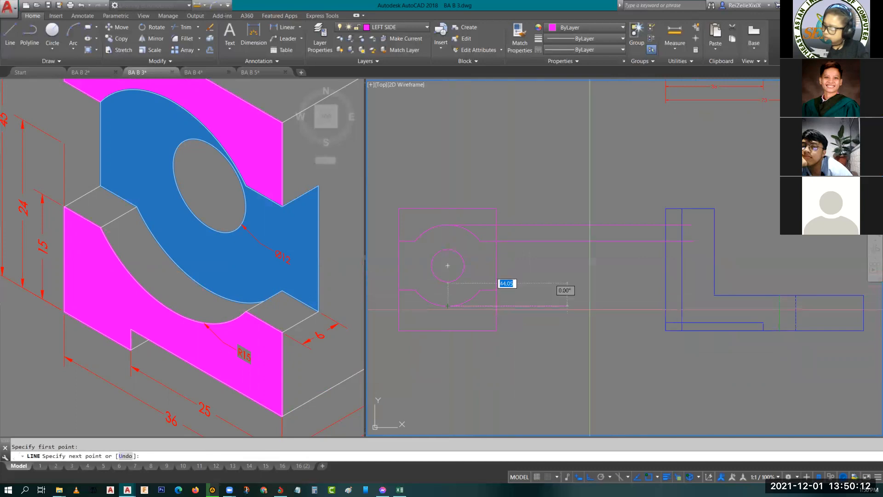
left_click(695, 306)
key("Escape")
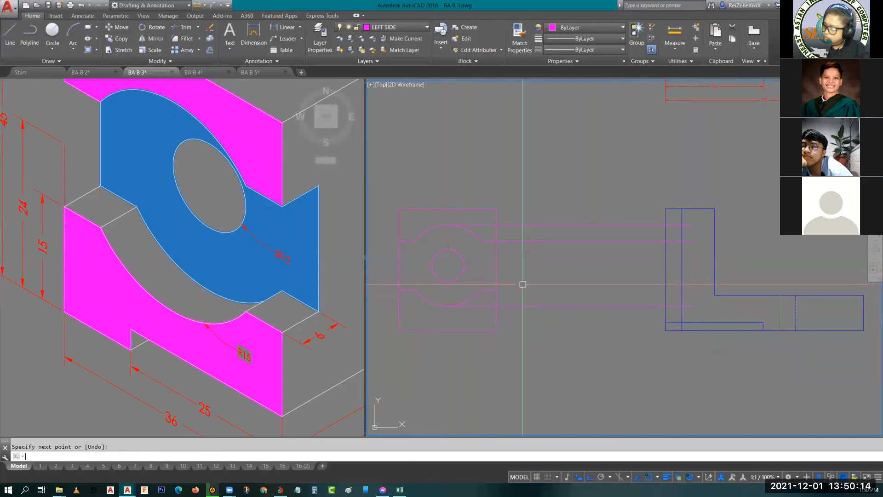
key("Return")
left_click(497, 290)
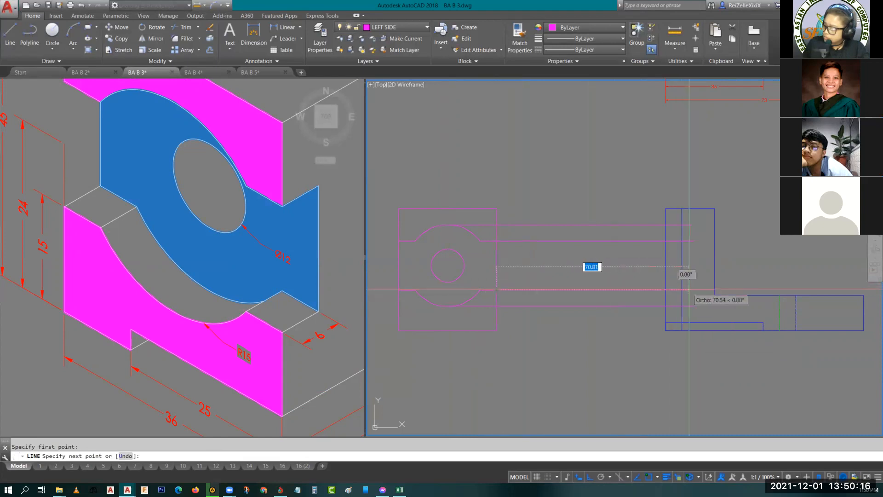
left_click(690, 289)
key("Escape")
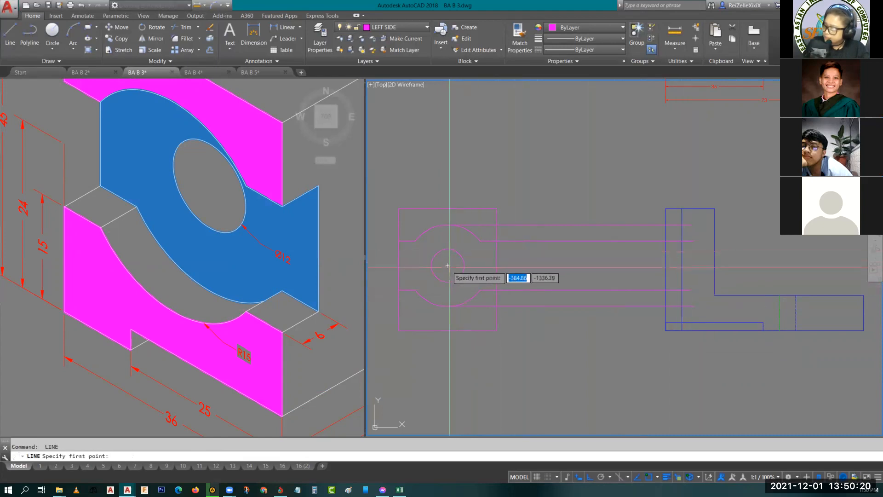
- Project horizontal lines from the small circle's centre, top and bottom across the upright of the L-shaped view
left_click(447, 265)
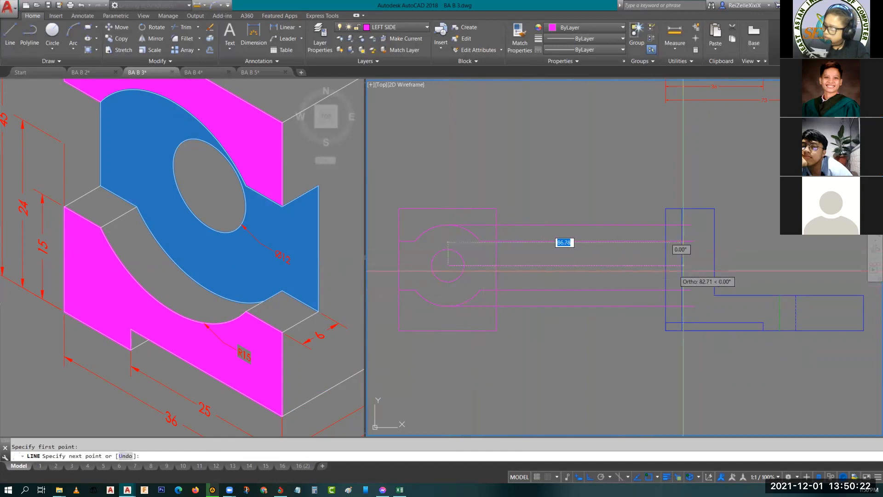
key("space")
key("space")
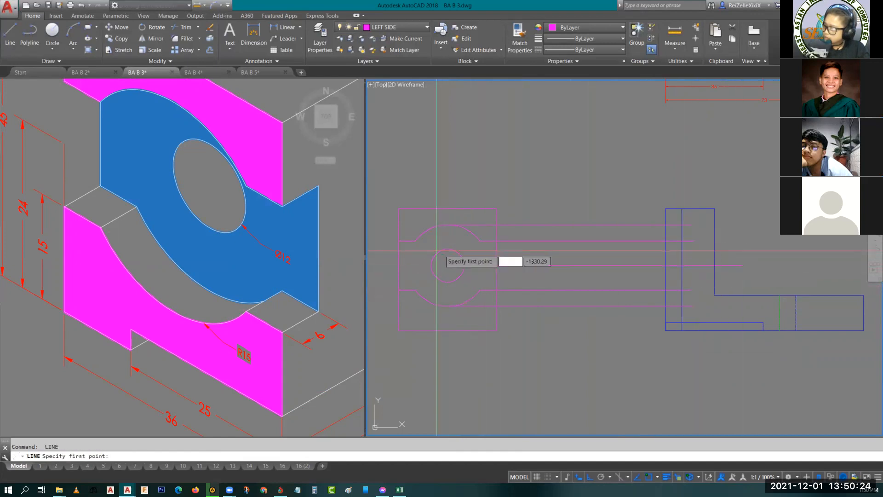
left_click(448, 250)
left_click(750, 248)
key("space")
key("space")
left_click(448, 281)
left_click(738, 282)
key("Escape")
- Trim the hole's projection lines beyond the upright's right edge, and its top and bottom lines within the 6 mm recess strip
scroll(741, 249, "up", 4)
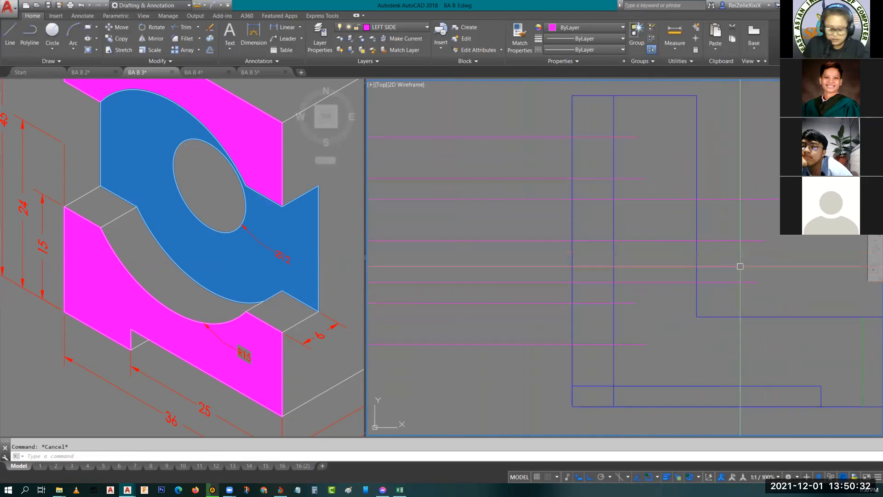
type("tr")
key("space")
key("space")
left_click_drag(757, 296, 720, 188)
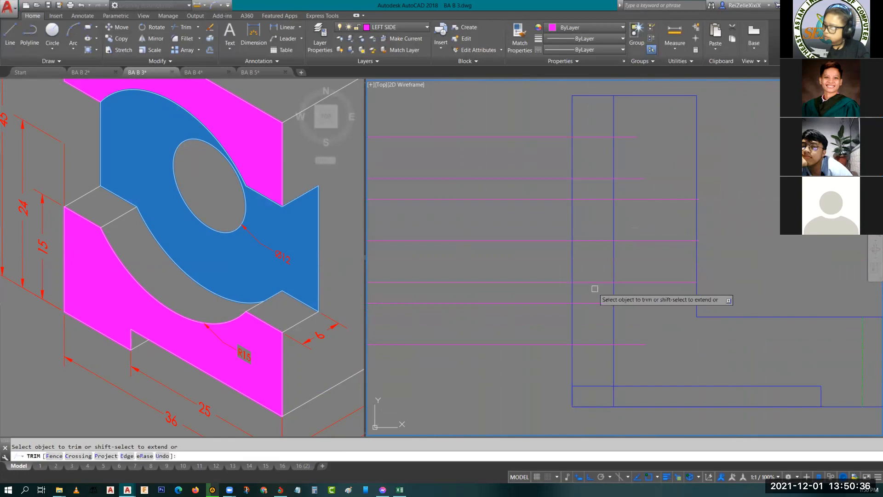
left_click_drag(596, 290, 592, 274)
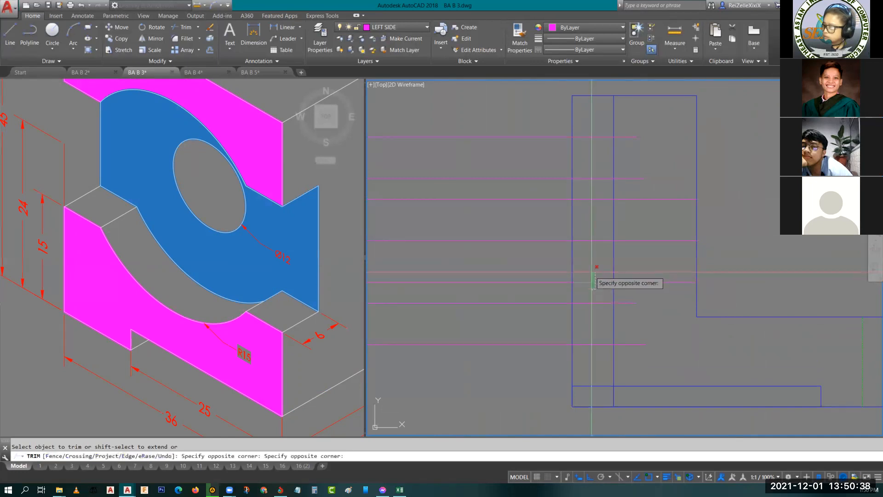
left_click(593, 274)
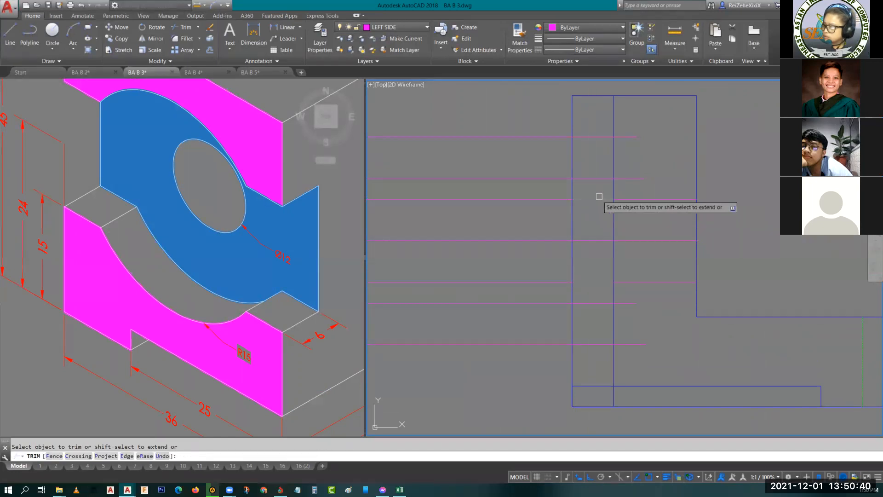
- Trim the four arc and recess projection lines where they extend past the 6 mm offset line
scroll(601, 274, "down", 2)
middle_click_drag(602, 271, 688, 290)
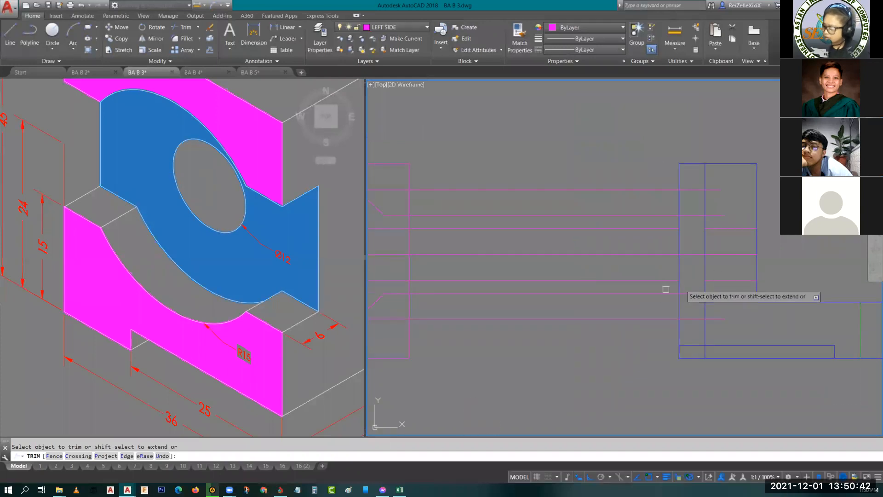
scroll(616, 329, "up", 1)
scroll(717, 319, "up", 1)
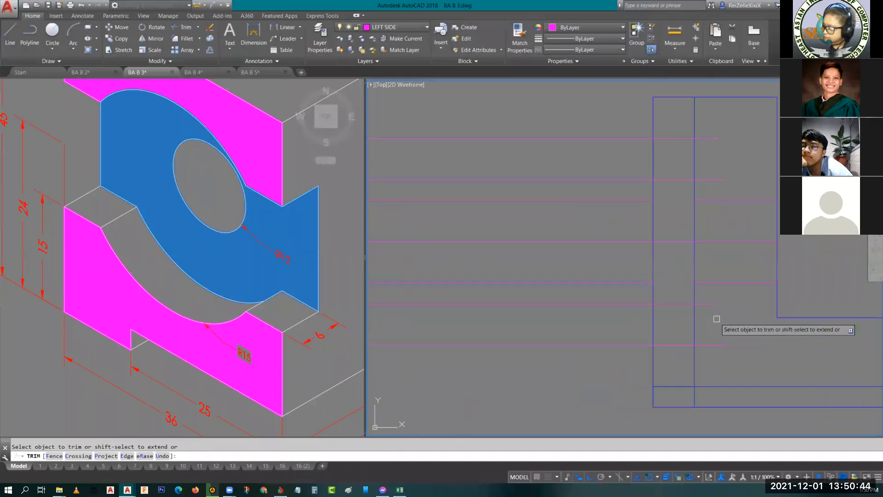
left_click(706, 303)
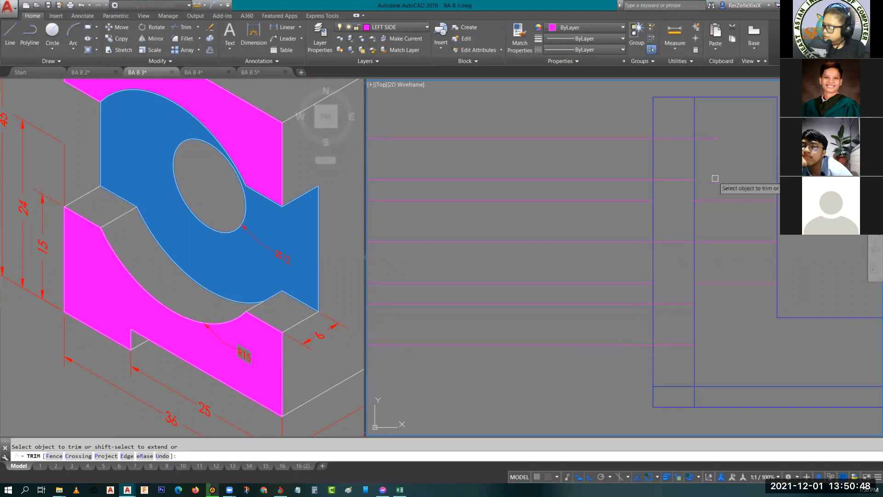
left_click(610, 373)
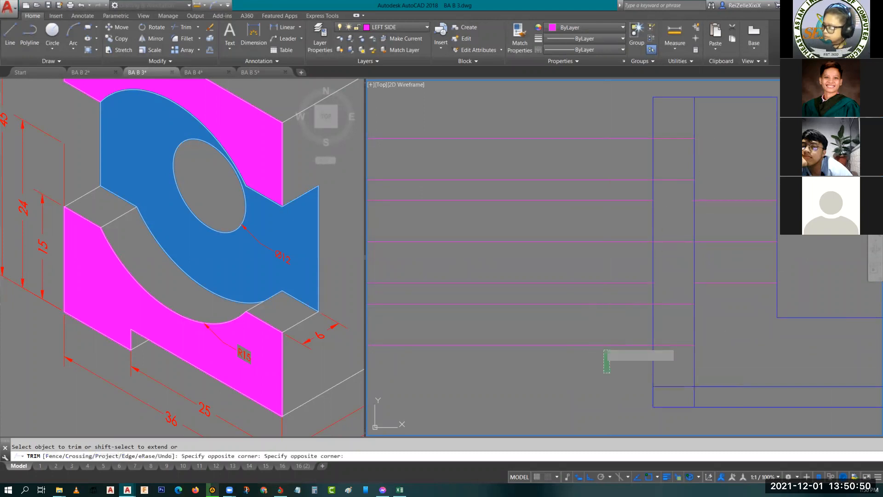
key("Escape")
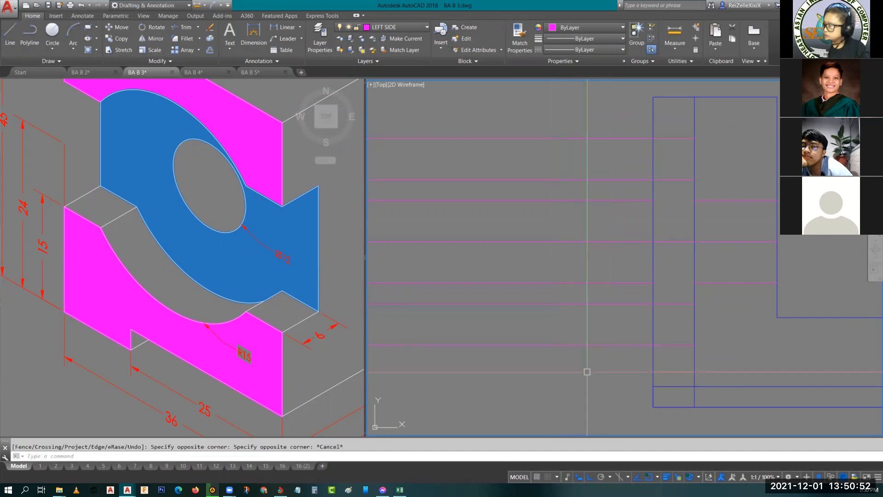
- Trim the projection lines running between the left side view and the L-shaped view
type("tr")
key("space")
scroll(589, 361, "down", 2)
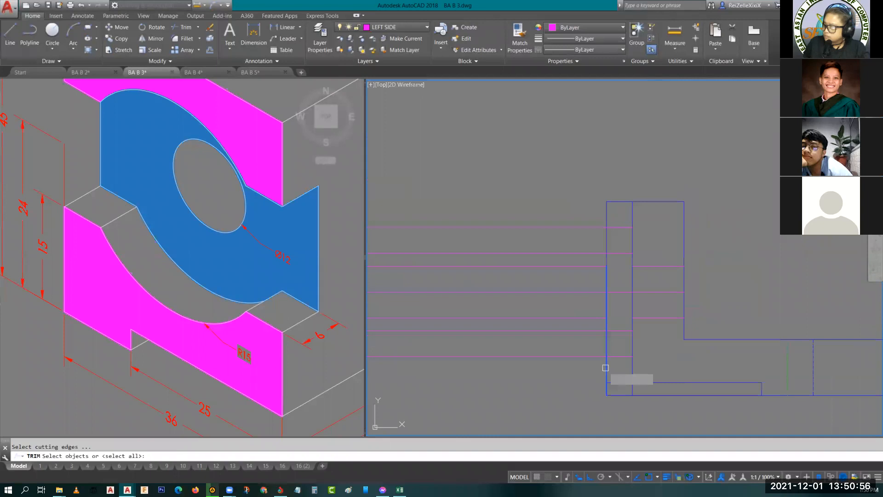
key("space")
left_click(567, 410)
left_click(497, 138)
key("Escape")
- Erase the two leftover projection lines of the hole's top and bottom between the two views
scroll(527, 305, "down", 4)
middle_click_drag(499, 310, 562, 313)
scroll(561, 313, "up", 2)
left_click(603, 337)
left_click(558, 261)
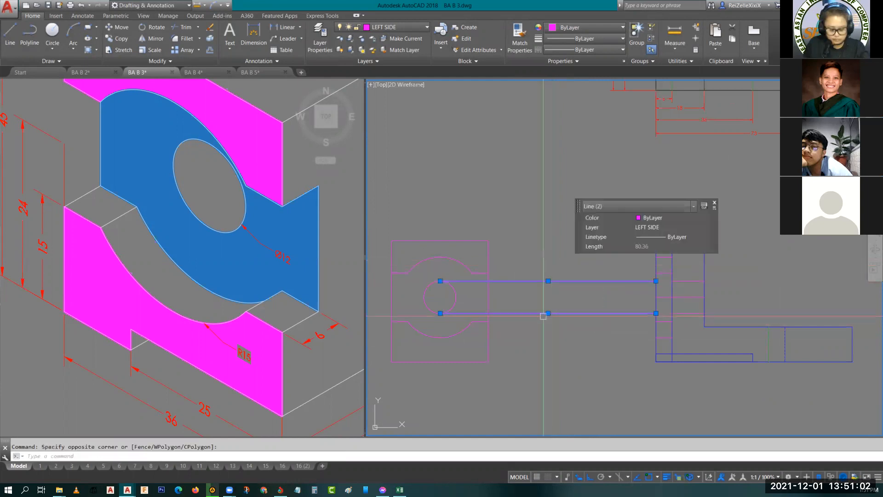
key("Delete")
scroll(689, 311, "up", 2)
mouse_move(688, 311)
middle_mouse_down()
mouse_move(605, 282)
mouse_move(585, 254)
middle_mouse_up()
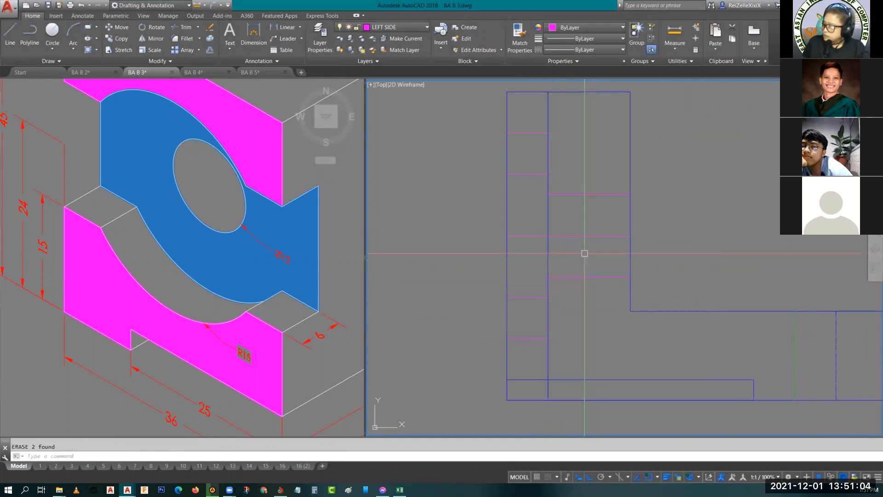
left_click(589, 276)
left_click(584, 195)
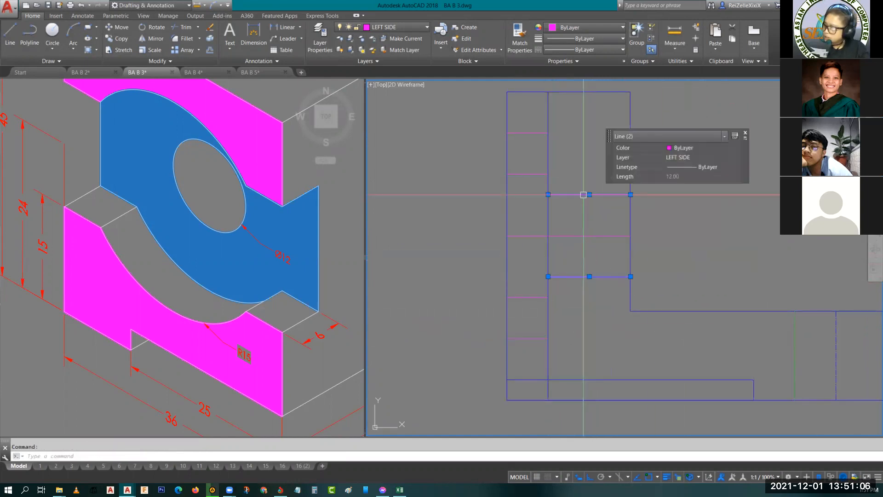
key("Escape")
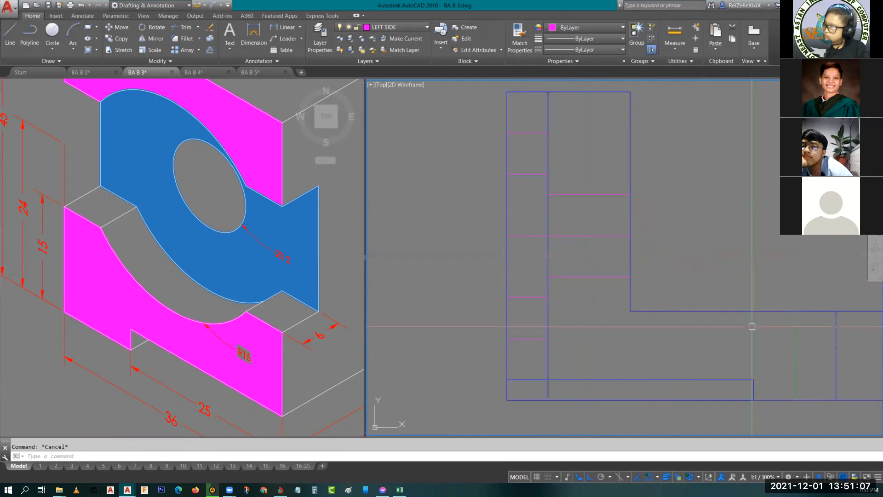
- Match the hole's top and bottom lines and the arc's two outermost lines to the existing hidden line's properties
left_click(795, 364)
key("Return")
left_click(601, 277)
scroll(604, 194, "down", 2)
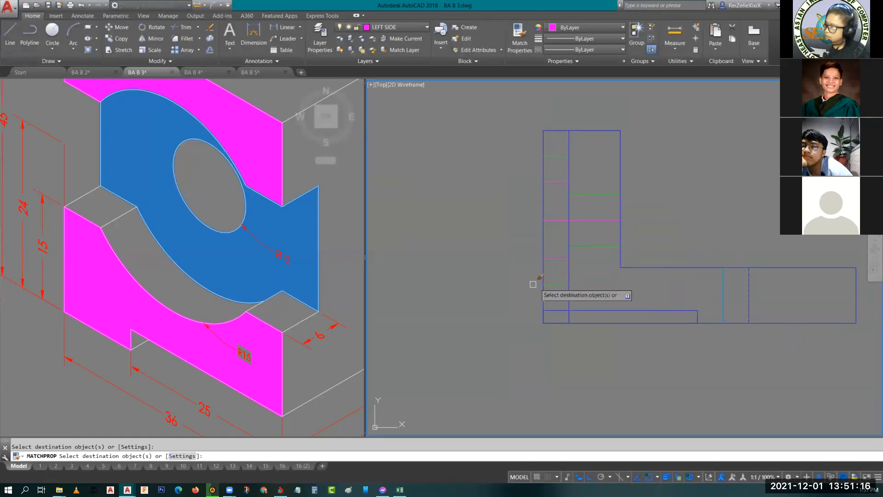
key("Escape")
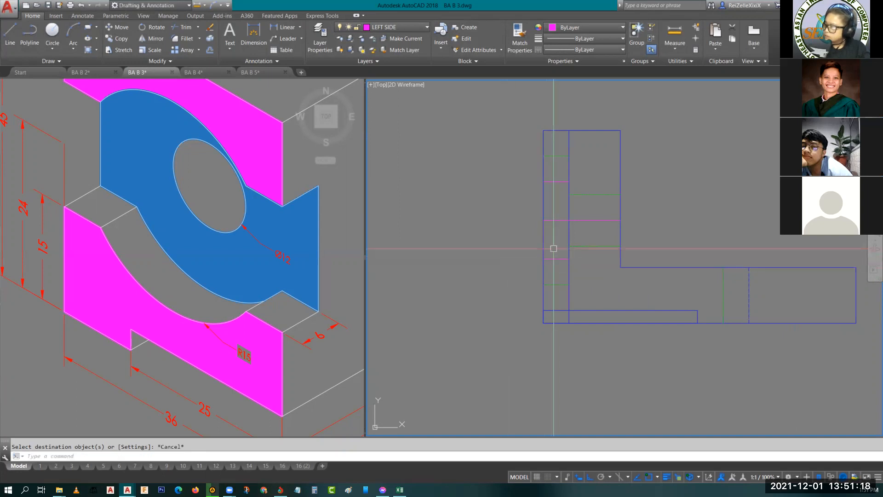
- Trim the upright's outer left edge between the two recess lines to open the recess
middle_click_drag(554, 248, 561, 291)
type("tr")
key("space")
key("space")
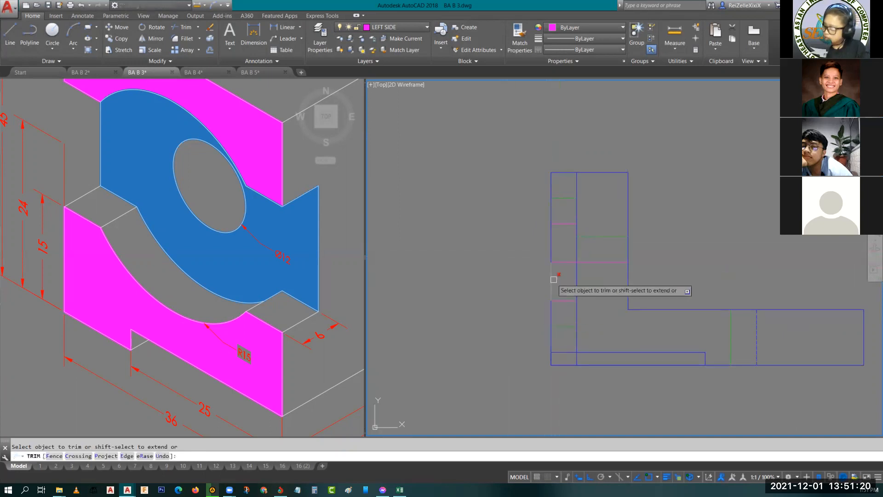
left_click(551, 241)
key("Escape")
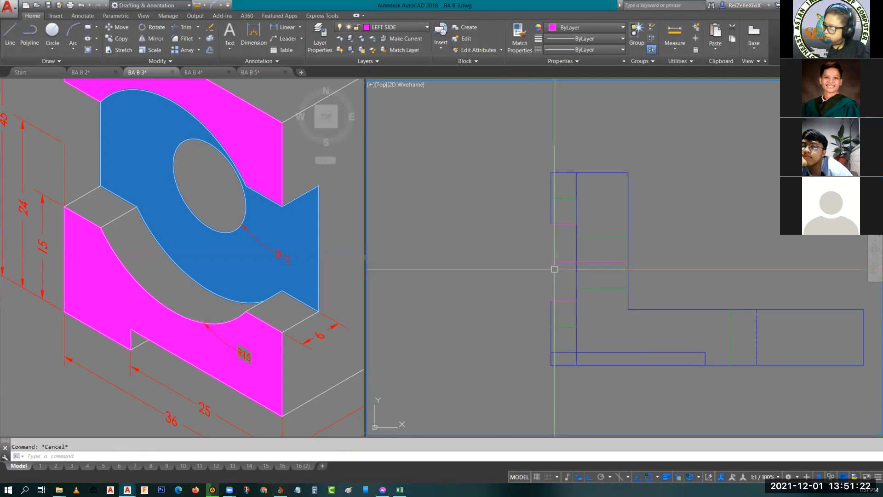
- Match the hole's middle projection line to the properties of the slot's center line in the base
left_click(561, 262)
key("Escape")
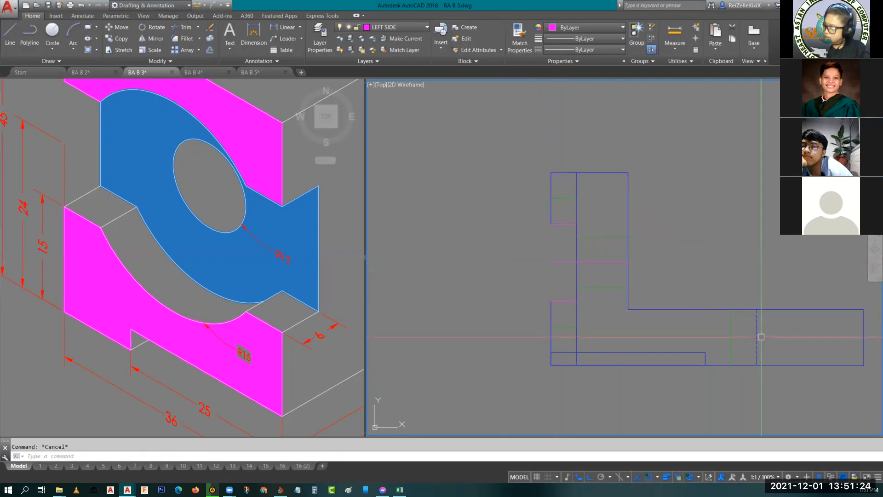
left_click(762, 336)
left_click(752, 337)
type("ma")
key("Return")
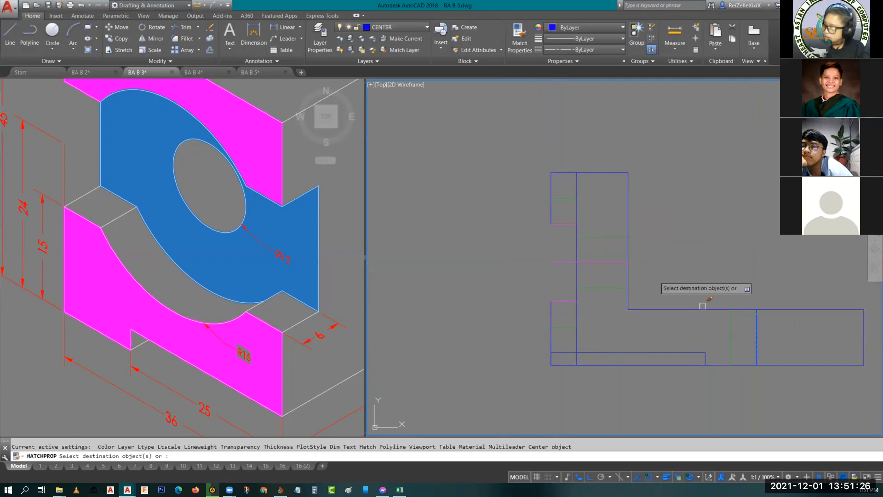
left_click(566, 262)
key("Escape")
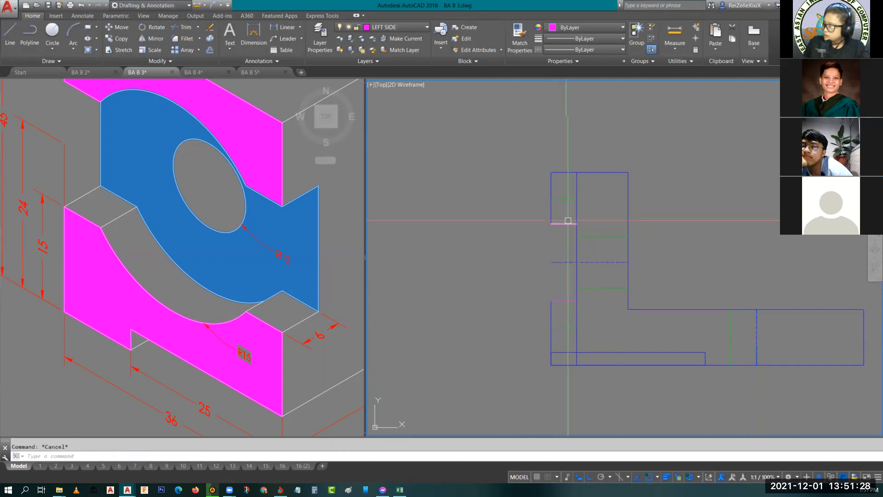
- Match the recess's upper and lower edge lines to the L-shaped view's RIGHT SIDE outline properties
left_click(578, 214)
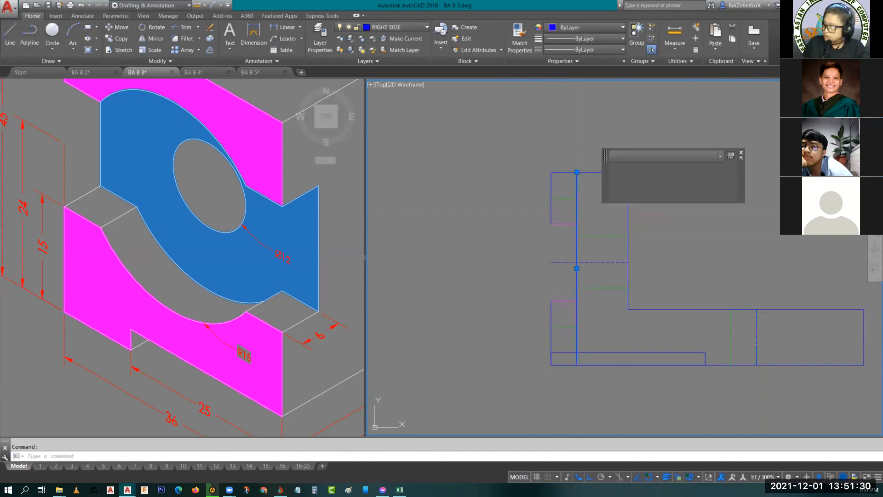
type("ma")
key("Return")
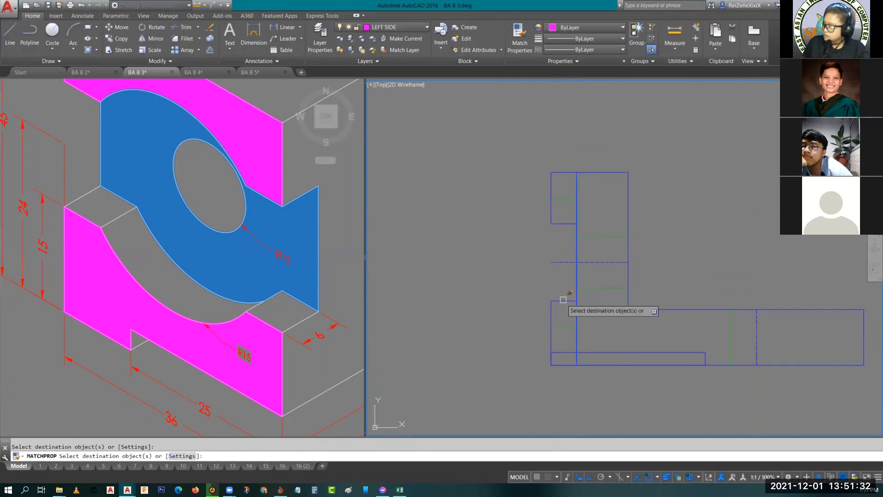
key("Escape")
- Trim the 6 mm offset line between each hidden arc line and the neighbouring recess edge
scroll(579, 161, "up", 2)
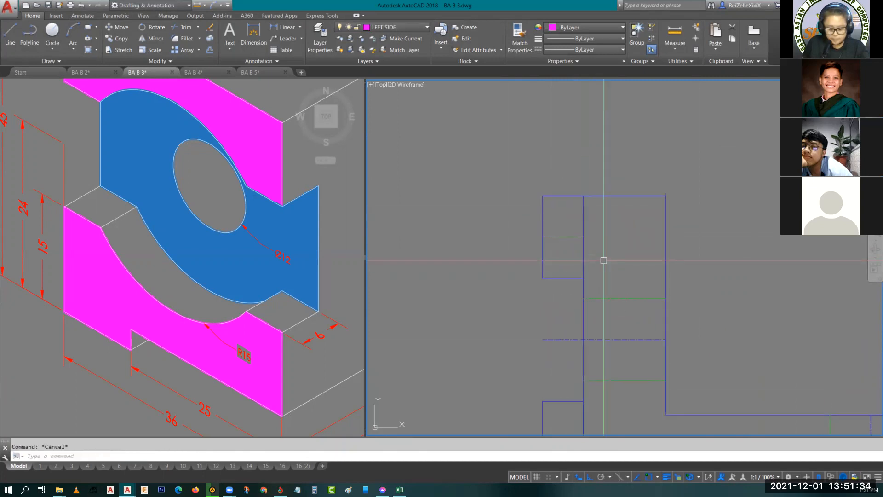
type("tr")
key("Return")
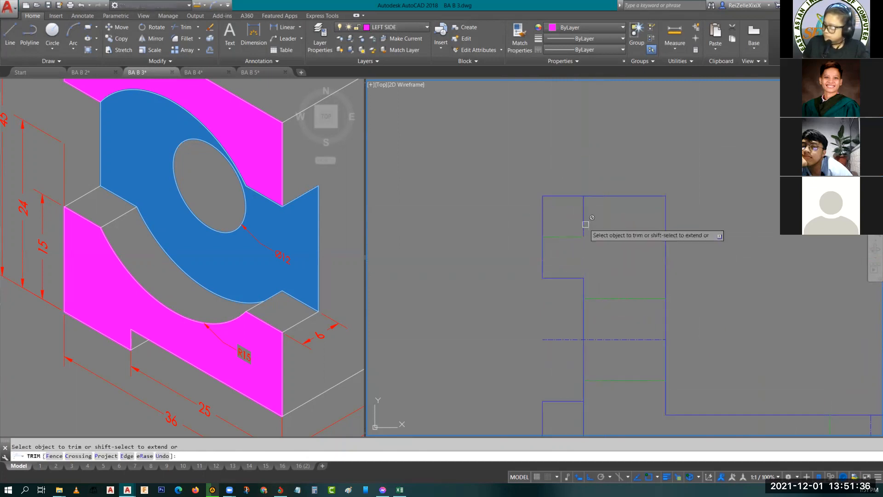
scroll(586, 248, "down", 2)
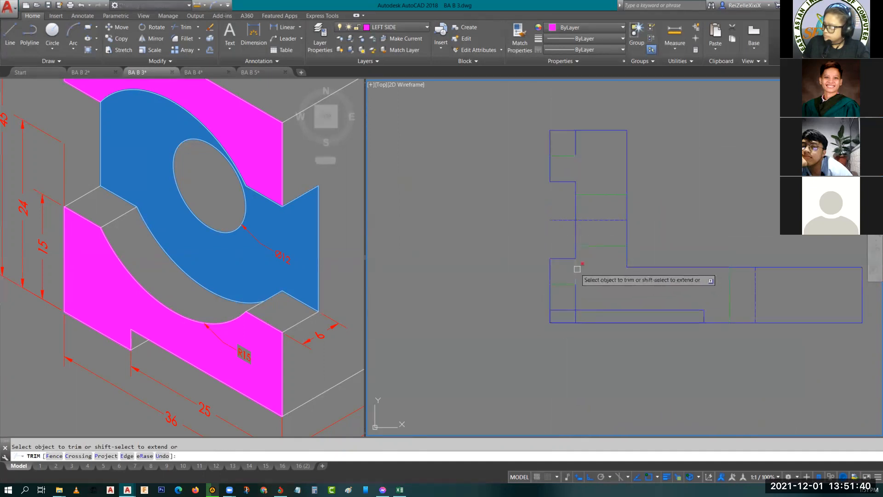
key("Escape")
- Erase the two leftover pieces of the 6 mm offset line above and below the hidden arc lines
left_click(575, 292)
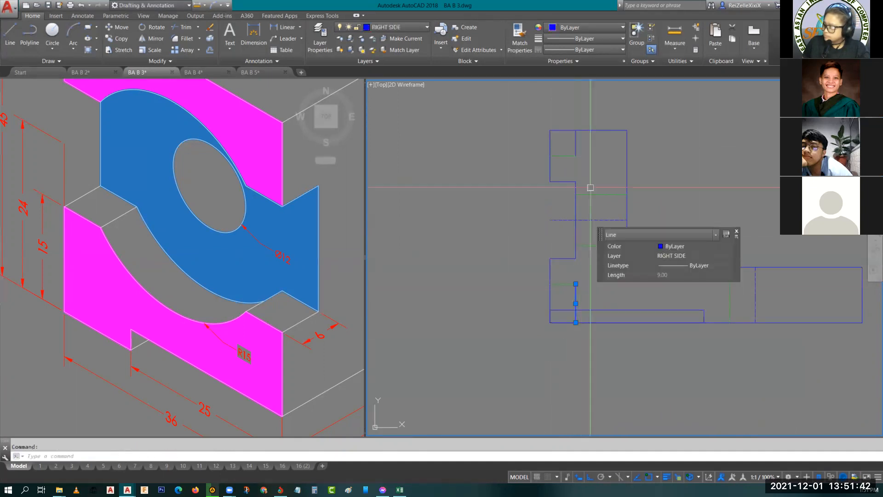
left_click(575, 143)
type("e")
key("Return")
scroll(630, 217, "down", 2)
middle_click_drag(591, 191, 576, 179)
scroll(577, 182, "up", 4)
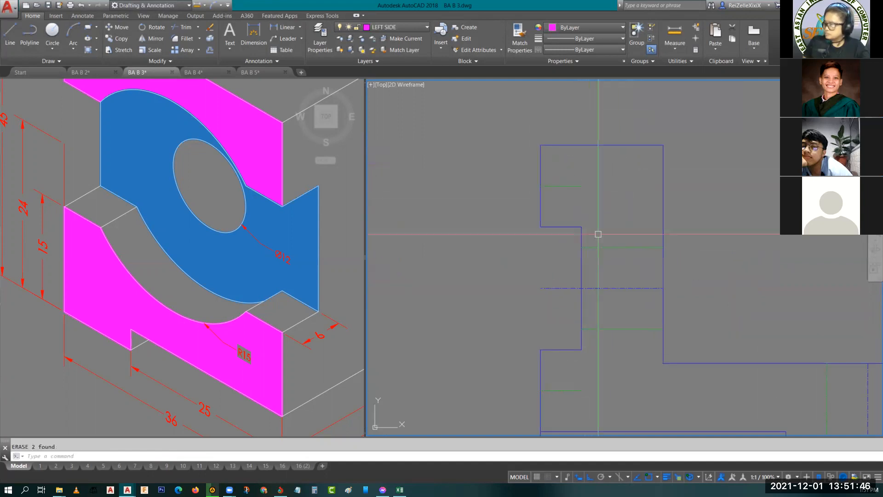
- Draw two short vertical lines joining the hidden arc lines to the recess corners and match them to the hidden line
type("l")
key("Return")
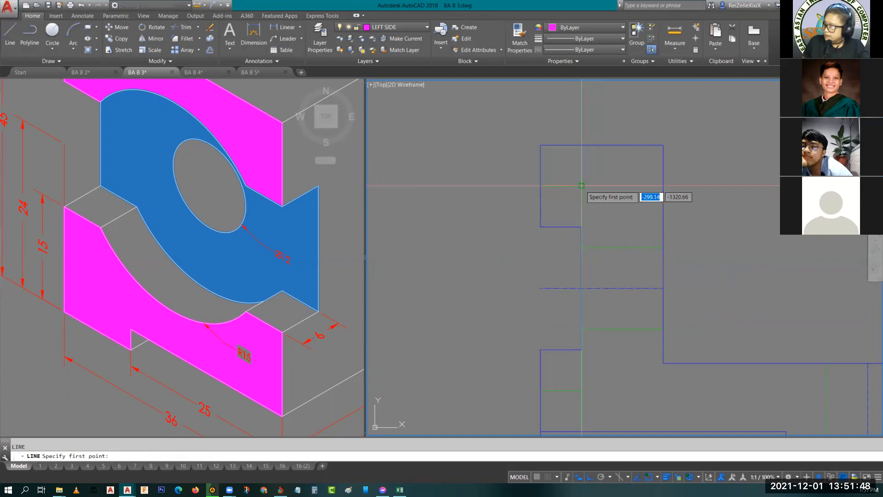
key("Escape")
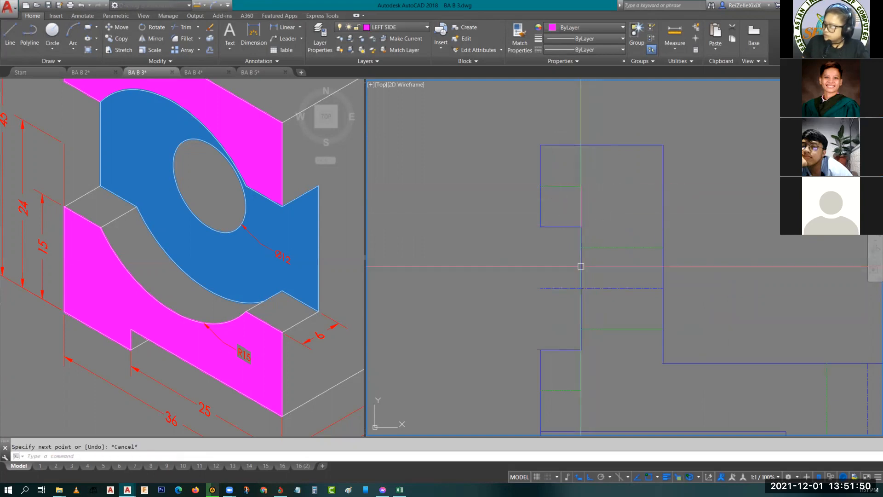
key("Return")
left_click(581, 391)
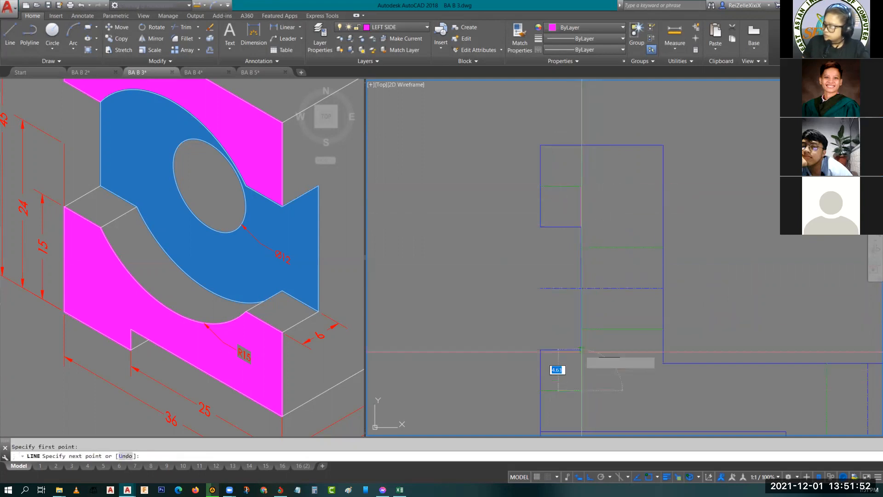
left_click(582, 349)
key("Escape")
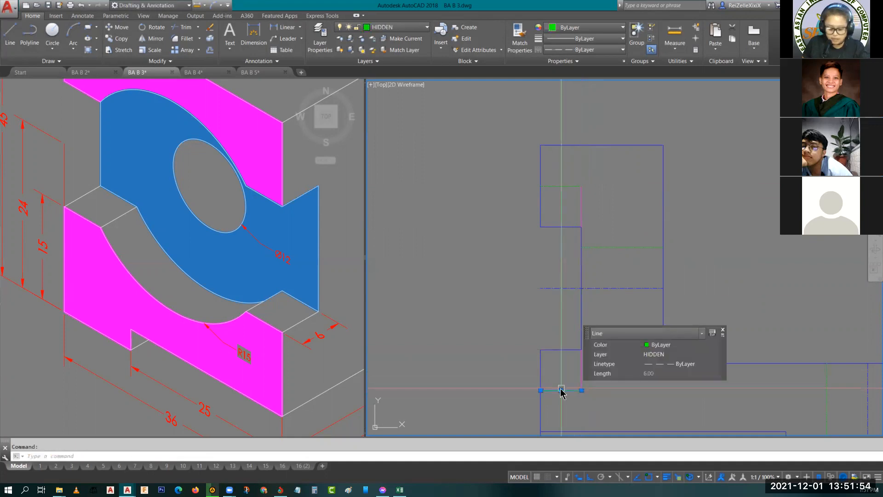
key("Return")
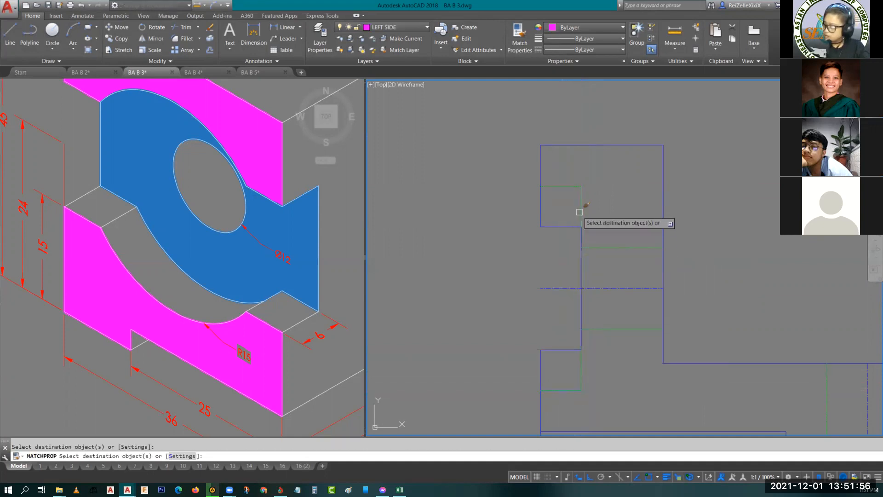
key("Escape")
- Examine the L-shaped view's recess and hole lines against the top view and the left side view
scroll(681, 222, "down", 6)
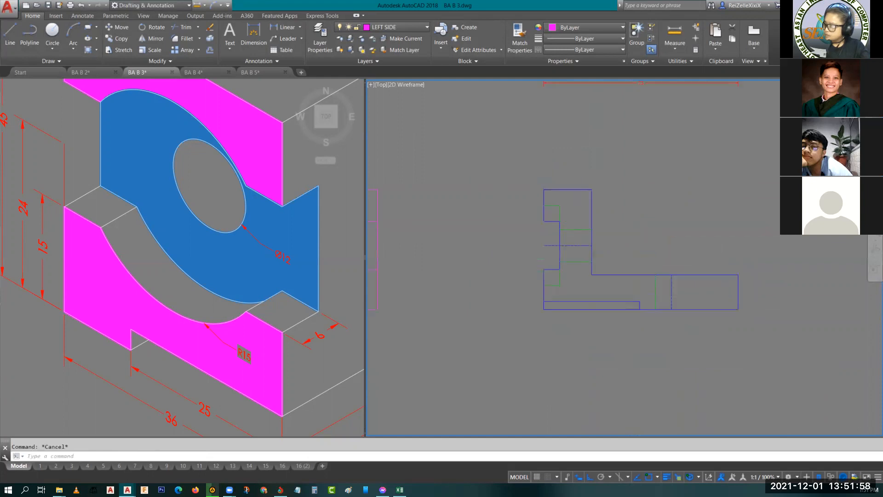
scroll(606, 229, "up", 6)
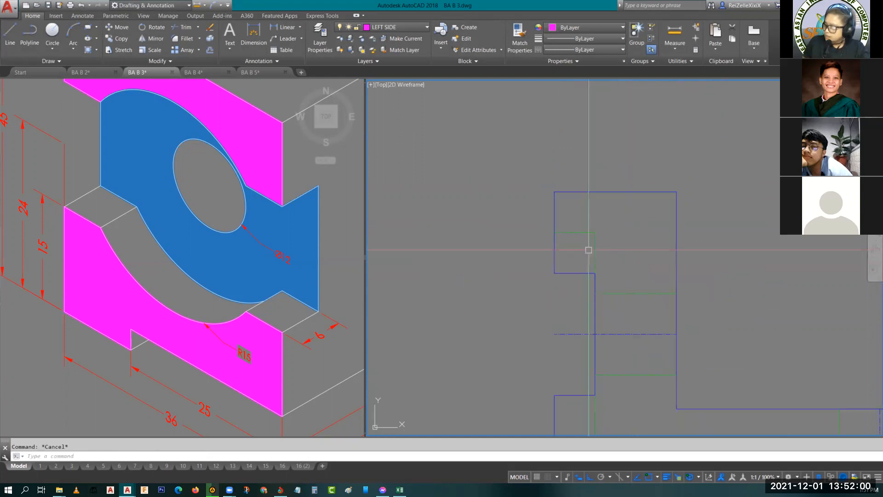
scroll(634, 231, "down", 4)
middle_click_drag(426, 256, 504, 267)
middle_click_drag(588, 186, 524, 328)
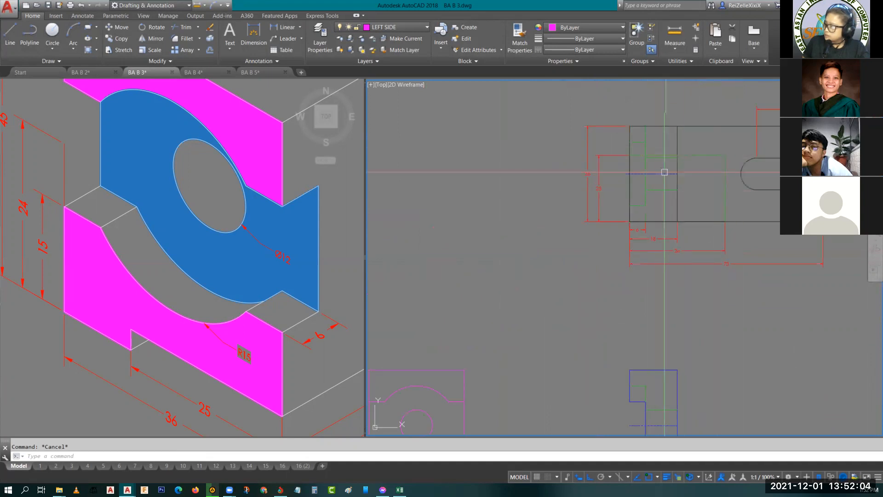
scroll(640, 142, "down", 4)
scroll(640, 299, "up", 4)
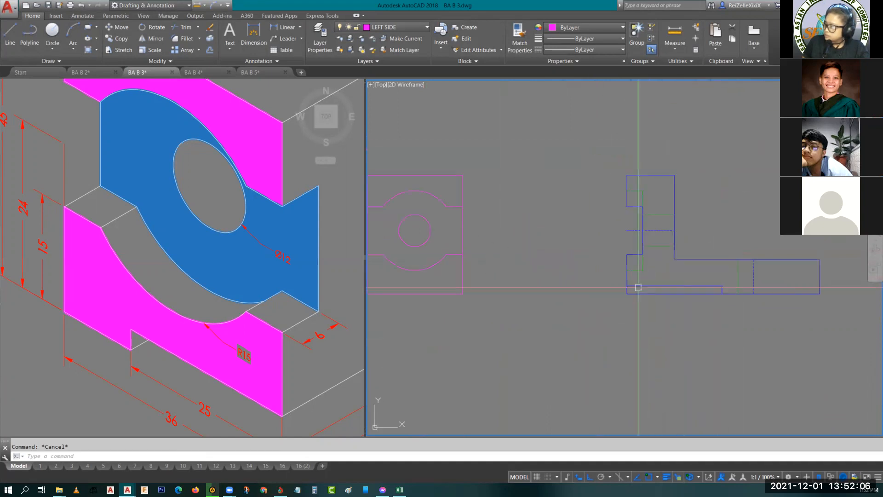
middle_click_drag(534, 289, 586, 296)
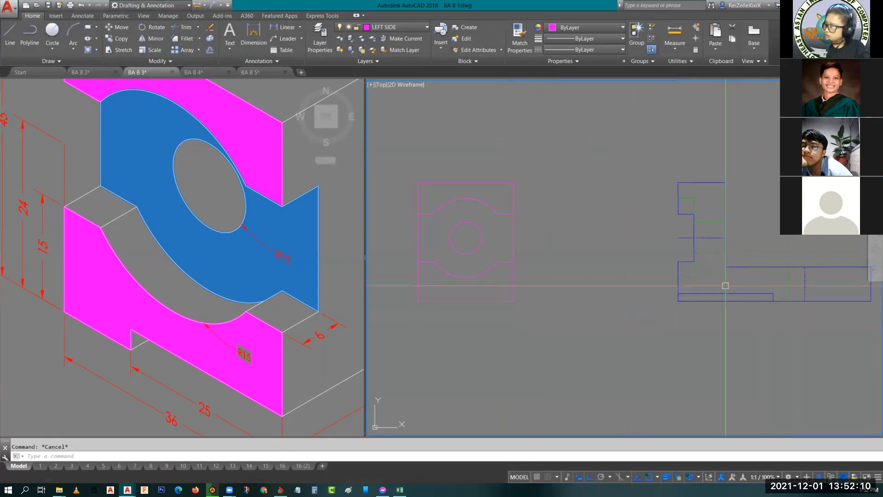
scroll(784, 266, "down", 5)
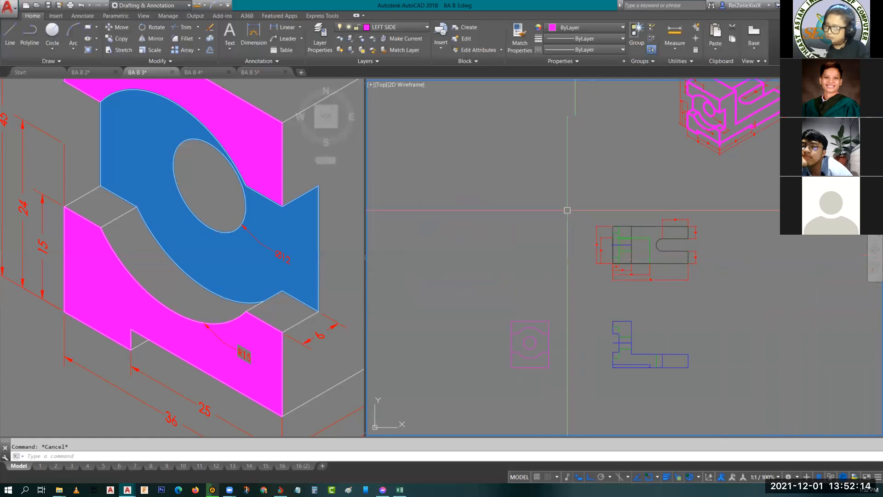
- Draw a vertical guide line upward from the left side view's upper-left corner to above the top view's level
left_click(571, 190)
key("Escape")
key("Escape")
type("l")
key("Return")
left_click(509, 320)
key("Escape")
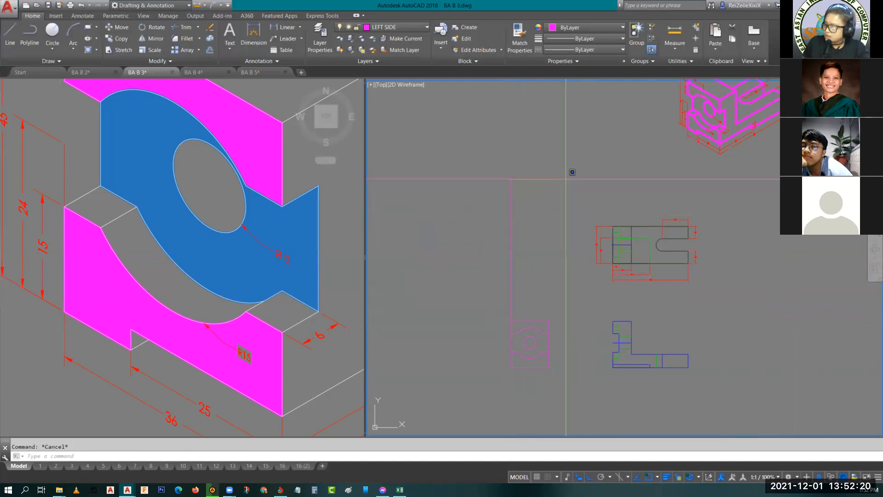
- Turn off the DIMENSION layer so the top view can be selected without its dimensions
left_click(569, 174)
left_click(757, 292)
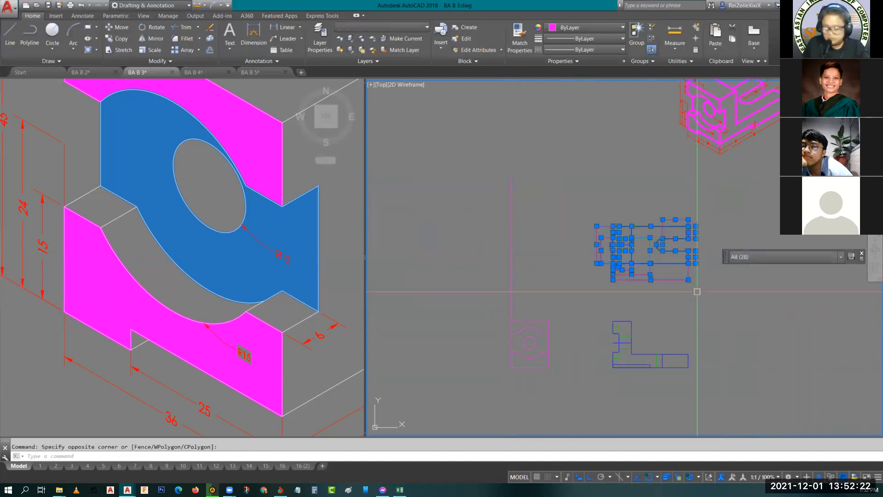
key("Escape")
left_click(391, 27)
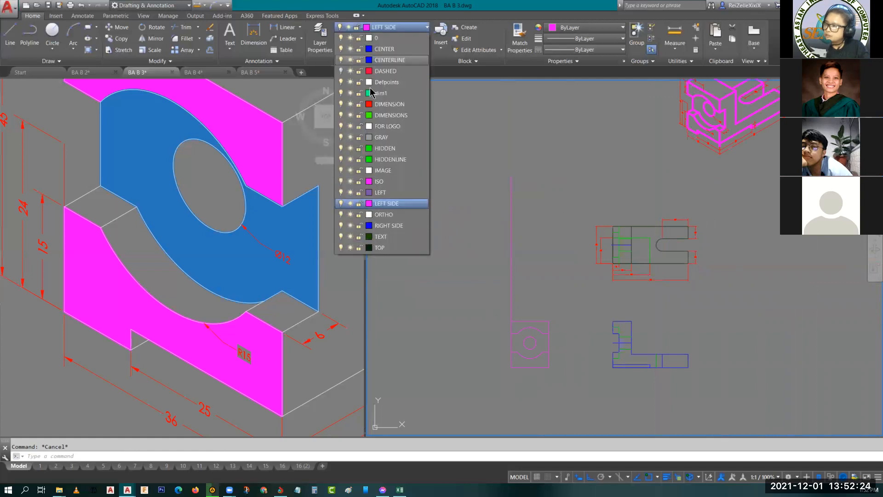
left_click(341, 104)
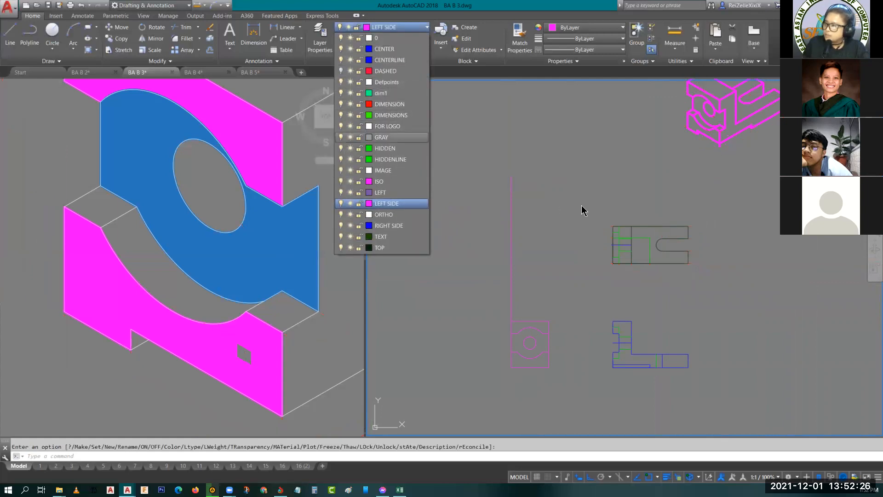
left_click(576, 184)
left_click(716, 289)
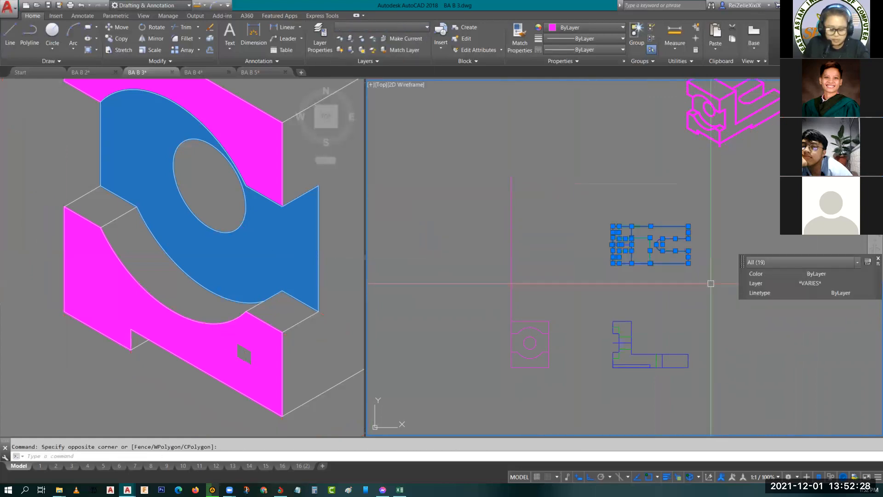
key("Escape")
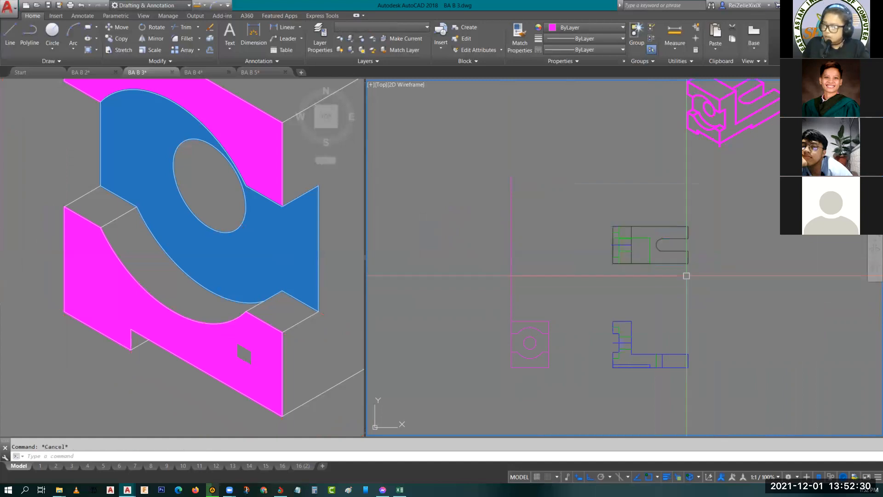
type("-la")
key("Return")
key("Escape")
- Copy the top view from its upper-left corner to the upper end of the vertical guide line
left_click(600, 212)
left_click(735, 282)
type("c")
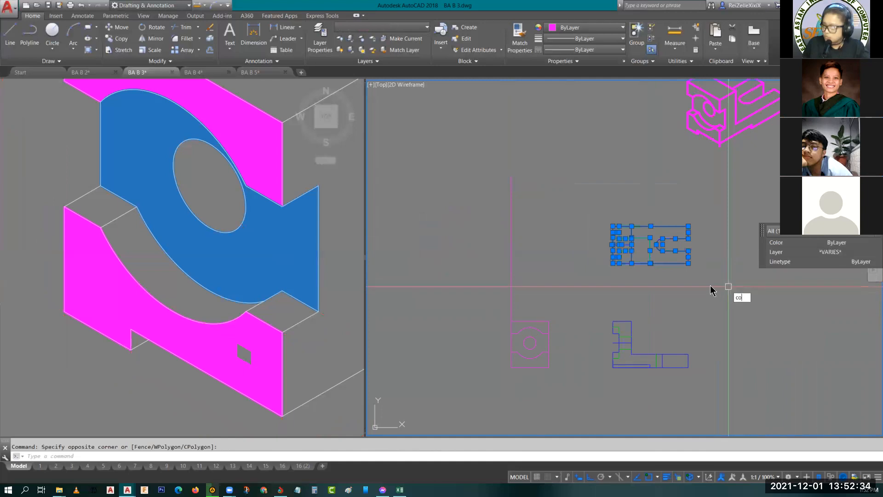
type("o")
key("Return")
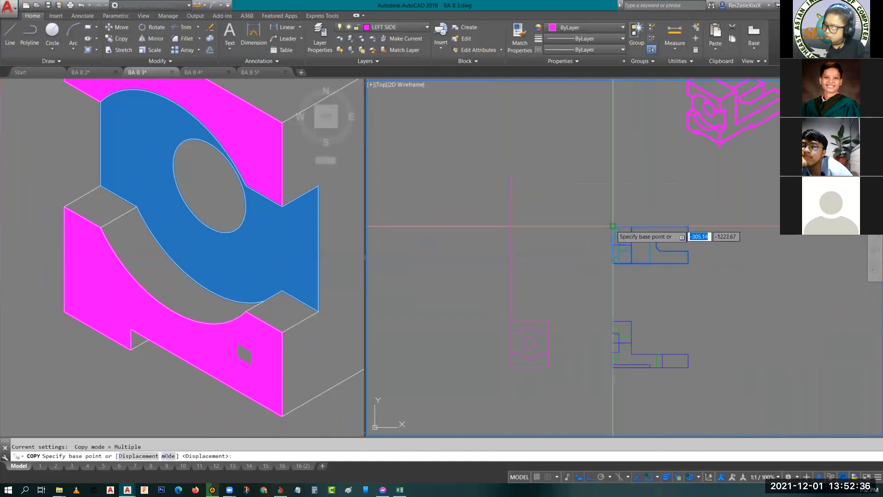
left_click(613, 226)
left_click(511, 176)
key("Return")
left_click(500, 151)
left_click(592, 217)
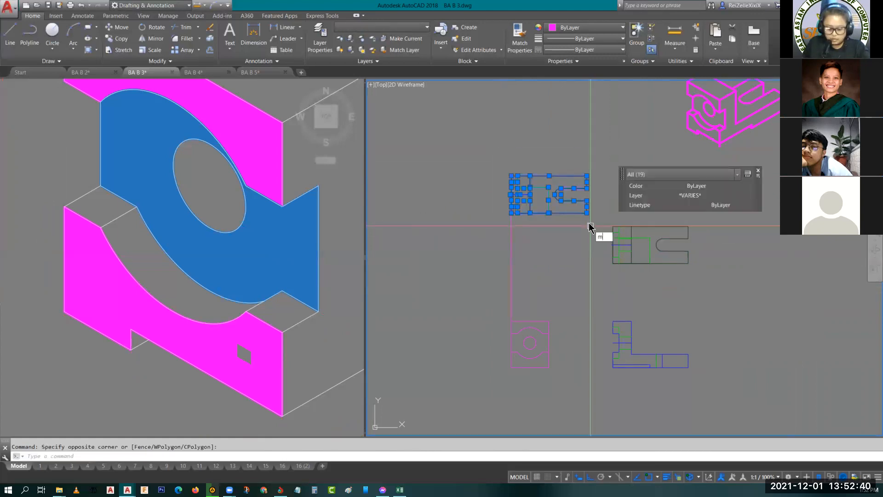
key("Escape")
- Rotate the copied top view 90° counterclockwise about its upper-left corner so that its slot opens upward
left_click(493, 150)
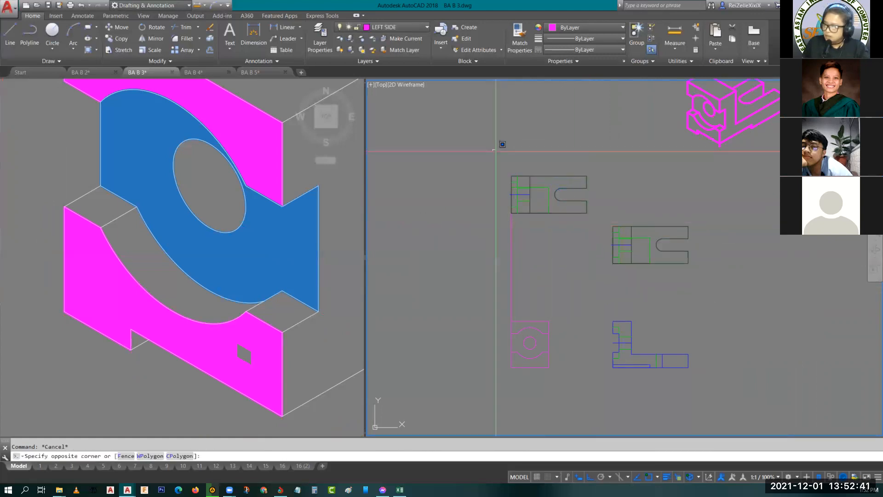
left_click(590, 221)
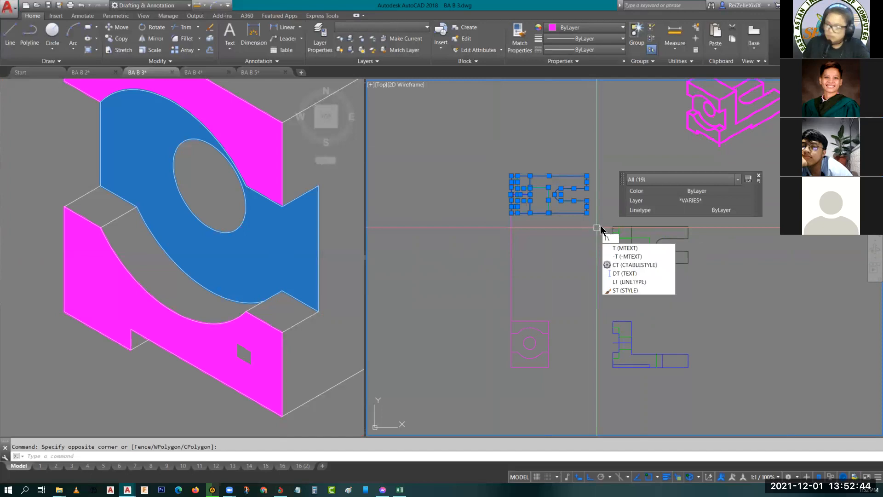
key("BackSpace")
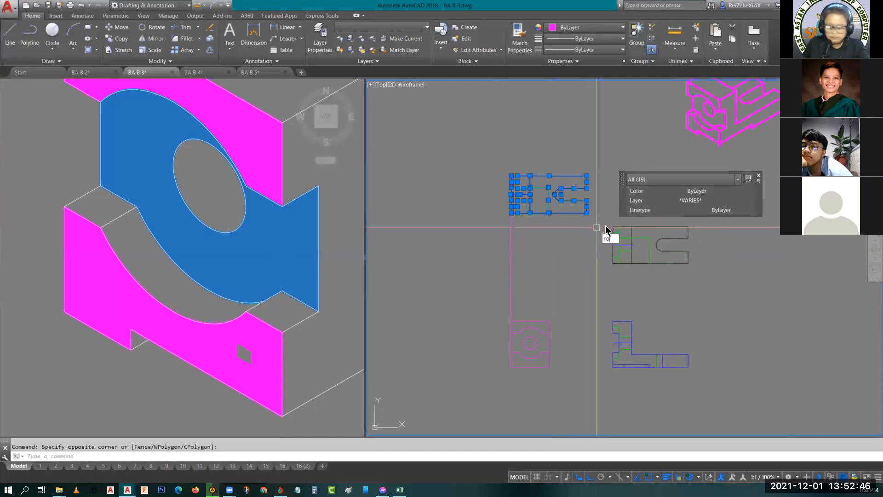
type("ro")
key("Return")
left_click(511, 174)
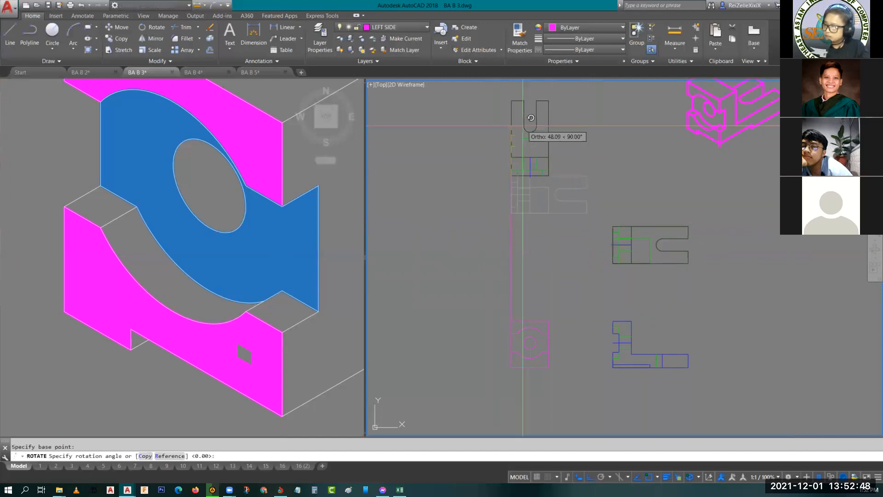
key("Escape")
- Move the rotated top view copy by its lower-left corner straight down to a spot just below the left side view
left_click(496, 93)
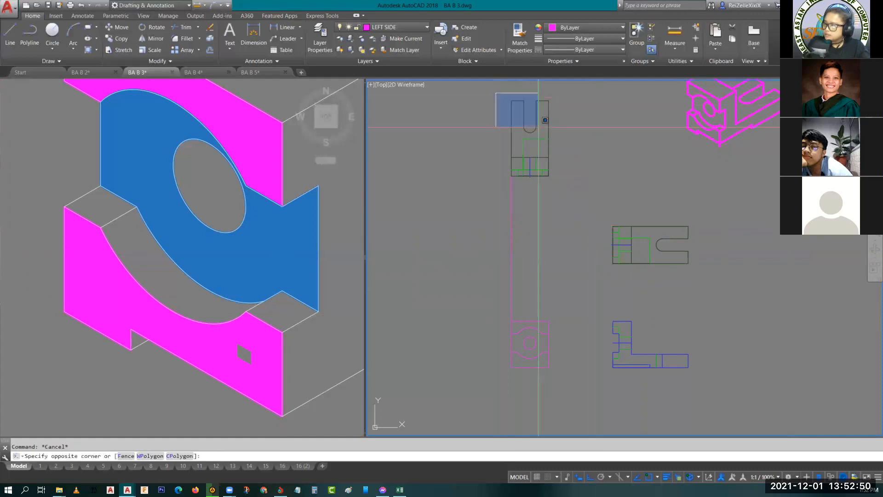
left_click(570, 198)
type("m")
key("Return")
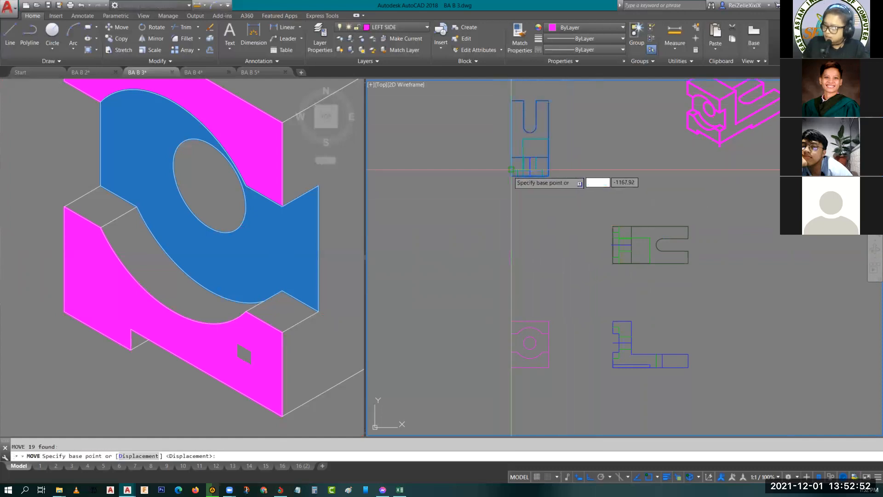
left_click(512, 176)
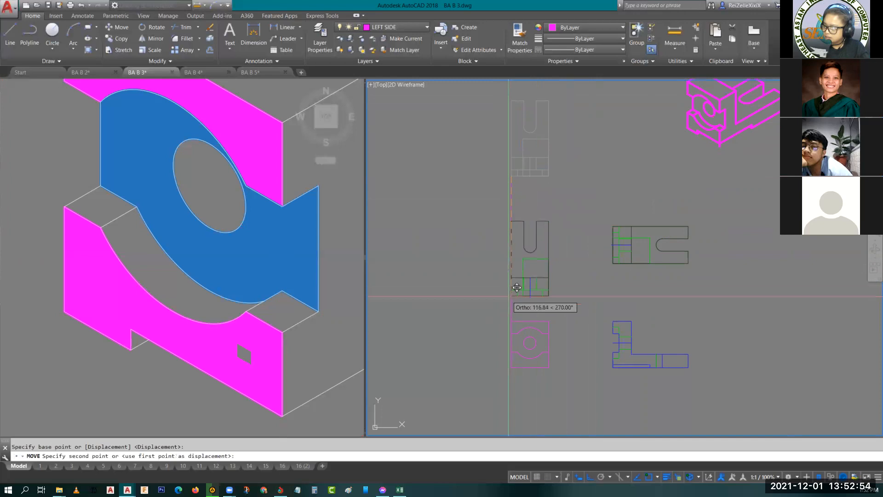
middle_click_drag(510, 370, 510, 255)
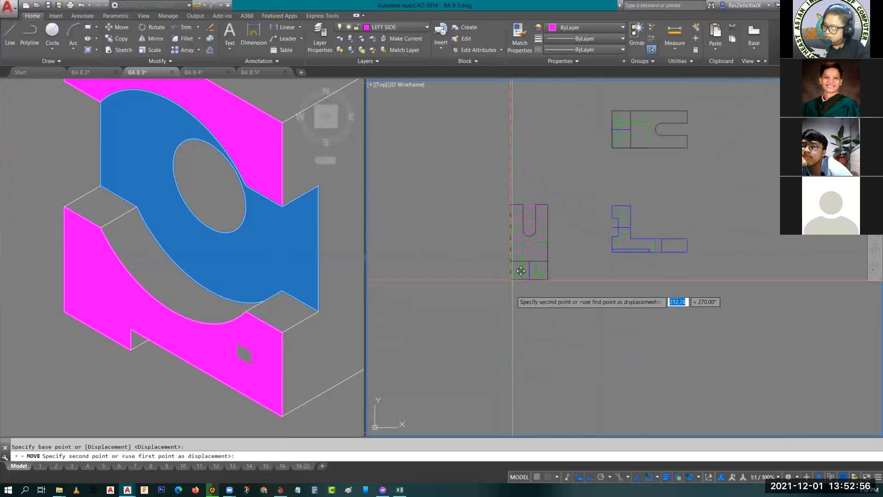
key("Escape")
- Draw vertical projection lines from the slot's two upper corners in the rotated copy up to the hole in the left side view
scroll(541, 310, "up", 6)
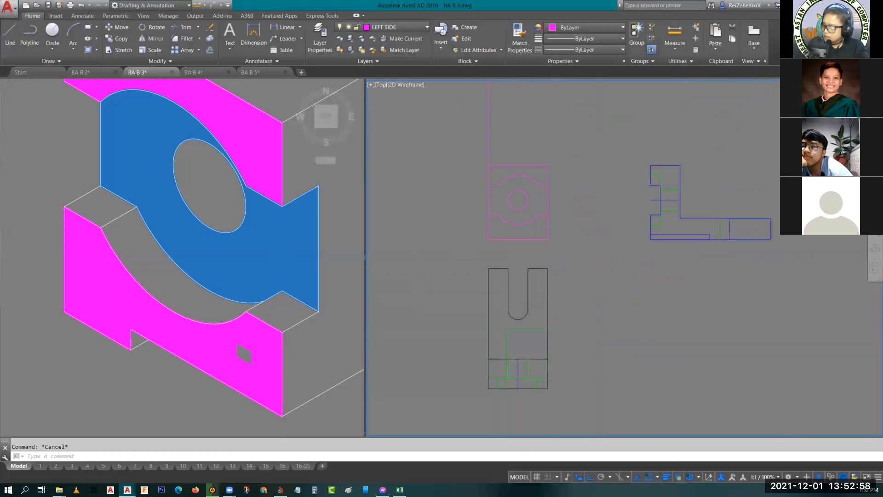
type("l")
key("Return")
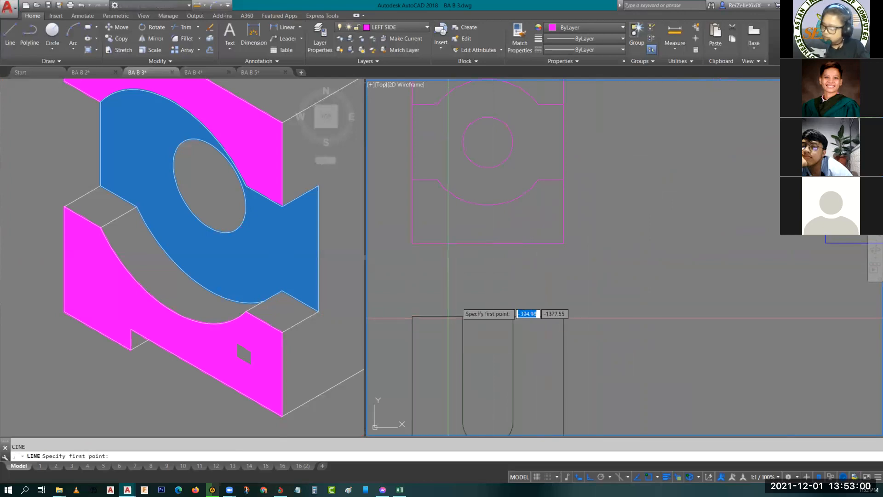
left_click(462, 316)
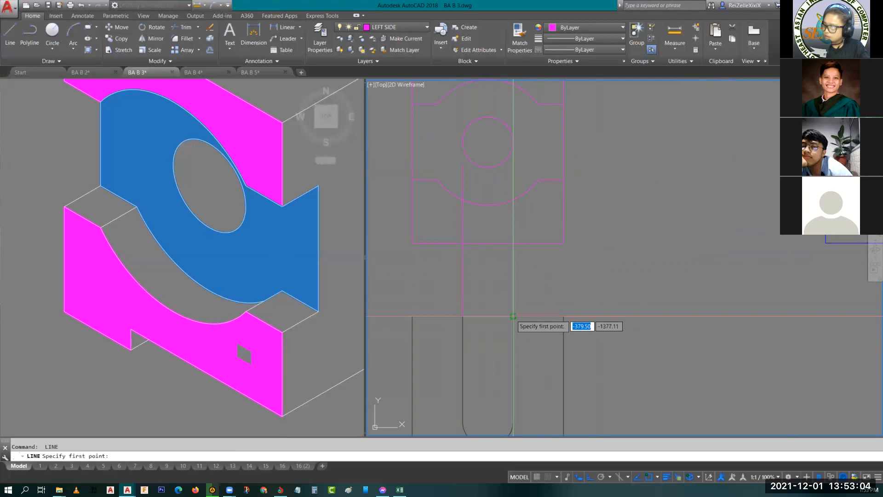
key("Escape")
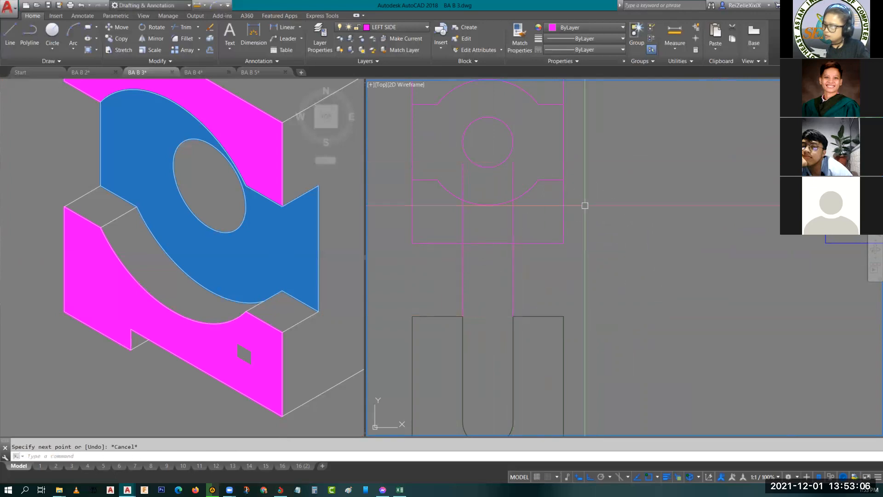
- Draw a horizontal projection line from the L-shaped view's inner corner across the left side view to beyond its far edge
scroll(608, 203, "down", 2)
middle_click_drag(684, 209, 607, 258)
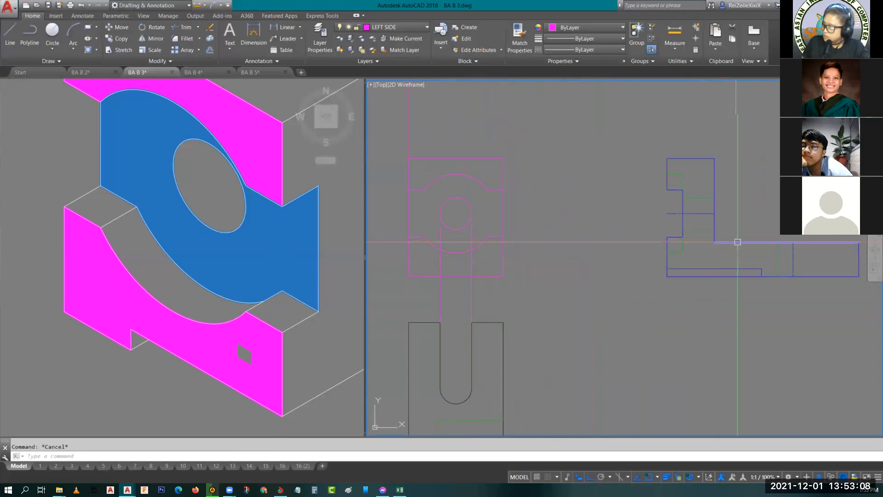
key("Return")
left_click(715, 242)
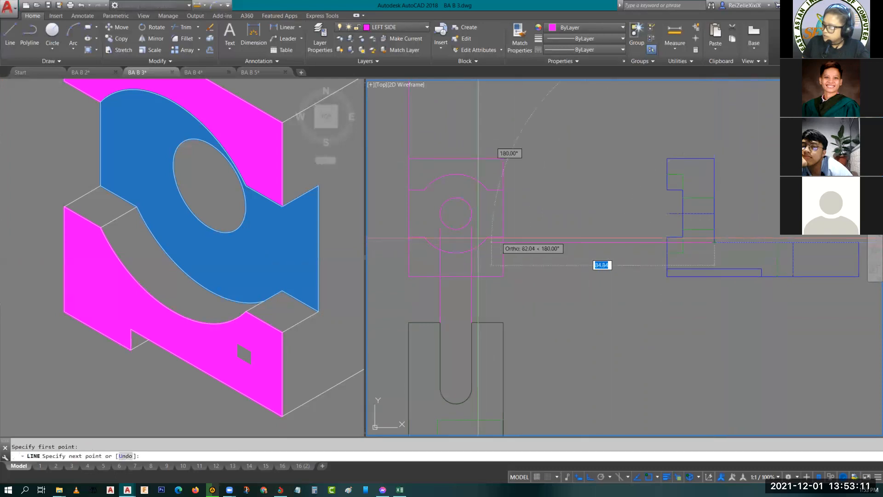
left_click(379, 243)
key("Escape")
- Trim the two slot projection lines below the left side view, using its bottom edge as the cutting edge
scroll(456, 269, "up", 2)
type("tr")
key("Return")
left_click(483, 341)
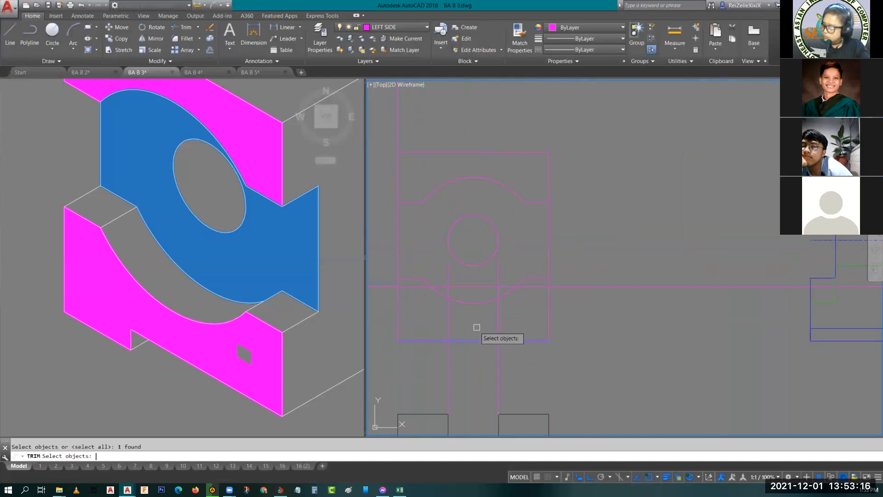
key("Return")
key("Escape")
- Trim the horizontal line outside the left side view's outline and the two slot lines above that horizontal line
middle_click_drag(473, 346, 524, 378)
type("tr")
key("Return")
key("Return")
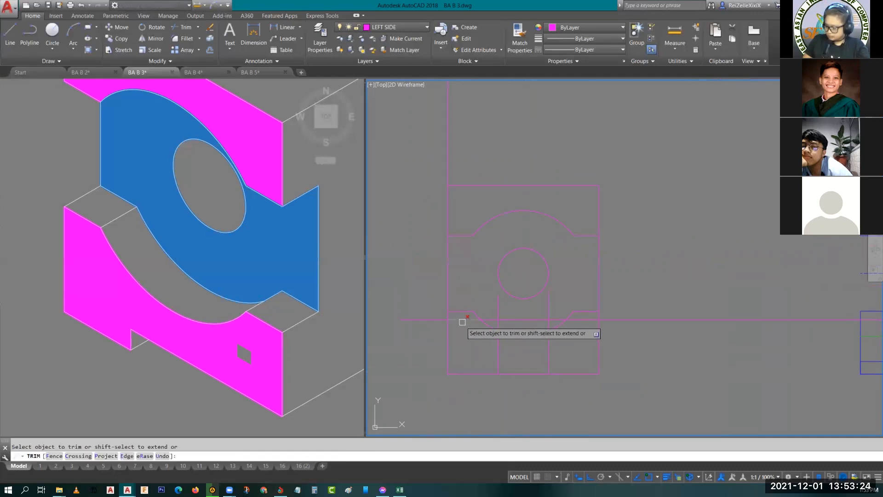
scroll(488, 318, "up", 4)
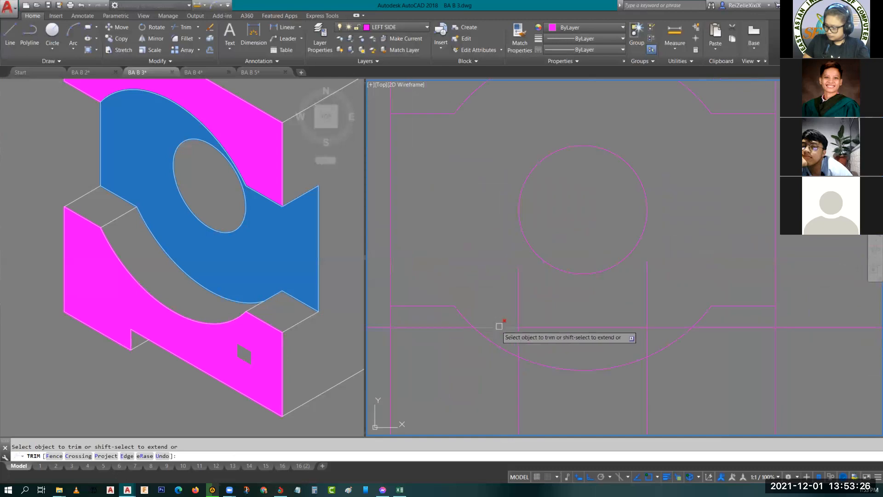
middle_click_drag(410, 321, 493, 319)
scroll(505, 339, "down", 2)
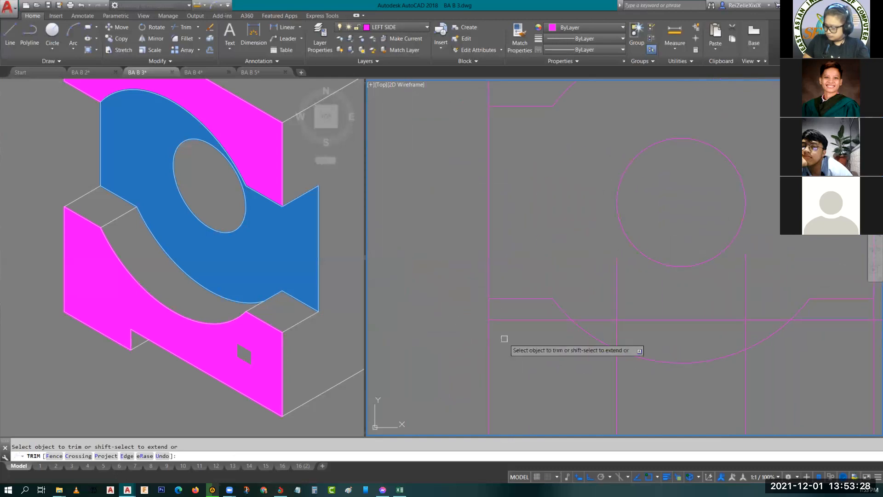
middle_click_drag(546, 340, 545, 339)
left_click(513, 311)
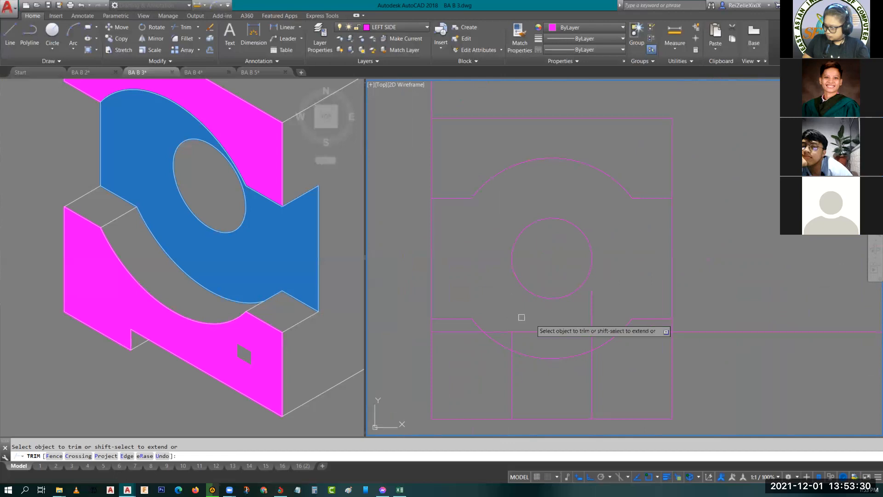
left_click(594, 315)
left_click(722, 332)
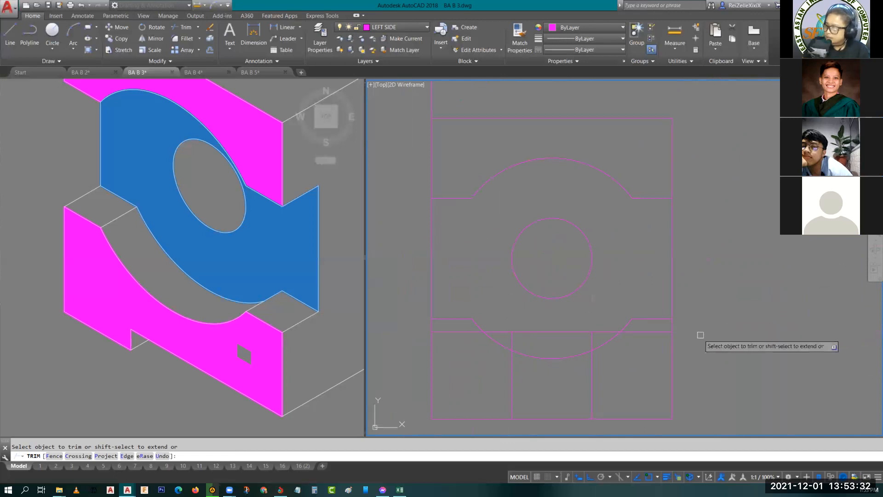
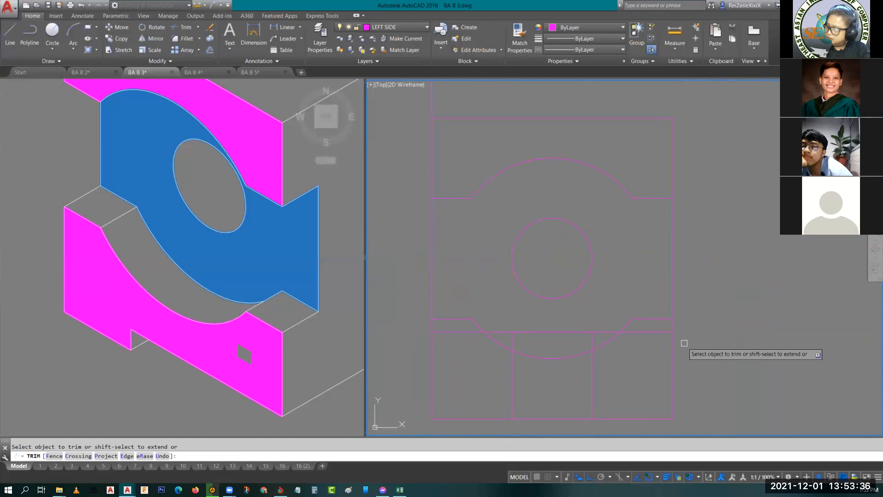
- Move the horizontal projection line and the two vertical slot lines in the left side view to the hidden-line layer
key("Escape")
left_click(660, 331)
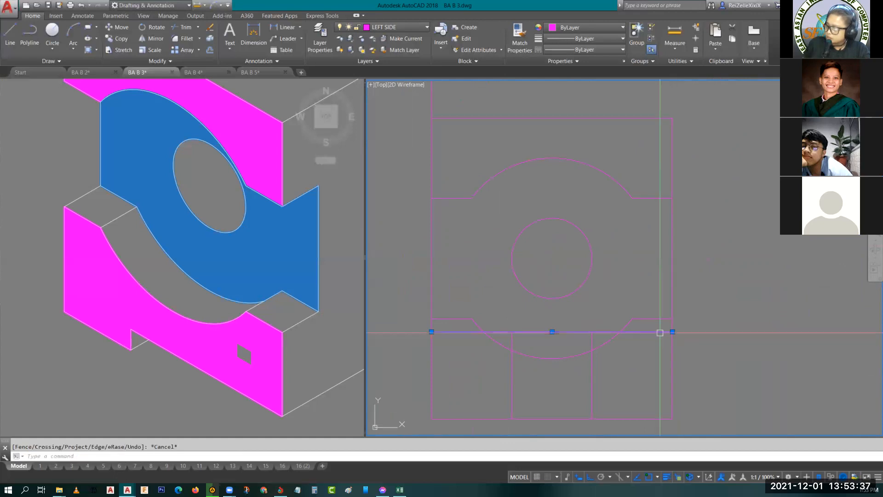
left_click(597, 380)
left_click(504, 380)
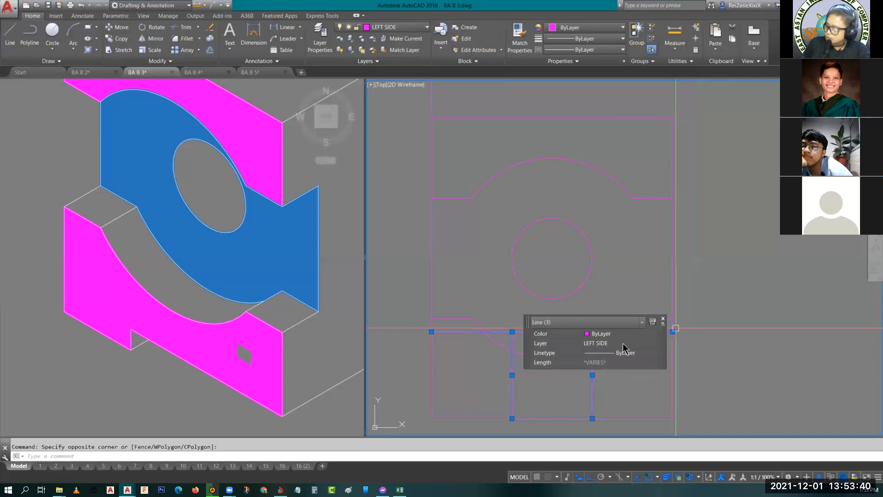
left_click(625, 344)
scroll(631, 384, "up", 2)
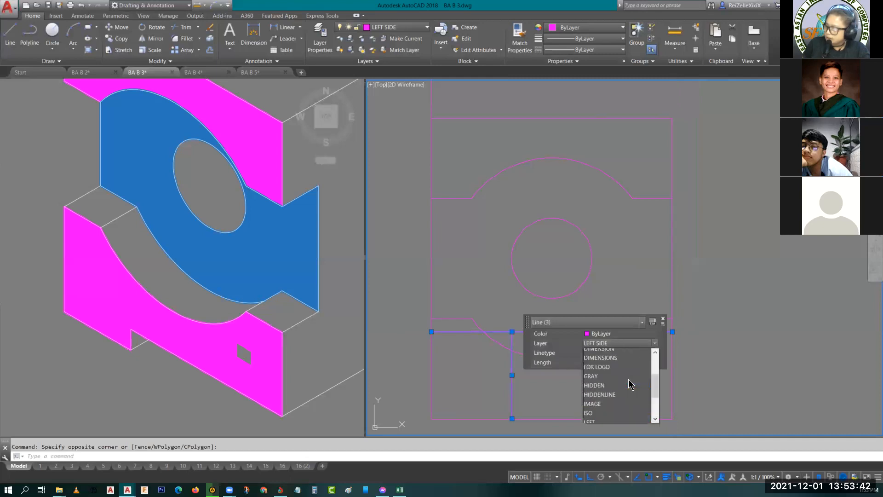
scroll(619, 365, "up", 3)
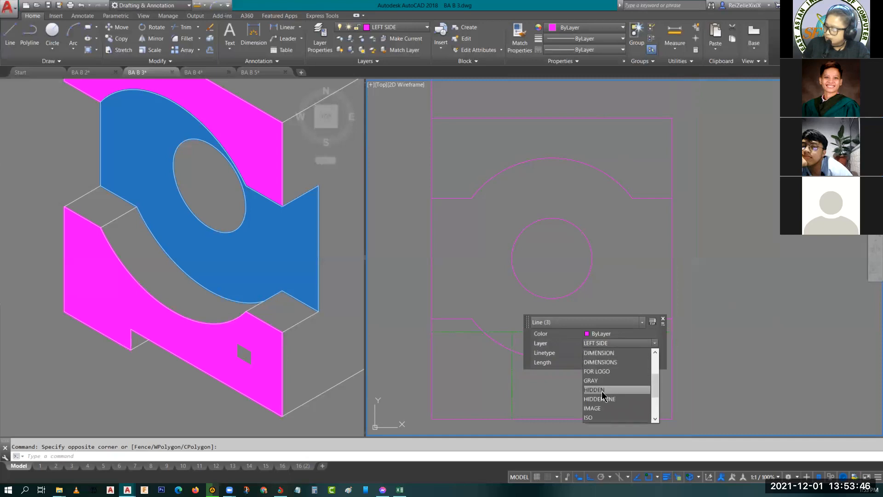
left_click(630, 398)
key("Escape")
- Draw a vertical line from the midpoint of the hidden horizontal line down to the left side view's bottom edge
type("l")
key("Return")
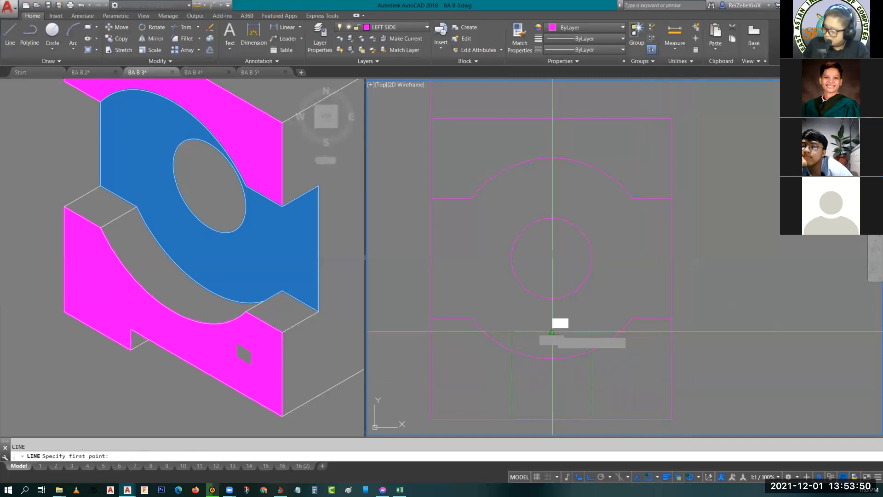
left_click(552, 332)
key("Escape")
key("Escape")
- Move the new vertical line between the two hidden slot lines to the center-line layer
left_click(560, 399)
left_click(545, 390)
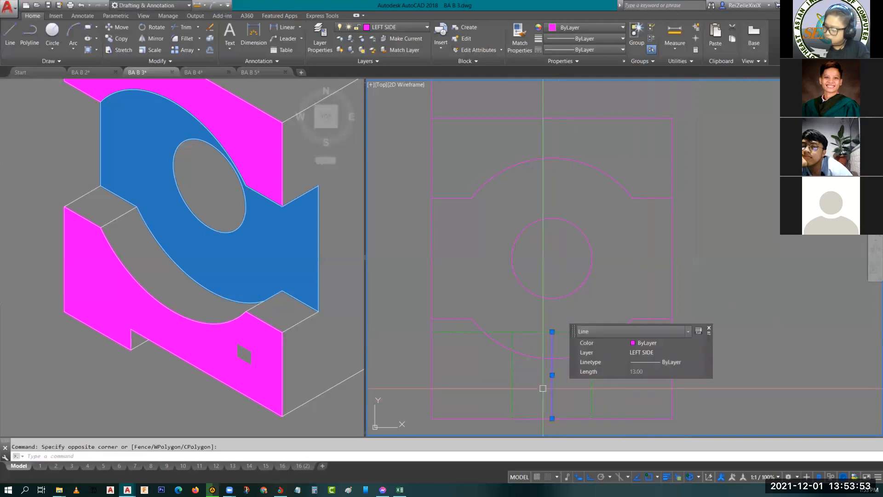
left_click(662, 355)
left_click(662, 352)
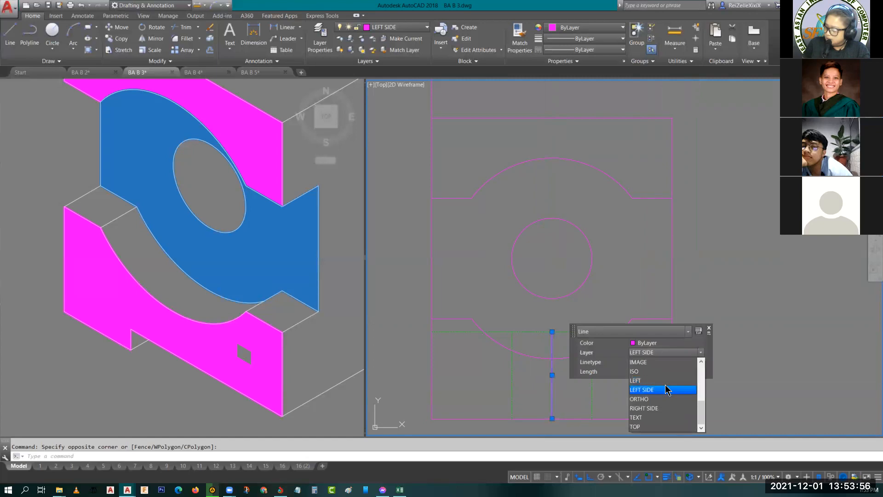
scroll(665, 386, "up", 3)
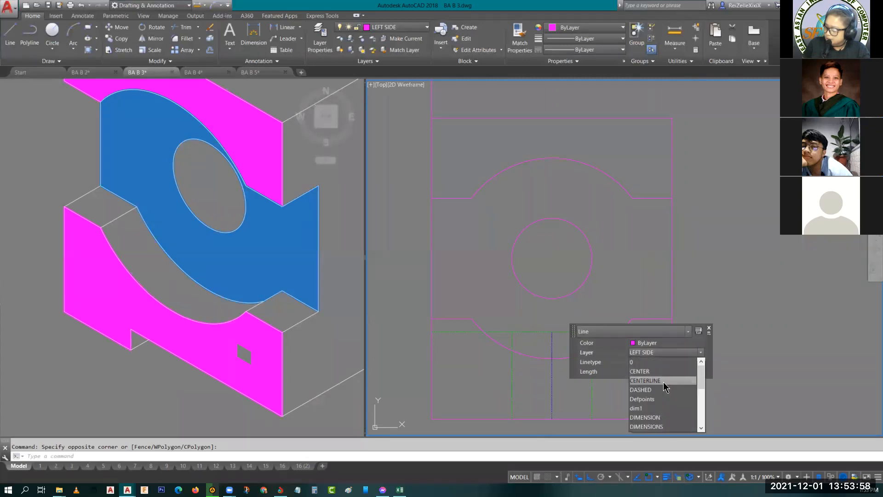
left_click(662, 372)
key("Escape")
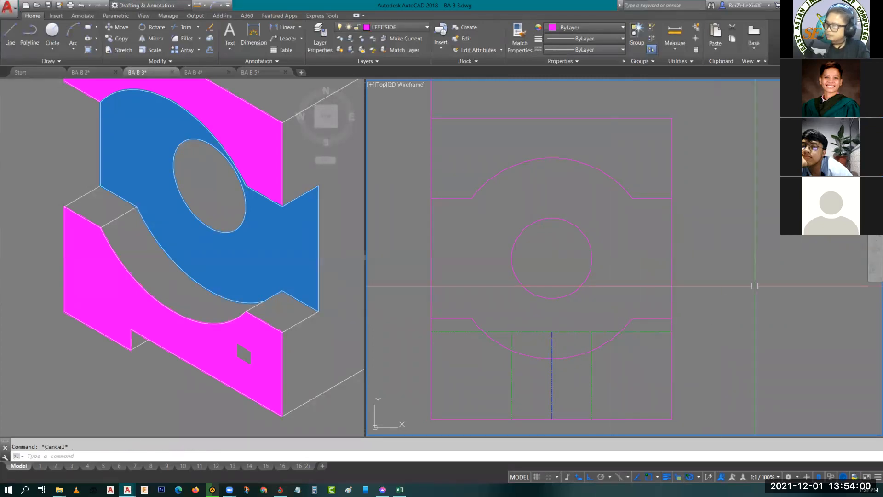
- Compare the left side view with the rotated copy below it and the L-shaped view for missing edges
scroll(738, 316, "down", 4)
middle_click_drag(738, 315, 517, 271)
scroll(517, 271, "up", 4)
scroll(594, 295, "down", 4)
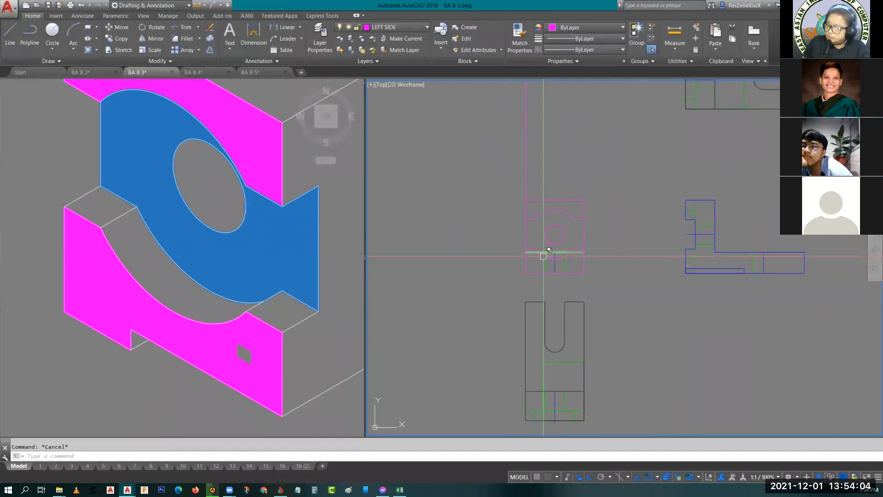
scroll(558, 260, "up", 4)
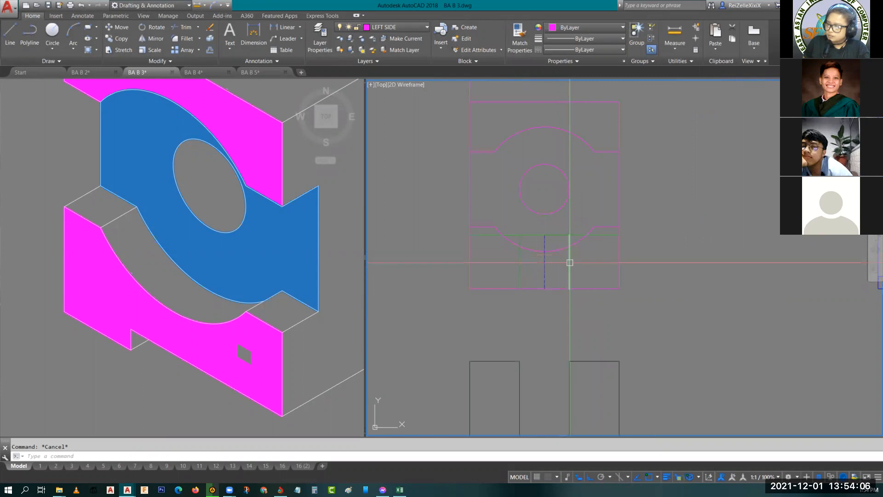
scroll(653, 276, "down", 3)
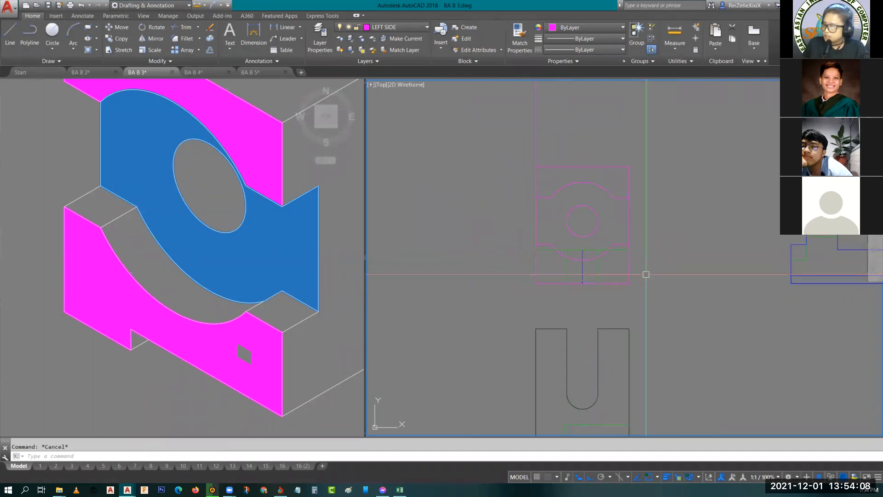
middle_click_drag(641, 286, 483, 266)
scroll(641, 284, "down", 2)
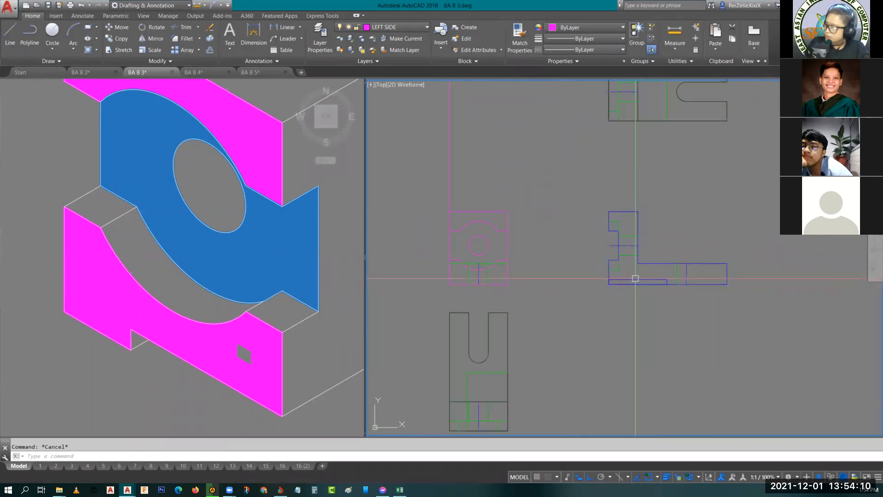
scroll(490, 318, "up", 4)
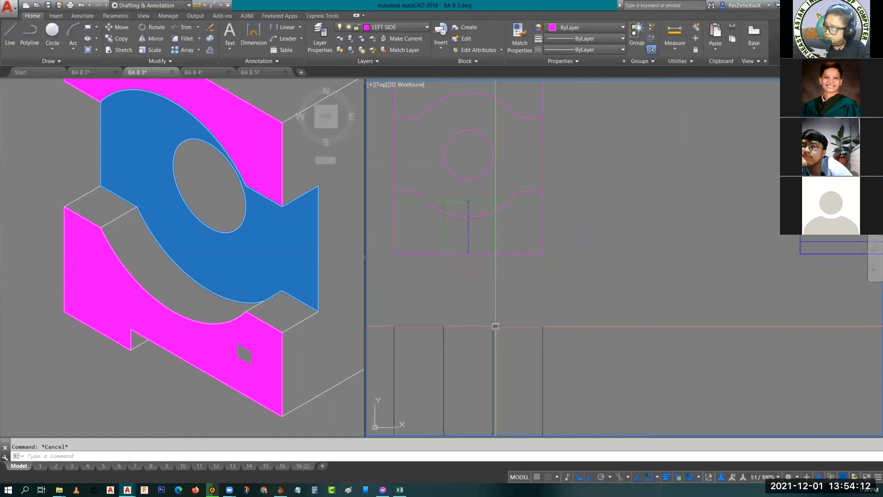
- Turn the dimensions' layer back on and bring the isometric object's base dimensions into view
left_click(391, 27)
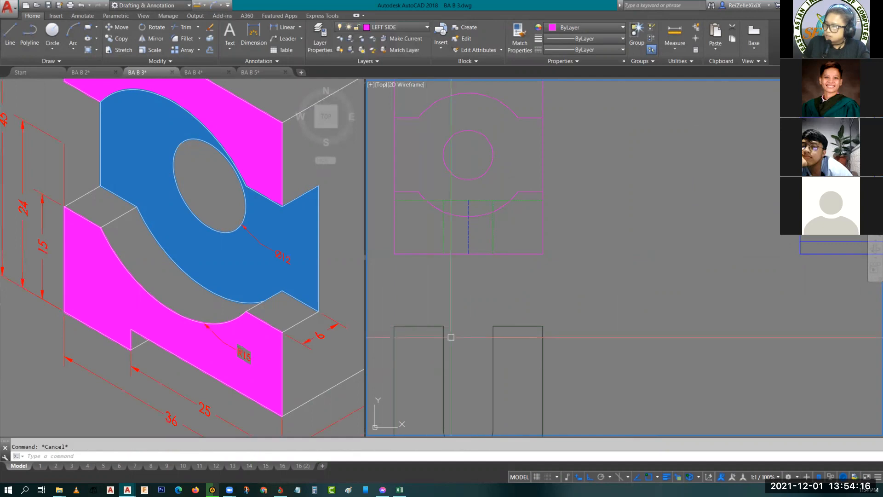
scroll(202, 346, "down", 2)
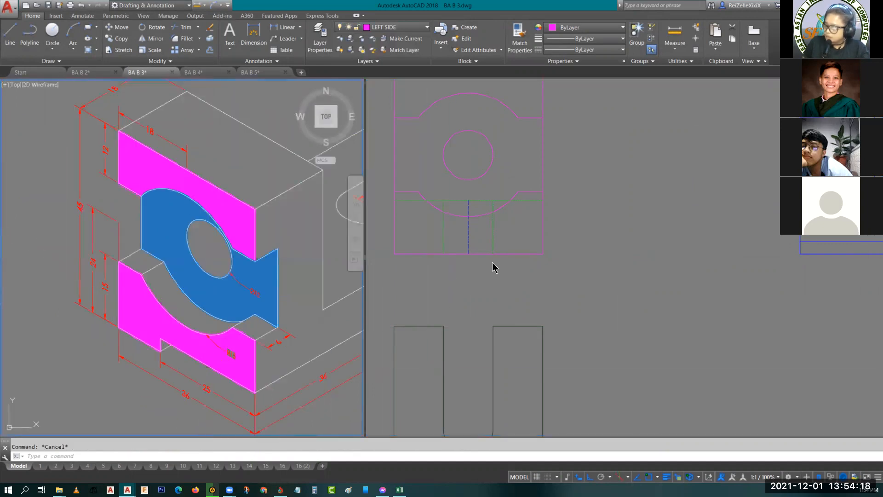
left_click(528, 274)
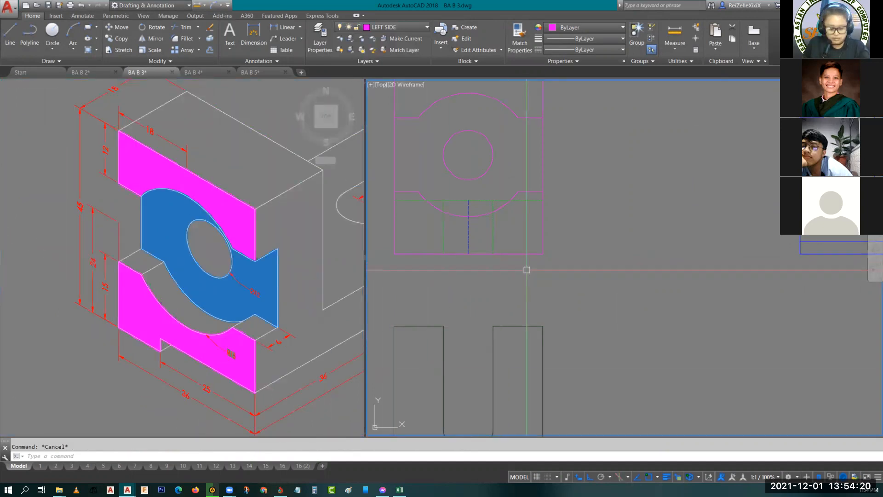
- Draw a 25 by 3 rectangle inside the left side view, starting from its lower-right corner and extending up and left
type("rec")
key("Return")
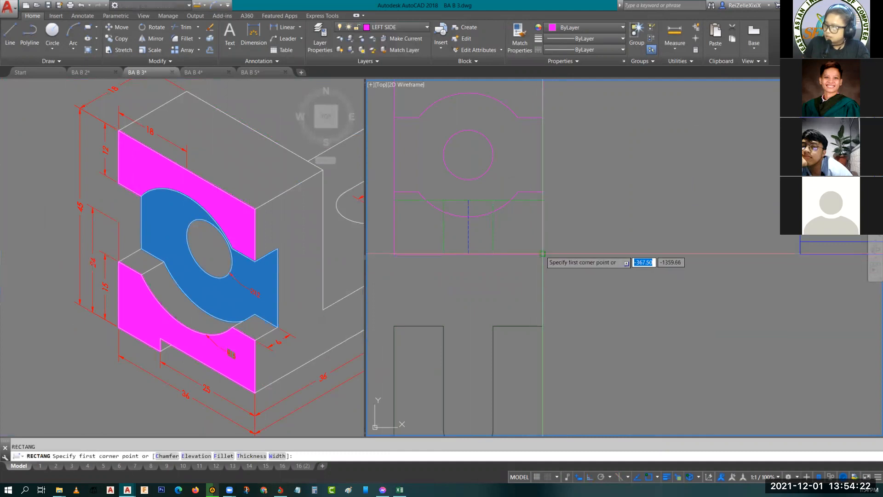
left_click(543, 253)
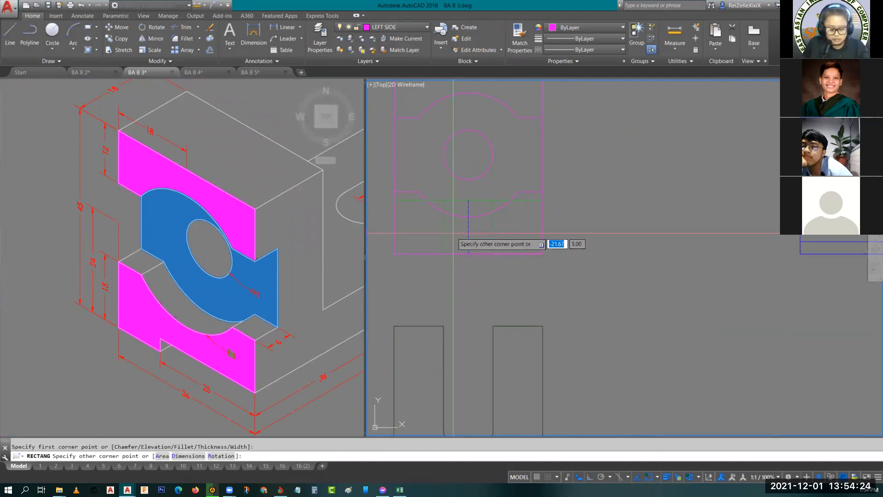
type("d")
key("Return")
type("25")
key("Return")
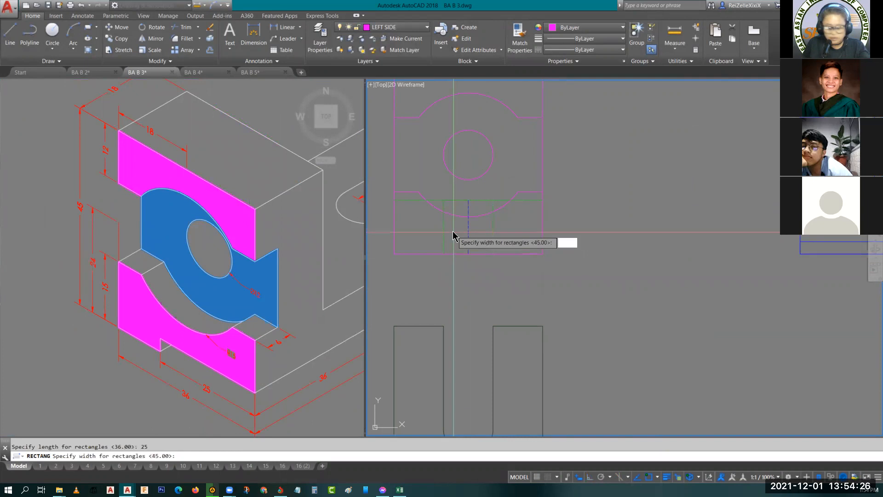
type("3")
key("Return")
left_click(440, 235)
key("Escape")
scroll(493, 247, "up", 3)
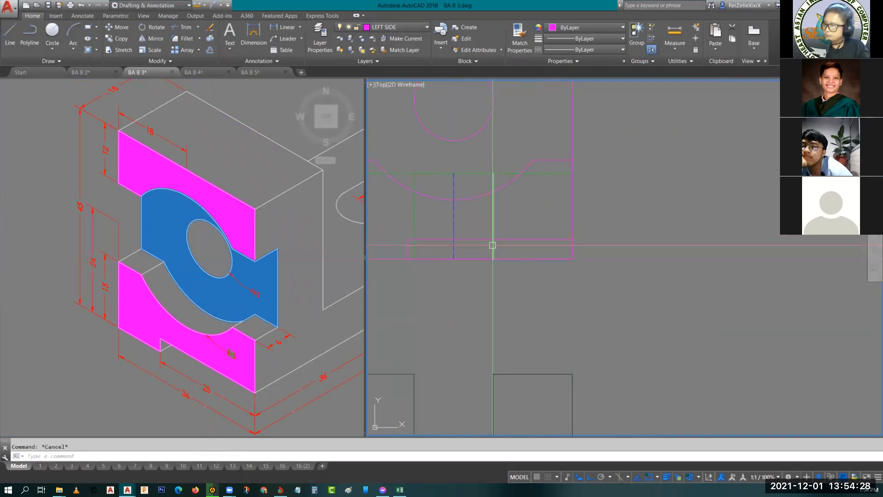
- Delete the rotated copy of the slotted top view below the left side view
scroll(544, 249, "down", 3)
middle_click_drag(556, 254, 561, 294)
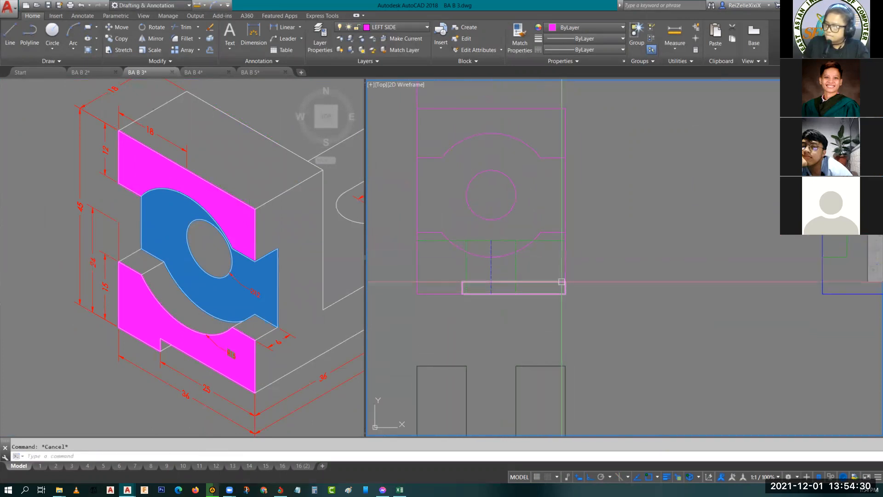
scroll(588, 270, "down", 4)
scroll(586, 371, "down", 2)
middle_click_drag(587, 372, 511, 271)
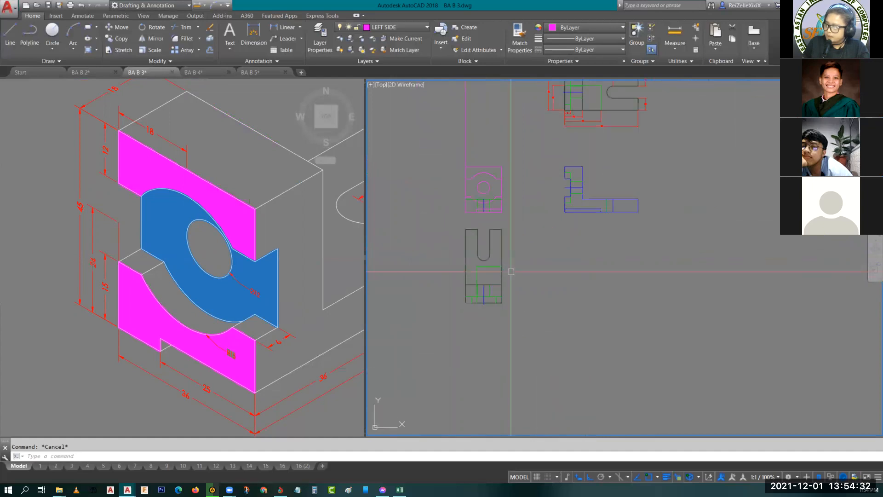
scroll(597, 257, "down", 2)
scroll(577, 225, "up", 2)
left_click(548, 367)
left_click(450, 254)
key("Delete")
key("Delete")
- Examine the left side view alongside the L-shaped view and the dimensioned top view
middle_click_drag(493, 194, 473, 262)
scroll(574, 239, "up", 3)
scroll(522, 273, "down", 2)
scroll(488, 308, "up", 4)
scroll(480, 314, "down", 4)
middle_click_drag(613, 267, 592, 280)
scroll(627, 288, "up", 2)
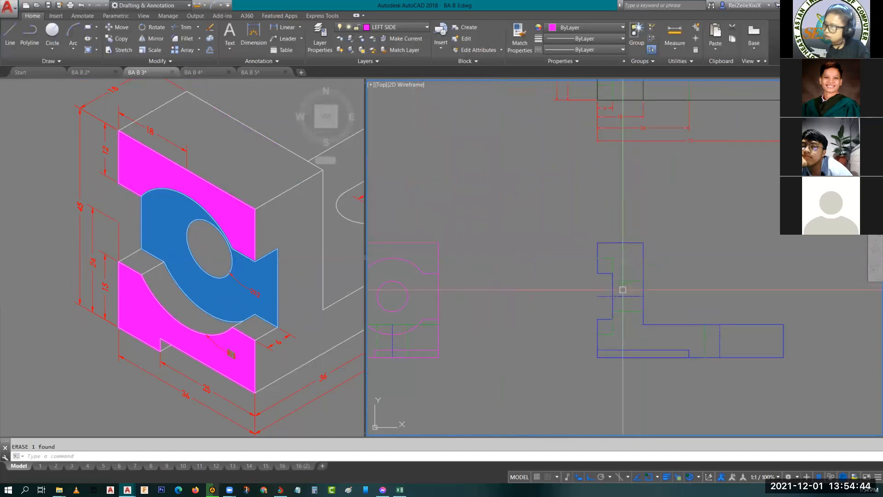
scroll(724, 298, "down", 2)
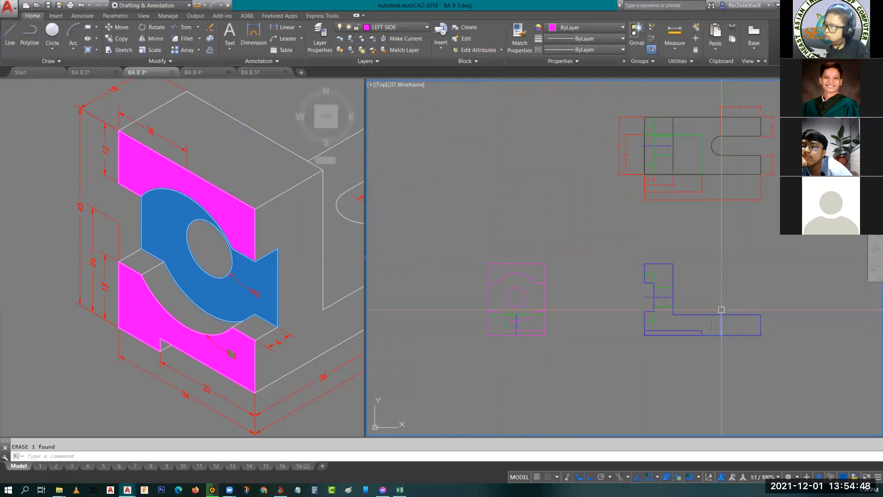
- Add a radius dimension to the rounded end of the slot in the top view, placing its text above and left of the arc
scroll(732, 320, "up", 4)
middle_click_drag(738, 310, 638, 372)
scroll(625, 278, "up", 4)
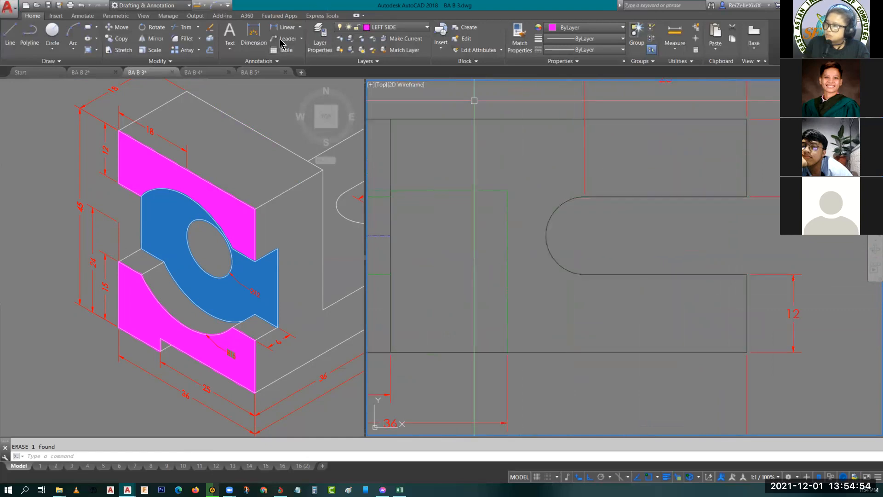
left_click(83, 16)
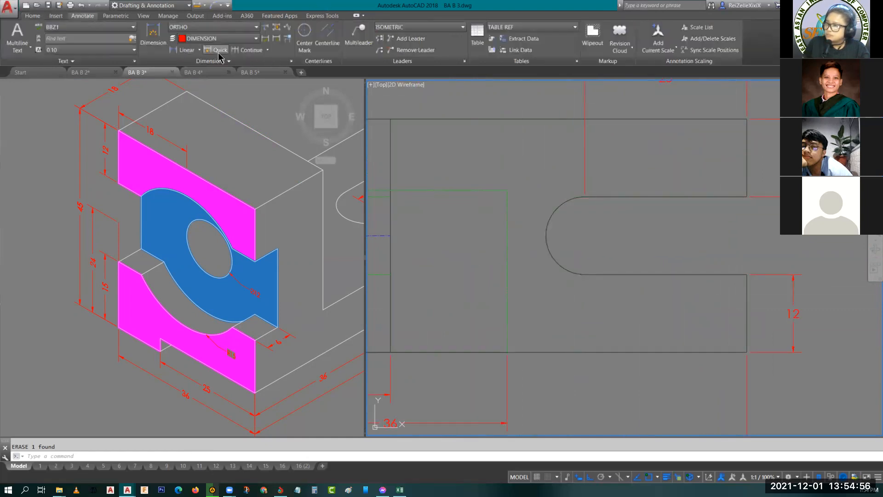
left_click(199, 50)
left_click(194, 141)
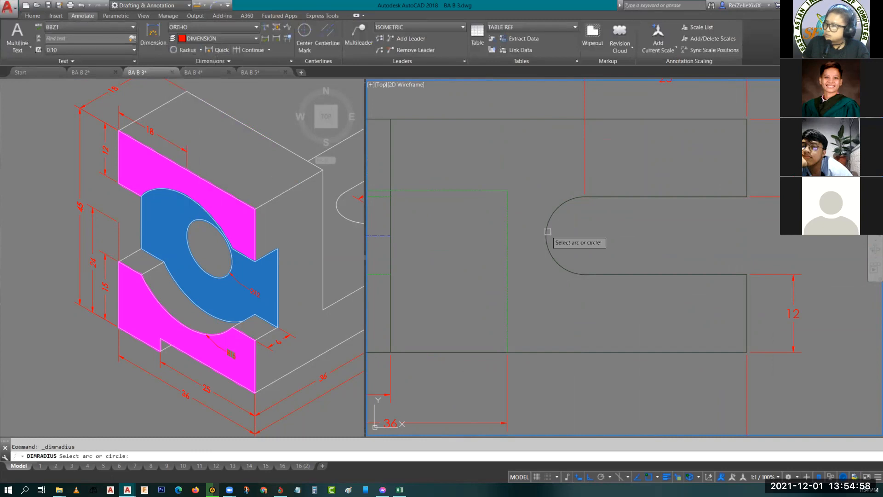
left_click(562, 202)
left_click(549, 162)
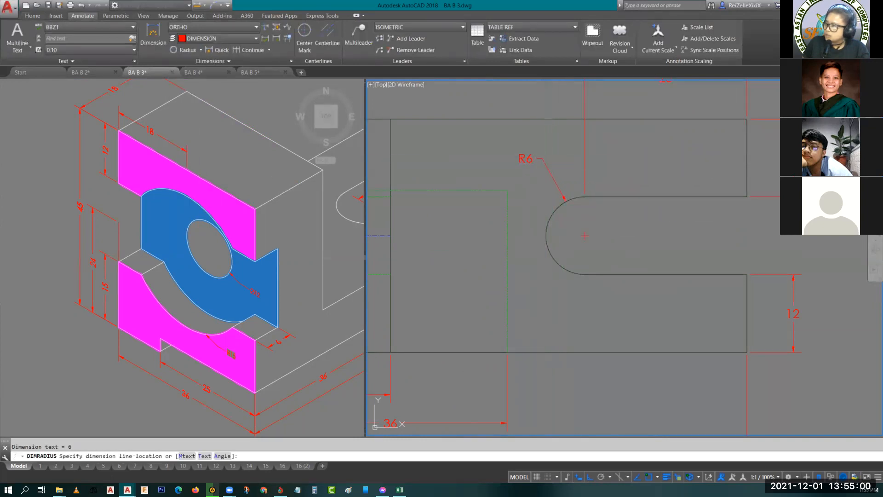
- Add a vertical linear dimension for the lower shoulder height on the left of the left side view
scroll(544, 164, "down", 6)
middle_click_drag(376, 308, 638, 129)
scroll(637, 129, "up", 6)
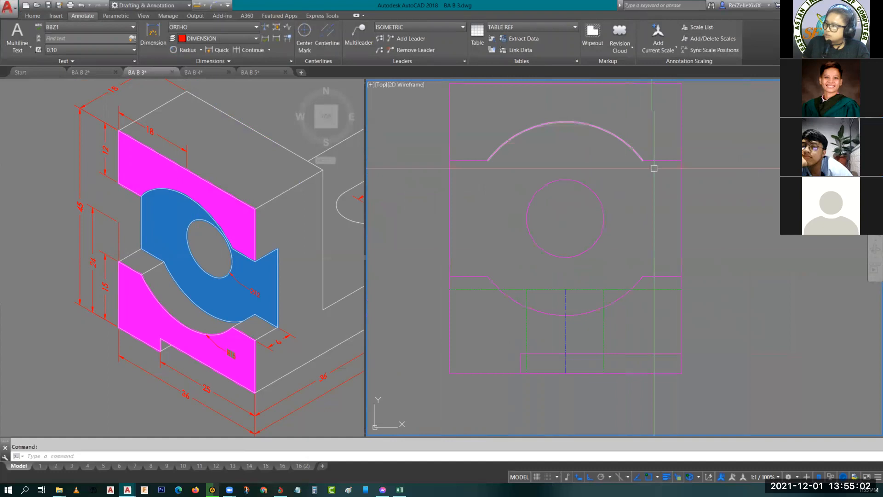
scroll(640, 211, "down", 5)
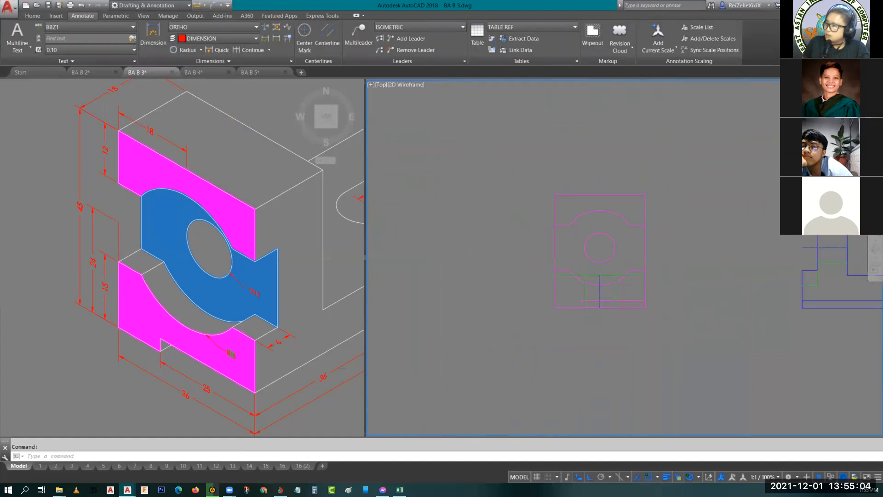
left_click(202, 50)
left_click(186, 62)
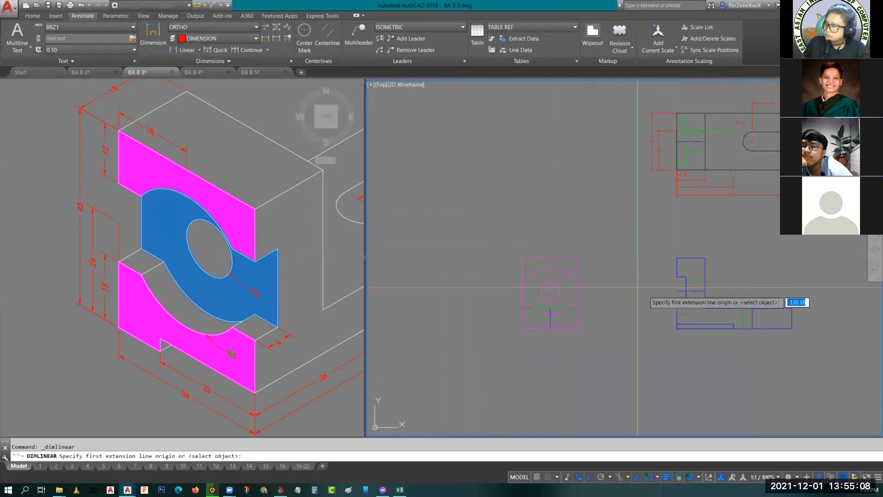
scroll(704, 313, "up", 4)
middle_click_drag(557, 302, 801, 289)
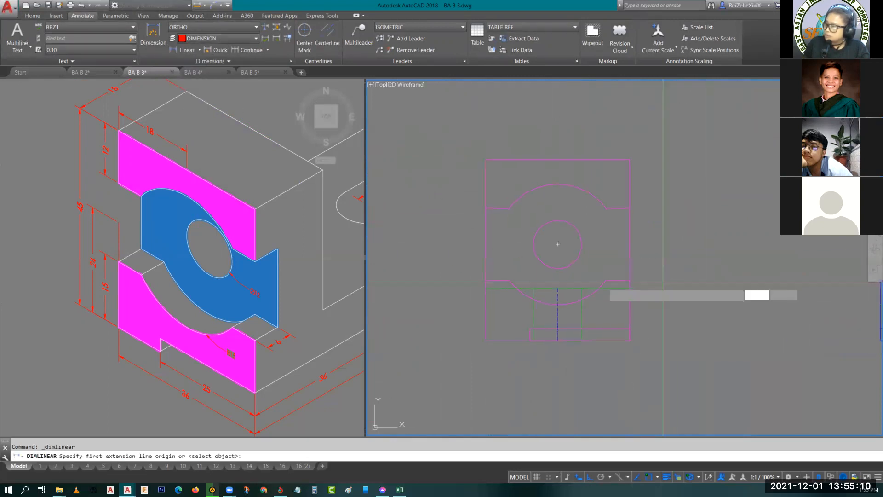
scroll(480, 280, "up", 2)
left_click(489, 378)
left_click(489, 377)
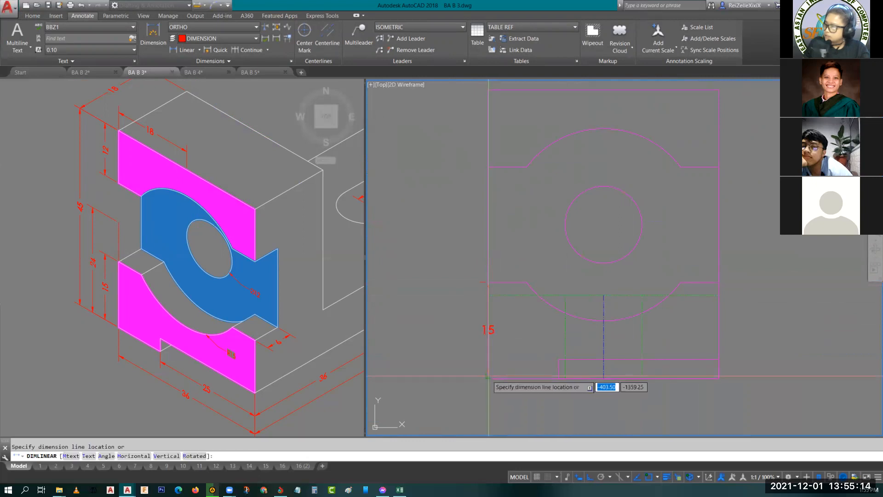
left_click(459, 329)
- Stretch the lower shoulder dimension's bottom origin to the lower-left corner of the left side view
left_click(459, 329)
left_click(460, 329)
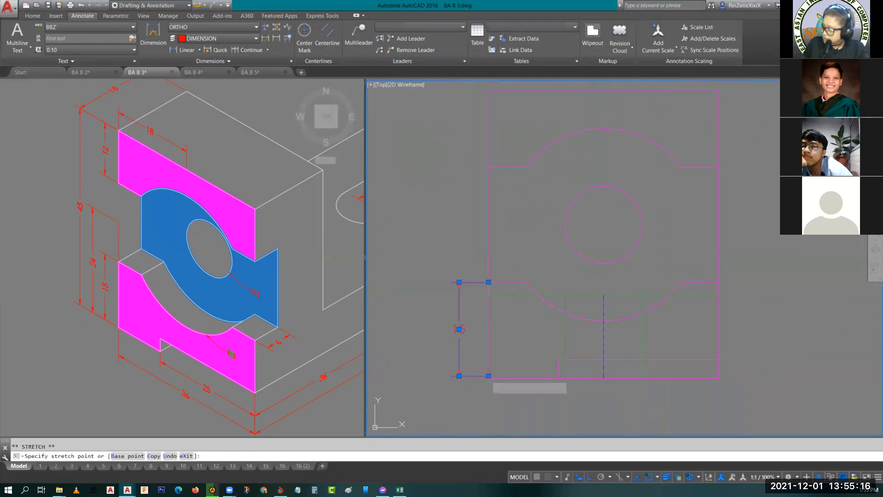
left_click(488, 378)
key("Escape")
left_click(459, 342)
key("Escape")
- Dimension the hole centre's height above the base, placing it outside the lower shoulder dimension in the left side view
left_click(183, 51)
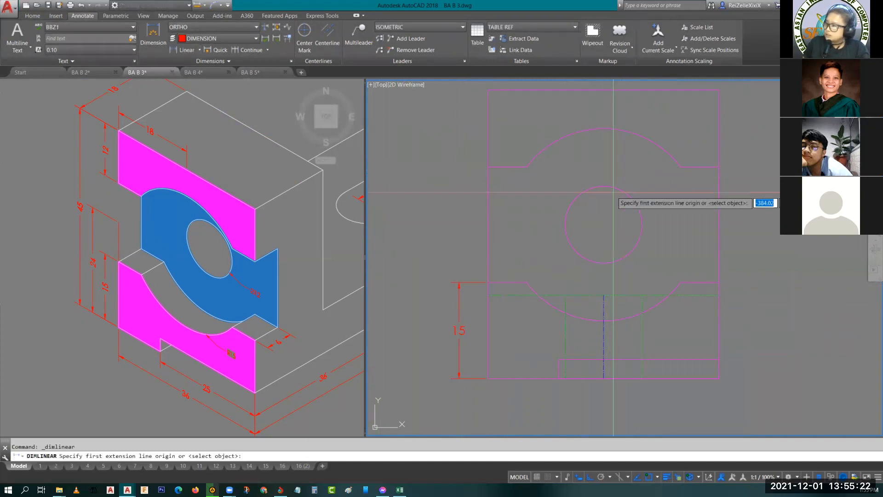
left_click(604, 223)
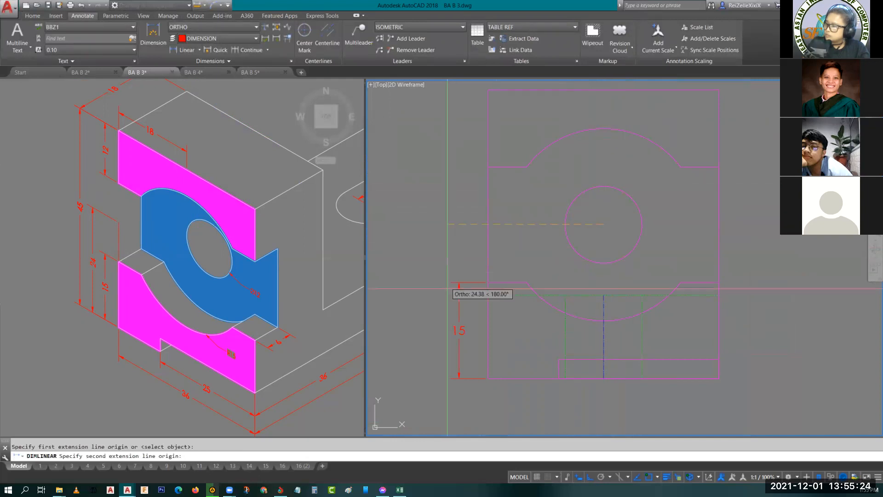
left_click(490, 378)
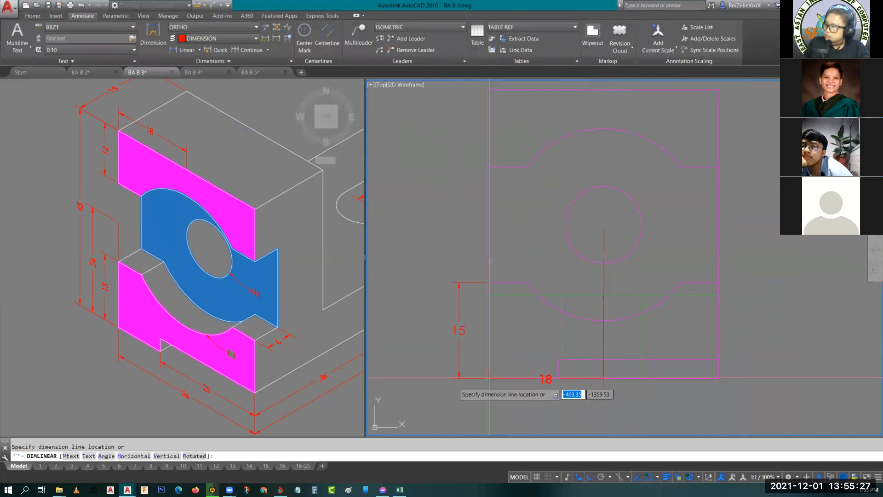
left_click(431, 363)
- Dimension the upper shoulder height of the left side view, aligning its dimension line with the lower shoulder dimension
key("Return")
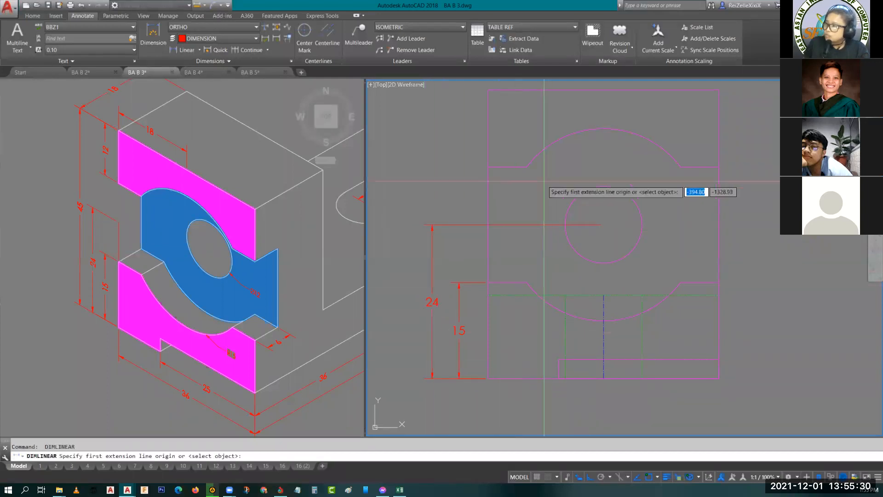
left_click(489, 90)
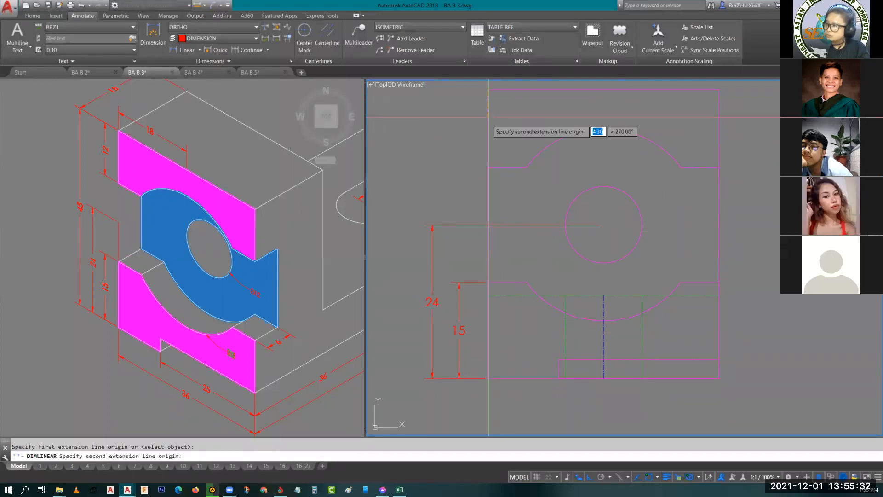
left_click(488, 166)
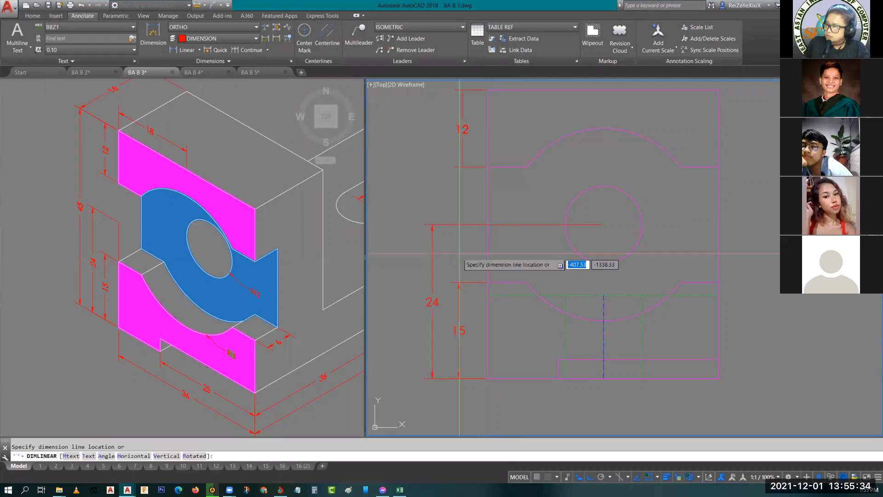
left_click(459, 283)
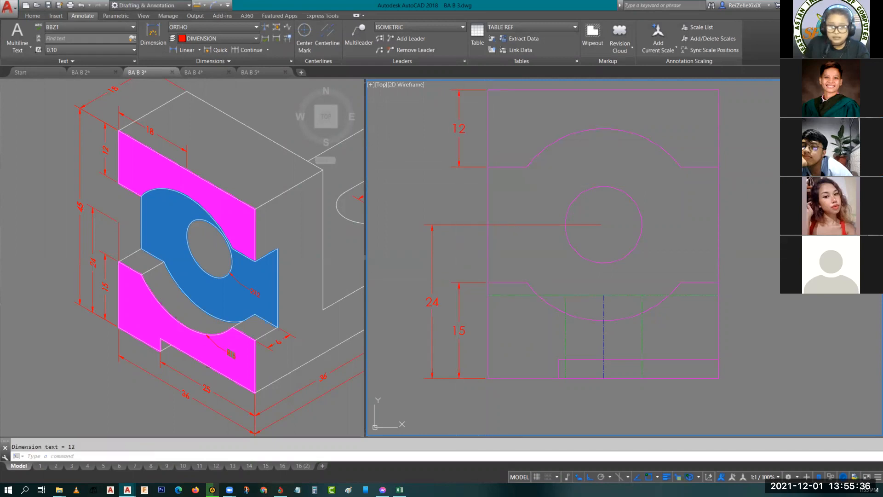
- Dimension the overall height of the left side view, placing it outside the hole-centre dimension
middle_click_drag(421, 132, 460, 179)
key("Return")
left_click(526, 137)
left_click(526, 423)
left_click(442, 268)
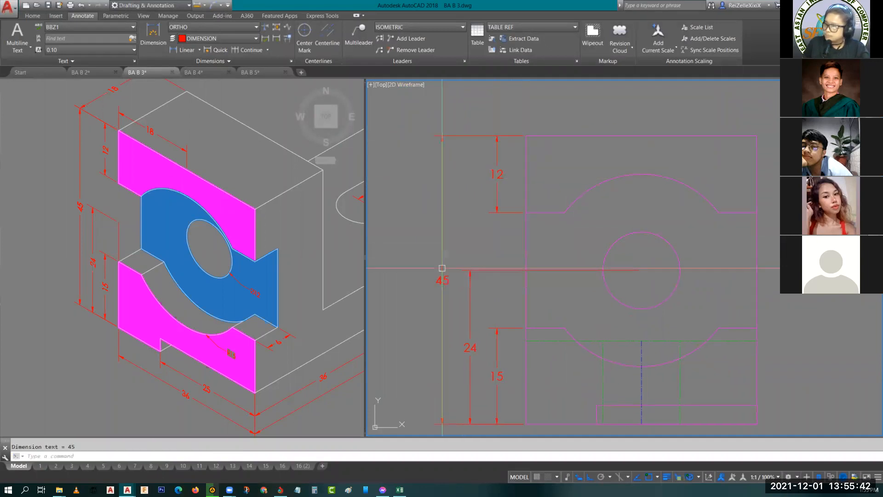
- Add a horizontal dimension for the bottom notch width, placing it just below the left side view
middle_click_drag(574, 175, 571, 218)
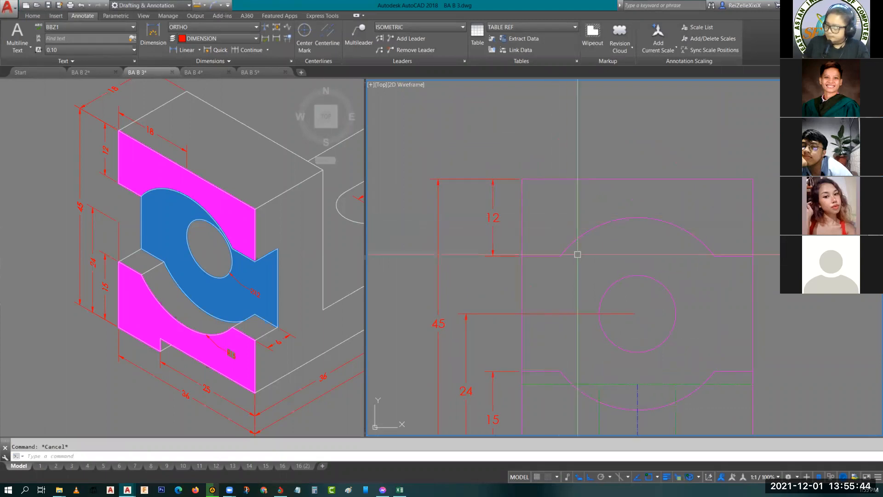
middle_click_drag(592, 300, 577, 230)
middle_click_drag(634, 296, 616, 223)
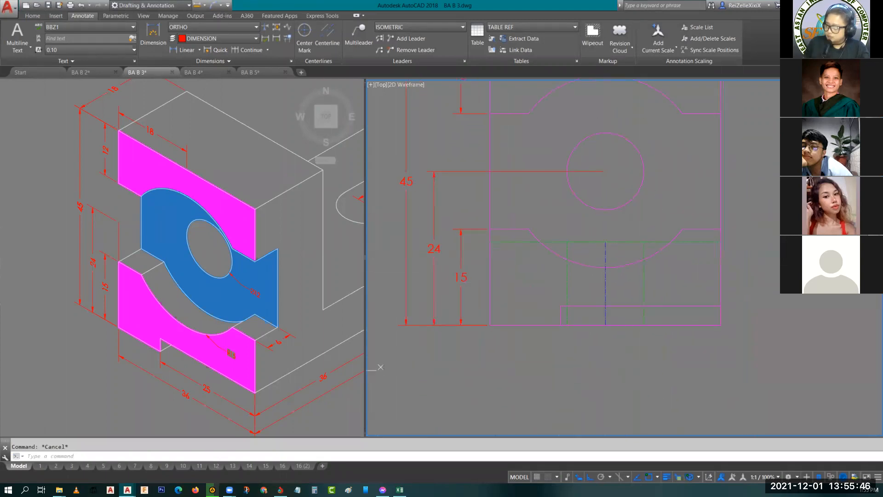
scroll(626, 350, "up", 2)
middle_click_drag(638, 351, 594, 315)
key("space")
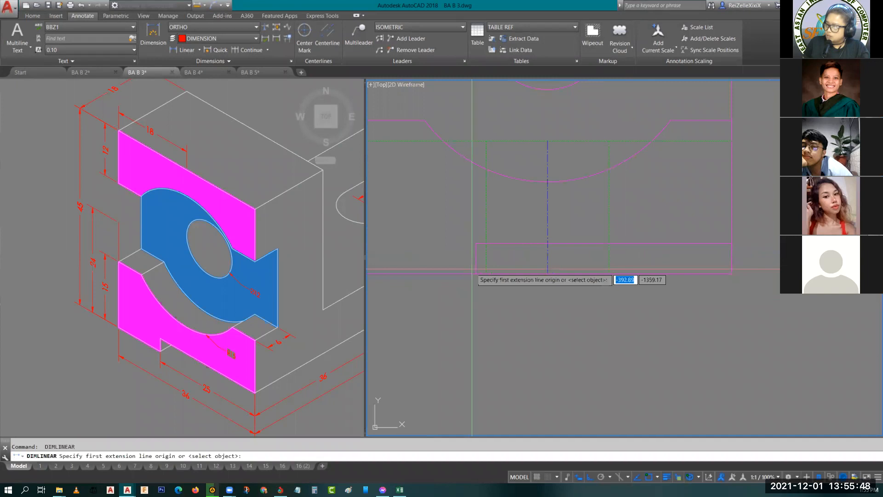
left_click(476, 274)
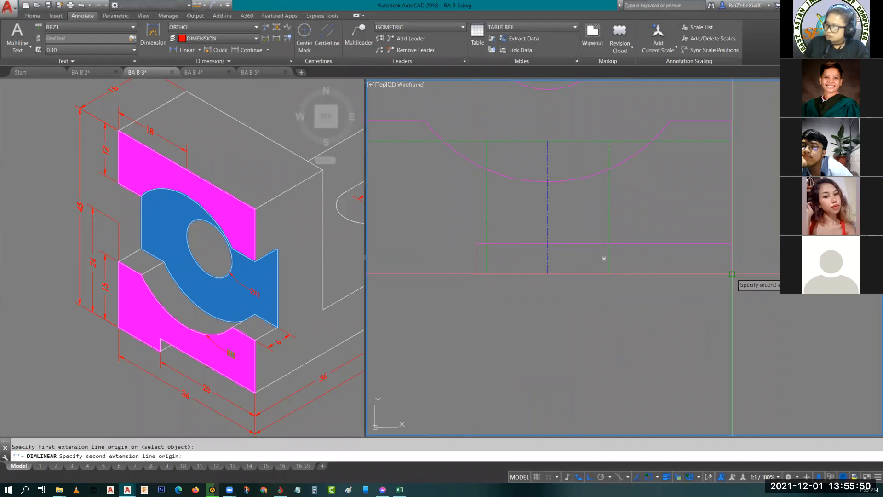
left_click(732, 274)
left_click(731, 306)
- Dimension the overall width of the left side view, placing it below the notch width dimension
key("space")
scroll(602, 334, "down", 2)
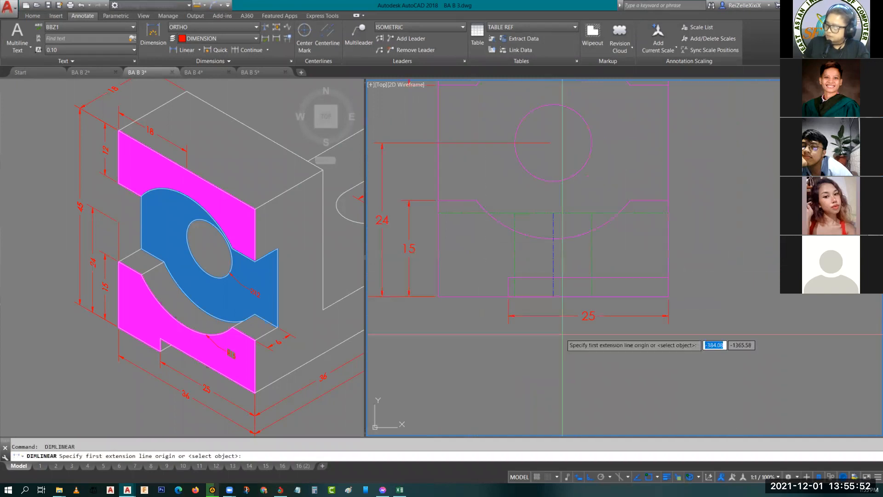
left_click(470, 297)
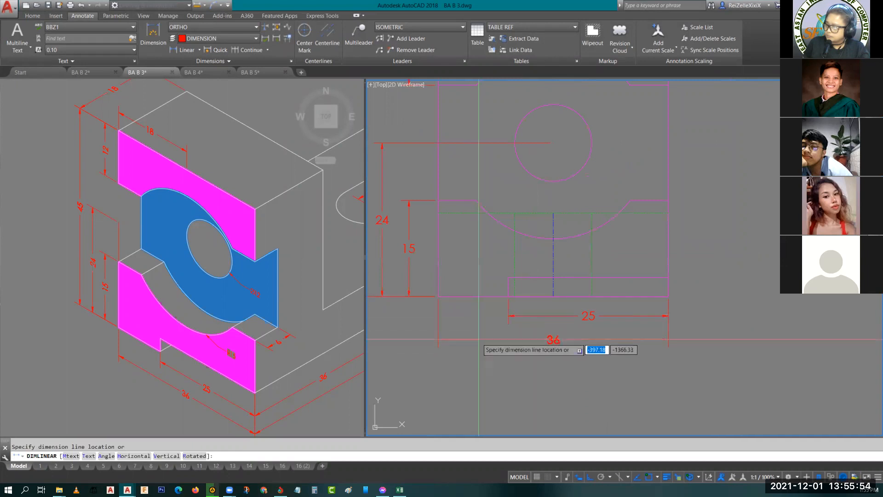
left_click(594, 340)
- Dimension the base thickness from the left side view's hidden edge to the L-shaped view's bottom corner, placing it between the two views
scroll(649, 318, "down", 3)
scroll(586, 130, "up", 4)
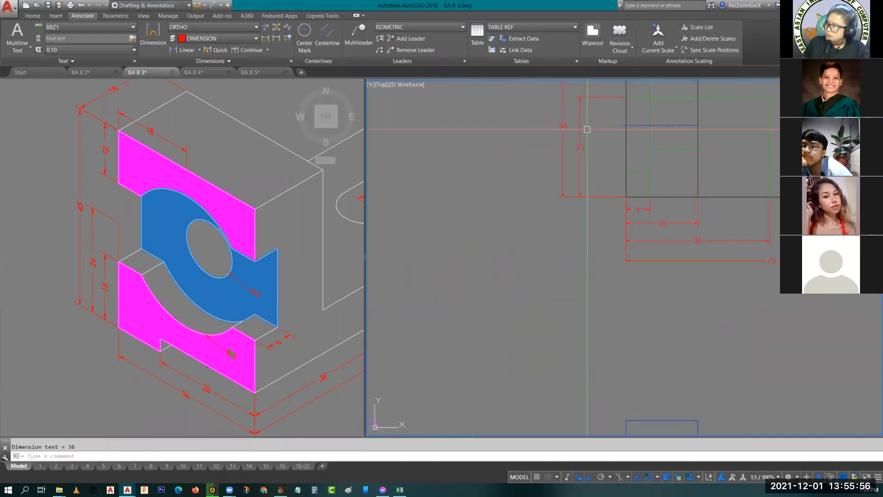
middle_click_drag(594, 134, 609, 150)
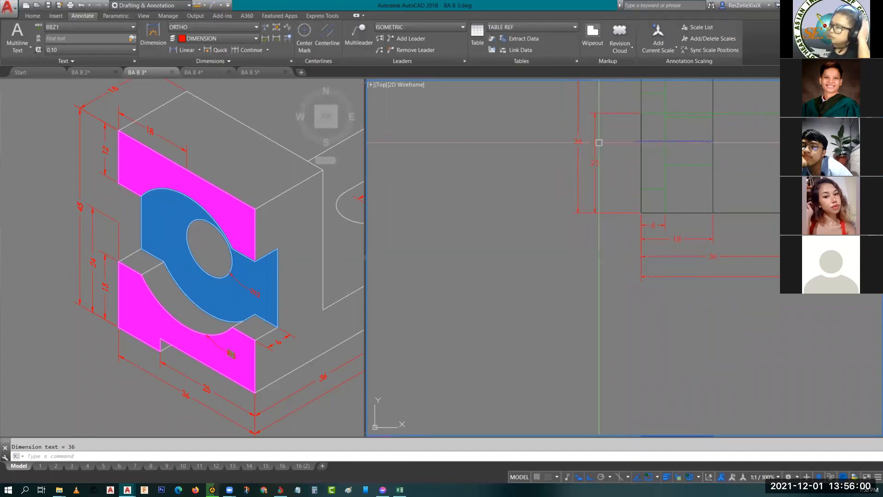
scroll(578, 154, "down", 3)
scroll(502, 256, "up", 3)
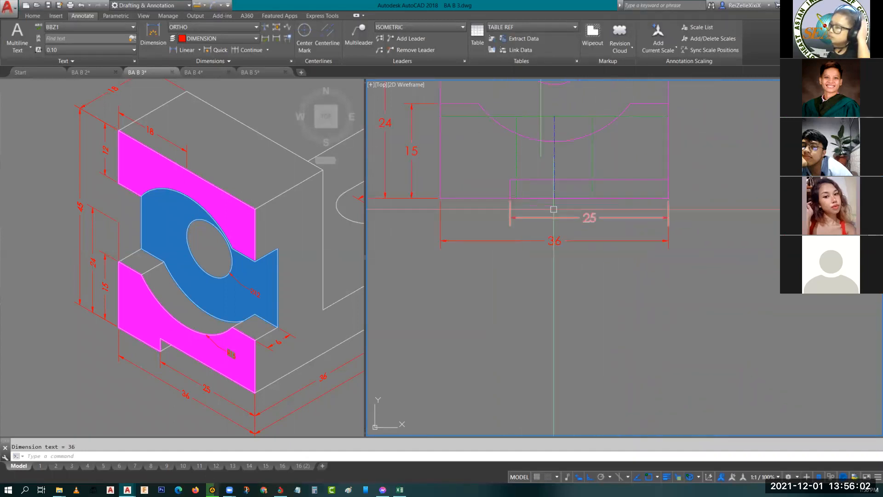
scroll(741, 213, "down", 3)
middle_click_drag(853, 193, 651, 252)
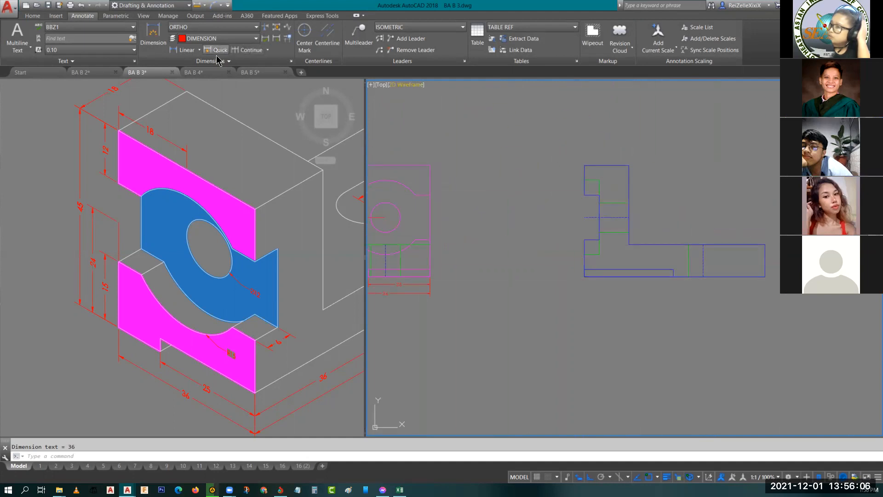
left_click(184, 50)
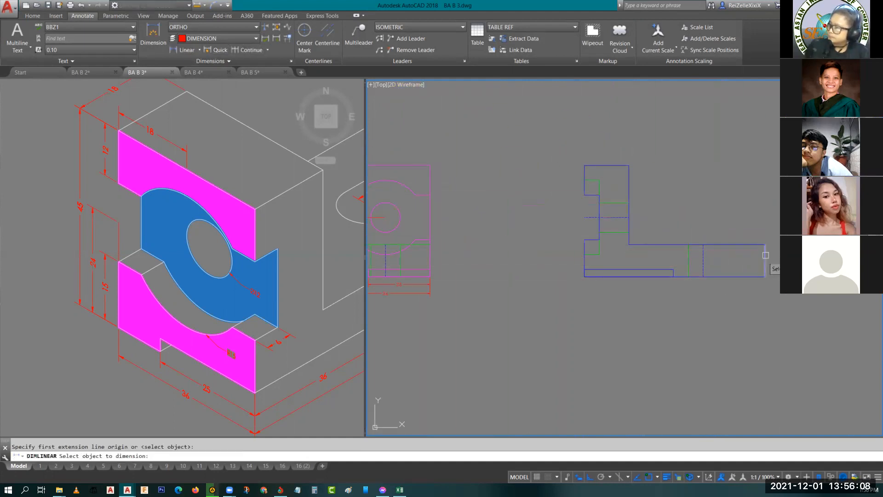
left_click(766, 259)
key("Escape")
key("space")
left_click(431, 244)
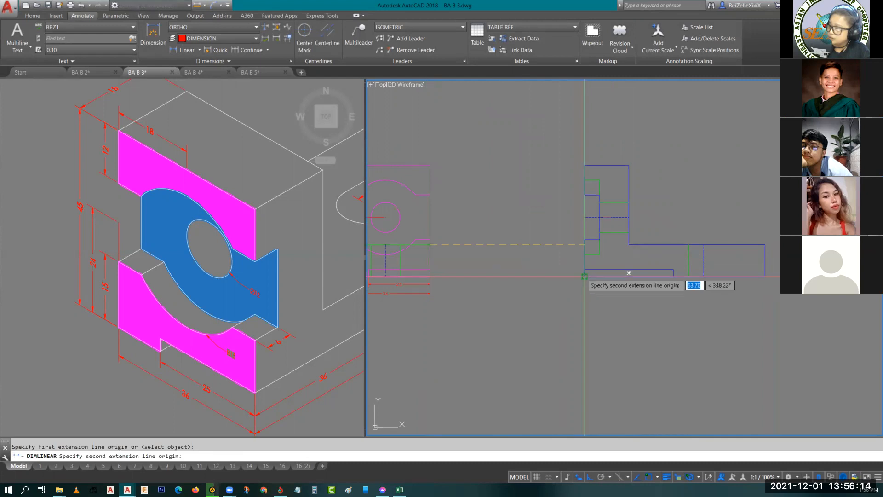
left_click(584, 276)
left_click(509, 267)
scroll(510, 261, "up", 5)
scroll(561, 264, "down", 5)
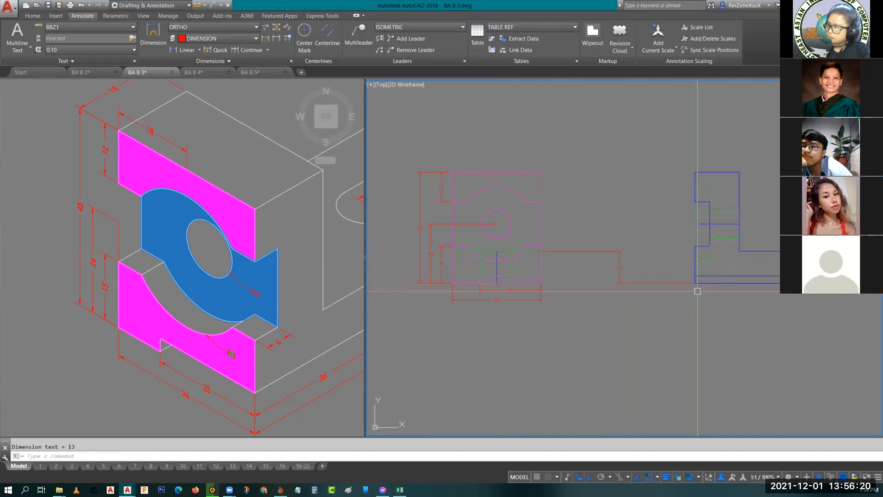
- Add a radius dimension to the lower arc of the left side view, with its text outside the arc at lower right
scroll(542, 254, "up", 2)
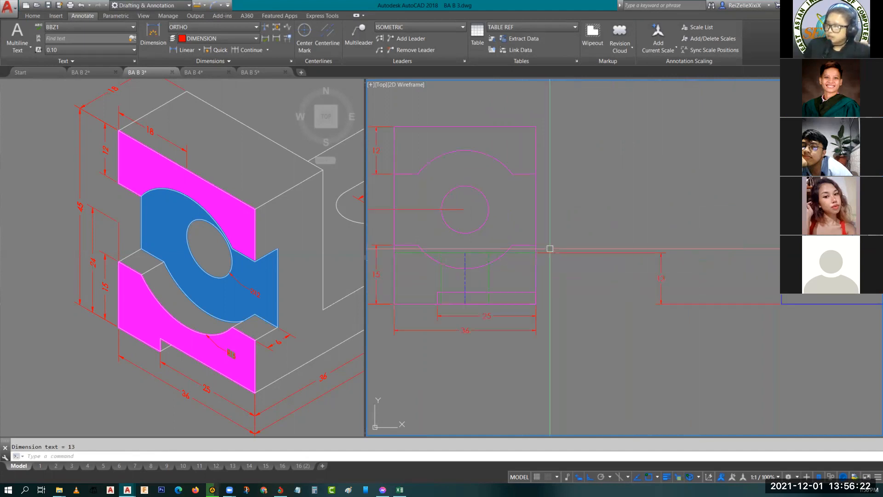
scroll(642, 263, "down", 4)
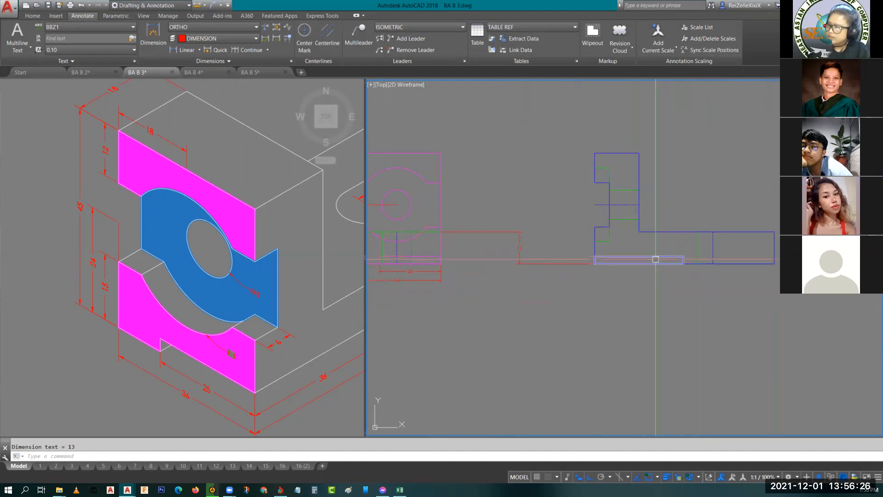
scroll(548, 280, "up", 4)
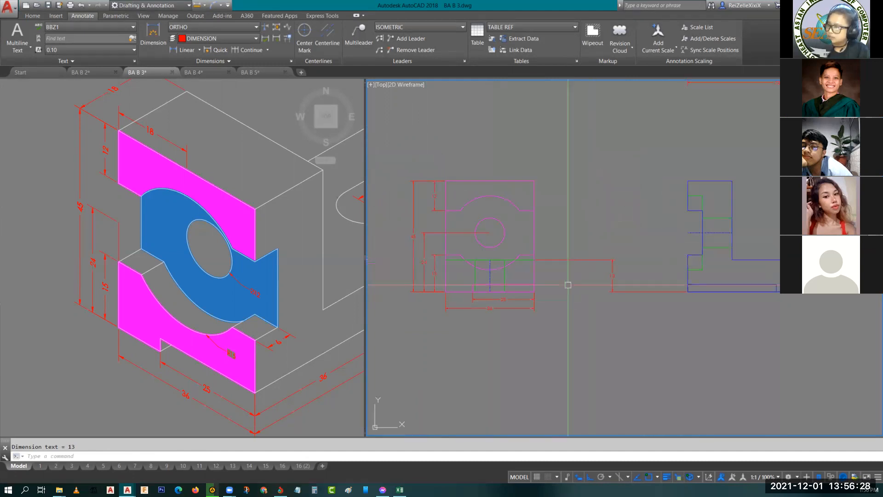
left_click(199, 49)
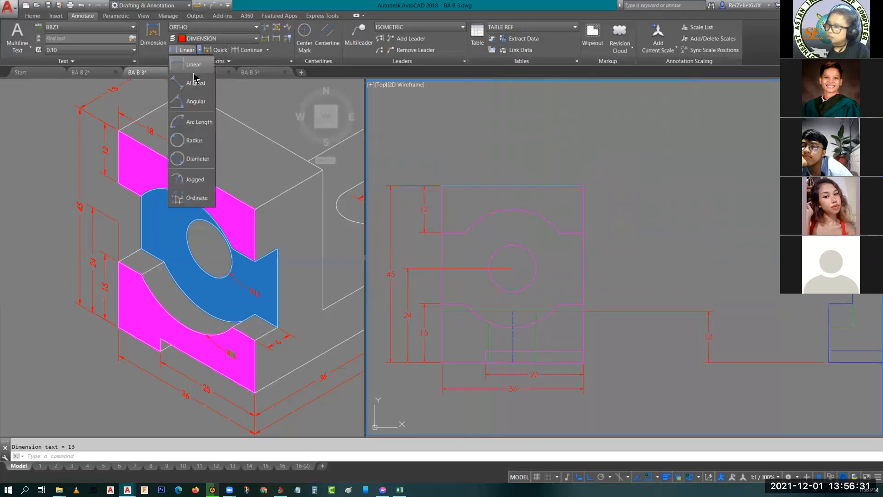
left_click(193, 141)
scroll(546, 299, "up", 4)
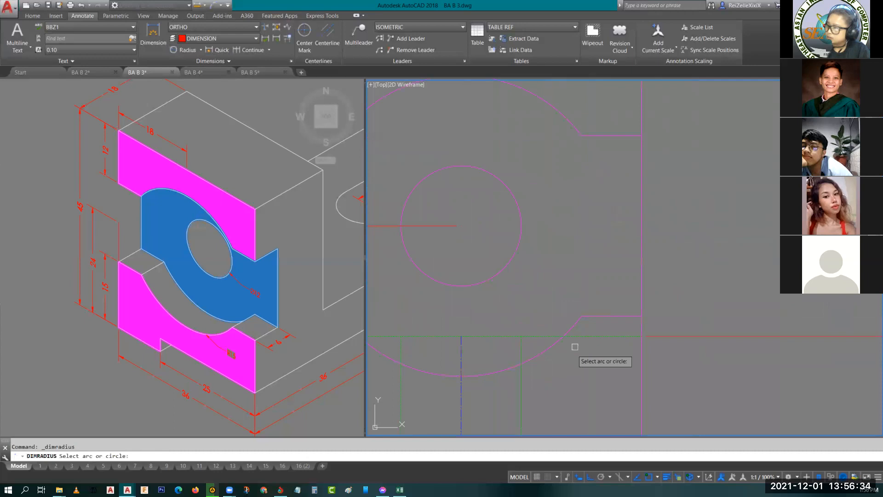
left_click(552, 351)
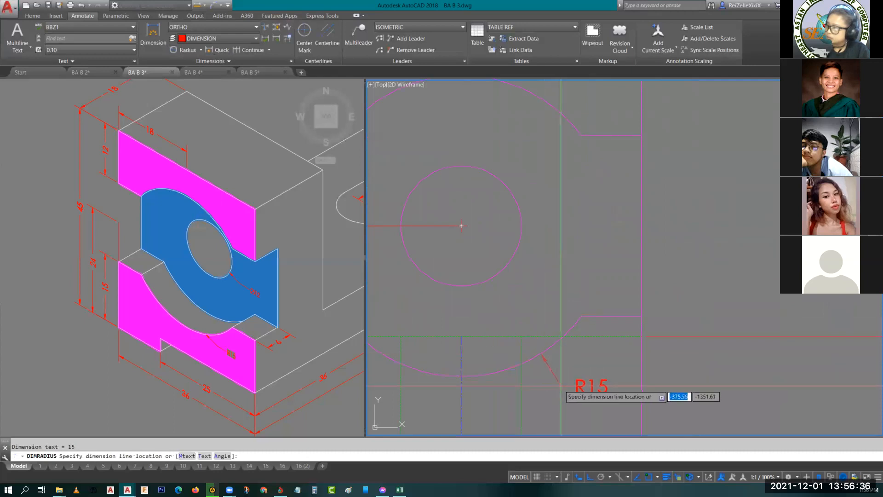
middle_click_drag(578, 348, 640, 446)
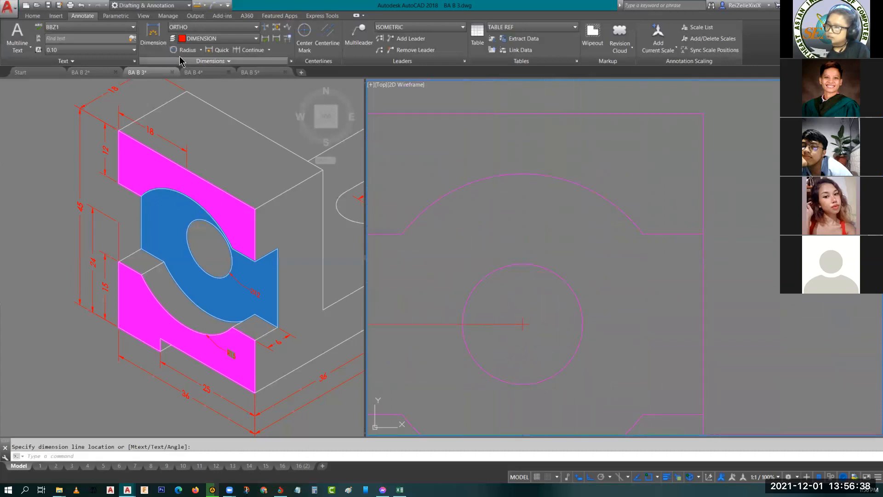
- Add a diameter dimension to the circle in the left side view, placing its text at the circle's upper right
left_click(201, 51)
left_click(194, 155)
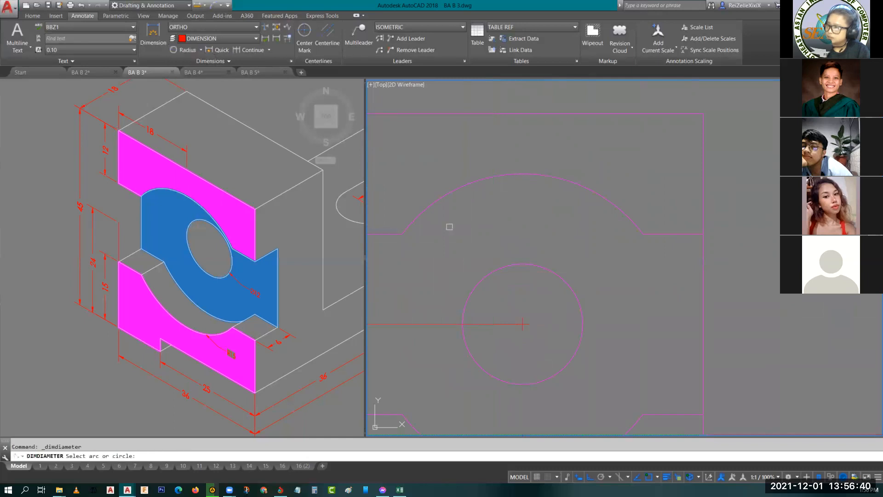
left_click(582, 310)
left_click(583, 267)
- Compare the dimensions on the isometric object with those already placed on the orthographic views
scroll(593, 258, "down", 8)
scroll(584, 191, "up", 2)
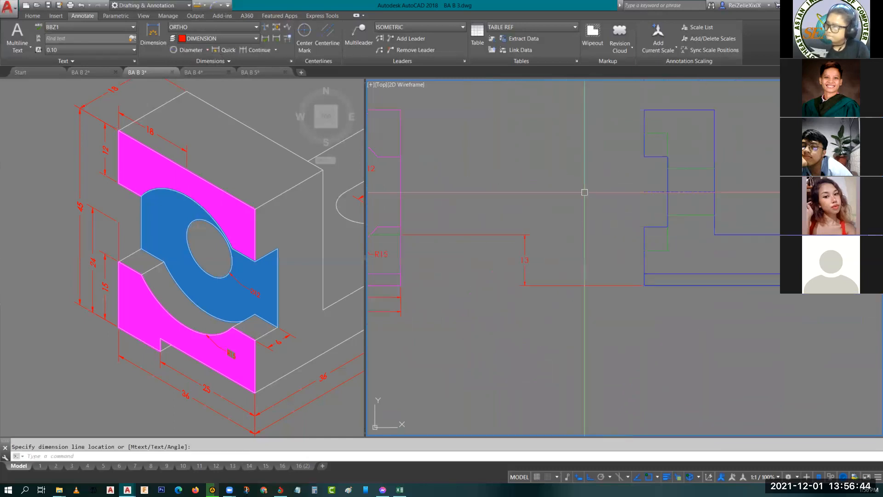
middle_click_drag(526, 210, 566, 237)
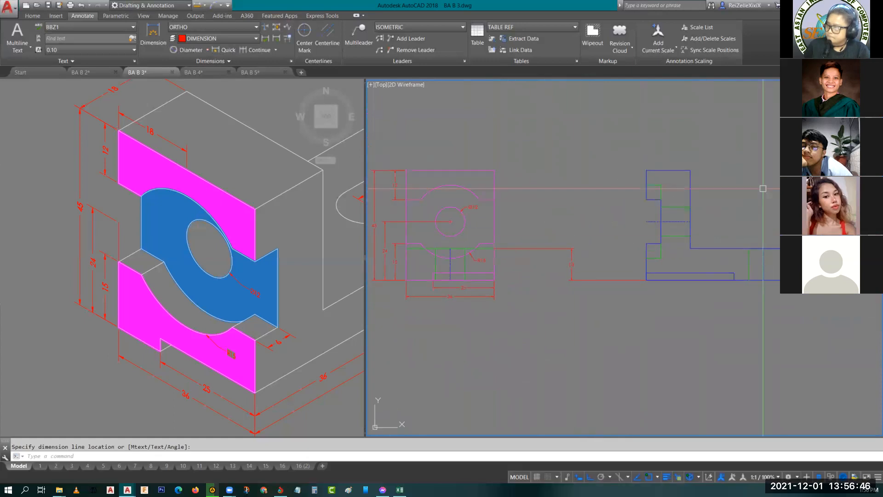
scroll(682, 173, "down", 3)
scroll(681, 154, "up", 2)
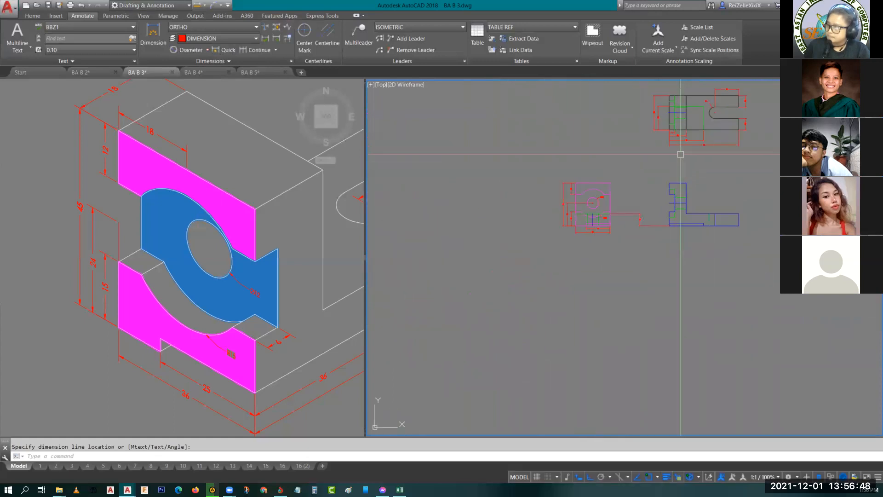
mouse_move(708, 167)
middle_mouse_down()
mouse_move(670, 198)
mouse_move(664, 193)
middle_mouse_up()
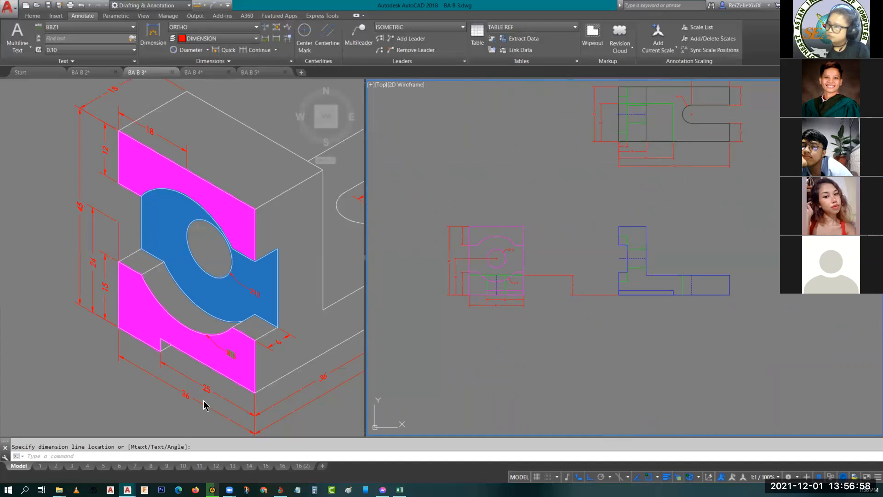
middle_click_drag(292, 357, 183, 356)
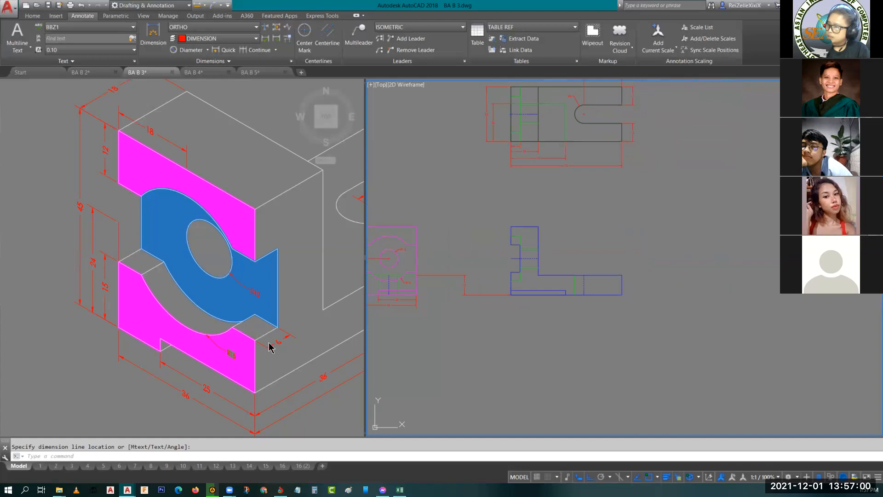
middle_click_drag(336, 410, 150, 368)
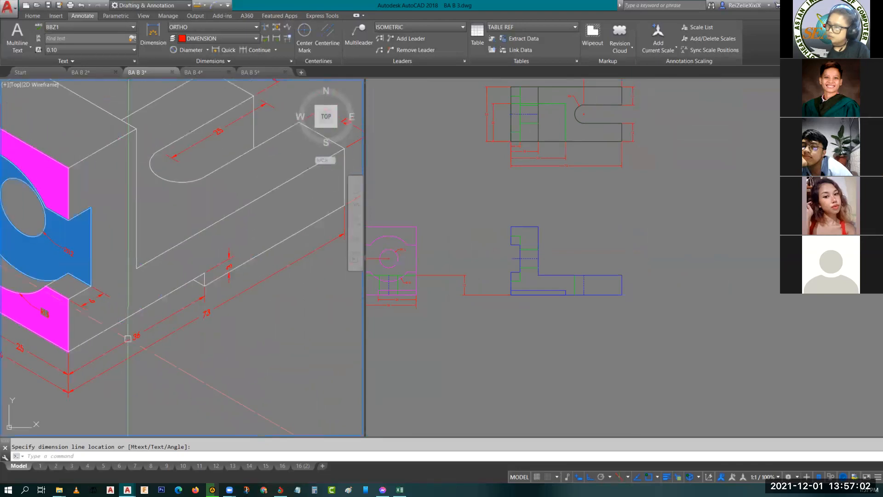
middle_click_drag(313, 272, 203, 369)
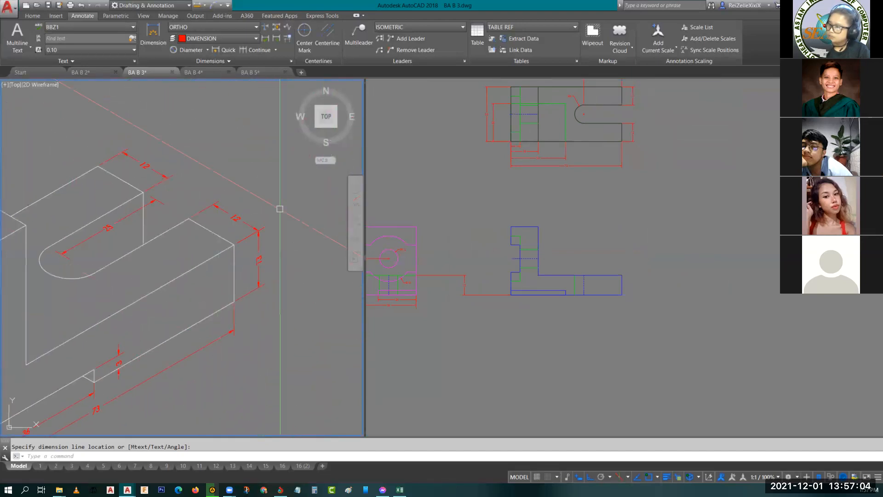
mouse_move(158, 168)
middle_mouse_down()
mouse_move(322, 107)
mouse_move(302, 148)
middle_mouse_up()
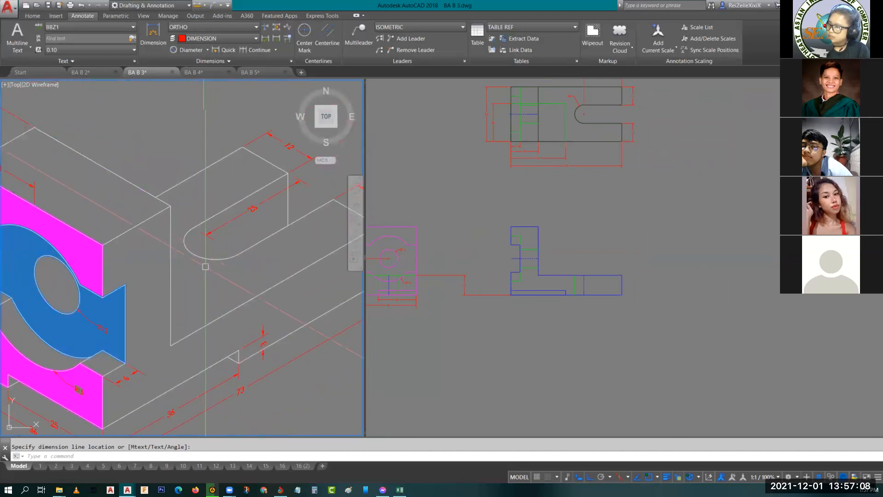
- Erase the notch width and overall width dimensions below the left side view
left_click(456, 249)
scroll(511, 304, "up", 5)
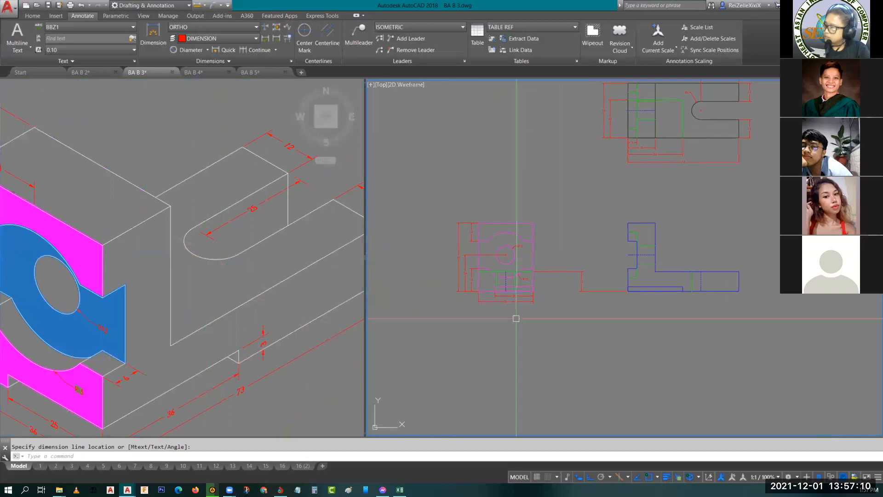
left_click(519, 293)
left_click(496, 262)
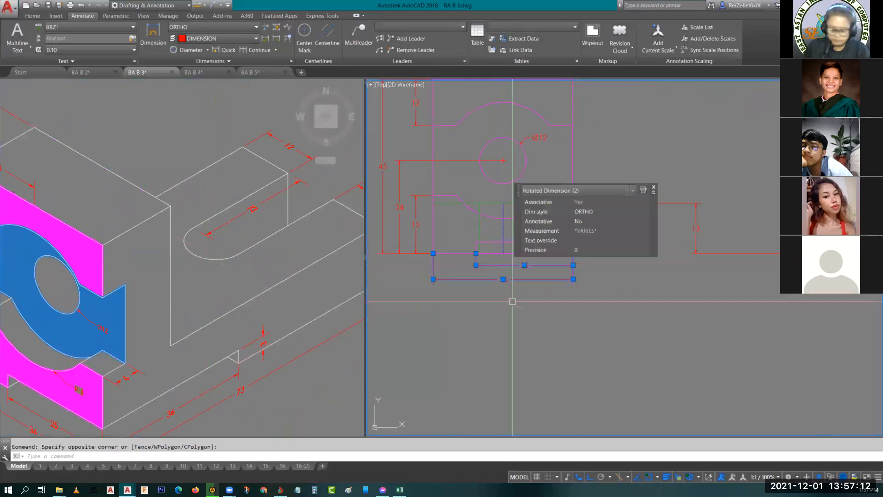
type("e")
key("Return")
scroll(543, 297, "down", 5)
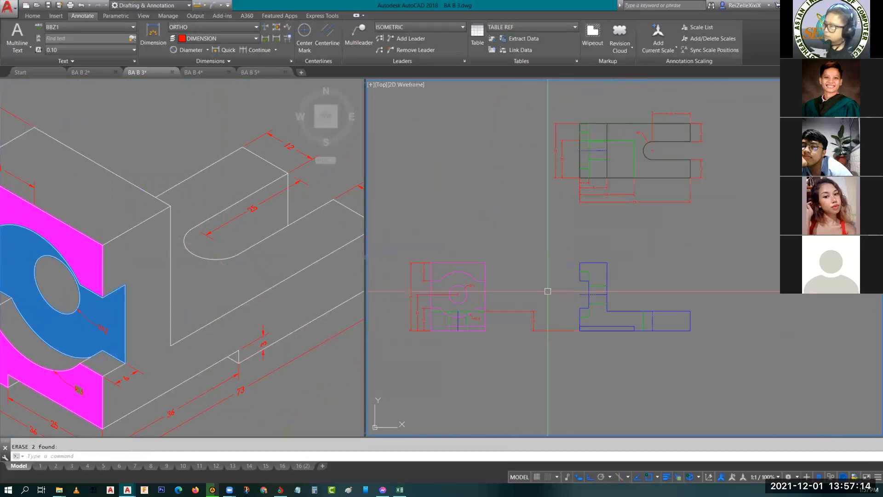
- Check the top view, left side view and isometric object for dimensions still missing from the orthographic views
middle_click_drag(653, 142, 548, 211)
scroll(487, 207, "up", 2)
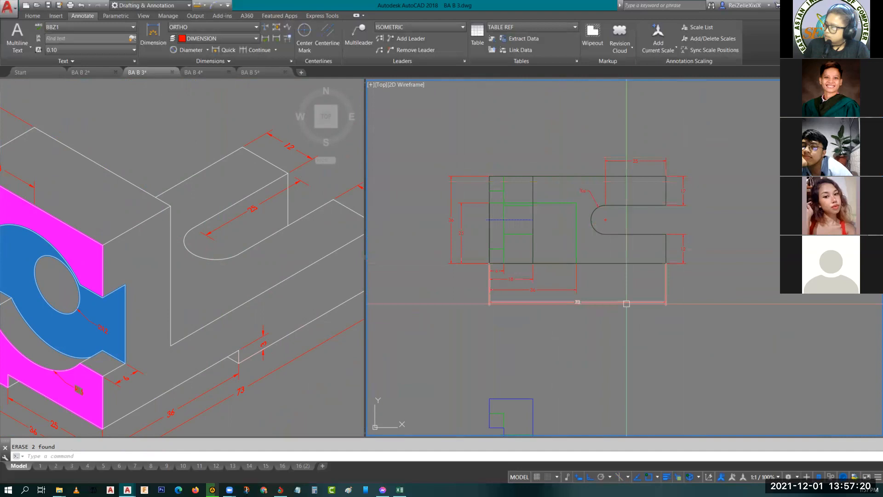
middle_click_drag(568, 350, 671, 159)
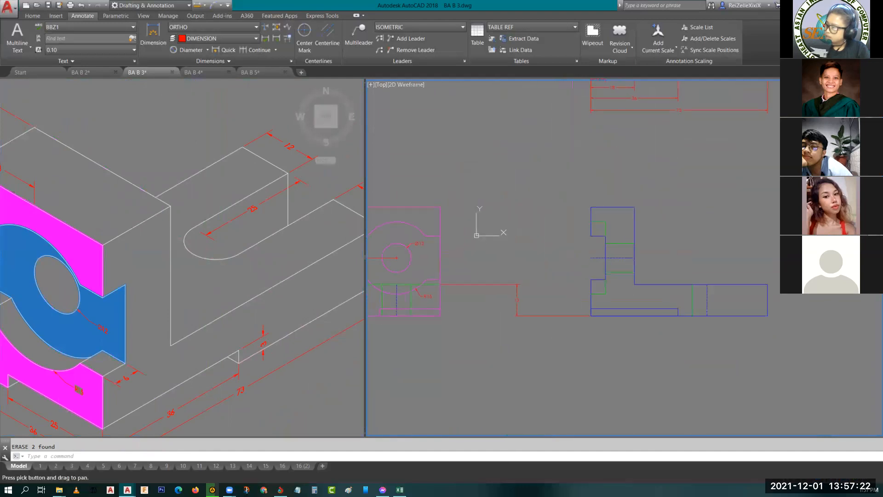
middle_click_drag(510, 322, 624, 329)
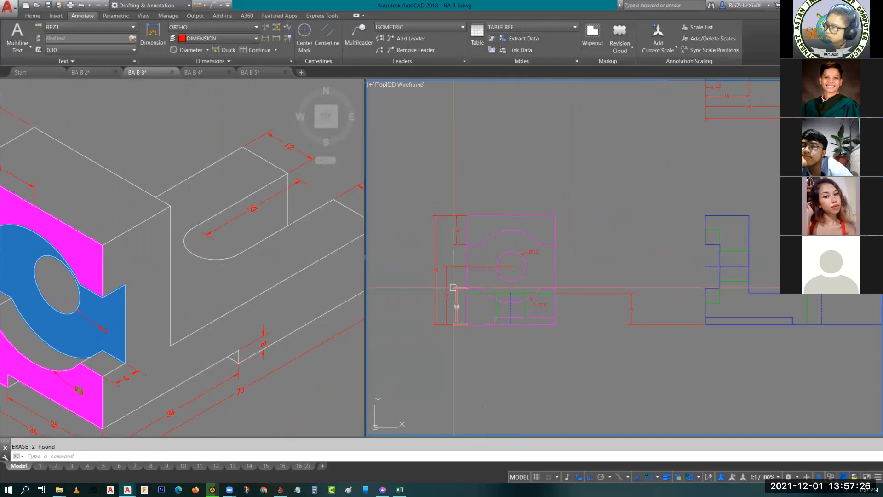
middle_click_drag(553, 335, 529, 316)
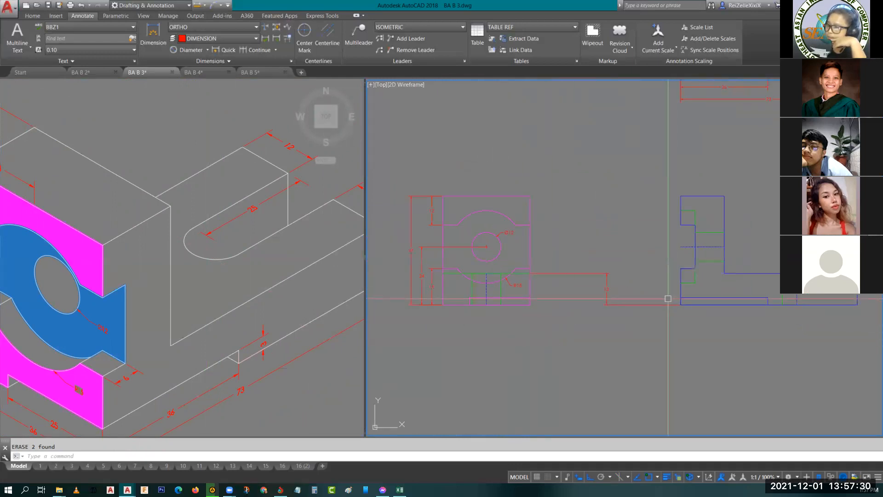
left_click(193, 331)
middle_click_drag(223, 329, 212, 330)
left_click(778, 277)
middle_click_drag(808, 95, 702, 216)
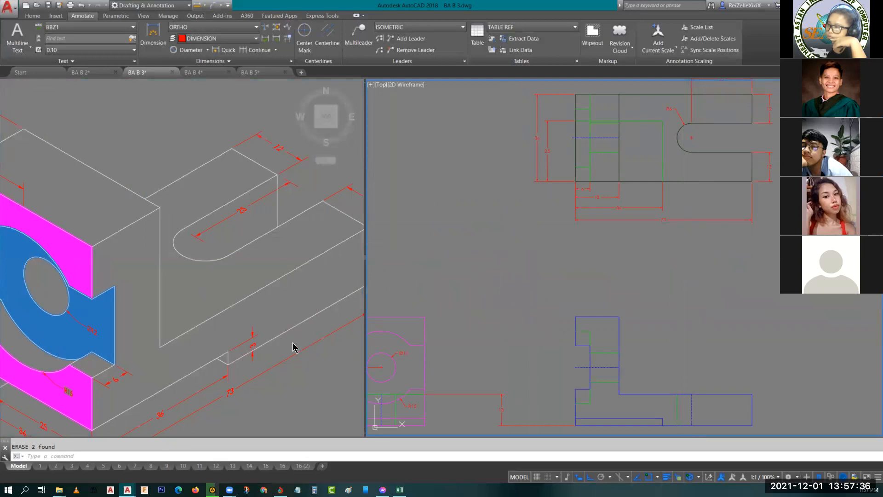
left_click(305, 388)
middle_click_drag(305, 388, 335, 267)
left_click(506, 348)
mouse_move(513, 336)
middle_mouse_down()
mouse_move(511, 262)
mouse_move(617, 239)
mouse_move(583, 336)
mouse_move(632, 242)
middle_mouse_up()
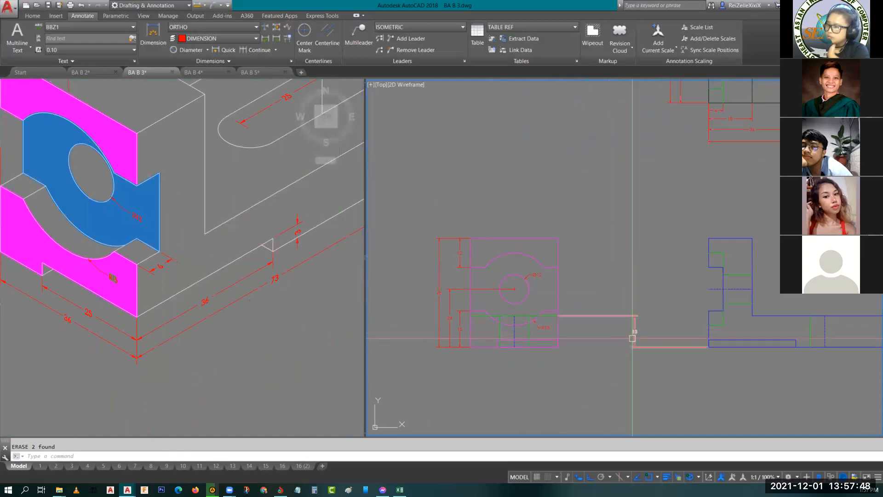
left_click(181, 330)
scroll(231, 369, "down", 4)
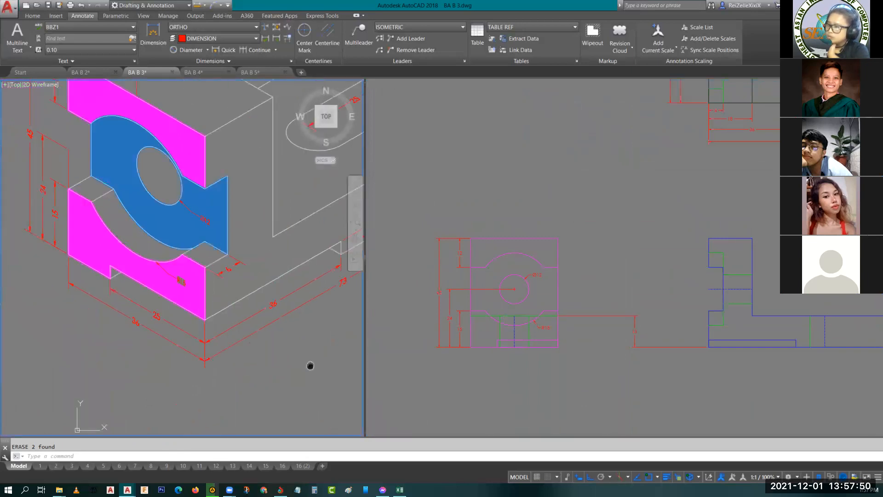
middle_click_drag(298, 375, 268, 365)
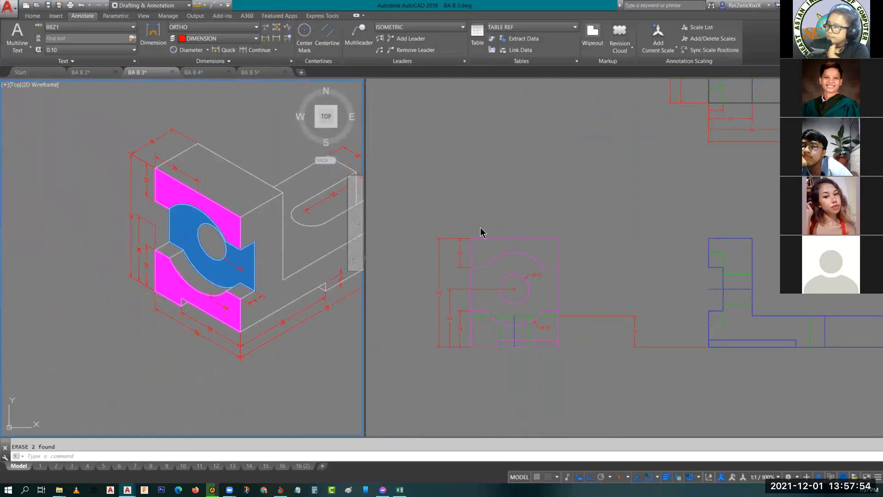
- Add a horizontal dimension from the left side view's upper-left corner to the circle's center, placing it above the view
left_click(508, 253)
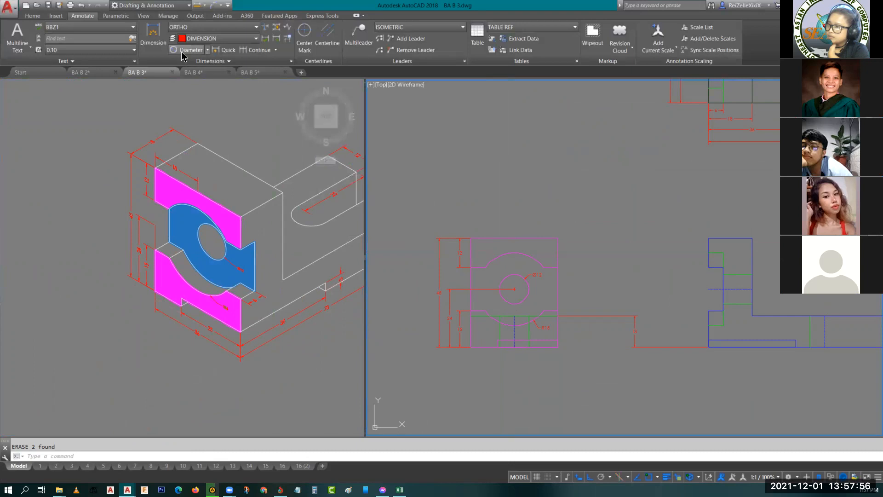
left_click(208, 50)
left_click(191, 83)
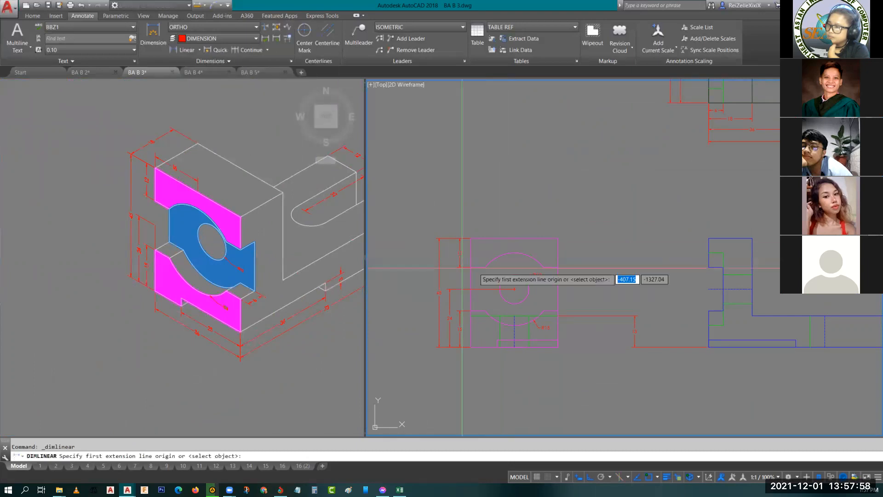
left_click(471, 238)
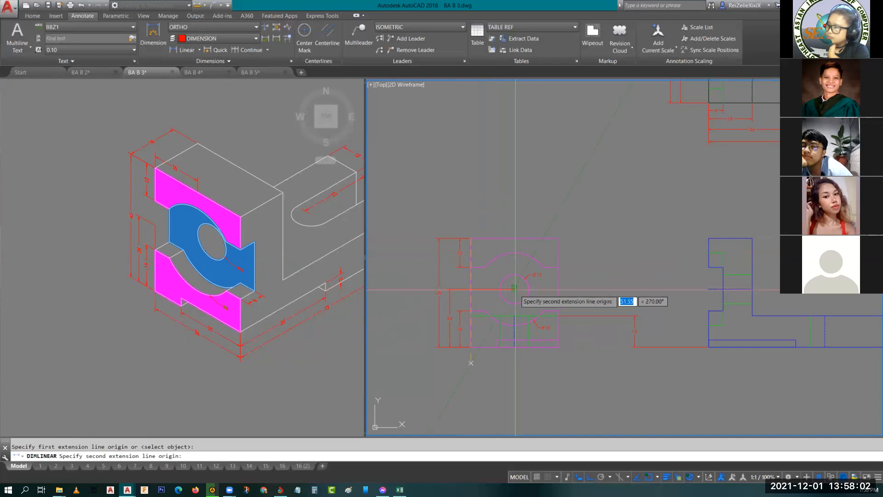
type("cen")
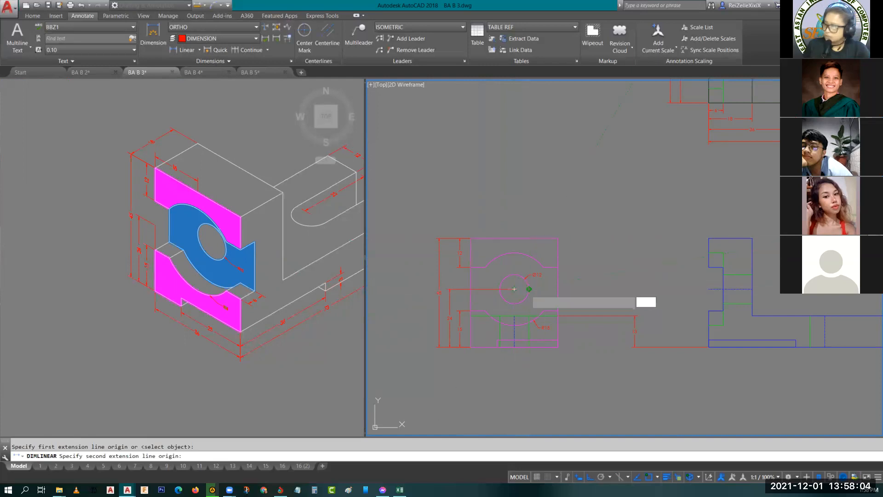
key("Return")
left_click(514, 289)
left_click(510, 225)
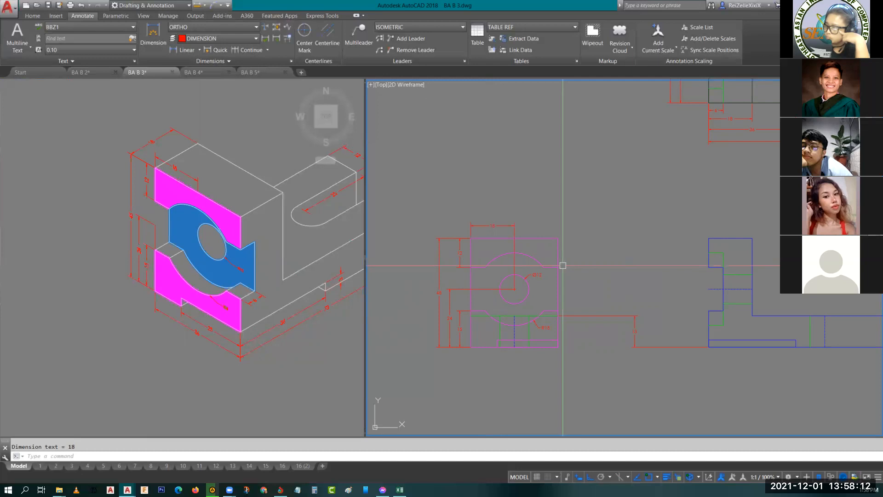
- Add a vertical dimension for the bottom notch height at the L-shaped view's lower-left corner, placing it just left of the view
middle_click_drag(637, 164, 551, 233)
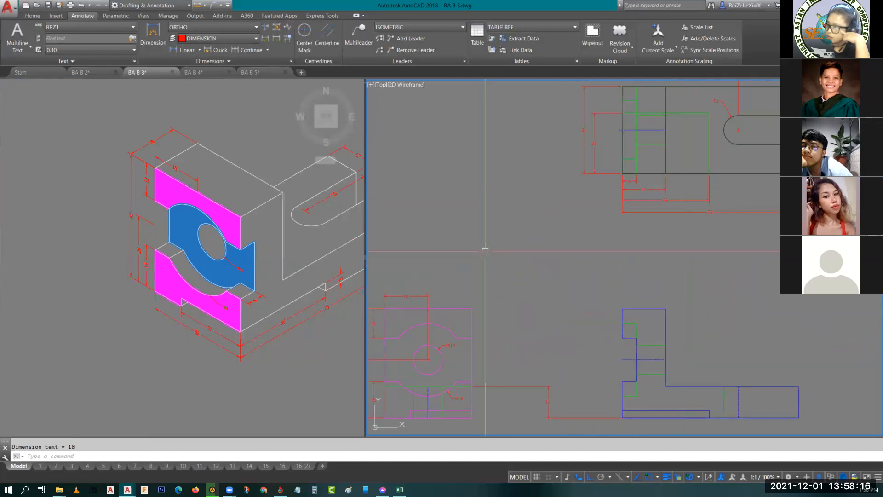
mouse_move(550, 314)
middle_mouse_down()
mouse_move(541, 262)
mouse_move(589, 242)
middle_mouse_up()
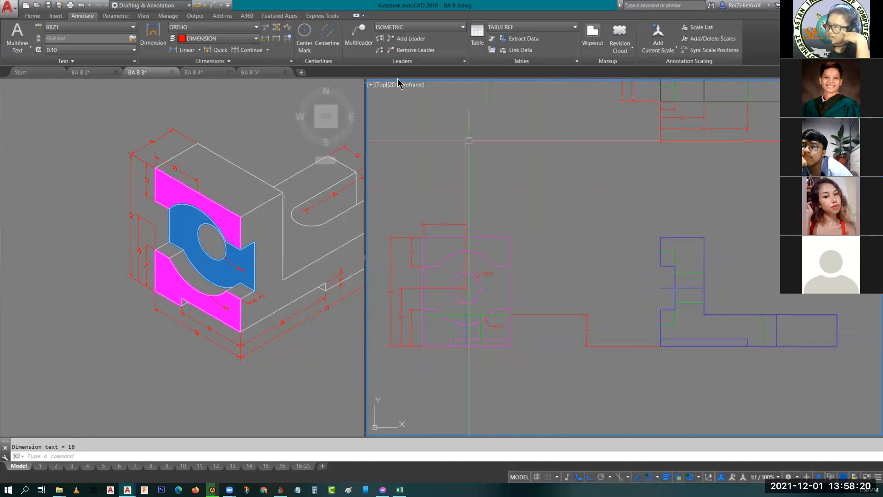
left_click(197, 50)
scroll(657, 337, "up", 4)
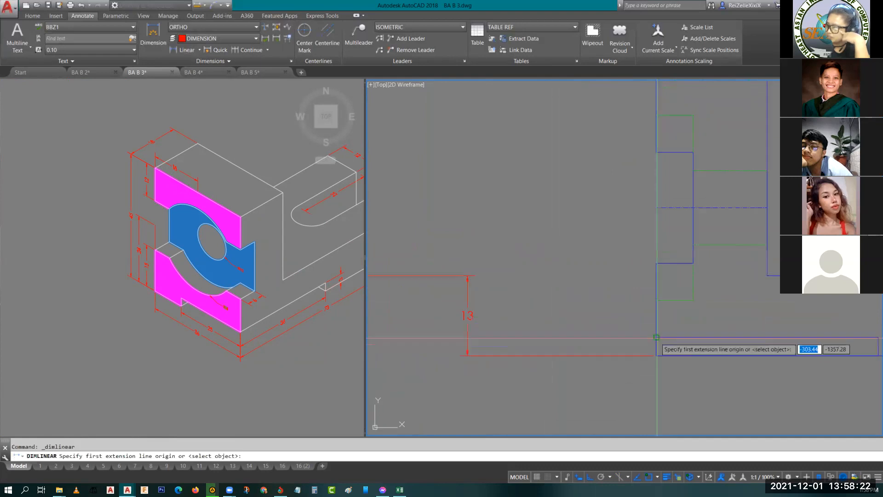
left_click(656, 338)
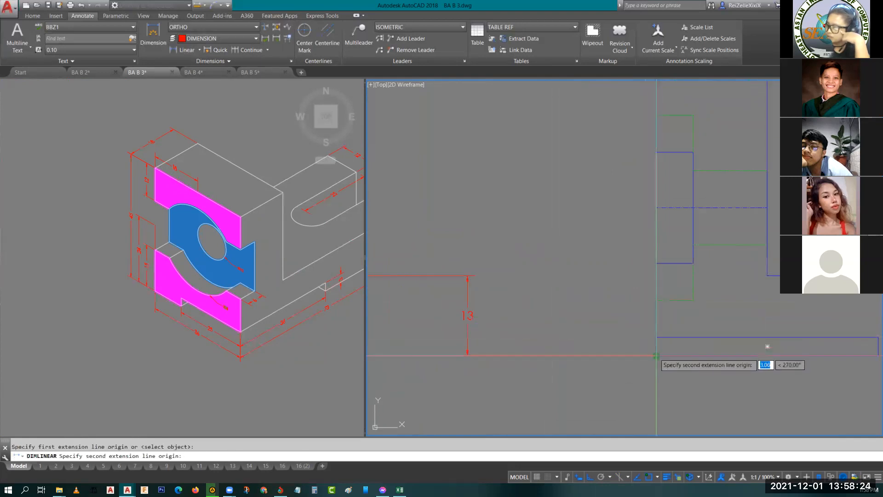
left_click(656, 356)
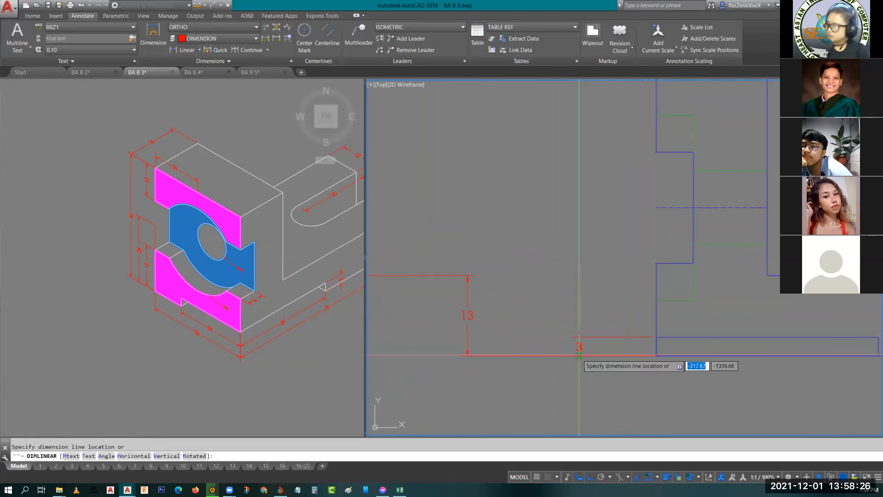
key("Escape")
scroll(623, 355, "down", 4)
scroll(473, 332, "up", 6)
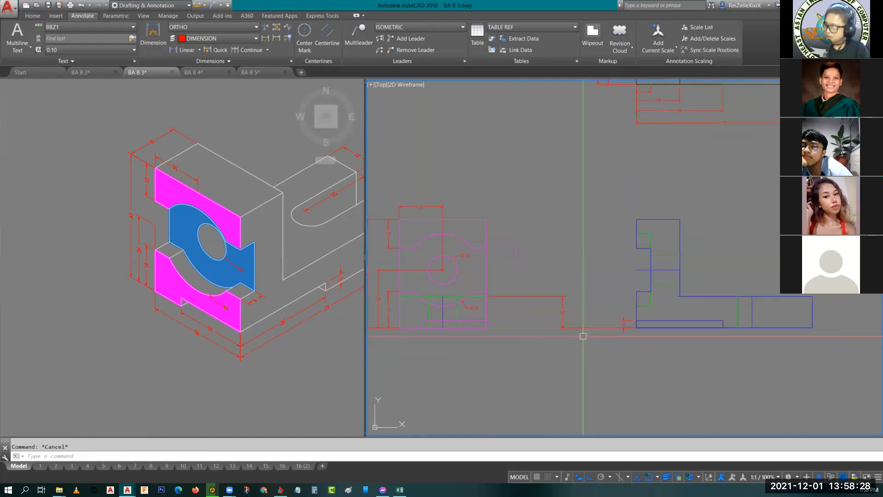
- Add a vertical dimension for the bottom notch height at the left side view's lower-right corner, placing it just right of the view
middle_click_drag(473, 332, 624, 344)
key("space")
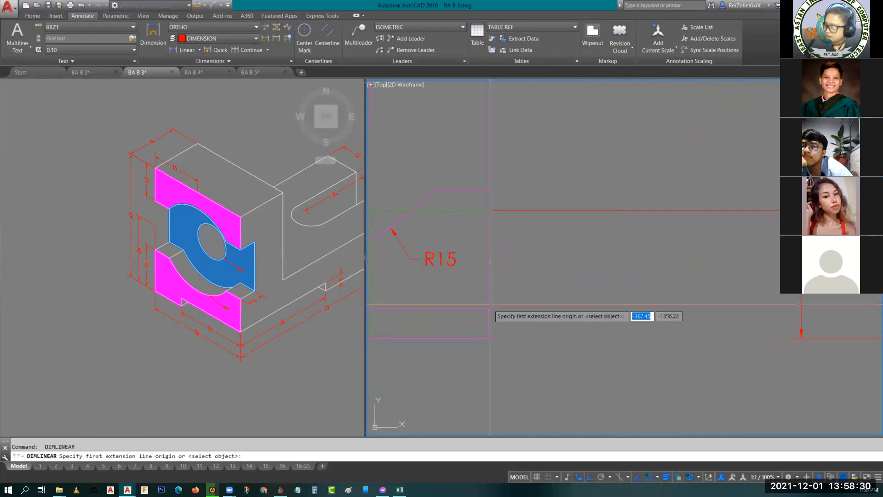
left_click(490, 308)
left_click(489, 338)
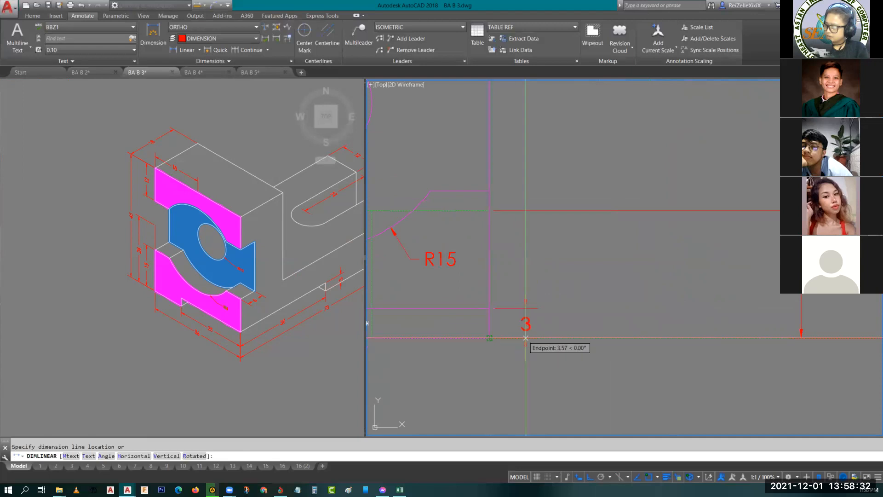
key("Escape")
scroll(539, 335, "down", 6)
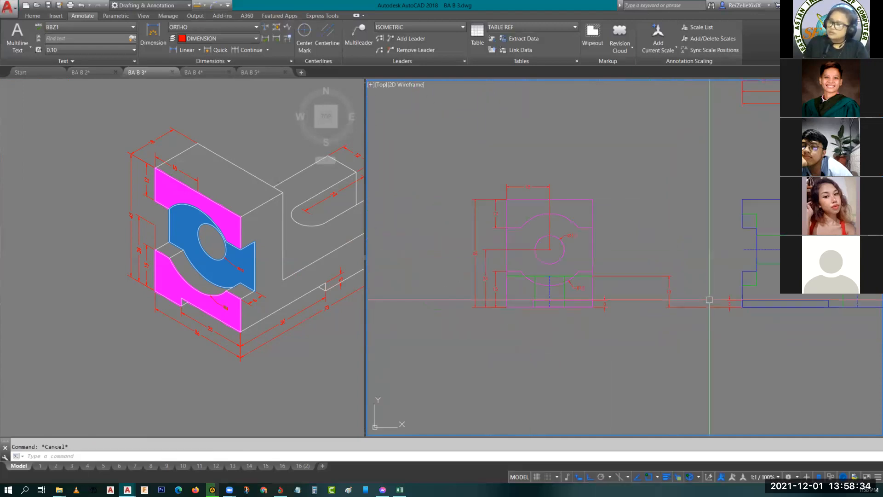
middle_click_drag(801, 102, 707, 201)
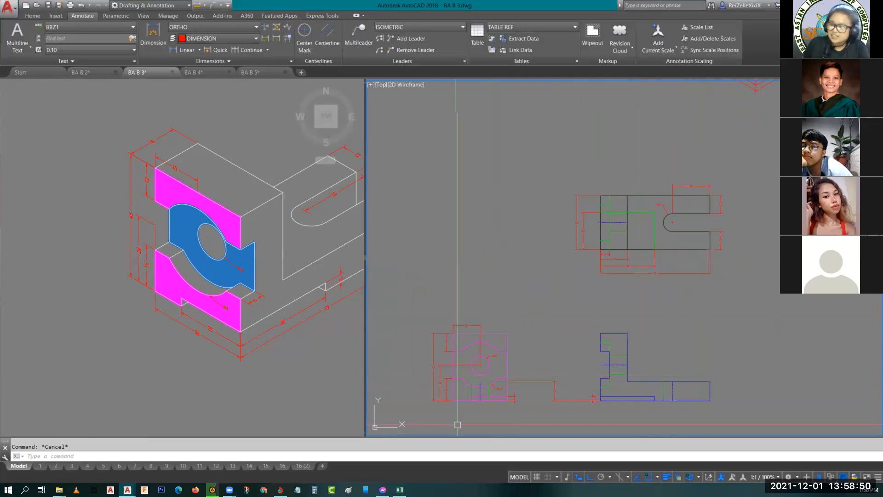
- Switch to the BA B 4 drawing and review the activity and job sheets on layouts 1, 2 and 3
scroll(575, 299, "down", 3)
scroll(680, 193, "up", 4)
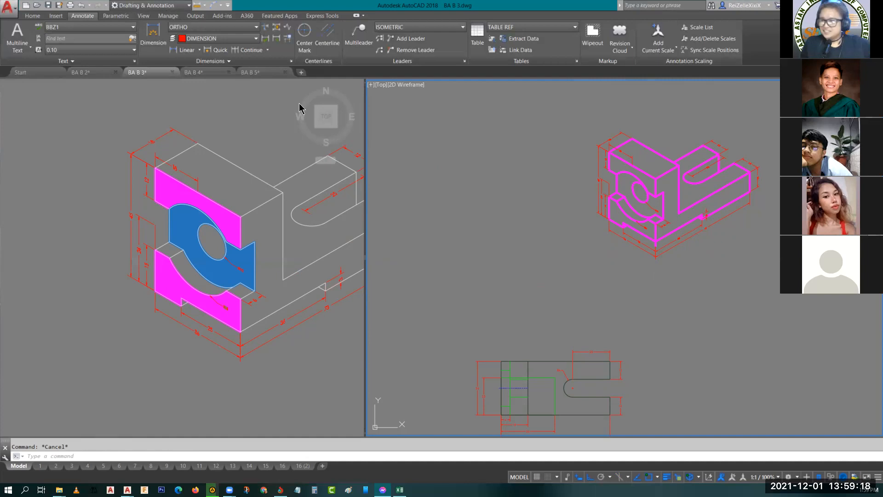
mouse_move(201, 77)
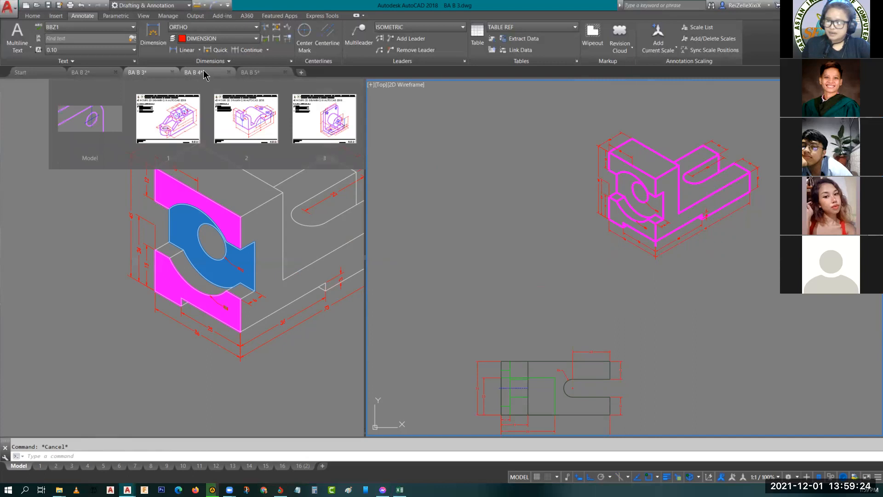
left_click(204, 75)
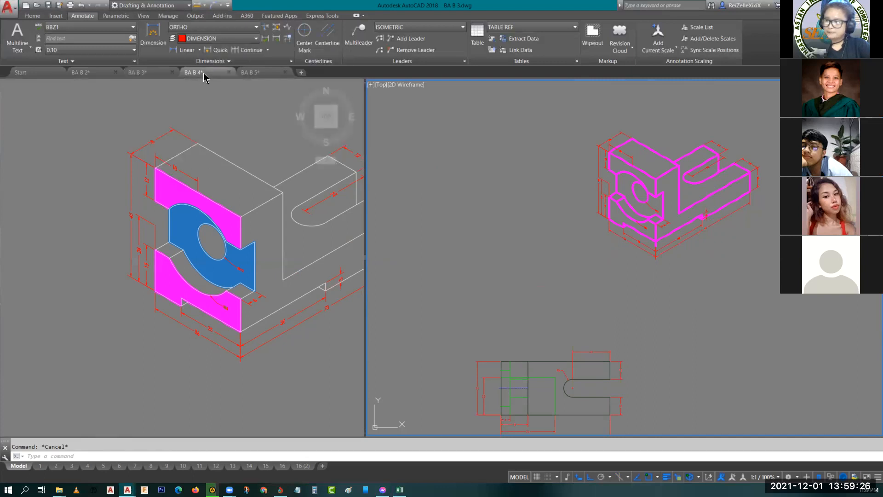
left_click(40, 466)
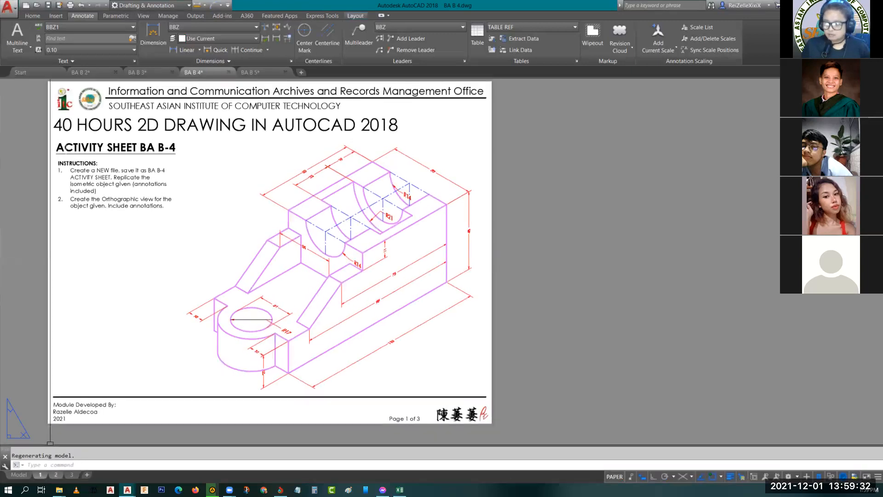
left_click(72, 475)
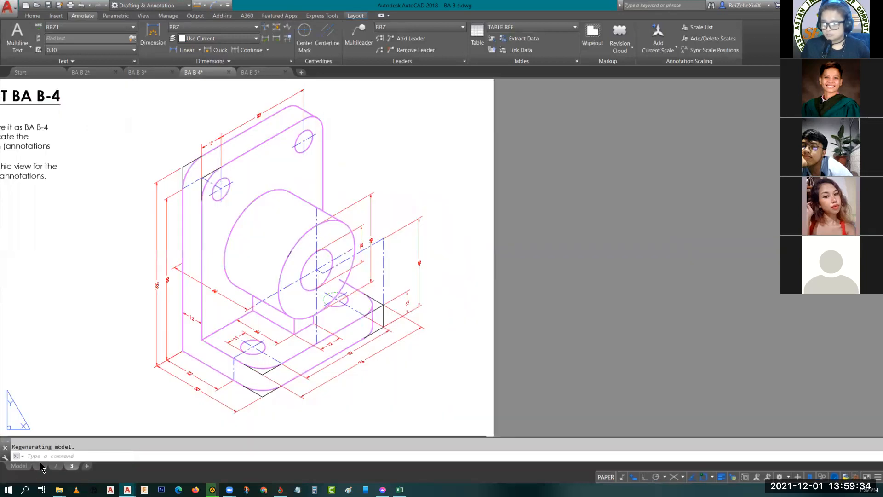
left_click(41, 466)
left_click(55, 466)
mouse_move(73, 466)
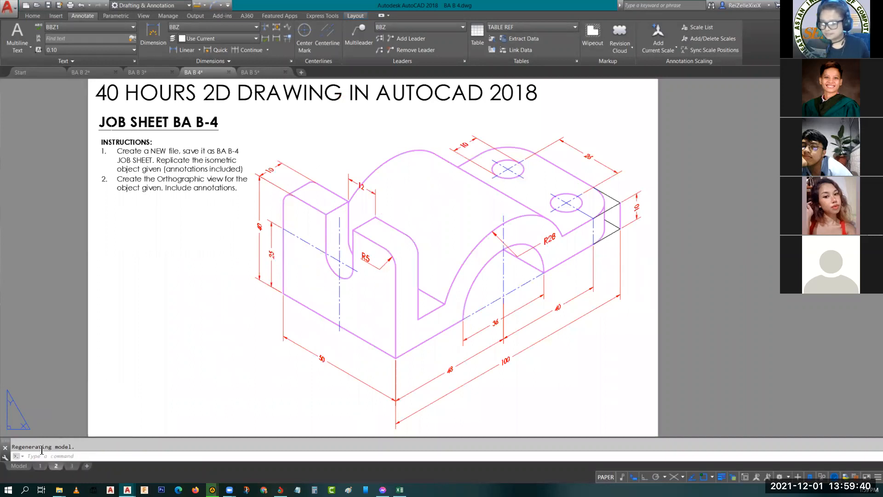
left_click(40, 466)
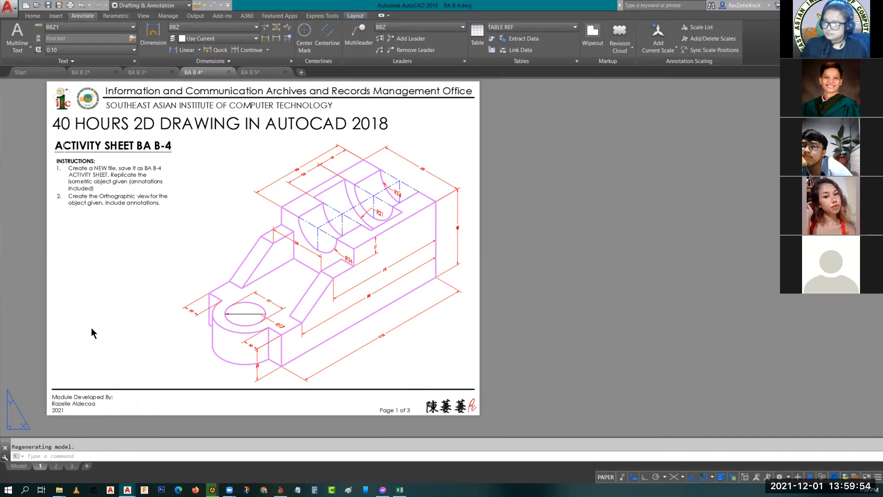
left_click(55, 467)
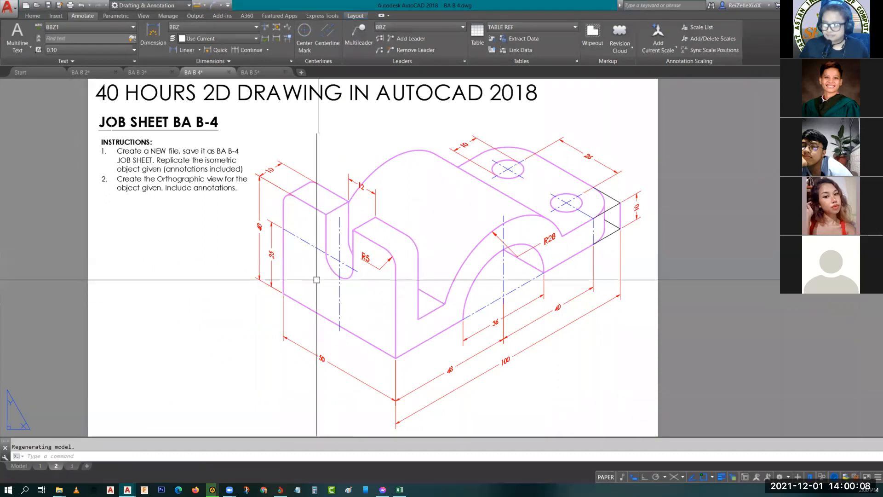
- Return to model space and frame the Job Sheet BA B-4 isometric object, the middle of the three objects
left_click(18, 468)
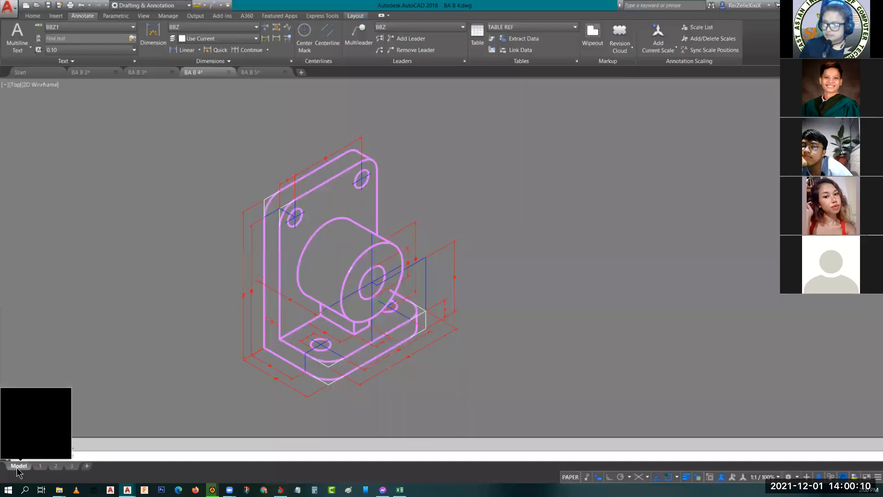
scroll(375, 269, "down", 3)
scroll(249, 280, "up", 8)
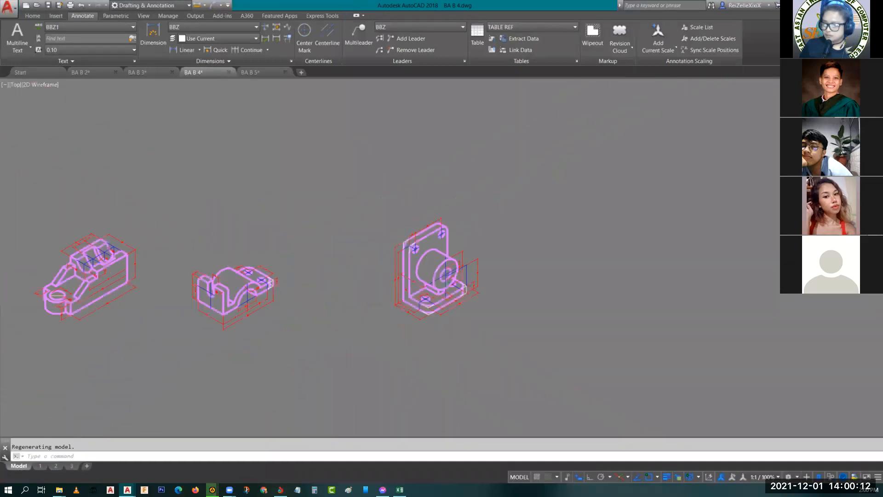
scroll(418, 179, "down", 4)
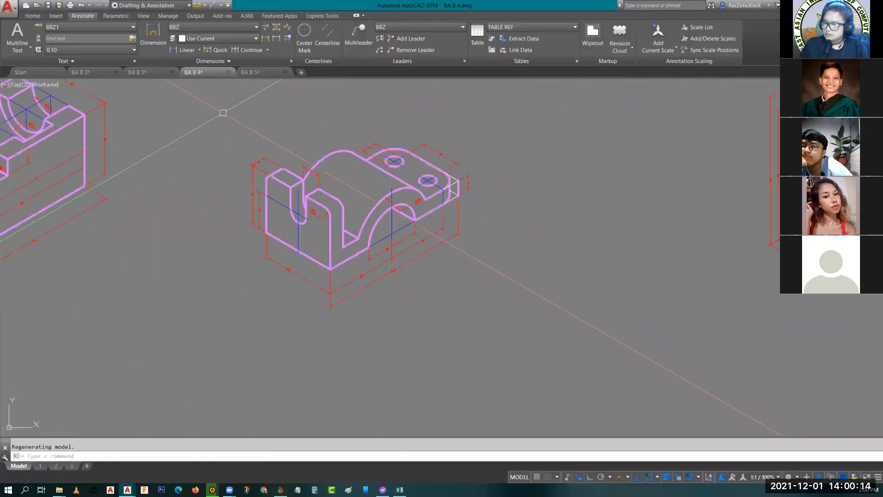
left_click(223, 113)
left_click(522, 351)
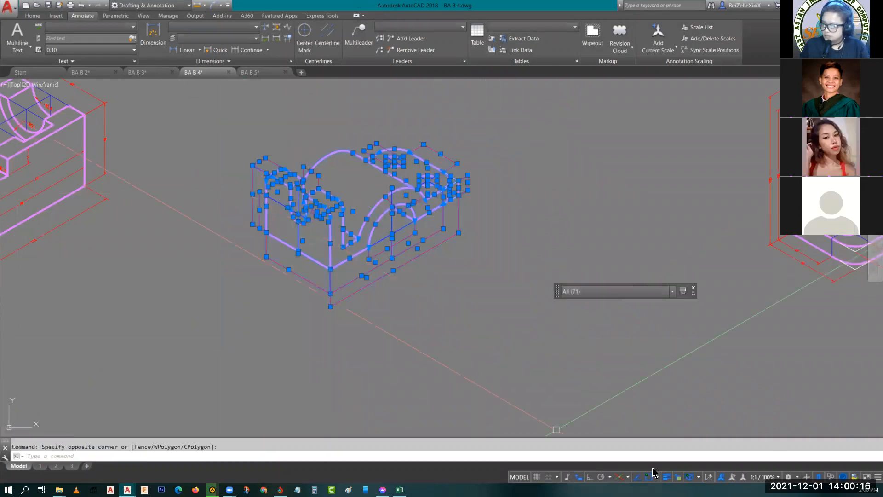
key("Escape")
- Turn off isometric drafting and copy the middle isometric object with its dimensions into the empty space directly above the original
left_click(622, 477)
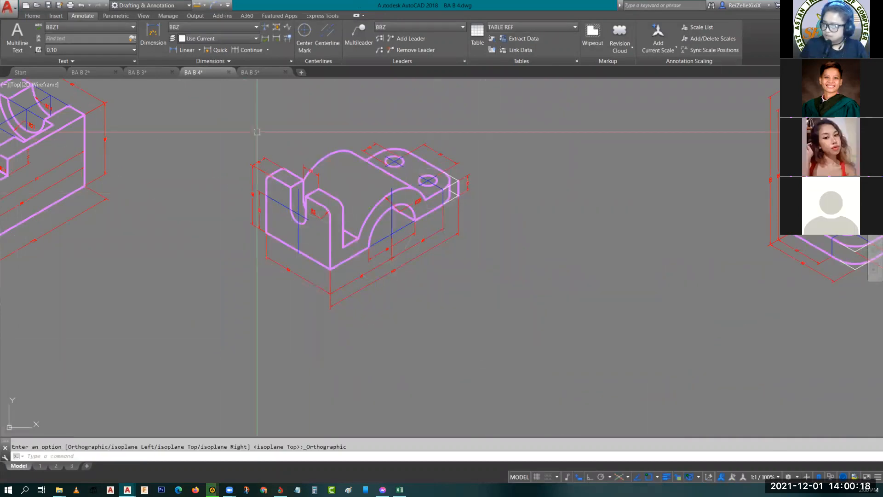
left_click(228, 101)
left_click(521, 337)
type("co")
key("Return")
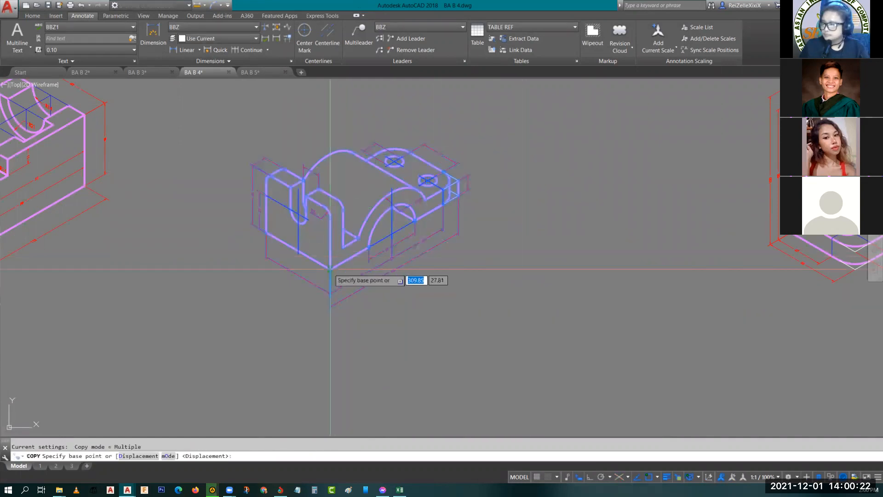
left_click(331, 270)
scroll(364, 314, "down", 7)
middle_click_drag(364, 314, 381, 340)
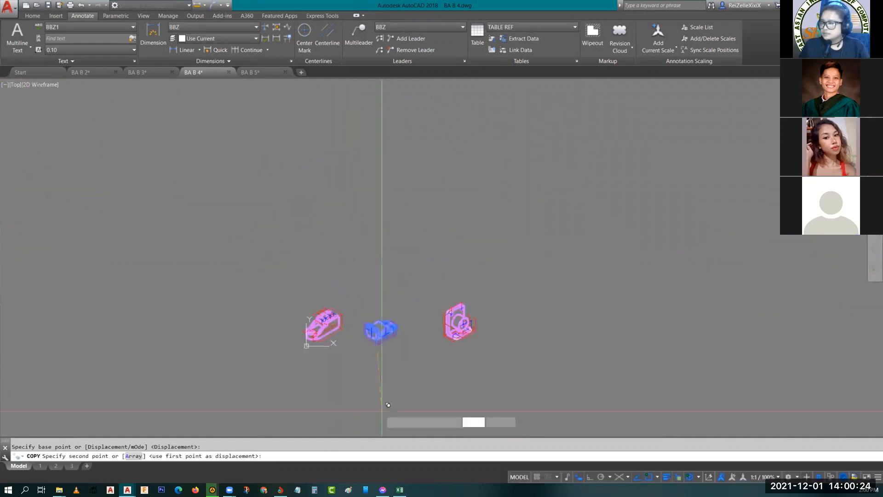
left_click(381, 159)
key("Escape")
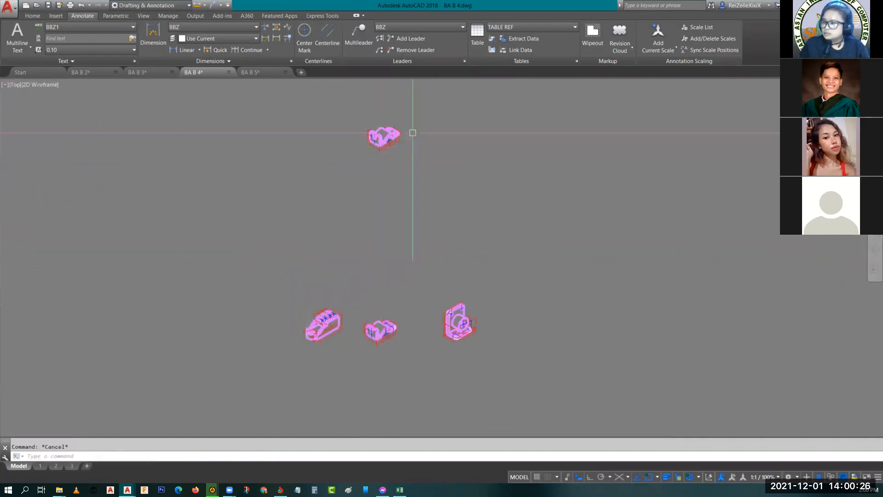
- Split model space into two side-by-side vertical viewports, framing the copied object in one and empty drawing space in the other
scroll(413, 133, "up", 10)
middle_click_drag(257, 252, 285, 262)
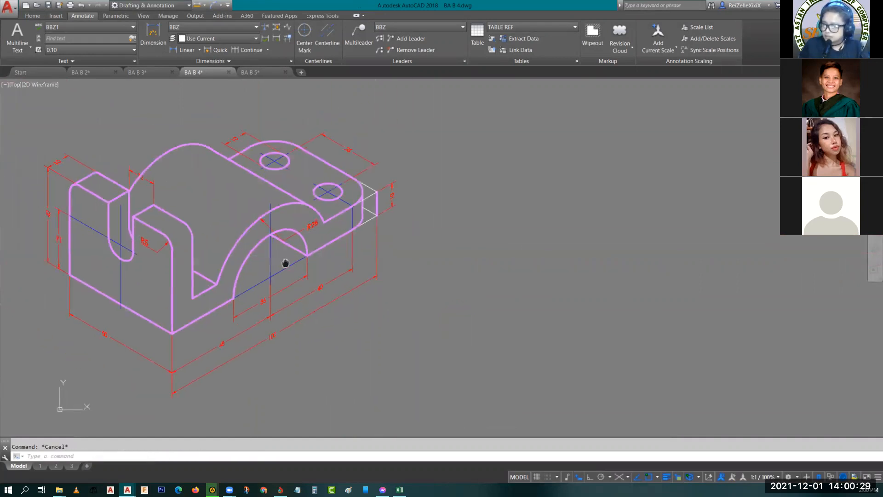
left_click(143, 16)
left_click(91, 46)
left_click(96, 83)
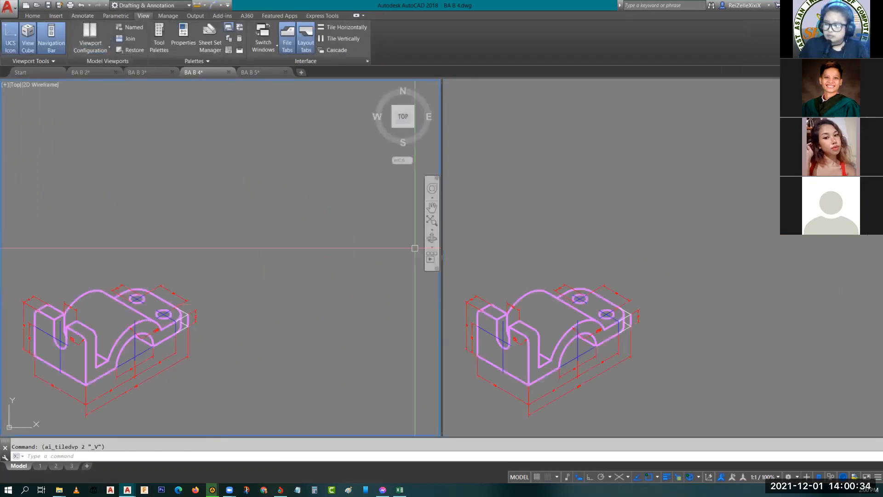
scroll(184, 302, "up", 6)
scroll(340, 198, "down", 4)
scroll(289, 228, "up", 5)
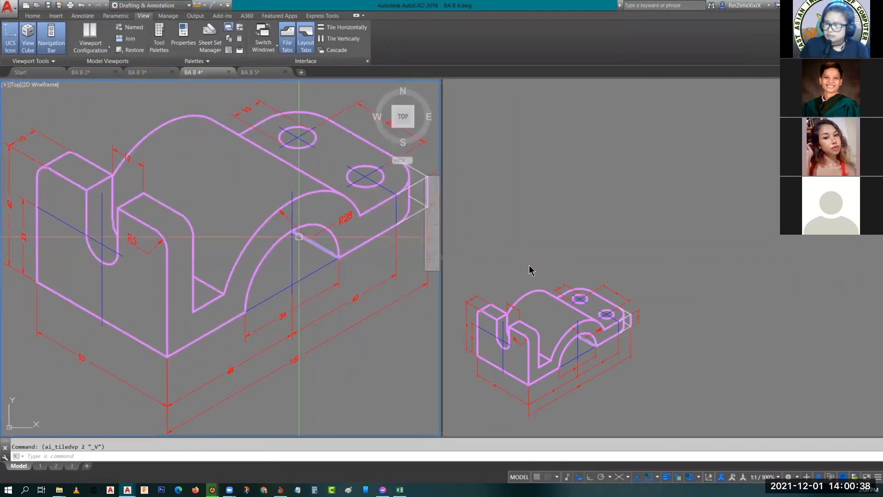
left_click(660, 256)
mouse_move(740, 300)
middle_mouse_down()
mouse_move(556, 241)
mouse_move(514, 237)
middle_mouse_up()
middle_click_drag(702, 244, 660, 250)
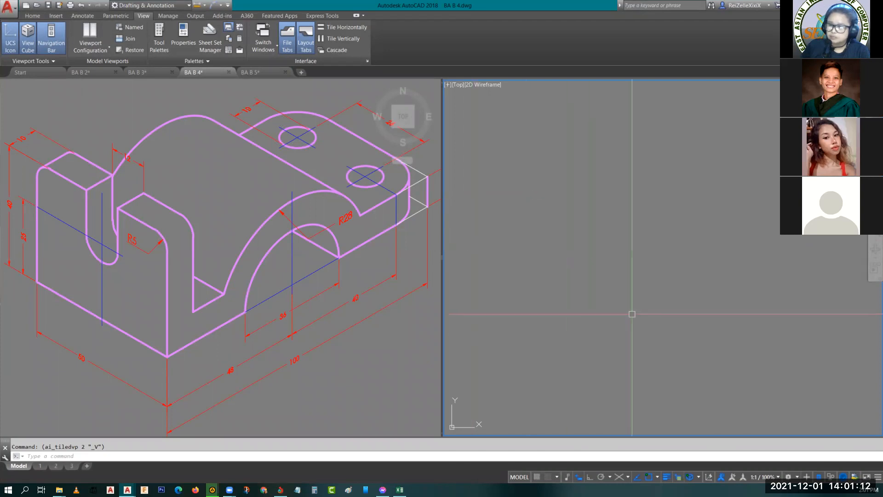
- Turn on isometric drafting and set the right isoplane
left_click(619, 479)
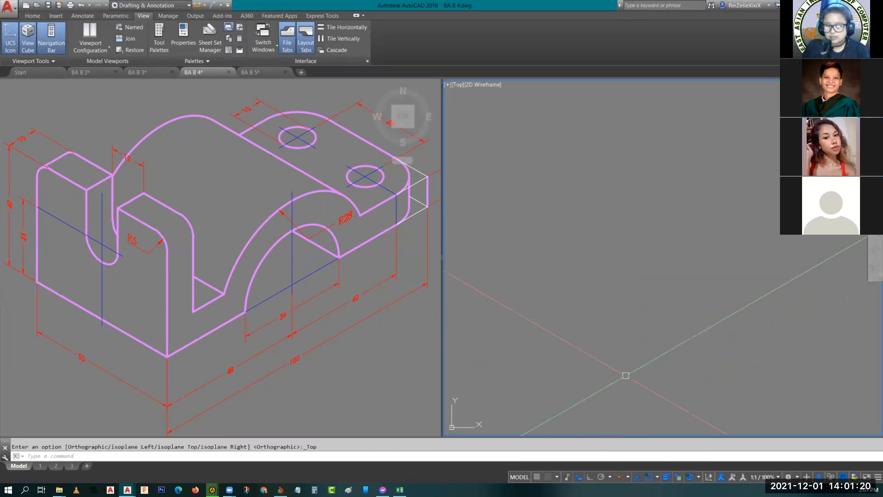
key("F5")
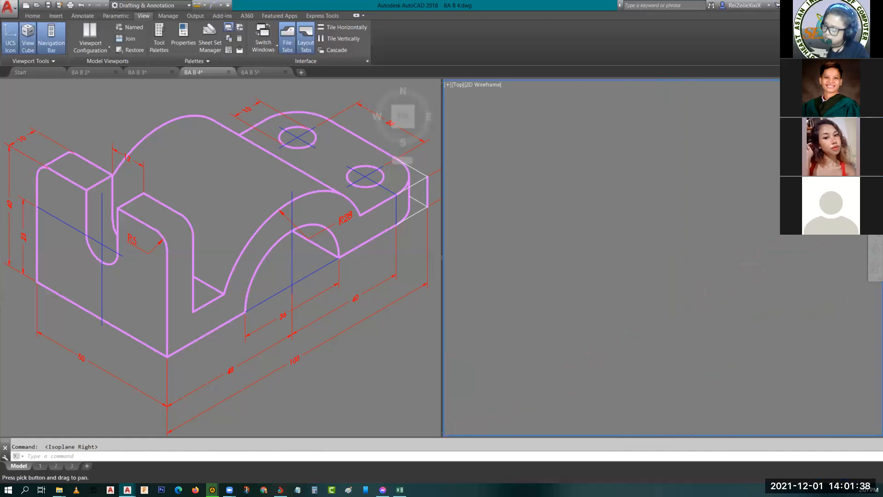
key("Return")
left_click(551, 344)
key("Escape")
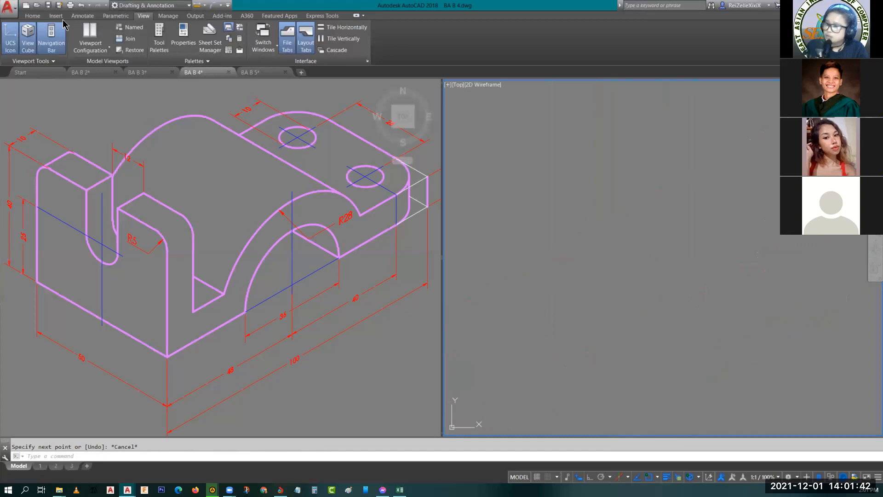
- Make ISO the current layer and set its color to index color 216
left_click(32, 17)
left_click(416, 31)
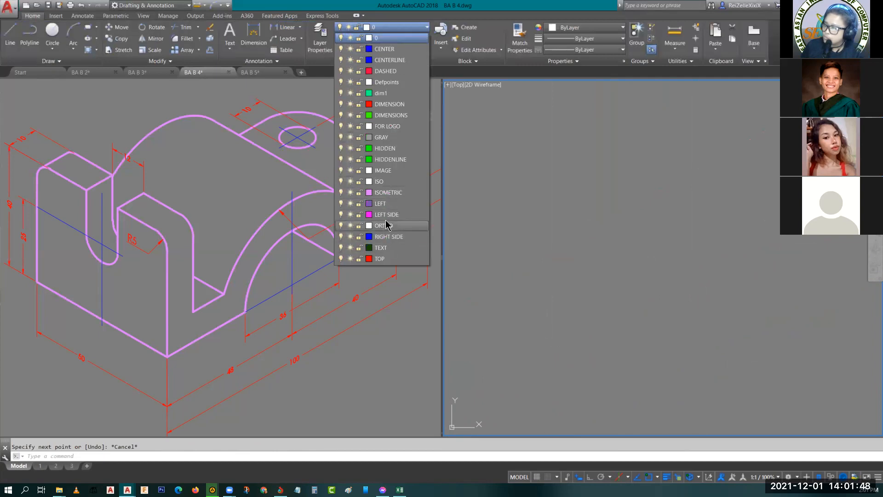
left_click(391, 182)
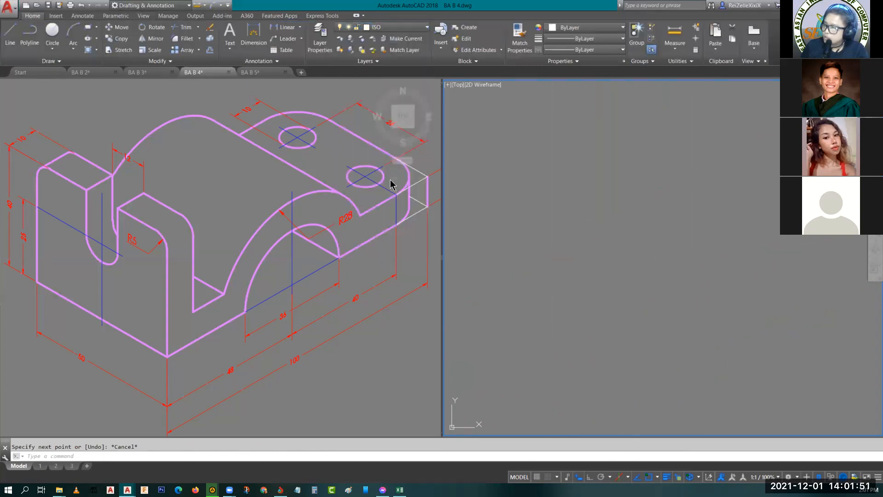
left_click(367, 30)
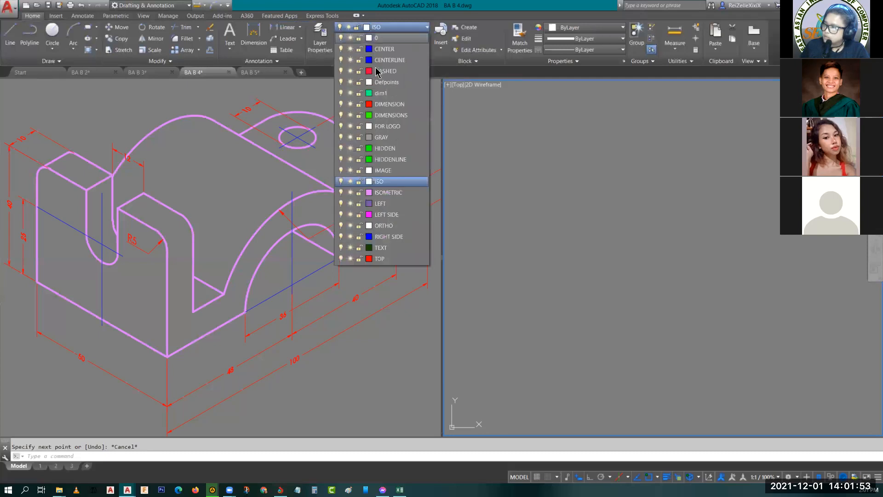
left_click(370, 182)
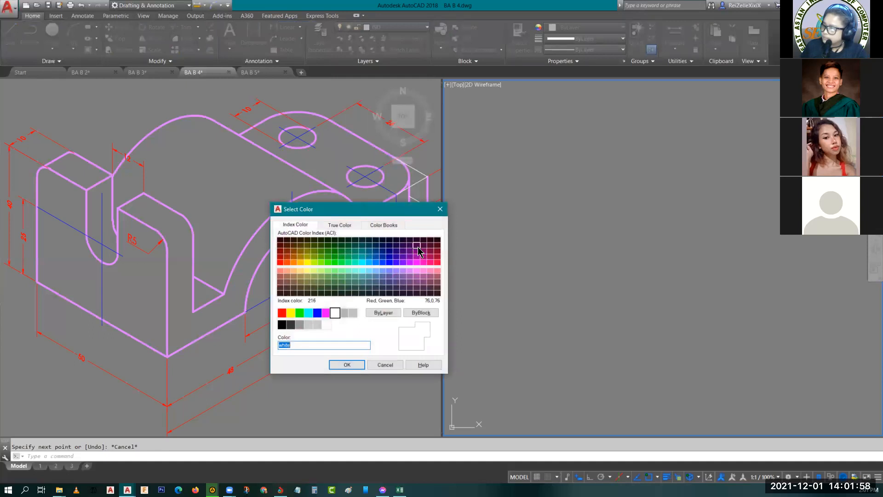
left_click(346, 365)
left_click(622, 272)
key("Escape")
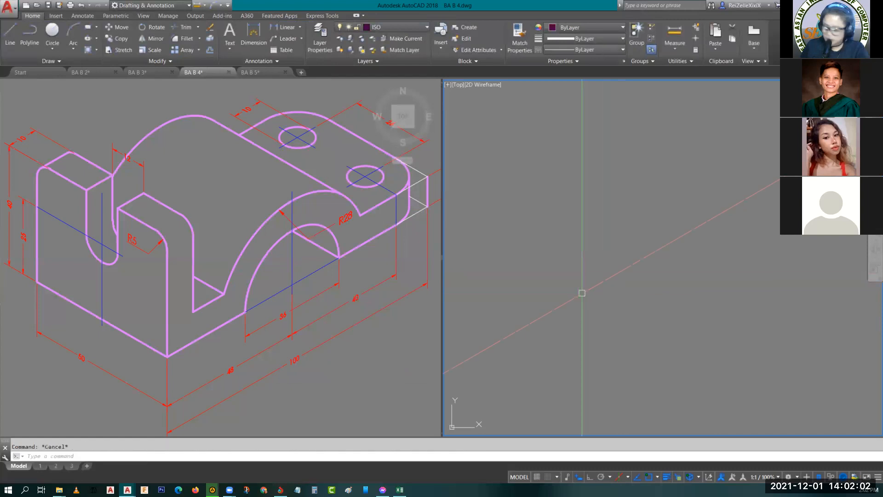
type("l")
key("Return")
left_click(574, 296)
key("Escape")
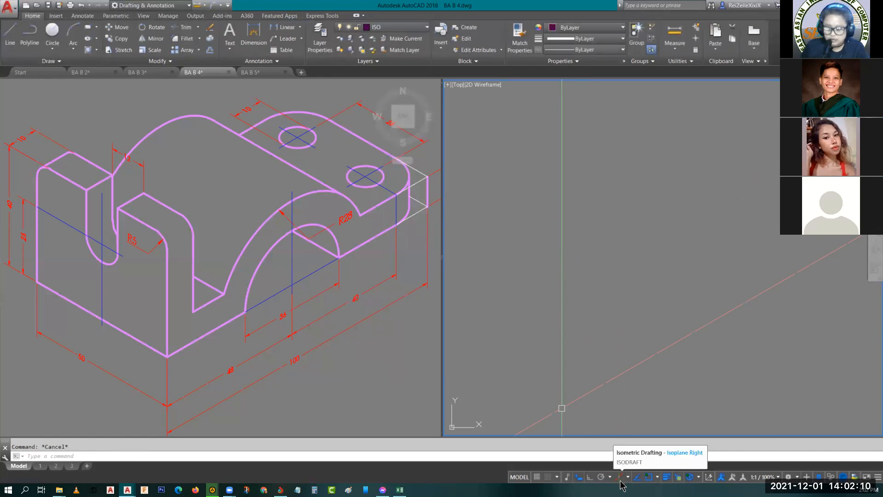
- Turn on Ortho mode and draw a 100-unit base line along the 30° isometric axis in the empty viewport
left_click(590, 477)
type("l")
key("Return")
left_click(647, 356)
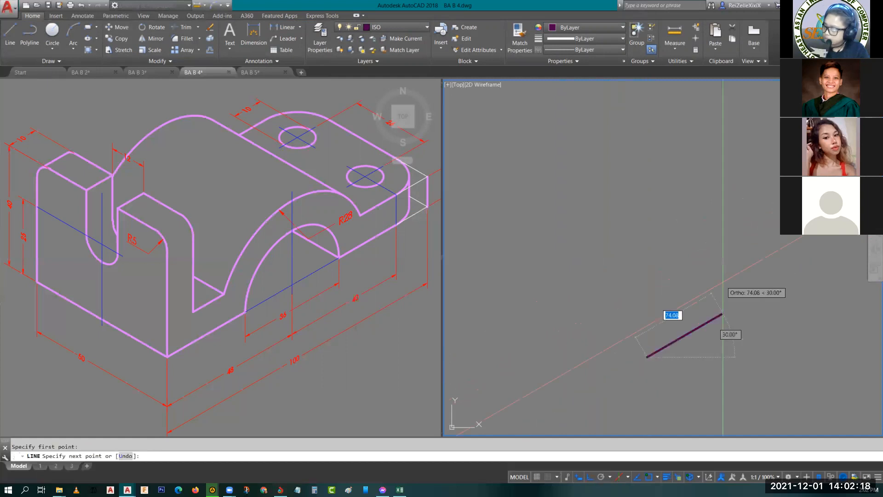
key("Return")
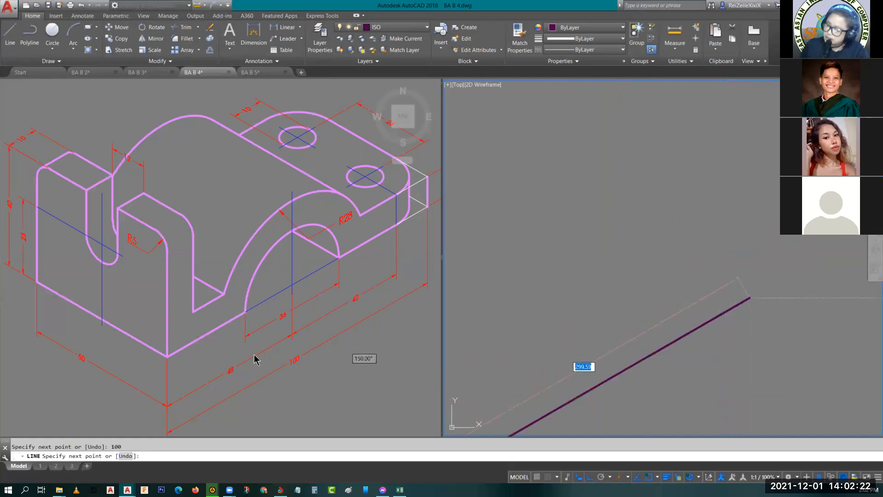
- Continue the outline with a 10-unit vertical line upward from the base line's far upper end
left_click(308, 367)
middle_click_drag(360, 374, 300, 379)
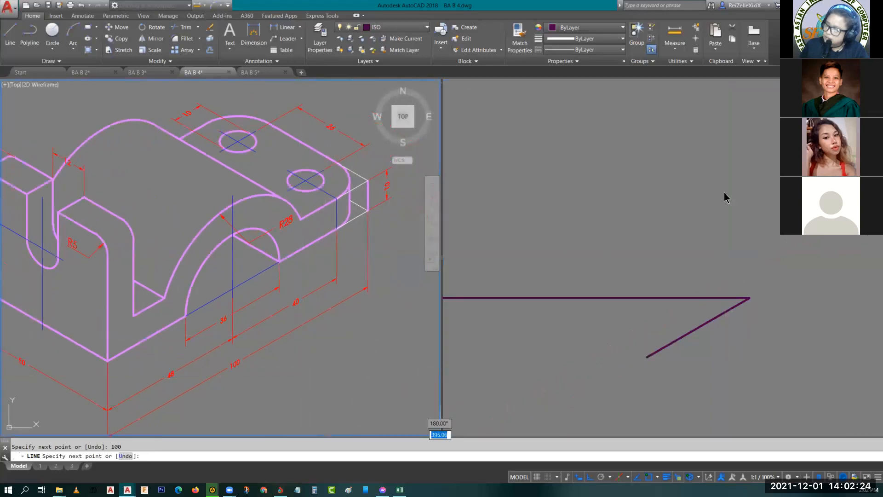
left_click(766, 261)
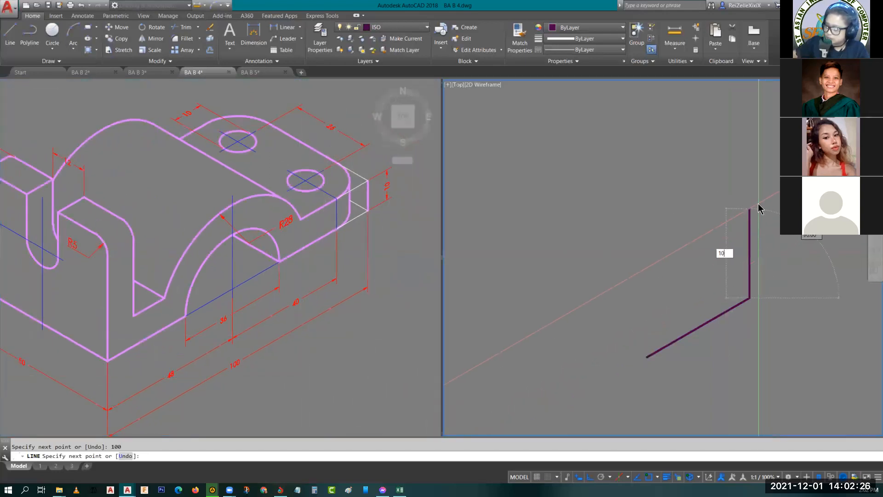
type("10")
key("Return")
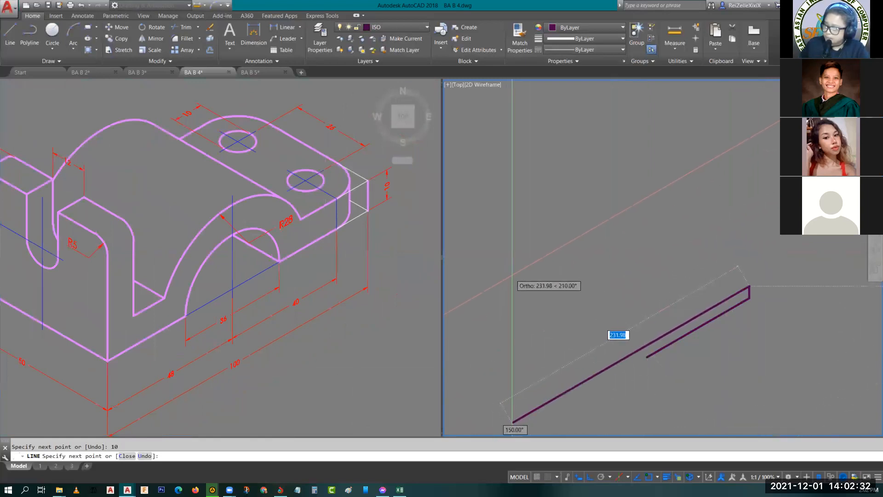
- Draw a 90-unit line from the short vertical's upper end back along the 30° axis, parallel to the base line
left_click(101, 236)
middle_click_drag(138, 193, 211, 189)
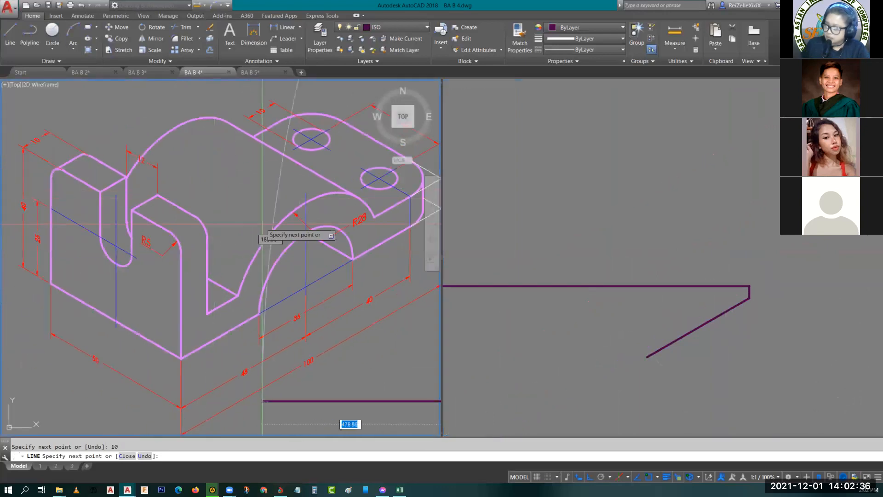
left_click(671, 250)
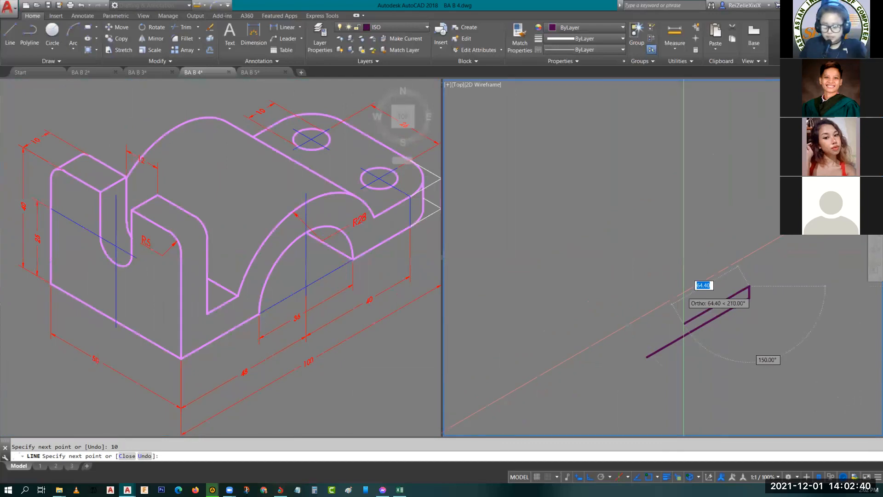
type("90")
key("Return")
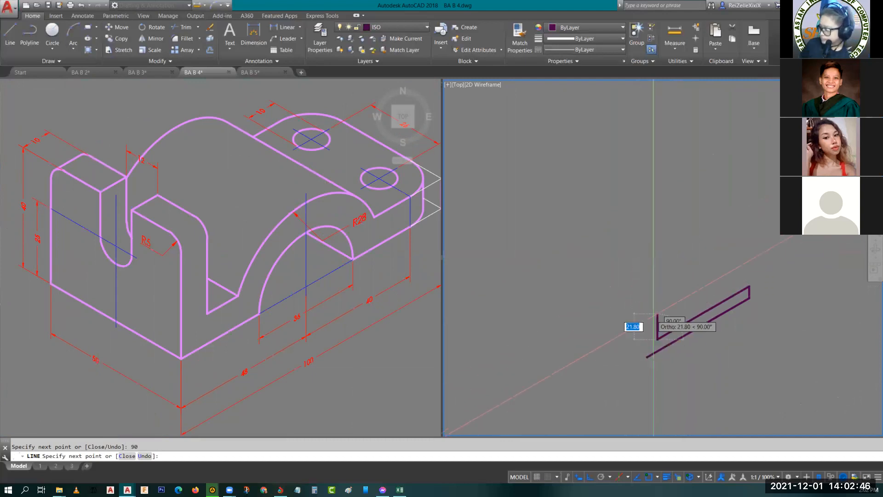
key("Escape")
key("space")
left_click(648, 356)
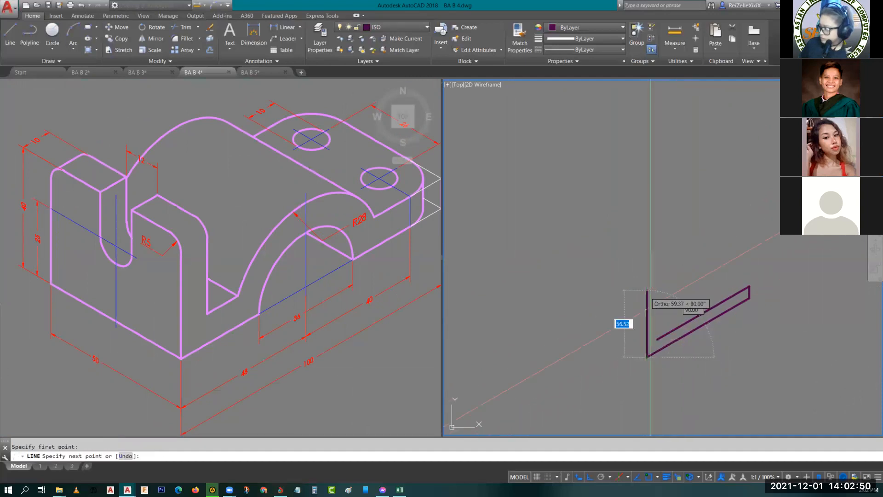
key("Escape")
- Complete the profile with a 30-unit vertical, a 10-unit edge along the 30° axis and a closing vertical to the base line's near end
key("space")
left_click(657, 340)
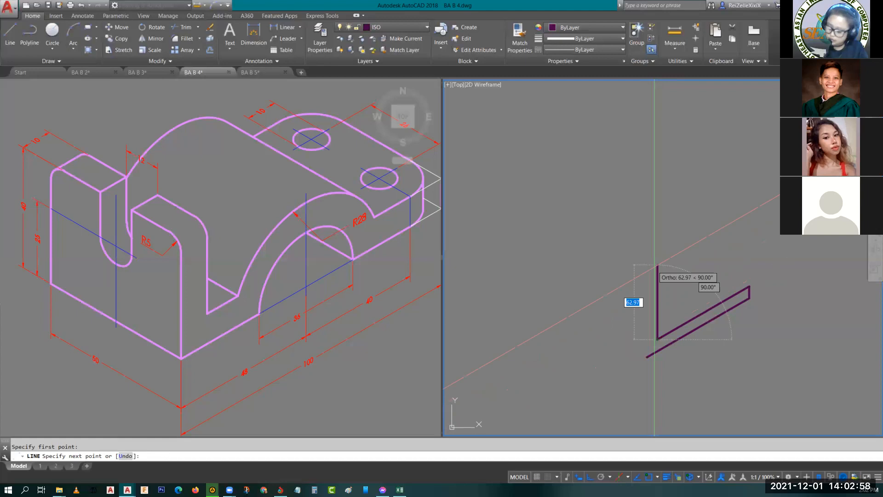
key("Return")
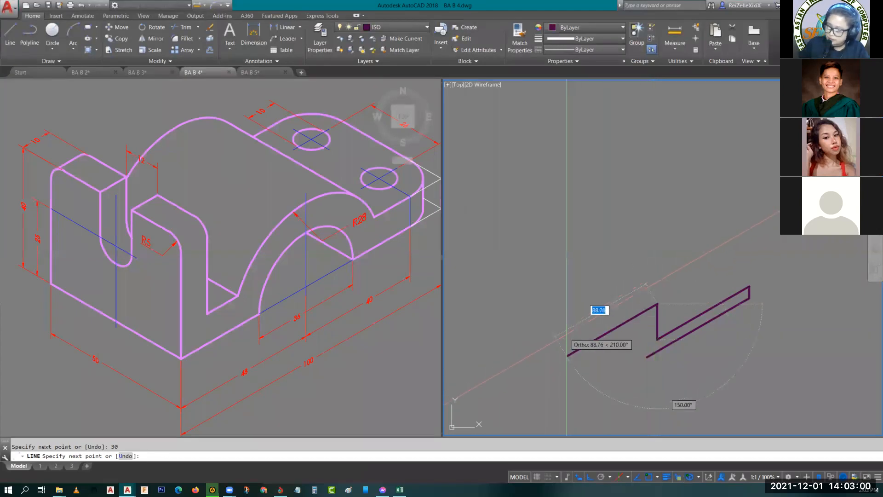
key("Return")
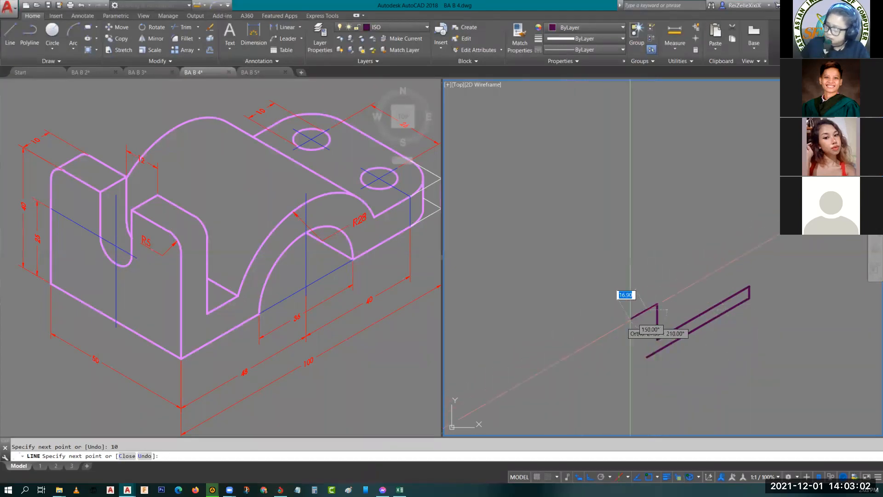
left_click(647, 356)
key("Escape")
- Check the profile's outer vertical edge and base line, and compare the shape with the reference object
scroll(694, 341, "up", 2)
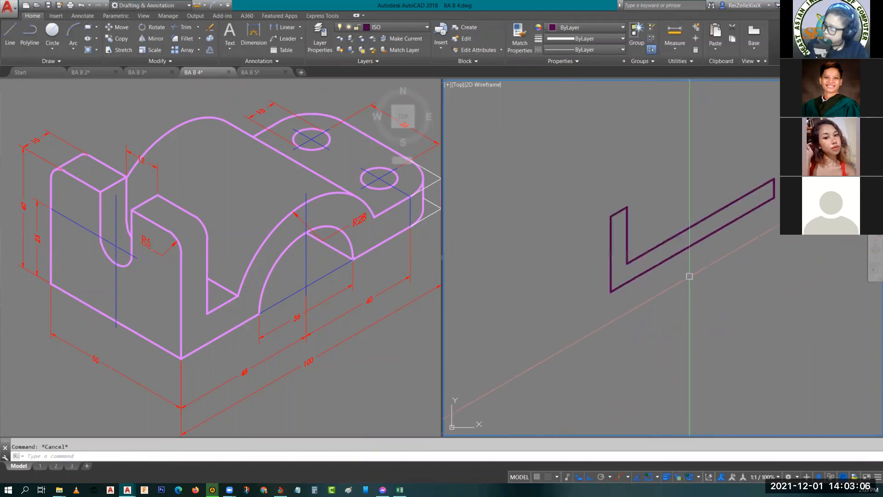
middle_click_drag(690, 276, 710, 299)
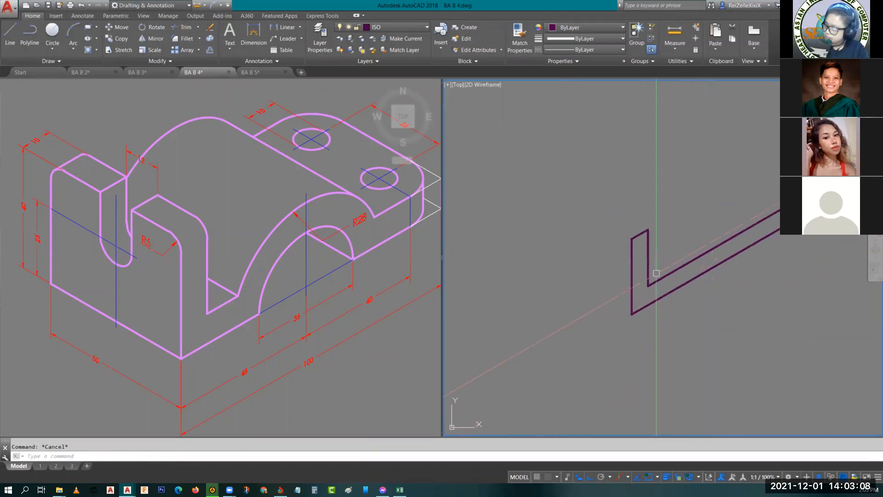
left_click(633, 272)
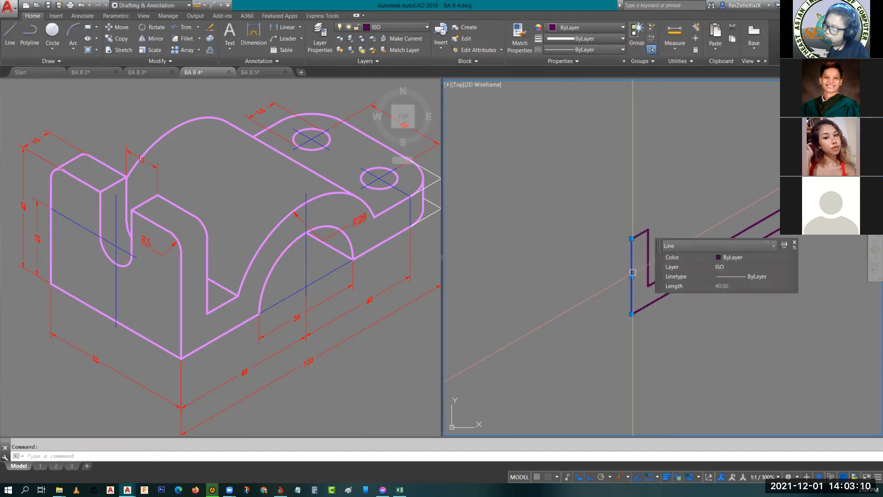
key("Escape")
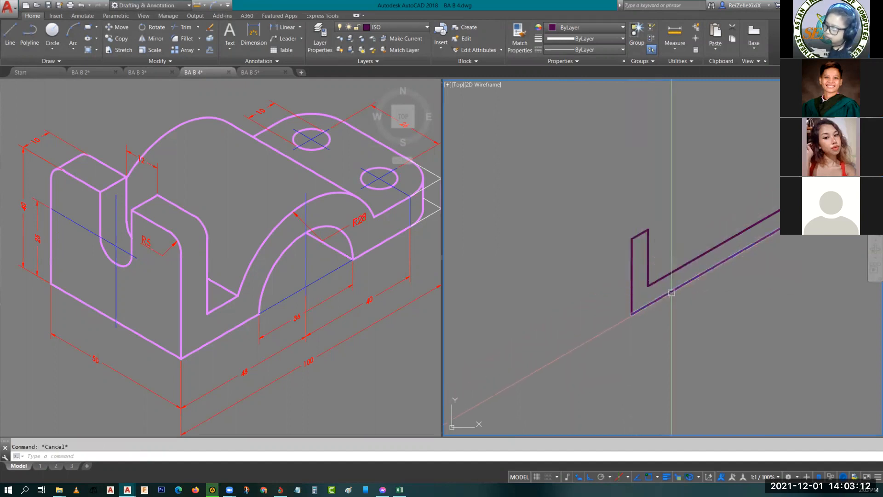
left_click(671, 291)
key("Escape")
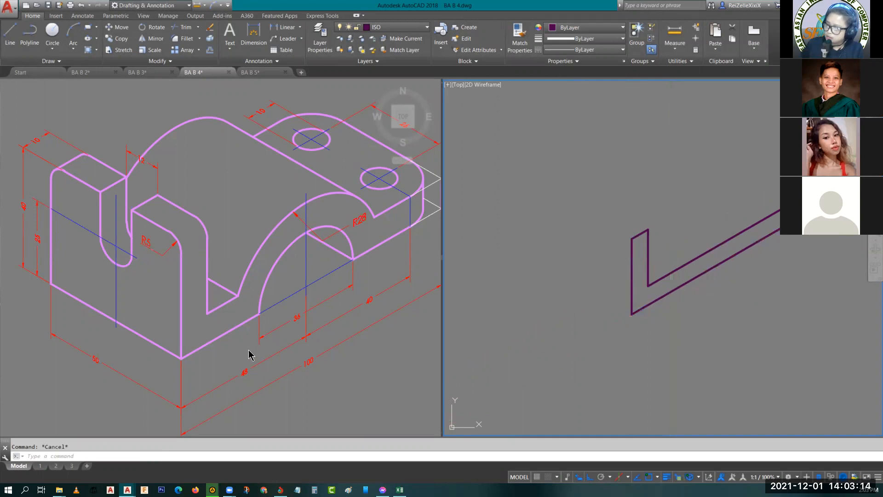
scroll(308, 391, "down", 5)
scroll(296, 332, "up", 3)
middle_click_drag(257, 317, 292, 351)
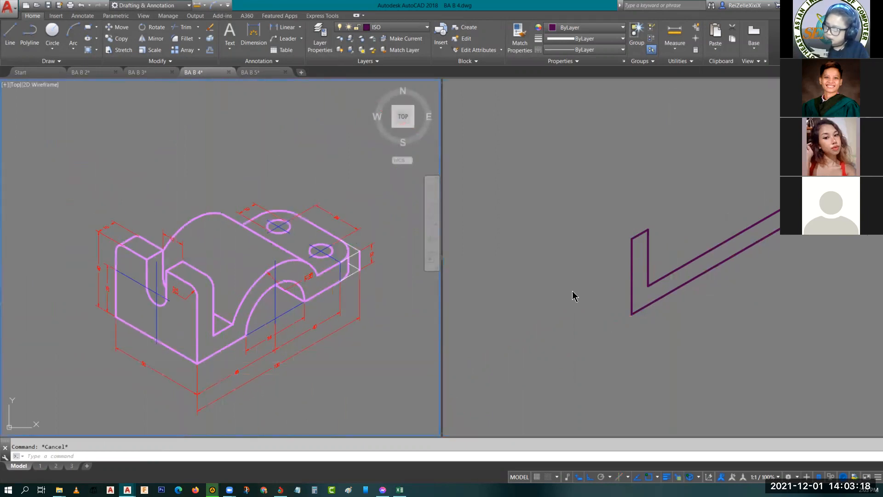
left_click(619, 306)
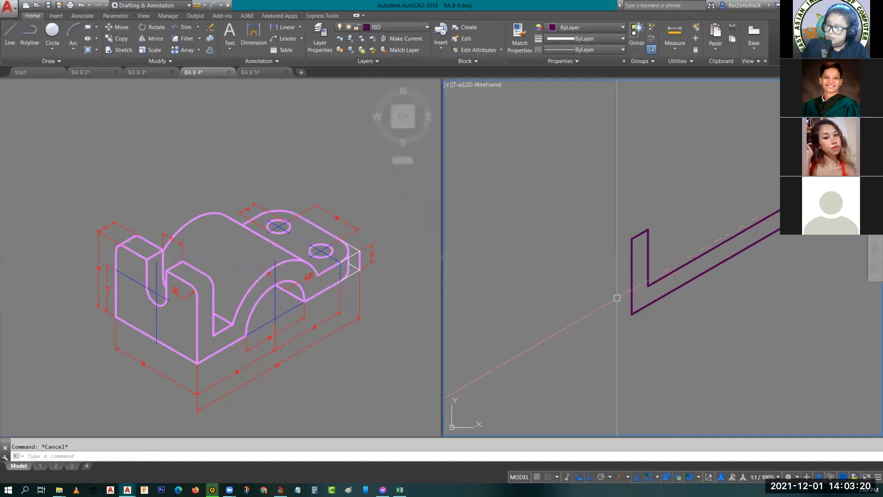
scroll(648, 294, "up", 3)
middle_click_drag(689, 291, 626, 279)
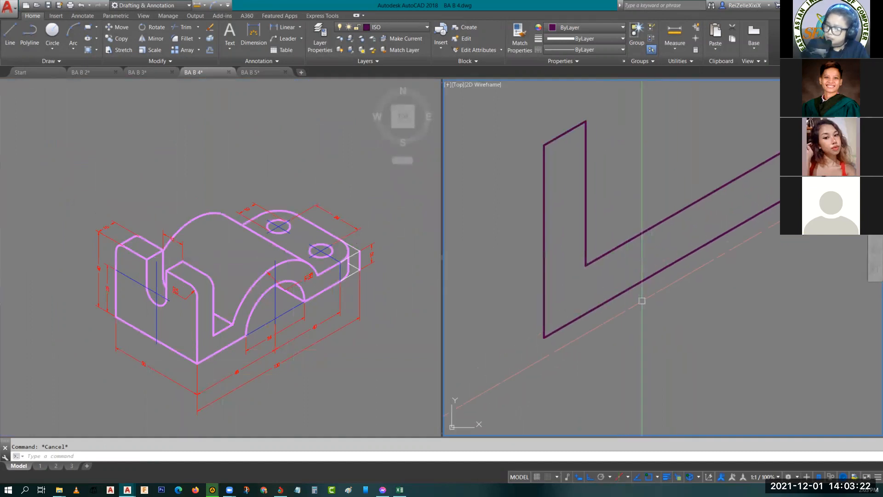
middle_click_drag(521, 324, 575, 335)
- Switch to the left isoplane and draw a 50-unit depth line from the profile's lower near corner along the receding axis
key("F5")
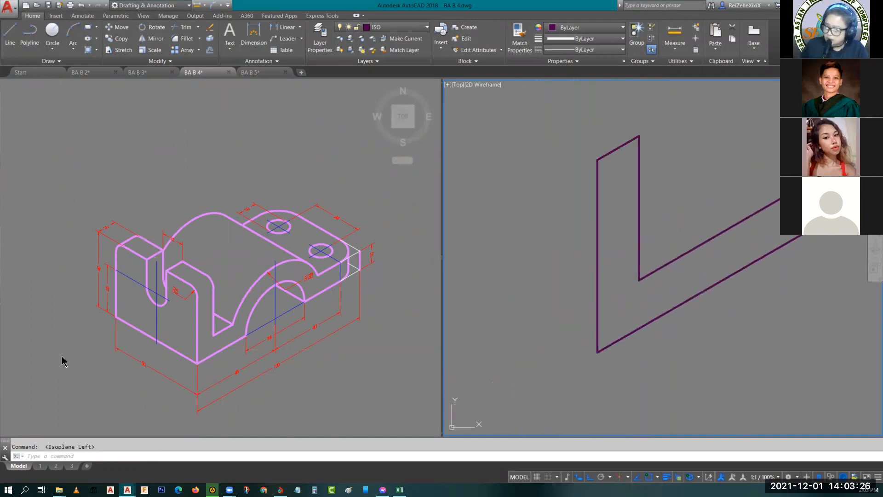
left_click(99, 364)
scroll(99, 365, "up", 2)
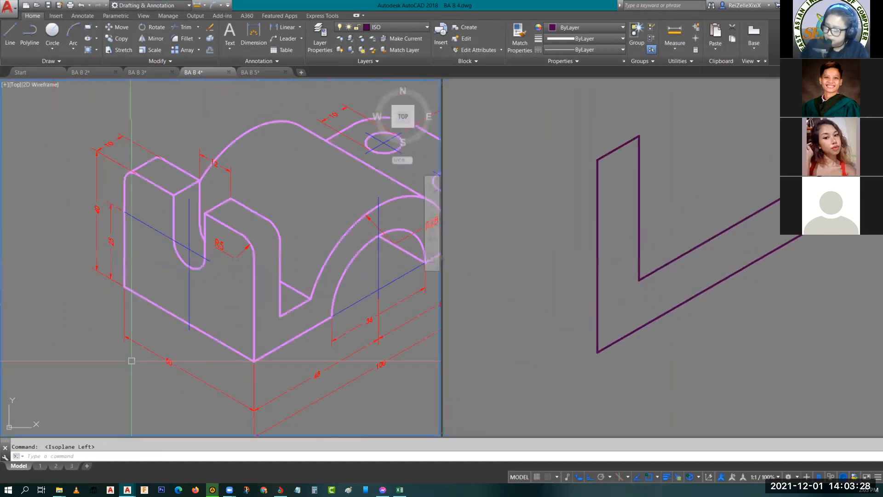
left_click(566, 307)
middle_click_drag(566, 307, 610, 331)
key("l")
key("Return")
left_click(664, 370)
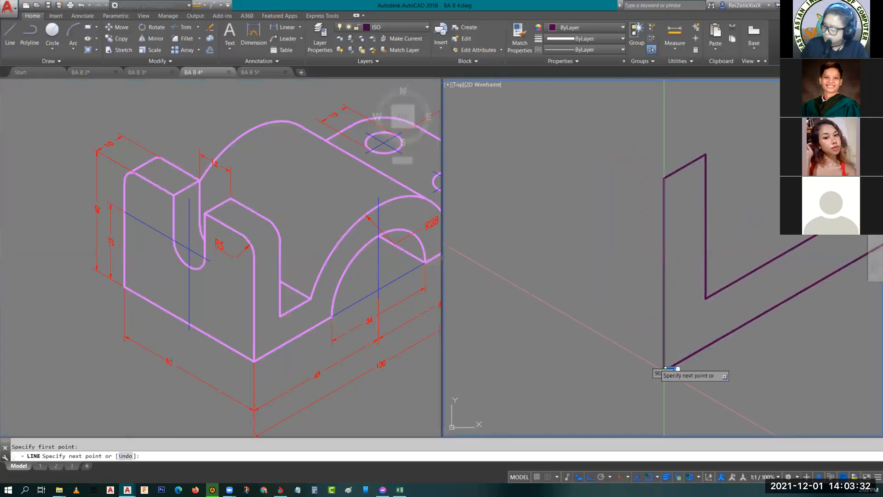
type("5")
key("Escape")
- Copy the 50-unit depth line from the lower corner to both upper corners of the upright
scroll(526, 303, "down", 4)
middle_click_drag(532, 306, 575, 347)
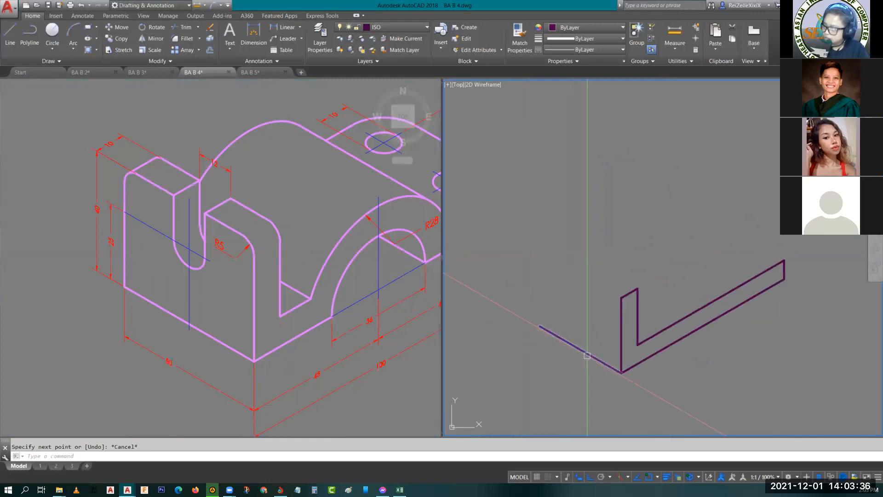
left_click(582, 350)
type("co")
key("Return")
left_click(621, 372)
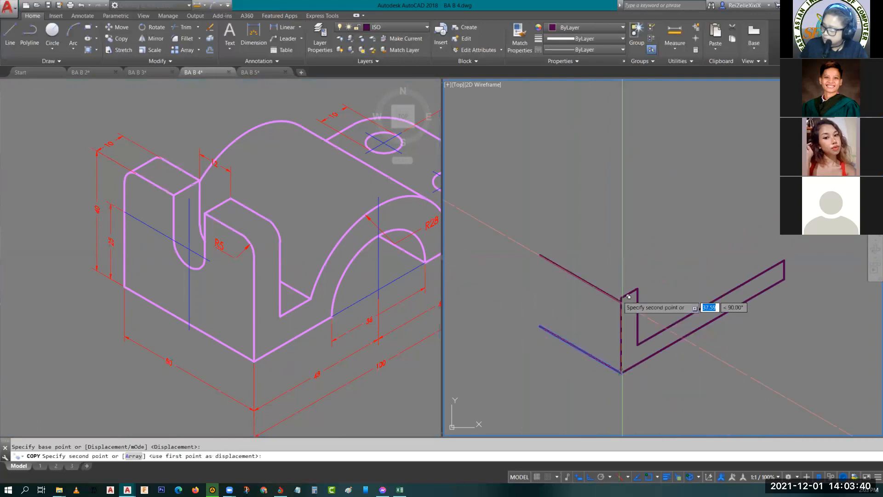
left_click(628, 292)
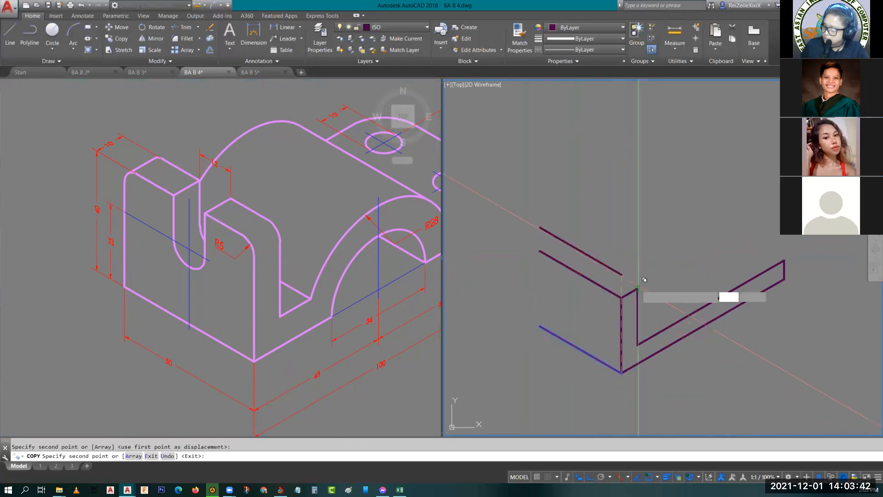
left_click(638, 289)
key("Escape")
- Draw lines closing the far side of the upright's top face and running down towards the bottom depth line's end
type("l")
key("Return")
left_click(557, 241)
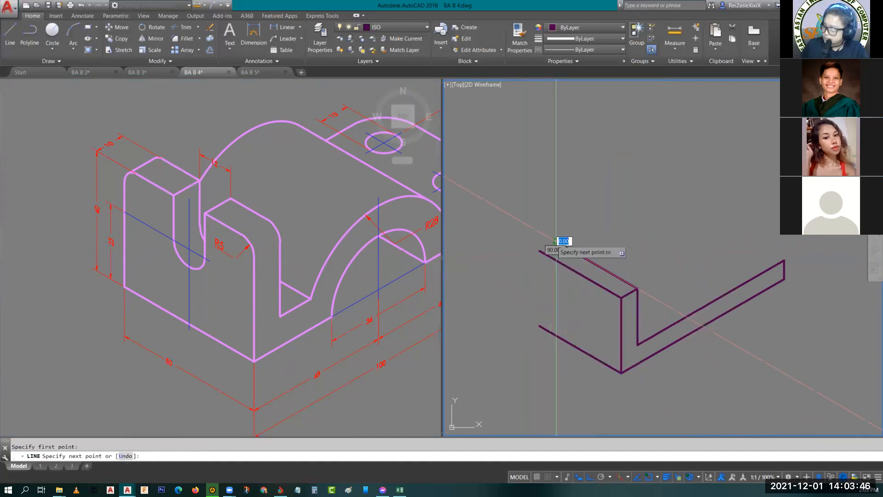
left_click(540, 251)
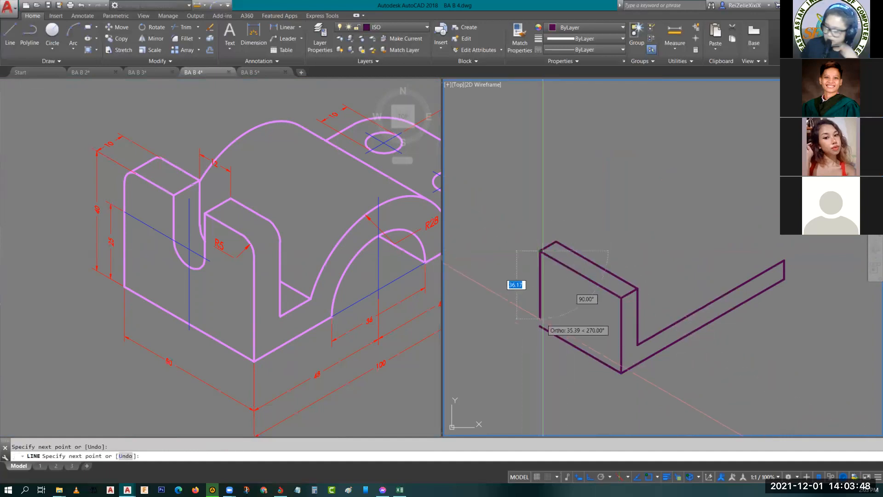
left_click(540, 327)
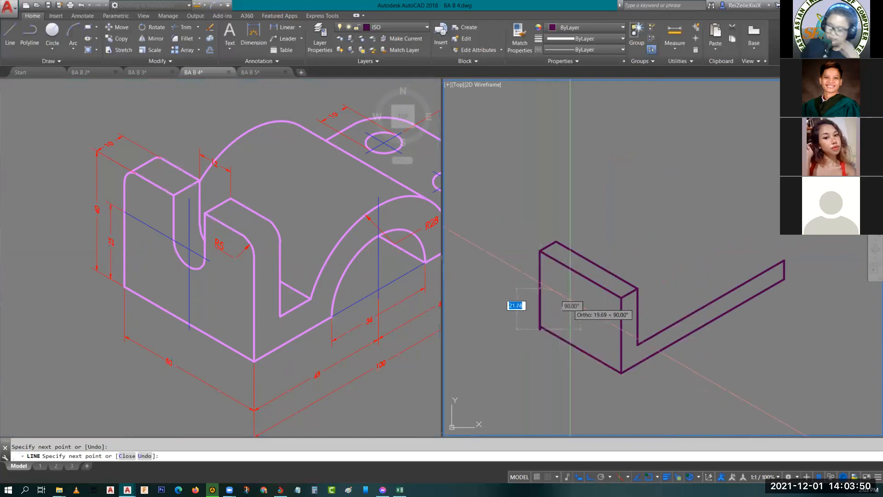
key("Escape")
- Stretch the lower end of the upright's far vertical edge to meet the bottom depth line's endpoint
scroll(512, 314, "up", 5)
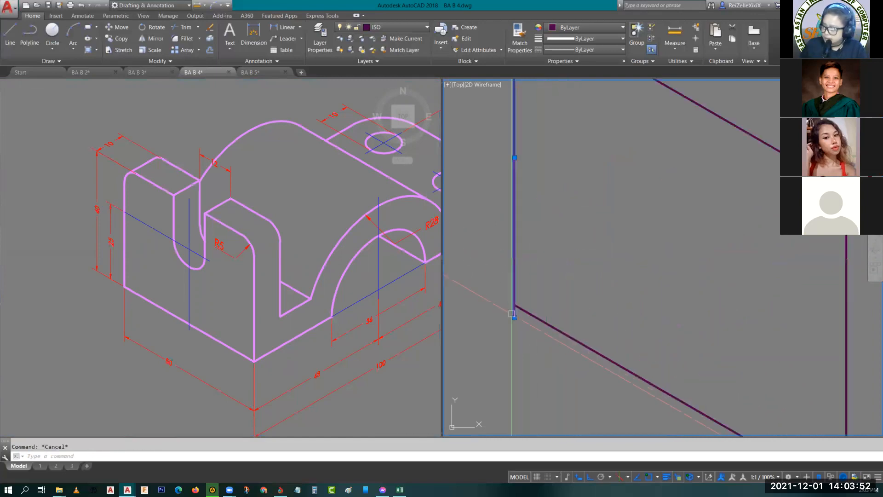
left_click(516, 320)
key("Escape")
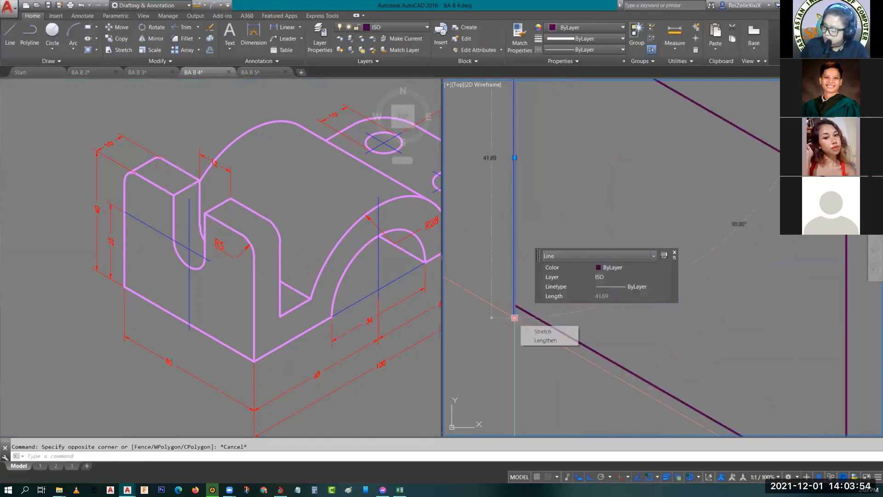
left_click(515, 317)
left_click(514, 304)
key("Escape")
- Copy the upright's bottom depth line to the upper corner at the base's far end
scroll(623, 321, "down", 5)
middle_click_drag(674, 320, 579, 336)
middle_click_drag(682, 311, 612, 357)
left_click(500, 412)
type("c")
key("Return")
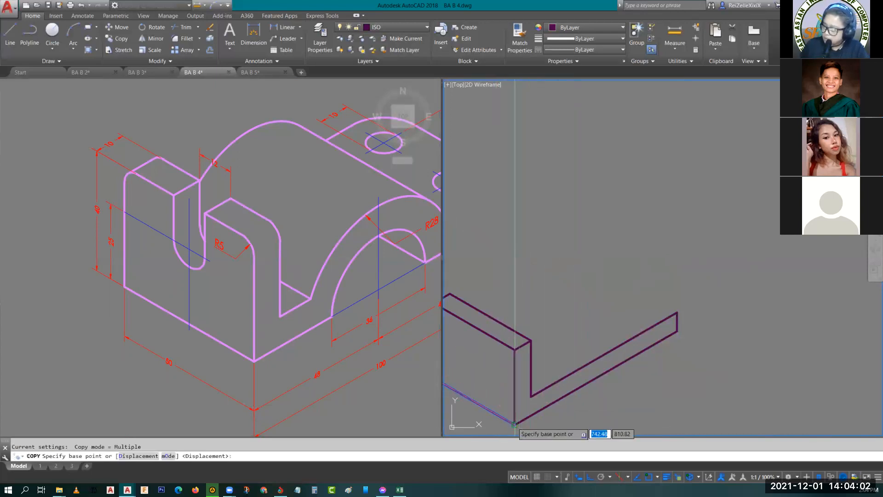
left_click(538, 405)
left_click(676, 313)
key("Escape")
- Draw a 48-unit line along the base's bottom edge from the front lower corner, ending with a vertical marker line going down
middle_click_drag(583, 302, 645, 250)
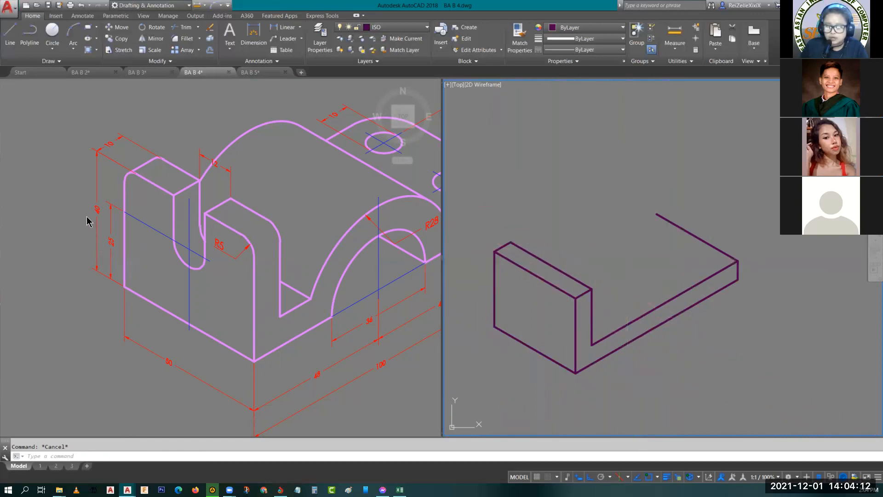
mouse_move(399, 323)
middle_mouse_down()
mouse_move(296, 291)
mouse_move(249, 303)
middle_mouse_up()
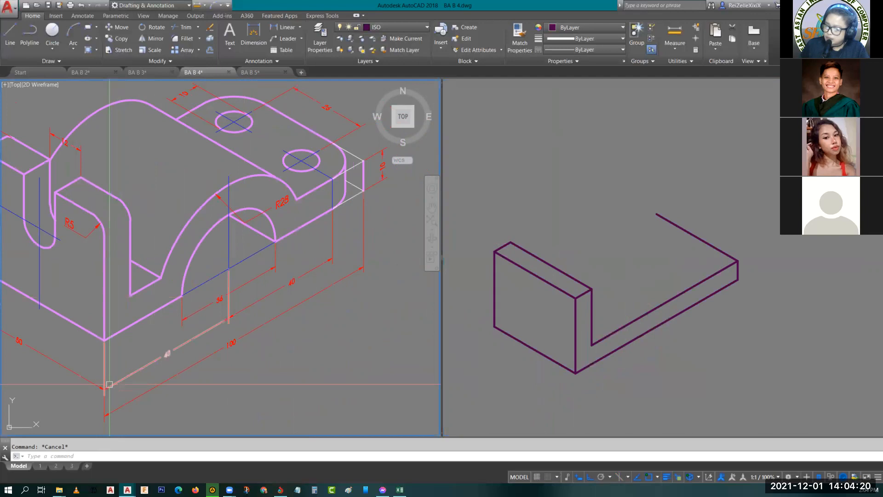
scroll(166, 355, "up", 3)
scroll(166, 357, "down", 4)
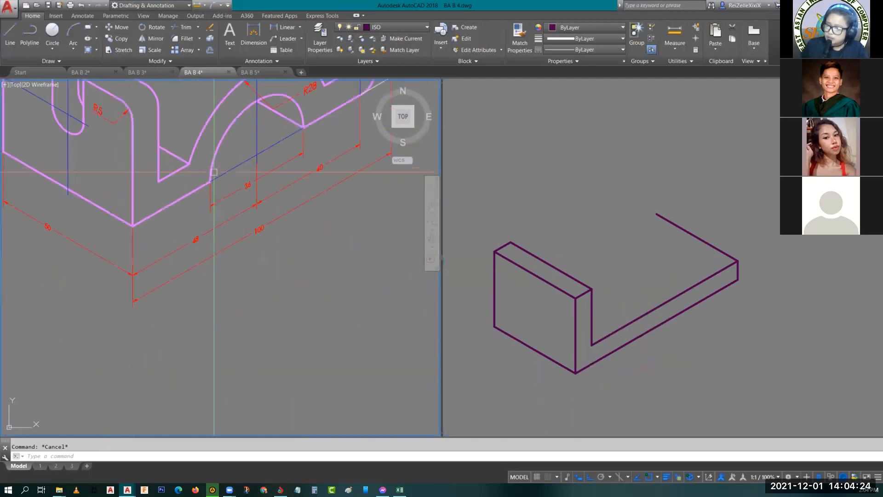
middle_click_drag(226, 153, 248, 223)
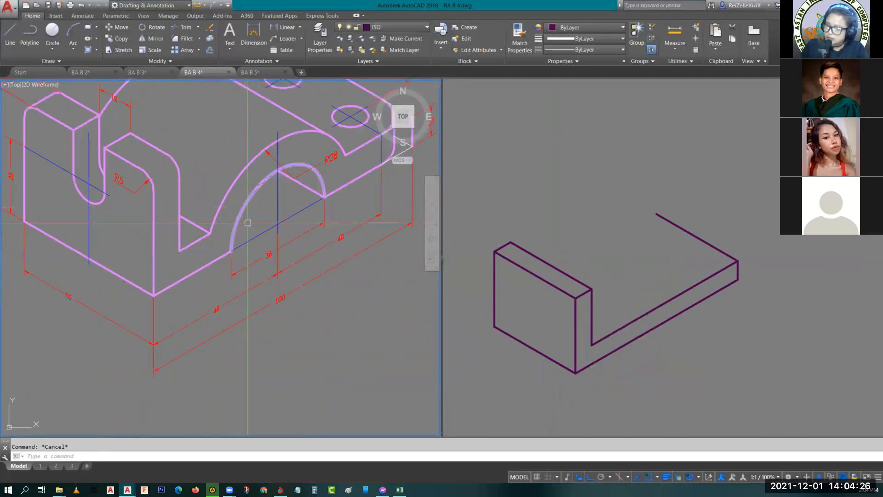
left_click(603, 351)
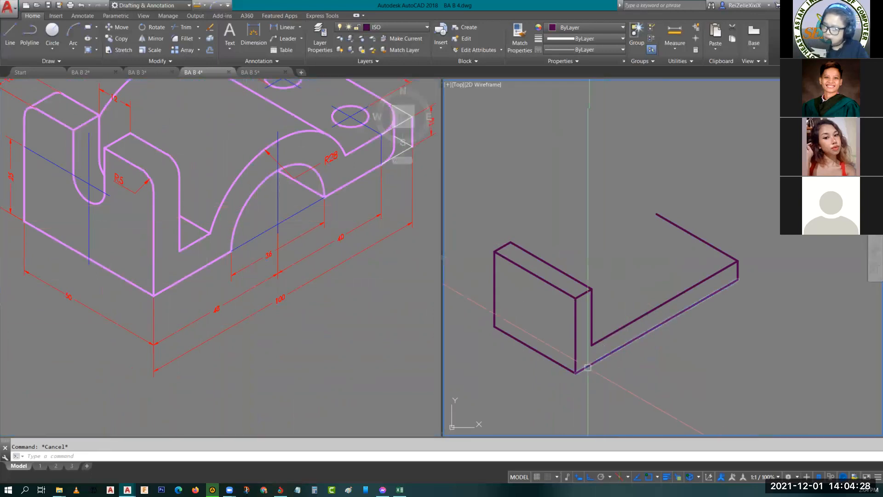
key("F5")
key("F5")
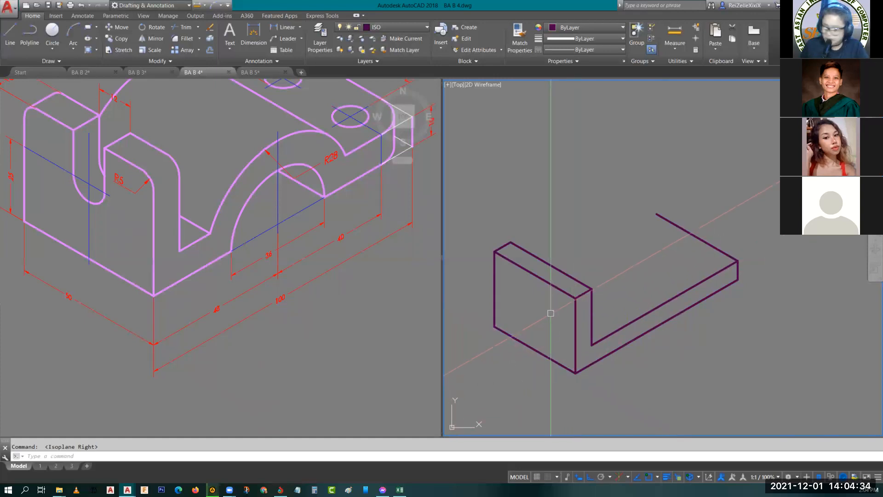
key("Return")
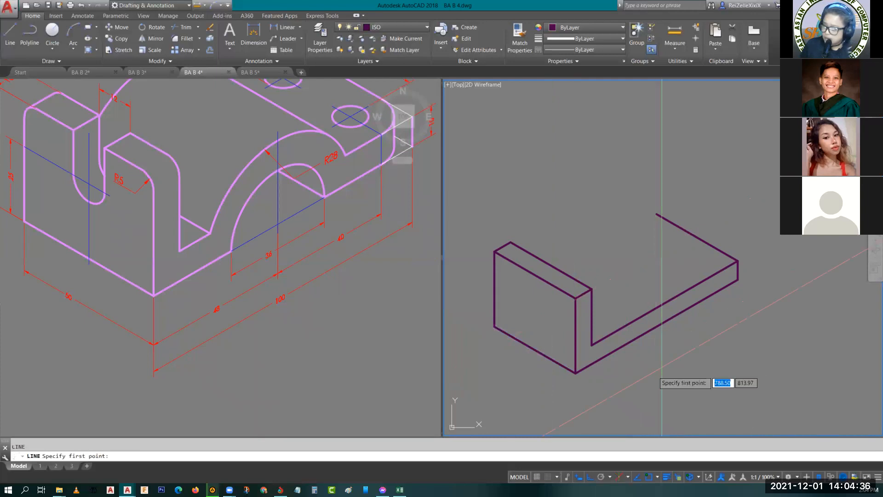
left_click(576, 372)
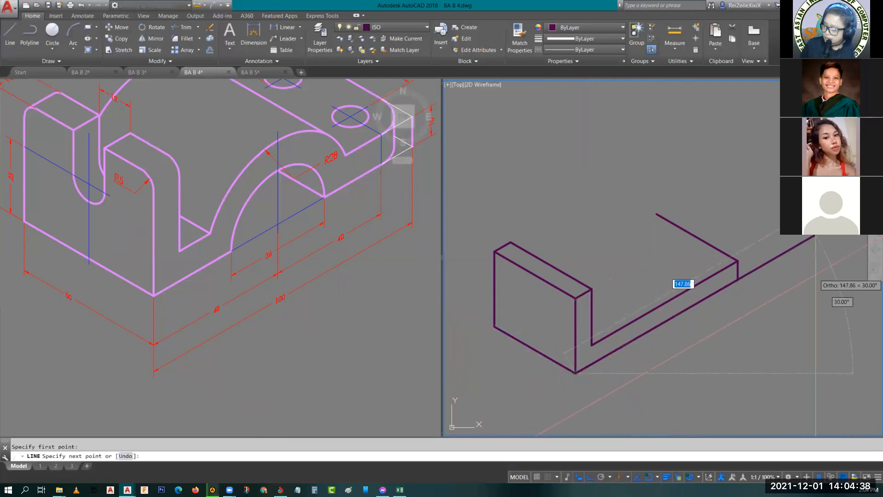
key("Return")
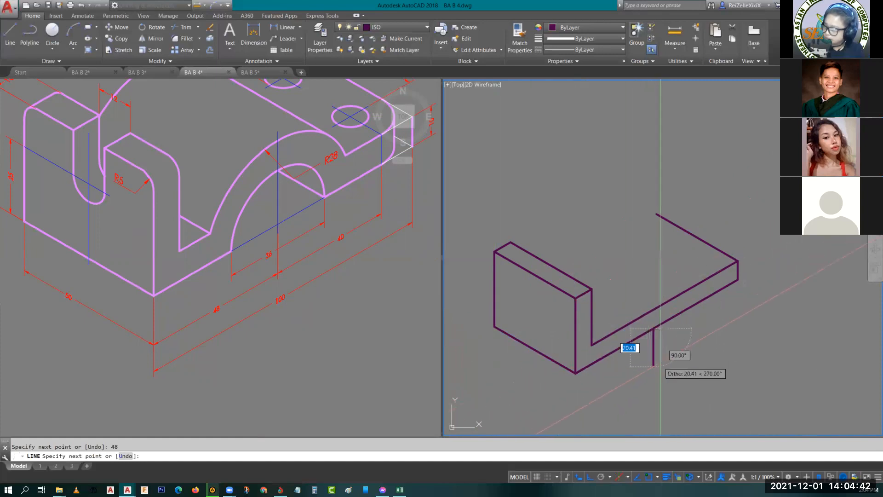
left_click(654, 371)
key("Escape")
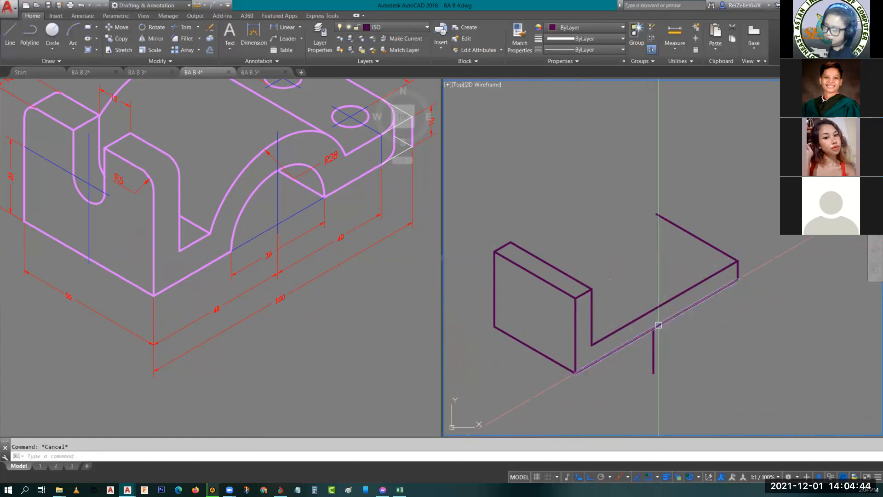
- Delete the overlapping 48-unit line on the bottom edge, keeping the vertical marker line
scroll(659, 349, "up", 2)
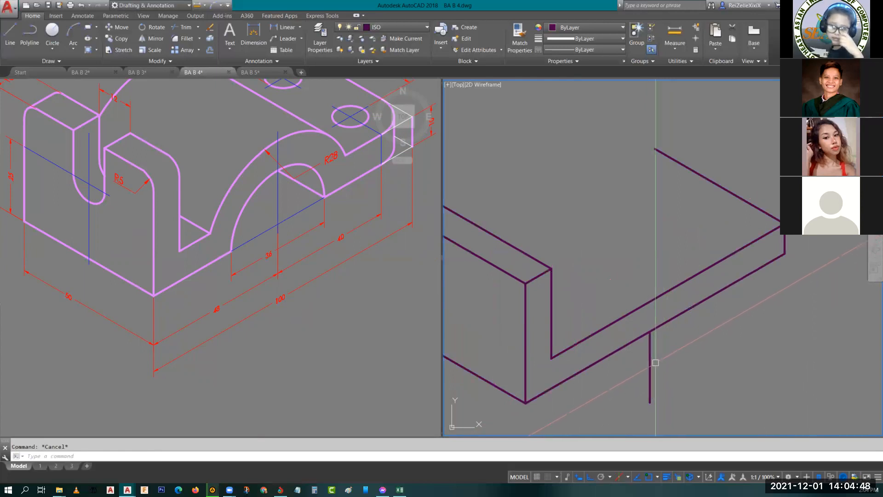
left_click(625, 345)
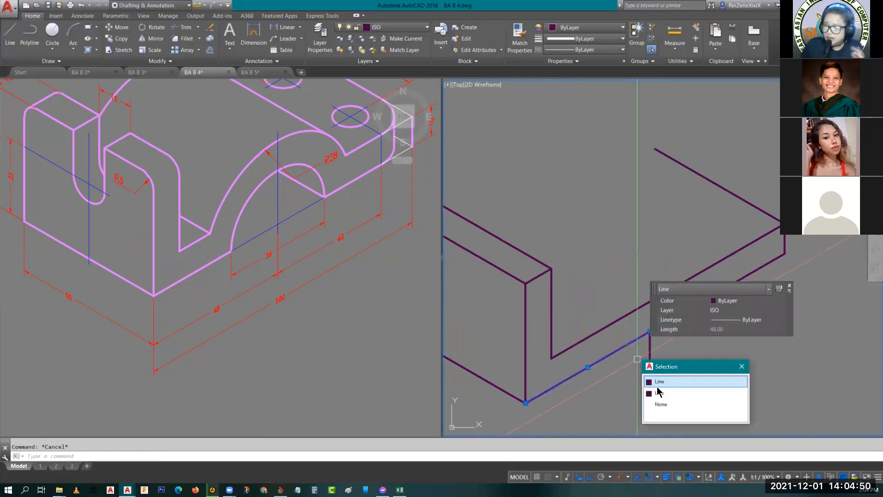
left_click(659, 382)
key("Delete")
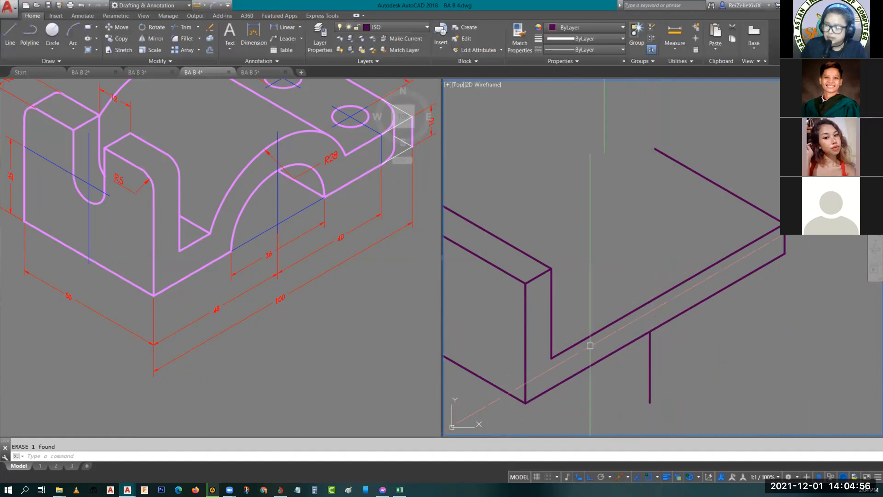
- Try an isocircle of radius 36 centred on the marker line's upper end, and erase it
key("Return")
type("i")
key("Return")
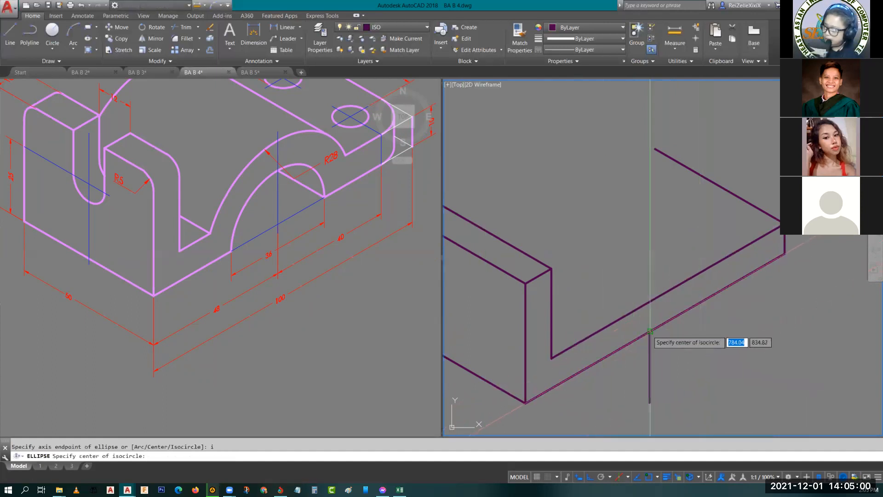
left_click(650, 332)
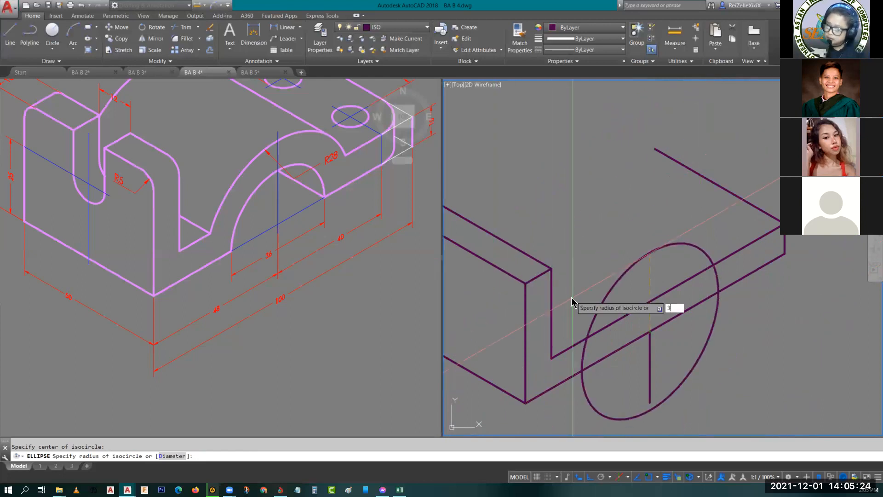
key("Return")
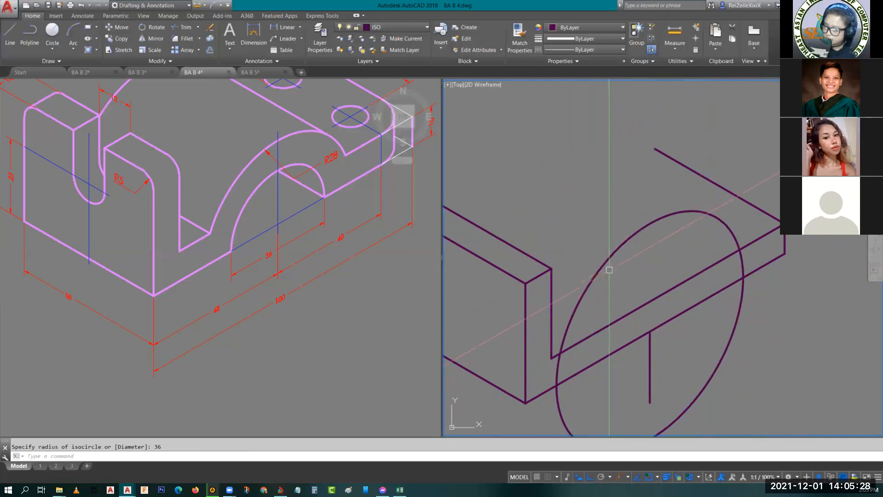
left_click(608, 262)
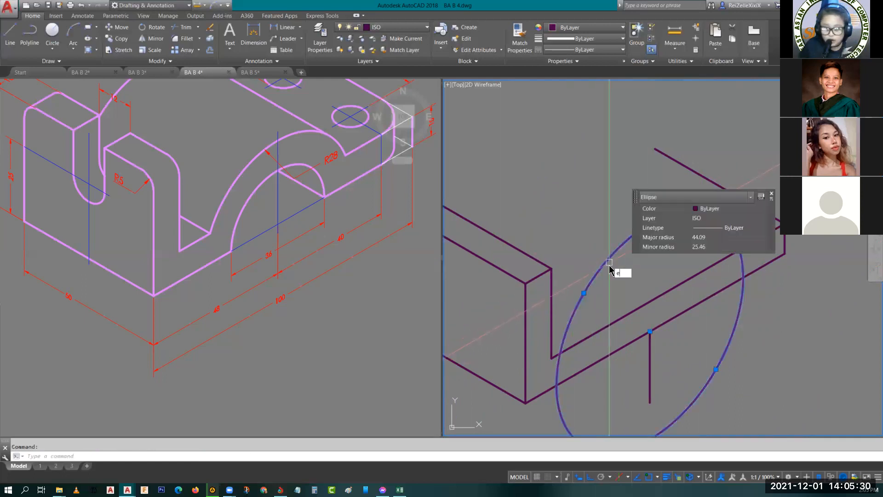
key("Return")
- Draw an isocircle of diameter 36 centred where the marker line meets the bottom edge
type("el")
key("Return")
type("i")
key("Return")
left_click(649, 332)
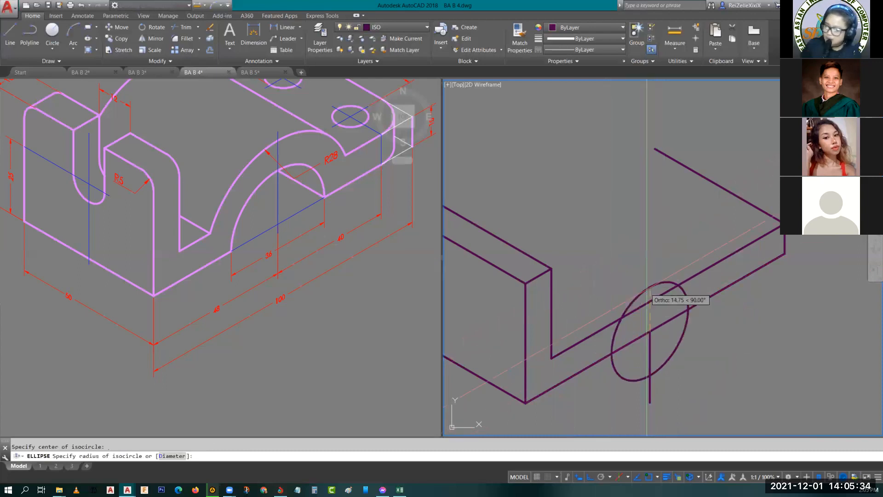
type("d")
key("Return")
type("36")
key("Return")
- Draw a concentric isocircle of radius 28 at the same centre on the bottom edge
key("Return")
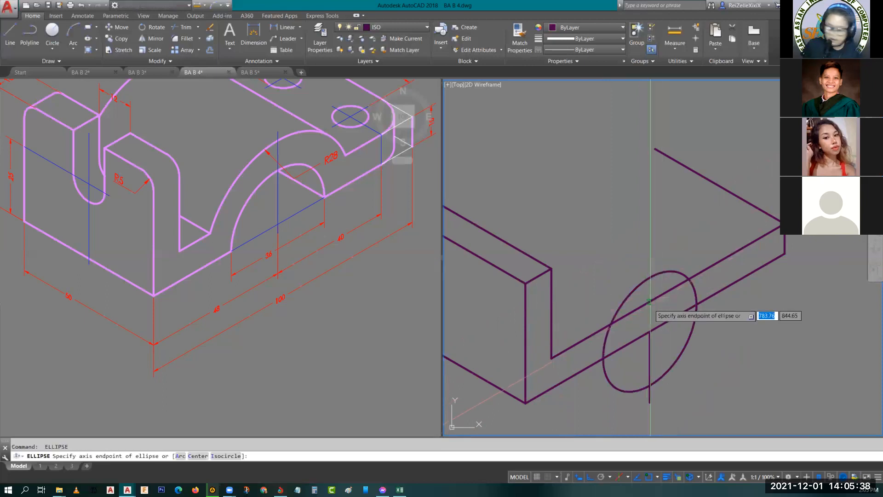
type("i")
key("Return")
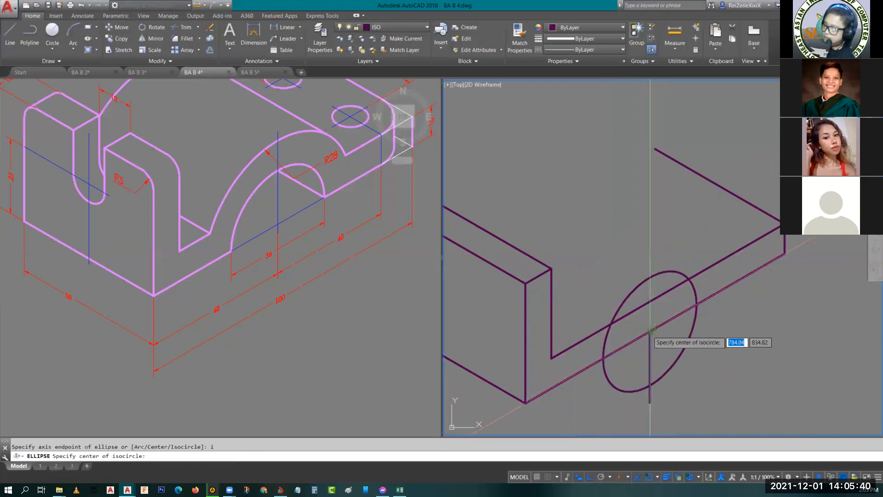
left_click(650, 332)
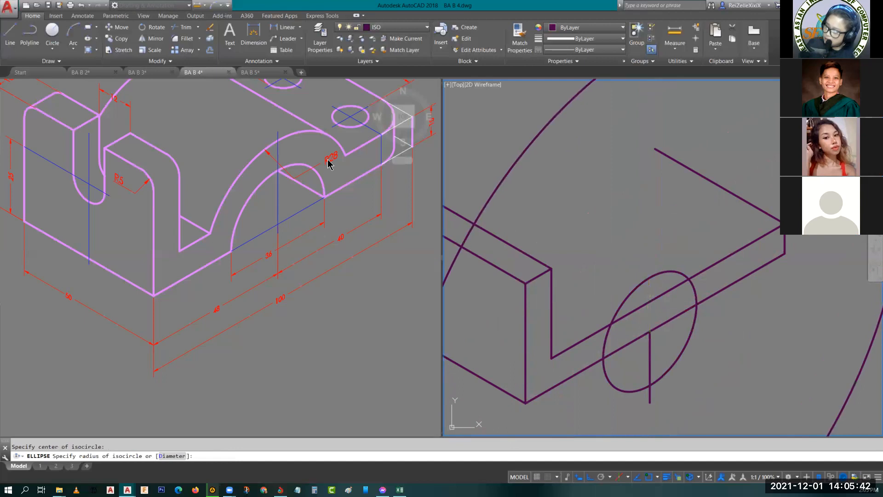
type("2")
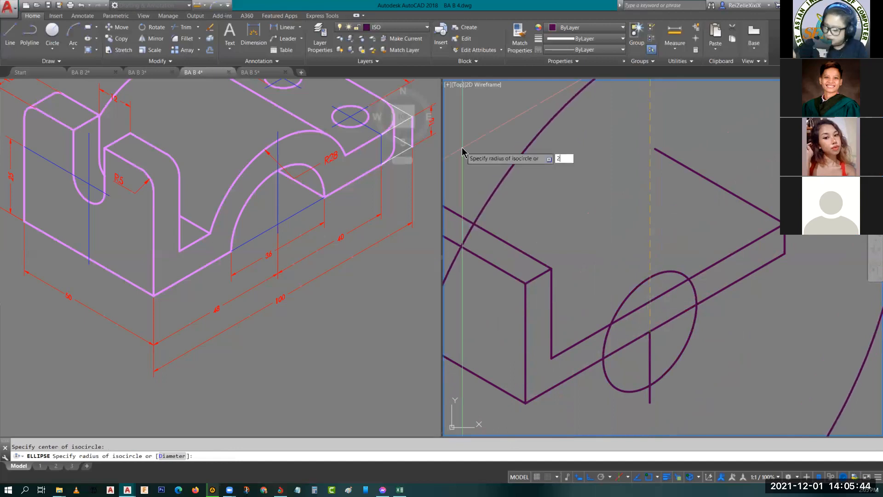
type("8")
key("Return")
key("Escape")
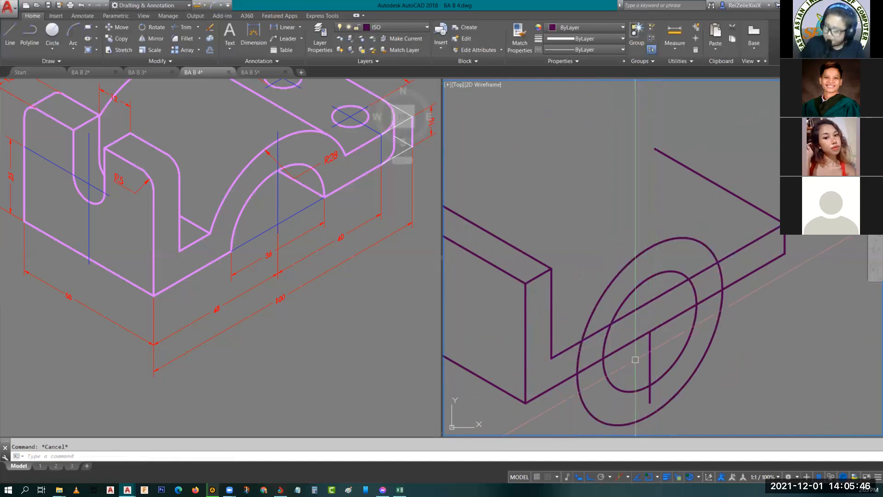
- Trim away the part of the inner isocircle below the base's bottom edge
middle_click_drag(636, 359, 617, 336)
middle_click_drag(666, 314, 634, 383)
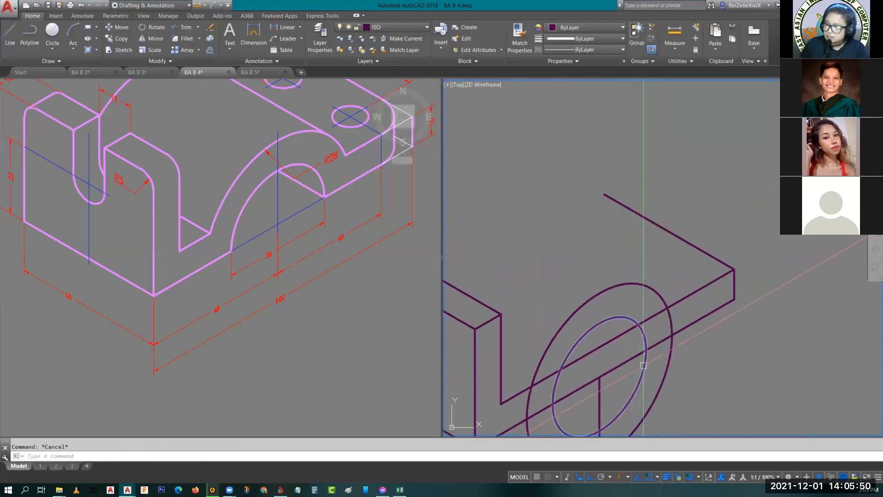
middle_click_drag(643, 362, 651, 307)
middle_click_drag(596, 322, 629, 343)
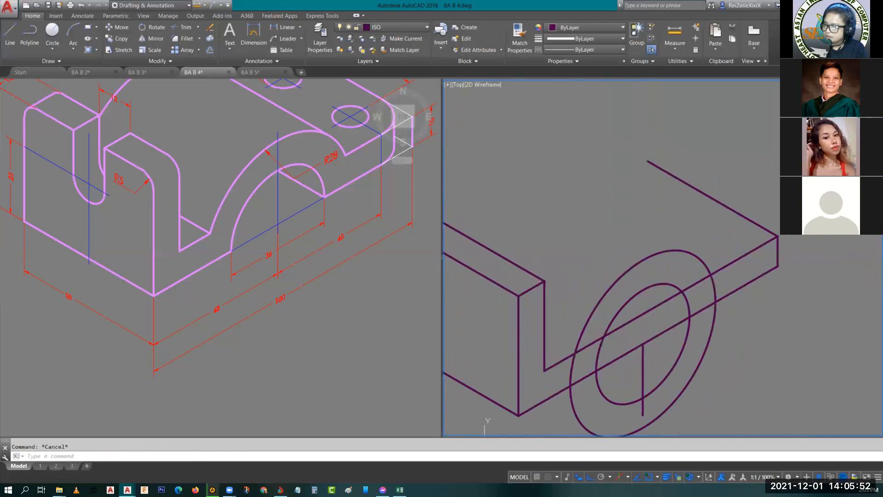
type("tr")
key("Return")
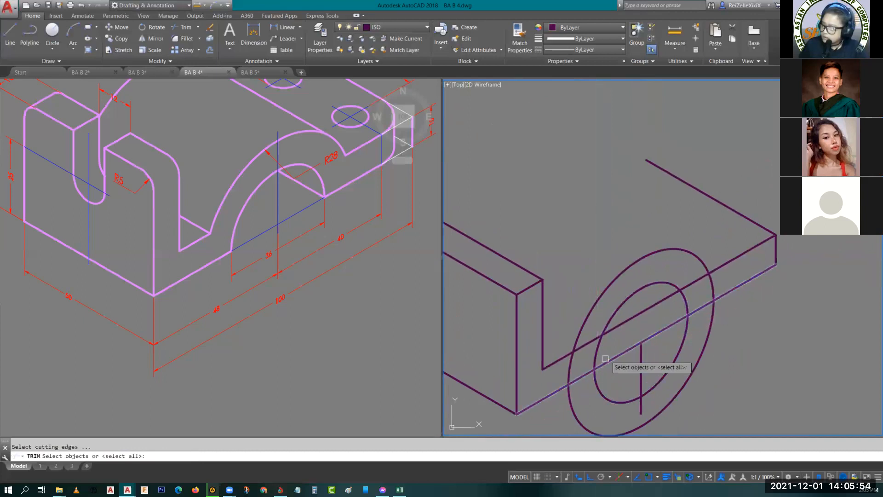
left_click(621, 352)
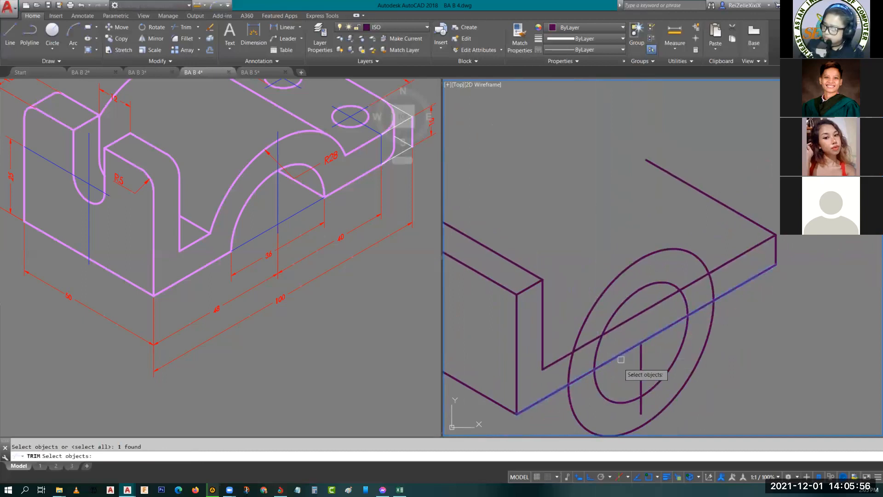
key("Return")
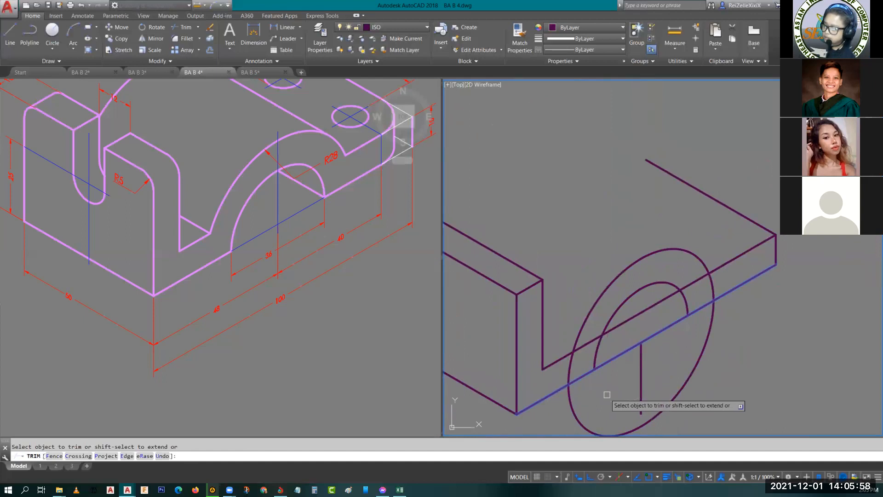
- Trim away the part of the outer isocircle below the base's upper front edge
key("Return")
key("Return")
left_click(617, 327)
key("Return")
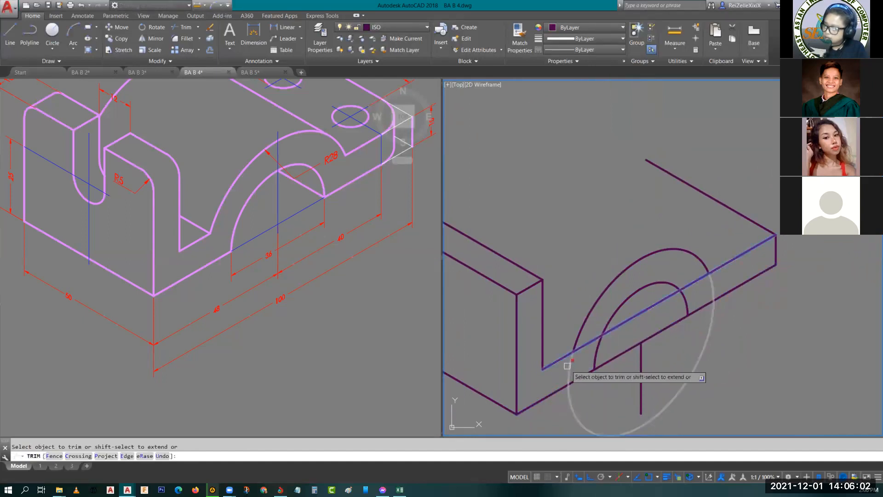
key("Escape")
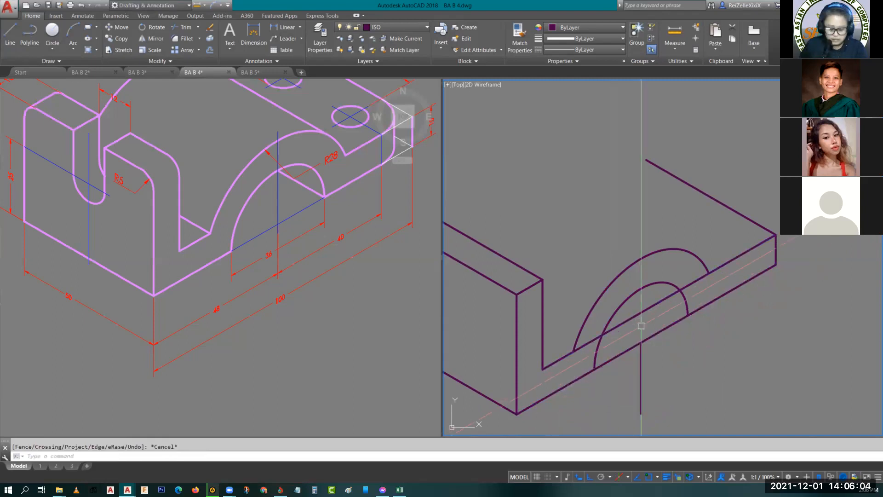
- Trim the base's upper front edge where it runs through the inside of the outer arch
type("tr")
key("Return")
key("Return")
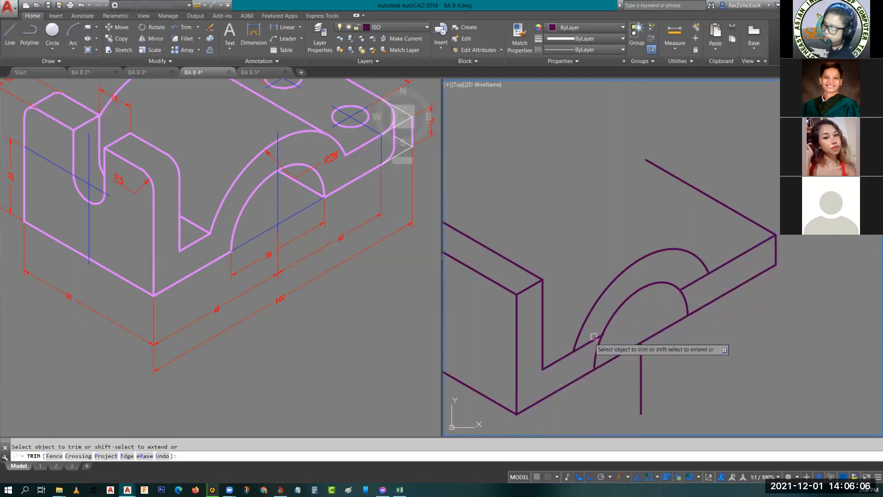
left_click(685, 288)
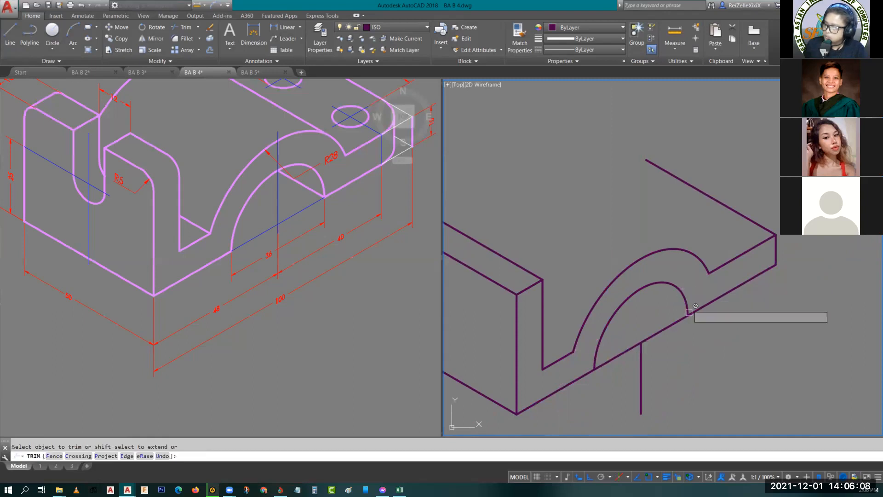
key("Escape")
key("Escape")
middle_click_drag(647, 318, 694, 319)
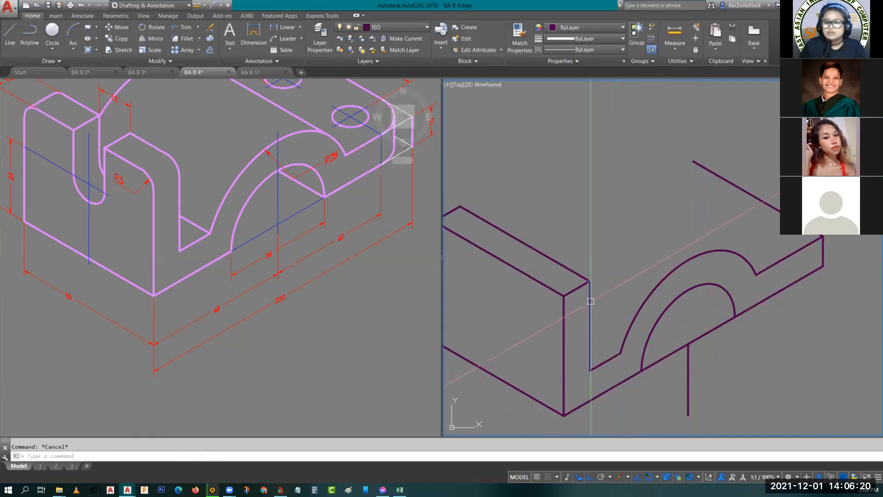
scroll(570, 314, "down", 5)
mouse_move(745, 237)
middle_mouse_down()
mouse_move(745, 256)
mouse_move(694, 339)
middle_mouse_up()
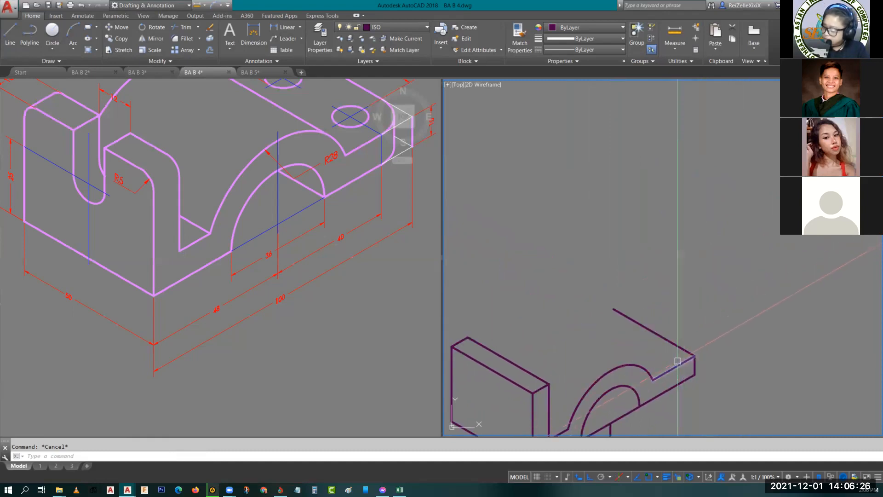
scroll(678, 361, "up", 2)
middle_click_drag(674, 362, 688, 315)
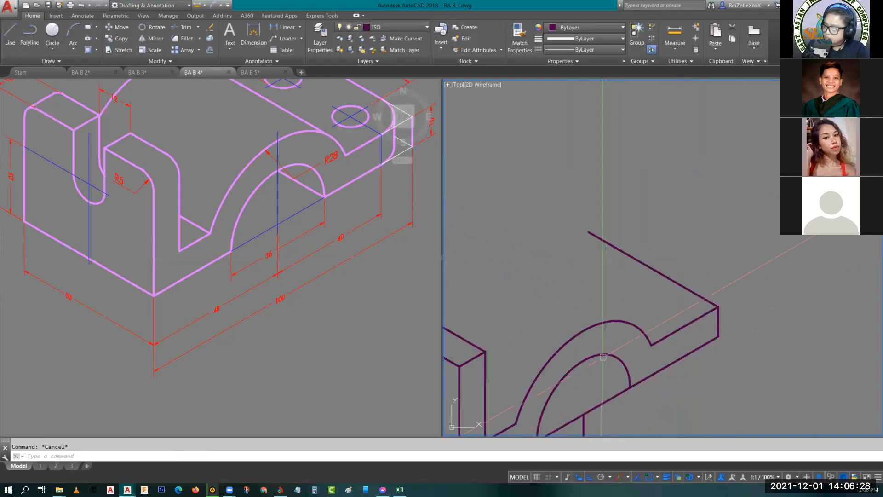
- Examine the reference object's holes, rounded end corners and dimensions around the two holes
left_click(332, 212)
middle_click_drag(353, 211, 325, 307)
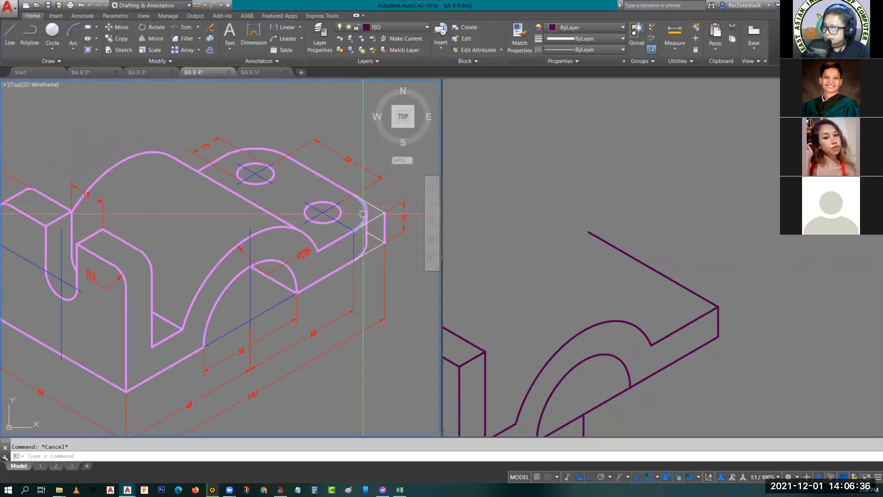
scroll(361, 232, "up", 2)
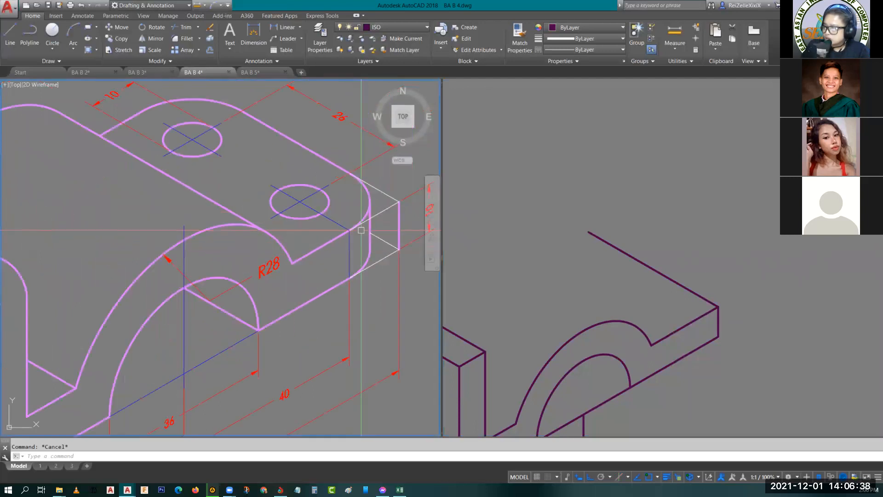
middle_click_drag(366, 189, 321, 258)
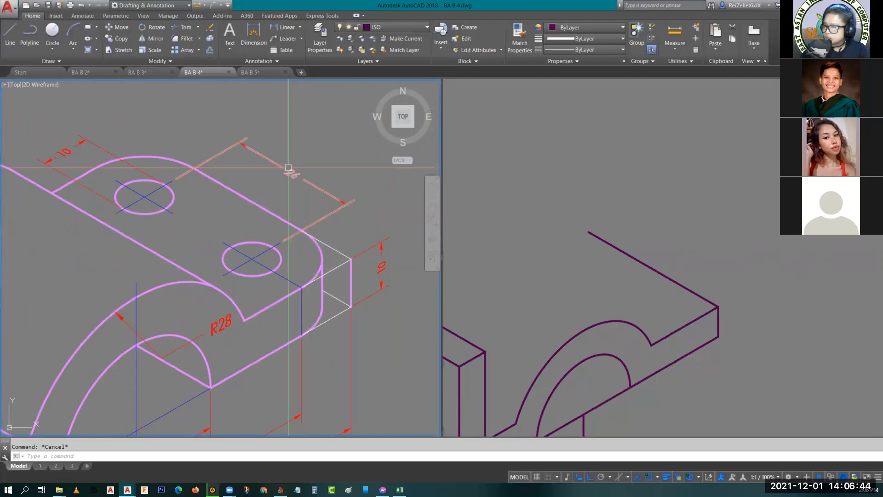
scroll(148, 306, "down", 3)
scroll(112, 339, "up", 6)
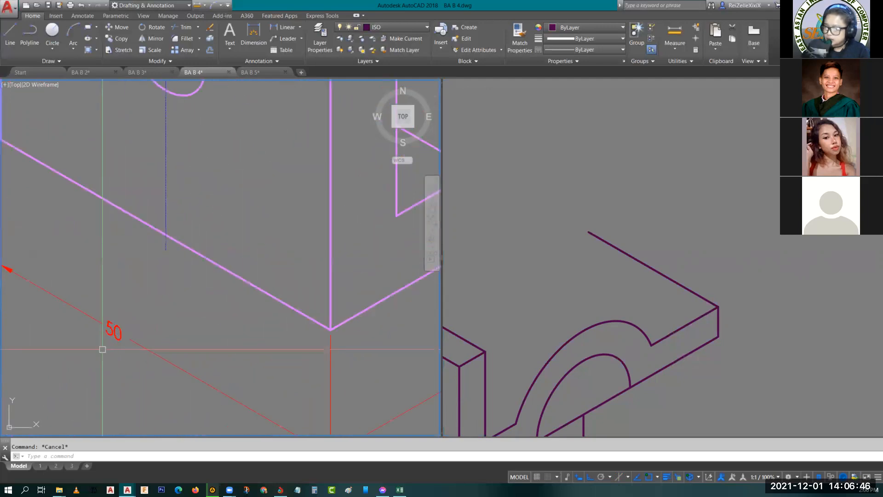
scroll(102, 350, "down", 5)
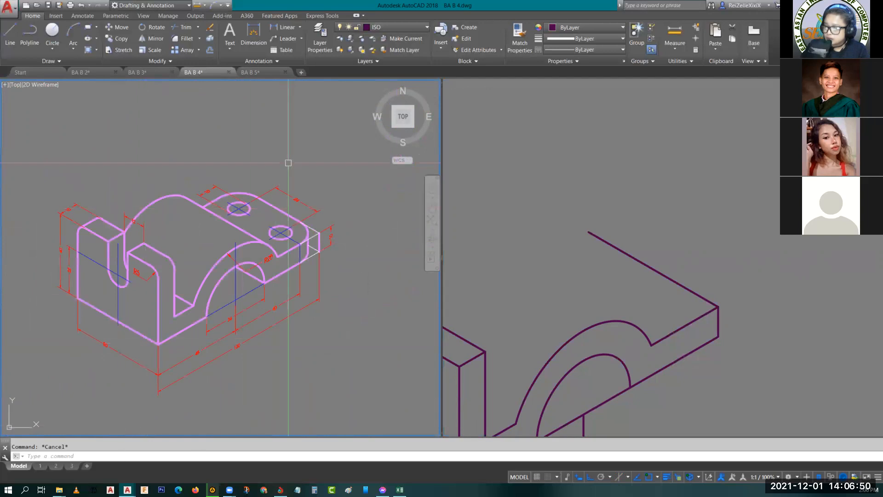
scroll(299, 202, "up", 6)
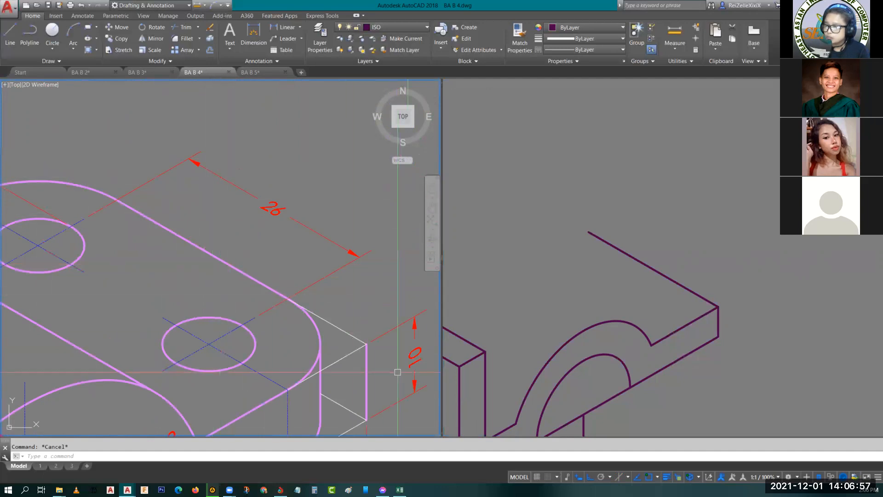
left_click(318, 338)
key("Escape")
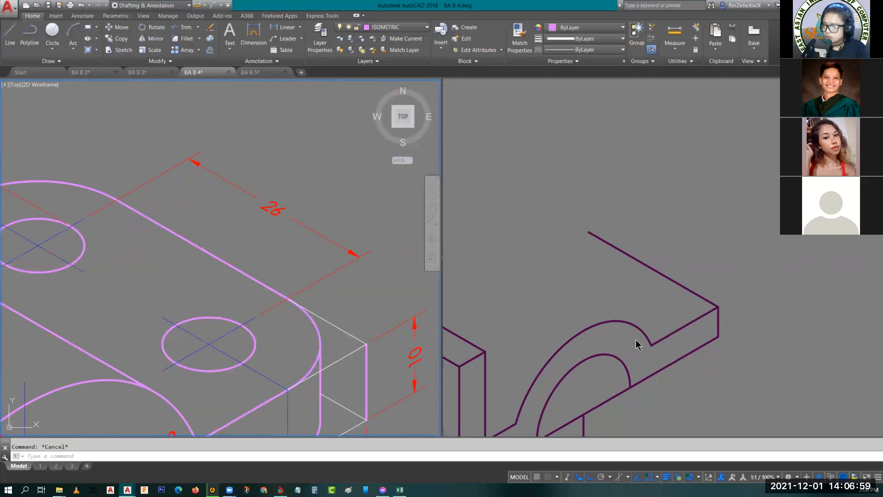
- Draw a 12-unit line from the base's upper front corner along the front edge, then a 12-unit line inward parallel to the end edge
left_click(664, 304)
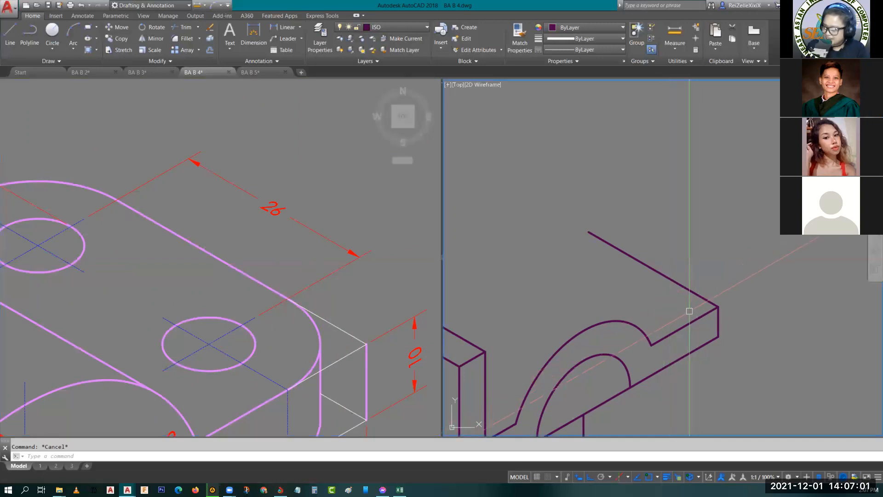
type("l")
key("Return")
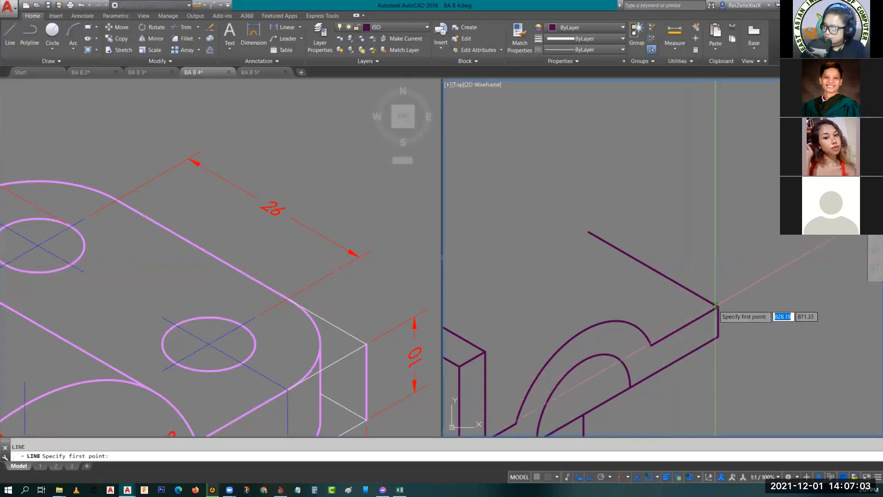
left_click(718, 305)
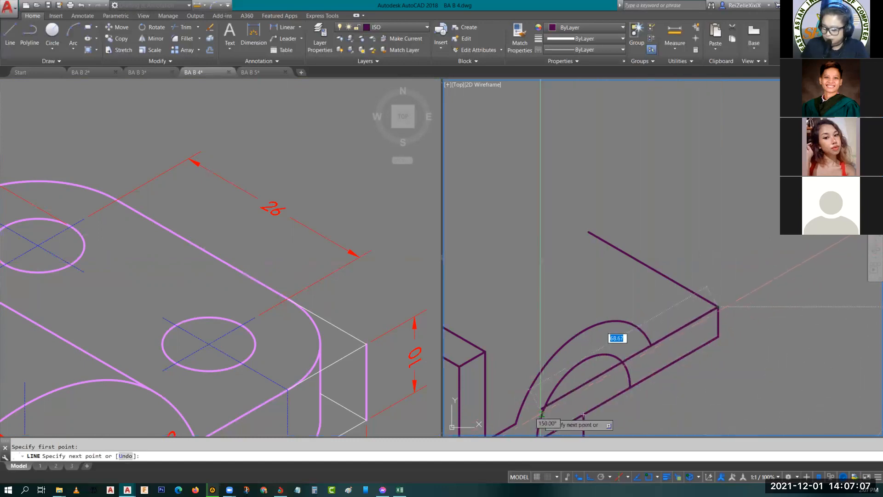
type("12")
key("Return")
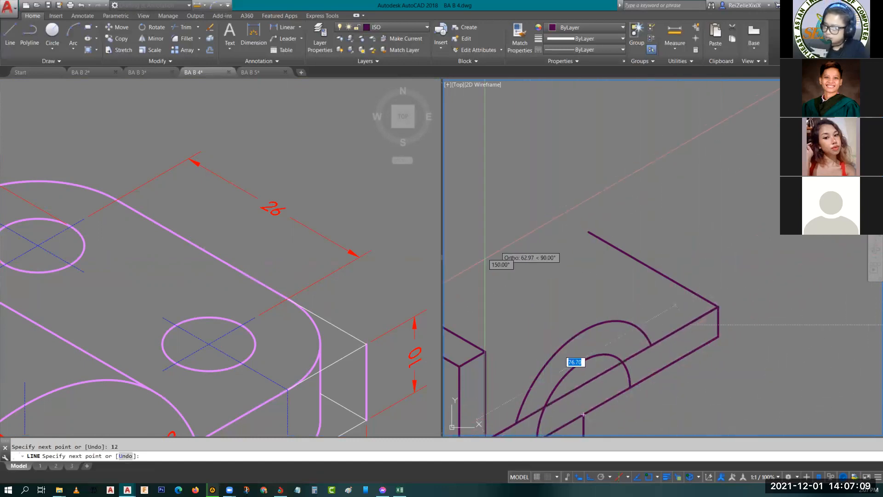
key("F5")
type("1")
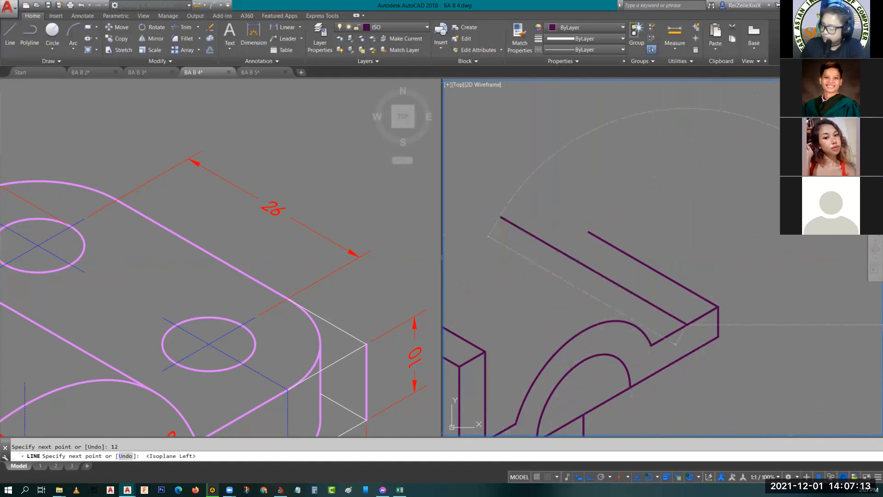
key("Escape")
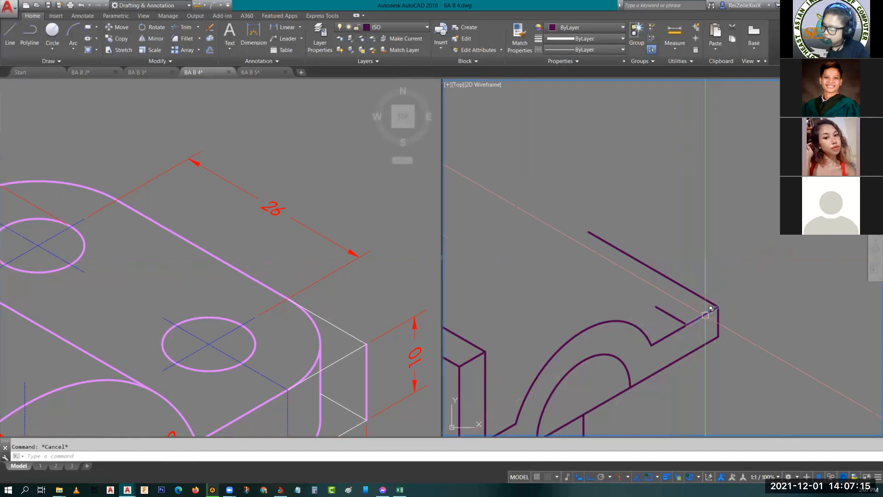
- Copy the 12-unit line on the upper front edge from the front corner to the rear corner of the base's end edge
left_click(704, 316)
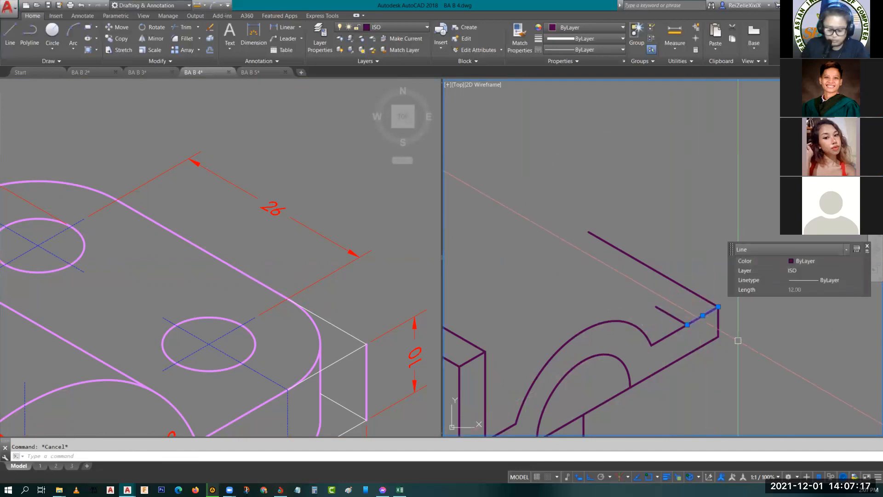
type("co")
key("Return")
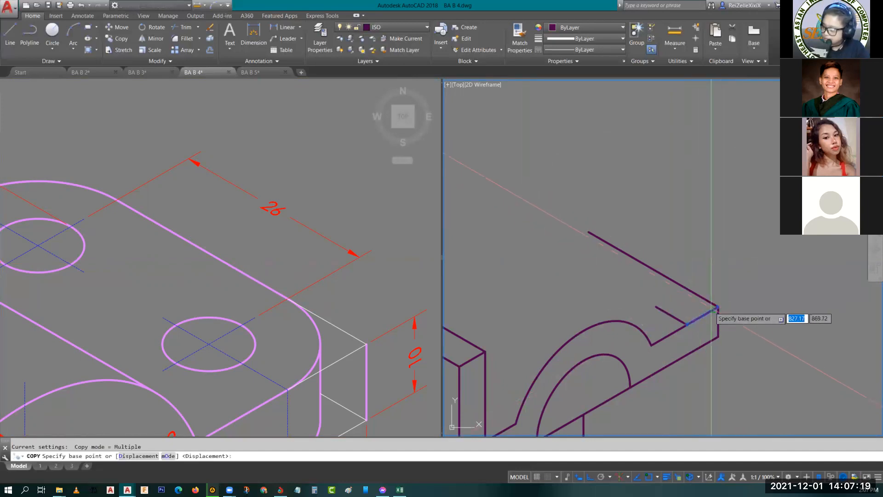
left_click(718, 305)
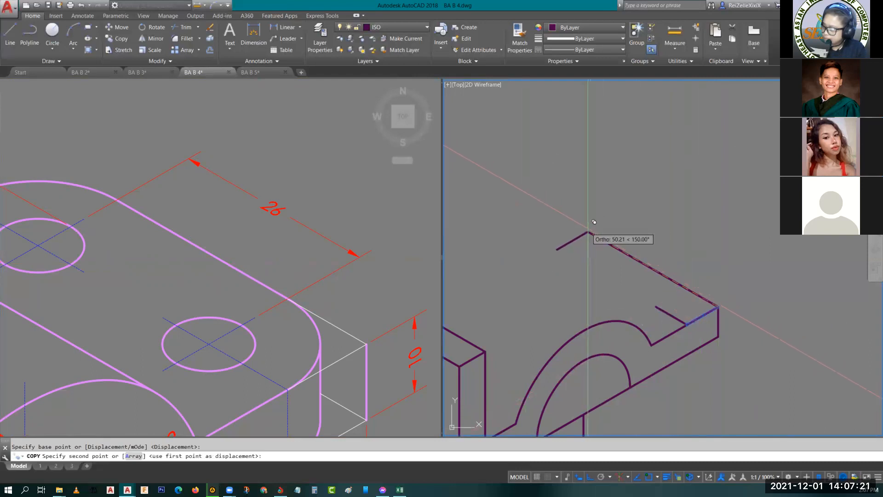
key("Return")
- Copy the 12-unit inward guide line by its inner end to the free end of the rear 12-unit line
left_click(663, 312)
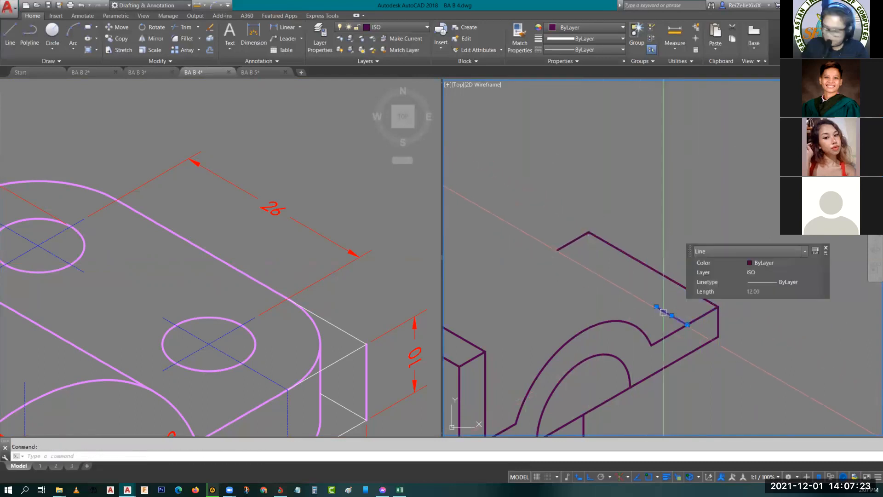
type("co")
key("Return")
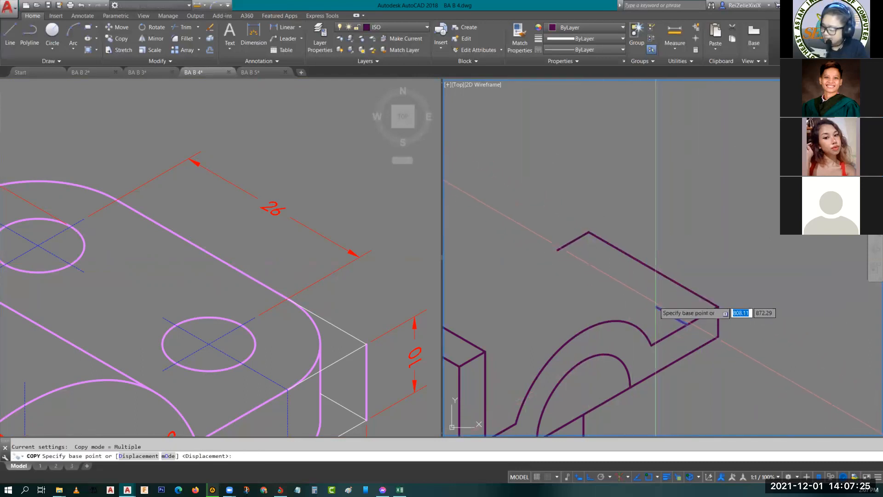
left_click(657, 307)
left_click(559, 250)
key("Escape")
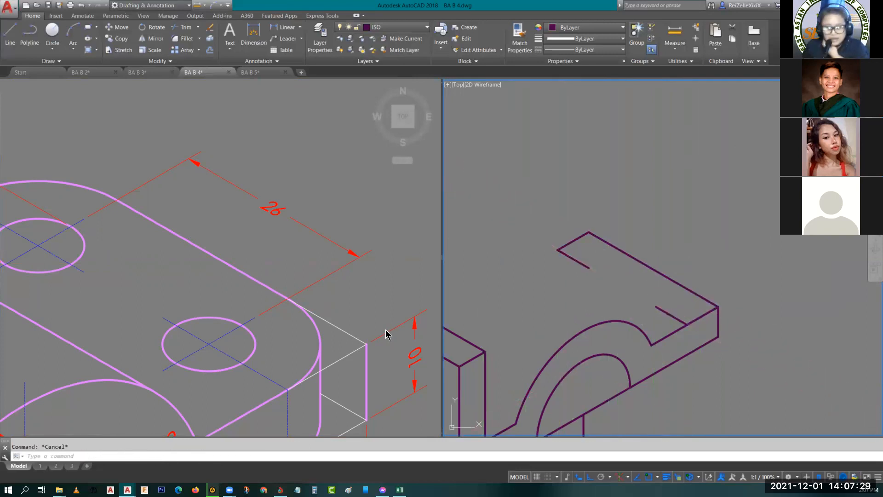
- Draw a top-plane isocircle of radius 12 centred on the inner end of the rear guide line
type("el")
key("Return")
type("i")
key("Return")
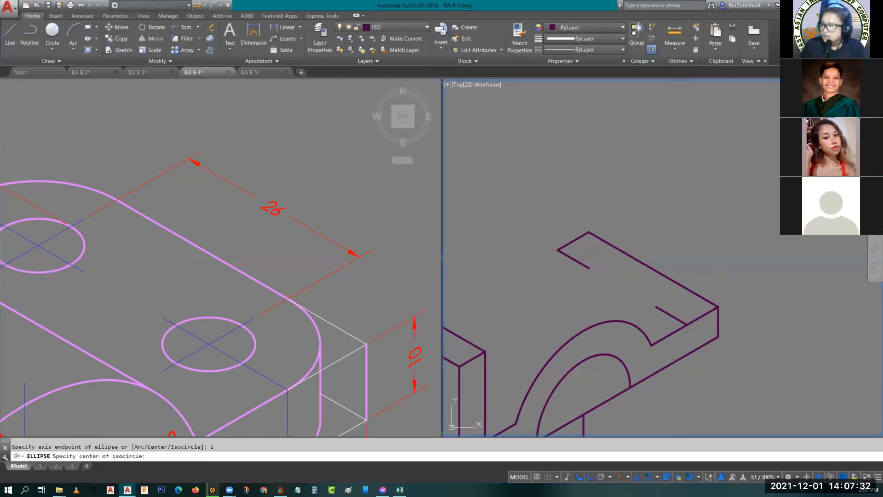
left_click(589, 267)
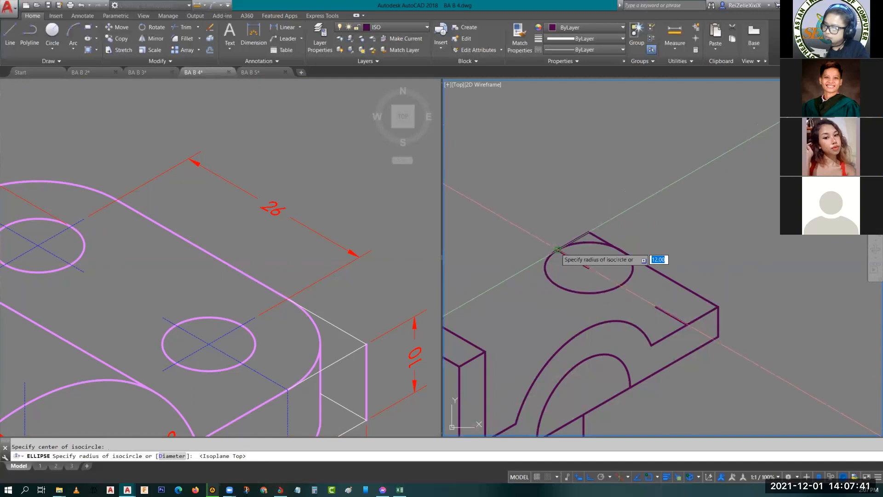
left_click(557, 249)
left_click(628, 280)
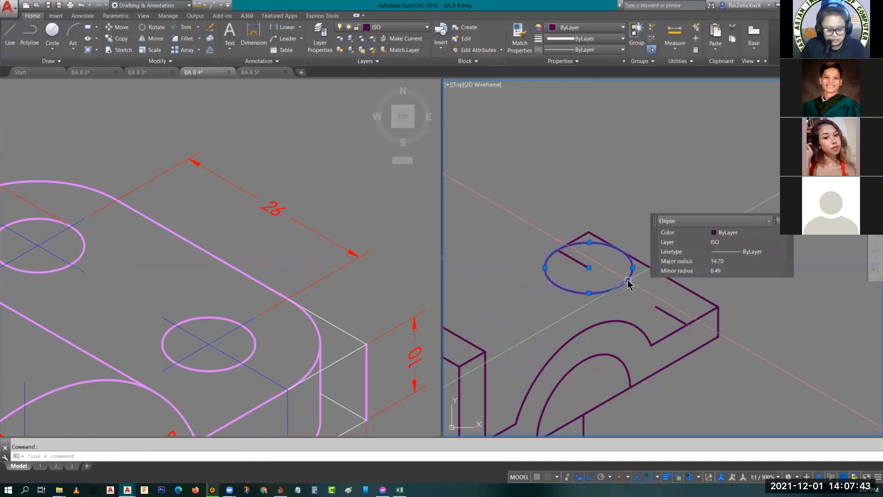
key("Escape")
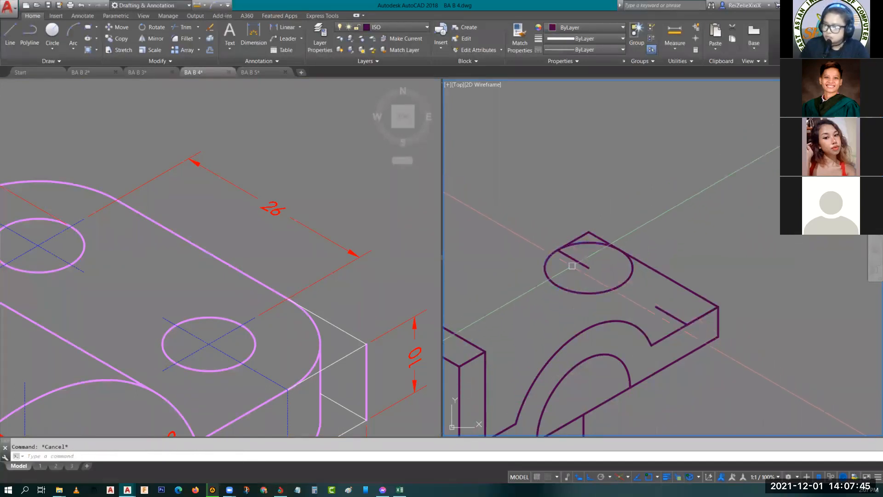
left_click(572, 258)
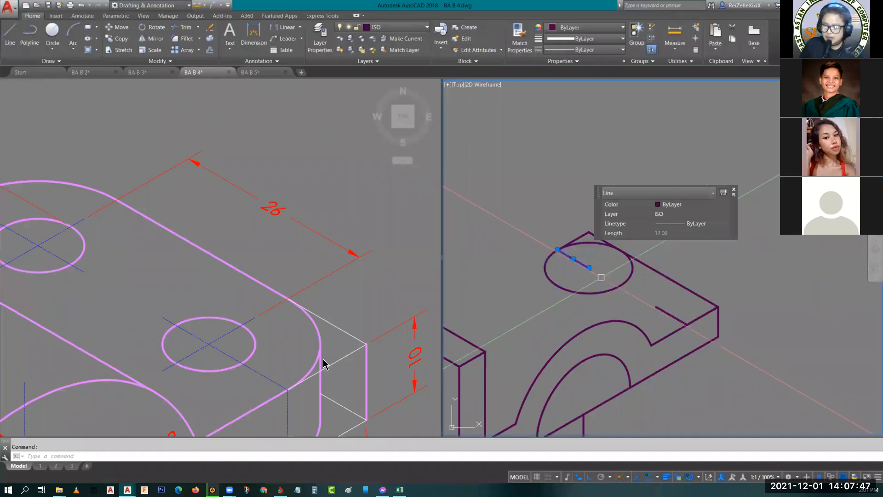
key("Escape")
- Draw a concentric isocircle of diameter 10 for the rear hole, matching the hole dimension in the reference
left_click(188, 273)
scroll(188, 273, "down", 2)
middle_click_drag(189, 276, 363, 234)
scroll(277, 224, "up", 4)
middle_click_drag(292, 253, 292, 357)
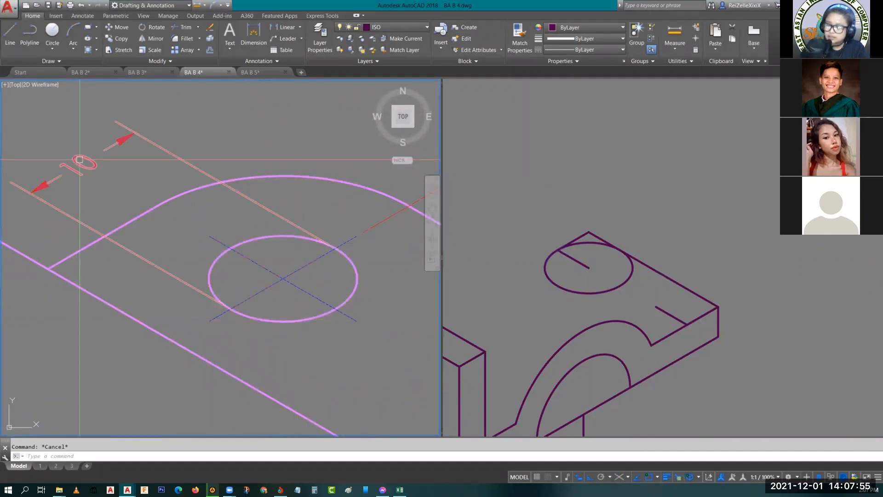
left_click(606, 266)
type("el")
key("Return")
type("i")
key("Return")
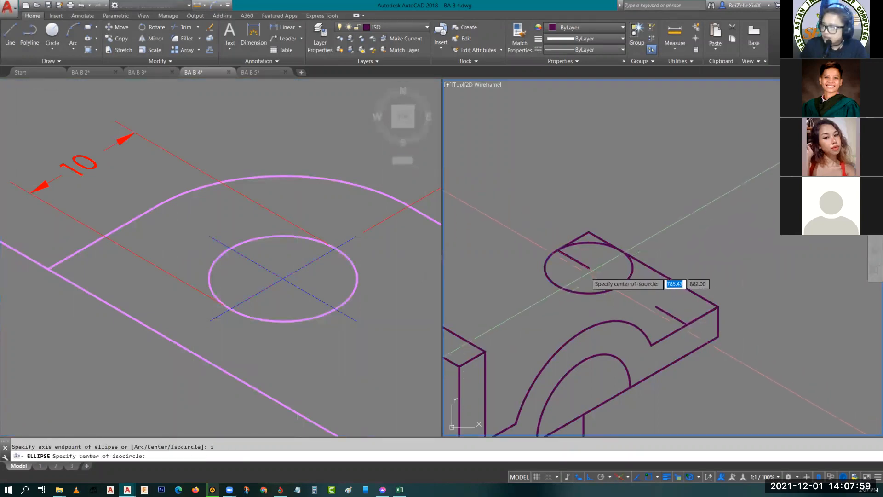
left_click(589, 268)
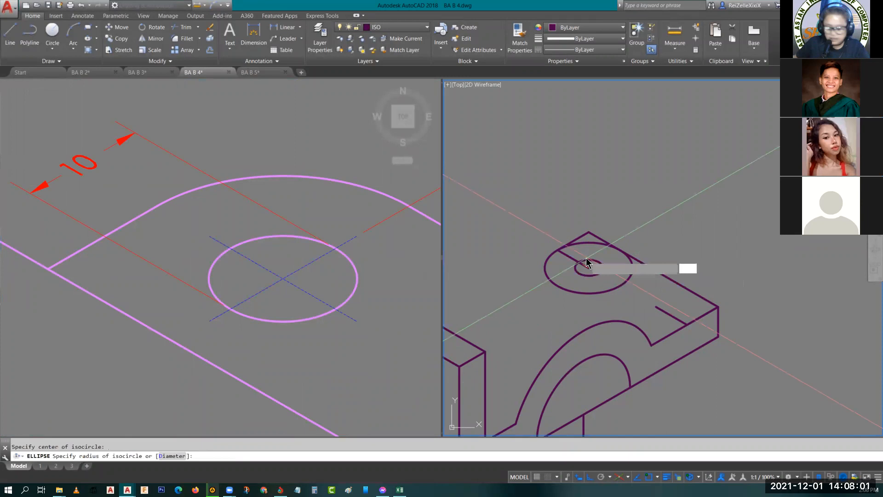
type("d")
key("Return")
type("10")
key("Return")
key("Escape")
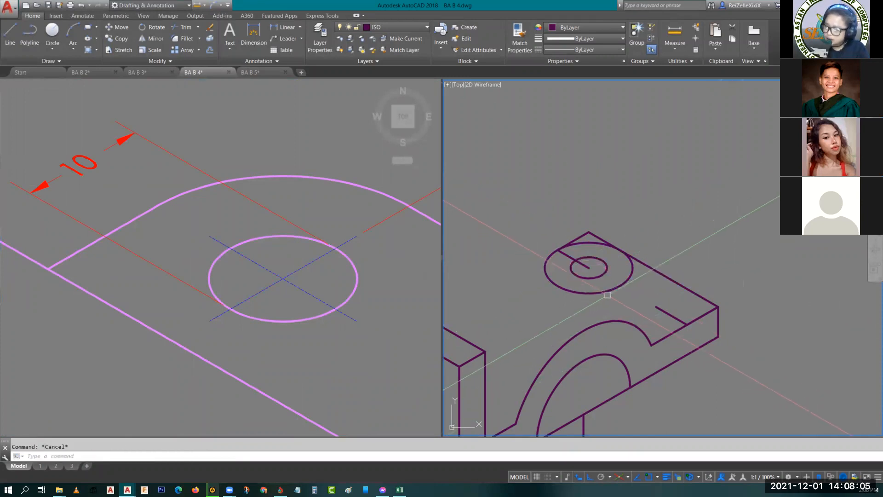
- Copy both rear isocircles from their centre to the inner end of the front guide line
left_click(608, 292)
left_click(599, 275)
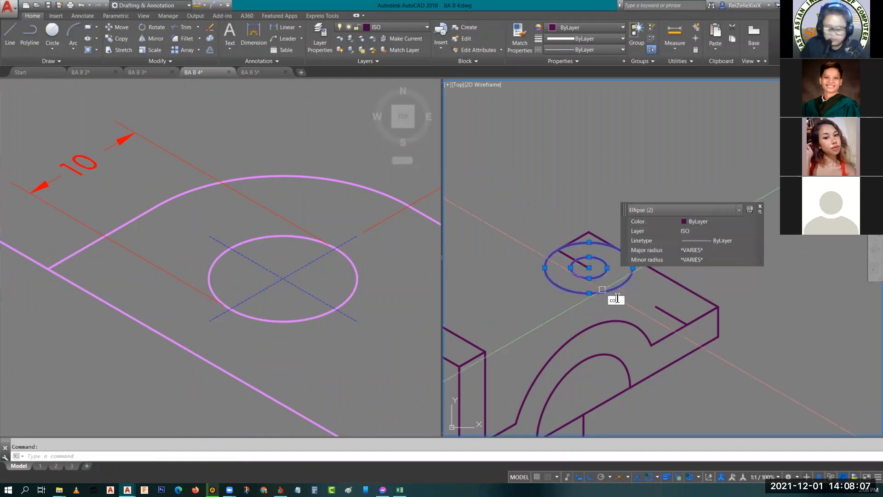
key("Return")
left_click(589, 267)
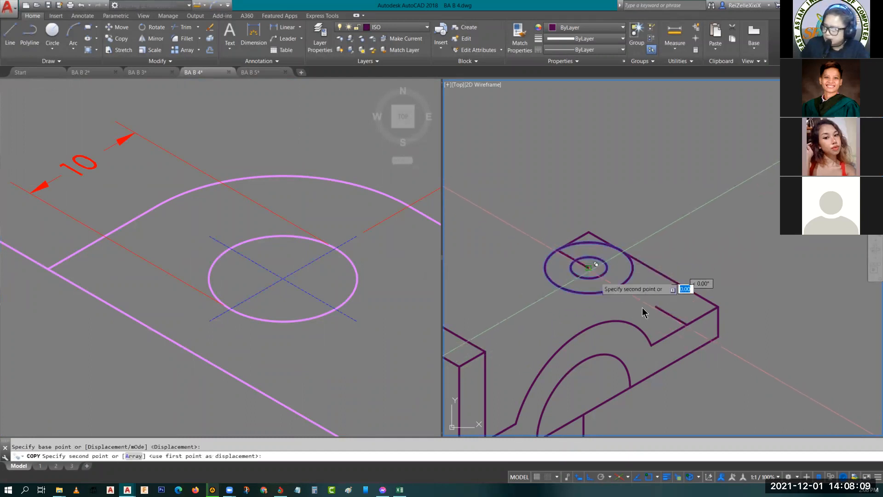
left_click(661, 304)
key("Escape")
- Try a long line from the rear guide line toward the upright block, parallel to the base's length, and undo it
mouse_move(707, 351)
middle_mouse_down()
mouse_move(658, 348)
mouse_move(736, 321)
middle_mouse_up()
middle_click_drag(499, 293, 631, 236)
scroll(645, 239, "down", 4)
scroll(649, 238, "up", 2)
type("l")
key("space")
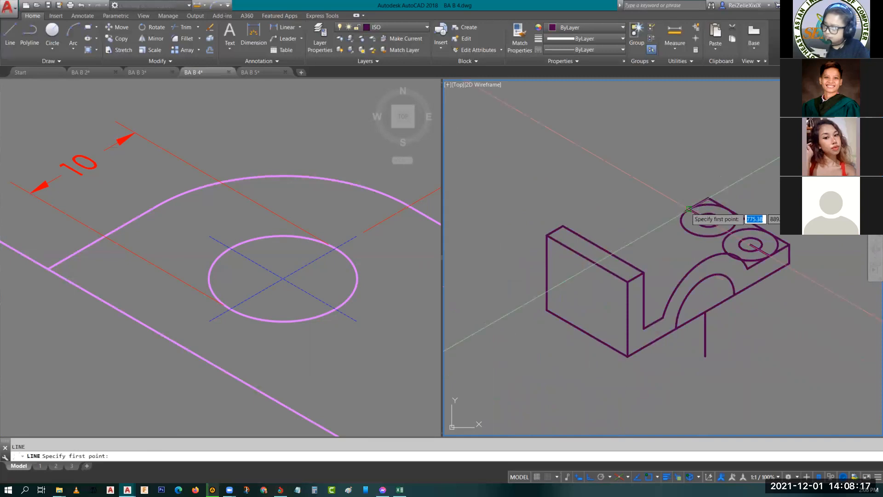
left_click(708, 220)
key("Escape")
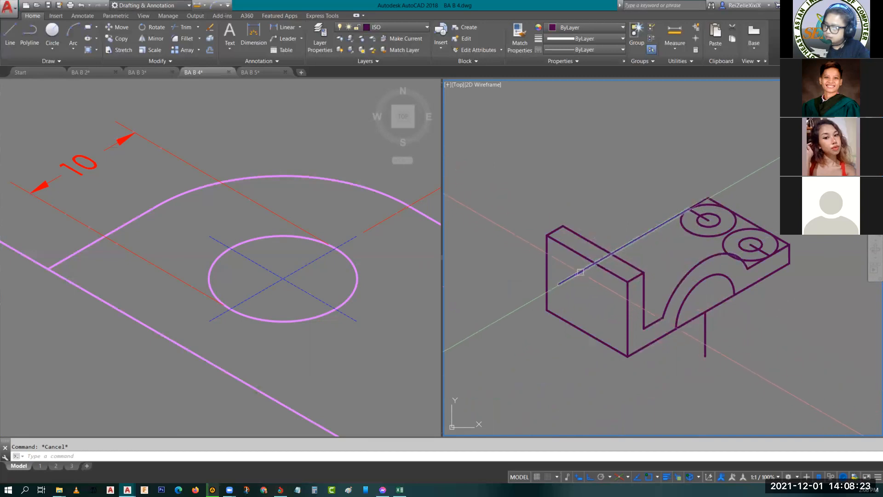
key("ctrl+z")
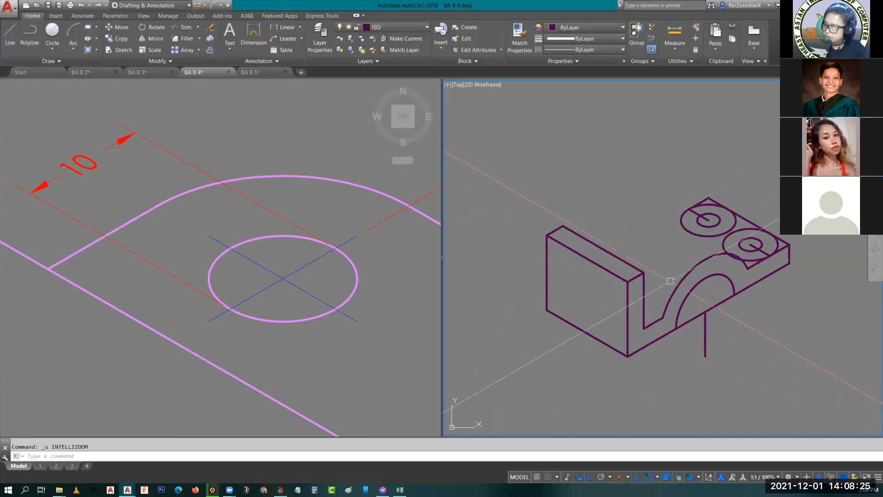
- Copy both front arch arcs from the upright block's front bottom corner to its rear bottom corner
left_click(700, 298)
left_click(668, 259)
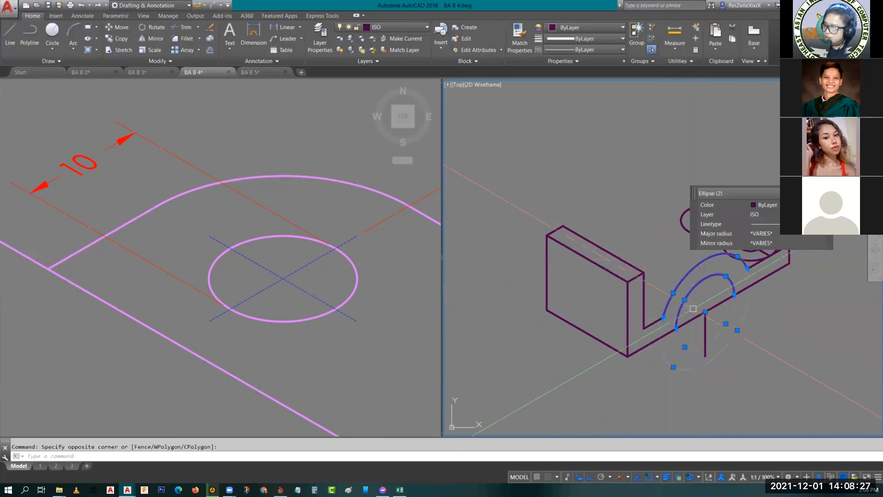
scroll(629, 307, "down", 5)
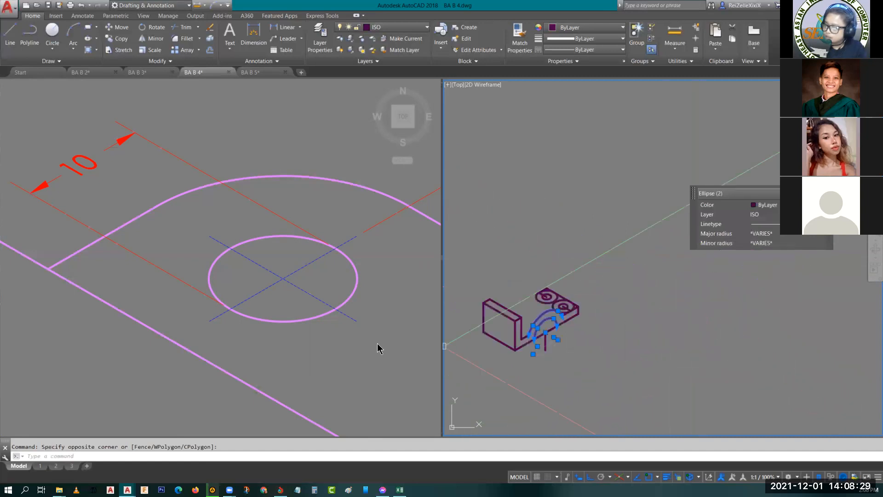
scroll(558, 320, "up", 5)
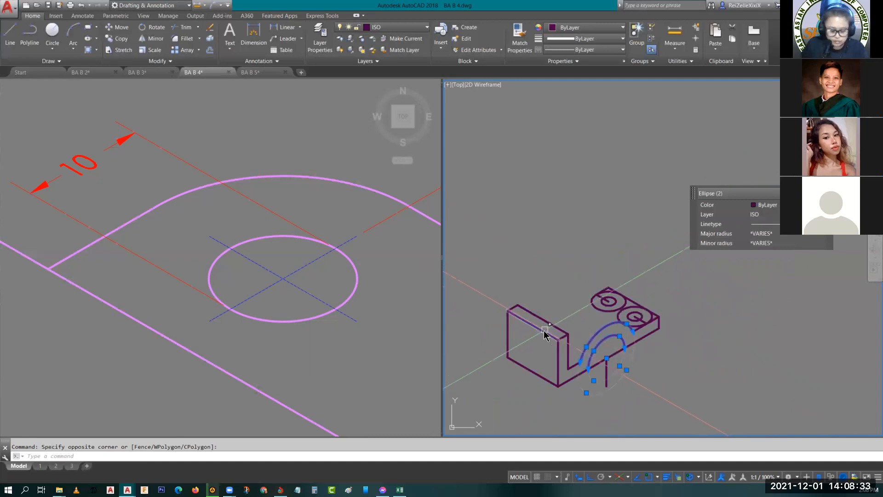
key("Return")
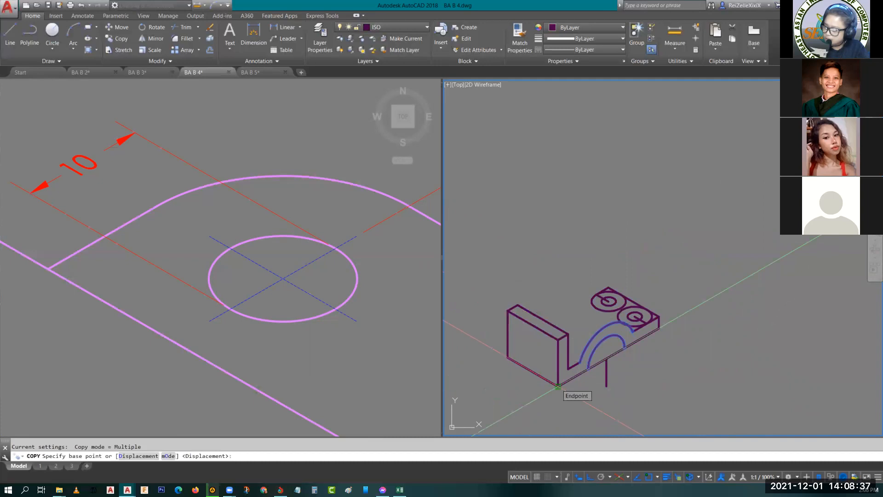
left_click(558, 386)
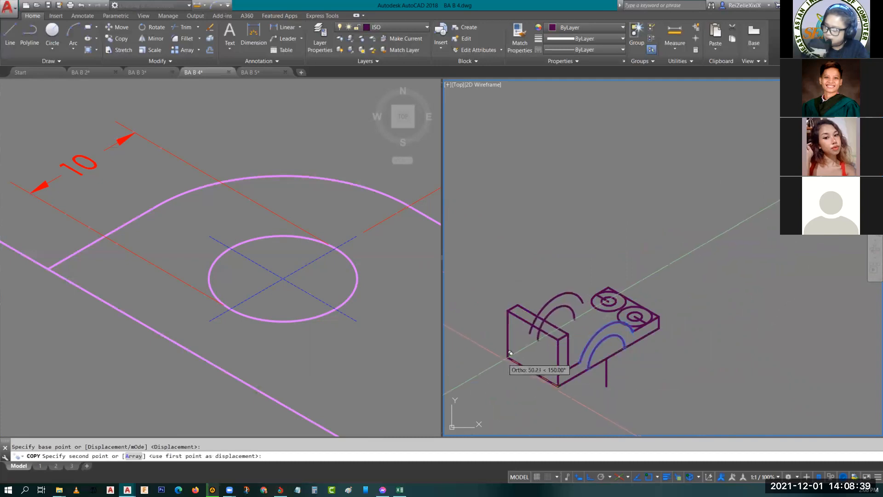
left_click(514, 352)
key("Escape")
key("Escape")
- Erase the inner arc of the copied rear arch
scroll(574, 323, "up", 2)
middle_click_drag(575, 325, 638, 339)
scroll(704, 307, "up", 2)
middle_click_drag(699, 341, 763, 274)
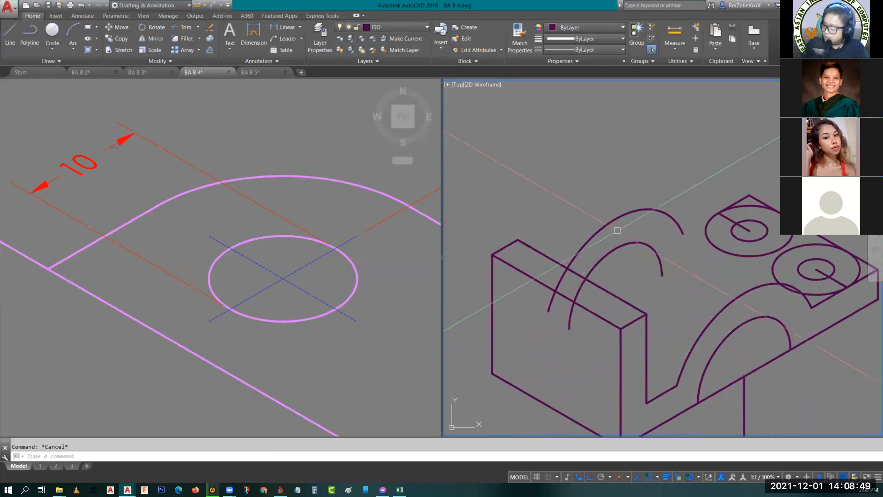
left_click(624, 242)
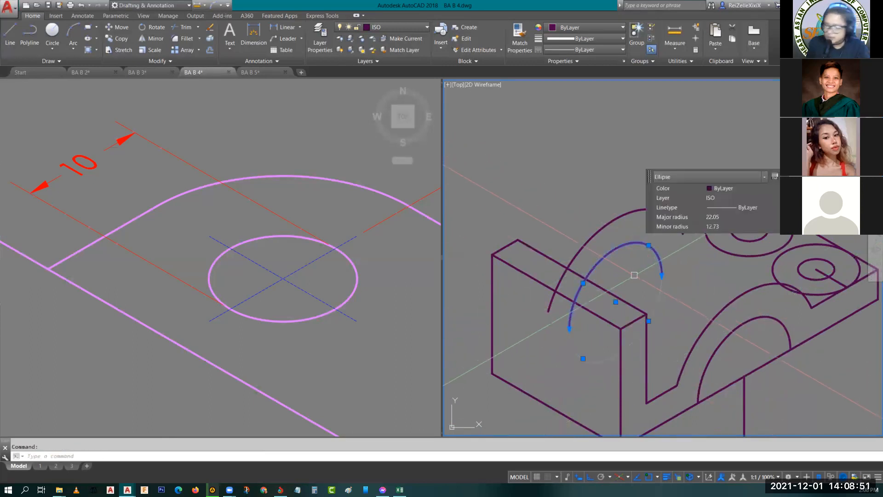
type("e")
key("Return")
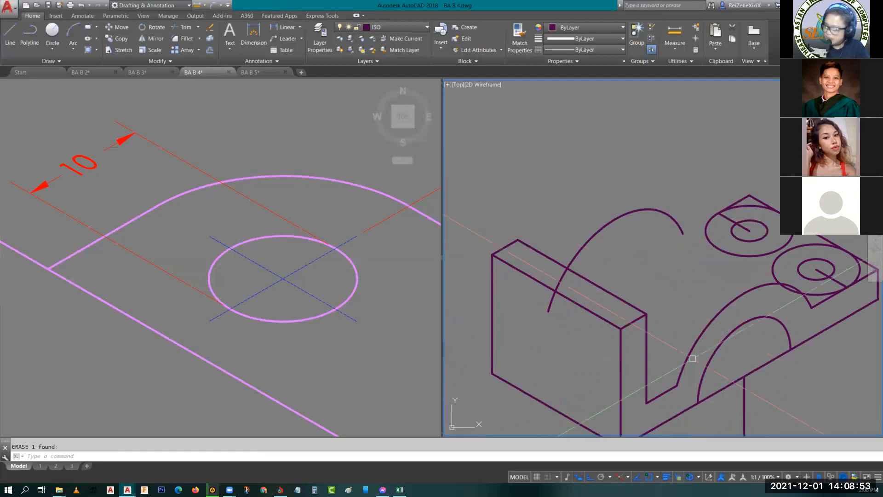
- Draw a depth line from the foot of the front outer arch past the rear arch's foot, and trim its portion crossing the upright block
type("l")
key("Return")
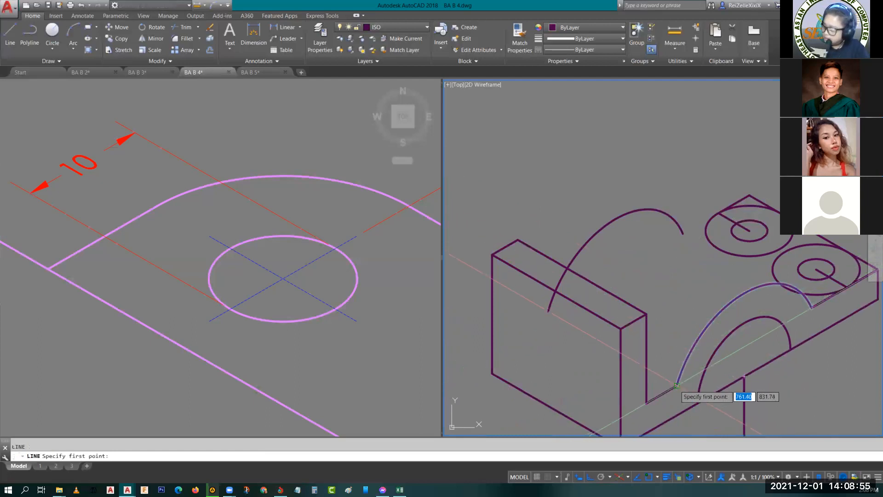
left_click(676, 386)
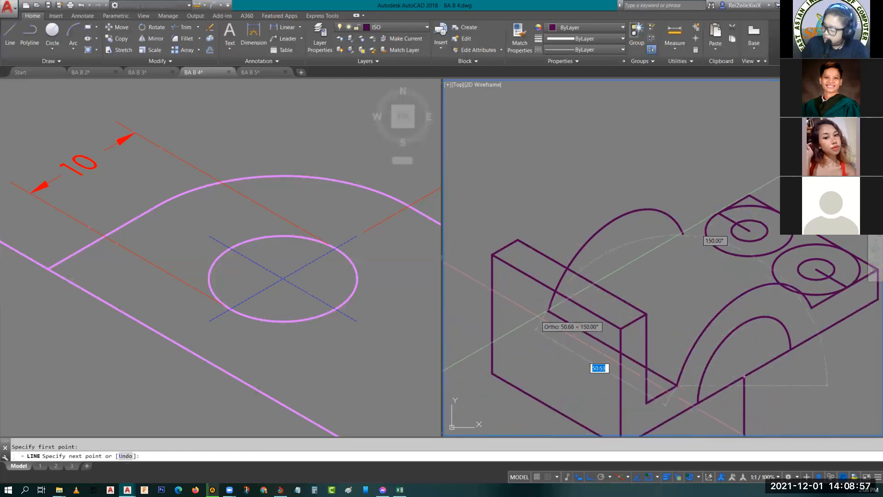
key("Escape")
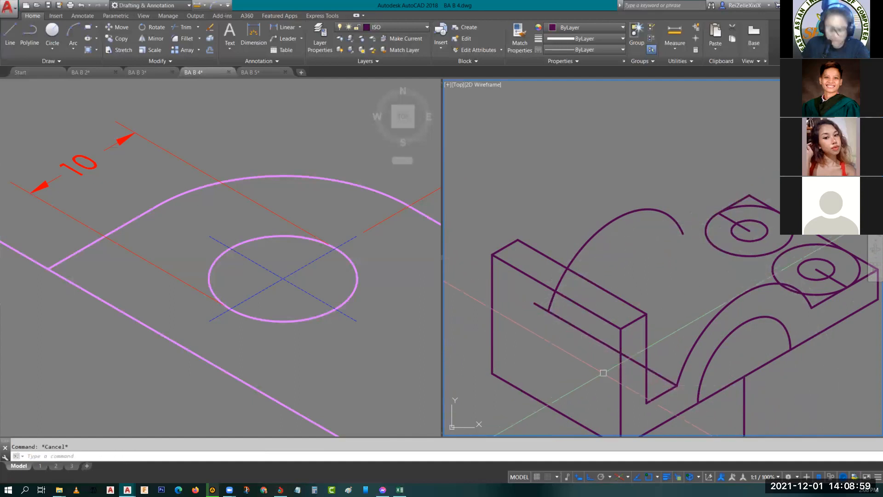
key("Return")
key("Return")
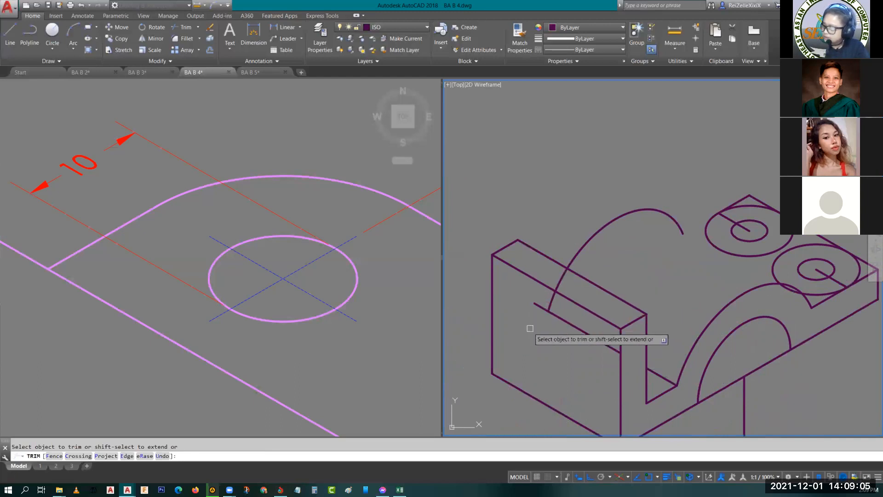
key("Escape")
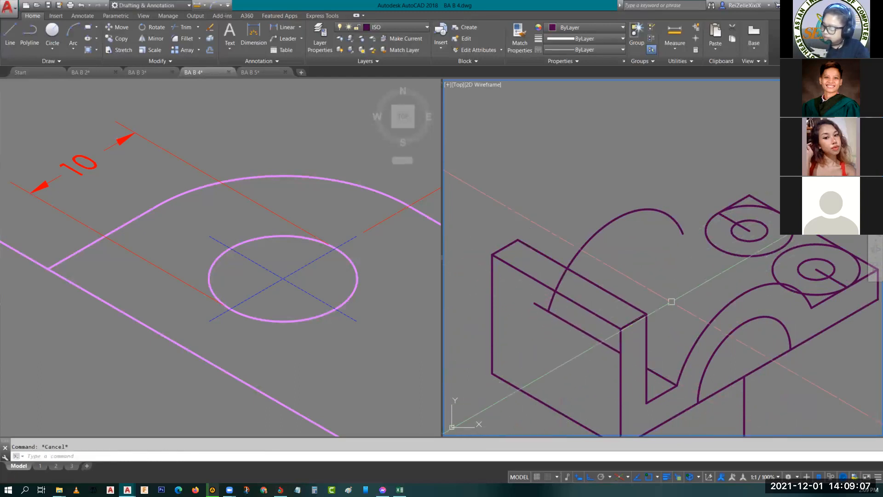
- Draw a depth line joining the front outer arch to the rear arch, starting from a quadrant snap on the front arc
middle_click_drag(672, 301, 626, 326)
type("l")
key("Return")
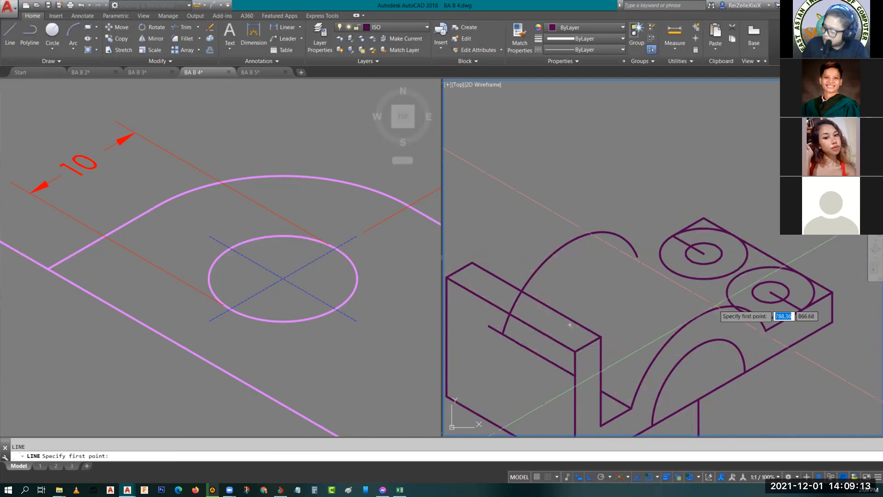
left_click(714, 309)
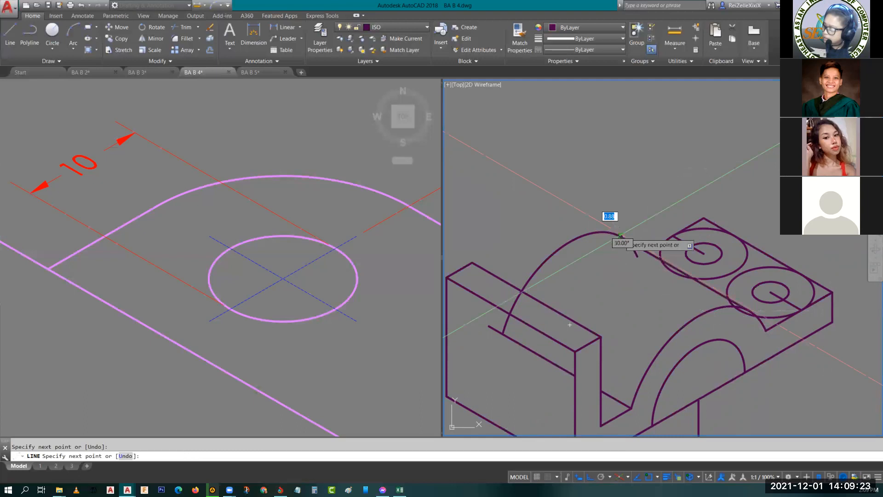
key("Escape")
- Trim the rear arch's end beyond the new connecting depth line
scroll(640, 258, "up", 3)
middle_click_drag(640, 258, 636, 338)
type("tr")
key("Return")
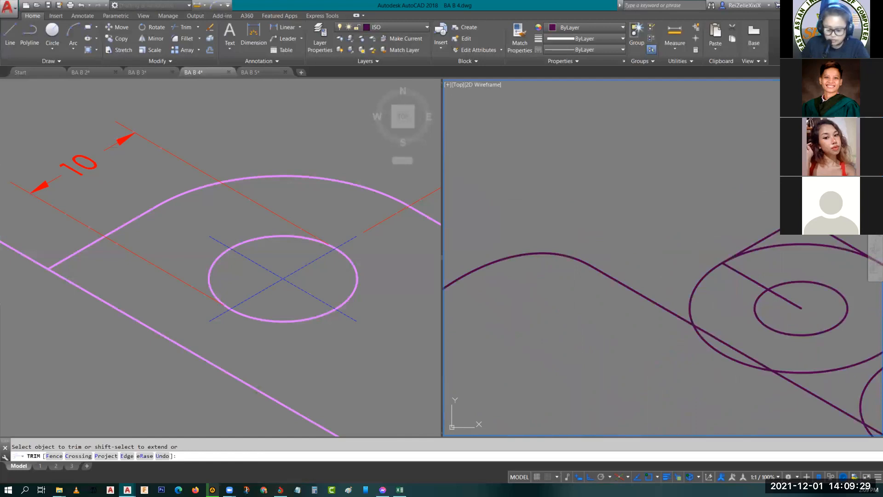
key("Escape")
- Draw a line from the rear guide line's outer end toward the upright block, parallel to the base's length and past the arch's depth line
type("l")
key("Return")
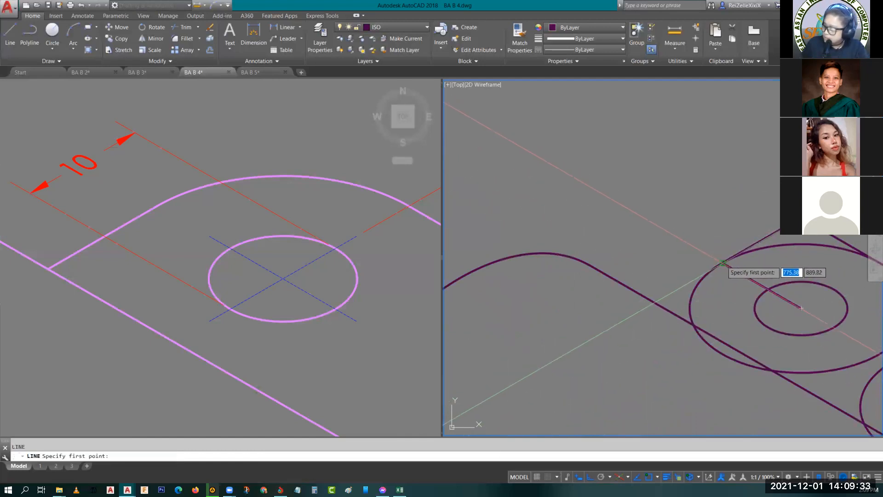
left_click(722, 263)
left_click(562, 357)
key("Escape")
scroll(677, 380, "down", 6)
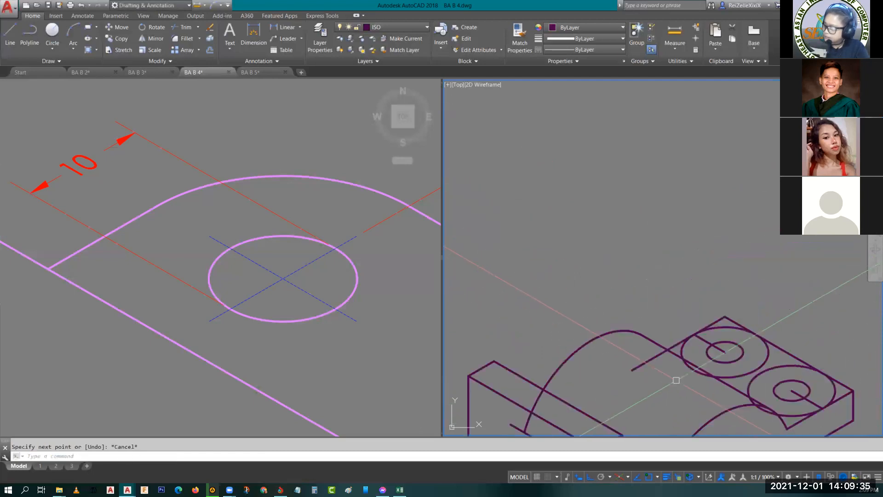
- Trim the two radius 12 isocircles so that only the rounded corner arcs at the plate's outer end remain
middle_click_drag(683, 380, 650, 332)
scroll(723, 374, "up", 4)
scroll(724, 345, "up", 2)
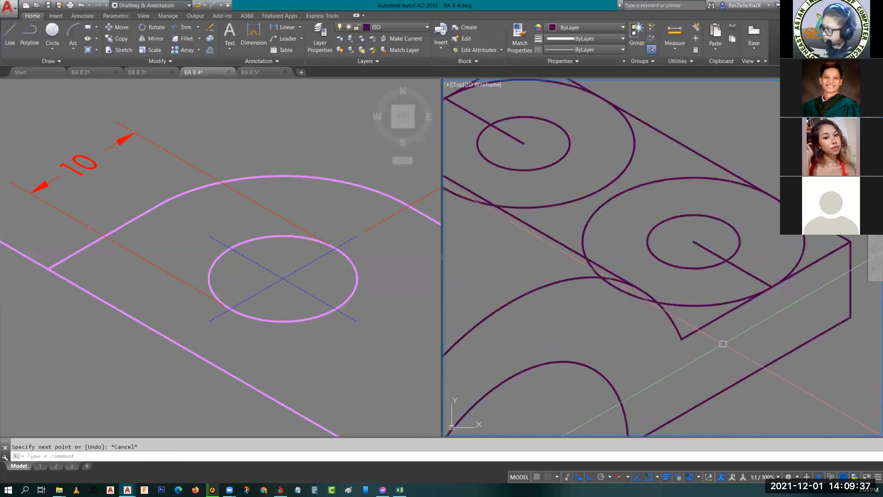
middle_click_drag(723, 343, 745, 371)
middle_click_drag(640, 348, 753, 391)
key("Return")
key("Return")
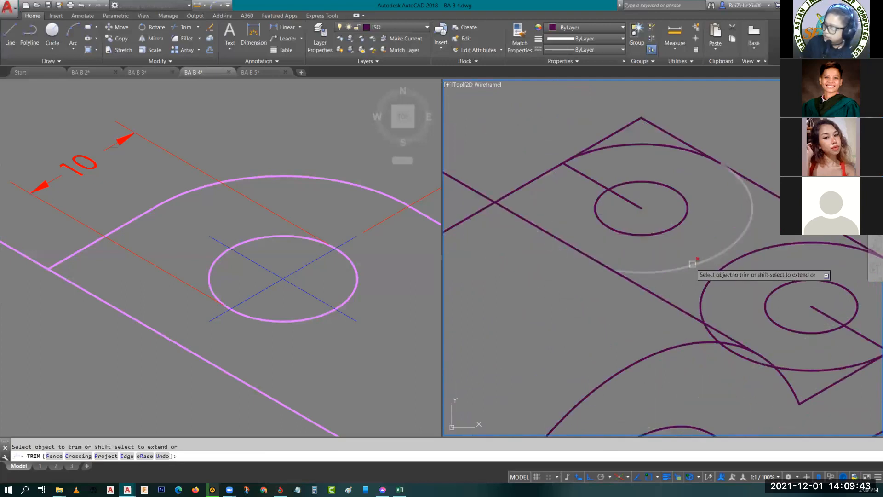
middle_click_drag(751, 295, 559, 241)
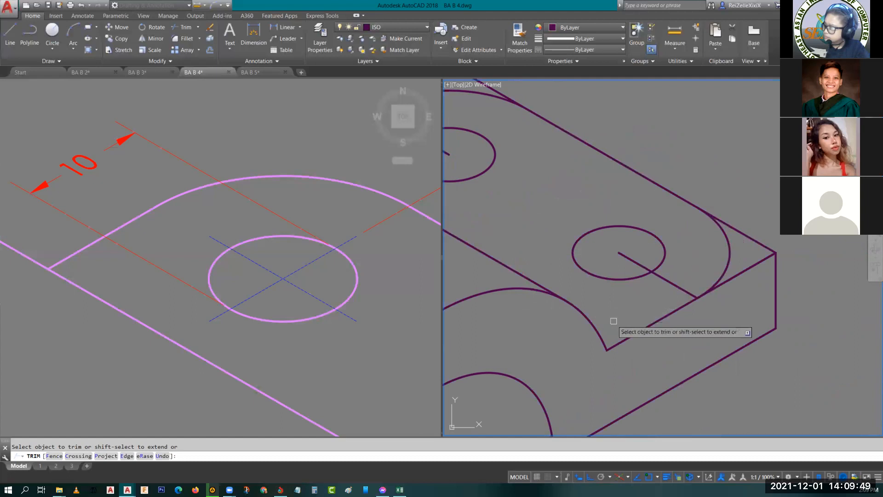
scroll(654, 328, "down", 2)
middle_click_drag(615, 297, 664, 345)
key("Escape")
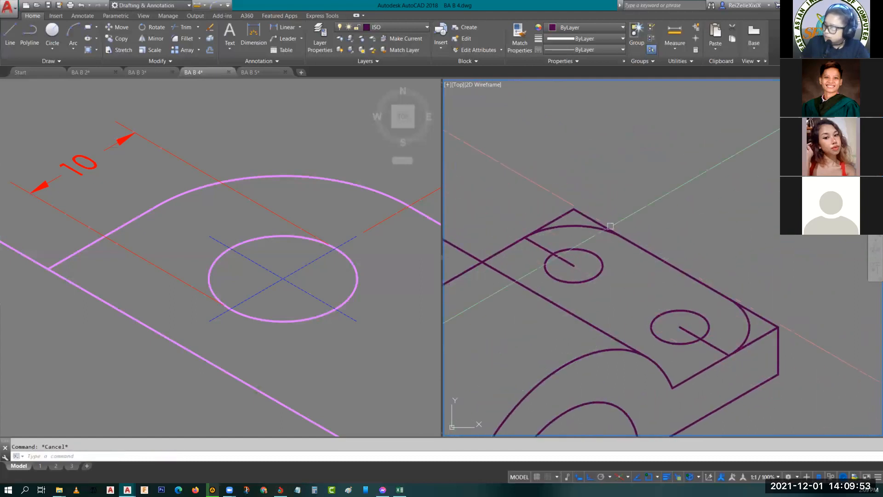
- Copy the front corner arc down 10 from the plate's top outer corner to the bottom corner
middle_click_drag(700, 309, 670, 282)
left_click(684, 284)
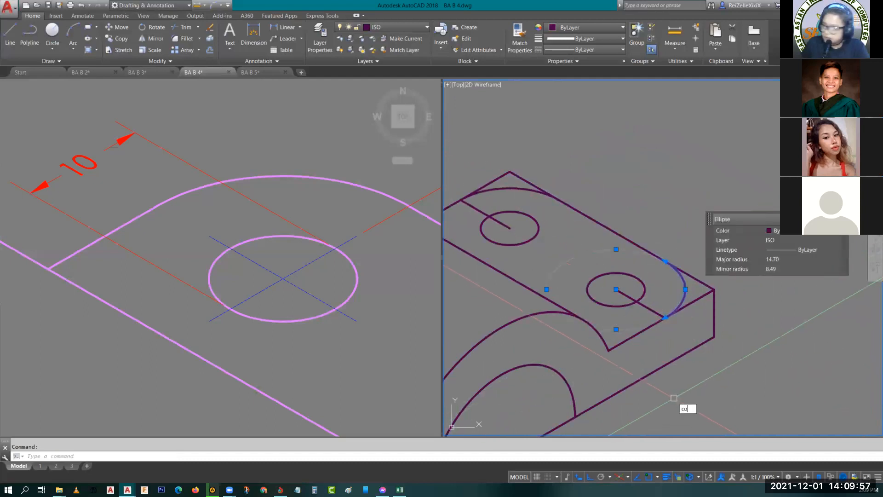
key("Return")
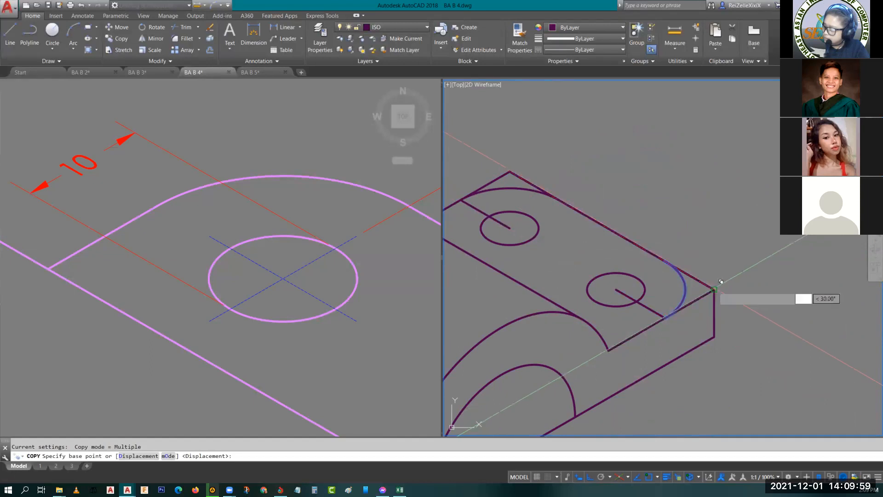
left_click(721, 282)
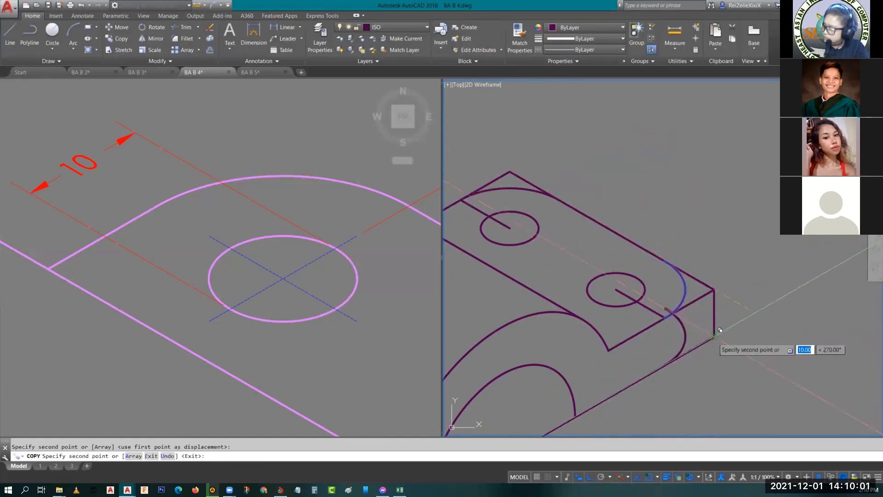
key("Escape")
key("Escape")
- Draw a vertical line on the right isoplane joining the quadrants of the upper and lower front corner arcs
middle_click_drag(706, 330, 701, 305)
type("l")
key("Return")
key("F5")
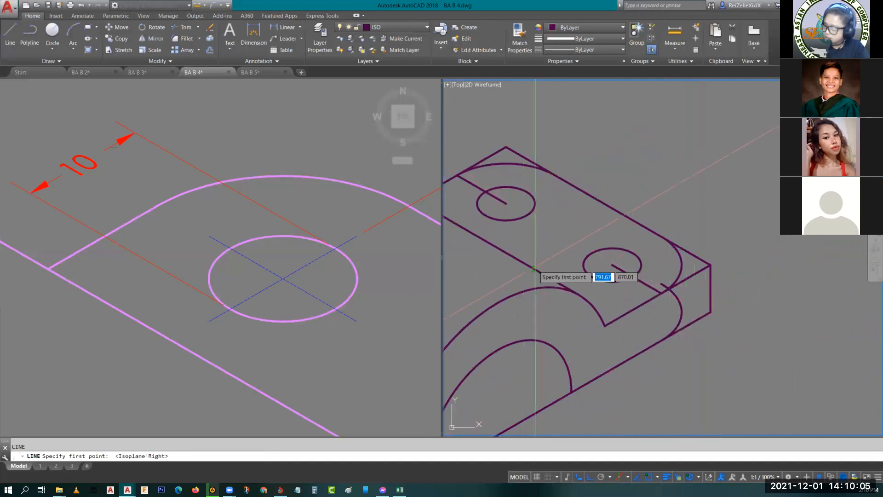
left_click(682, 265)
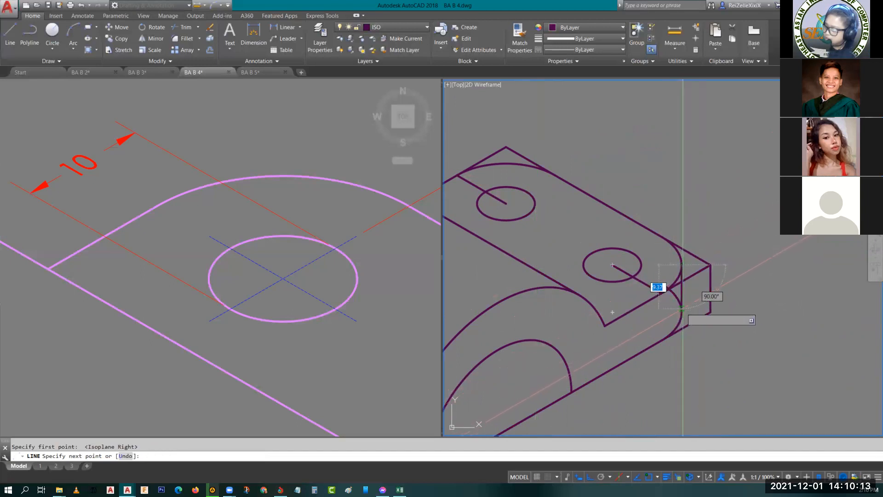
type("qua")
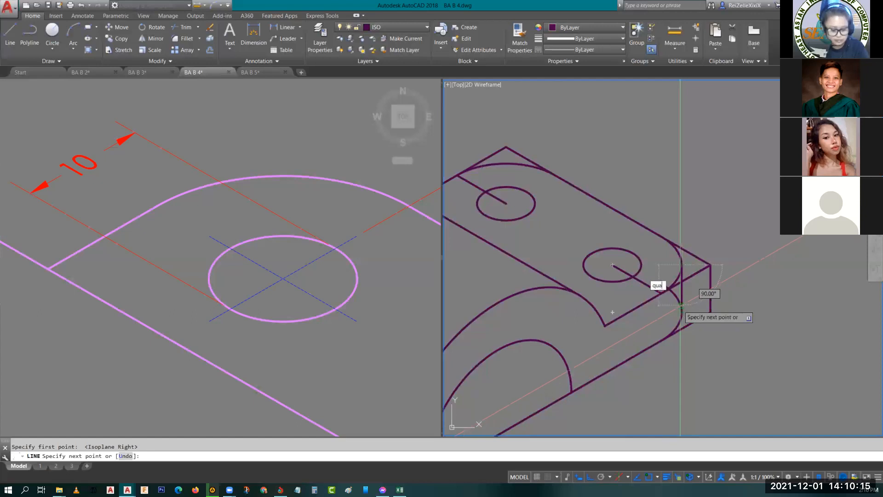
key("Return")
left_click(682, 310)
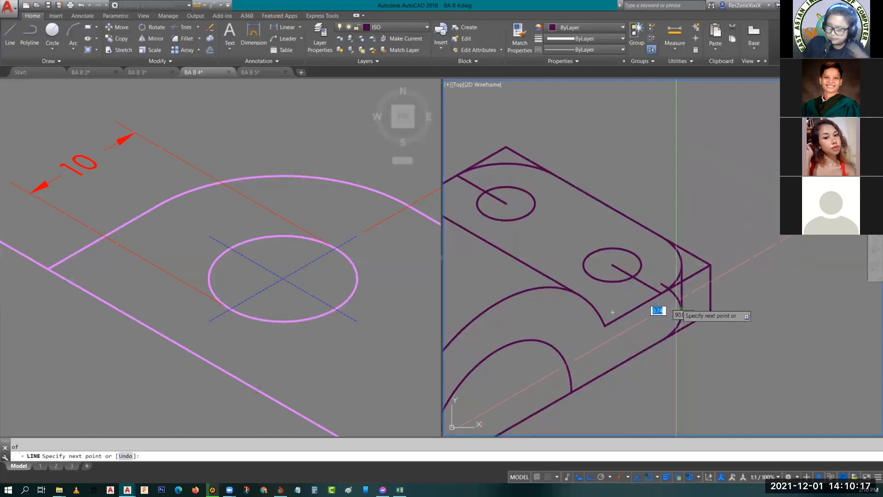
key("Escape")
- Trim the lower corner arc between the plate's top edge and the vertical tangent line
scroll(689, 330, "up", 4)
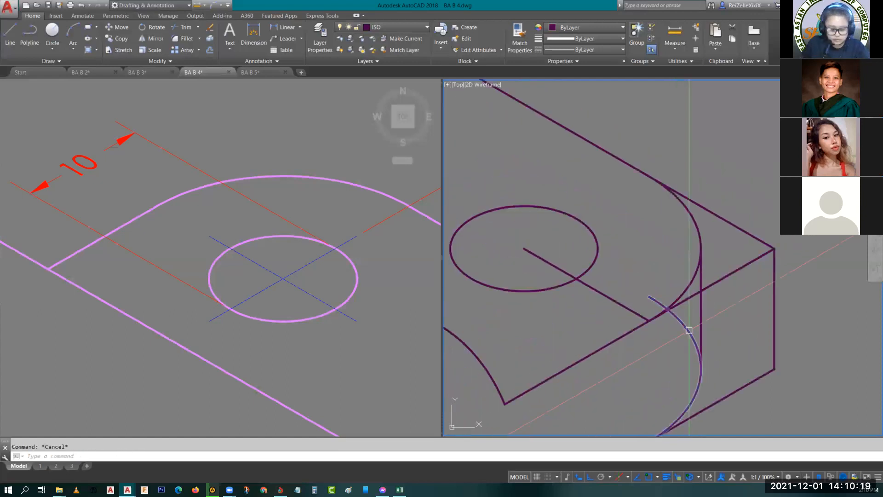
key("Return")
key("Return")
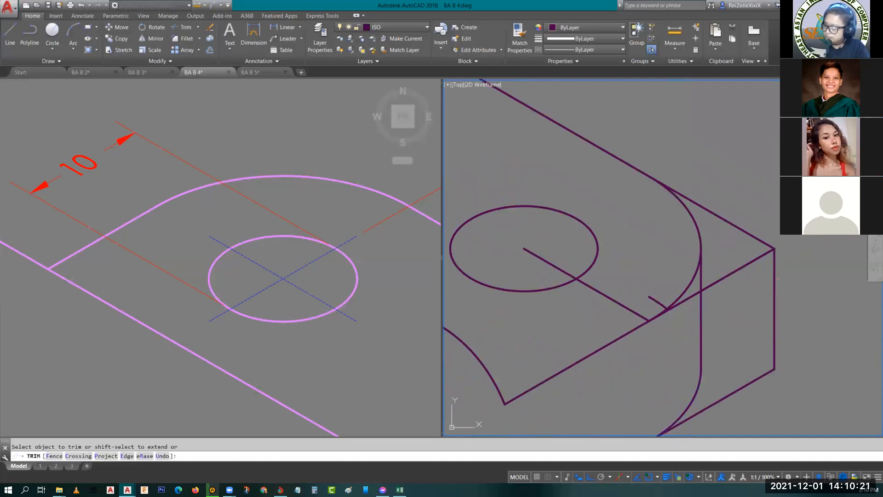
key("Escape")
key("Escape")
- Check the rounded front corner in the reference and erase the leftover fragment of the copied arc beside the front guide line
scroll(684, 309, "down", 4)
middle_click_drag(708, 294, 711, 266)
left_click(389, 239)
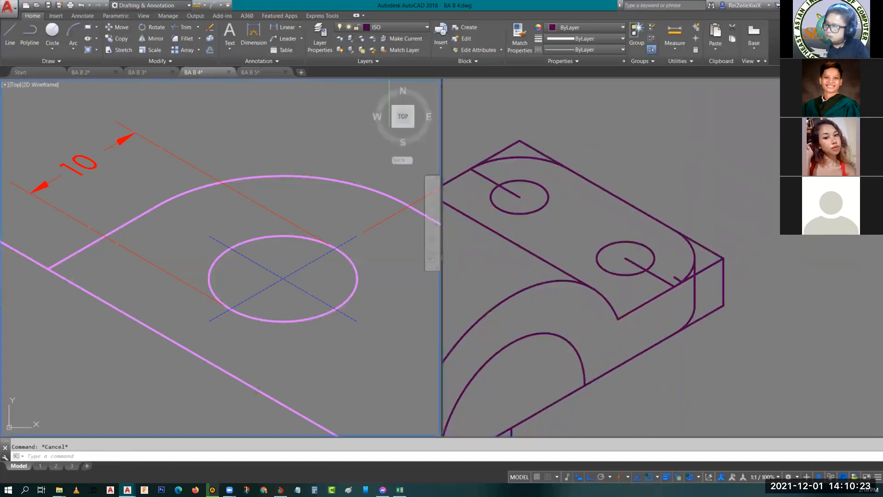
scroll(377, 328, "down", 6)
middle_click_drag(377, 333, 281, 305)
scroll(381, 345, "up", 4)
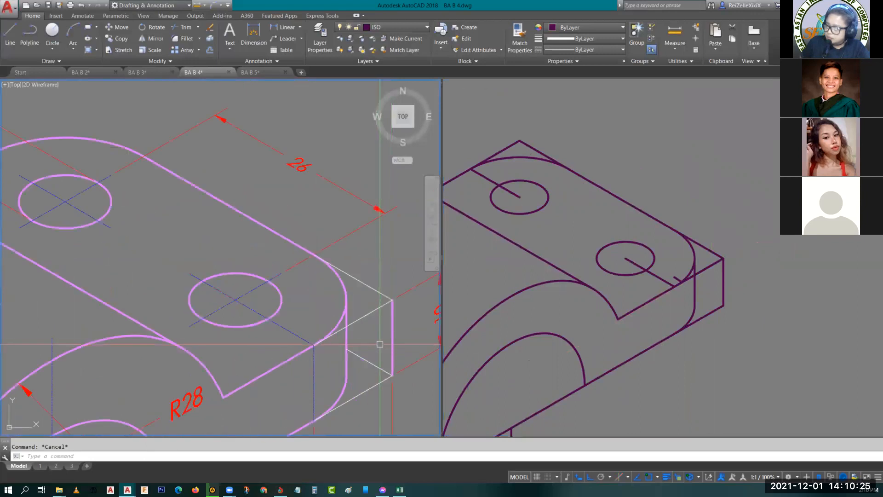
middle_click_drag(377, 336, 337, 325)
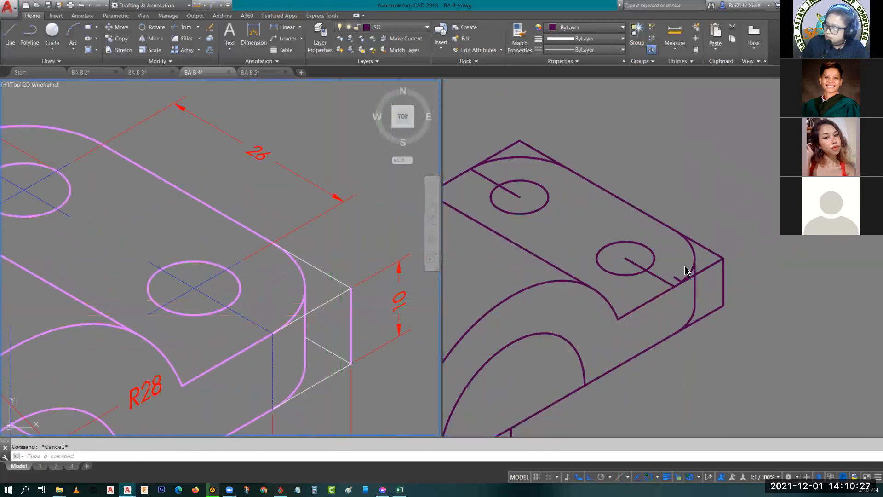
left_click(707, 267)
scroll(670, 286, "up", 5)
key("Escape")
left_click(699, 272)
key("Delete")
scroll(673, 315, "up", 3)
scroll(673, 315, "down", 5)
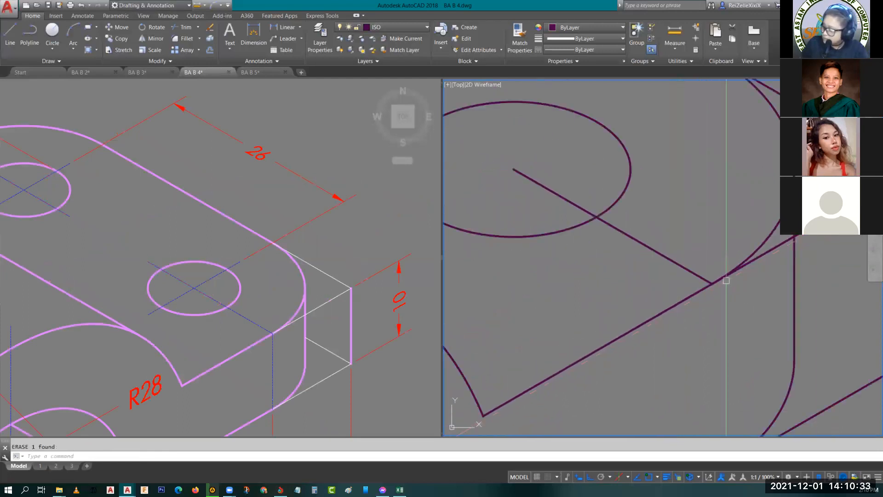
scroll(702, 265, "up", 5)
scroll(761, 277, "down", 5)
middle_click_drag(780, 279, 732, 271)
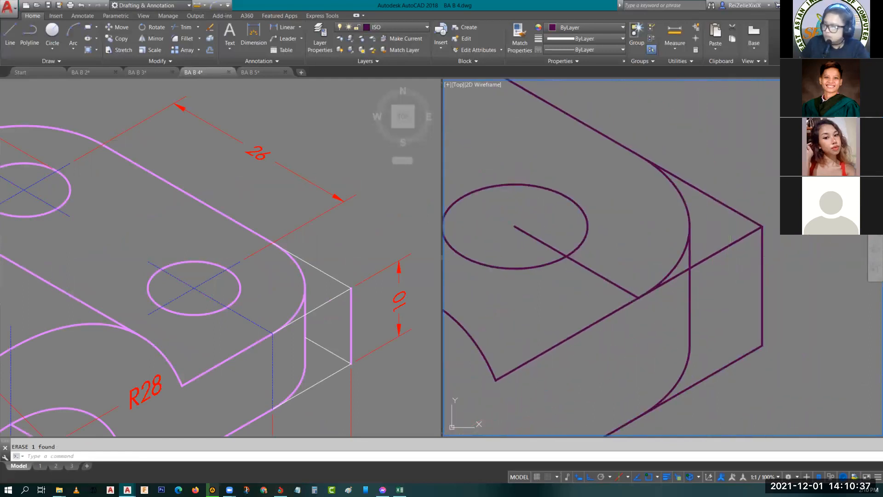
left_click(682, 273)
key("Escape")
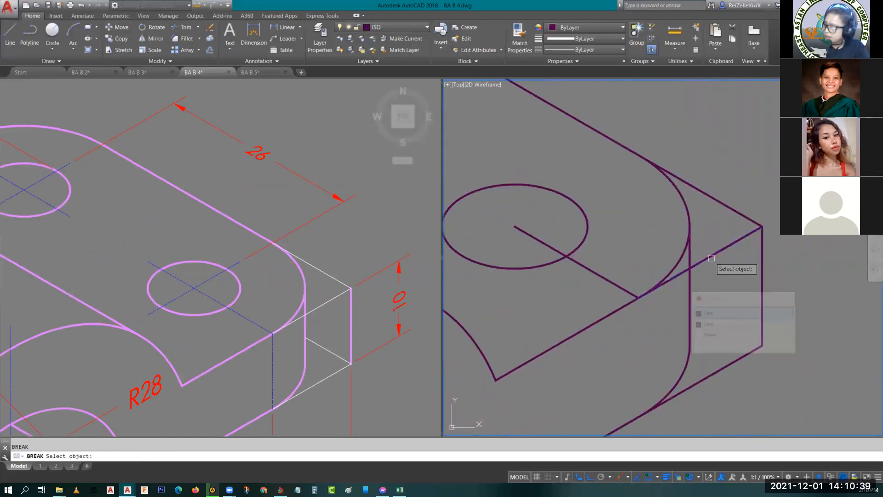
left_click(722, 249)
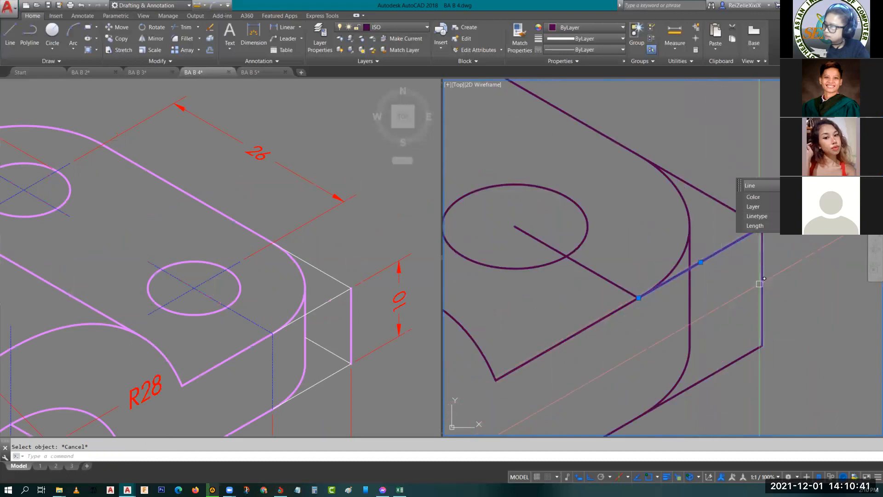
key("Delete")
left_click(713, 253)
key("Escape")
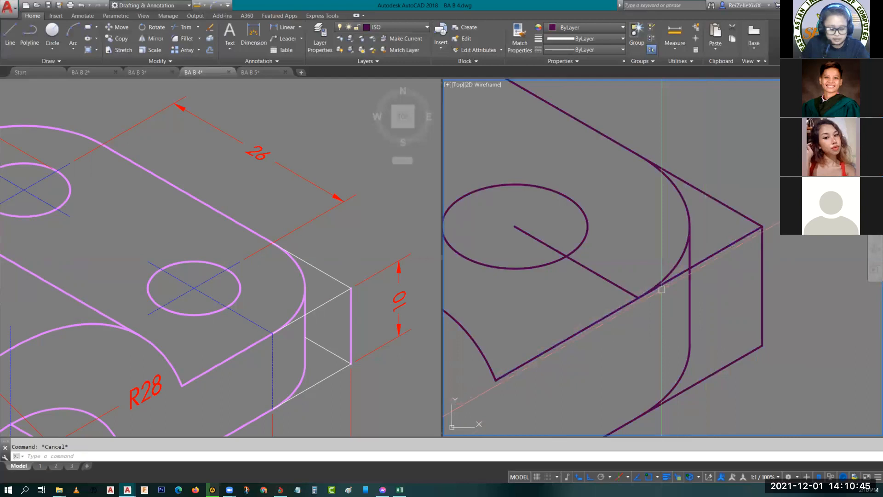
key("Escape")
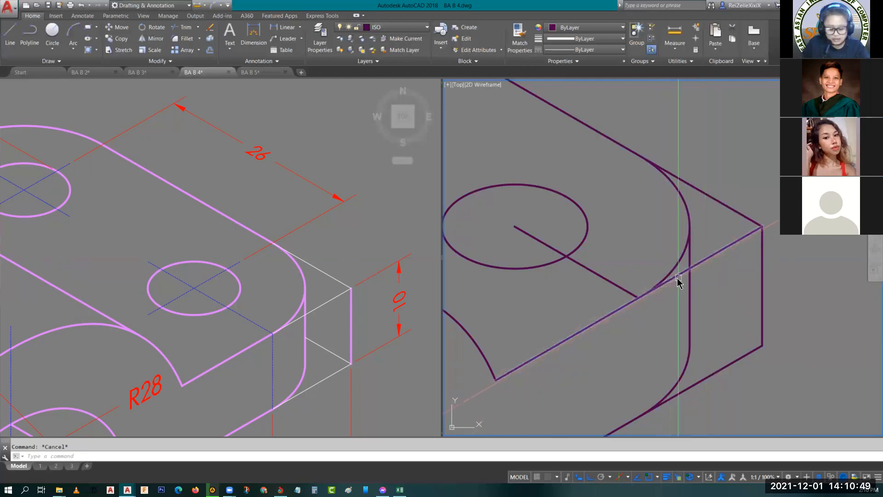
- Break the plate's two top edges beside the rounded front corner, each up to the upper arc's tangent point
left_click(679, 277)
scroll(640, 299, "up", 3)
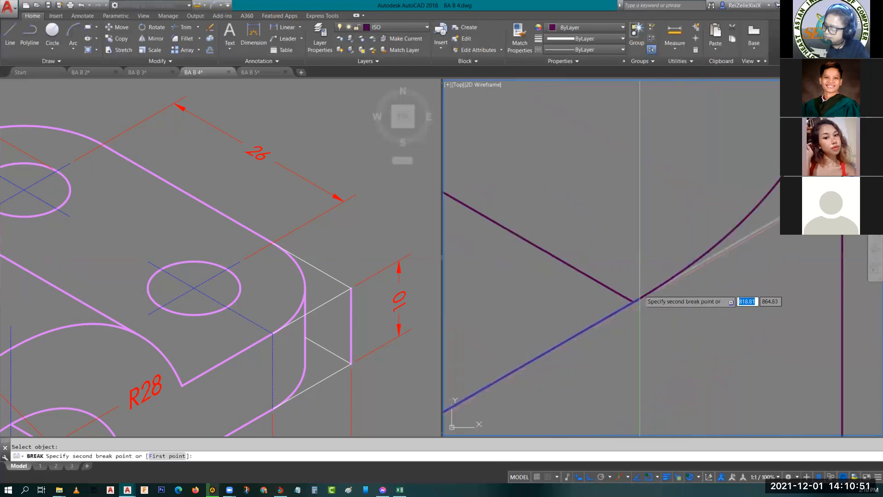
left_click(637, 301)
scroll(700, 345, "down", 3)
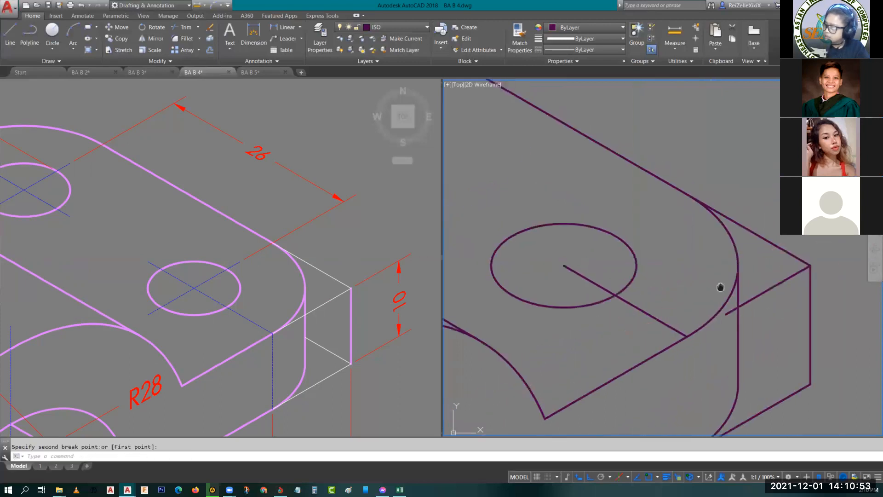
key("space")
left_click(674, 299)
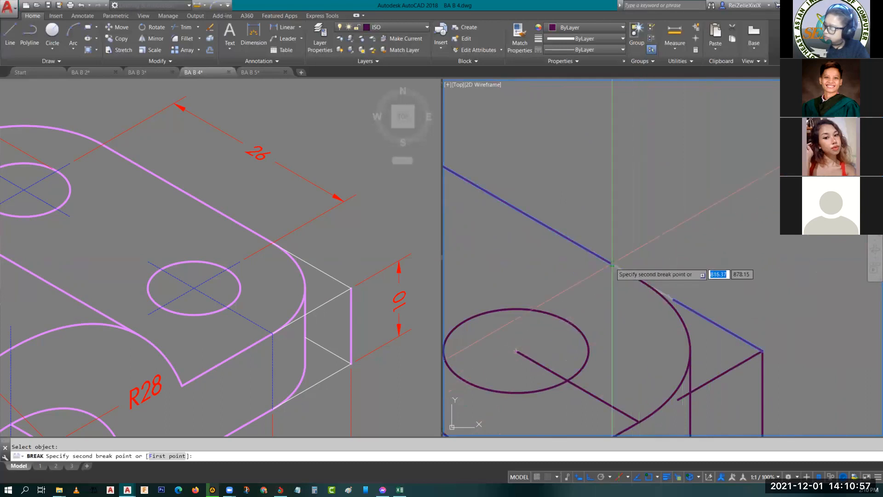
left_click(633, 276)
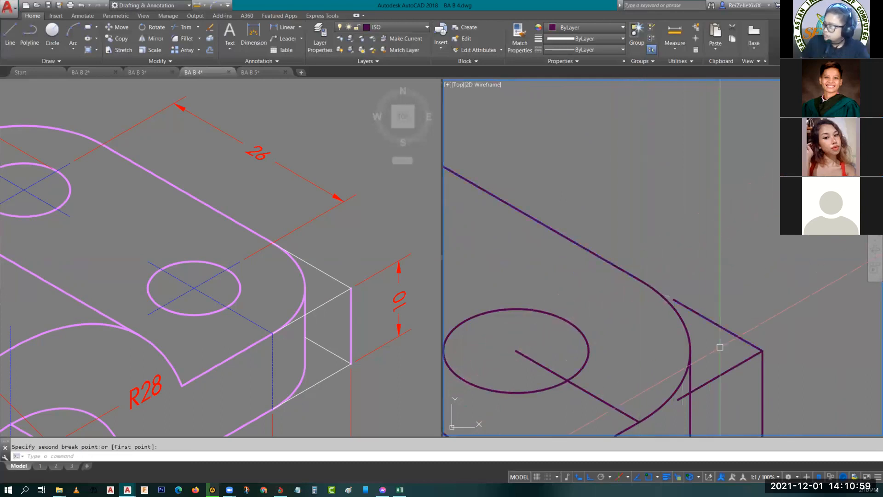
- Break the plate's bottom front edge up to the tangent point of the lower corner arc
scroll(720, 348, "down", 5)
scroll(725, 309, "up", 6)
key("Escape")
middle_click_drag(687, 334, 704, 270)
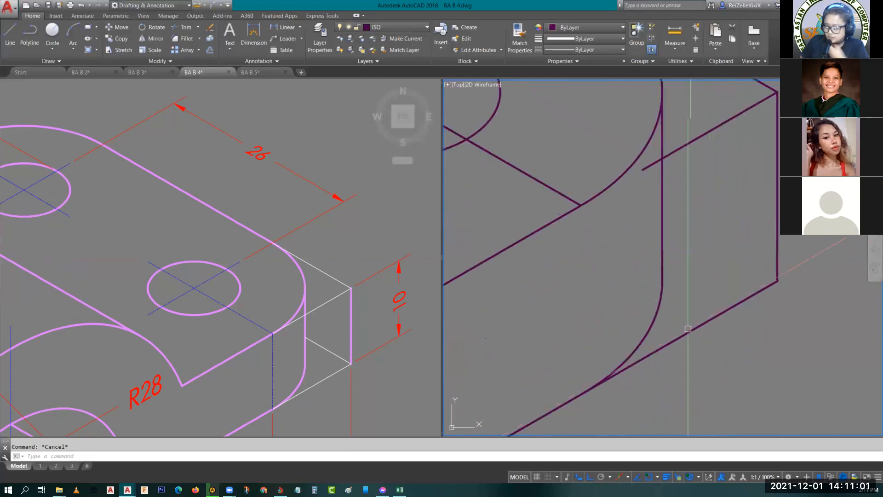
key("Return")
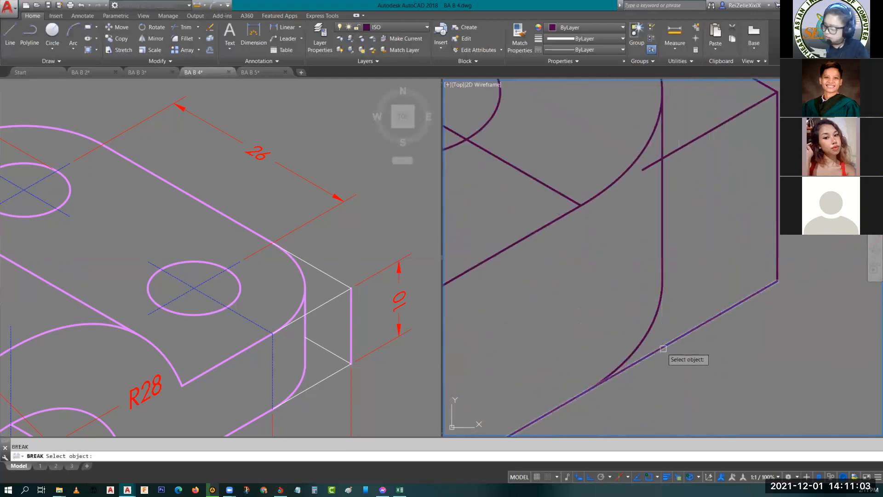
left_click(663, 348)
scroll(617, 374, "down", 3)
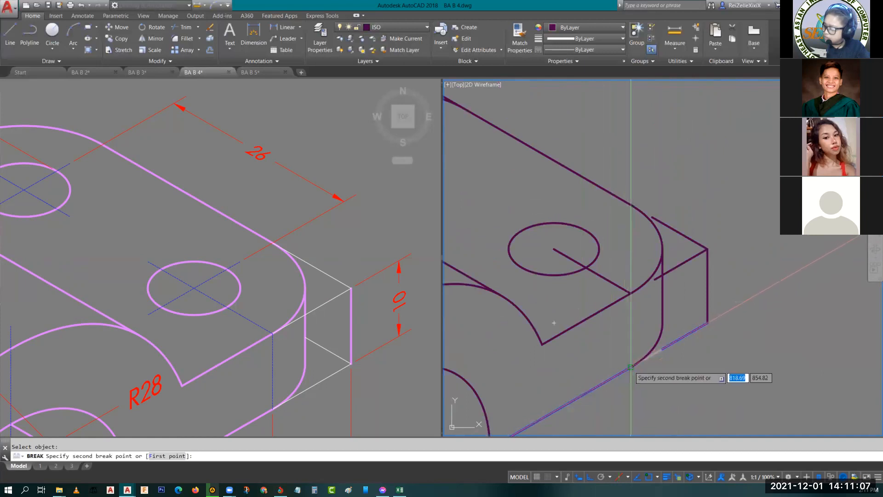
key("Escape")
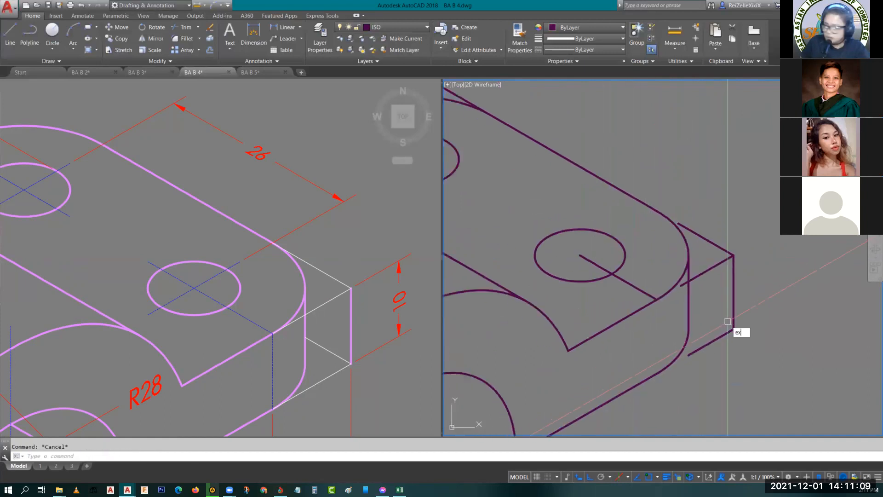
- Extend the three broken-off guide lines at the front corner back to the arcs' tangent points
key("Return")
key("Return")
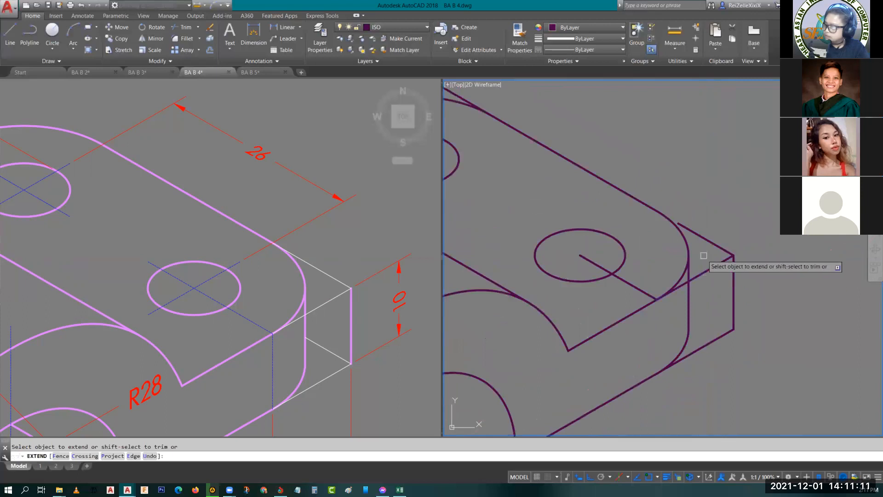
left_click(709, 241)
key("Escape")
- Move the four guide lines outside the rounded front corner onto the thin red dashed layer
left_click(752, 346)
left_click(728, 224)
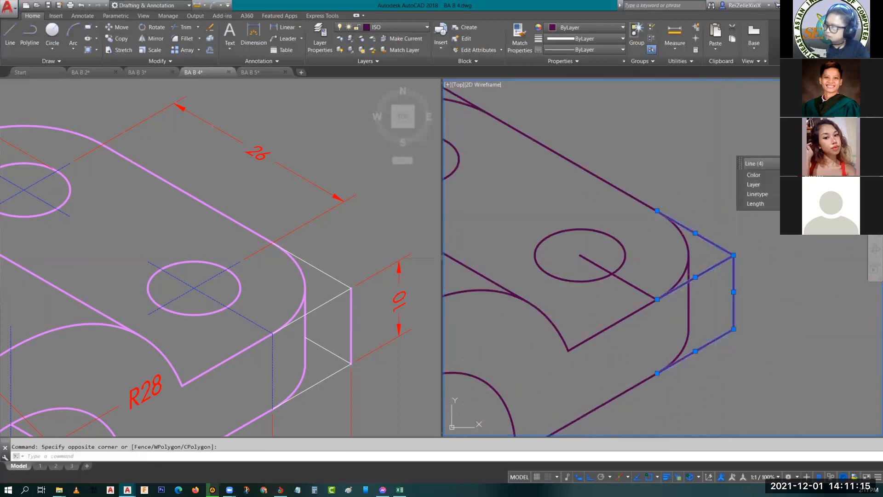
left_click(833, 184)
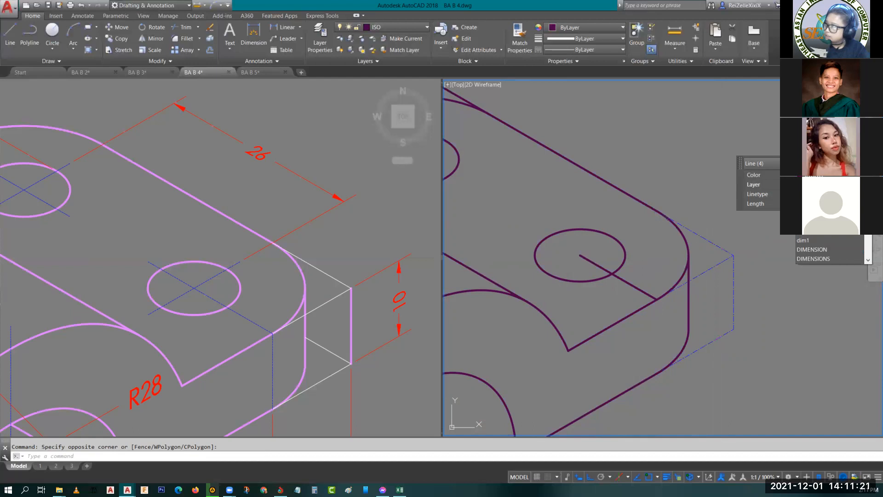
scroll(815, 249, "down", 2)
left_click(817, 240)
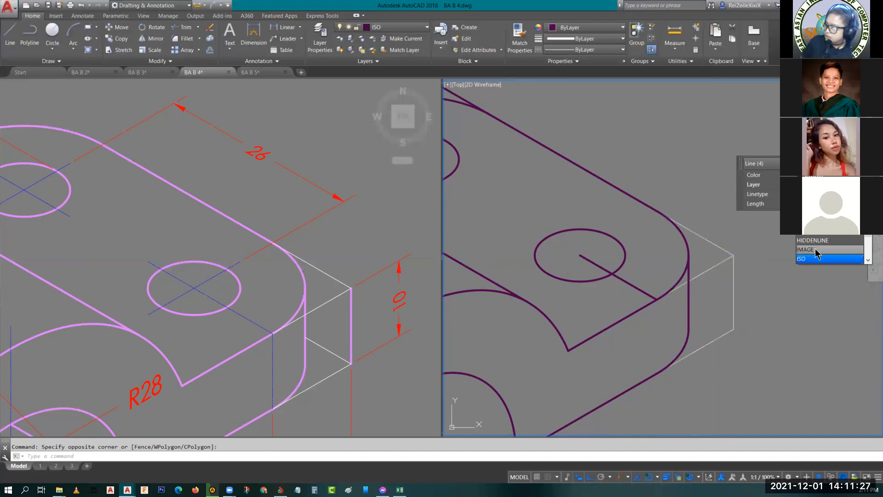
scroll(816, 252, "down", 1)
scroll(817, 251, "down", 2)
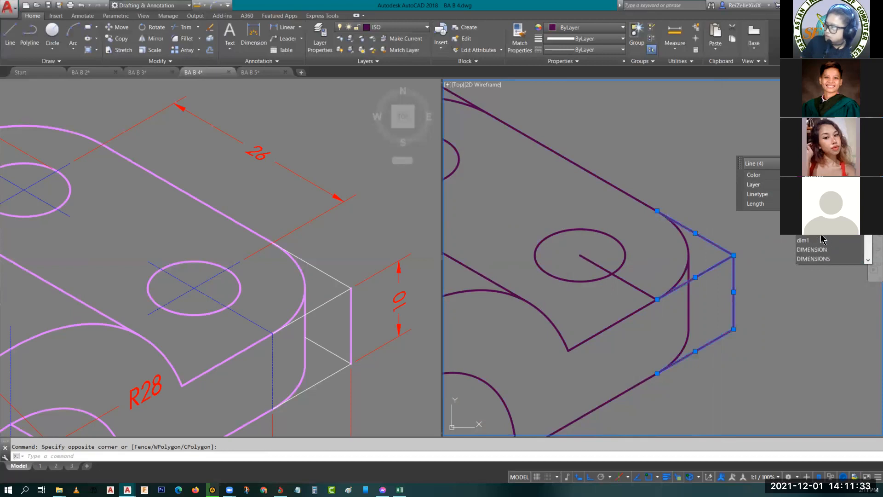
key("Escape")
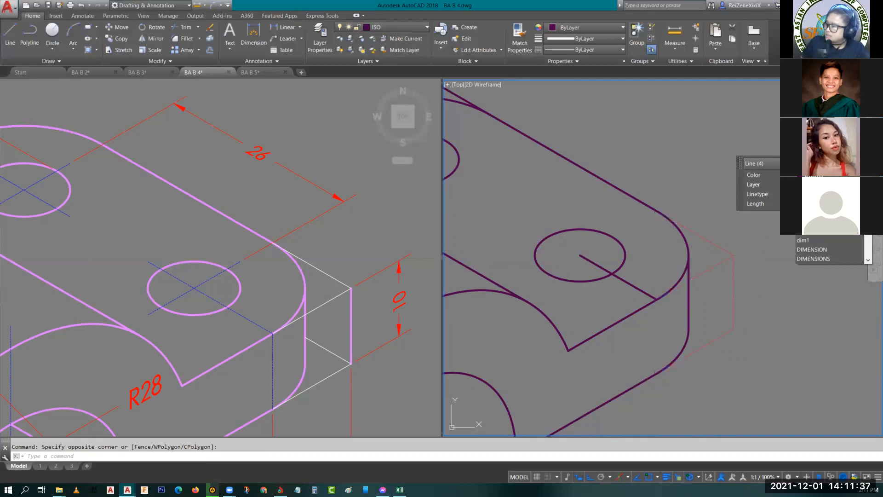
left_click(805, 241)
key("Escape")
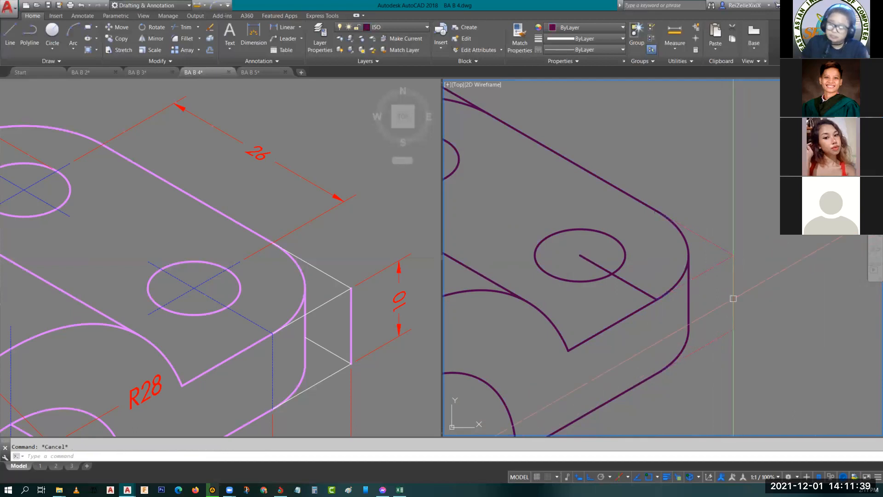
- Erase the two construction lines running from the plate's hole centres to the corner tangent points
scroll(663, 357, "down", 2)
middle_click_drag(673, 348, 730, 316)
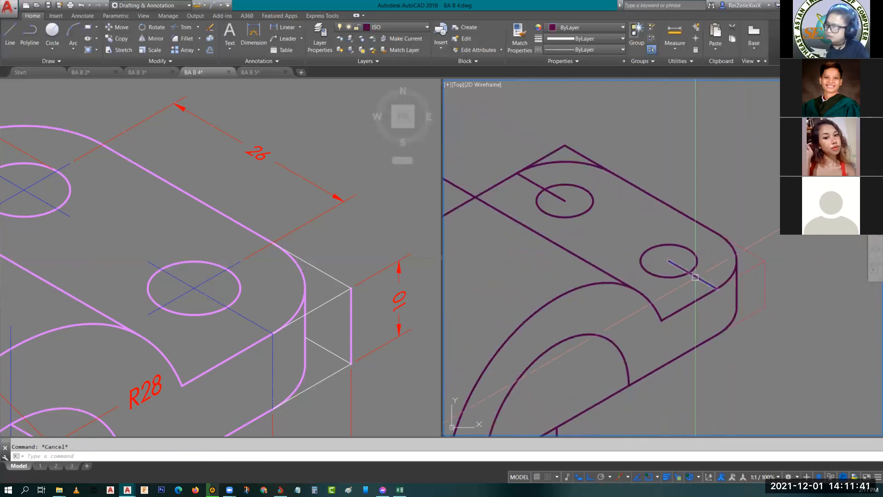
left_click(696, 277)
left_click(560, 198)
key("Delete")
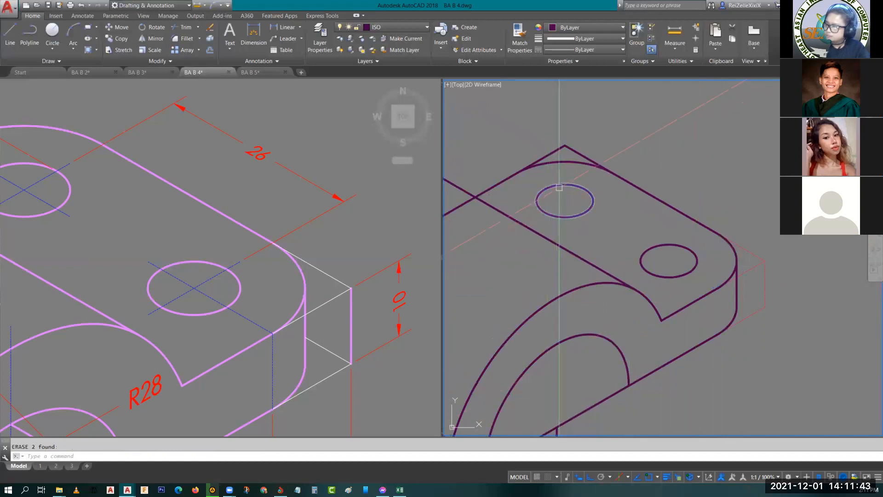
- Trim the plate's top edge at the rounded back corner and erase the leftover overhanging piece
middle_click_drag(560, 146, 599, 206)
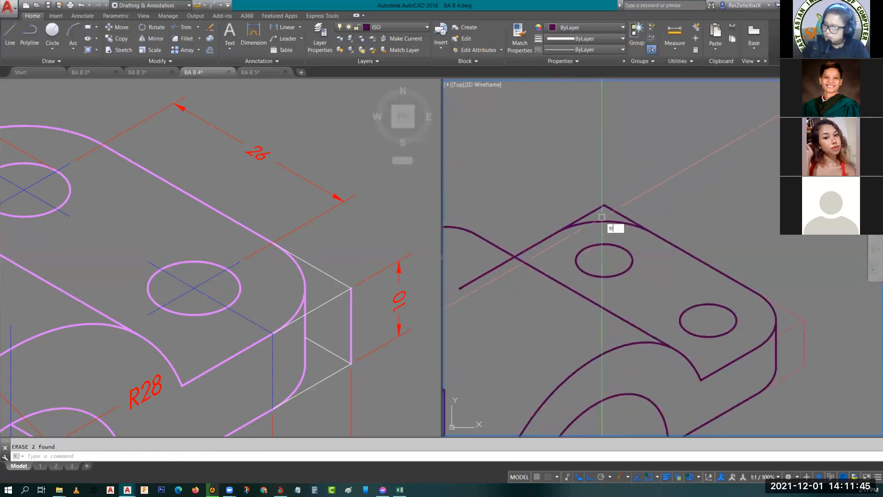
key("space")
key("space")
left_click(613, 210)
key("Escape")
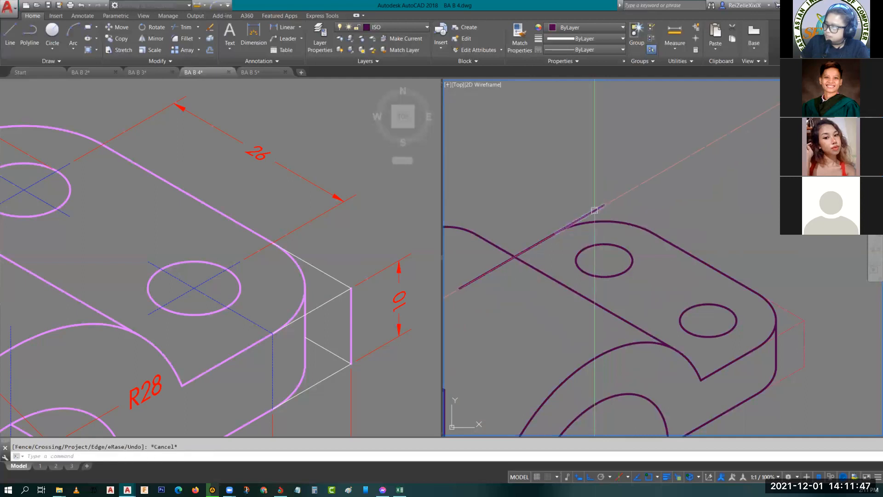
left_click(594, 210)
key("Delete")
- Check the slot in the reference upright and draw a 25 vertical line from the midpoint of the upright's outer bottom edge on the left isoplane
scroll(619, 209, "down", 2)
mouse_move(619, 216)
middle_mouse_down()
mouse_move(684, 249)
mouse_move(749, 183)
middle_mouse_up()
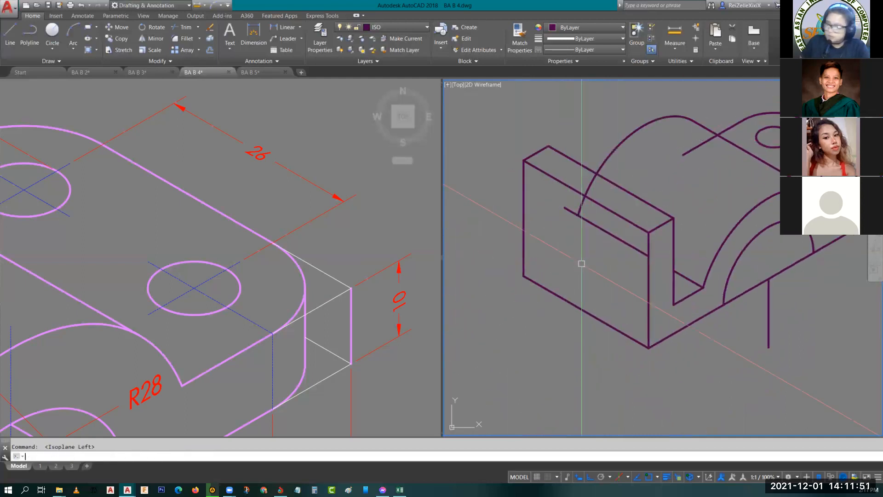
left_click(262, 335)
scroll(166, 247, "down", 8)
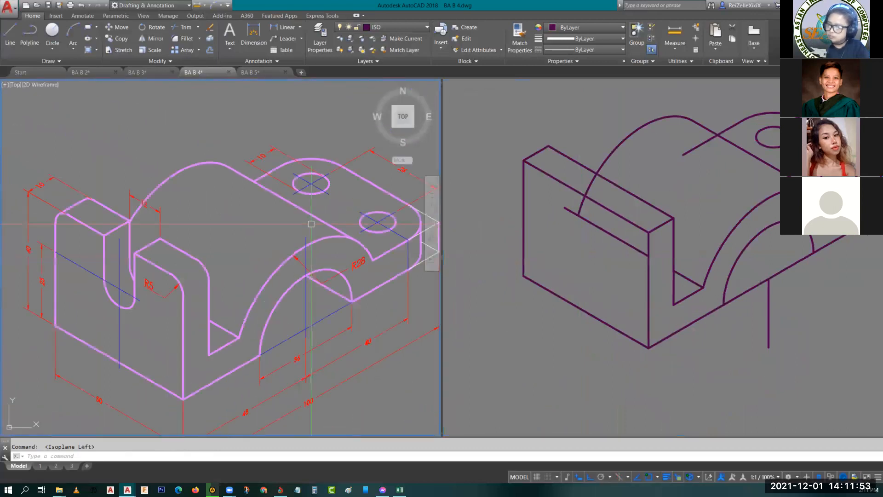
scroll(166, 246, "up", 4)
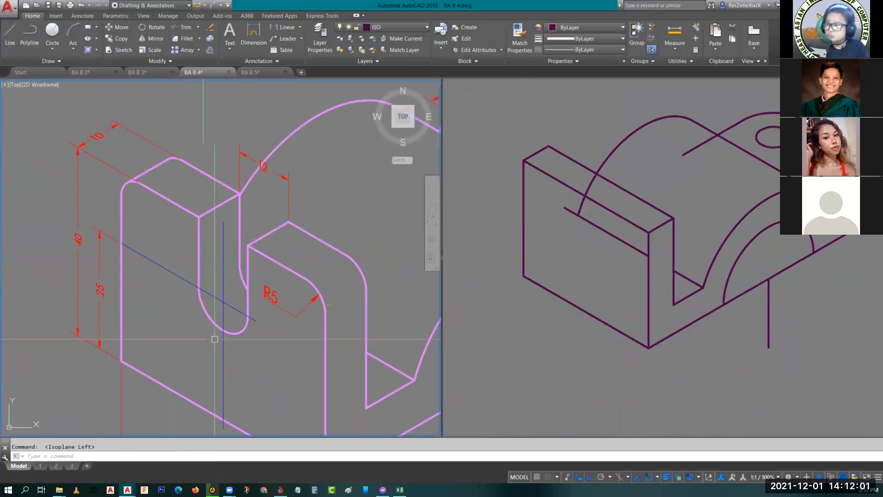
middle_click_drag(162, 367, 143, 251)
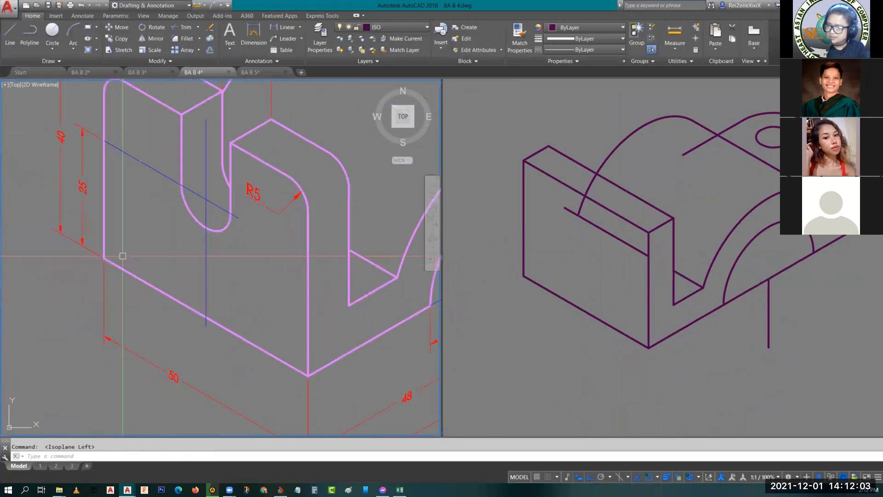
middle_click_drag(184, 221, 180, 337)
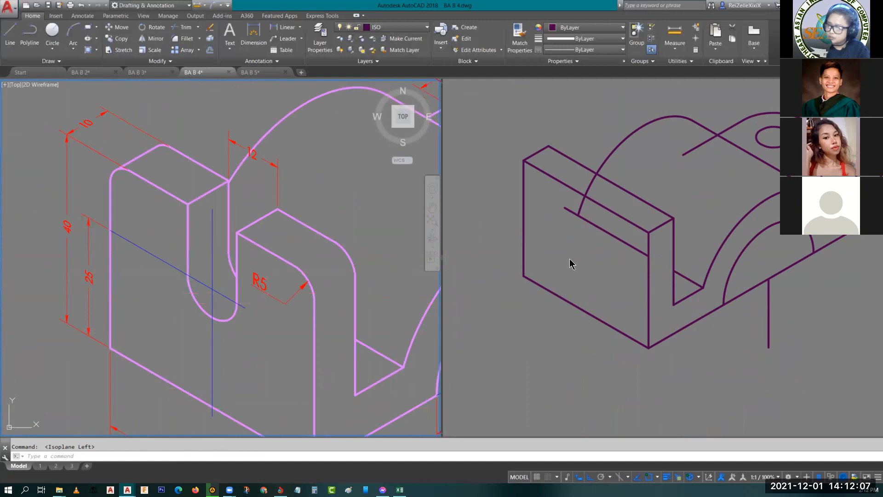
key("Return")
left_click(588, 272)
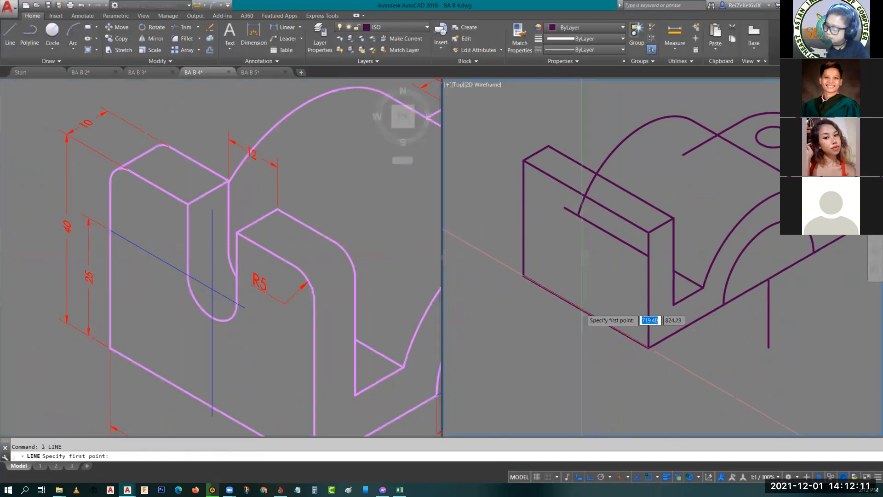
left_click(587, 311)
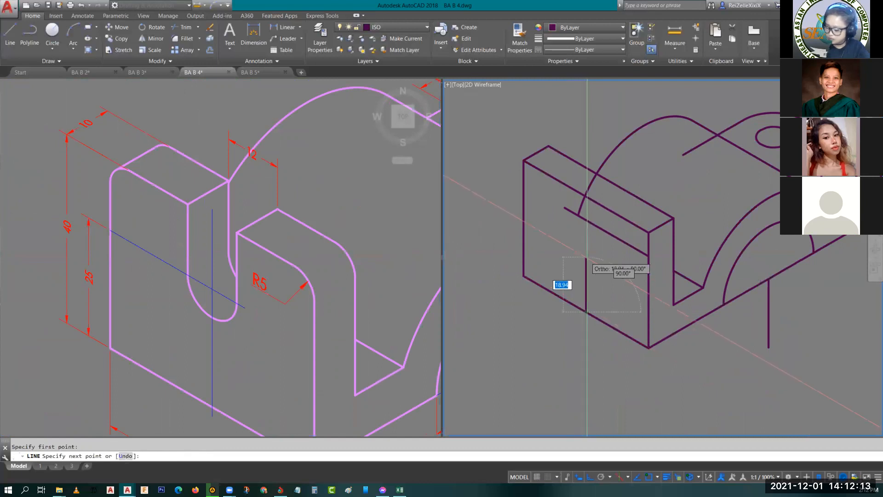
key("Return")
key("Escape")
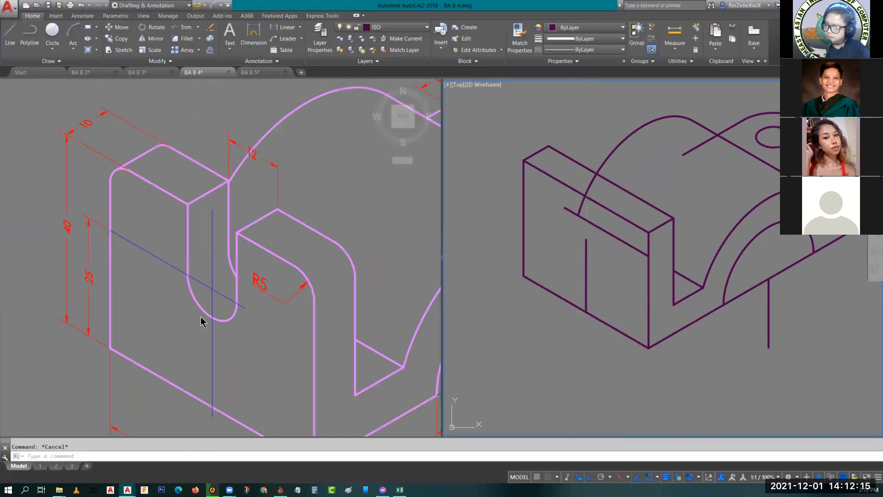
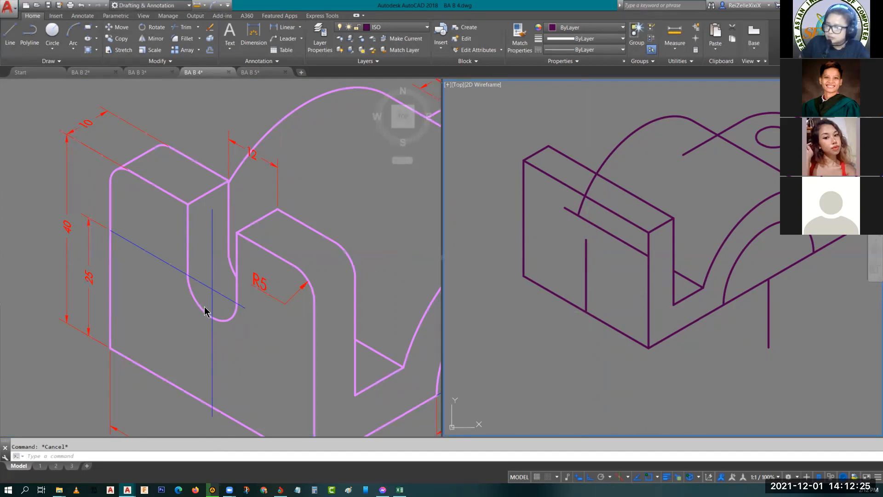
- Draw an isometric circle of diameter 12 centred on the upper end of the front face's vertical centreline
type("l")
key("Return")
type("i")
key("Return")
left_click(586, 239)
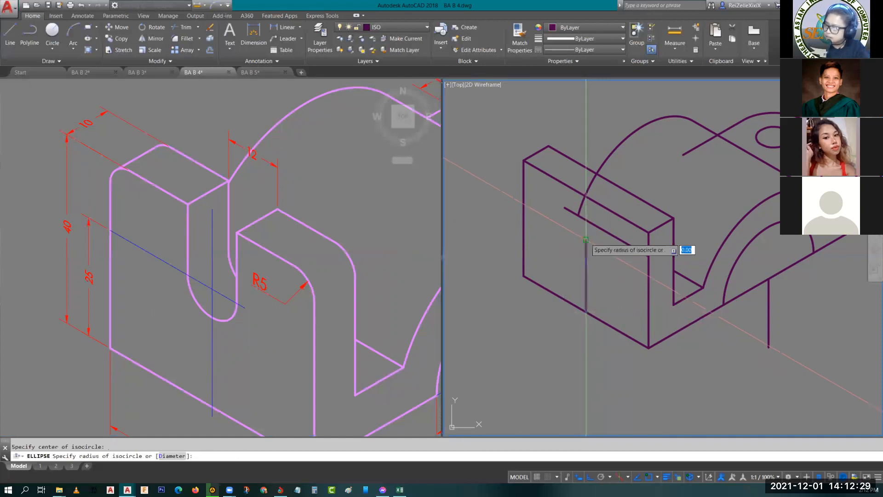
type("d")
key("Return")
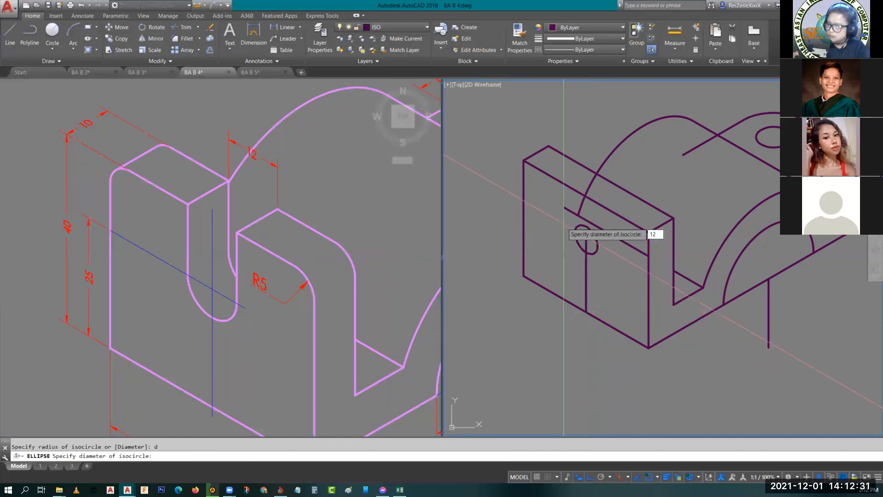
type("12")
key("Return")
key("Escape")
scroll(606, 241, "up", 2)
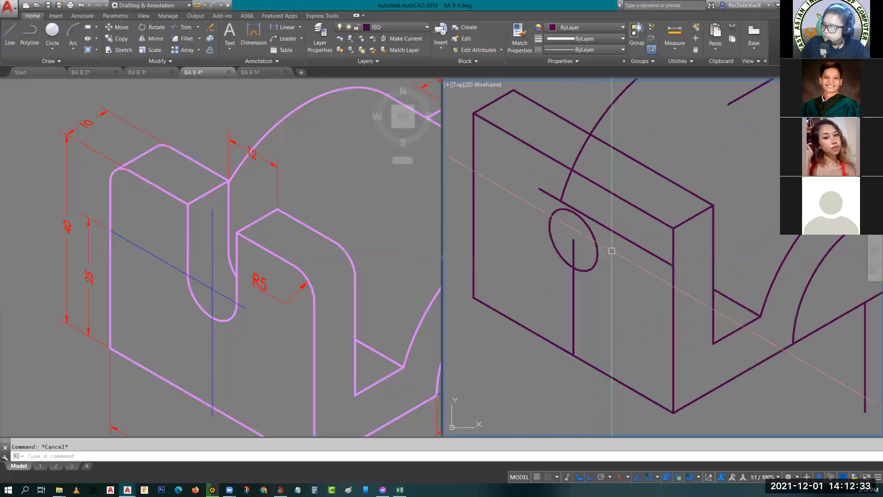
key("Return")
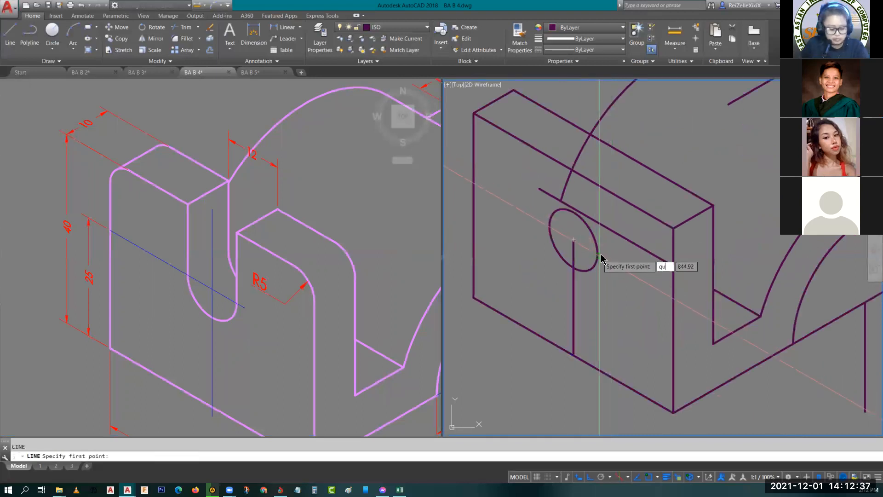
type("quad")
key("Escape")
scroll(584, 247, "up", 4)
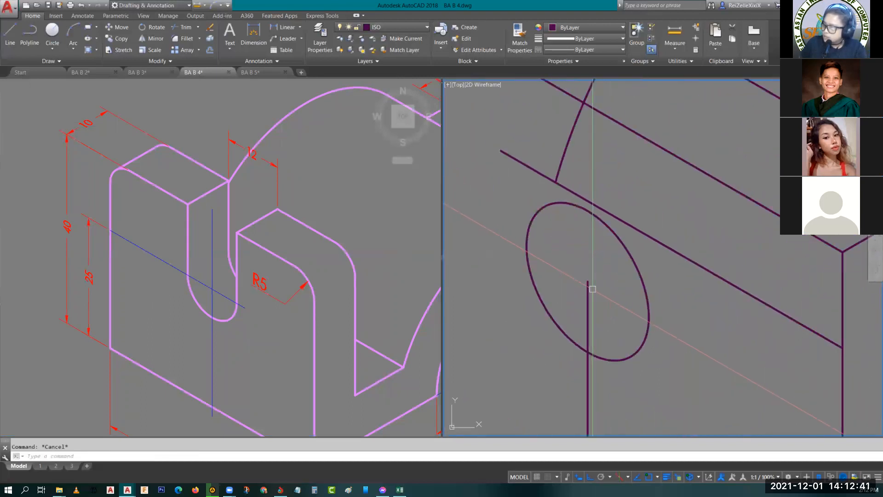
- Draw a vertical line from the isometric circle's centre up past the front face's top edge
key("Return")
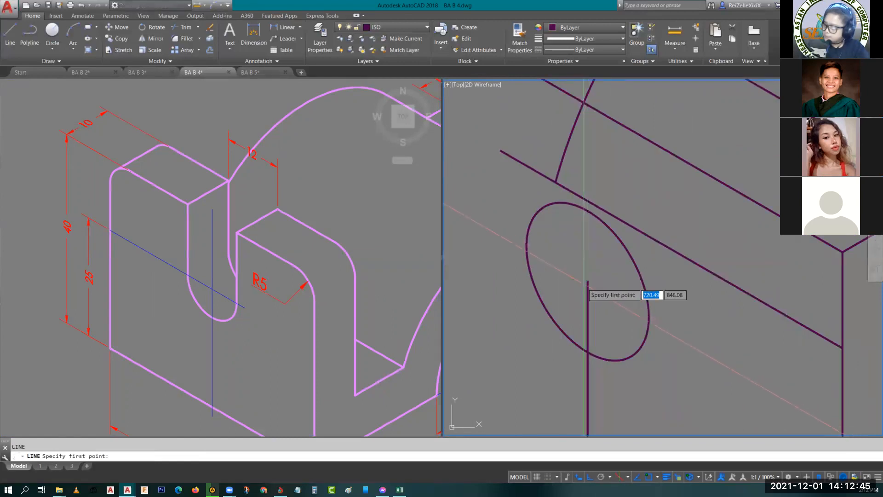
scroll(588, 281, "down", 4)
left_click(595, 117)
key("Escape")
key("Escape")
- Trim the vertical line's excess above the front face's top edge, using that edge as the cutting boundary
scroll(593, 222, "up", 2)
scroll(593, 222, "up", 4)
middle_click_drag(598, 222, 626, 279)
type("tr")
key("Return")
left_click(627, 251)
key("Return")
left_click(593, 158)
key("Escape")
key("Escape")
- Move the vertical line 6 units along the 150° isometric direction, from the circle's centre to its side
scroll(633, 239, "down", 4)
left_click(619, 267)
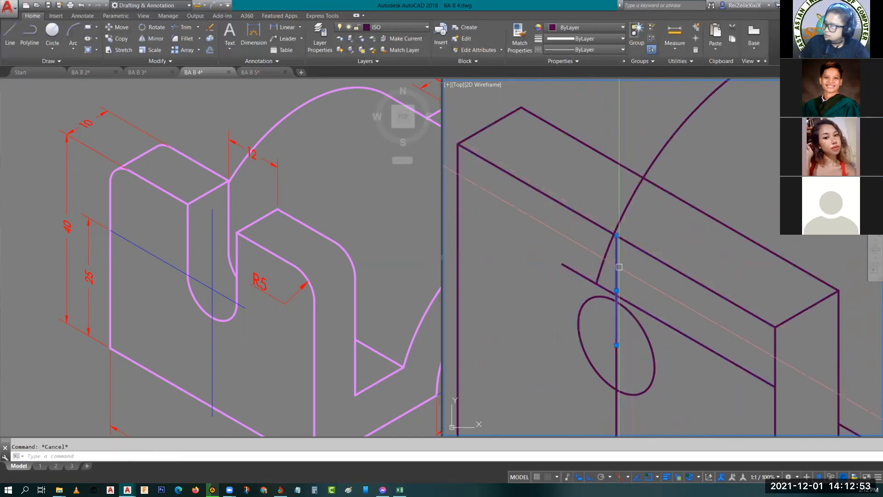
type("m")
key("Return")
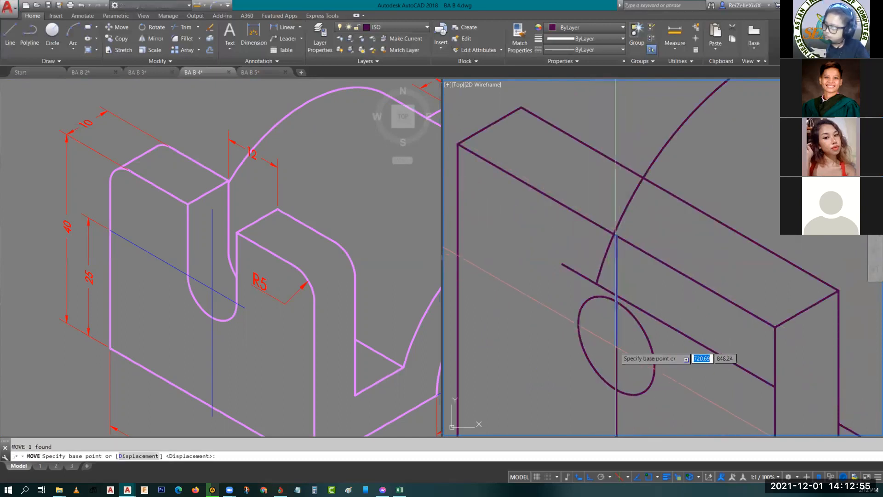
left_click(617, 345)
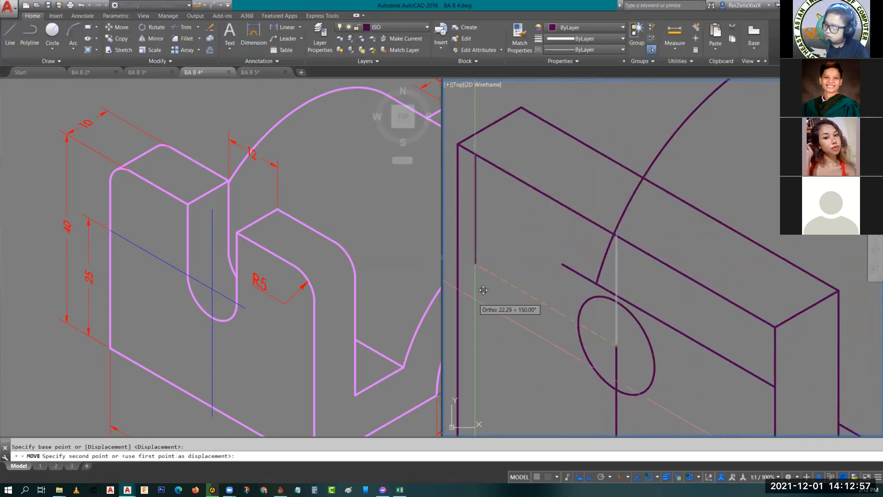
type("6")
key("Return")
key("Escape")
- Copy the slot's vertical side line to the opposite side of the isometric circle
left_click(578, 236)
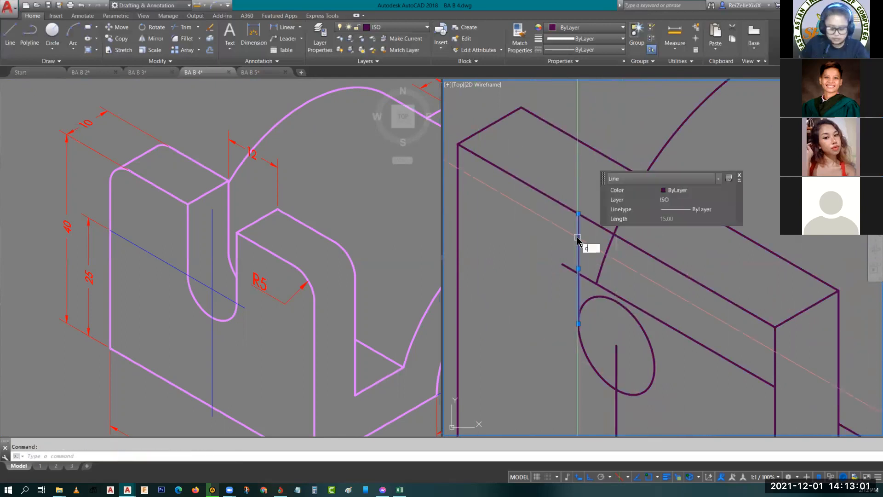
key("Return")
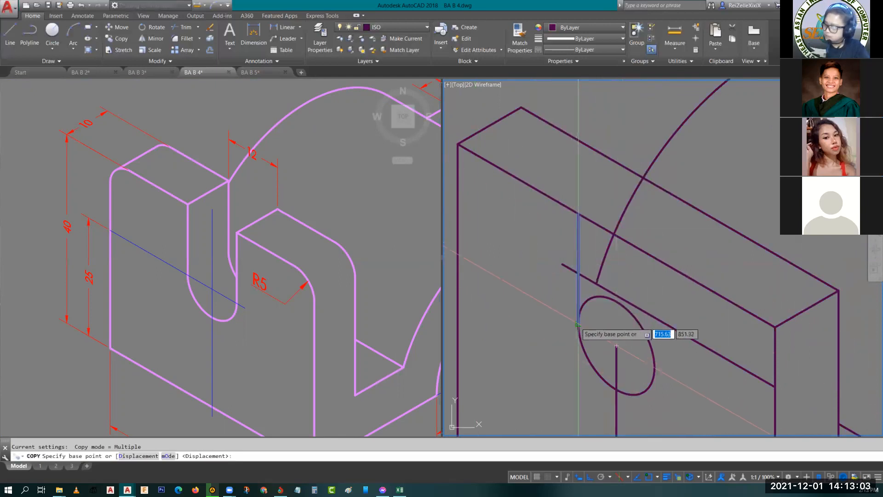
left_click(578, 323)
type("10")
key("Return")
key("Escape")
- Erase the vertical centreline and trim away the circle's upper arc between the two slot sides
middle_click_drag(640, 360, 651, 295)
left_click(627, 285)
key("Delete")
type("tr")
key("Return")
key("Return")
left_click(643, 255)
key("Escape")
scroll(581, 247, "down", 2)
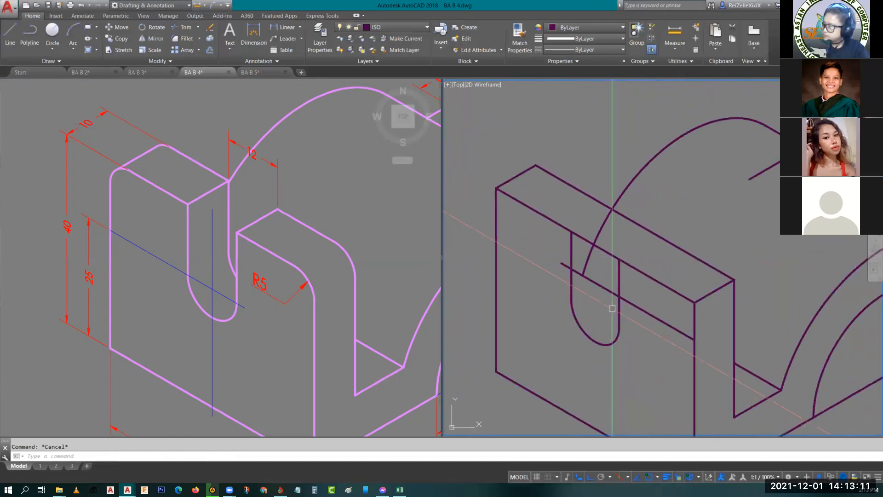
- Copy the slot's two side lines and bottom arc 10 units along the 30° direction on the top isoplane
left_click(572, 260)
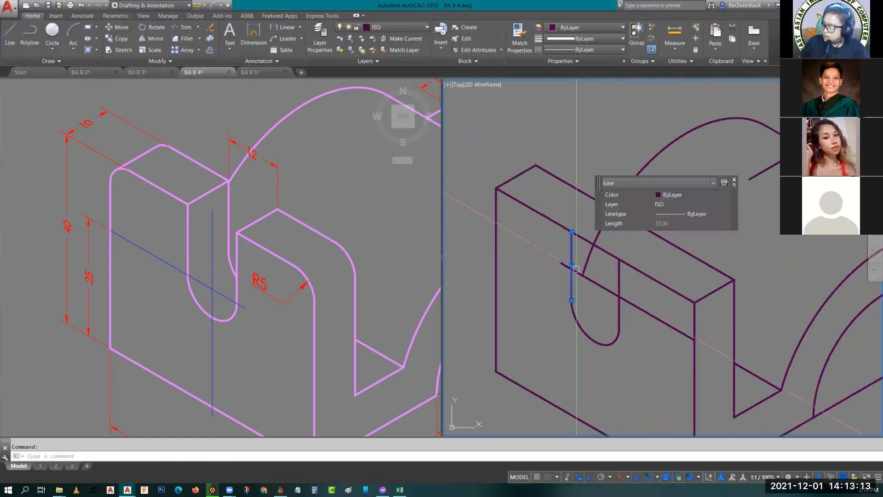
left_click(575, 315)
scroll(575, 331, "down", 2)
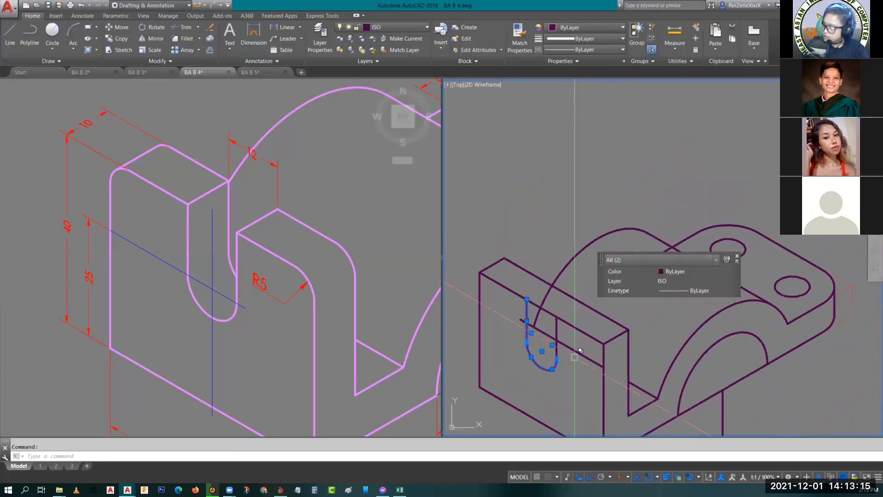
left_click(559, 339)
scroll(562, 345, "up", 2)
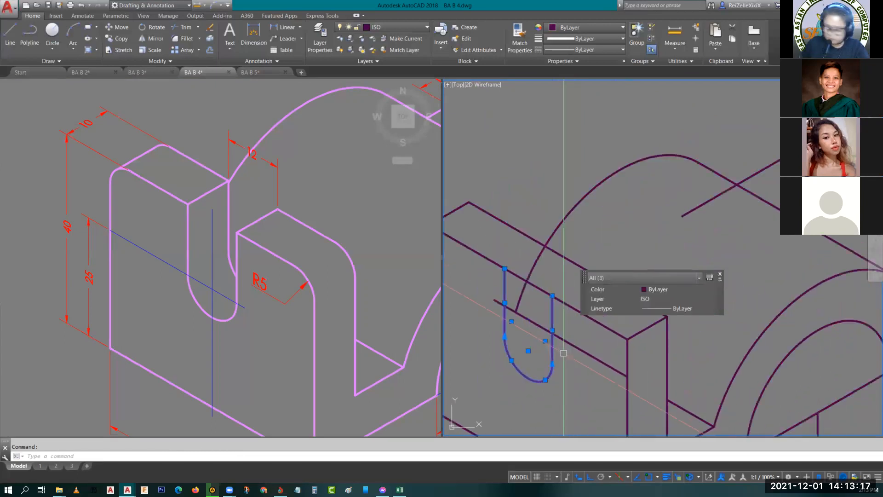
type("co")
key("Return")
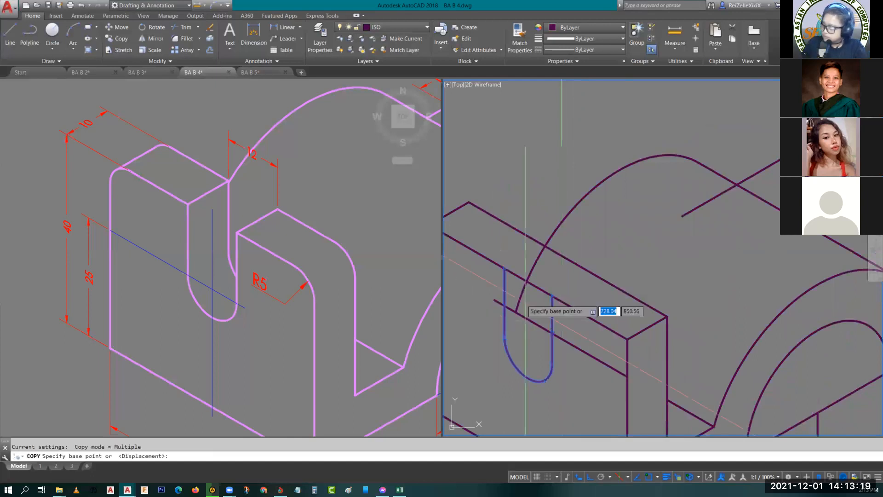
type("end")
key("Return")
left_click(505, 268)
key("F5")
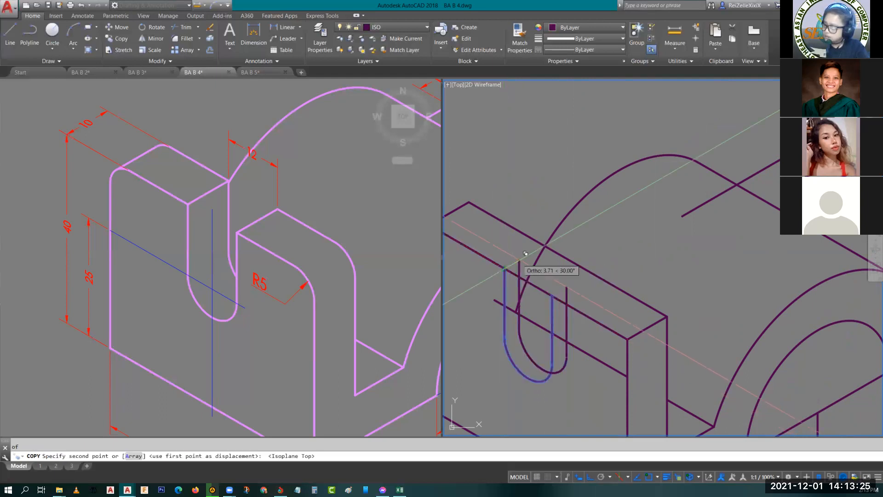
type("1")
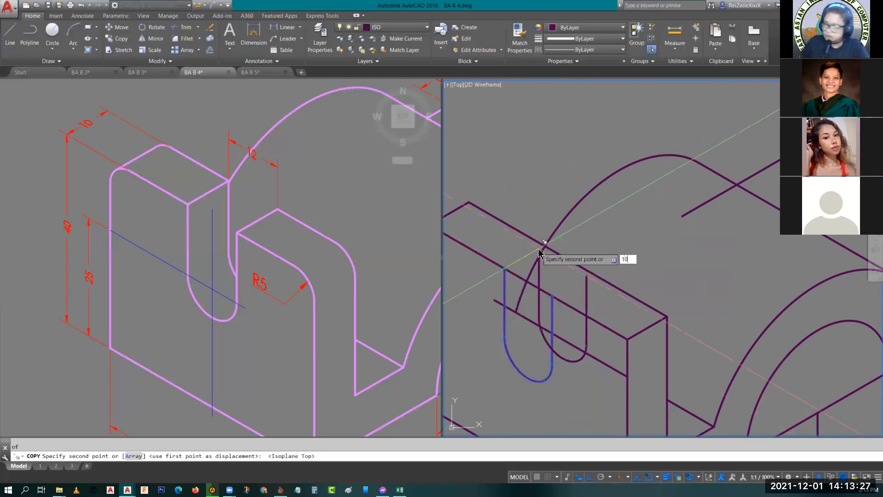
type("0")
key("Return")
key("Escape")
- Draw a line joining the upper ends of the front and rear slot outlines on the slot's far-left side
scroll(627, 233, "up", 5)
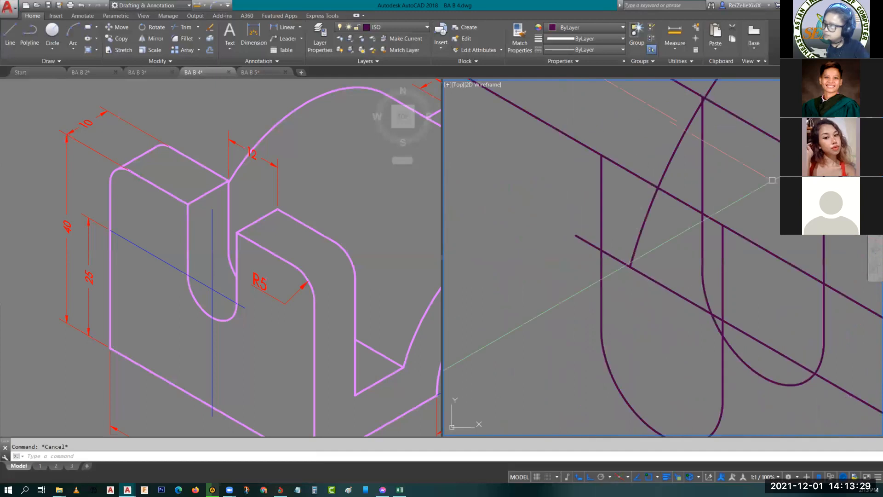
middle_click_drag(700, 175, 575, 229)
type("l")
key("Return")
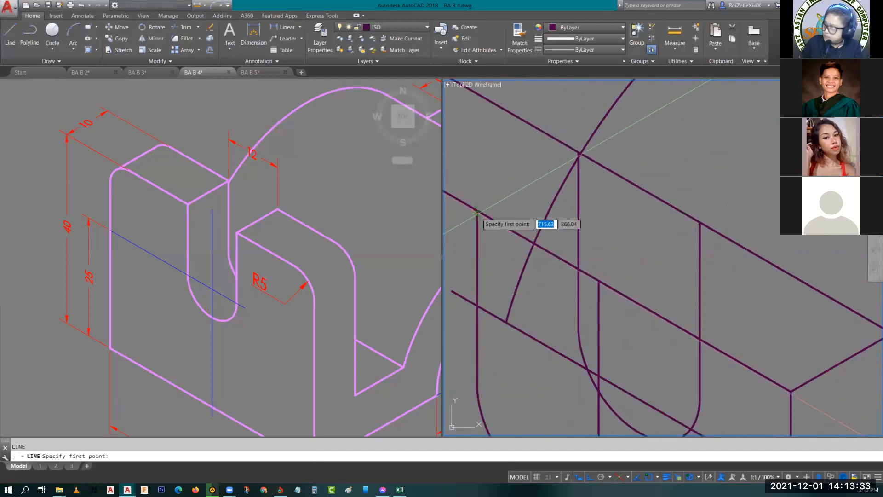
left_click(478, 210)
scroll(589, 141, "up", 5)
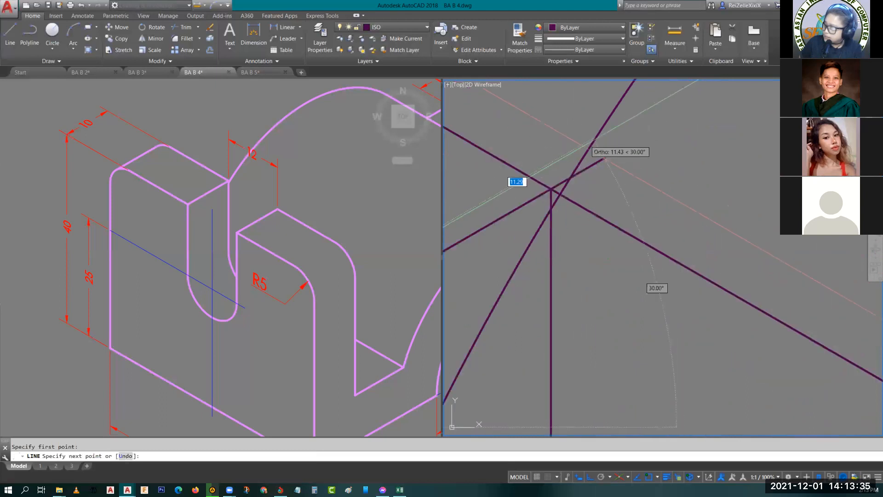
scroll(552, 182, "up", 5)
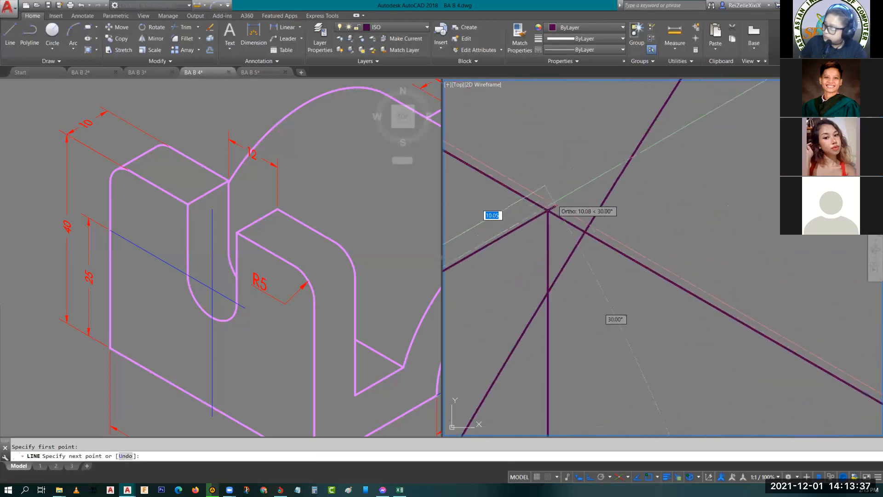
left_click(548, 211)
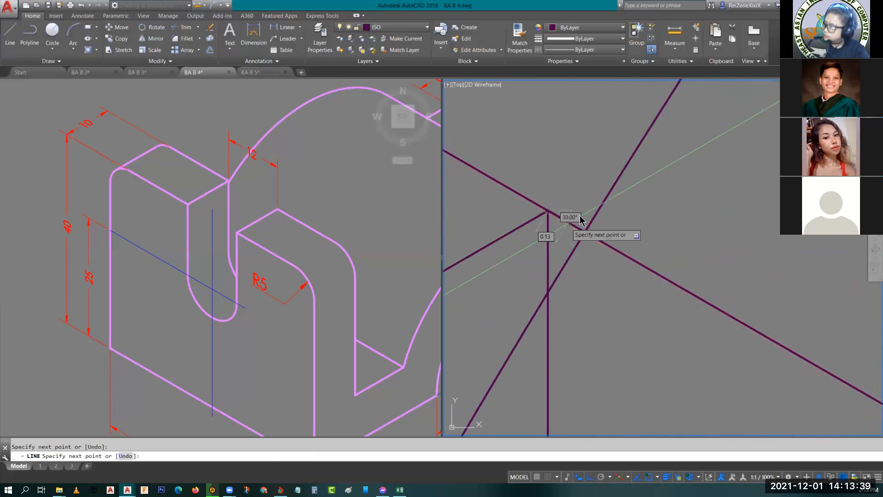
key("Escape")
key("Escape")
- Draw a second line joining the front and rear upper ends of the slot's right-hand side lines
scroll(606, 216, "down", 5)
middle_click_drag(665, 263, 596, 121)
scroll(599, 124, "down", 5)
key("space")
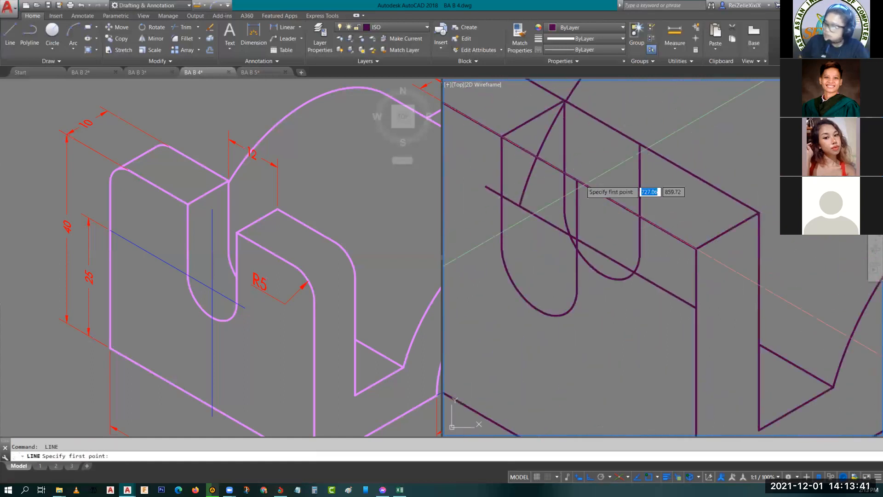
key("space")
key("Escape")
key("space")
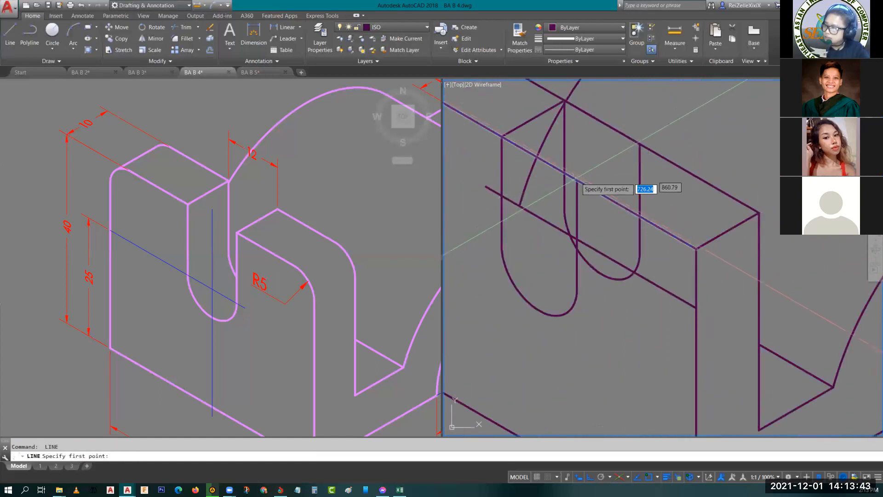
left_click(577, 180)
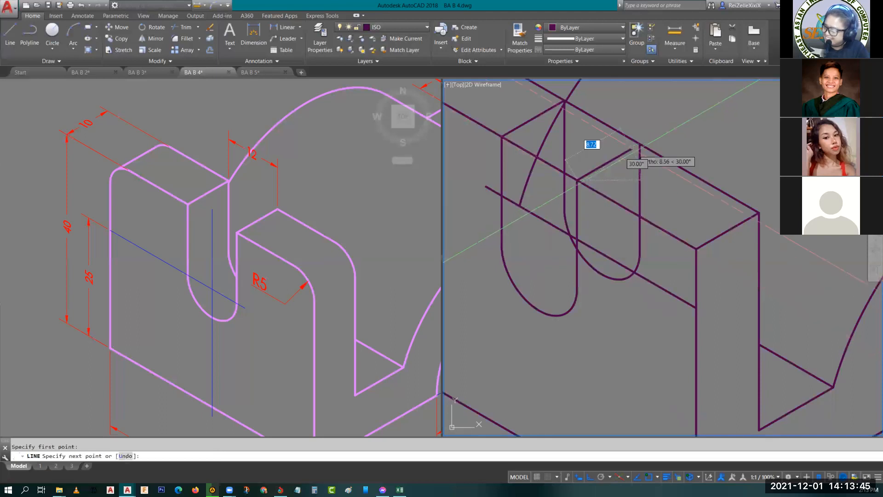
left_click(640, 144)
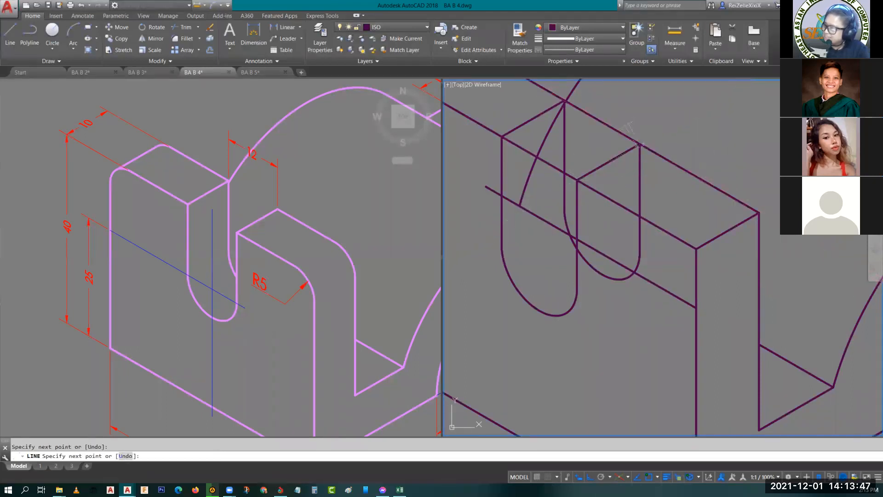
- Trim the rear slot arc where it is hidden behind the front slot's right-hand side line
scroll(570, 299, "up", 5)
type("tr")
key("space")
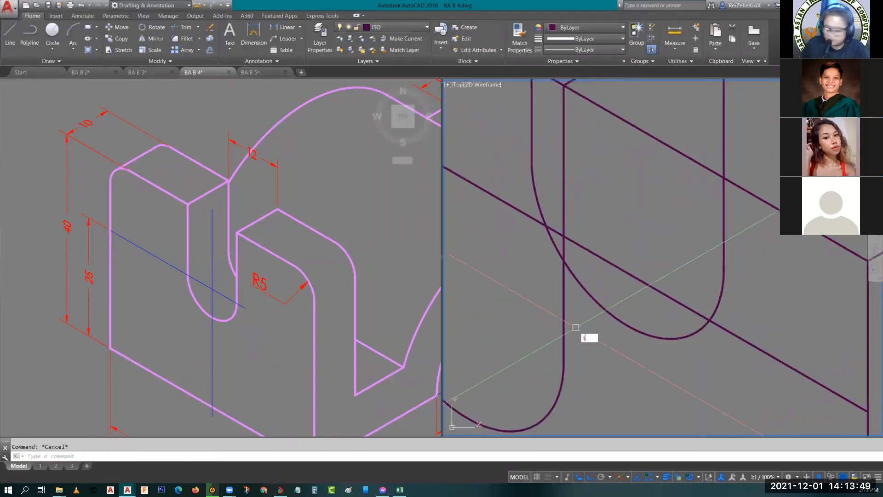
left_click(561, 305)
key("space")
left_click(590, 292)
key("Escape")
key("Escape")
- Erase the hidden right-hand side line of the rear slot outline
left_click(725, 227)
scroll(723, 227, "down", 5)
middle_click_drag(690, 215, 686, 257)
key("Delete")
- Trim the rear top edge across the slot opening and the large arc just below the slot's rear corner
scroll(690, 239, "up", 5)
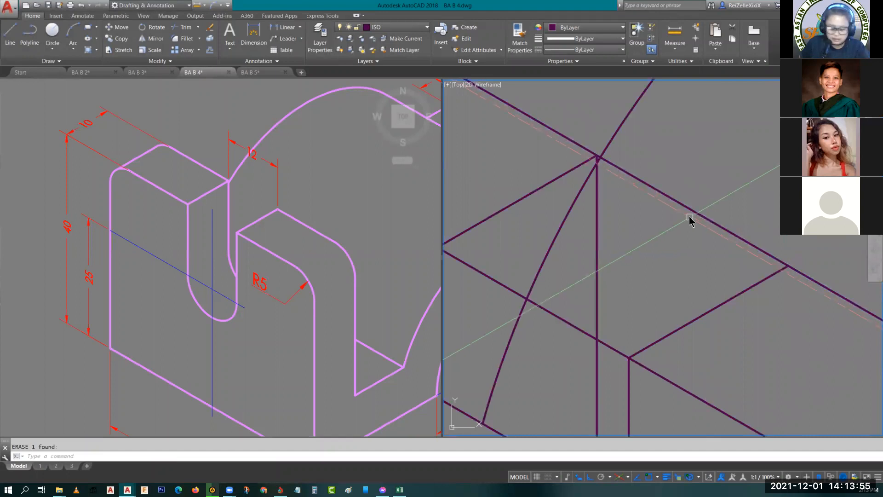
type("tr")
key("space")
key("space")
left_click(694, 211)
scroll(605, 164, "up", 5)
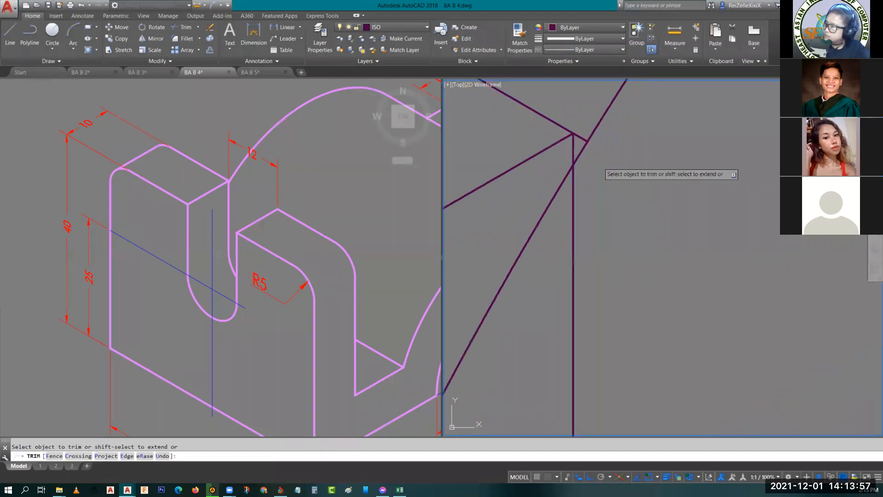
scroll(601, 163, "up", 2)
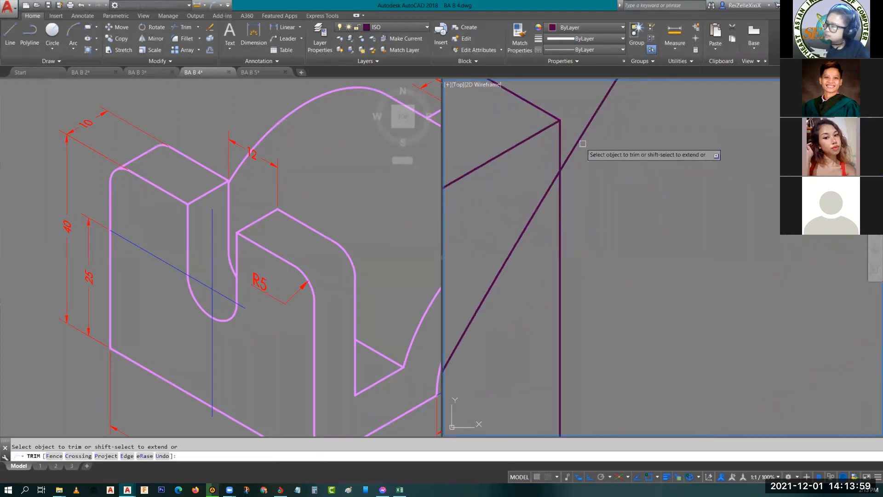
scroll(558, 199, "down", 4)
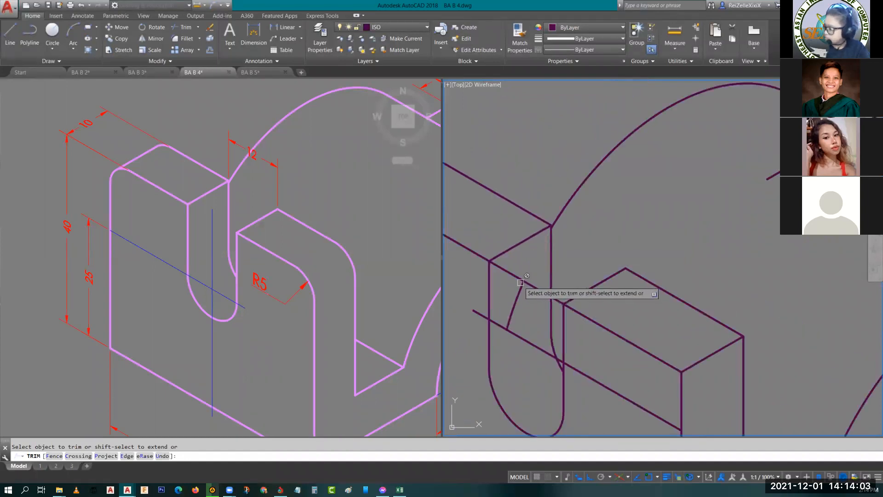
key("Escape")
- Erase the slanted construction line across the front face and the leftover arc piece inside the slot
middle_click_drag(540, 252, 547, 203)
left_click(532, 290)
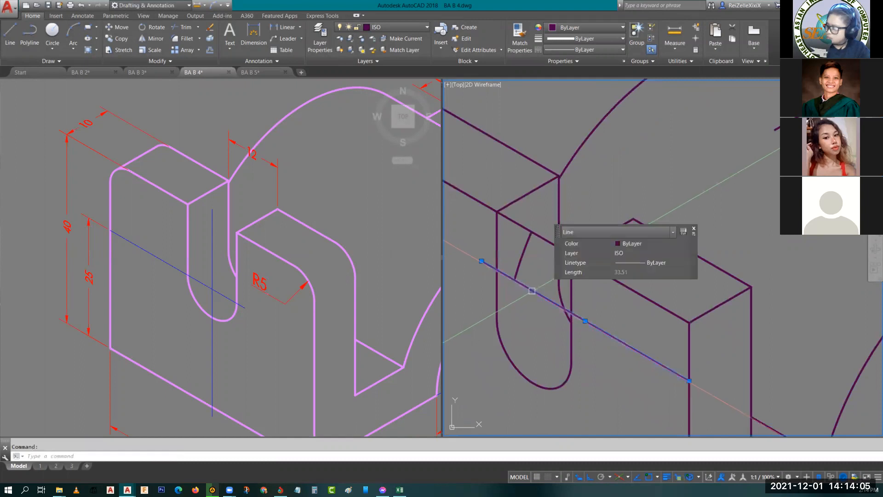
key("Delete")
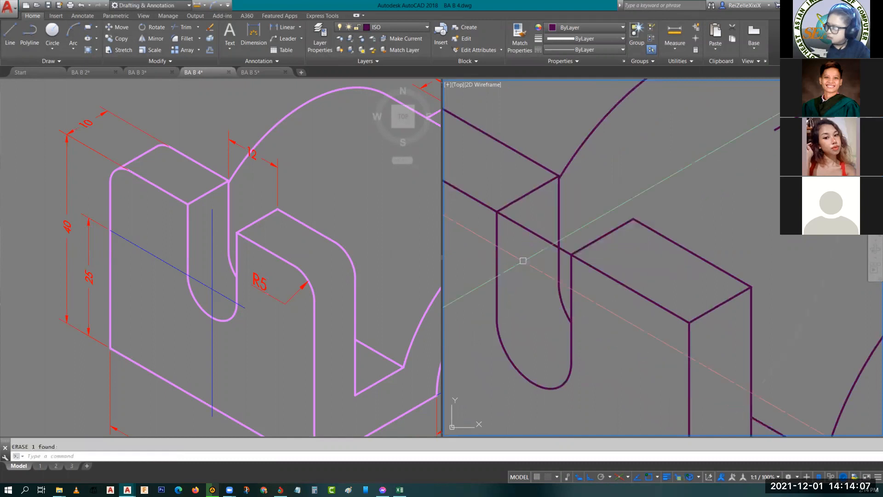
- Trim the upright plate's front top edge across the slot opening
middle_click_drag(523, 256, 538, 294)
key("Return")
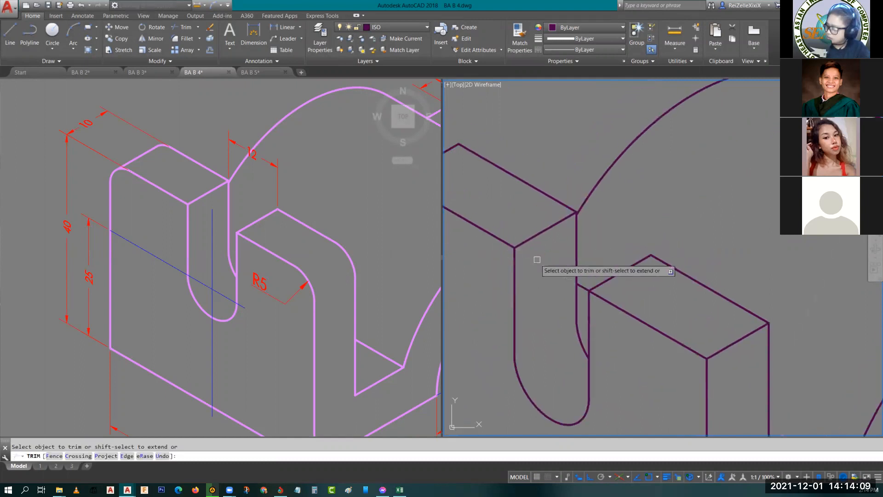
scroll(584, 299, "up", 3)
key("Escape")
- Trim the stub of the rear flange's far edge that runs over the large curved surface
scroll(598, 258, "down", 5)
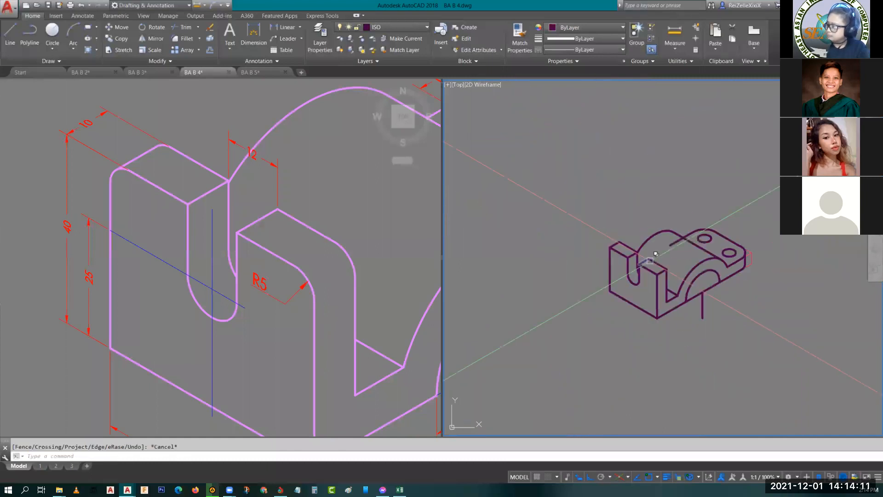
scroll(708, 257, "up", 5)
scroll(708, 257, "down", 4)
scroll(634, 274, "up", 3)
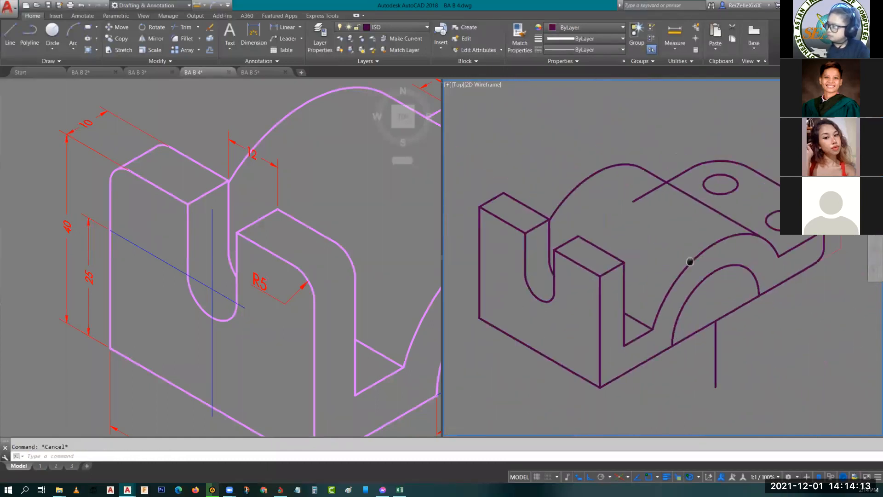
key("Return")
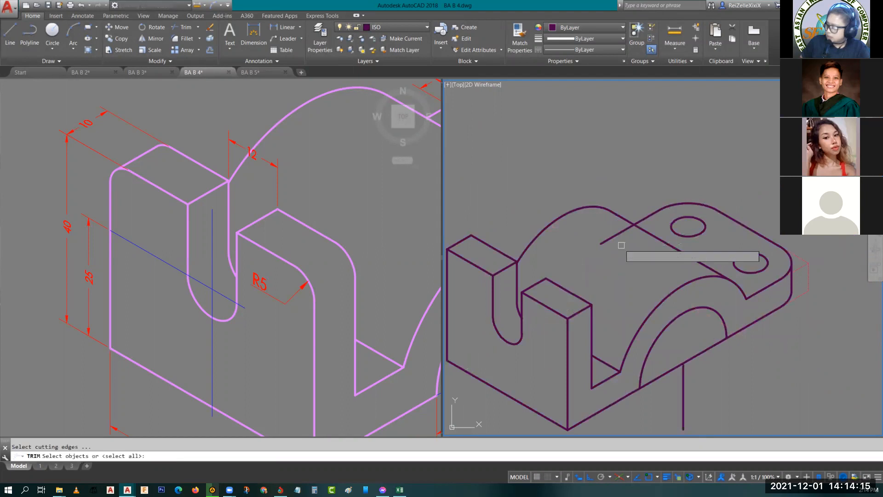
key("Return")
left_click(616, 235)
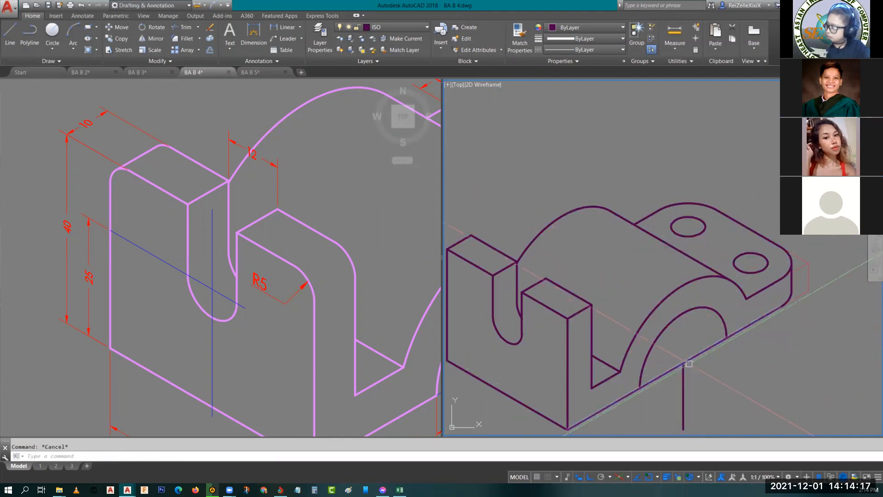
- Draw an isometric line from the inner arch's end on the base edge back past the outer arch
scroll(686, 297, "up", 4)
type("l")
key("Return")
left_click(710, 295)
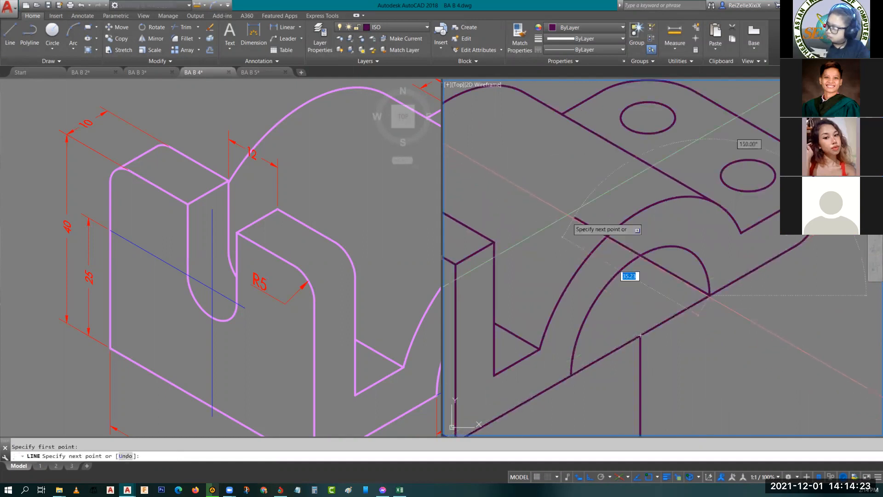
left_click(527, 190)
key("Escape")
- Trim the new line beyond the inner arch so only the part inside the opening is left
type("tr")
key("Return")
left_click(638, 257)
key("Return")
left_click(629, 247)
key("Escape")
scroll(644, 267, "down", 5)
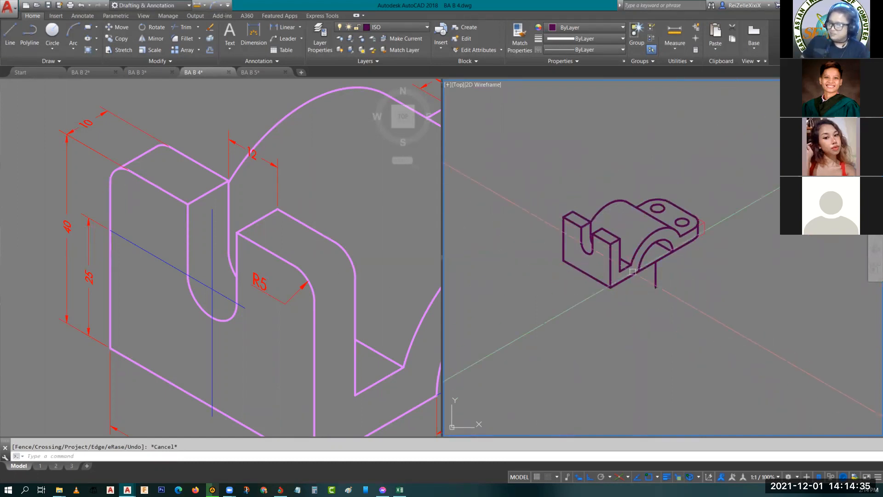
- On the left isoplane, draw construction lines from the plate's front top corner nearest the arch: 5 along the top edge and 5 down
scroll(633, 272, "up", 5)
key("F5")
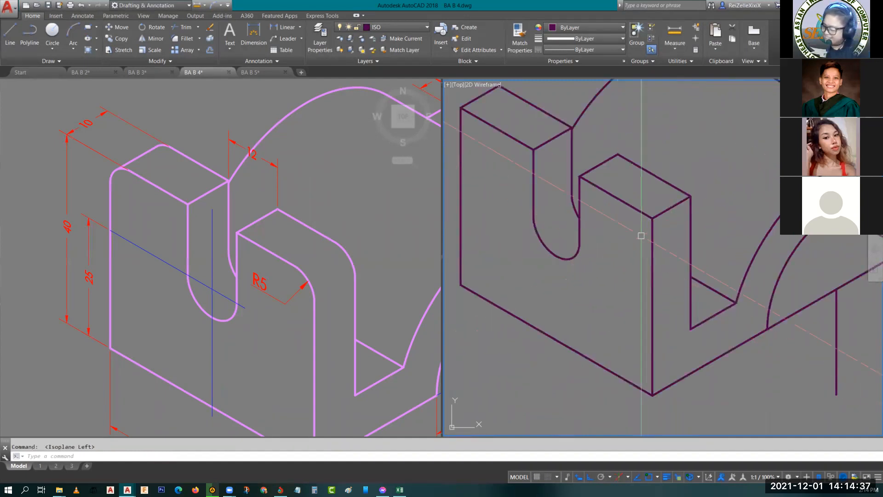
type("l")
key("Return")
scroll(651, 220, "up", 4)
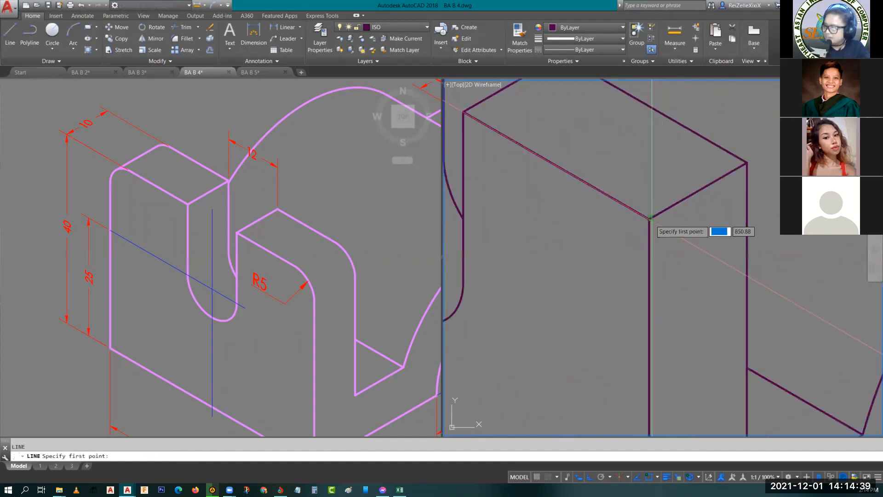
left_click(650, 218)
type("5")
key("Return")
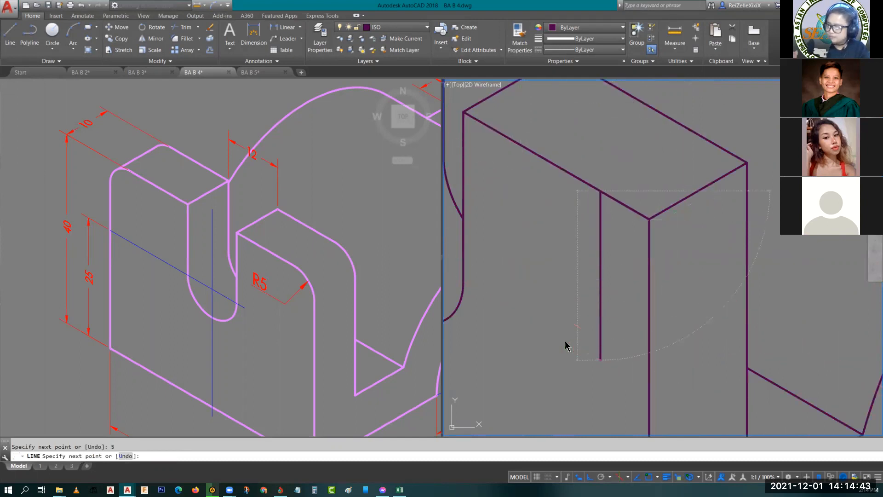
scroll(782, 350, "down", 3)
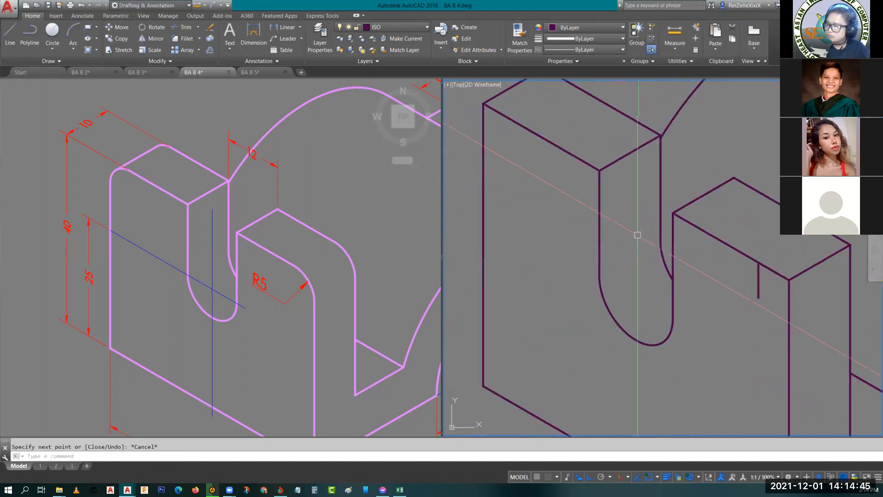
- Draw matching construction lines from the opposite front top corner, 5 along the top edge and 5 straight down
key("Return")
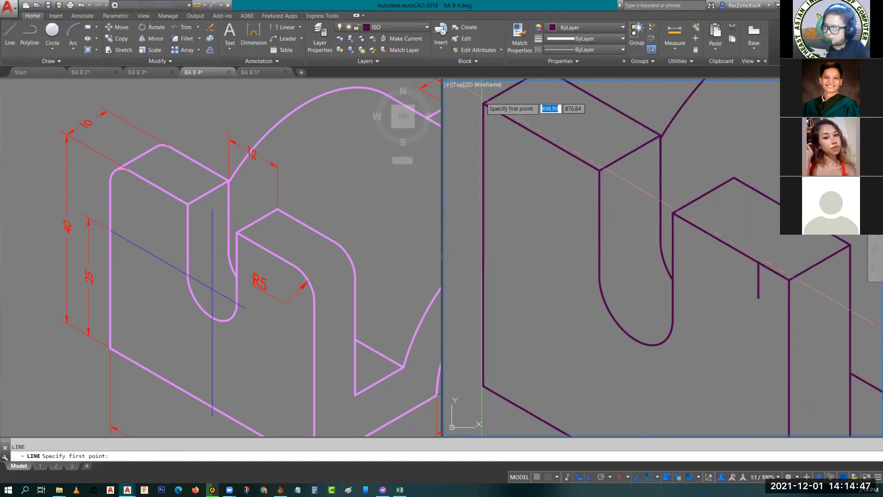
left_click(483, 103)
type("5")
key("Return")
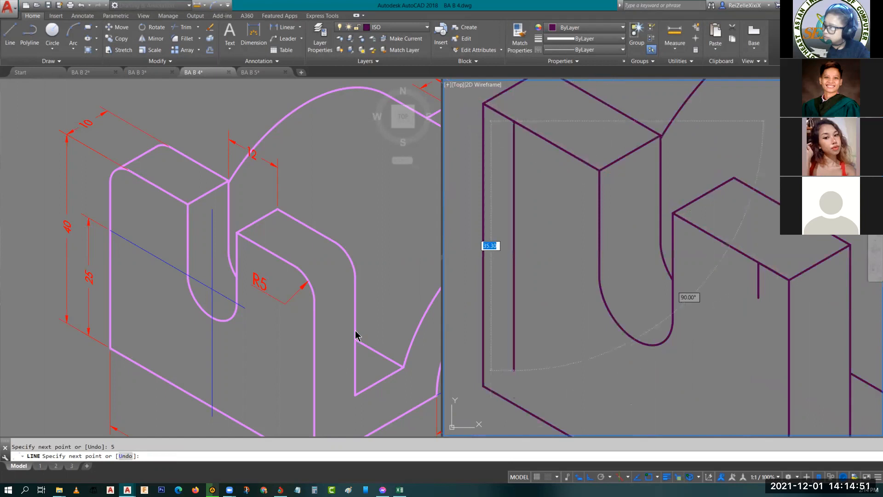
key("Escape")
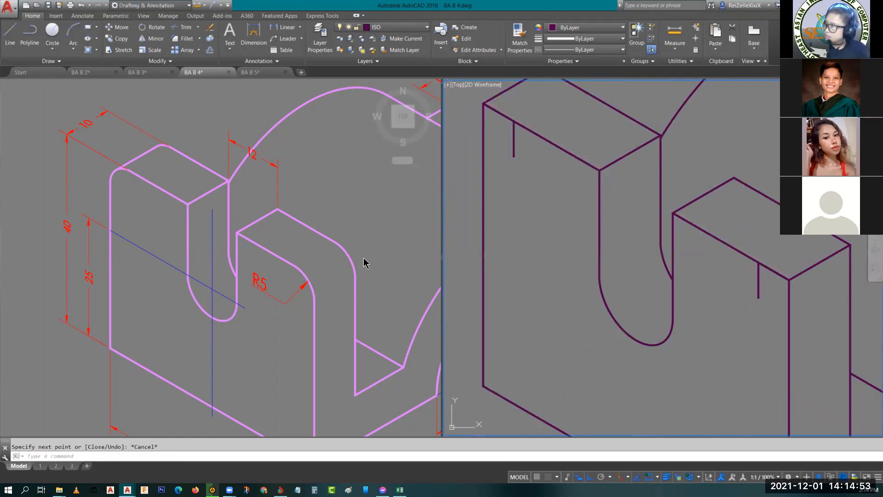
- Draw a radius 5 isocircle centred on the lower end of the outer corner's construction line
scroll(519, 109, "up", 3)
middle_click_drag(494, 135, 623, 219)
scroll(524, 173, "down", 4)
middle_click_drag(595, 278, 511, 258)
type("el")
key("Return")
type("i")
key("Return")
key("Return")
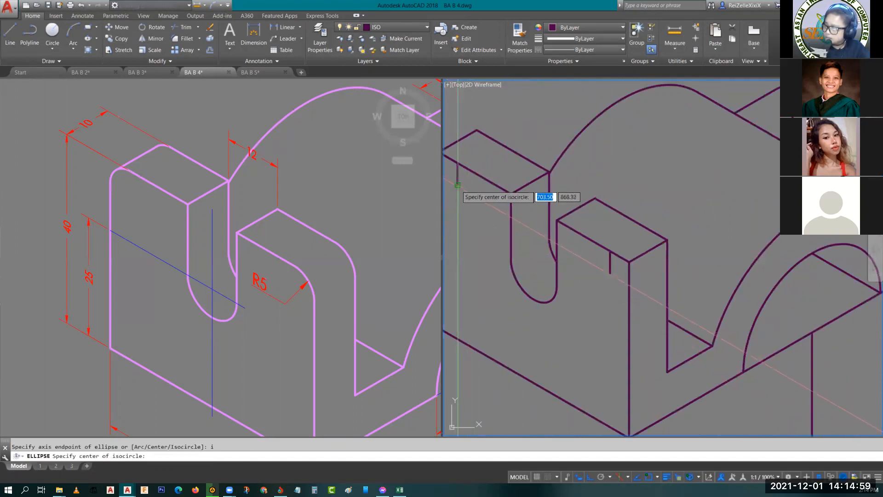
left_click(458, 185)
key("Return")
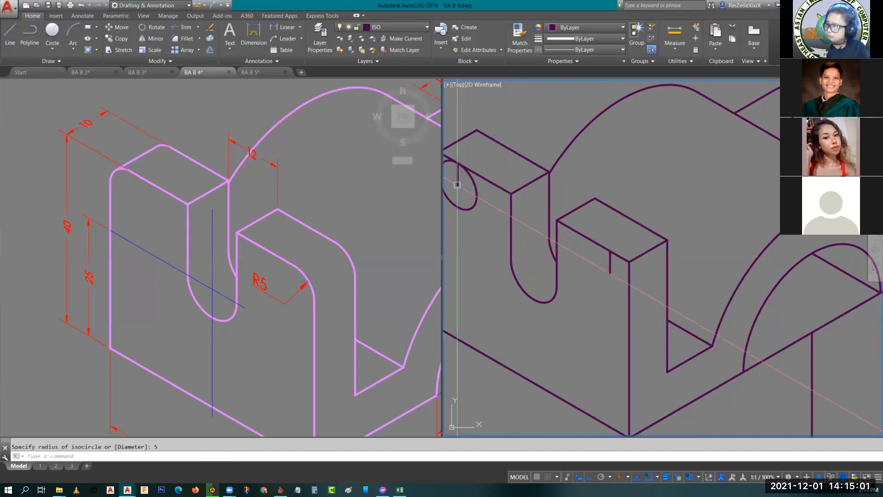
- Copy the isocircle from the plate's front face back to its rear face along the thickness direction
middle_click_drag(511, 230, 534, 260)
left_click(553, 243)
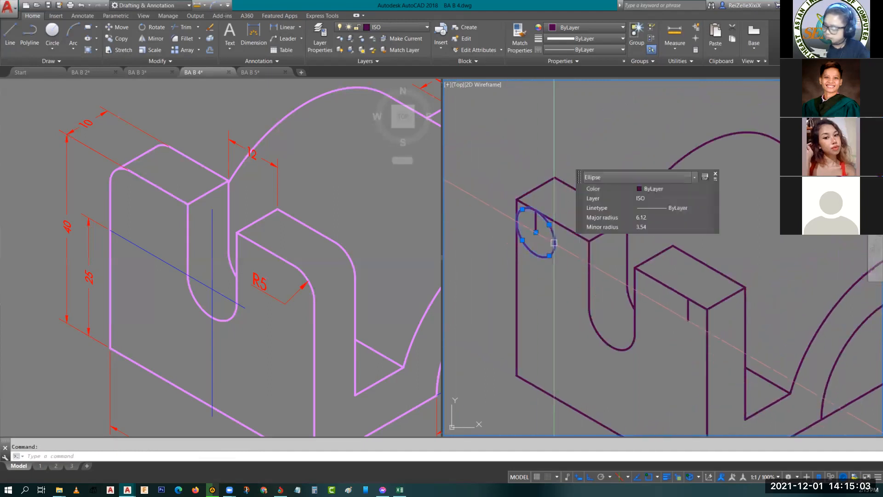
key("Return")
left_click(604, 207)
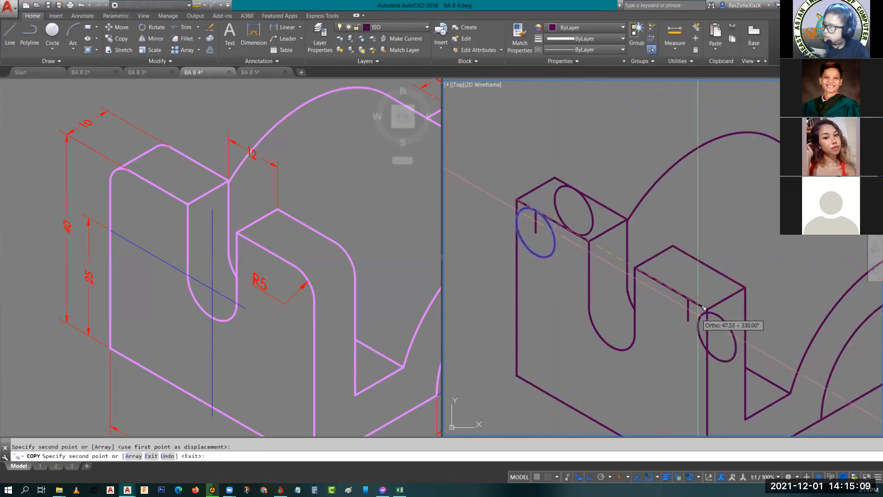
key("Escape")
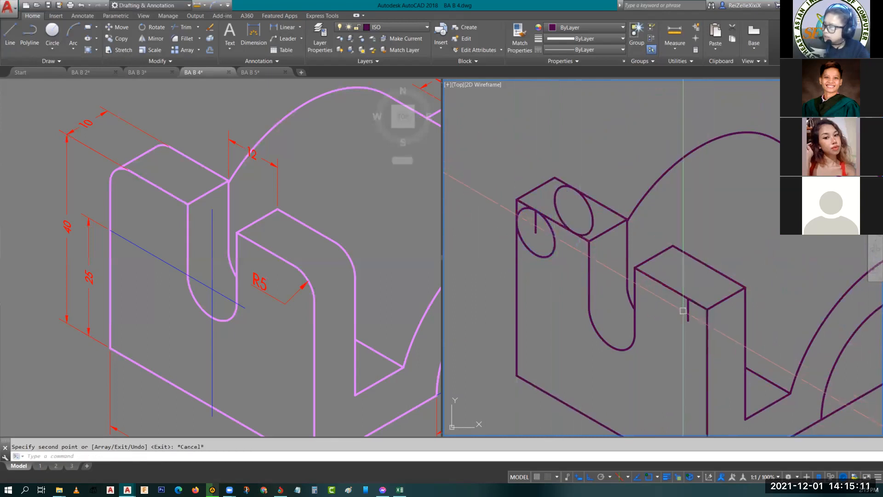
- Copy the front and rear isocircles together to the end of the construction line at the corner nearest the arch
left_click(549, 254)
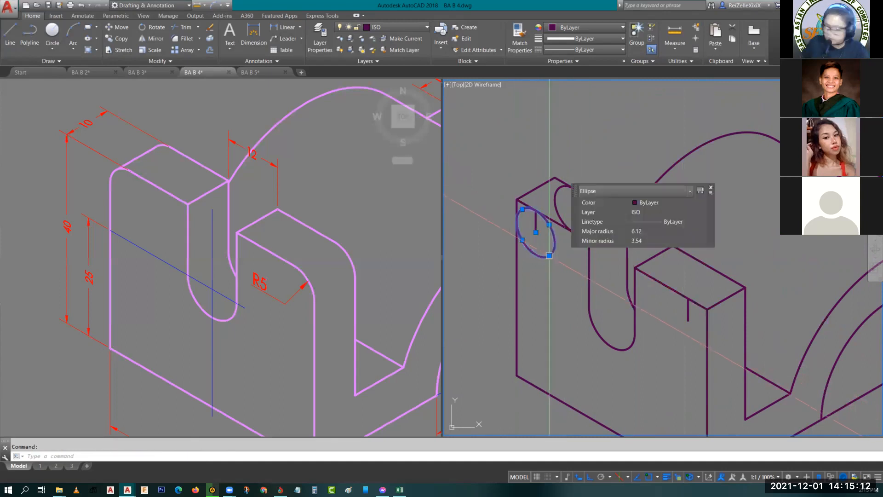
left_click(556, 196)
key("Return")
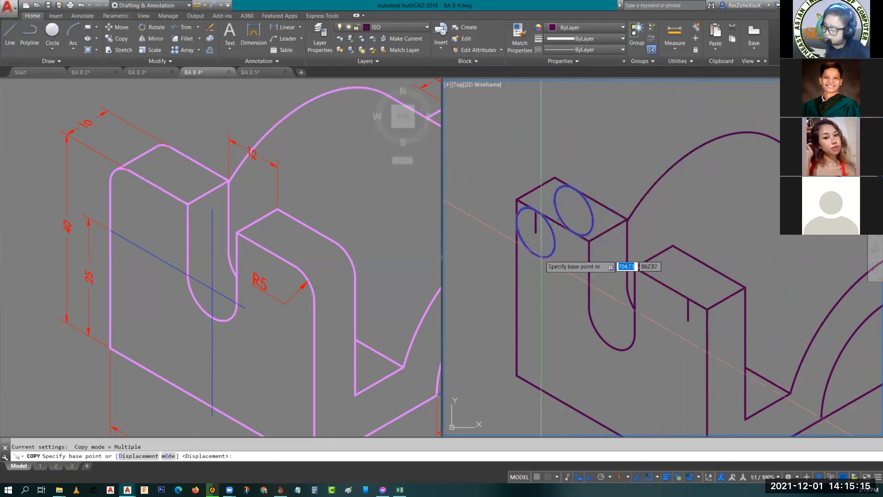
left_click(536, 232)
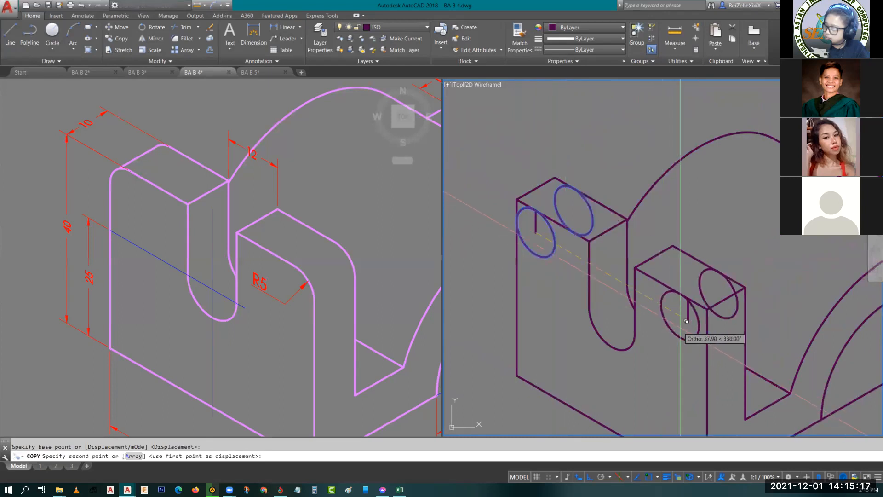
left_click(689, 320)
key("Escape")
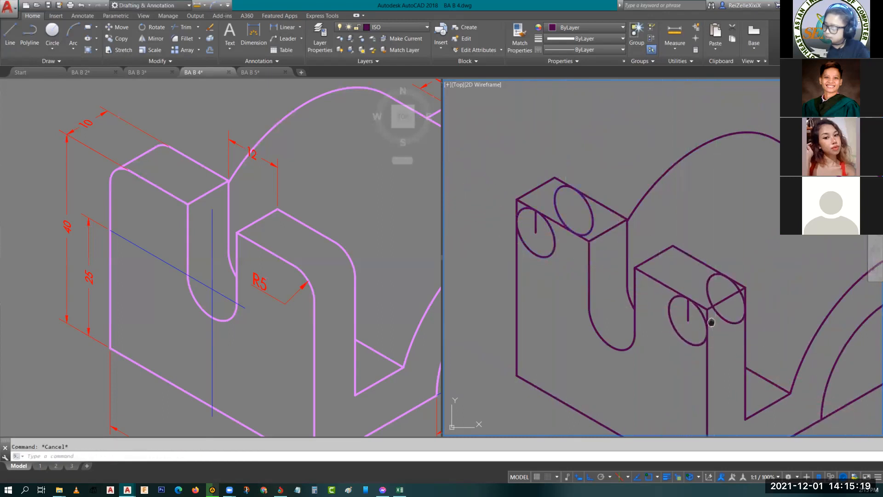
middle_click_drag(712, 329, 700, 305)
scroll(539, 239, "up", 5)
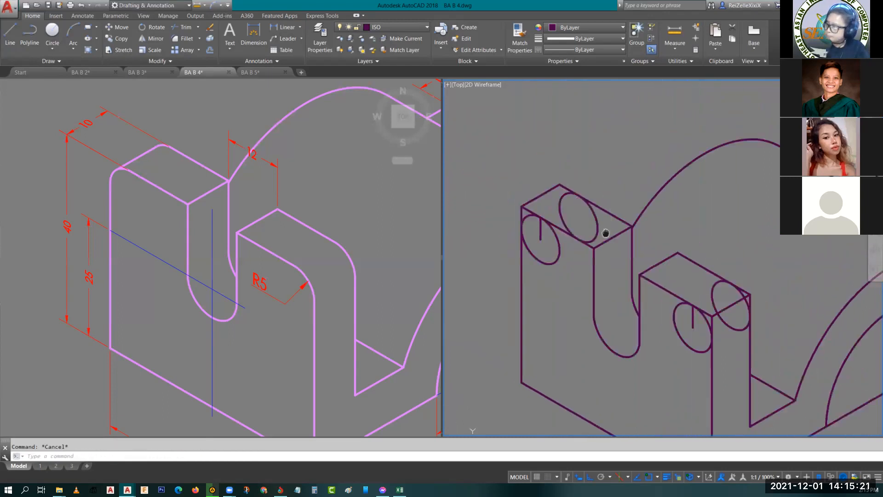
middle_click_drag(539, 238, 544, 296)
type("tr")
key("Return")
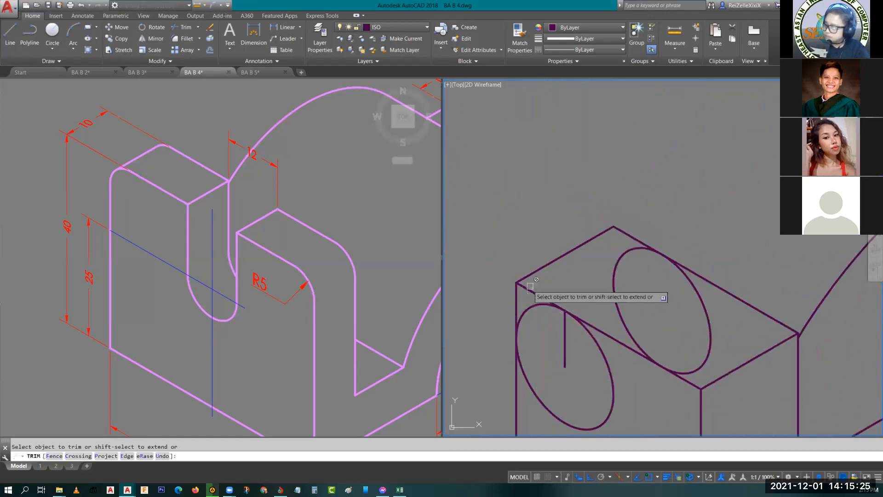
key("Escape")
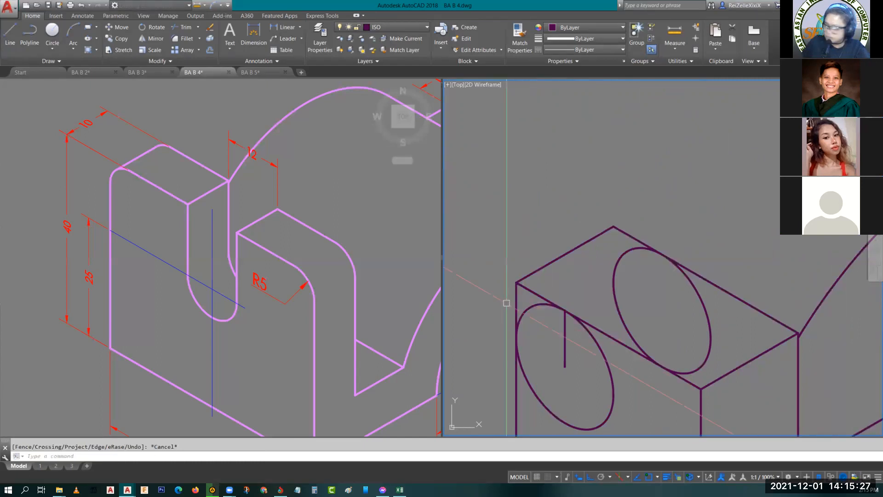
- Draw a line joining the upper outer sides of the front and rear isocircles at the plate's outer corner
type("l")
key("Return")
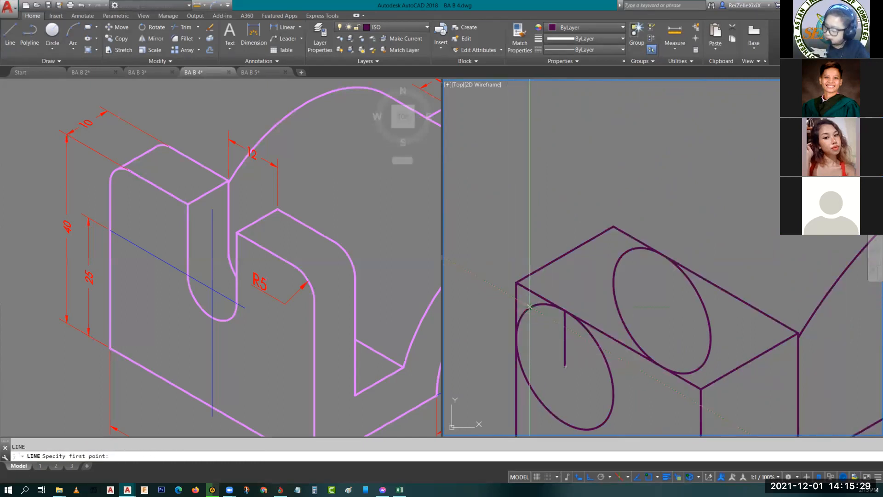
left_click(627, 251)
key("Escape")
- Erase the sharp outer corner's depth edge and trim the rear top edge that sticks out past the rear isocircle
left_click(557, 261)
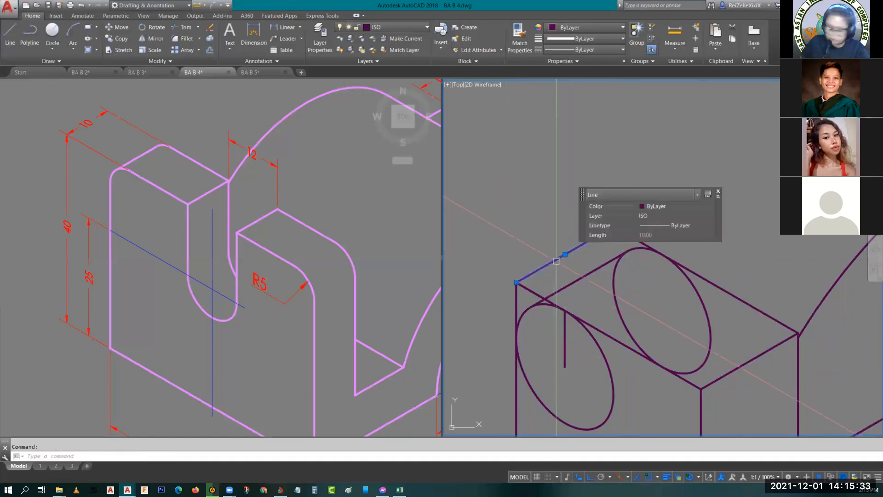
key("Delete")
left_click(624, 234)
key("Escape")
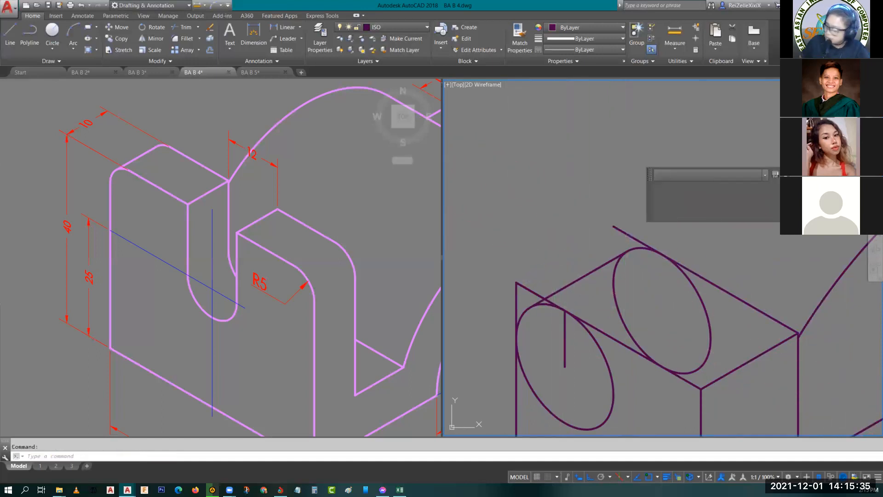
key("Return")
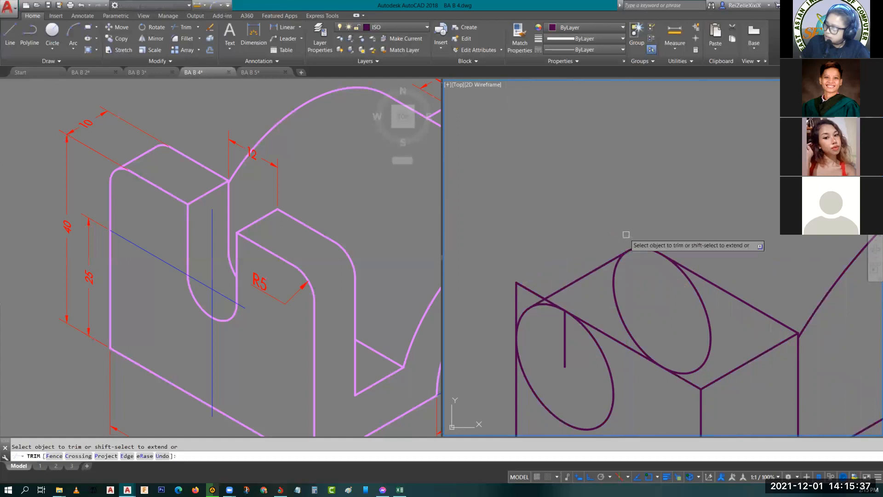
- Trim the front face's top edge and outer vertical edge where they run past the front isocircle at the plate's outer corner
scroll(547, 313, "up", 4)
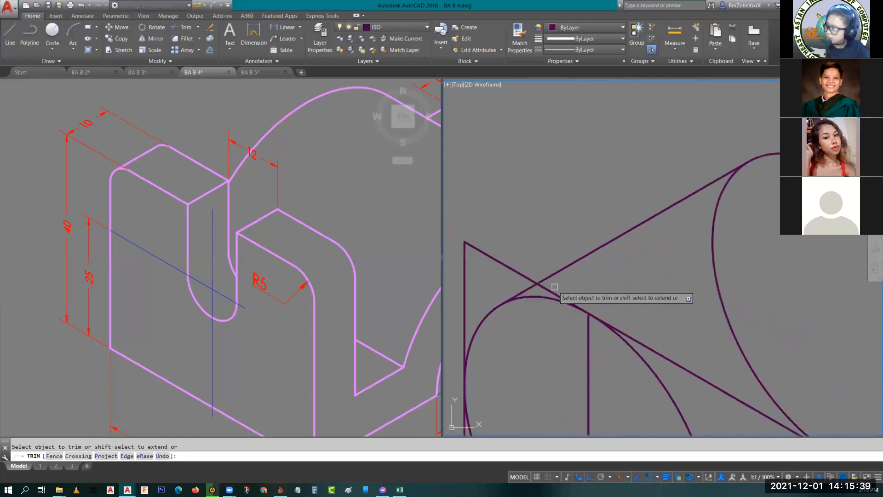
left_click(554, 290)
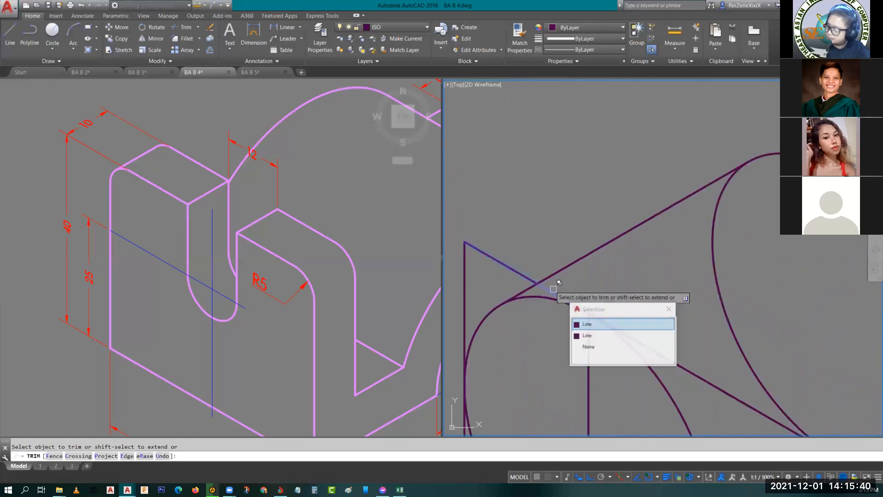
left_click(593, 323)
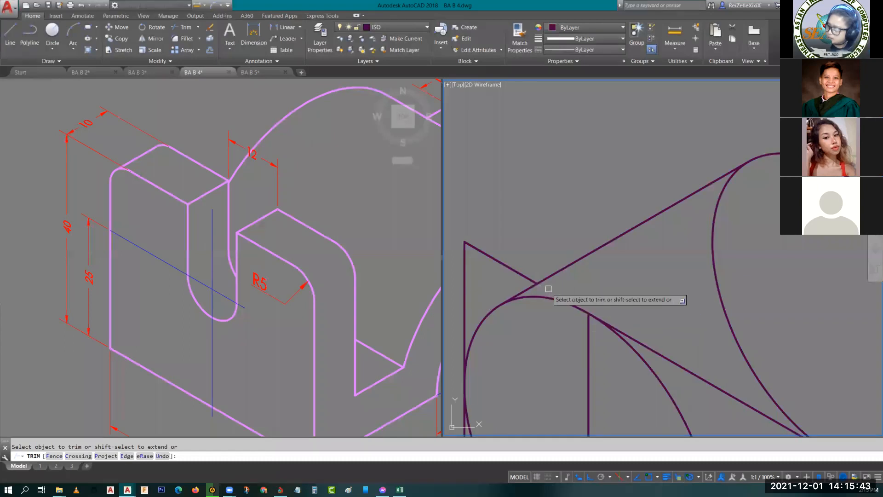
left_click(467, 320)
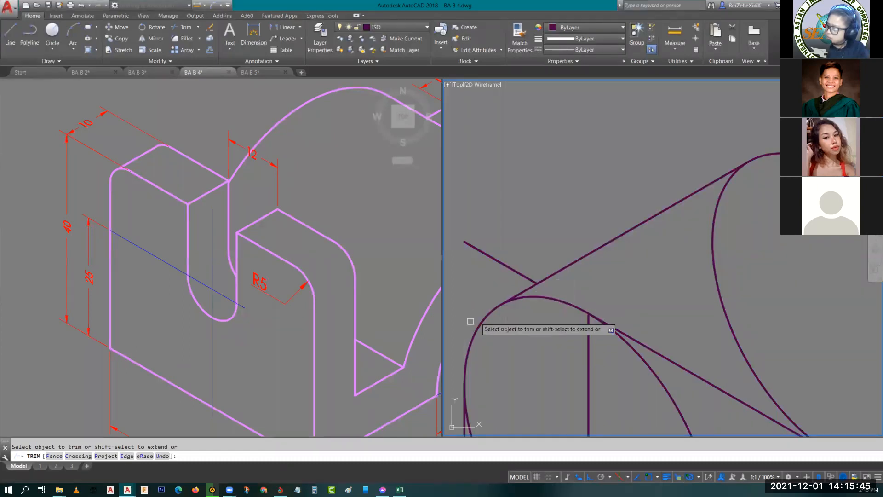
- Trim the front and rear isocircles at the outer corner, keeping only the arcs that round the plate's corner
scroll(470, 322, "down", 2)
scroll(550, 239, "down", 1)
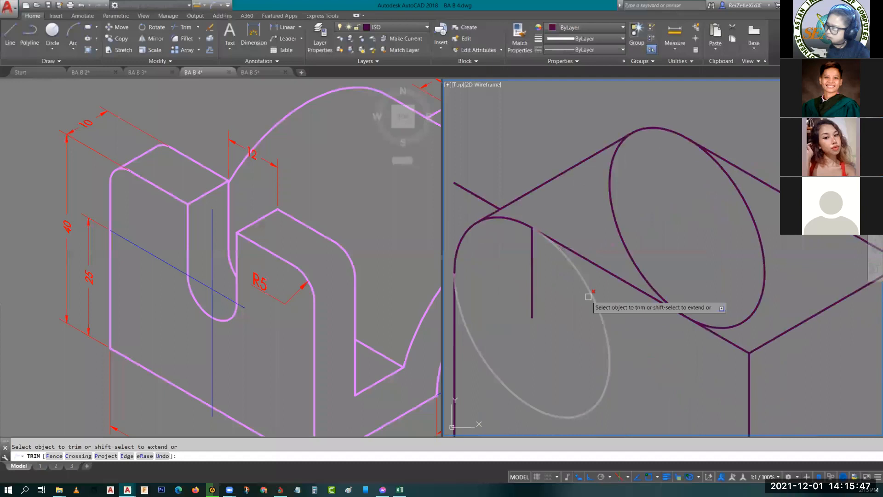
left_click(591, 294)
left_click(620, 229)
left_click(757, 258)
scroll(693, 251, "down", 3)
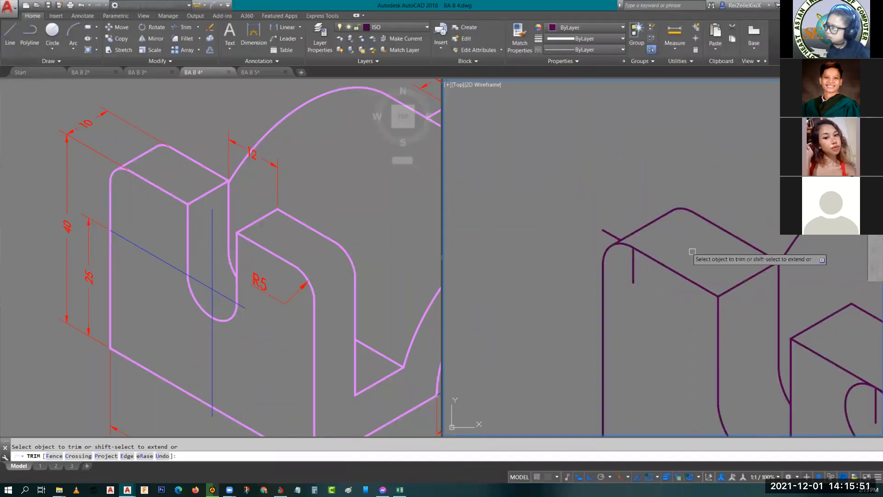
- Erase the leftover stub of the front top edge and the vertical construction line at the plate's outer corner
key("Escape")
left_click(614, 235)
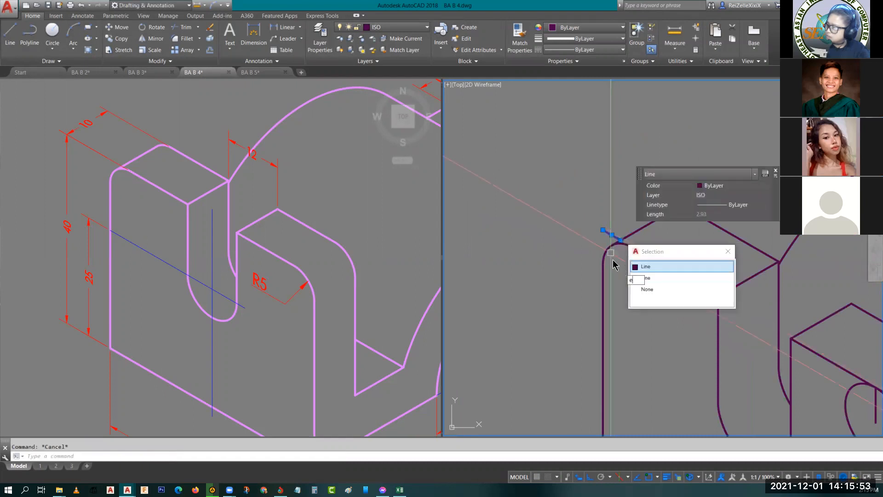
key("Return")
left_click(637, 270)
left_click(630, 267)
left_click(607, 227)
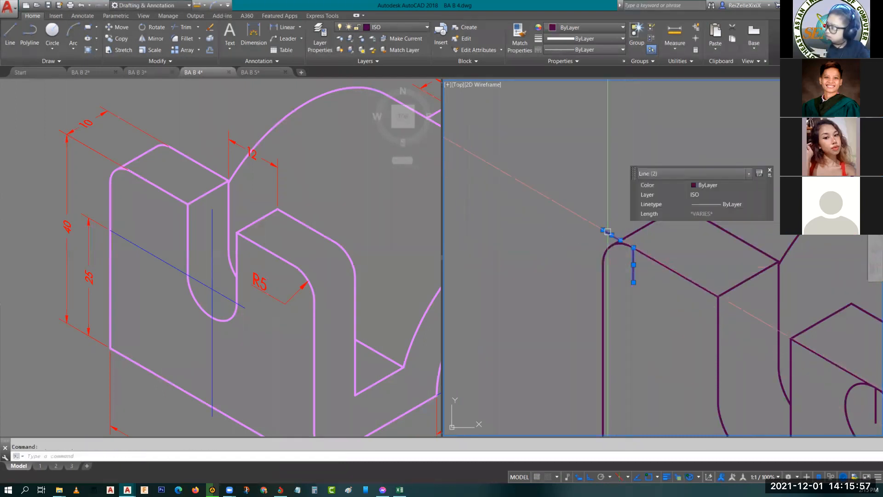
key("Return")
- Trim the front isocircle to its corner arc and cut back the front face's sharp edges at the corner nearest the arch
scroll(628, 269, "down", 5)
scroll(629, 270, "up", 5)
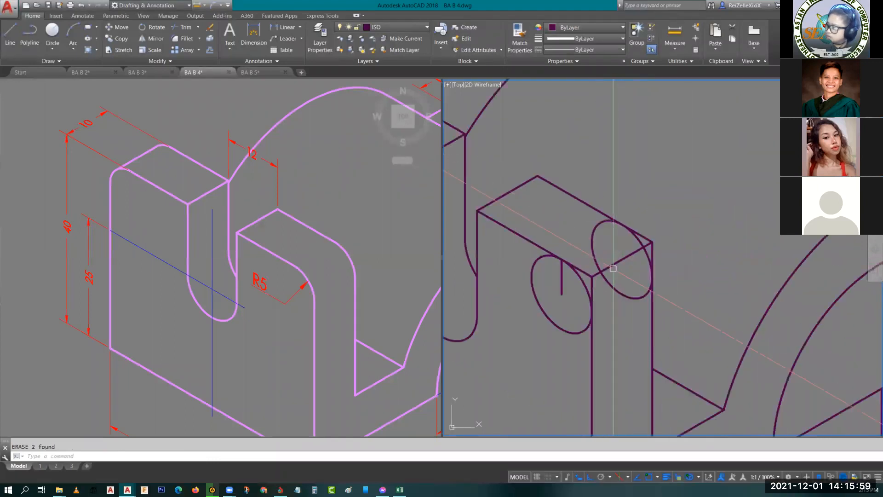
type("tr")
key("Return")
key("Return")
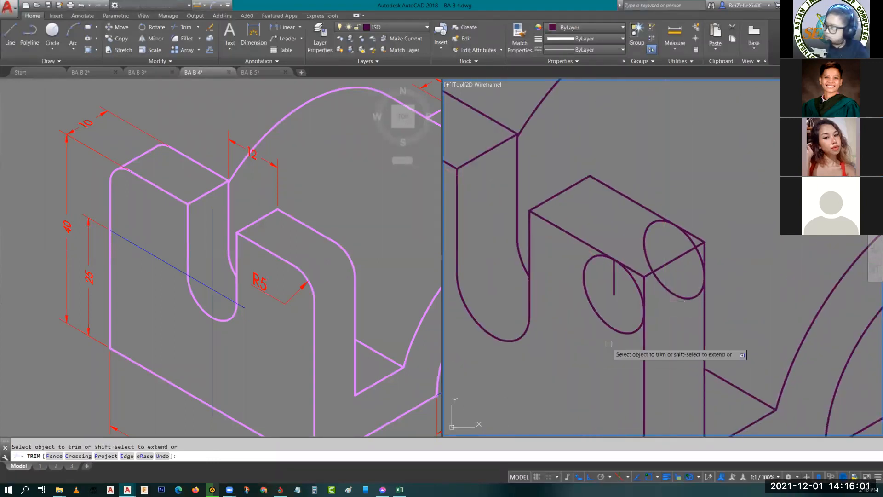
scroll(636, 275, "up", 5)
left_click(613, 309)
left_click(646, 348)
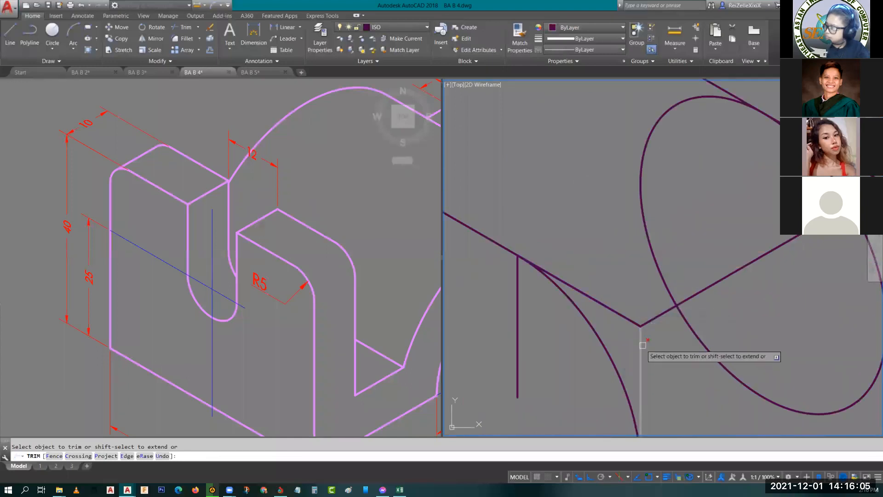
left_click(647, 328)
left_click(665, 355)
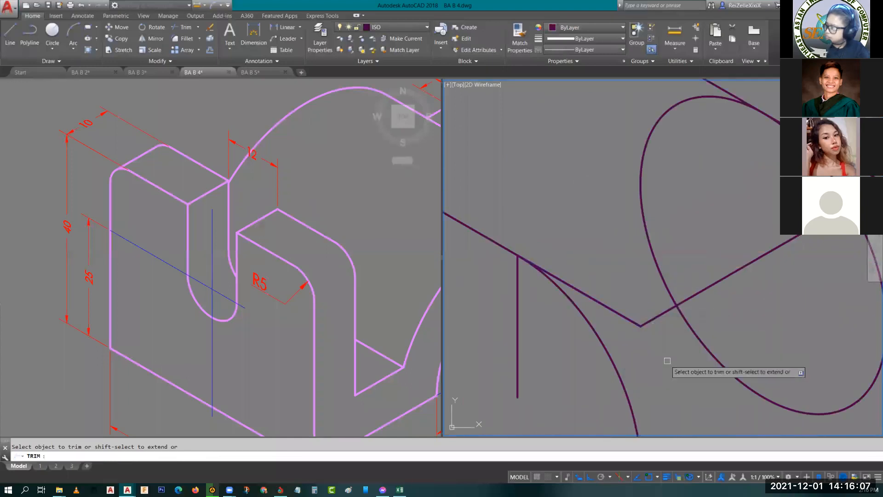
left_click(650, 327)
left_click(667, 366)
- Trim the rear isocircle and the rear edges running past it to form the rear rounded corner nearest the arch
scroll(664, 360, "down", 4)
scroll(694, 345, "up", 2)
scroll(734, 312, "up", 3)
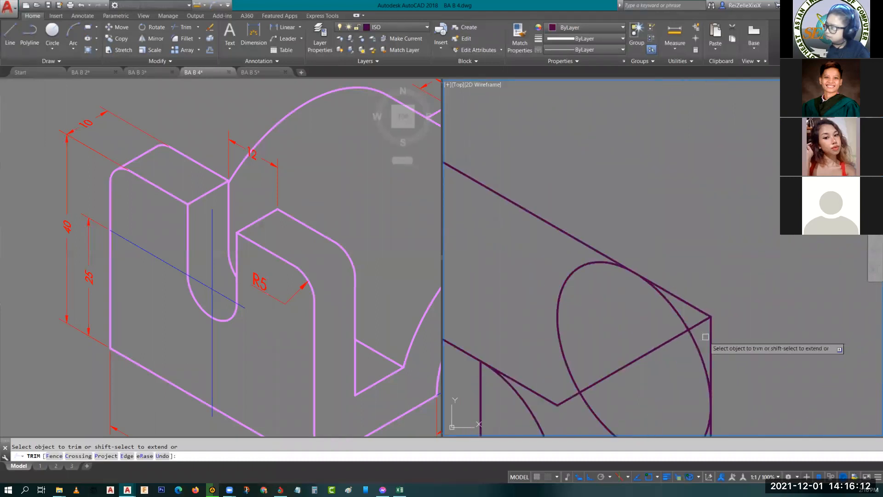
scroll(690, 306, "down", 3)
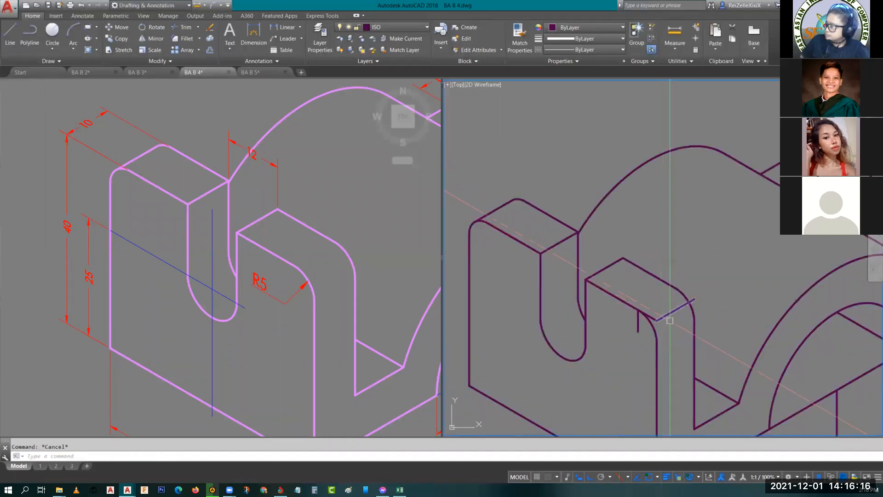
- Erase the sharp corner's leftover depth edge and the vertical construction line at the corner nearest the arch
scroll(668, 319, "up", 6)
key("Escape")
left_click(643, 335)
left_click(617, 290)
type("e")
key("Return")
left_click(542, 317)
type("e")
key("Return")
- Set DIMENSION as the layer used for new dimensions
scroll(598, 326, "down", 3)
scroll(619, 342, "down", 4)
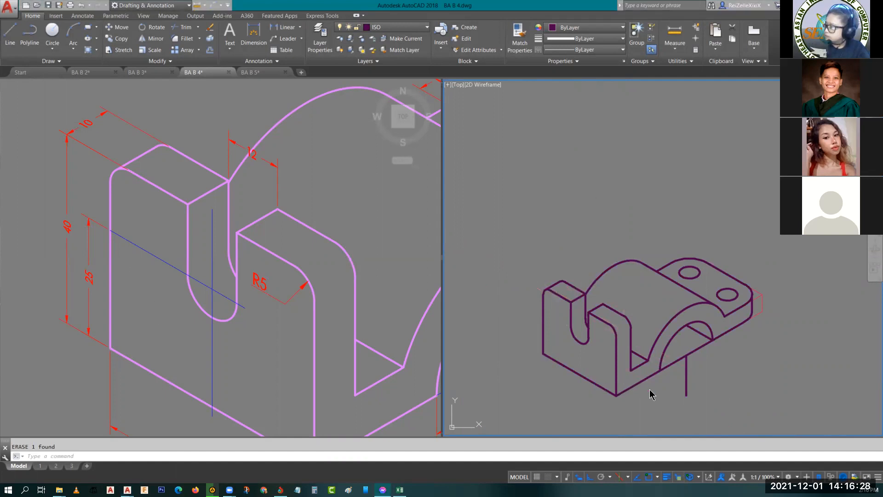
middle_click_drag(659, 398, 663, 323)
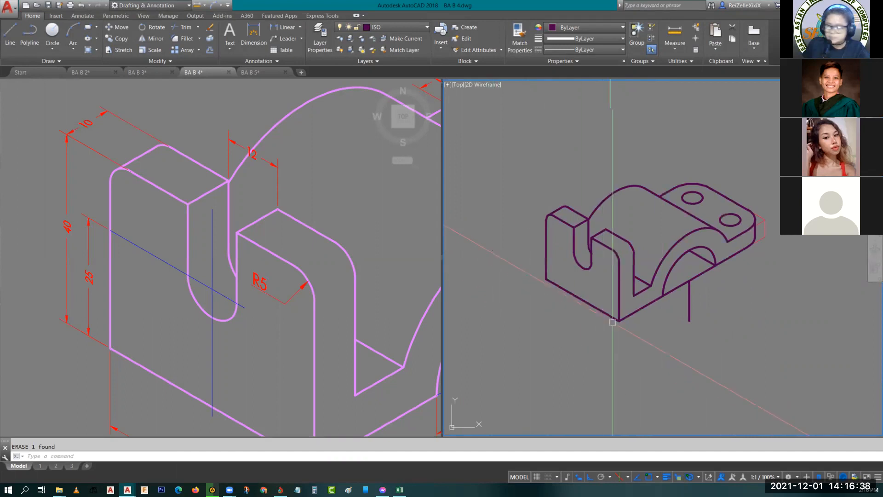
scroll(585, 299, "up", 2)
middle_click_drag(562, 316, 572, 347)
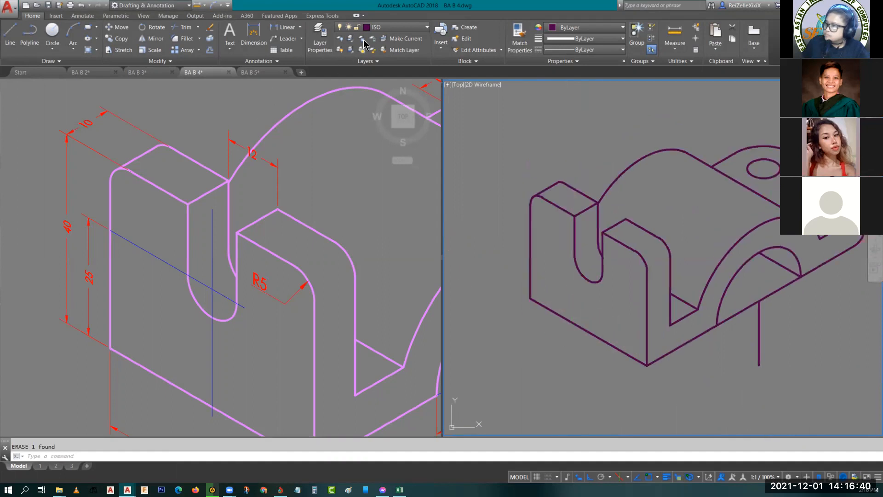
left_click(384, 27)
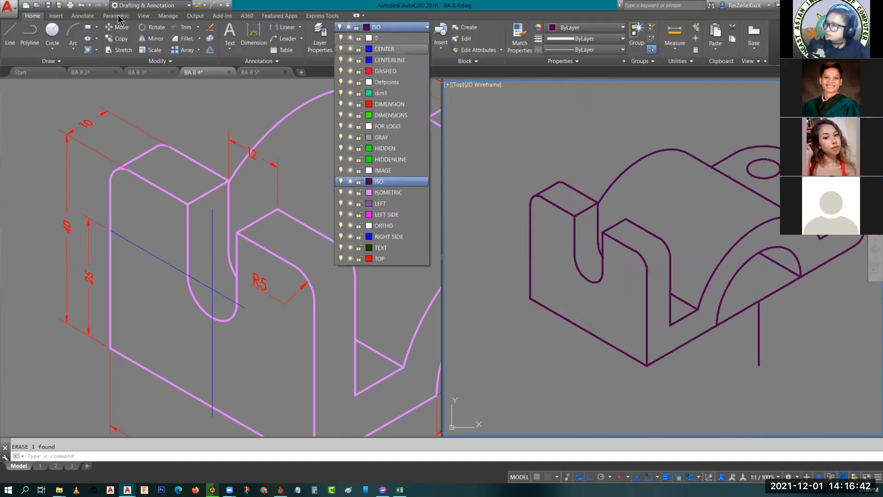
scroll(83, 20, "down", 3)
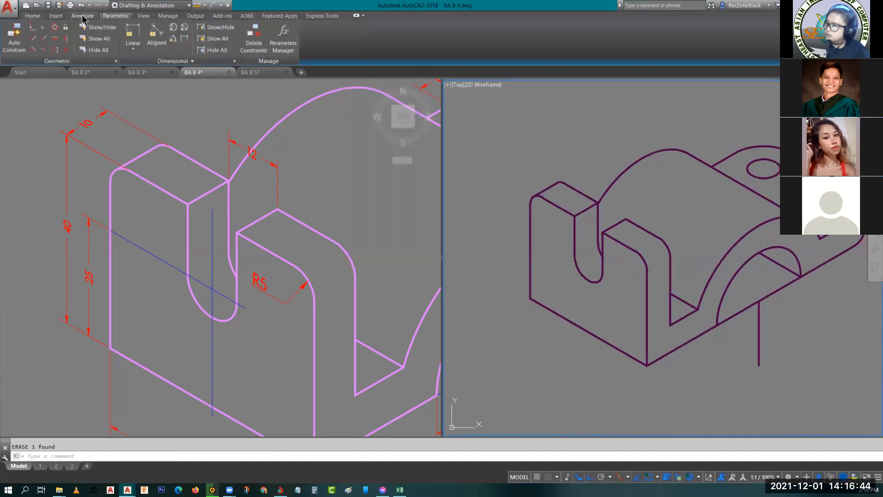
left_click(82, 17)
left_click(201, 50)
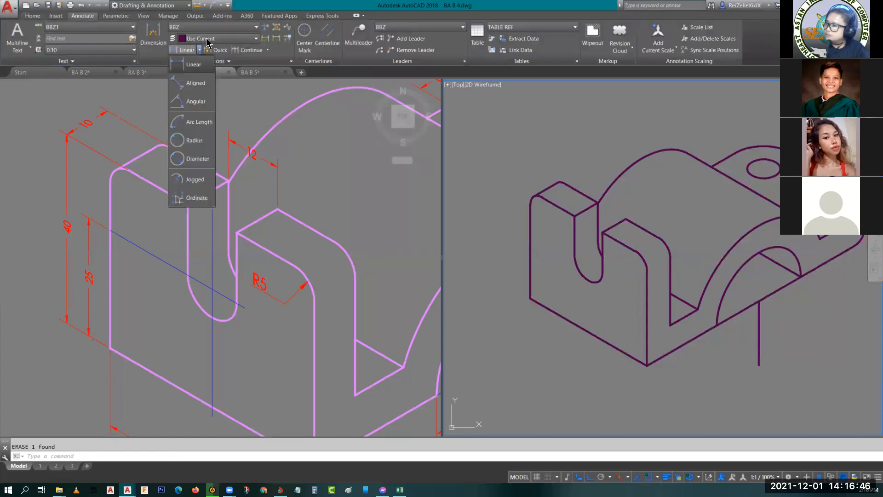
left_click(208, 39)
left_click(208, 39)
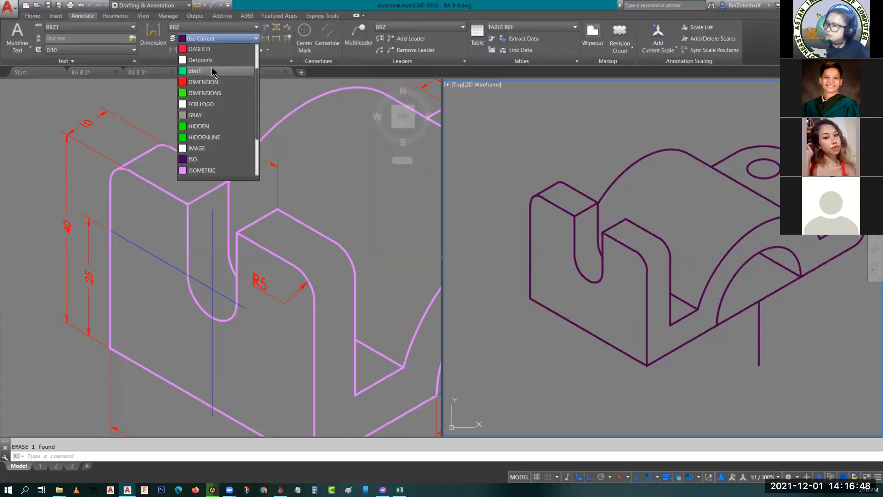
left_click(206, 83)
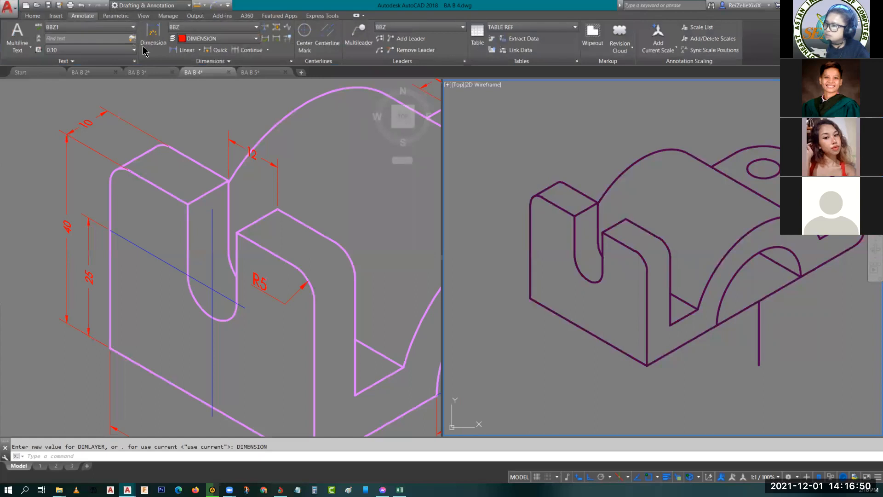
- Make ISOMETRIC the current dimension style
left_click(191, 29)
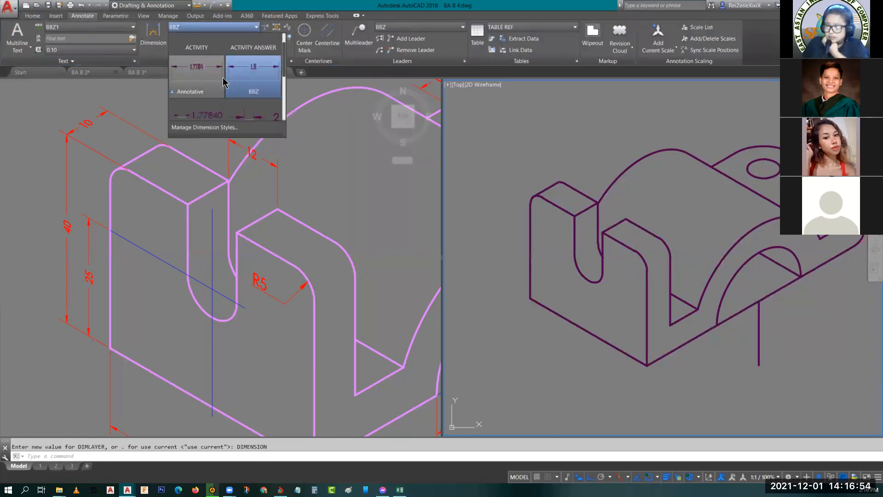
scroll(224, 83, "down", 2)
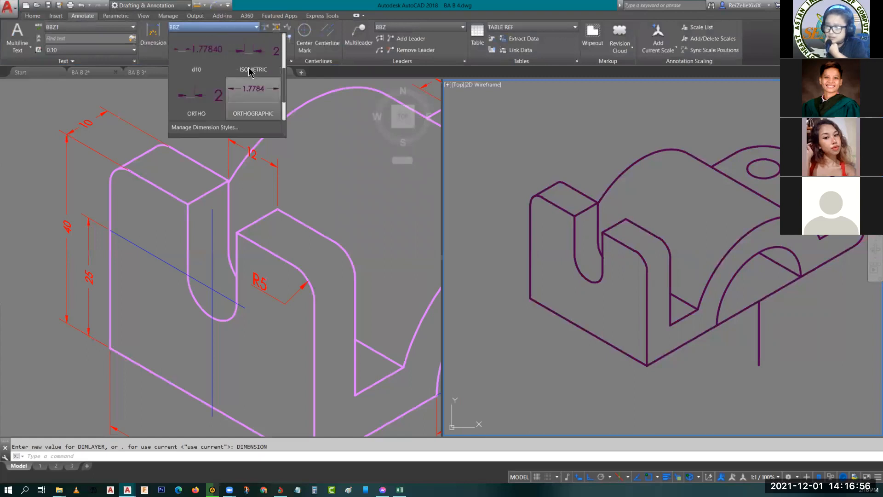
left_click(258, 52)
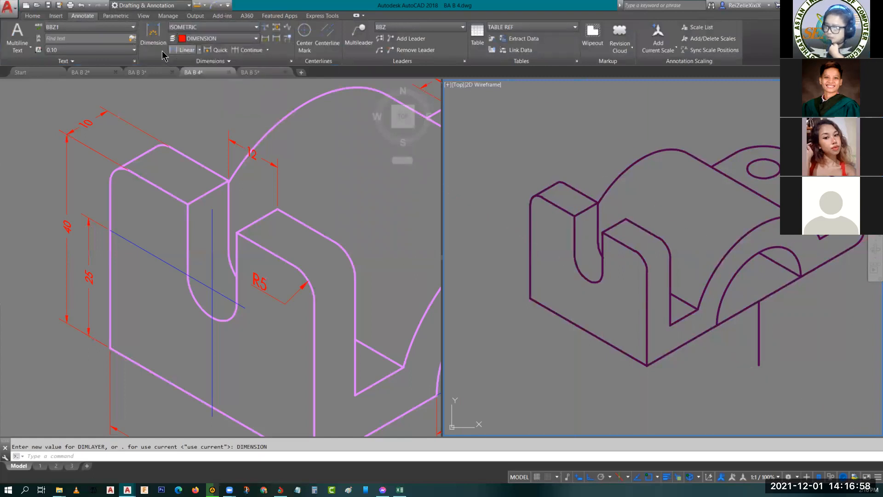
- Add an aligned dimension to the plate's bottom front edge, placing it just outside and below the edge
left_click(200, 50)
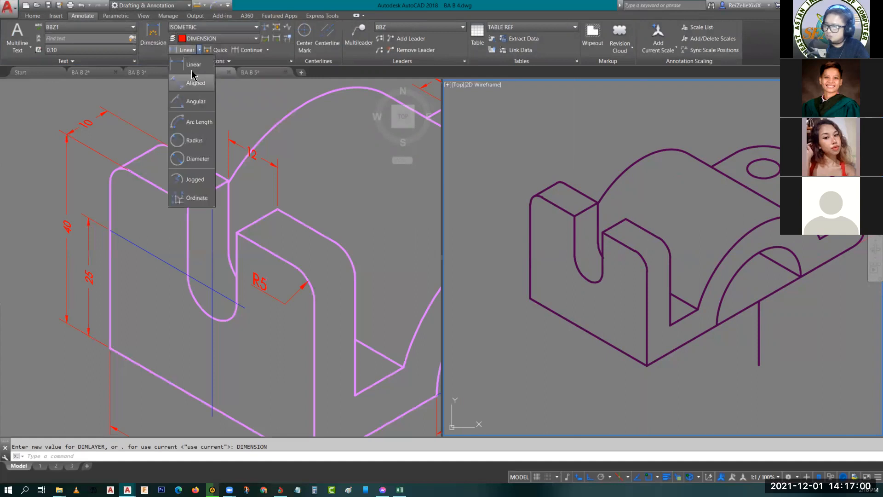
left_click(195, 82)
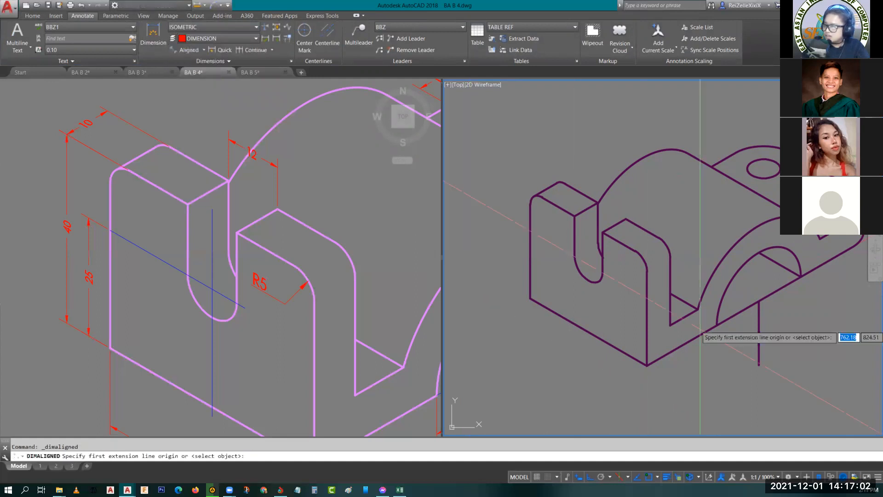
key("Return")
left_click(548, 309)
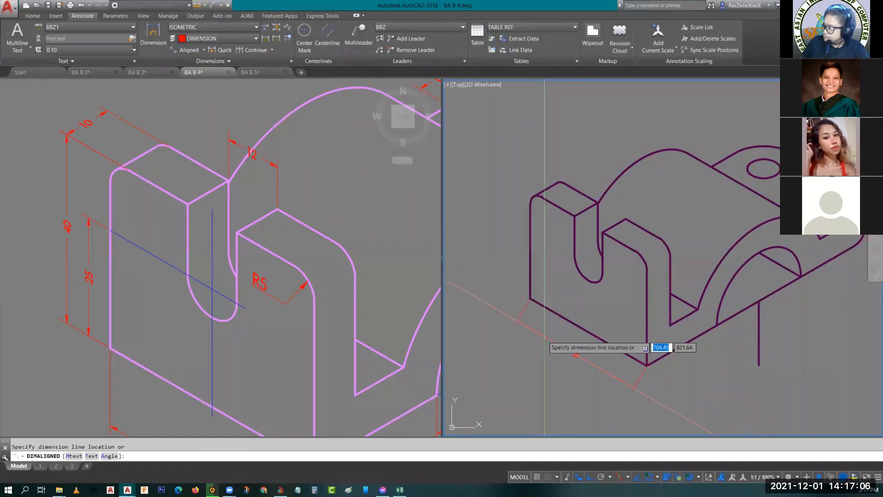
left_click(545, 338)
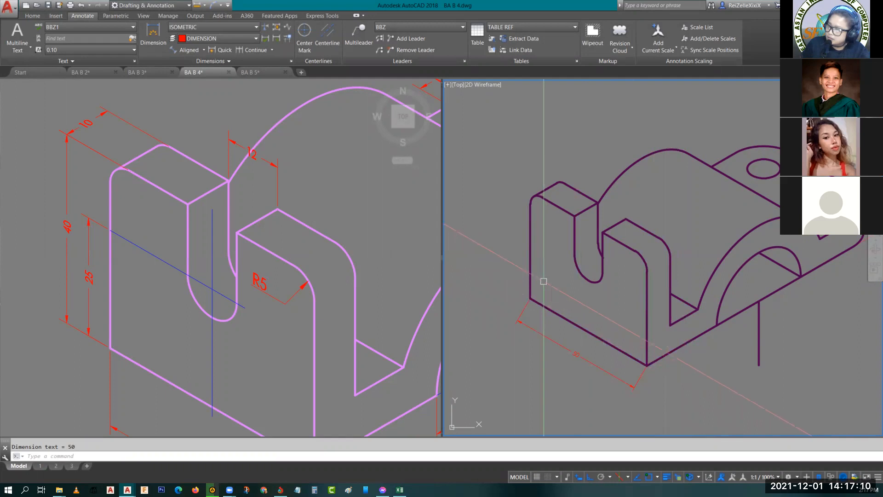
- Add an aligned vertical dimension from the bottom front edge's midpoint to the centre of the slot's rounded end
key("Return")
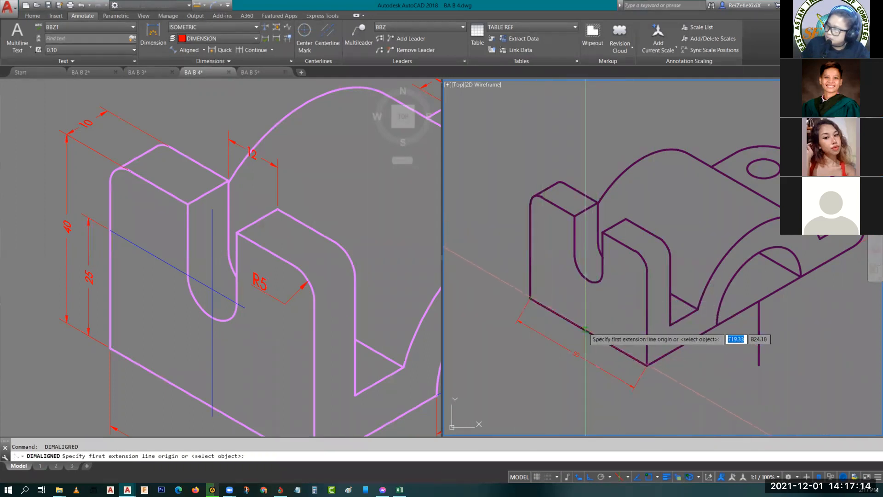
left_click(588, 333)
left_click(590, 266)
left_click(565, 276)
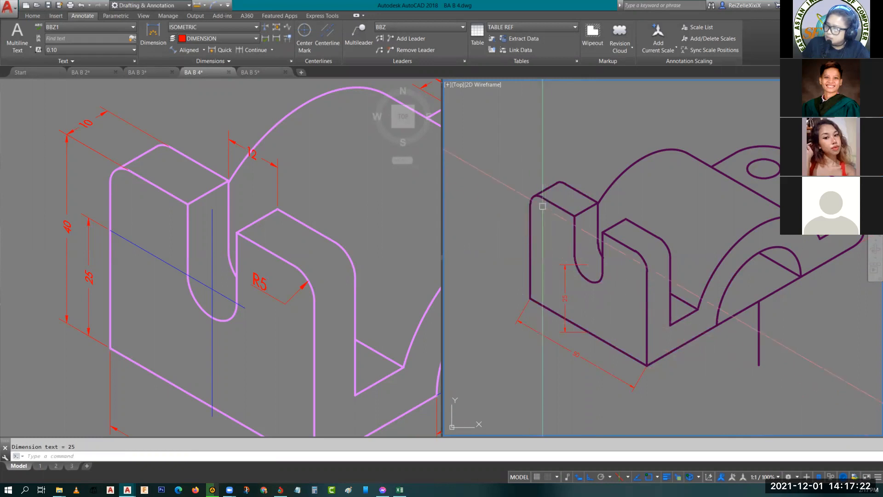
- Fillet the front face's outer vertical edge with its top edge so they meet at a sharp corner beyond the rounded arc
scroll(531, 190, "up", 5)
type("f")
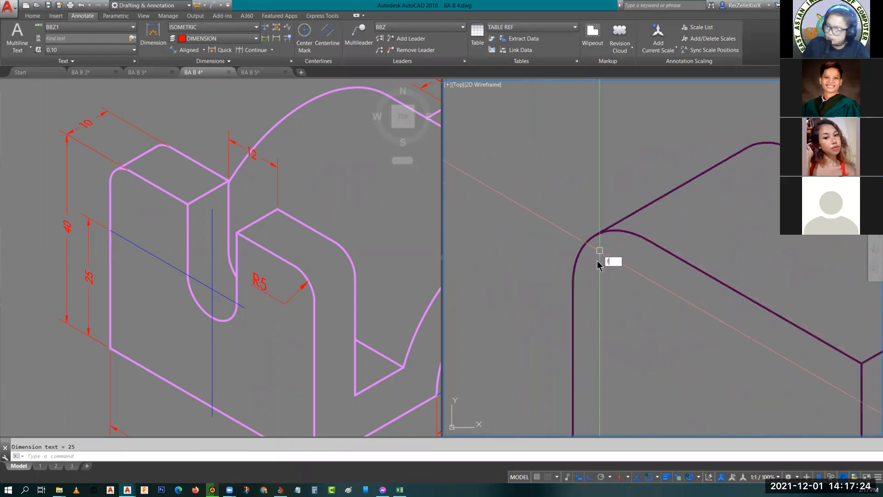
key("Return")
left_click(575, 331)
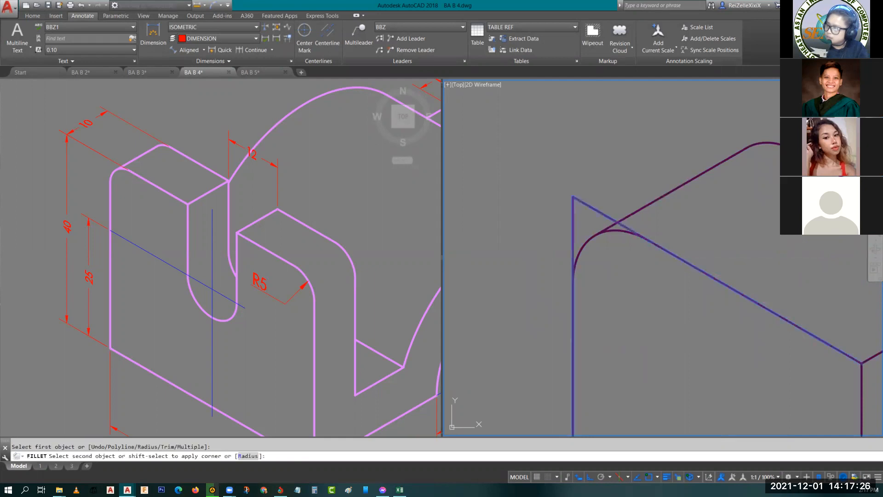
left_click(673, 253)
scroll(592, 256, "down", 4)
middle_click_drag(627, 292, 623, 273)
scroll(624, 273, "down", 2)
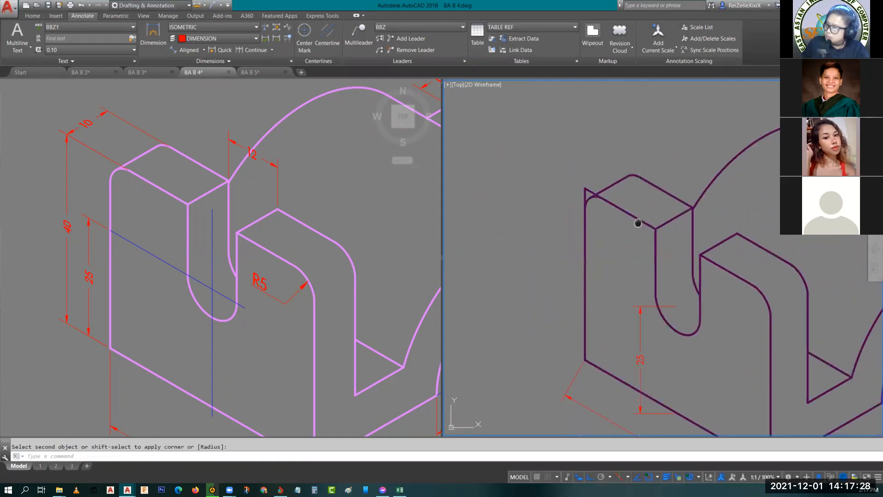
middle_click_drag(672, 212, 630, 303)
scroll(636, 333, "down", 3)
middle_click_drag(635, 349, 568, 325)
scroll(567, 313, "up", 3)
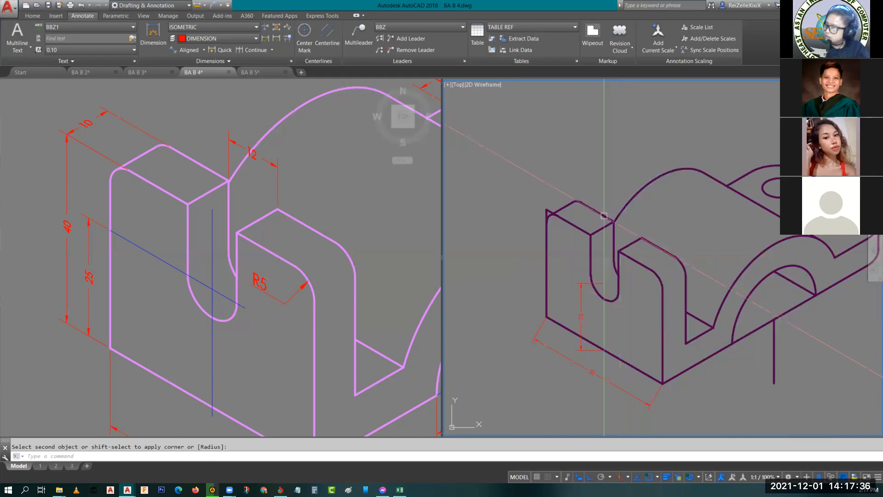
- Add an aligned dimension across the base of the arch opening, placing it just outside the bottom edge
left_click(363, 327)
middle_click_drag(367, 327, 214, 219)
left_click(766, 366)
middle_click_drag(773, 365, 632, 319)
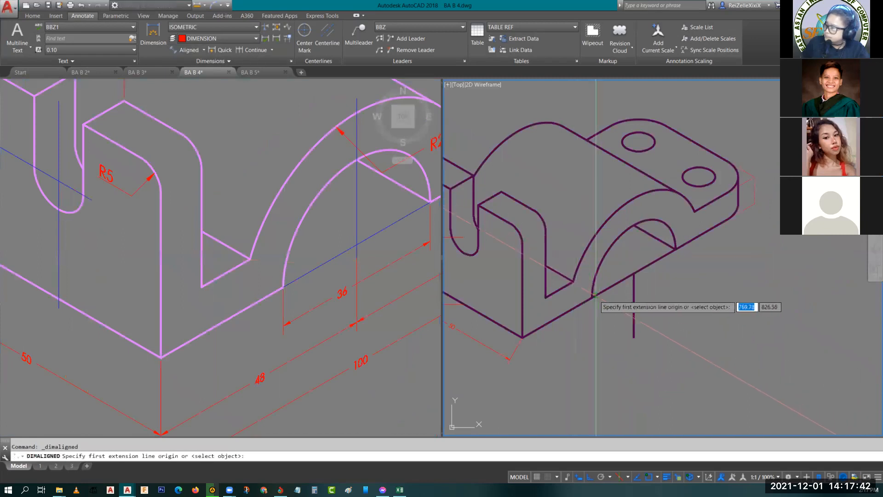
left_click(592, 298)
left_click(676, 249)
left_click(680, 273)
- Add an aligned dimension between the centres of the two plate holes, placing it beyond the plate's rear edge
left_click(316, 282)
scroll(322, 278, "down", 6)
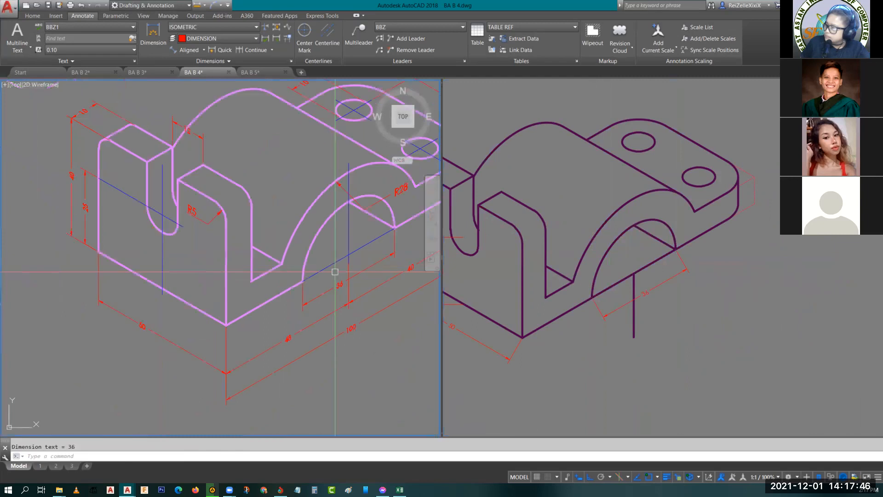
left_click(712, 107)
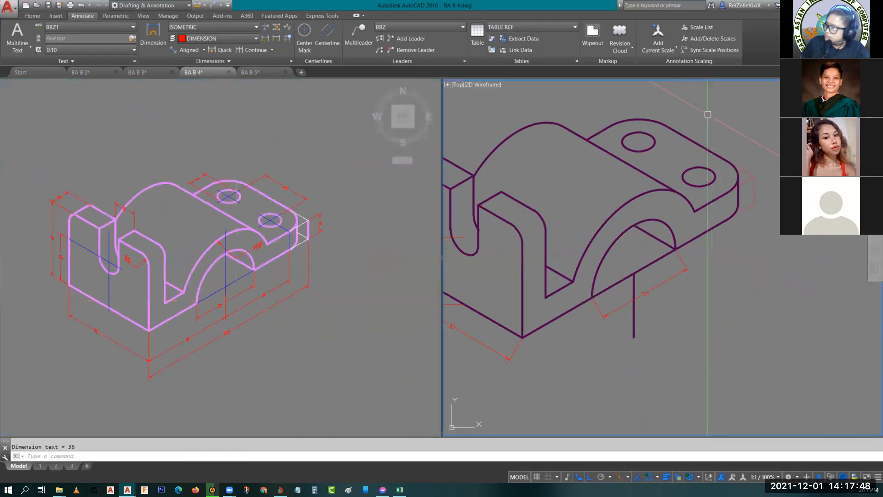
middle_click_drag(708, 114, 721, 162)
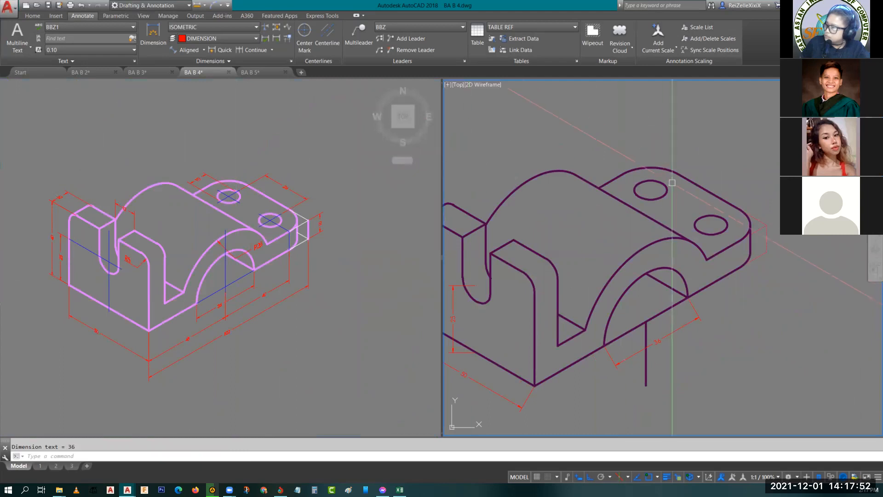
scroll(672, 183, "up", 4)
key("Return")
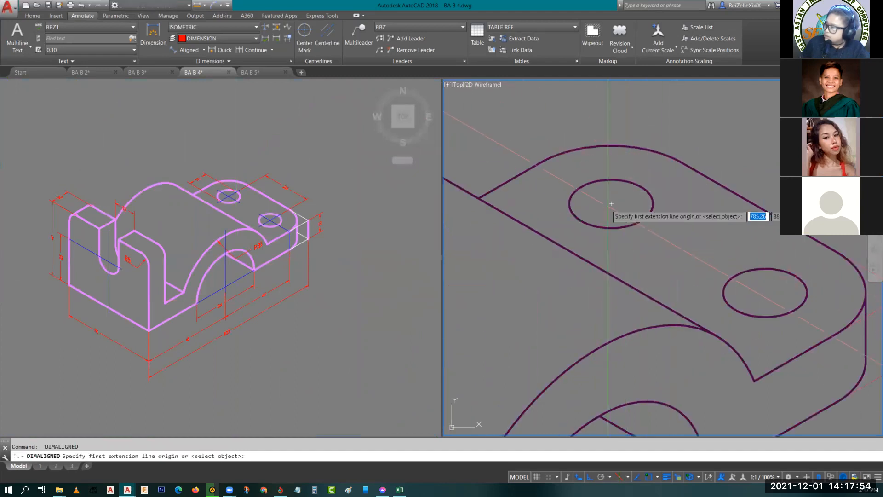
left_click(612, 205)
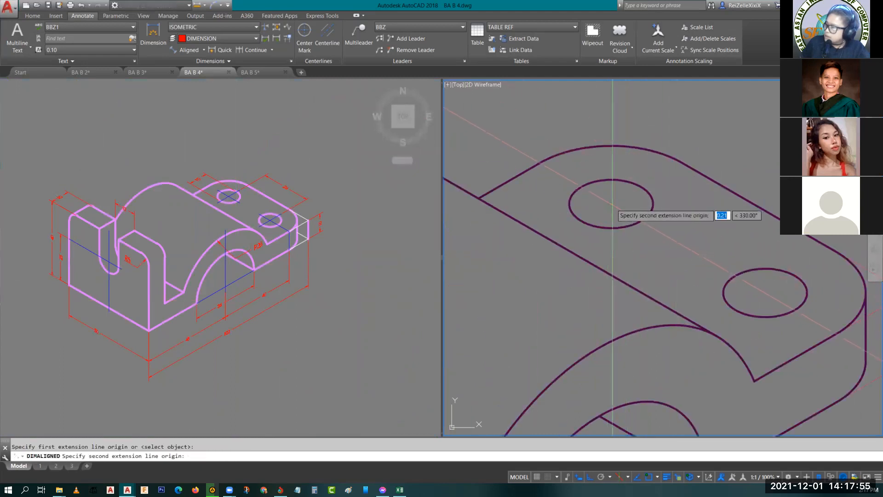
left_click(765, 293)
middle_click_drag(821, 198, 706, 256)
left_click(746, 234)
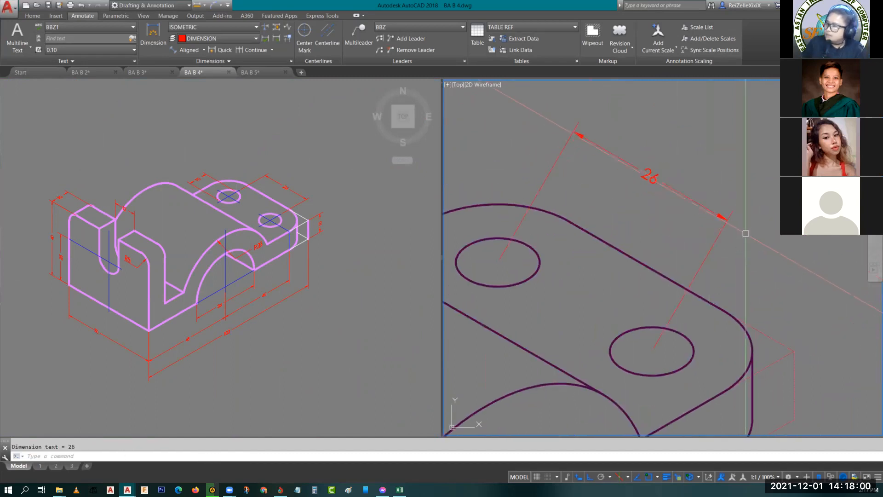
- Add an aligned vertical dimension for the plate's thickness at its outer corner construction line, placing it just outside the plate
middle_click_drag(771, 308, 750, 227)
key("Return")
left_click(750, 210)
left_click(750, 277)
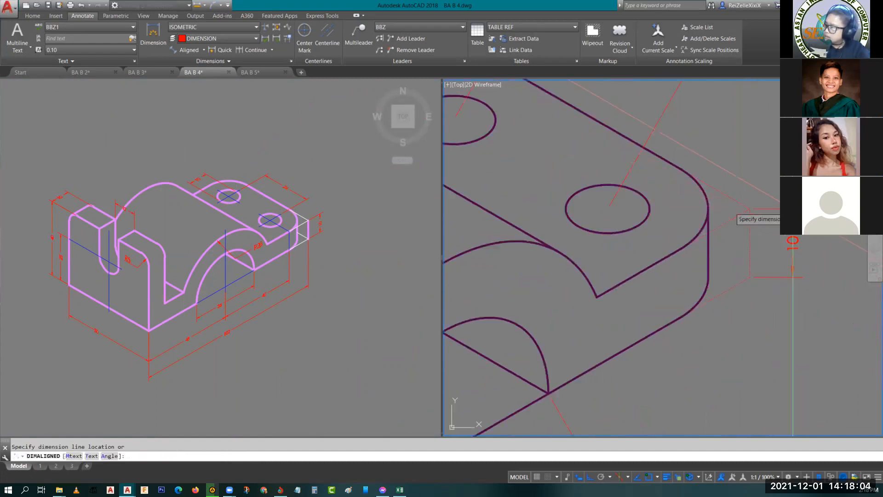
key("Escape")
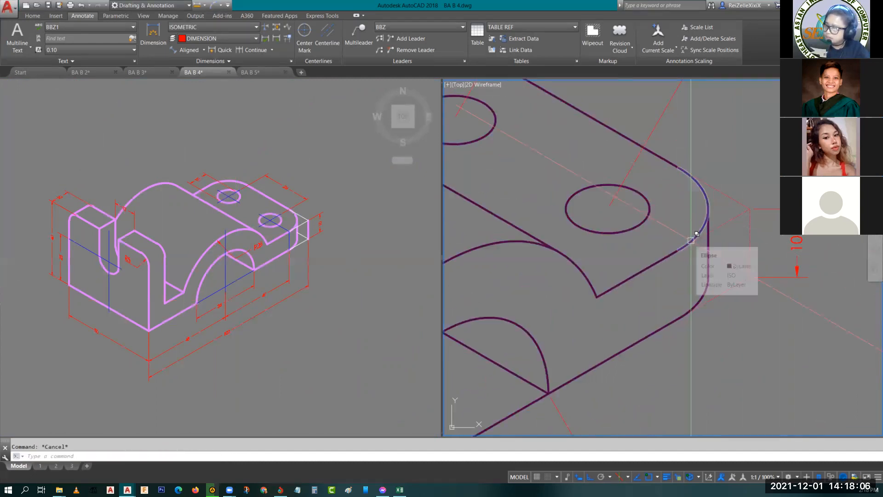
- Draw a line from the centre of the rear hole to just past its edge, parallel to the bracket's length, in the top isoplane
middle_click_drag(666, 264, 729, 365)
middle_click_drag(637, 215, 698, 302)
key("space")
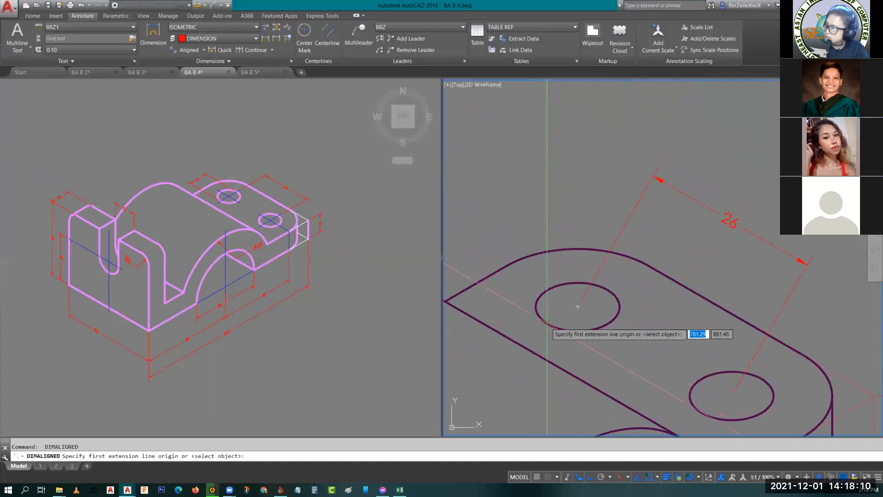
key("Escape")
scroll(582, 306, "up", 4)
middle_click_drag(584, 305, 668, 277)
type("l")
key("Return")
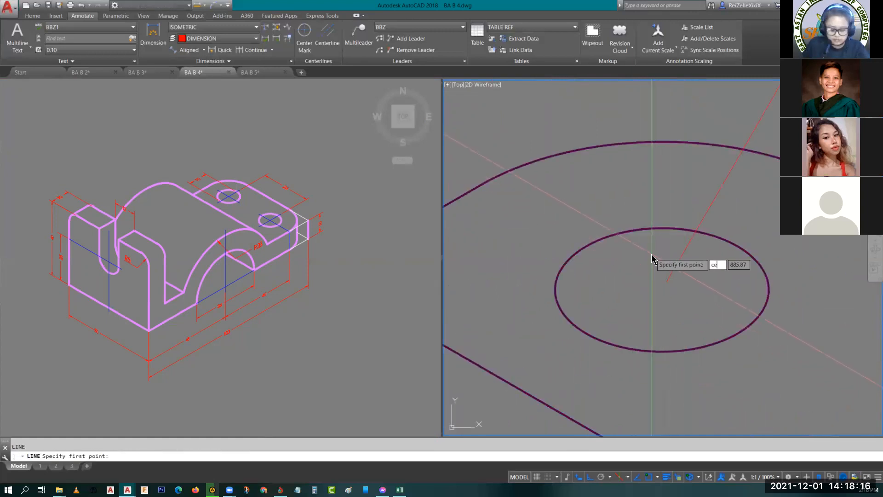
type("cen")
key("Return")
key("F5")
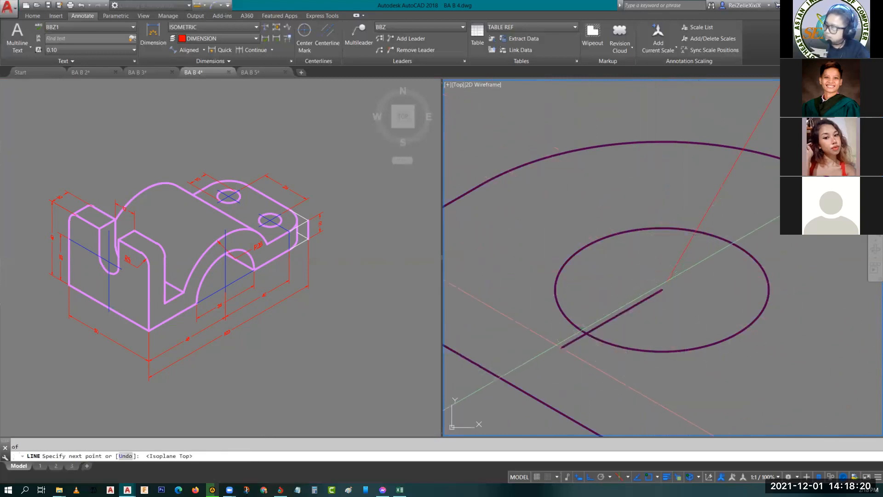
left_click(562, 348)
key("Return")
- Extend the line to the opposite side of the rear hole and trim off the end beyond the hole's edge
type("ex")
key("Return")
key("Return")
left_click(626, 309)
key("Escape")
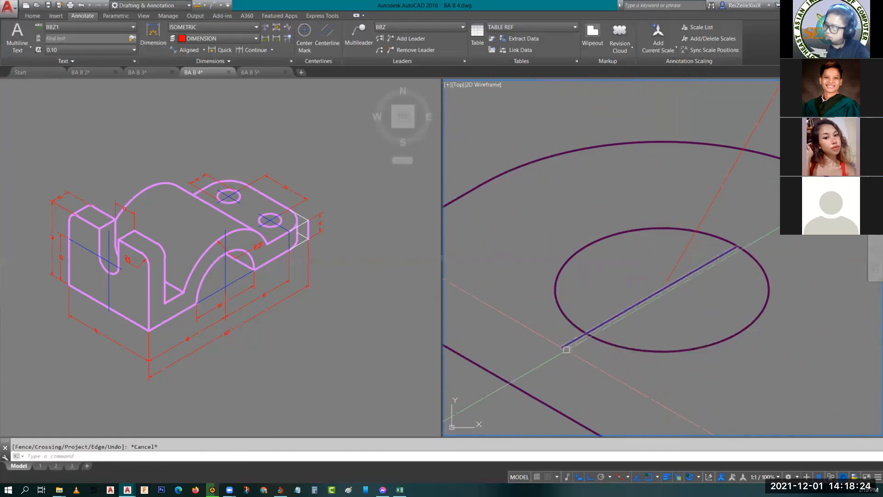
type("tr")
key("Return")
- Add an aligned dimension to the diameter line across the rear hole, placing it outside the plate's rounded corner
key("Return")
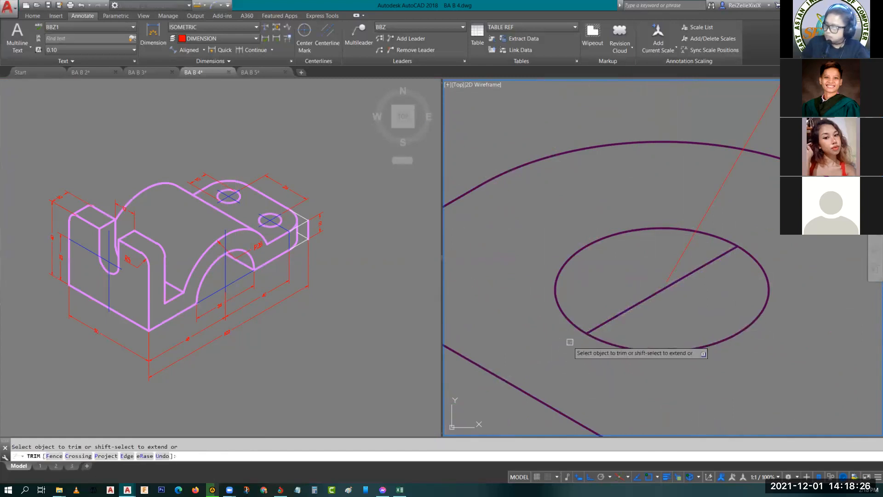
left_click(569, 344)
key("Escape")
left_click(189, 50)
key("Return")
left_click(626, 309)
scroll(622, 292, "down", 2)
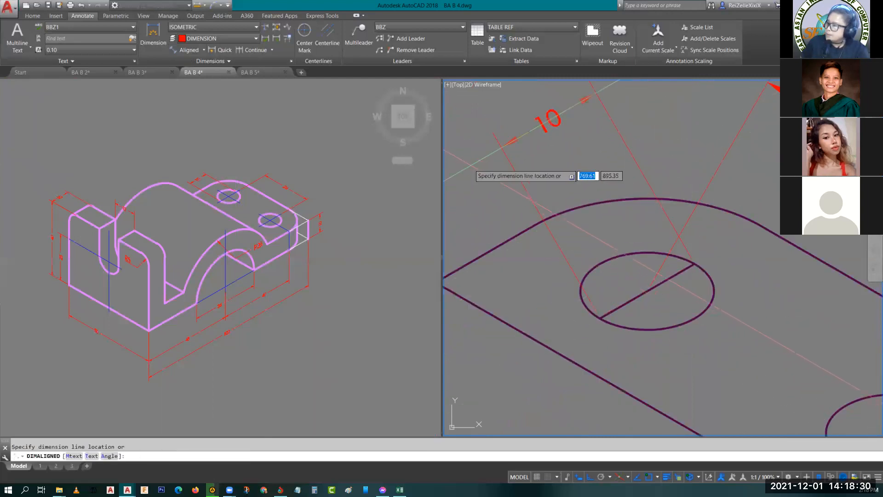
key("Escape")
- Oblique the slot-height dimension with DIMEDIT, taking the angle from two points on the front face's top edge
scroll(644, 290, "down", 4)
scroll(557, 295, "up", 5)
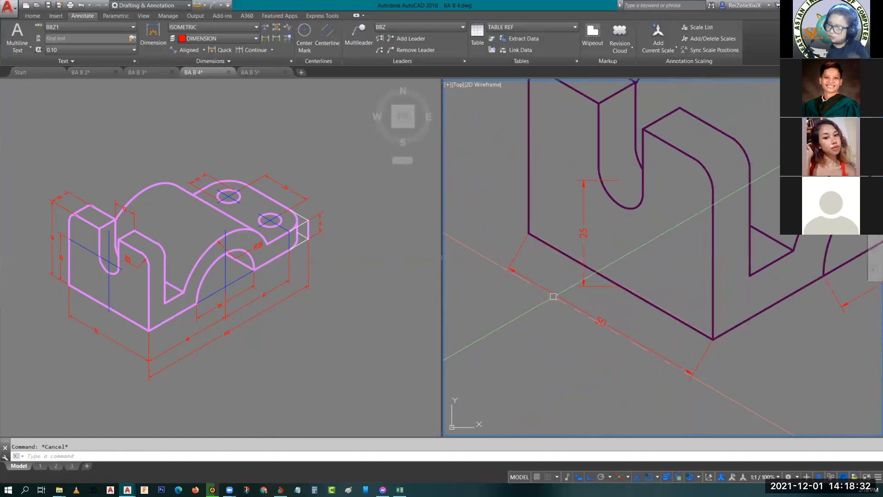
middle_click_drag(596, 251, 645, 315)
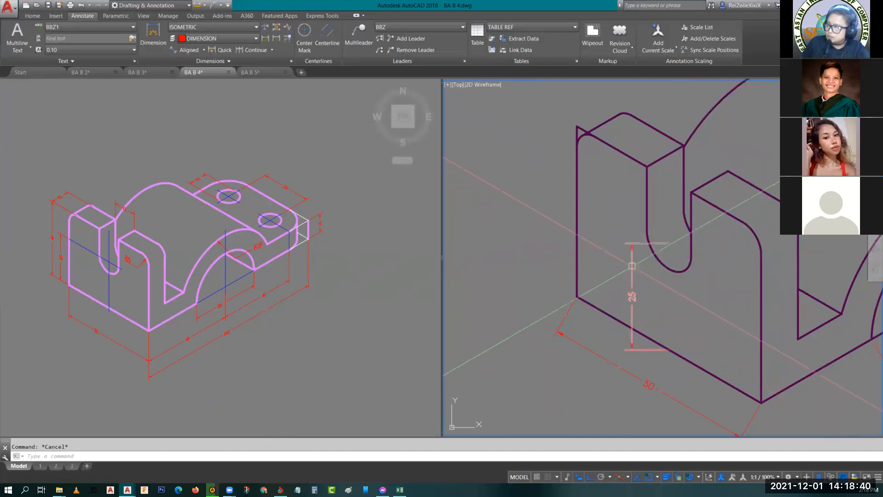
left_click(623, 299)
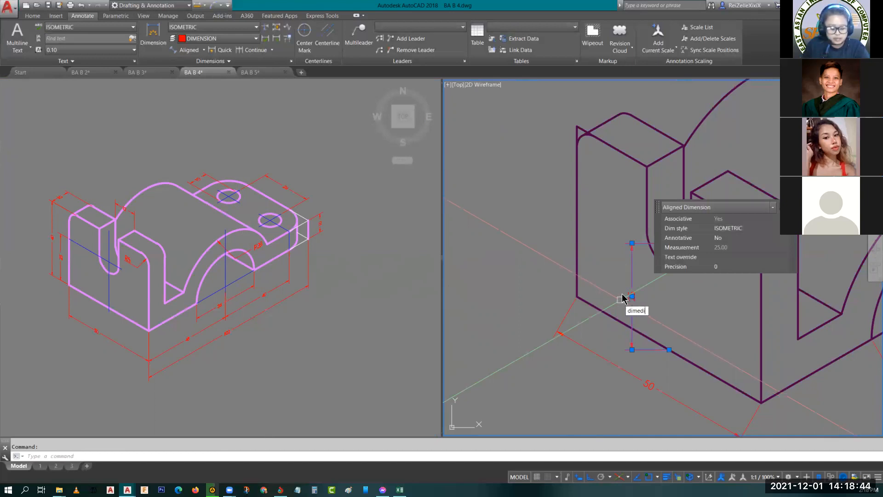
key("Return")
left_click(661, 344)
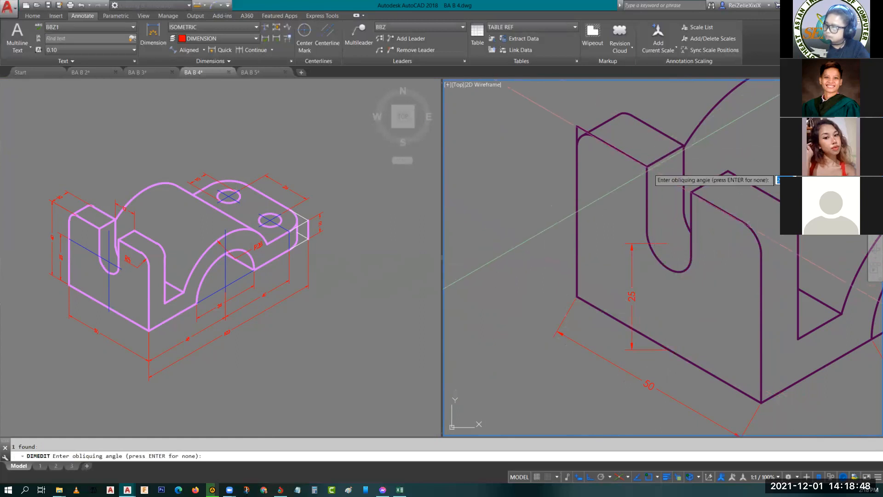
left_click(578, 125)
left_click(577, 126)
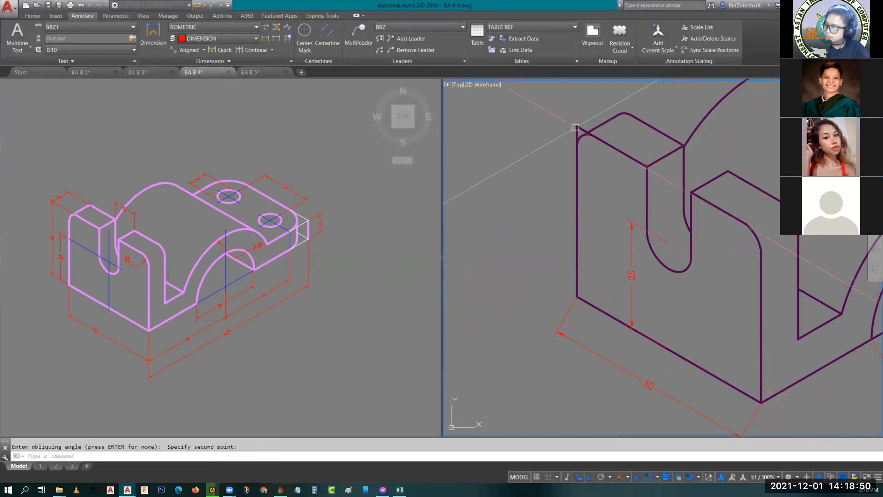
key("Escape")
- Try a negative oblique angle on the text of the slot-height dimension
left_click(633, 280)
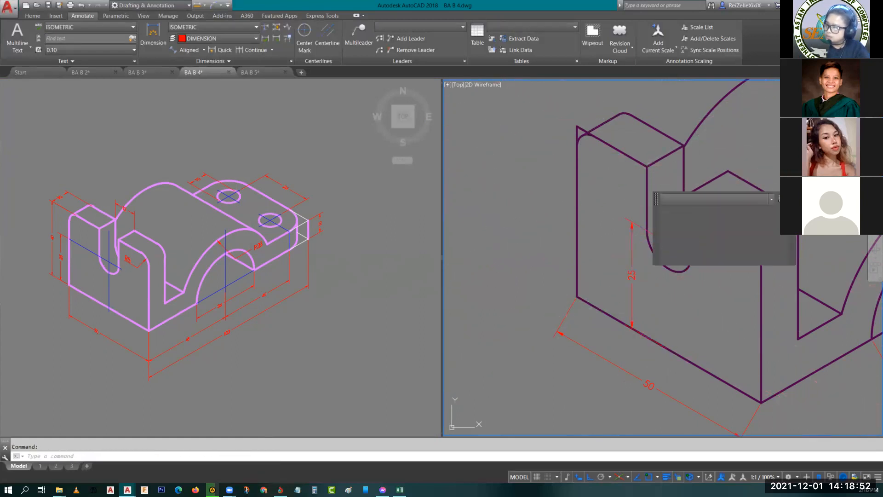
double_click(632, 276)
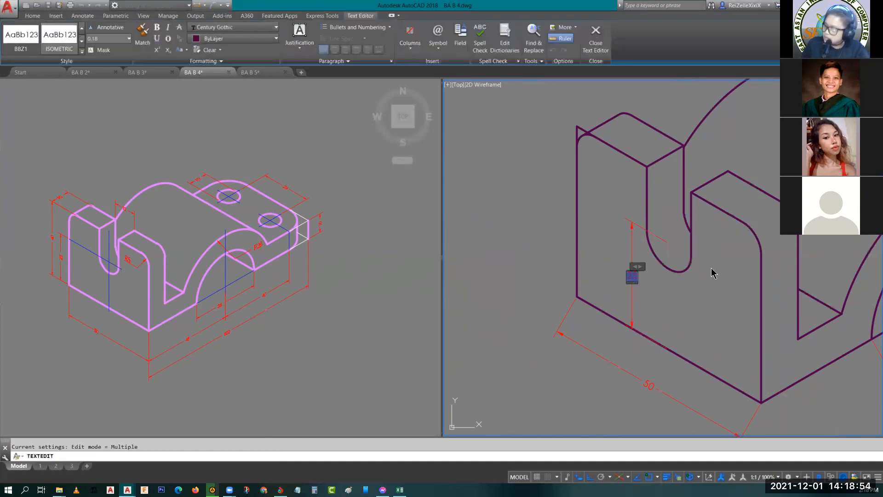
left_click(186, 60)
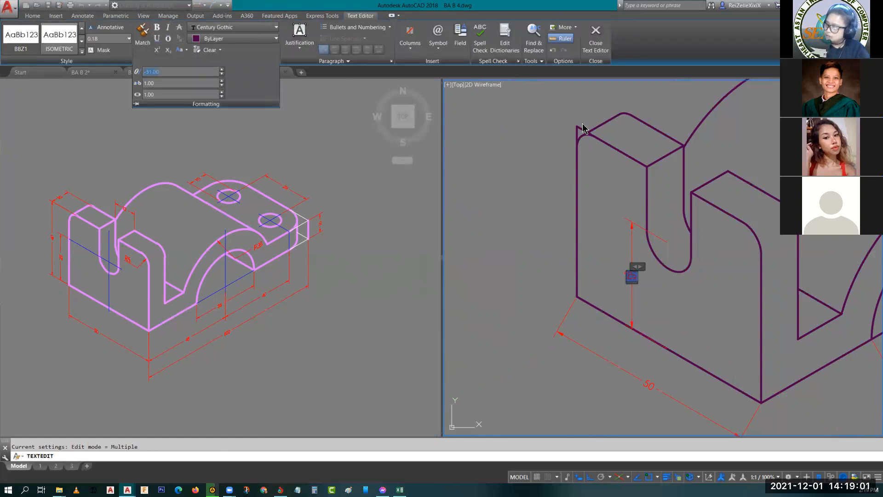
left_click(604, 229)
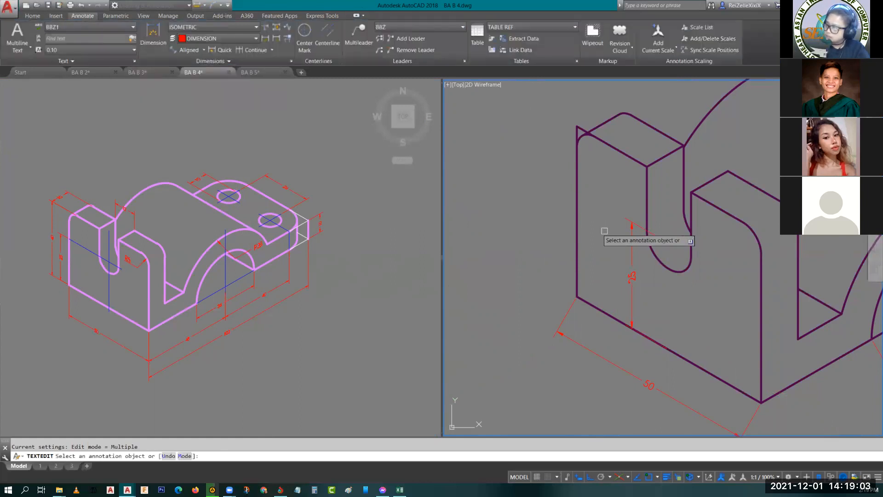
key("Escape")
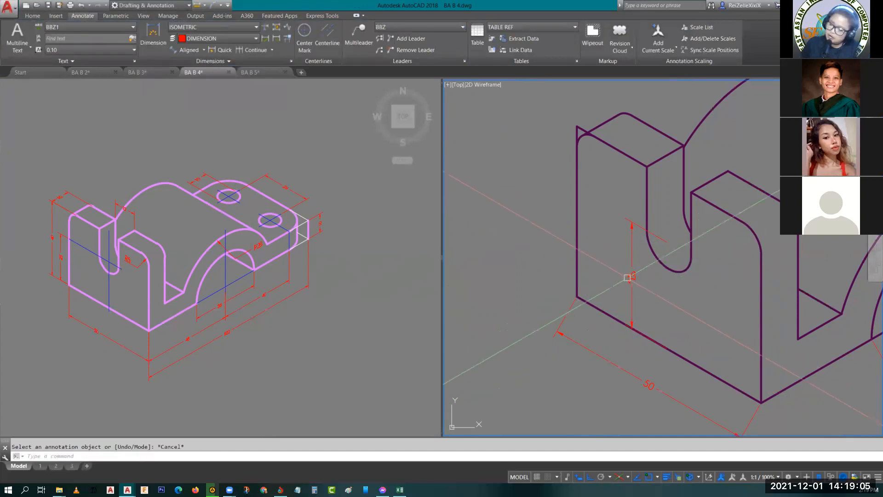
- Set the oblique angle of the slot-height dimension's text to 30
left_click(630, 278)
double_click(632, 276)
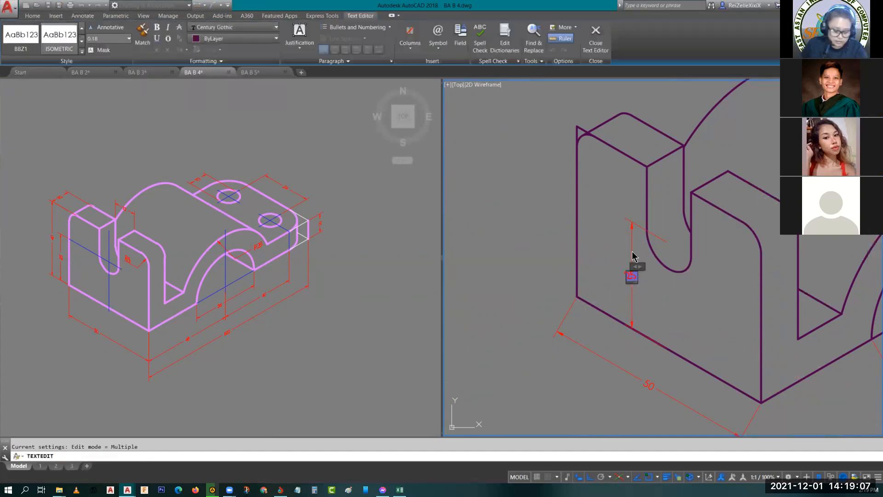
left_click(205, 61)
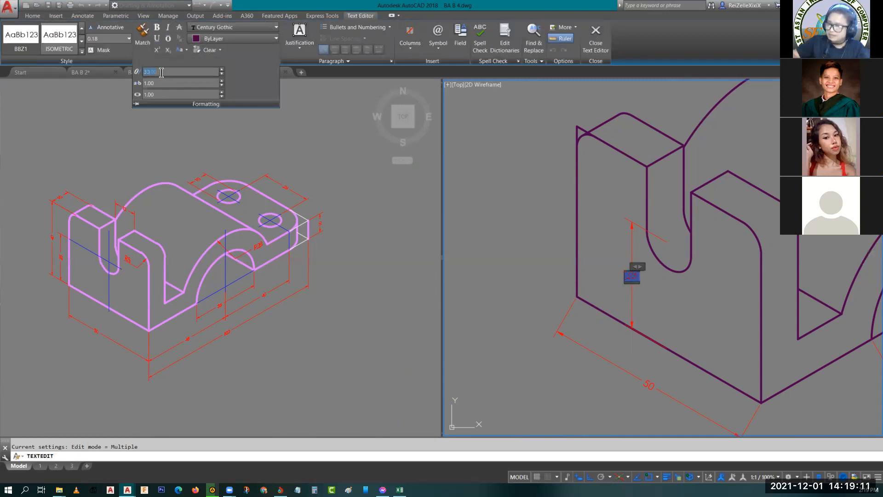
left_click(526, 211)
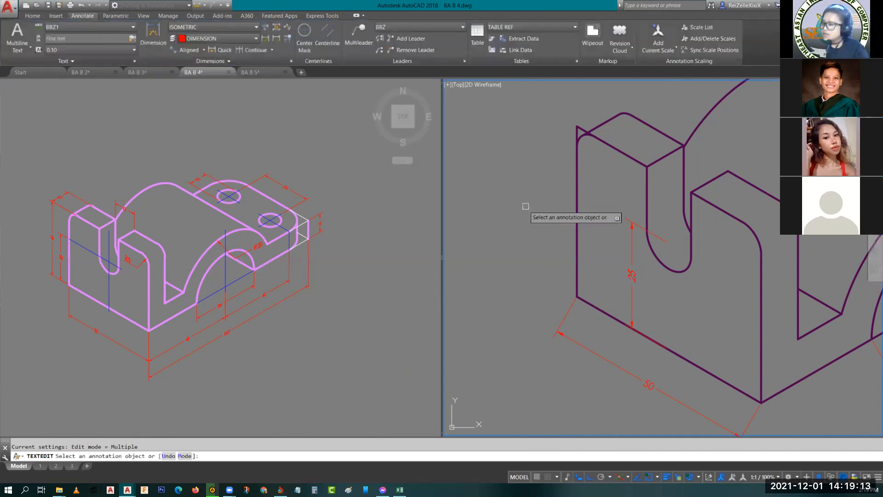
key("Escape")
left_click(631, 284)
type("m")
key("Return")
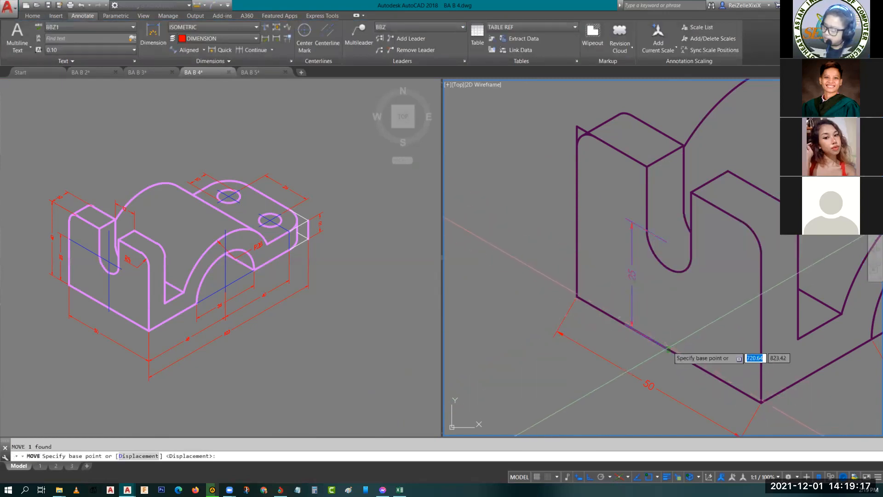
left_click(667, 349)
key("Escape")
- Move the slot-height dimension from the midpoint of the bottom front edge to the front face's lower outer corner
left_click(633, 301)
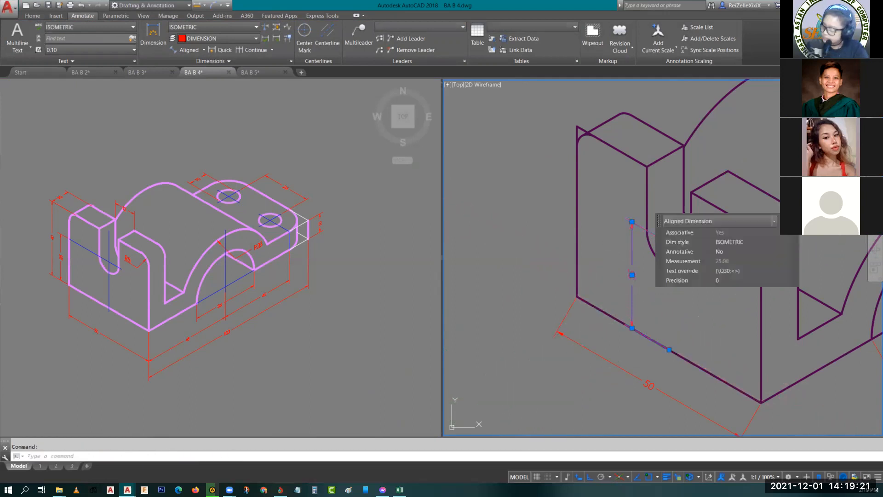
type("m")
key("Return")
left_click(668, 350)
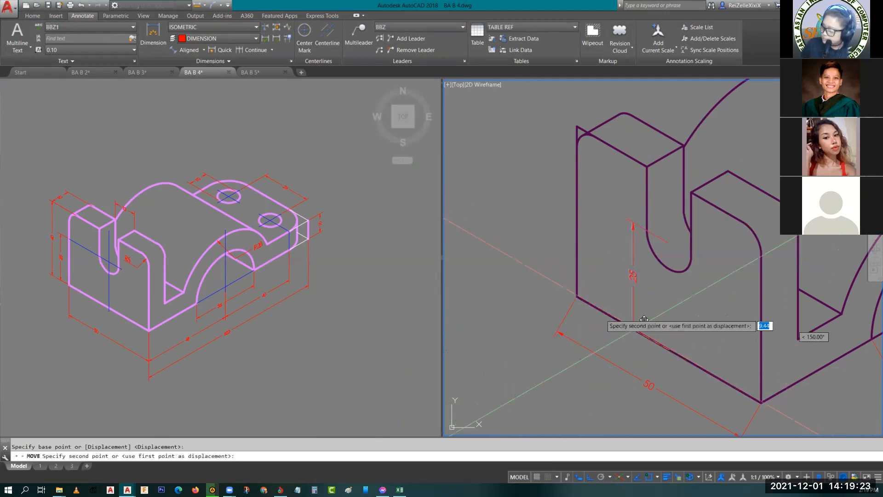
left_click(577, 296)
key("Escape")
- Stretch the slot-height dimension so its dimension line sits just outside the front face's outer vertical edge
middle_click_drag(622, 250, 611, 294)
left_click(529, 257)
left_click(529, 266)
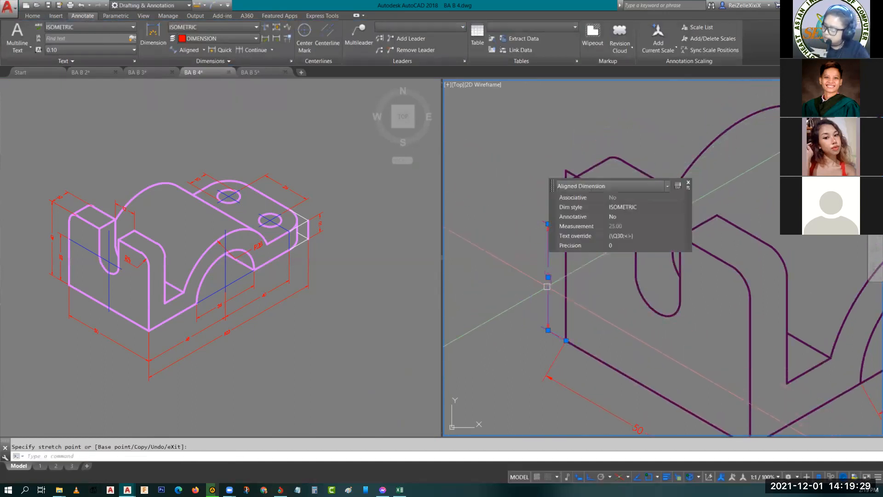
left_click(547, 286)
key("Escape")
- Oblique the bottom front edge's dimension with DIMEDIT, taking the angle from the top and bottom of the outer vertical edge
middle_click_drag(580, 377, 580, 294)
left_click(609, 330)
left_click(609, 330)
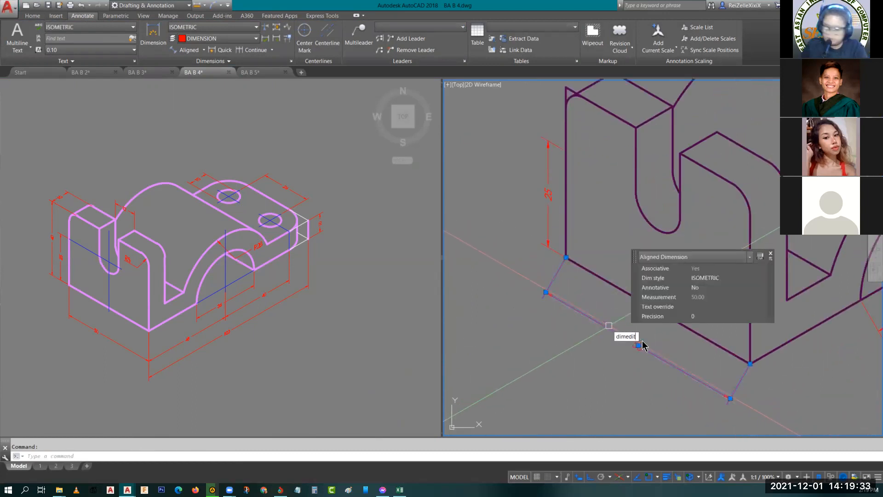
key("Return")
left_click(664, 376)
left_click(566, 89)
left_click(566, 258)
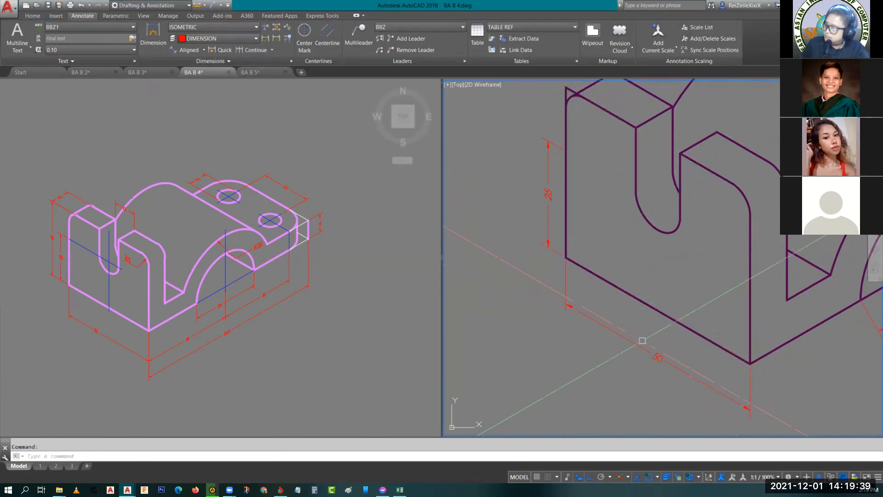
- Set the oblique angle of the bottom front edge's dimension text to -30
double_click(664, 352)
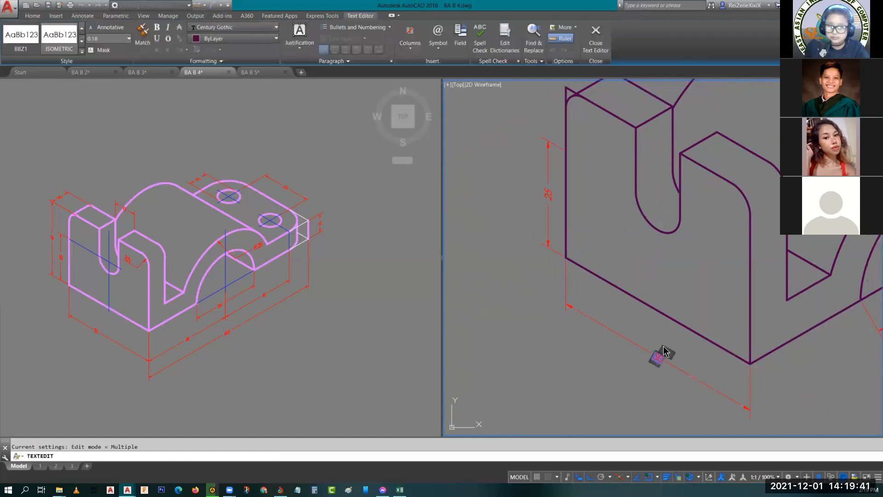
left_click(204, 60)
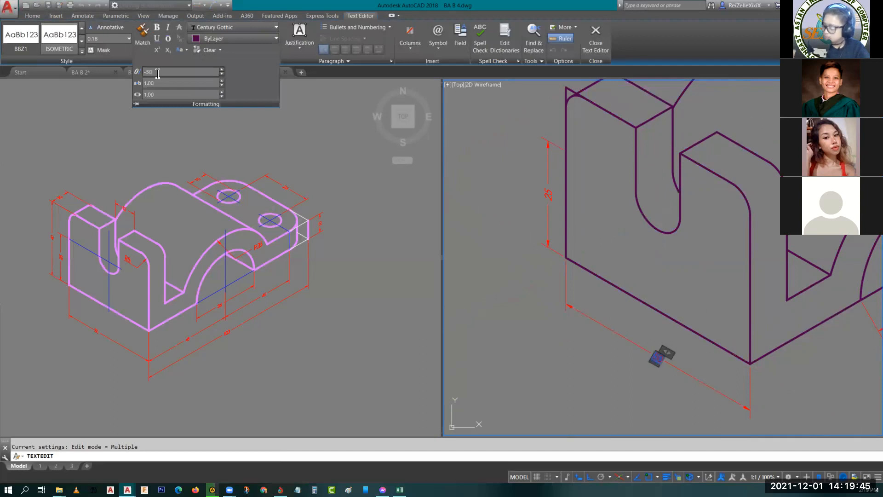
left_click(554, 366)
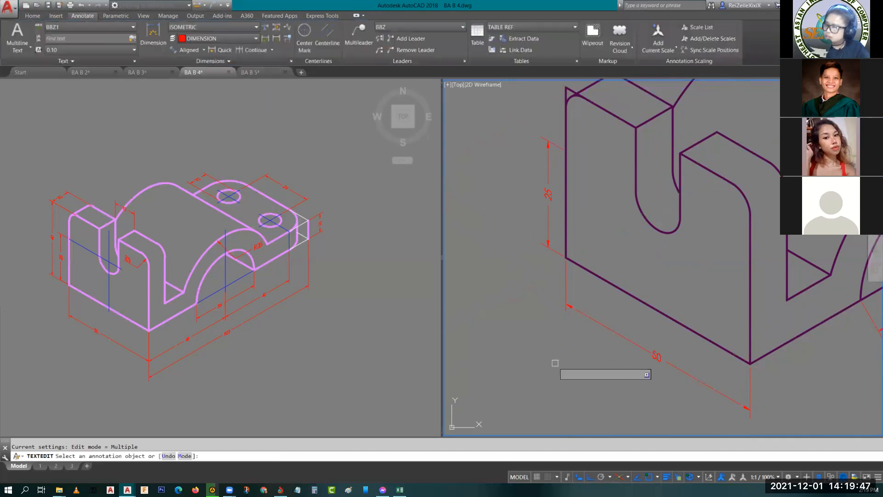
key("Escape")
scroll(769, 365, "down", 4)
scroll(631, 331, "up", 4)
left_click(620, 290)
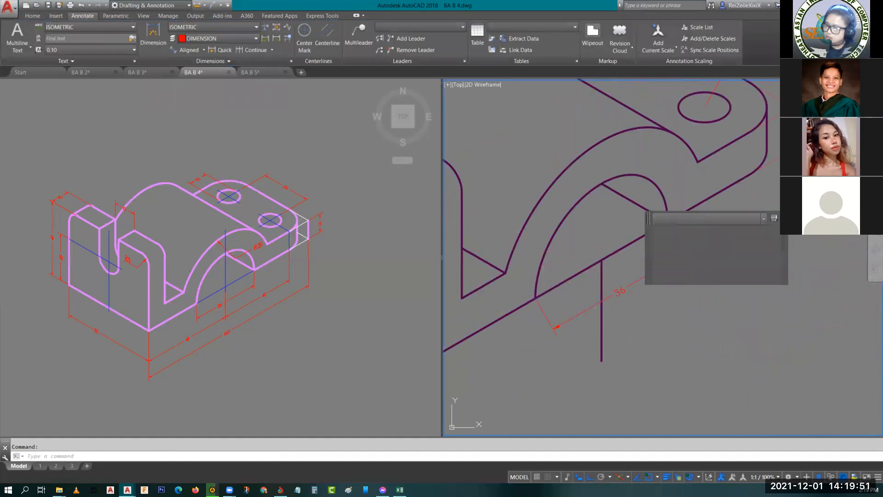
double_click(620, 289)
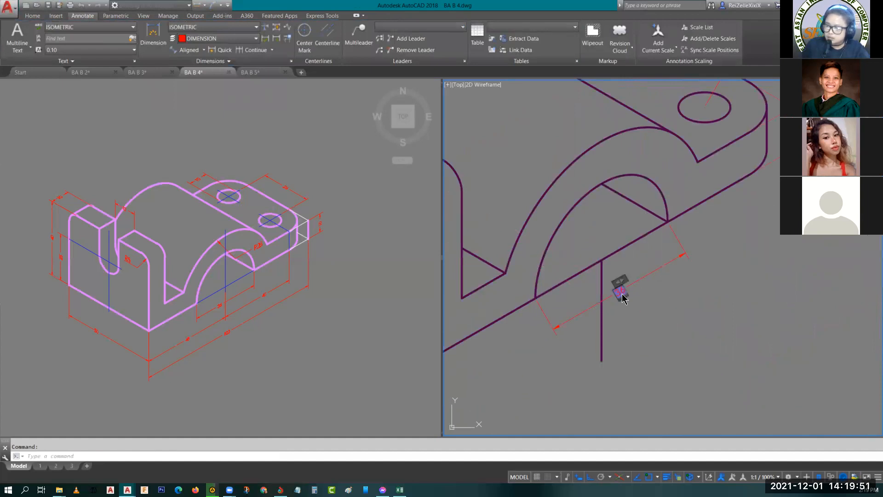
left_click(608, 260)
key("Escape")
- Oblique the arch opening's width dimension with DIMEDIT, taking the angle from the straight vertical edge of the front slot
left_click(644, 274)
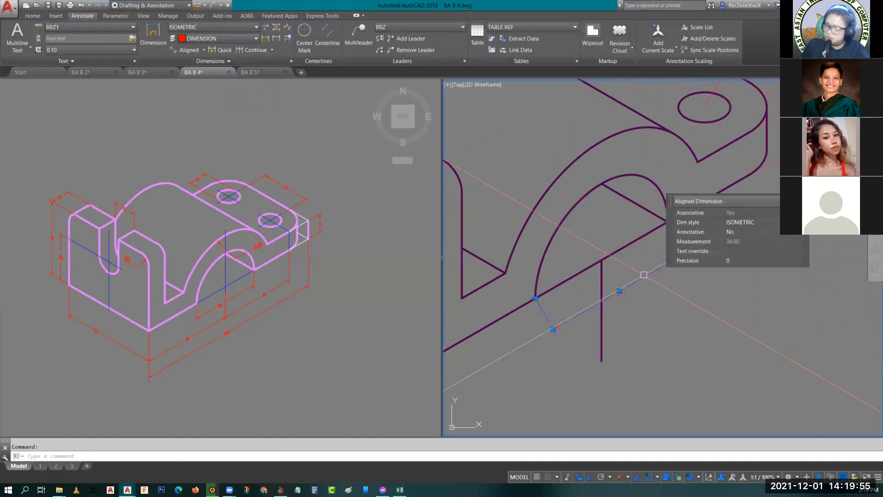
type("dimedi")
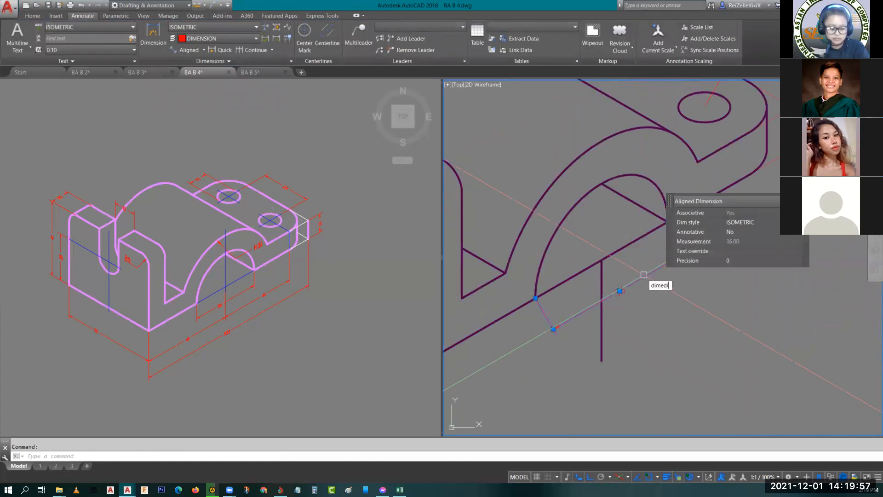
type("t")
key("Return")
left_click(701, 321)
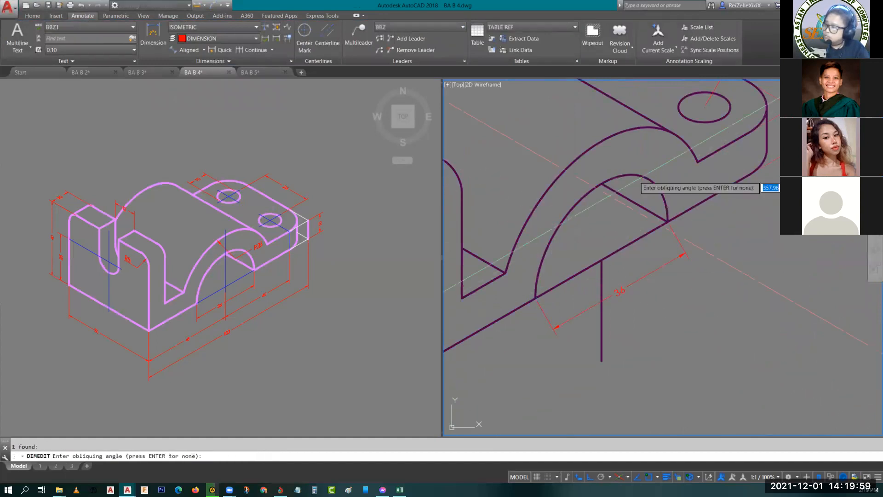
scroll(628, 165, "down", 2)
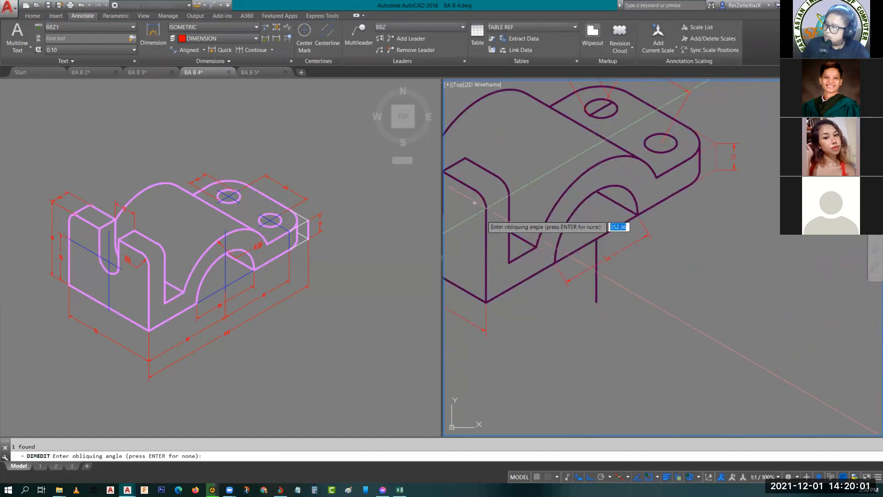
middle_click_drag(475, 202, 552, 211)
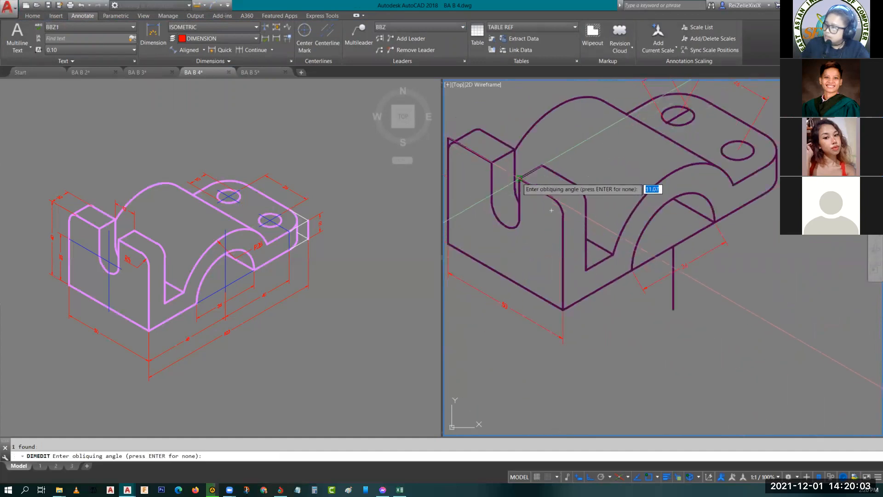
left_click(552, 210)
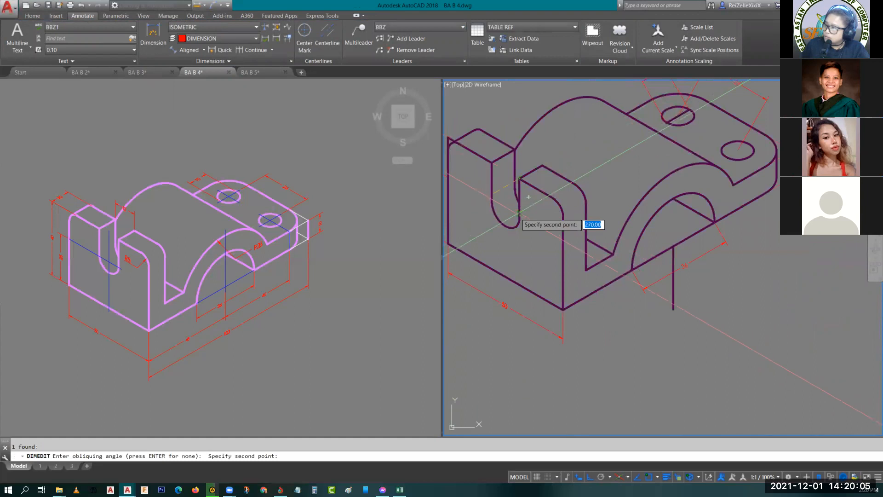
left_click(520, 218)
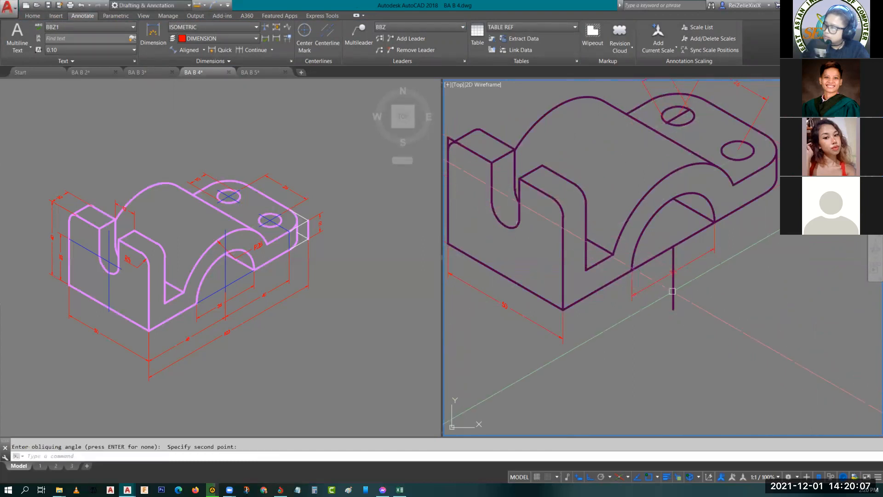
- Set the oblique angle of the arch opening's width dimension text to 30
scroll(672, 288, "up", 4)
left_click(663, 277)
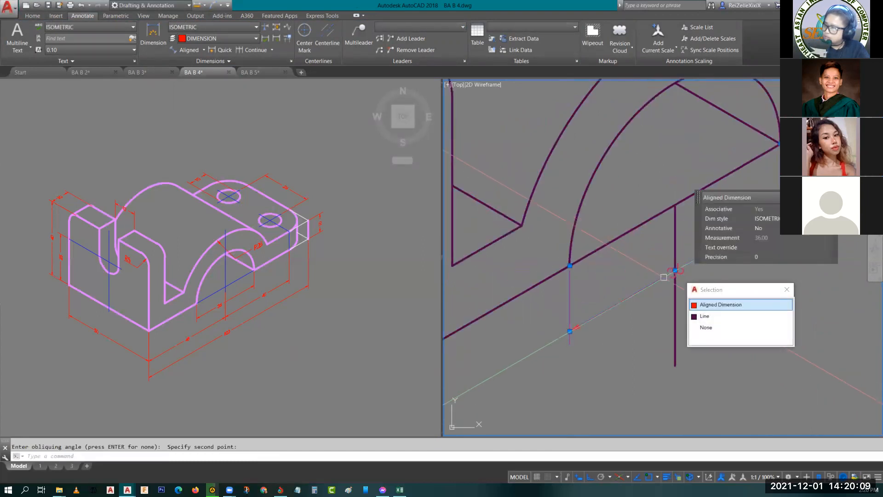
double_click(669, 275)
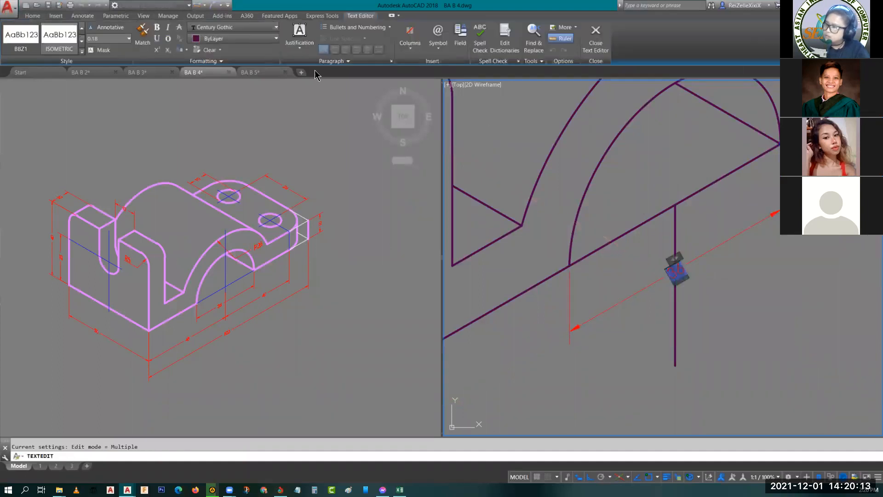
left_click(197, 61)
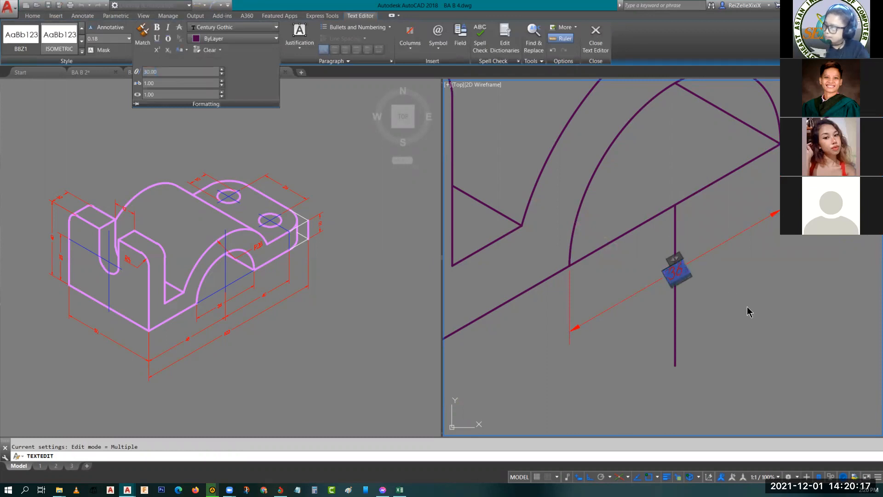
left_click(716, 330)
key("Escape")
key("Escape")
- Oblique the flange thickness dimension with DIMEDIT, taking the angle from the arch-side corner of the flange's top edge to its projected outer corner
scroll(752, 298, "down", 7)
middle_click_drag(759, 269, 661, 329)
scroll(727, 285, "up", 6)
left_click(714, 282)
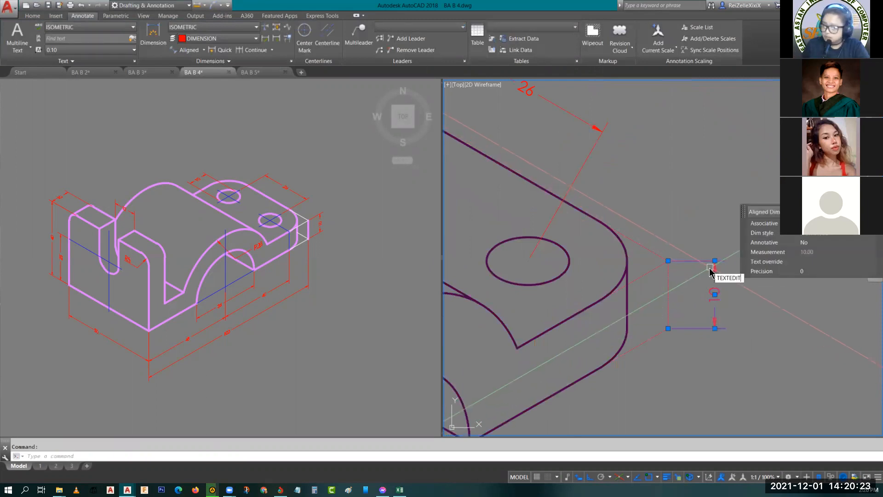
key("Return")
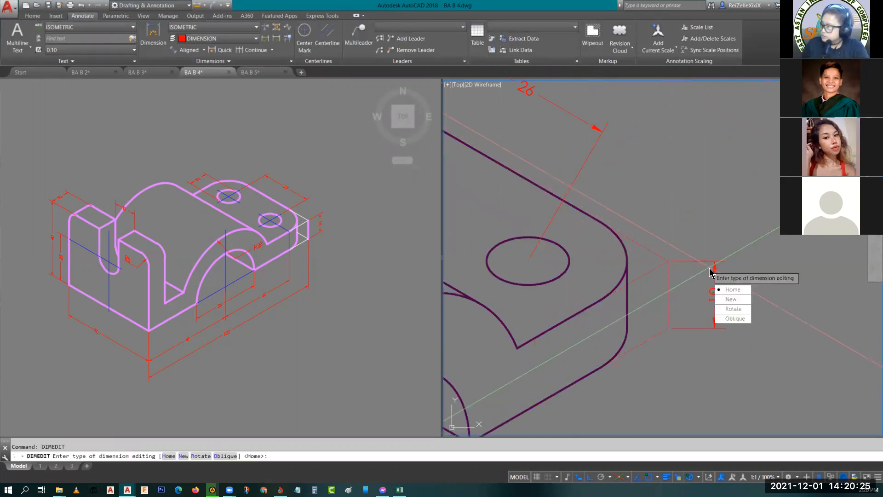
left_click(732, 318)
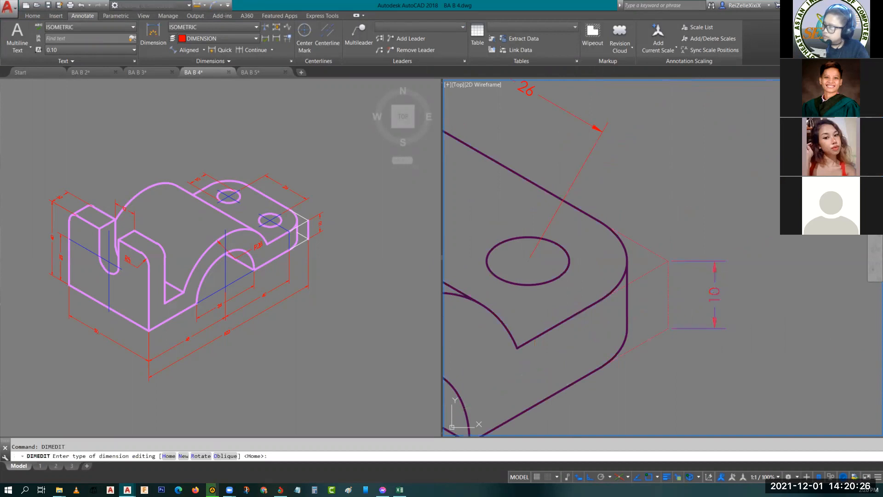
left_click(517, 348)
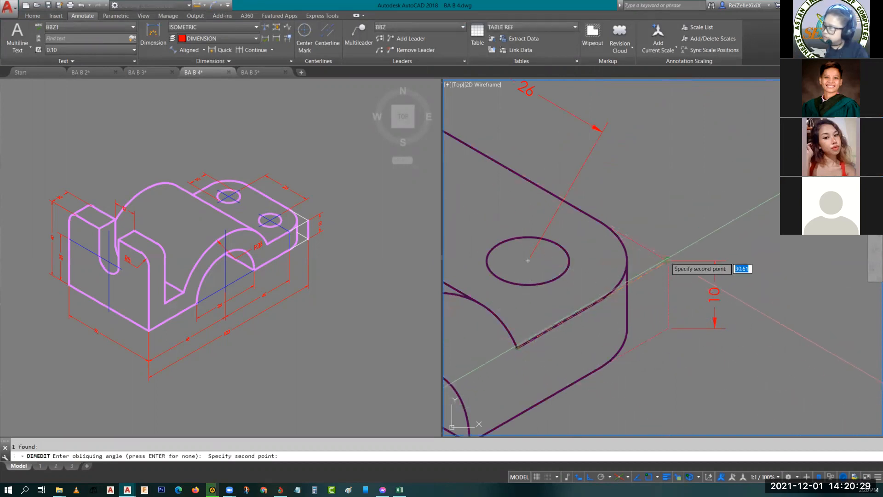
left_click(670, 260)
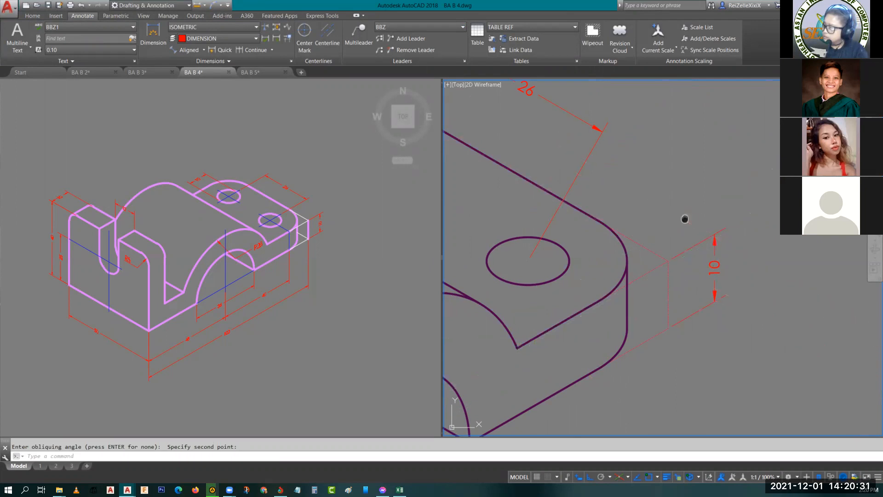
- Set the oblique angle of the flange thickness dimension's text to -30
middle_click_drag(685, 219, 719, 255)
double_click(750, 303)
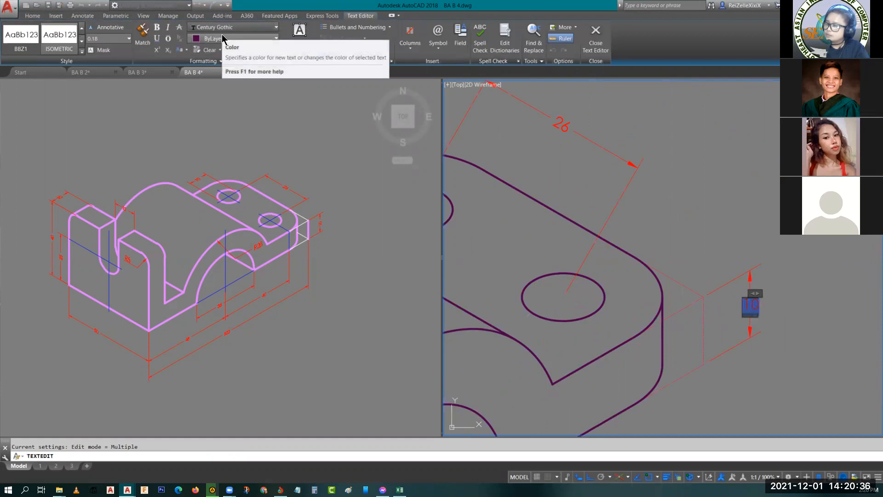
left_click(205, 61)
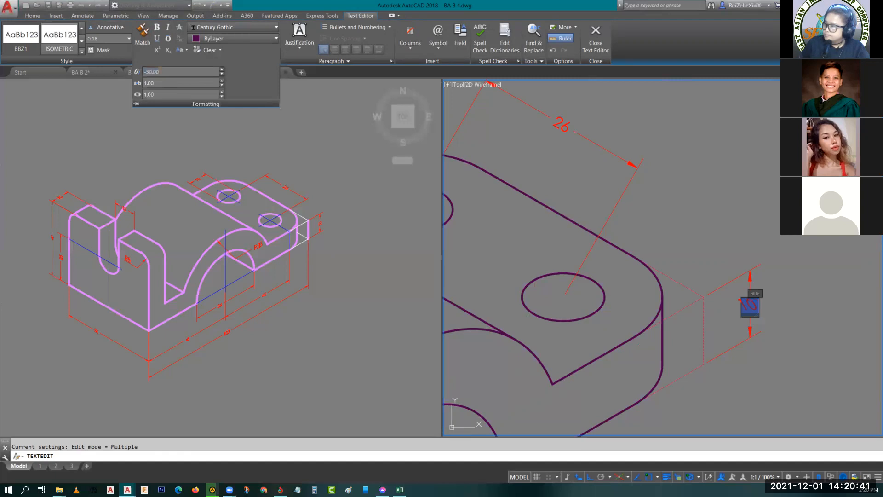
left_click(690, 235)
key("Escape")
- Oblique the hole-spacing dimension with DIMEDIT, taking the angle along the flange's top end edge up to its projected outer corner
left_click(624, 192)
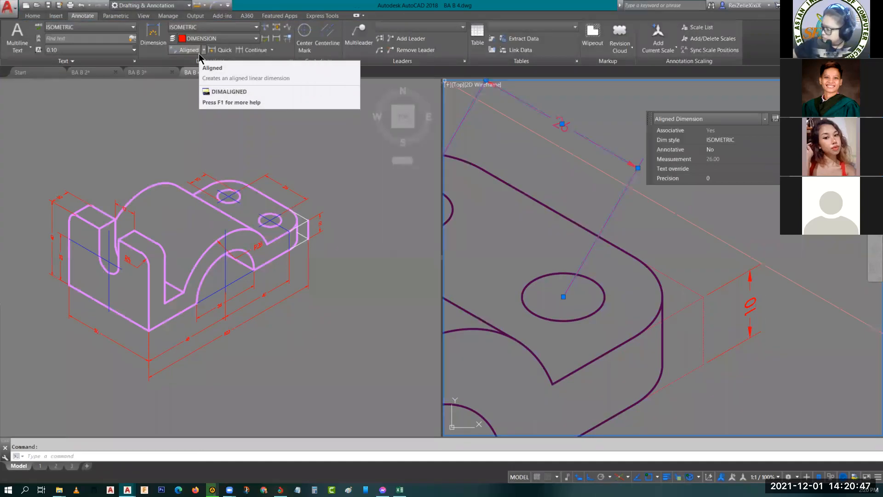
key("Escape")
left_click(584, 162)
left_click(586, 163)
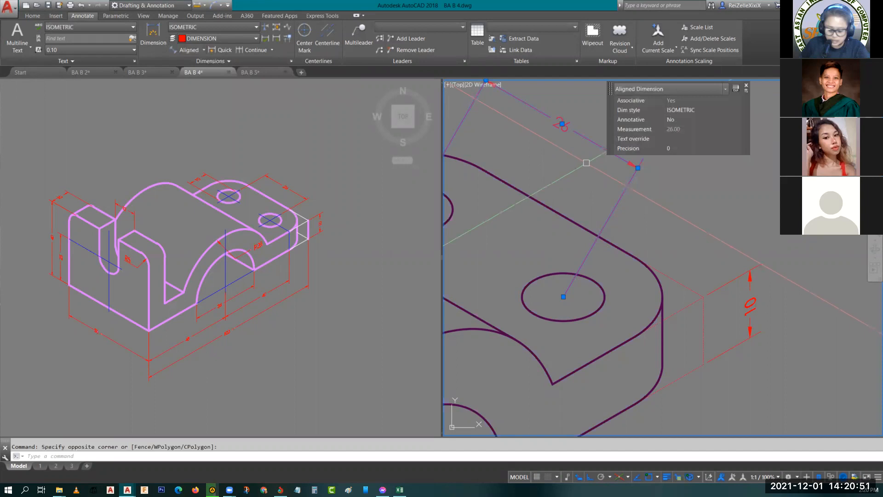
key("Return")
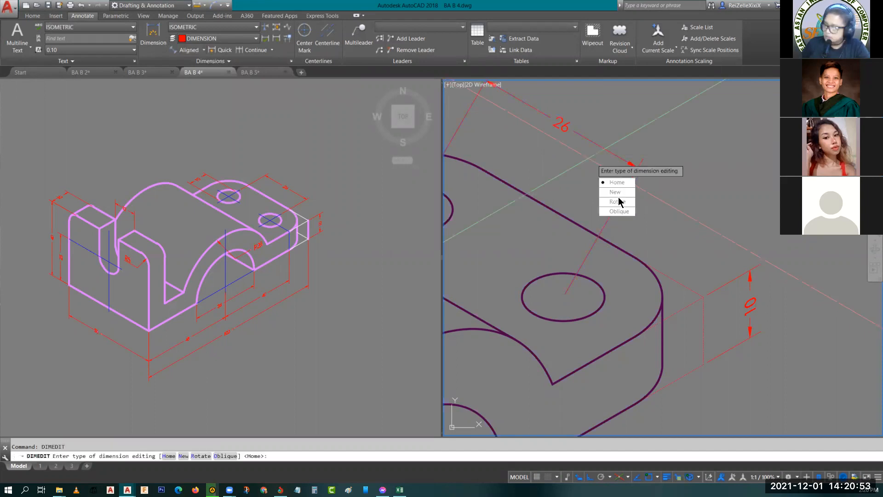
key("Return")
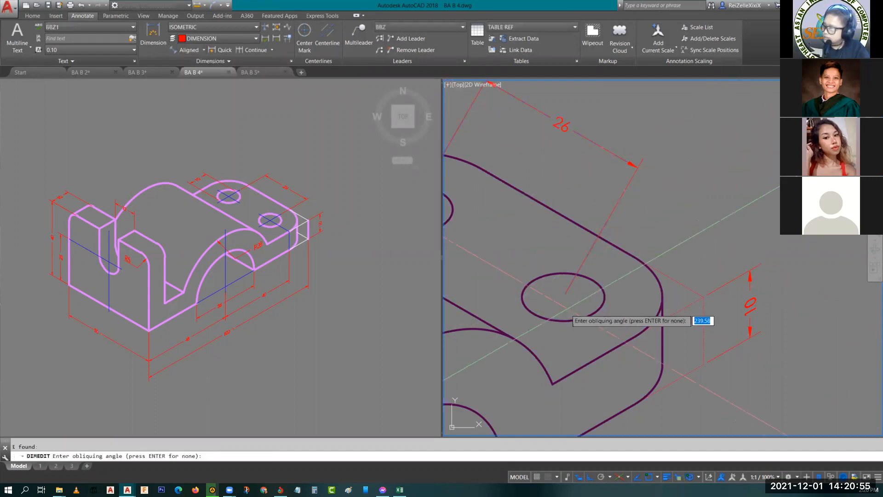
left_click(552, 384)
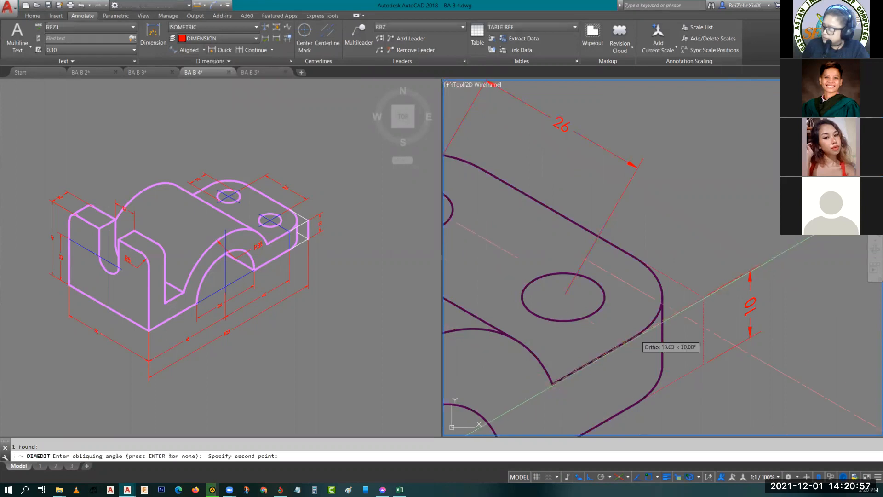
left_click(704, 296)
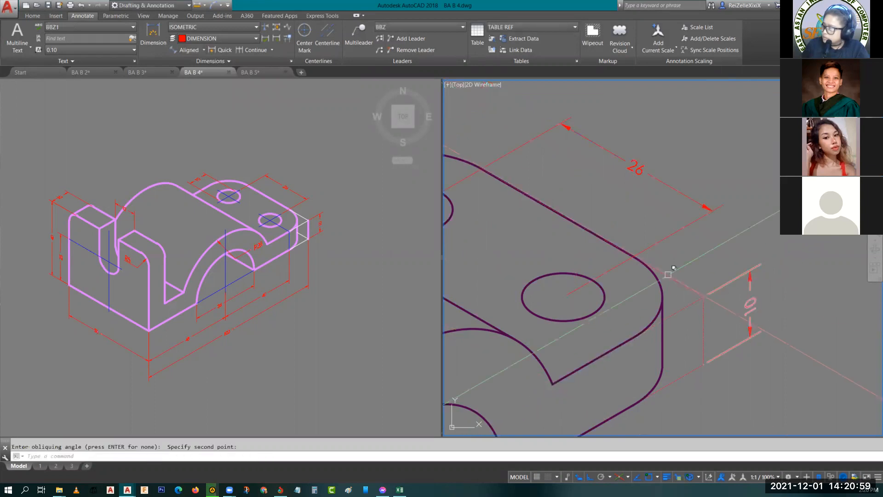
- Set the oblique angle of the hole-spacing dimension's text to 30
double_click(639, 165)
left_click(209, 61)
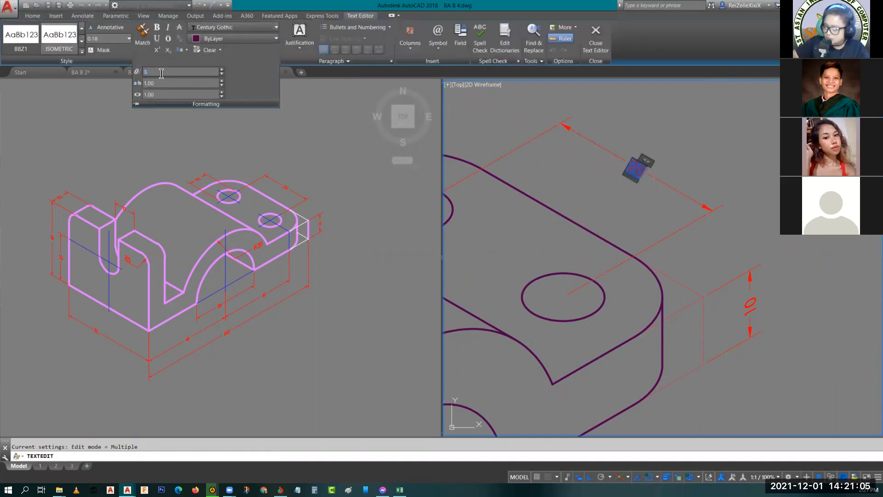
left_click(700, 144)
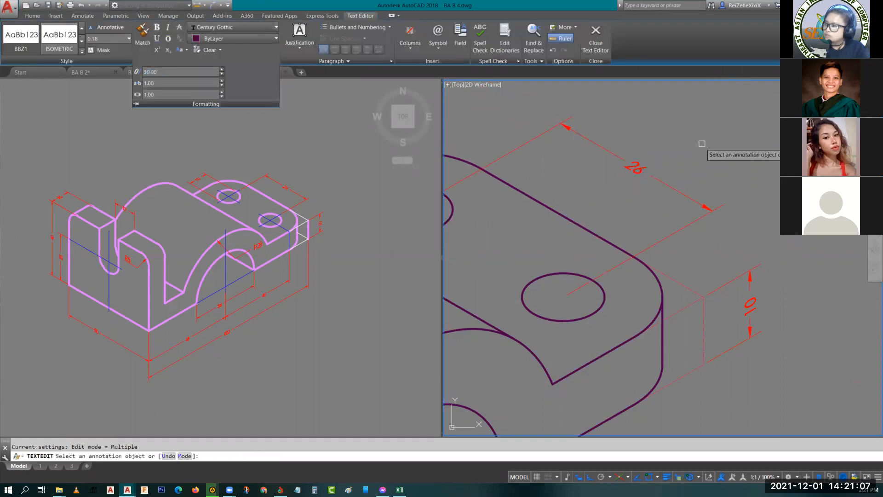
key("Escape")
key("Escape")
- Oblique the hole-diameter dimension with DIMEDIT, taking the angle from the front hole's center to the rear hole's center
middle_click_drag(644, 172, 765, 203)
middle_click_drag(690, 191, 712, 220)
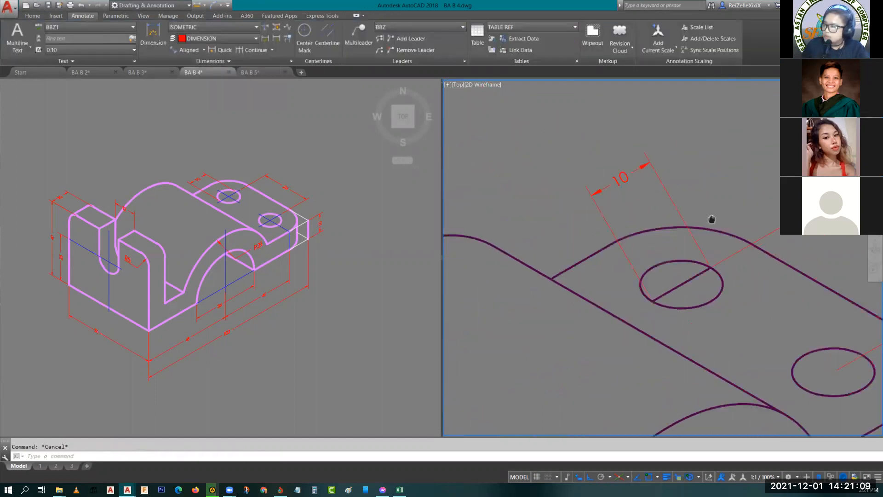
left_click(622, 177)
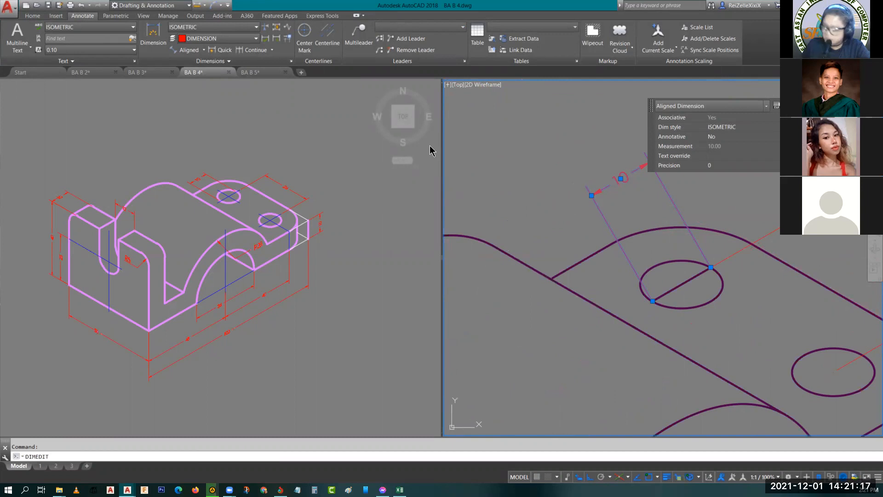
key("Return")
left_click(554, 284)
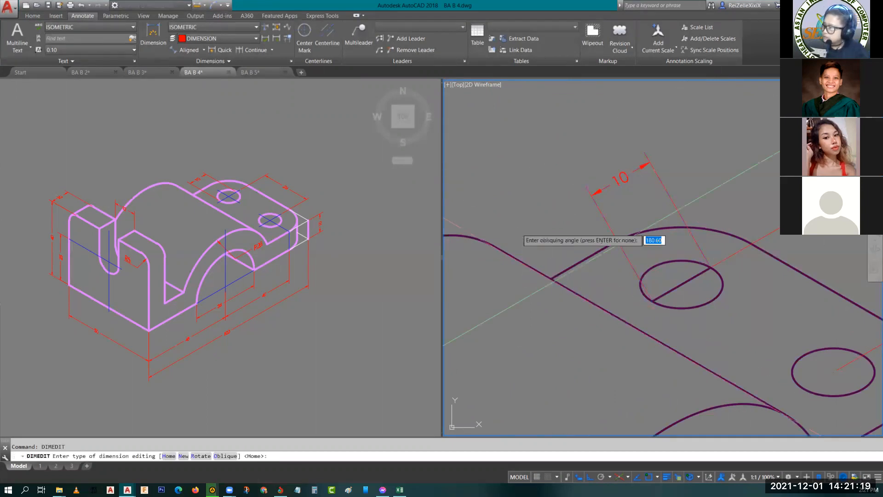
middle_click_drag(731, 261, 626, 221)
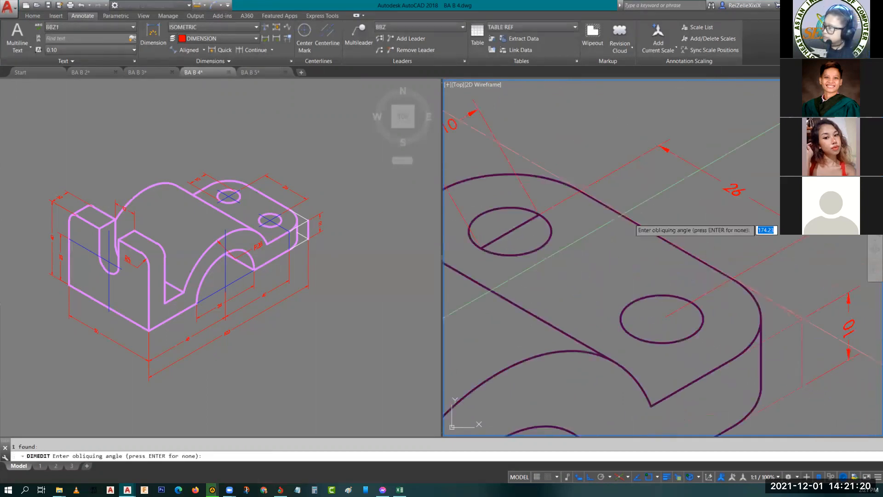
left_click(666, 316)
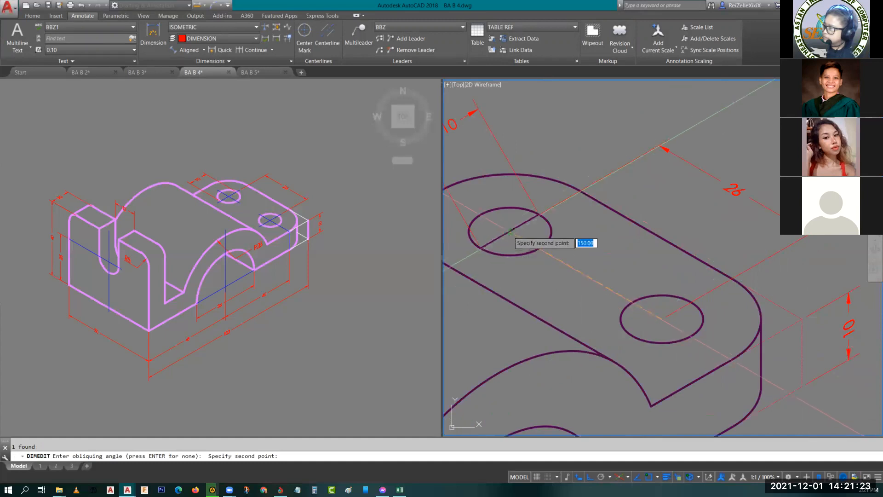
left_click(510, 234)
middle_click_drag(573, 231, 796, 296)
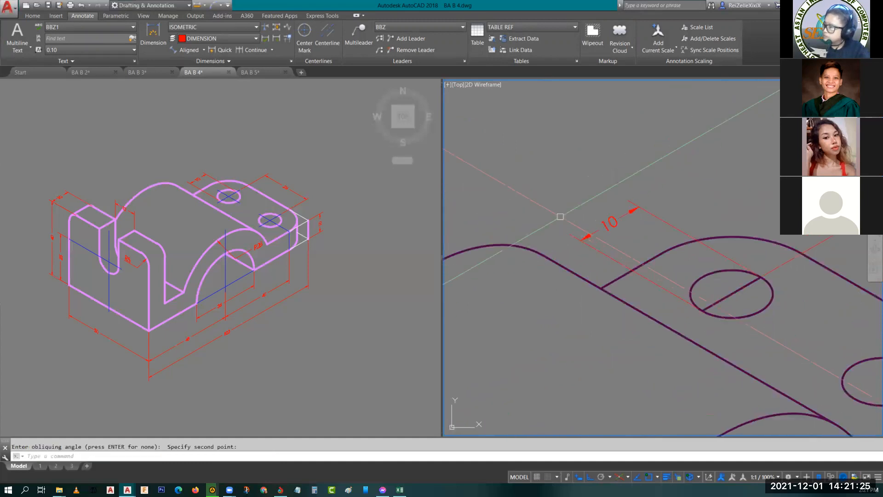
- Set the oblique angle of the hole-diameter dimension's text to -30 and save the text changes
double_click(619, 222)
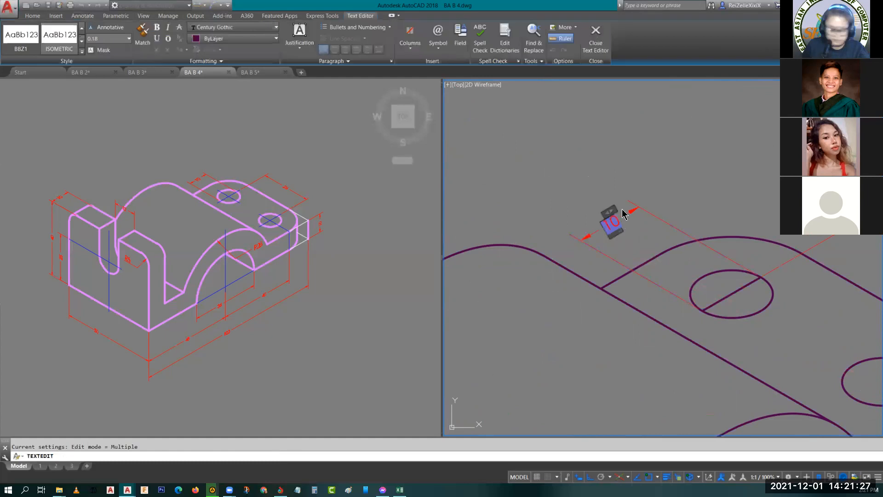
left_click(205, 61)
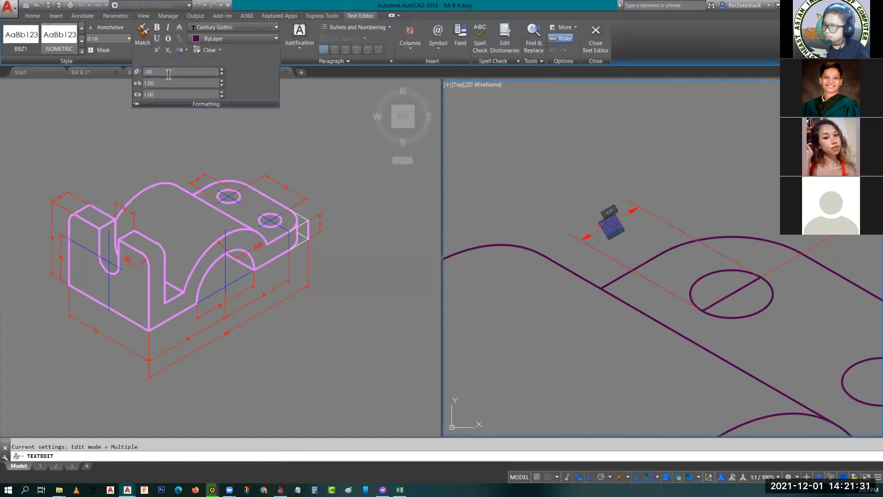
key("Escape")
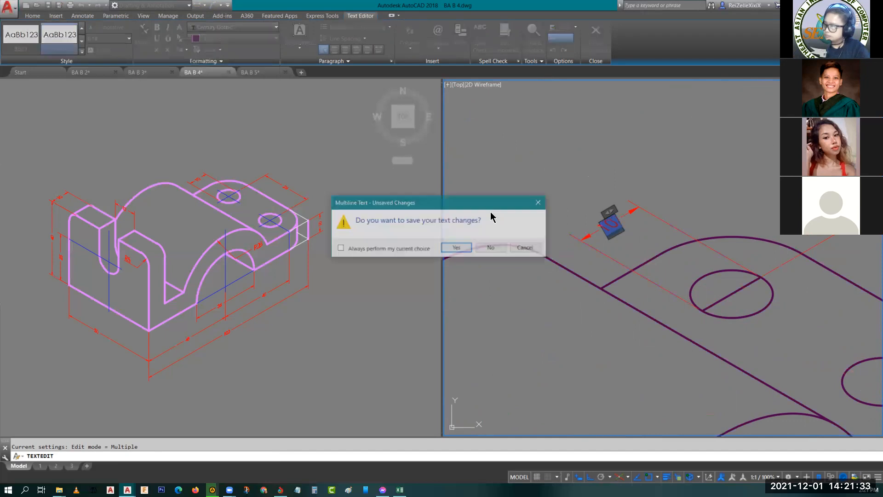
left_click(456, 251)
scroll(551, 149, "down", 5)
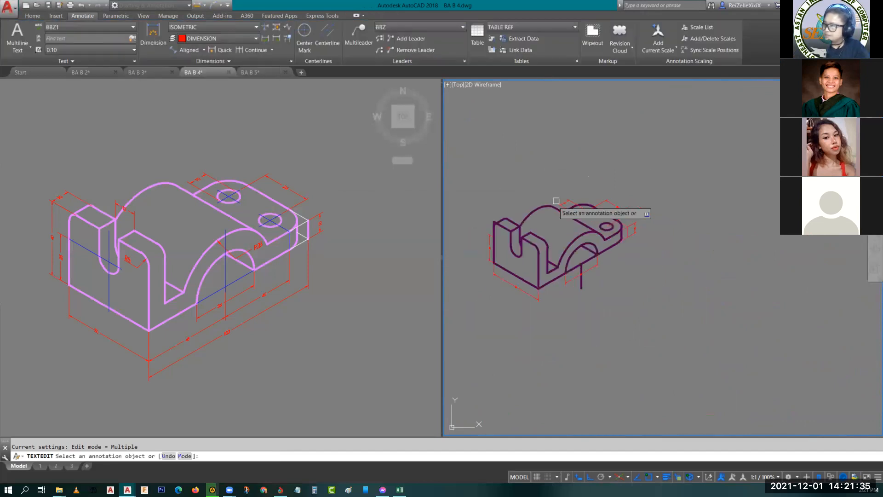
key("Escape")
- Copy the 25 height dimension along the slotted upright's outer edge from its upper measured point to the edge's projected top corner
scroll(487, 278, "up", 6)
scroll(564, 228, "up", 5)
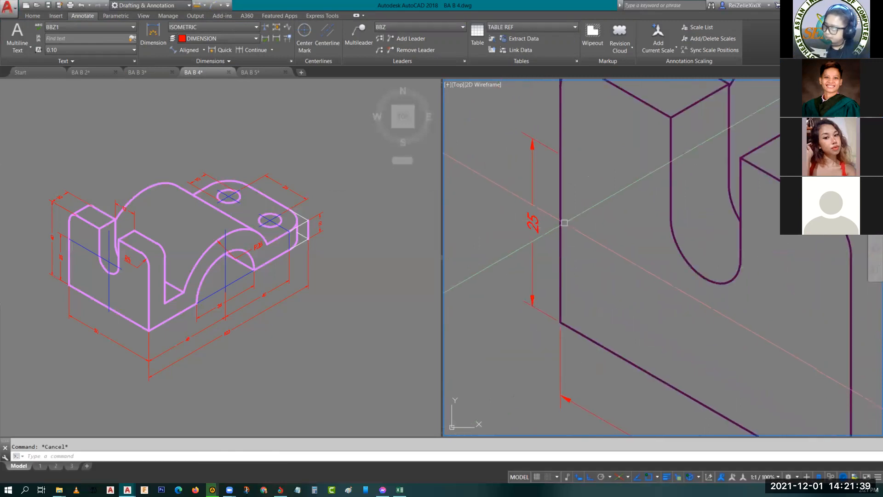
left_click(533, 197)
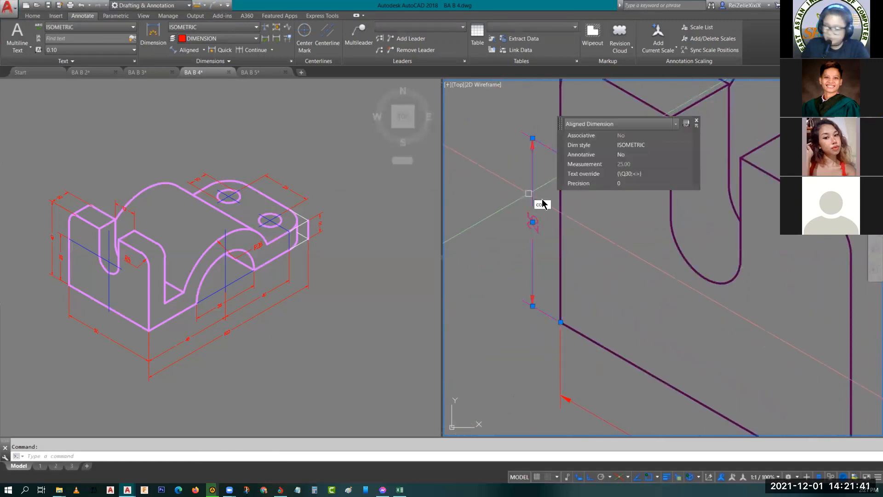
key("Return")
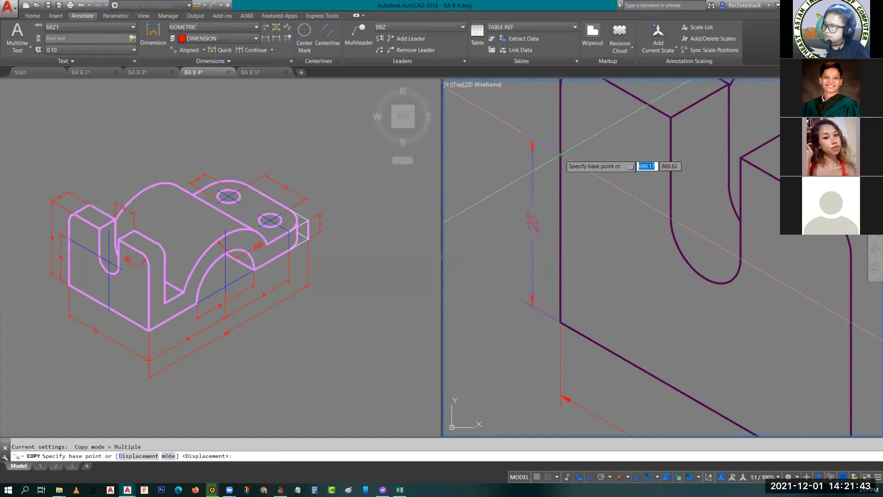
left_click(560, 153)
scroll(598, 159, "down", 3)
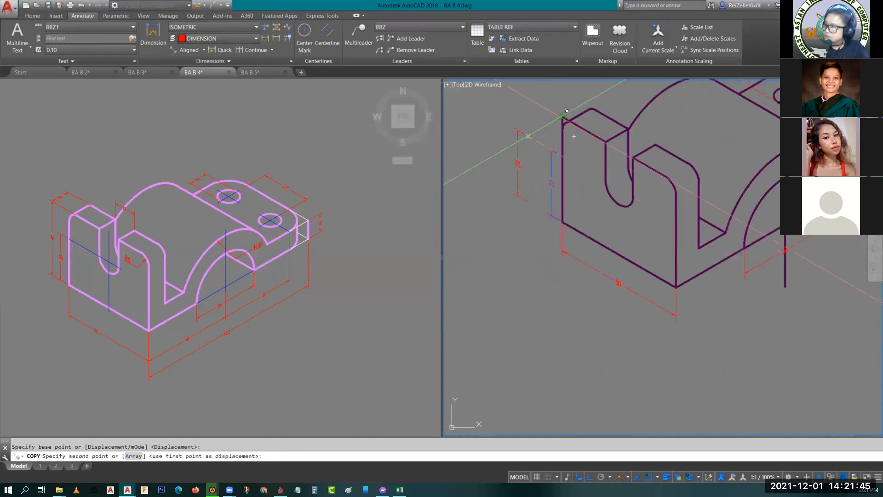
key("Escape")
scroll(537, 152, "up", 5)
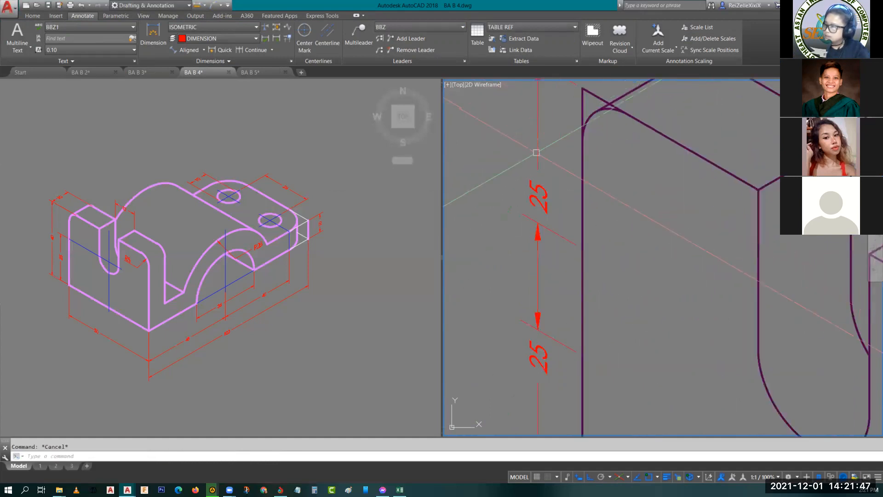
- Stretch the copied height dimension's lower measured point down to the base corner so it spans the upright's full height
left_click(535, 153)
left_click(540, 188)
left_click(540, 192)
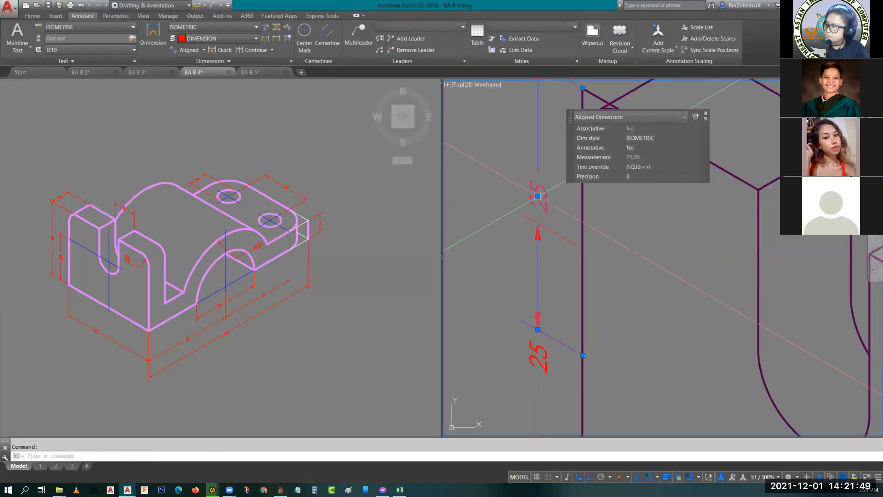
left_click(538, 196)
key("Escape")
scroll(515, 240, "down", 4)
middle_click_drag(516, 240, 569, 194)
left_click(571, 199)
left_click(594, 213)
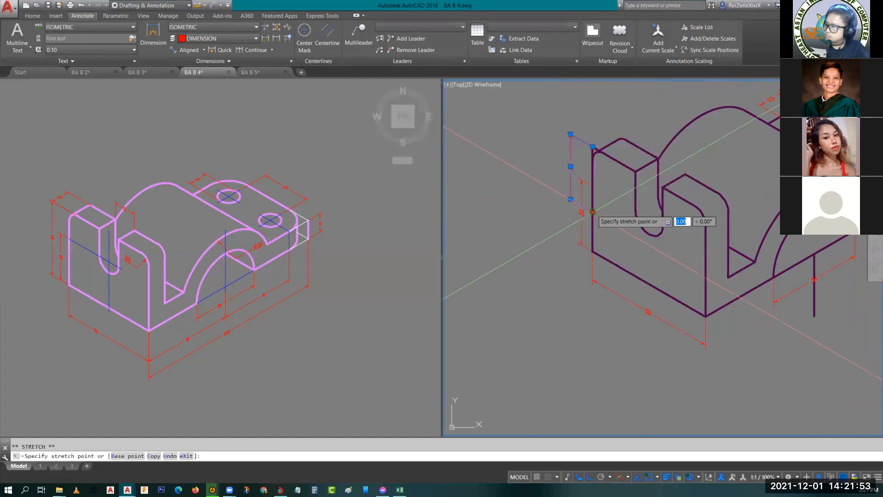
key("Escape")
key("Escape")
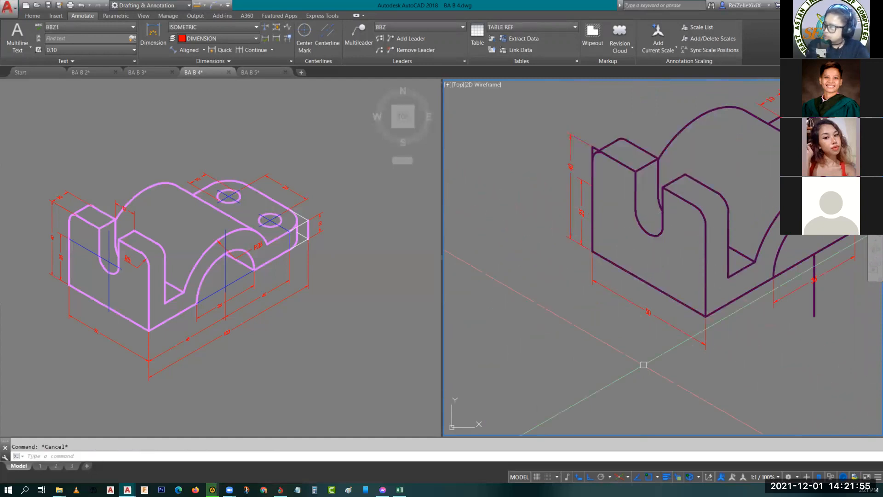
- Move the full-height dimension's text down to the middle of its dimension line
scroll(732, 310, "down", 3)
scroll(625, 187, "up", 5)
left_click(626, 189)
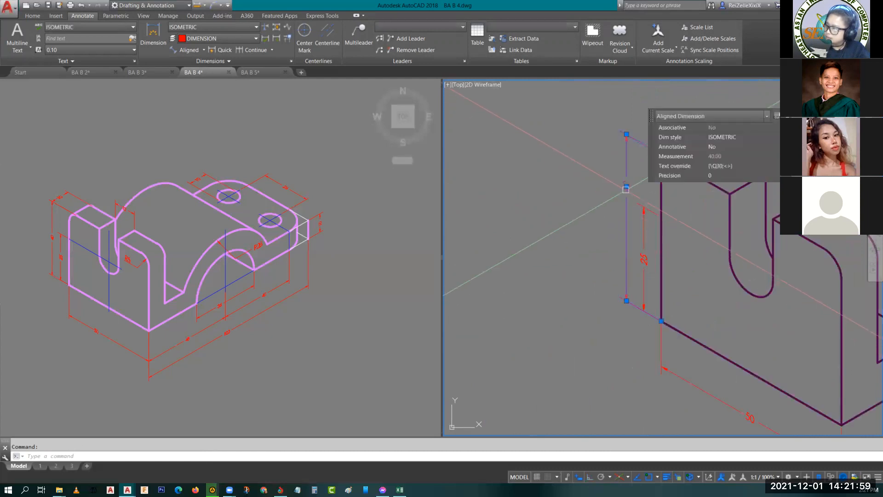
left_click(626, 187)
left_click(626, 218)
key("Escape")
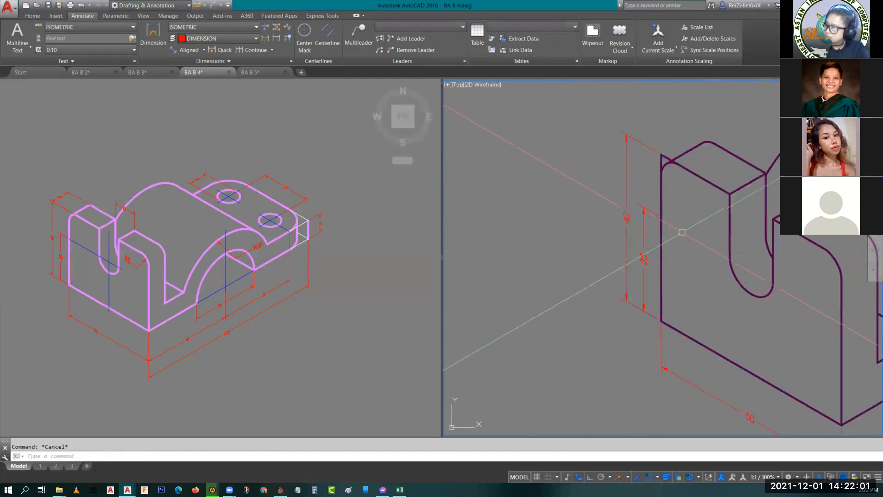
- Copy the 50 base-width dimension from the base's outer corner to the back top corner on the near side of the slot
scroll(682, 232, "down", 2)
scroll(649, 254, "up", 5)
middle_click_drag(719, 206, 707, 231)
scroll(707, 231, "down", 3)
left_click(664, 343)
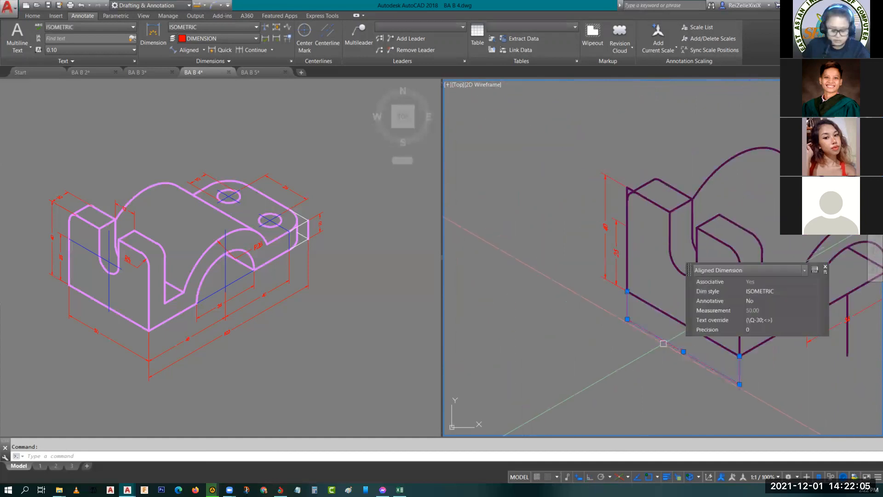
key("Return")
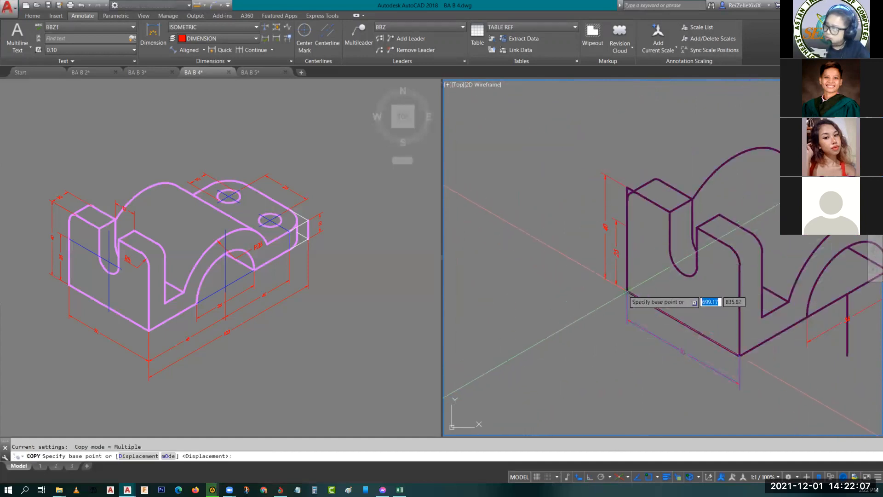
left_click(634, 285)
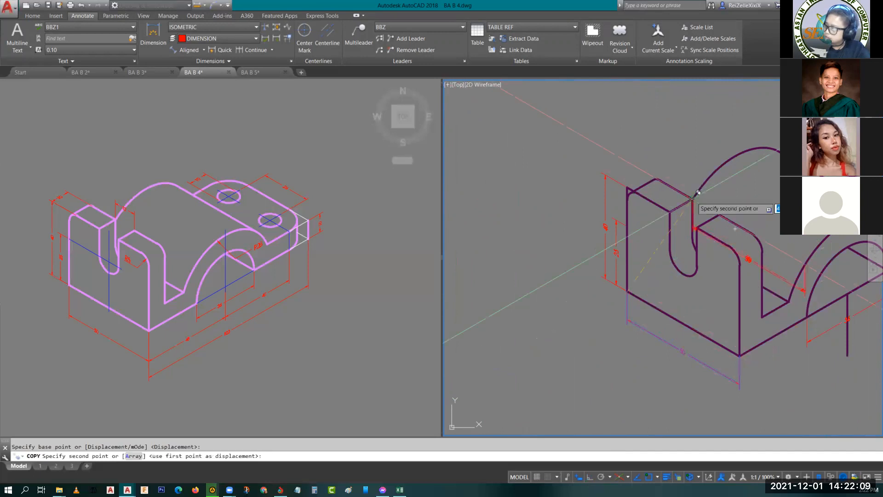
left_click(693, 199)
key("Escape")
key("Escape")
- Move the copied dimension's line and text up above the slotted upright's top
scroll(759, 256, "up", 4)
left_click(746, 272)
left_click(732, 266)
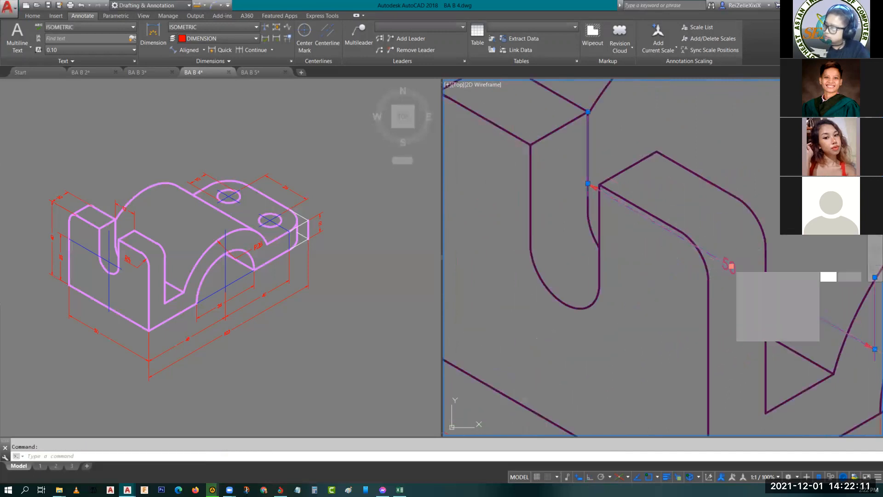
key("Escape")
scroll(774, 170, "down", 2)
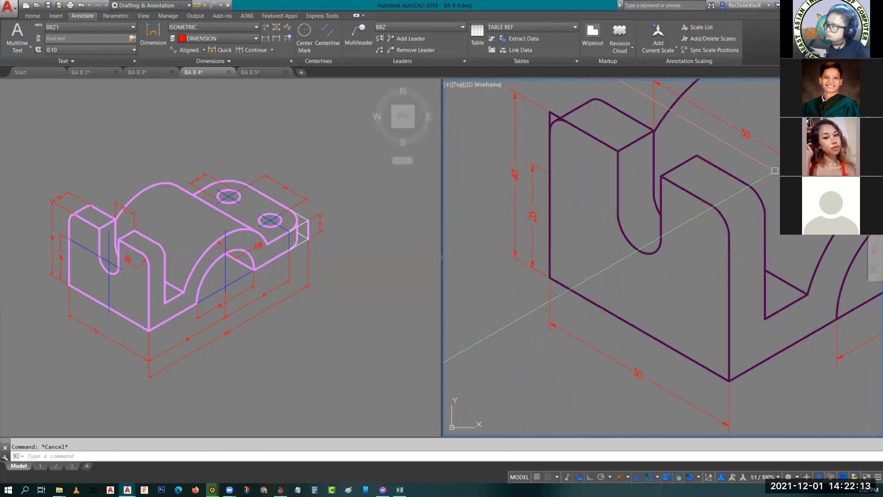
- Stretch the copied dimension's far measured point to the second prong's back top corner so it spans the slot opening
left_click(769, 174)
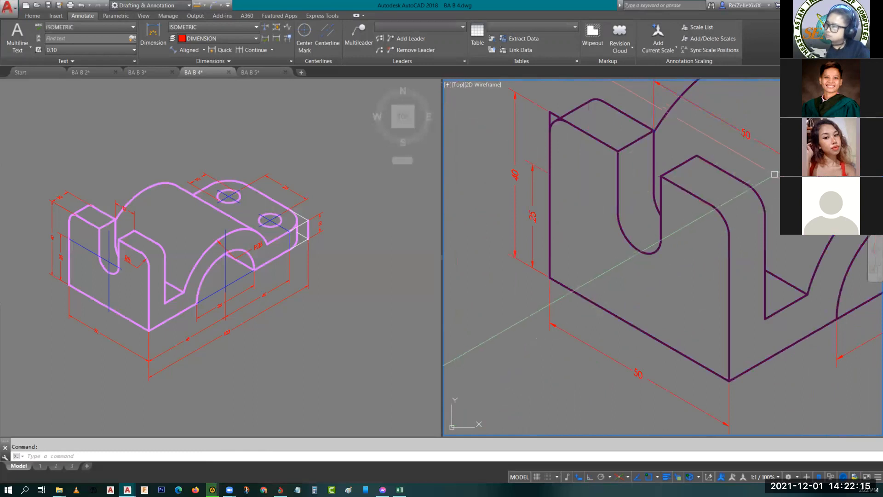
middle_click_drag(851, 196, 784, 202)
left_click(766, 203)
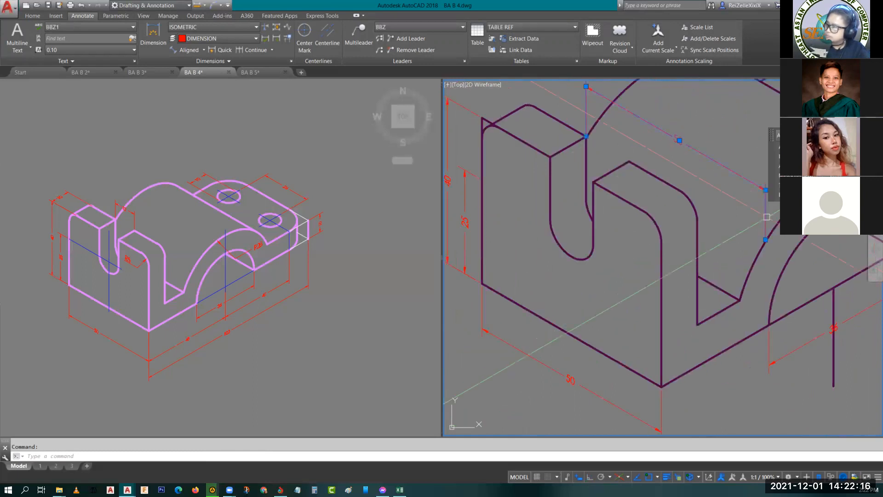
left_click(766, 239)
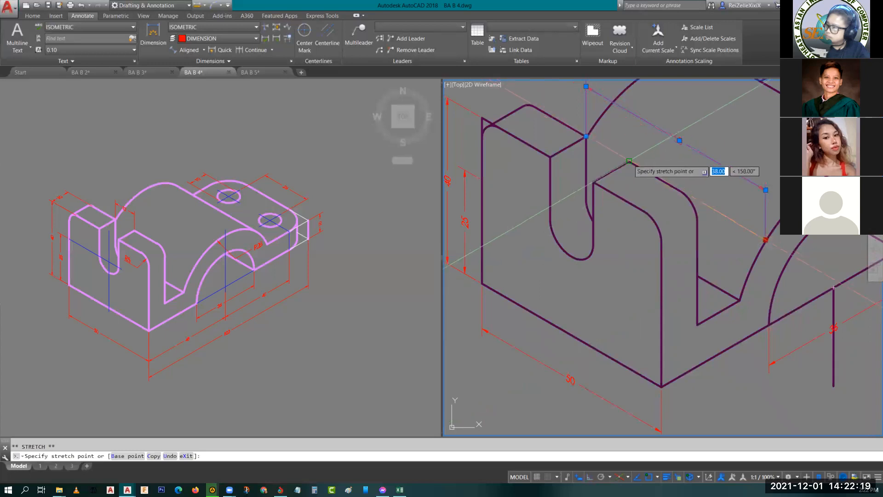
key("Escape")
- Switch the isoplane and move the slot-width dimension's text to the middle of its dimension line
middle_click_drag(685, 157, 701, 203)
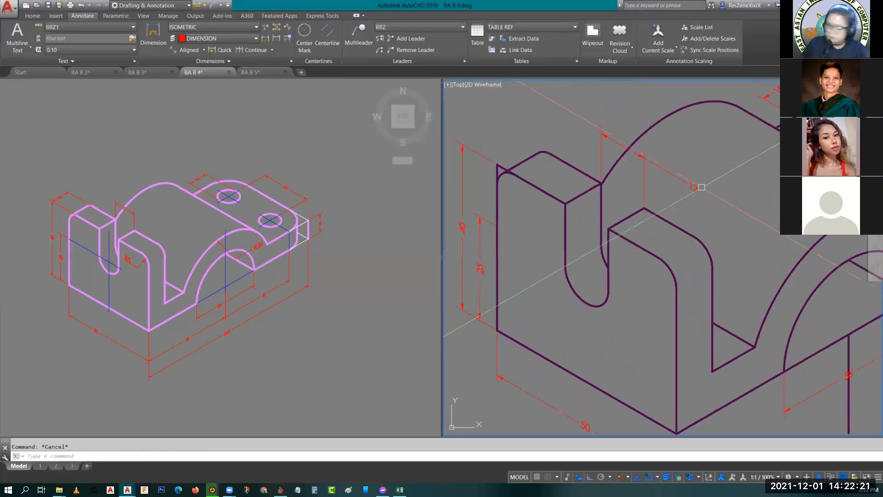
key("F5")
left_click(694, 181)
left_click(693, 181)
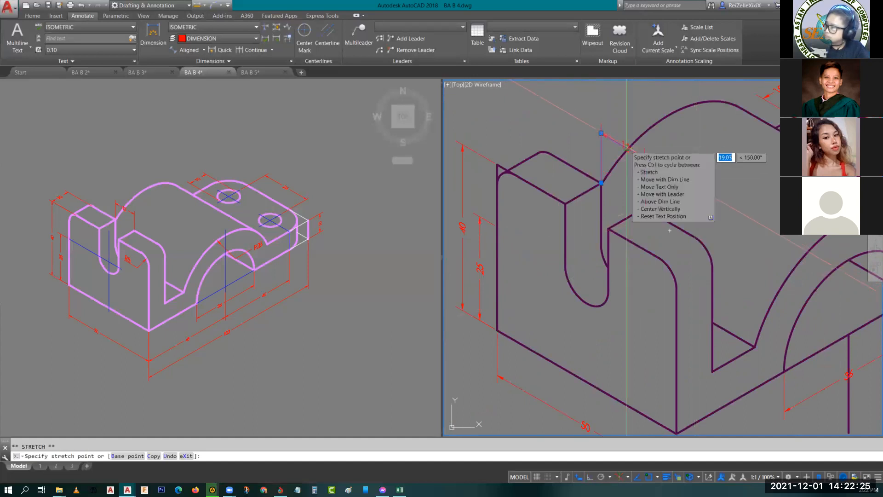
key("Escape")
- Extend the vertical line below the arch opening up to the front outer arch curve
middle_click_drag(690, 209, 720, 176)
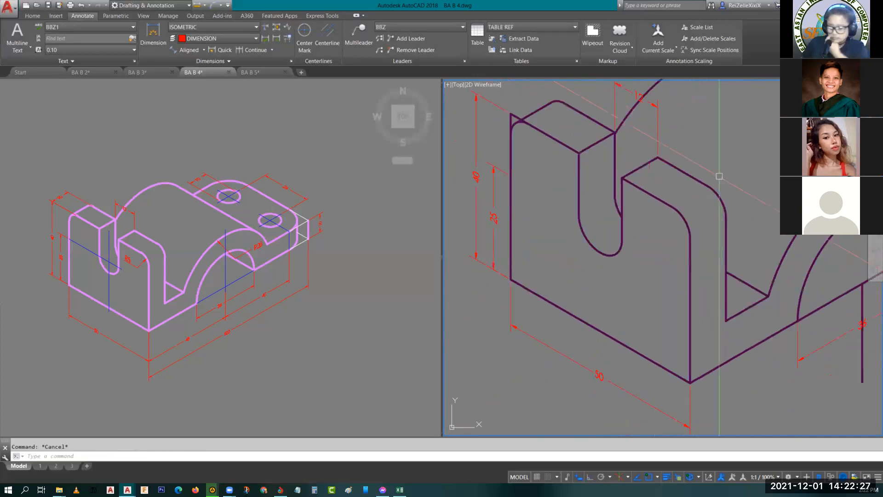
scroll(656, 253, "down", 3)
scroll(572, 266, "up", 5)
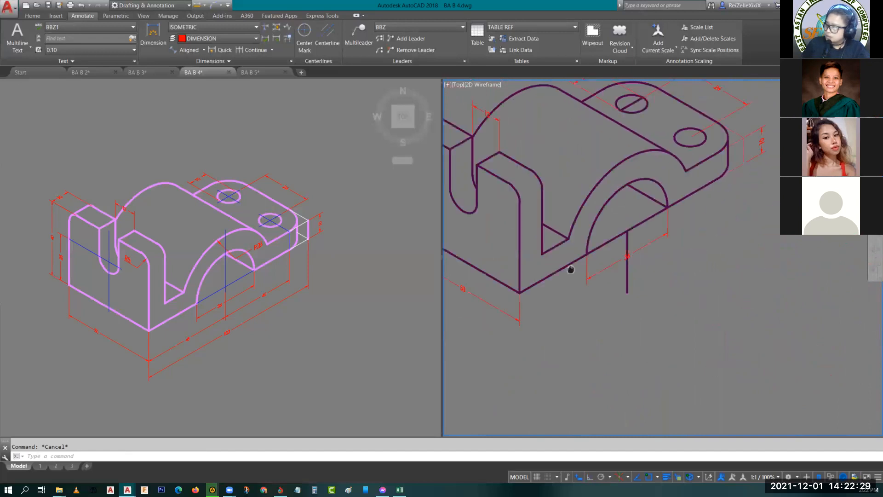
middle_click_drag(593, 239, 616, 250)
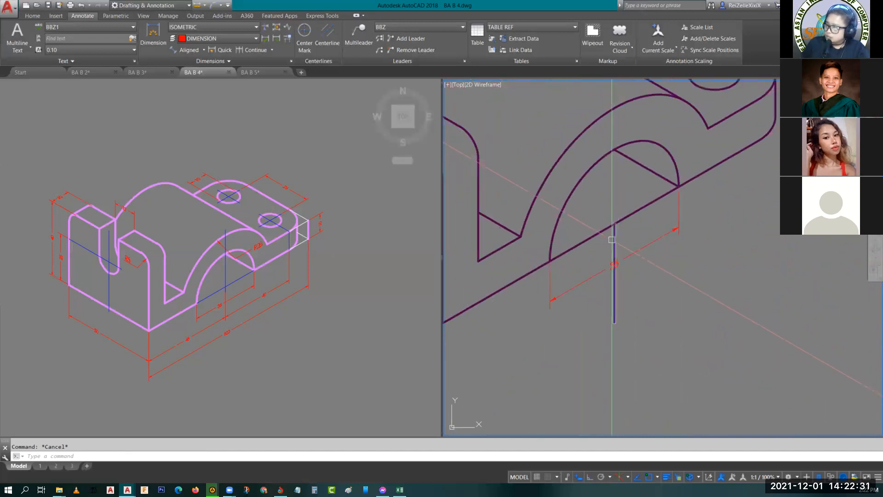
left_click(613, 241)
key("Escape")
type("ex")
key("Return")
left_click(620, 108)
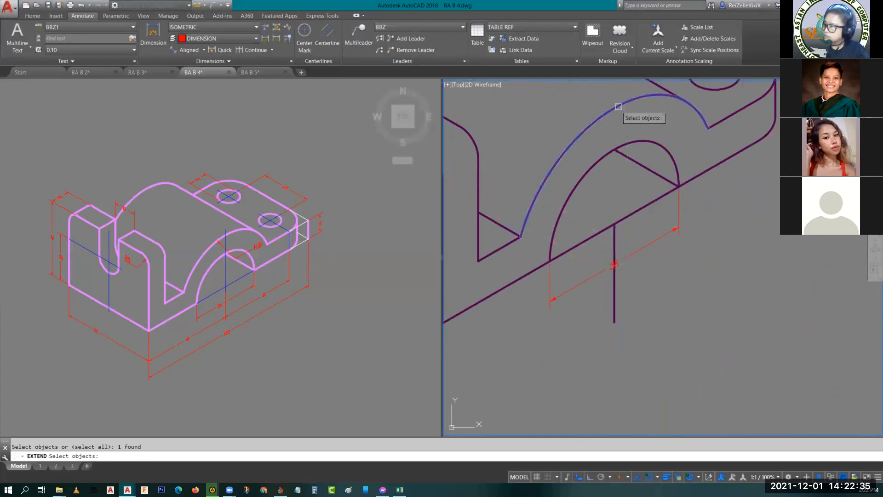
key("Return")
left_click(614, 240)
key("Escape")
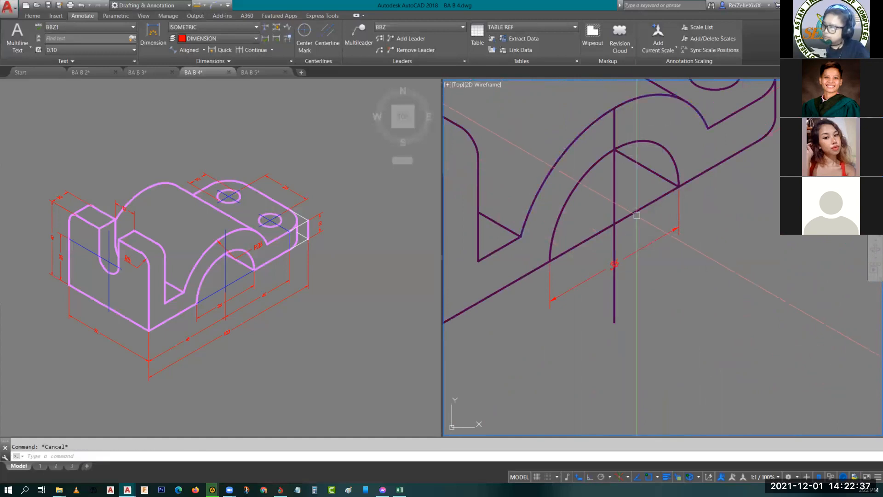
- Break the sloped line across the arch opening near both lower corners, leaving short gaps at each end
type("br")
key("Return")
left_click(570, 249)
key("Return")
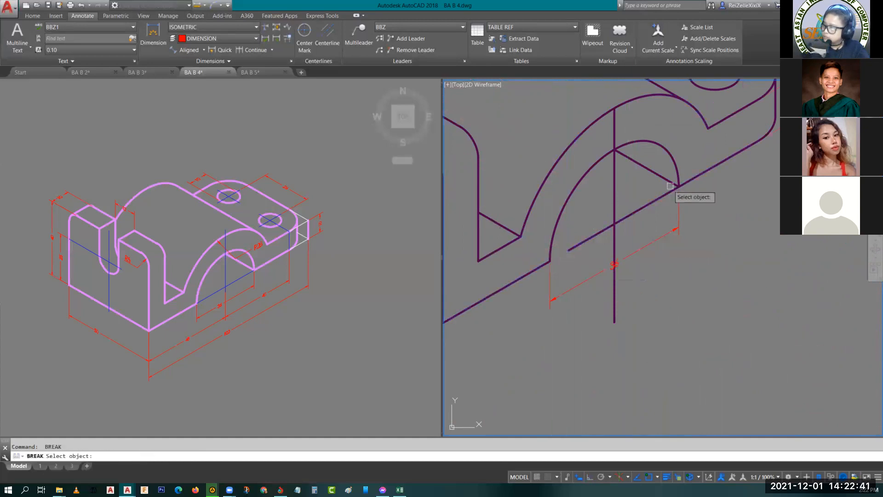
left_click(670, 193)
left_click(679, 186)
key("Escape")
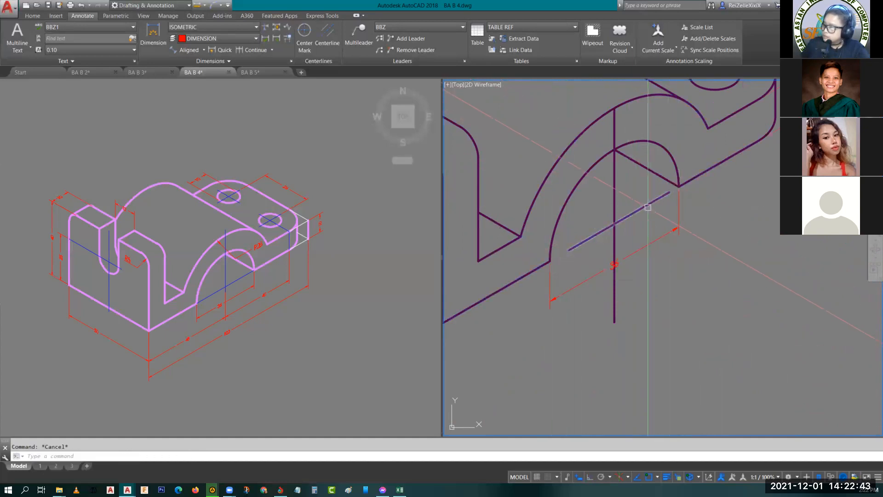
- Try to shorten the vertical arch line by pulling its lower end up toward the sloped line across the opening
left_click(619, 318)
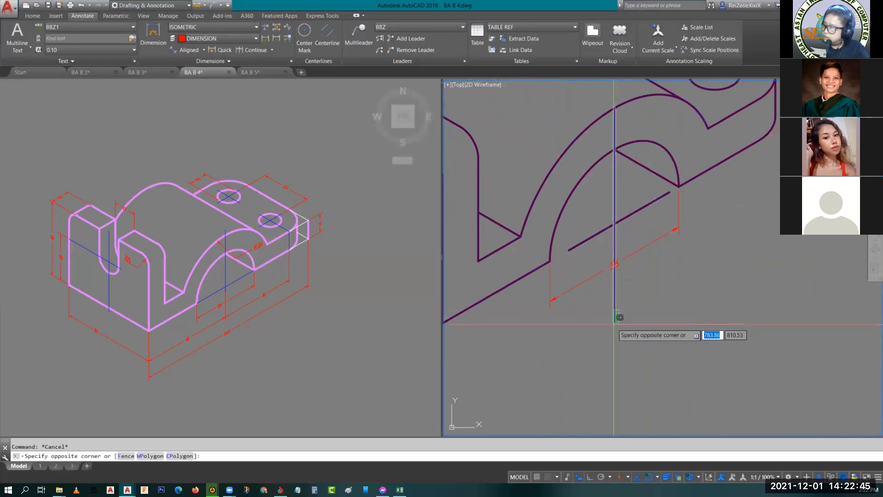
left_click(614, 322)
left_click(615, 322)
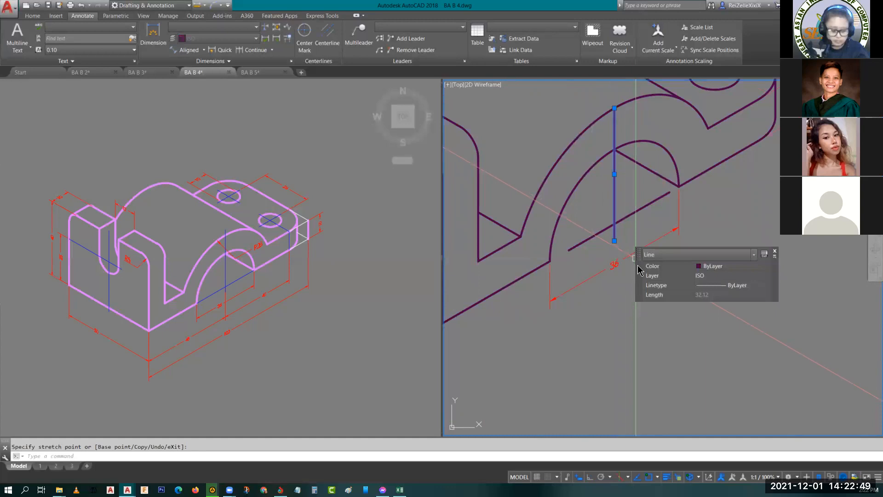
key("ctrl+z")
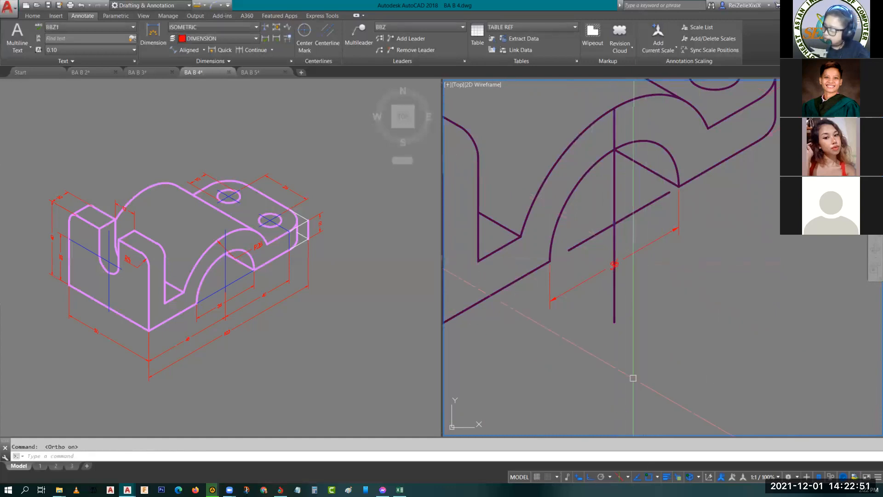
- With Ortho on, stretch the vertical line's lower end to just below the sloped line across the arch opening
left_click(615, 317)
left_click(615, 322)
scroll(615, 322, "up", 5)
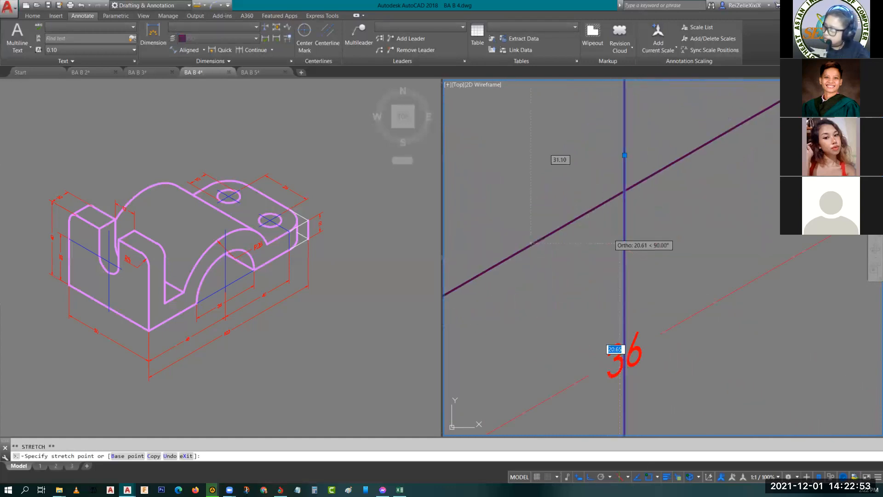
left_click(625, 214)
key("Escape")
- Assign the vertical line and the sloped line across the arch opening to the CENTER layer
scroll(663, 230, "down", 5)
left_click(662, 230)
left_click(646, 212)
left_click(737, 165)
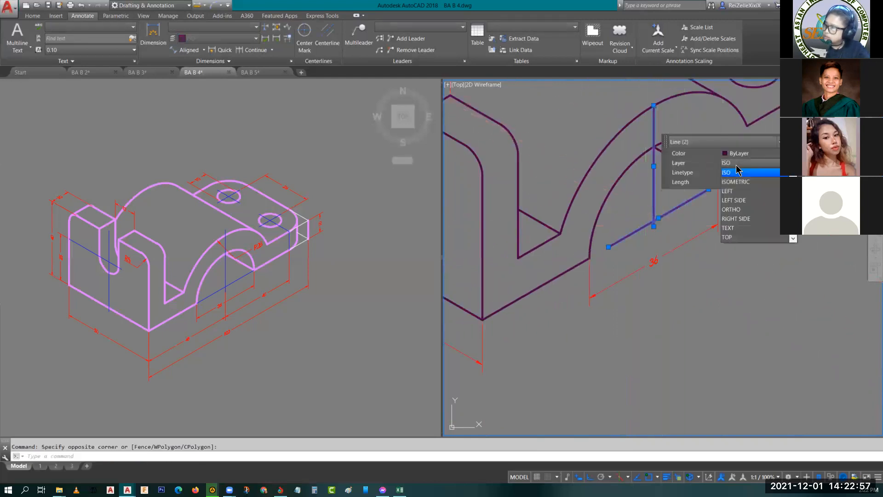
scroll(750, 196, "up", 3)
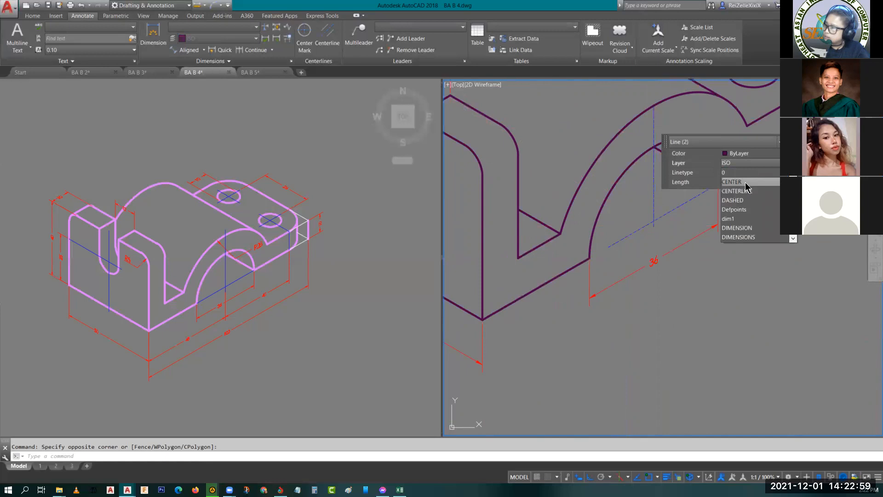
left_click(745, 183)
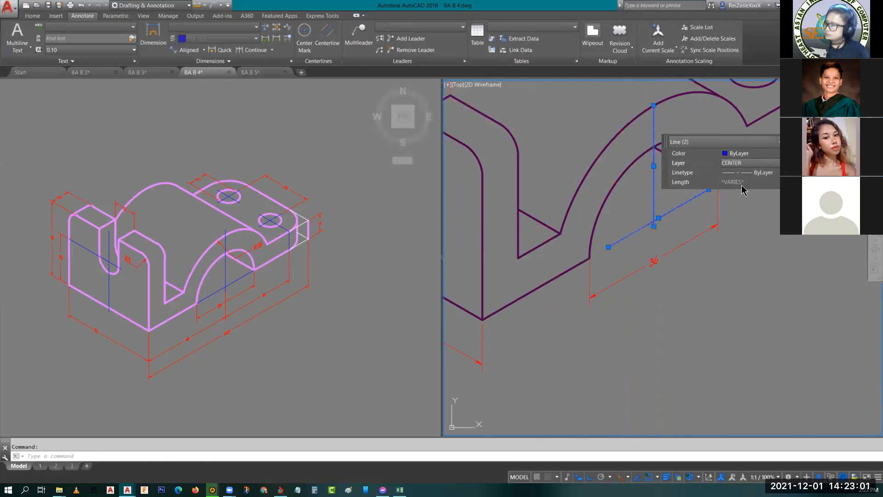
key("Escape")
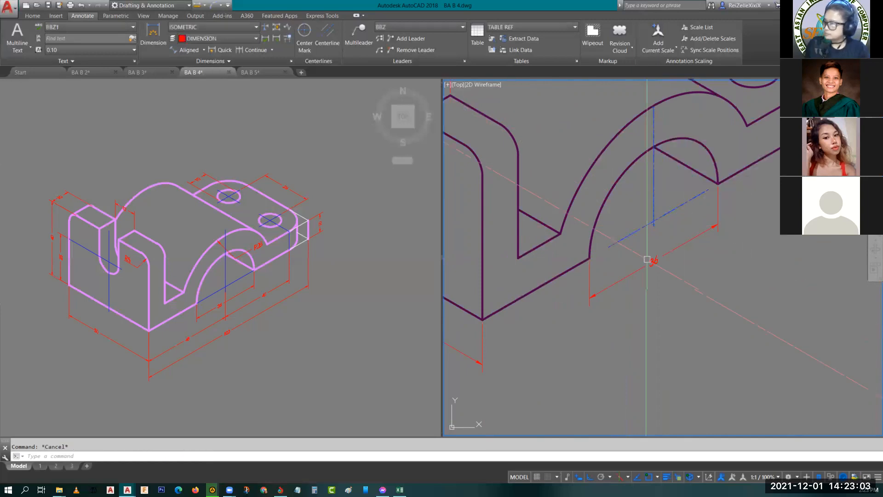
- Extend both ends of the sloped centre line to the lower corners of the arch opening
type("ex")
key("Return")
key("Return")
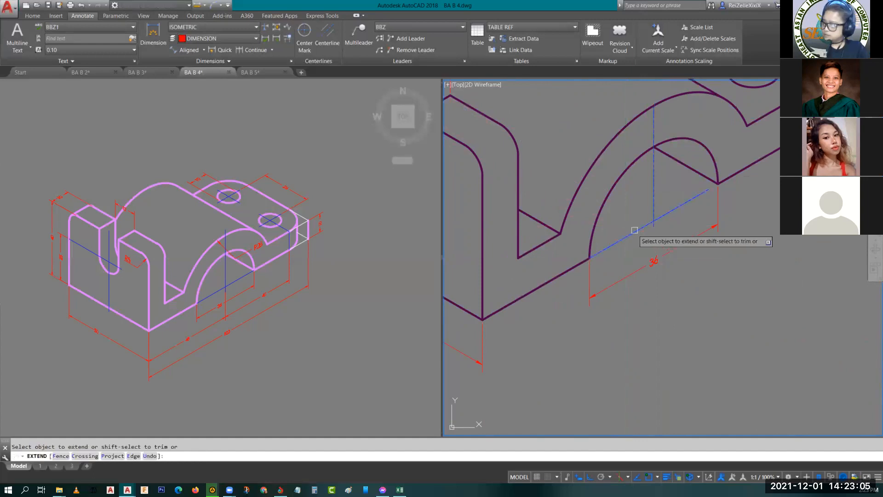
key("Escape")
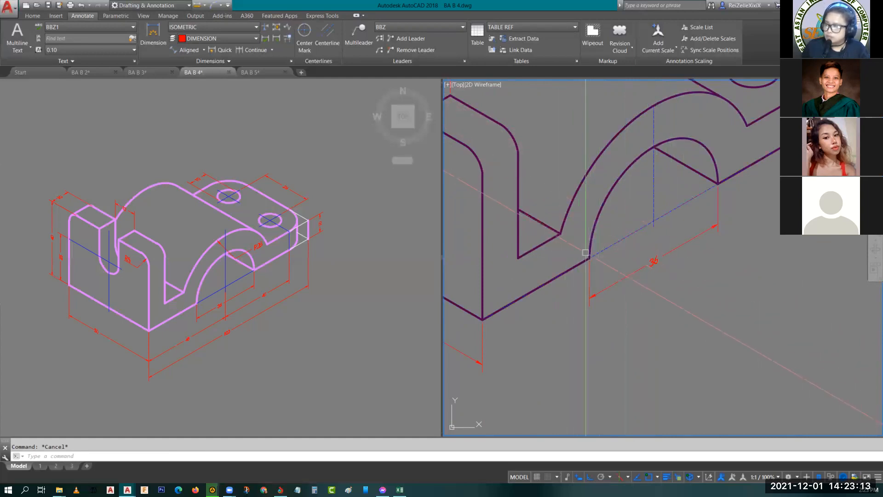
- Copy the arch opening's width dimension from the opening's near lower corner to the bracket's bottom front corner
middle_click_drag(586, 249, 587, 237)
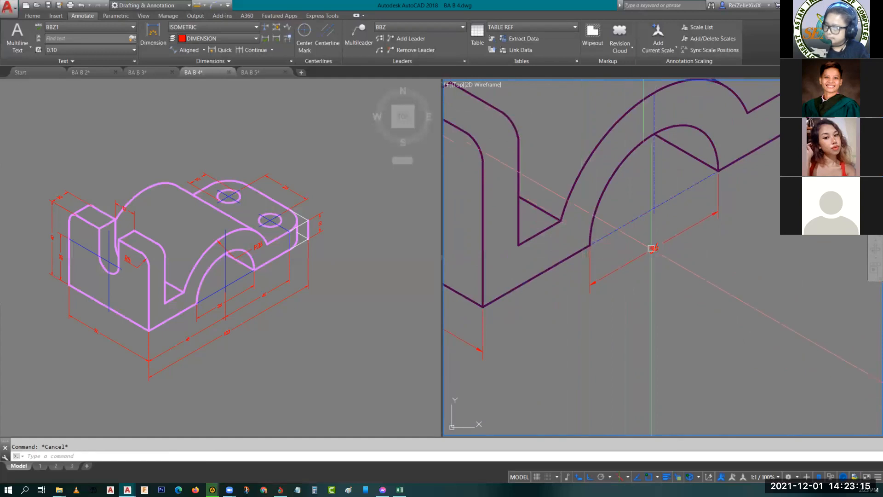
left_click(646, 245)
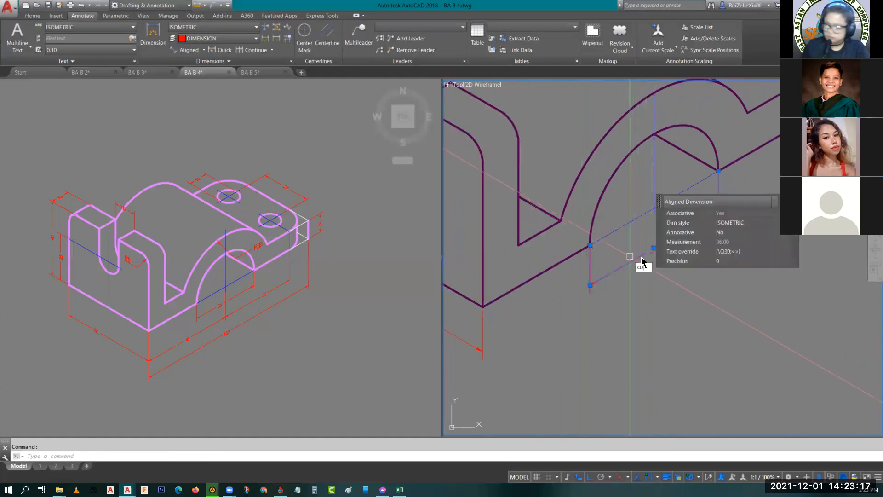
key("Return")
left_click(591, 245)
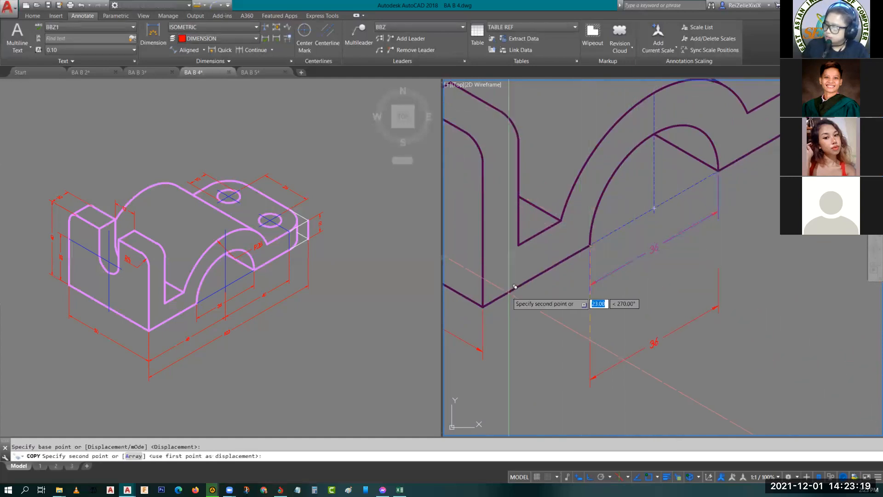
left_click(483, 307)
- Lower the copied dimension's line, switch to the right isoplane, and stretch its far measured point to the arch centre
left_click(548, 306)
left_click(547, 310)
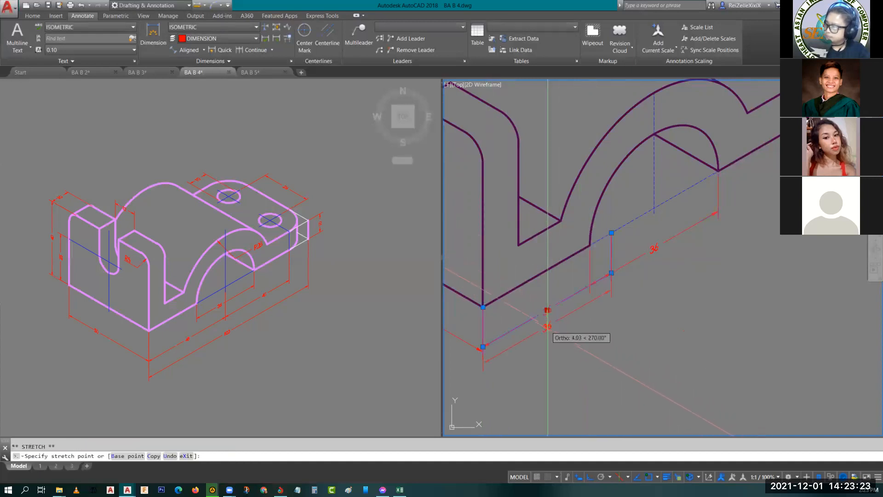
left_click(547, 332)
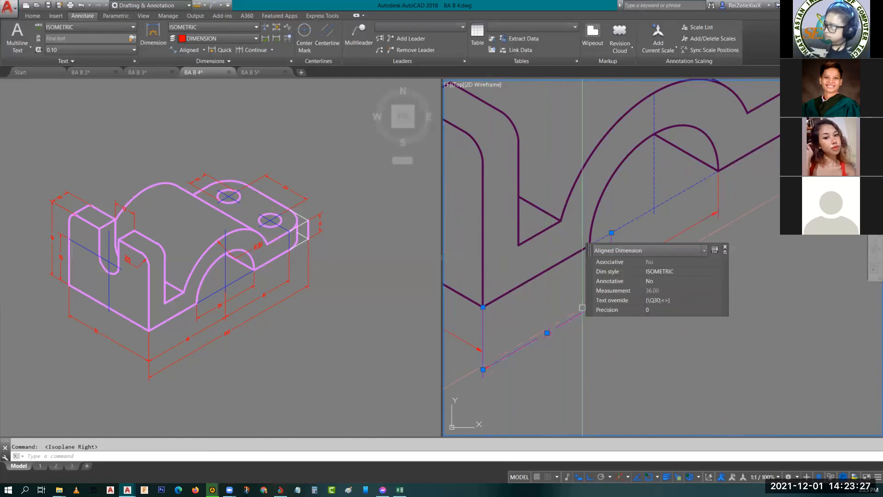
left_click(611, 232)
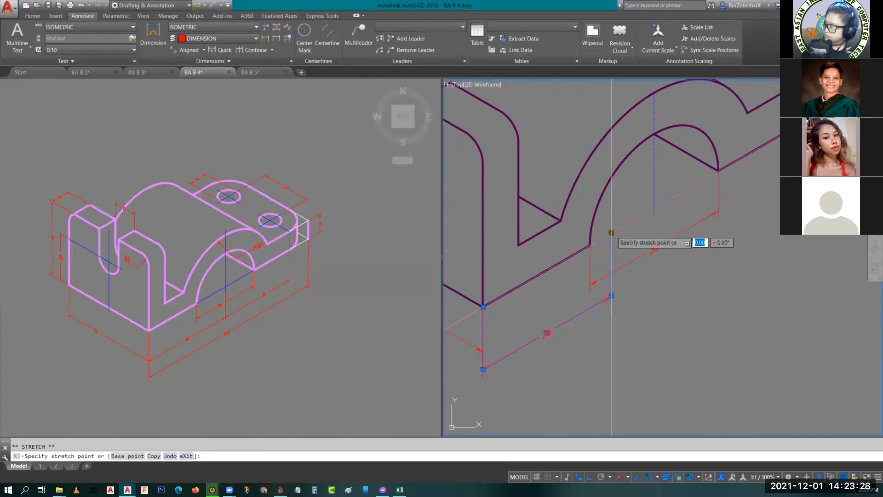
left_click(654, 210)
key("Escape")
- Slide the arch opening dimension's text along its dimension line, clear of the extension line at the arch centre
middle_click_drag(653, 330, 613, 342)
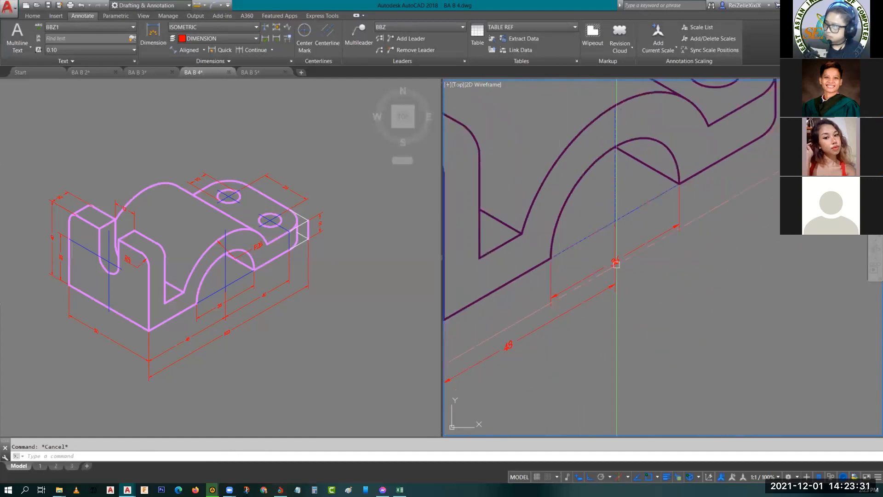
scroll(617, 264, "up", 5)
left_click(599, 270)
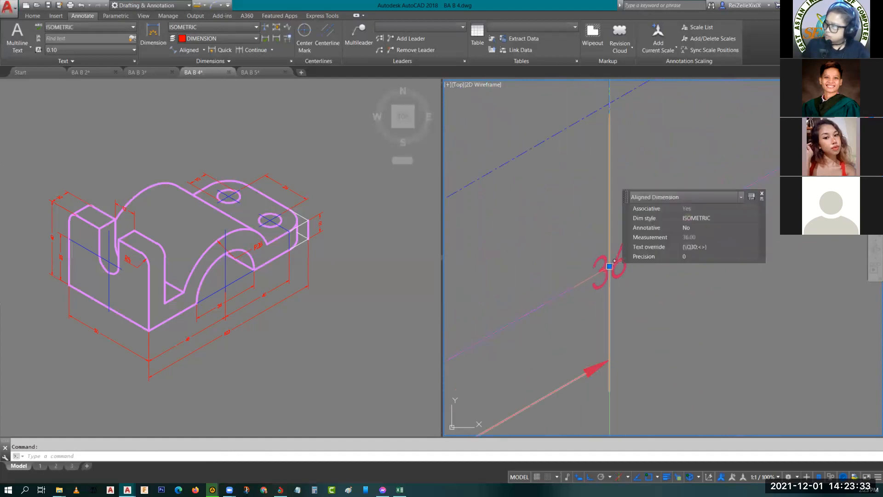
left_click(610, 267)
key("Escape")
- Copy the 48 dimension from the bracket's bottom front corner to the arch centre, continuing along the base
scroll(579, 307, "down", 6)
middle_click_drag(580, 309, 588, 294)
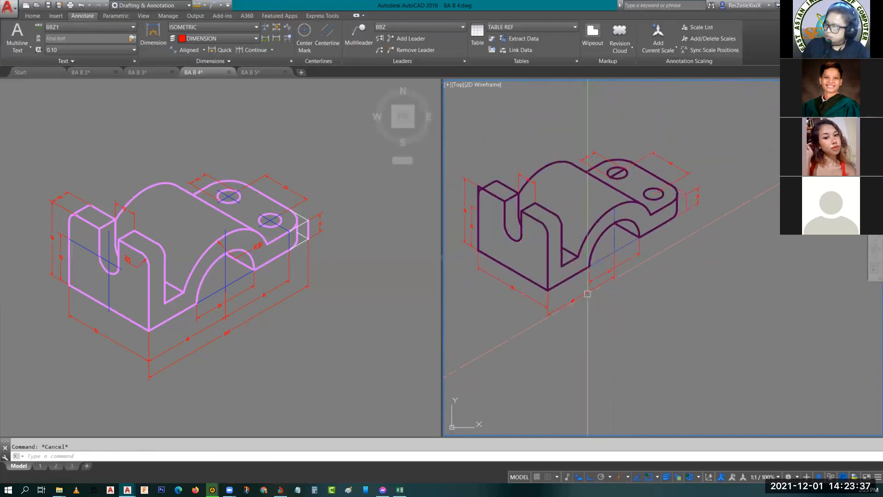
left_click(581, 300)
type("co")
key("Return")
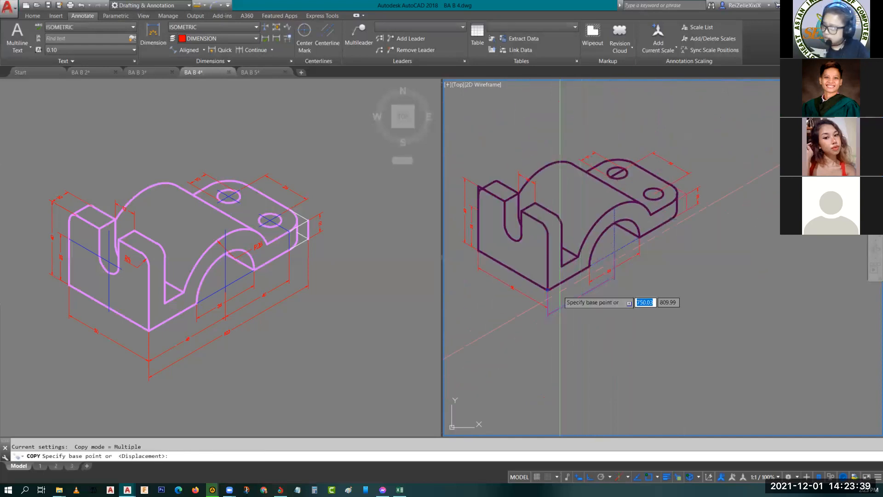
left_click(548, 291)
scroll(646, 254, "up", 4)
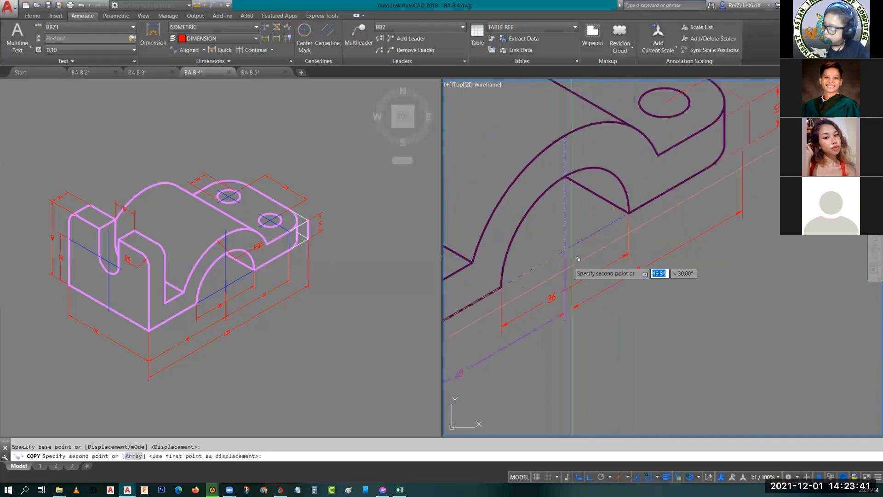
left_click(566, 250)
key("Escape")
key("Escape")
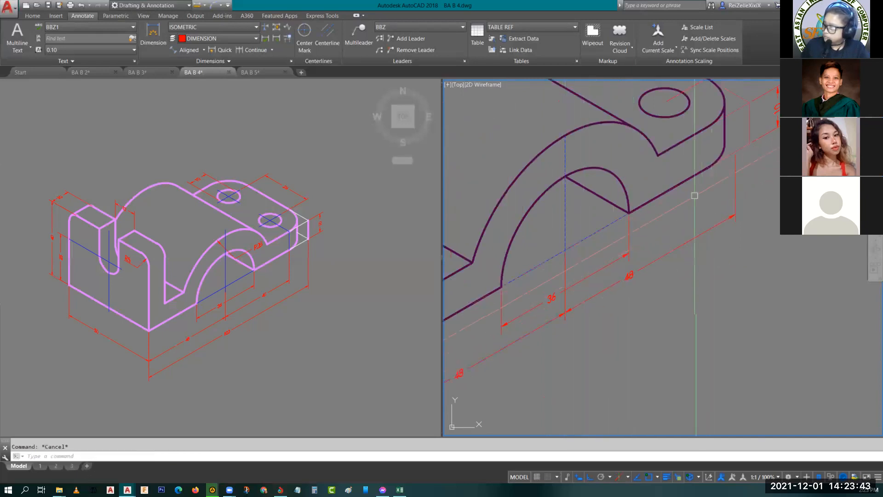
middle_click_drag(731, 194, 696, 244)
left_click(698, 230)
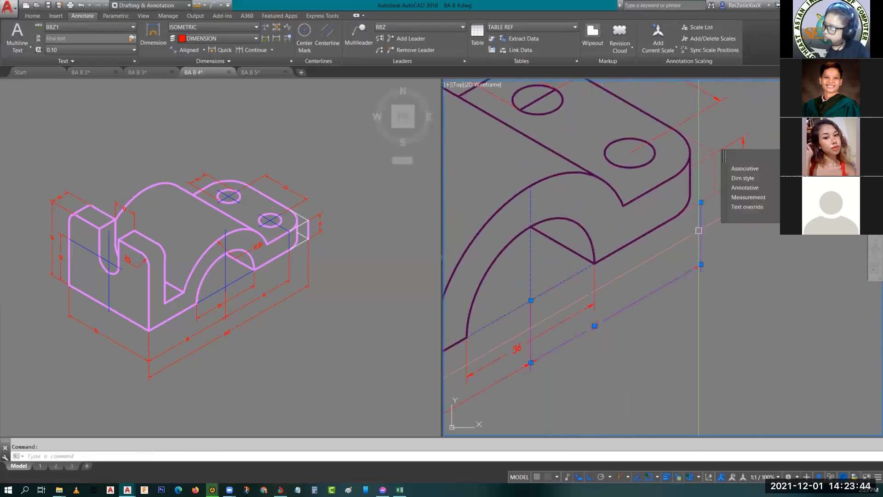
left_click(701, 202)
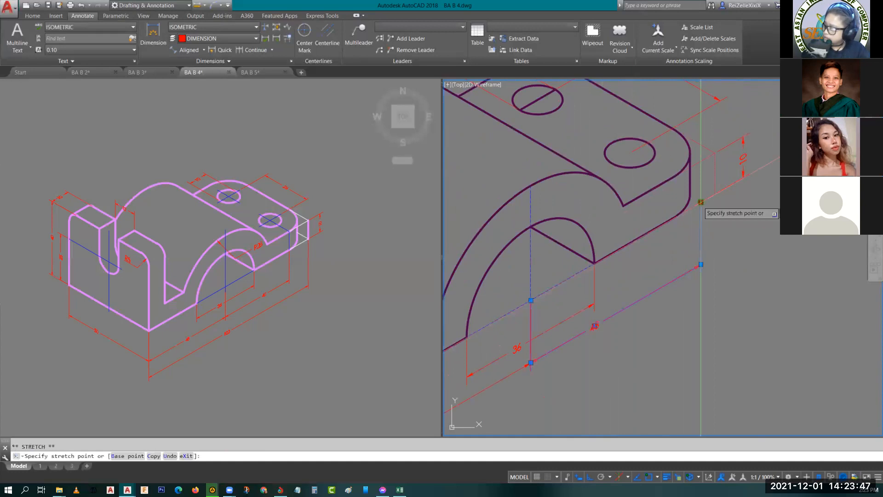
key("Escape")
key("Escape")
- Switch to the left isoplane and draw a line from the near hole's centre out past the plate's front edge
scroll(619, 160, "up", 4)
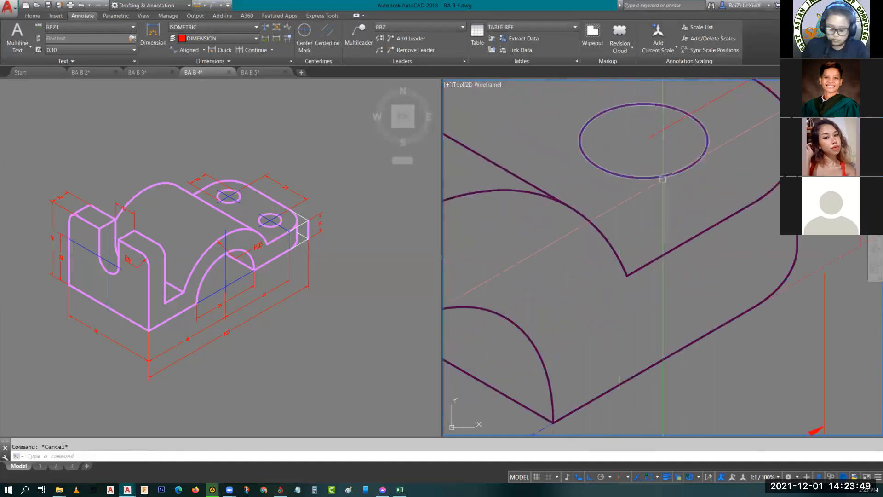
key("Return")
key("F5")
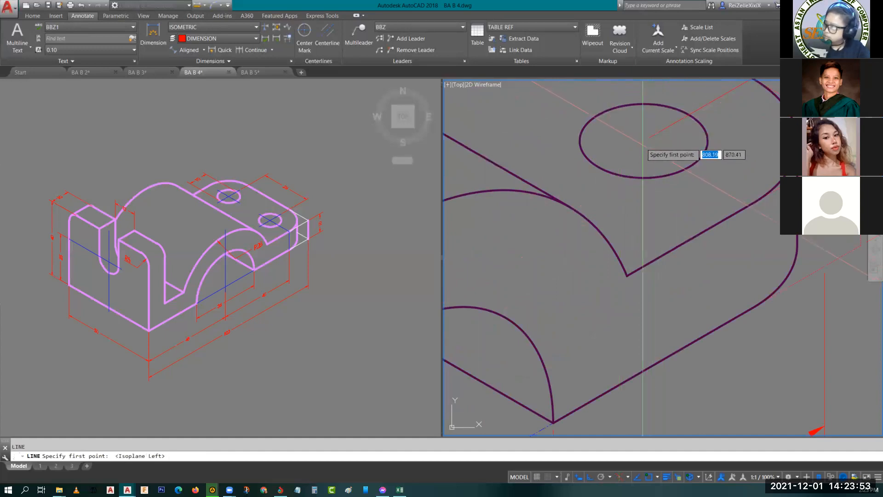
left_click(644, 141)
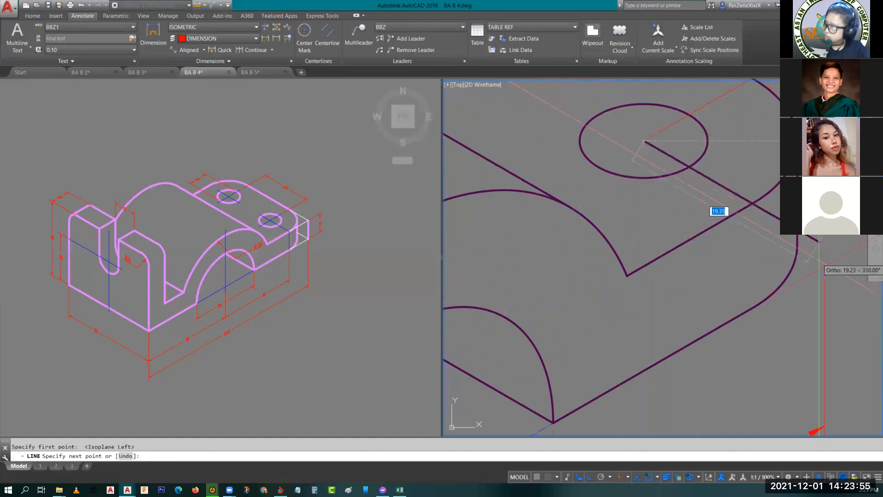
middle_click_drag(807, 274, 567, 208)
key("Escape")
- Draw a vertical line from where the hole line crosses the plate's top front edge down past the bottom edge
middle_click_drag(594, 253, 654, 282)
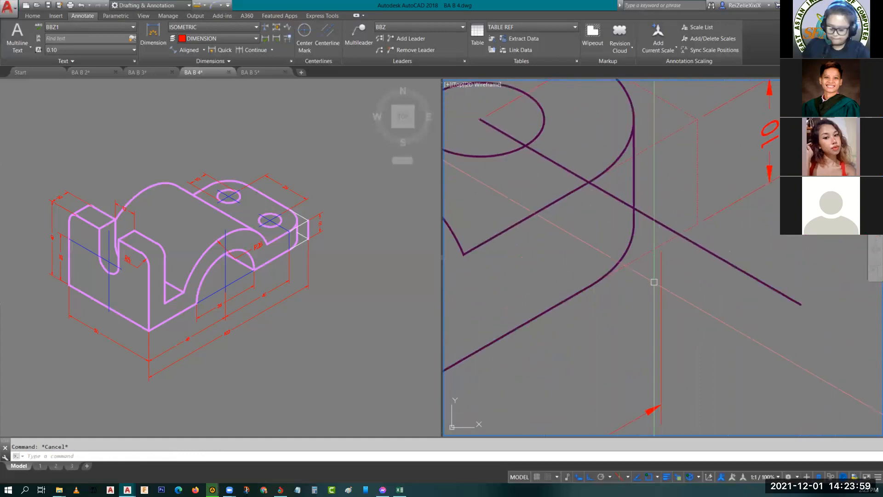
key("l")
key("Return")
left_click(588, 183)
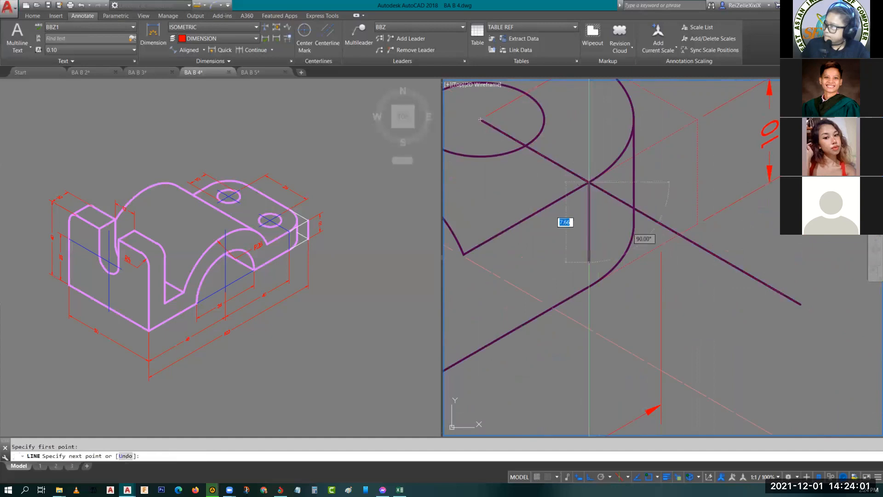
left_click(588, 368)
key("Escape")
- Trim the vertical line at the bottom edge and the hole line at the top front edge, then erase the leftover segment
type("tr")
key("Return")
key("Return")
left_click(589, 325)
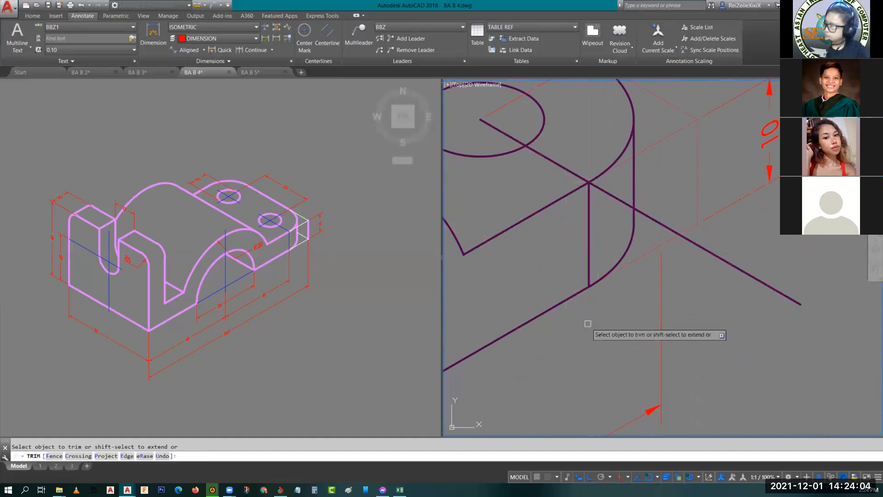
left_click(605, 192)
key("Return")
left_click(665, 227)
type("e")
key("Return")
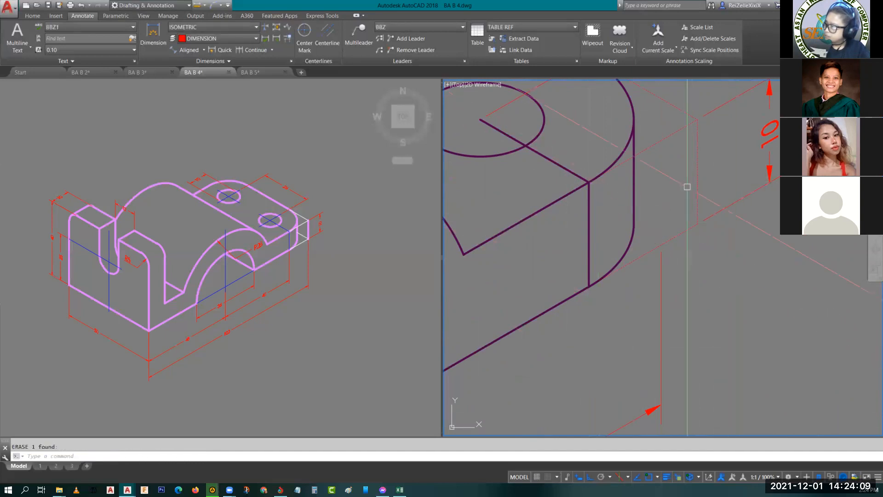
left_click(697, 168)
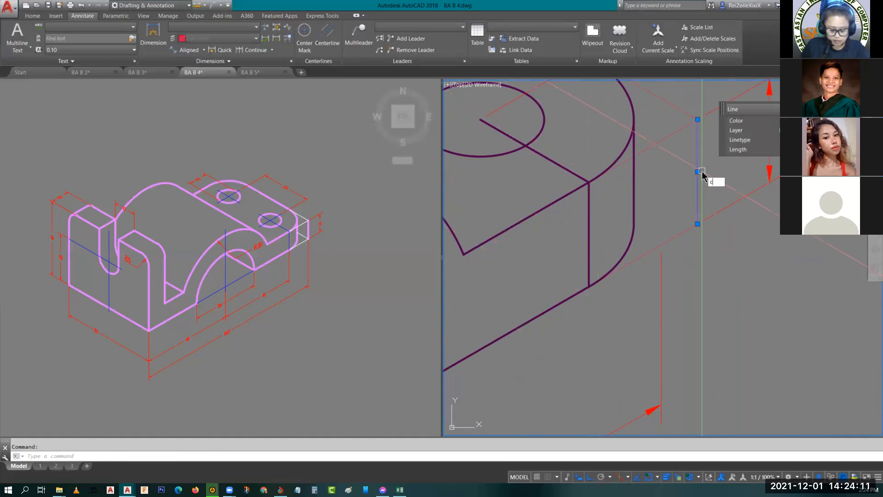
type("co")
key("Return")
key("Escape")
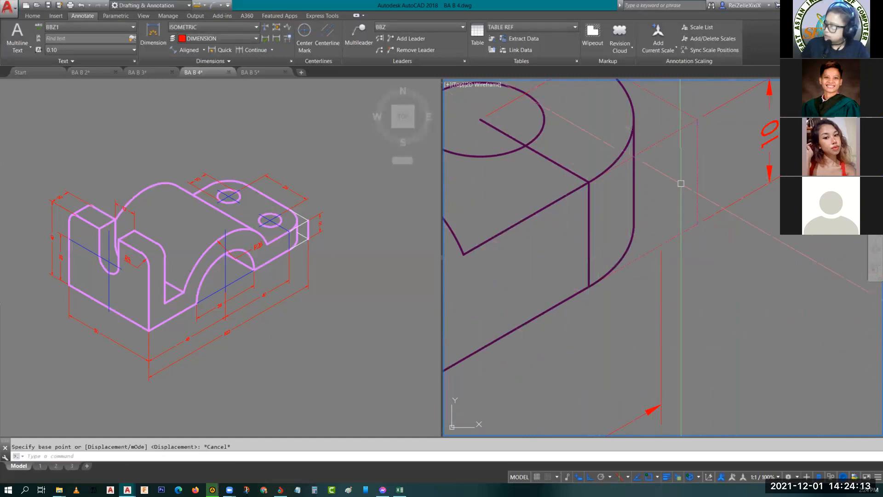
- Match the near hole's offset line and its vertical line to the dashed reference line's properties
left_click(694, 174)
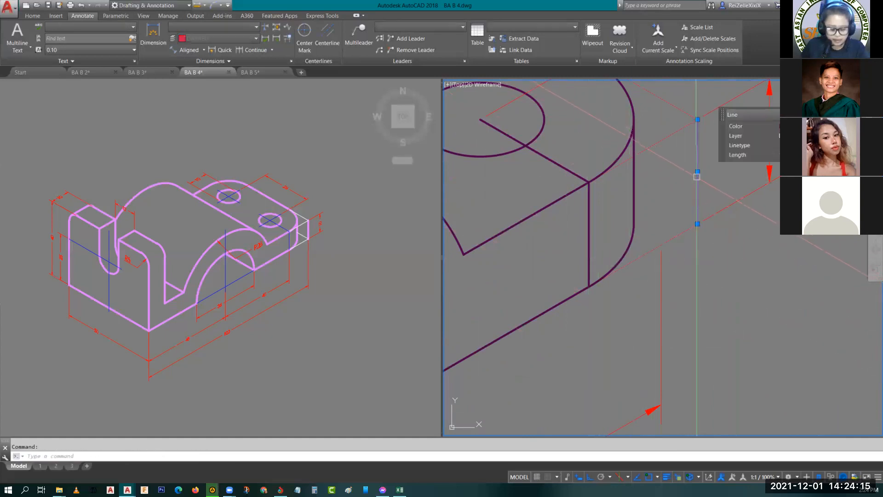
type("ma")
key("Return")
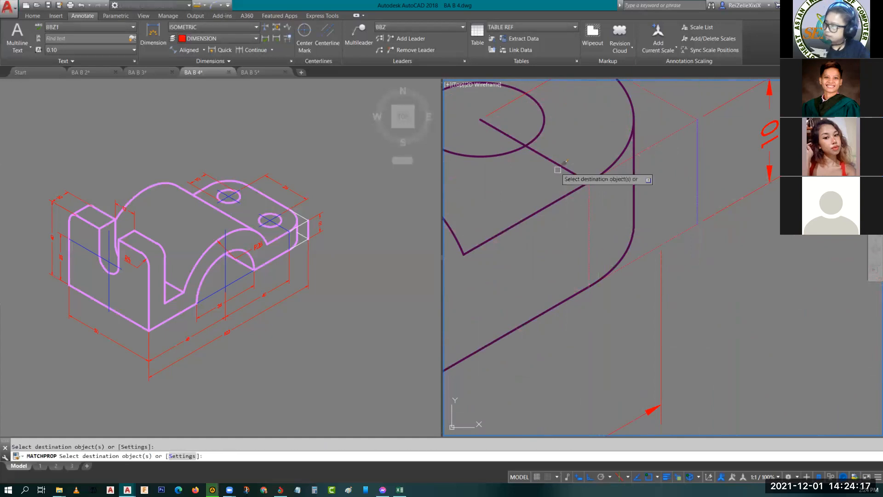
key("Escape")
- Stretch the outer end of the copied 48 dimension beside the arch to the near hole's vertical line at the bottom edge
scroll(643, 213, "down", 3)
middle_click_drag(631, 247, 648, 205)
left_click(669, 212)
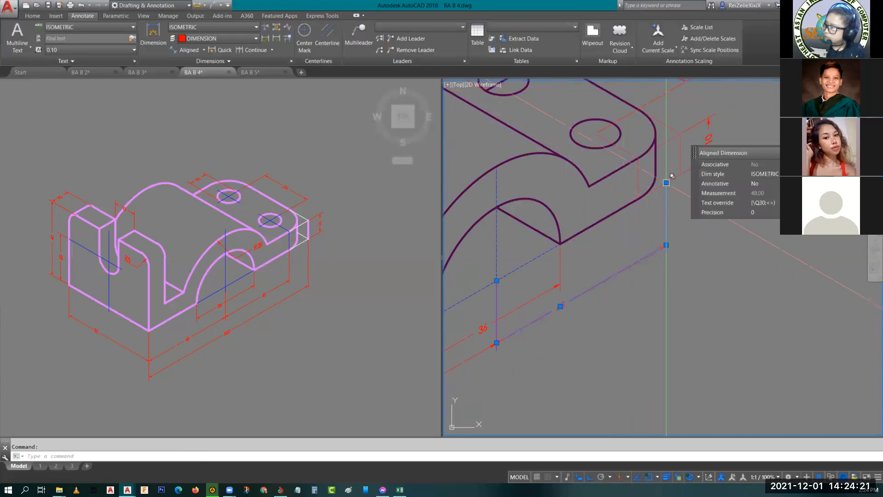
left_click(666, 183)
left_click(639, 199)
key("Escape")
- Copy the 48 dimension at the base straight down from the bracket's bottom front corner to a second row
middle_click_drag(568, 297, 711, 212)
left_click(526, 314)
left_click(507, 343)
type("co")
key("Return")
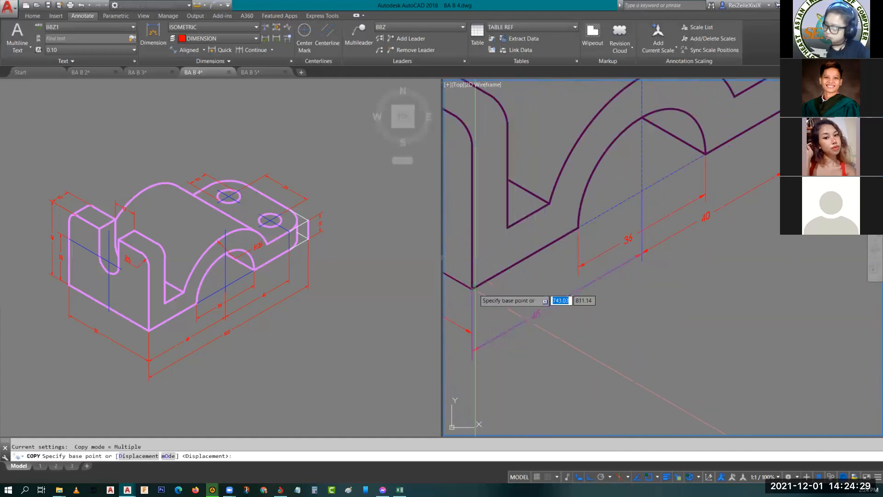
left_click(472, 289)
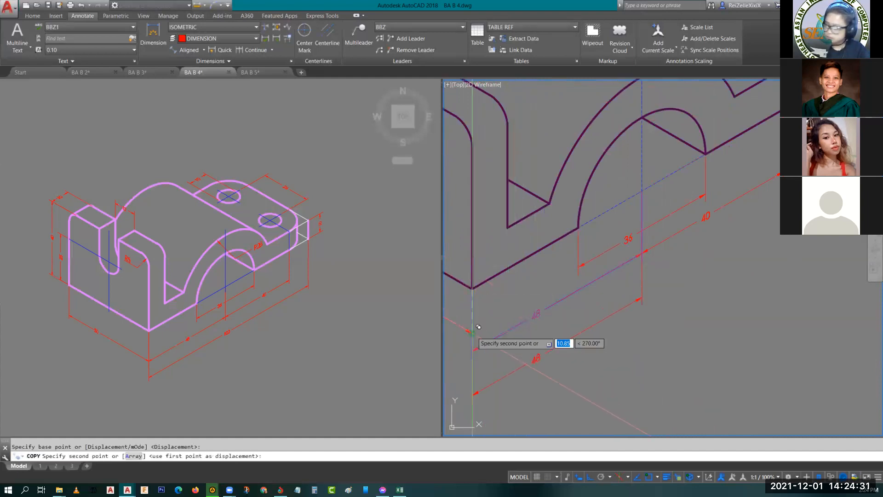
left_click(472, 332)
key("Escape")
- Move the copied dimension's line closer to the 48 dimension and stretch its origin up to the bracket's bottom front corner
left_click(546, 350)
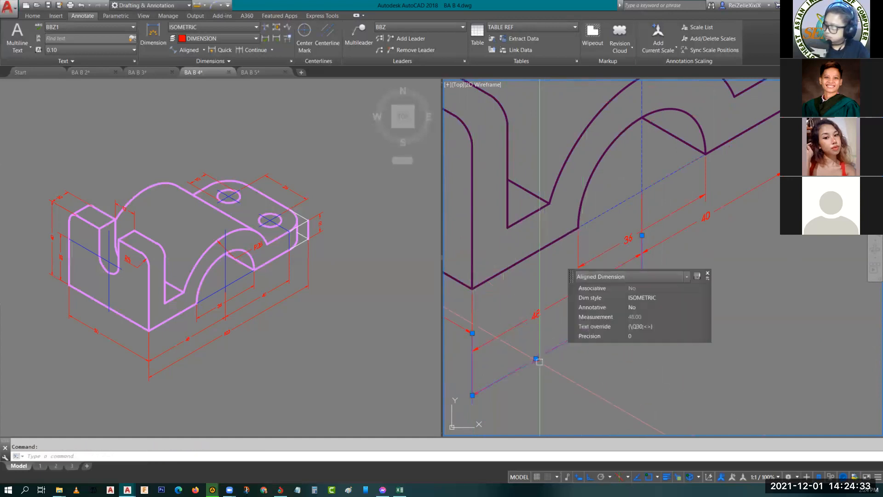
left_click(536, 358)
left_click(536, 335)
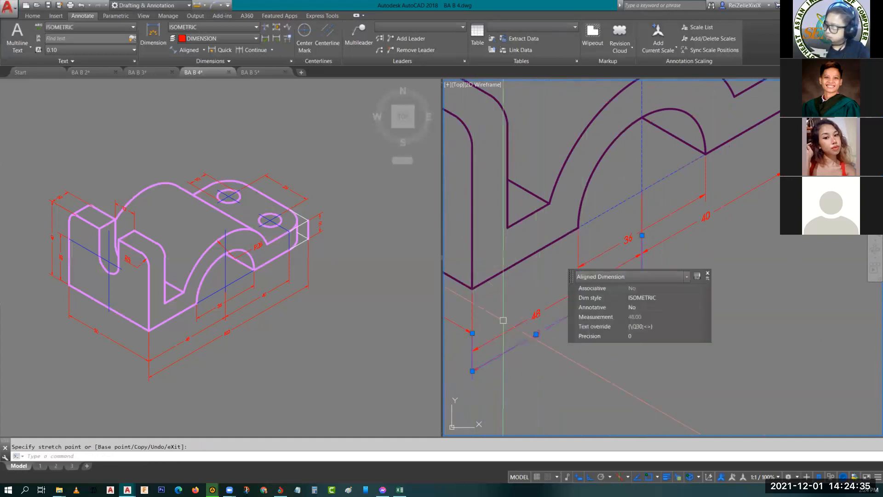
left_click(473, 331)
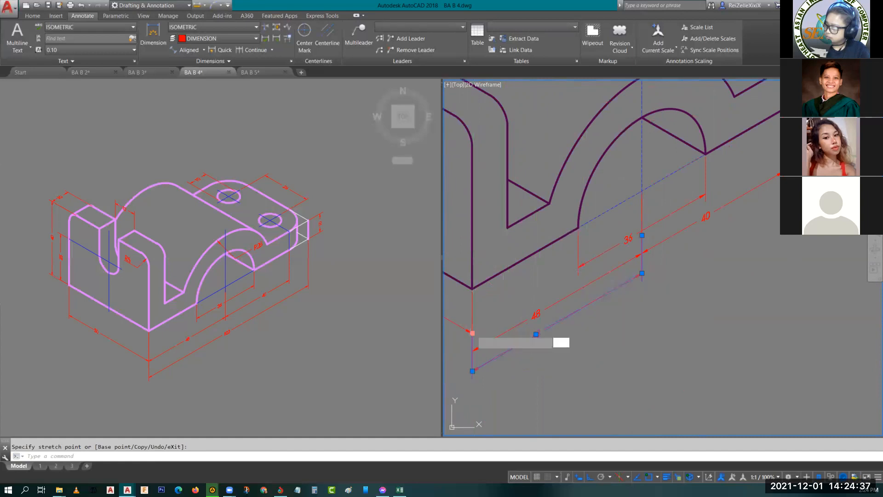
key("Escape")
key("Escape")
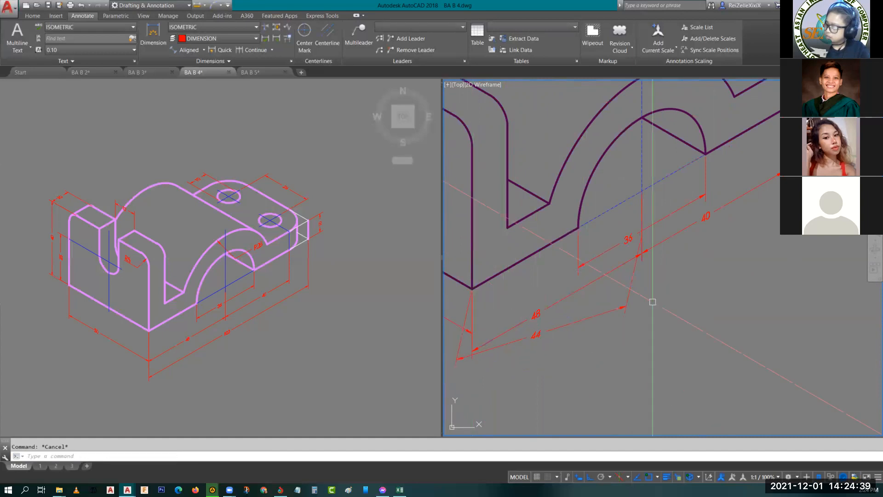
- Stretch the copied dimension's other end to the far end of the base so it spans the bracket's overall length
middle_click_drag(653, 302, 641, 312)
left_click(618, 303)
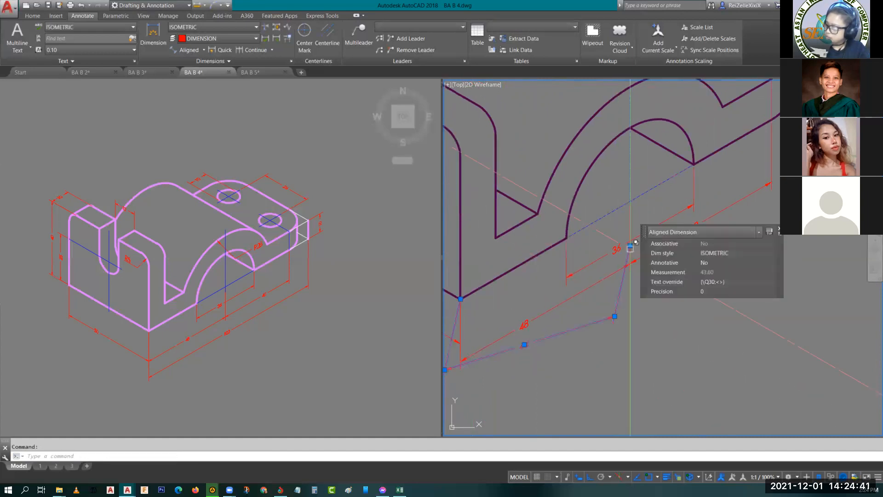
left_click(630, 247)
middle_click_drag(741, 181, 636, 296)
left_click(713, 222)
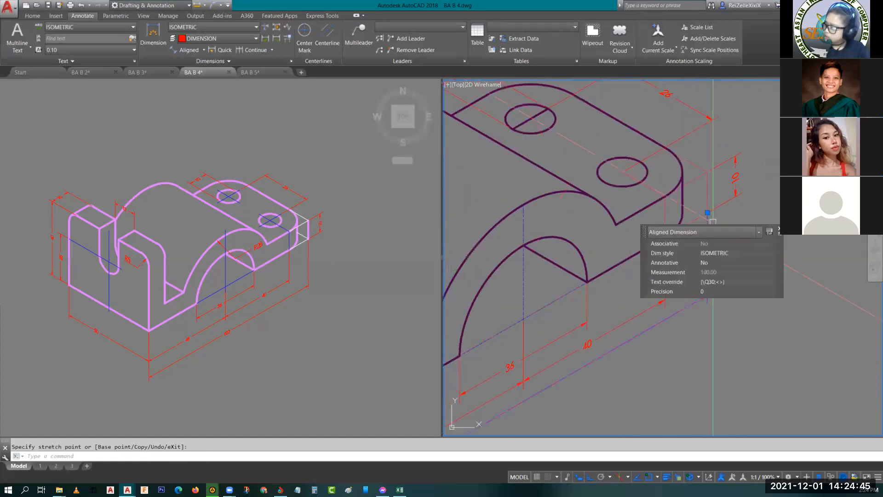
key("Escape")
- Reposition the overall length dimension's text to near the middle of its dimension line
scroll(673, 295, "down", 5)
scroll(673, 295, "up", 5)
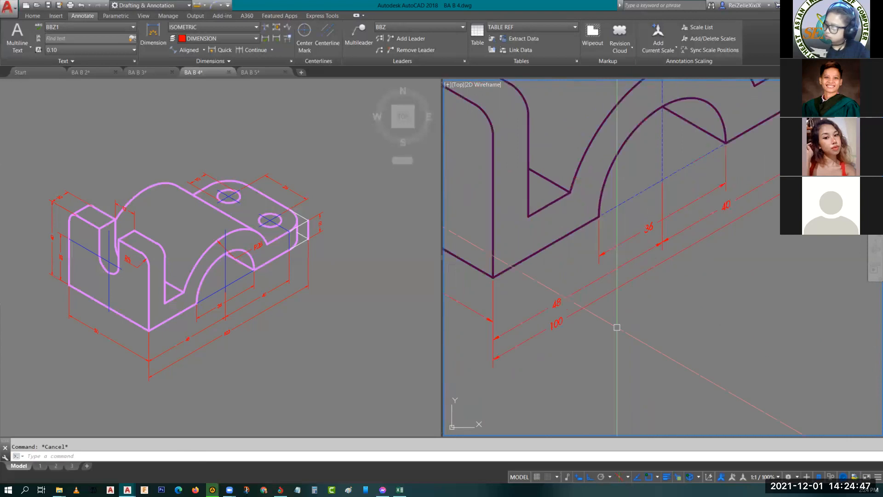
left_click(561, 324)
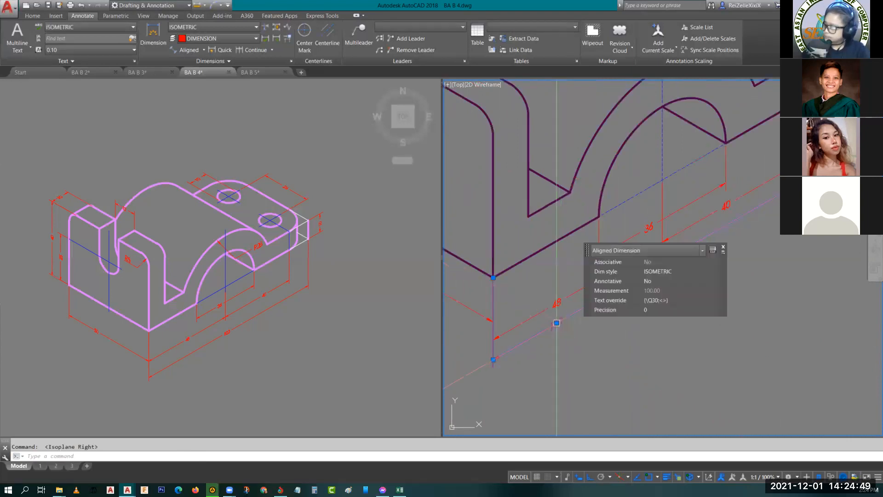
left_click(557, 323)
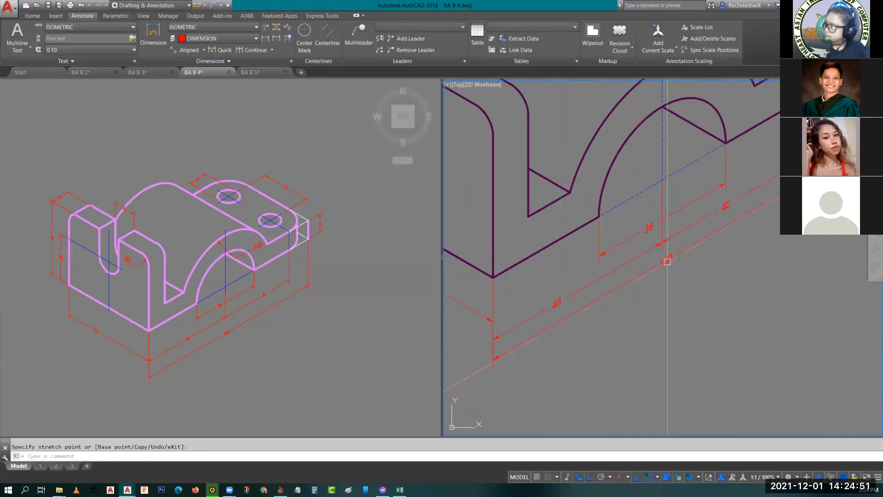
key("Escape")
- Assign the near hole's offset line and the vertical line on the plate's front face to the CENTER layer
scroll(667, 261, "down", 5)
scroll(730, 285, "up", 2)
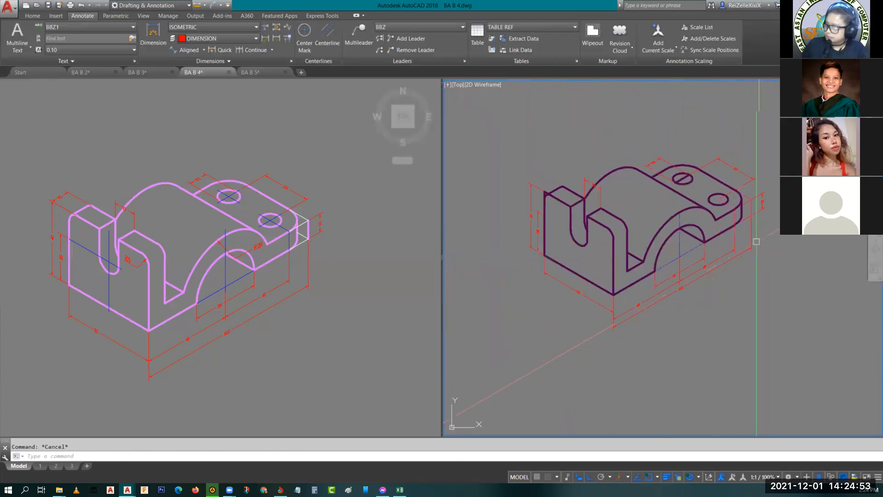
scroll(711, 174, "up", 2)
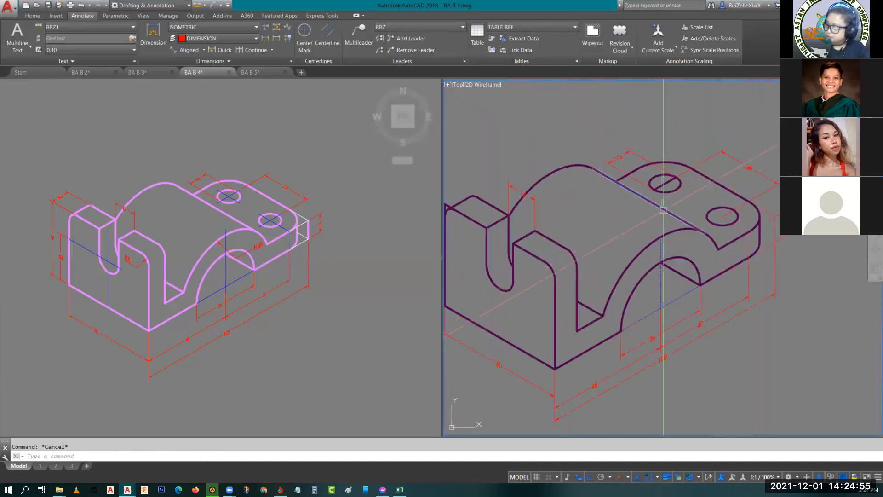
scroll(659, 212, "up", 5)
middle_click_drag(692, 243, 637, 253)
middle_click_drag(719, 321, 653, 267)
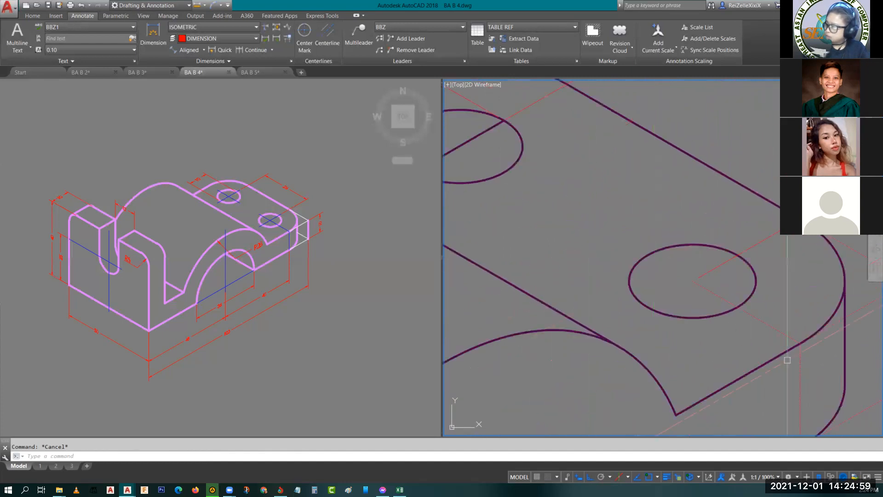
left_click(801, 354)
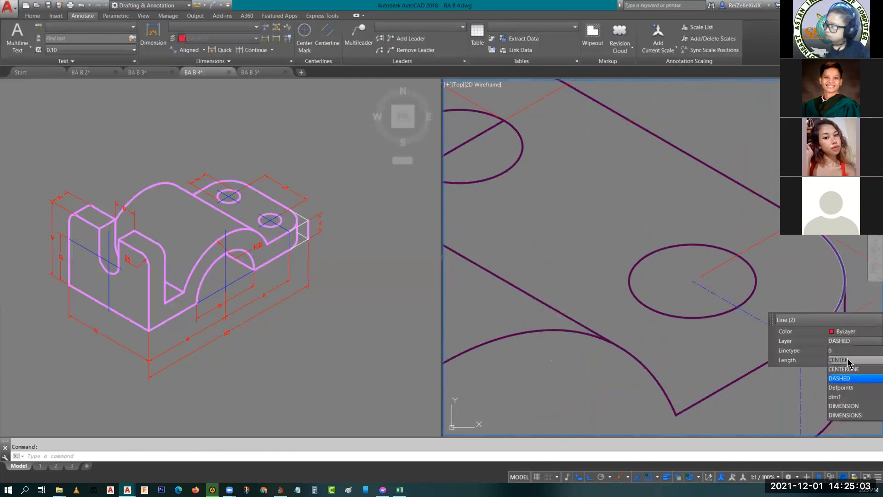
left_click(849, 361)
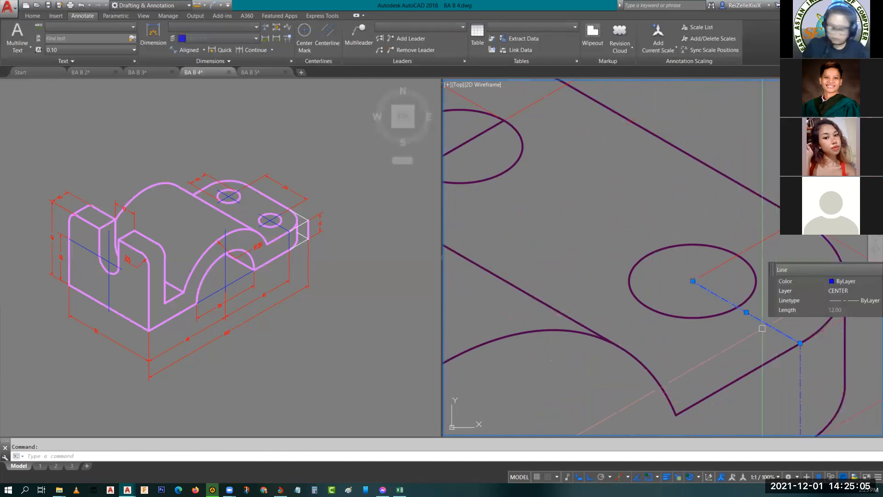
- Copy the near hole's centre line by its midpoint to the centre of the far hole
key("Return")
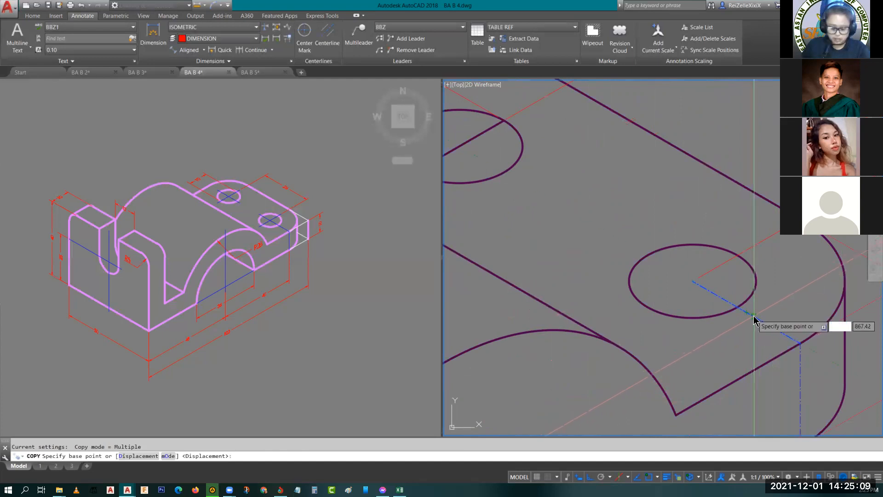
type("mid")
key("Return")
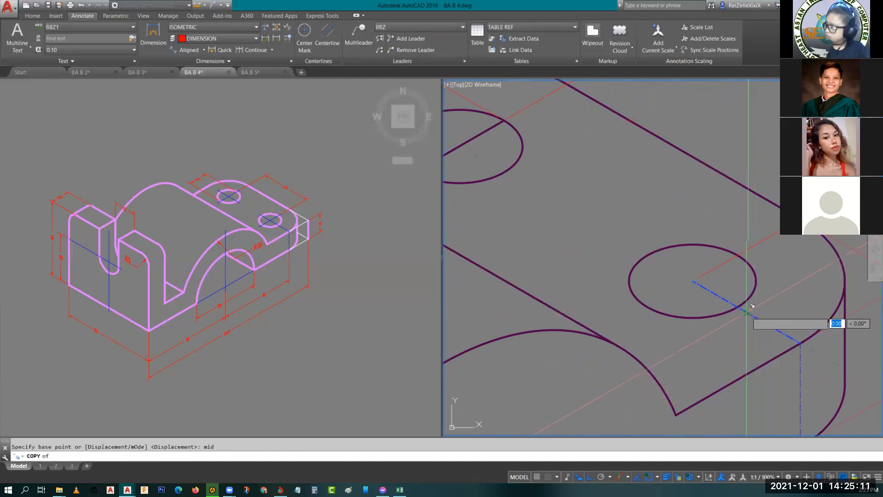
left_click(747, 313)
middle_click_drag(599, 214, 732, 311)
left_click(599, 233)
key("Return")
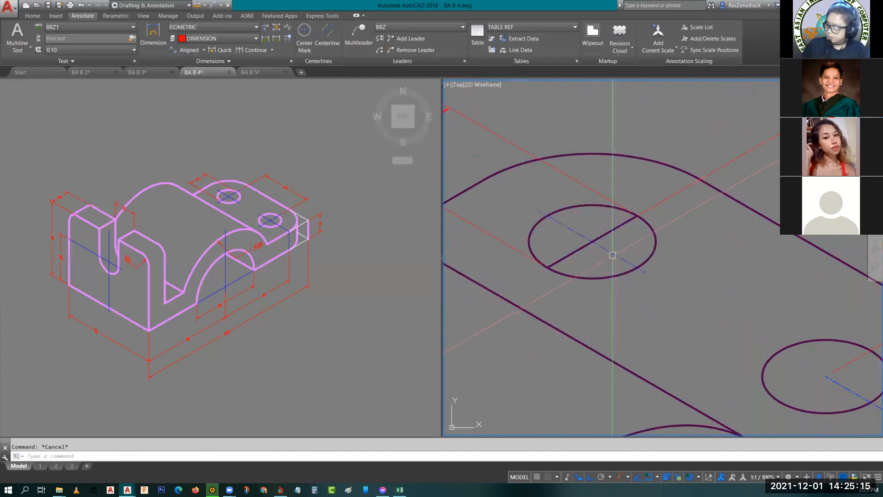
- Match the solid line across the far hole to the copied centre line's properties
left_click(612, 252)
type("ma")
key("Return")
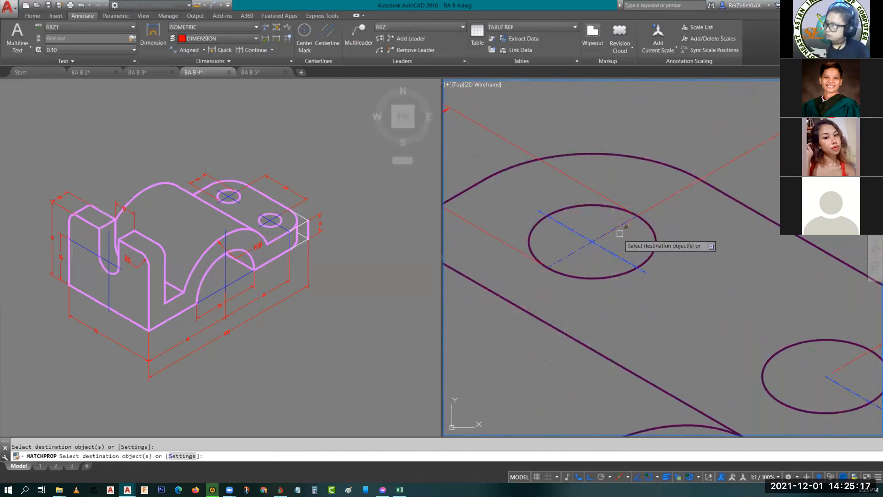
scroll(663, 258, "down", 3)
key("Escape")
- Draw a line on the left isoplane across the slot between the two ends of its bottom arc
scroll(662, 253, "up", 5)
scroll(648, 275, "down", 8)
scroll(648, 275, "up", 1)
scroll(611, 293, "up", 4)
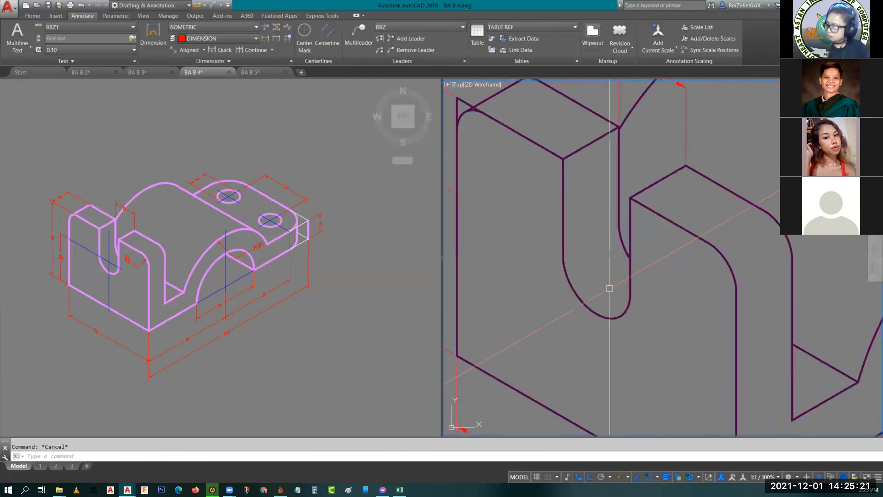
type("l")
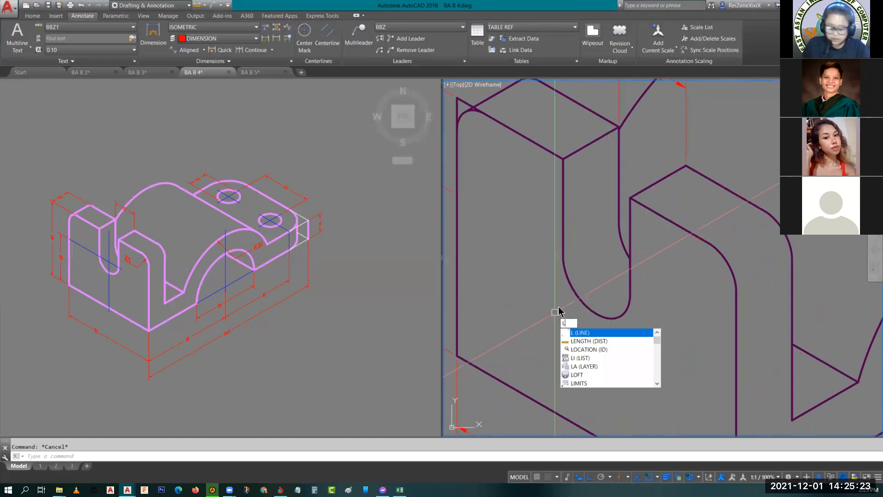
key("Return")
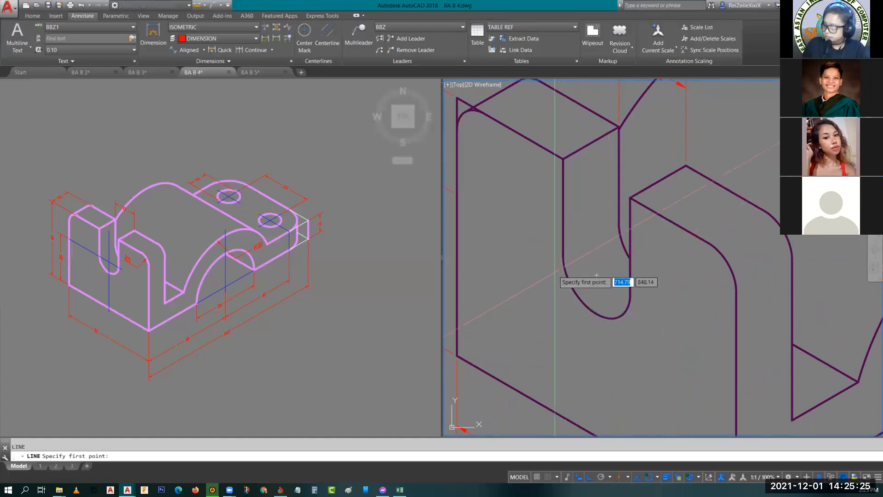
left_click(563, 255)
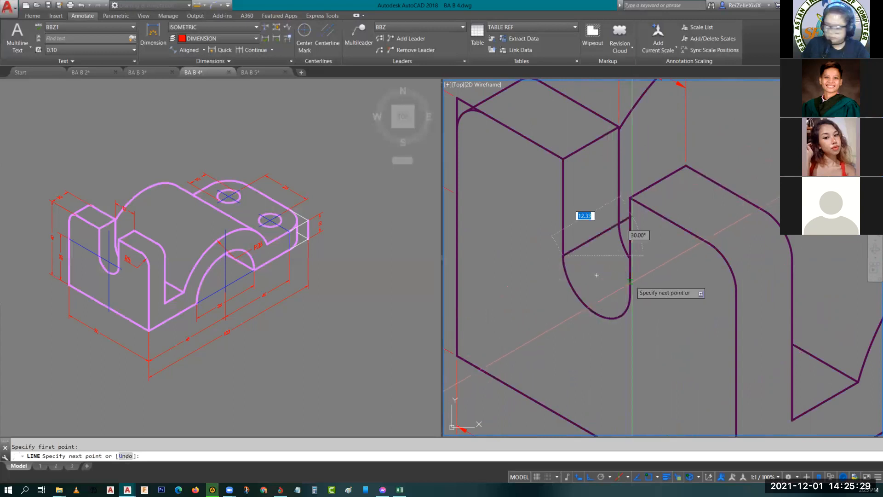
key("F5")
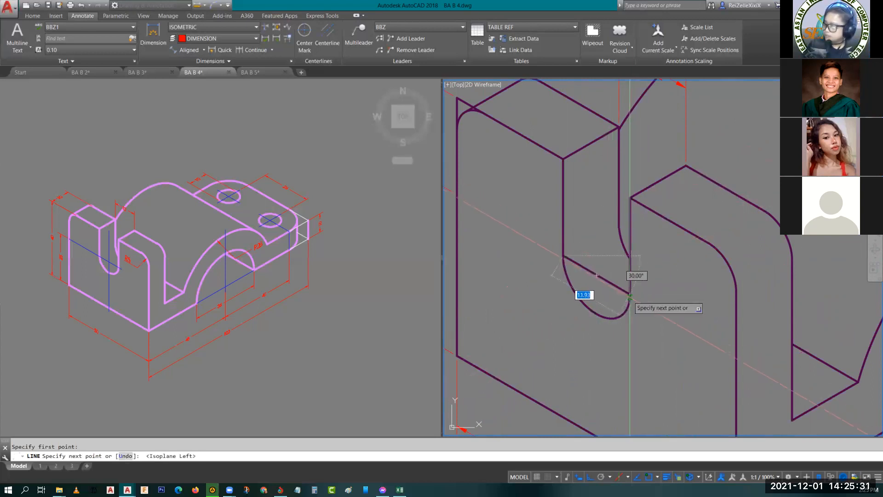
left_click(628, 294)
key("Escape")
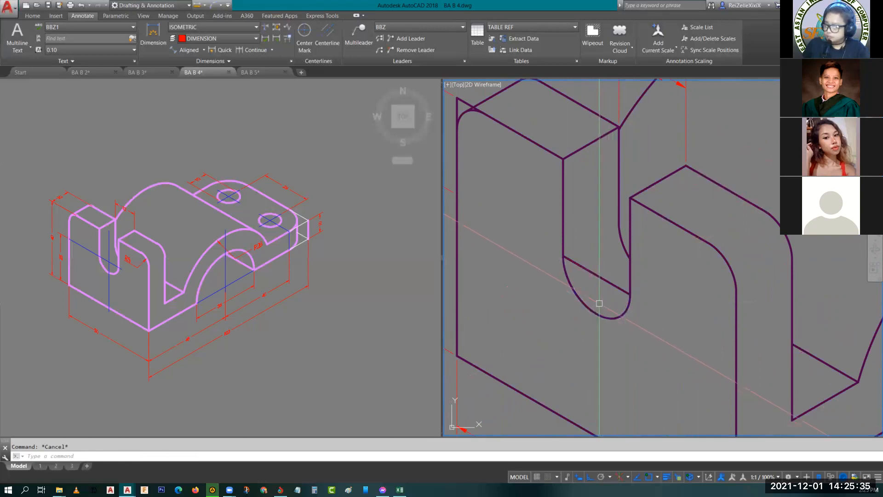
- Draw a vertical line from the midpoint of the end face's bottom edge up through the slot, ending above its cross line
key("Return")
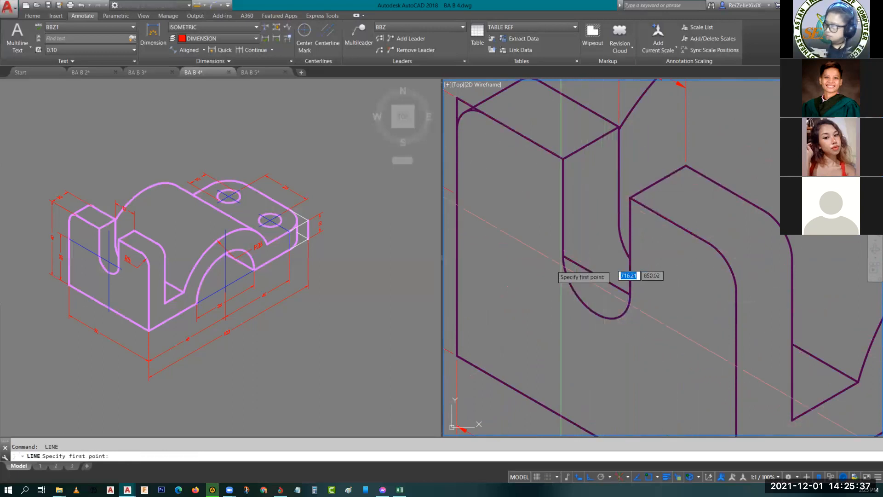
middle_click_drag(589, 342, 609, 290)
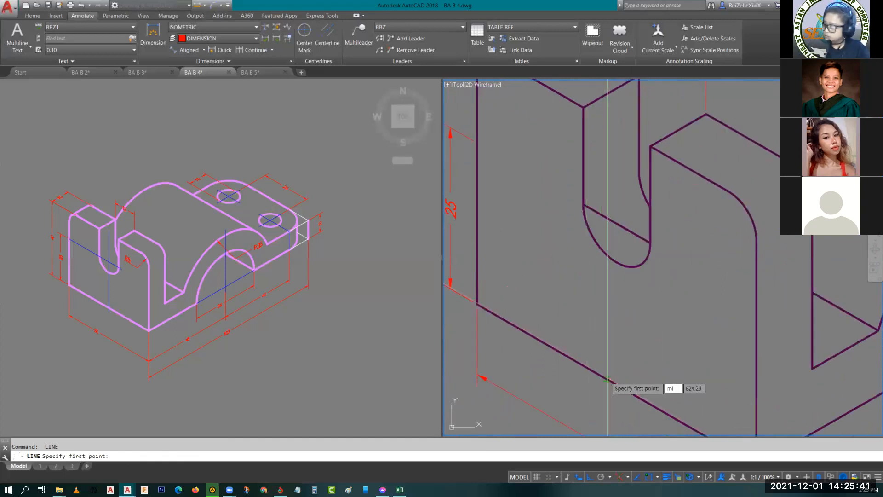
type("mi")
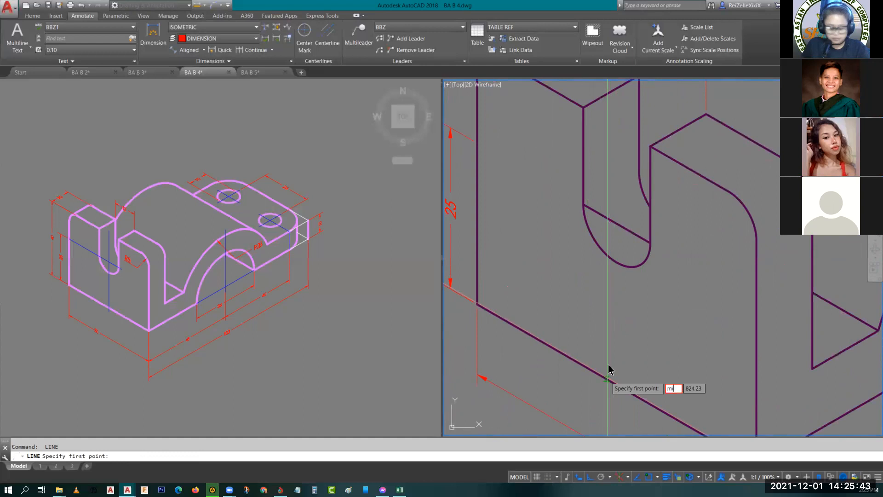
type("d")
key("Return")
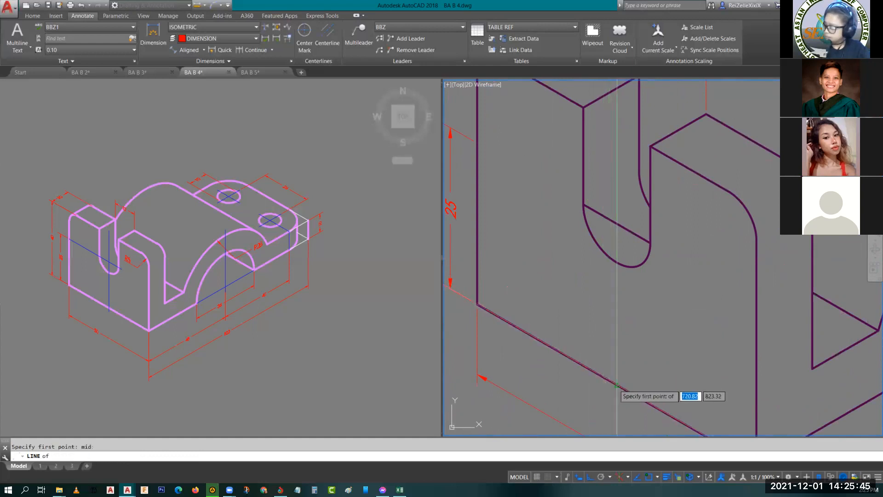
left_click(617, 385)
left_click(617, 180)
key("Escape")
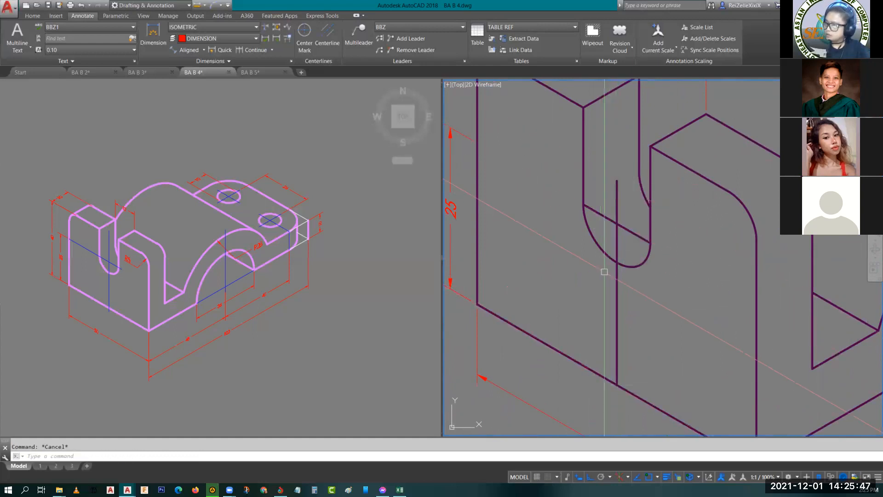
- Stretch the slot's cross line from the slot's edge out to the outer vertical edge of the end face
left_click(583, 204)
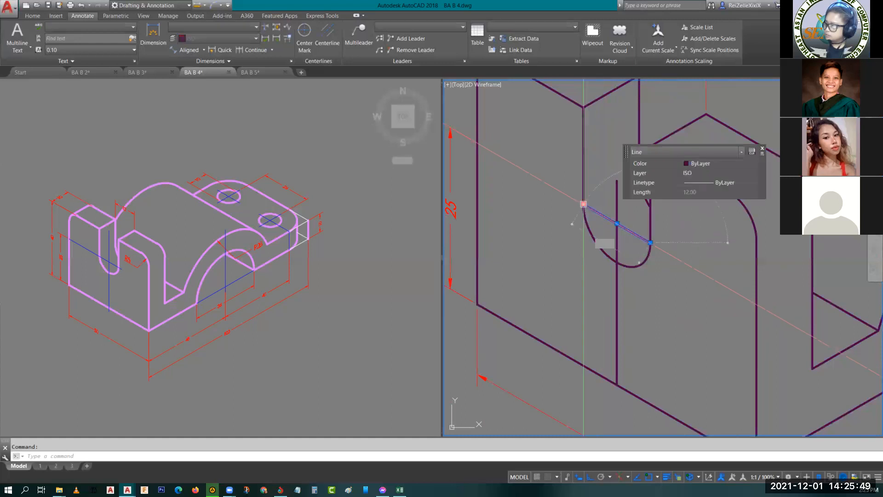
left_click(584, 204)
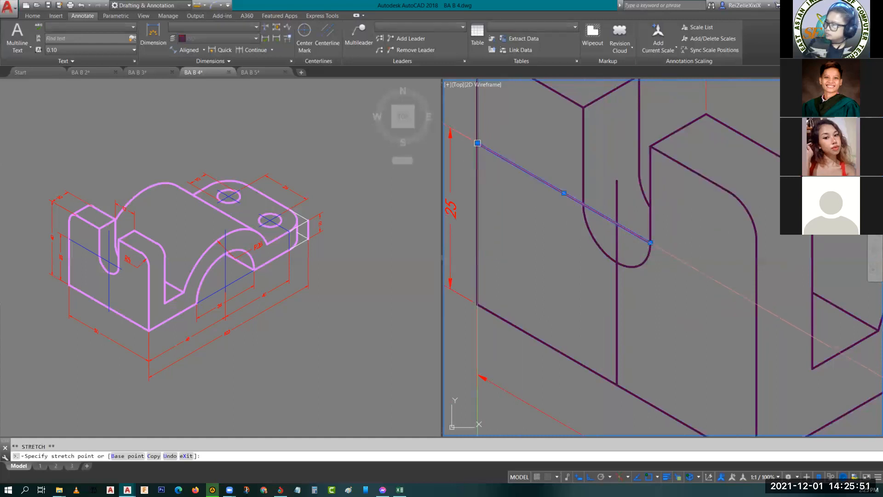
left_click(478, 143)
- Move the slot's vertical line and cross line to the CENTER layer
left_click(617, 216)
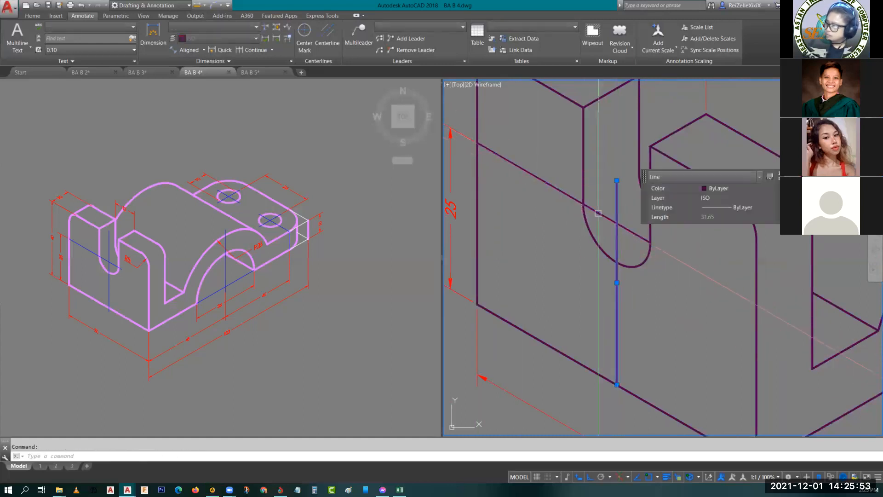
left_click(608, 200)
left_click(600, 213)
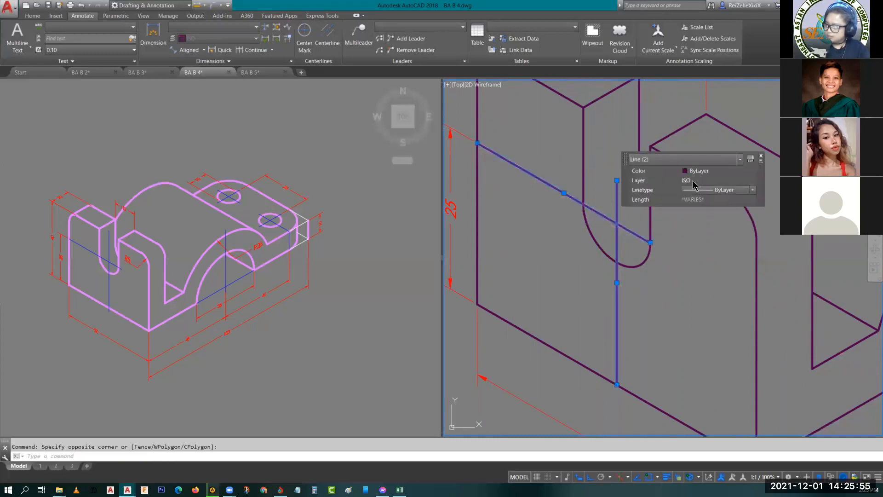
left_click(715, 183)
scroll(708, 212, "up", 3)
left_click(702, 209)
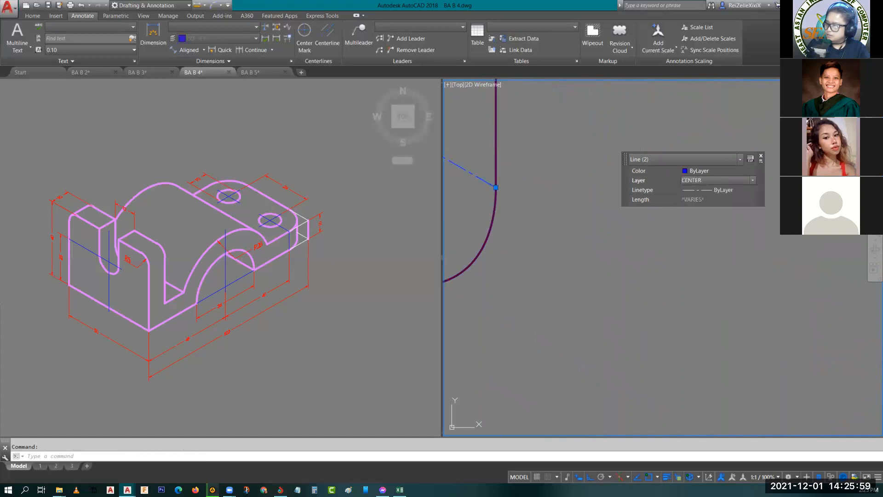
key("Escape")
- Copy the 10 dimension beside the far hole to the end face's outer upper corner and pull its dimension line closer to the part
scroll(678, 266, "down", 5)
middle_click_drag(678, 267, 629, 280)
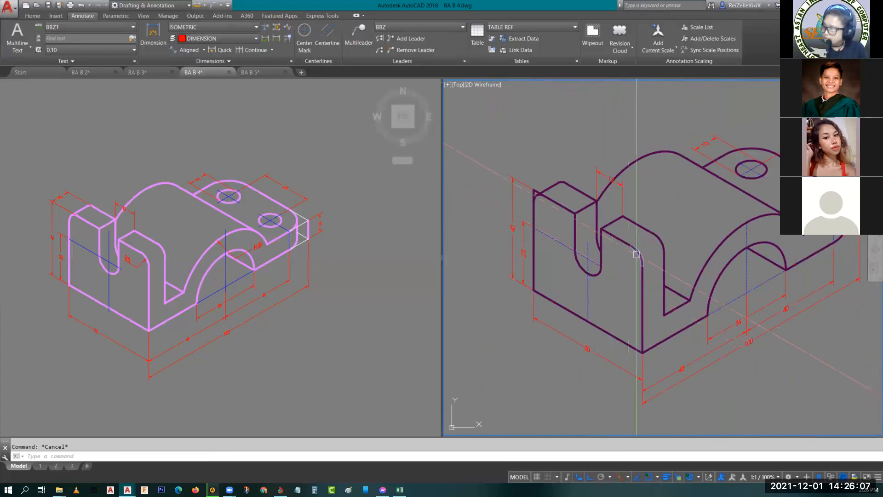
scroll(715, 165, "up", 3)
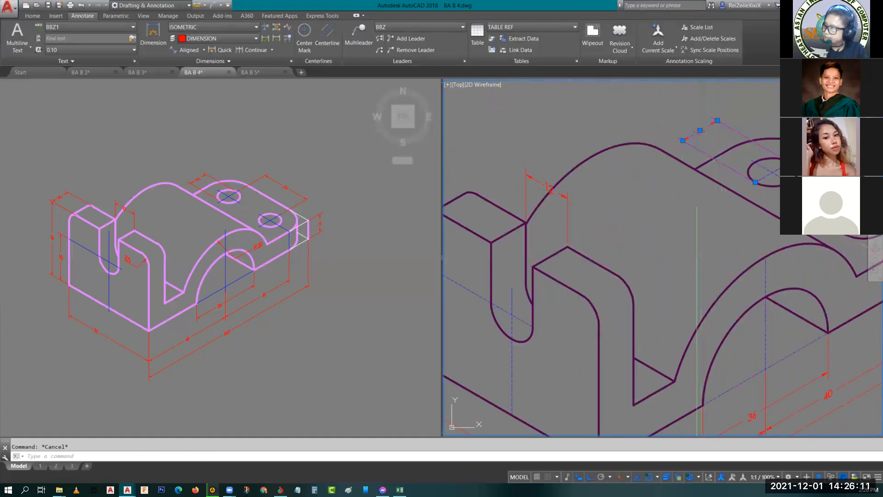
left_click(698, 151)
type("o")
key("Return")
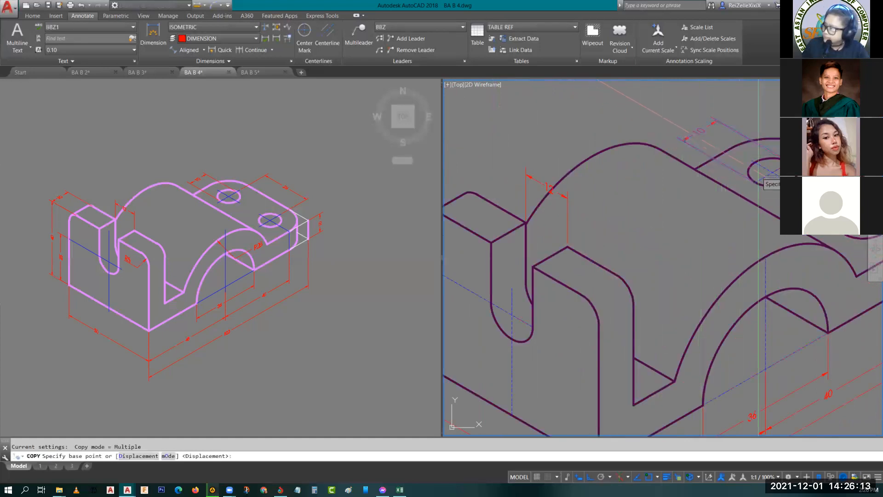
left_click(755, 183)
middle_click_drag(529, 189, 638, 225)
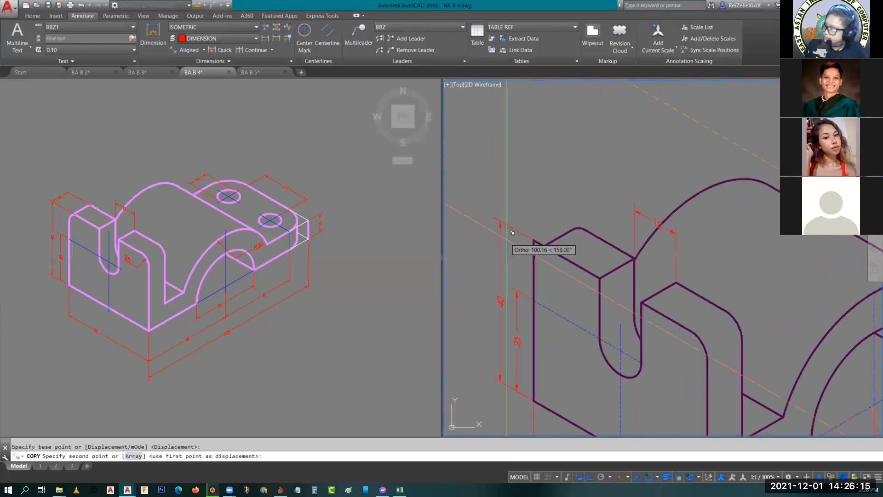
left_click(537, 232)
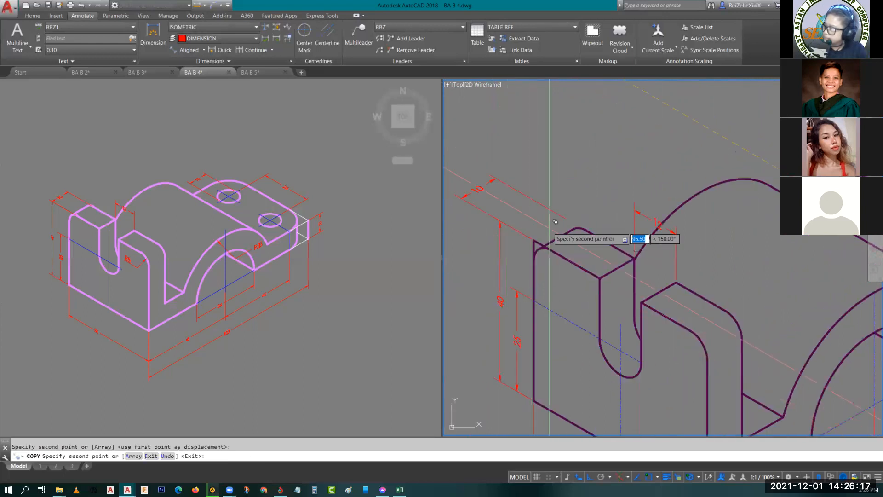
key("Escape")
left_click(482, 185)
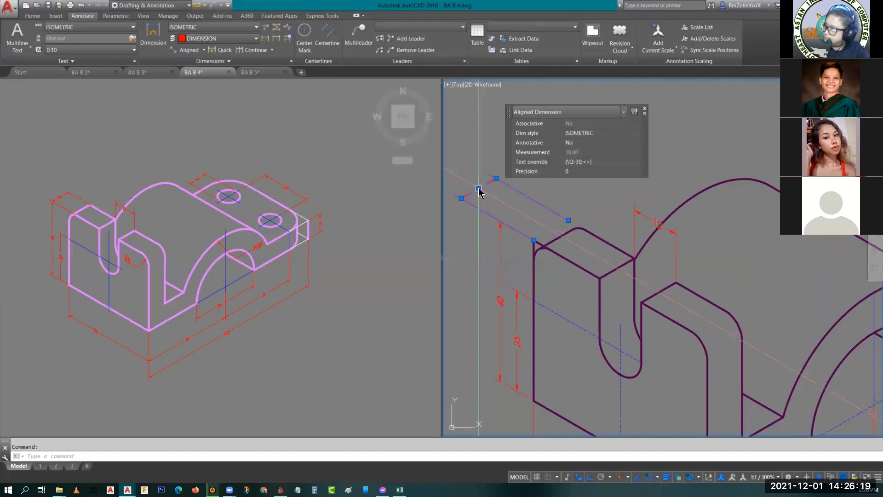
left_click(479, 189)
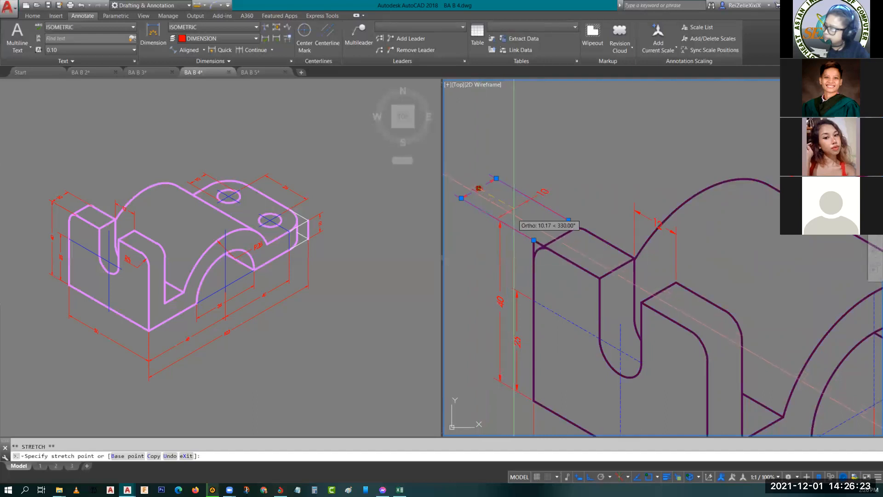
key("Escape")
scroll(544, 231, "up", 4)
left_click(503, 238)
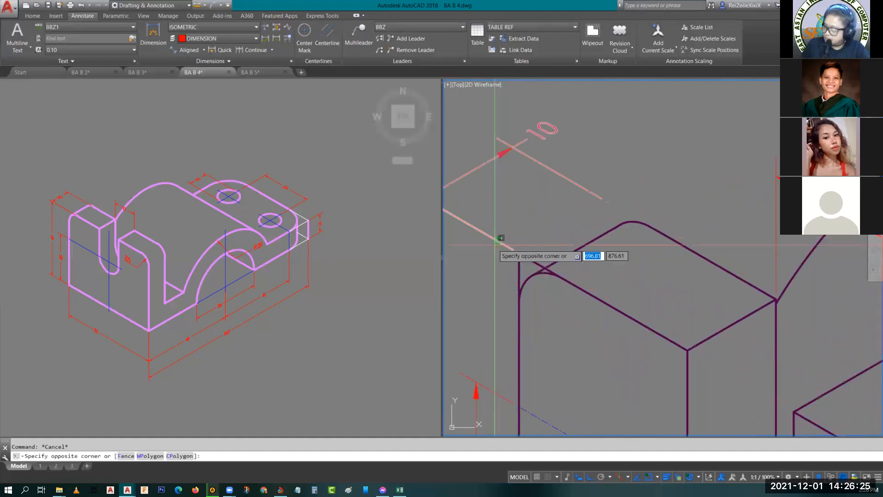
left_click(483, 247)
type("m")
key("space")
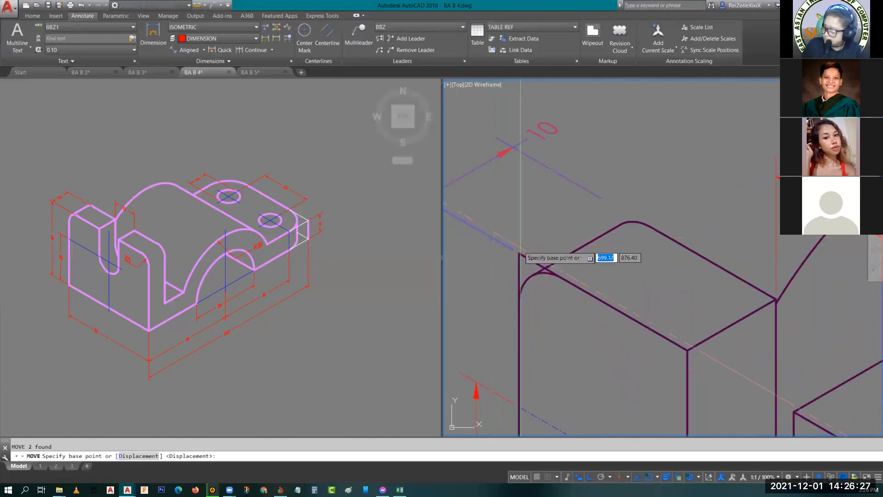
left_click(519, 253)
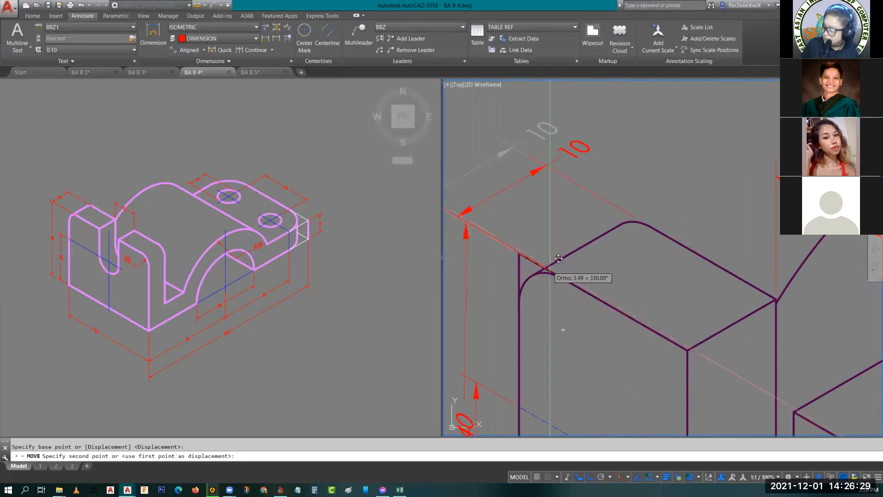
key("Escape")
- Move the copied 10 dimension from the sharp corner to where the fillet meets the top edge, and place its text between the extension lines
left_click(473, 170)
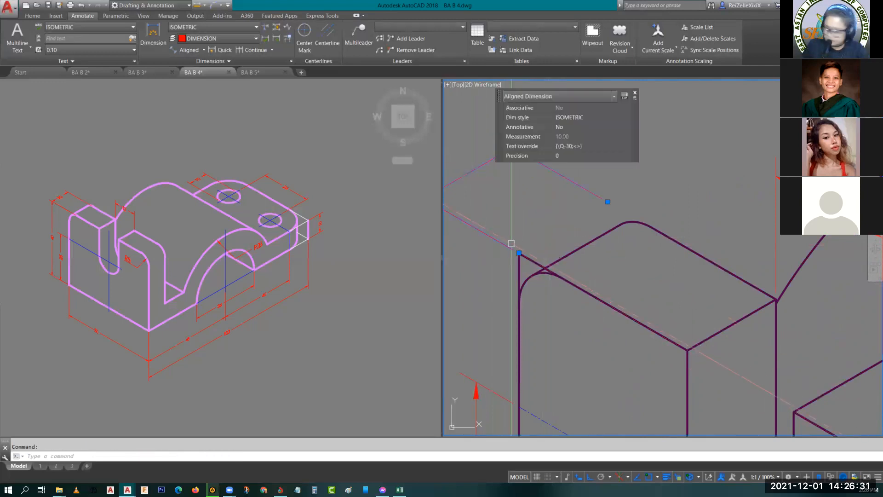
type("m")
key("space")
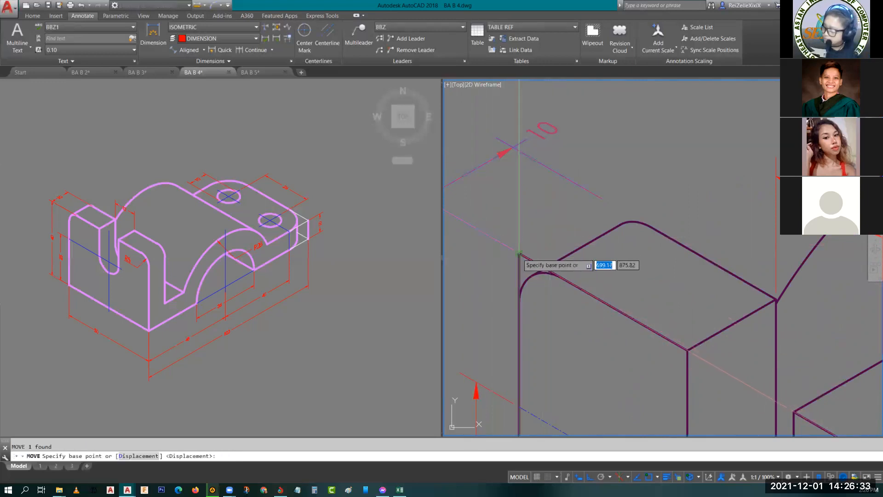
left_click(519, 253)
key("Escape")
left_click(586, 156)
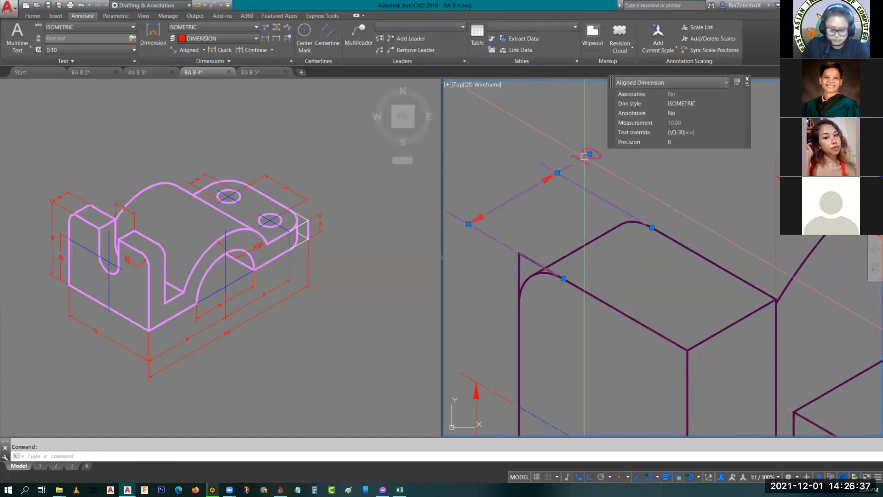
left_click(590, 155)
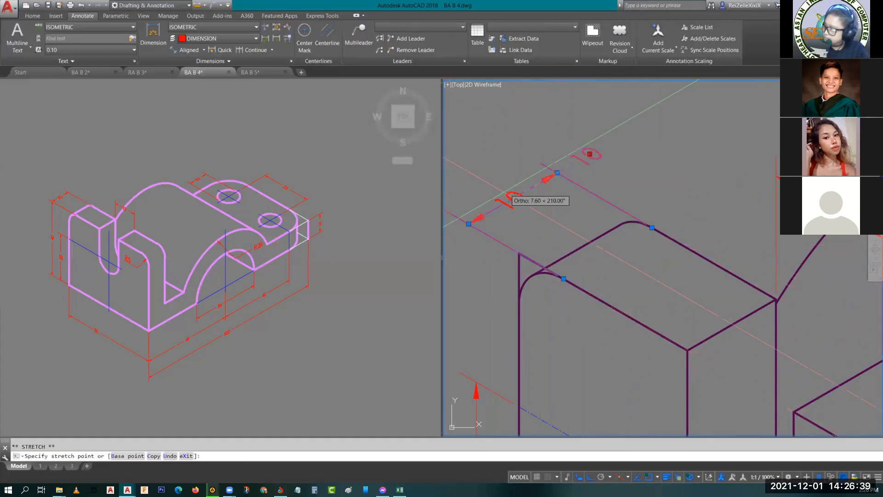
key("Escape")
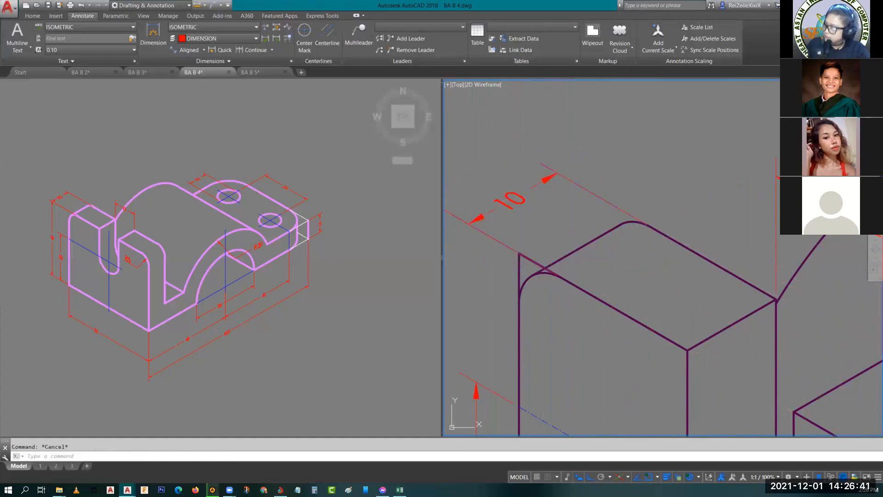
- Stretch the copied 10 dimension's dimension line outward to meet the upper end of the 40 height dimension
scroll(497, 213, "down", 2)
scroll(498, 213, "down", 3)
scroll(501, 210, "up", 3)
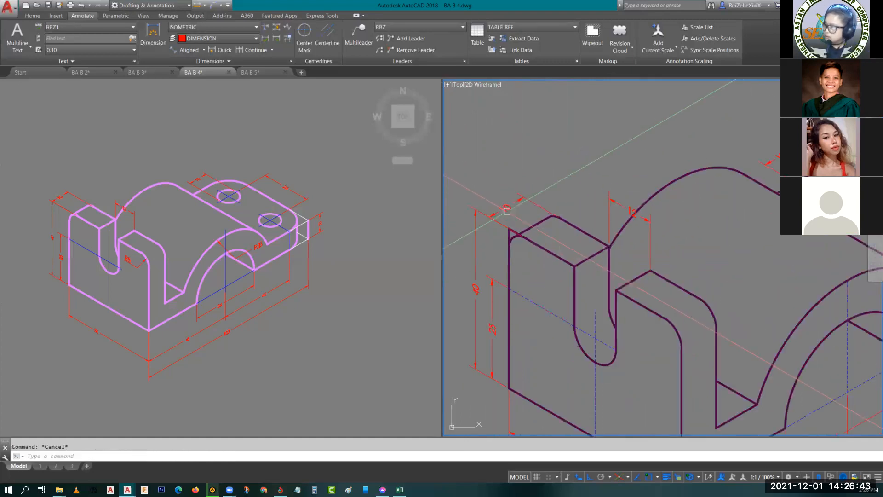
left_click(503, 208)
left_click(489, 216)
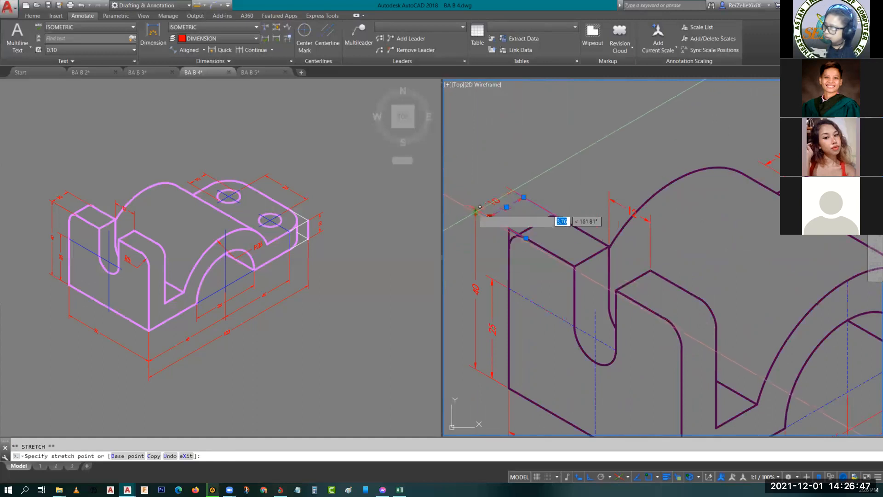
key("Escape")
- Start a multileader on the right isoplane with its arrowhead on the large outer arch
scroll(549, 208, "down", 5)
middle_click_drag(549, 208, 508, 200)
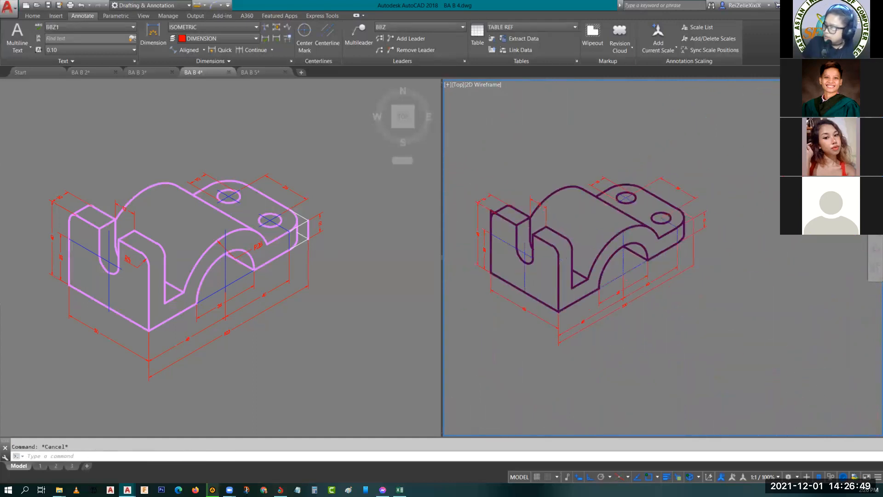
scroll(579, 220, "up", 2)
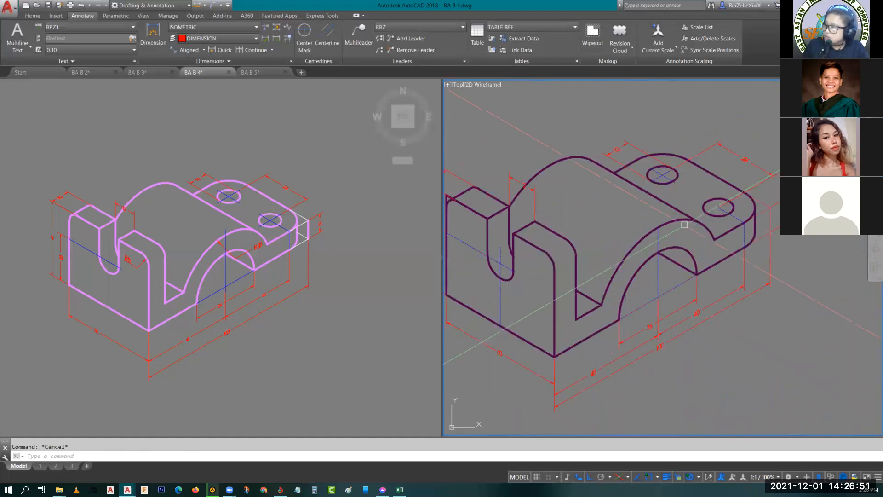
scroll(650, 295, "up", 4)
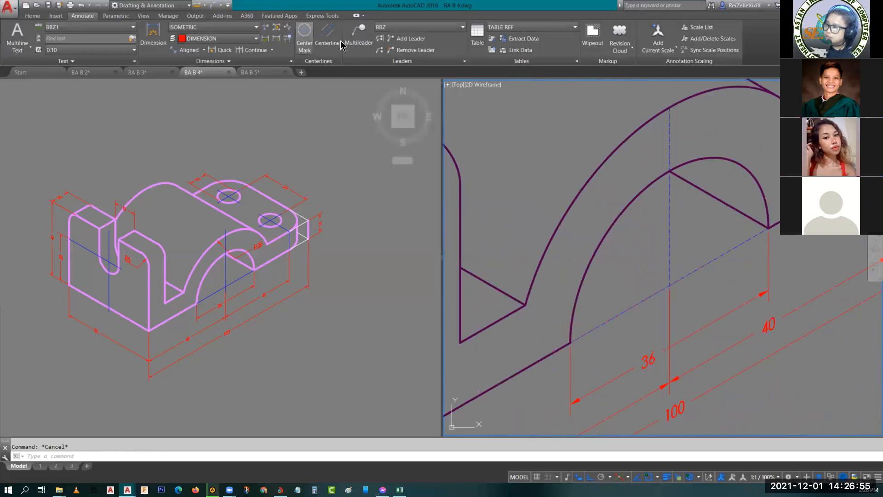
left_click(359, 35)
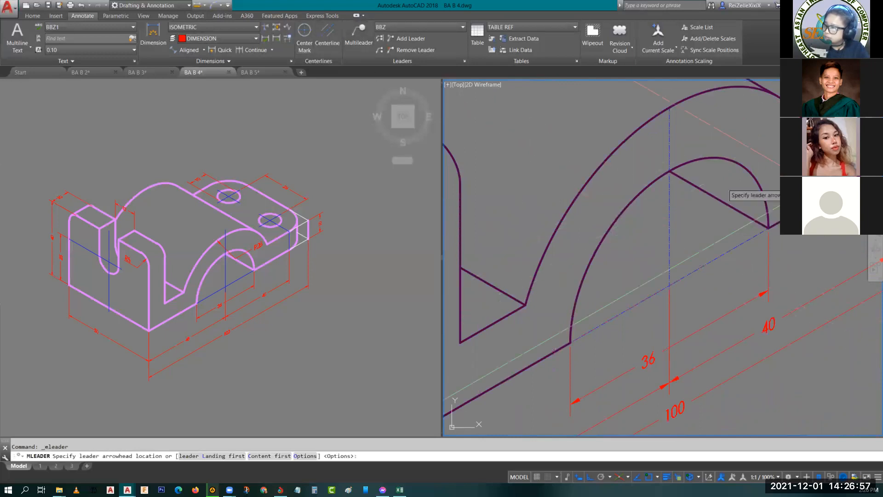
scroll(746, 201, "up", 4)
scroll(558, 178, "down", 4)
key("F5")
middle_click_drag(531, 182, 569, 209)
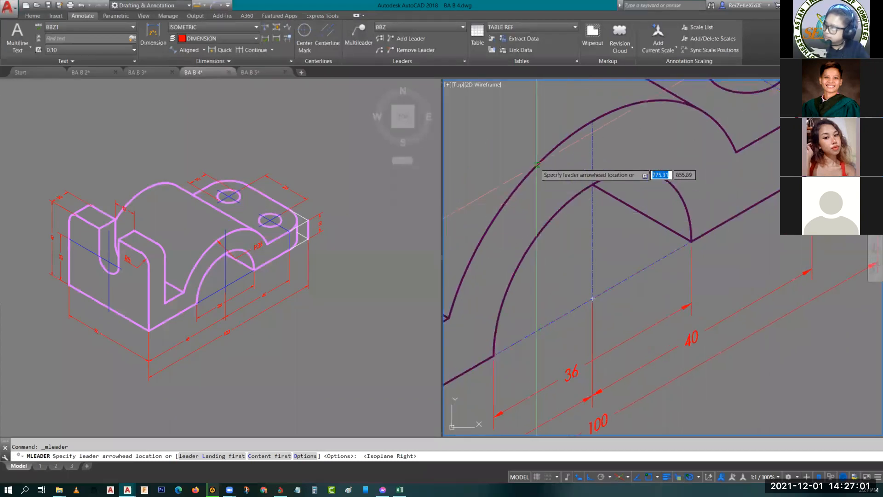
left_click(538, 164)
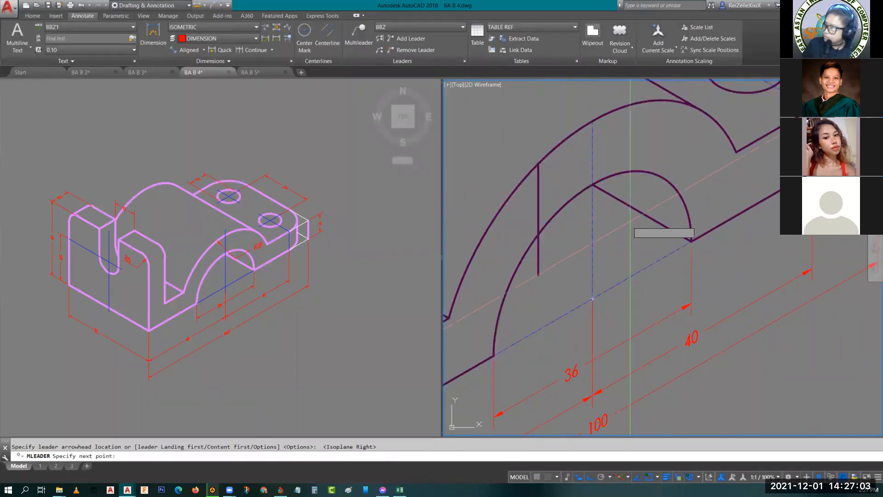
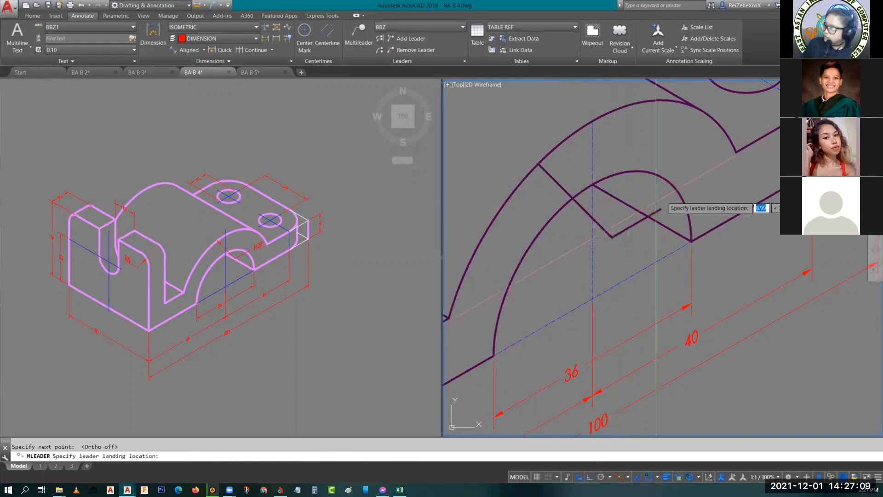
- Make ISOMETRIC the current multileader style, after checking which style the reference drawing's arch radius leader uses
key("Escape")
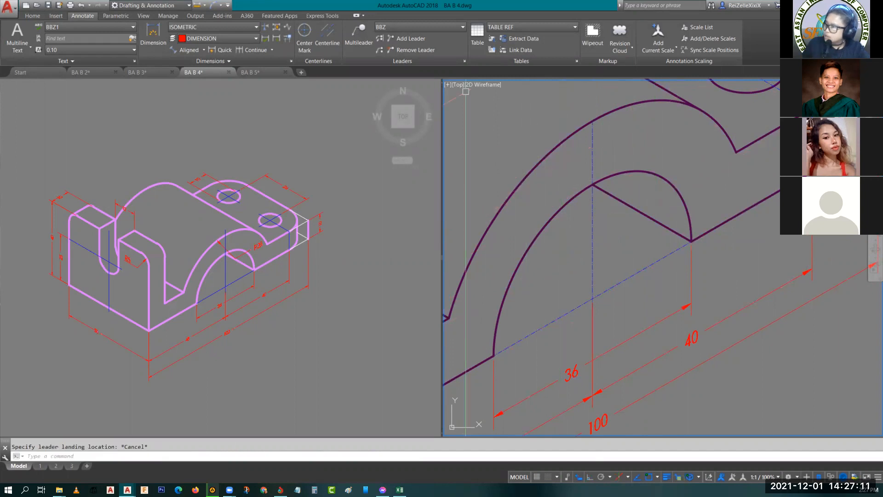
left_click(256, 247)
left_click(257, 247)
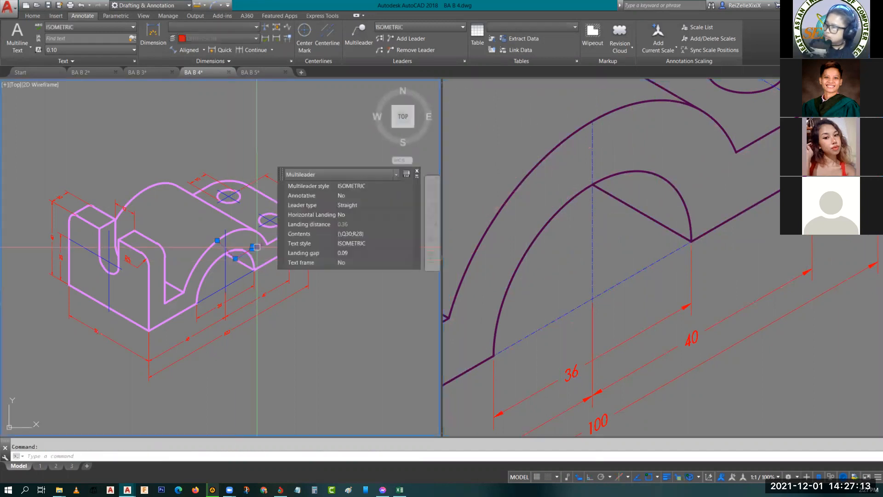
key("Escape")
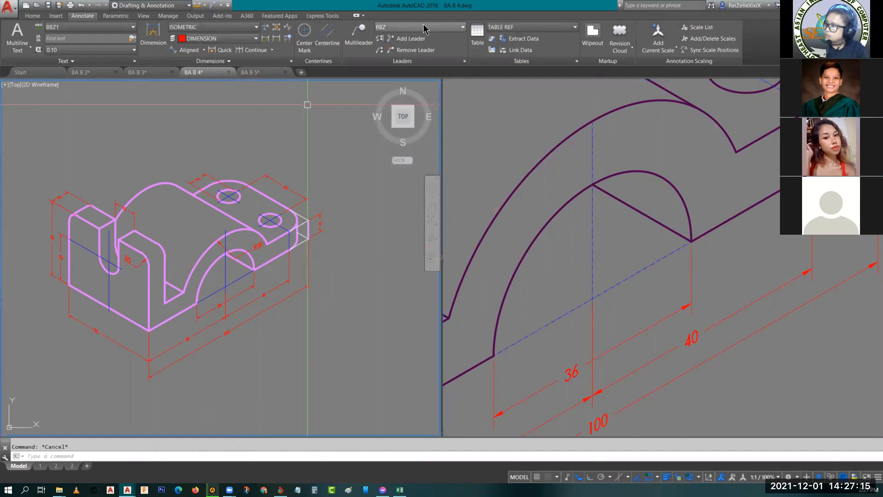
left_click(424, 28)
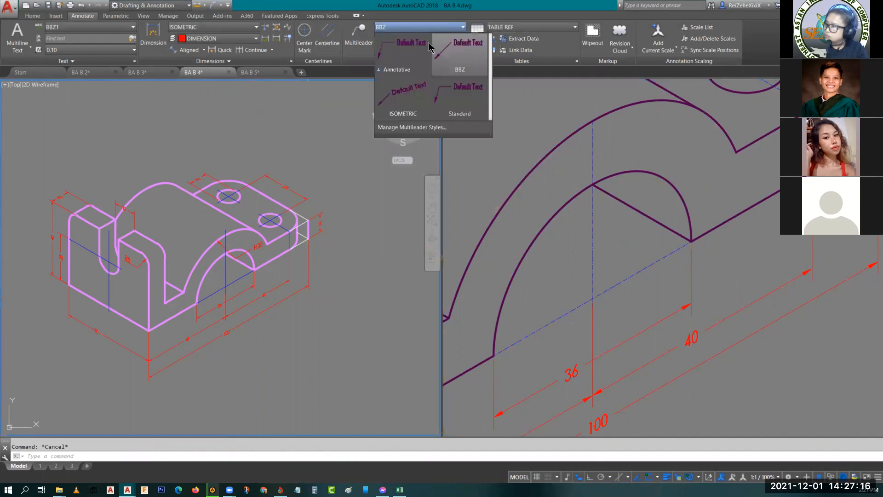
left_click(405, 100)
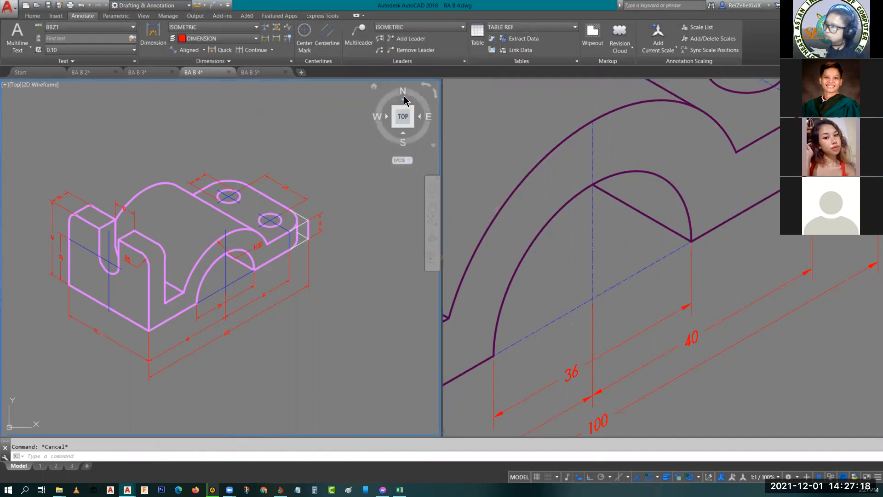
left_click(446, 28)
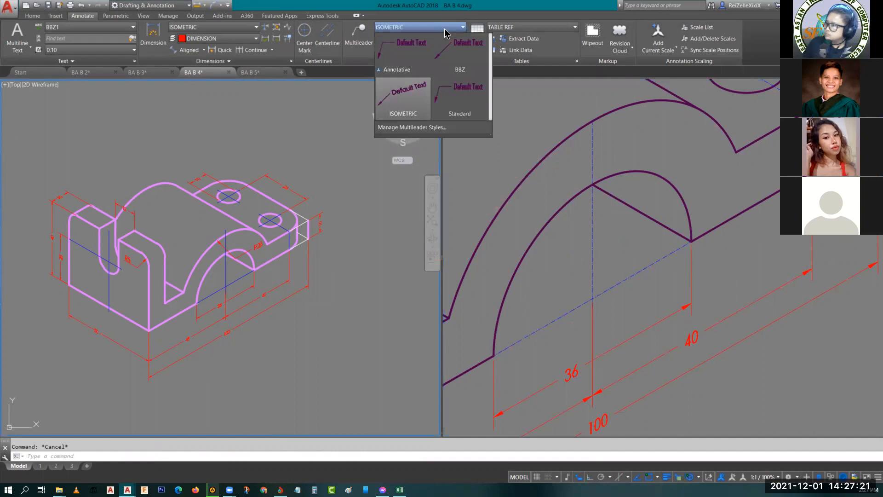
left_click(647, 122)
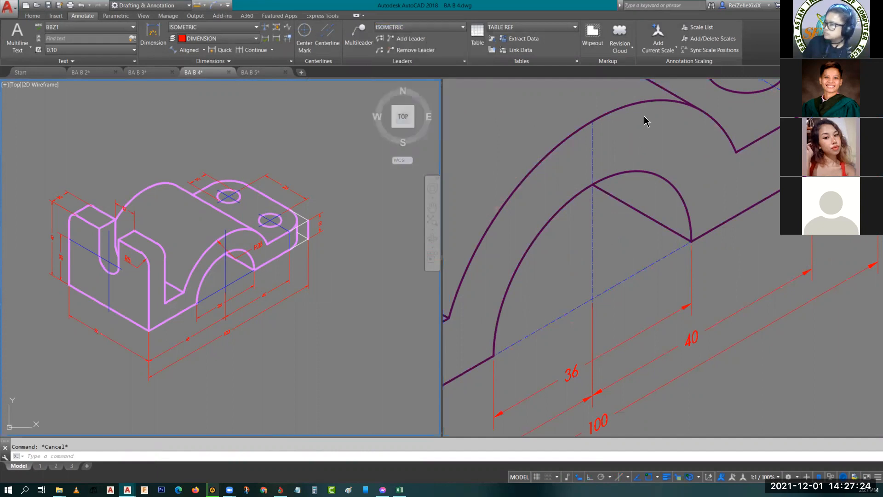
- Try to add a radius multileader from the large outer arch to a landing beside the smaller arch, discarding its text edit
left_click(358, 36)
left_click(542, 167)
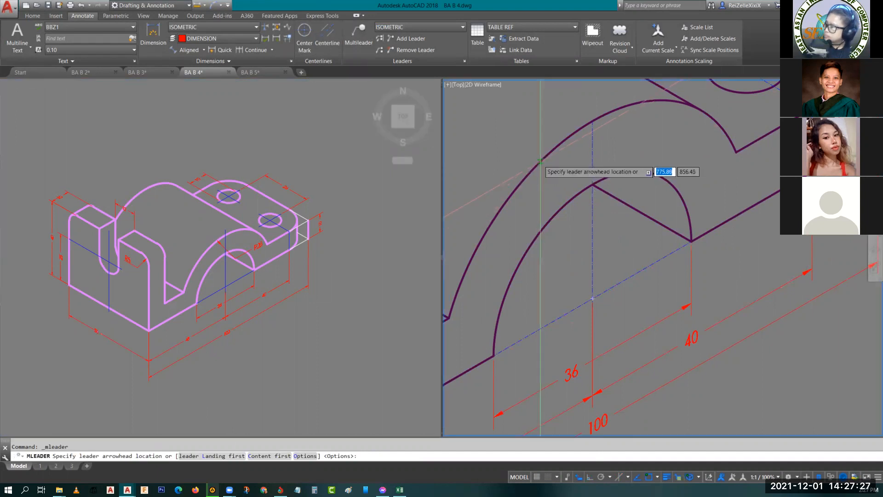
left_click(544, 164)
left_click(613, 233)
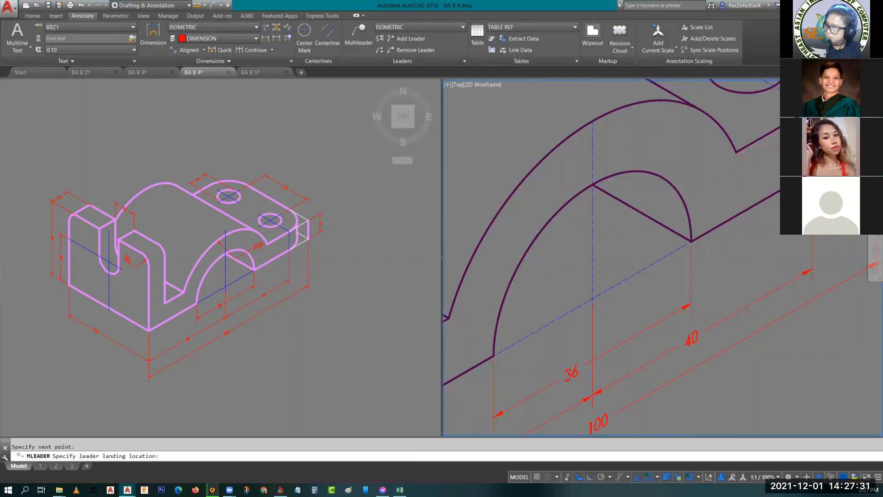
left_click(693, 194)
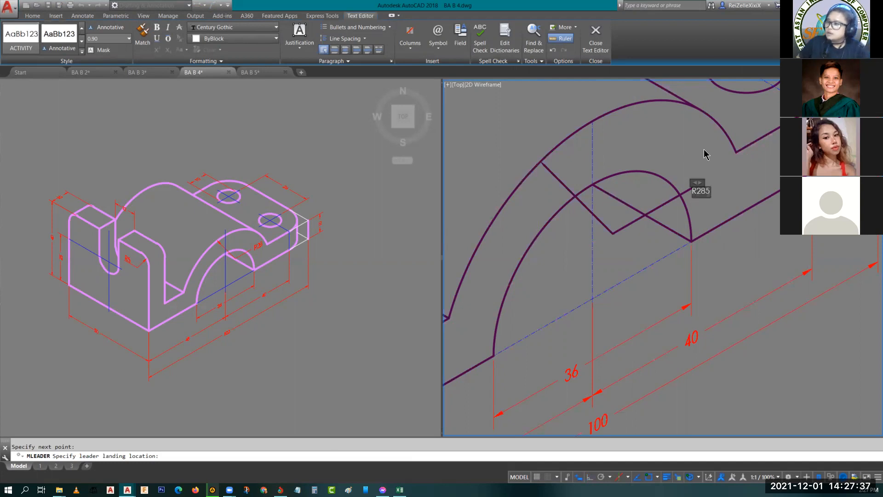
key("Escape")
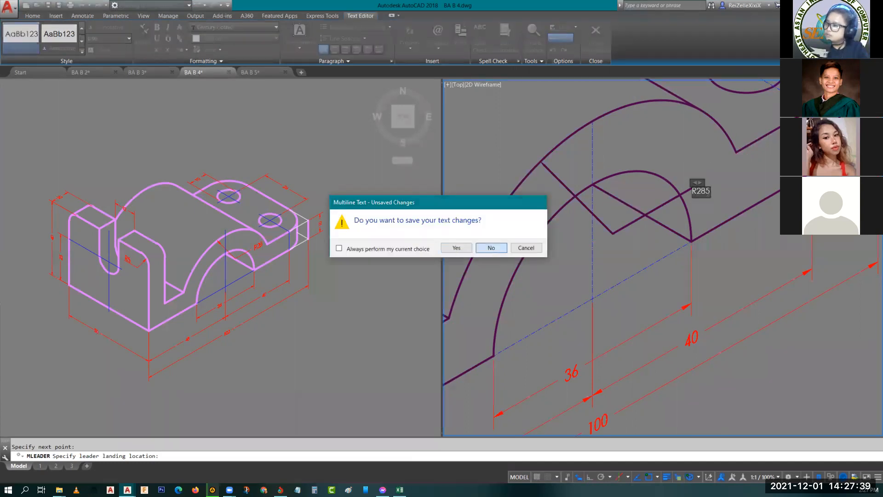
key("Return")
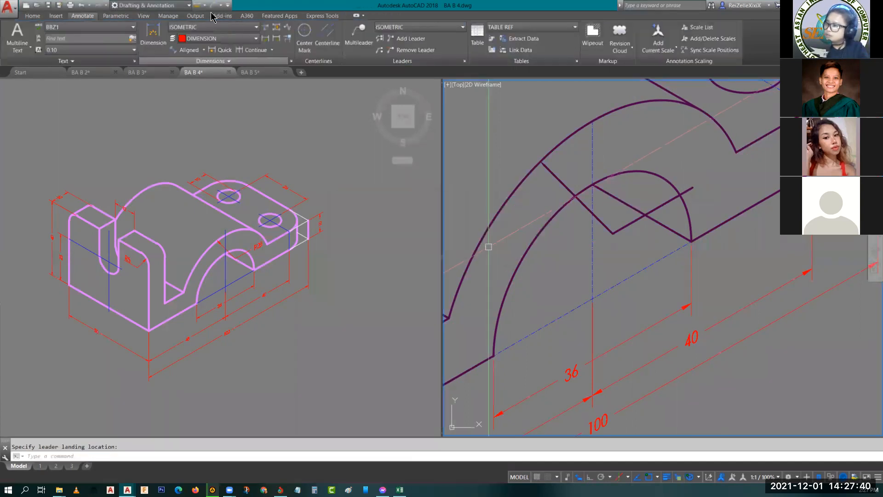
- Make DIMENSION the current layer
left_click(32, 15)
left_click(404, 27)
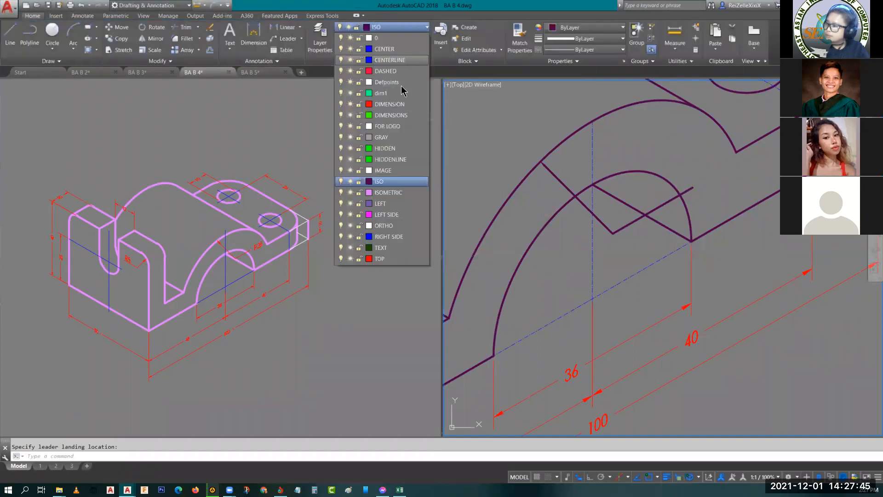
key("Escape")
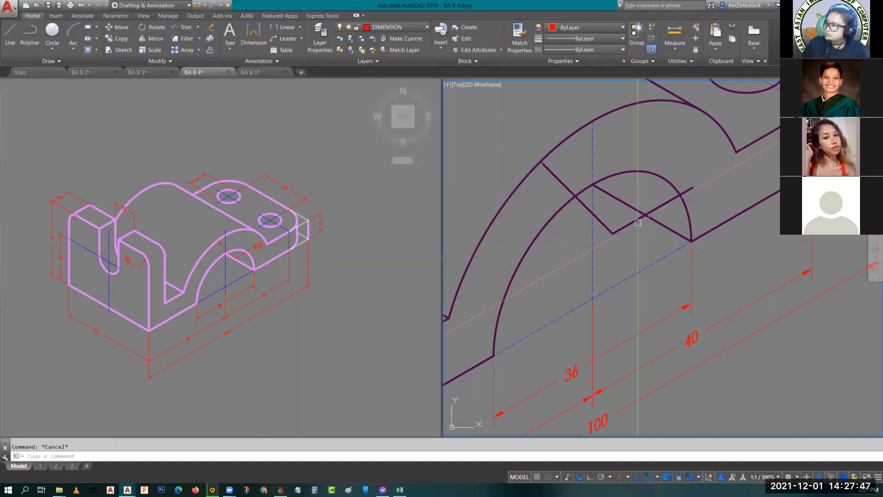
- Erase the textless leader attached to the large outer arch
left_click(622, 231)
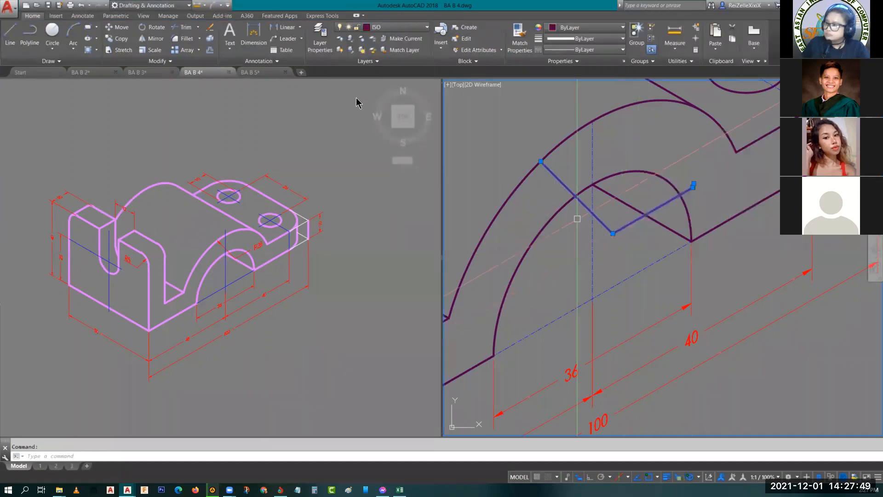
key("Escape")
left_click(622, 229)
key("Delete")
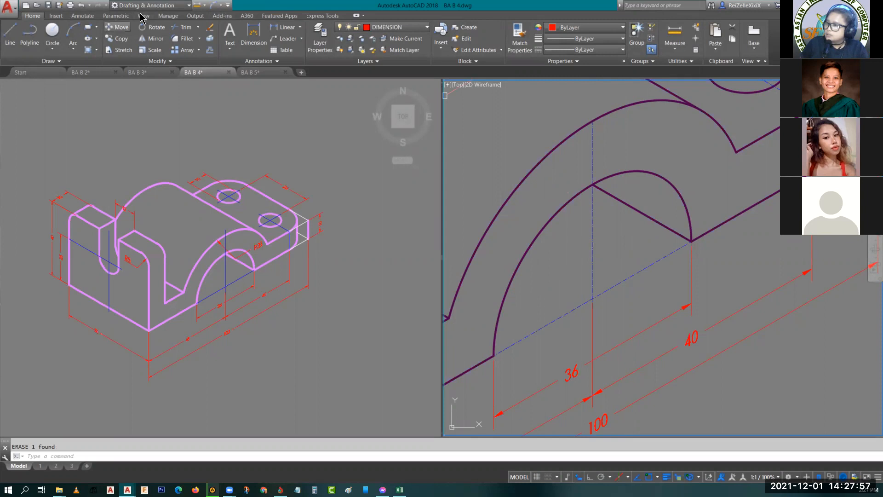
- Add a multileader reading R28 with its arrowhead on the large outer arch and its landing beside the smaller arch
left_click(83, 16)
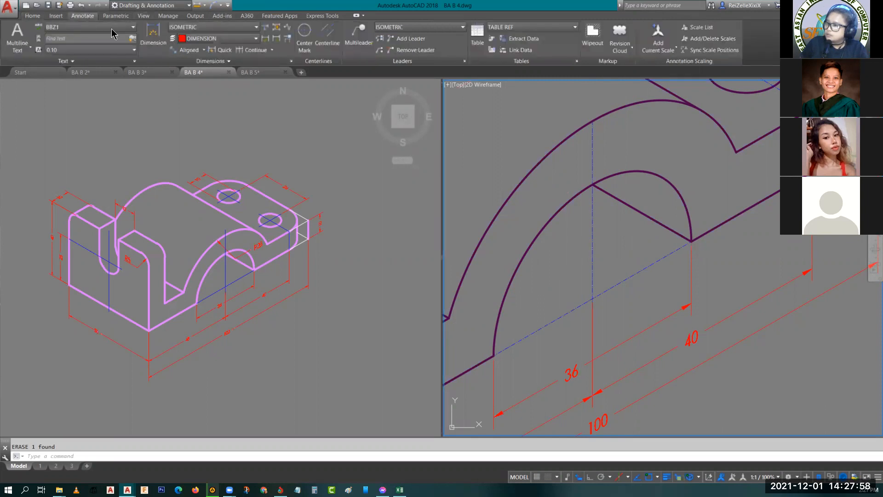
left_click(350, 38)
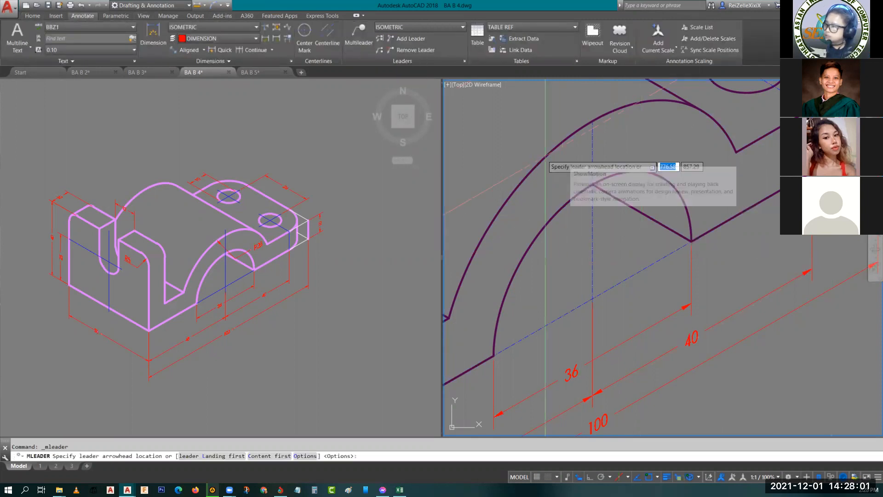
left_click(546, 156)
left_click(621, 214)
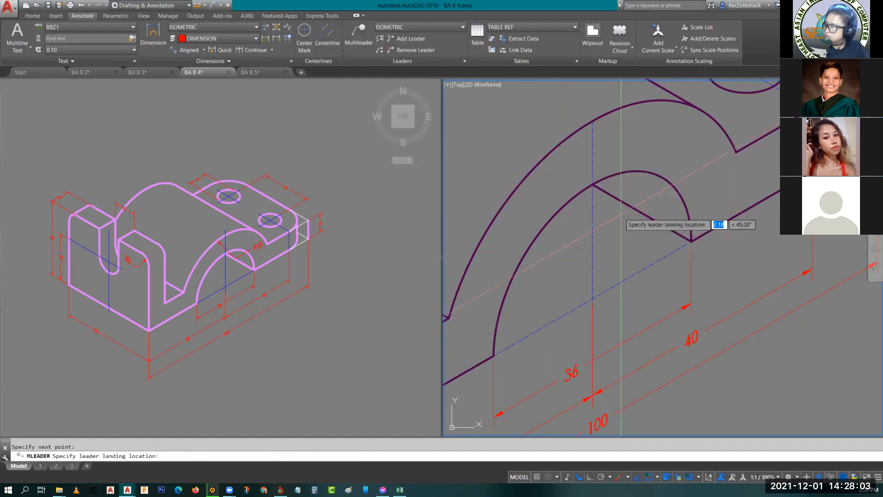
left_click(679, 189)
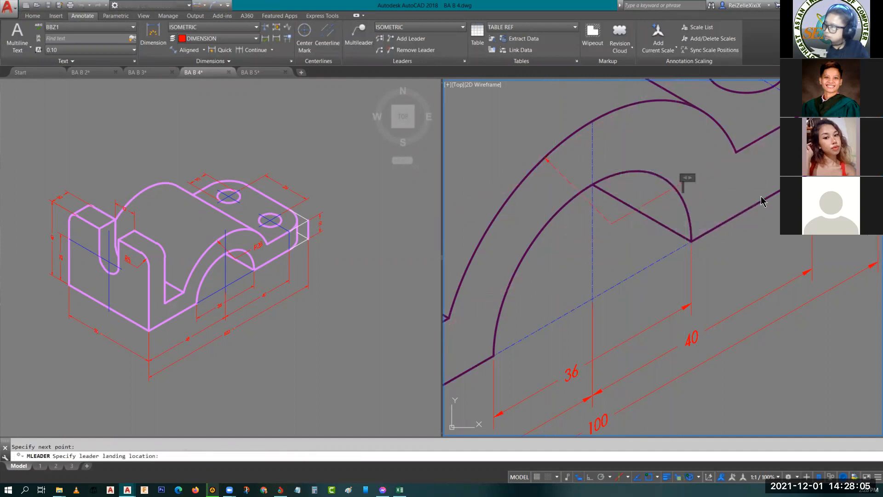
type("R")
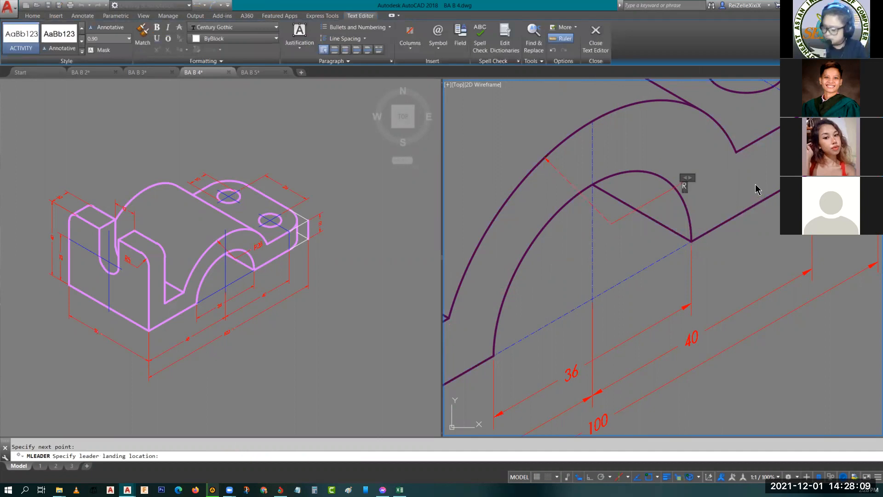
left_click(731, 207)
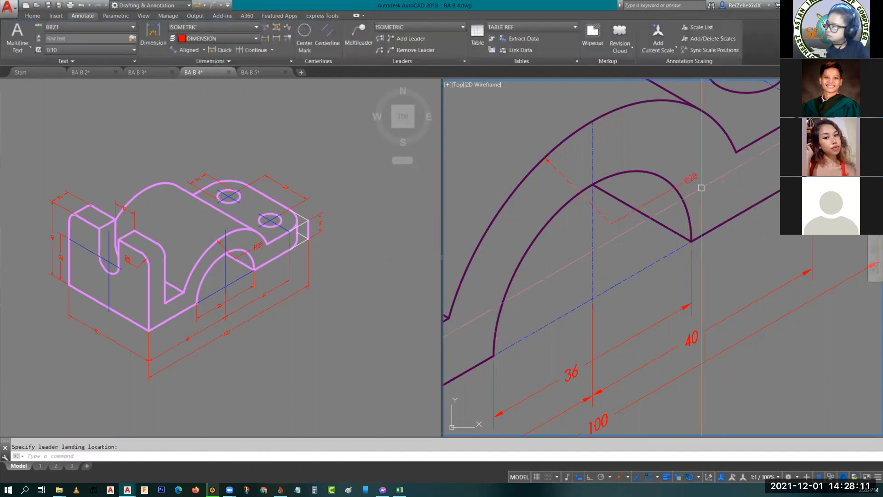
- Set the oblique angle of the R28 leader text to 30
scroll(687, 178, "up", 2)
double_click(696, 189)
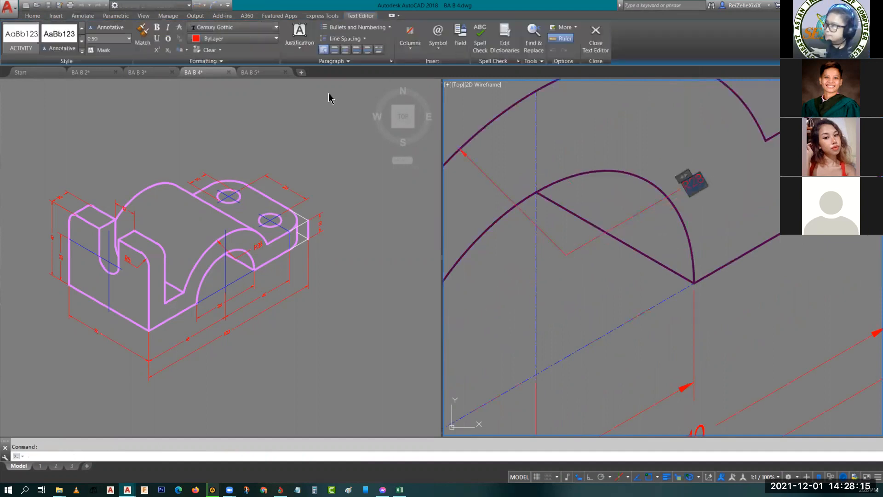
left_click(205, 61)
left_click(187, 72)
type("30")
key("Return")
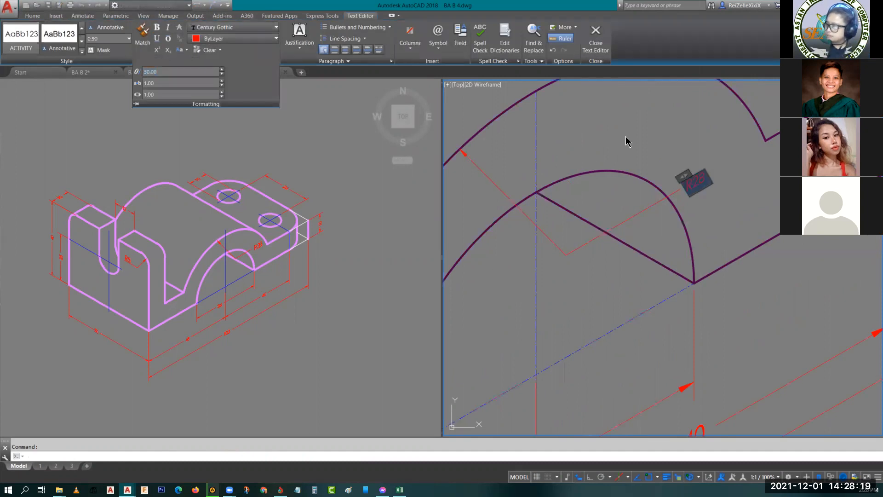
left_click(666, 117)
key("Escape")
- Modify the ISOMETRIC multileader style to use a specified scale of 7.00
scroll(663, 171, "down", 1)
middle_click_drag(663, 171, 690, 214)
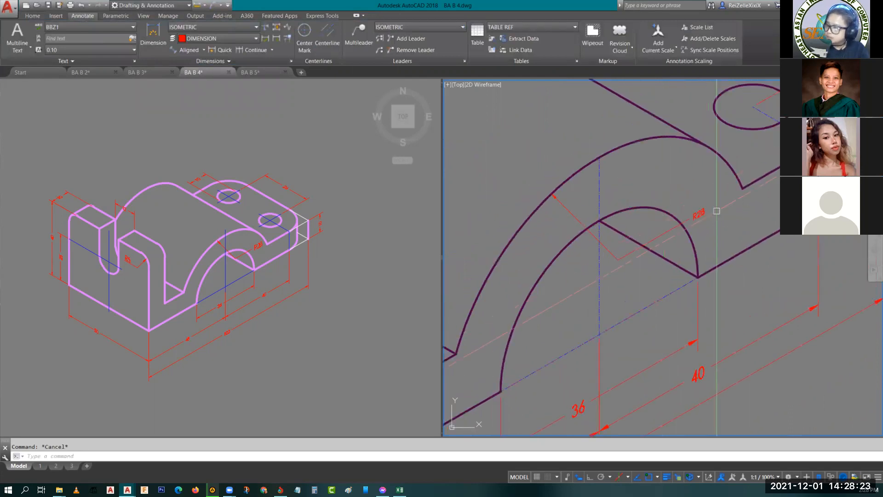
scroll(709, 206, "up", 4)
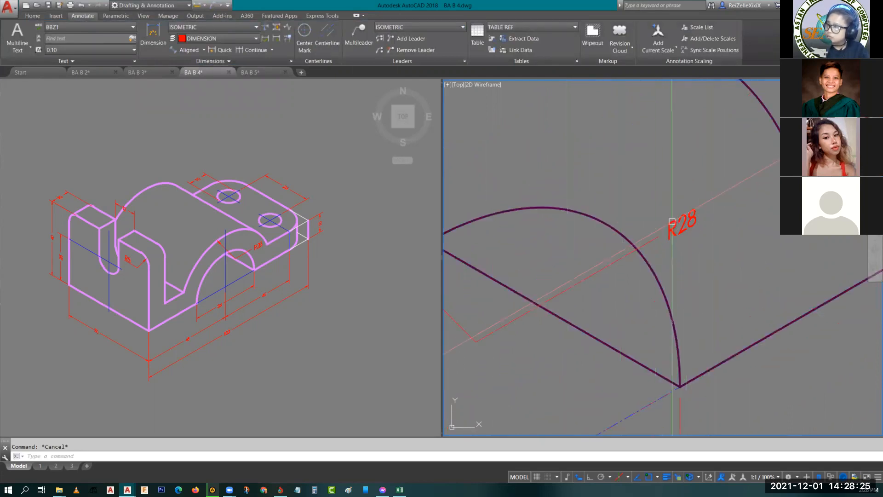
left_click(683, 225)
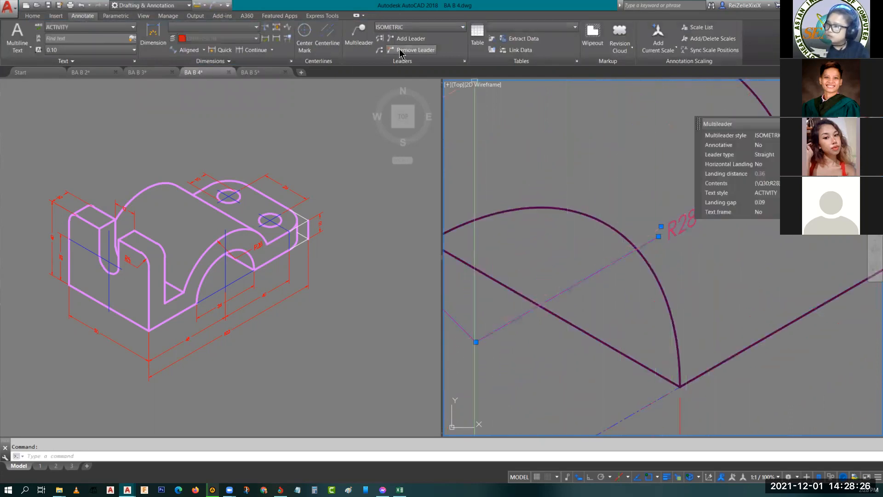
left_click(464, 61)
left_click(511, 164)
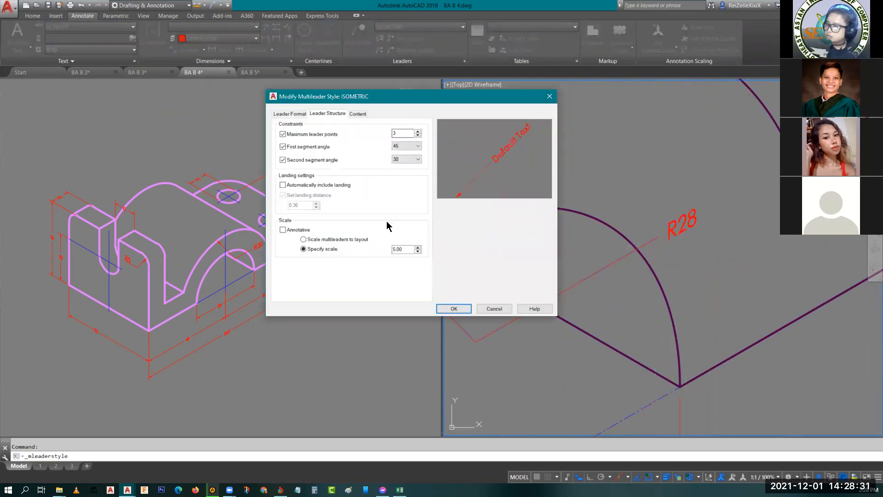
double_click(400, 250)
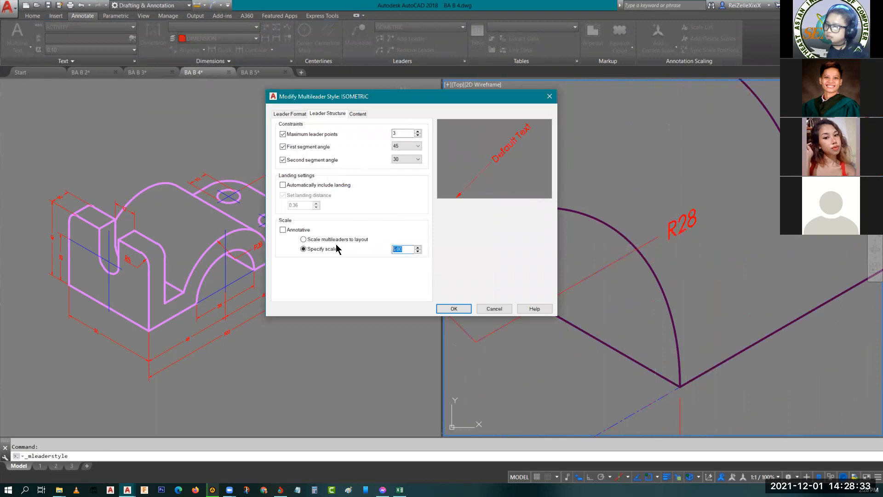
type("7.00")
left_click(453, 309)
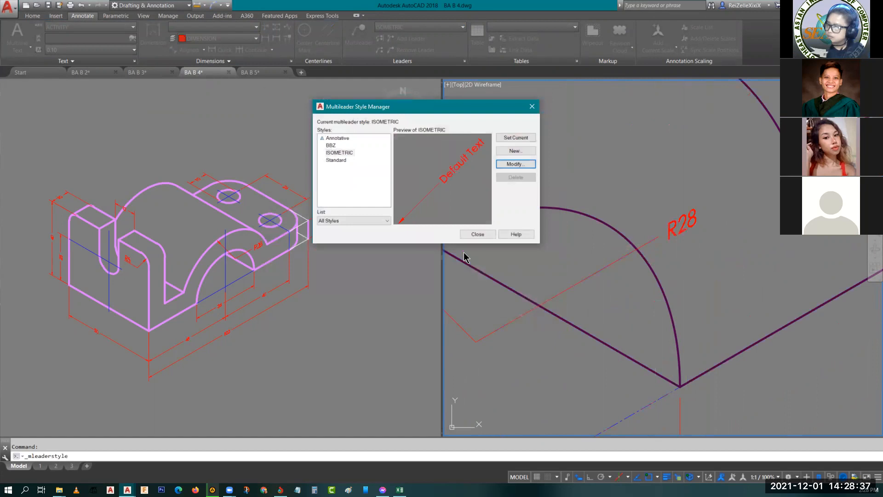
left_click(478, 235)
- Modify the ISOMETRIC multileader style to use a specified scale of 9
scroll(689, 210, "down", 4)
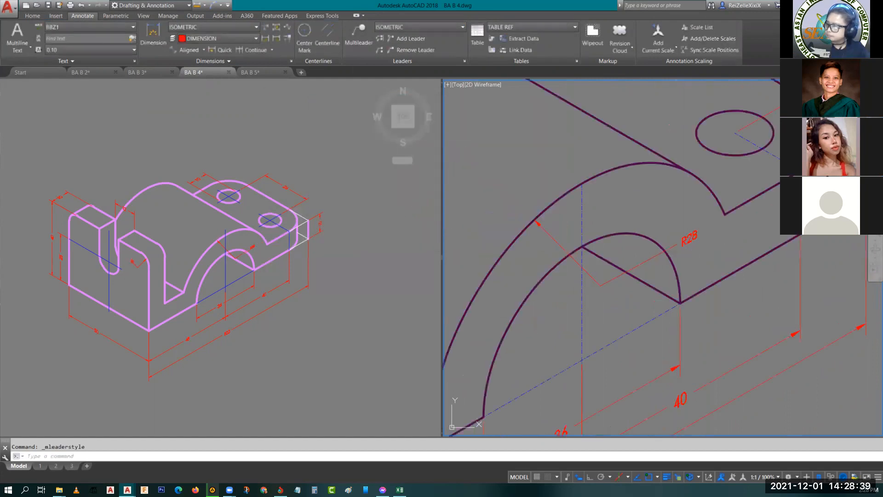
scroll(690, 209, "up", 4)
scroll(689, 210, "down", 2)
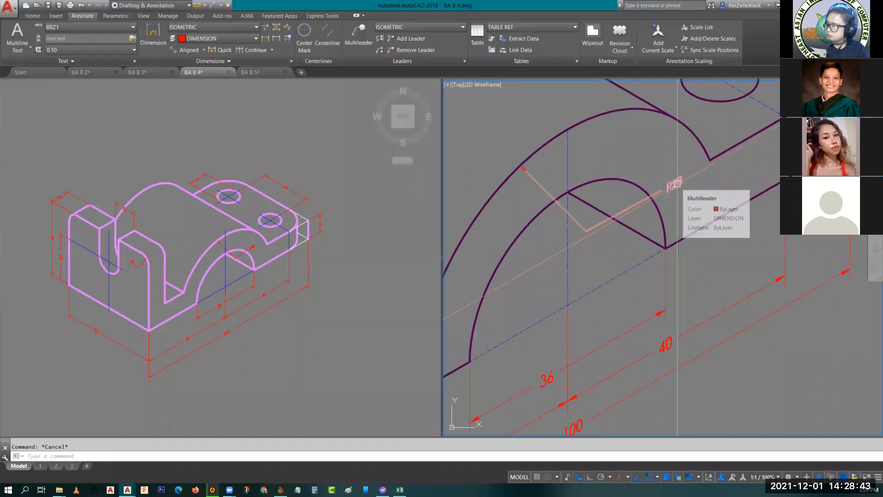
type("mls")
key("Return")
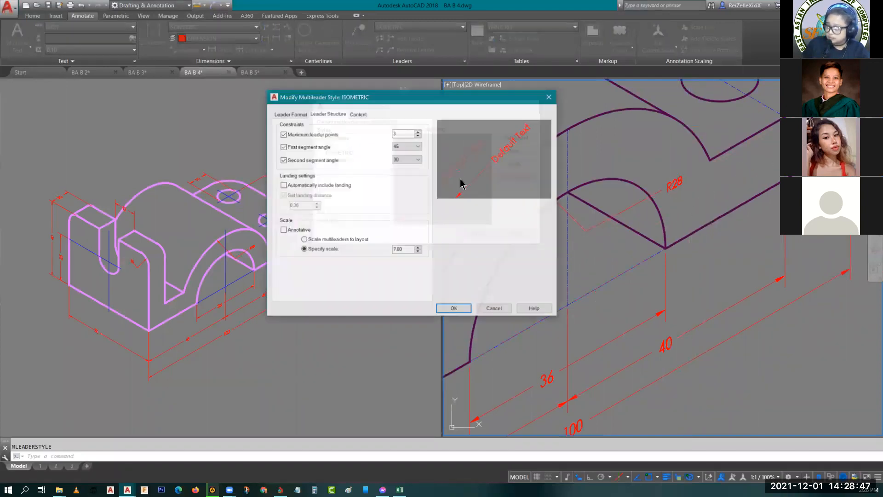
left_click_drag(404, 249, 319, 234)
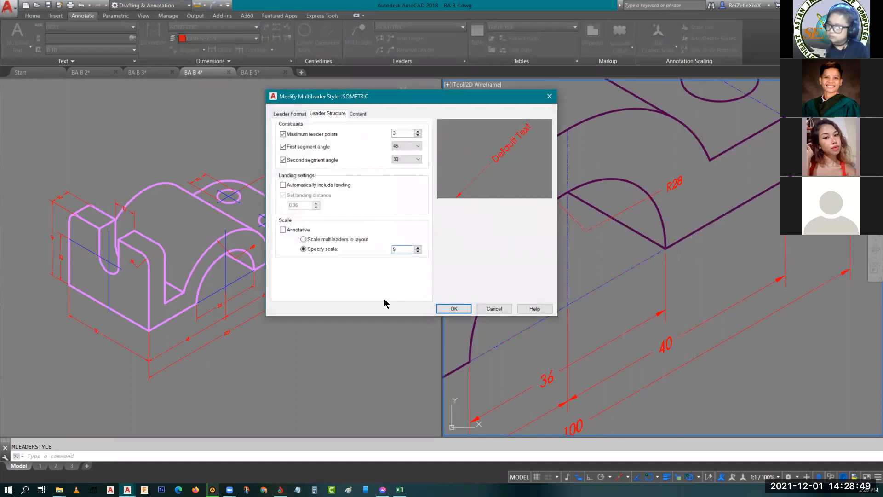
left_click(454, 309)
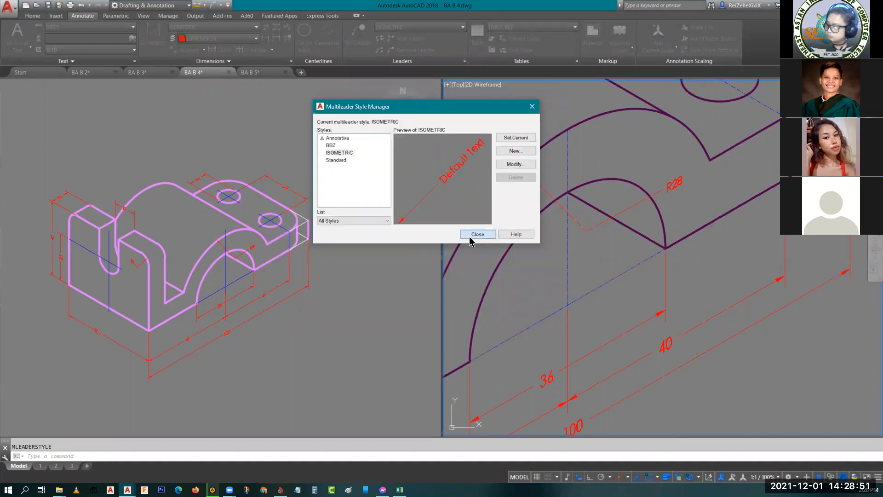
- Close the multileader style manager and add a diameter symbol before the 10 dimension of the upper hole
left_click(471, 236)
scroll(619, 251, "down", 4)
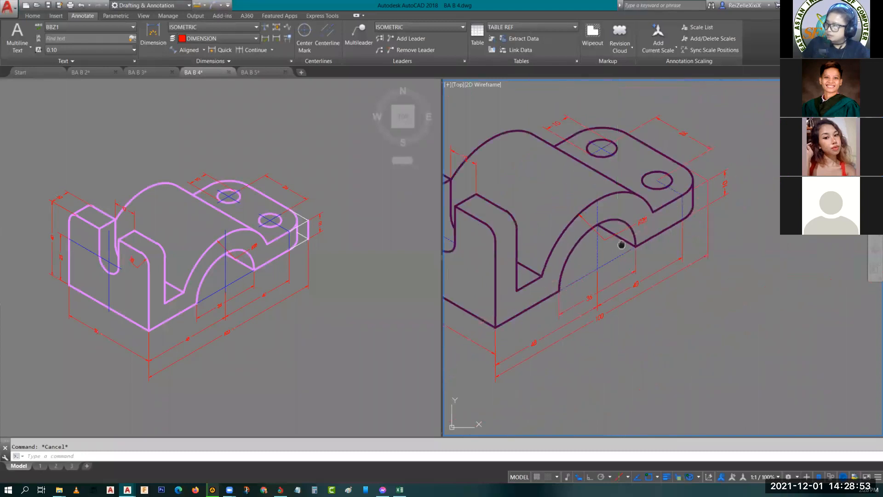
middle_click_drag(621, 244, 641, 279)
scroll(571, 159, "up", 5)
scroll(571, 158, "up", 2)
double_click(602, 172)
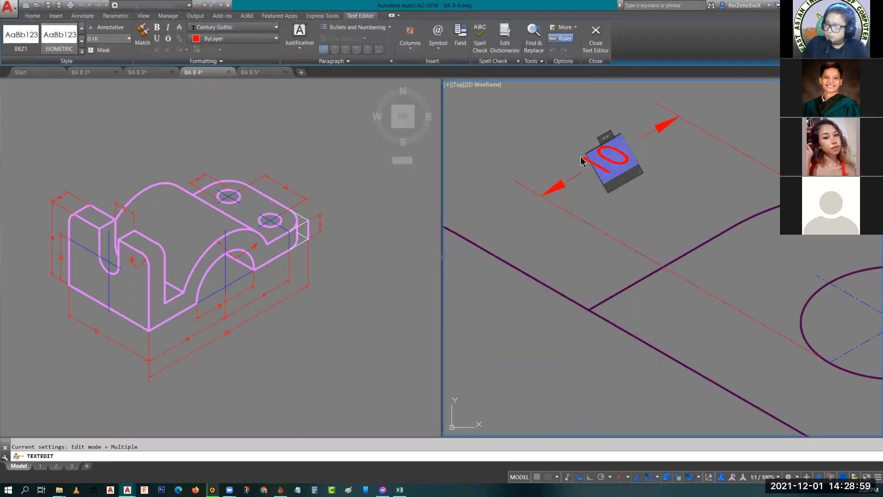
left_click(438, 36)
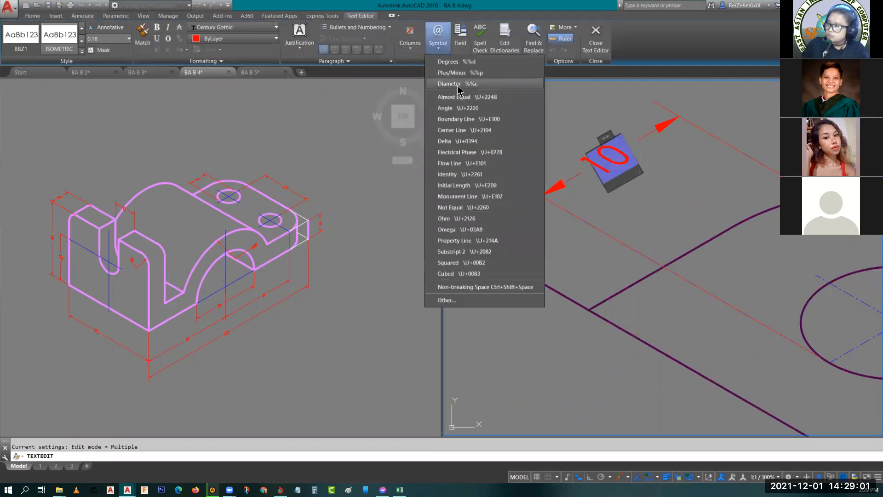
left_click(458, 83)
left_click(676, 203)
key("Escape")
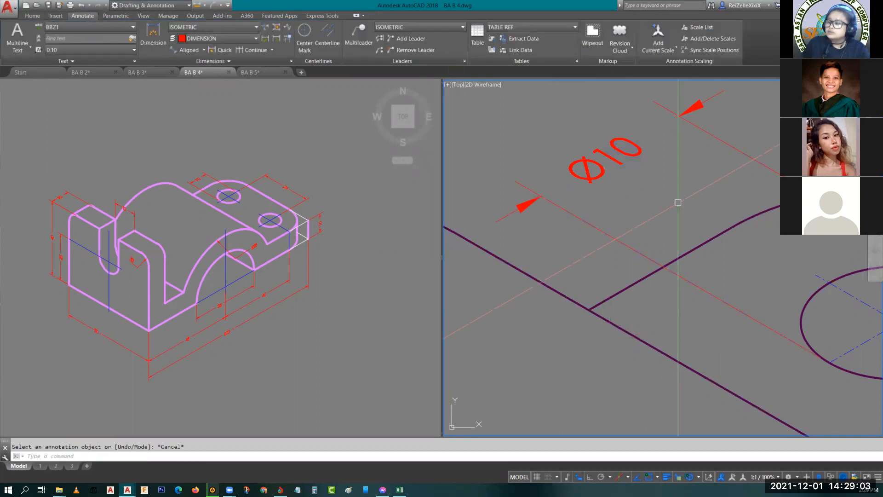
key("Escape")
- Examine the dimensions around the bracket and the reference bracket's radius leader at the slotted upright's rounded corner
scroll(678, 203, "down", 4)
scroll(791, 274, "up", 2)
middle_click_drag(813, 286, 669, 250)
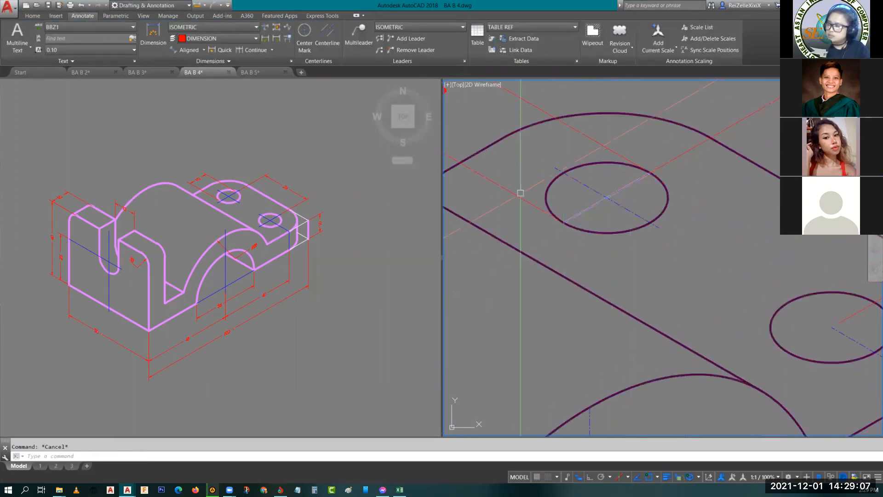
scroll(580, 211, "down", 4)
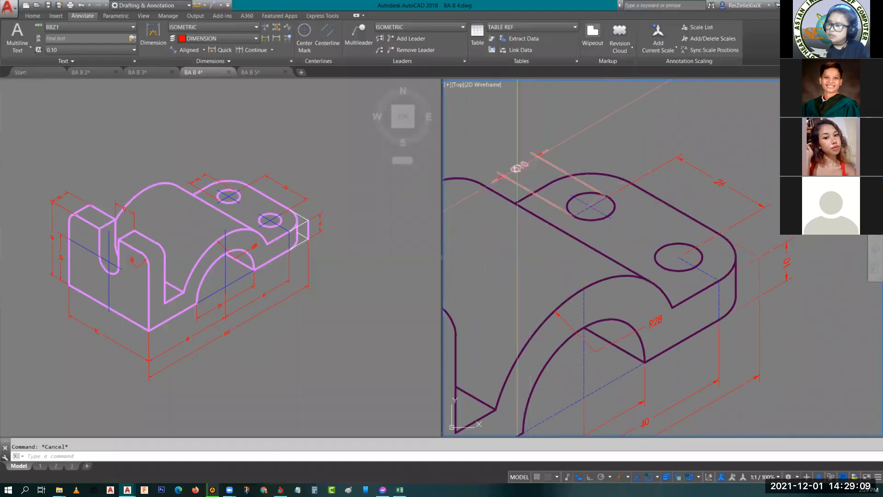
scroll(516, 168, "up", 2)
scroll(516, 168, "up", 2)
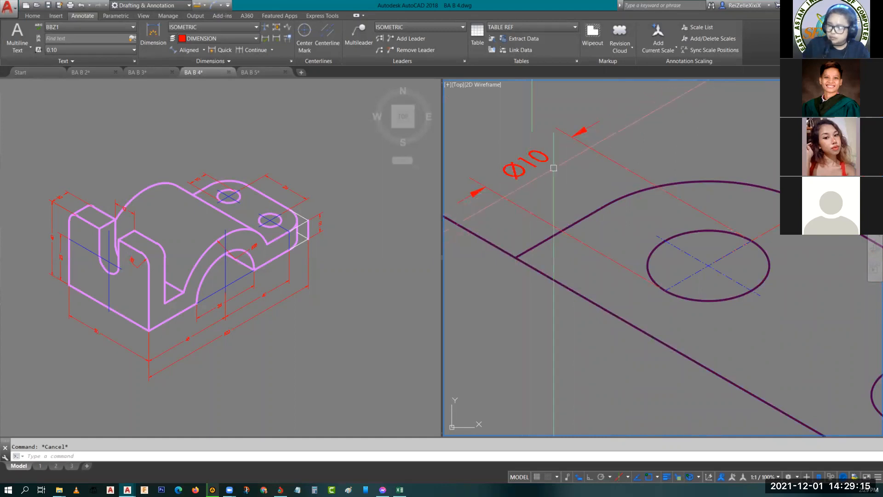
middle_click_drag(583, 351, 738, 166)
scroll(723, 180, "down", 3)
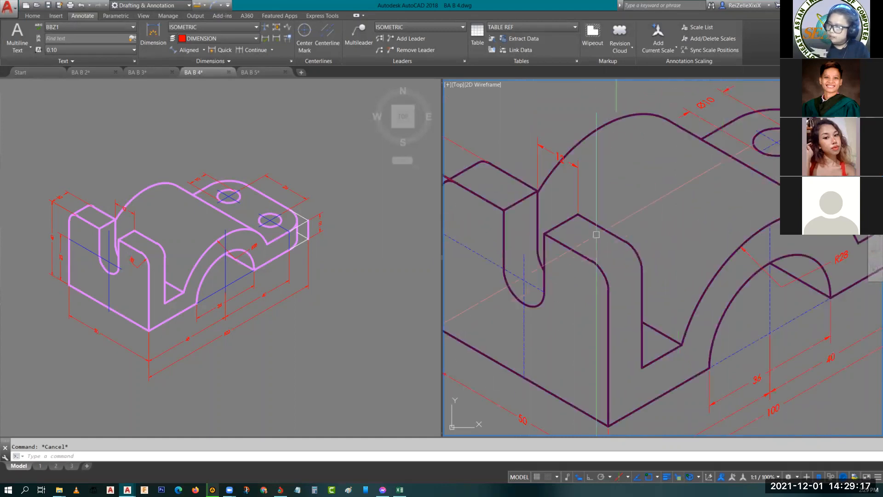
scroll(562, 159, "up", 4)
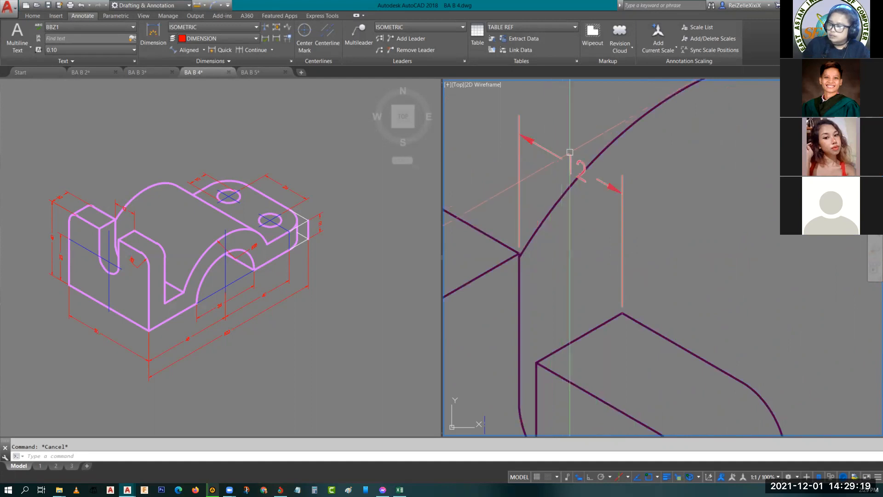
scroll(563, 166, "down", 4)
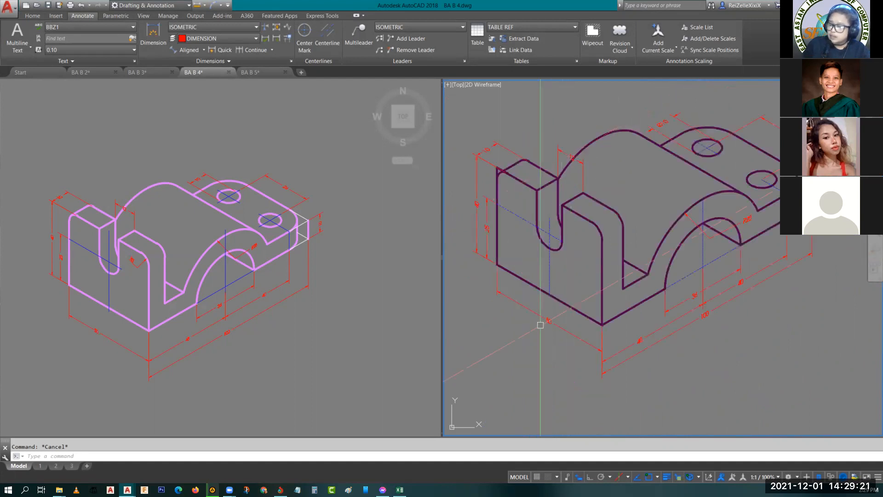
scroll(558, 197, "up", 4)
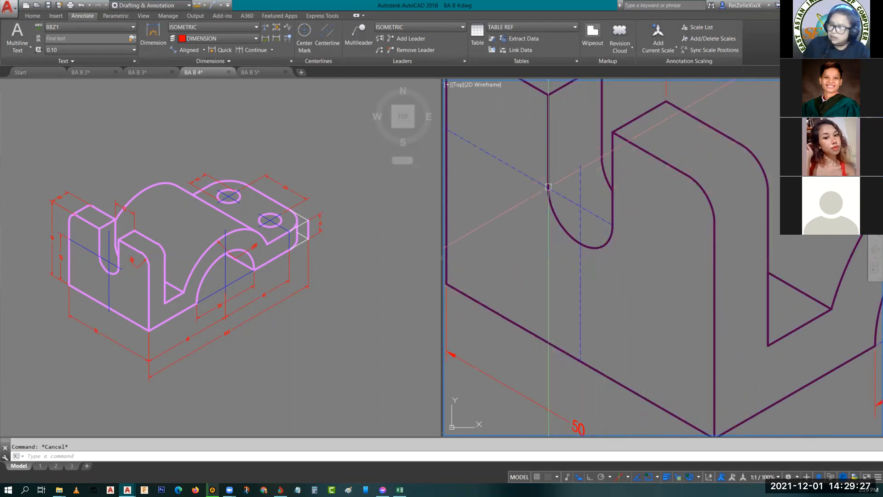
scroll(538, 184, "down", 2)
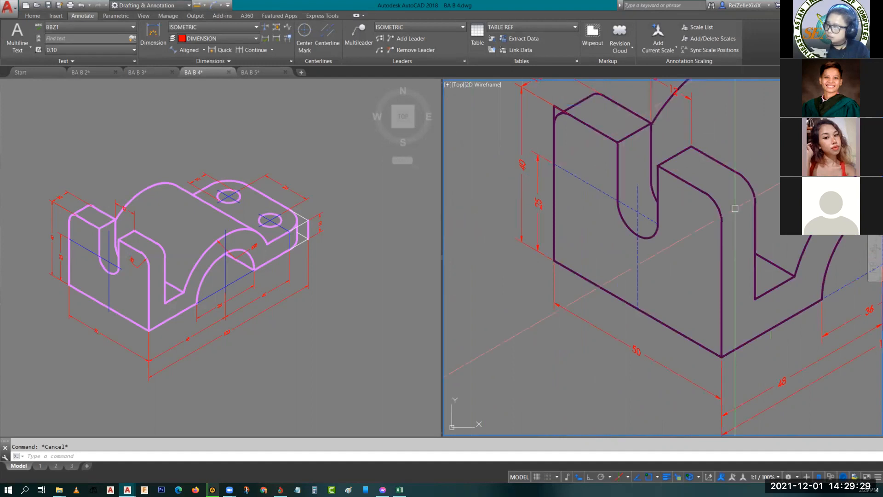
scroll(698, 206, "up", 3)
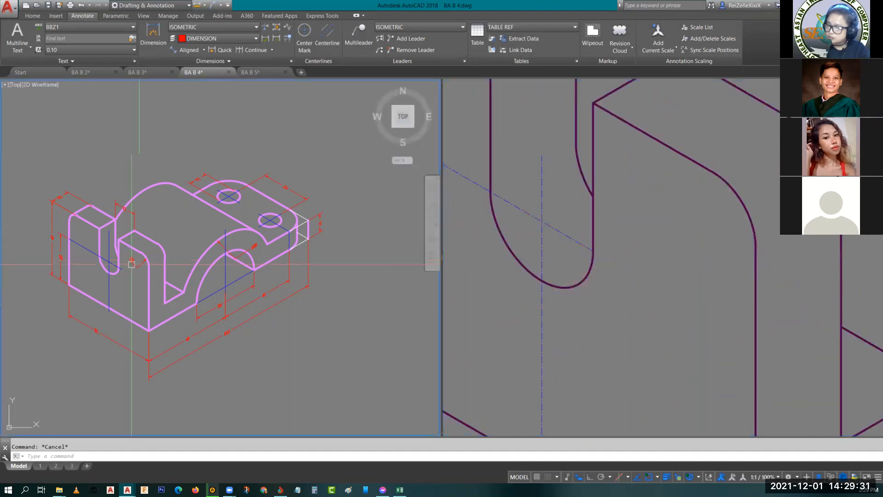
scroll(130, 265, "up", 5)
scroll(174, 254, "down", 5)
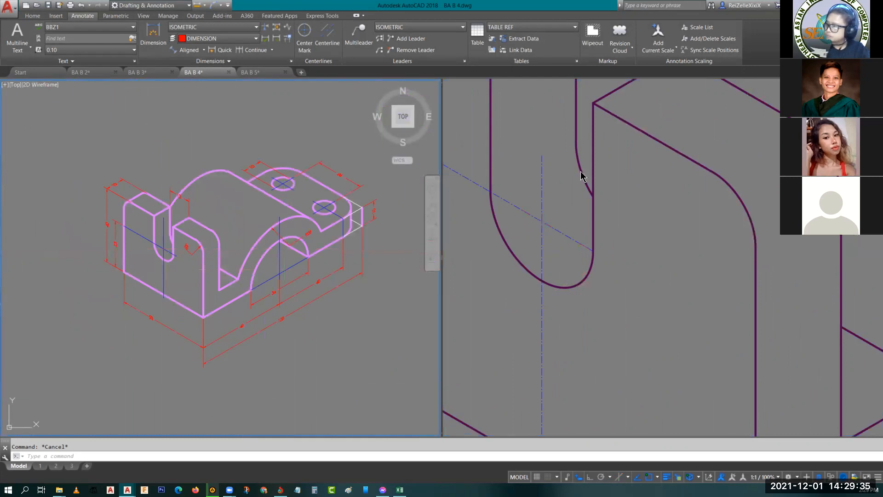
- Add a multileader reading R5 with its arrowhead on the front upright's rounded corner and its landing along the left isoplane
left_click(359, 34)
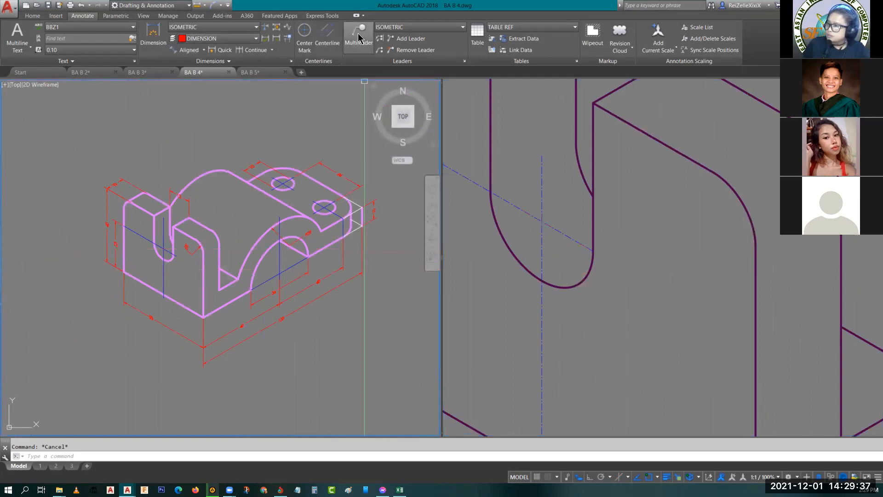
left_click(738, 200)
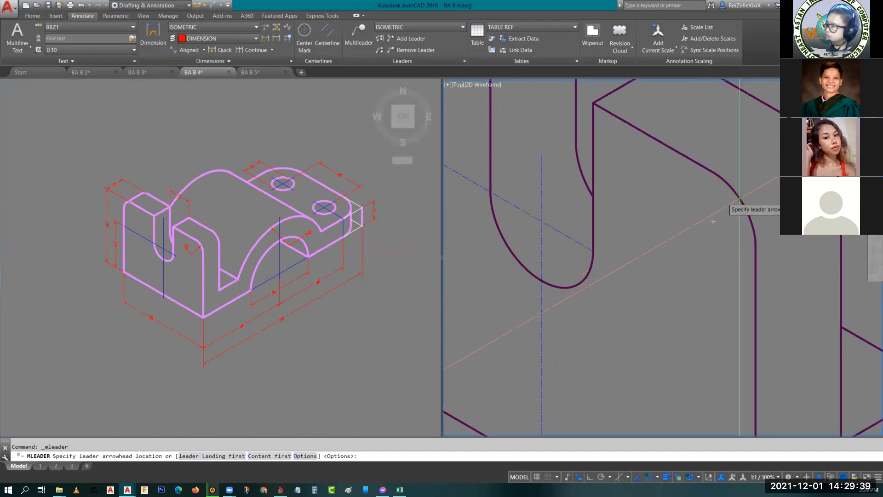
left_click(737, 202)
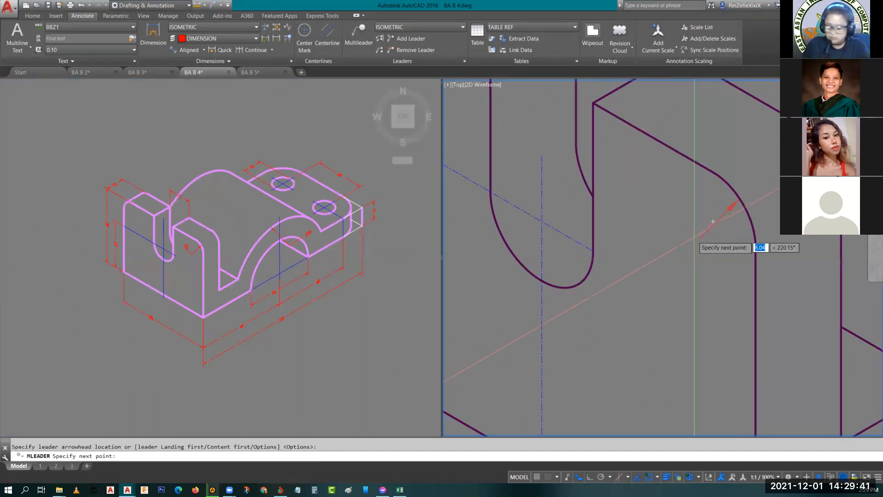
key("F5")
left_click(697, 242)
left_click(662, 234)
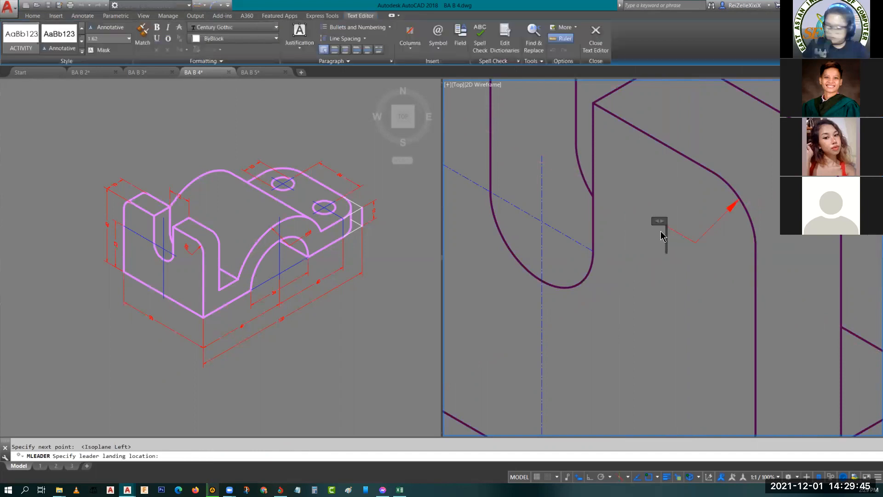
type("R5")
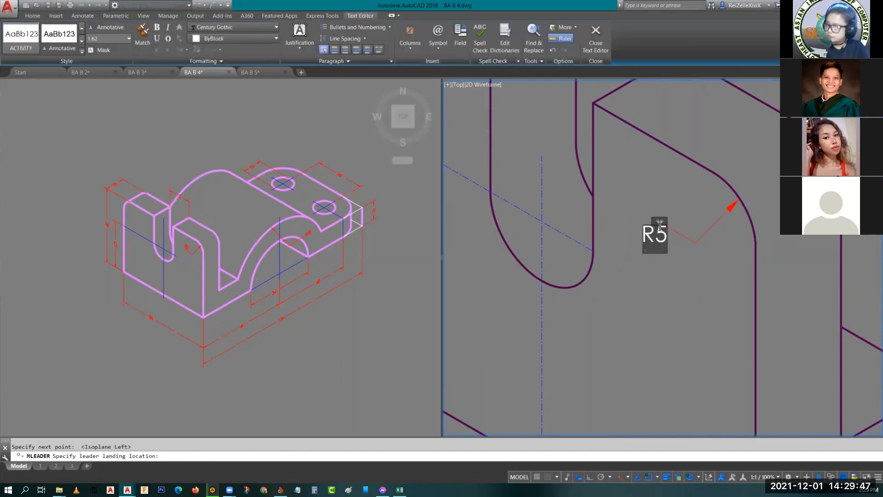
left_click(709, 300)
- Set the oblique angle of the R5 leader text to -30
left_click(649, 203)
double_click(646, 198)
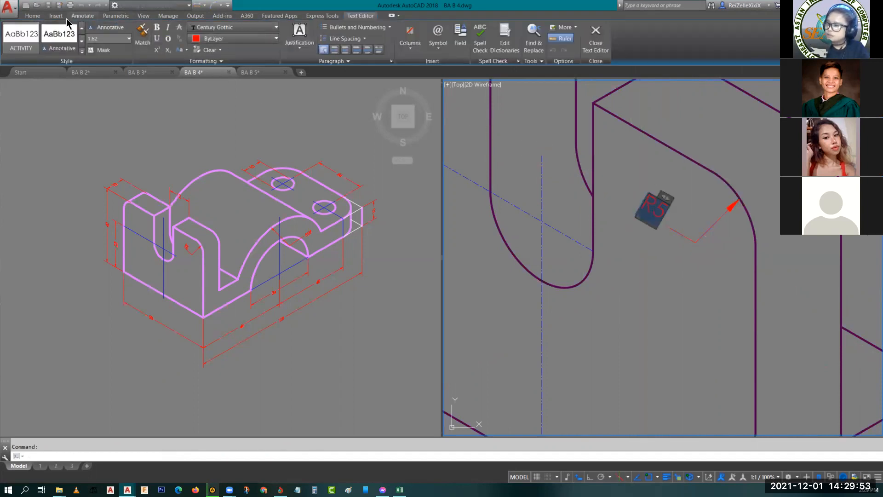
left_click(183, 61)
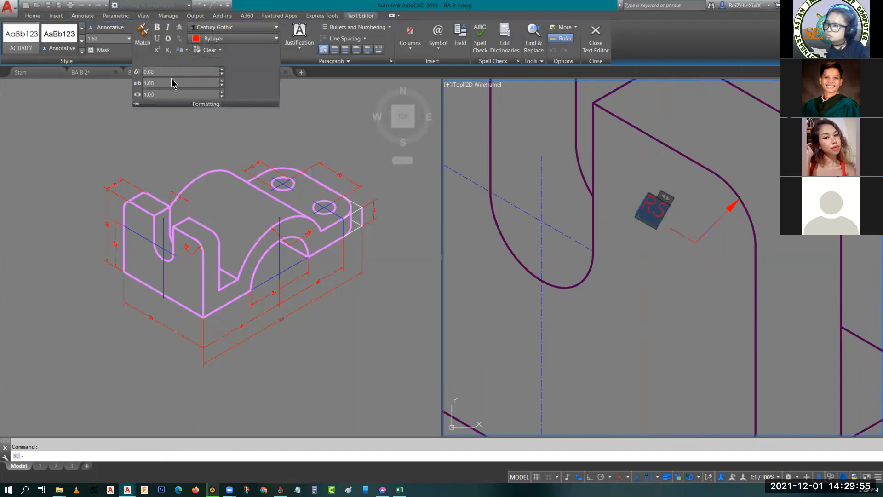
type("-30")
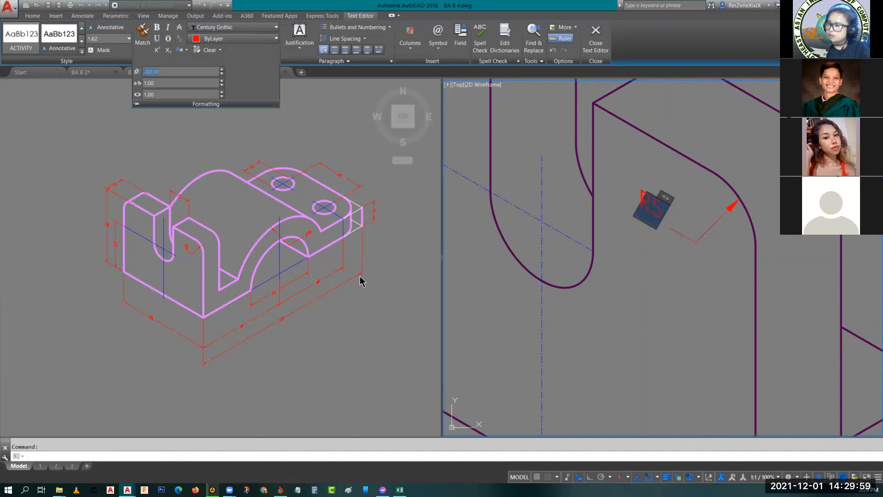
left_click(627, 299)
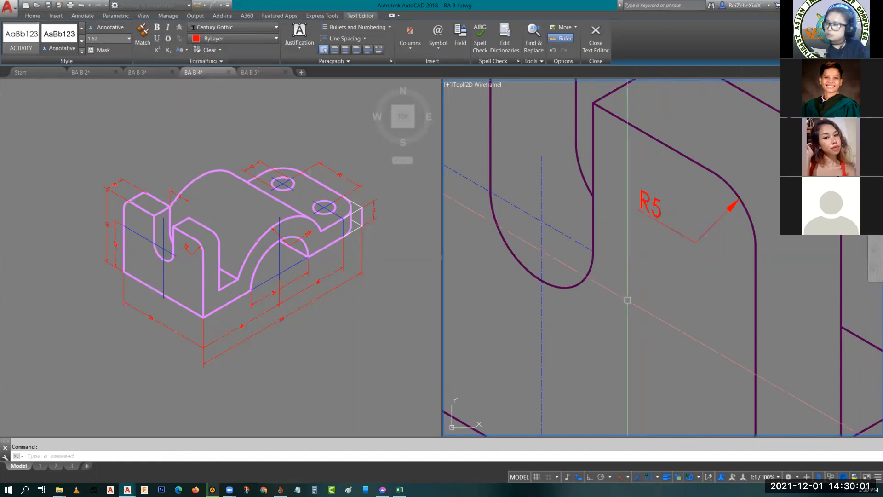
key("Escape")
- Compare the R5 leader with the one on the reference bracket and review the dimensions of the whole copy
left_click(188, 244)
scroll(187, 244, "up", 5)
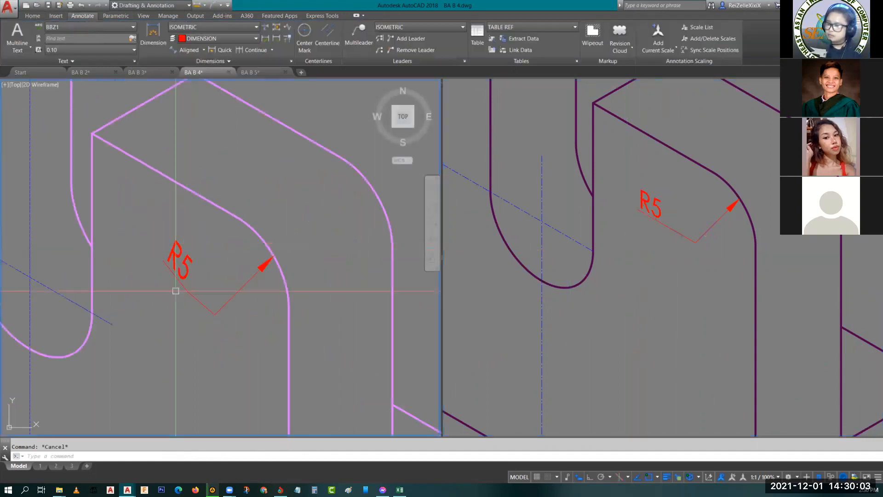
scroll(193, 276, "down", 5)
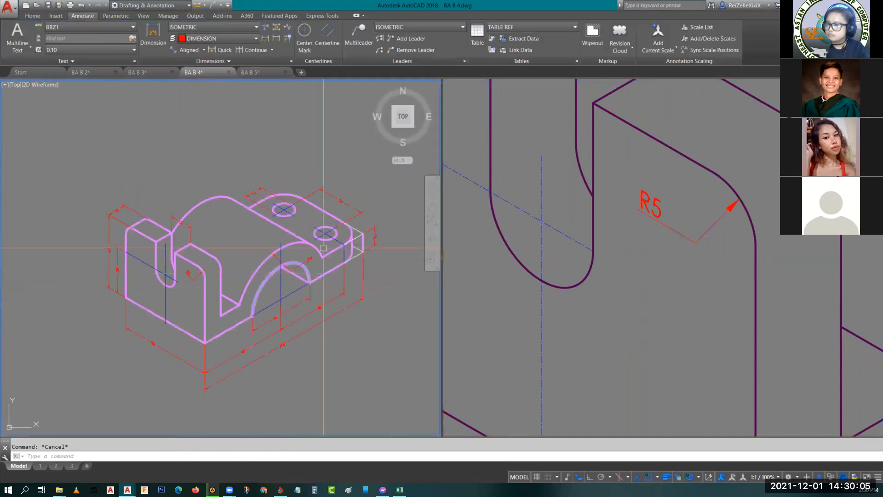
scroll(311, 261, "up", 5)
scroll(312, 251, "down", 8)
scroll(223, 262, "up", 6)
scroll(225, 253, "up", 2)
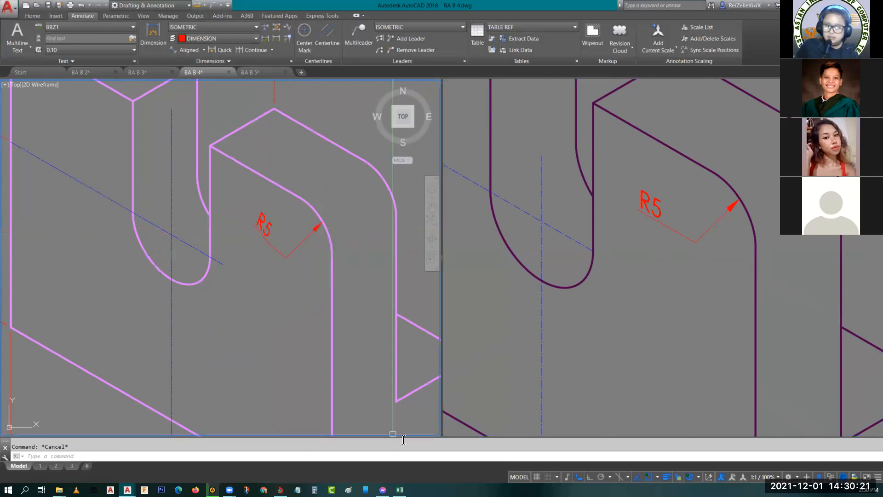
left_click(632, 344)
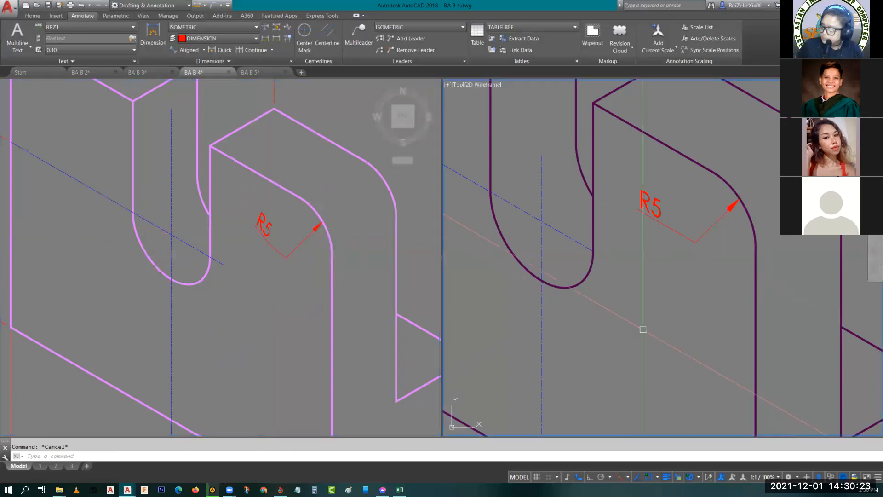
scroll(637, 331, "down", 5)
scroll(644, 318, "up", 2)
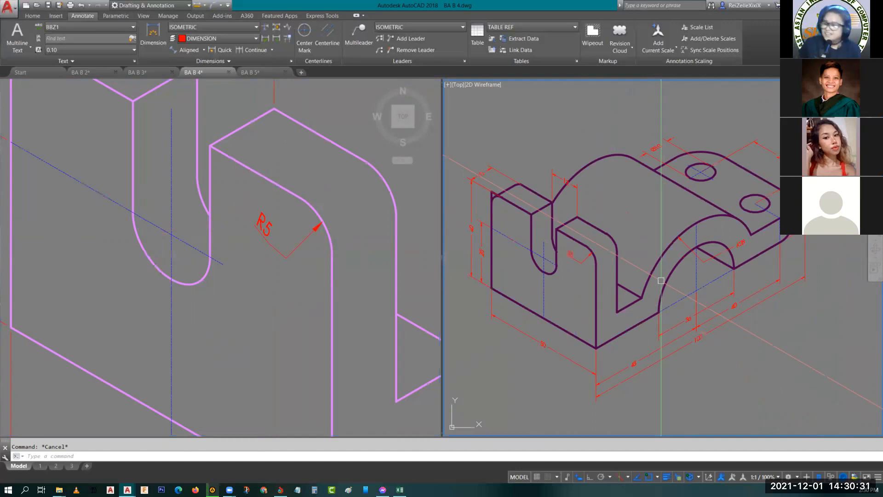
scroll(745, 282, "down", 5)
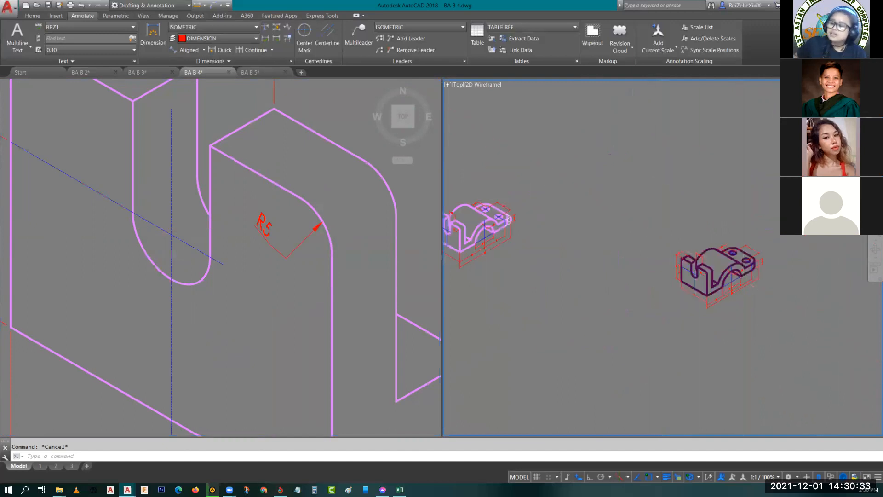
scroll(564, 272, "up", 8)
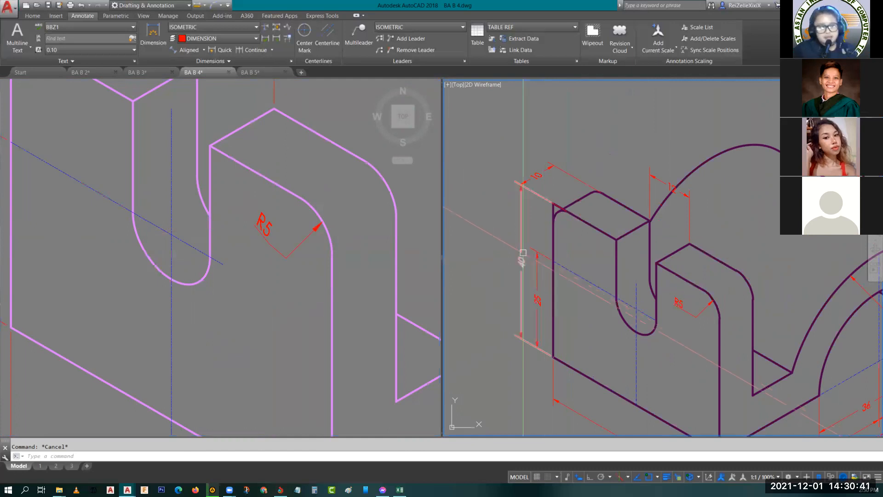
scroll(599, 334, "down", 2)
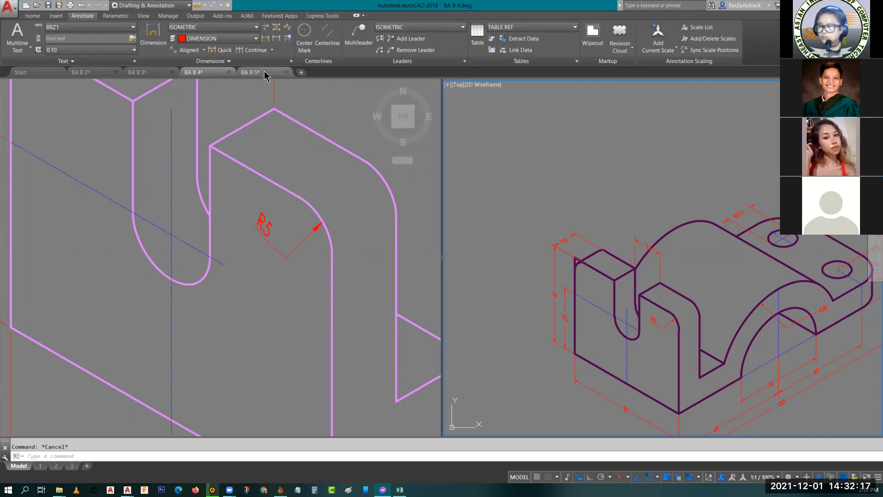
- Examine the activity, job and project sheets BA B-5.1 to 5.3 in the BA B 5 drawing
mouse_move(265, 76)
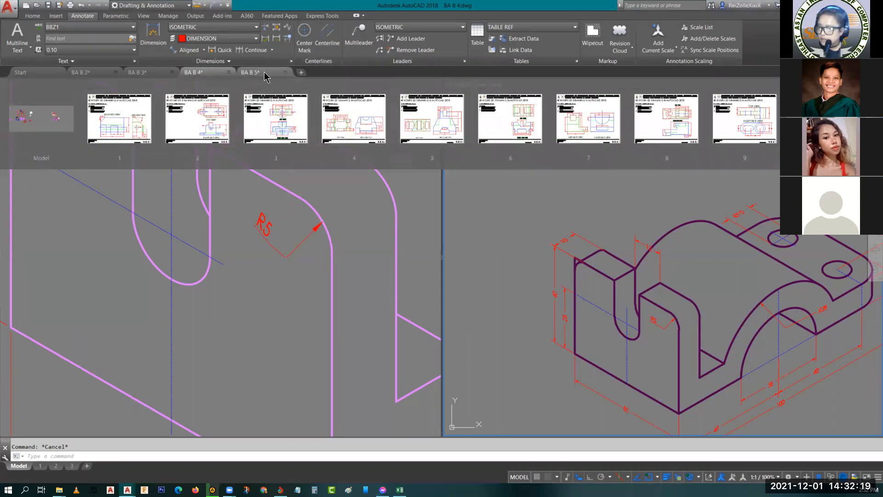
left_click(266, 75)
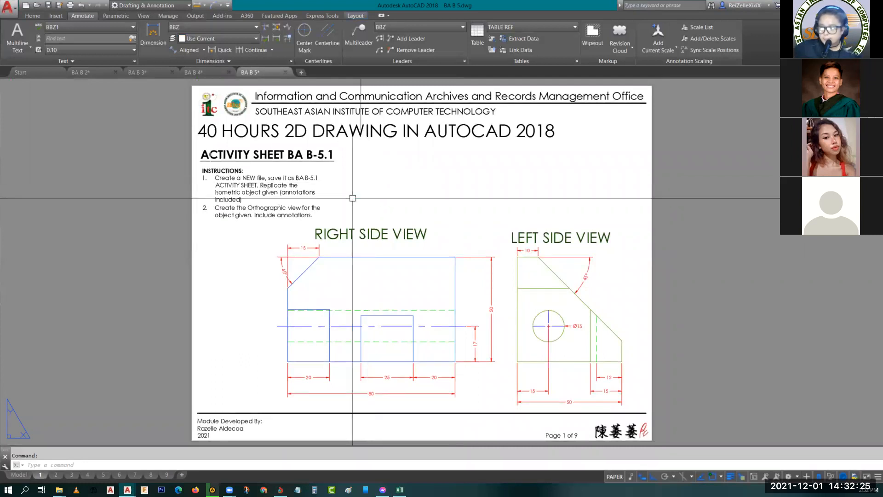
left_click(61, 476)
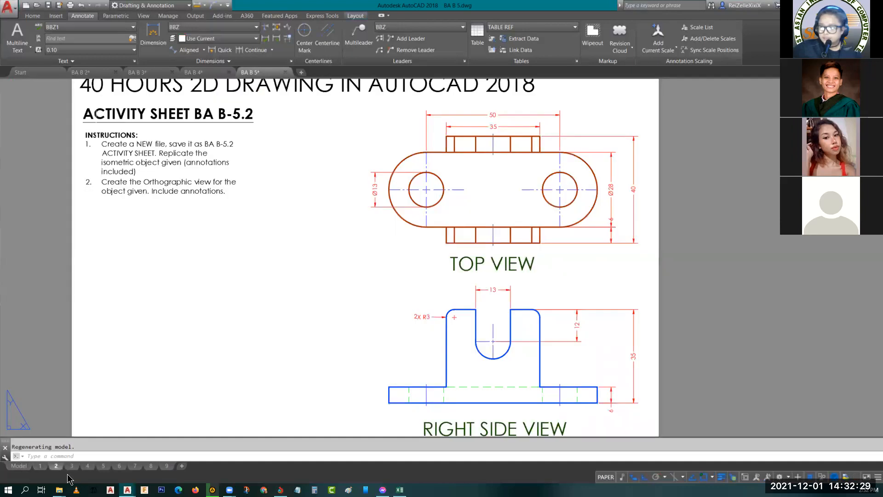
left_click(73, 466)
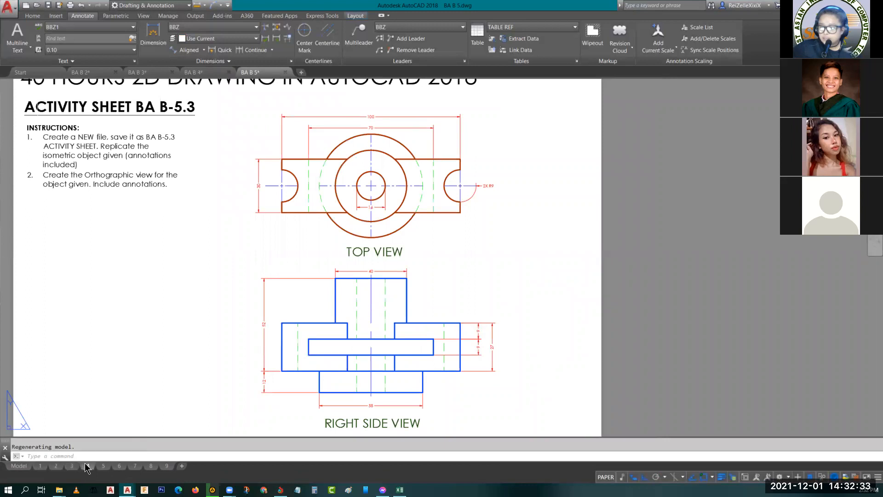
left_click(87, 466)
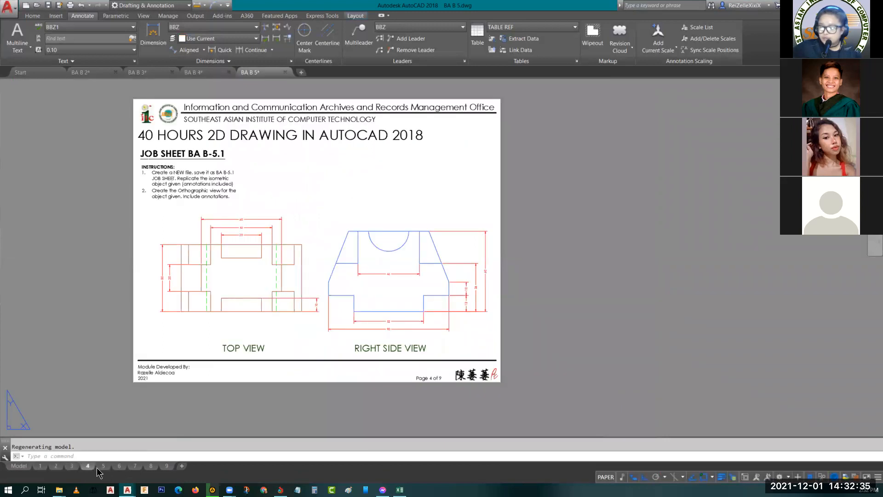
left_click(104, 467)
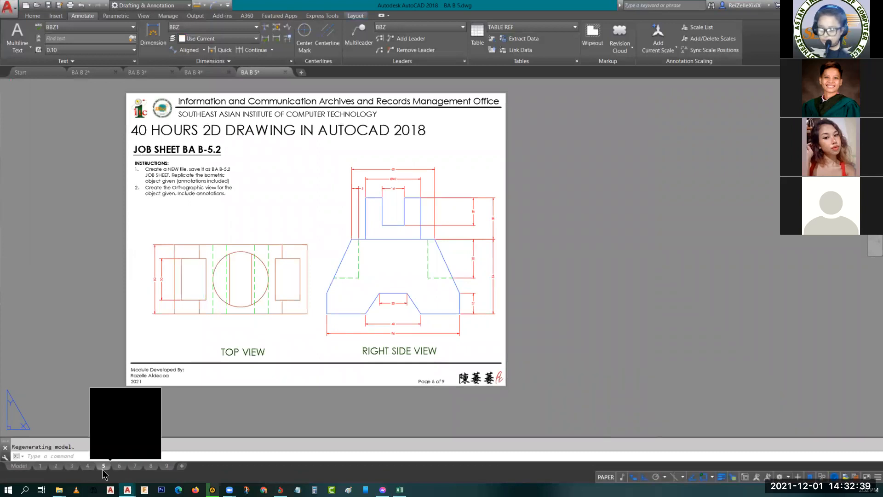
left_click(119, 466)
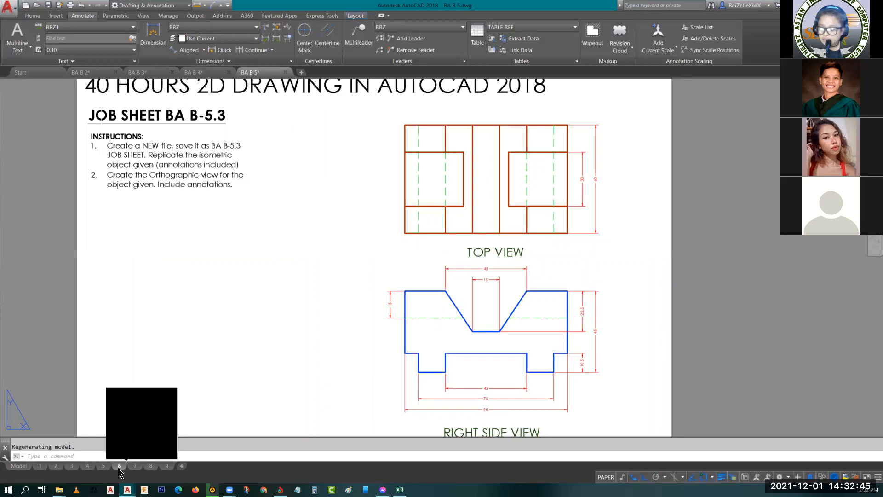
left_click(135, 466)
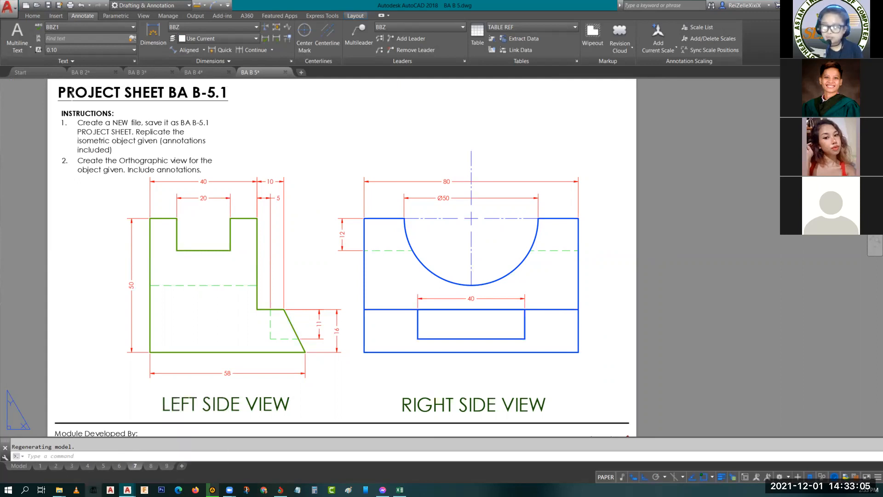
left_click(151, 466)
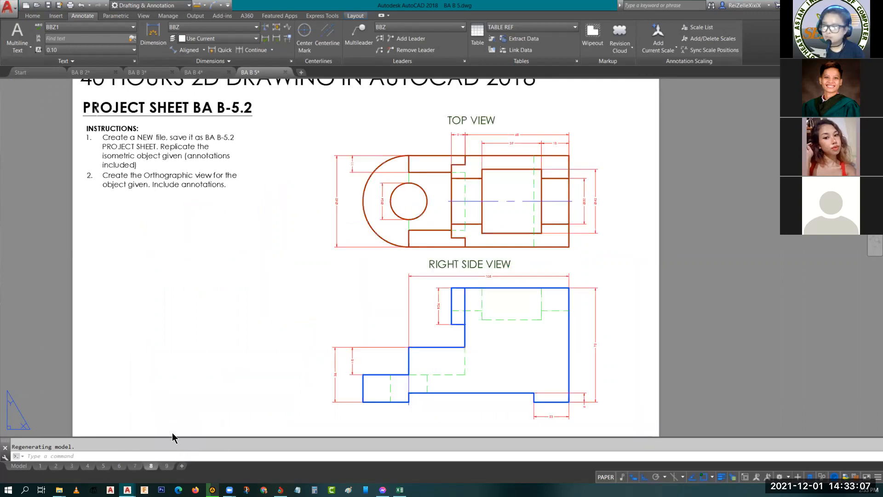
left_click(167, 465)
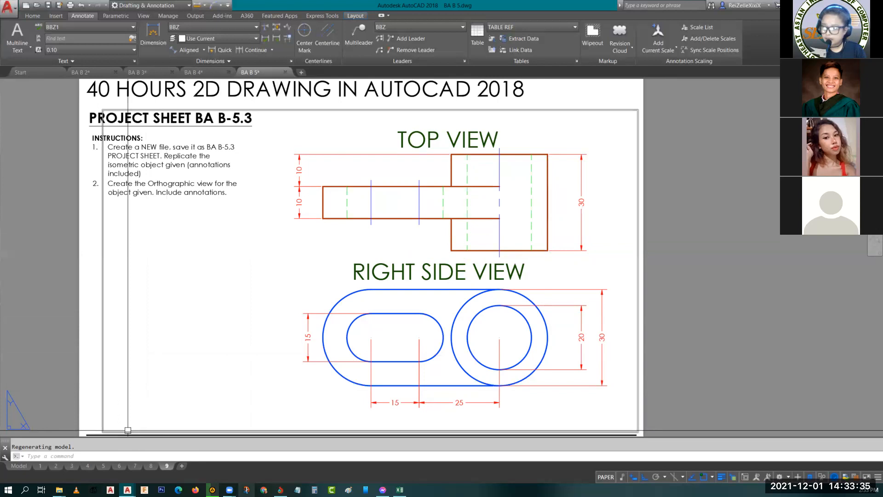
- Switch to Snip & Sketch and capture the dimensioned top and right side views of Project Sheet BA B-5.3
left_click(246, 489)
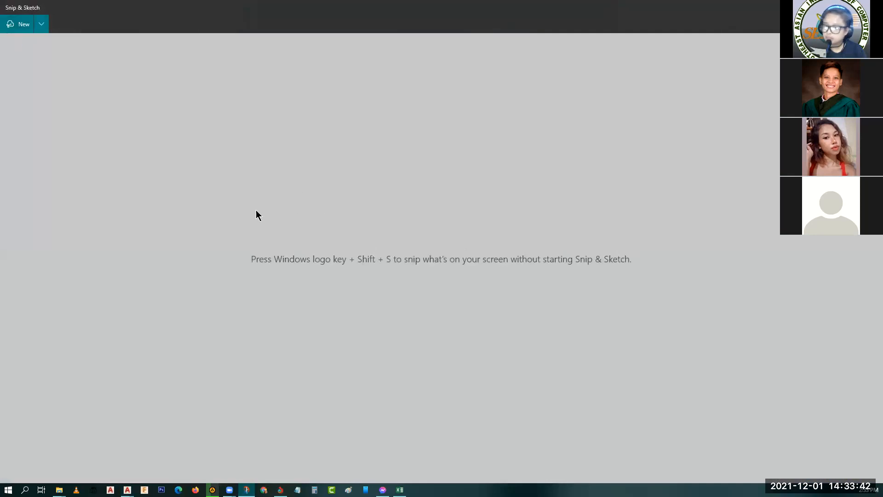
key("ctrl+n")
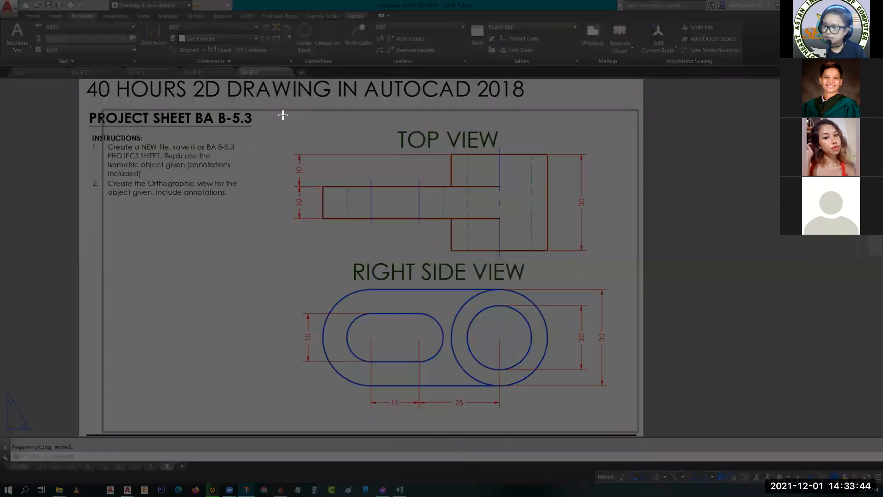
mouse_move(283, 115)
left_mouse_down()
mouse_move(470, 318)
mouse_move(575, 413)
mouse_move(624, 428)
left_mouse_up()
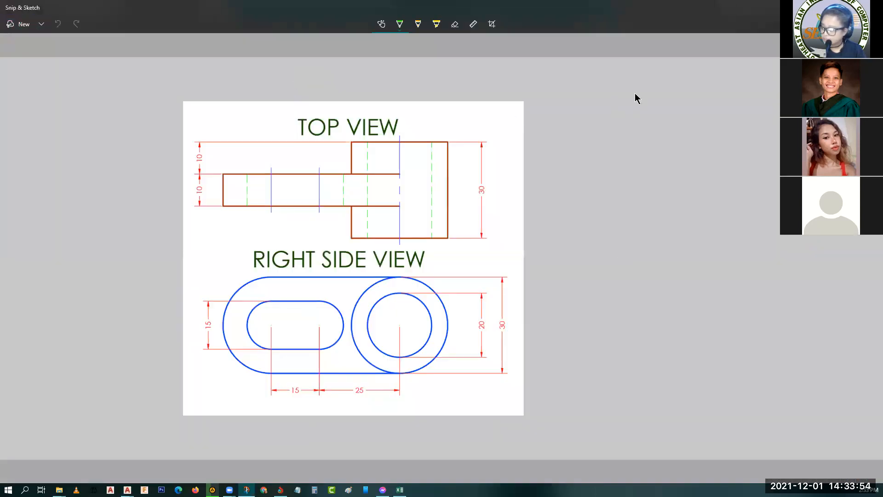
left_click(830, 7)
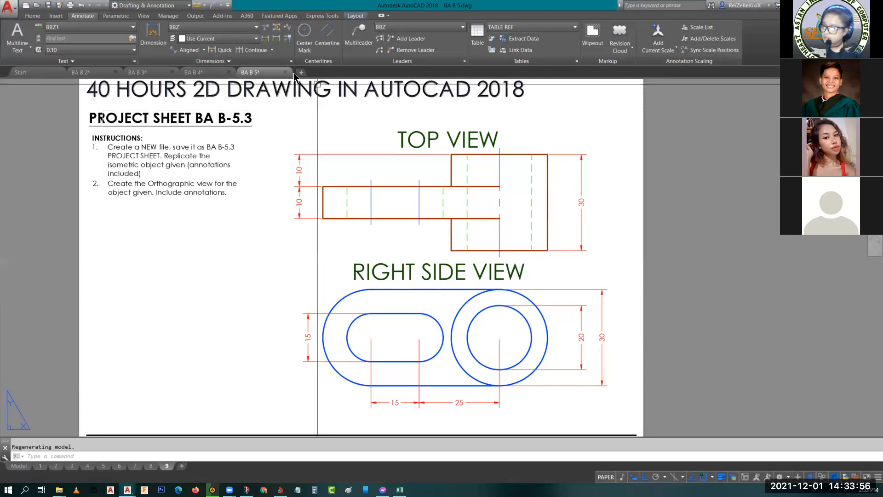
- Create a new drawing, switch its grid off and insert the captured picture of the two views
left_click(302, 72)
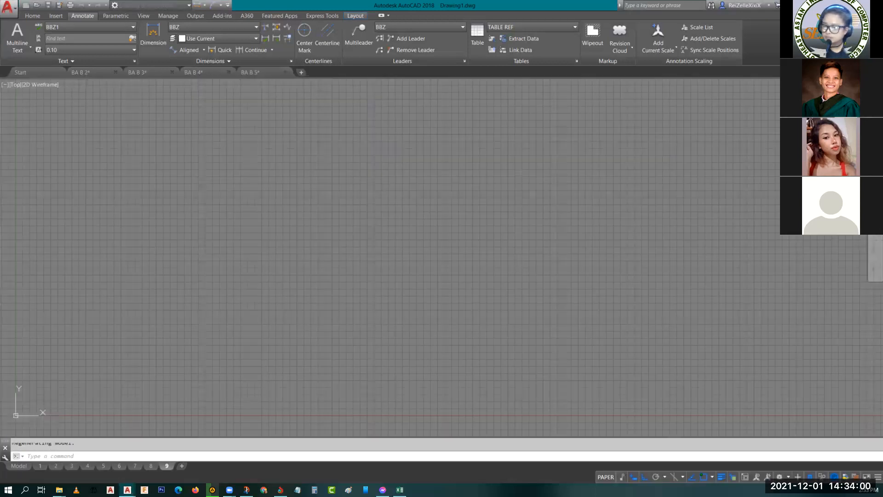
left_click(546, 477)
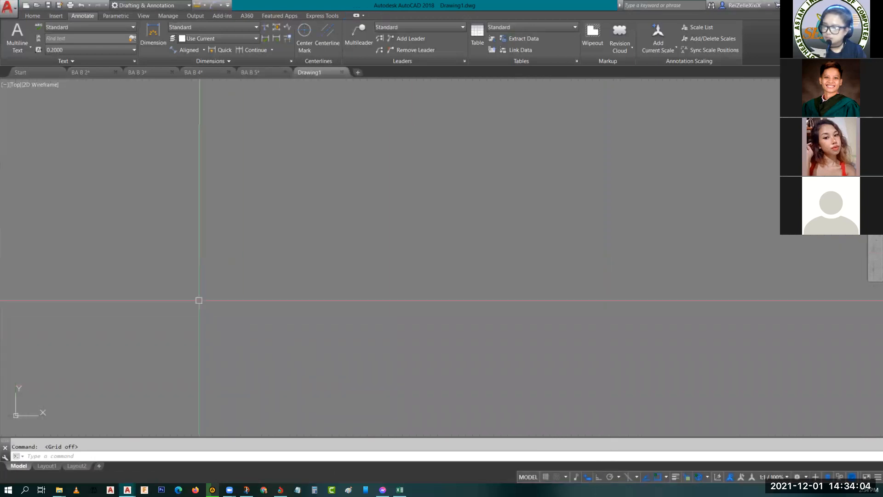
key("ctrl+v")
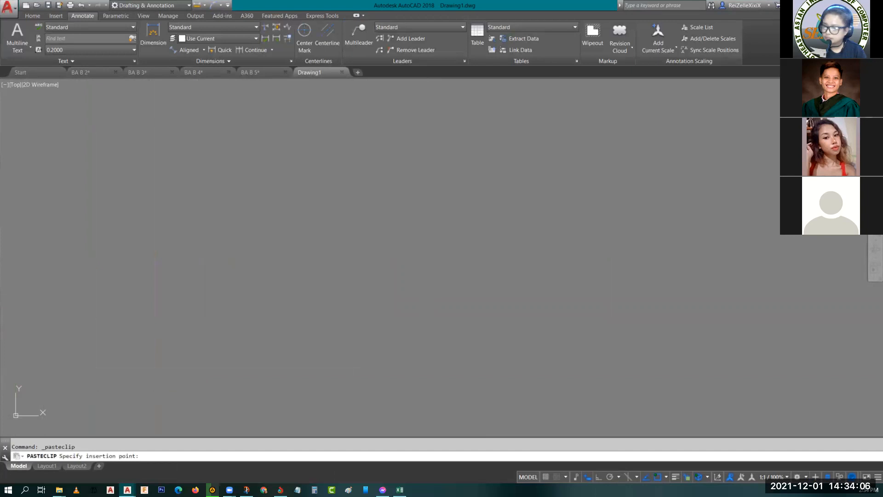
left_click(76, 131)
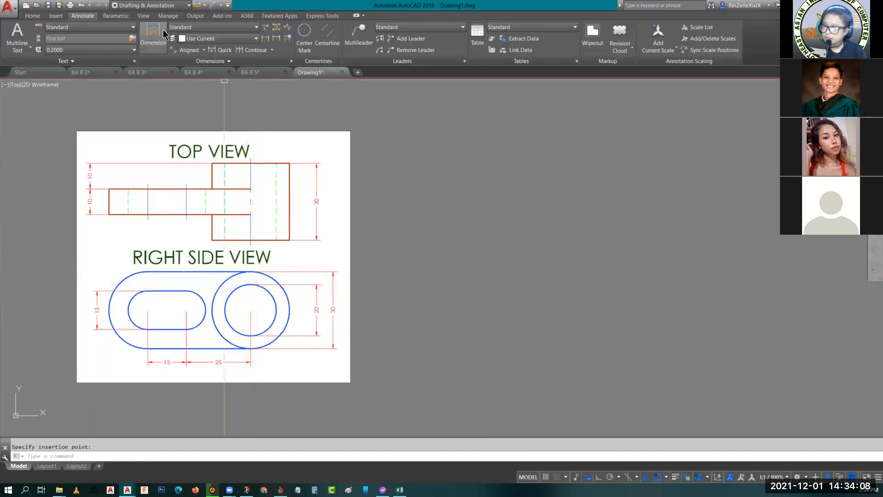
- Split the model space into two vertical viewports, narrow the picture's viewport and fit the reference picture in it
left_click(144, 15)
left_click(90, 40)
left_click(94, 85)
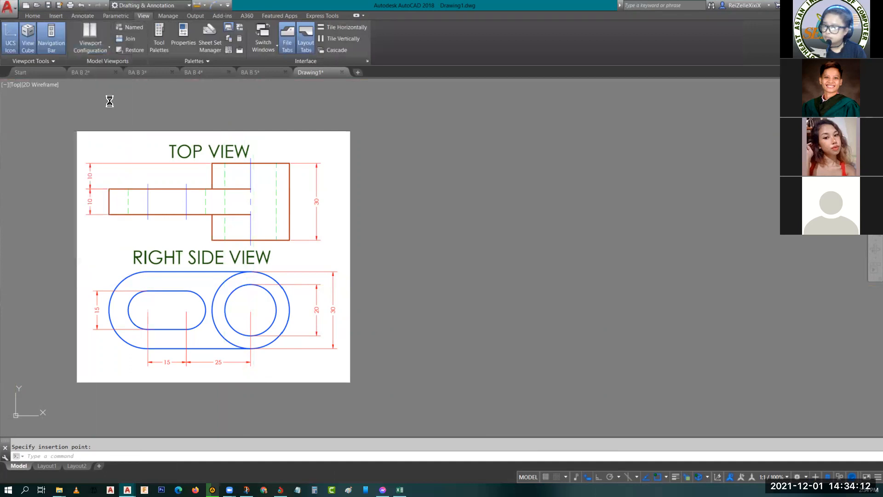
mouse_move(99, 370)
middle_mouse_down()
mouse_move(129, 330)
mouse_move(171, 324)
mouse_move(186, 308)
middle_mouse_up()
scroll(130, 330, "up", 2)
scroll(156, 321, "down", 1)
scroll(184, 309, "up", 2)
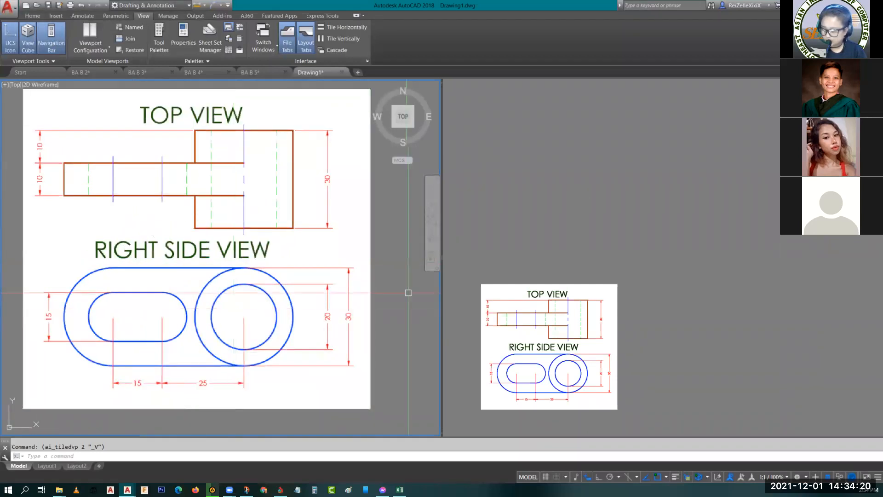
left_click_drag(441, 291, 392, 294)
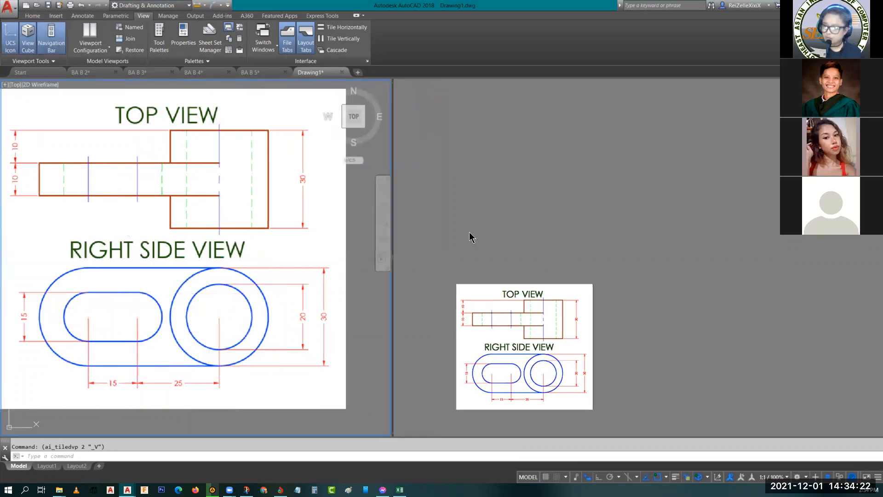
mouse_move(253, 335)
middle_mouse_down()
mouse_move(257, 276)
mouse_move(201, 311)
middle_mouse_up()
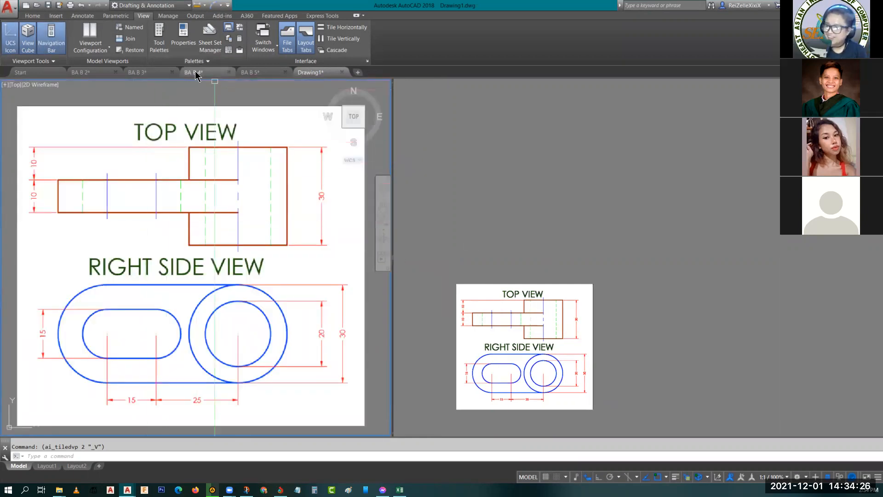
- Check the BA B 4 drawing for reusable objects, and copy the dimensioned isometric and orthographic views from the BA B 3 drawing
left_click(197, 74)
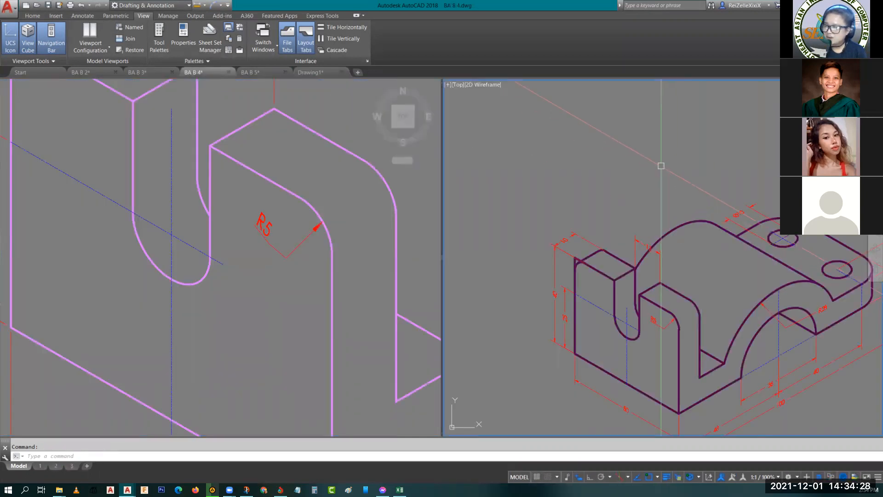
scroll(661, 166, "down", 4)
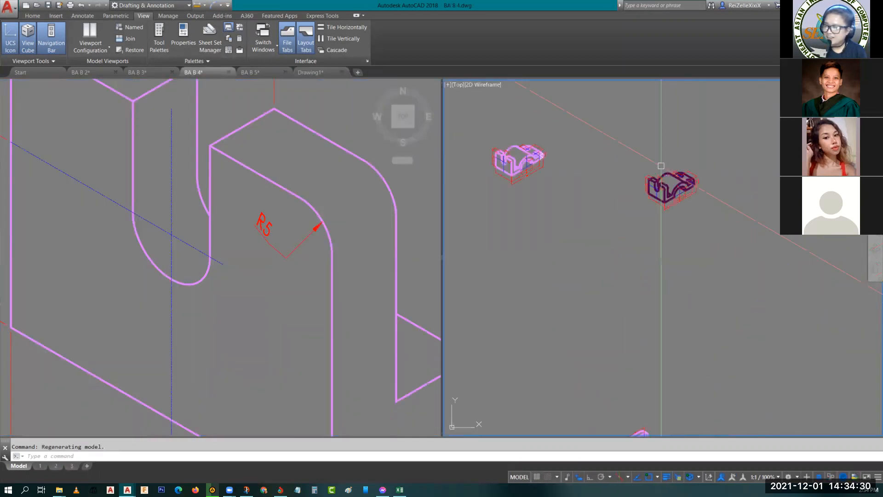
scroll(653, 175, "down", 3)
scroll(630, 193, "up", 6)
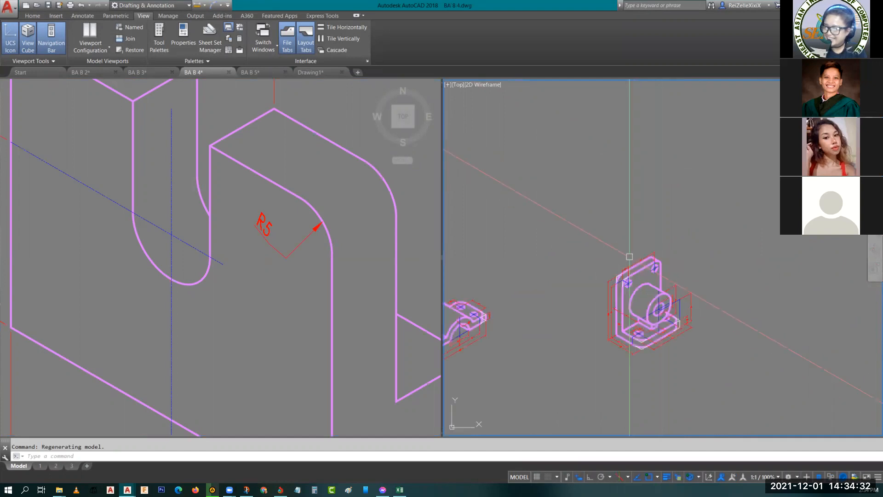
scroll(594, 211, "down", 4)
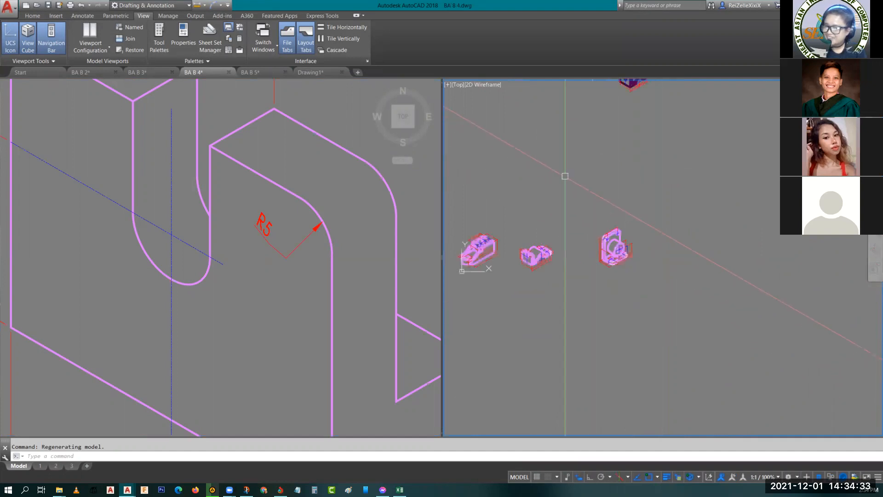
left_click(143, 71)
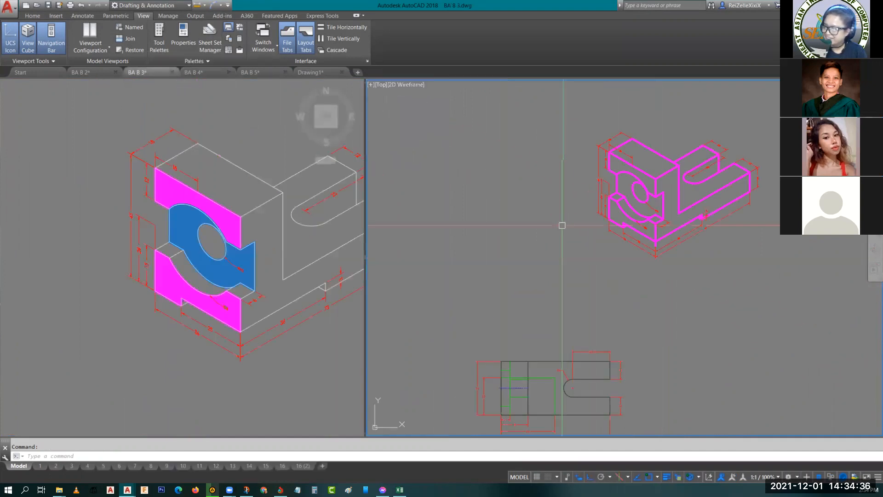
scroll(497, 262, "up", 2)
scroll(487, 270, "up", 2)
middle_click_drag(645, 184, 597, 224)
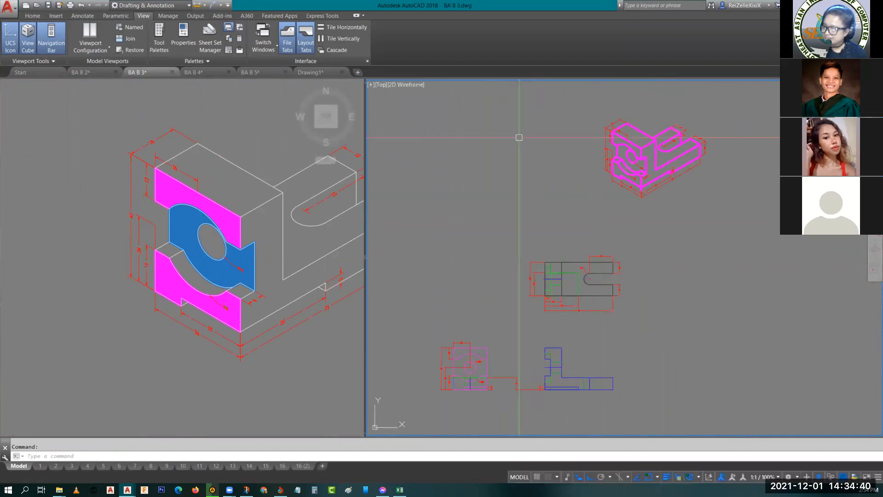
left_click(419, 99)
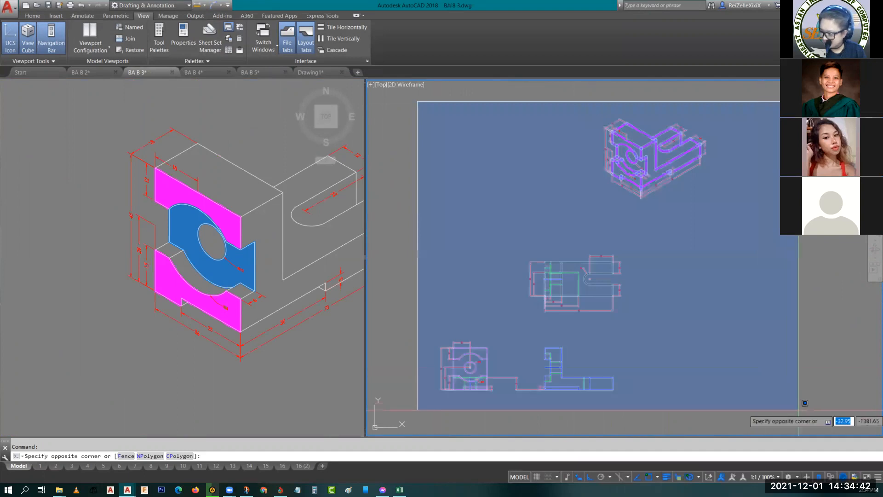
left_click(804, 408)
key("ctrl+c")
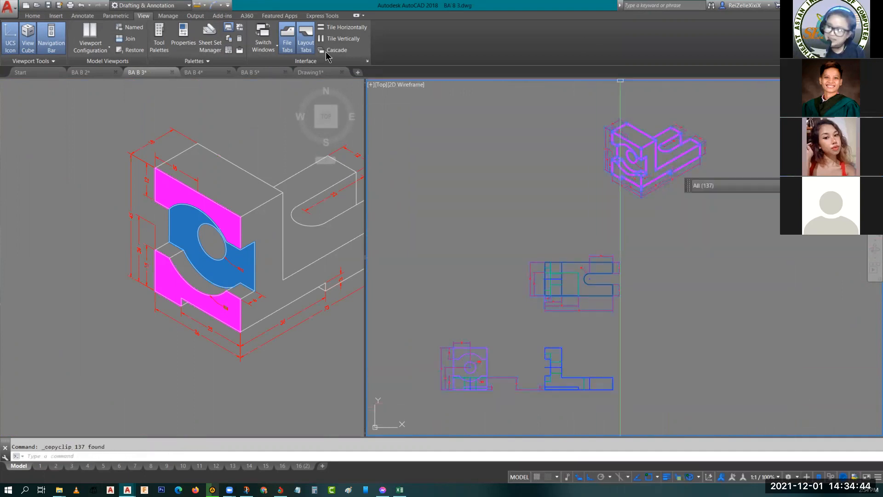
- Paste the copied isometric and orthographic views into the new drawing, in open space beside the reference picture
left_click(315, 74)
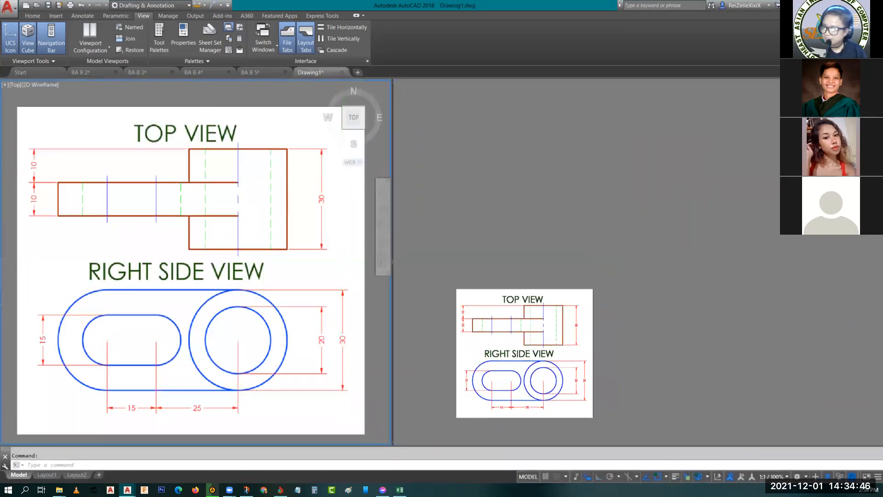
scroll(606, 185, "down", 5)
mouse_move(577, 179)
middle_mouse_down()
mouse_move(579, 261)
mouse_move(700, 217)
middle_mouse_up()
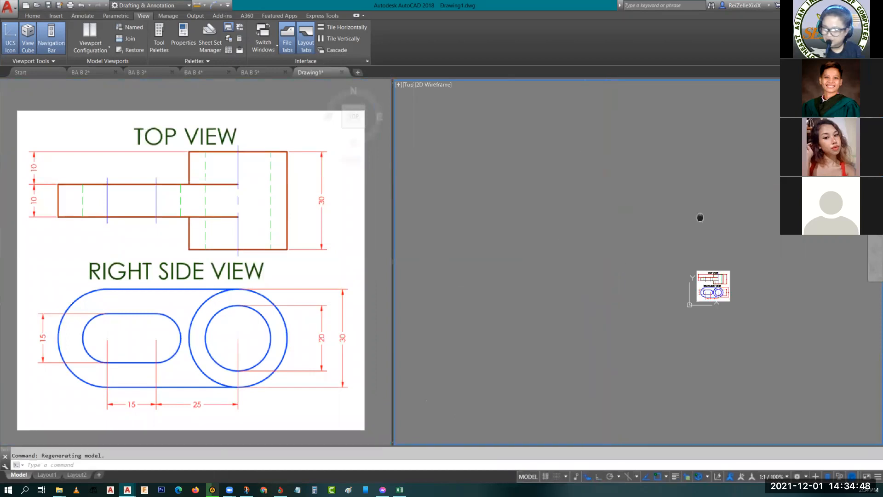
key("ctrl+v")
scroll(454, 272, "down", 4)
middle_click_drag(453, 272, 652, 316)
left_click(450, 275)
key("Escape")
scroll(546, 239, "down", 6)
scroll(558, 219, "up", 3)
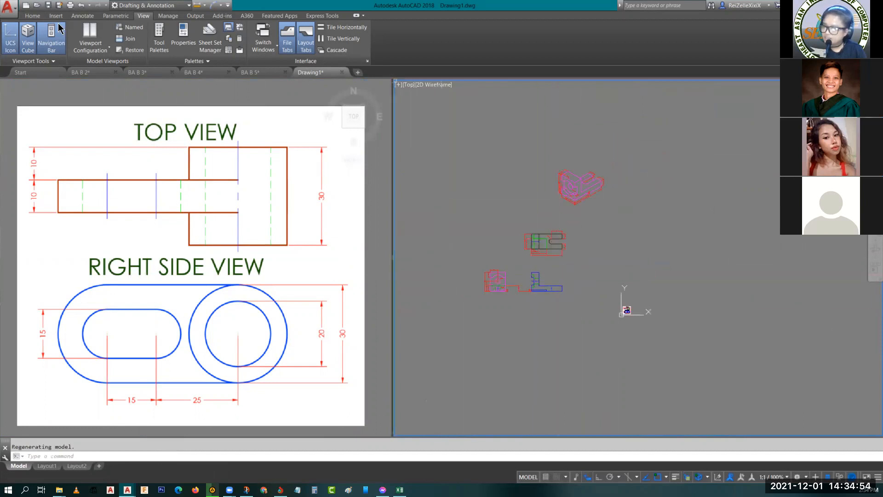
- Check the layers and dimension styles brought in with the pasted views, and inspect the style of one isometric dimension
left_click(31, 16)
left_click(396, 28)
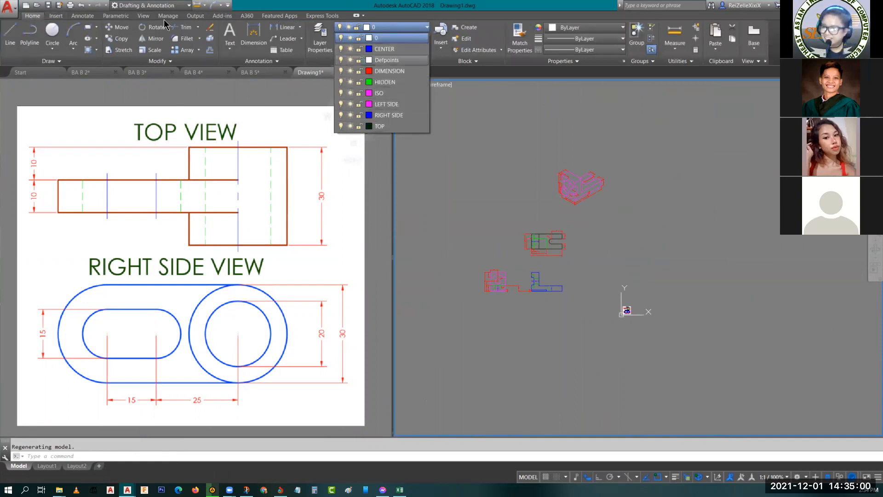
key("Escape")
left_click(87, 17)
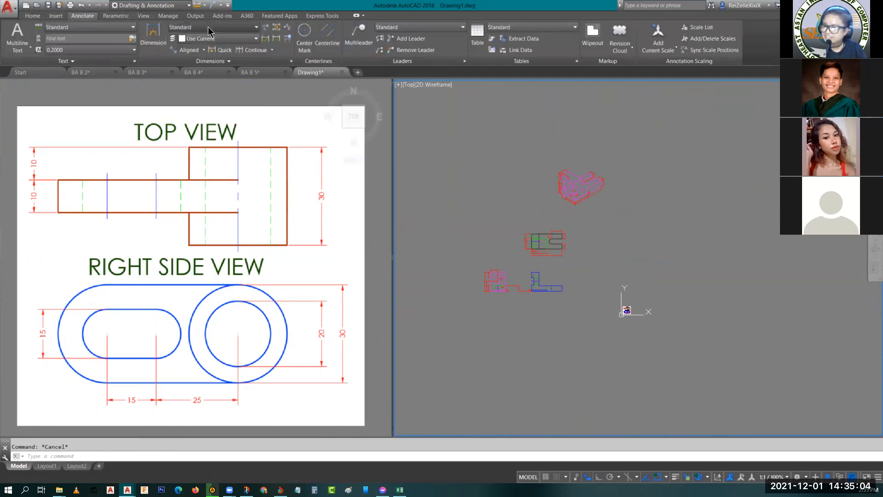
left_click(208, 28)
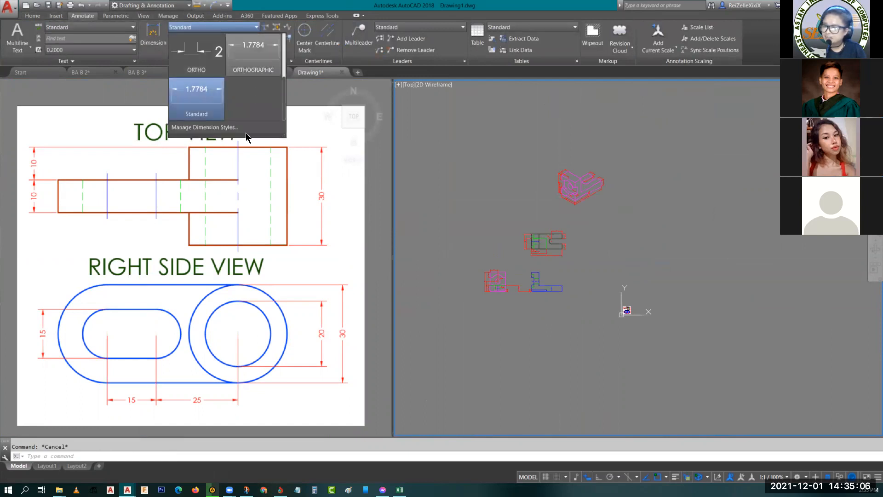
left_click(520, 170)
scroll(525, 158, "up", 5)
left_click(555, 158)
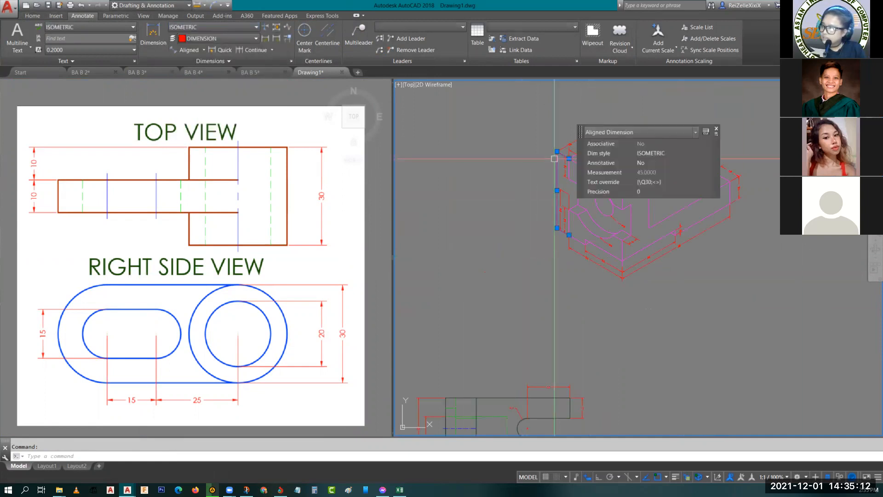
key("Escape")
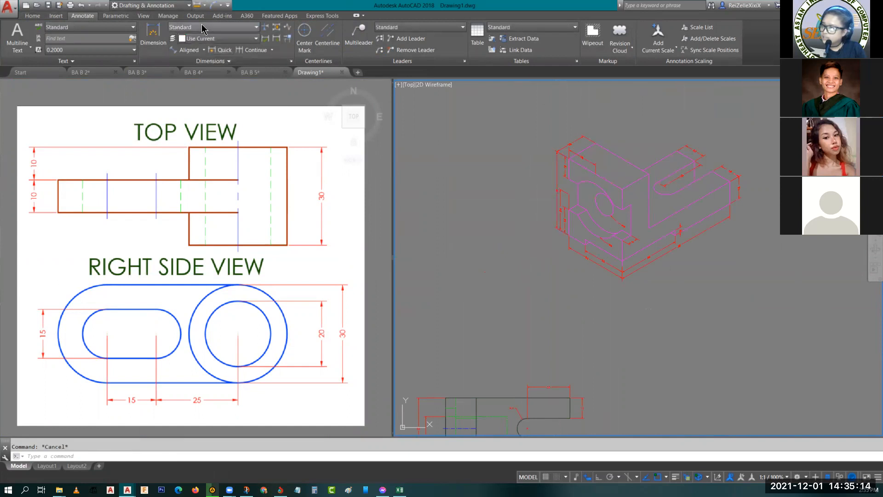
left_click(211, 28)
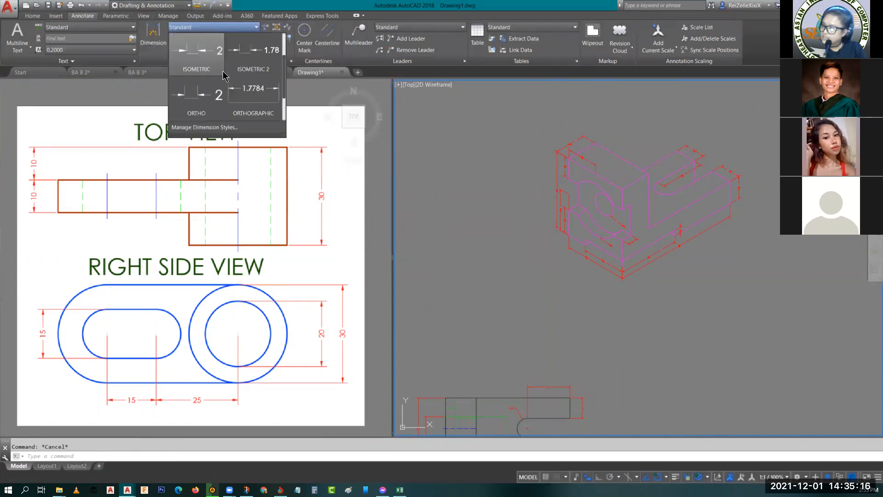
scroll(225, 76, "up", 2)
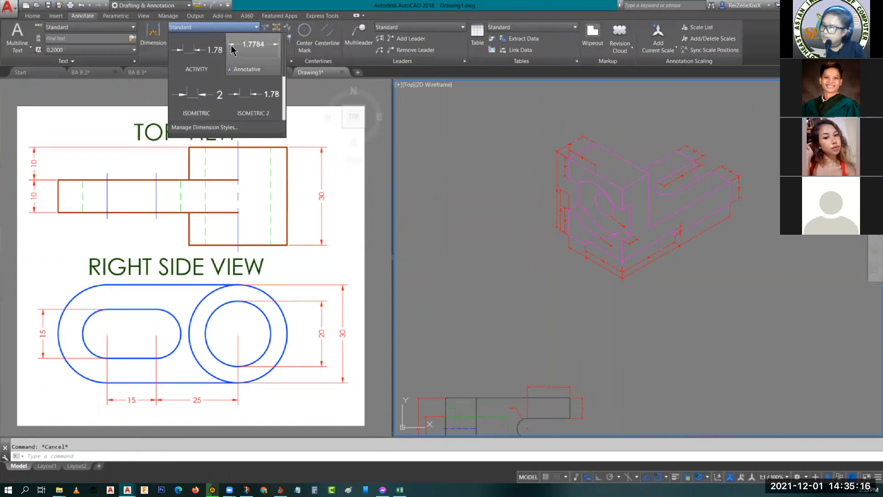
left_click(599, 162)
scroll(509, 176, "down", 3)
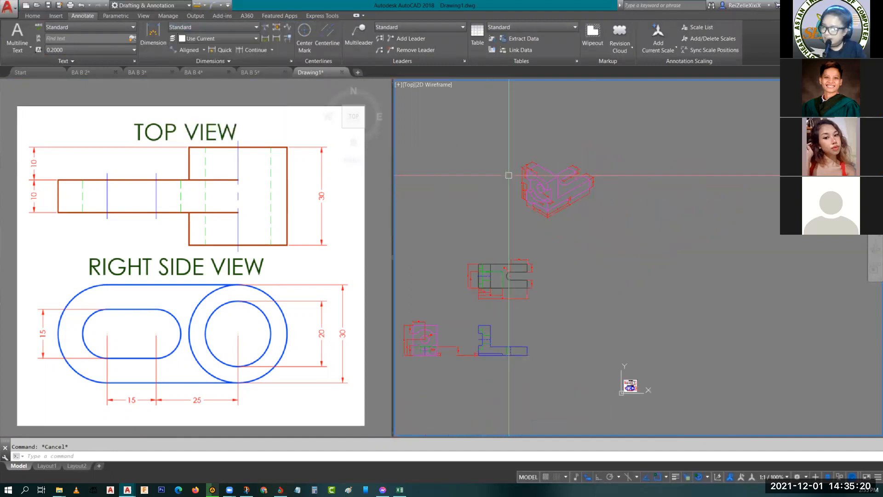
- Erase all the pasted isometric and orthographic views, keeping the reference picture
middle_click_drag(483, 217, 592, 211)
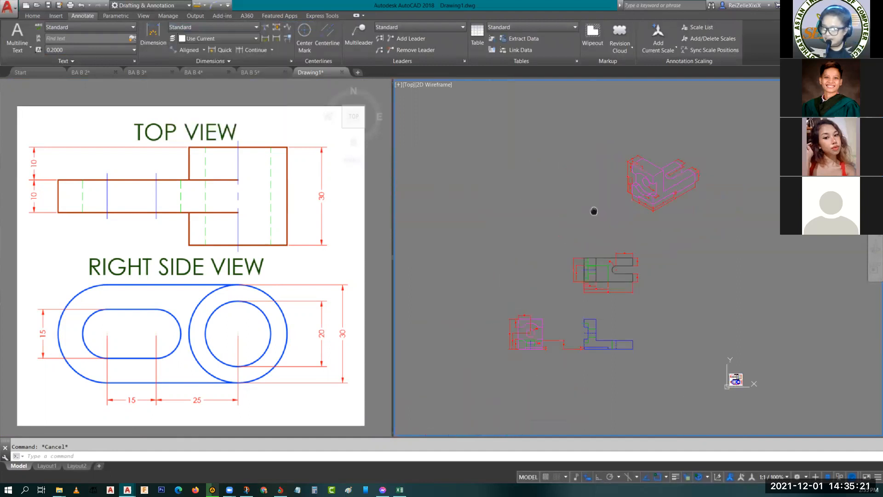
left_click(449, 108)
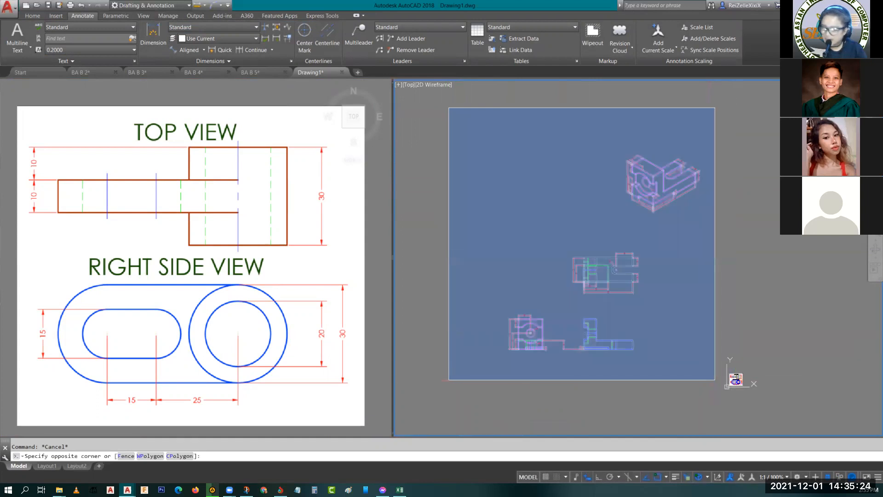
left_click(715, 380)
key("Return")
- Turn on isometric drafting with the right isoplane in an empty area beside the reference picture
middle_click_drag(723, 360, 601, 296)
scroll(606, 324, "up", 9)
middle_click_drag(783, 271, 654, 270)
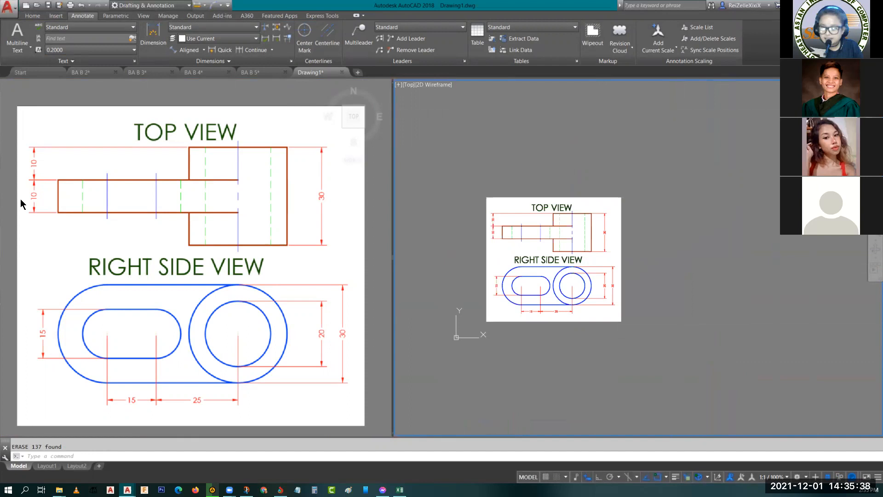
middle_click_drag(748, 291, 479, 313)
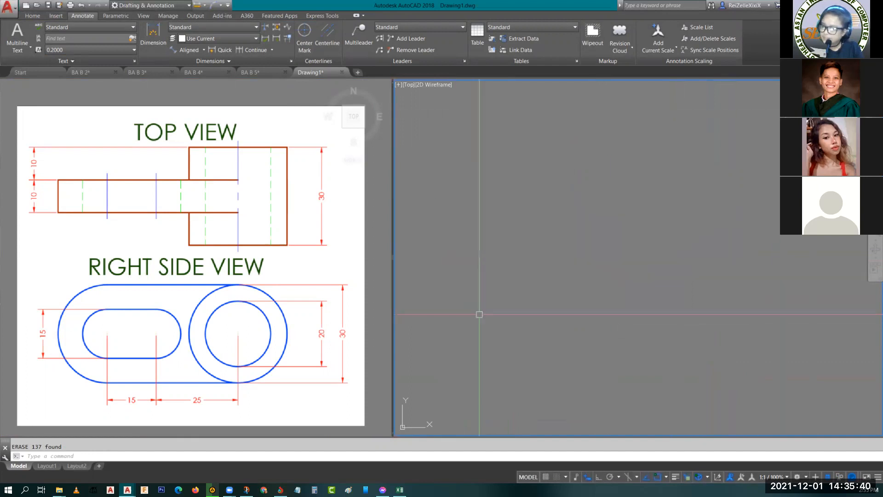
left_click(628, 478)
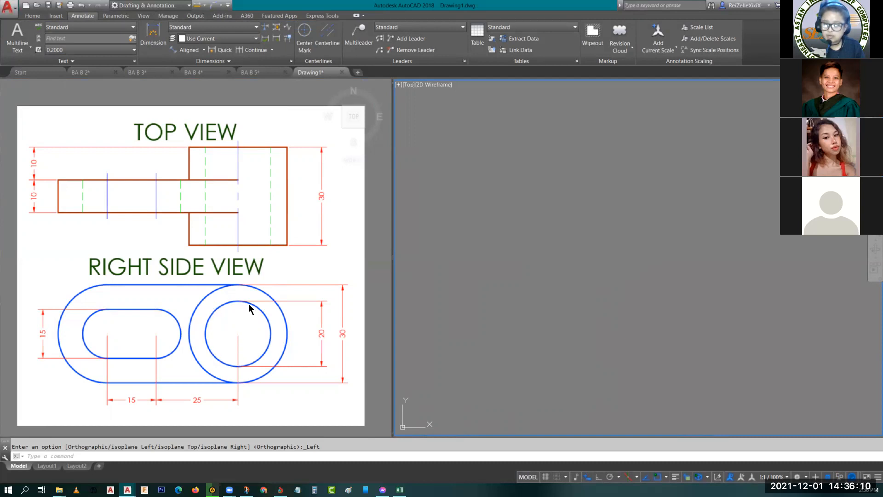
left_click(800, 242)
left_click(764, 246)
key("F5")
key("F5")
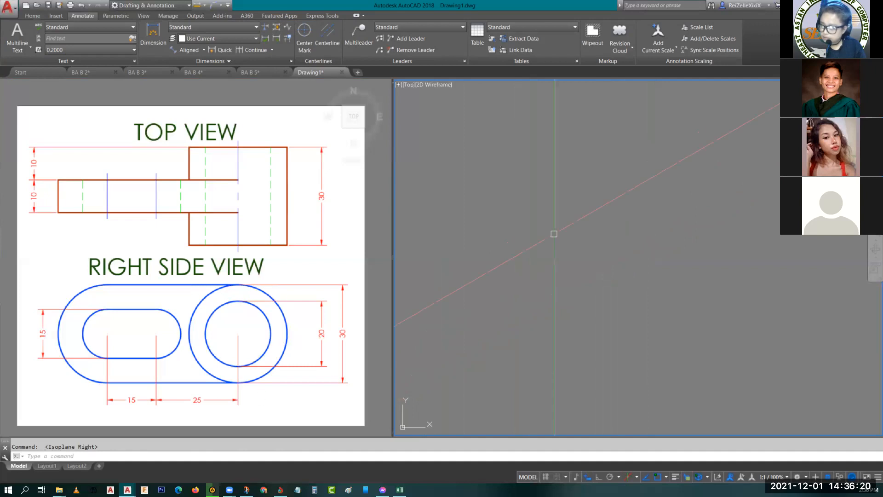
- Draw an isocircle with a diameter of 20 on the right isoplane for the cylinder's hole
type("el")
key("Return")
type("i")
key("Return")
left_click(680, 259)
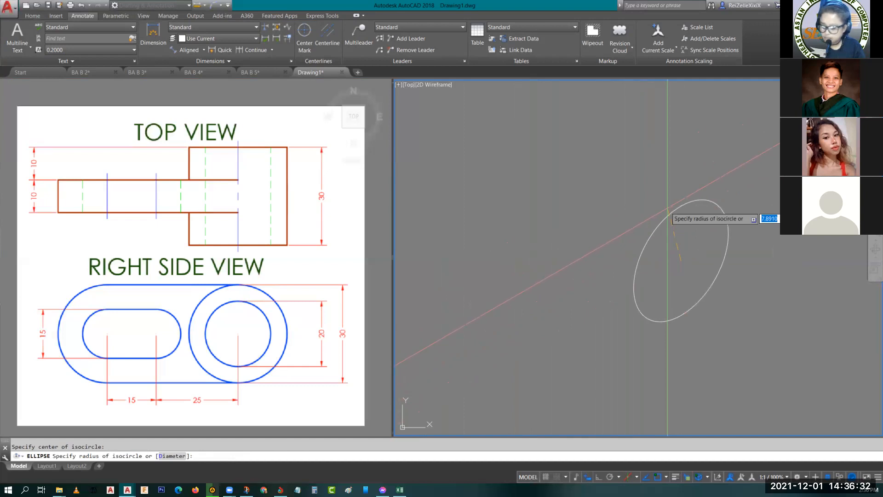
left_click(691, 186)
- Draw a concentric isocircle with a diameter of 30 around the hole's isocircle
key("Return")
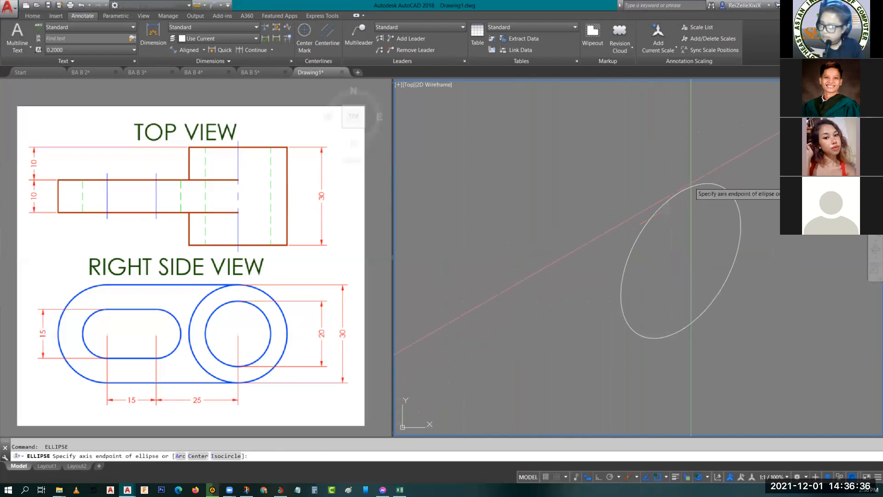
type("i")
key("Return")
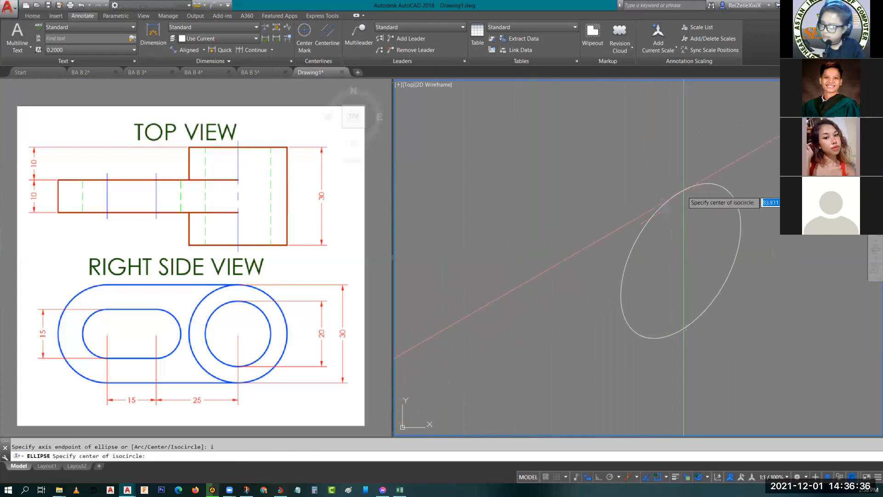
left_click(681, 261)
type("d")
key("Return")
type("30")
key("Return")
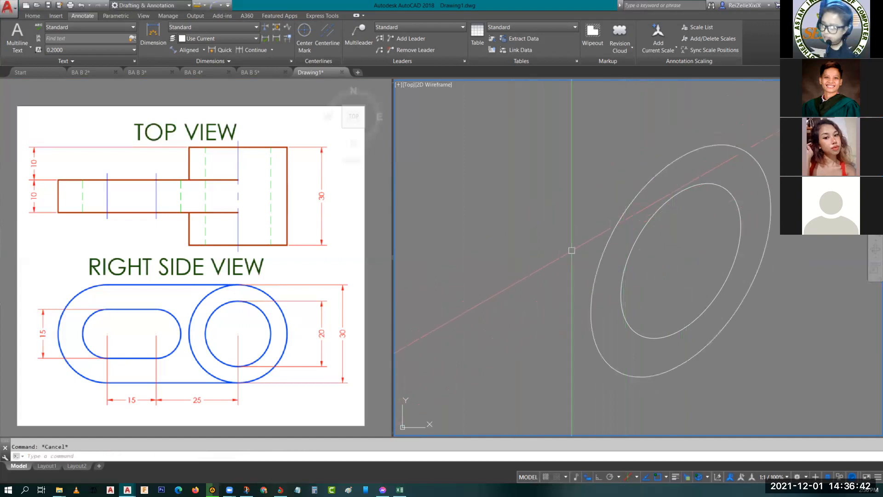
- Turn off isometric drafting and move both isocircles farther away from the reference picture
scroll(611, 244, "down", 5)
left_click(685, 289)
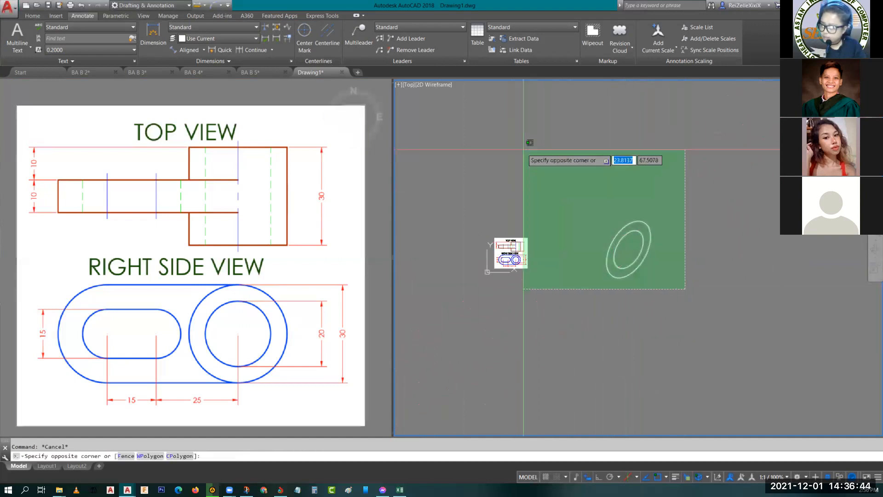
left_click(524, 148)
key("Escape")
left_click(628, 476)
left_click(684, 329)
left_click(578, 120)
type("m")
key("Return")
left_click(625, 244)
middle_click_drag(707, 279, 573, 279)
left_click(657, 217)
key("Escape")
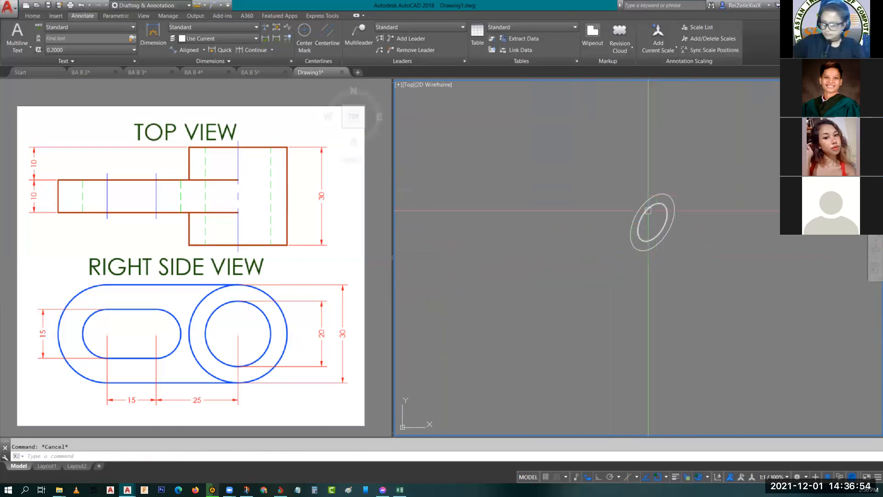
- Turn isometric drafting back on with the left isoplane and Ortho, and copy both isocircles 30 units along the 150° axis
left_click(629, 479)
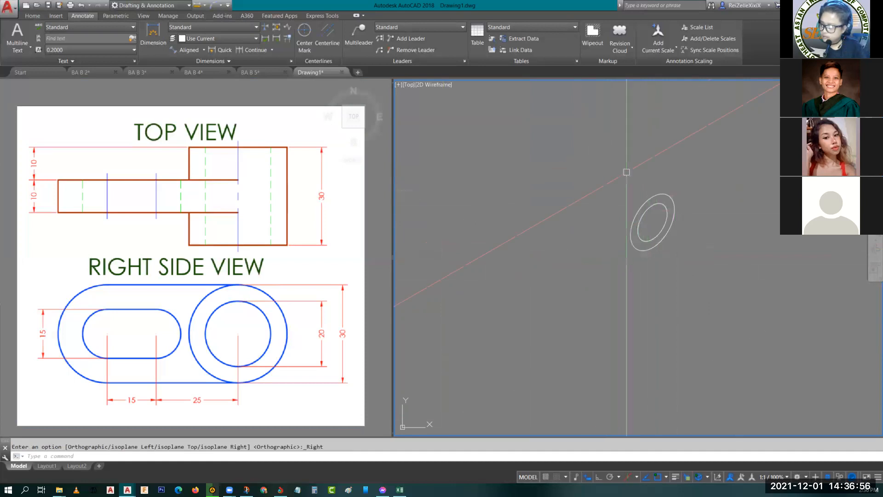
left_click(657, 220)
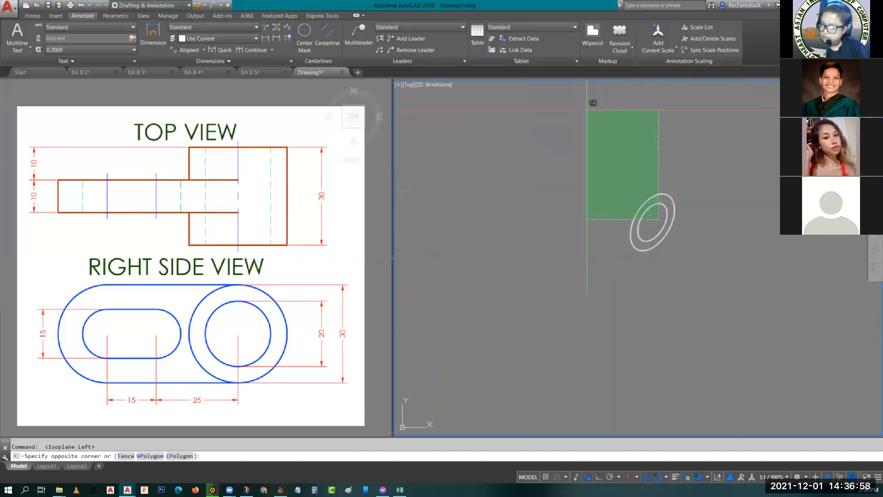
left_click(589, 103)
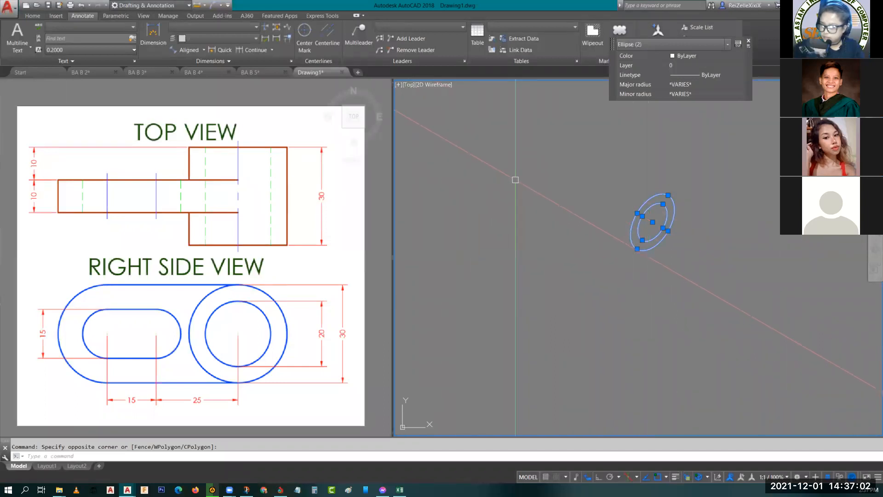
type("co")
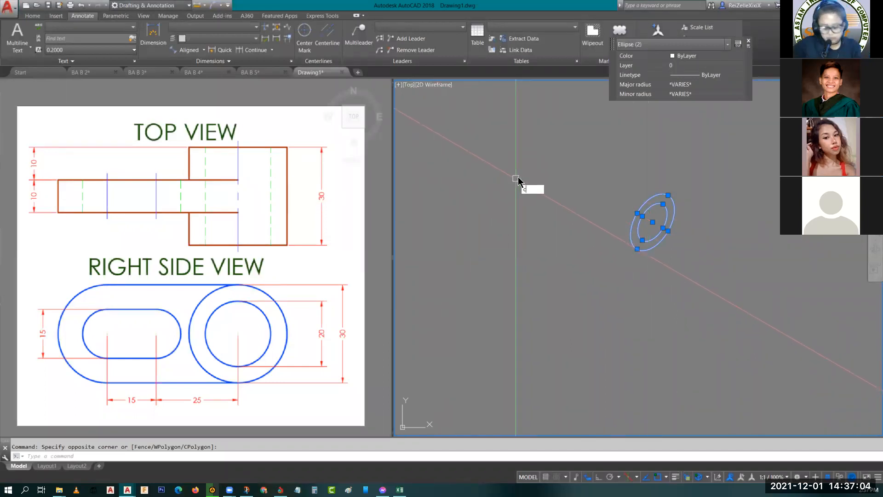
key("Return")
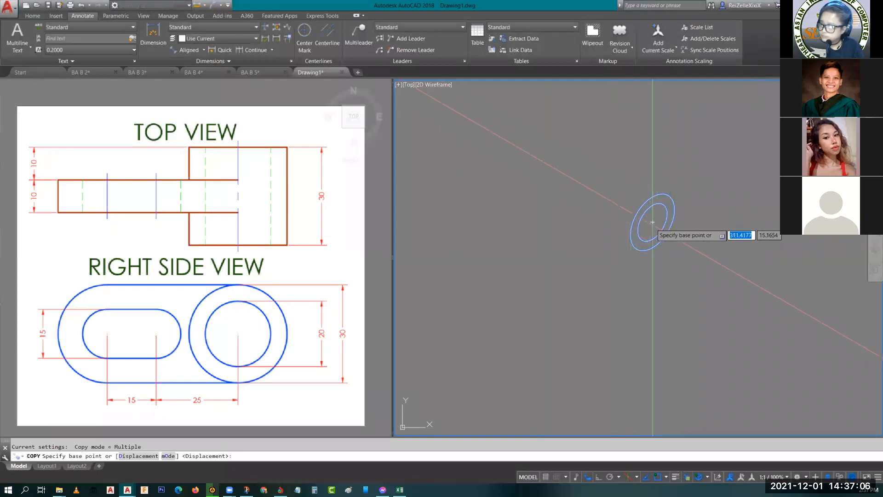
left_click(652, 222)
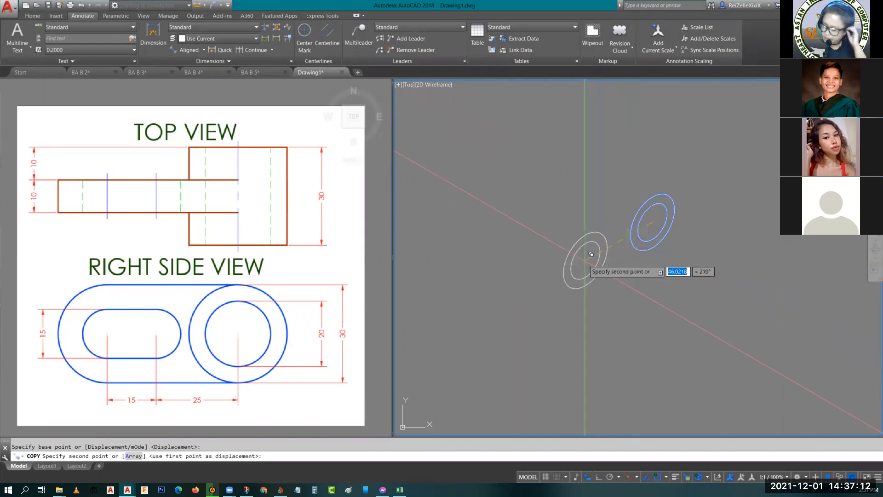
left_click(599, 478)
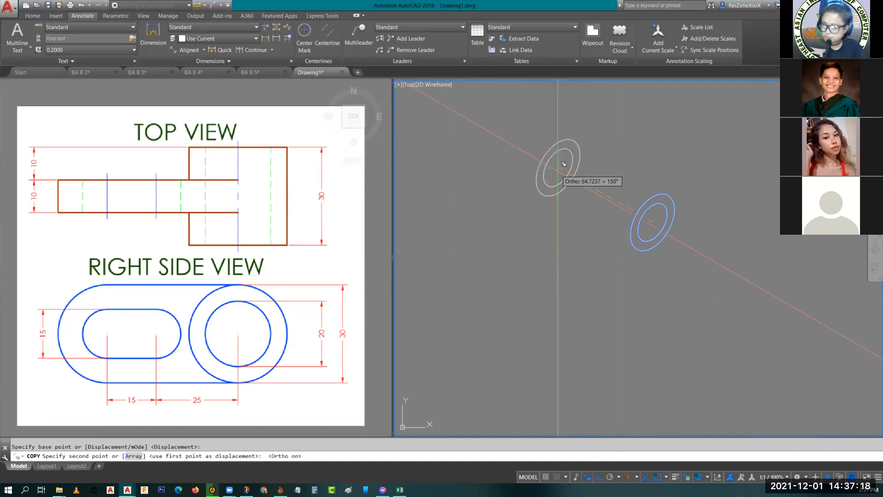
type("30")
key("Return")
key("Escape")
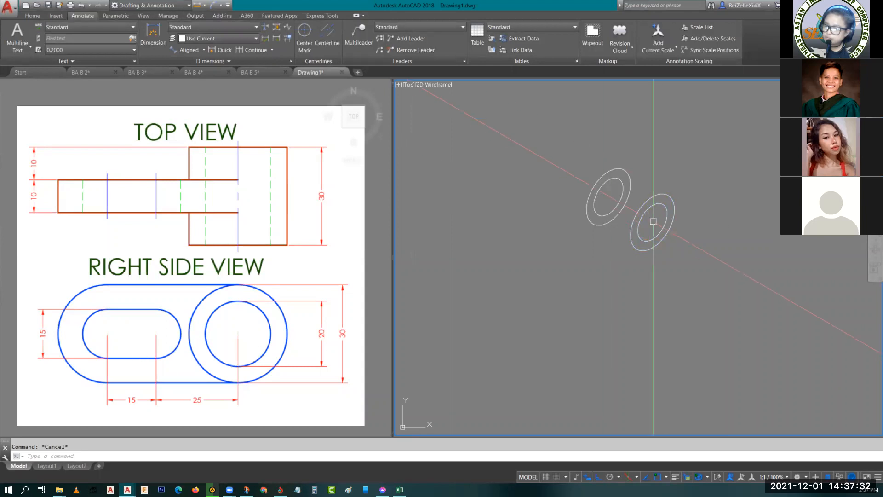
- On the right isoplane, draw a vertical line from the front isocircles' centre down past the outer one
key("F5")
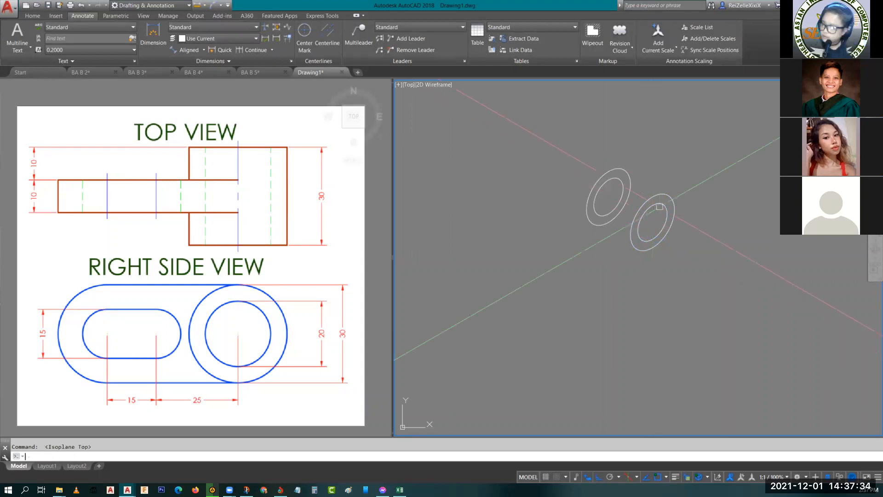
key("F5")
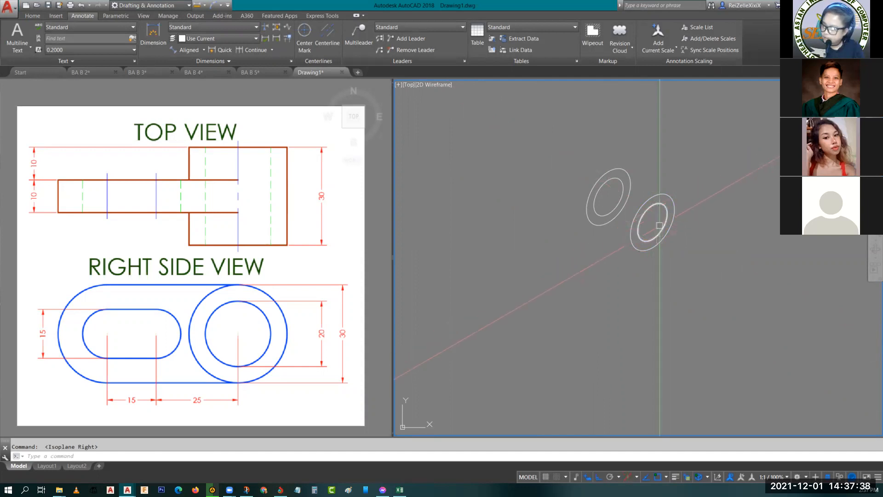
type("l")
key("Return")
left_click(653, 222)
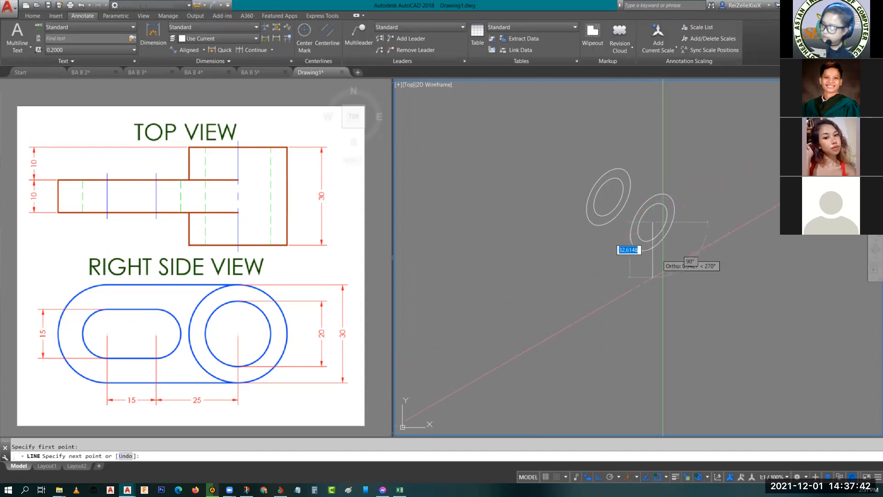
left_click(664, 283)
key("Escape")
- Trim the vertical line where it crosses the front outer isocircle and check its length
key("Escape")
type("tr")
key("Return")
key("Return")
left_click(675, 274)
left_click(631, 295)
key("Escape")
key("Escape")
scroll(643, 225, "up", 4)
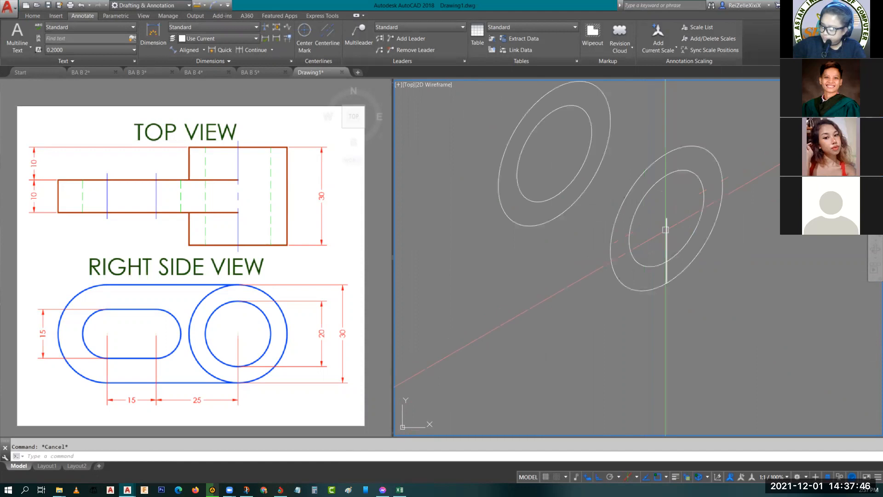
left_click(665, 245)
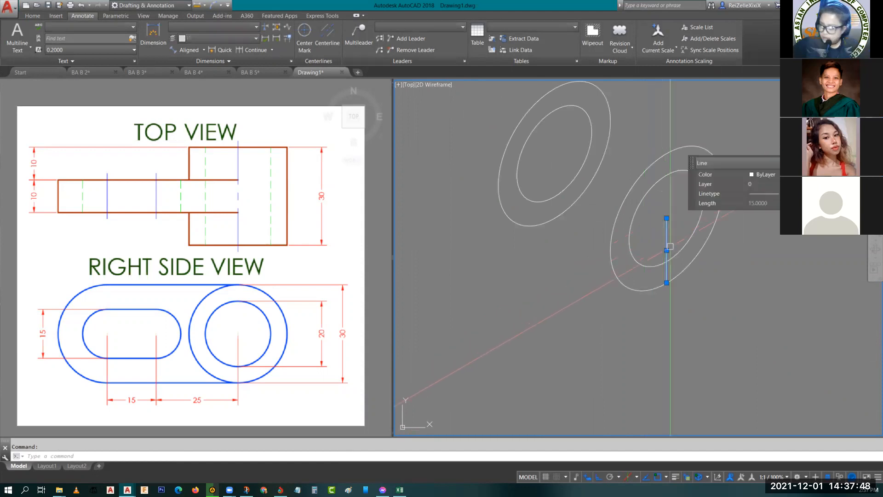
key("Escape")
- Draw connected lines of 25 and 15 units along the 210° axis from the vertical line's lower end
type("l")
key("Return")
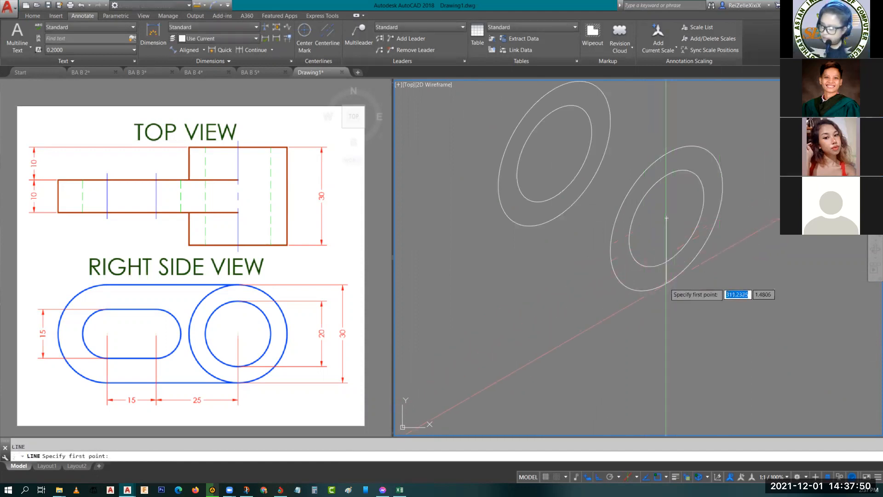
left_click(667, 282)
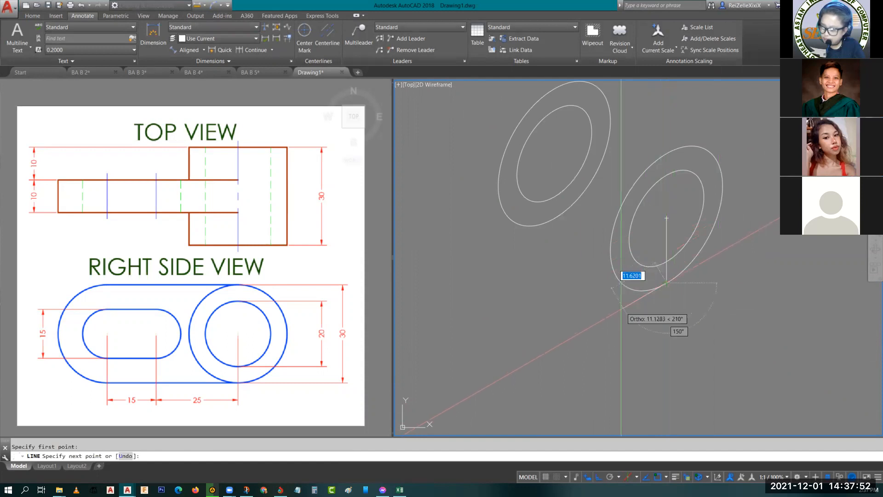
type("25")
key("Return")
scroll(529, 359, "down", 2)
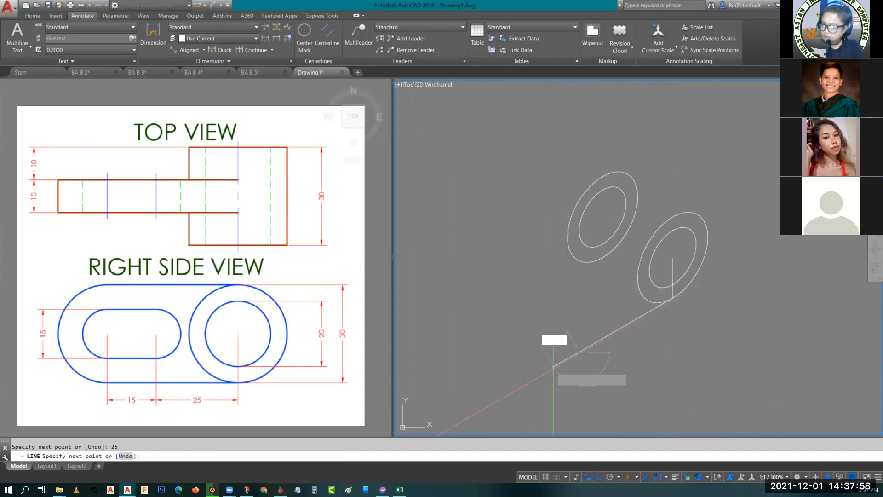
key("Escape")
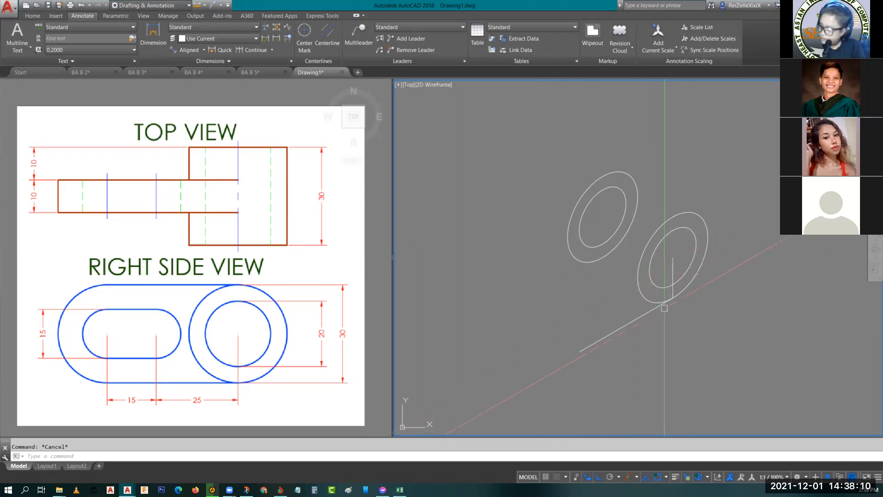
left_click(664, 308)
left_click(578, 355)
key("Escape")
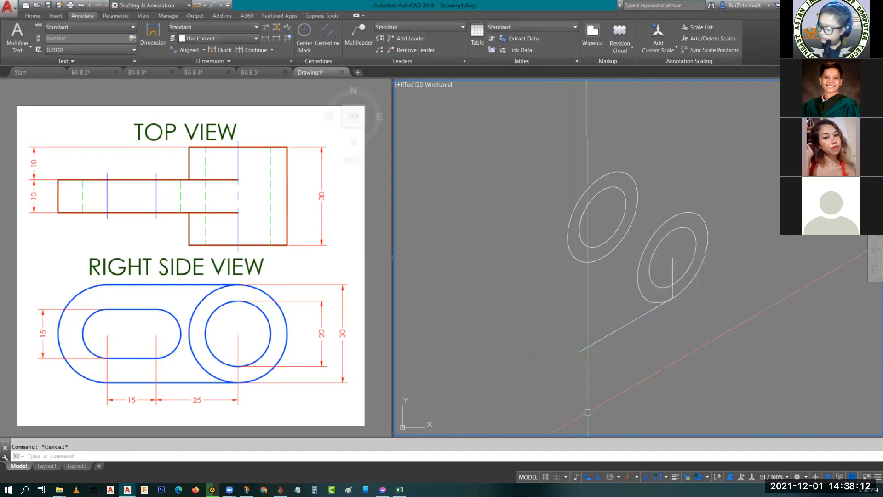
- Copy the 15-unit line straight up by the vertical line's length, from its lower end to the isocircles' centre
left_click(605, 357)
left_click(569, 308)
type("c")
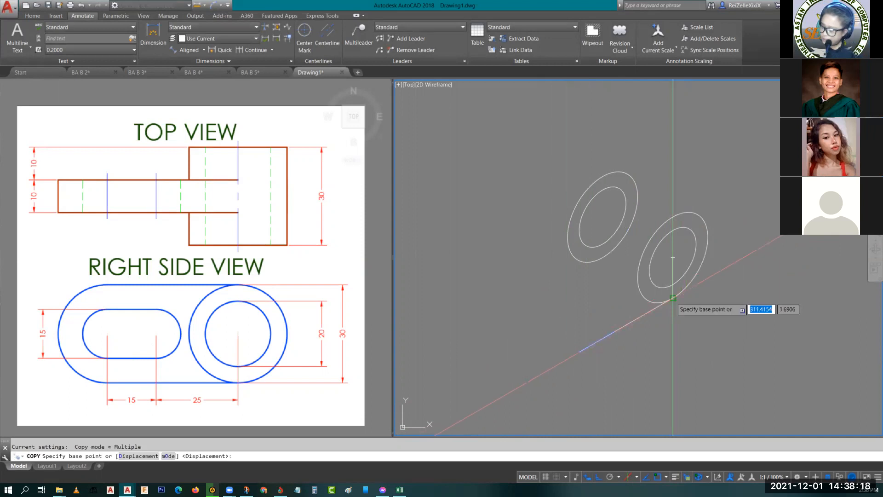
left_click(673, 298)
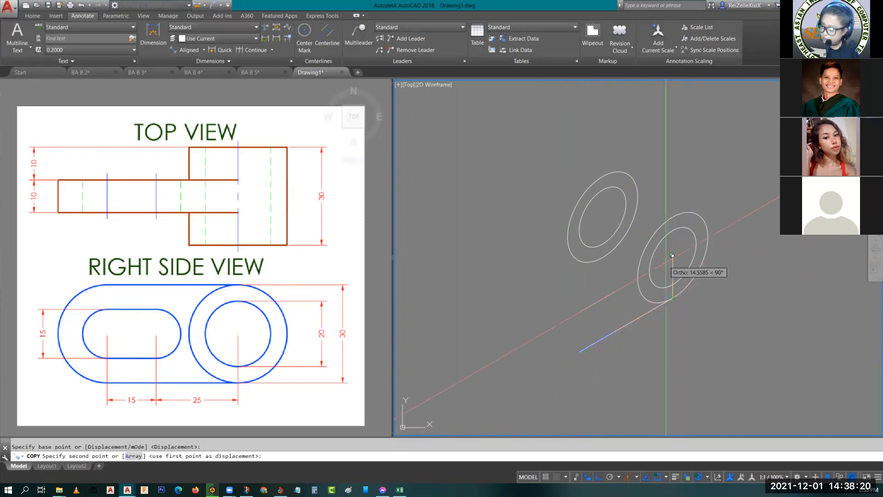
left_click(673, 258)
key("Escape")
key("Escape")
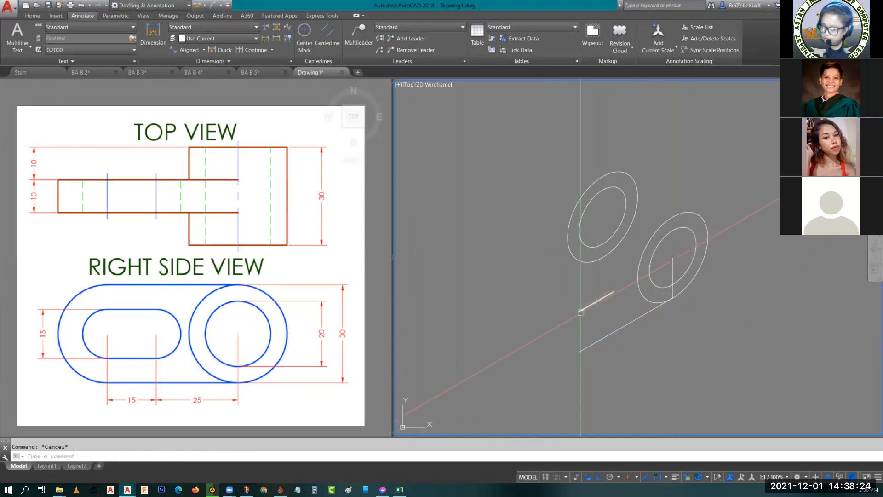
- Draw a 15-diameter isocircle centred on the copied line's end nearest the front isocircles
scroll(584, 329, "up", 2)
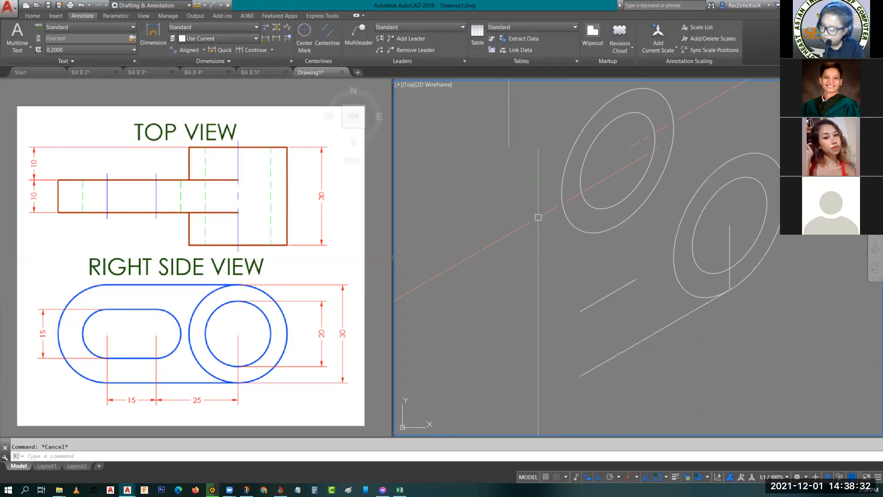
key("Return")
type("i")
key("Return")
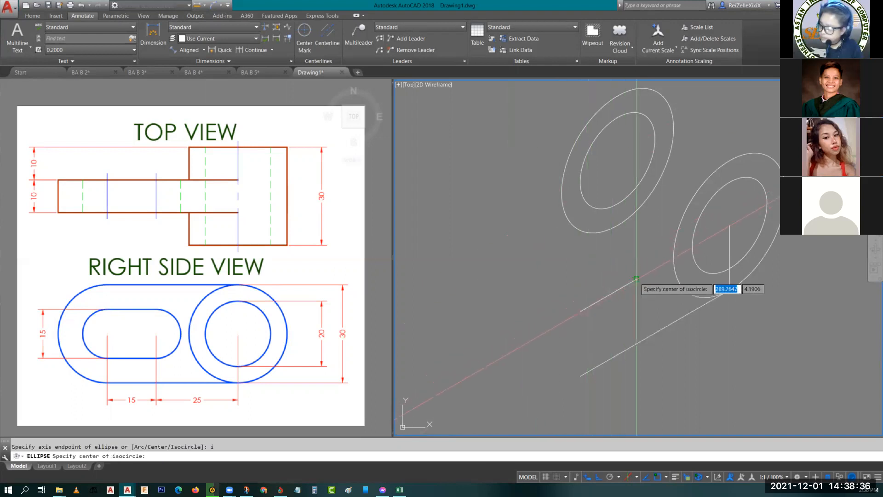
left_click(636, 279)
type("d")
key("Return")
type("15")
key("Return")
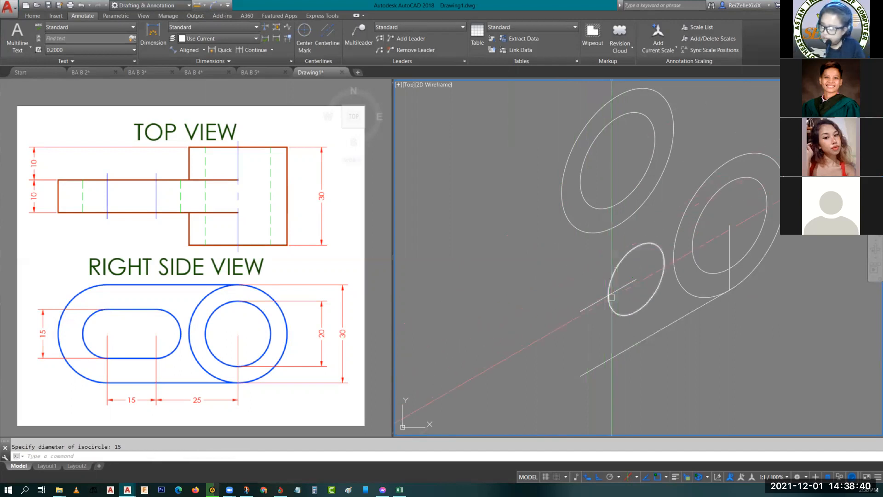
- Copy the 15-diameter isocircle from its centre to the other end of the 15-unit line
left_click(614, 275)
type("co")
key("Return")
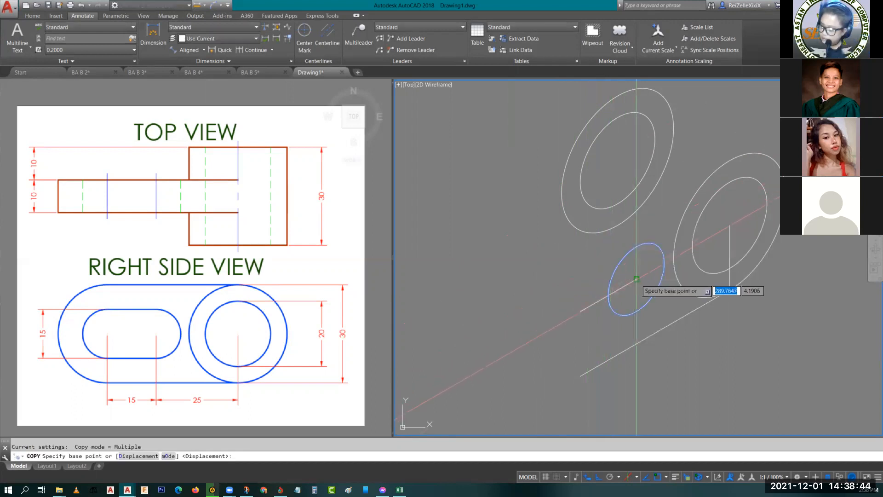
left_click(639, 277)
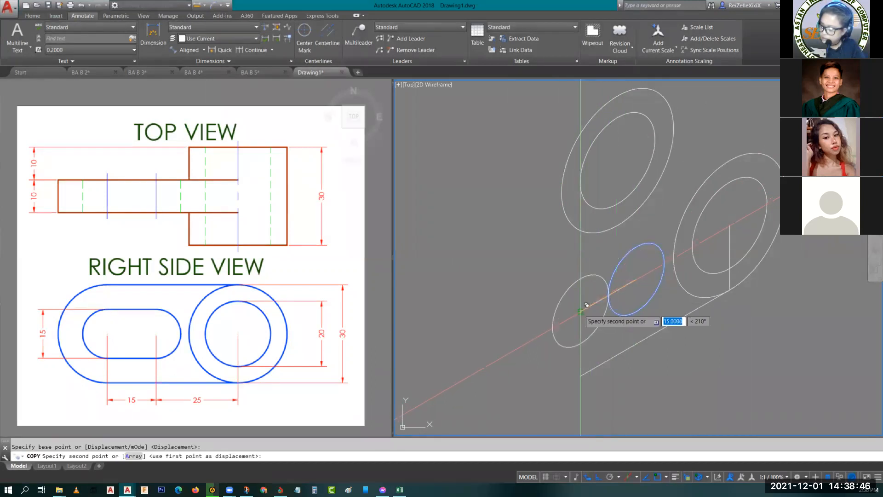
left_click(581, 311)
key("Escape")
key("Escape")
- Copy the 15-unit centreline 7.5 units down and 7.5 units up to form the slot's straight sides
left_click(596, 303)
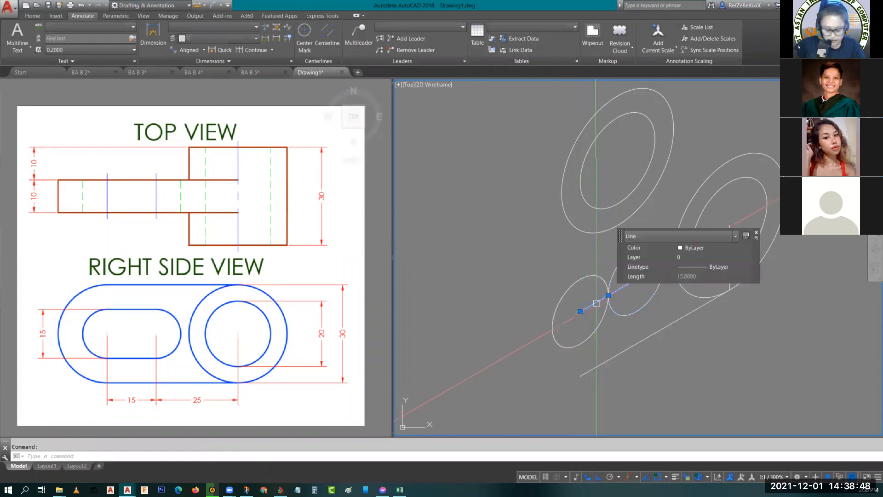
type("co")
key("Return")
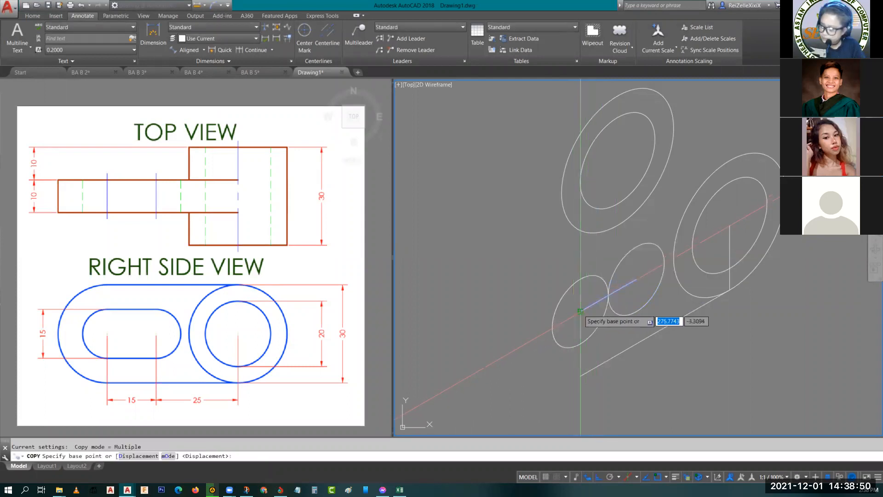
left_click(581, 311)
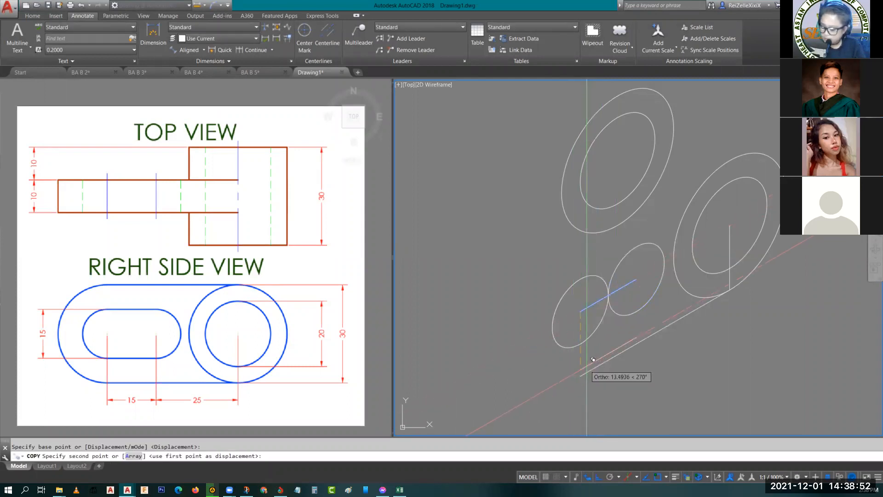
type("7.")
key("Return")
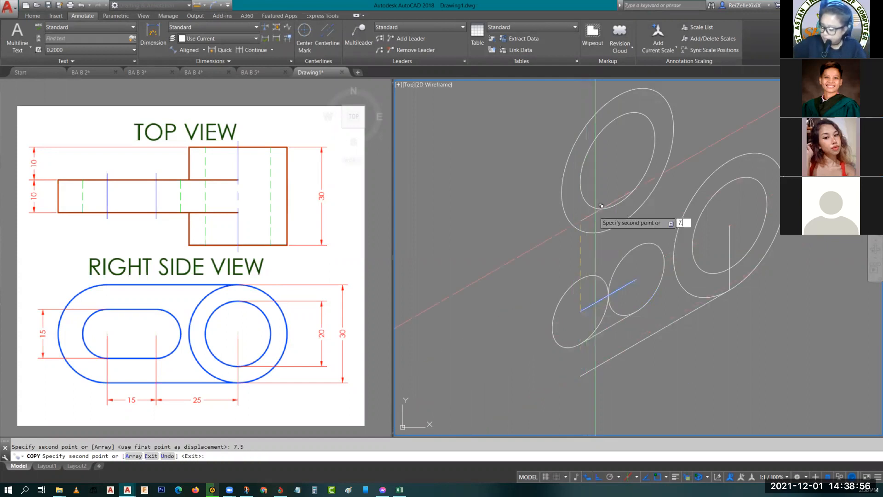
key("Escape")
- Trim the two small isocircles' inner arcs to shape the slot and delete the leftover centreline
scroll(598, 311, "up", 3)
scroll(612, 313, "down", 2)
key("Return")
key("Return")
left_click(626, 318)
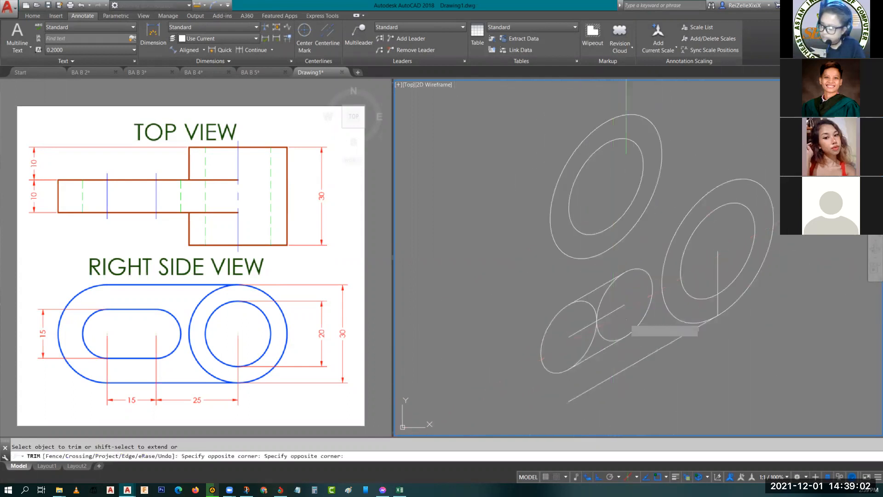
left_click(586, 314)
left_click(593, 336)
left_click(599, 332)
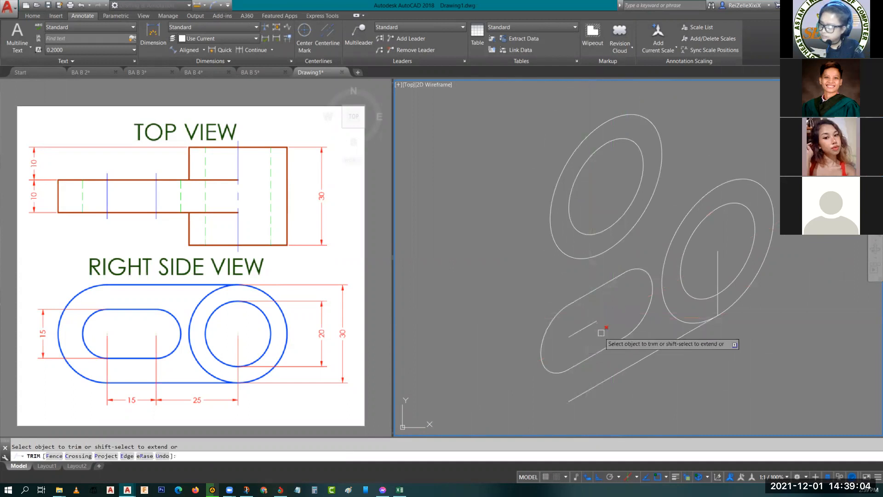
key("Escape")
left_click(584, 330)
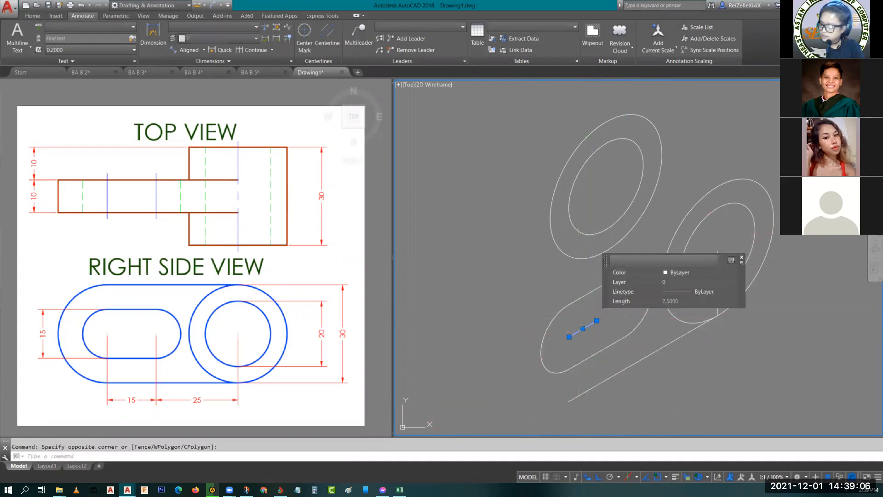
key("Delete")
- Draw an isocircle centred on the slot's outer arc, with its radius reaching the far end of the lower line
scroll(607, 307, "down", 2)
scroll(607, 306, "up", 2)
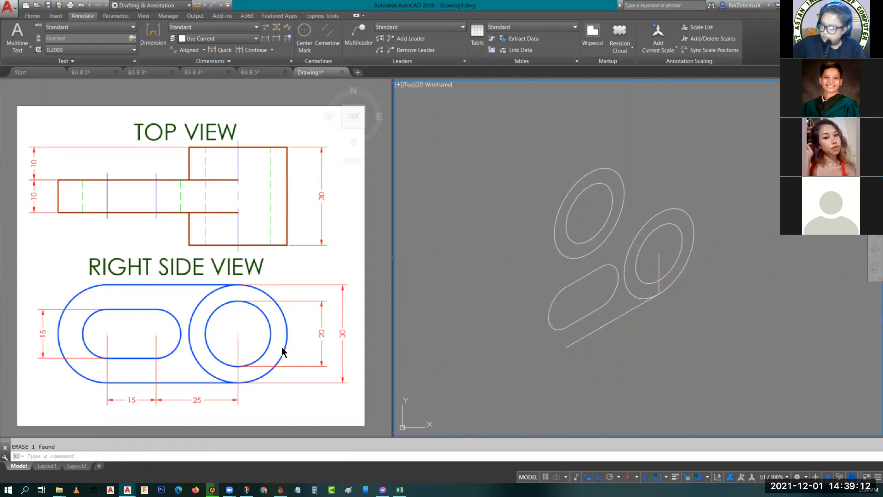
type("e")
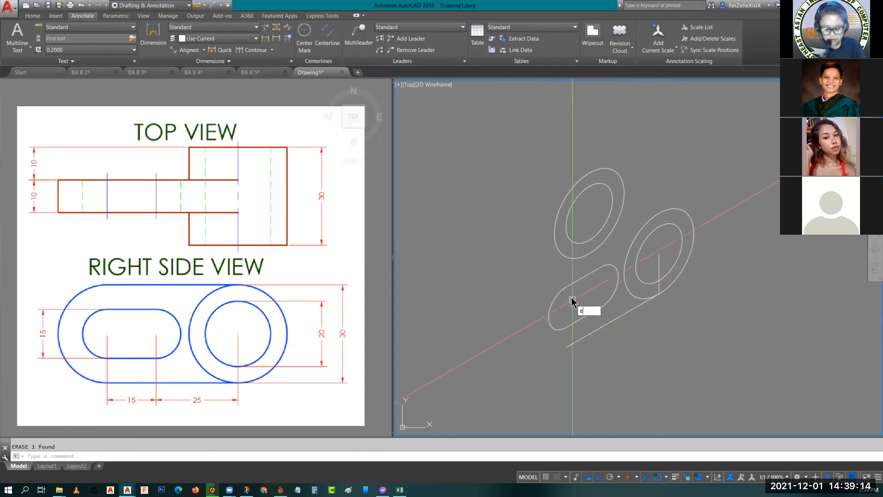
type("l")
key("Return")
type("i")
key("Return")
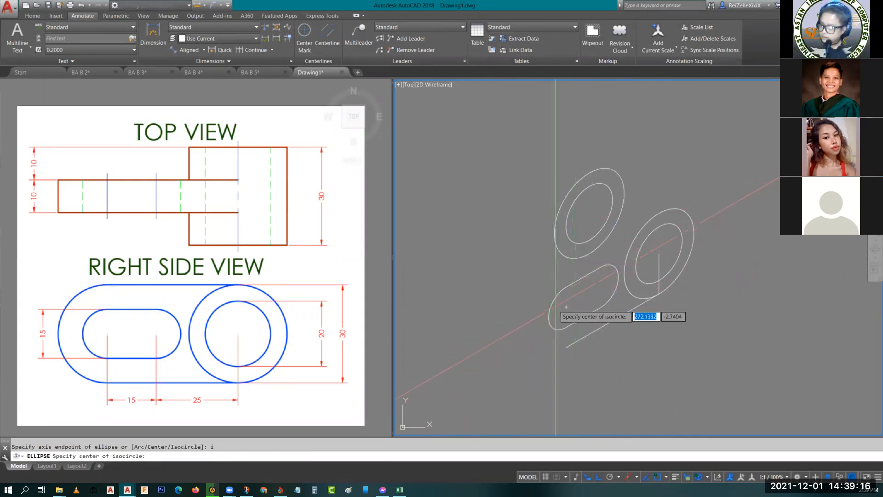
left_click(566, 306)
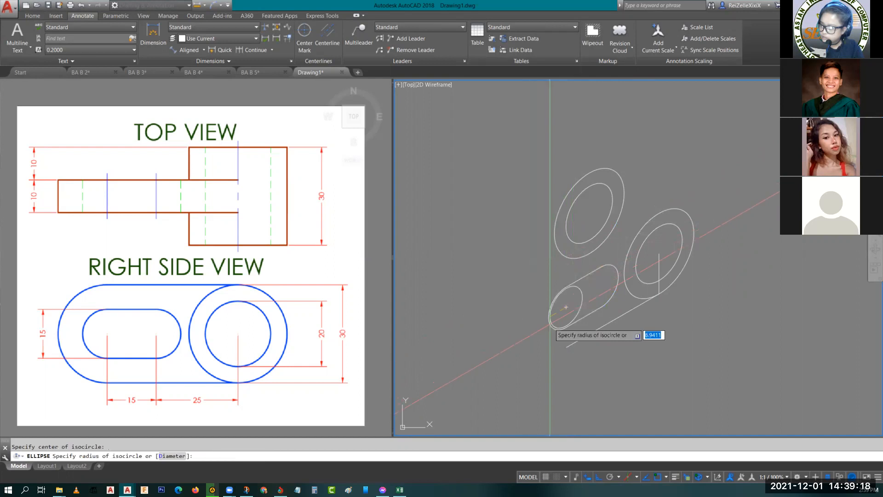
left_click(566, 348)
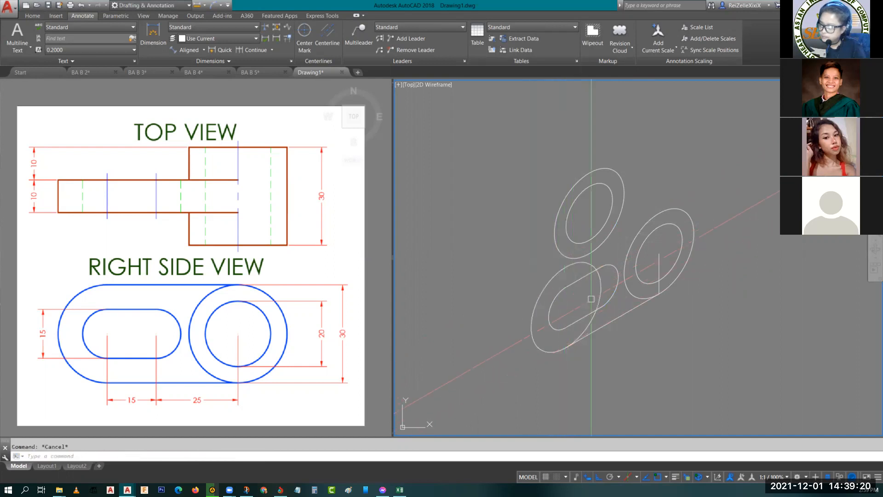
- Copy the arm's two lower edge lines straight up to the top of the large isocircle around the slot
left_click(591, 335)
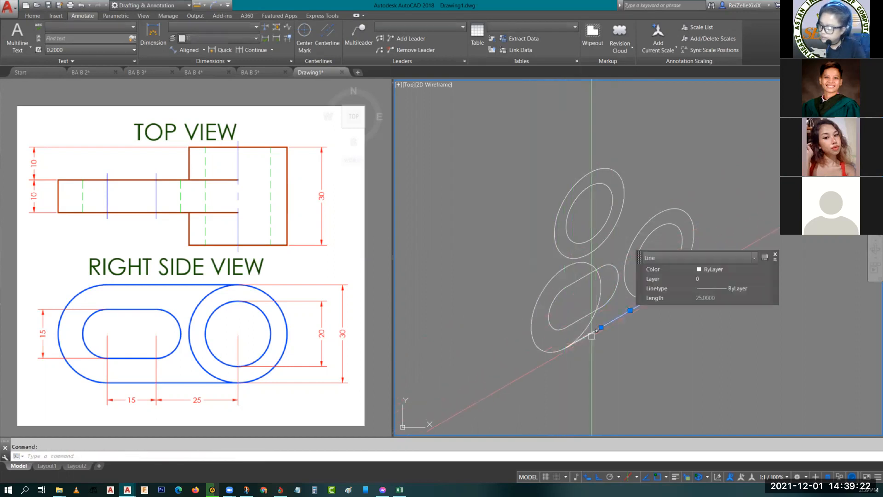
left_click(591, 335)
middle_click_drag(588, 296, 524, 287)
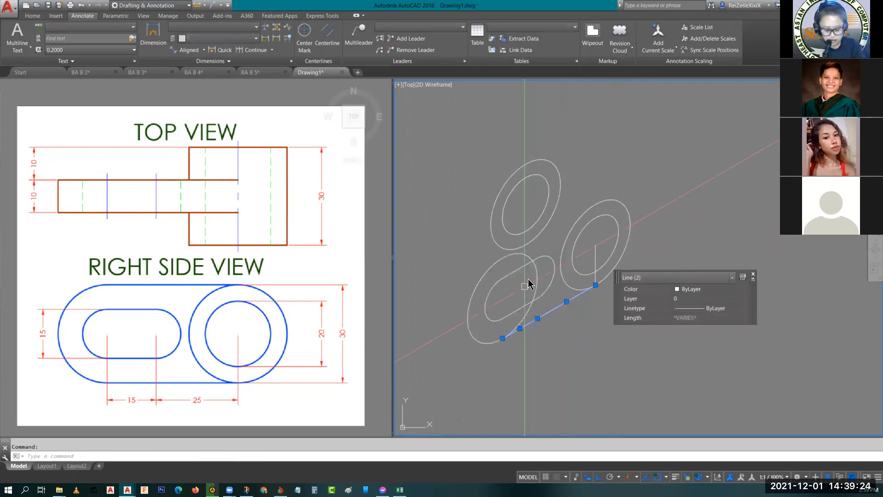
key("Return")
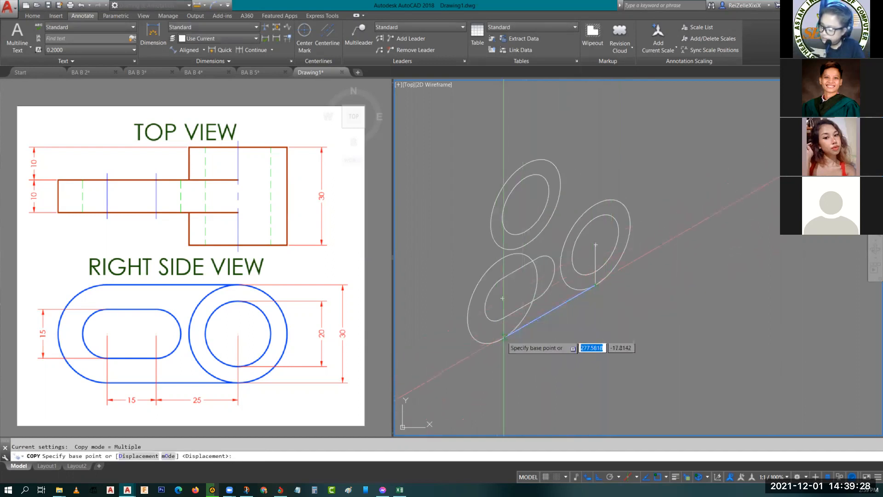
left_click(504, 337)
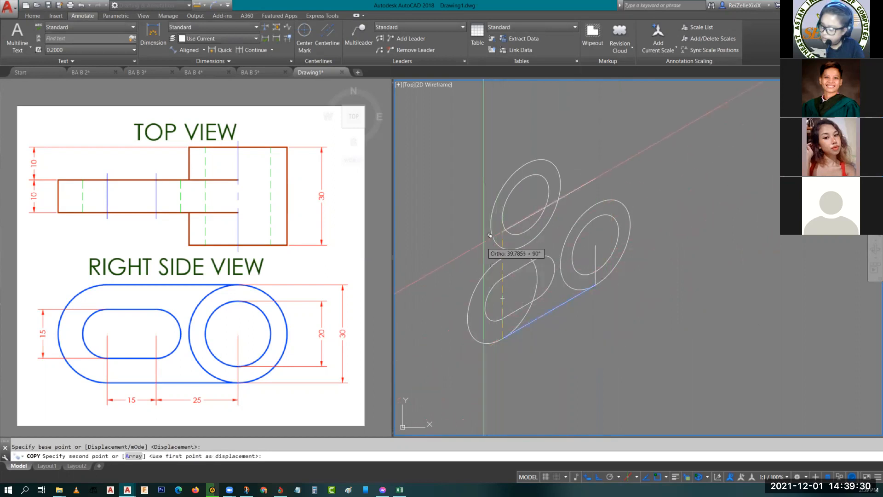
left_click(575, 251)
key("Escape")
- Trim the large isocircle's inner arc around the slot and erase the vertical construction line at the front isocircles
mouse_move(504, 290)
middle_mouse_down()
mouse_move(529, 322)
mouse_move(523, 329)
middle_mouse_up()
type("tr")
key("Return")
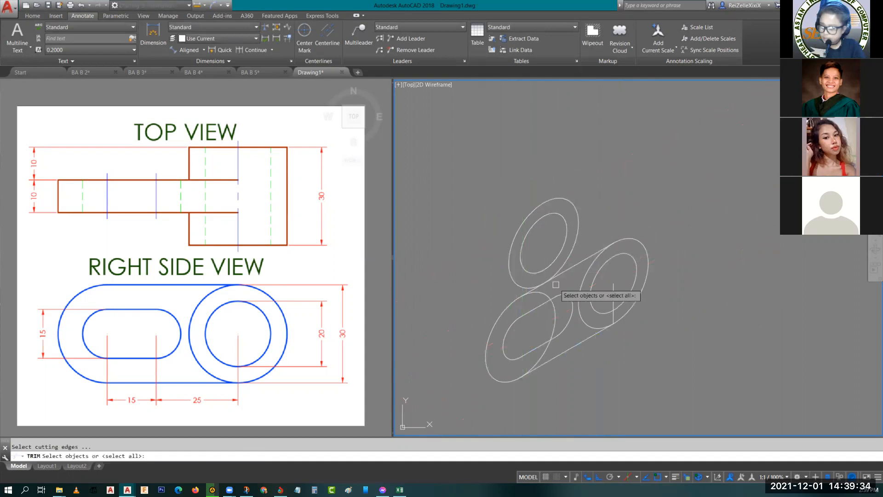
key("Return")
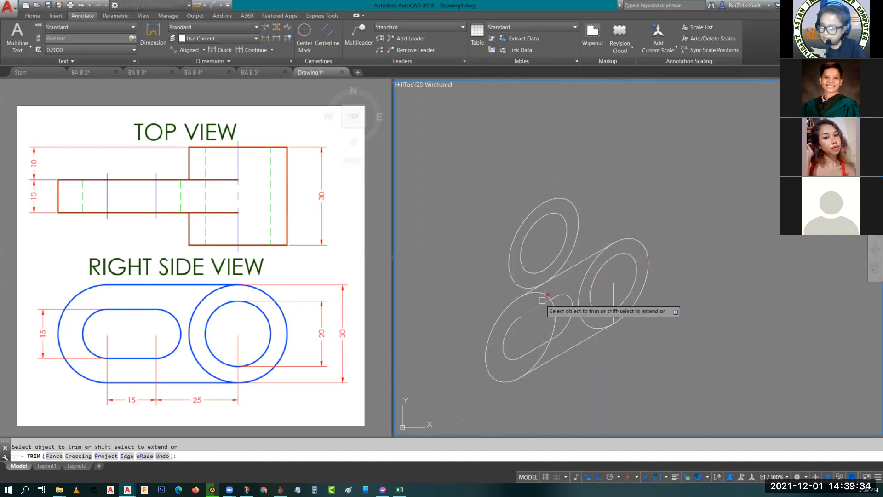
left_click(552, 341)
key("Escape")
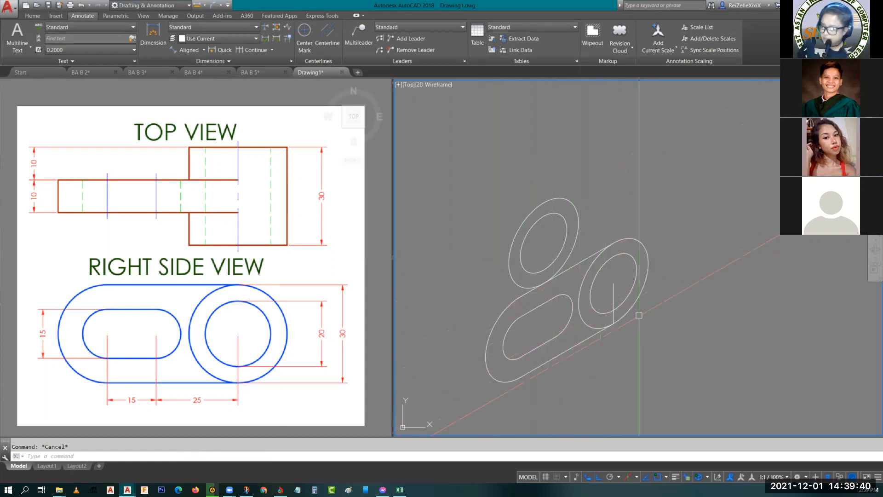
left_click(614, 320)
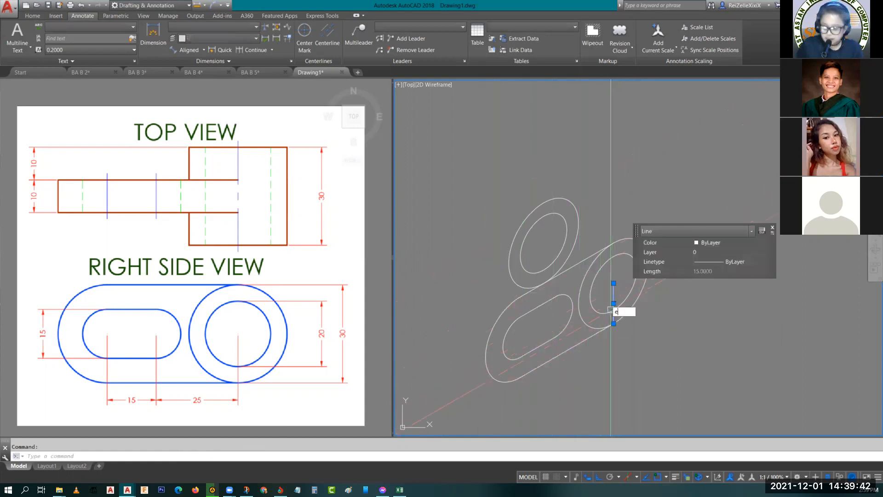
key("Delete")
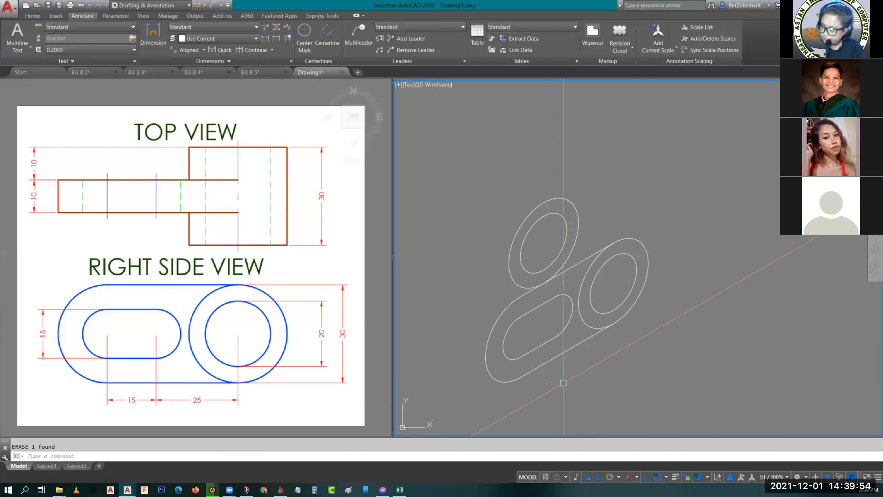
- Move the arm outline and its slot 10 units back from the front isocircles towards the rear ones, along the left isoplane's receding axis
left_click(578, 361)
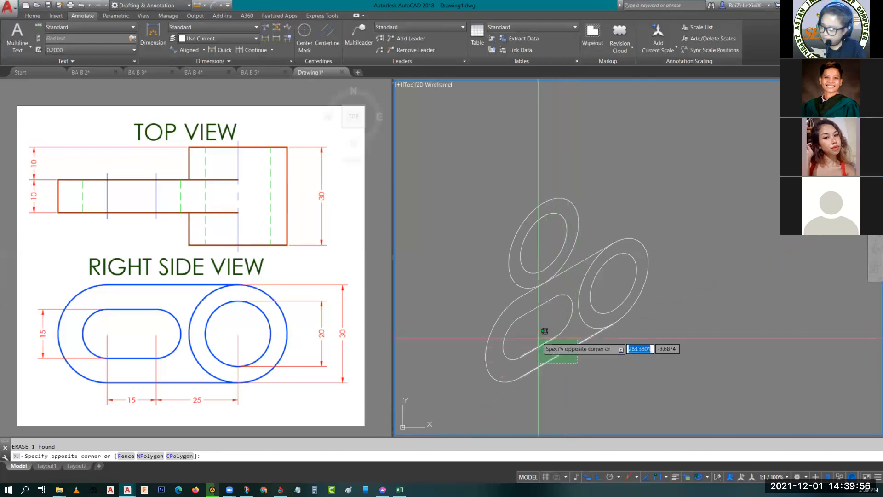
left_click(513, 389)
left_click(509, 398)
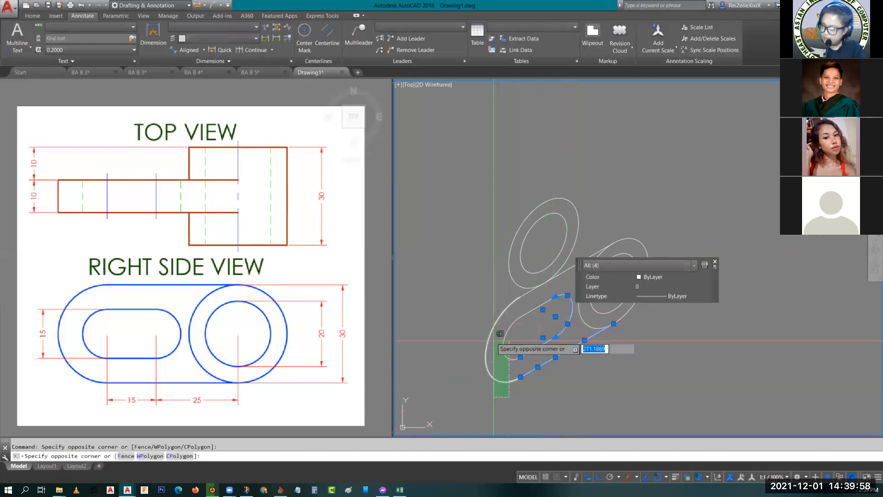
left_click(472, 303)
middle_click_drag(522, 348, 487, 440)
left_click(543, 336)
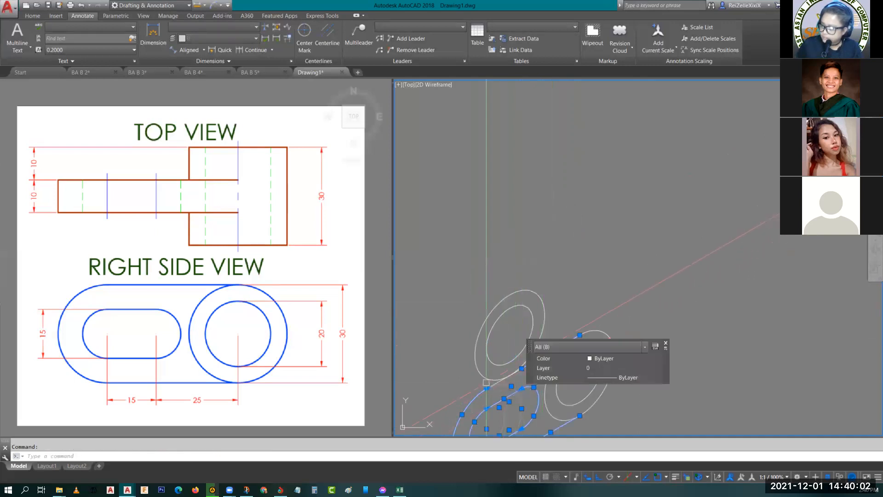
scroll(481, 383, "up", 4)
left_click(493, 386)
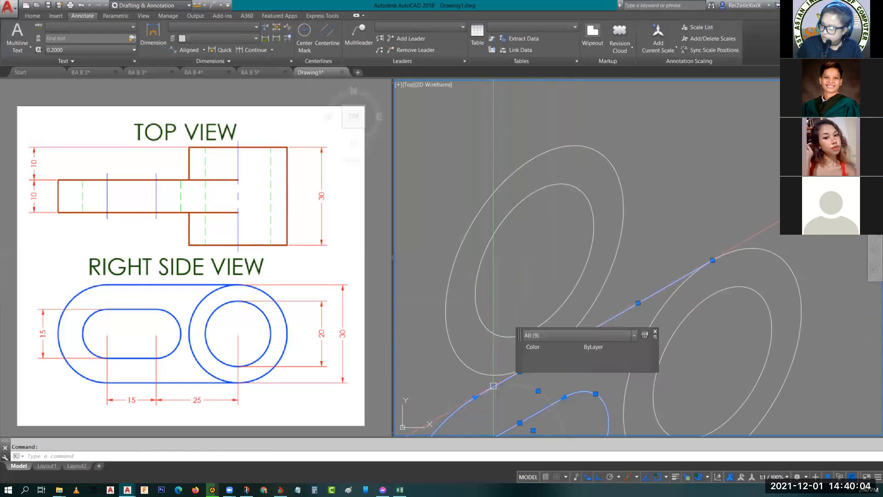
scroll(518, 387, "down", 6)
middle_click_drag(532, 405, 499, 293)
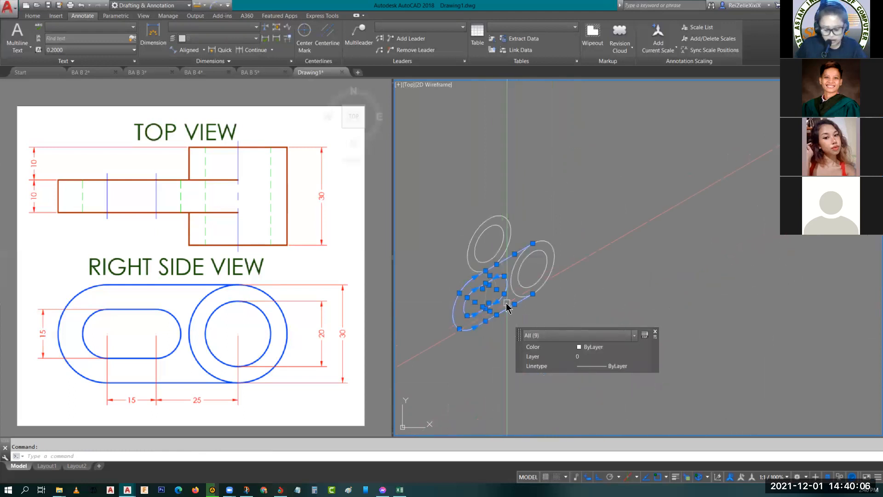
key("BackSpace")
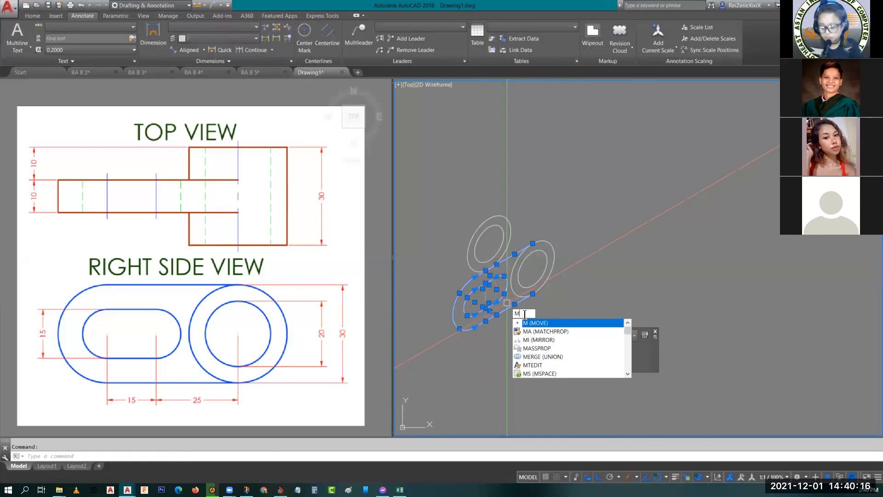
key("Return")
scroll(506, 271, "up", 2)
key("F5")
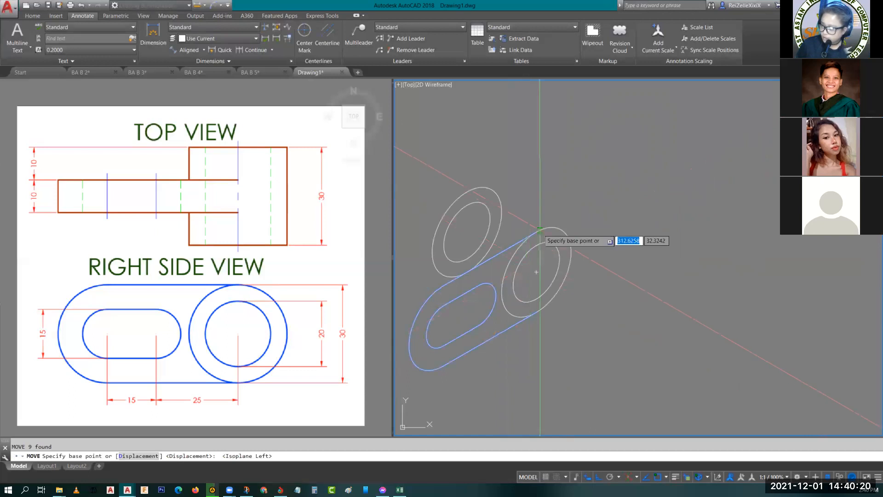
left_click(537, 272)
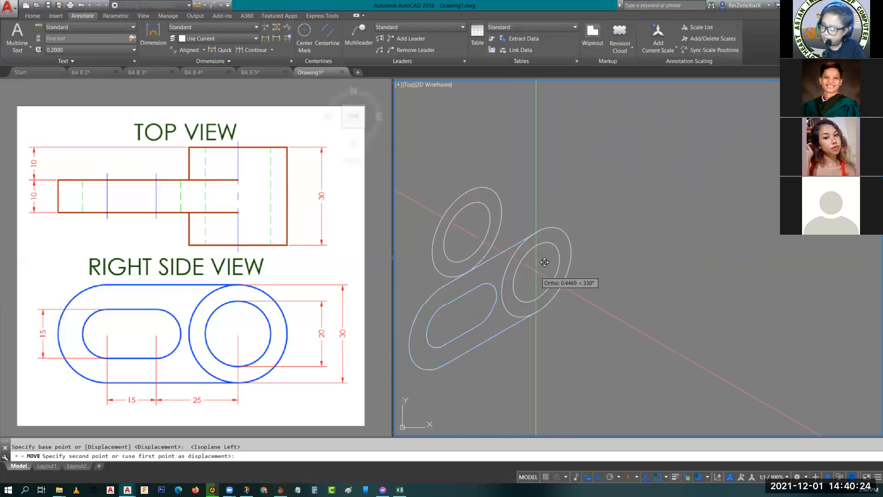
type("10")
key("Return")
- Copy the arm outline with its slot 10 units further back along the receding axis to form the arm's rear face
middle_click_drag(483, 333, 581, 325)
left_click(551, 353)
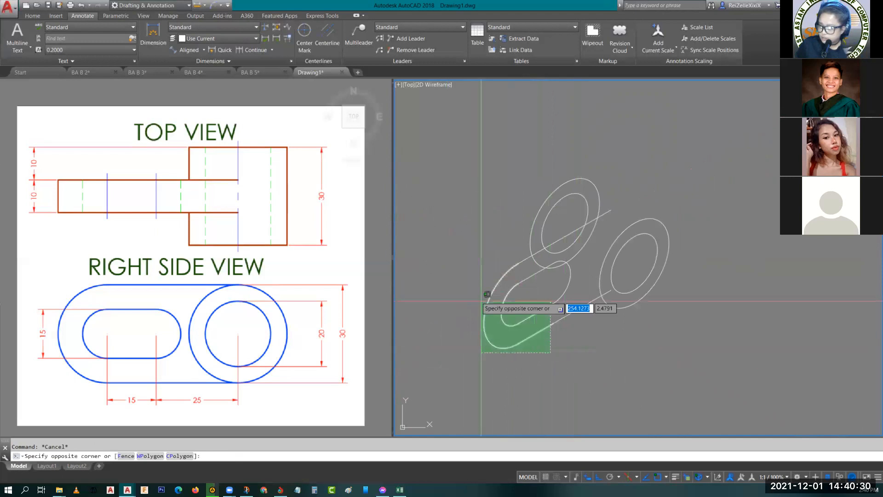
left_click(470, 276)
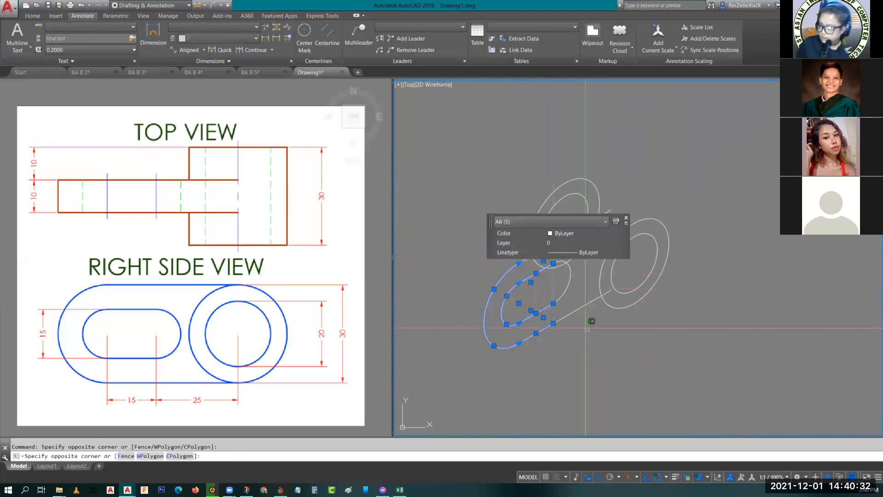
left_click(553, 289)
middle_click_drag(547, 287, 532, 375)
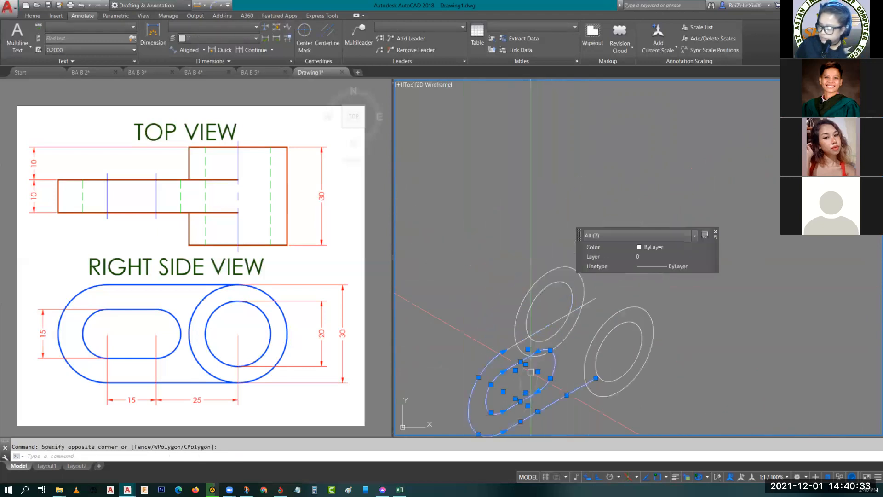
left_click(552, 323)
scroll(519, 339, "up", 2)
scroll(509, 354, "down", 4)
type("Co")
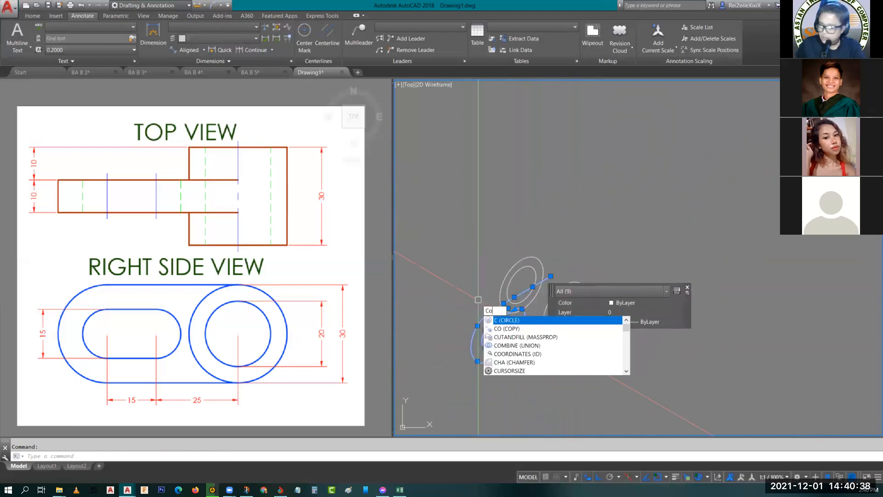
key("Return")
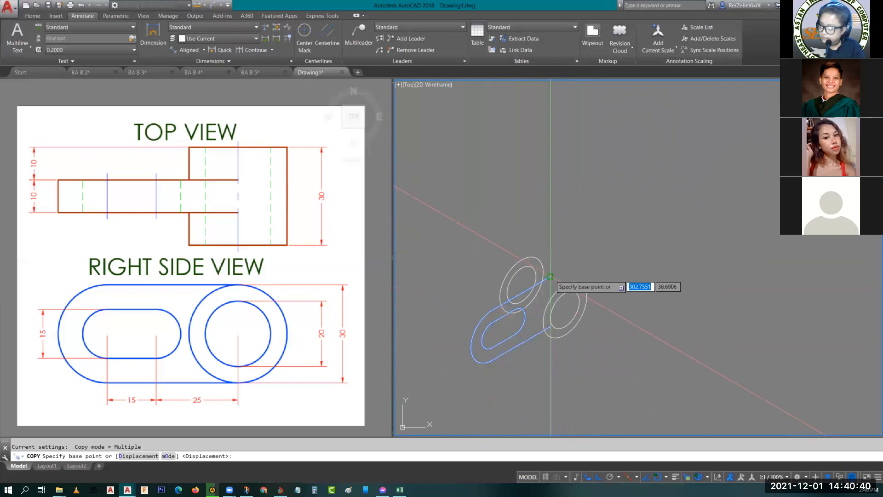
left_click(551, 276)
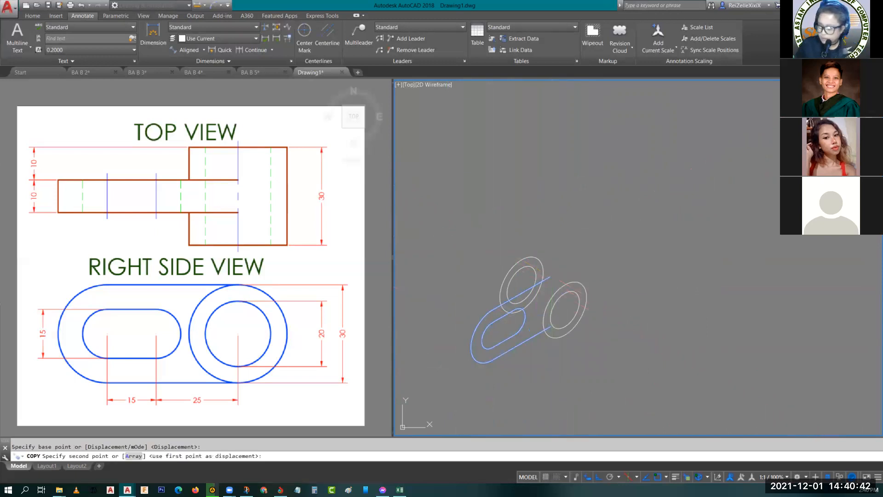
type("10")
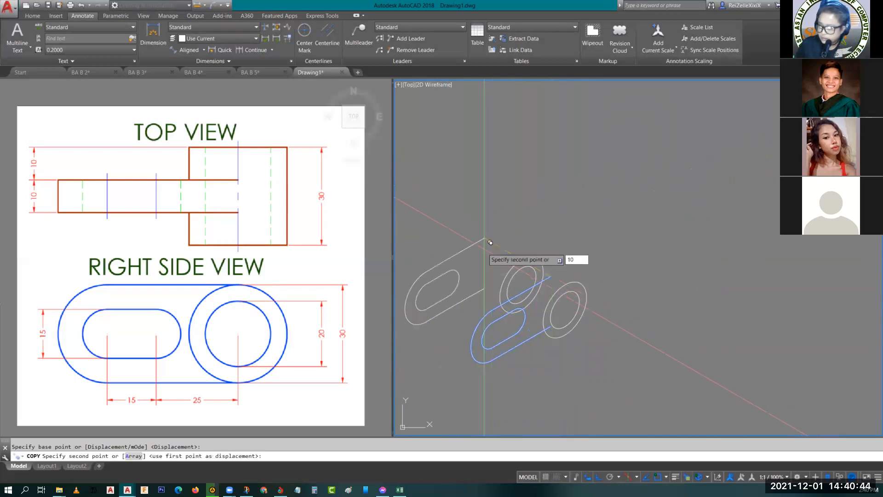
key("Escape")
- Draw the cylinder's upper edge as a line from the large front isocircle's upper quadrant to the large rear one
scroll(519, 278, "up", 3)
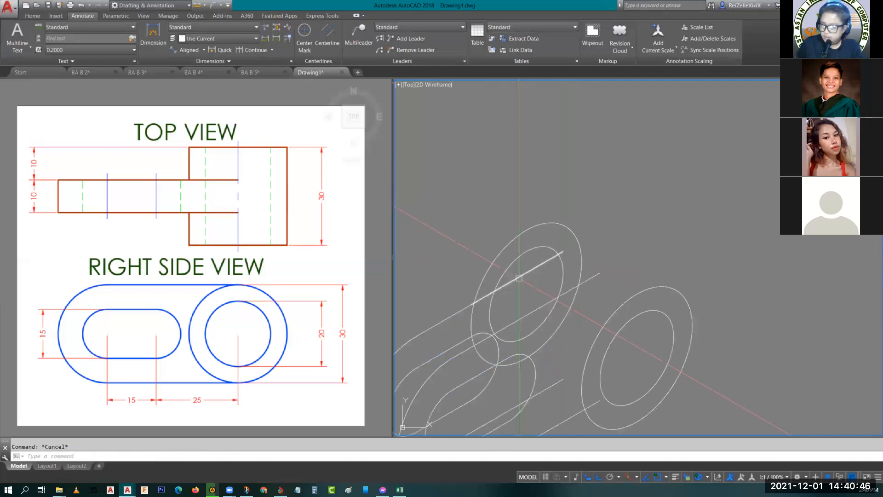
middle_click_drag(519, 278, 532, 232)
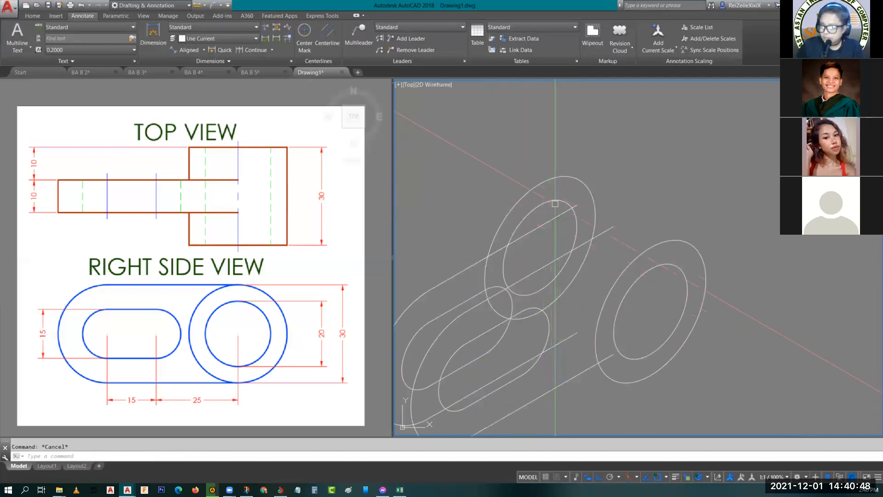
middle_click_drag(559, 202, 615, 209)
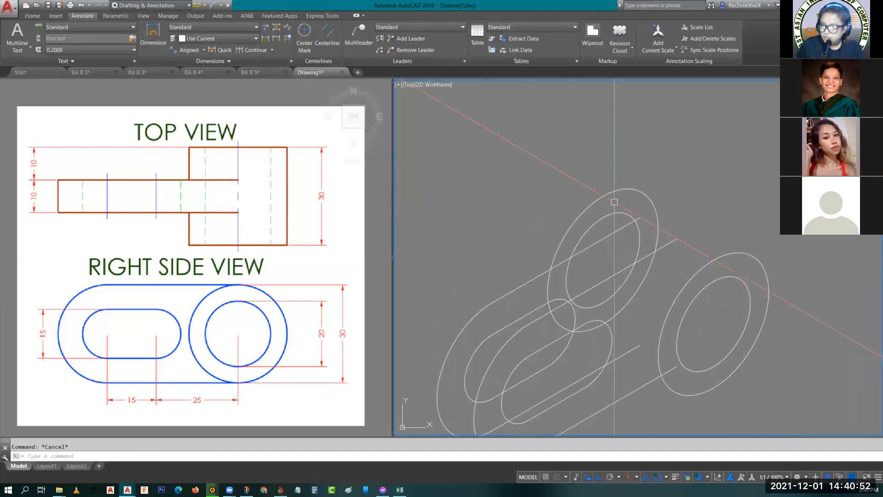
middle_click_drag(598, 198, 606, 165)
type("l")
key("Return")
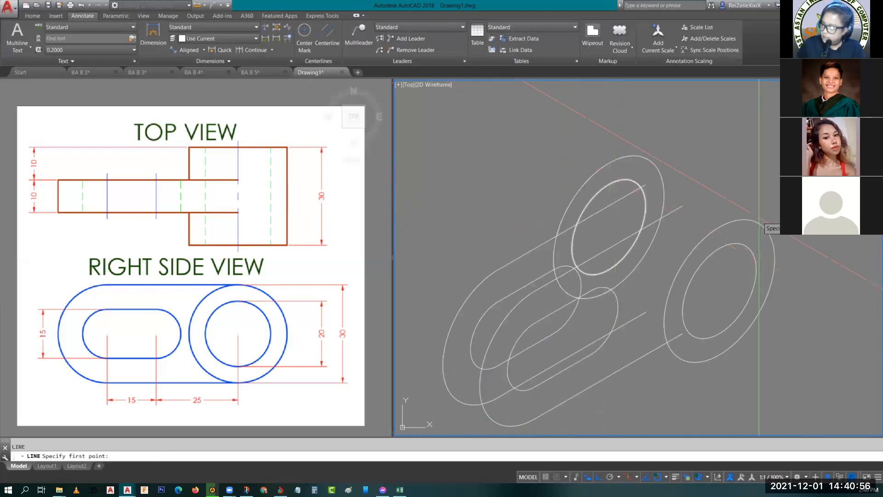
left_click(759, 223)
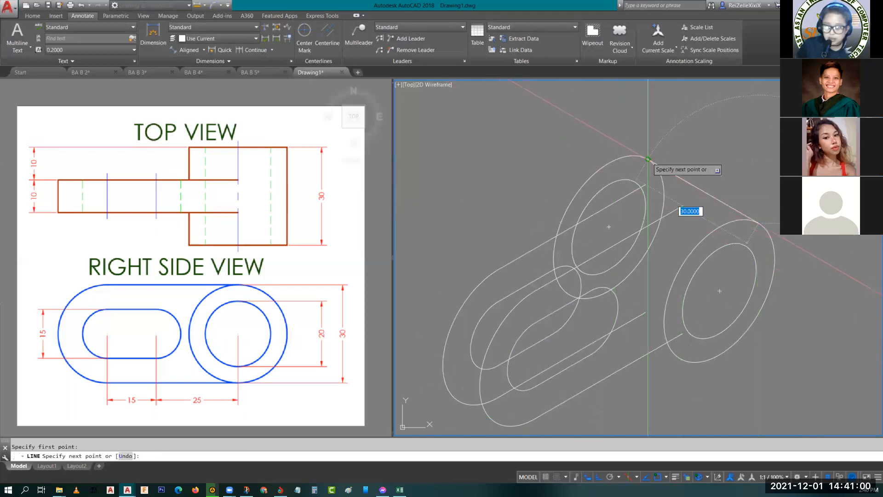
left_click(648, 159)
key("Escape")
- Put the small rear isocircle of the cylinder's hole on the HIDDEN layer
middle_click_drag(648, 158, 706, 113)
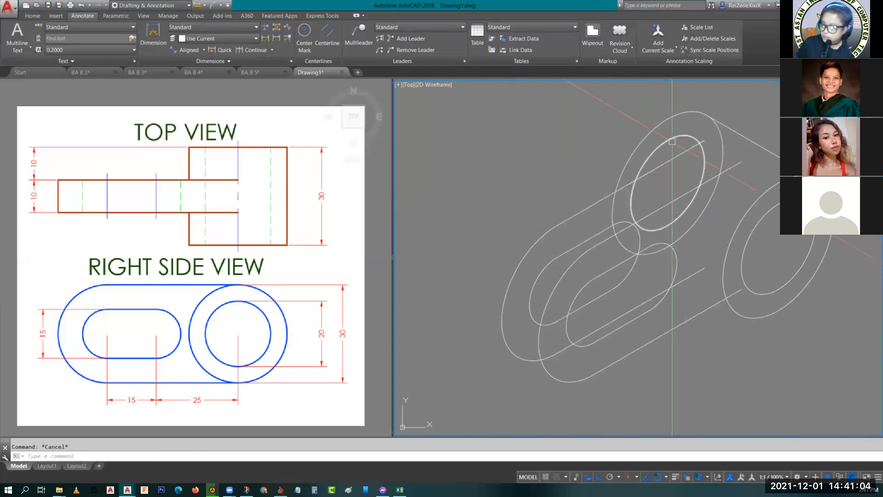
left_click(671, 140)
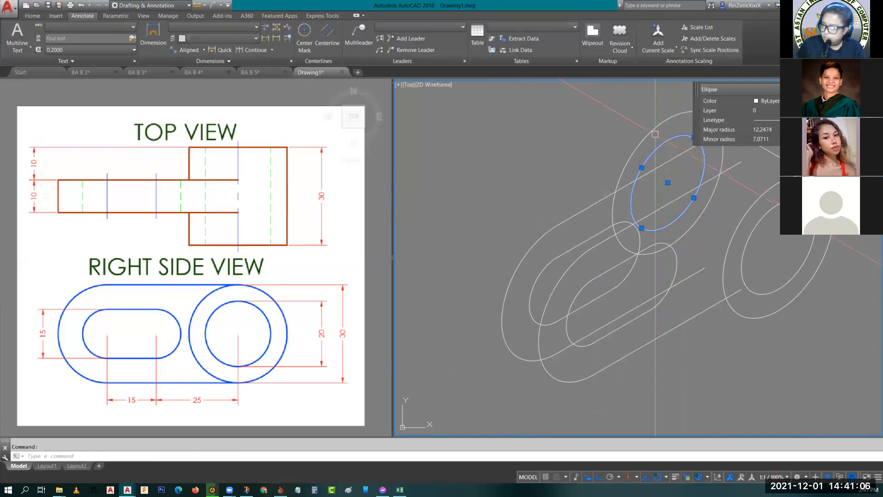
left_click(773, 112)
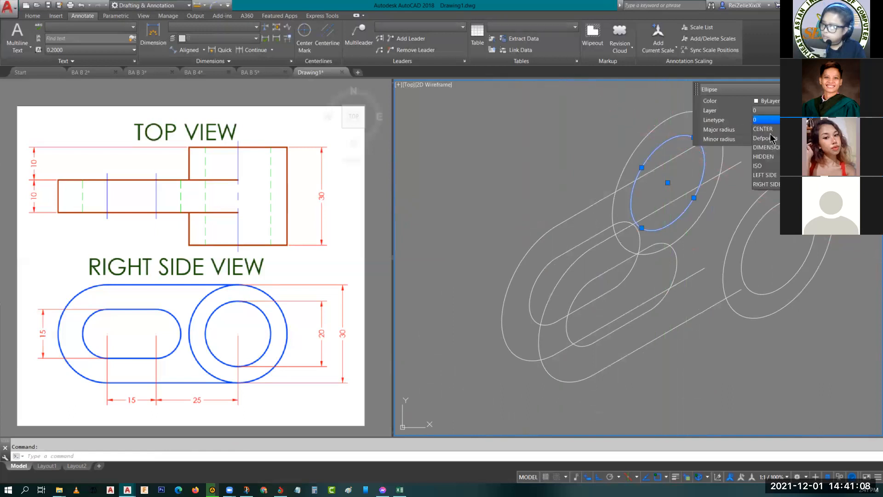
left_click(771, 159)
key("Escape")
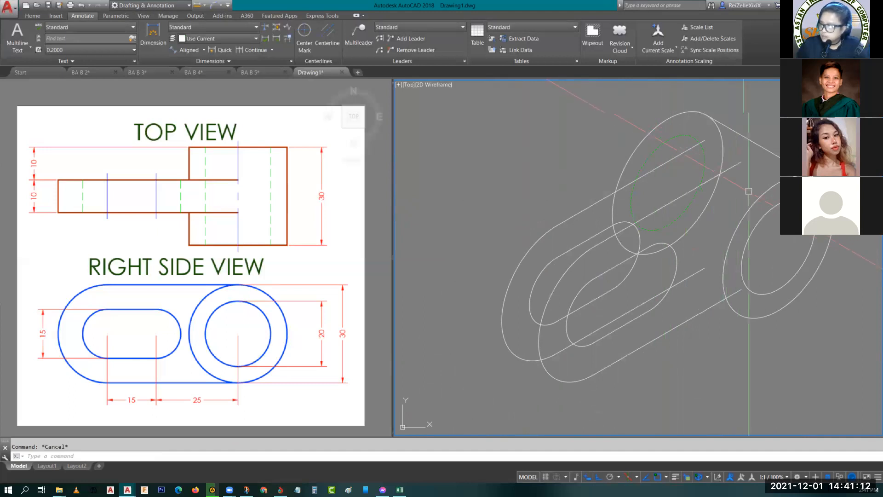
- Draw a line joining the upper quadrants of the two hole isocircles and match its properties to the hidden rear isocircle
type("l")
key("Return")
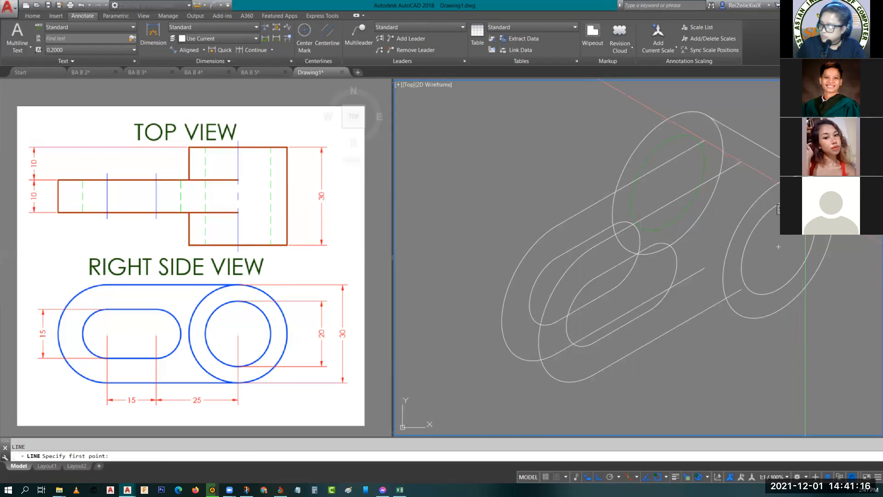
left_click(741, 162)
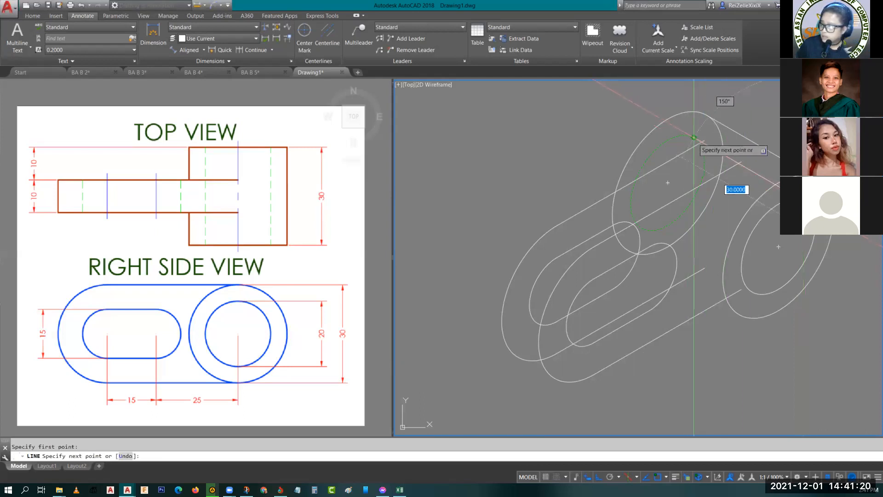
key("Escape")
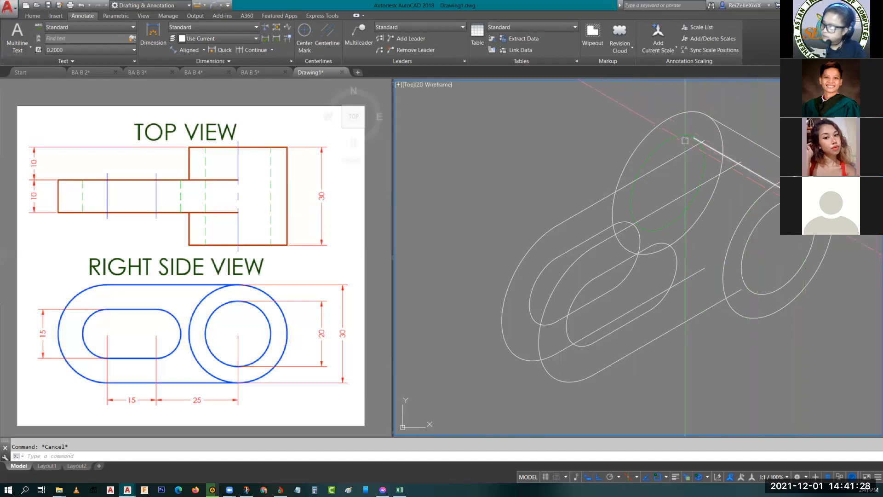
left_click(677, 137)
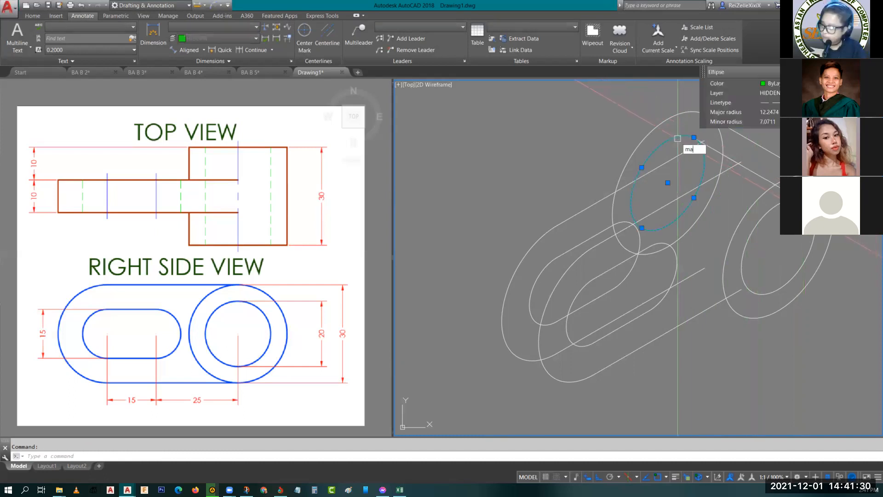
key("Return")
key("Escape")
- Draw a line joining the lower quadrants of the two hole isocircles and match its properties to the upper hidden line
middle_click_drag(750, 221, 750, 184)
type("l")
key("Return")
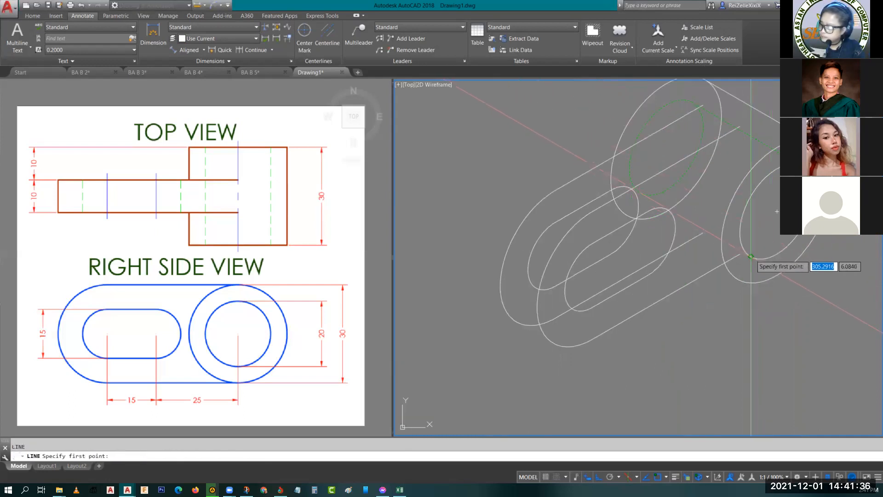
left_click(748, 254)
key("Escape")
type("m")
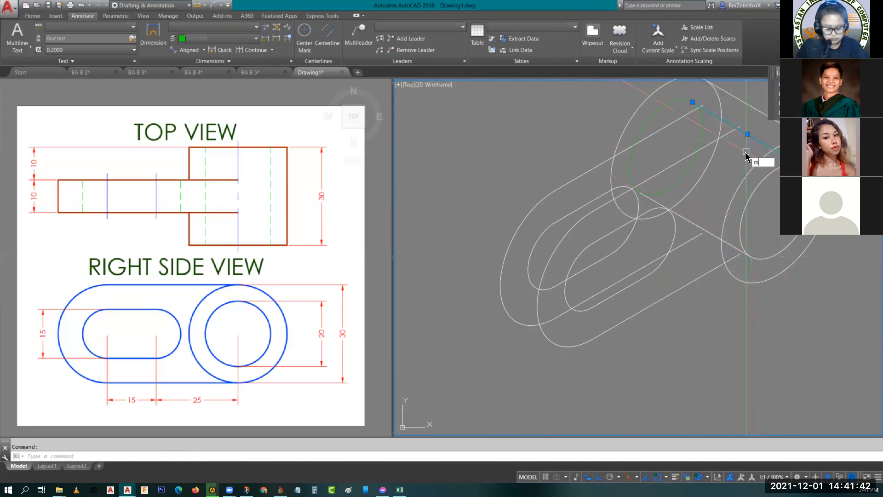
type("a")
key("Return")
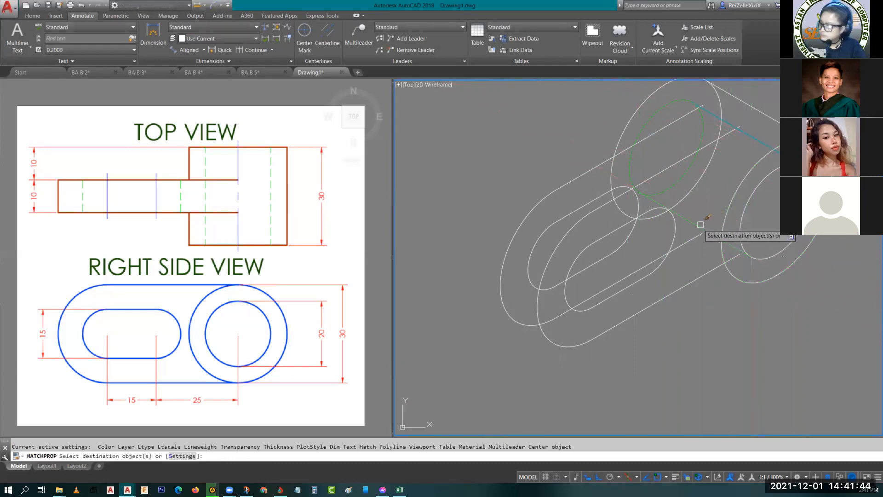
key("Escape")
- Draw the cylinder's lower edge as a line from the large front isocircle's lower quadrant to the large rear one
type("l")
key("Return")
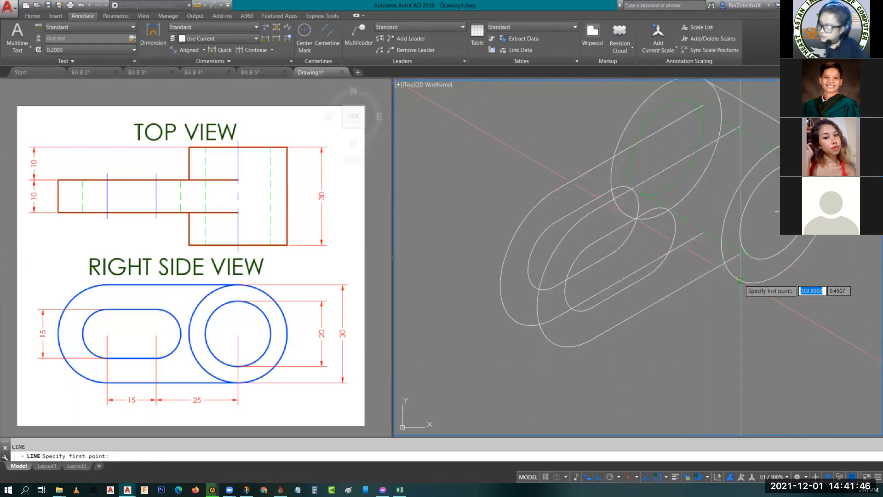
left_click(739, 279)
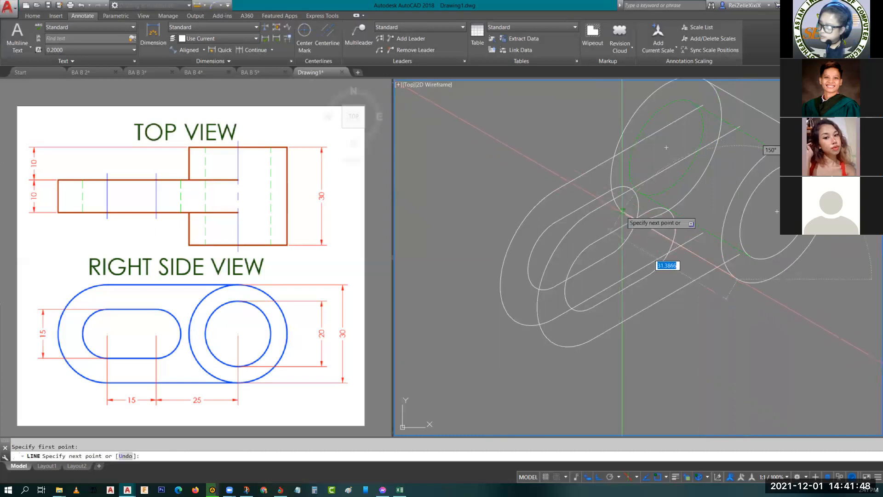
key("Escape")
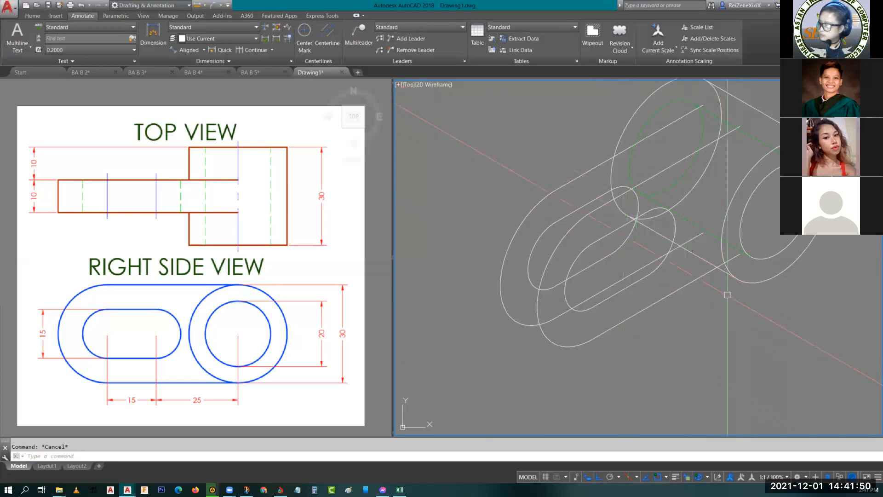
middle_click_drag(727, 288, 710, 344)
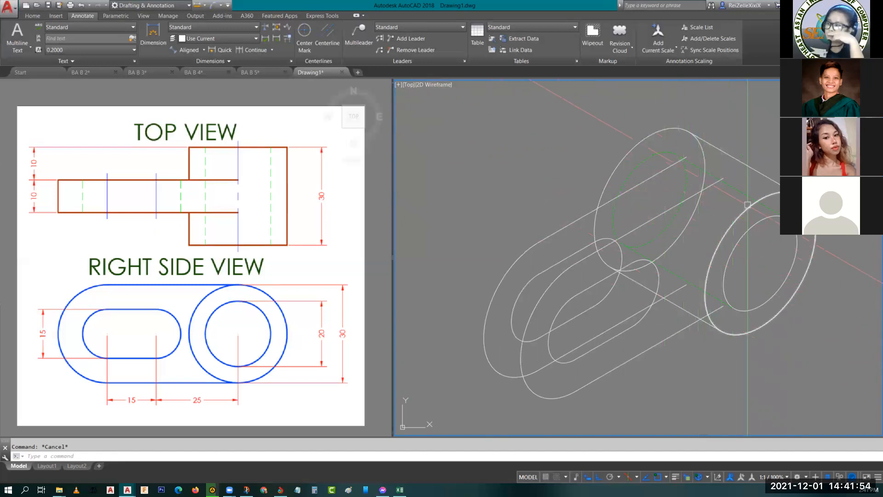
- Copy the cylinder's large front isocircle from its centre to distances of 10 and 20 back along the axis
left_click(748, 205)
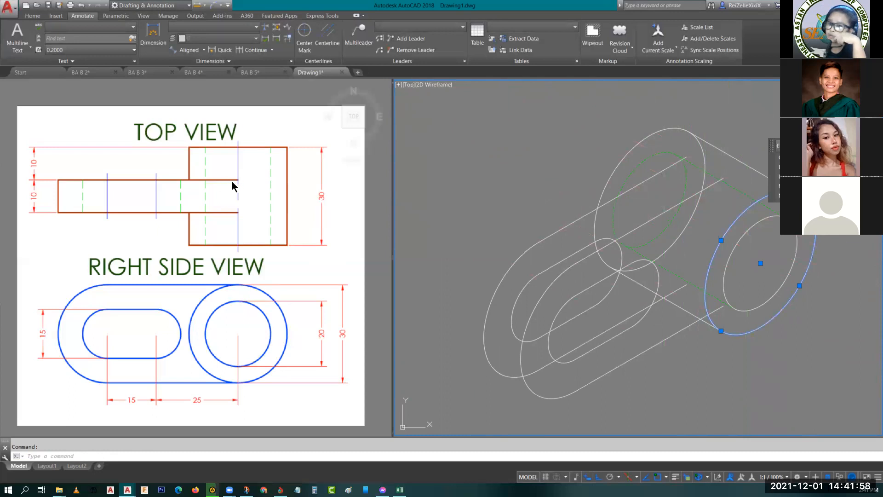
middle_click_drag(613, 256, 558, 244)
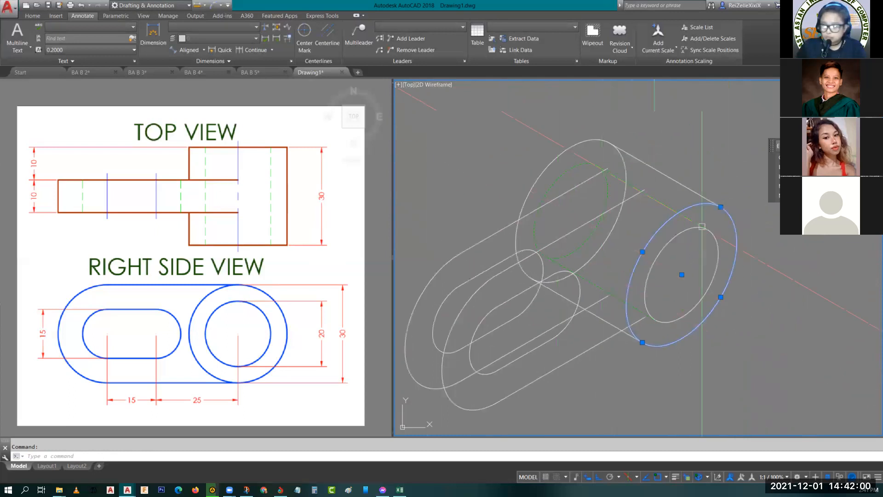
right_click(707, 205)
left_click(746, 259)
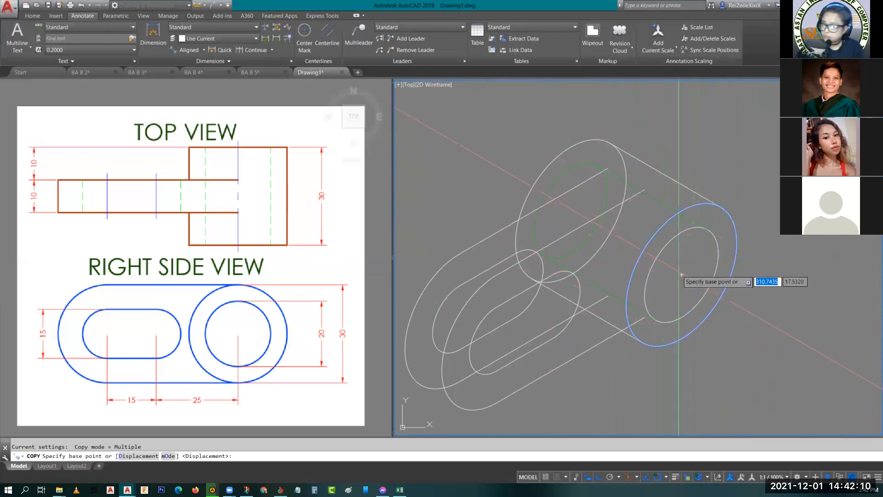
left_click(682, 274)
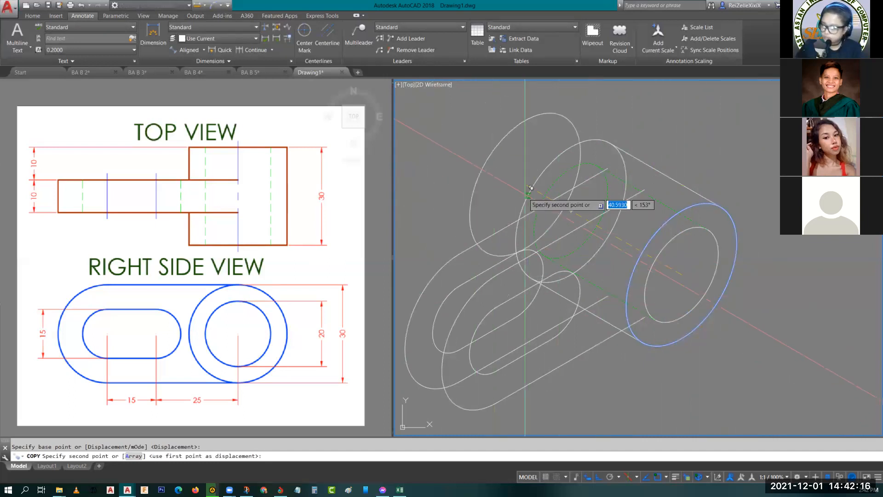
type("10")
key("Return")
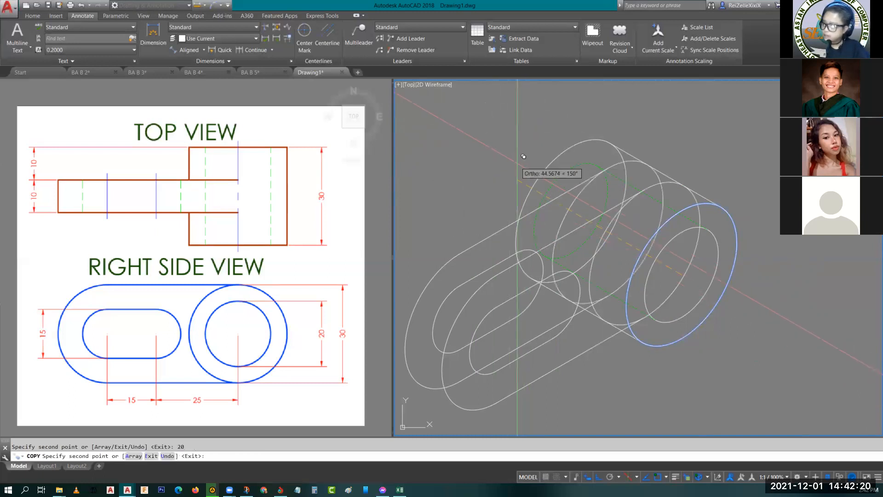
key("Escape")
- Trim the upper arc of the rearmost copied isocircle between the slab's rear upper edge and the large rear isocircle
scroll(602, 172, "up", 8)
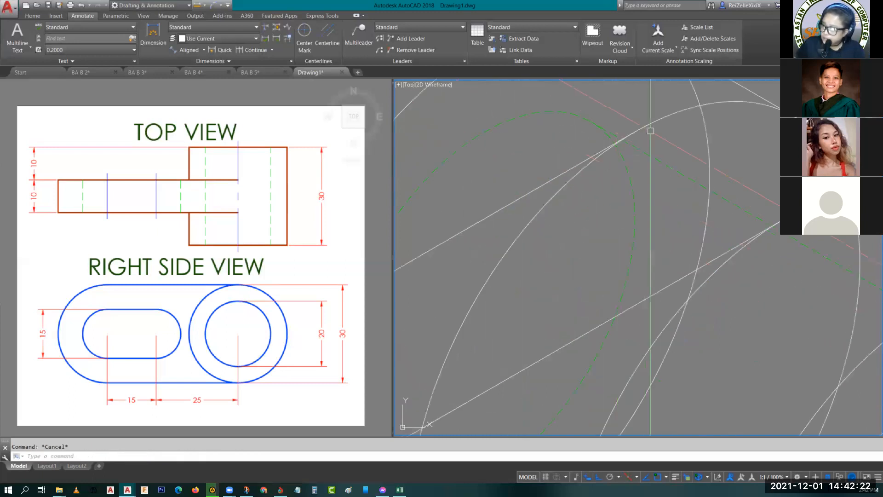
scroll(633, 140, "down", 5)
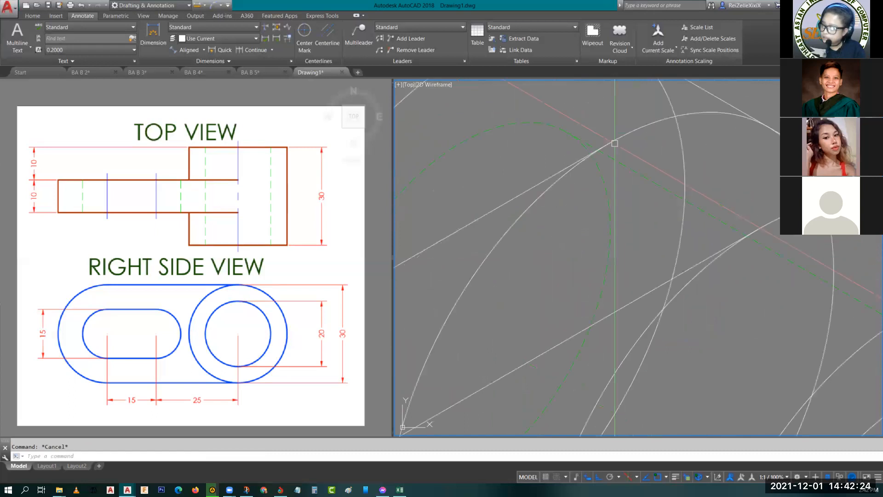
scroll(659, 161, "up", 3)
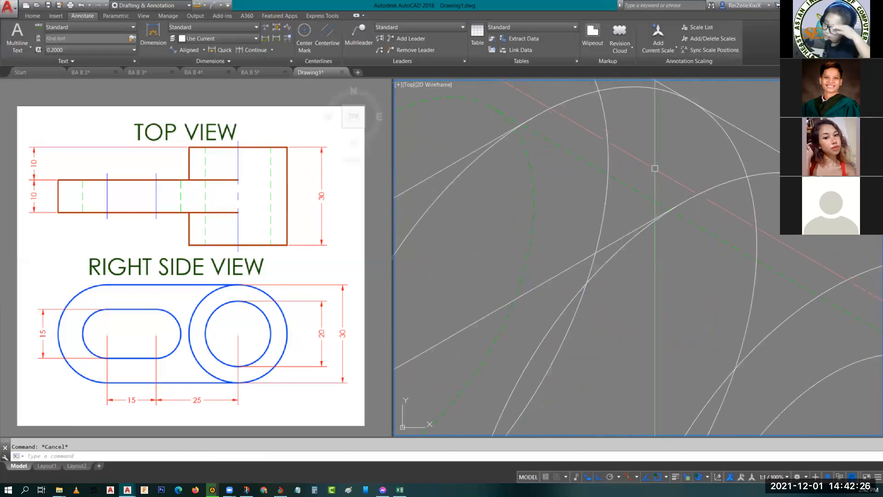
type("tr")
key("Return")
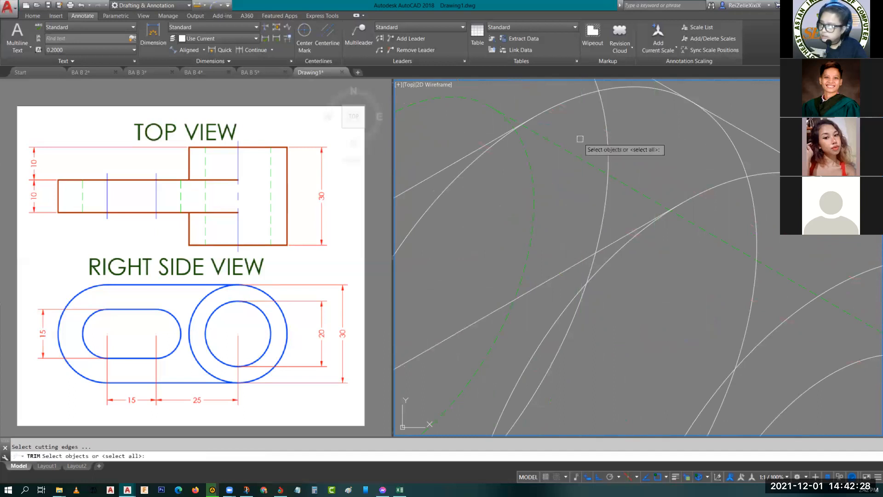
key("Return")
scroll(534, 154, "up", 5)
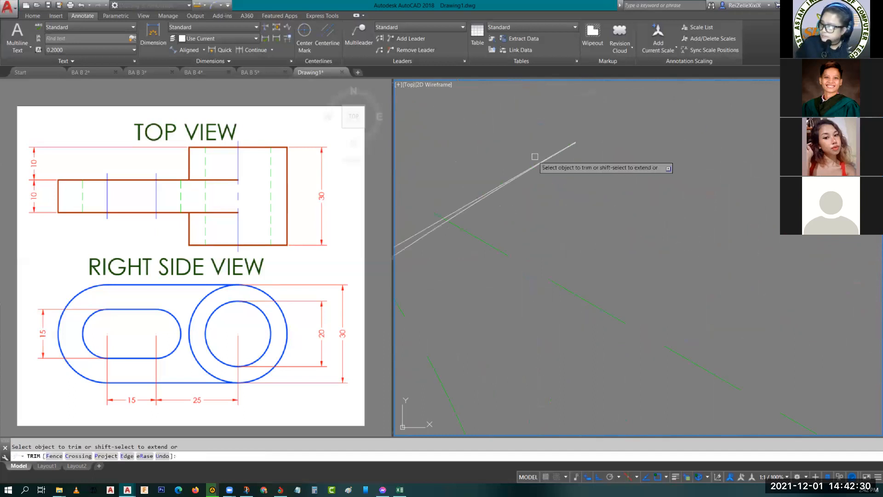
middle_click_drag(626, 134, 756, 155)
scroll(751, 155, "down", 3)
scroll(721, 177, "up", 2)
key("Escape")
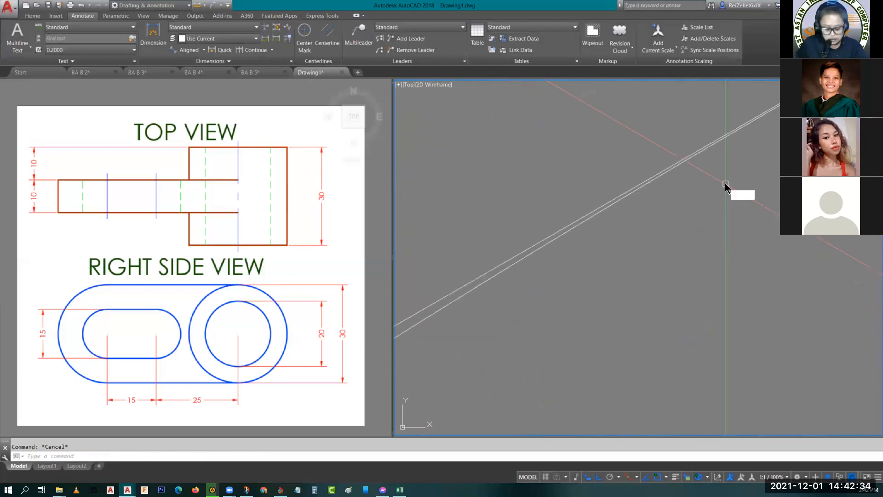
- Trim the upper arc of the other copied isocircle between the slab's front upper edge and the neighbouring copy
scroll(736, 177, "down", 4)
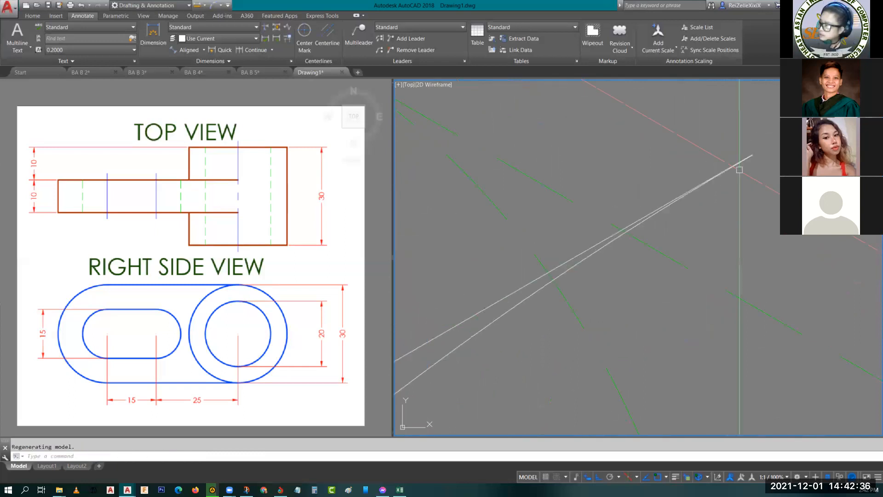
scroll(736, 178, "down", 5)
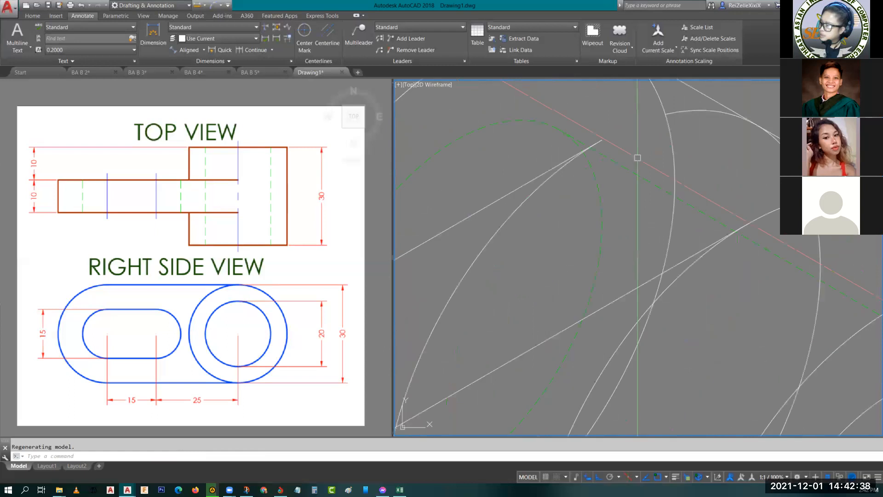
middle_click_drag(672, 178, 669, 211)
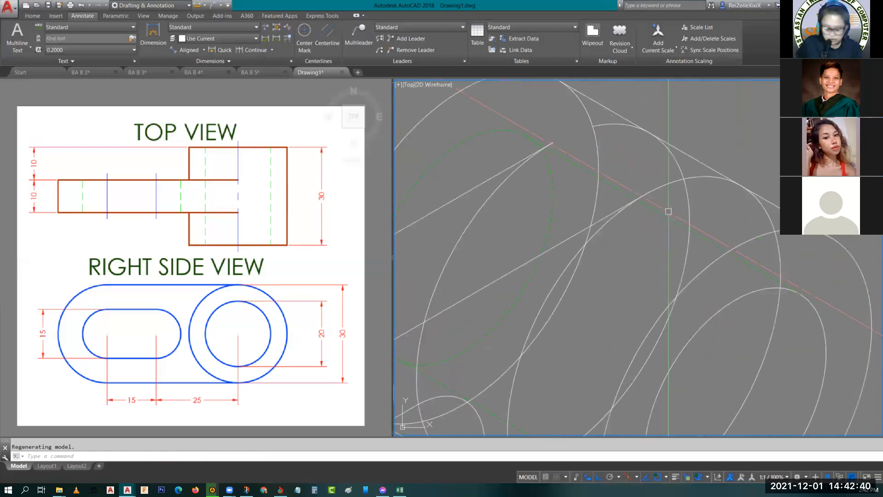
key("Return")
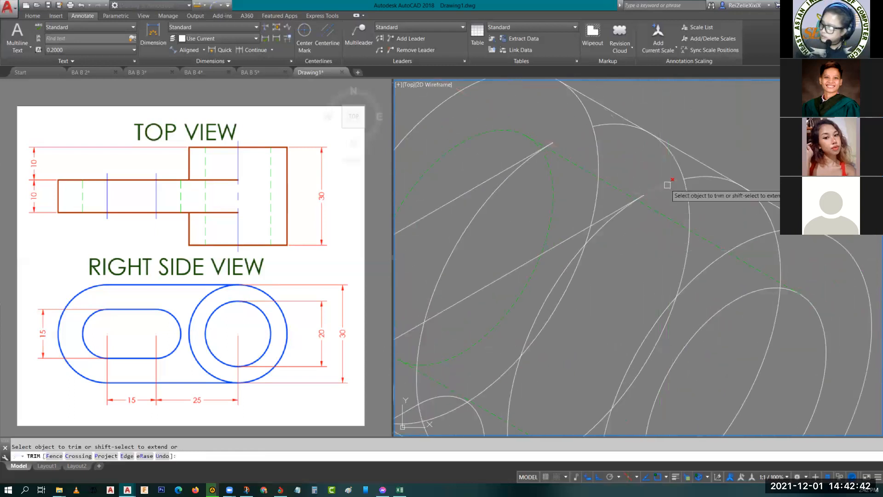
key("Escape")
- Erase both trimmed isocircle copies between the cylinder's front and rear faces
scroll(623, 209, "down", 5)
scroll(633, 220, "up", 4)
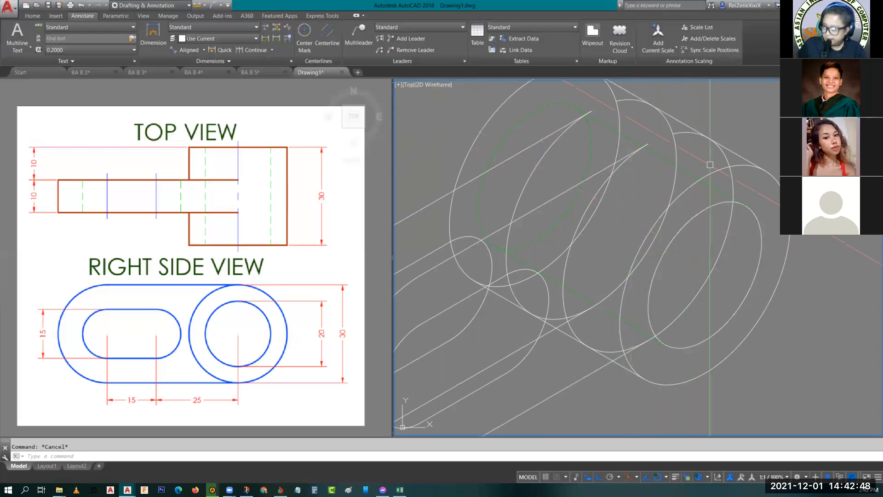
middle_click_drag(618, 207, 611, 275)
left_click(628, 174)
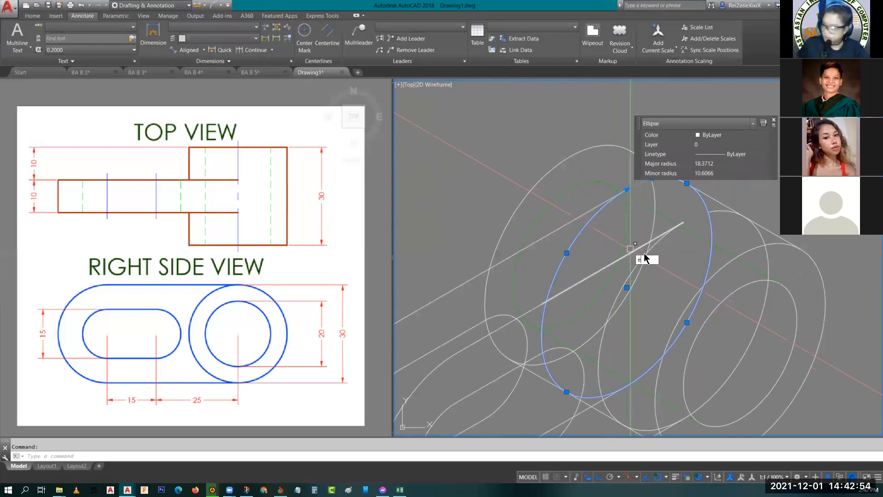
key("Return")
left_click(669, 239)
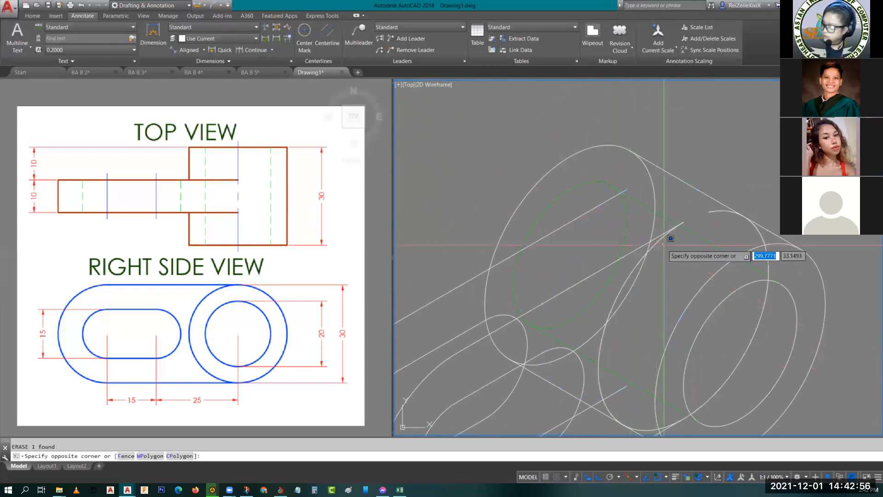
left_click(663, 235)
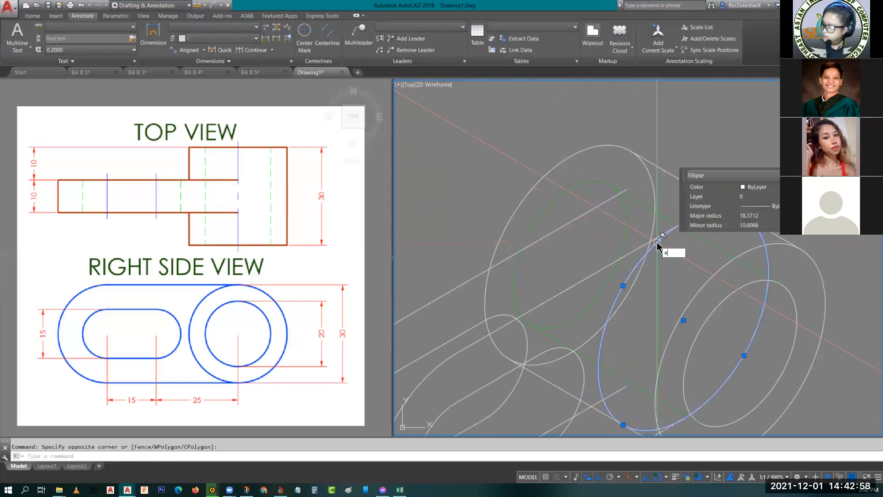
key("Return")
- Draw a line joining the lower quadrants of the slab's rear and front rounded ends
scroll(624, 208, "up", 5)
scroll(718, 262, "down", 5)
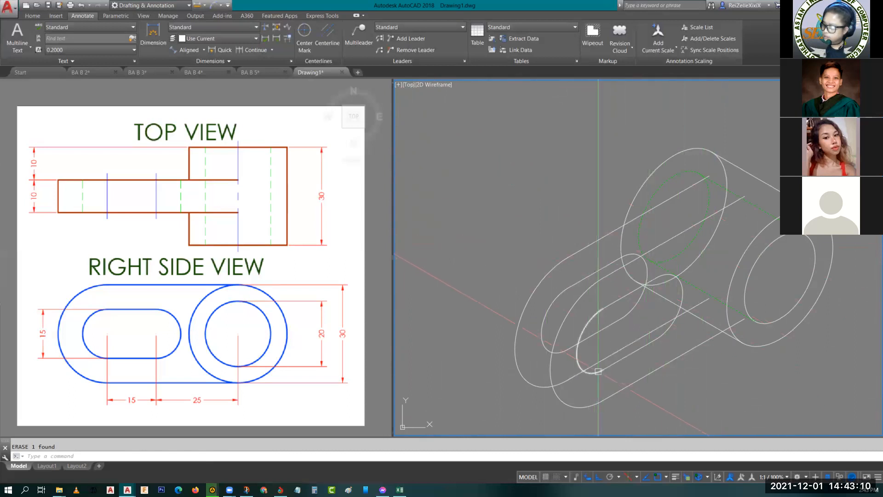
type("l")
key("Return")
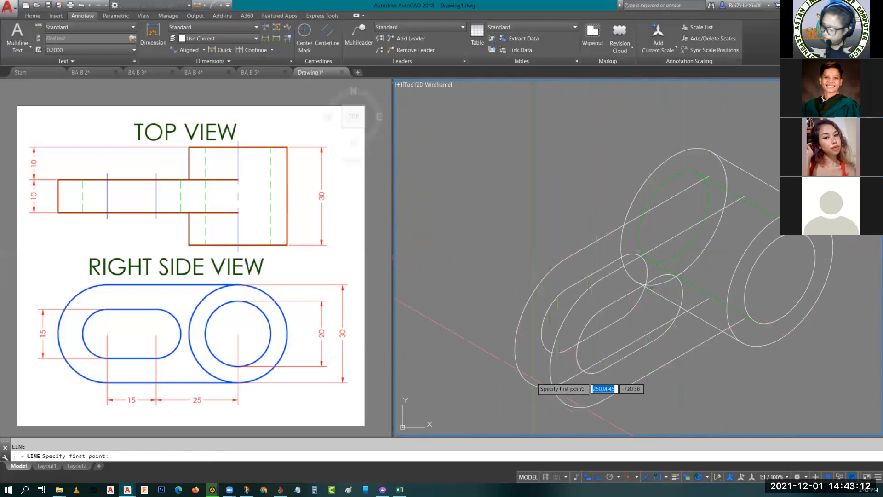
left_click(530, 384)
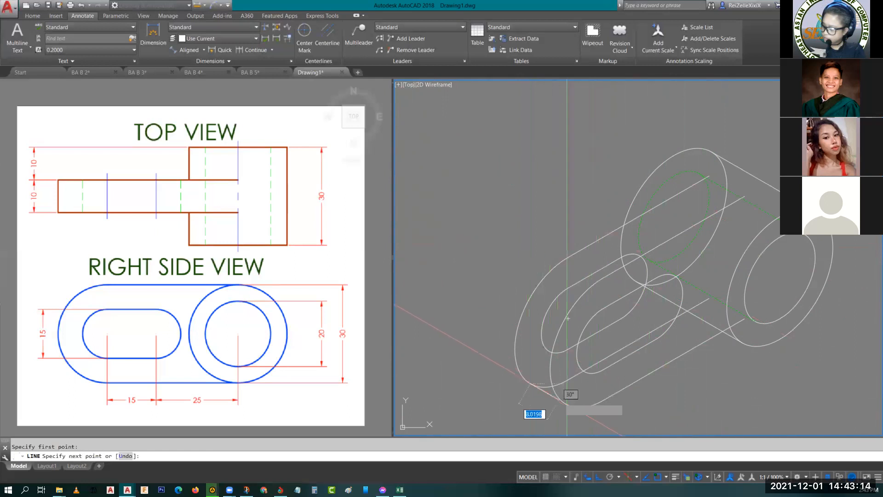
key("Escape")
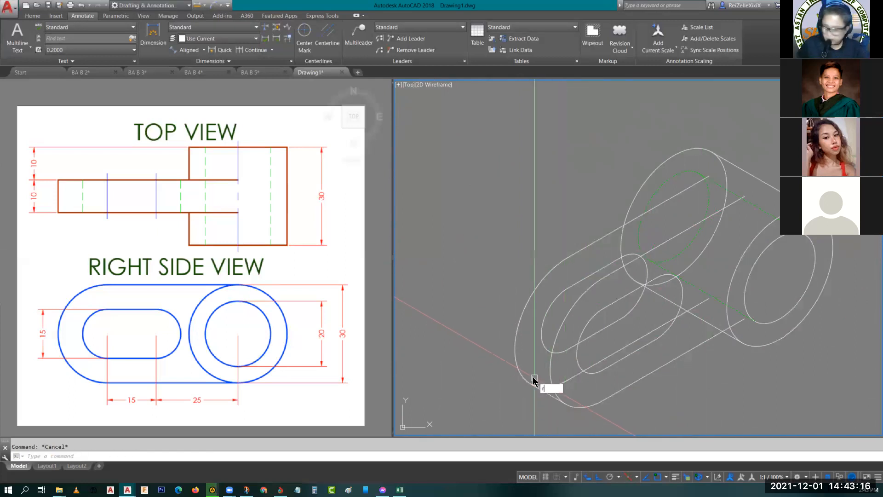
- Trim the slab's rear rounded end between the new connecting line and the front outline
type("tr")
key("Return")
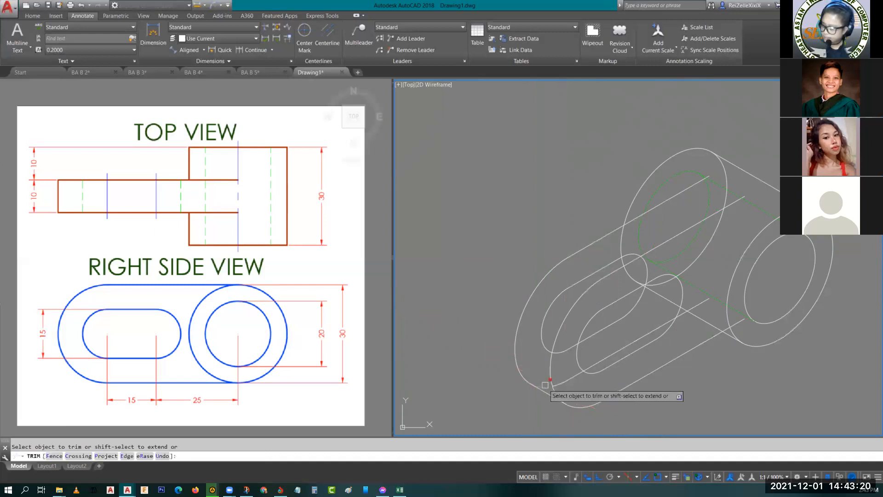
key("Escape")
- Erase the leftover arc of the slab's rear rounded end and the slab's hidden rear lower edge
left_click(569, 380)
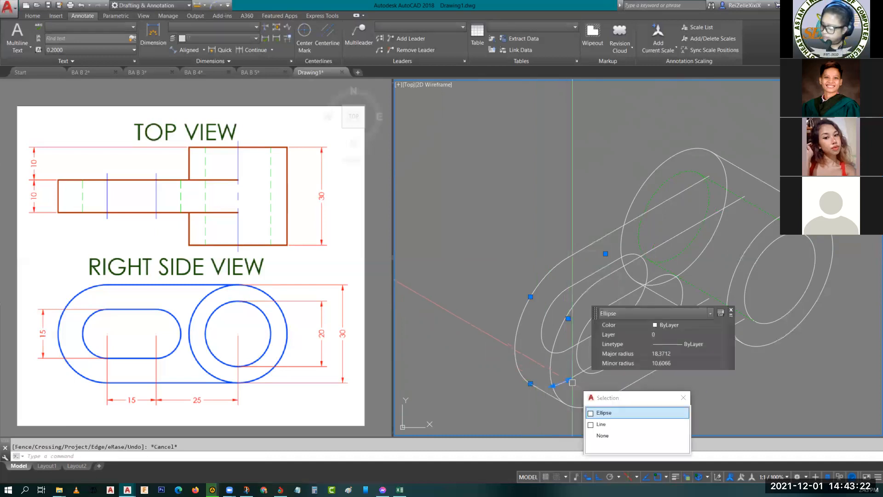
middle_click_drag(572, 382, 547, 376)
left_click(544, 377)
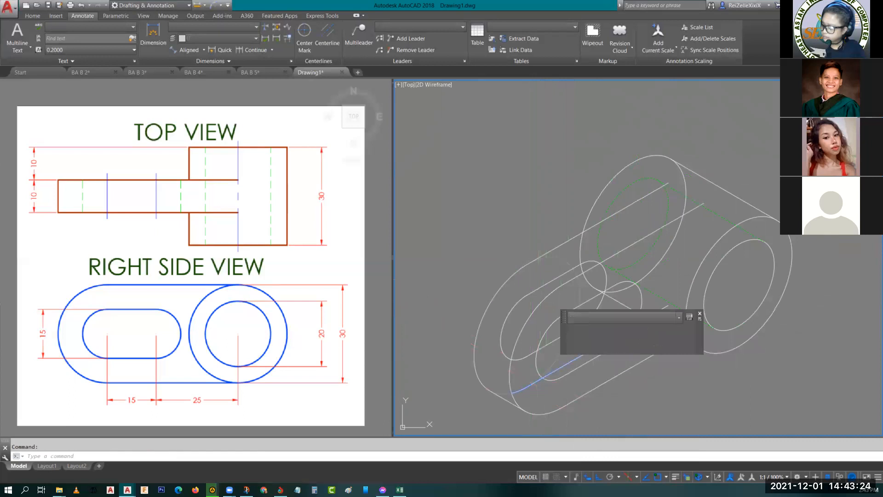
type("e")
key("space")
left_click(573, 347)
type("e")
key("space")
- Trim the rear slot's lower edge where it runs behind the front face, back to the front slot's outline
mouse_move(576, 341)
middle_mouse_down()
mouse_move(540, 348)
mouse_move(547, 370)
middle_mouse_up()
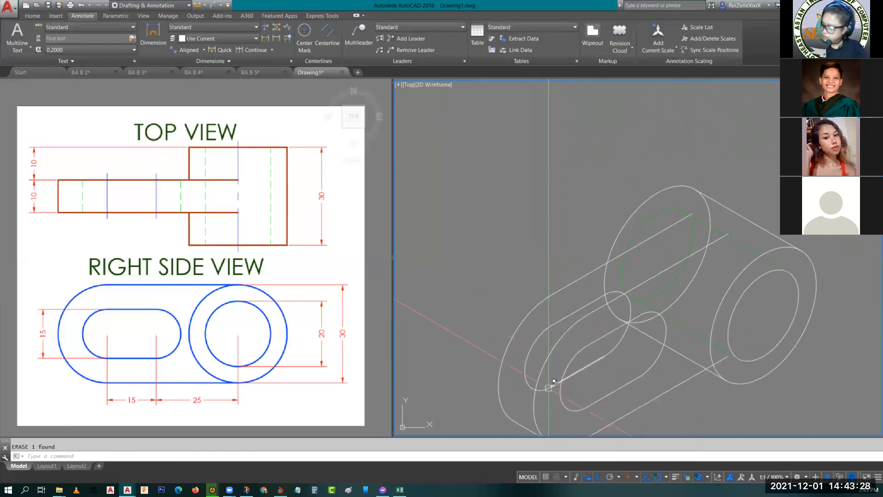
type("tr")
key("space")
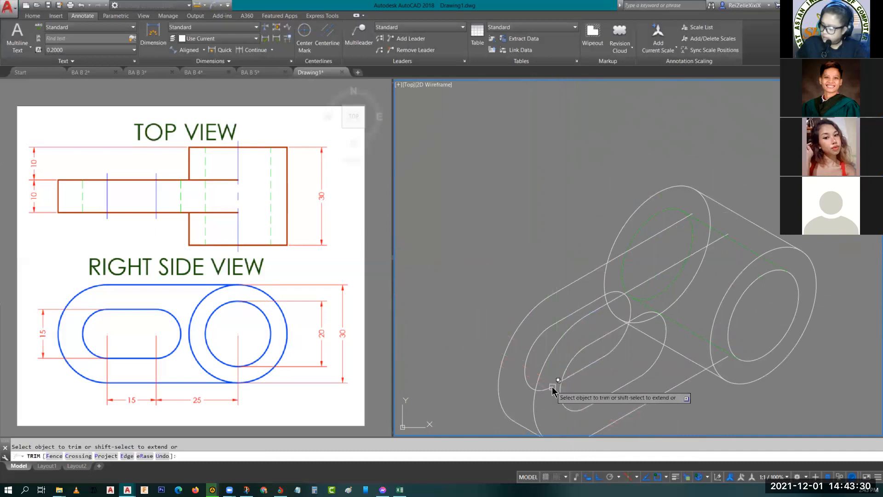
left_click(556, 384)
left_click(556, 384)
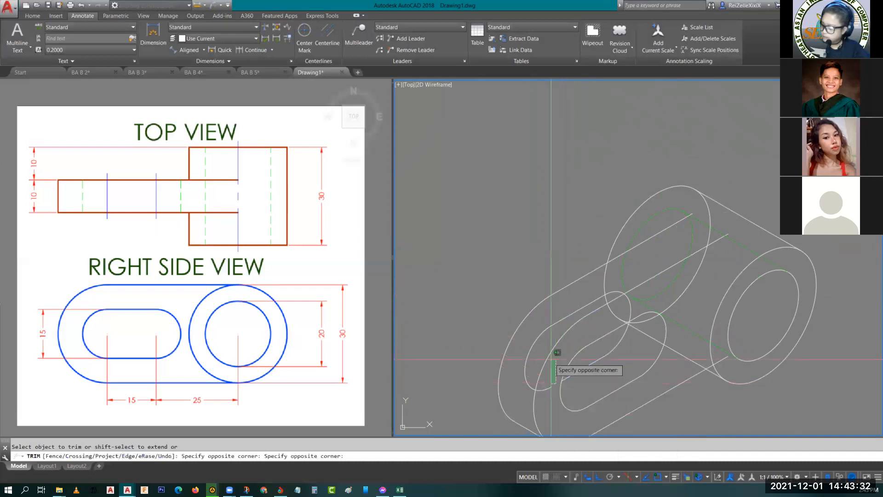
left_click(557, 369)
- Trim the rear slot's upper end arc at its crossing with the front slot's upper edge
scroll(631, 313, "up", 5)
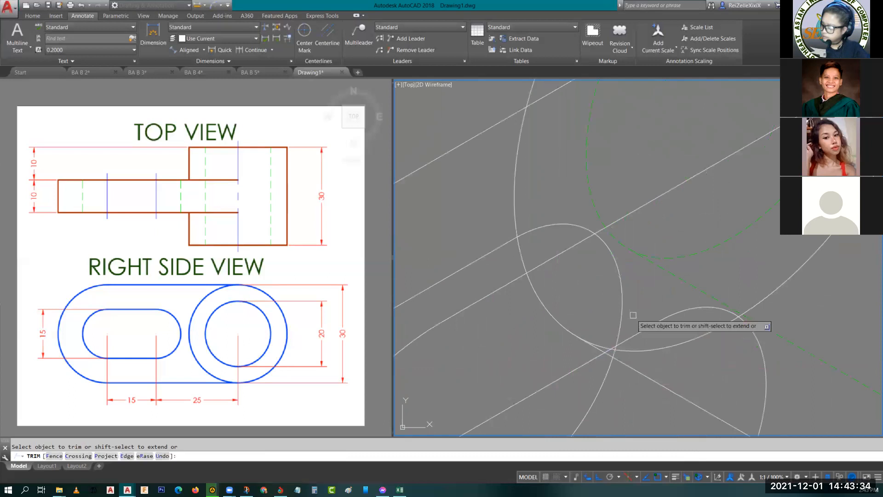
left_click(605, 373)
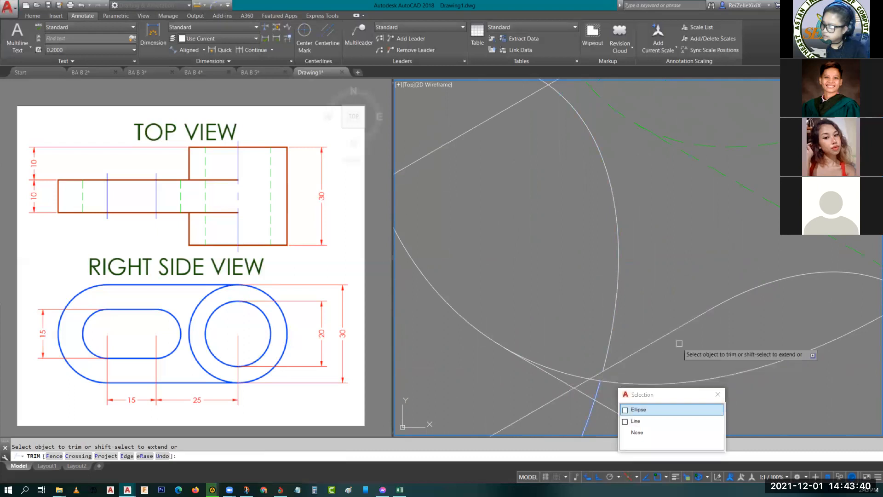
scroll(694, 311, "down", 5)
scroll(695, 197, "up", 4)
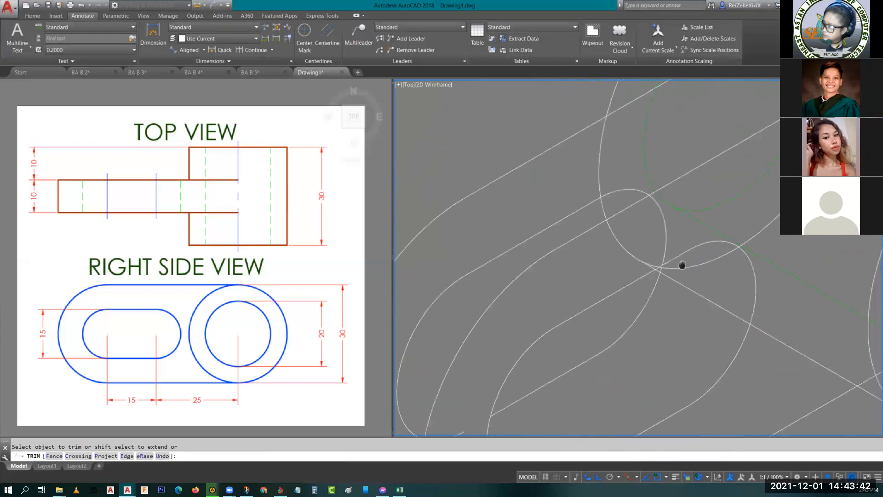
key("Escape")
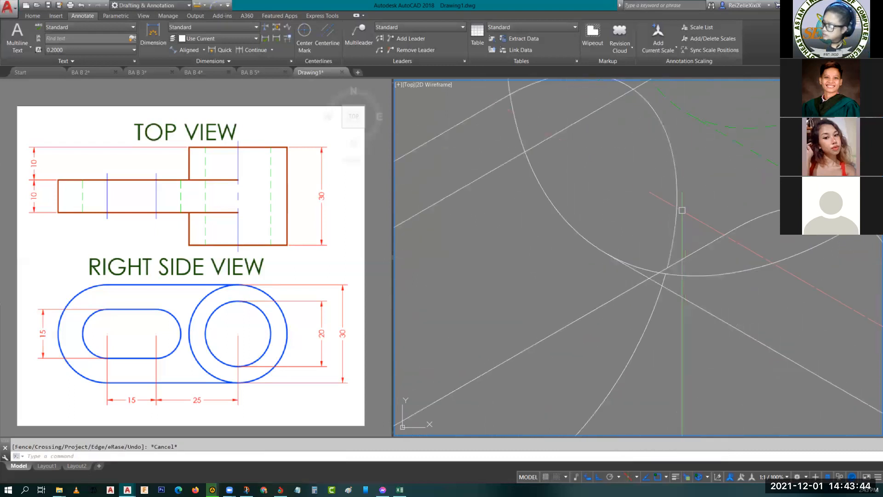
- Erase the hidden upper end arc and the upper straight edge of the rear slot
scroll(679, 207, "down", 3)
left_click(678, 203)
left_click(606, 216)
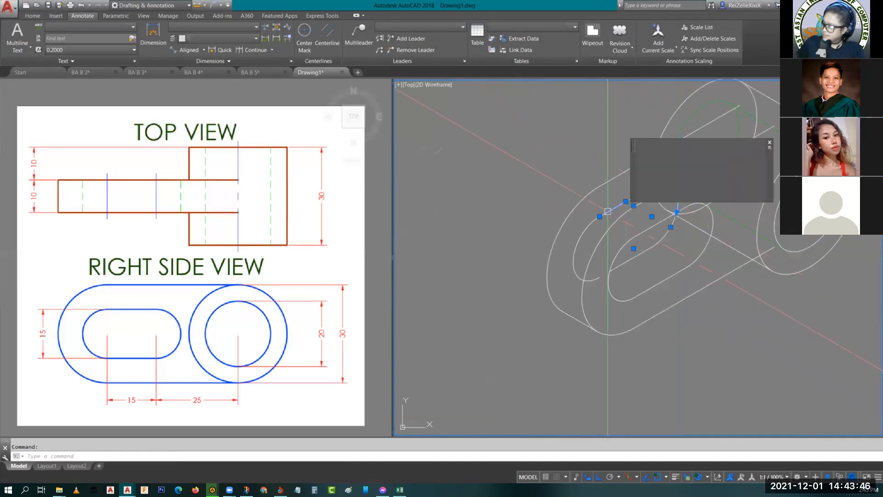
left_click(583, 239)
left_click(585, 244)
type("e")
key("space")
middle_click_drag(591, 279, 578, 282)
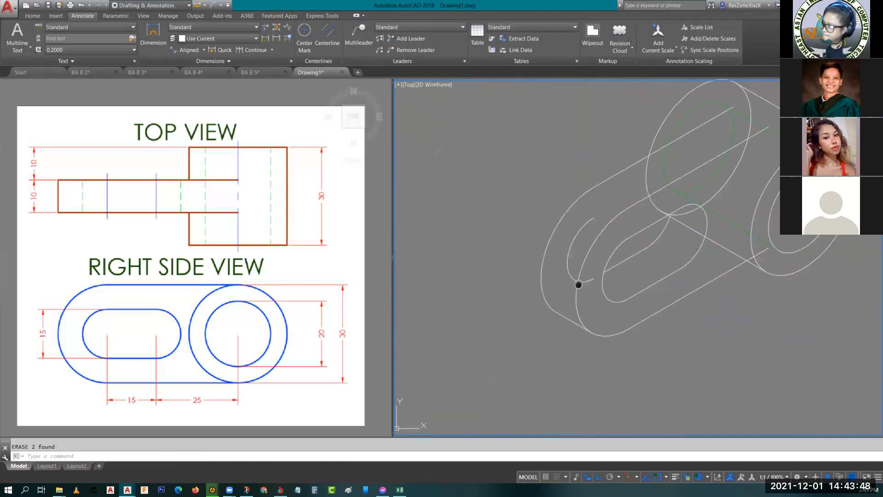
- Erase the remaining curved end arc of the rear slot near the slab's outer rounded end
left_click(563, 266)
type("e")
key("space")
- Try to trim the cylinder's rear ellipse between the slab's two upper edges and below the cylinder's upper tangent edge
middle_click_drag(626, 294, 553, 319)
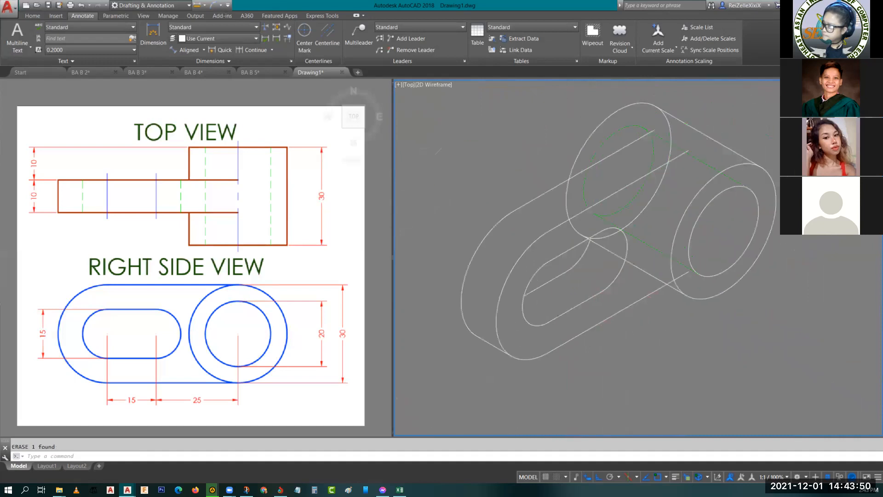
scroll(594, 244, "up", 5)
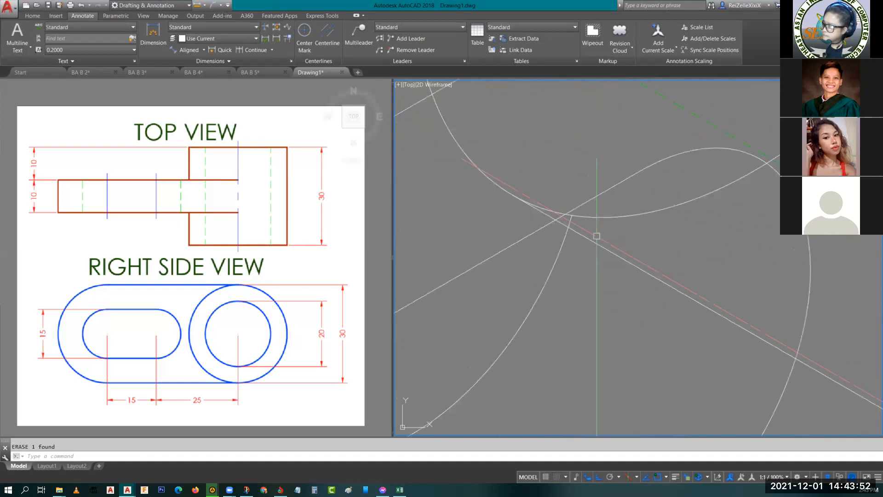
scroll(614, 282, "down", 5)
scroll(620, 253, "up", 4)
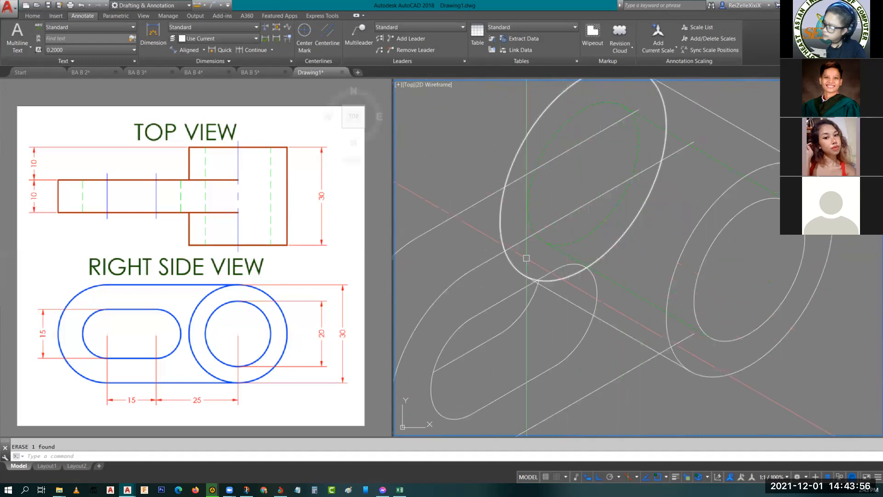
type("tr")
key("Return")
key("Return")
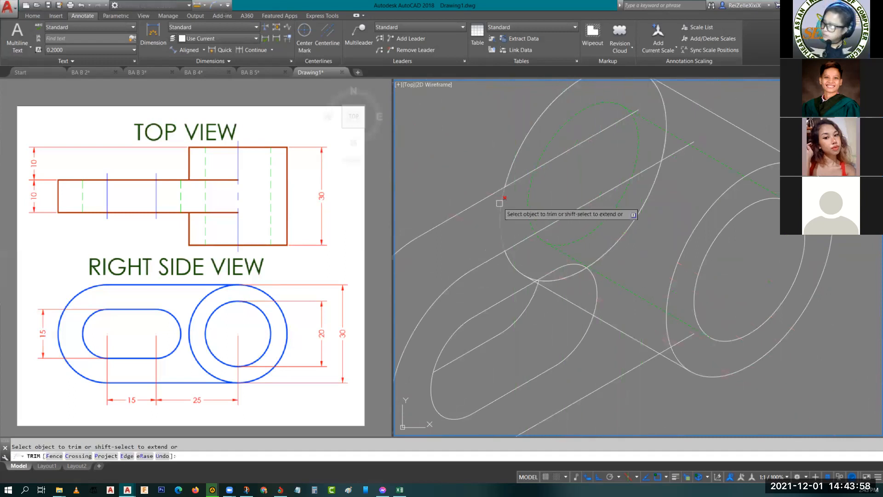
left_click(501, 202)
middle_click_drag(674, 193, 655, 239)
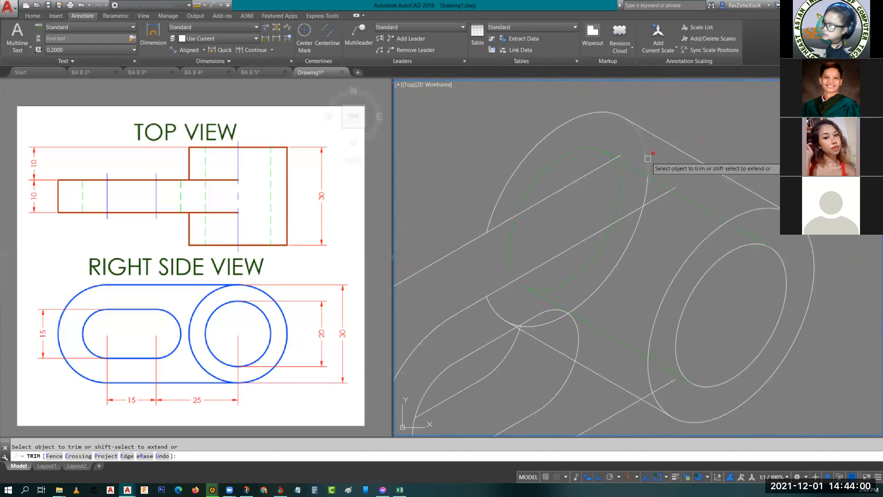
left_click(643, 145)
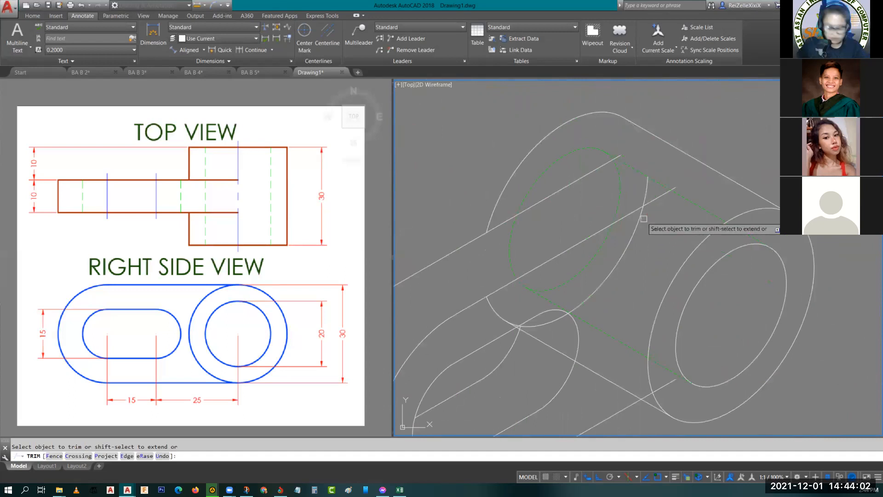
key("ctrl+z")
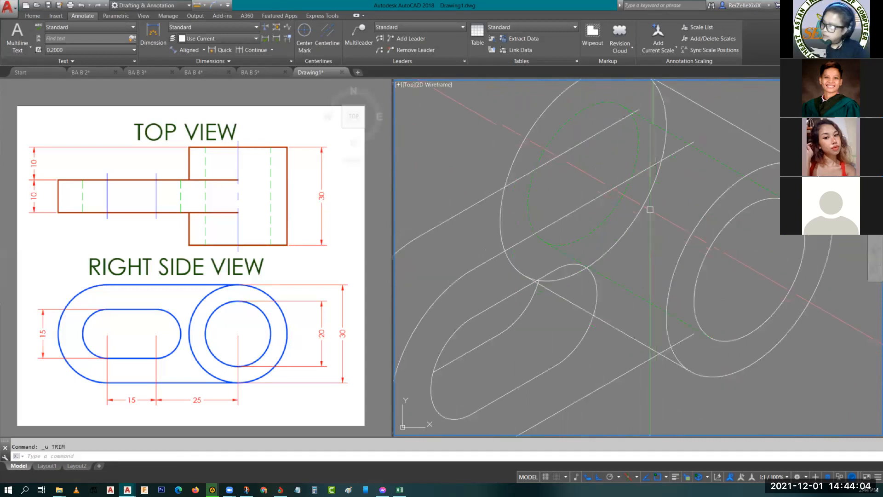
- Break the cylinder's rear ellipse where it meets the slab's rear upper edge, leaving a small gap above that edge
type("br")
key("Return")
type("br")
key("Return")
left_click(503, 189)
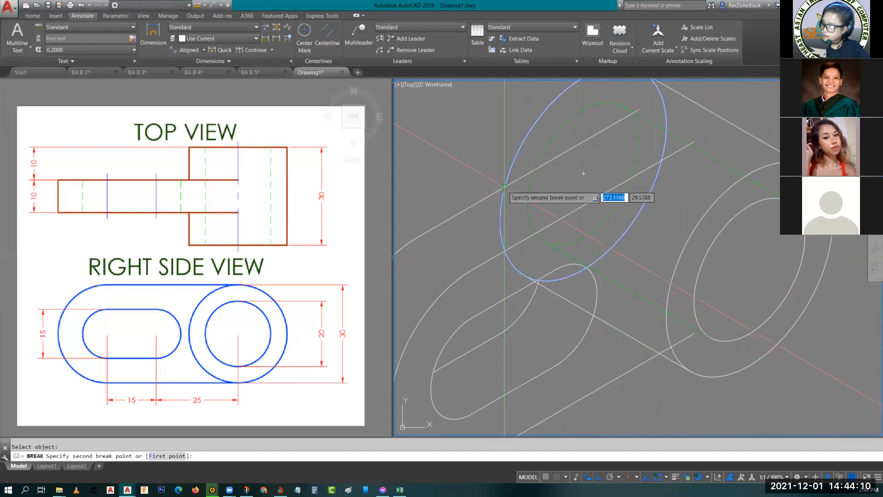
left_click(508, 175)
key("Escape")
- Break the rear ellipse a second time around the end of the cylinder's upper tangent edge
middle_click_drag(670, 171, 670, 254)
key("Return")
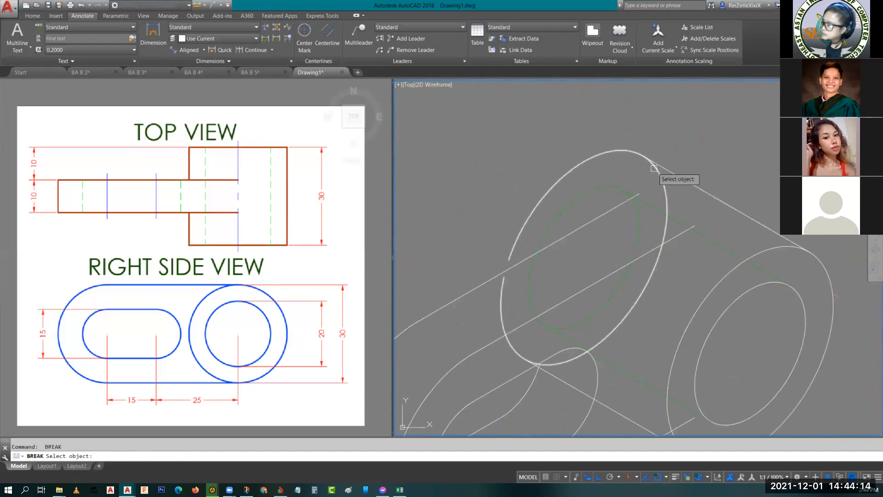
left_click(665, 188)
left_click(627, 150)
key("Escape")
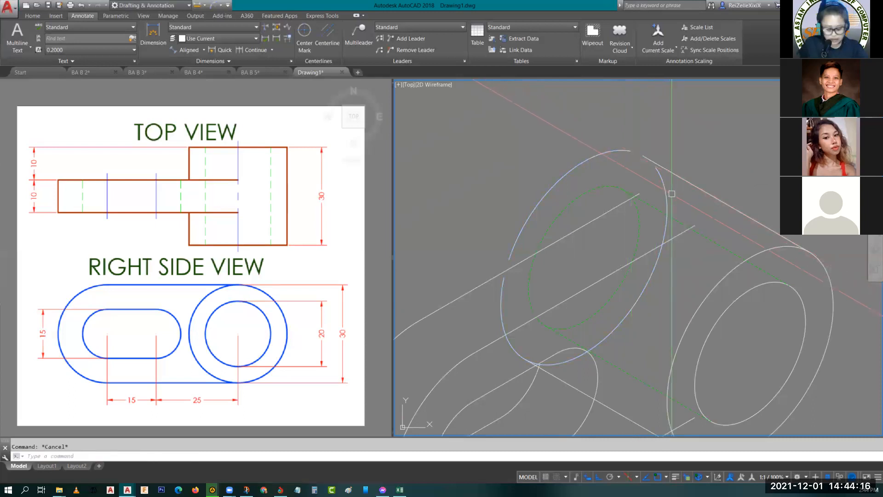
- Extend the two arcs of the rear ellipse to close the gaps at the upper tangent edge and the slab's rear edge
type("x")
key("Return")
key("Return")
left_click(624, 151)
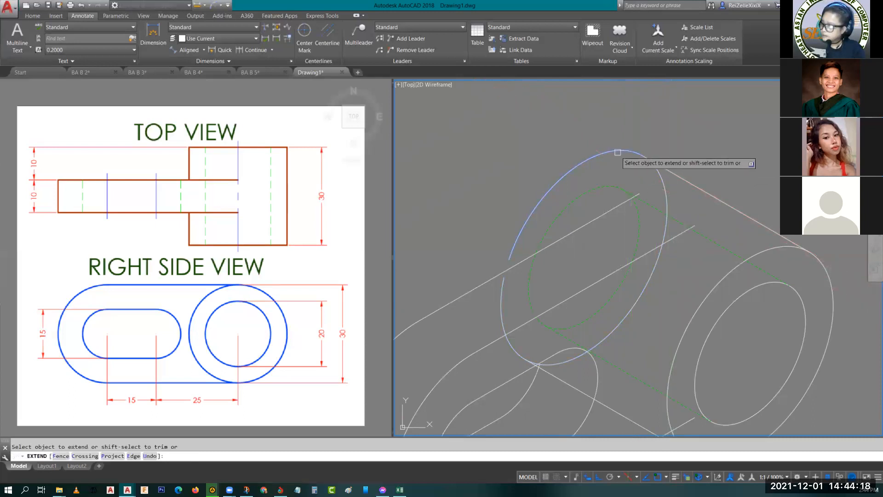
left_click(510, 251)
left_click(505, 282)
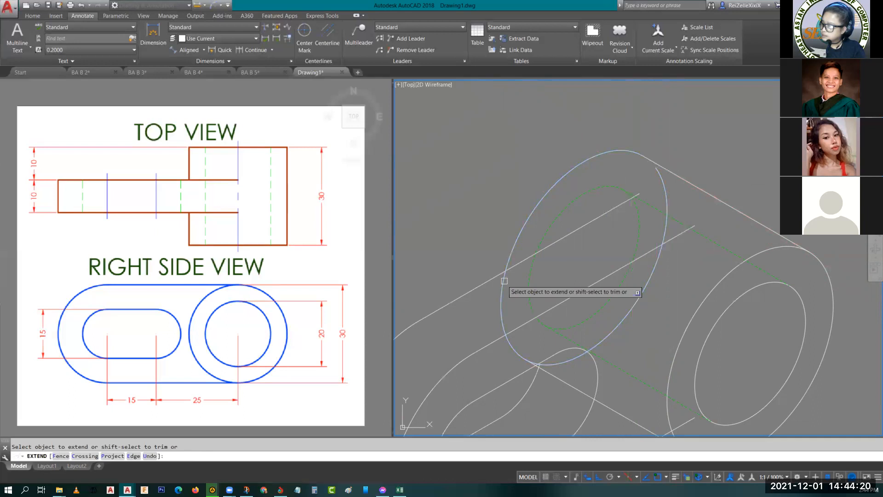
key("Escape")
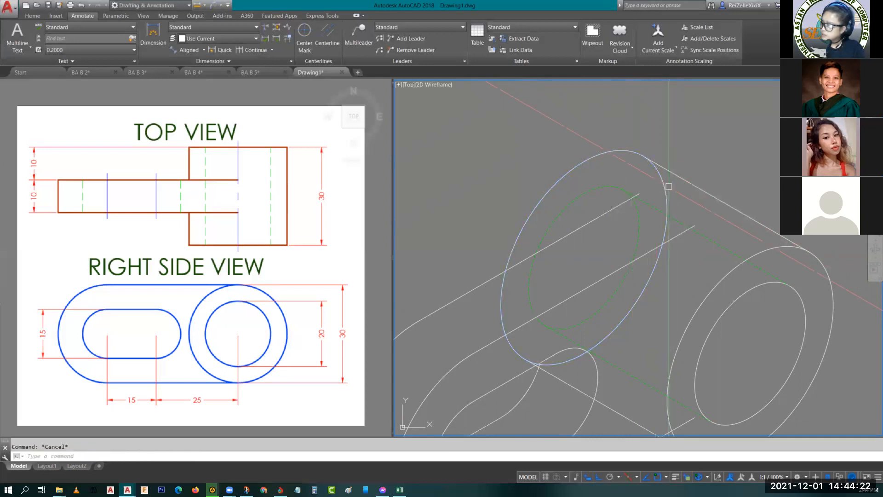
- Match the hidden arc of the cylinder's rear end to the properties of the dashed bore edge on the HIDDEN layer
left_click(655, 210)
type("ma")
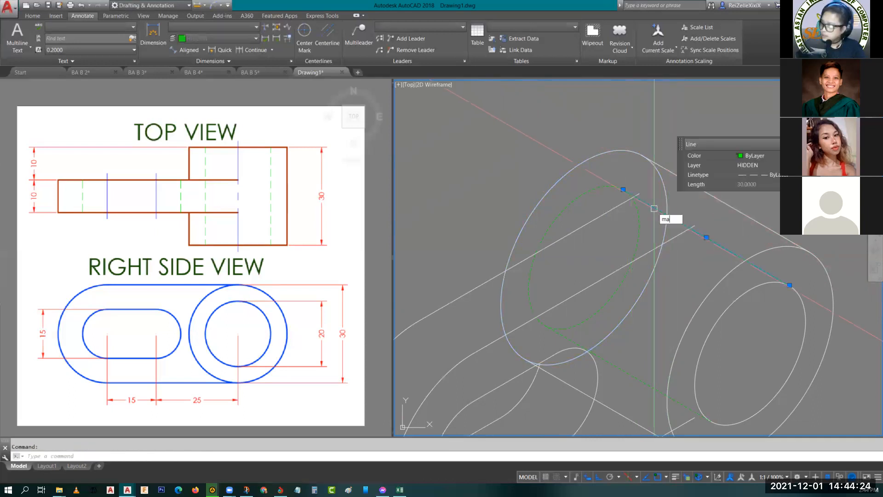
key("Return")
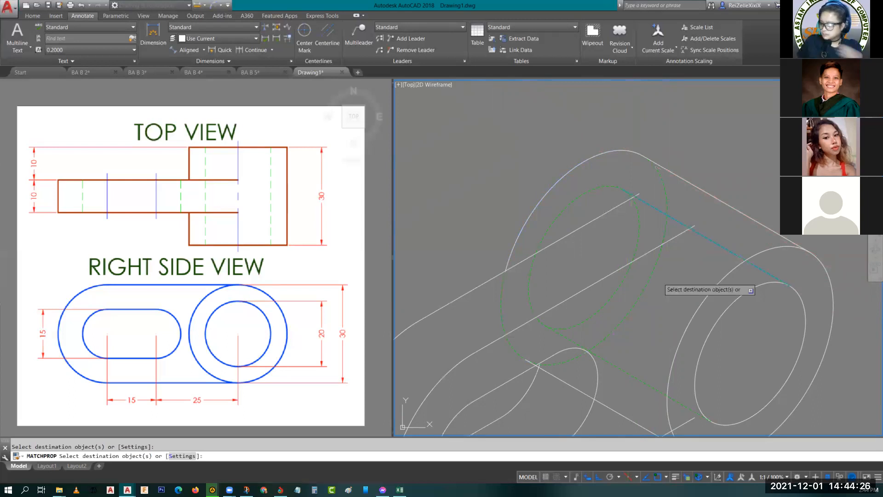
key("Escape")
- Examine the dashed hidden lines and the slot area of the isometric view up close and at full extents
scroll(652, 308, "down", 2)
scroll(646, 354, "up", 2)
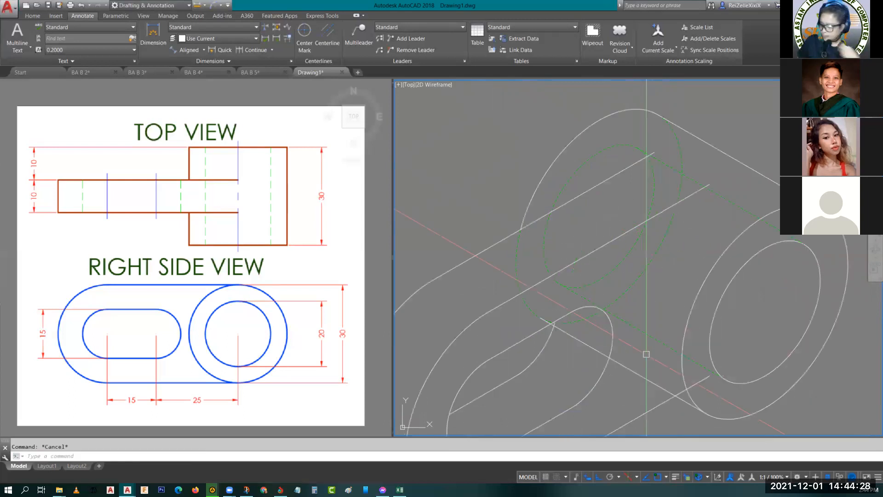
mouse_move(646, 354)
middle_mouse_down()
mouse_move(644, 327)
mouse_move(616, 299)
middle_mouse_up()
scroll(566, 239, "up", 3)
scroll(616, 300, "down", 3)
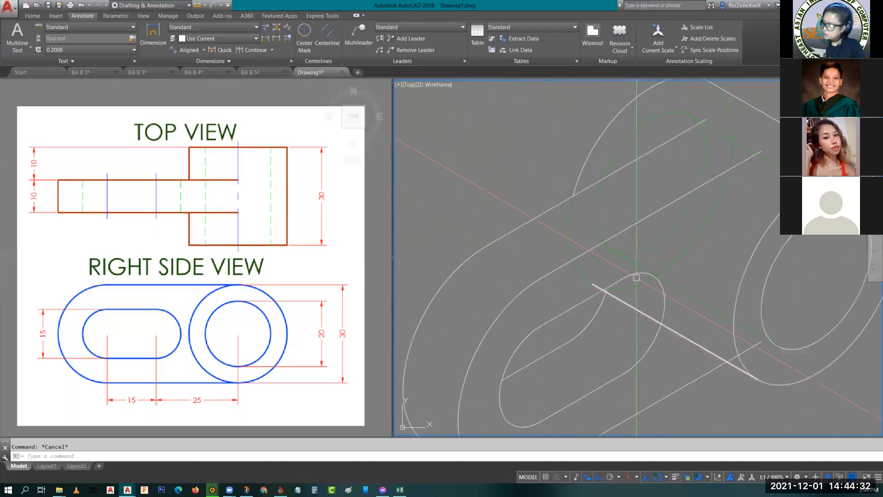
middle_click(637, 278)
scroll(788, 244, "up", 5)
mouse_move(788, 244)
middle_mouse_down()
mouse_move(478, 310)
mouse_move(398, 276)
middle_mouse_up()
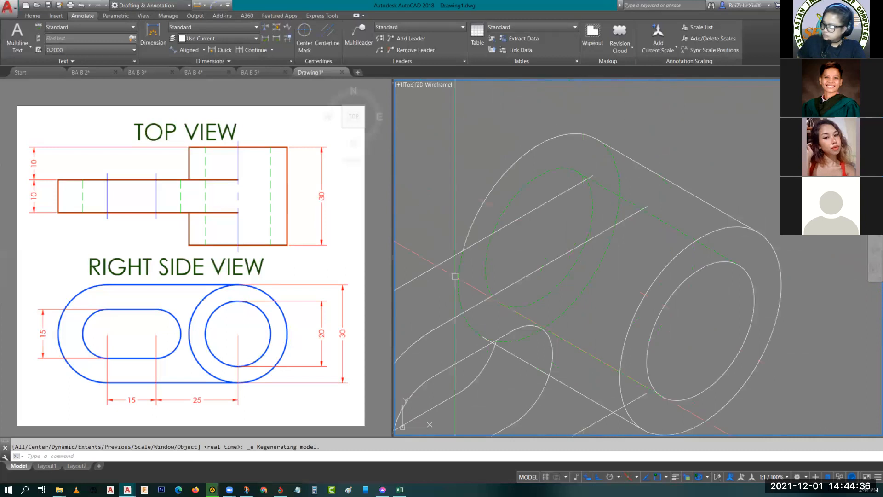
scroll(455, 276, "down", 4)
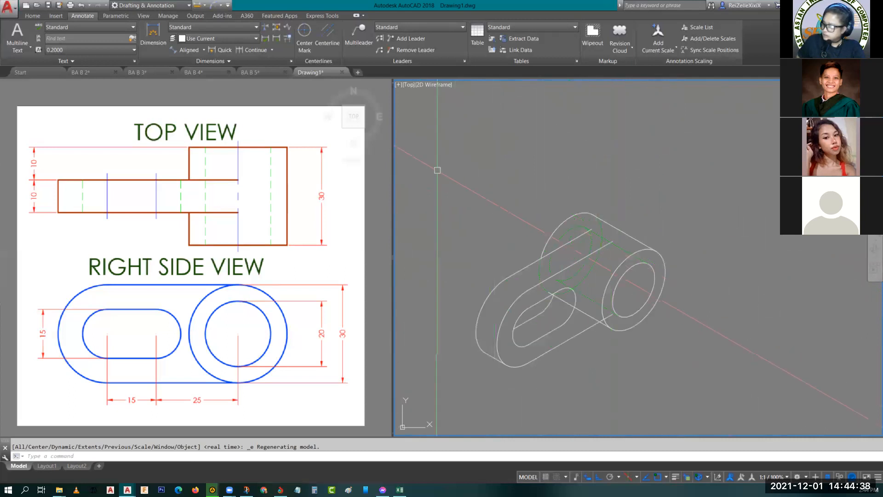
- Copy the entire isometric view, including its hidden lines, to the empty area beside the original
left_click(437, 169)
left_click(696, 388)
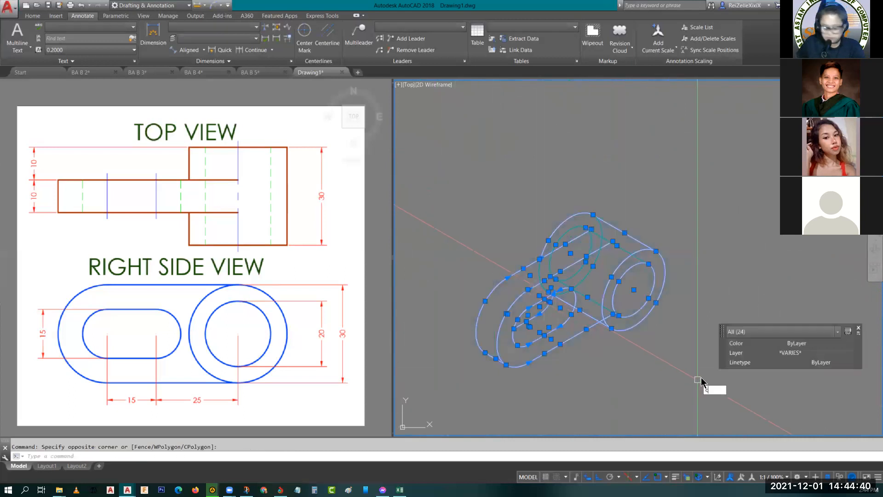
type("co")
key("Return")
left_click(560, 332)
middle_click_drag(766, 329, 583, 230)
left_click(715, 311)
key("Escape")
key("Escape")
- Erase the dashed bore ellipse, both dashed bore edges and the dashed rear cylinder arc from the copied view
middle_click_drag(695, 313, 511, 219)
scroll(628, 248, "up", 4)
left_click(552, 217)
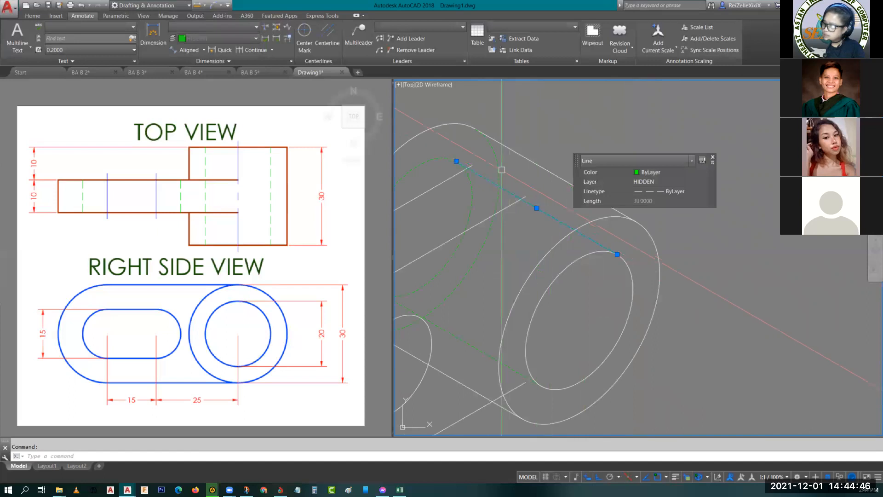
left_click(467, 183)
left_click(468, 196)
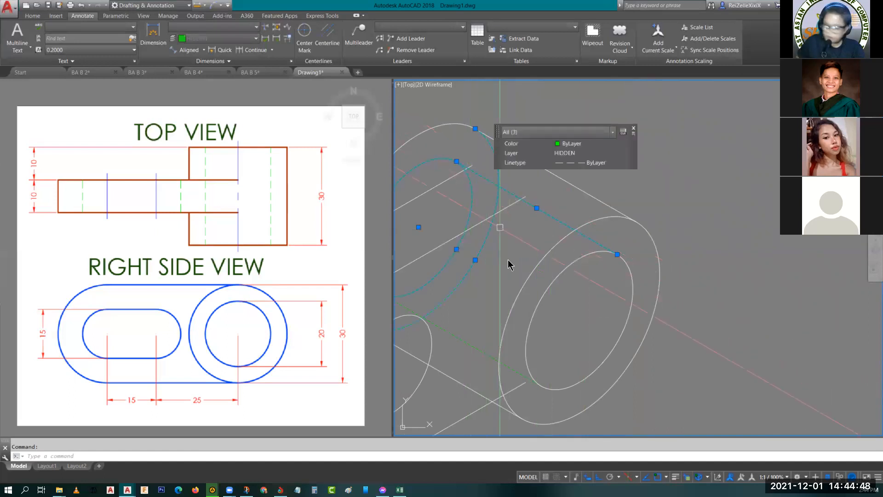
key("Delete")
scroll(523, 242, "down", 3)
scroll(562, 253, "up", 4)
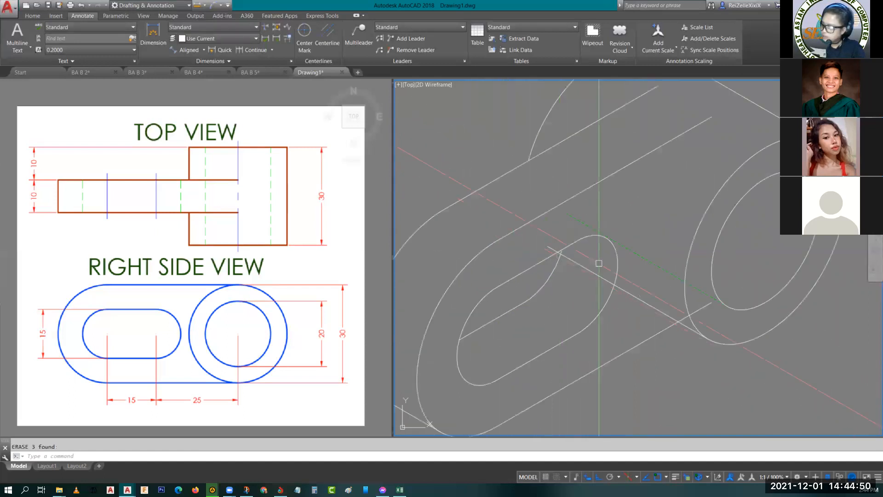
left_click(641, 254)
key("Delete")
type("tr")
key("Return")
key("Escape")
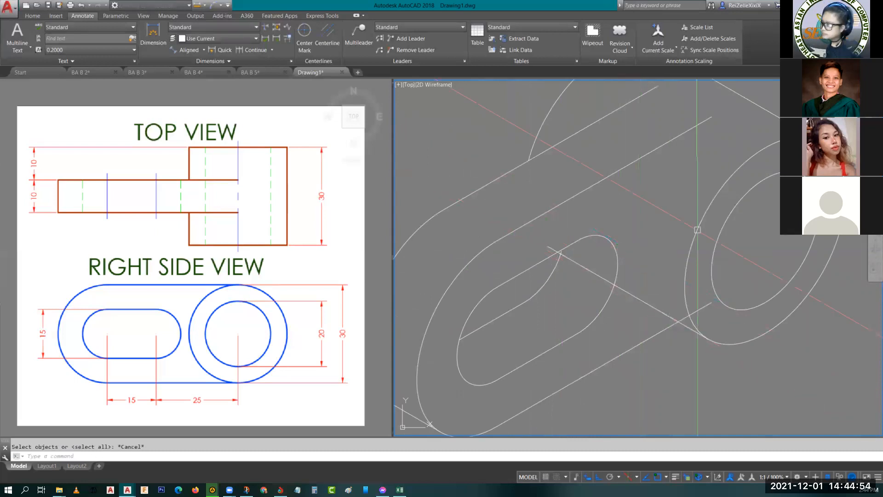
- Copy the cylinder's outer front ellipse 10 units toward the rear along the cylinder axis
type("co")
key("space")
left_click(766, 241)
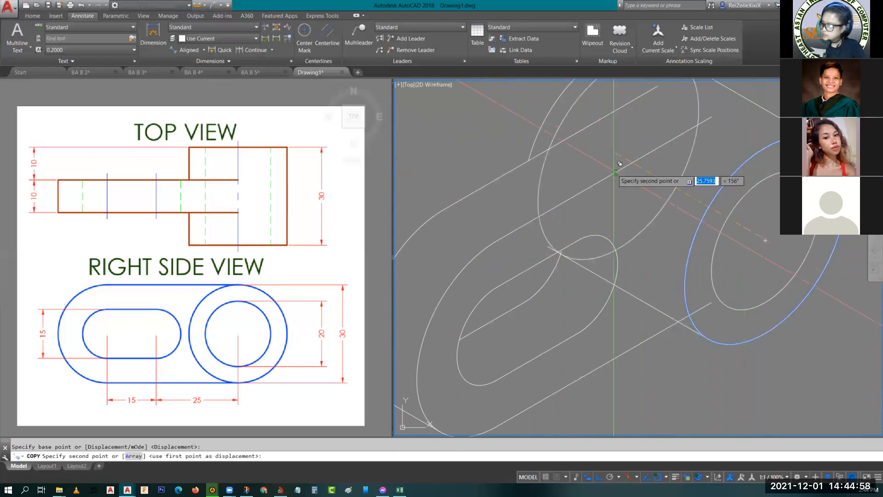
type("10")
key("Return")
key("Escape")
scroll(667, 299, "up", 4)
scroll(685, 308, "down", 2)
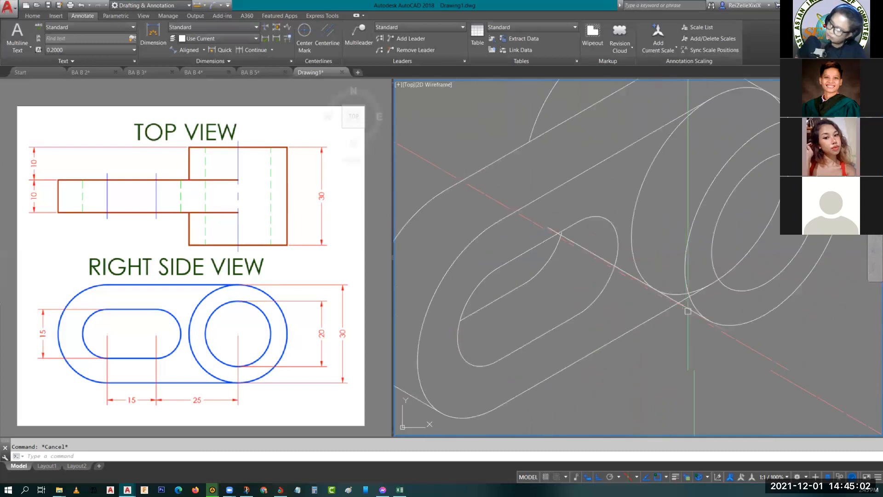
scroll(685, 342, "down", 2)
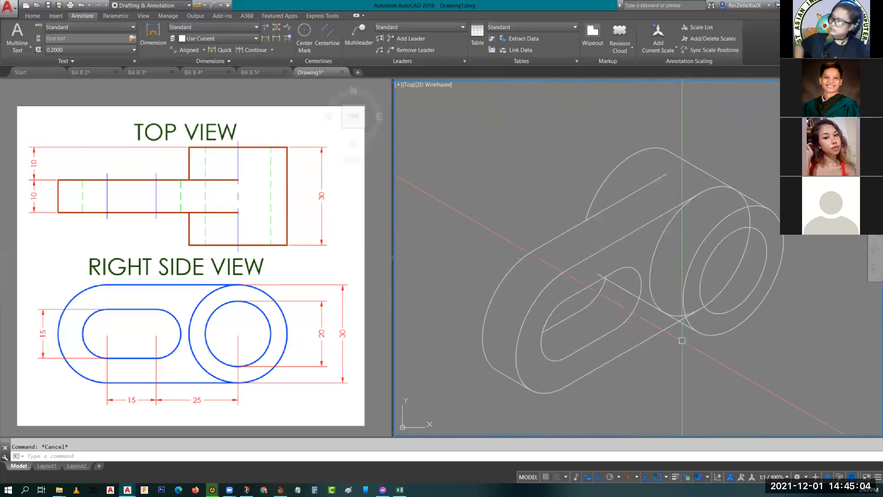
- Trim the slab's front lower edge between the cylinder's lower tangent edge and its front ellipse
type("tr")
key("Return")
key("Return")
scroll(670, 340, "up", 4)
left_click(703, 286)
left_click(703, 288)
key("Escape")
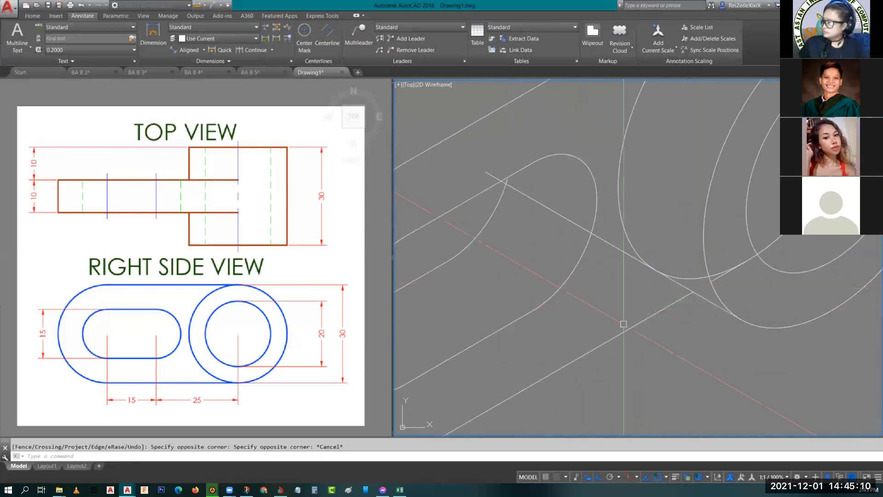
- Erase the ellipse that was copied behind the cylinder's front face
scroll(670, 289, "down", 2)
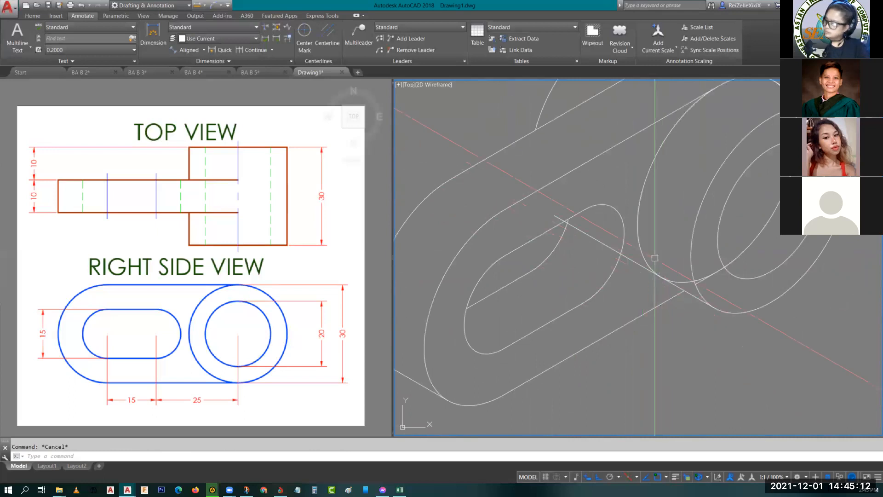
left_click(638, 220)
type("e")
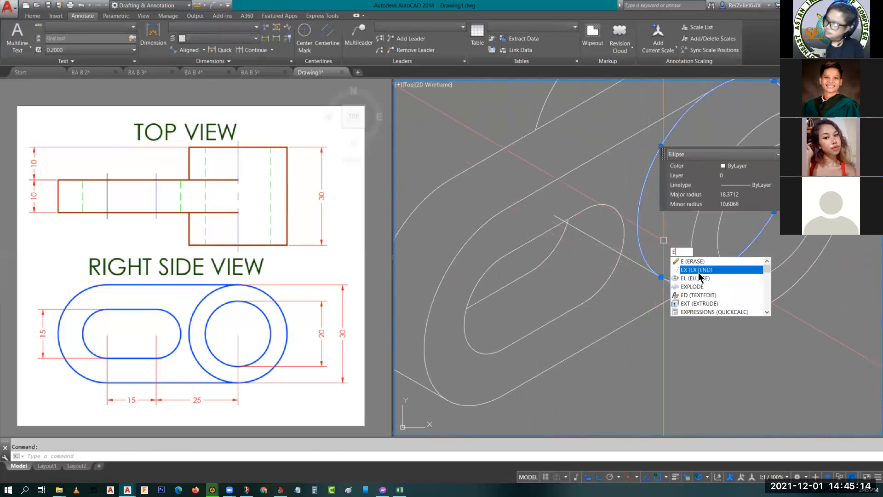
key("Return")
middle_click_drag(743, 308, 734, 274)
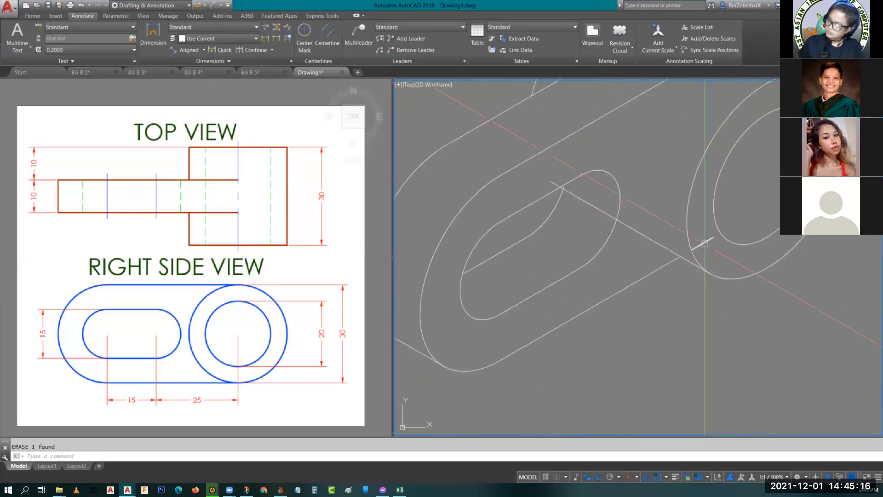
- Erase the leftover piece of the slab's lower edge inside the cylinder's front ellipse
left_click(703, 244)
type("e")
key("Return")
key("Escape")
- Copy the cylinder's outer front ellipse 10 units toward the rear along the cylinder axis, from its center
left_click(687, 220)
middle_click_drag(687, 219, 676, 324)
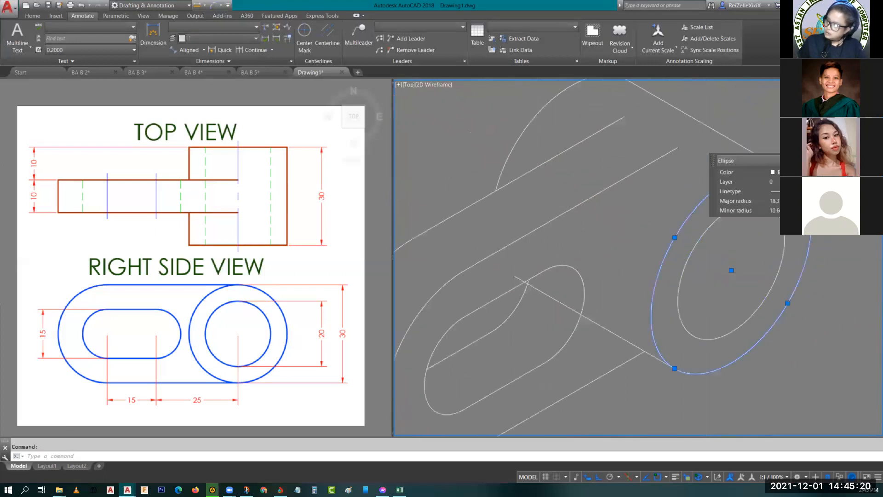
type("co")
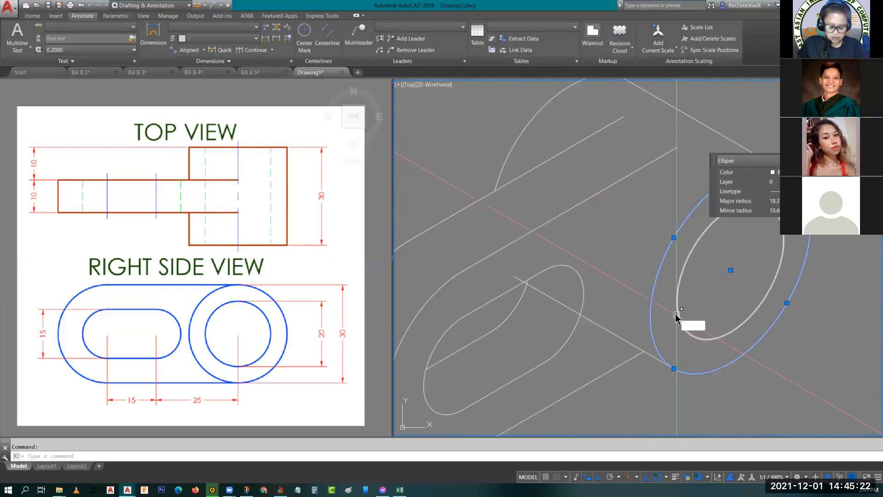
key("Return")
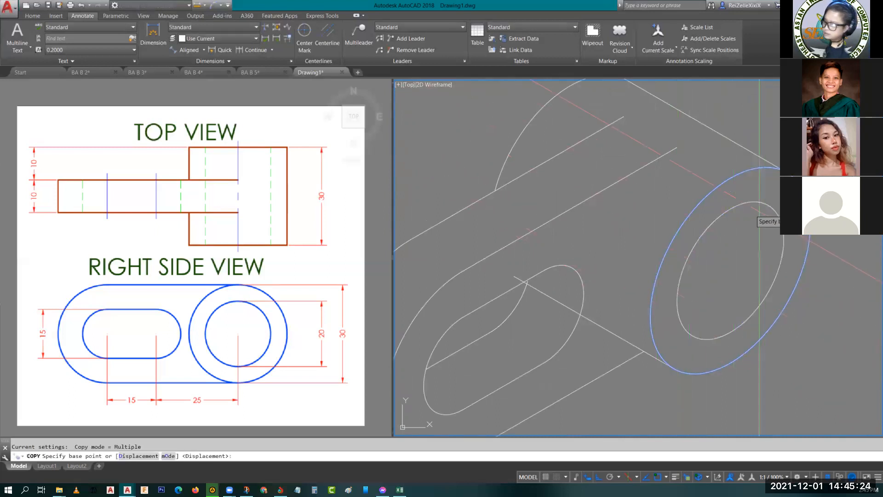
left_click(731, 270)
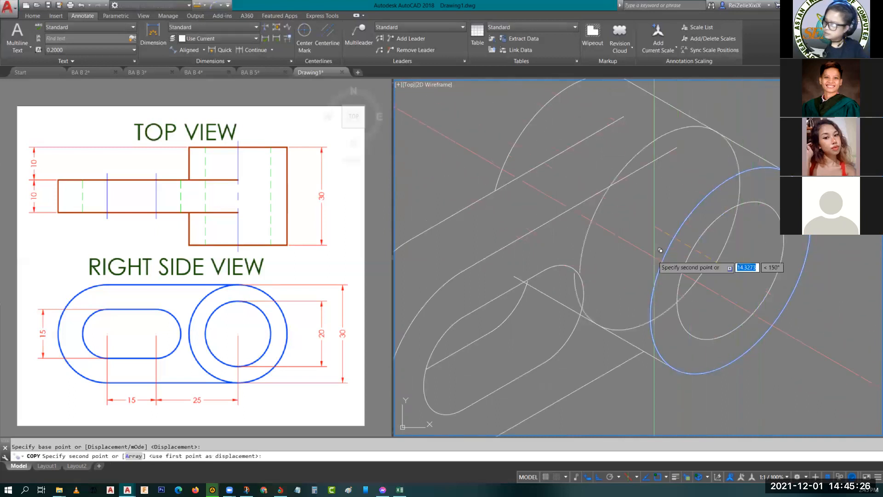
type("10")
key("Return")
key("Escape")
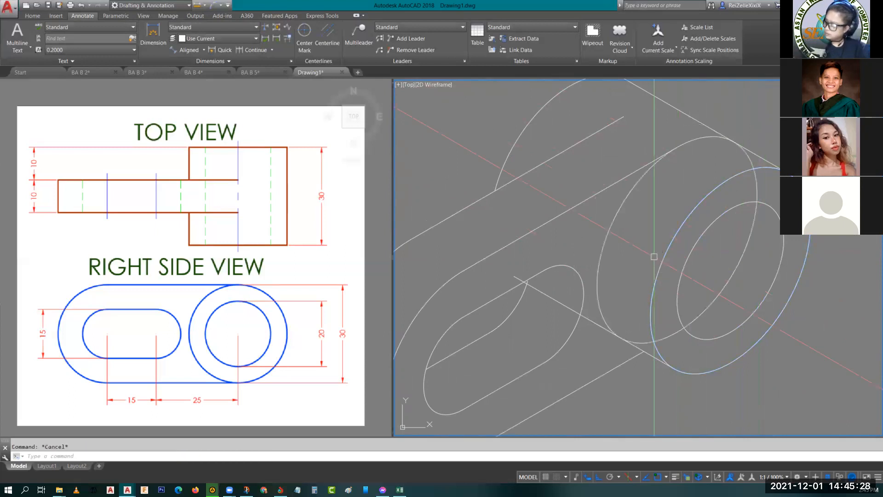
- Trim the copied ellipse's upper arc past the slab's upper edge and its lower arc between the cylinder's lower tangent edge and front ellipse
scroll(642, 299, "down", 2)
middle_click_drag(620, 302, 625, 258)
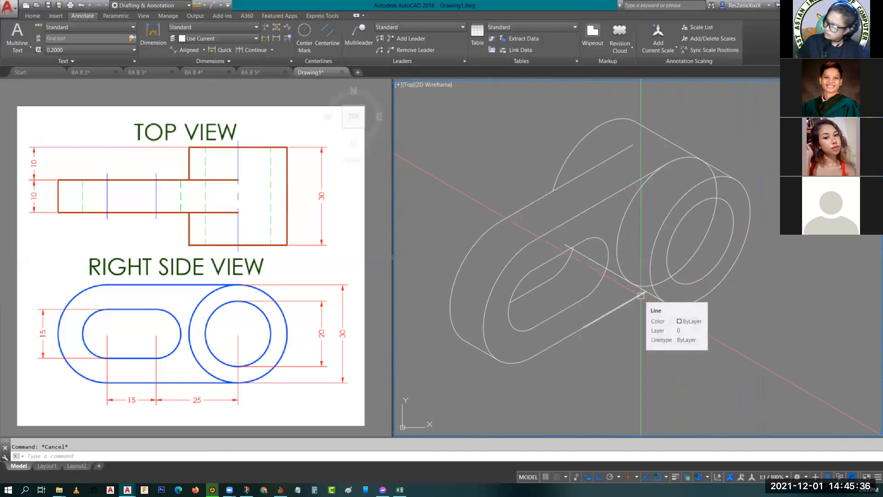
middle_click_drag(598, 329, 629, 293)
scroll(612, 286, "up", 3)
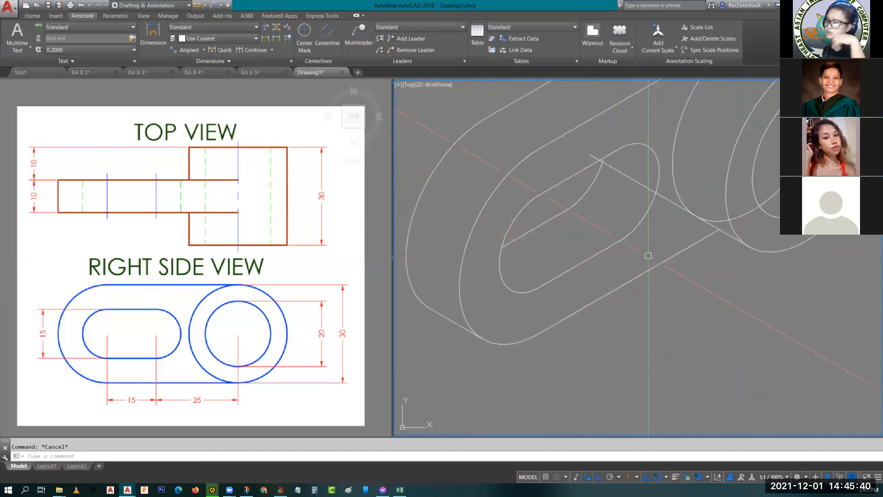
scroll(649, 276, "up", 2)
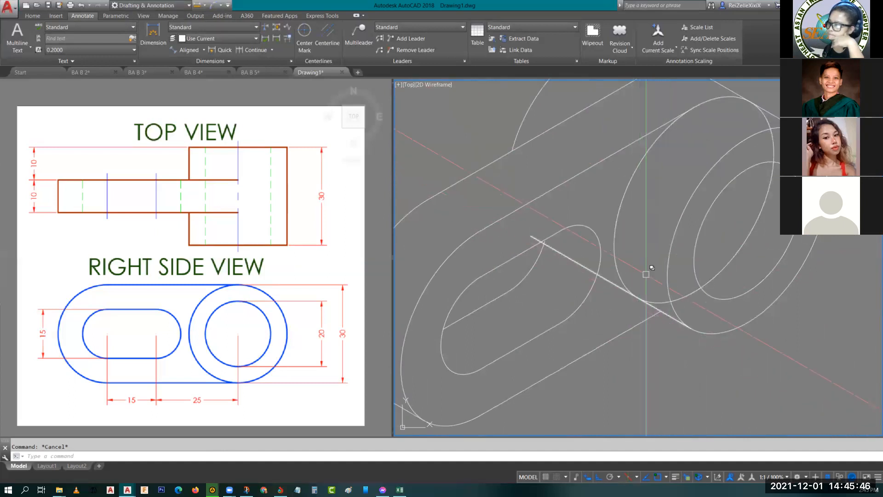
type("tr")
key("Return")
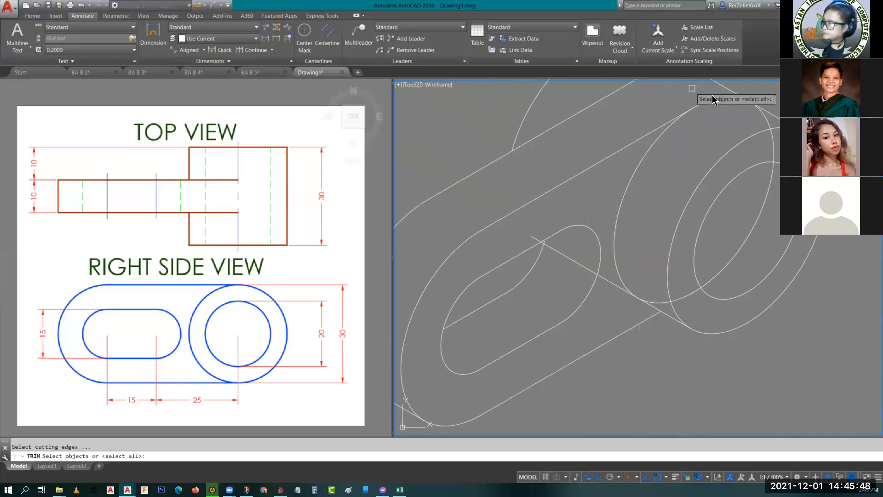
key("Return")
left_click(704, 103)
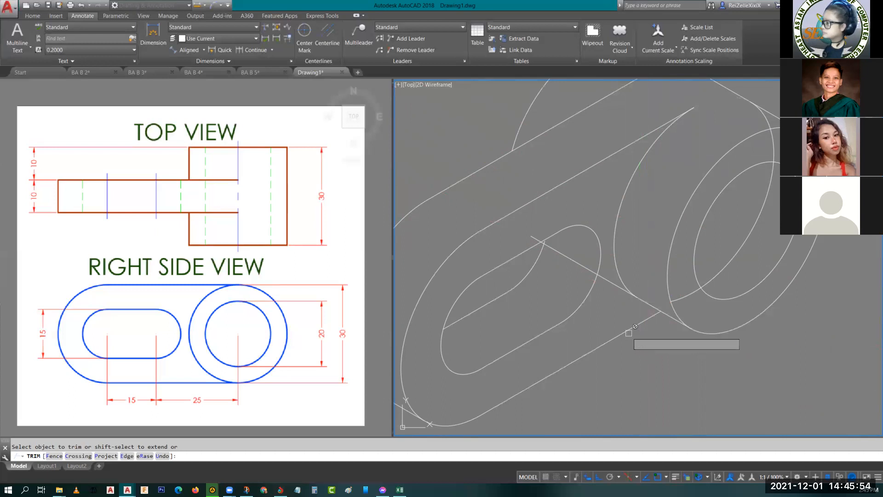
key("Escape")
- Trim the cylinder's lower tangent edge at the copied ellipse and erase the leftover piece crossing the slot
left_click(611, 283)
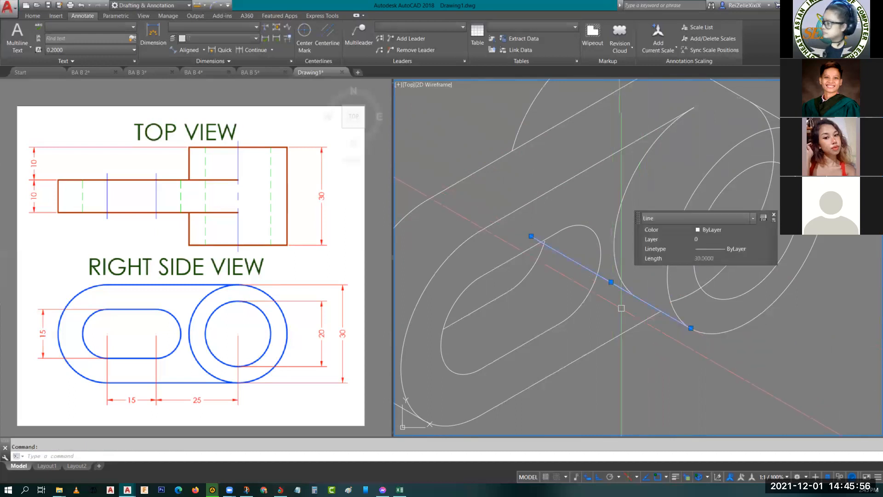
key("Escape")
type("tr")
key("Return")
key("Return")
left_click(614, 285)
key("Escape")
left_click(565, 255)
key("Delete")
scroll(611, 288, "down", 2)
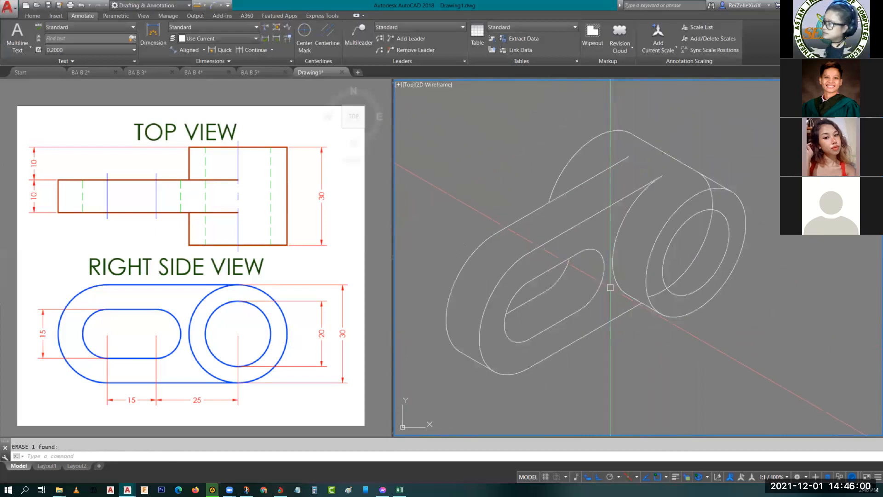
- Erase the leftover arc of the copied ellipse that runs across the cylinder's front face
scroll(639, 316, "up", 2)
left_click(656, 324)
scroll(647, 317, "down", 3)
middle_click_drag(628, 317, 615, 300)
scroll(636, 266, "up", 3)
middle_click_drag(636, 267, 649, 228)
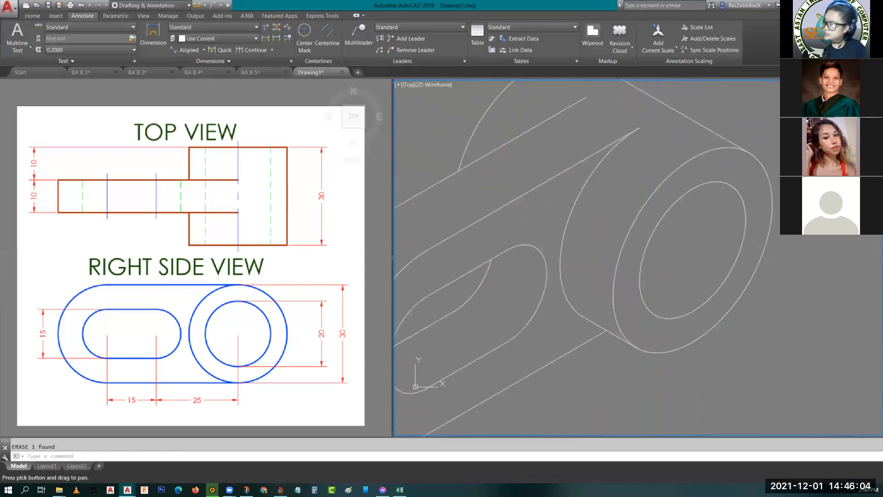
scroll(656, 263, "down", 2)
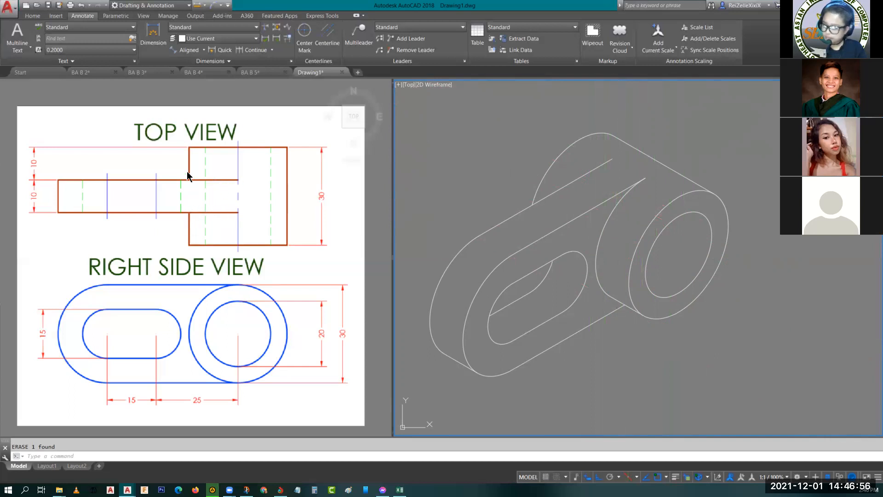
scroll(580, 184, "down", 2)
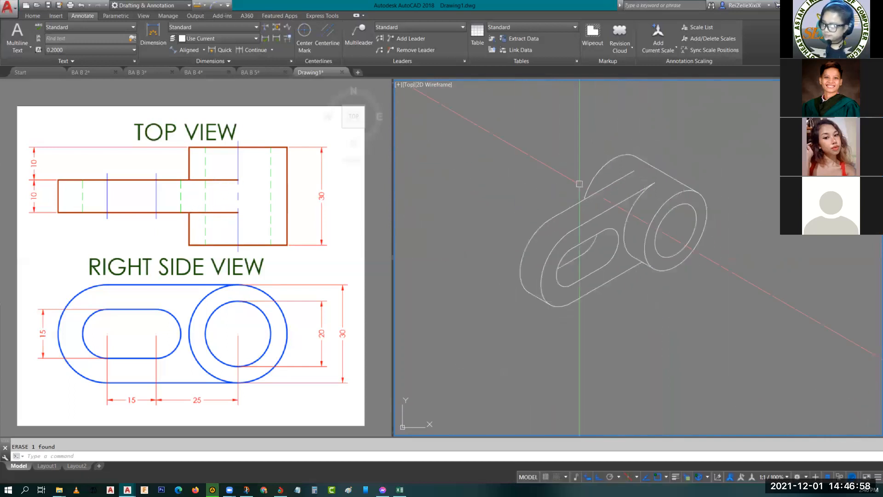
key("Escape")
scroll(579, 184, "up", 4)
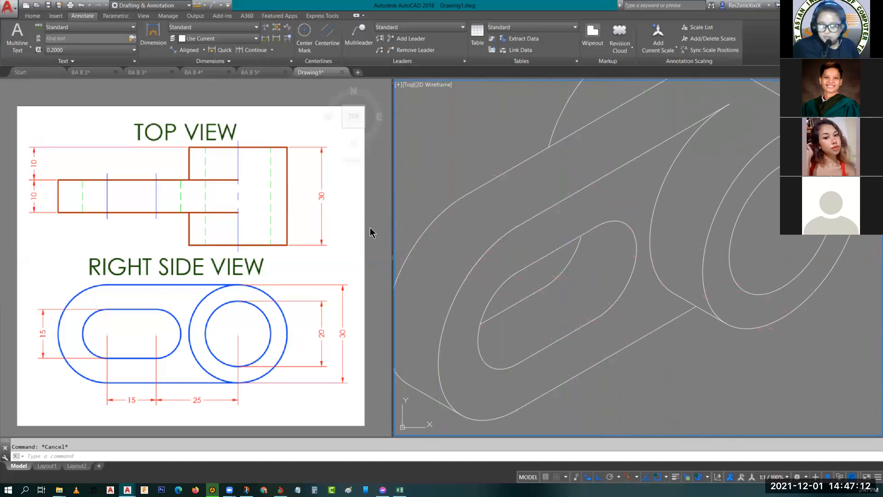
scroll(504, 162, "down", 1)
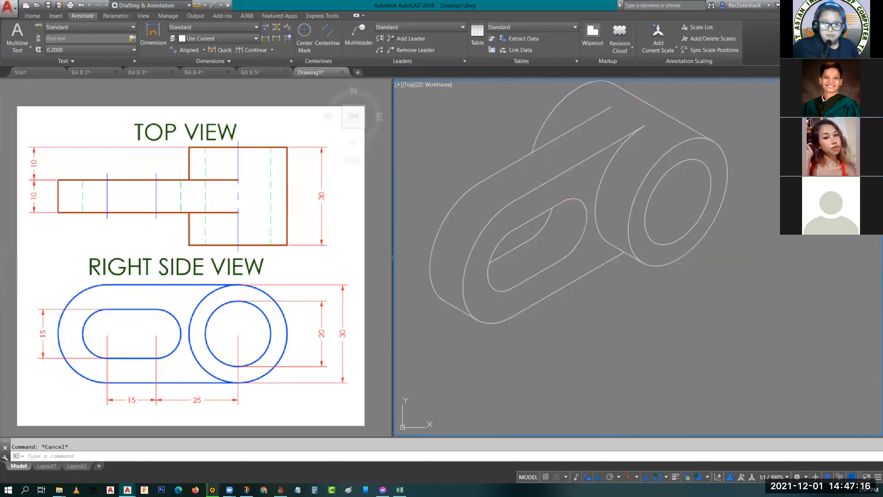